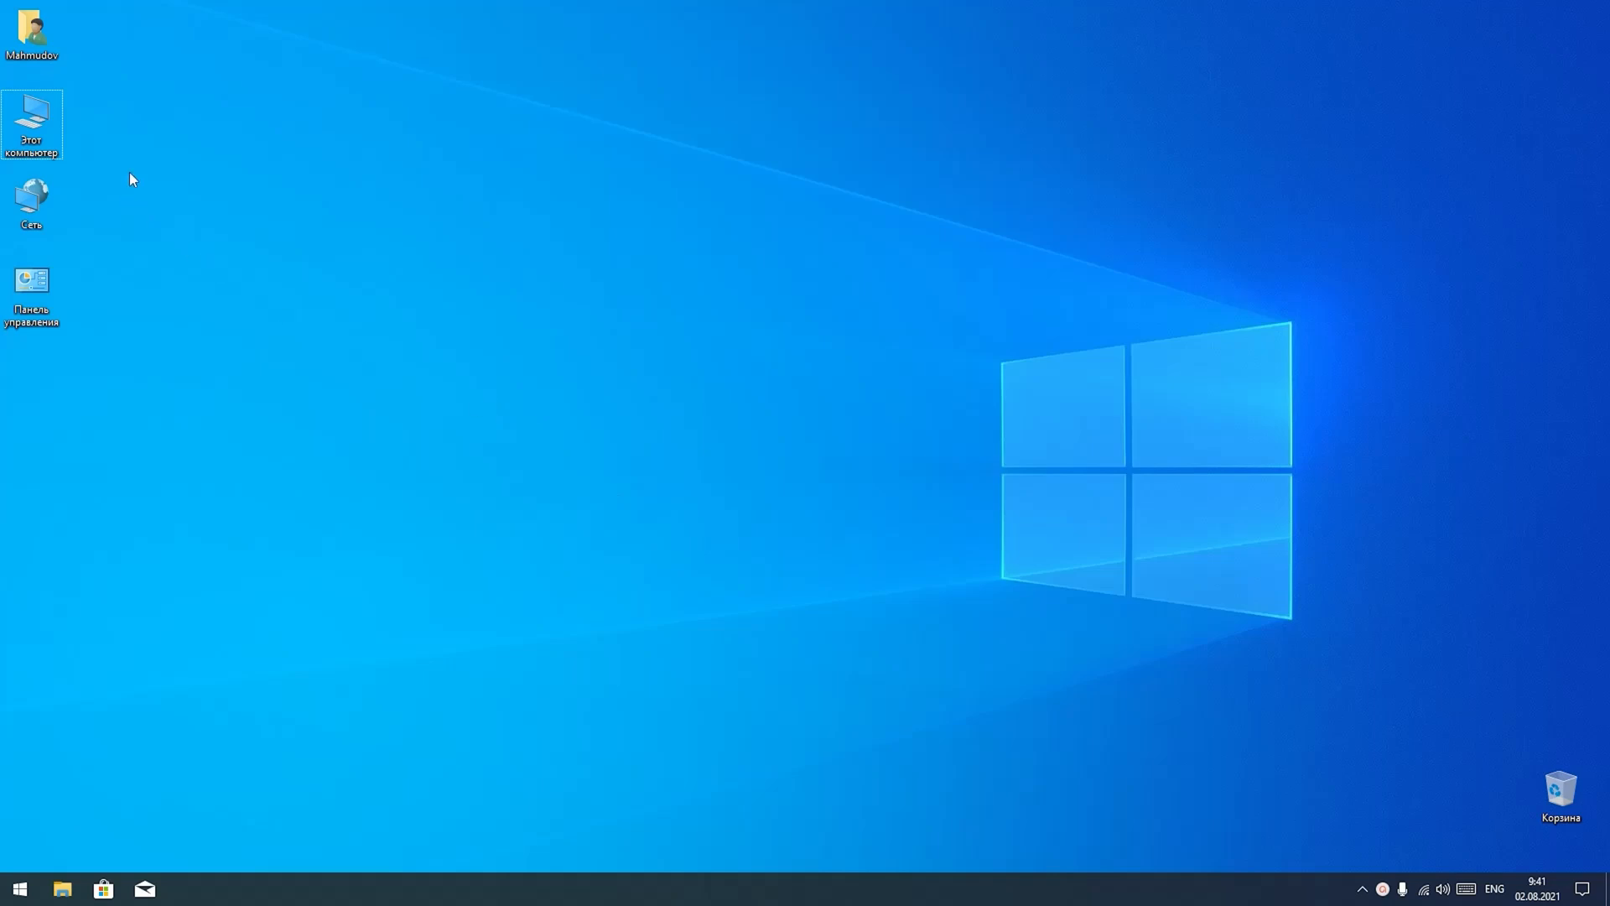
- Open "Этот компьютер" in a maximized window to examine the folders and drives, and close it
{"action": "double_click", "coordinate": [36, 134]}
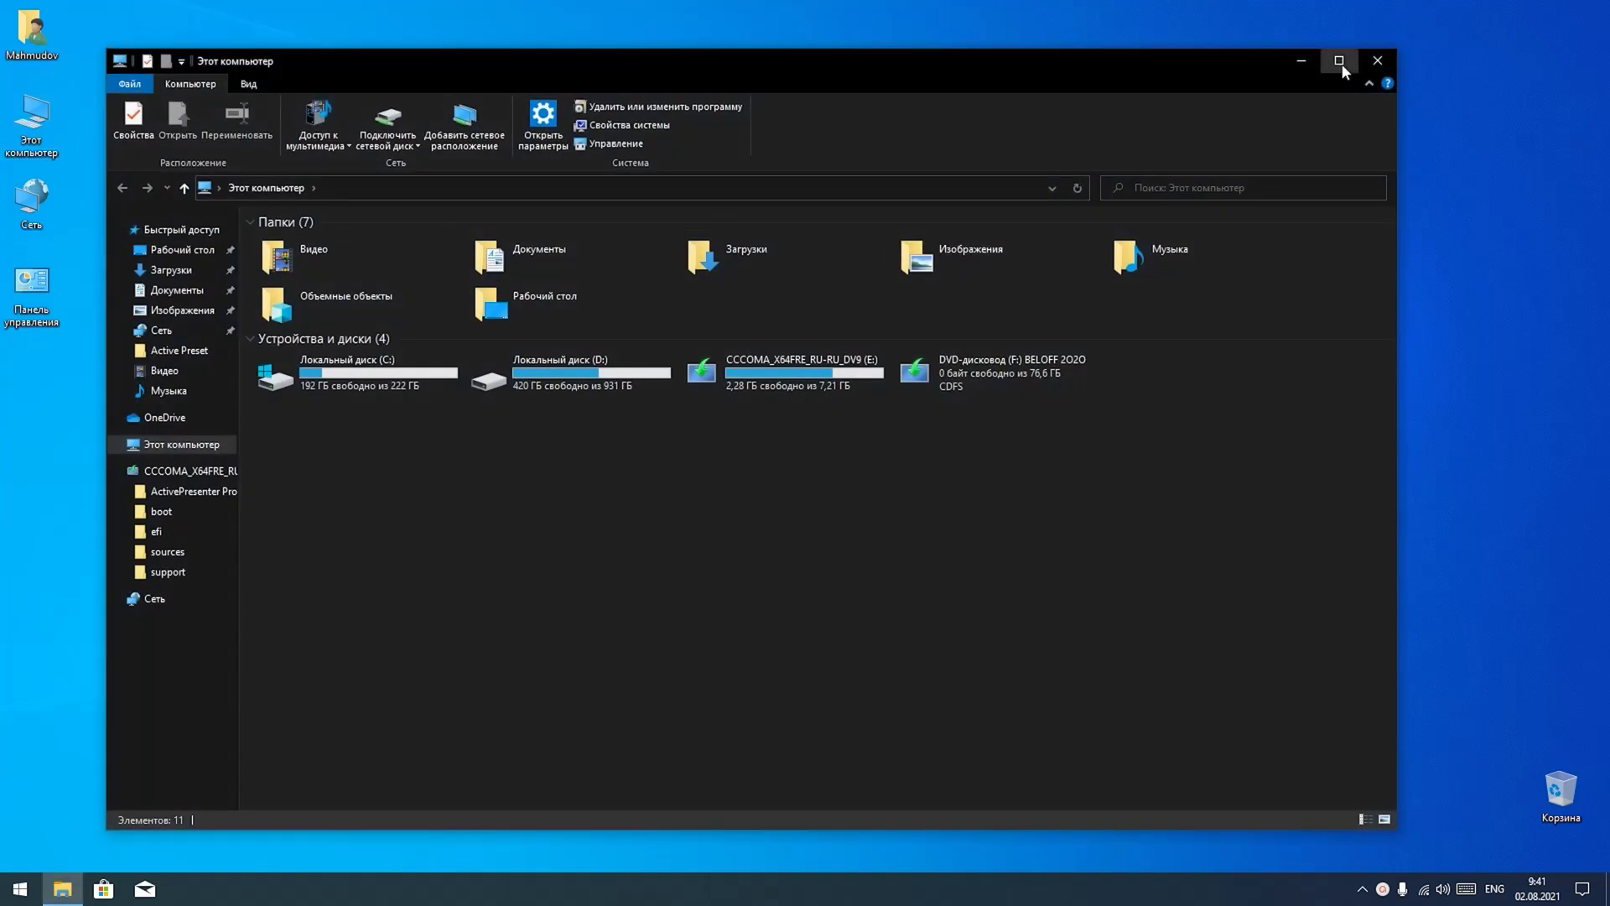
{"action": "left_click", "coordinate": [1339, 61]}
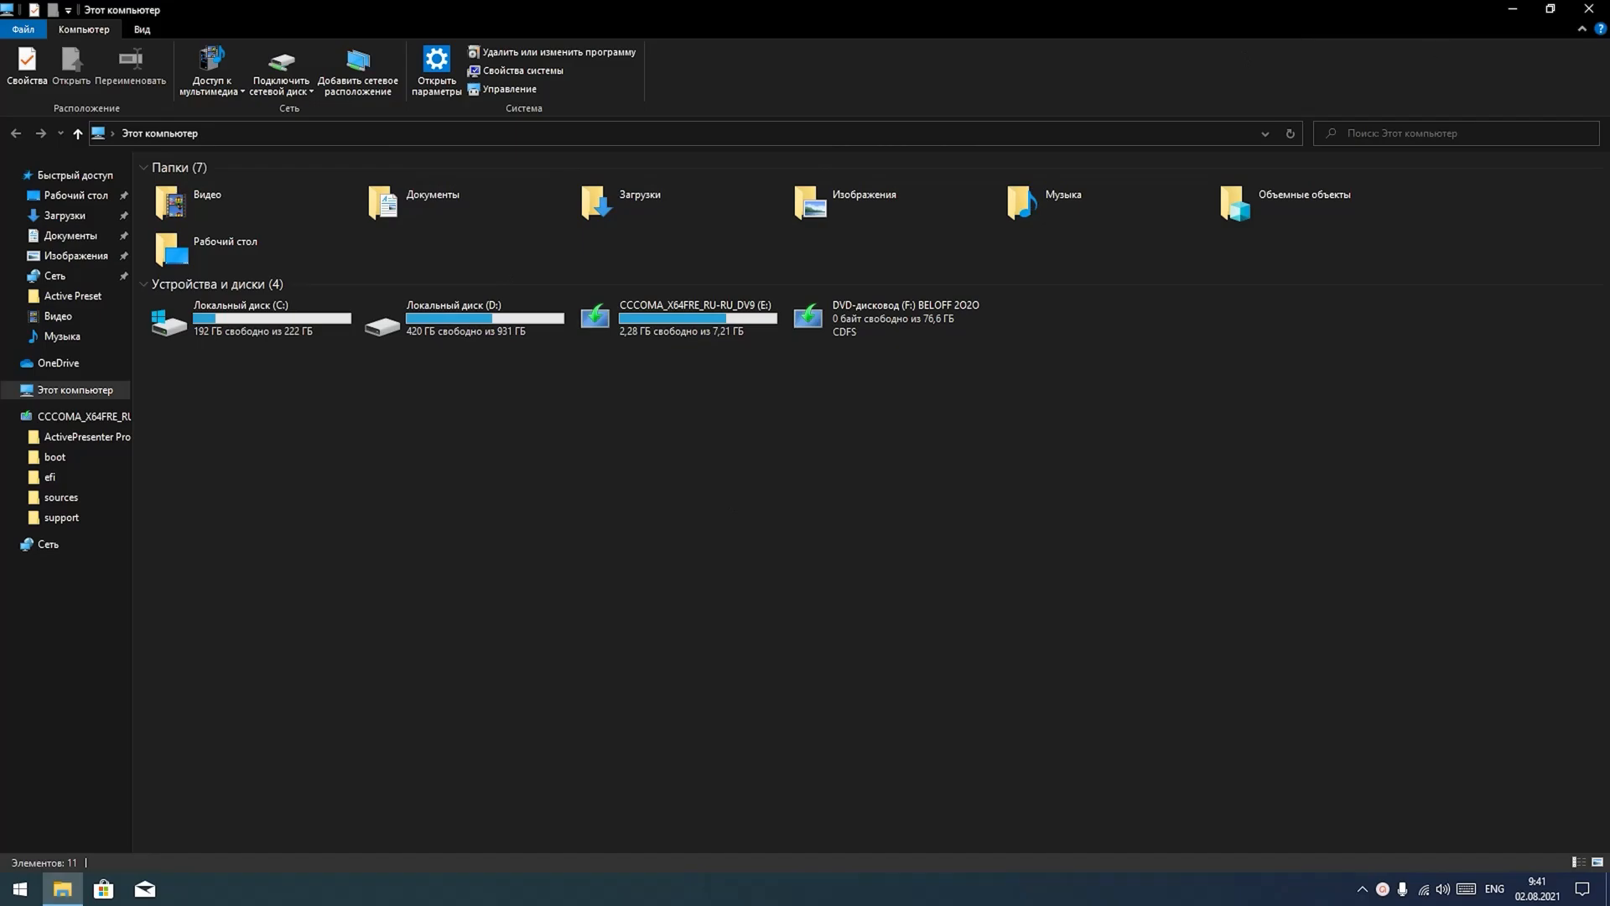
{"action": "left_click", "coordinate": [1588, 9]}
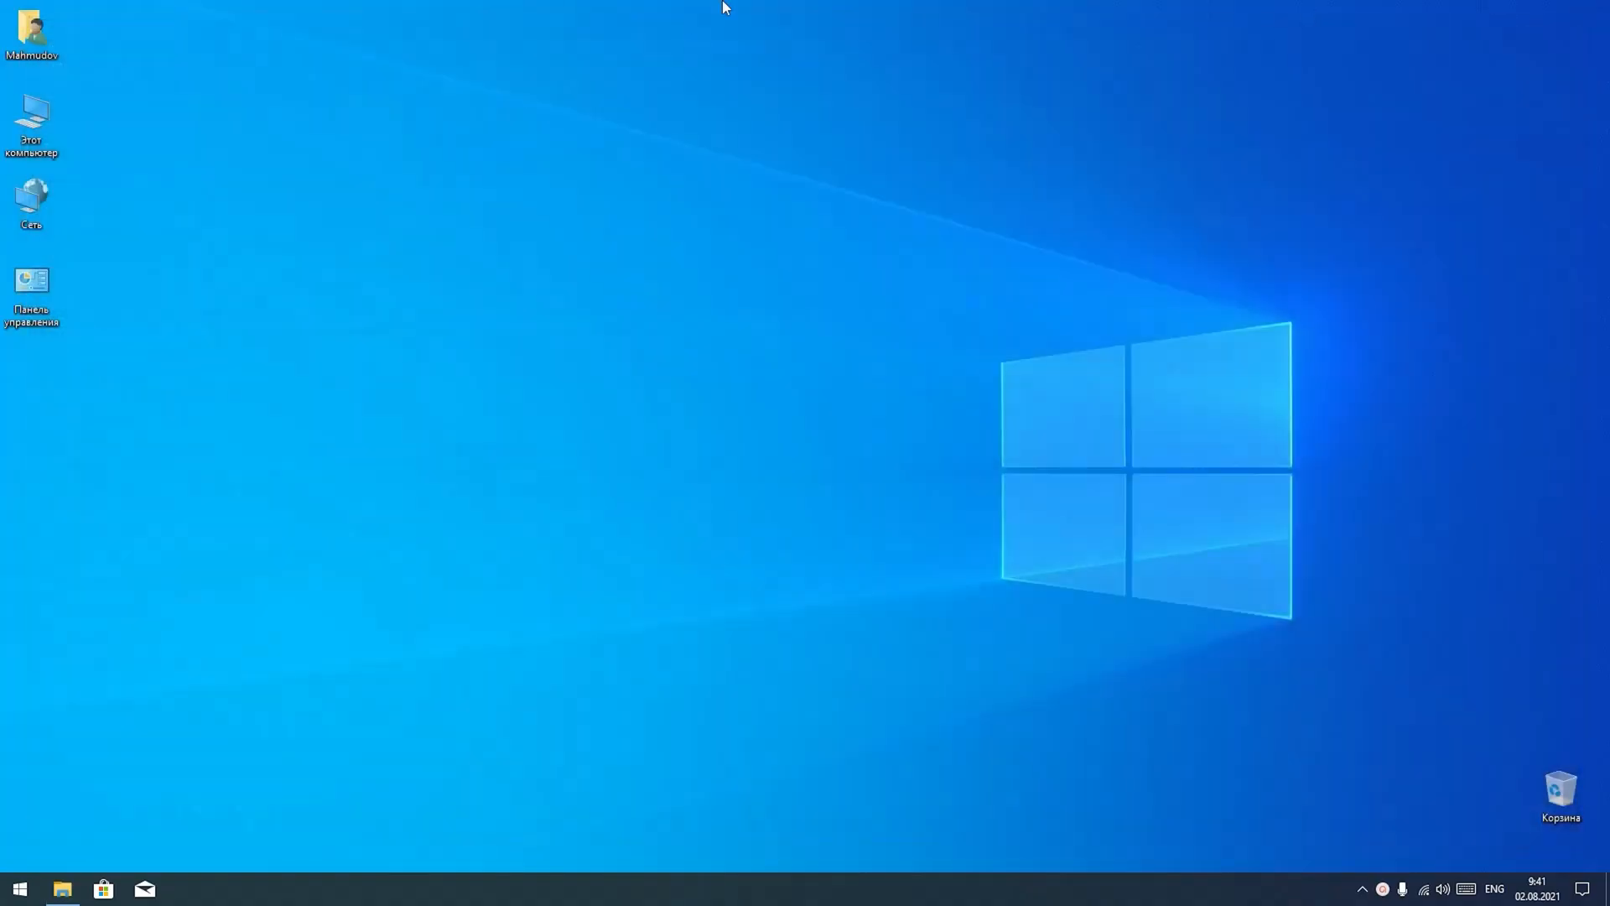
- Open the properties of "Этот компьютер" in a maximized window to examine the Windows edition and hardware information
{"action": "right_click", "coordinate": [47, 128]}
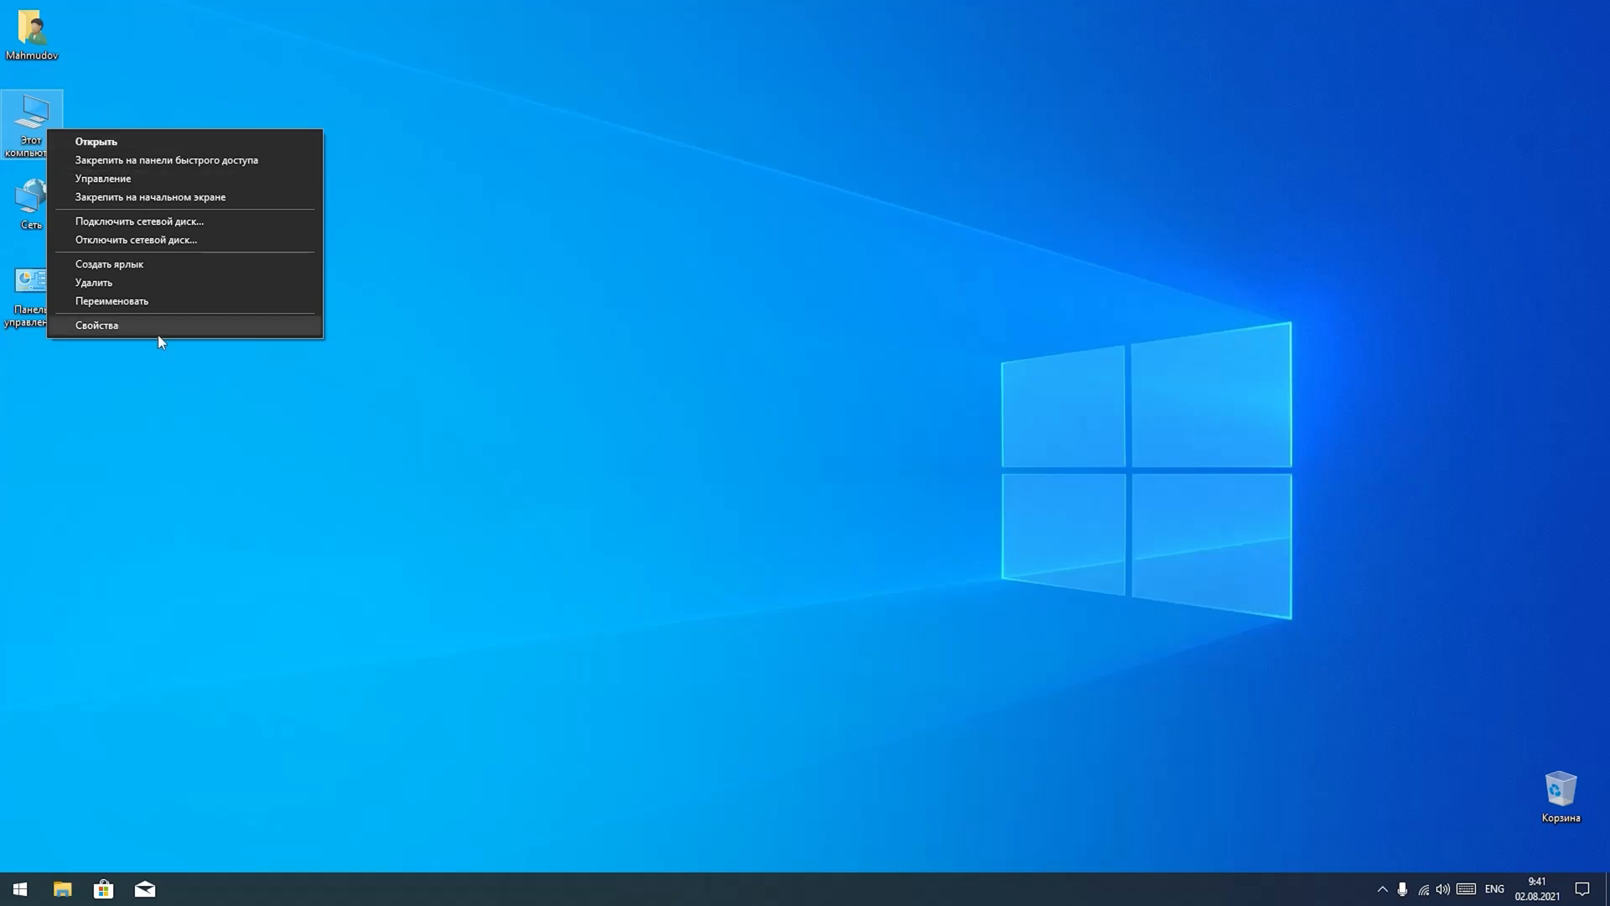
{"action": "left_click", "coordinate": [115, 329]}
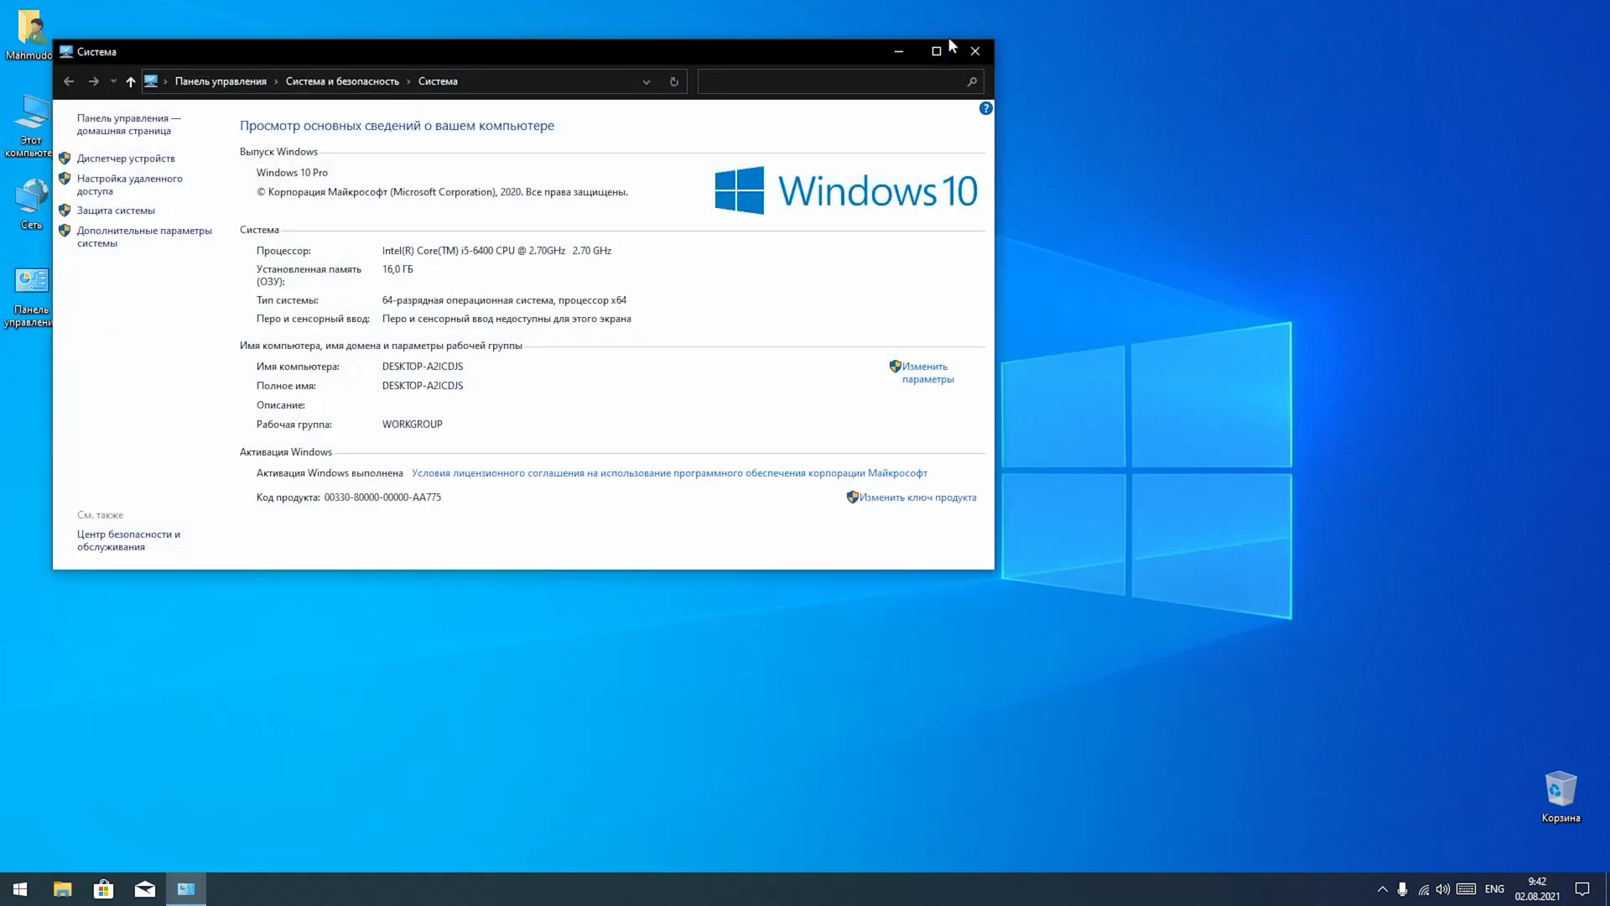
{"action": "left_click", "coordinate": [909, 59]}
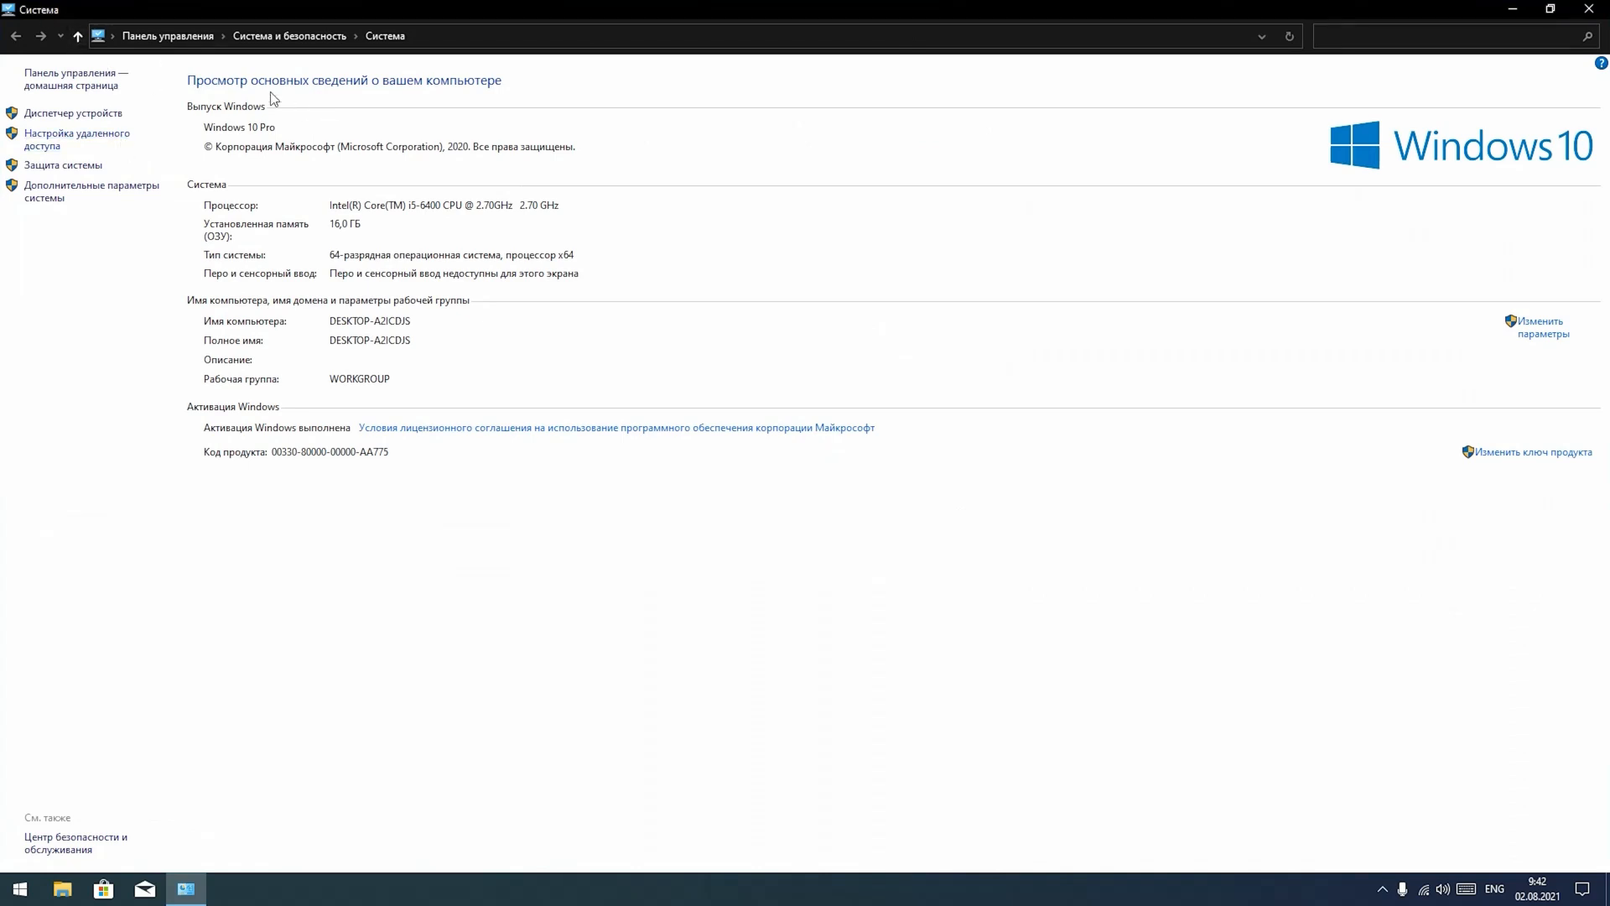
{"action": "left_click", "coordinate": [443, 41]}
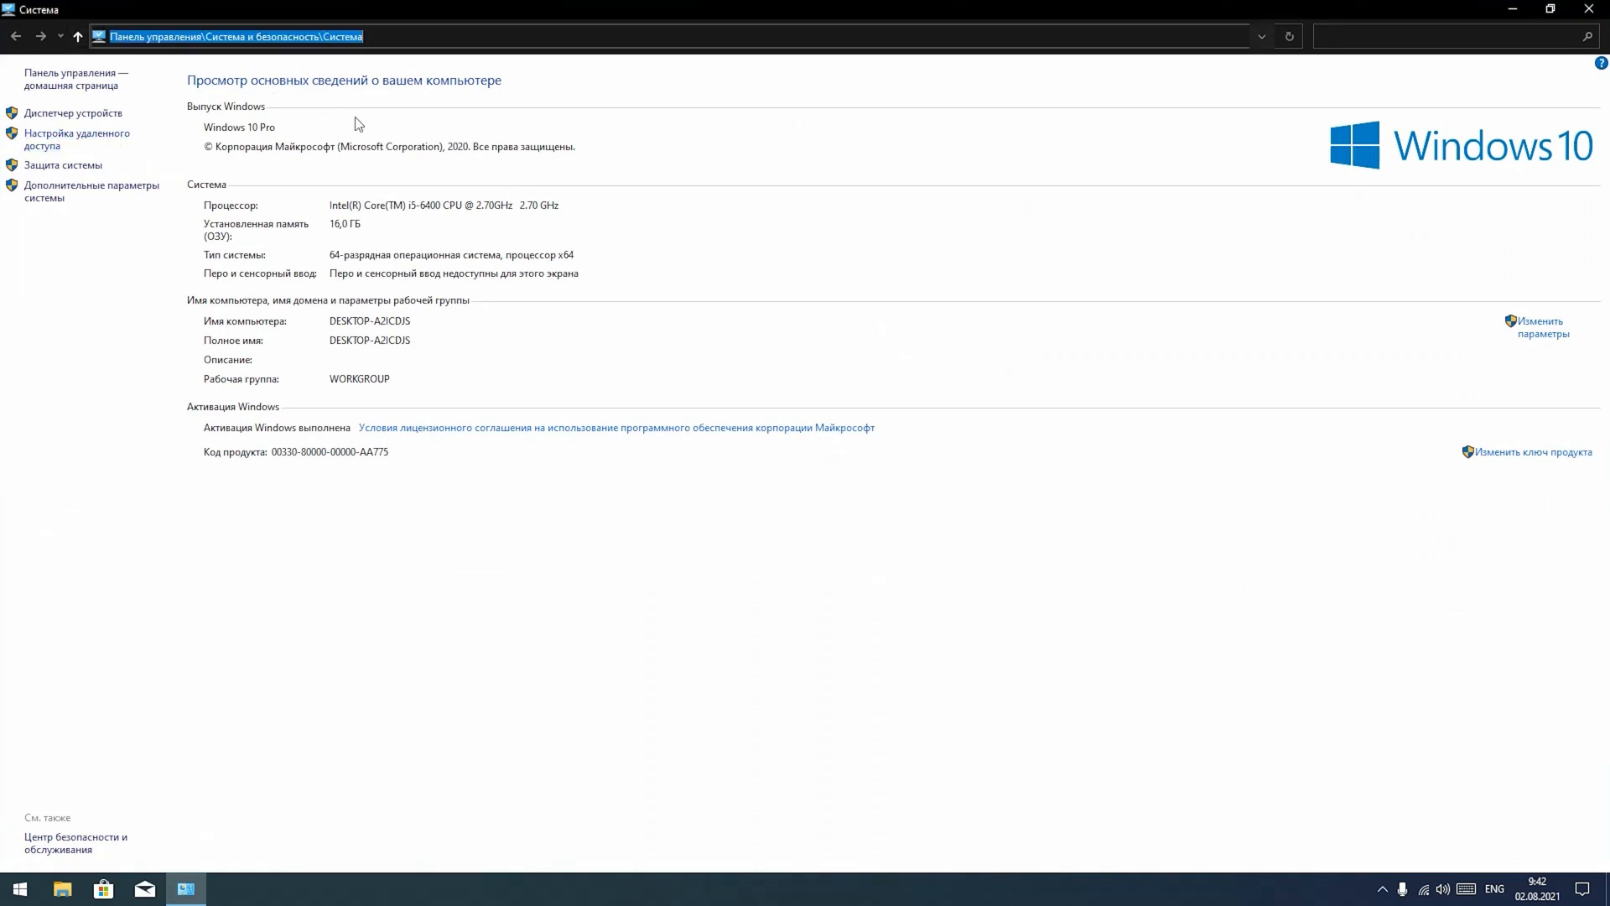
{"action": "left_click", "coordinate": [415, 35]}
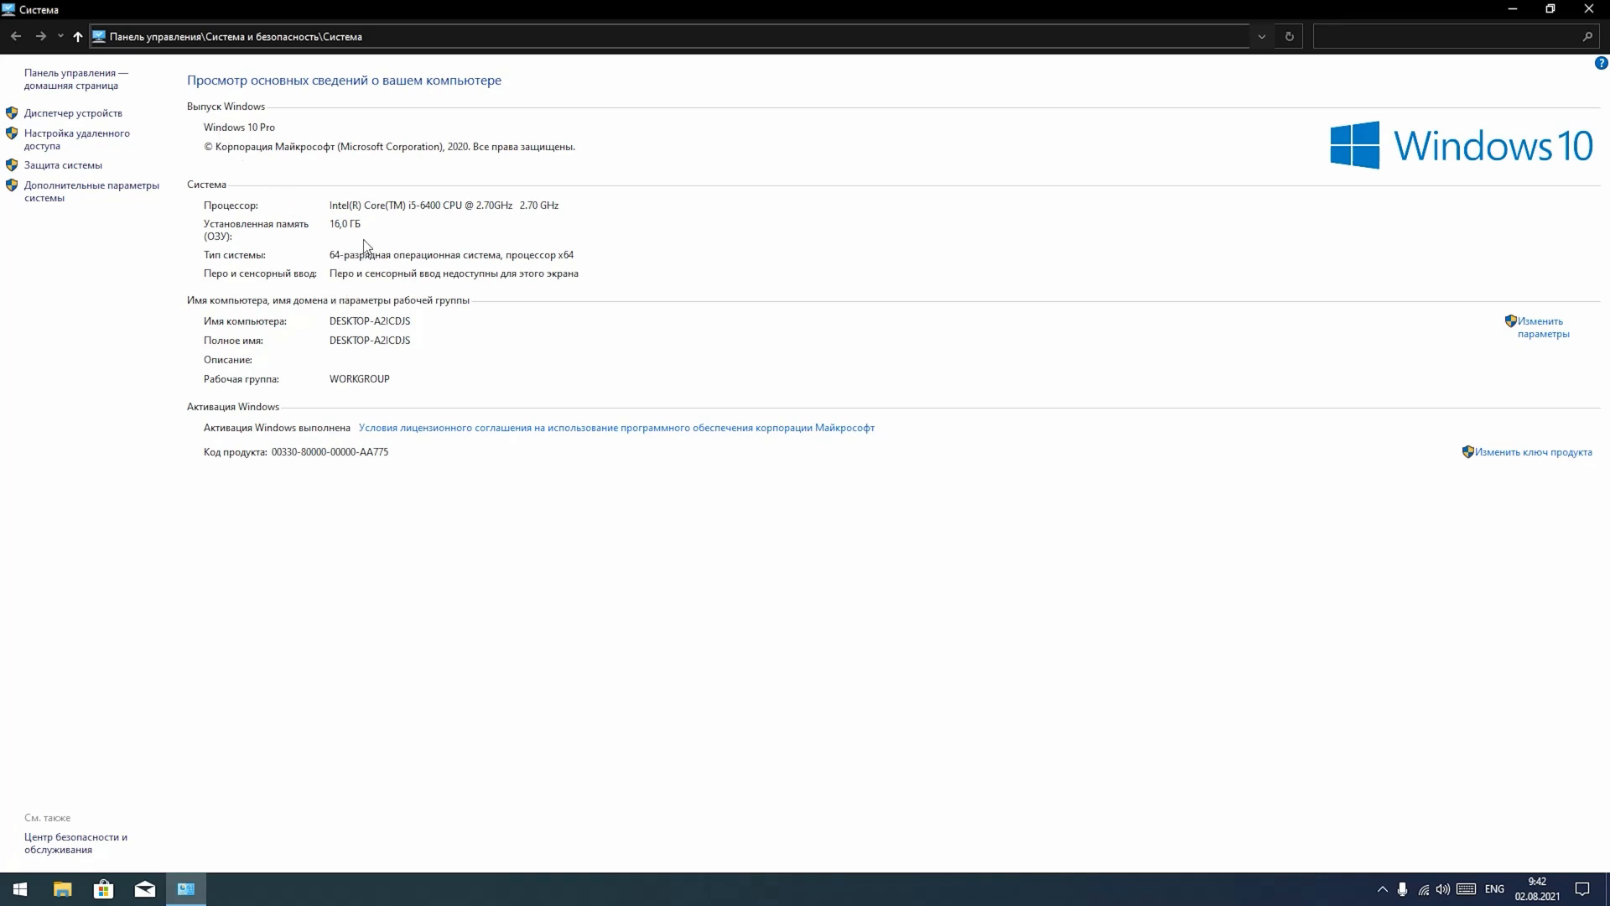
- Open Device Manager and expand "Аудиовходы и аудиовыходы" to examine each audio device
{"action": "left_click", "coordinate": [113, 117]}
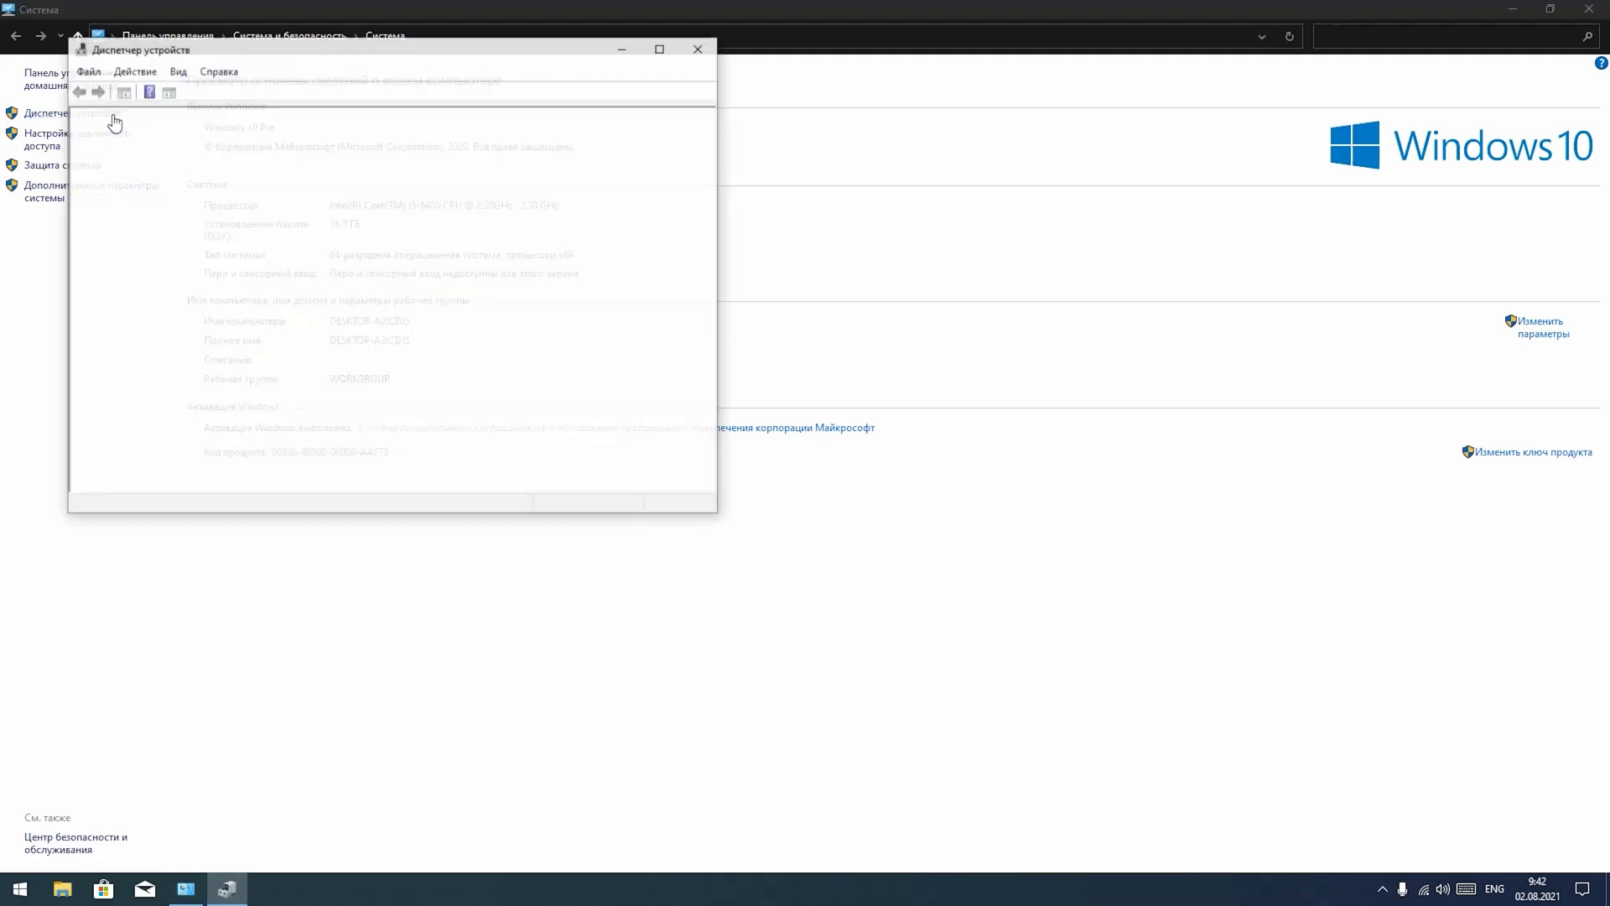
{"action": "left_click_drag", "start_coordinate": [195, 56], "coordinate": [350, 233]}
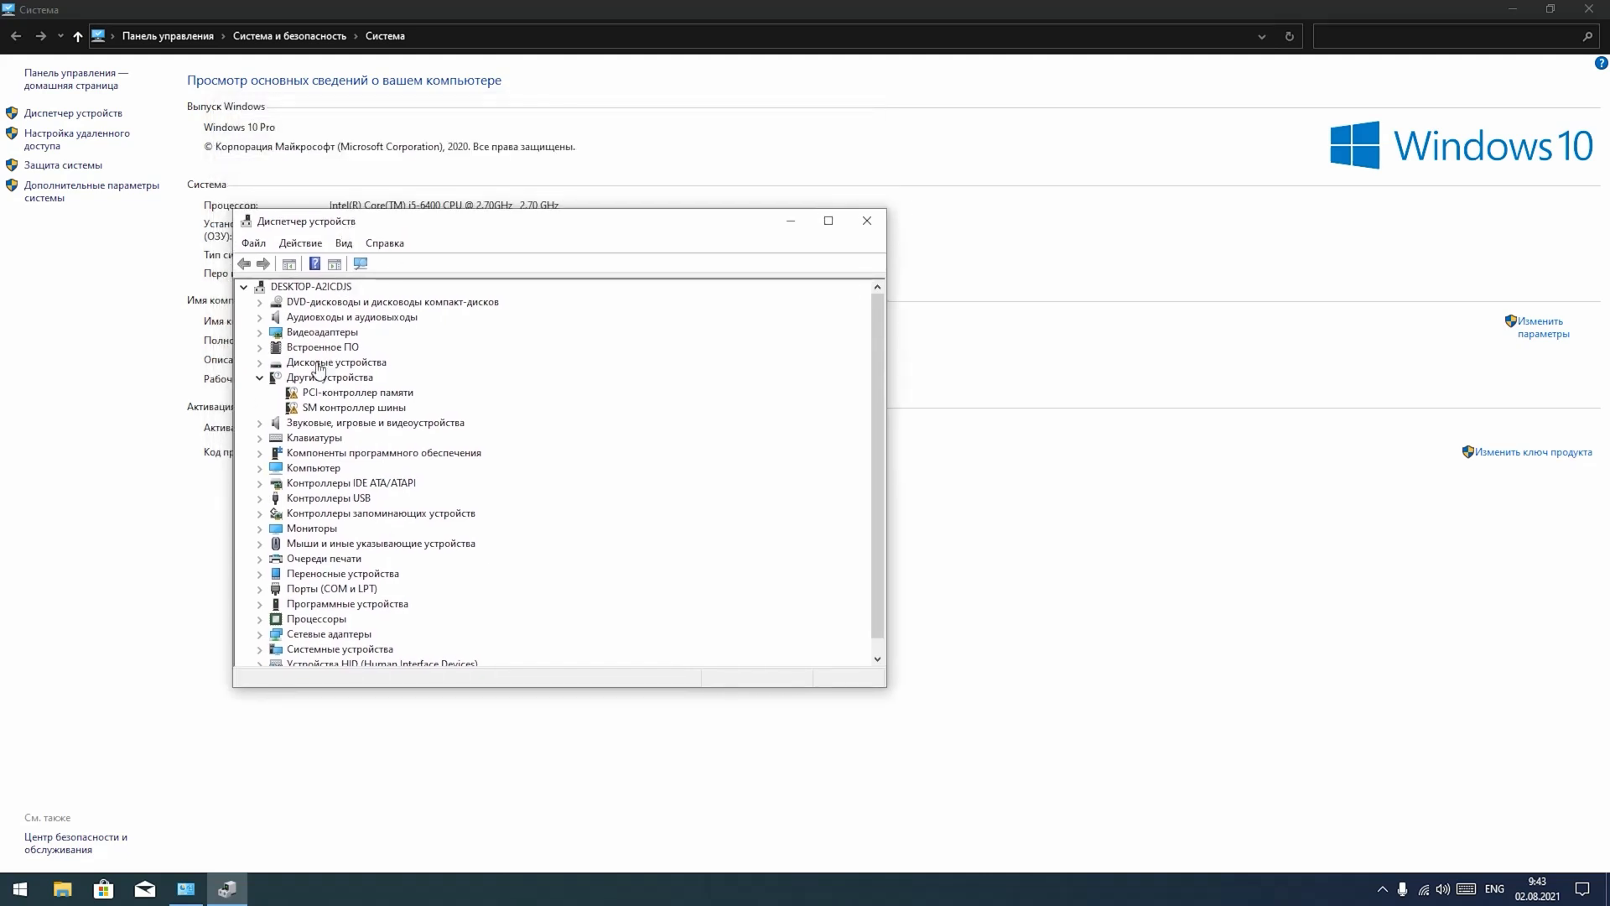
{"action": "scroll", "coordinate": [316, 370], "scroll_direction": "down", "scroll_amount": 1}
{"action": "double_click", "coordinate": [313, 304]}
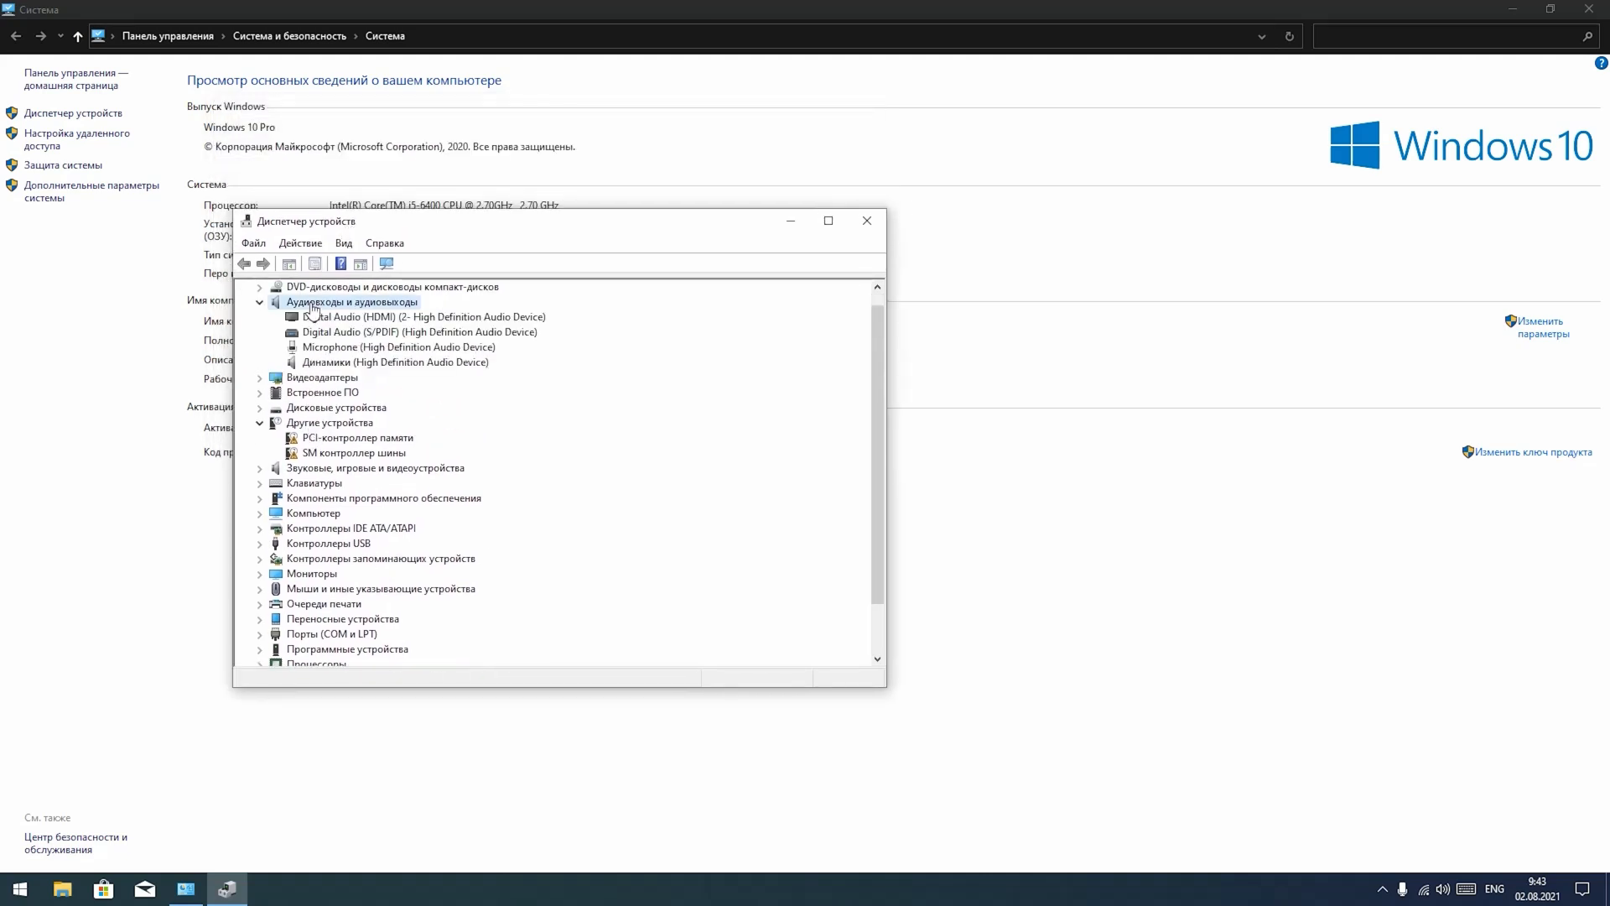
{"action": "left_click", "coordinate": [331, 319]}
{"action": "left_click", "coordinate": [336, 333]}
{"action": "left_click", "coordinate": [335, 347]}
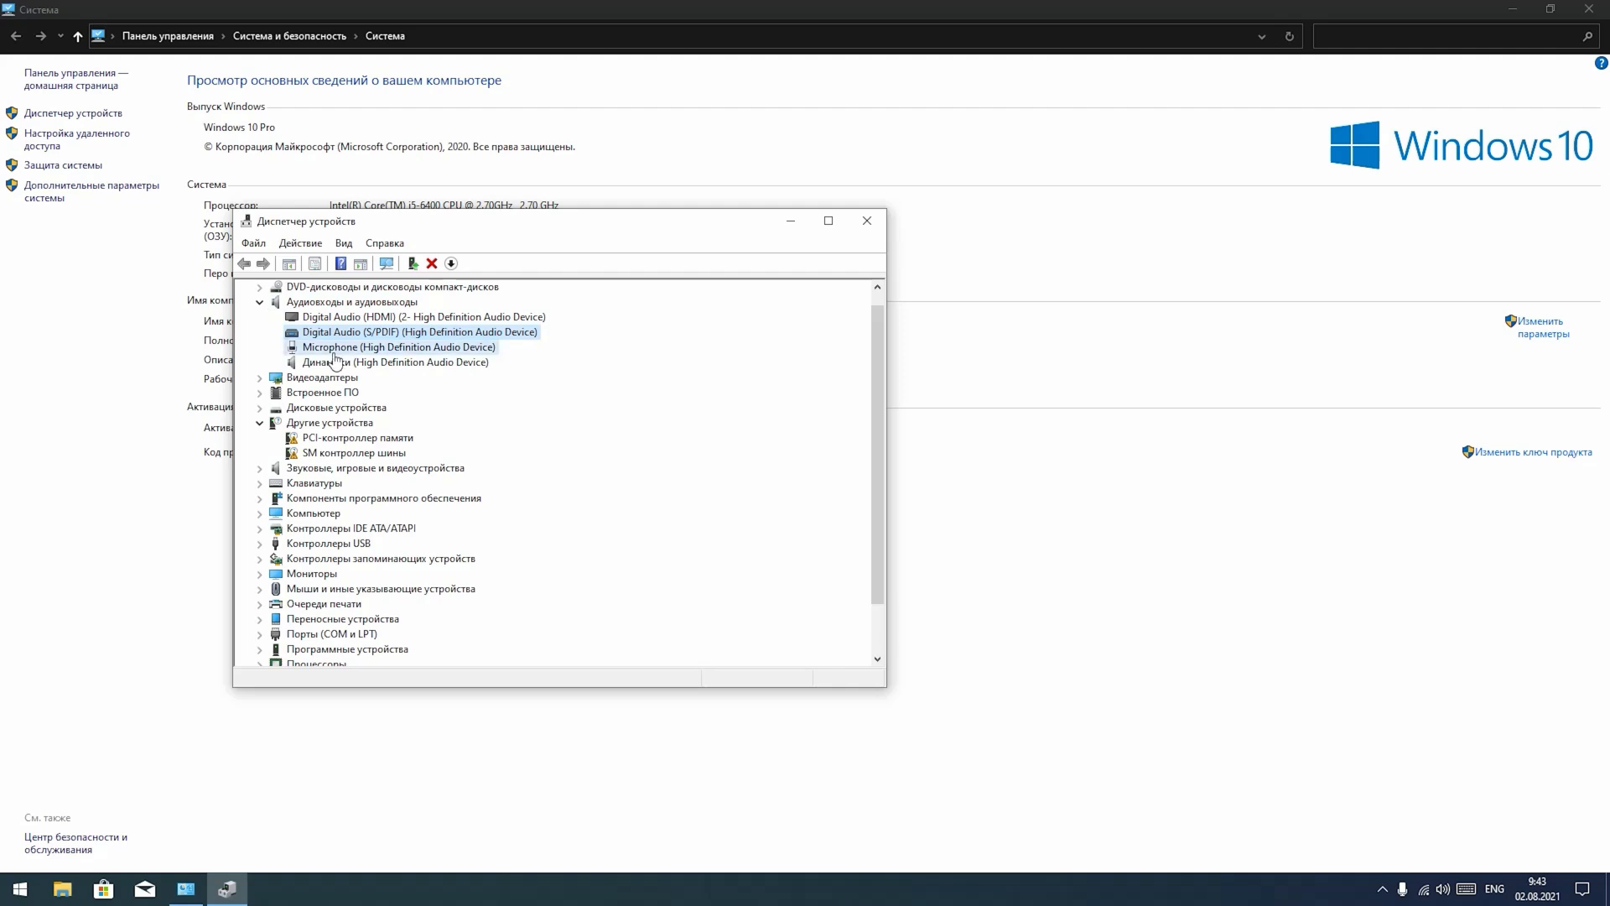
{"action": "left_click", "coordinate": [334, 362]}
{"action": "scroll", "coordinate": [335, 374], "scroll_direction": "down", "scroll_amount": 1}
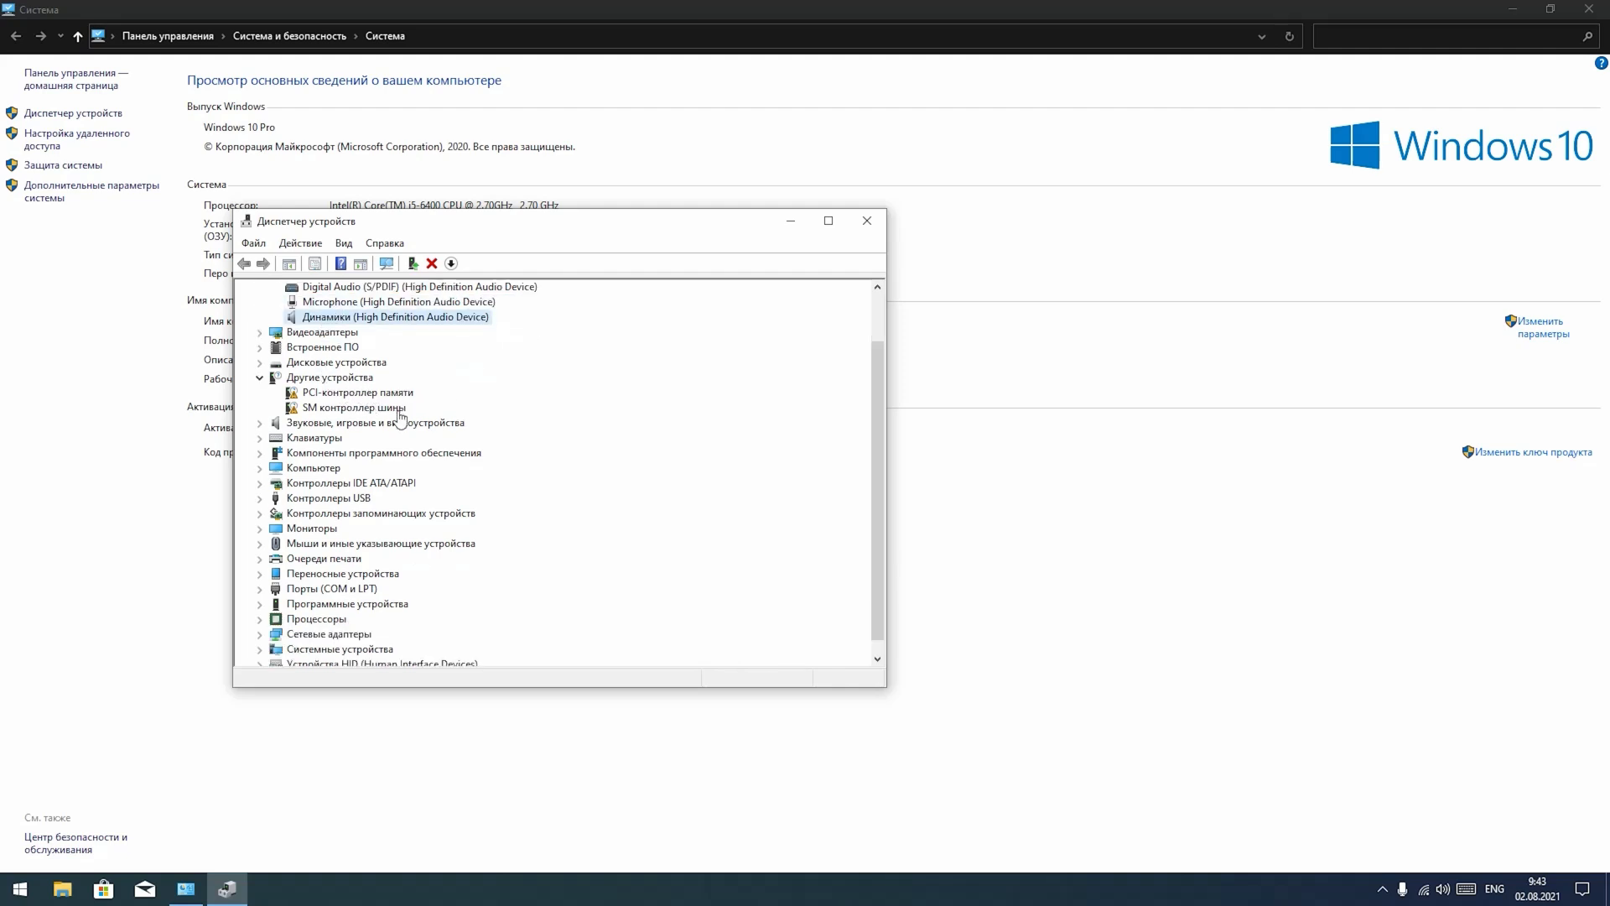
- Expand "Звуковые, игровые и видеоустройства" to examine the sound devices listed there
{"action": "left_click", "coordinate": [371, 426]}
{"action": "double_click", "coordinate": [372, 424]}
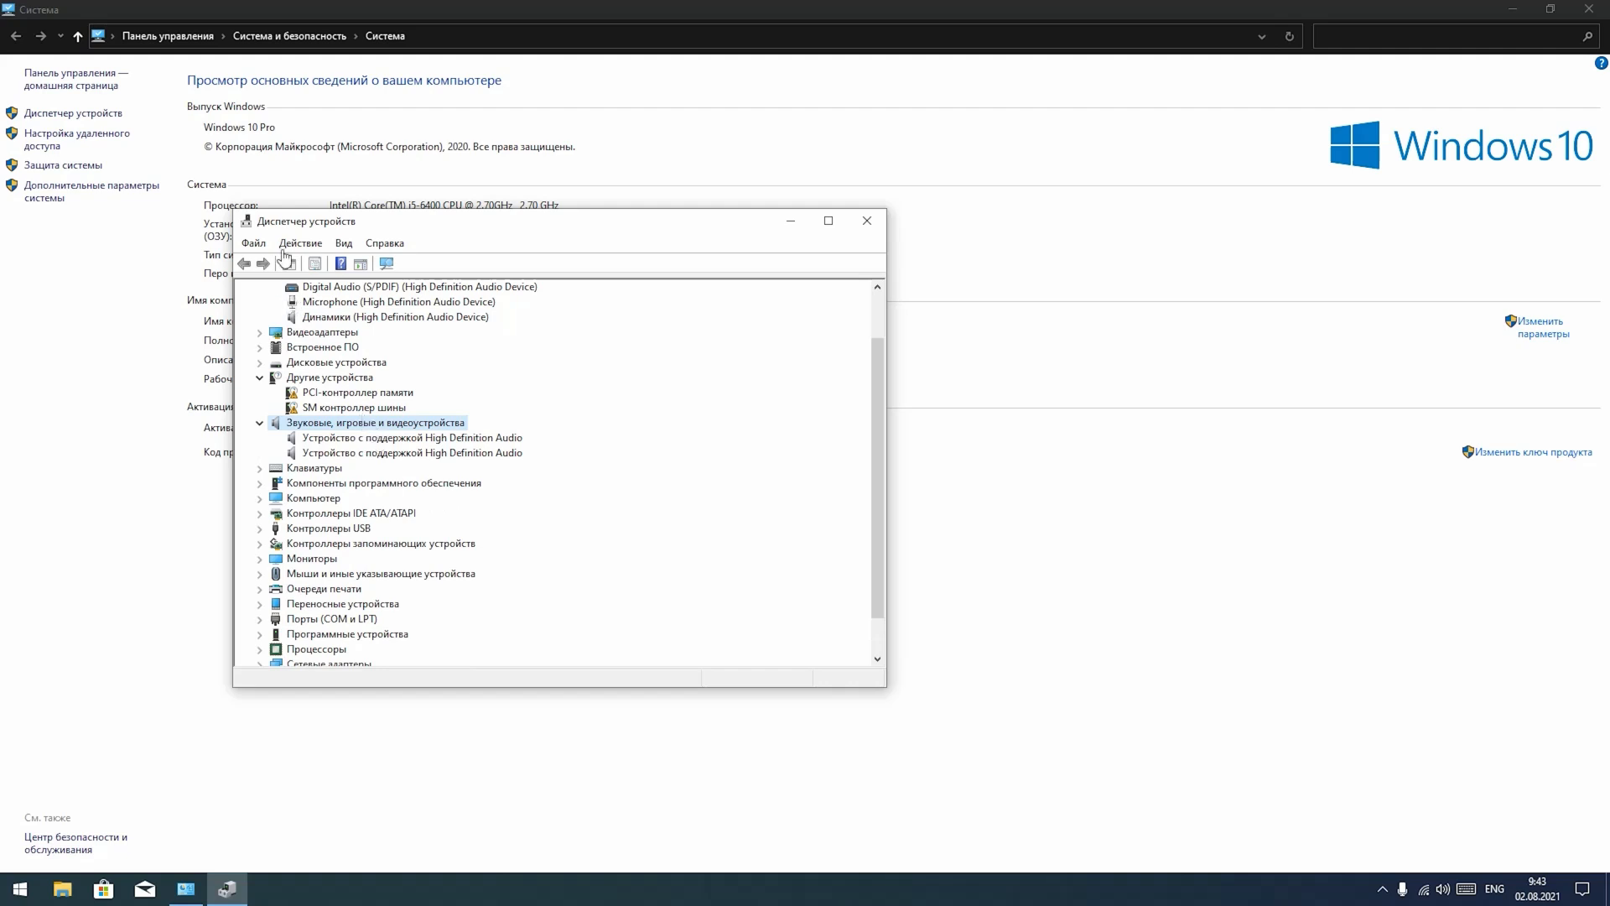
{"action": "scroll", "coordinate": [346, 385], "scroll_direction": "up", "scroll_amount": 2}
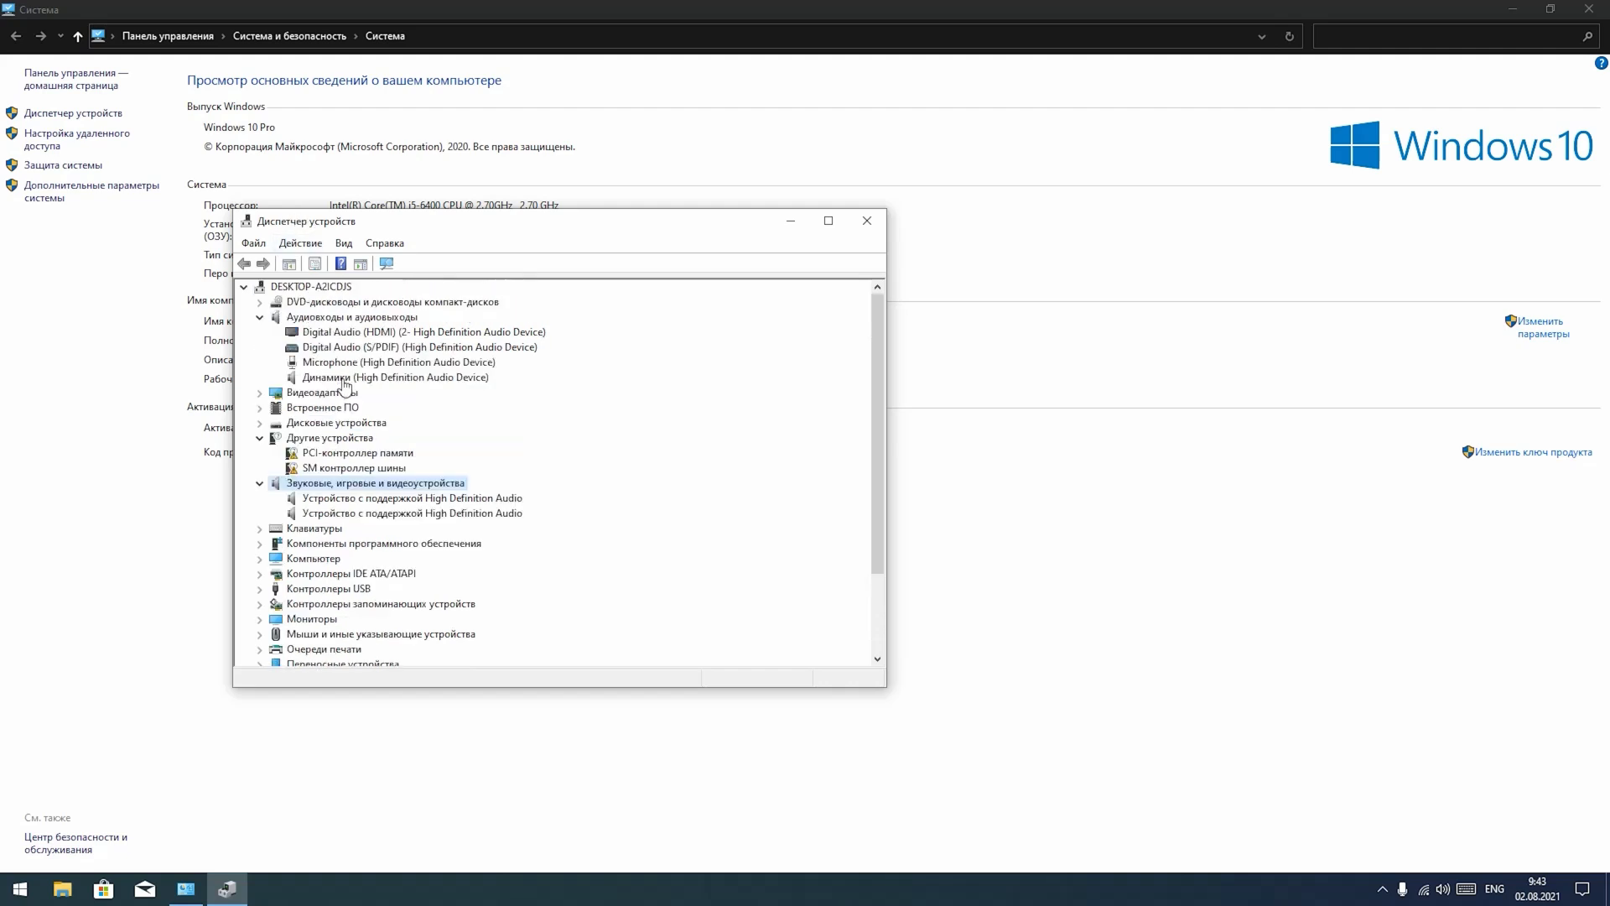
{"action": "left_click_drag", "start_coordinate": [278, 223], "coordinate": [203, 184]}
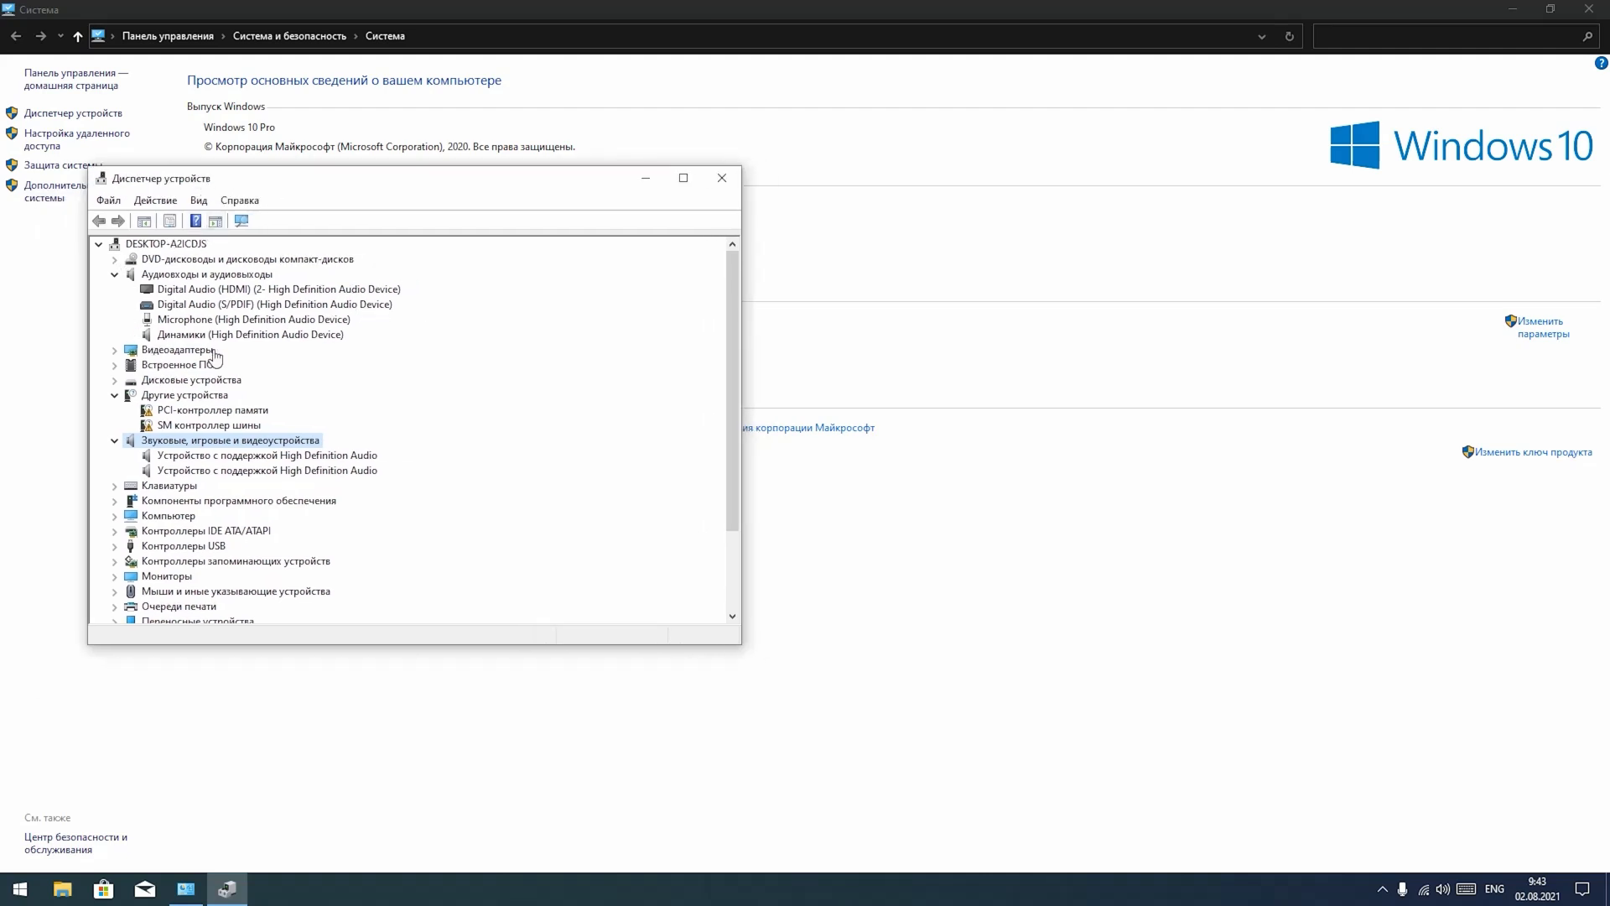
- Check the two controllers under "Другие устройства" and expand "Видеоадаптеры" to examine the graphics card
{"action": "left_click", "coordinate": [216, 412]}
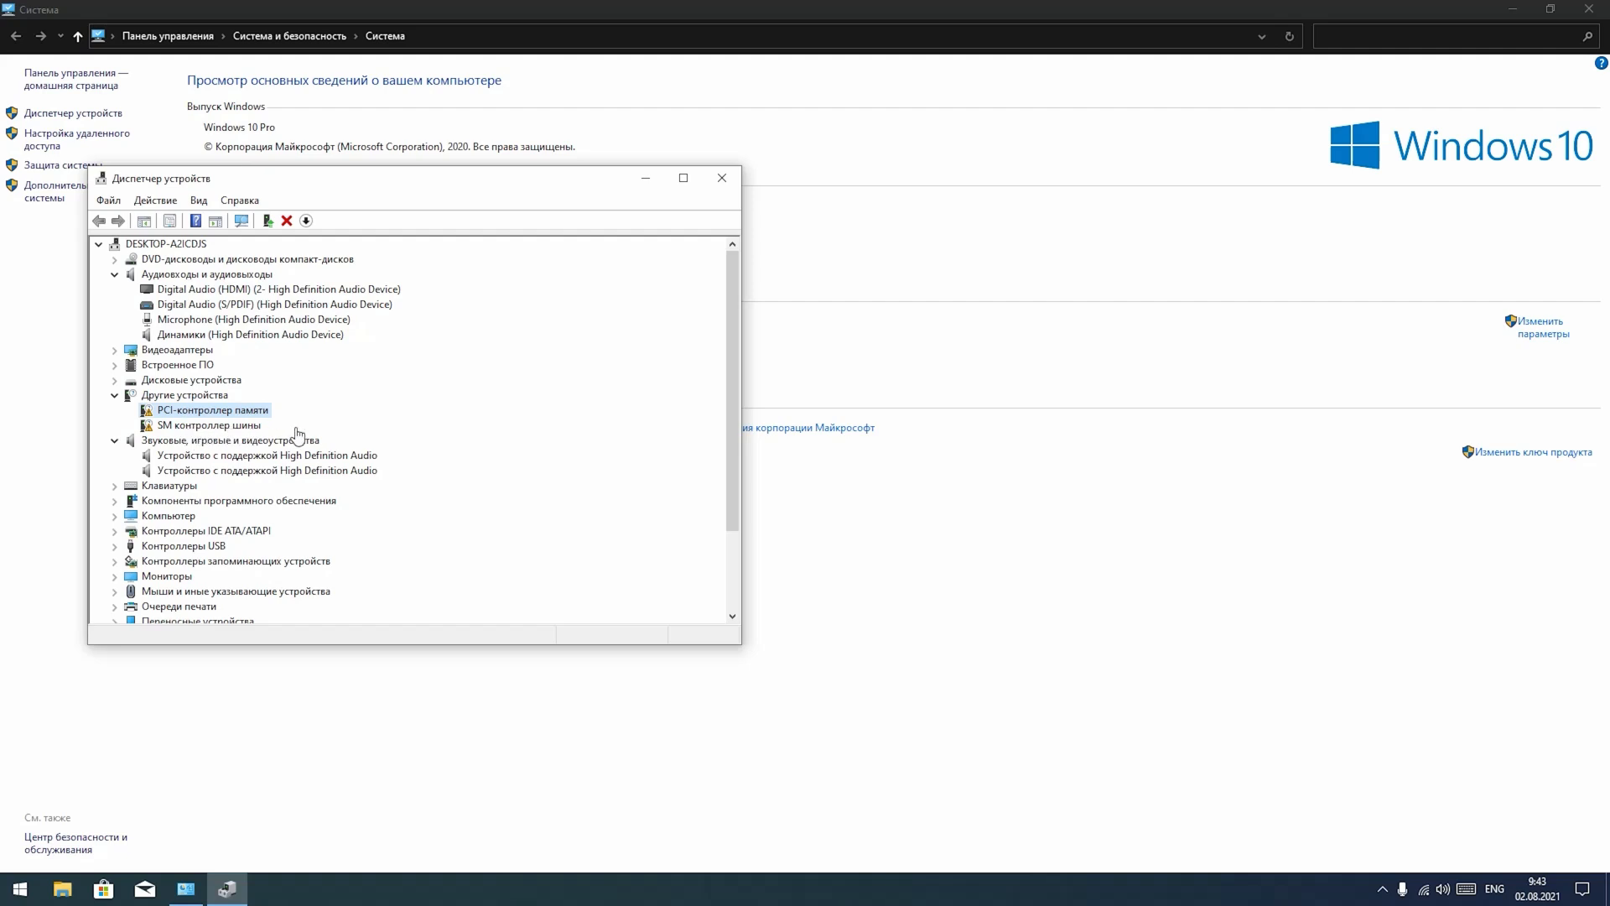
{"action": "left_click", "coordinate": [168, 425]}
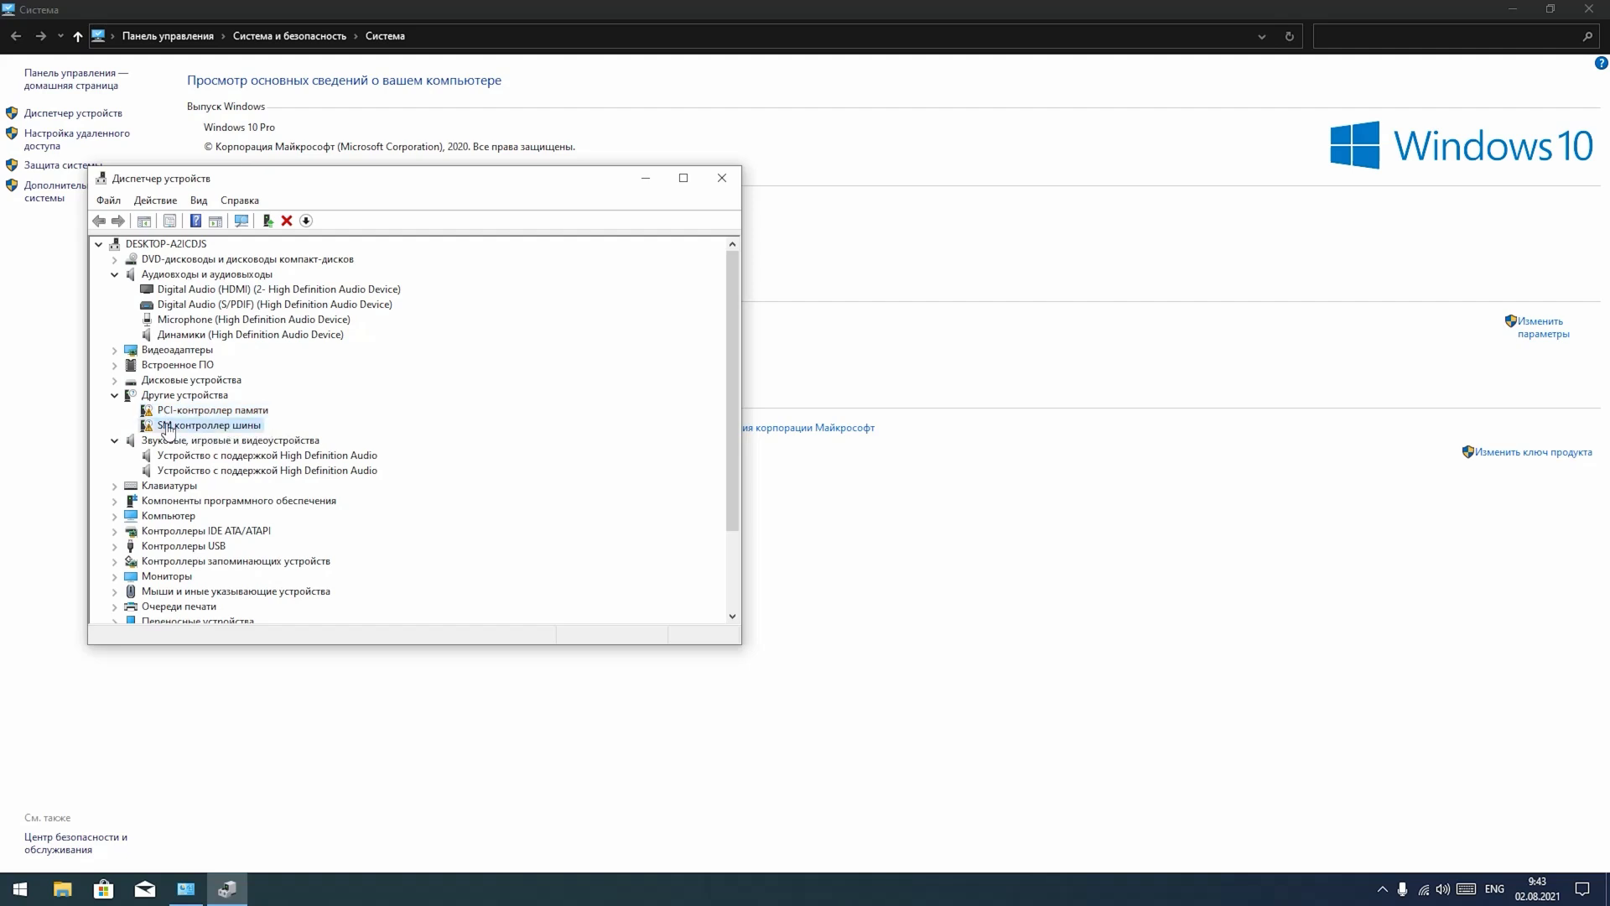
{"action": "left_click", "coordinate": [162, 352]}
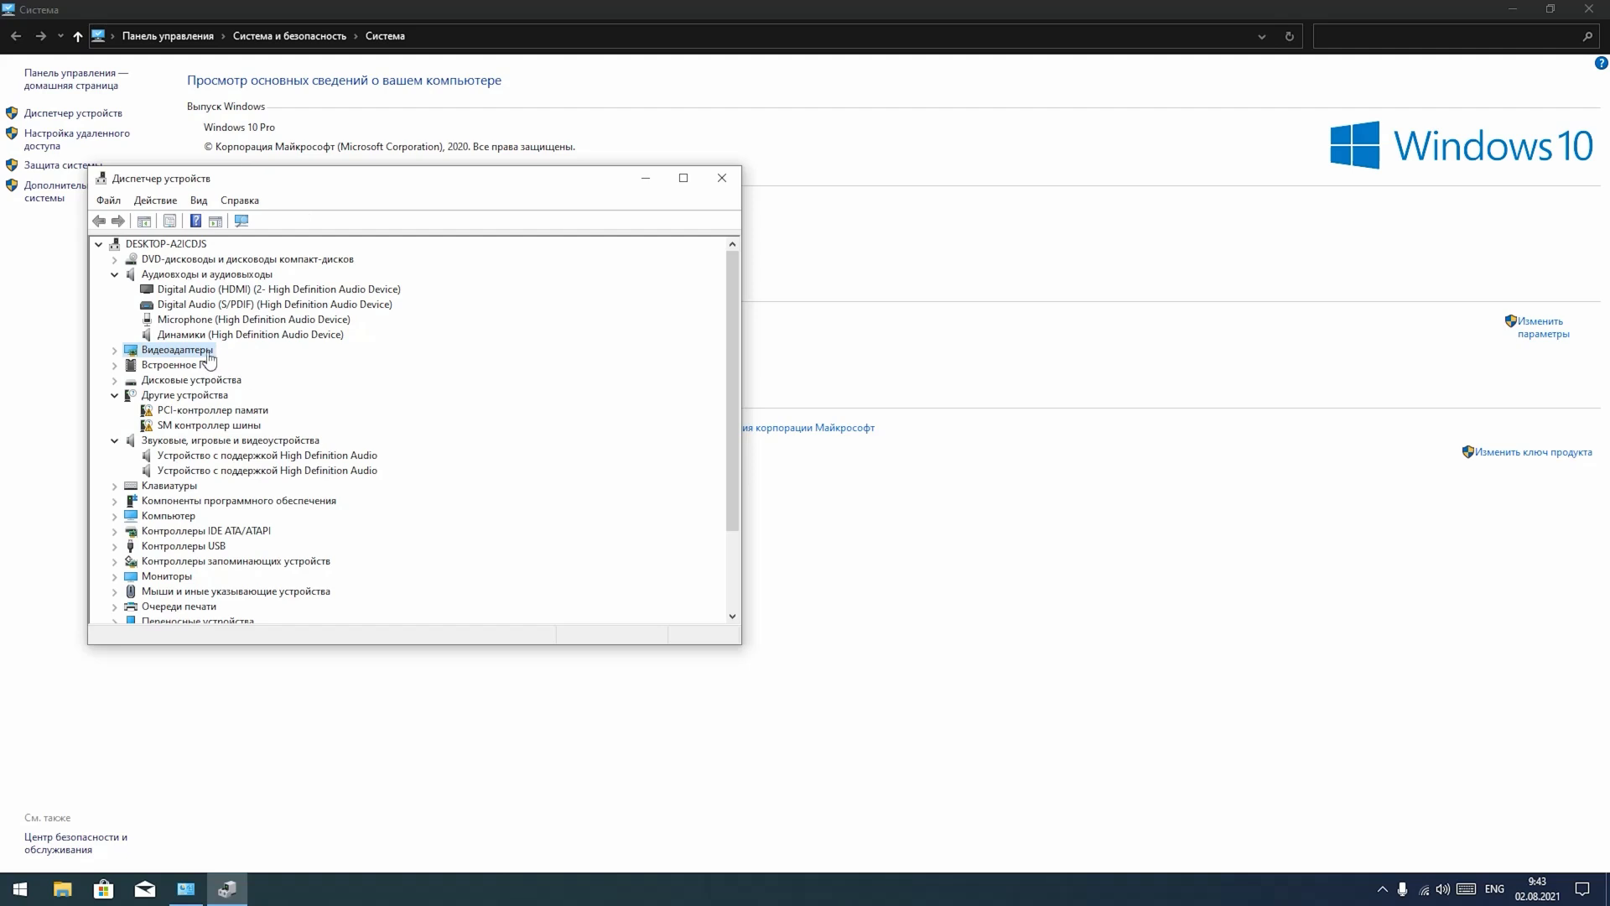
{"action": "double_click", "coordinate": [199, 352]}
{"action": "left_click", "coordinate": [210, 366]}
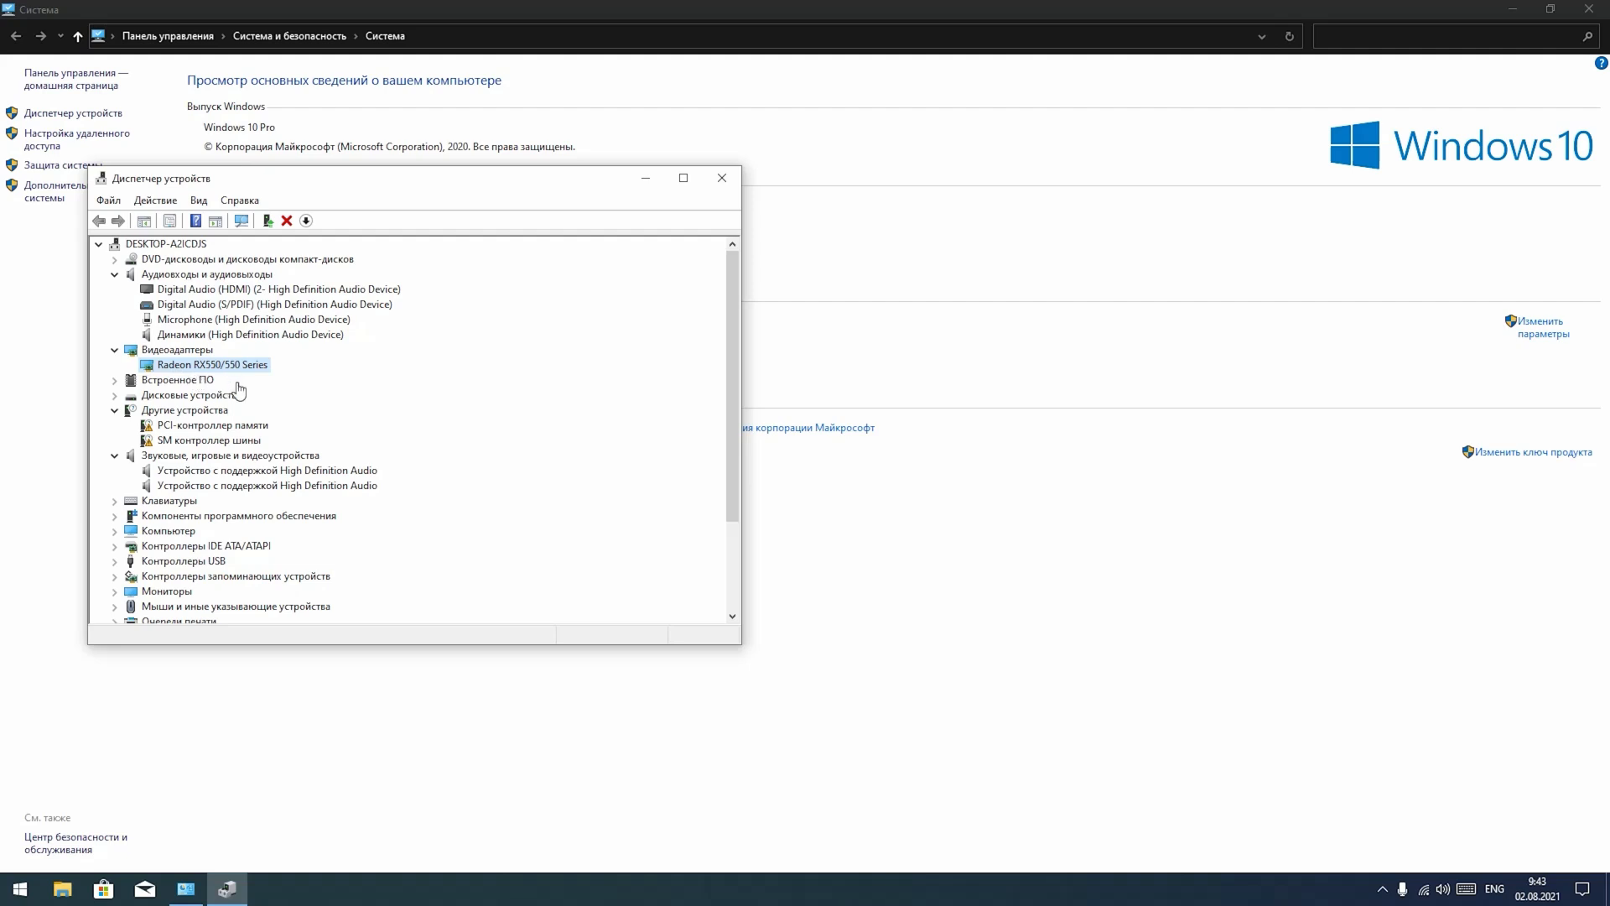
- Compare the entries under the audio inputs and outputs, display adapters and sound devices categories
{"action": "left_click", "coordinate": [172, 289]}
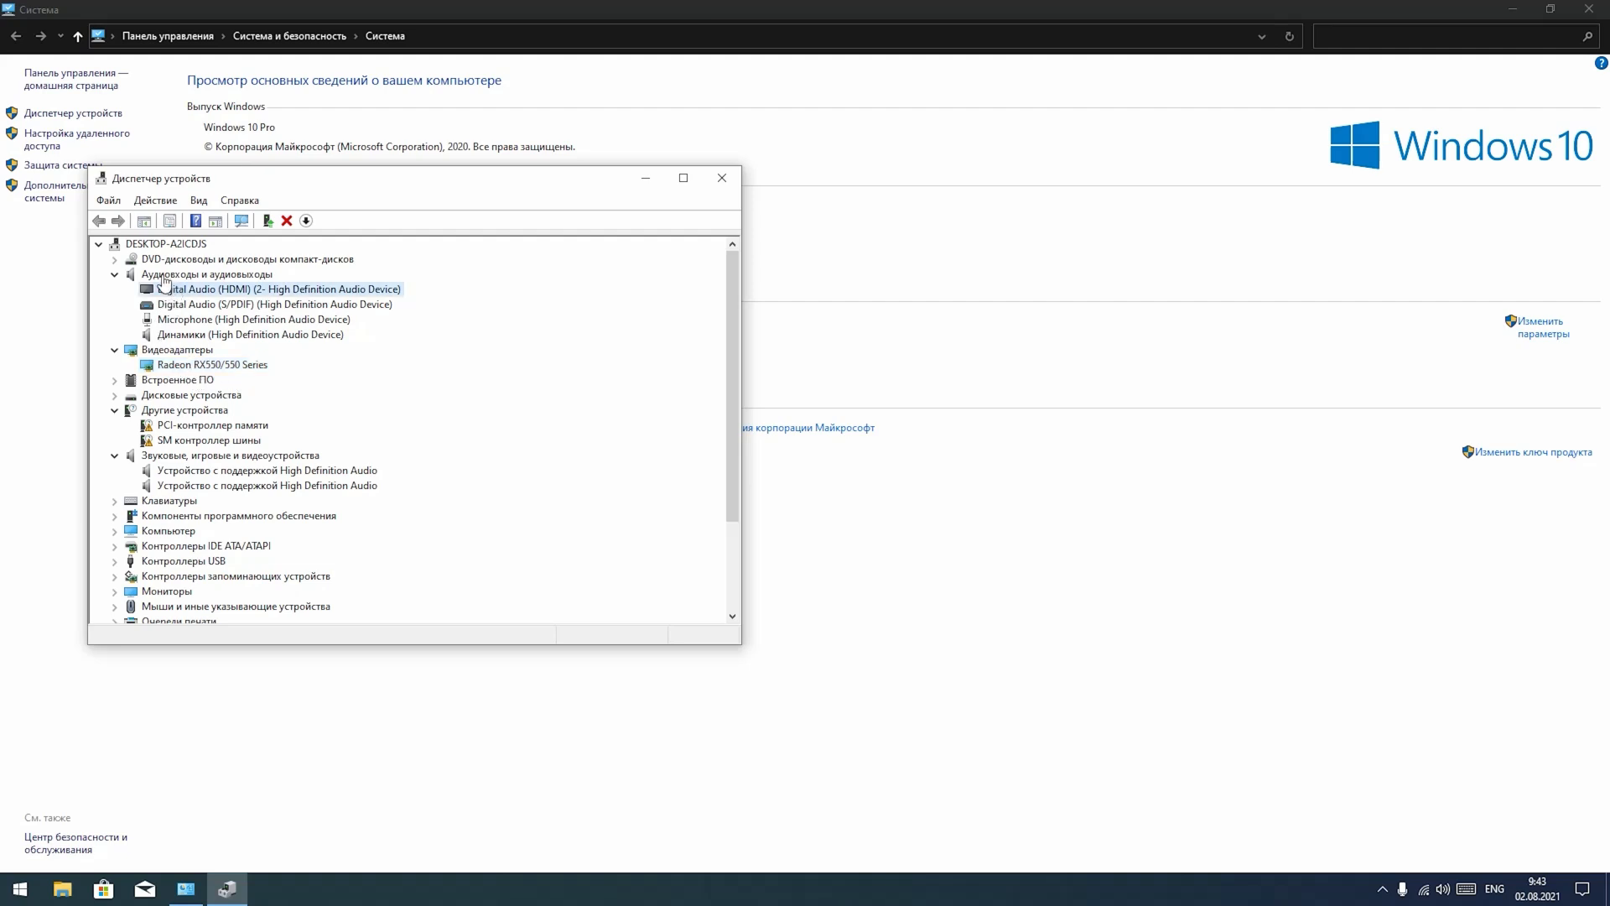
{"action": "left_click", "coordinate": [165, 278]}
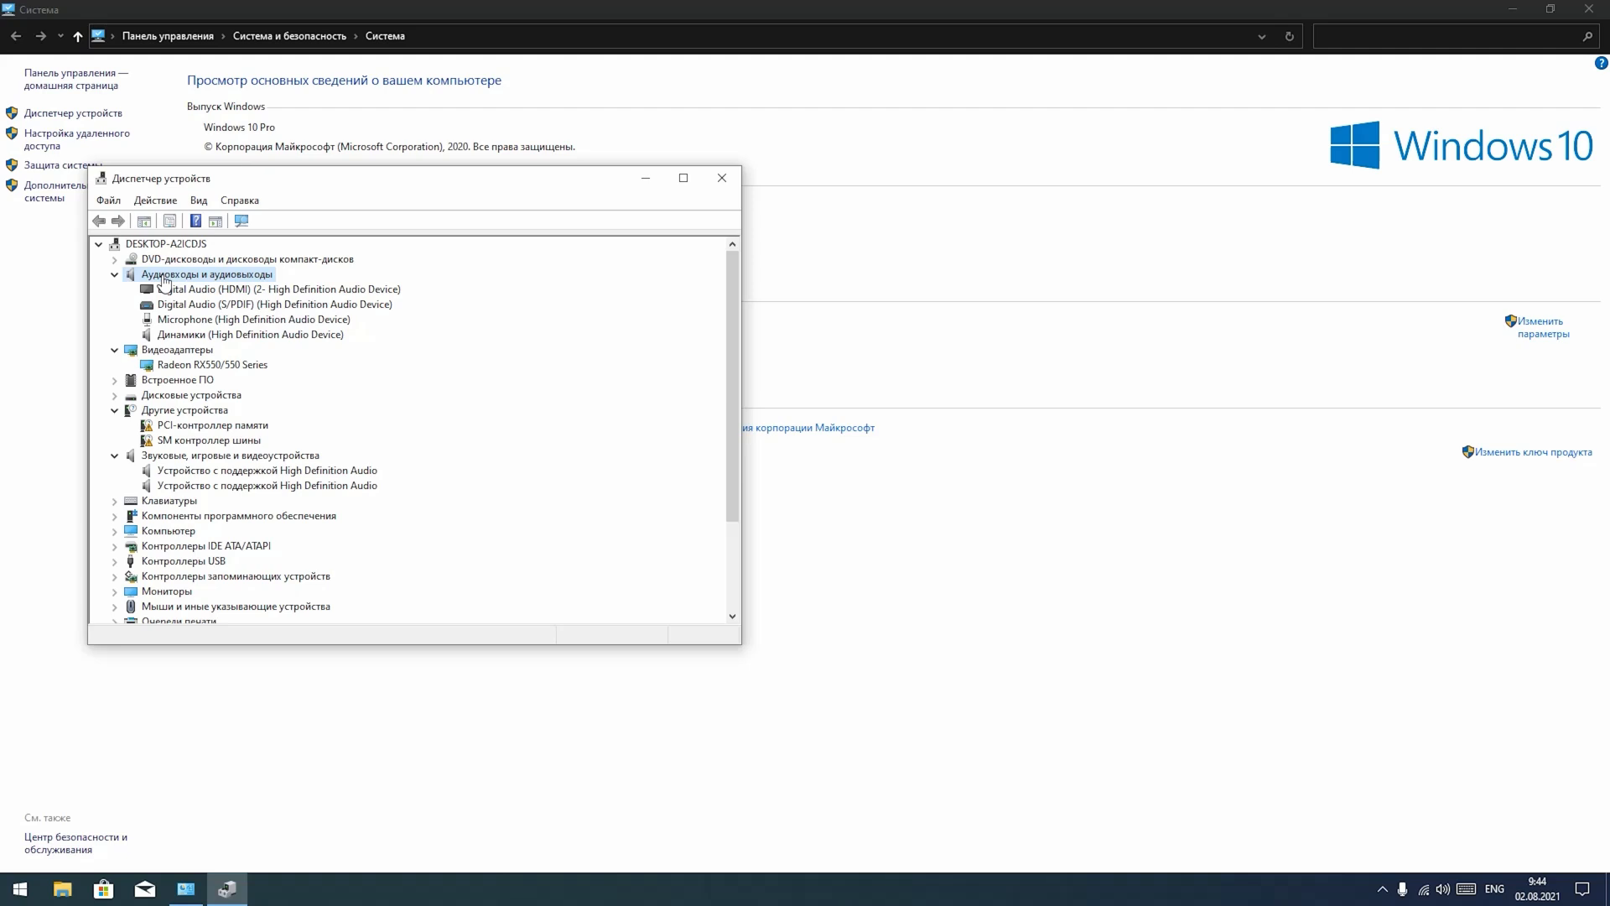
{"action": "left_click", "coordinate": [190, 351]}
{"action": "left_click", "coordinate": [202, 306]}
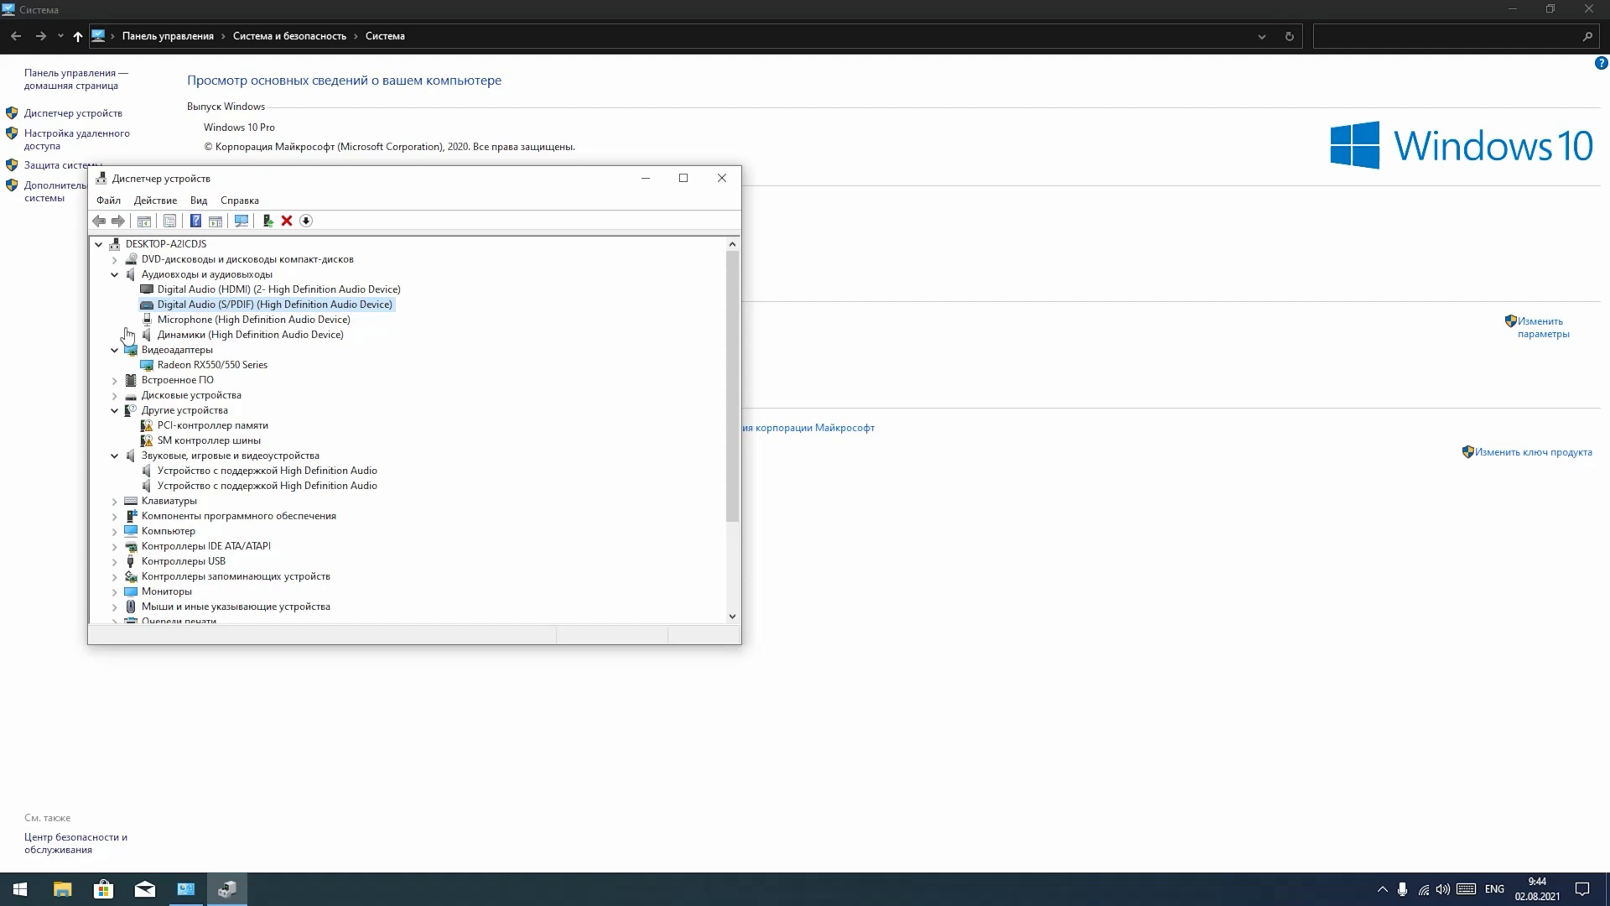
{"action": "left_click", "coordinate": [188, 470]}
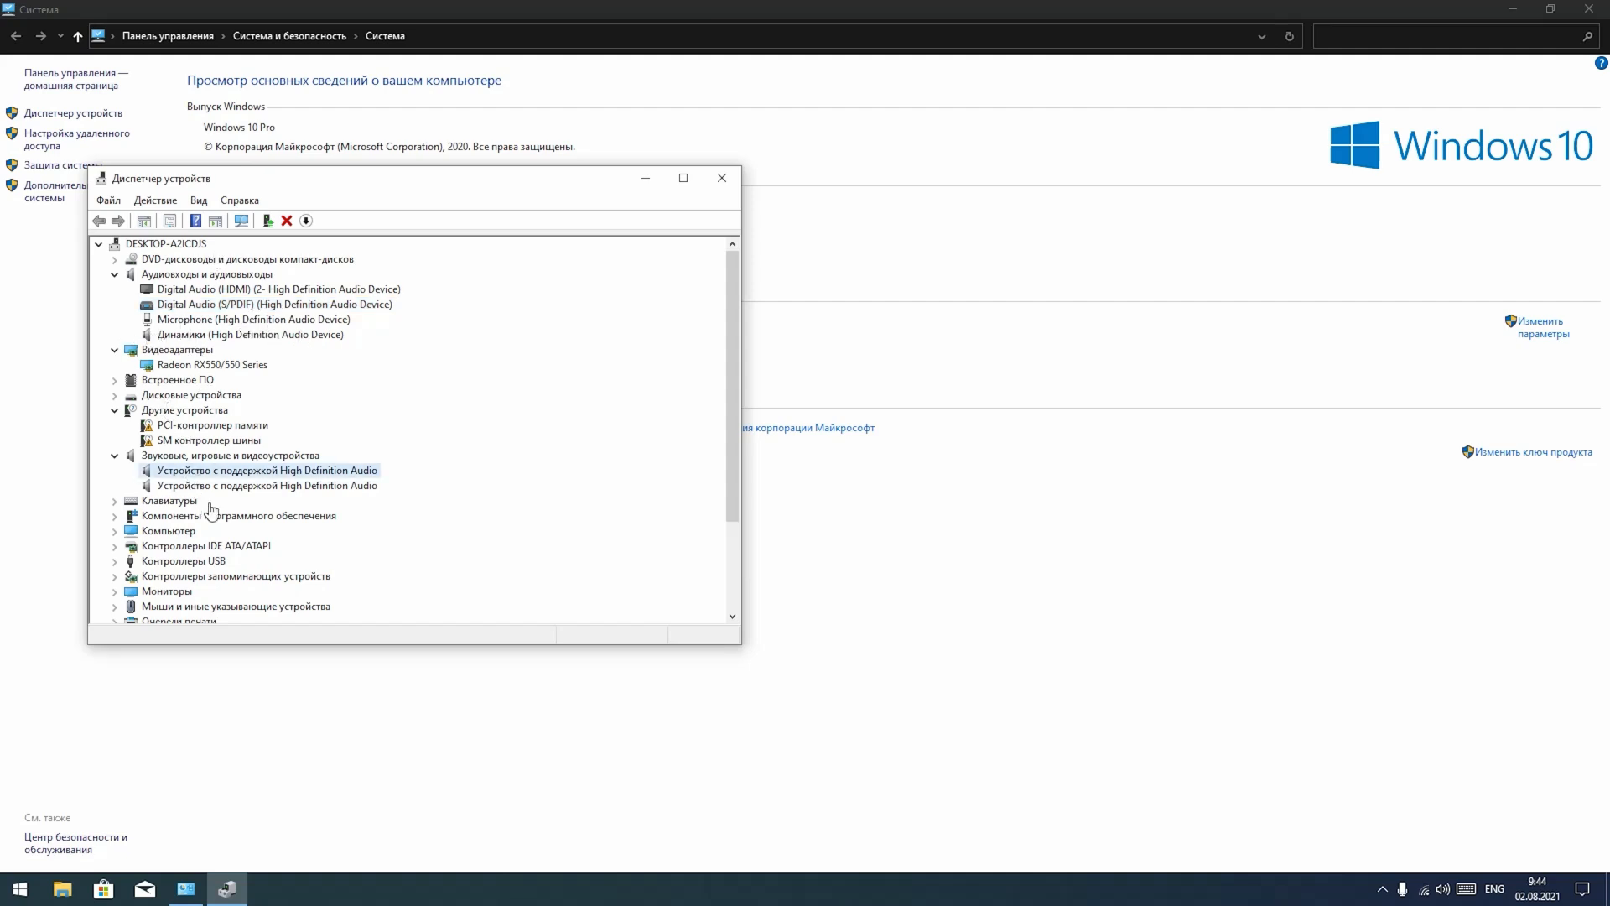
- Expand "Клавиатуры" to examine the keyboard device and look over the remaining device categories
{"action": "scroll", "coordinate": [211, 509], "scroll_direction": "down", "scroll_amount": 3}
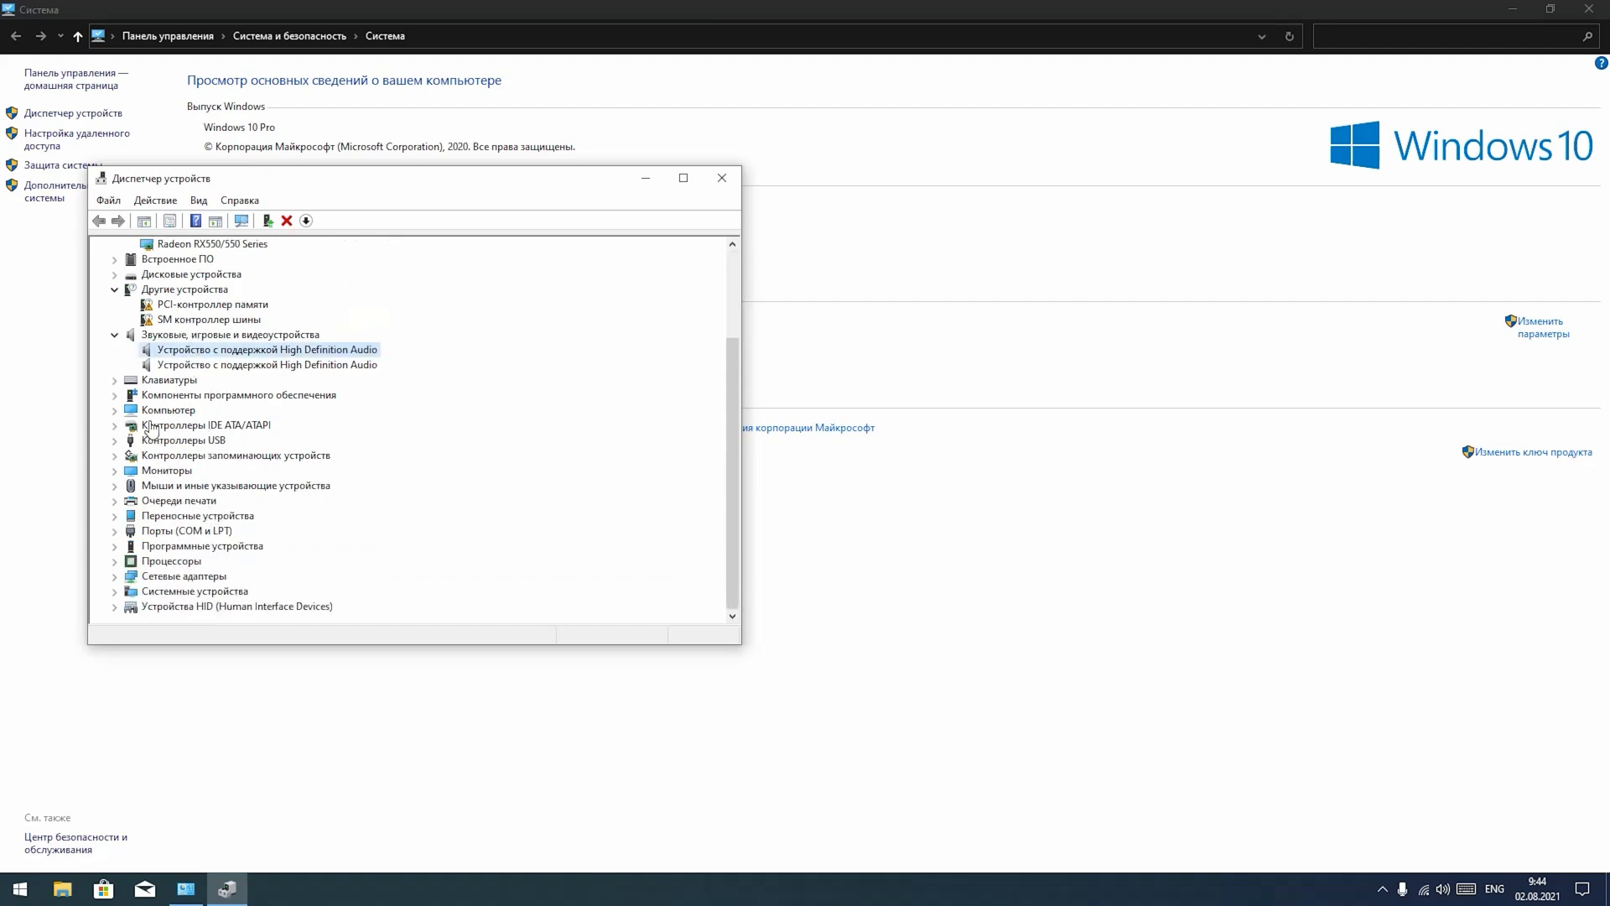
{"action": "double_click", "coordinate": [173, 383]}
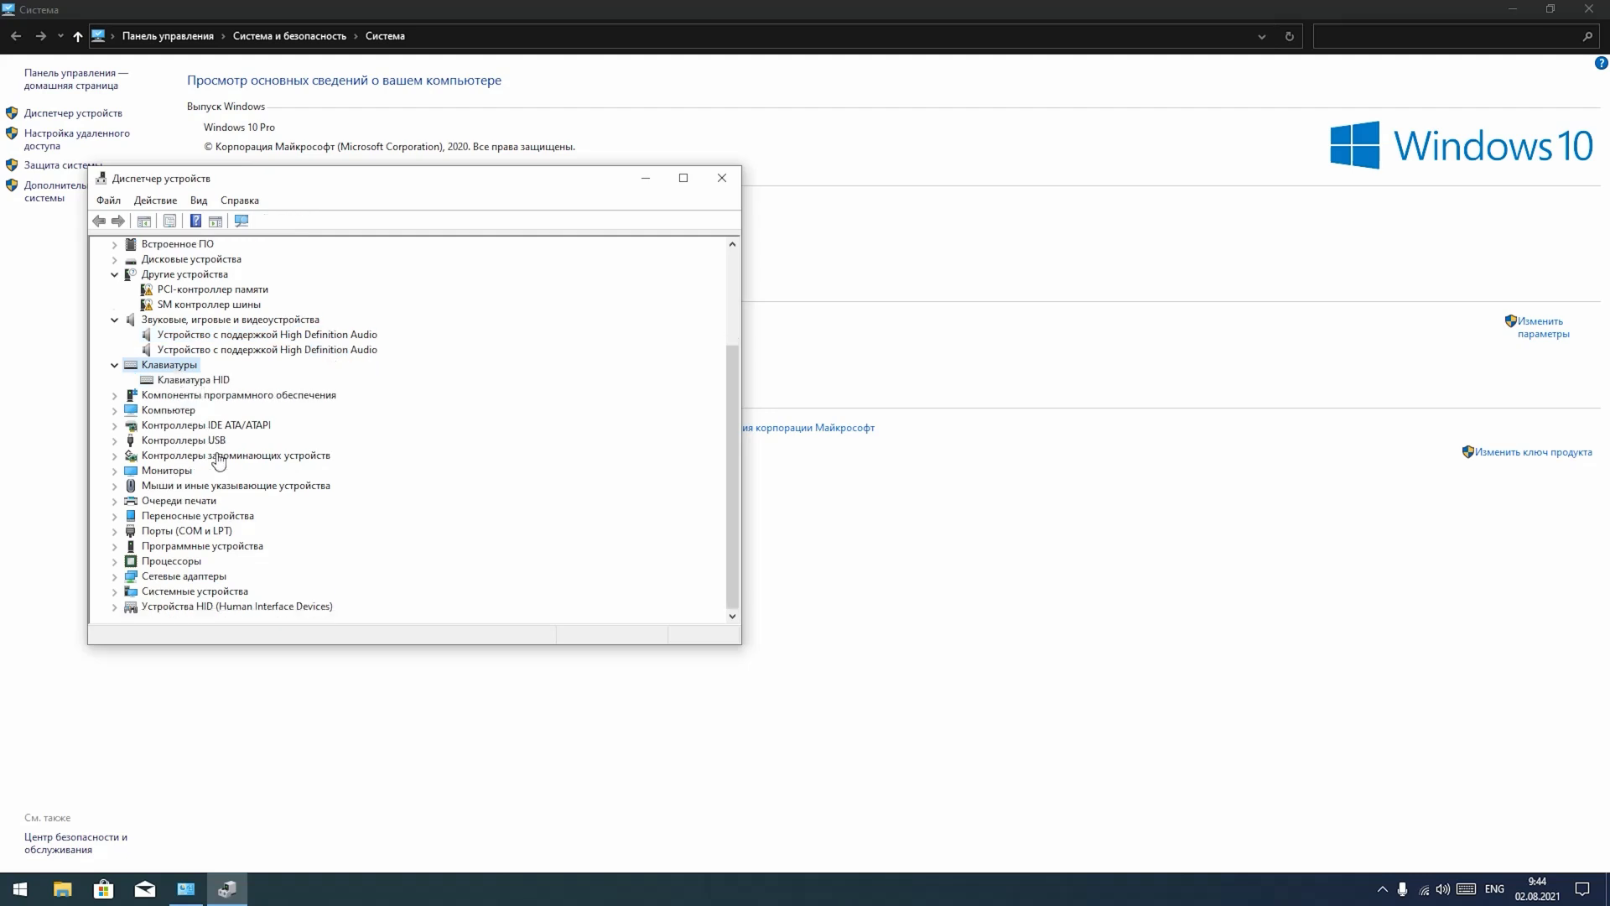
{"action": "left_click", "coordinate": [189, 357]}
{"action": "scroll", "coordinate": [189, 366], "scroll_direction": "up", "scroll_amount": 3}
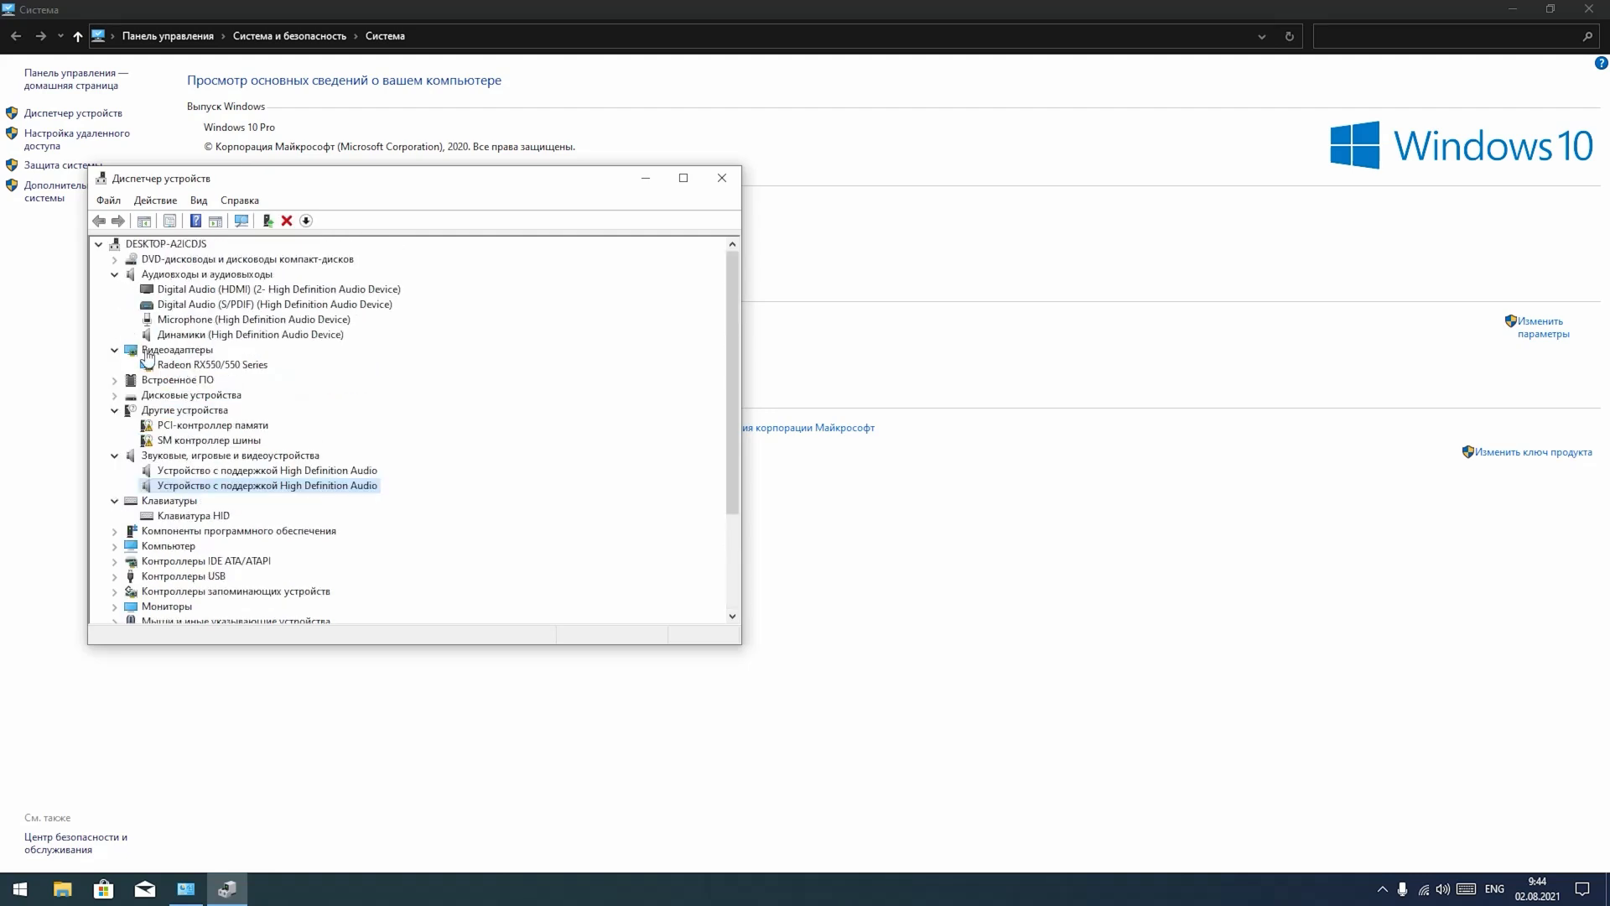
{"action": "scroll", "coordinate": [170, 362], "scroll_direction": "down", "scroll_amount": 3}
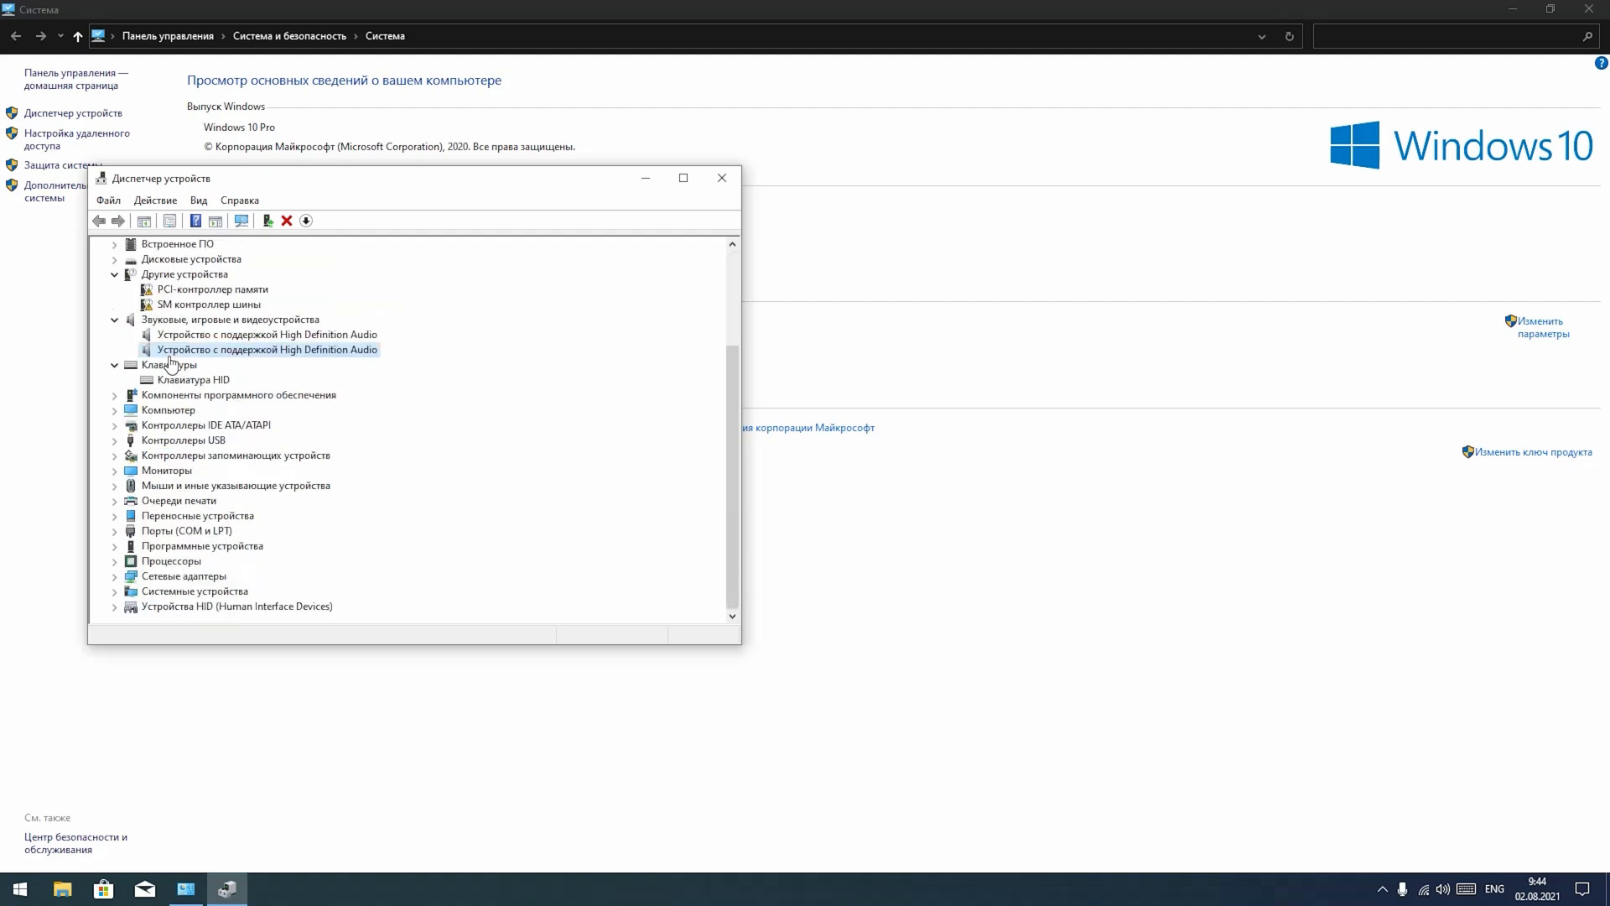
- Recheck "SM контроллер шины" under "Другие устройства" and close Device Manager
{"action": "mouse_move", "coordinate": [171, 184]}
{"action": "left_mouse_down"}
{"action": "mouse_move", "coordinate": [84, 240]}
{"action": "mouse_move", "coordinate": [158, 191]}
{"action": "left_mouse_up"}
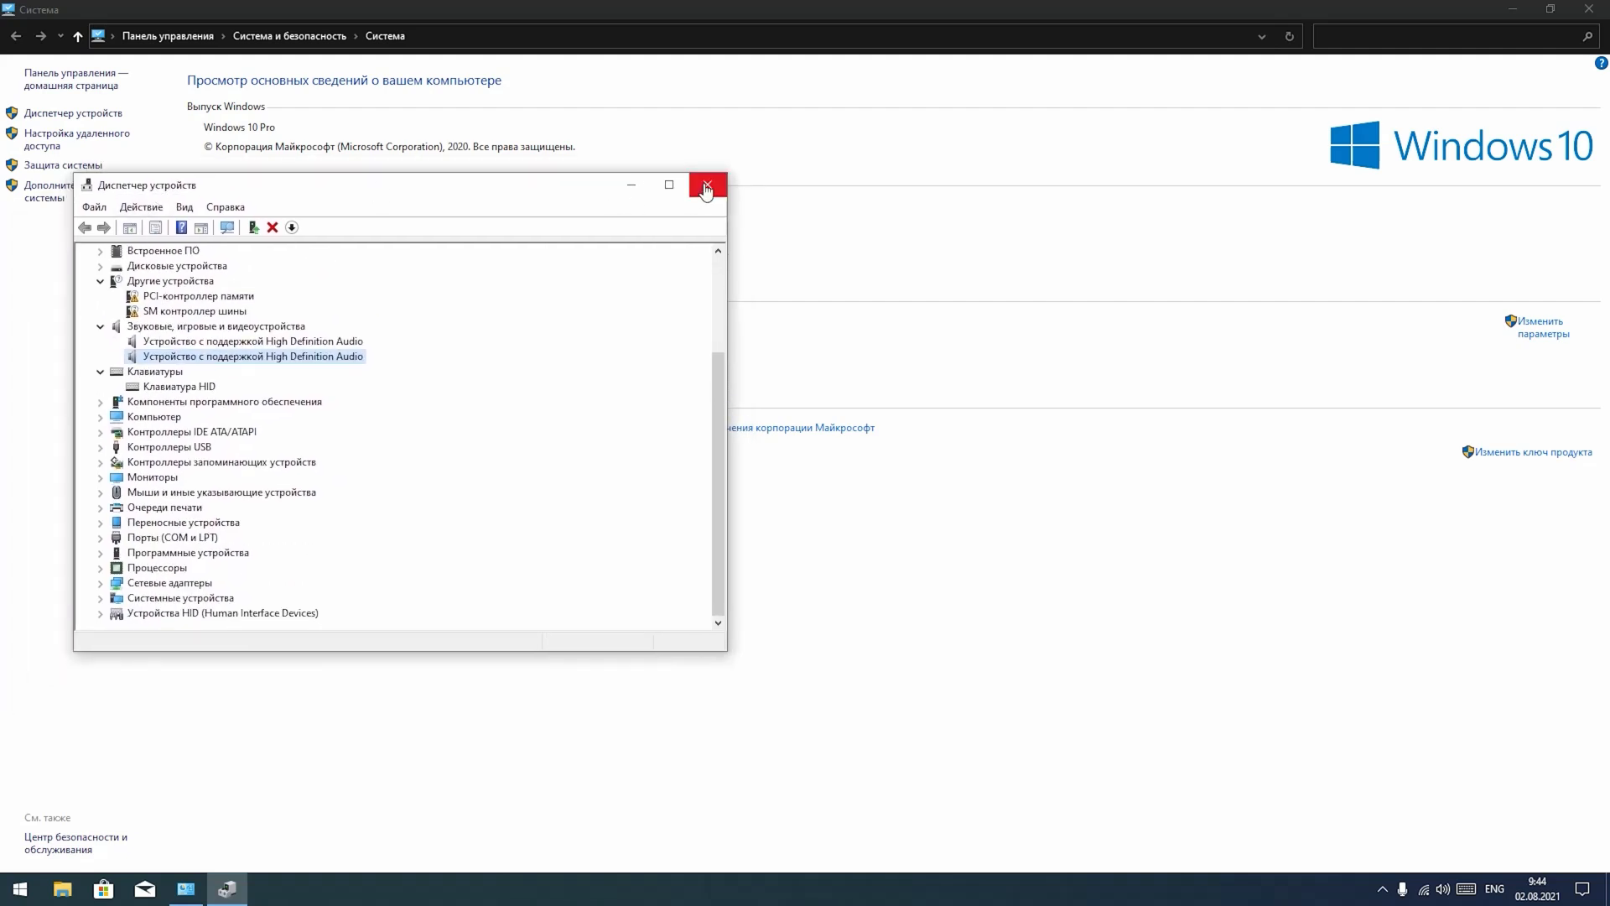
{"action": "left_click", "coordinate": [147, 312]}
{"action": "scroll", "coordinate": [148, 318], "scroll_direction": "up", "scroll_amount": 3}
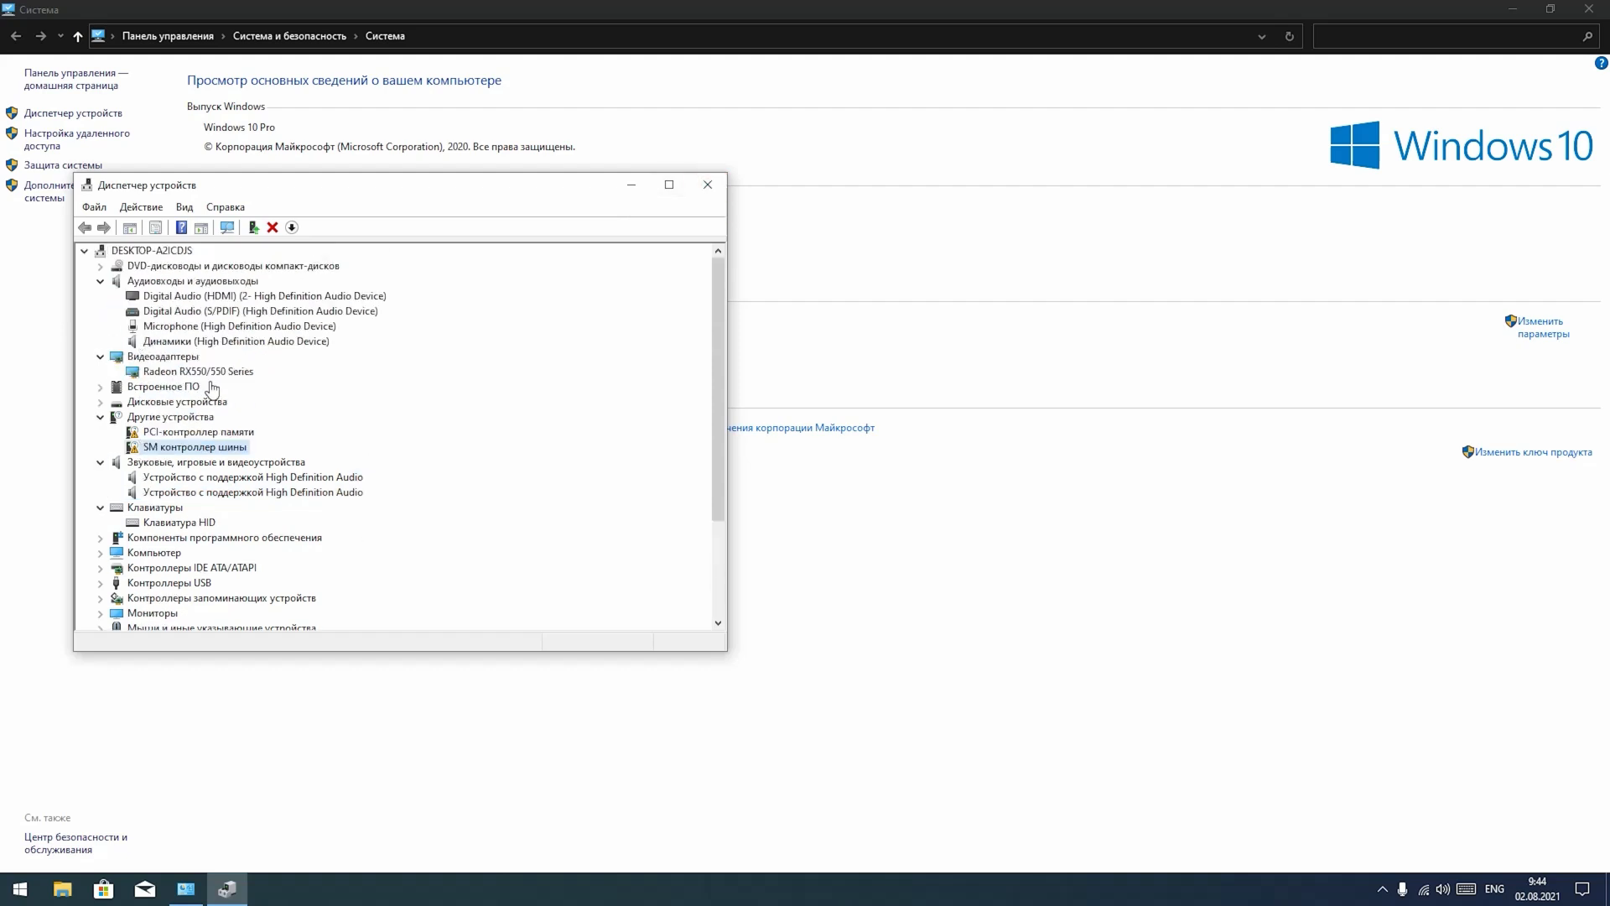
{"action": "left_click", "coordinate": [708, 186]}
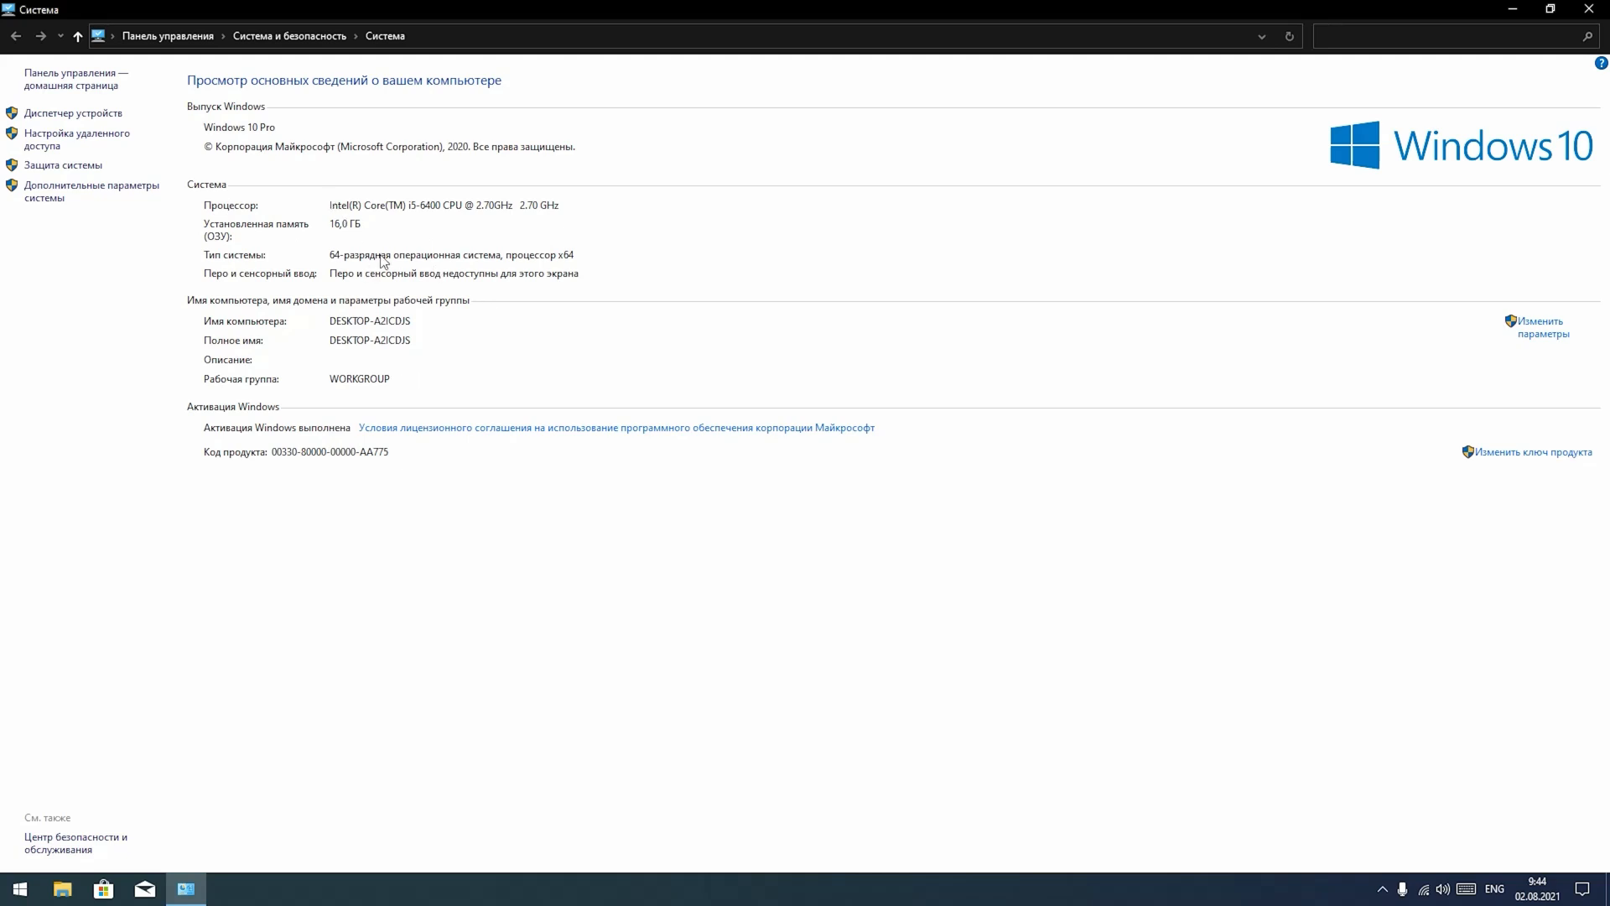
- Reopen Device Manager, expand "Видеоадаптеры" to view the graphics card, and close both Device Manager and the system window
{"action": "left_click", "coordinate": [92, 112]}
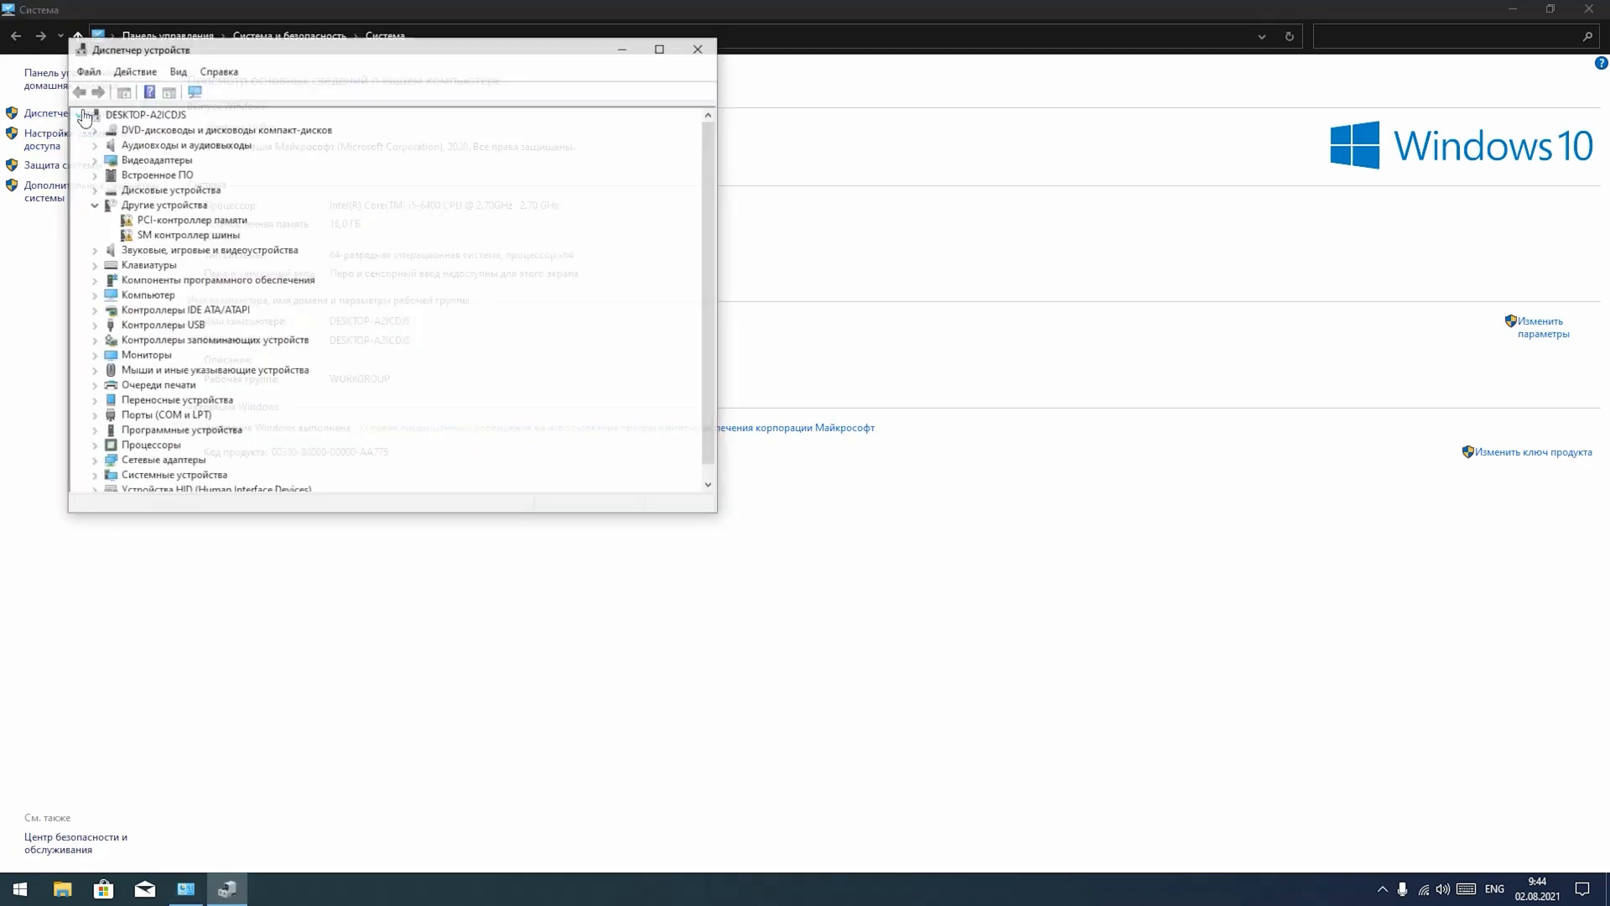
{"action": "double_click", "coordinate": [137, 159]}
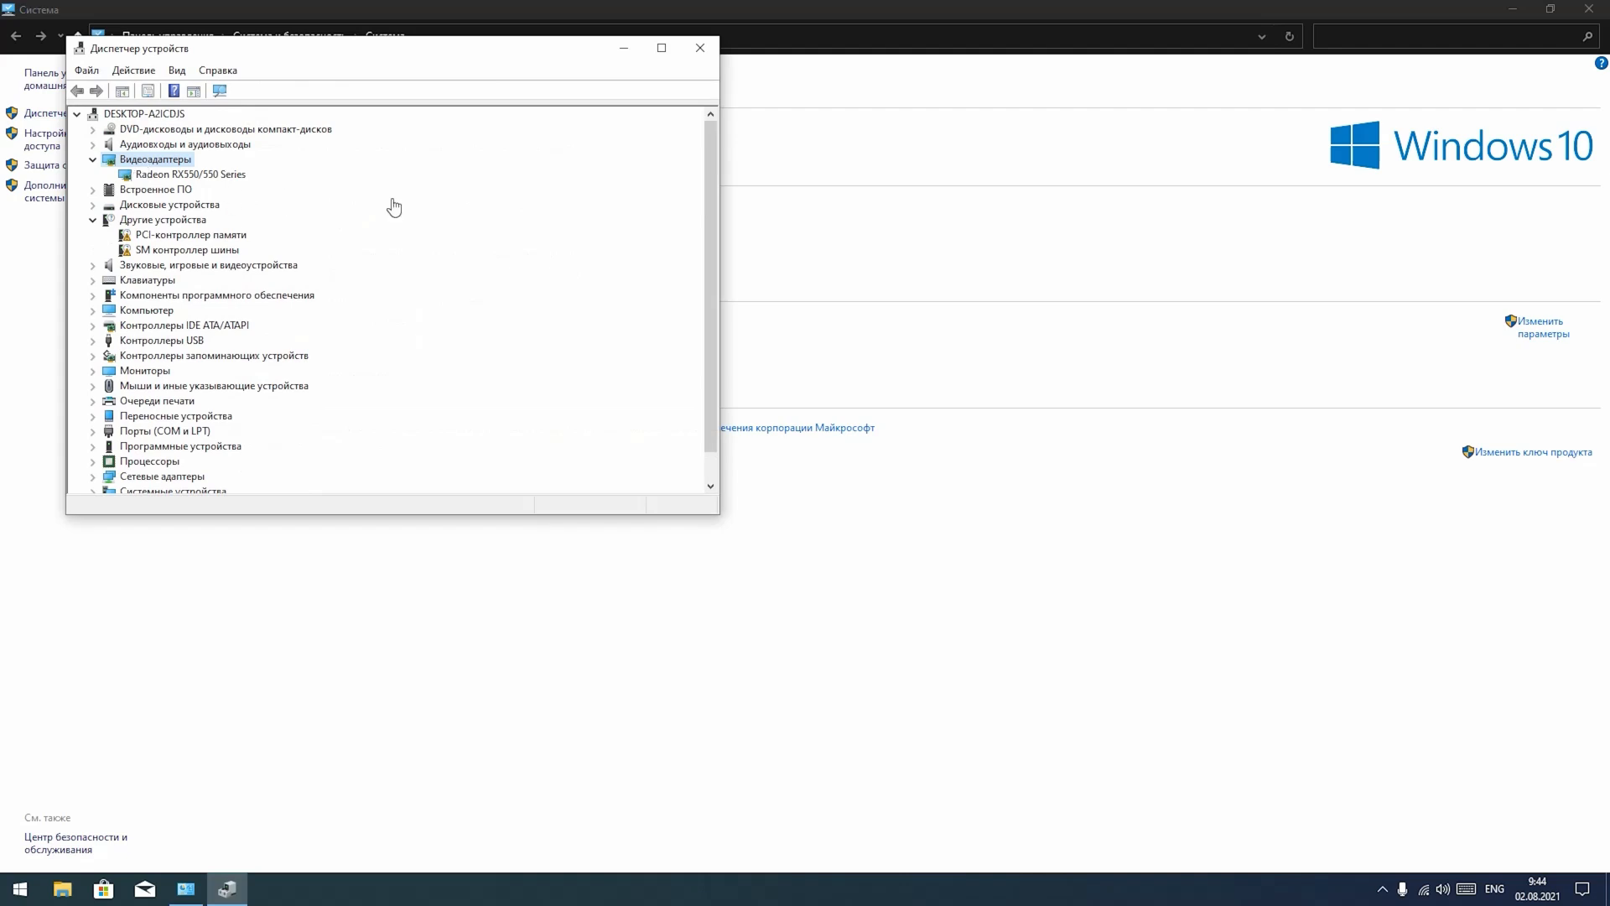
{"action": "left_click", "coordinate": [696, 52]}
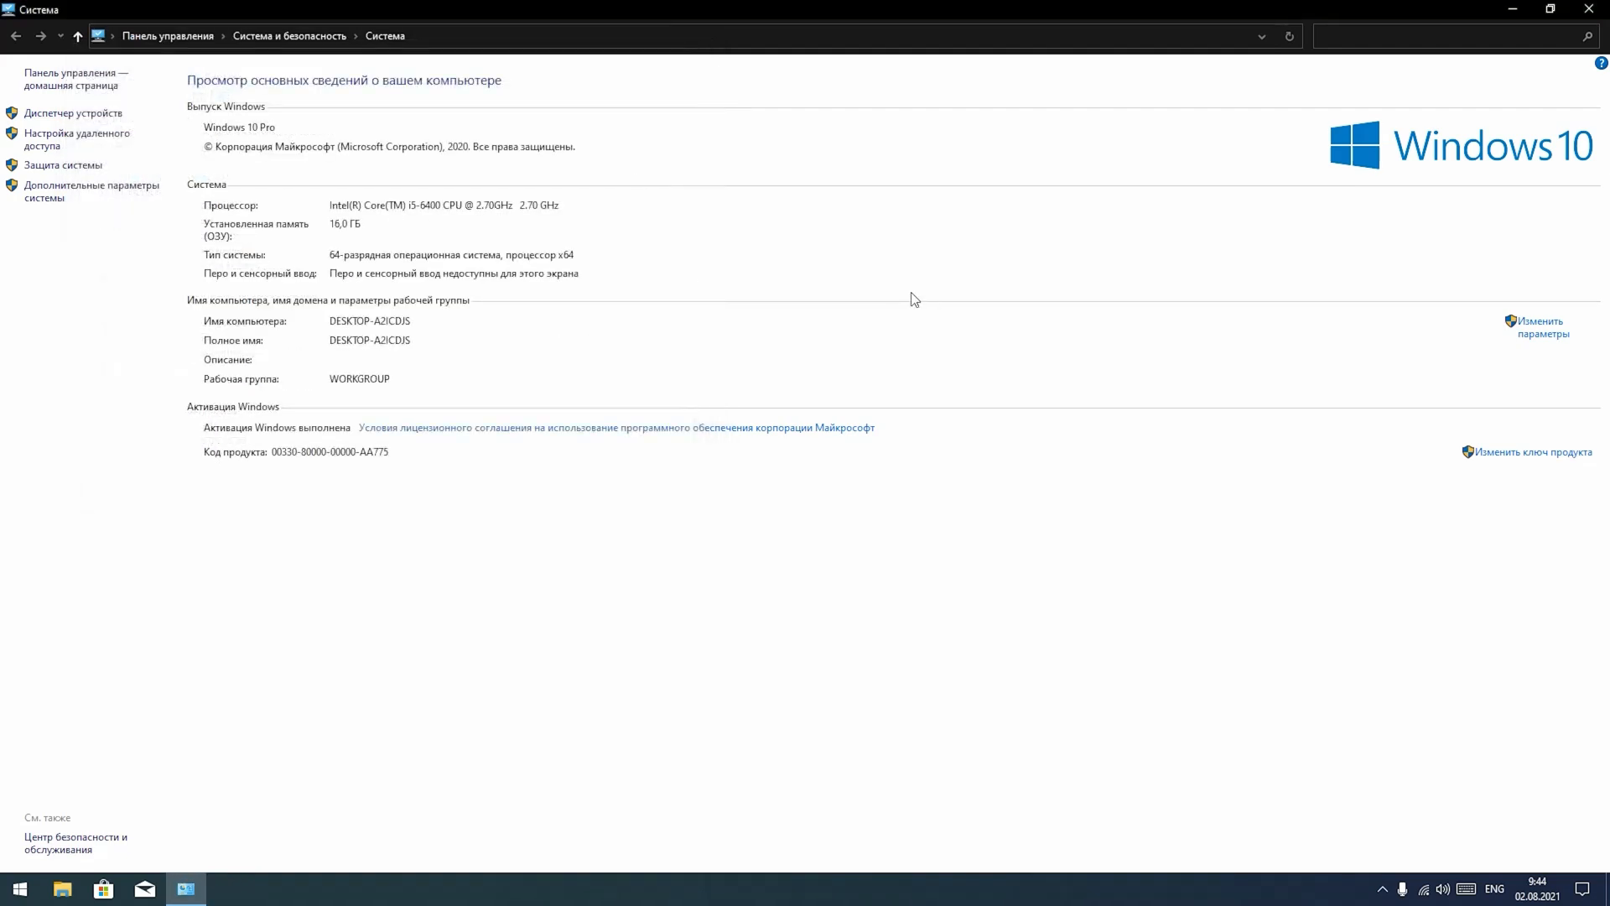
{"action": "left_click", "coordinate": [1588, 8]}
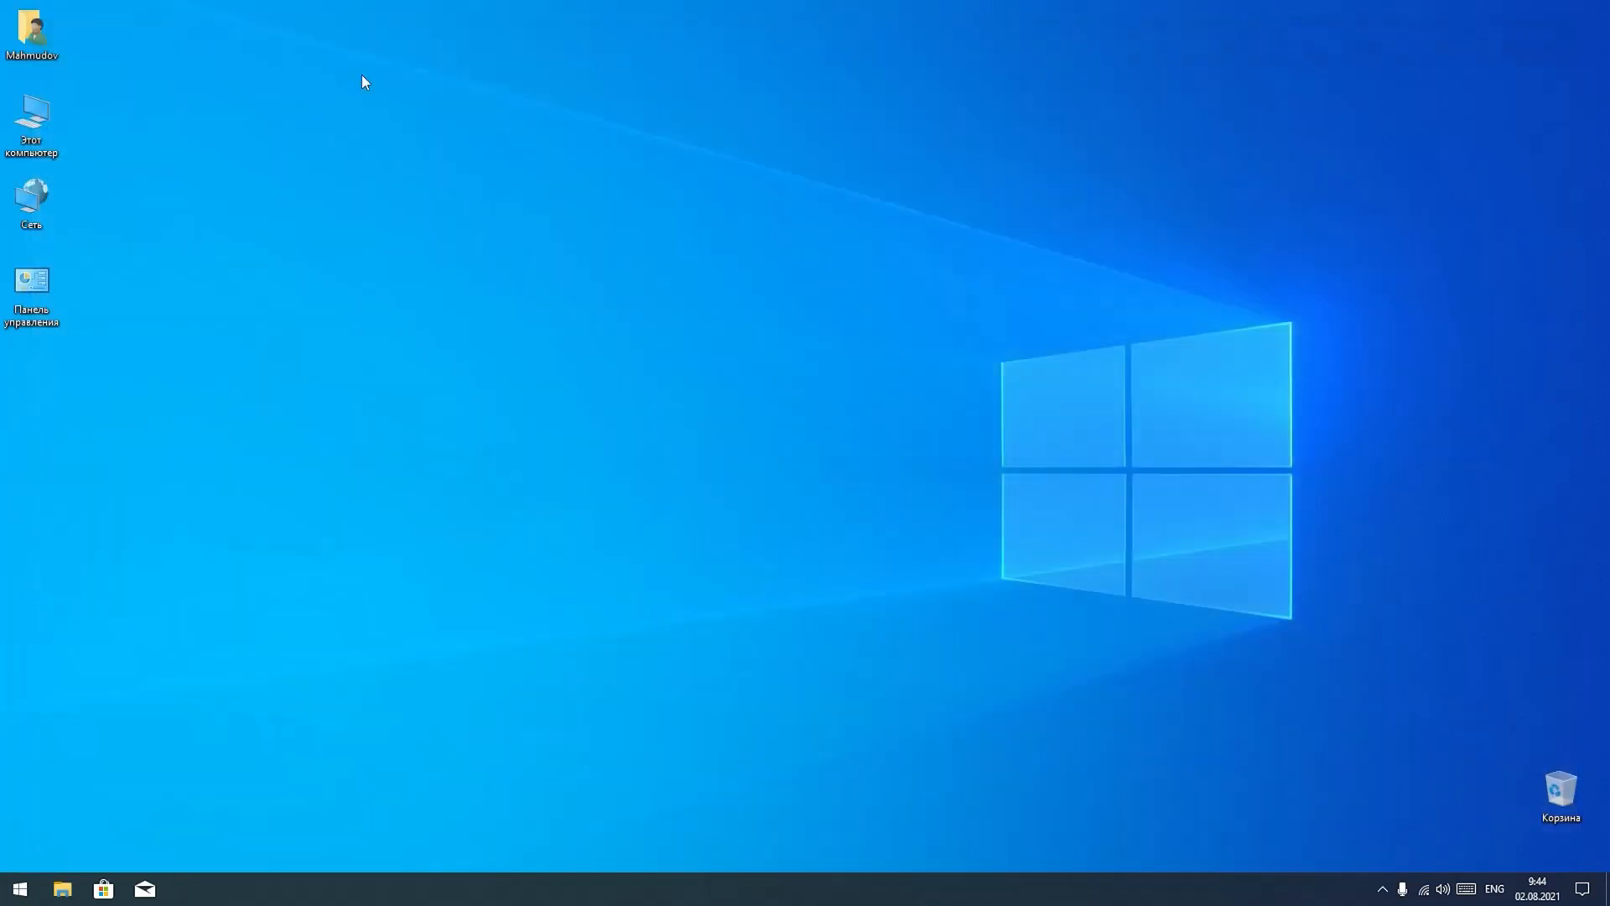
- Pin "Этот компьютер" to the quick access panel and unpin File Explorer from the taskbar
{"action": "right_click", "coordinate": [14, 137]}
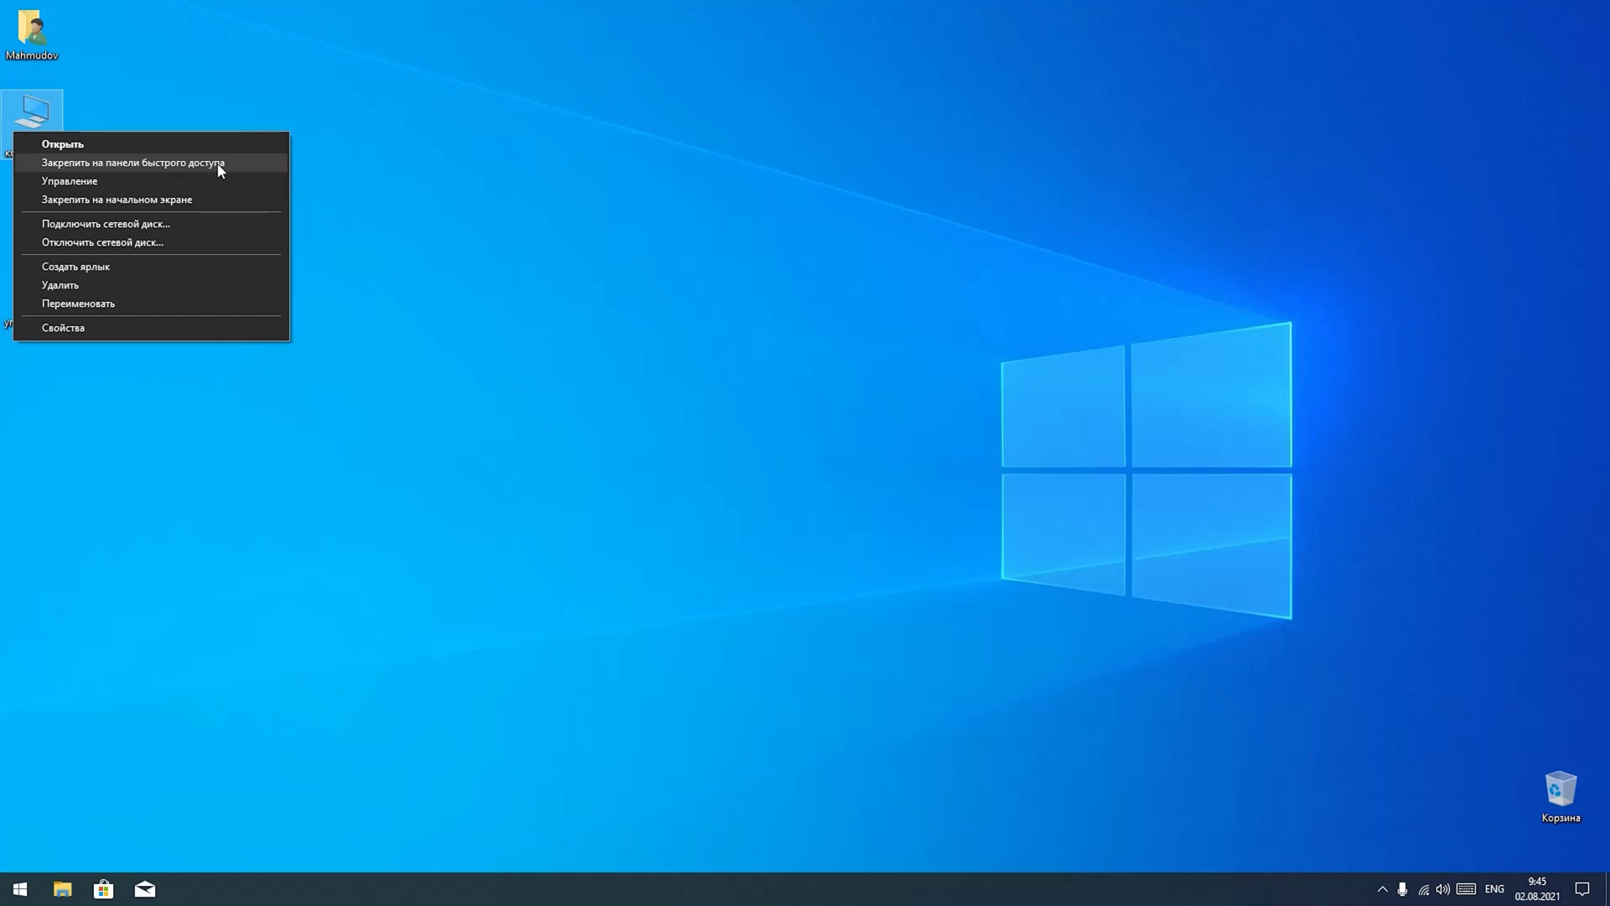
{"action": "left_click", "coordinate": [81, 166]}
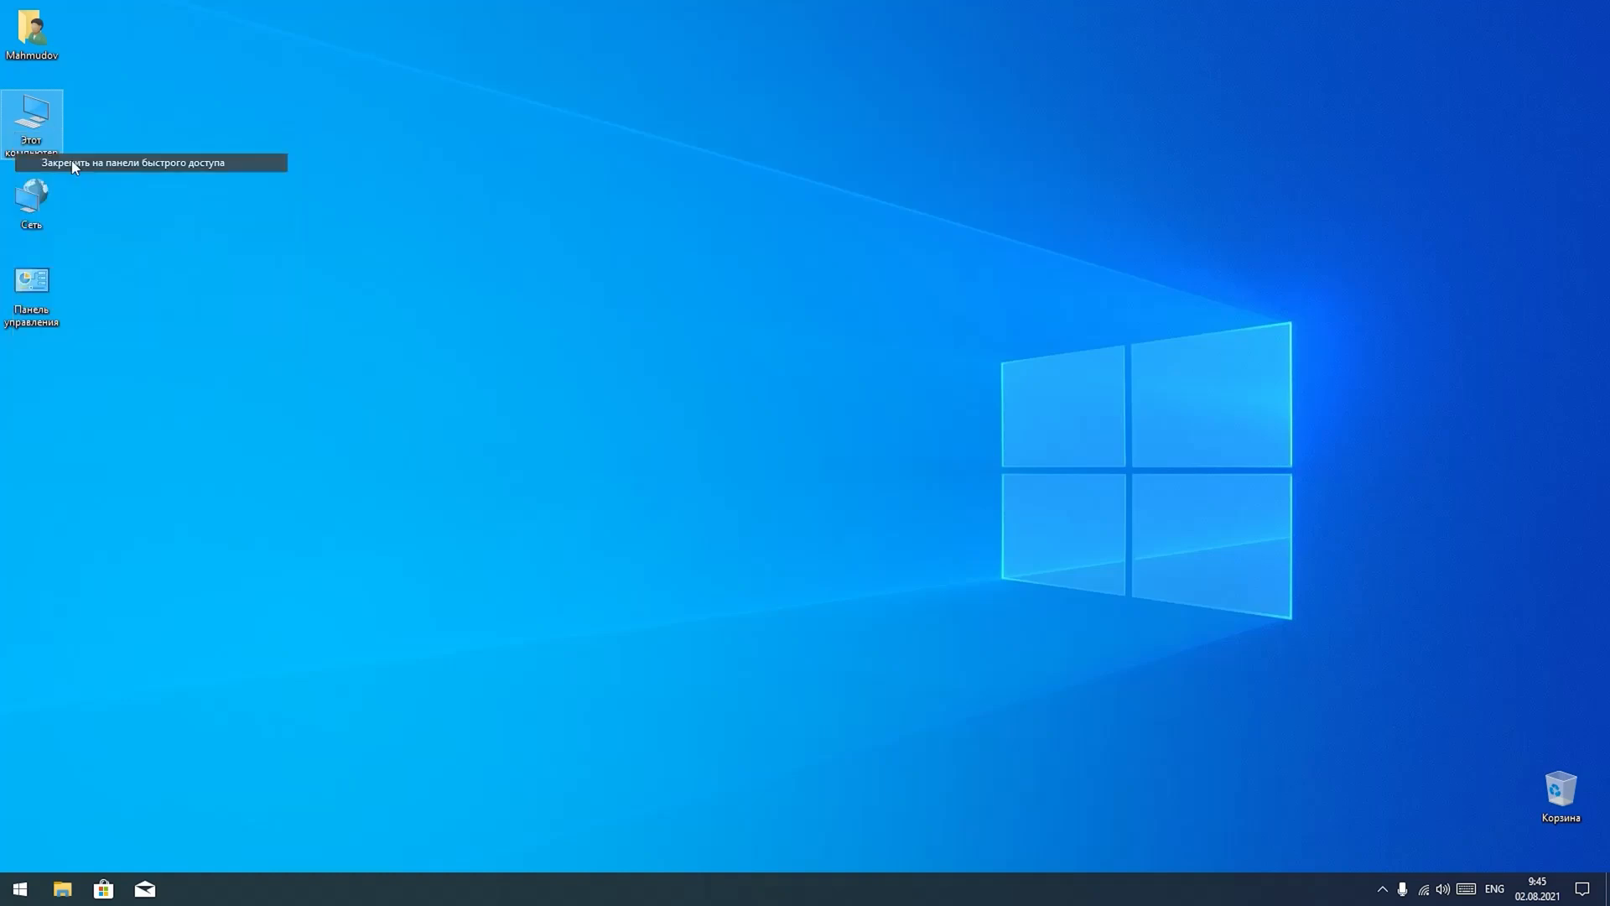
{"action": "right_click", "coordinate": [63, 894]}
{"action": "left_click", "coordinate": [63, 856]}
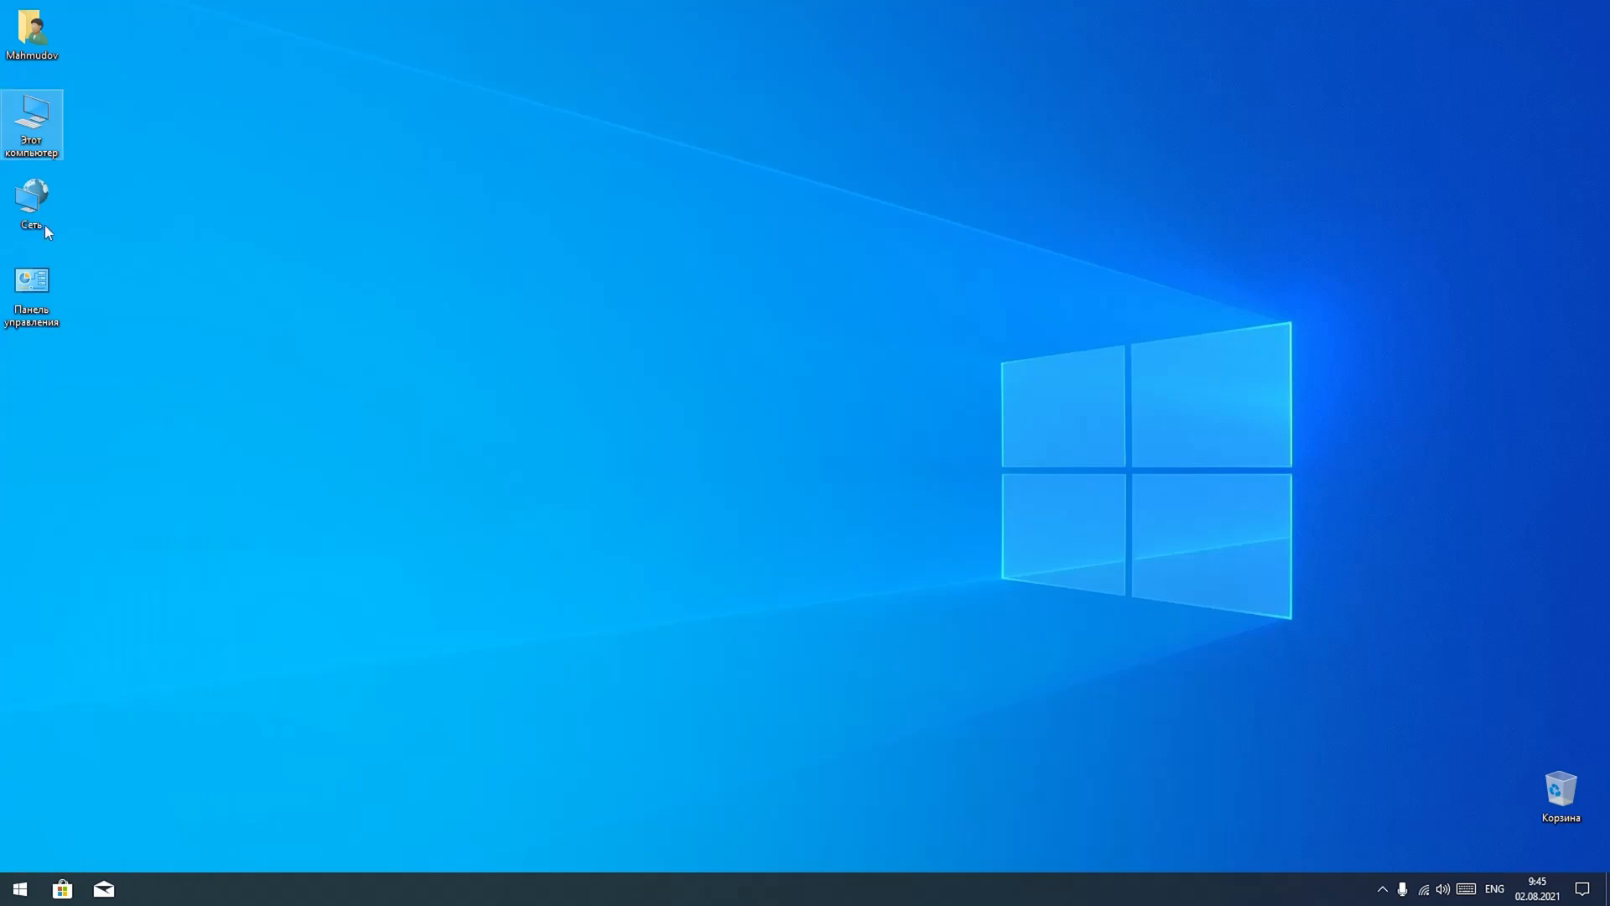
- Look through the Start menu's list of installed apps and the available actions for "Этот компьютер"
{"action": "right_click", "coordinate": [27, 111]}
{"action": "left_click", "coordinate": [55, 139]}
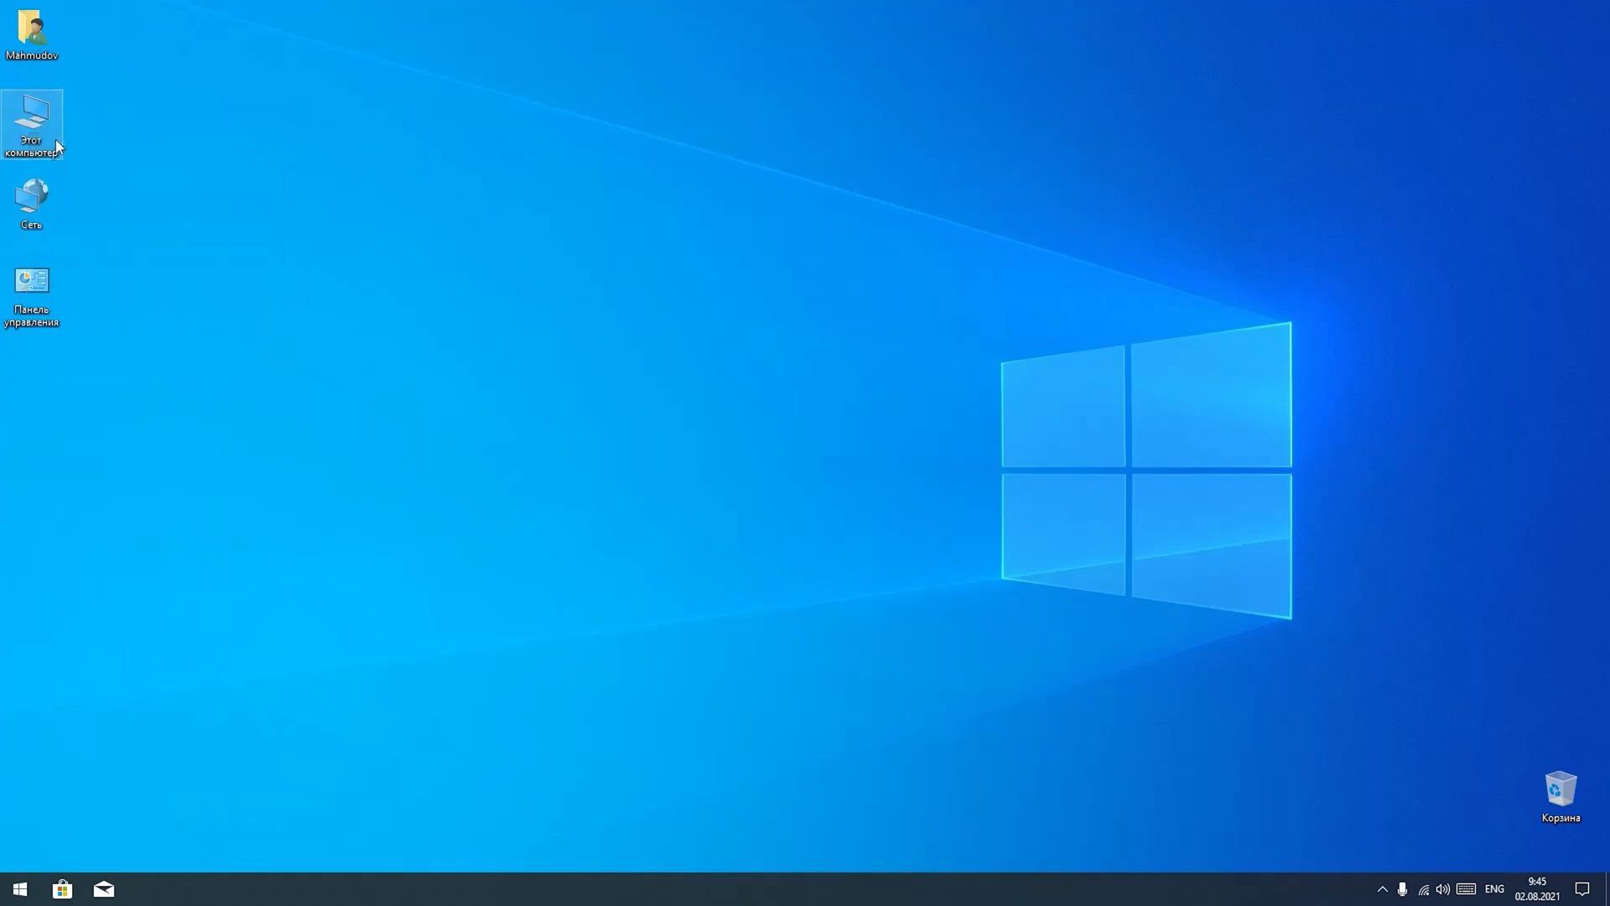
{"action": "left_click", "coordinate": [20, 888]}
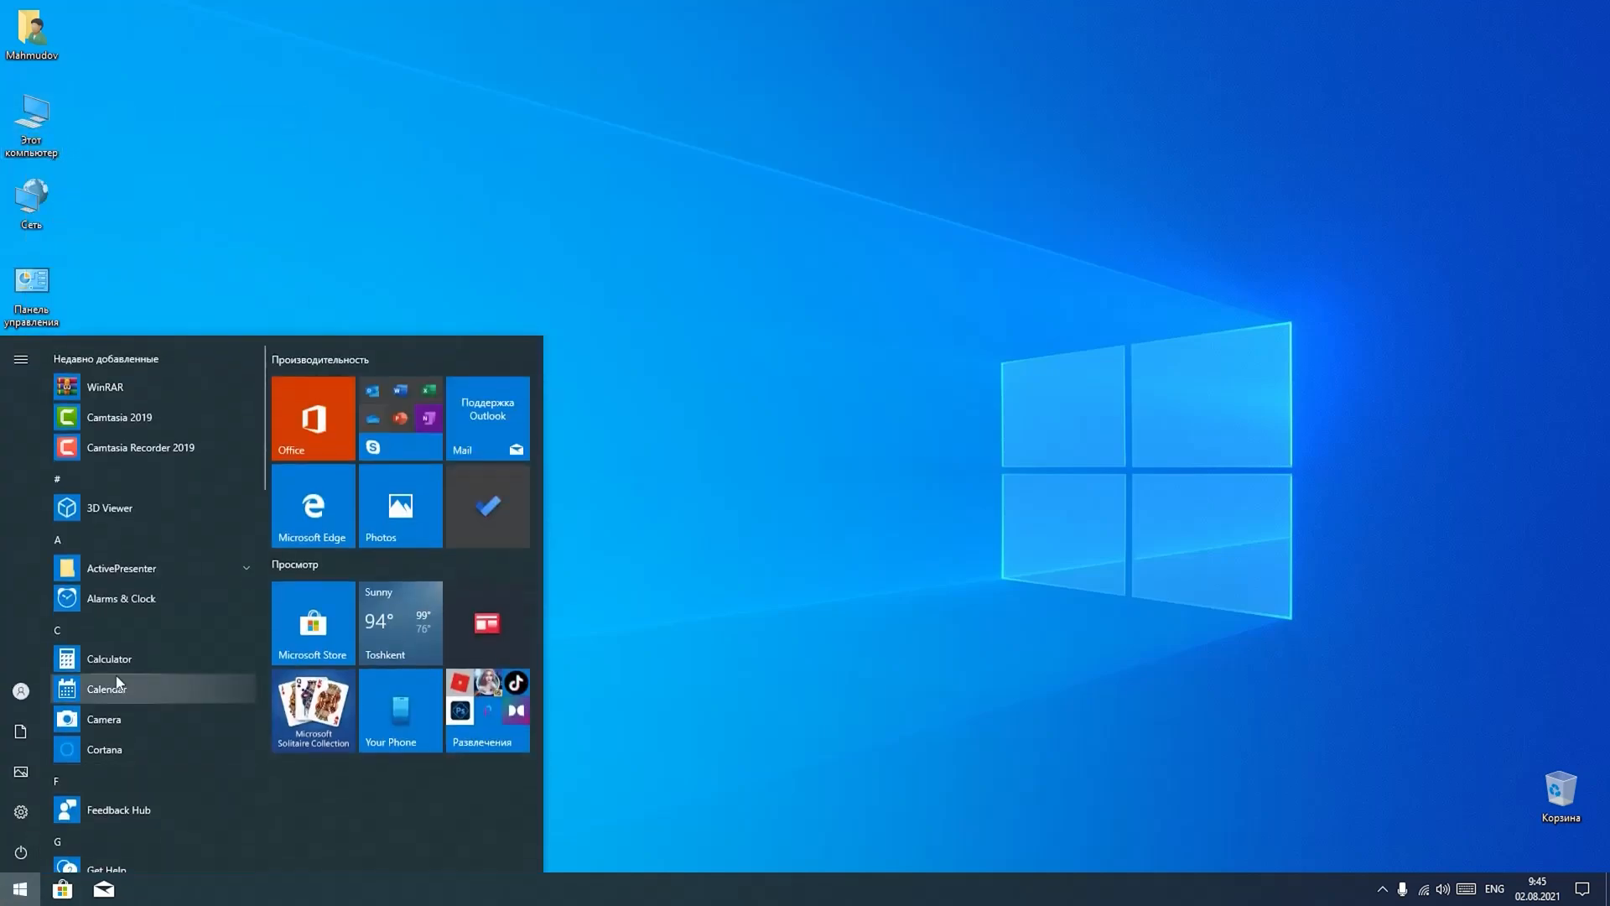
{"action": "scroll", "coordinate": [113, 684], "scroll_direction": "down", "scroll_amount": 3}
{"action": "scroll", "coordinate": [110, 709], "scroll_direction": "up", "scroll_amount": 2}
{"action": "scroll", "coordinate": [109, 710], "scroll_direction": "up", "scroll_amount": 3}
{"action": "scroll", "coordinate": [113, 706], "scroll_direction": "down", "scroll_amount": 2}
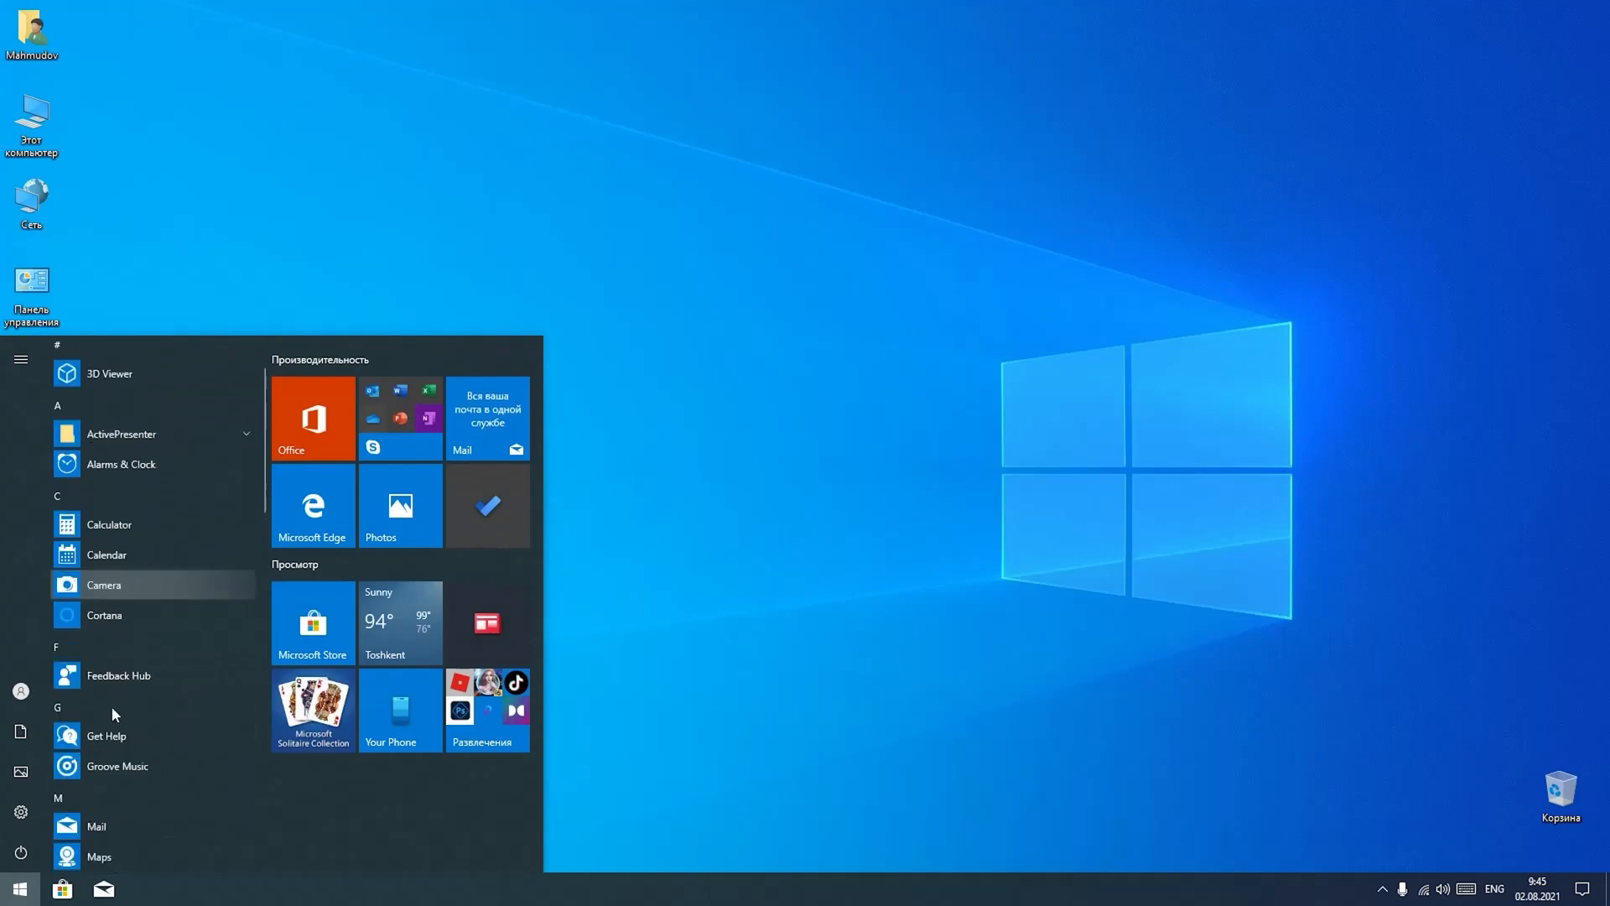
{"action": "left_click", "coordinate": [59, 149]}
{"action": "right_click", "coordinate": [43, 132]}
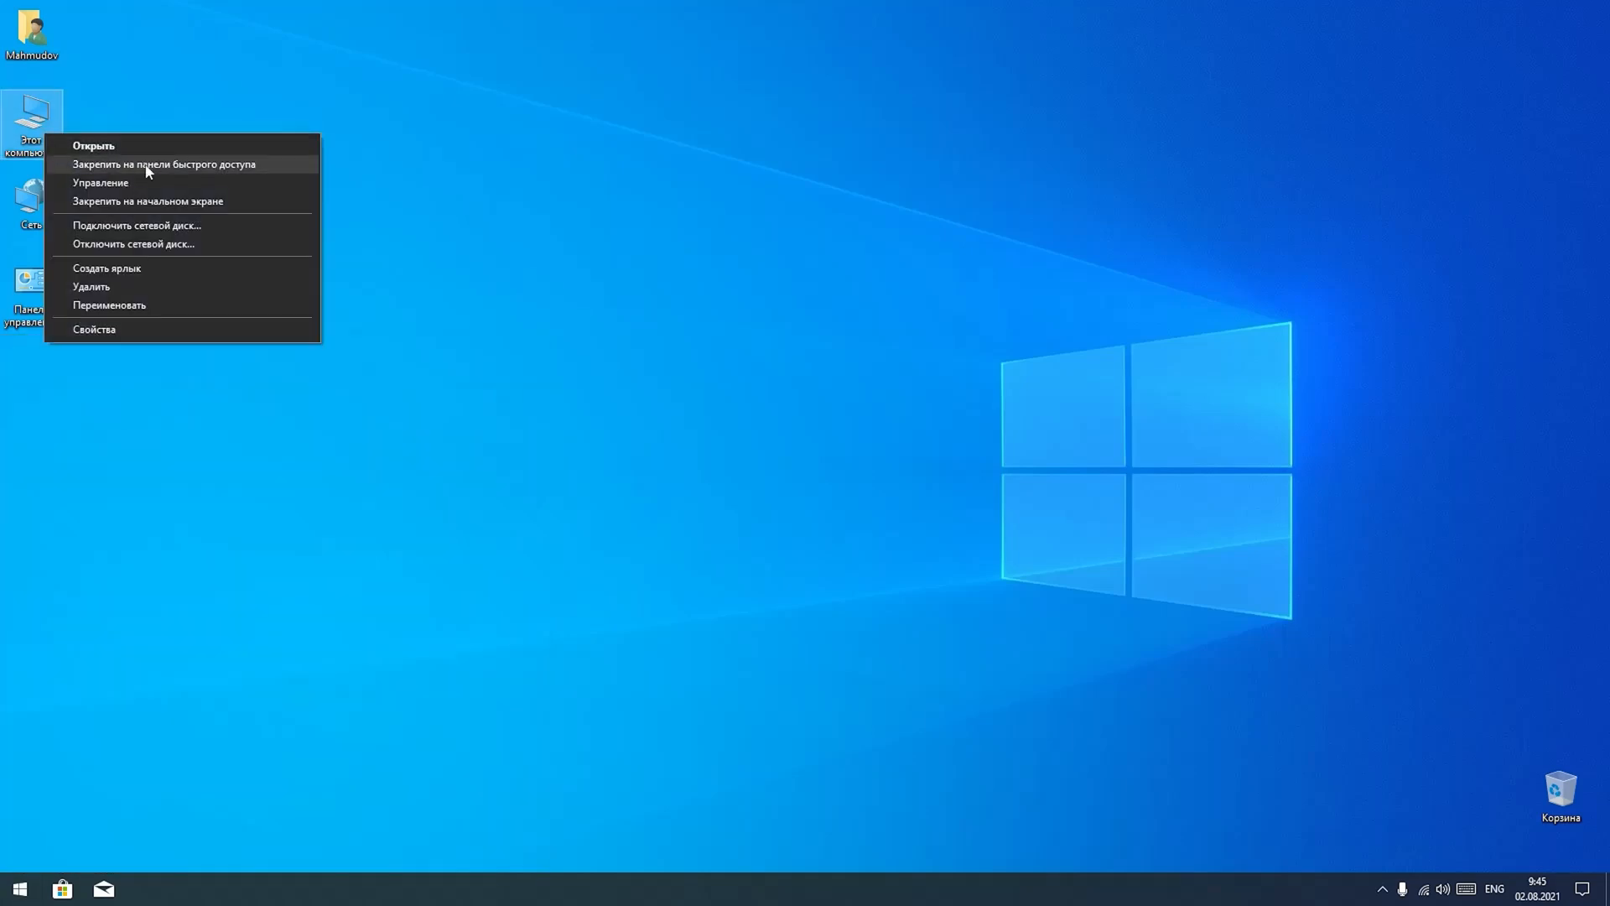
{"action": "key", "text": "super"}
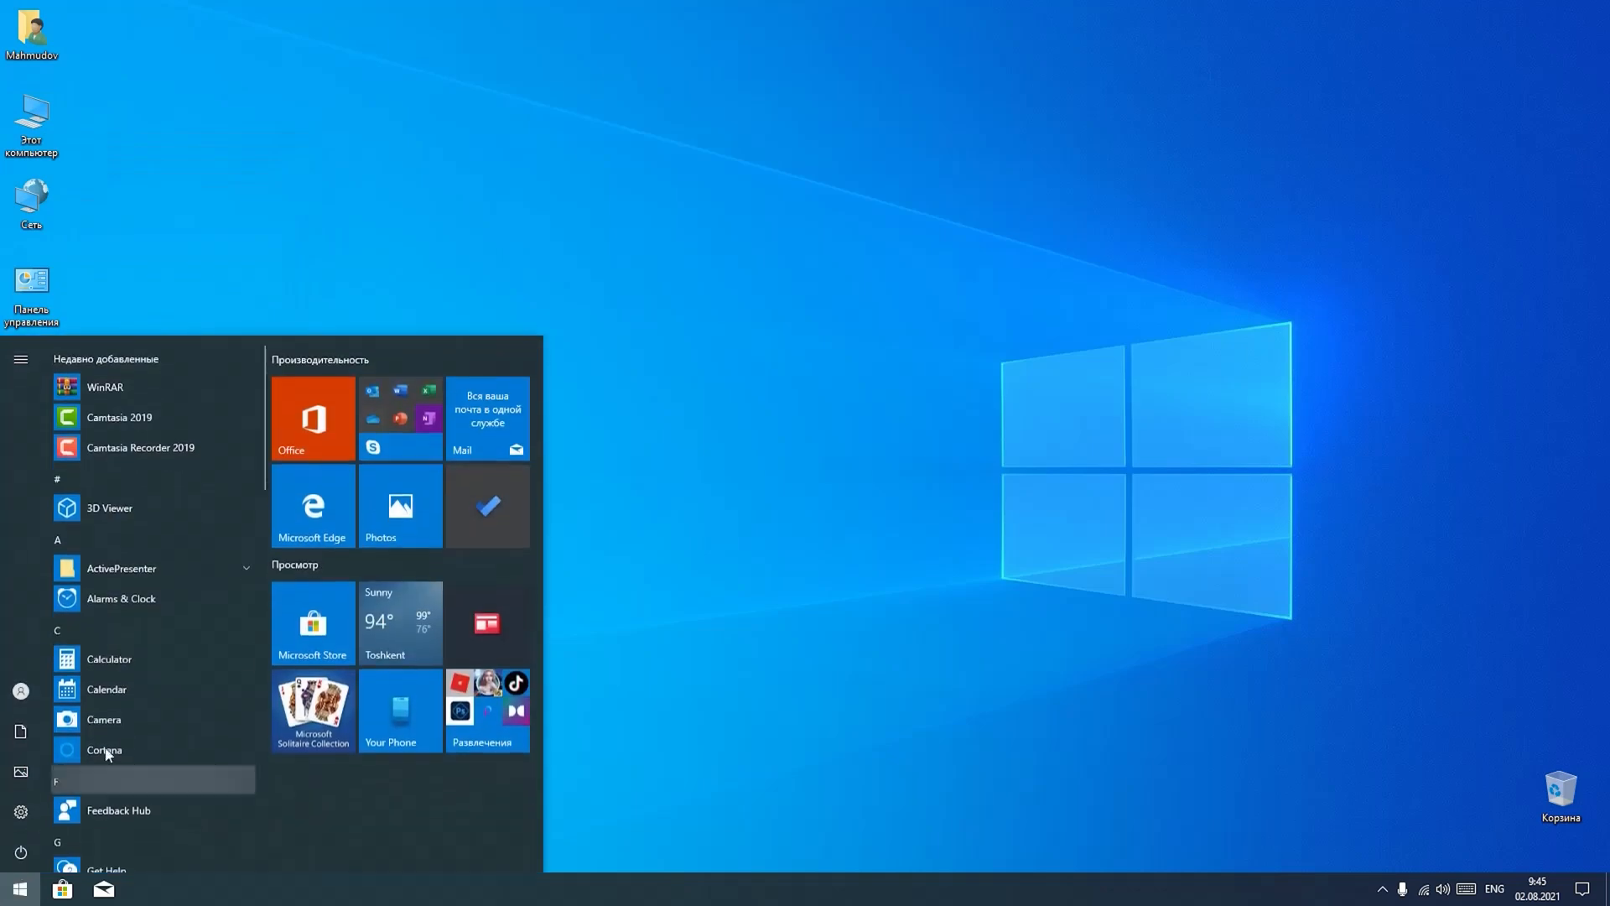
{"action": "scroll", "coordinate": [160, 631], "scroll_direction": "down", "scroll_amount": 5}
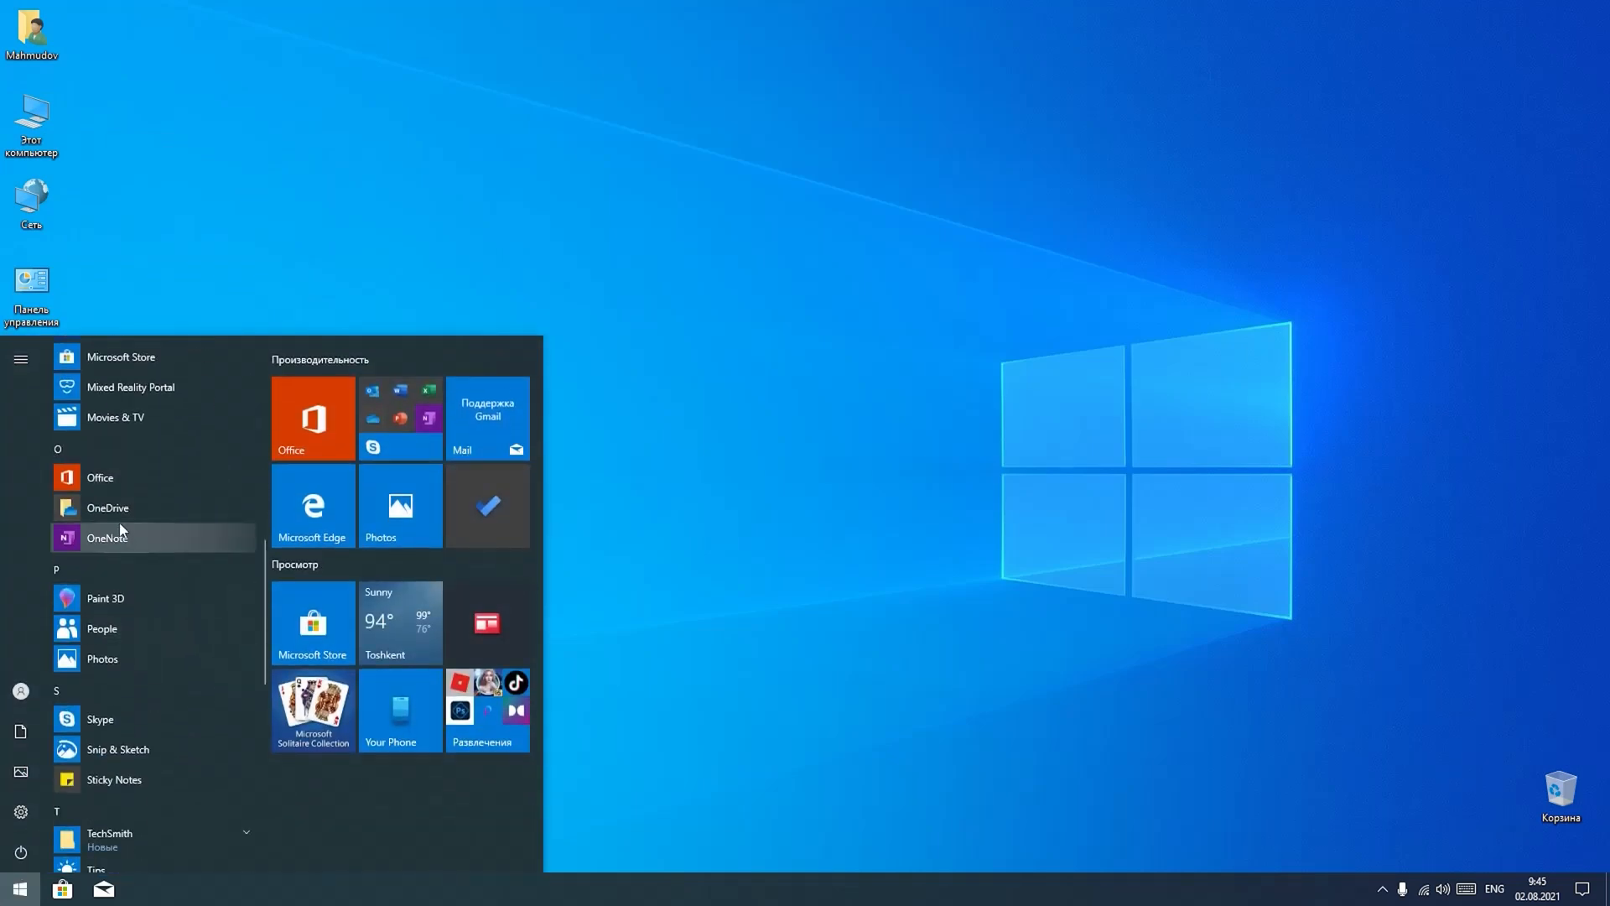
{"action": "scroll", "coordinate": [118, 570], "scroll_direction": "down", "scroll_amount": 3}
{"action": "scroll", "coordinate": [117, 574], "scroll_direction": "down", "scroll_amount": 5}
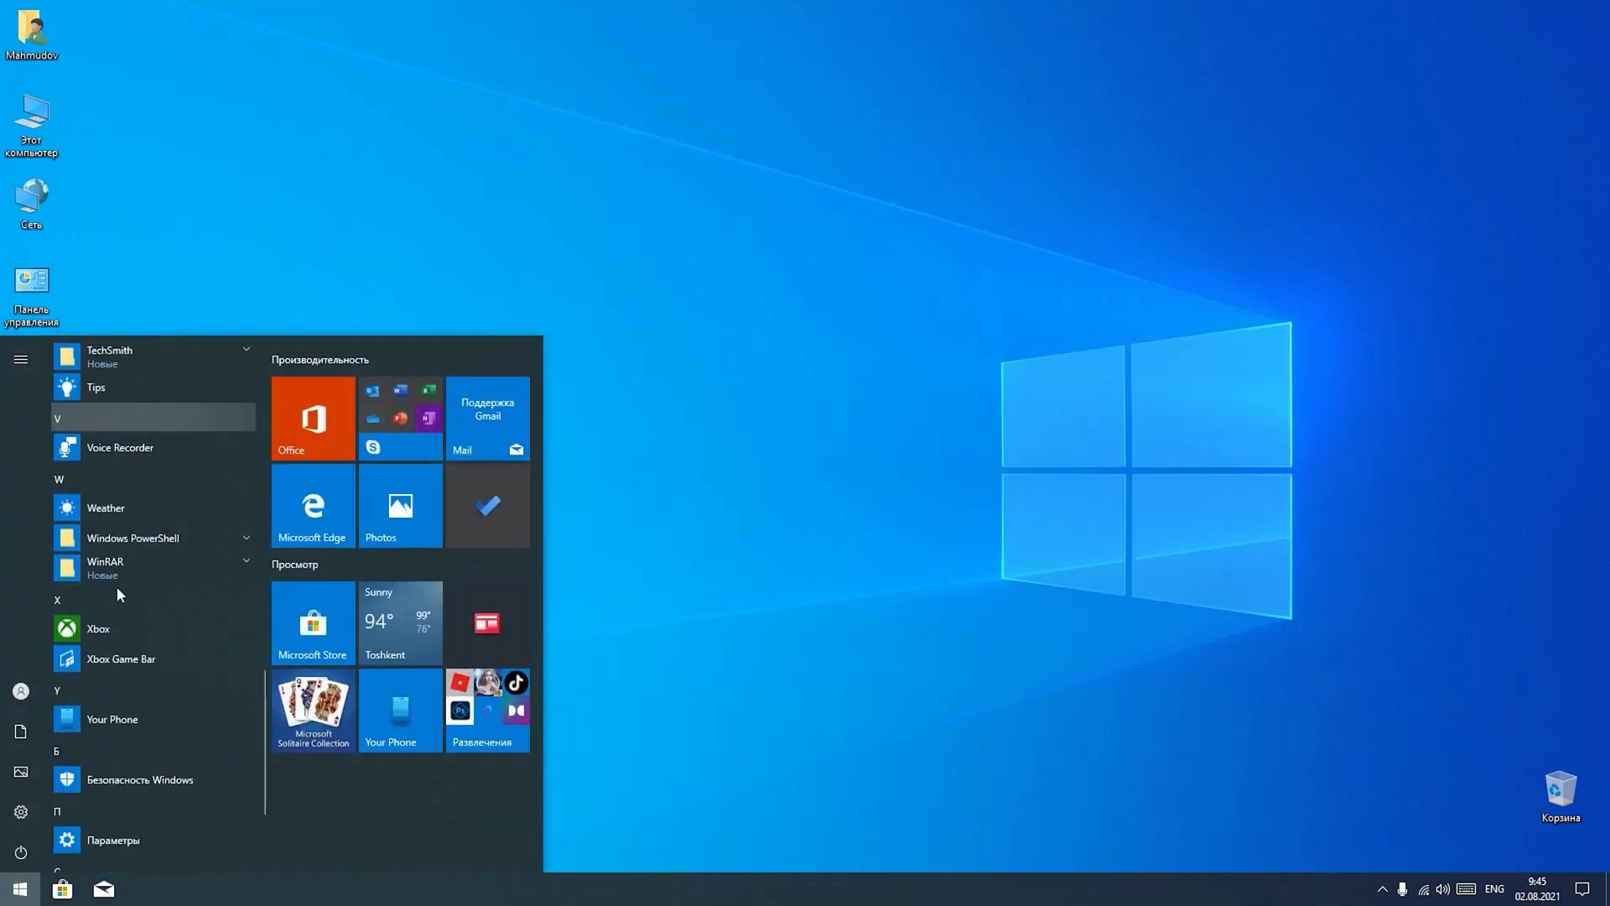
{"action": "scroll", "coordinate": [119, 593], "scroll_direction": "up", "scroll_amount": 15}
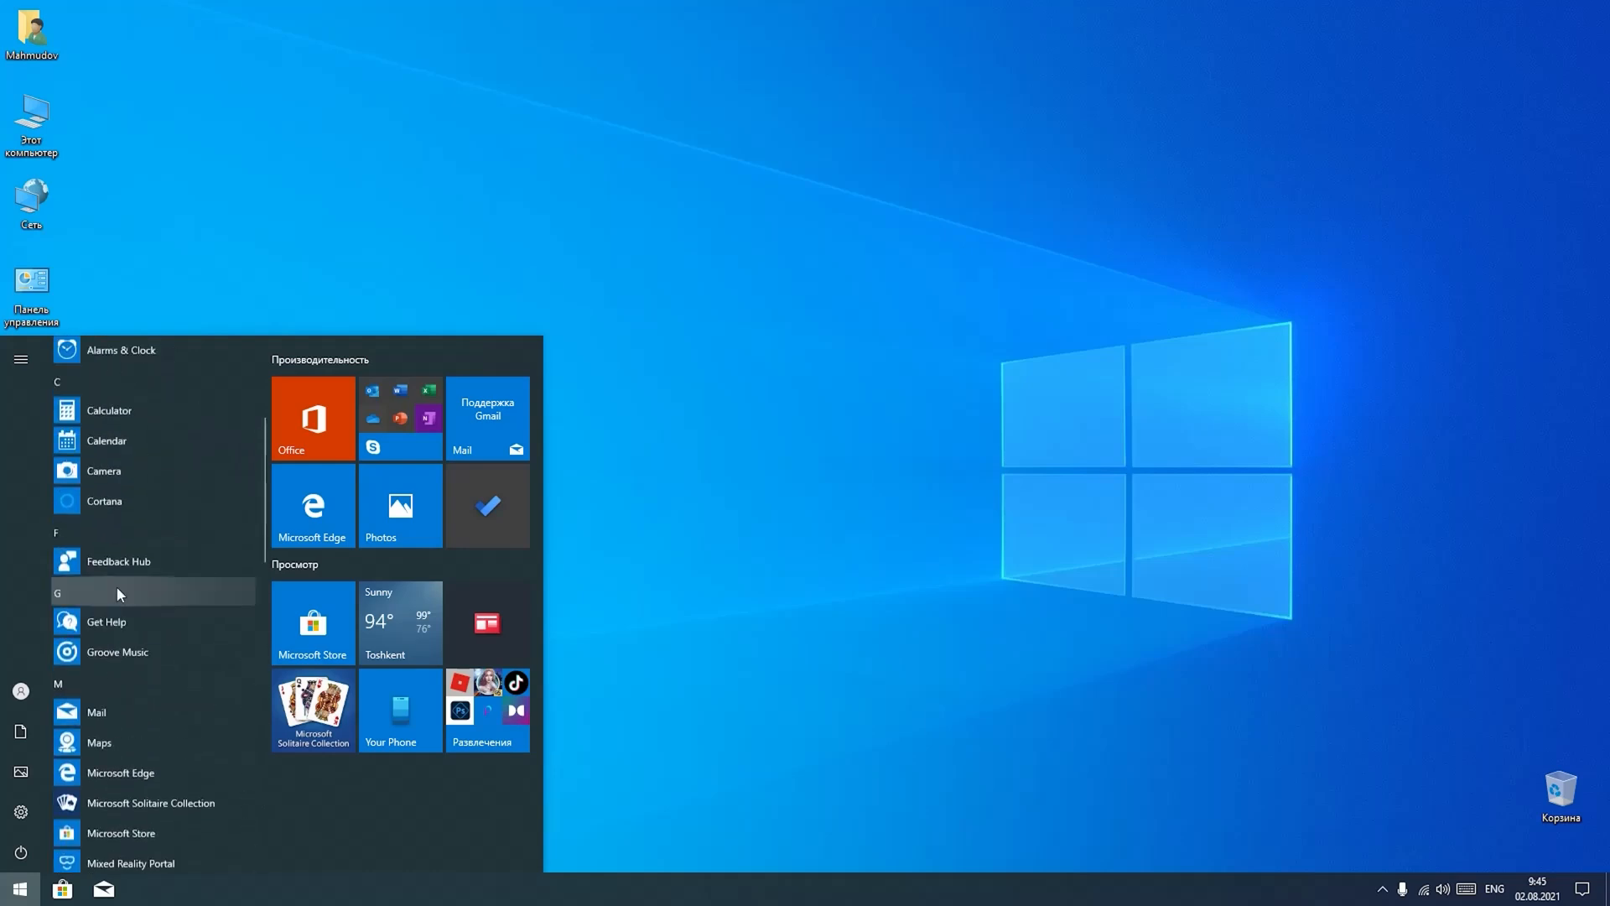
{"action": "left_click", "coordinate": [52, 132]}
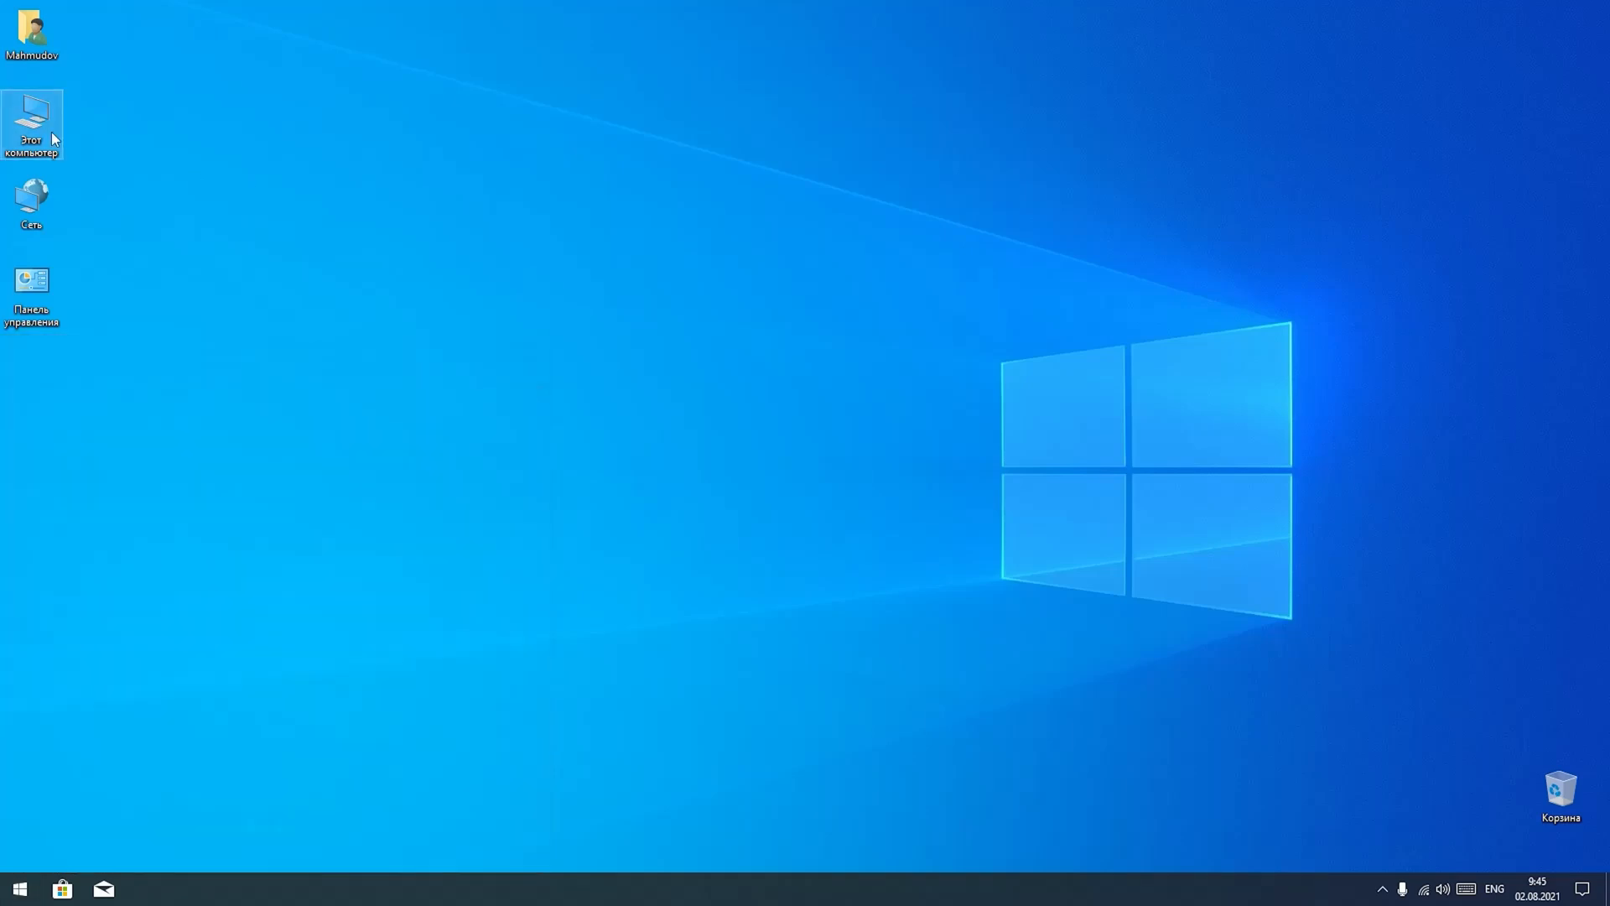
- Open Computer Management from "Этот компьютер", maximize its window and widen the console tree to show the full names
{"action": "right_click", "coordinate": [52, 132]}
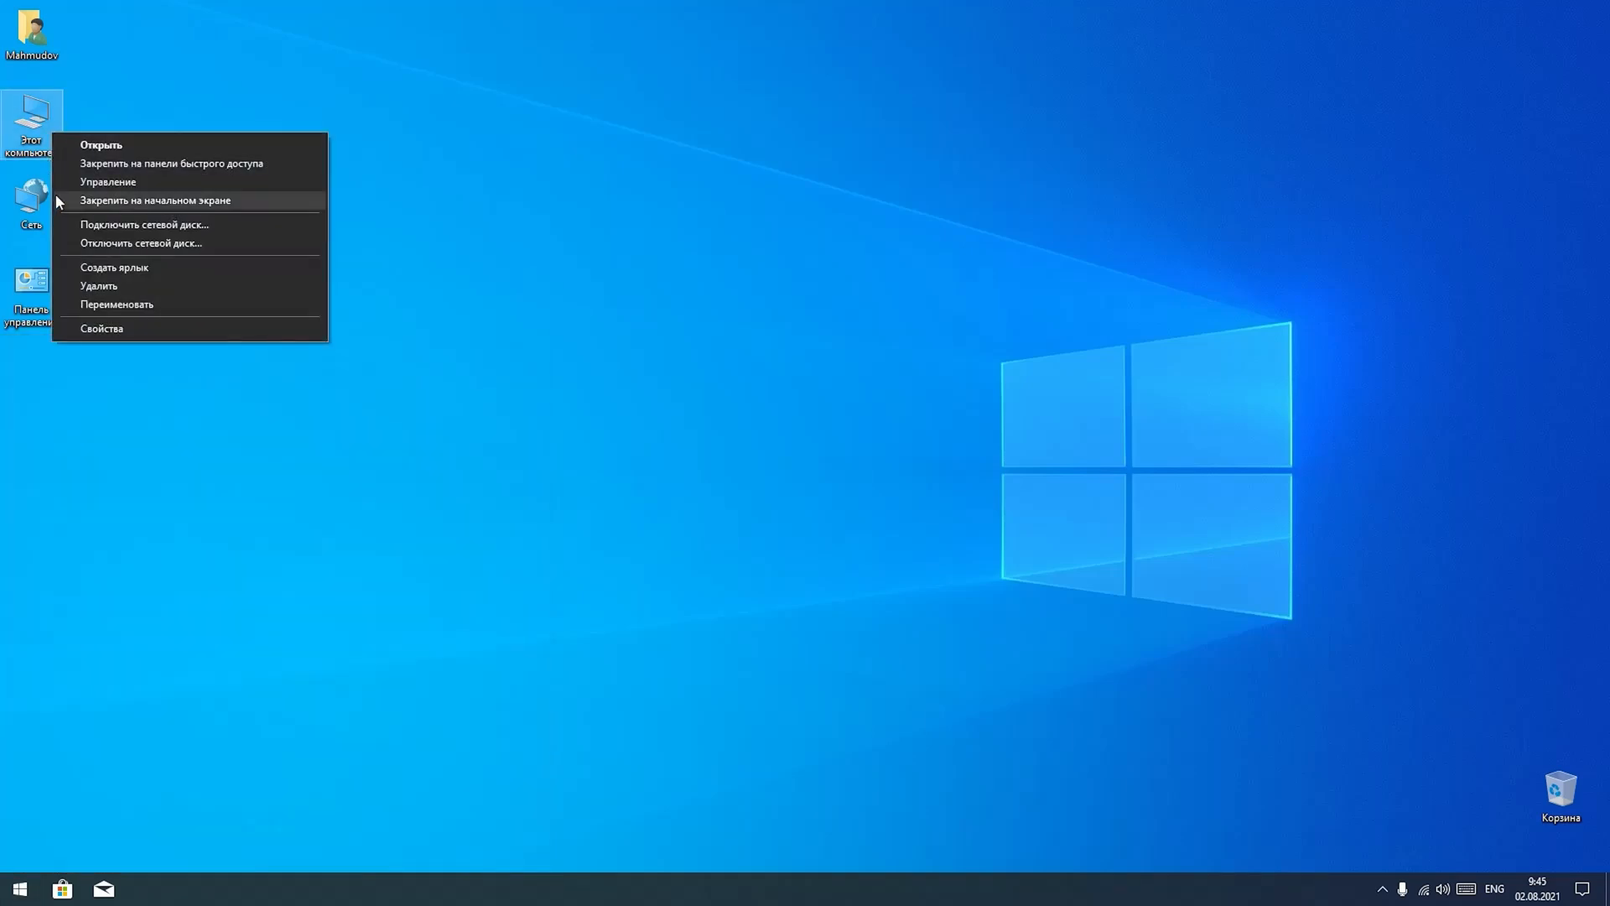
{"action": "left_click", "coordinate": [110, 182]}
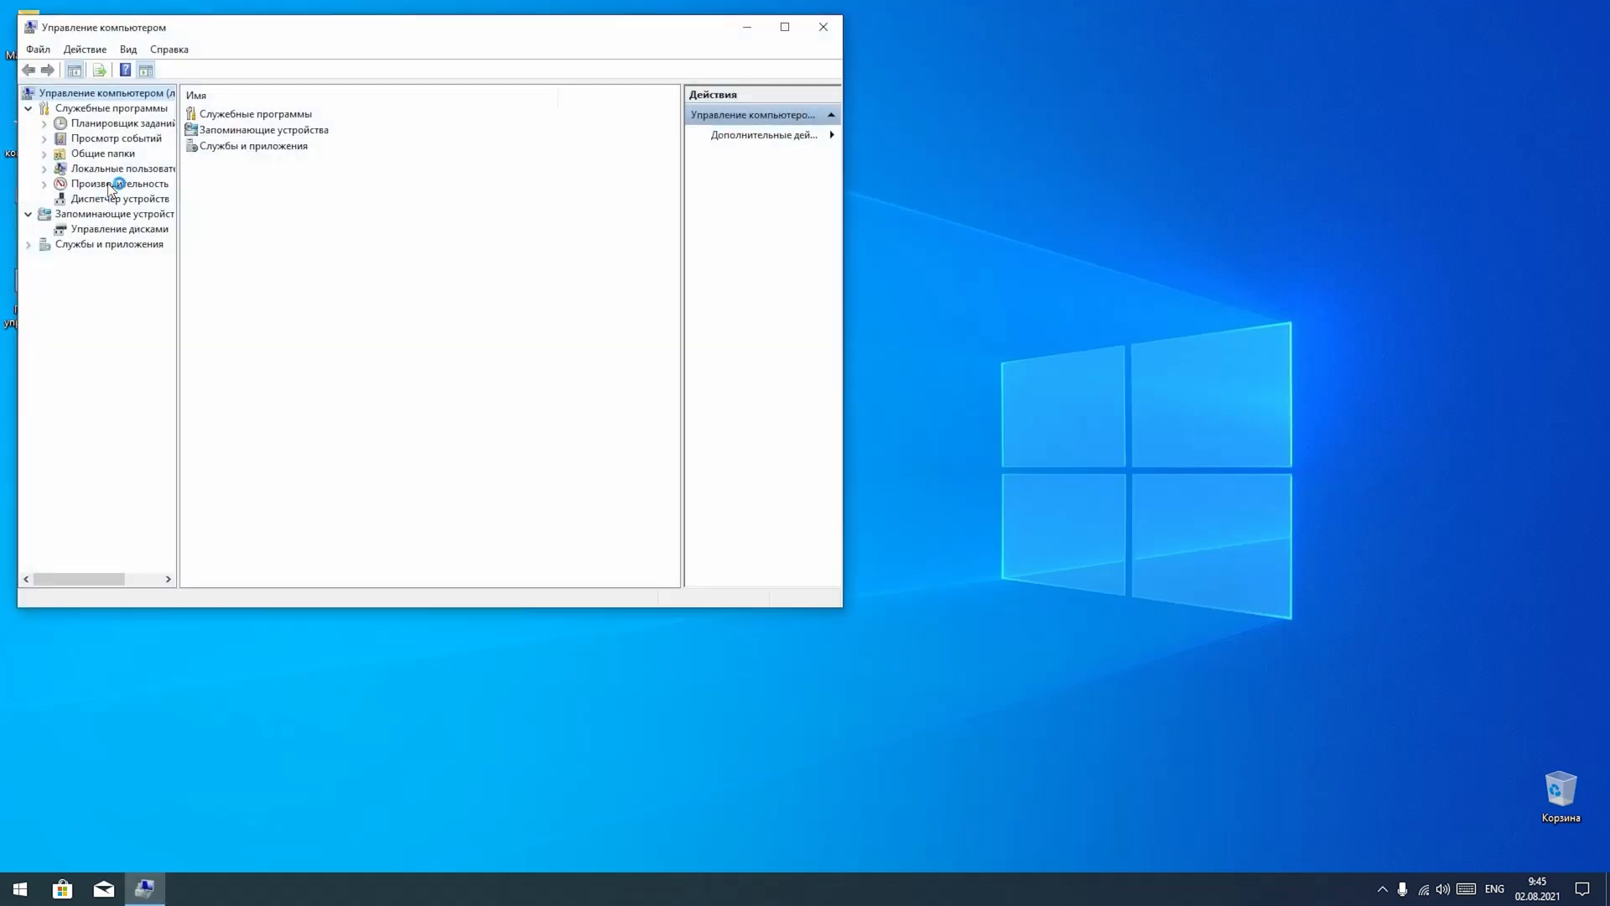
{"action": "left_click", "coordinate": [785, 26]}
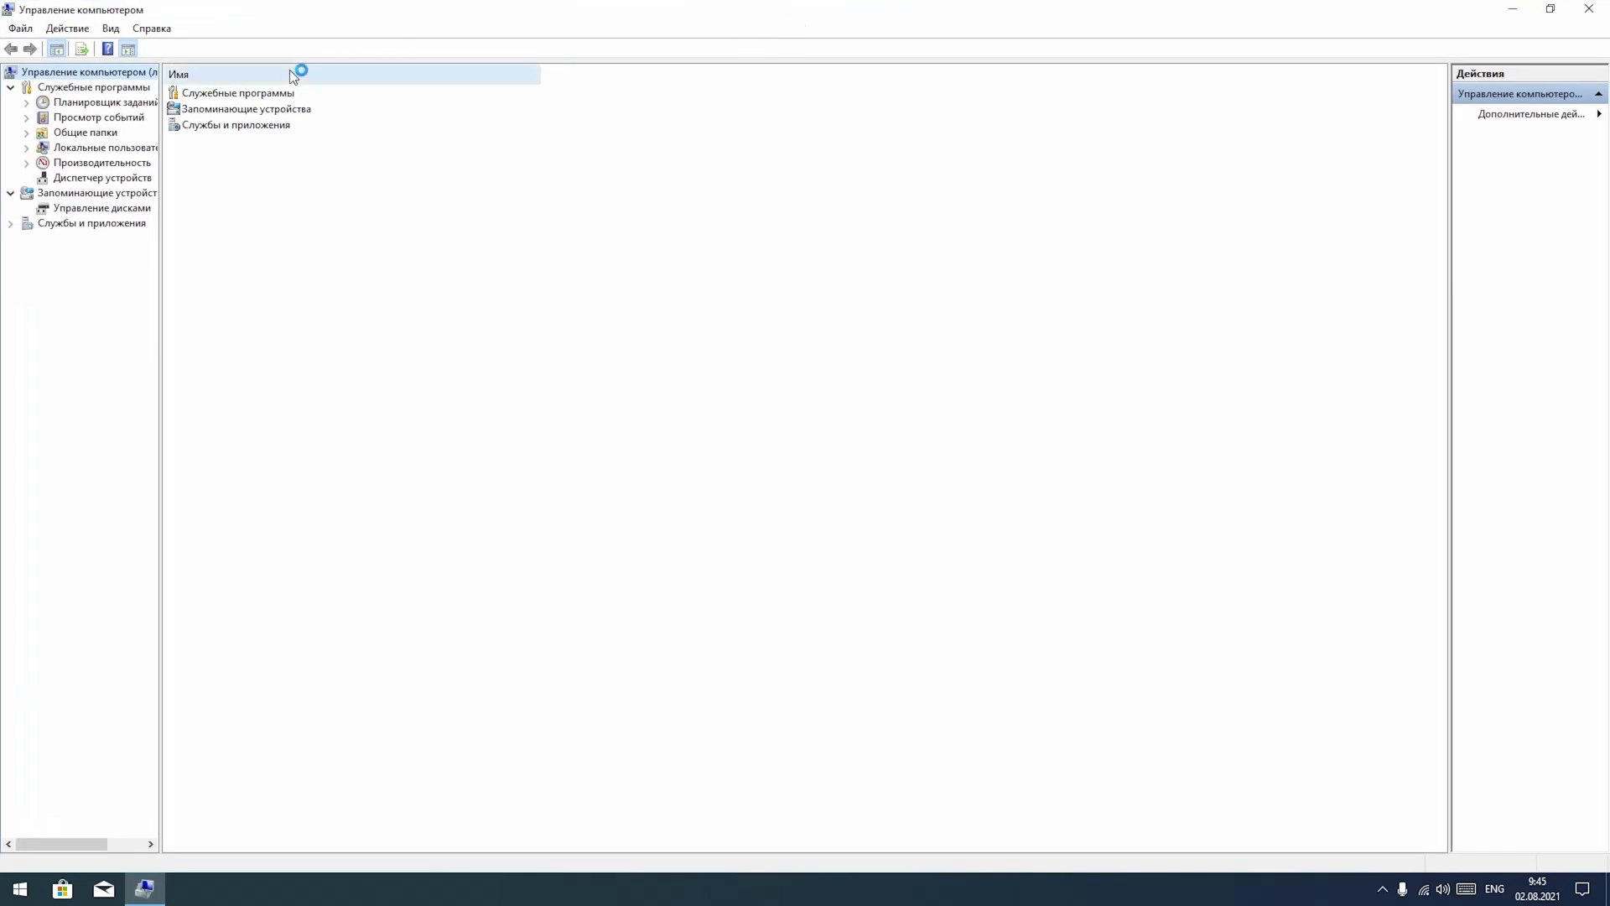
{"action": "left_click_drag", "start_coordinate": [164, 134], "coordinate": [225, 139]}
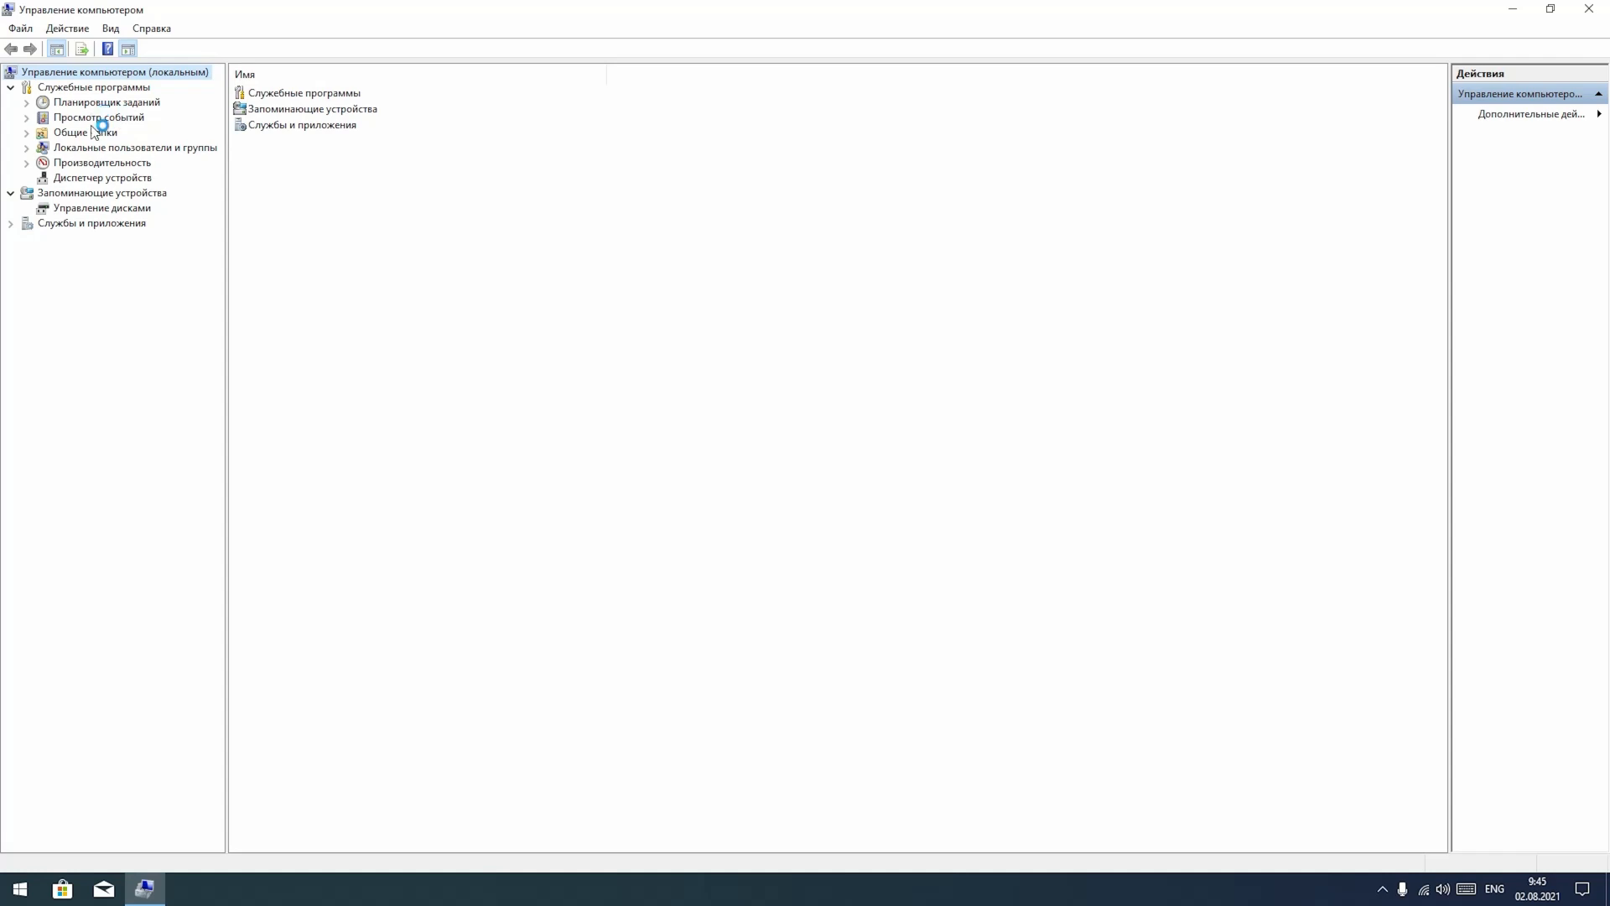
- View "Локальные пользователи и группы", "Управление дисками", "Просмотр событий" and "Диспетчер устройств" in Computer Management
{"action": "left_click", "coordinate": [102, 148]}
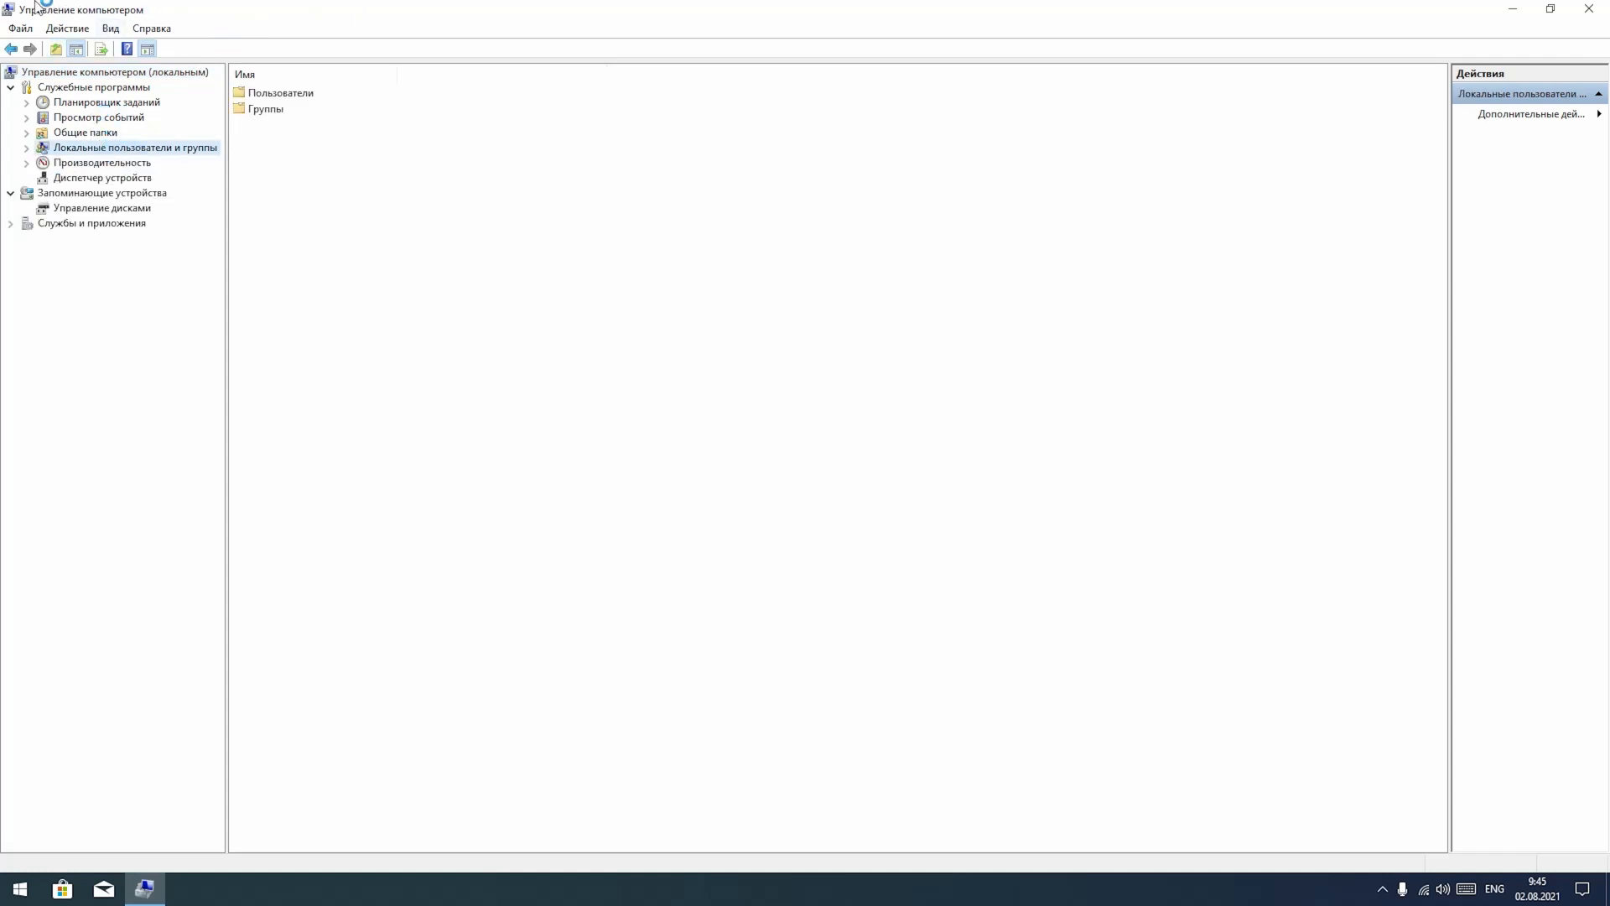
{"action": "left_click", "coordinate": [97, 208]}
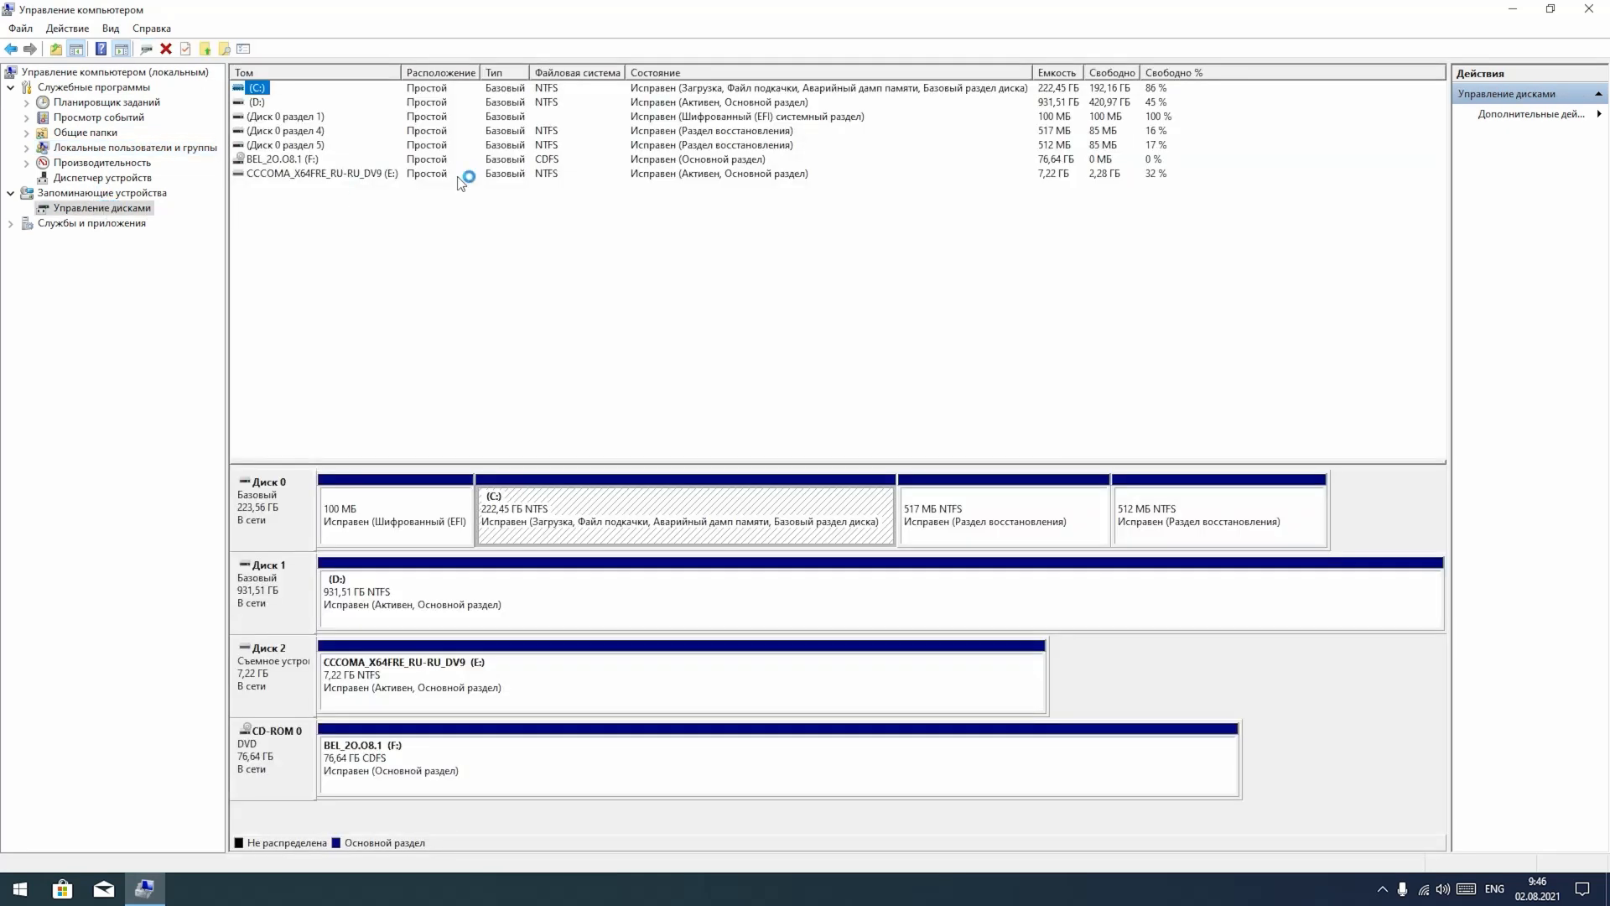
{"action": "left_click", "coordinate": [78, 87]}
{"action": "left_click", "coordinate": [84, 117]}
{"action": "left_click", "coordinate": [84, 163]}
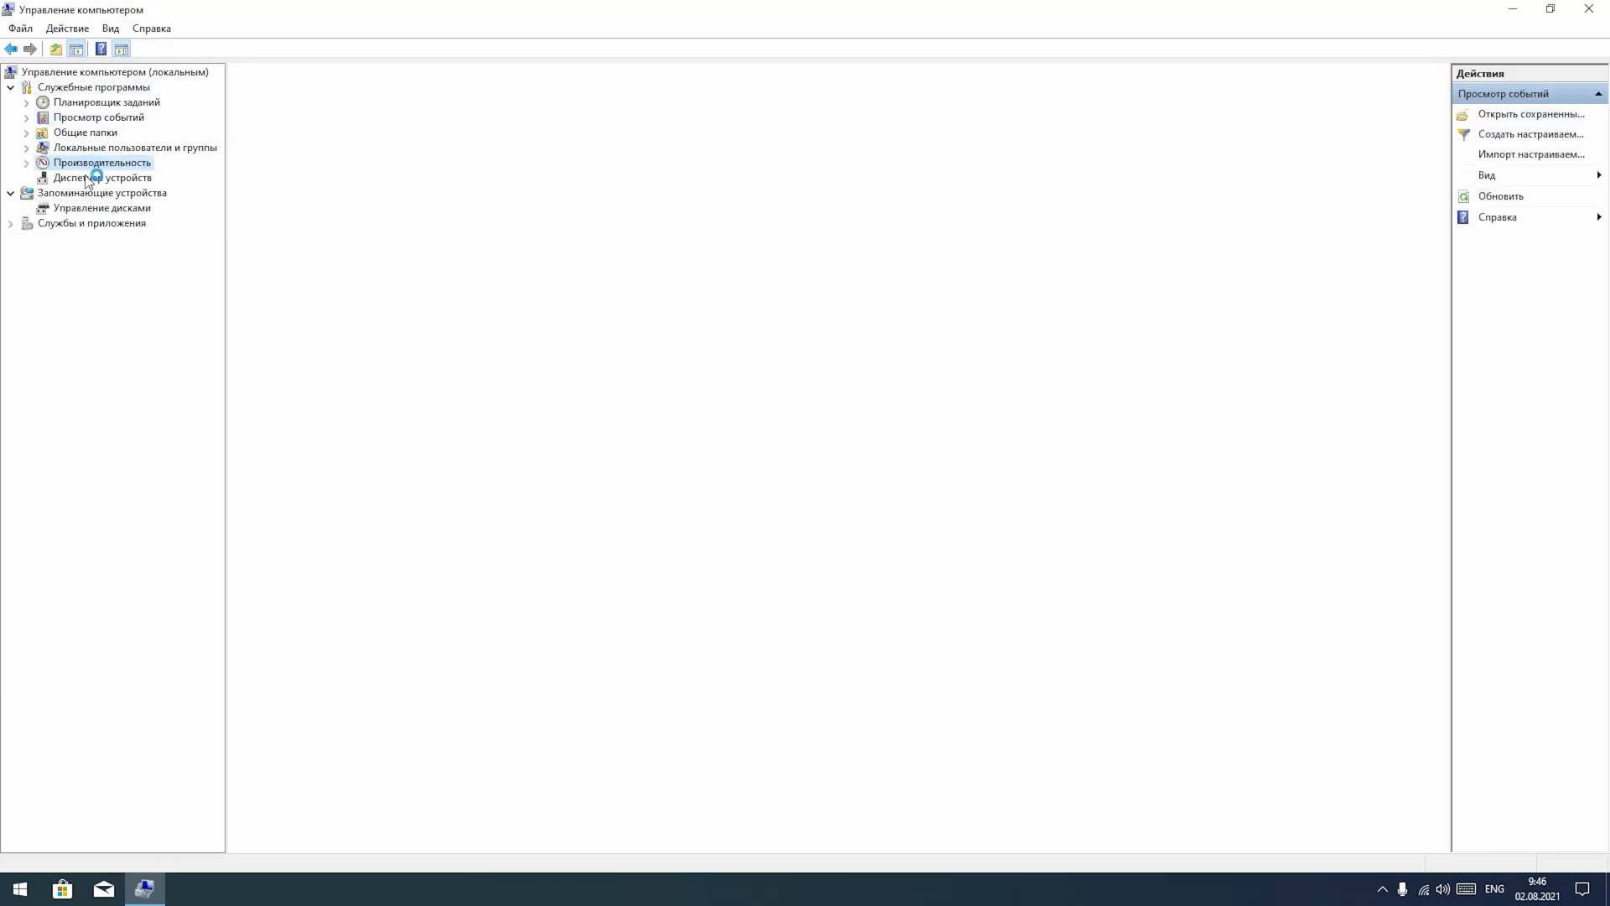
{"action": "left_click", "coordinate": [94, 178]}
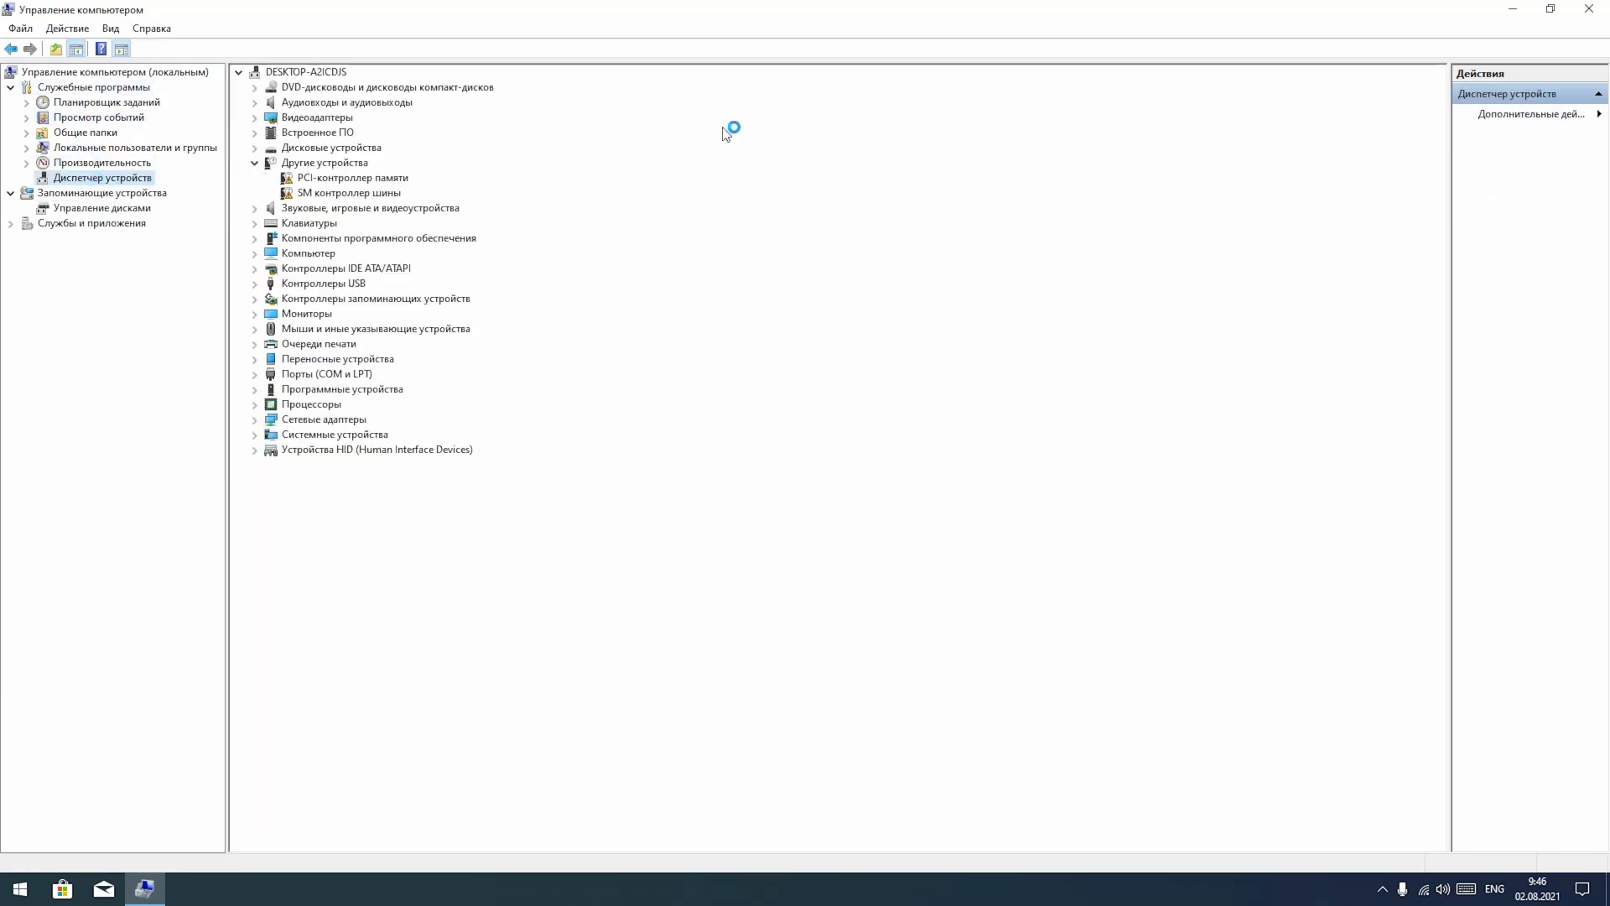
- View the "Запоминающие устройства" section and open "Управление дисками" to show the drives and volumes
{"action": "left_click", "coordinate": [99, 224]}
{"action": "left_click", "coordinate": [98, 209]}
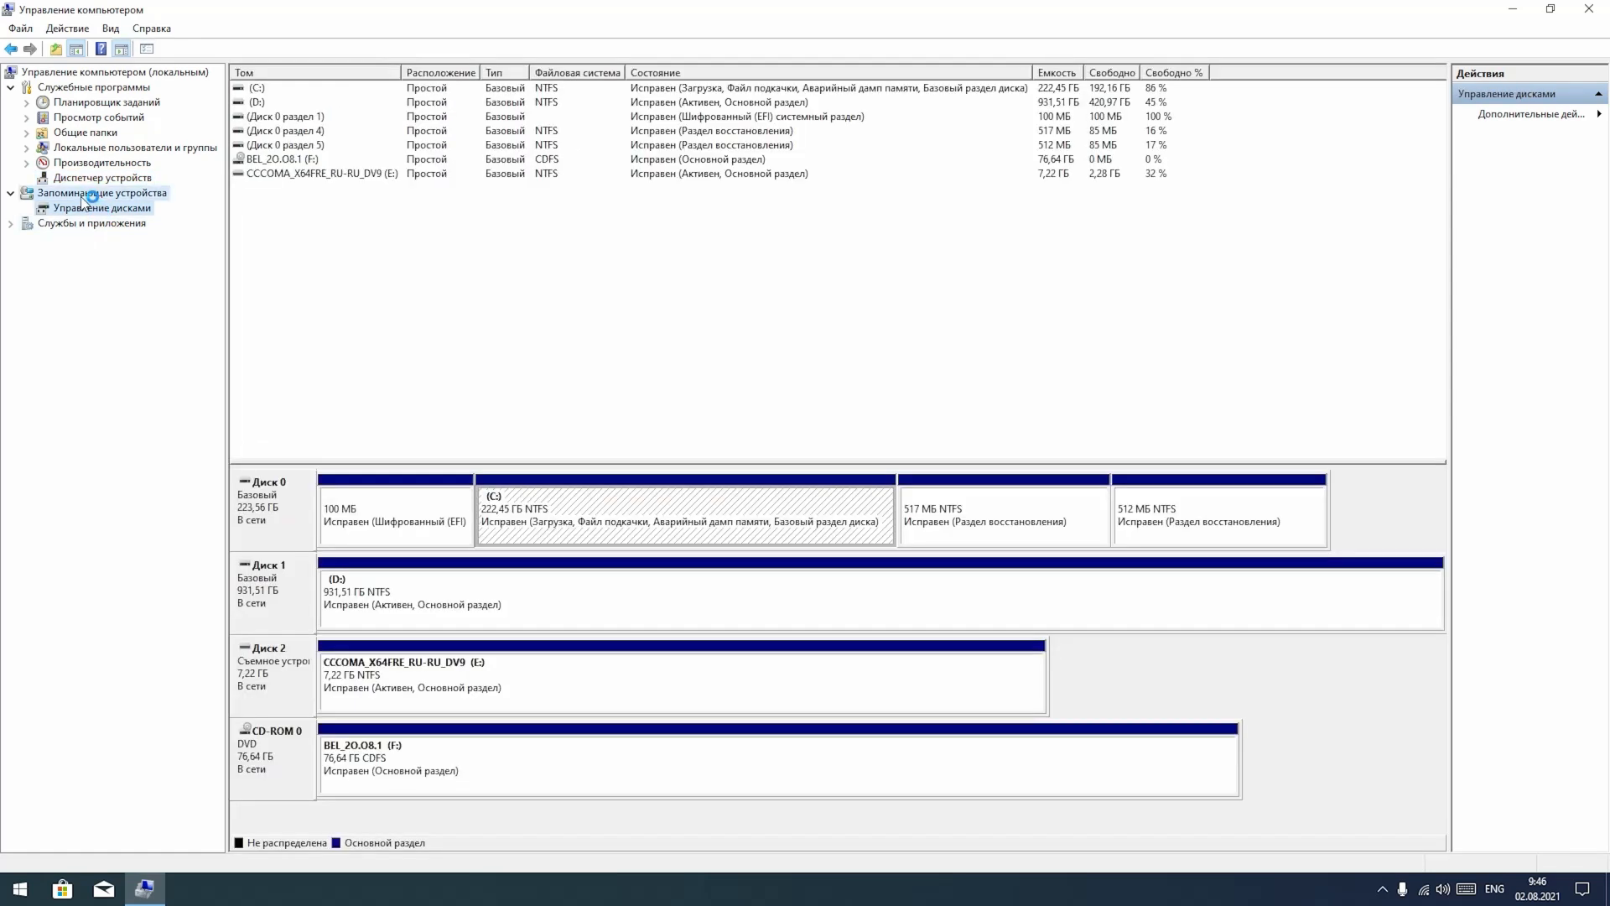
{"action": "left_click", "coordinate": [91, 193]}
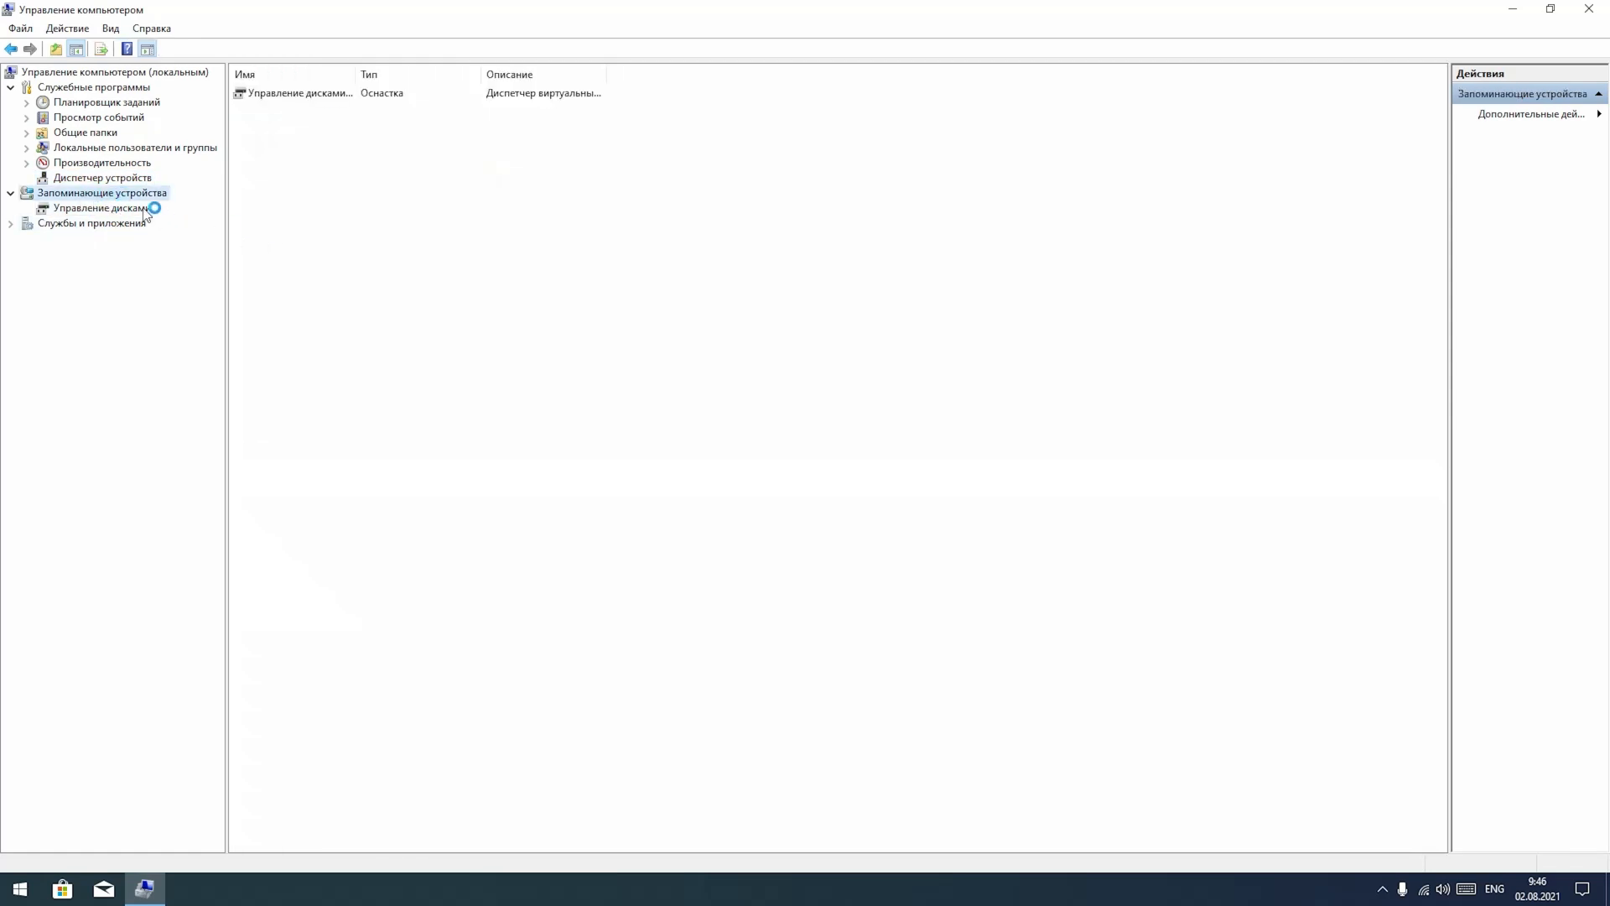
{"action": "left_click", "coordinate": [149, 209]}
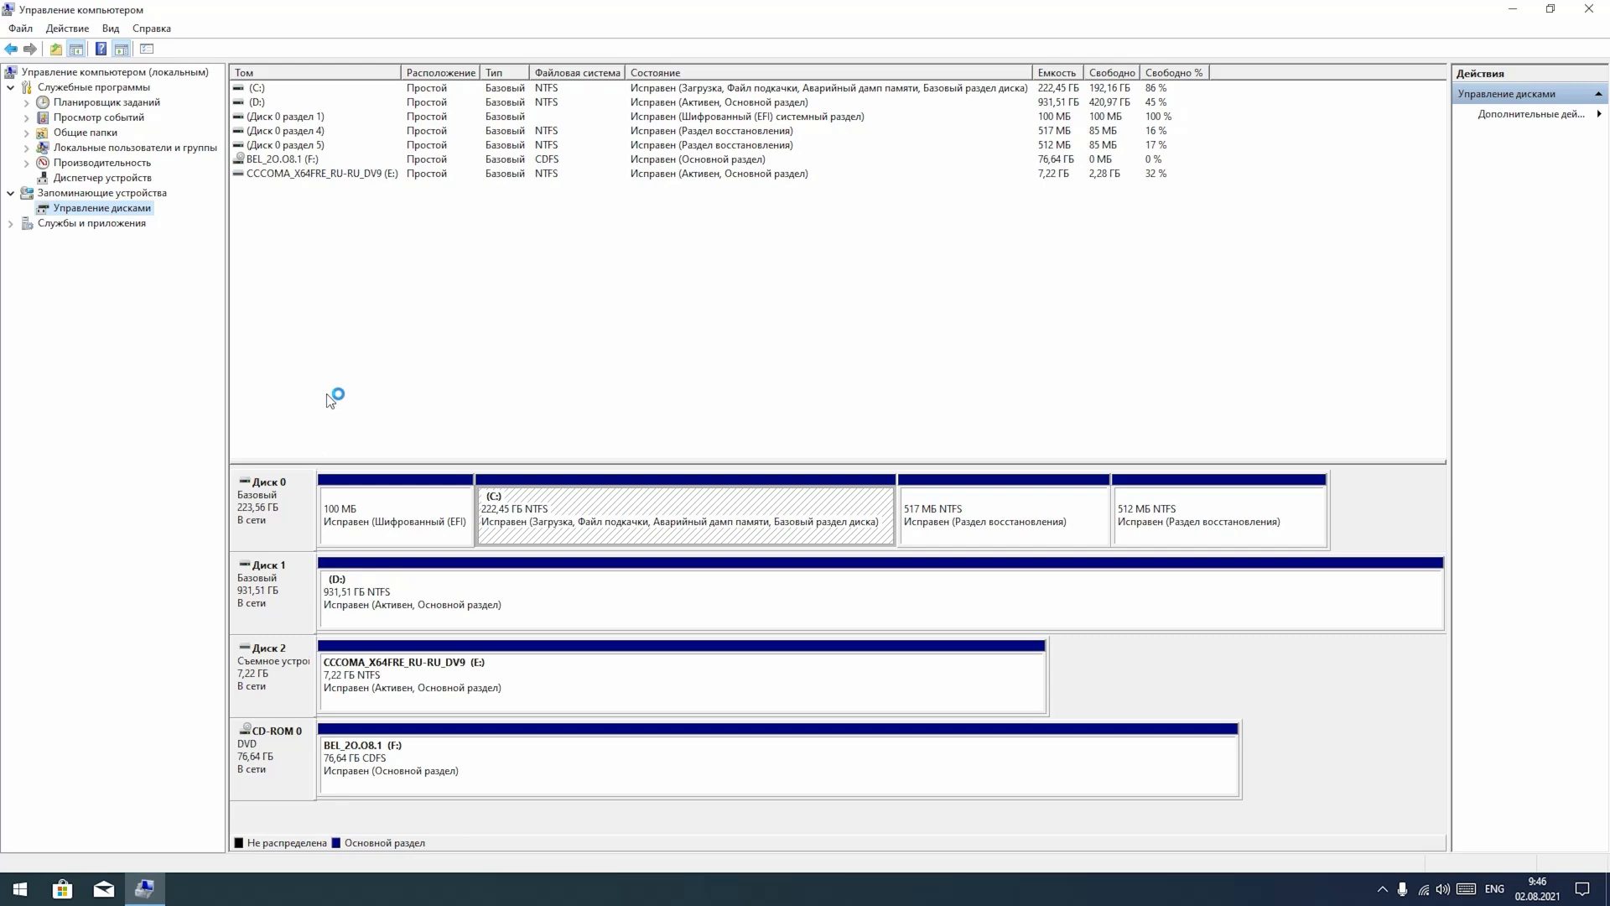
- Examine "Диск 0" by selecting the disk and its EFI, (C:) and two recovery partitions
{"action": "left_click", "coordinate": [285, 508]}
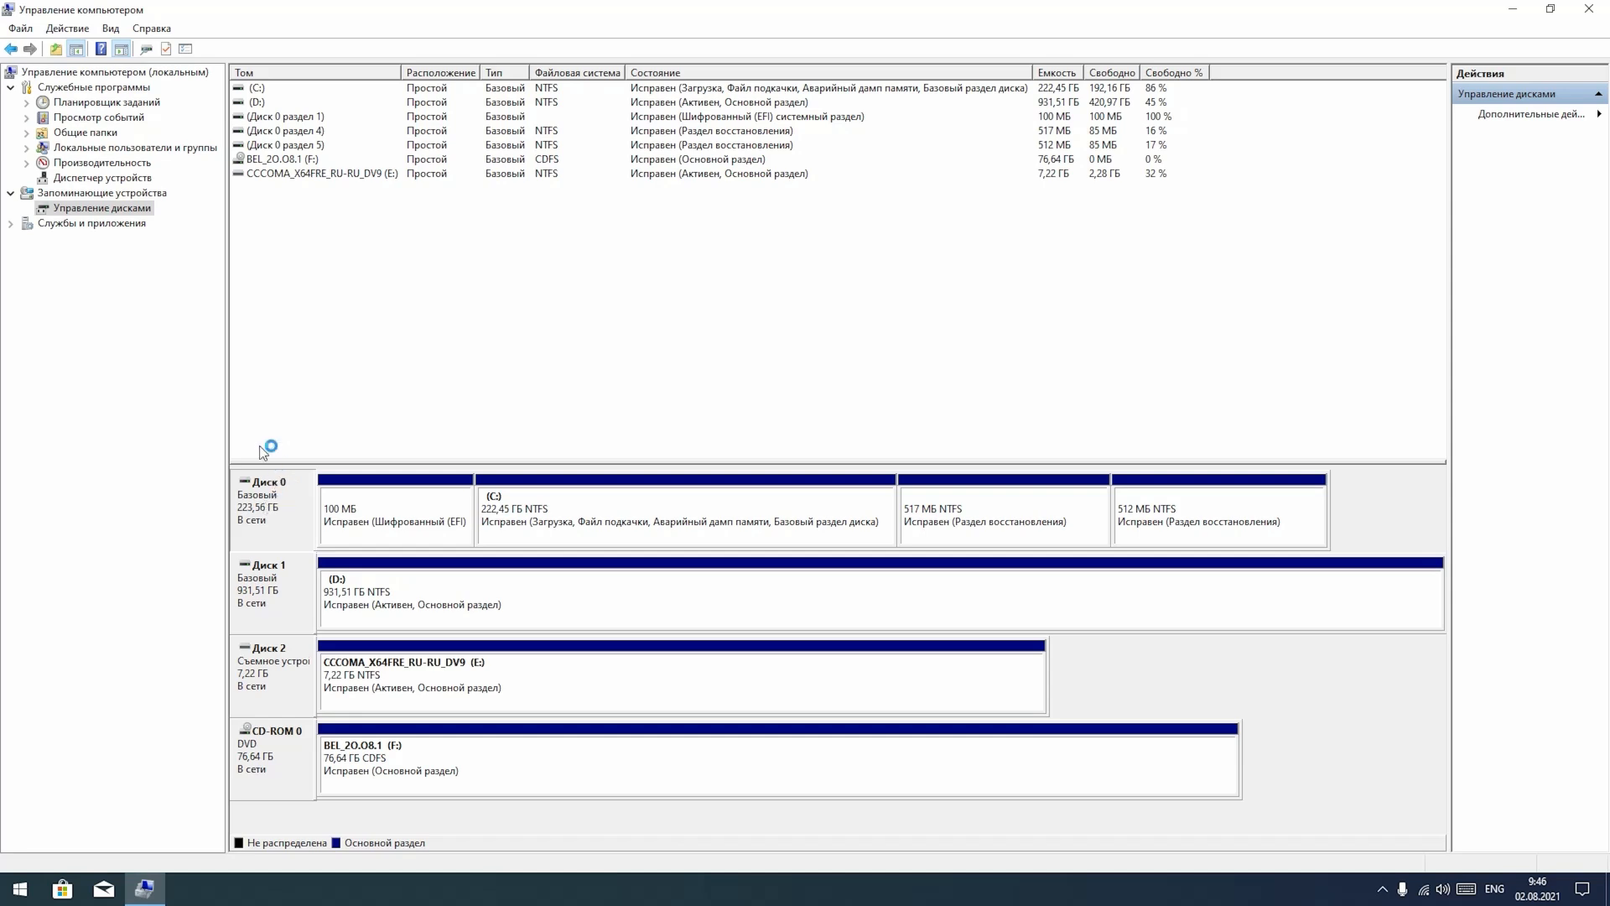
{"action": "left_click", "coordinate": [394, 512]}
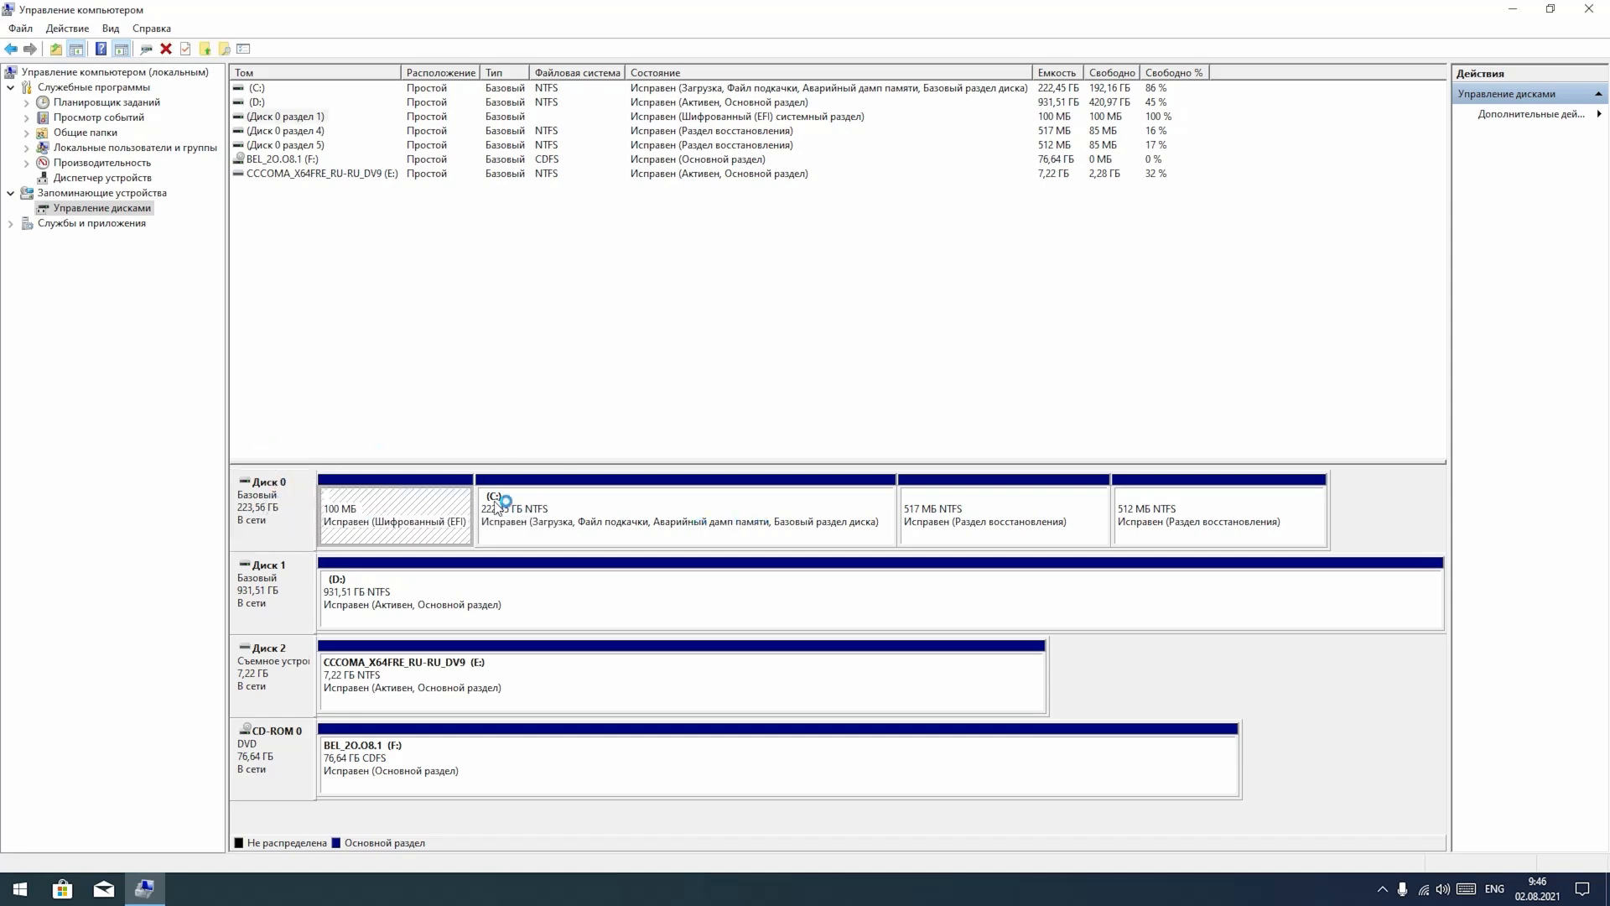
{"action": "left_click", "coordinate": [687, 511]}
{"action": "left_click", "coordinate": [1048, 516]}
{"action": "left_click", "coordinate": [1209, 513]}
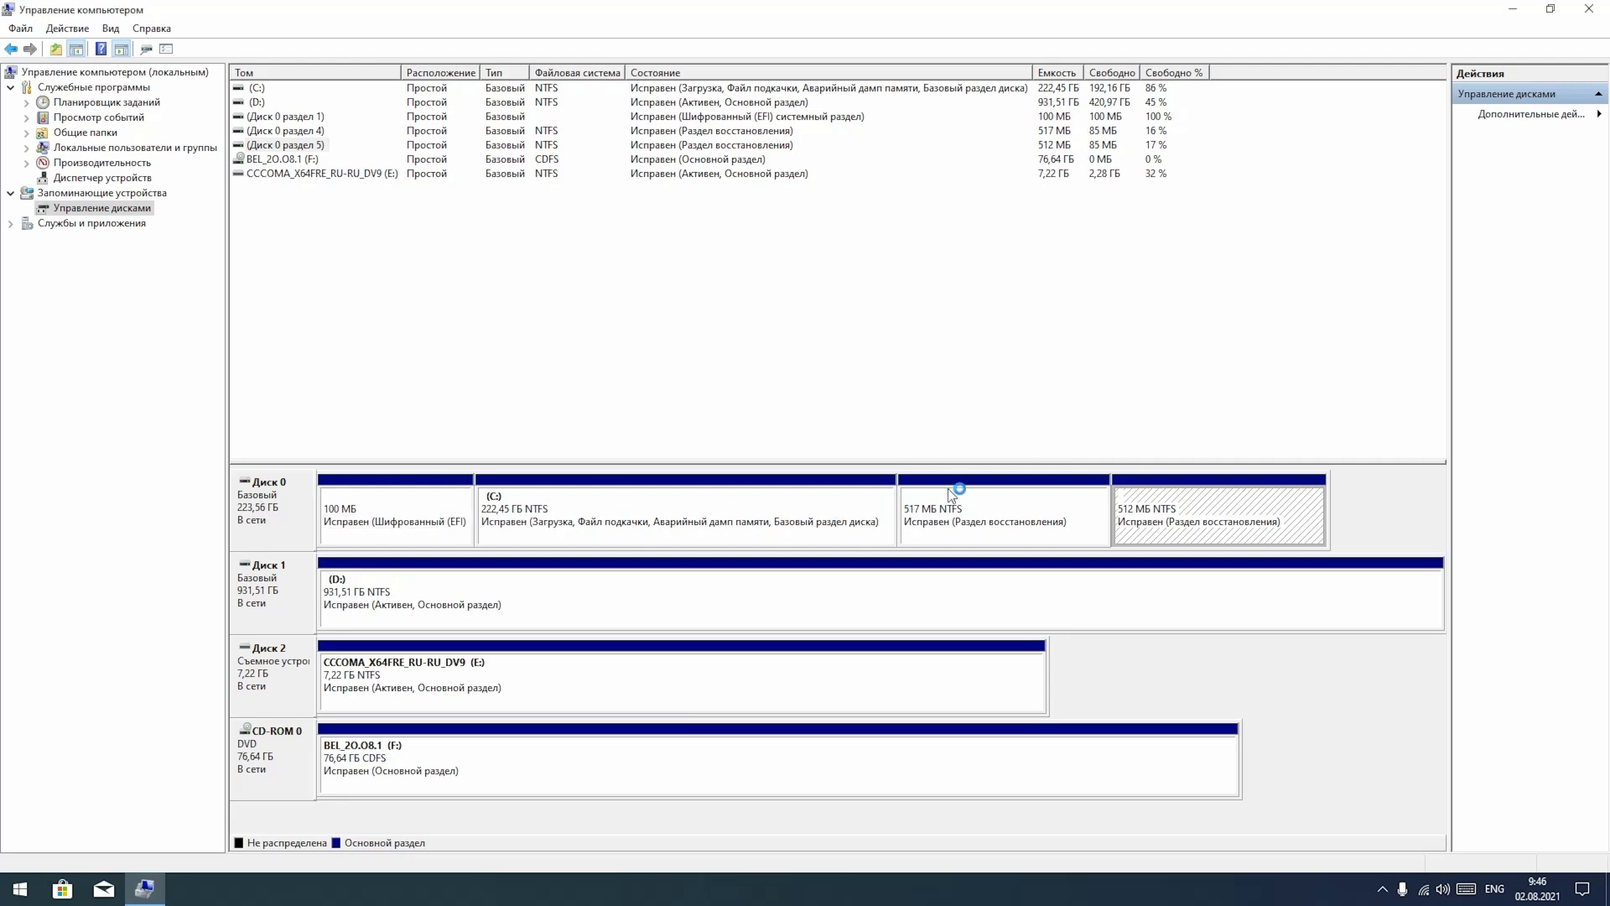
{"action": "left_click", "coordinate": [962, 512]}
{"action": "left_click", "coordinate": [1209, 513]}
{"action": "left_click", "coordinate": [617, 513]}
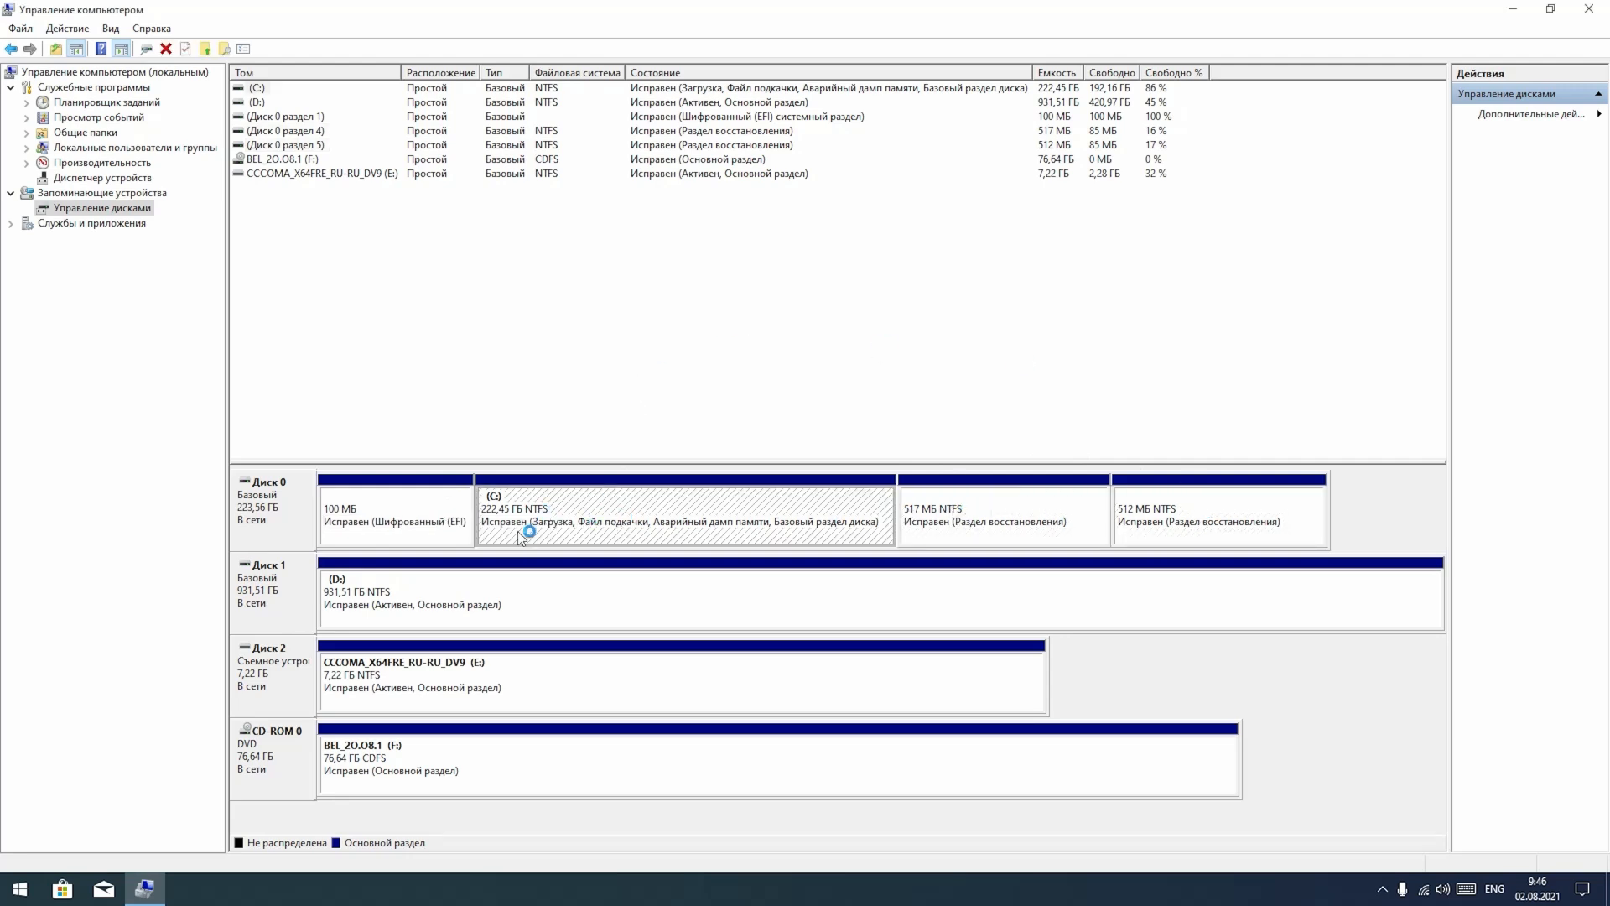
- Recheck "Диск 0", its (C:) volume and the 517 МБ and 512 МБ recovery partitions, and clear the selection
{"action": "left_click", "coordinate": [255, 510]}
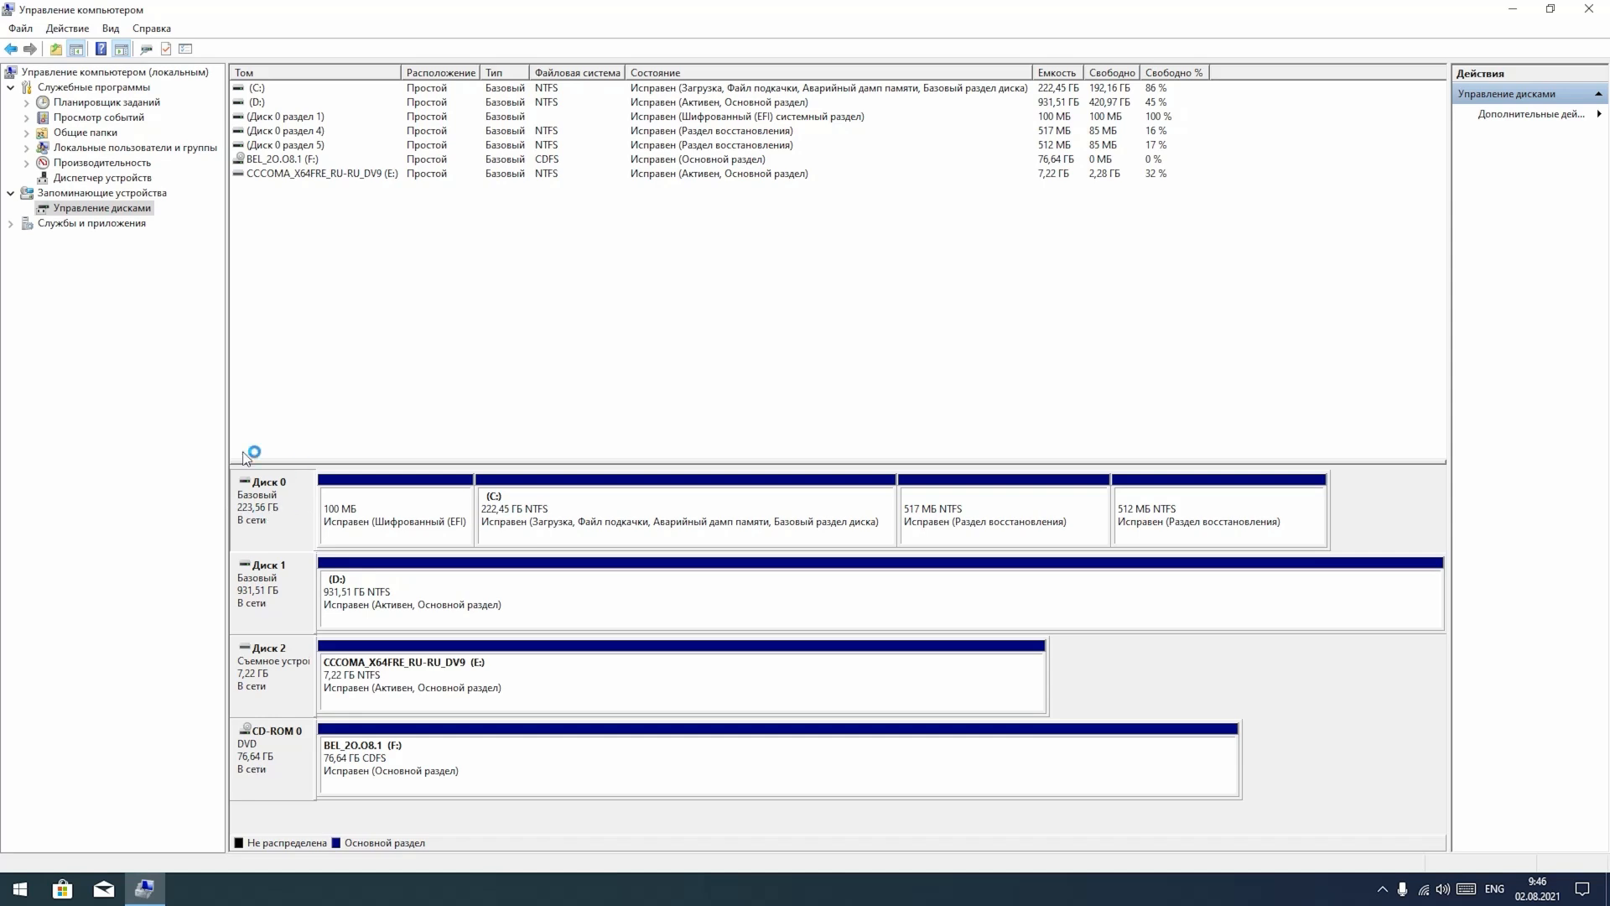
{"action": "left_click", "coordinate": [608, 508]}
{"action": "left_click", "coordinate": [1008, 503]}
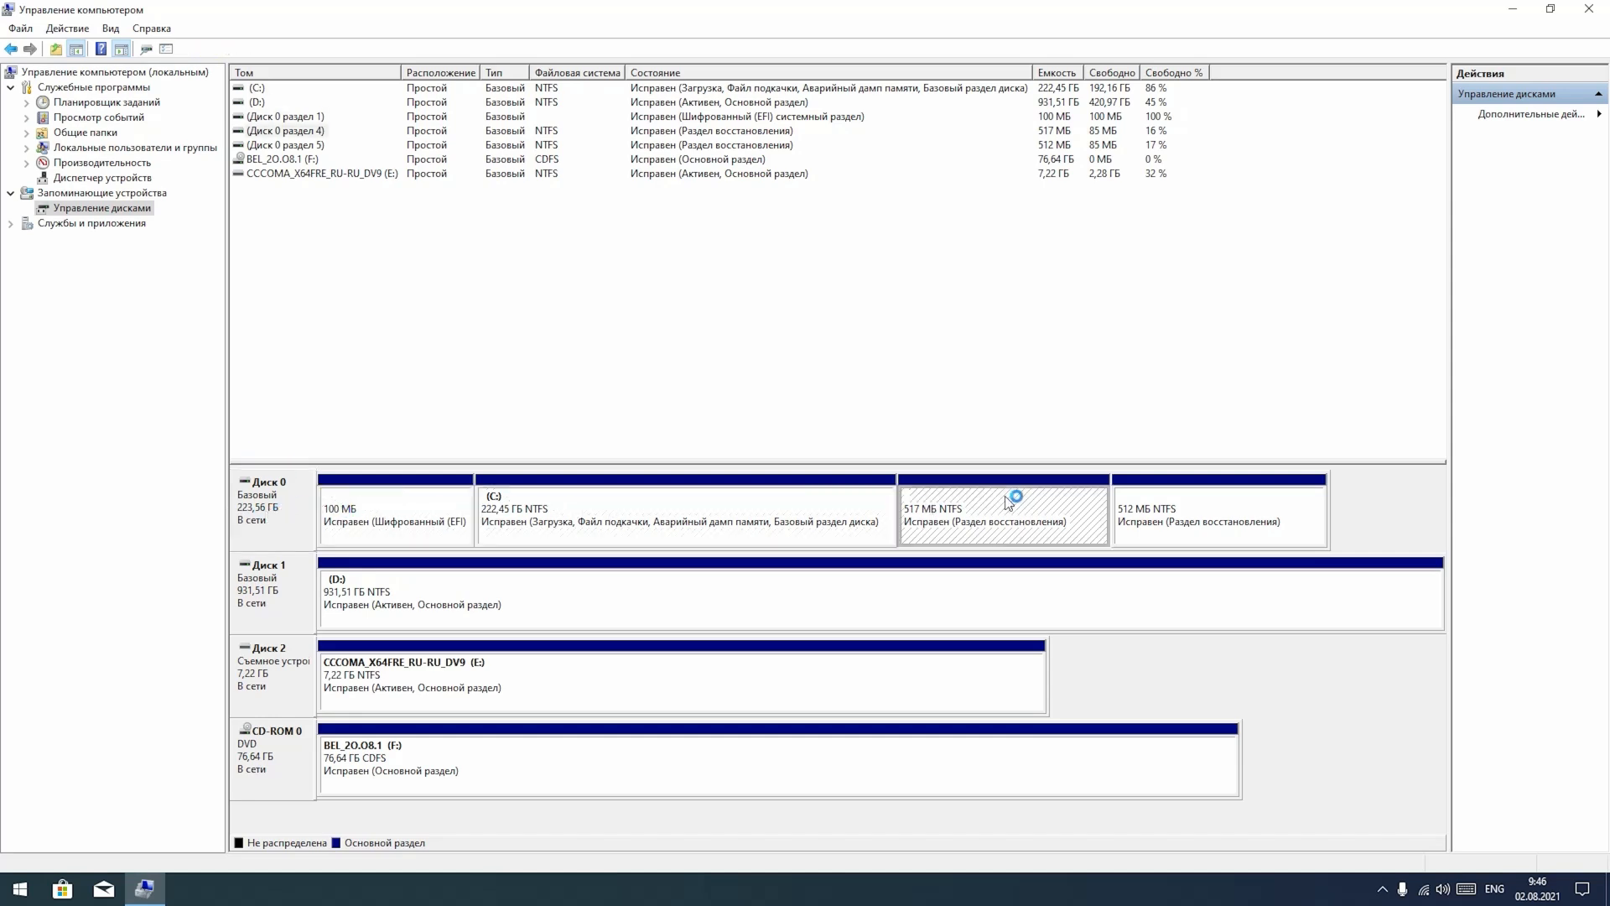
{"action": "left_click", "coordinate": [1207, 506]}
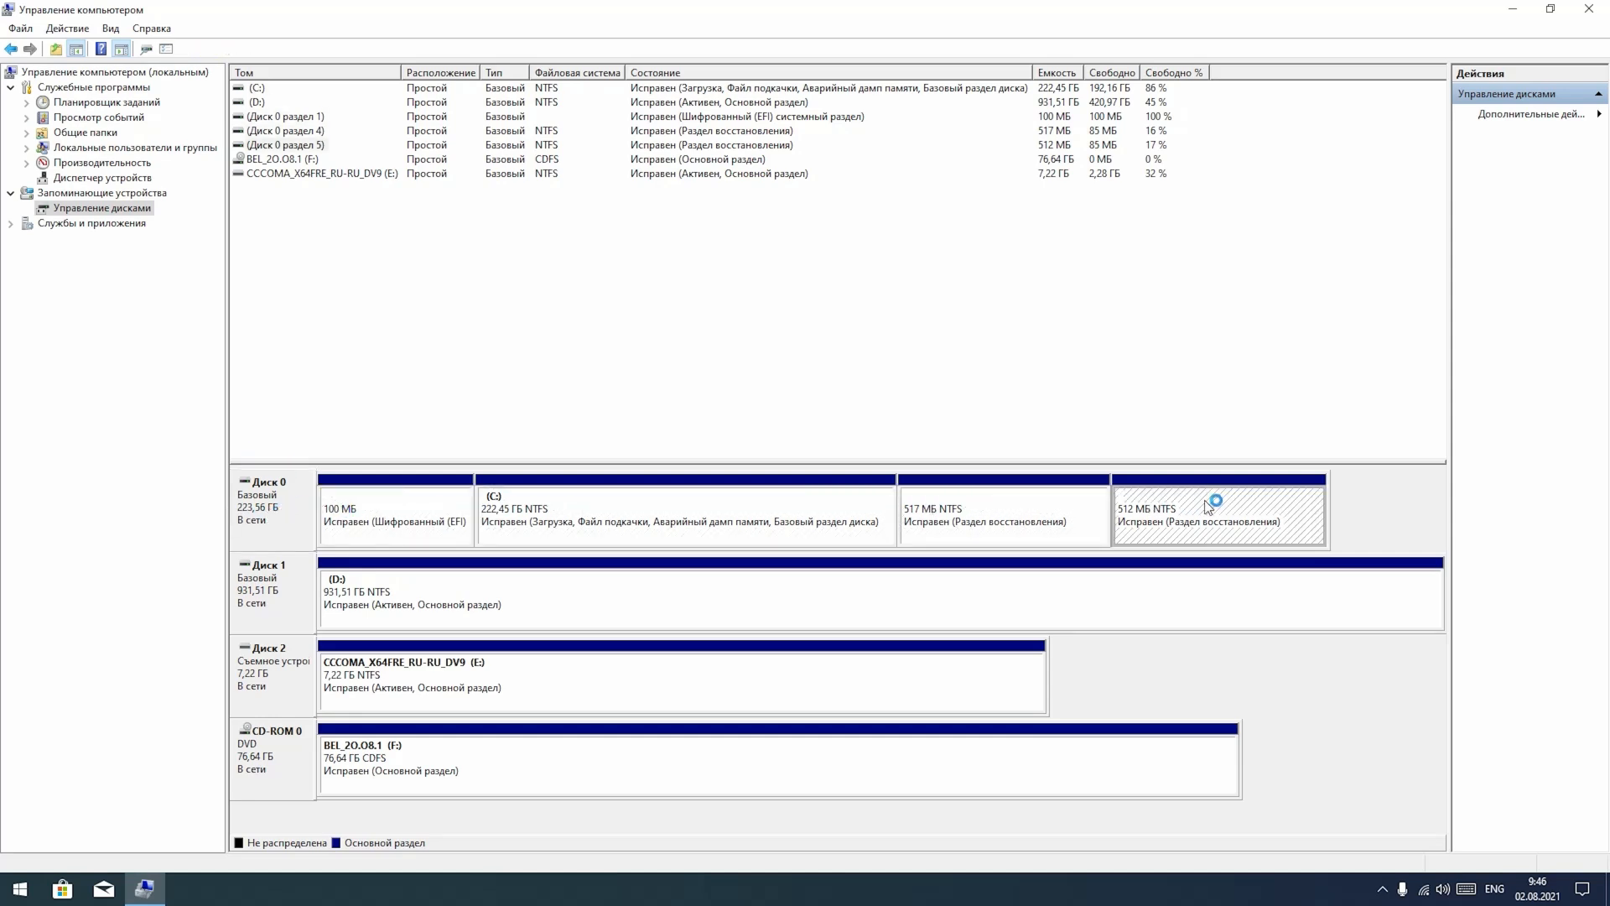
{"action": "left_click", "coordinate": [469, 405]}
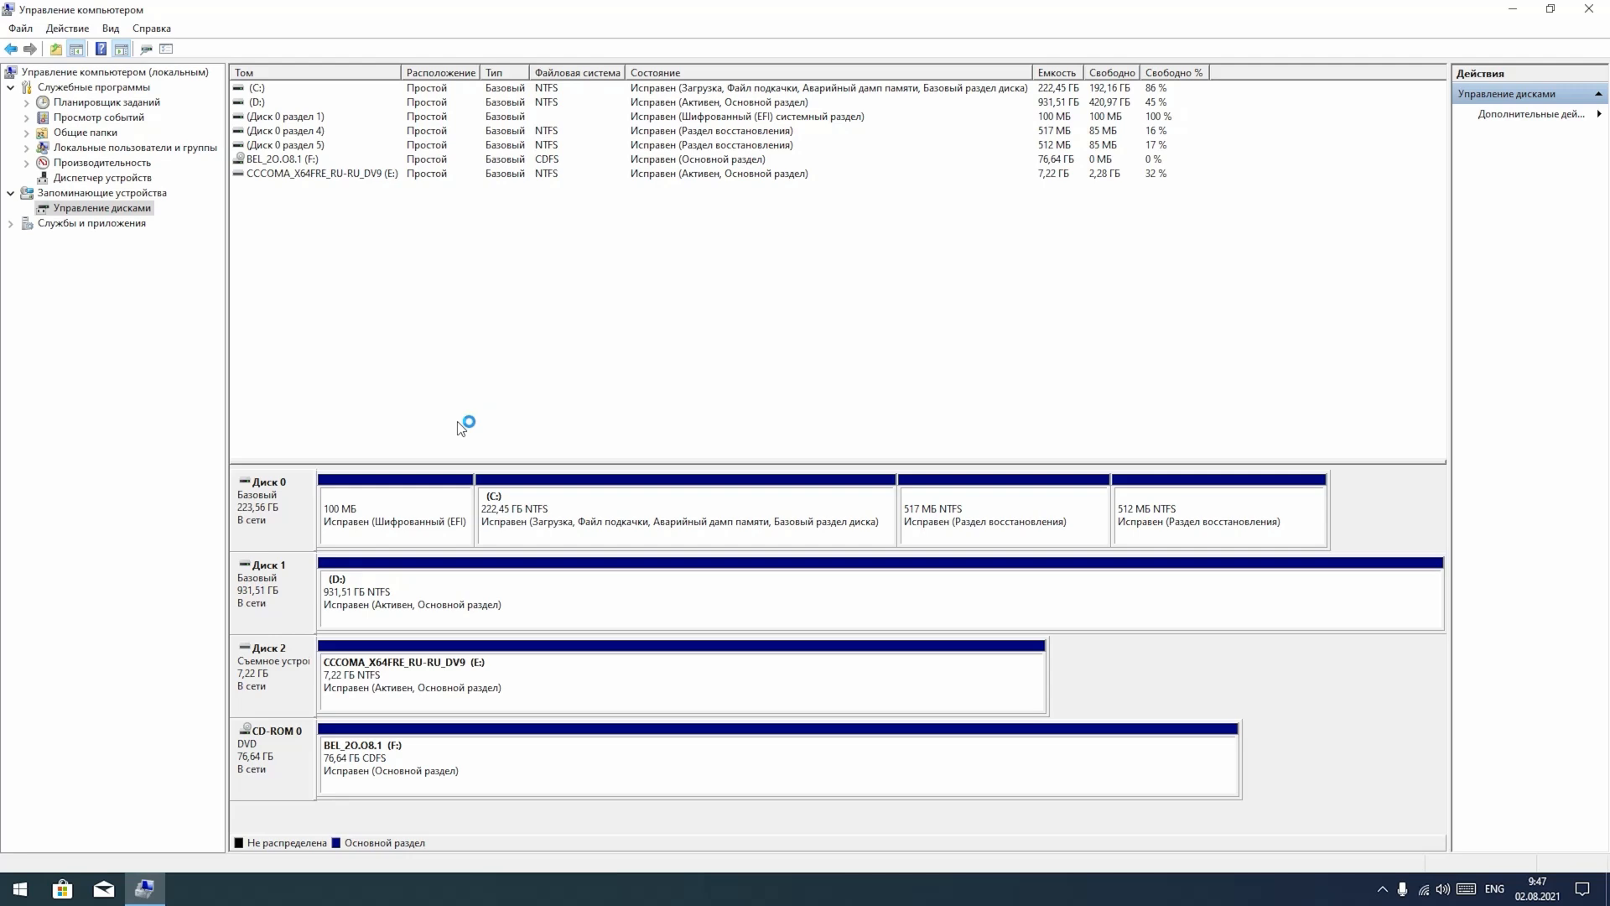
- Examine "Диск 1" with its (D:) volume and "Диск 2" with its (E:) volume, including the actions available for (E:)
{"action": "left_click", "coordinate": [296, 582]}
{"action": "left_click", "coordinate": [475, 581]}
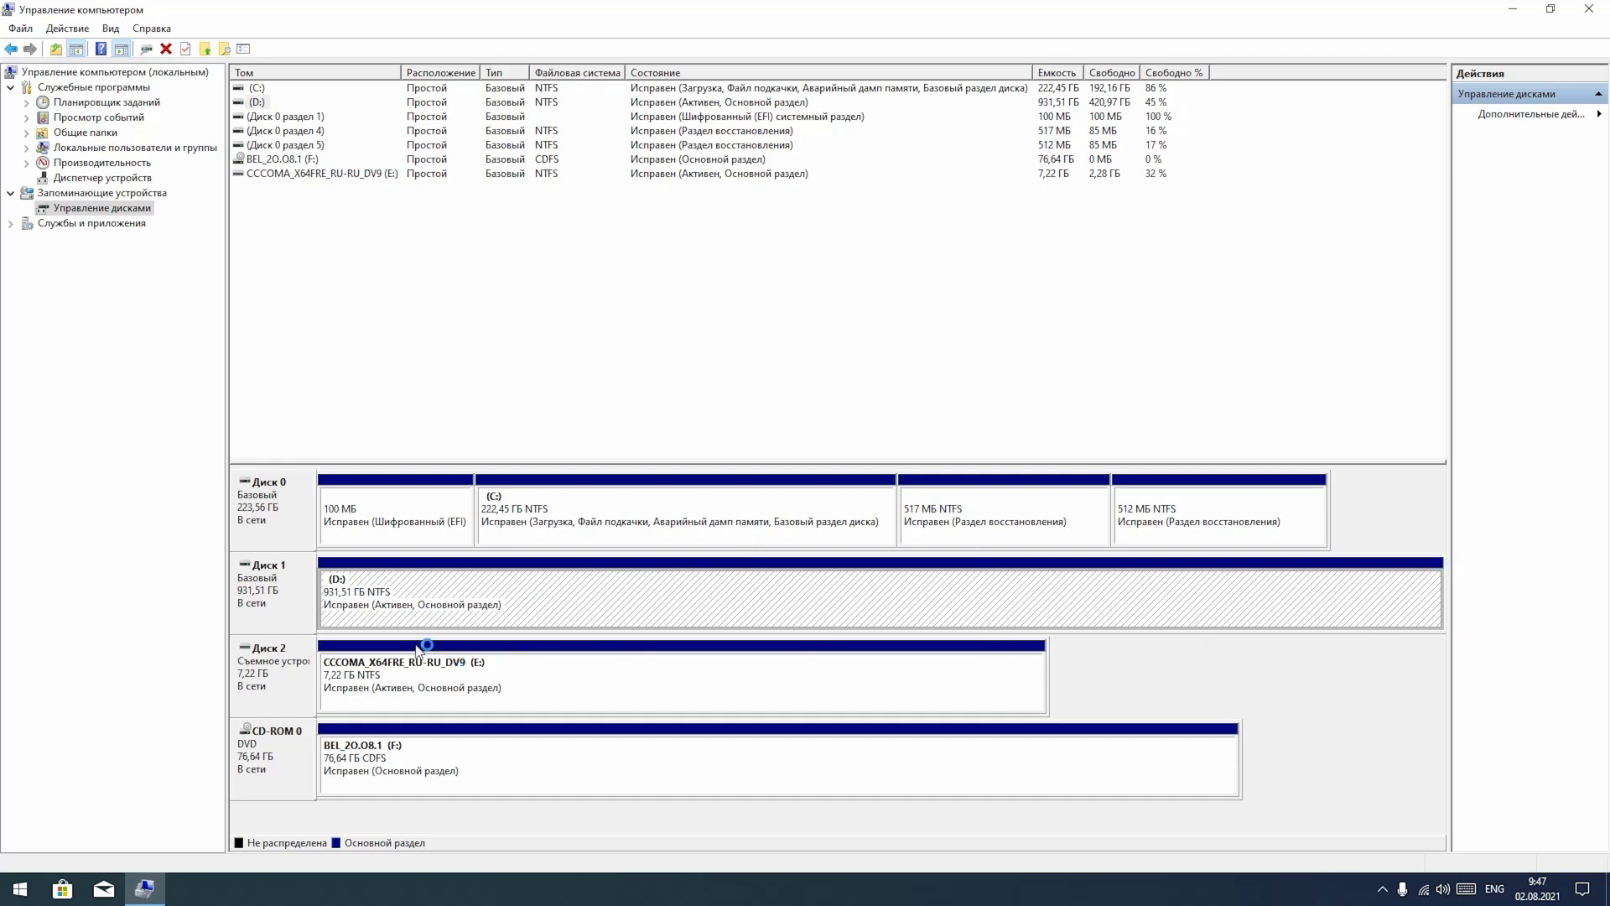
{"action": "left_click", "coordinate": [274, 675]}
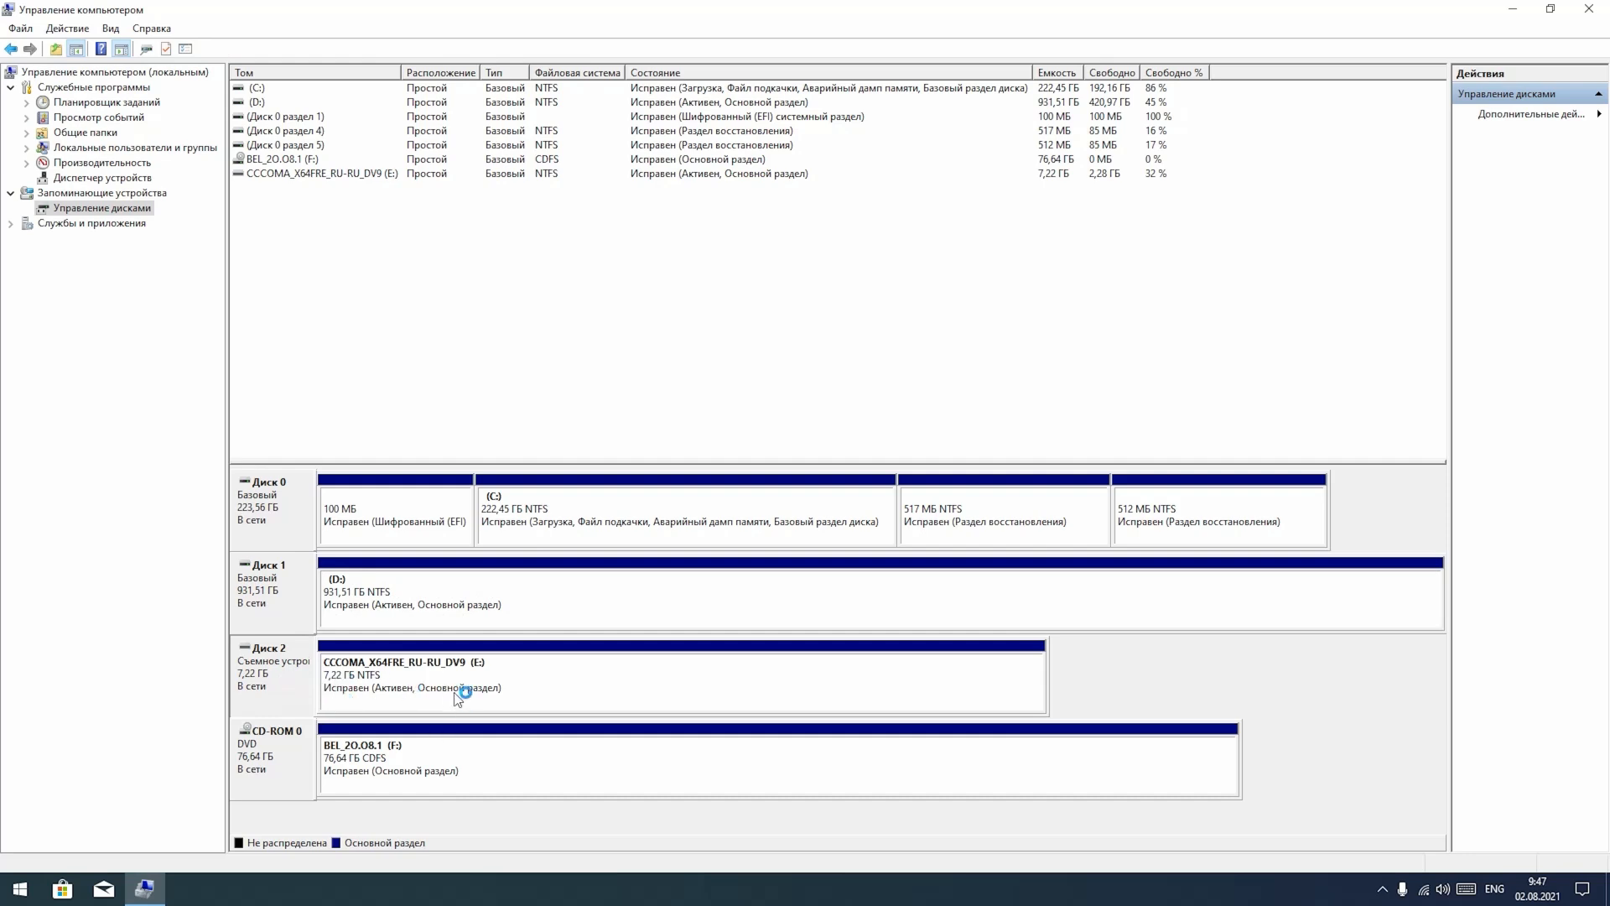
{"action": "left_click", "coordinate": [405, 683]}
{"action": "right_click", "coordinate": [404, 684]}
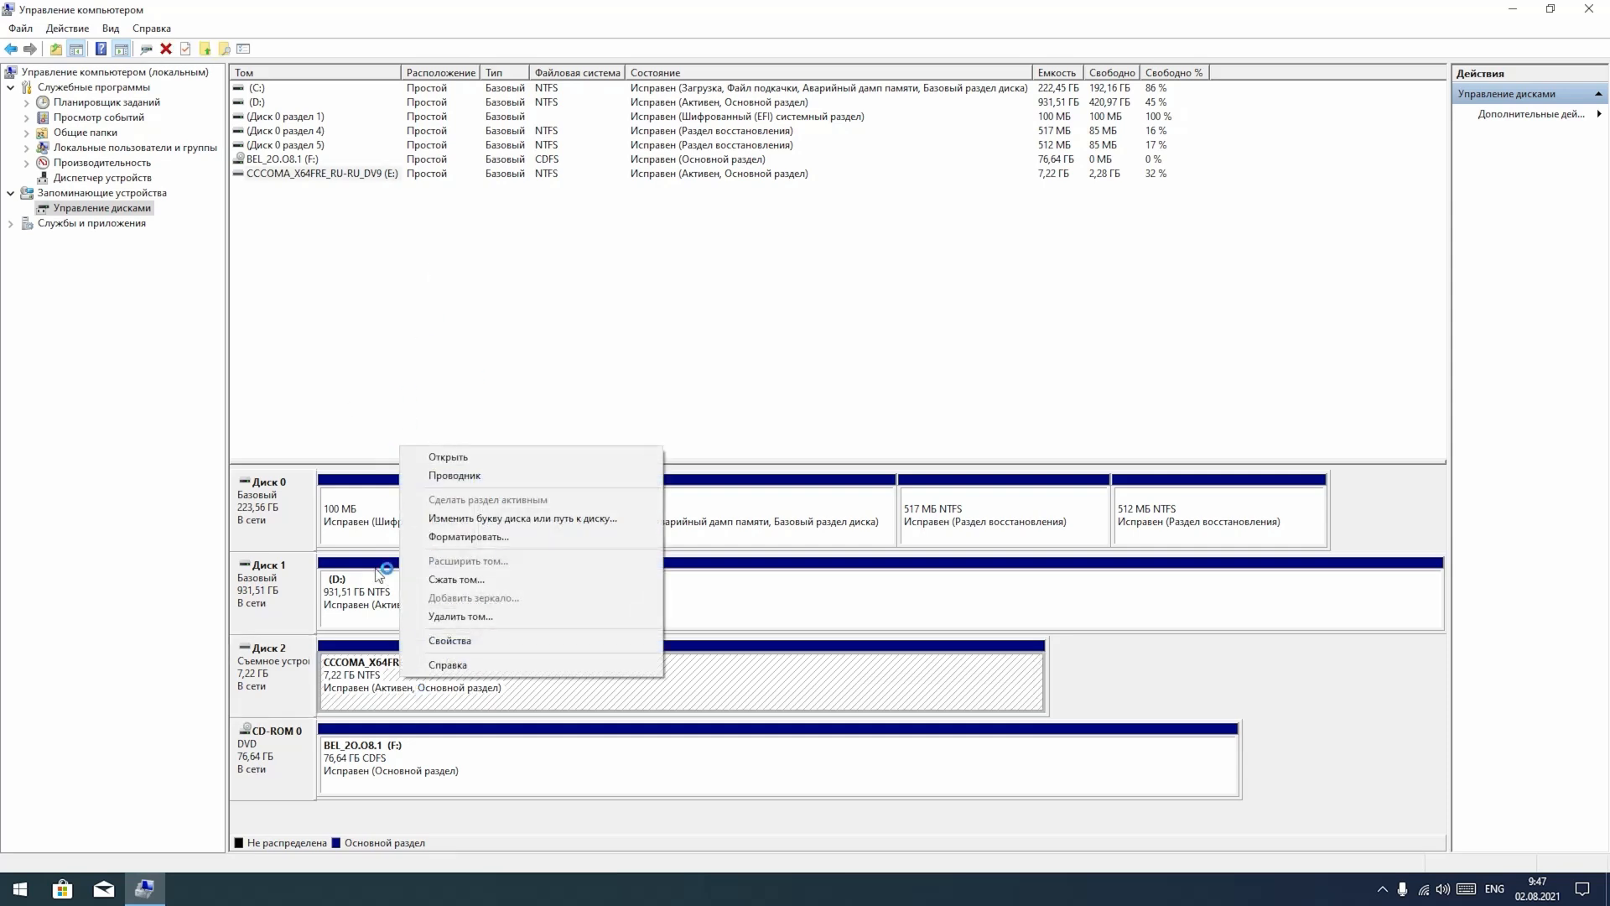
{"action": "left_click", "coordinate": [344, 516]}
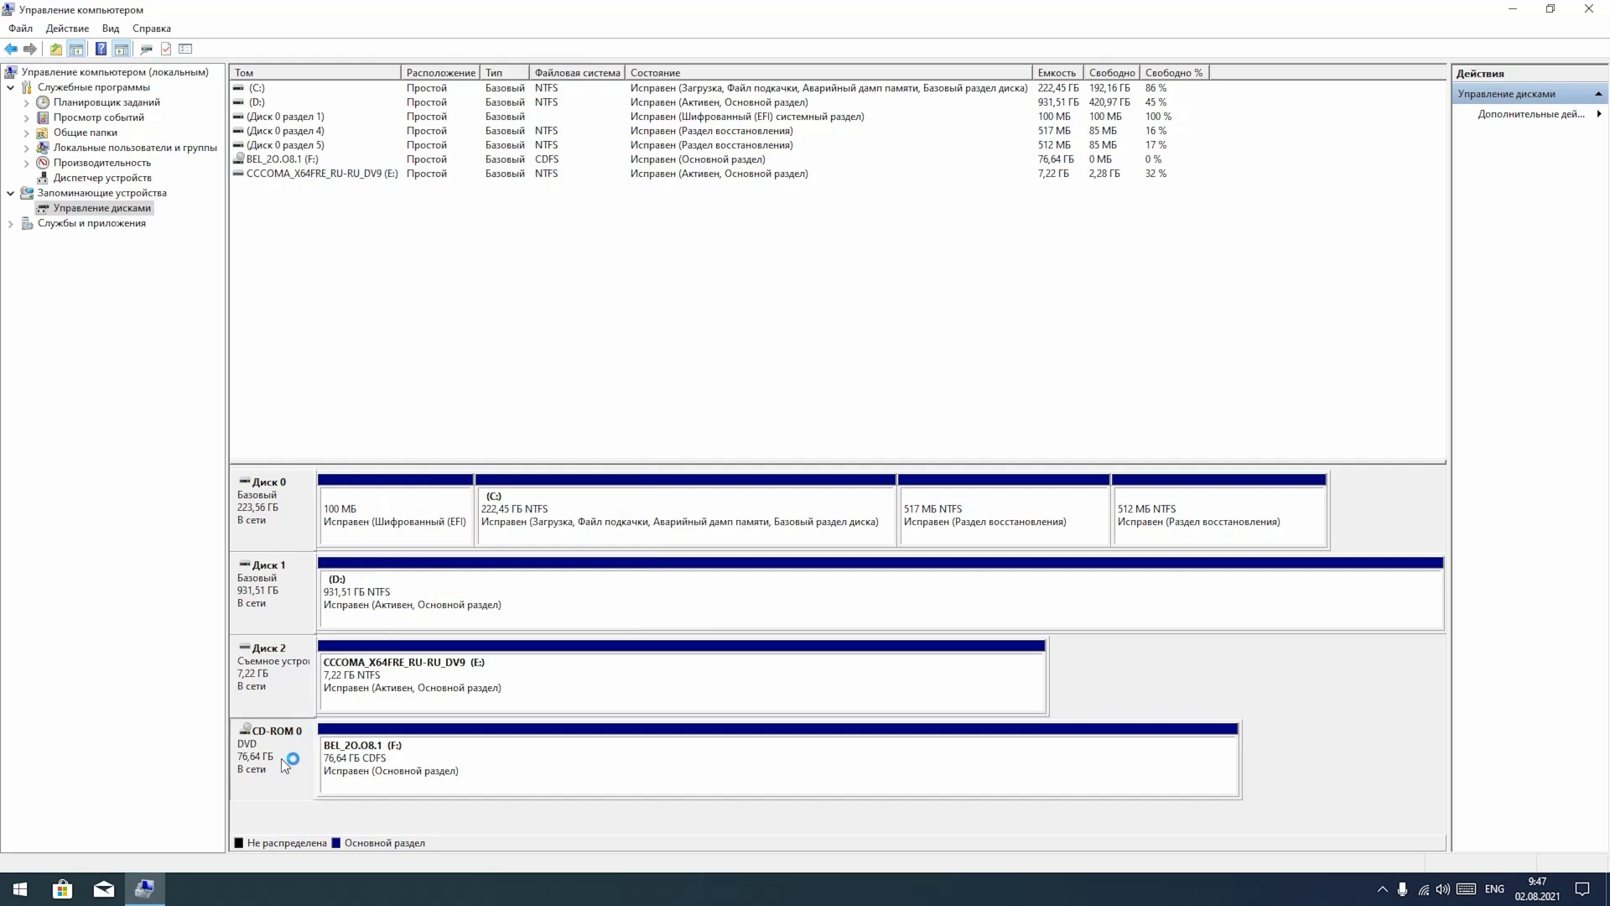
- Select the (F:) volume of CD-ROM 0, and browse the files on the (E:) volume of "Диск 2"
{"action": "left_click", "coordinate": [423, 762]}
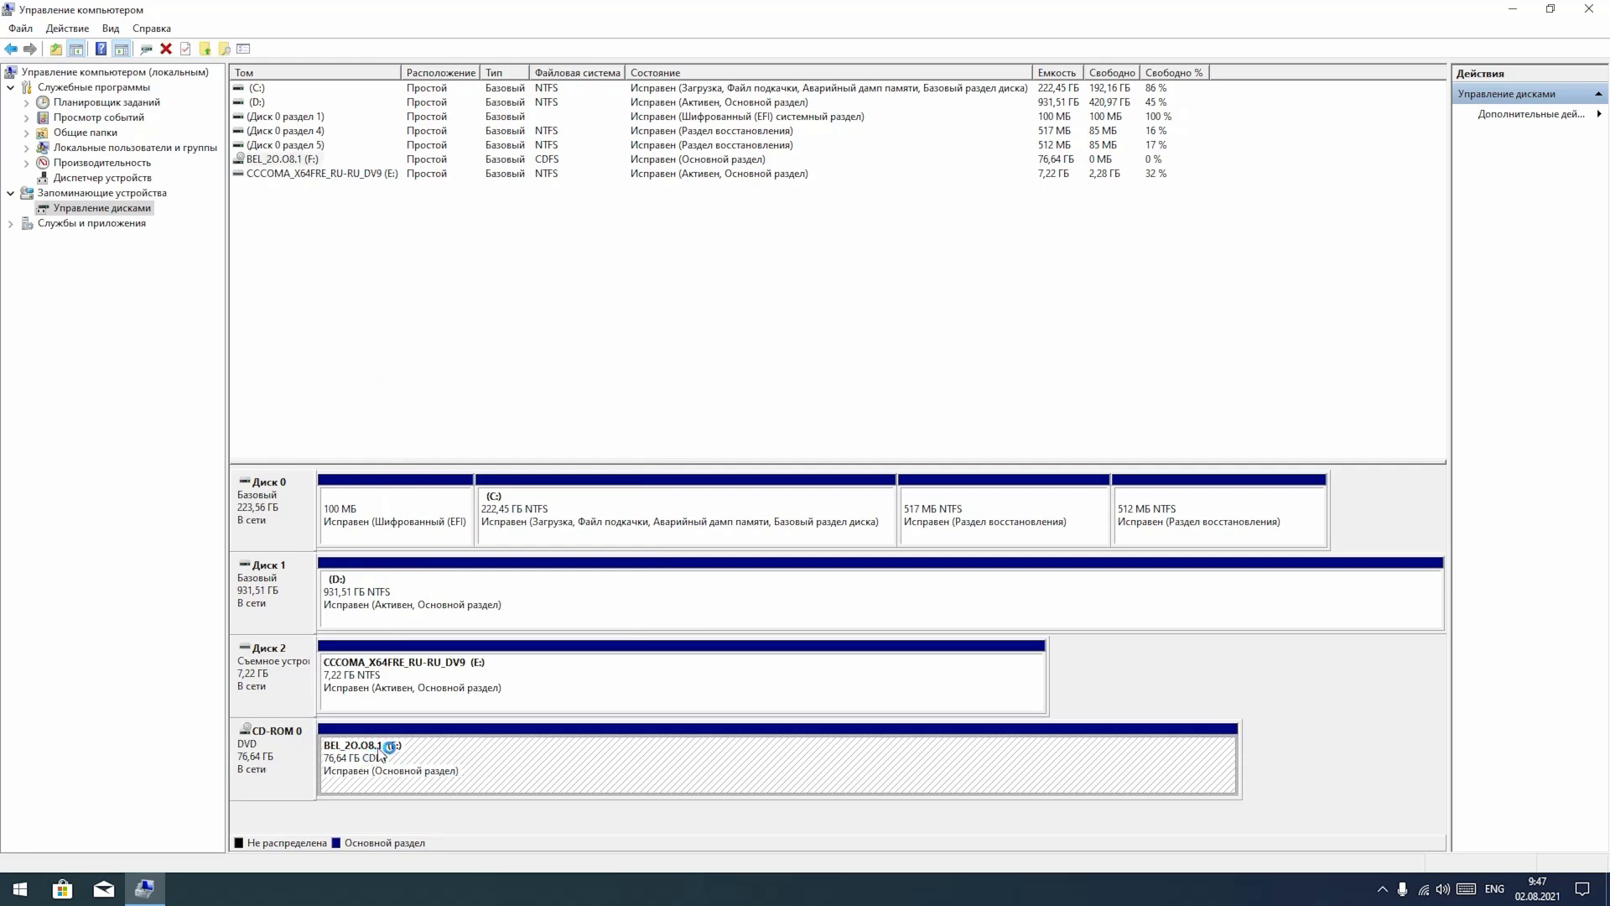
{"action": "left_click", "coordinate": [388, 696]}
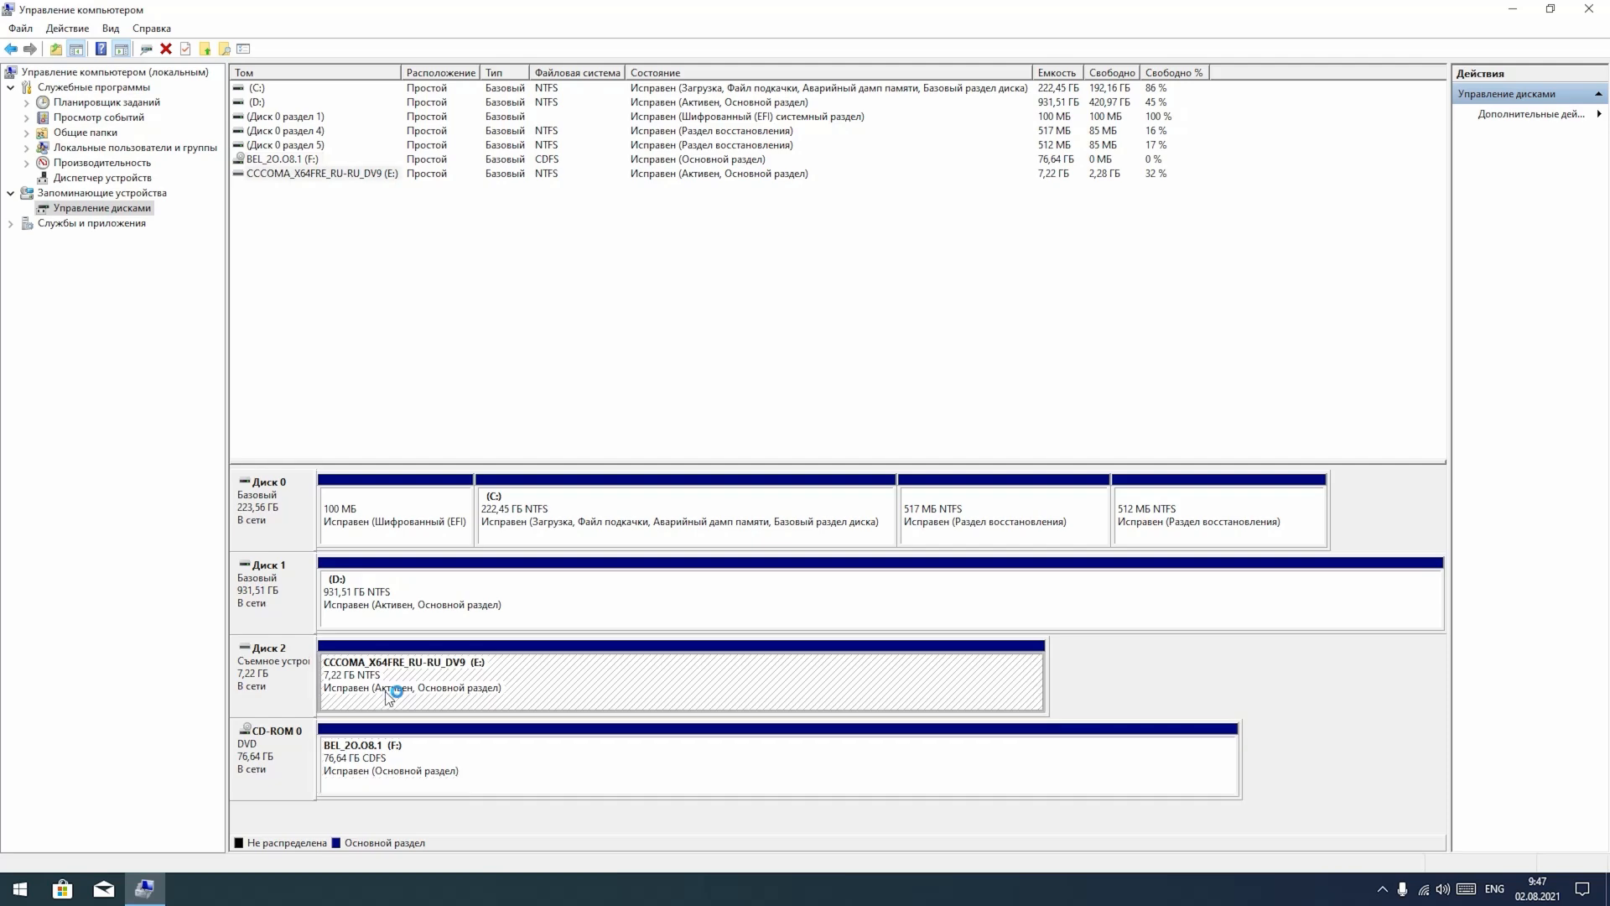
{"action": "right_click", "coordinate": [388, 696]}
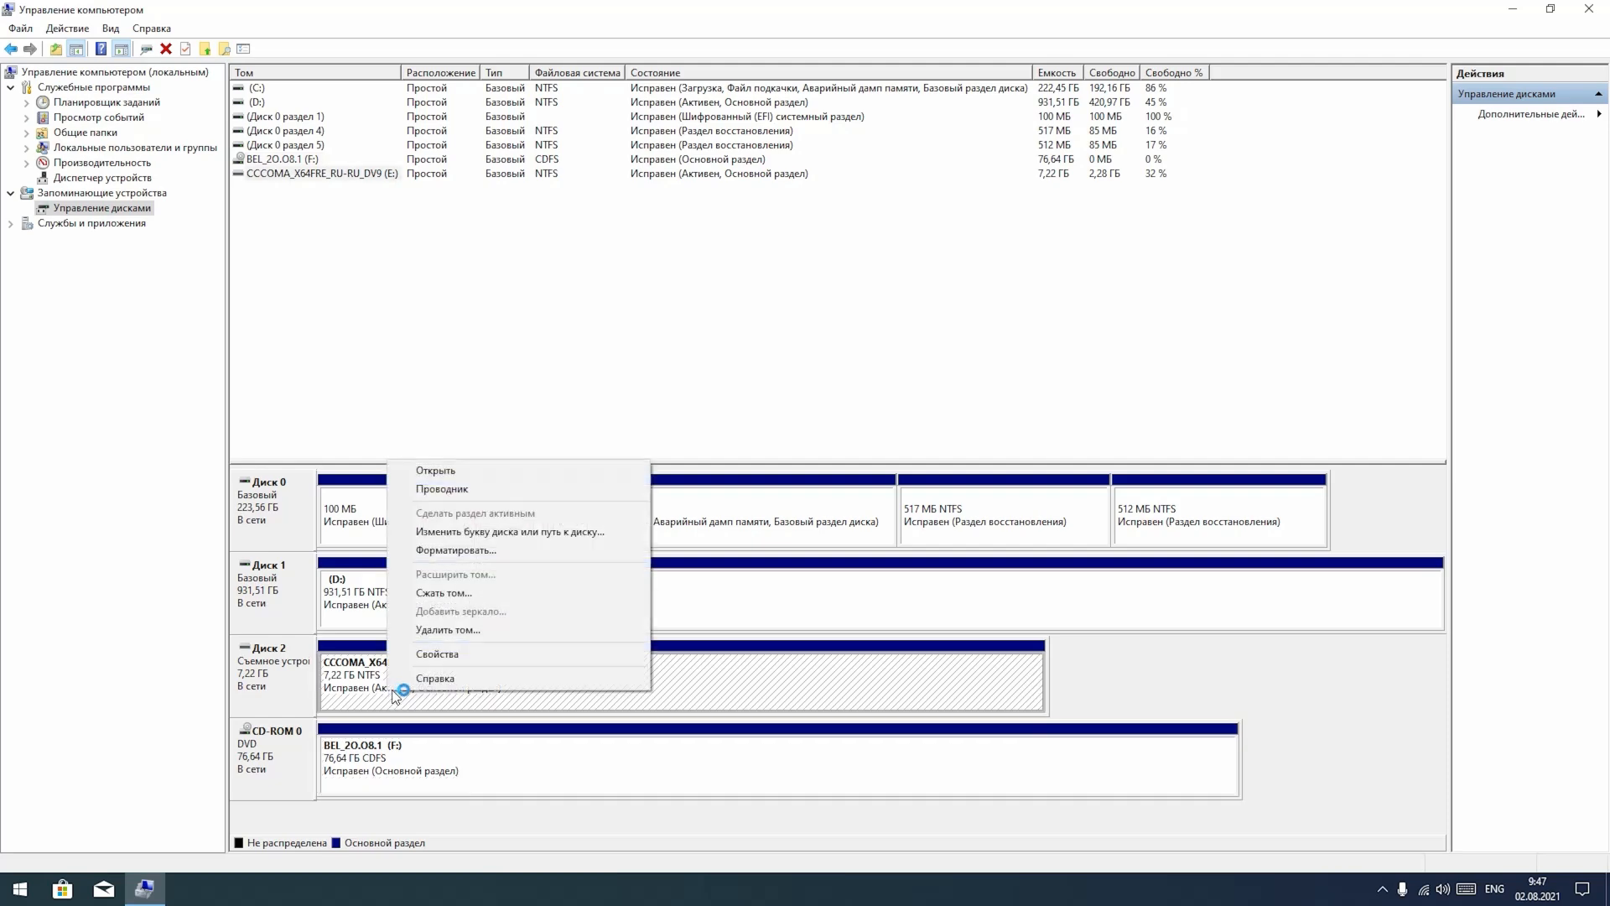
{"action": "left_click", "coordinate": [441, 470]}
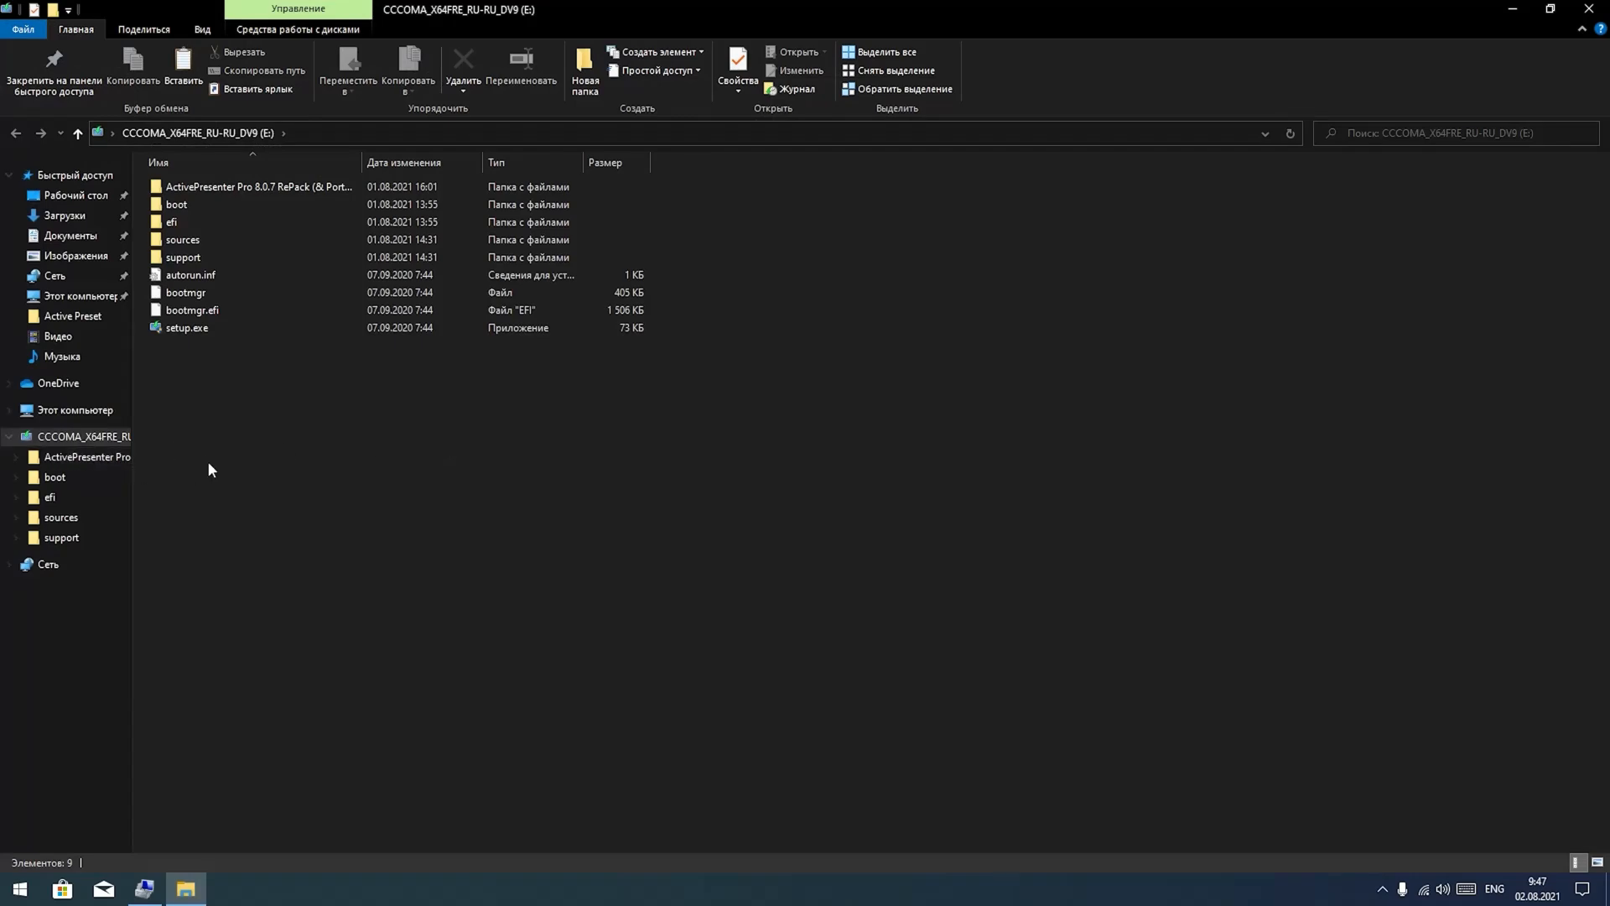
{"action": "left_click", "coordinate": [1588, 9]}
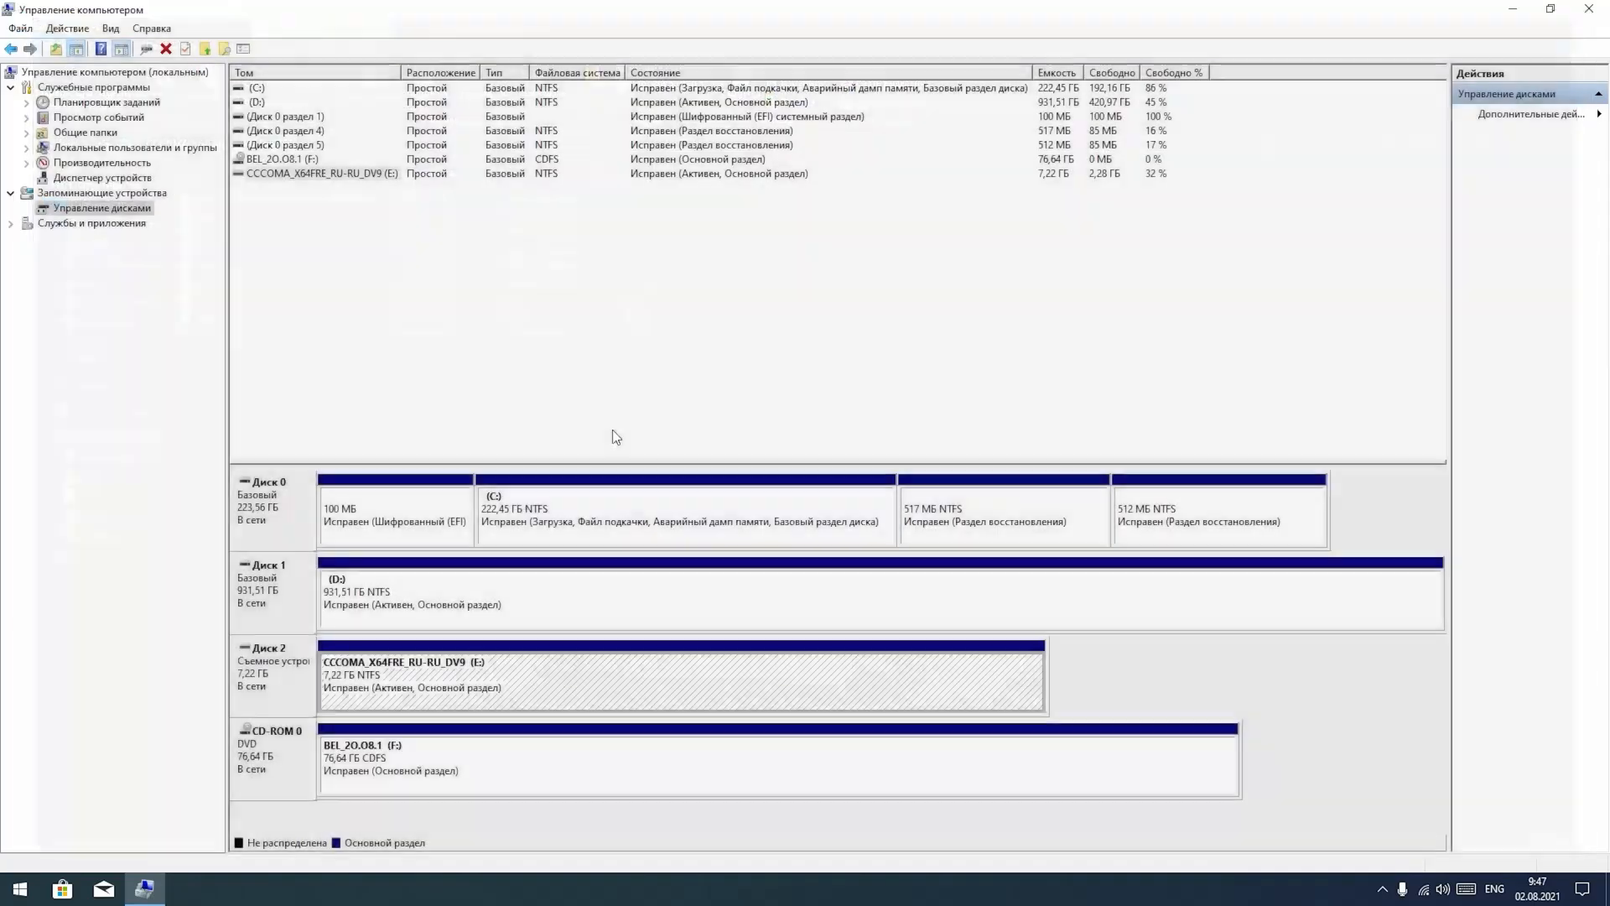
- Review the actions available for the (E:) volume and locate that drive in "Этот компьютер"
{"action": "right_click", "coordinate": [459, 673]}
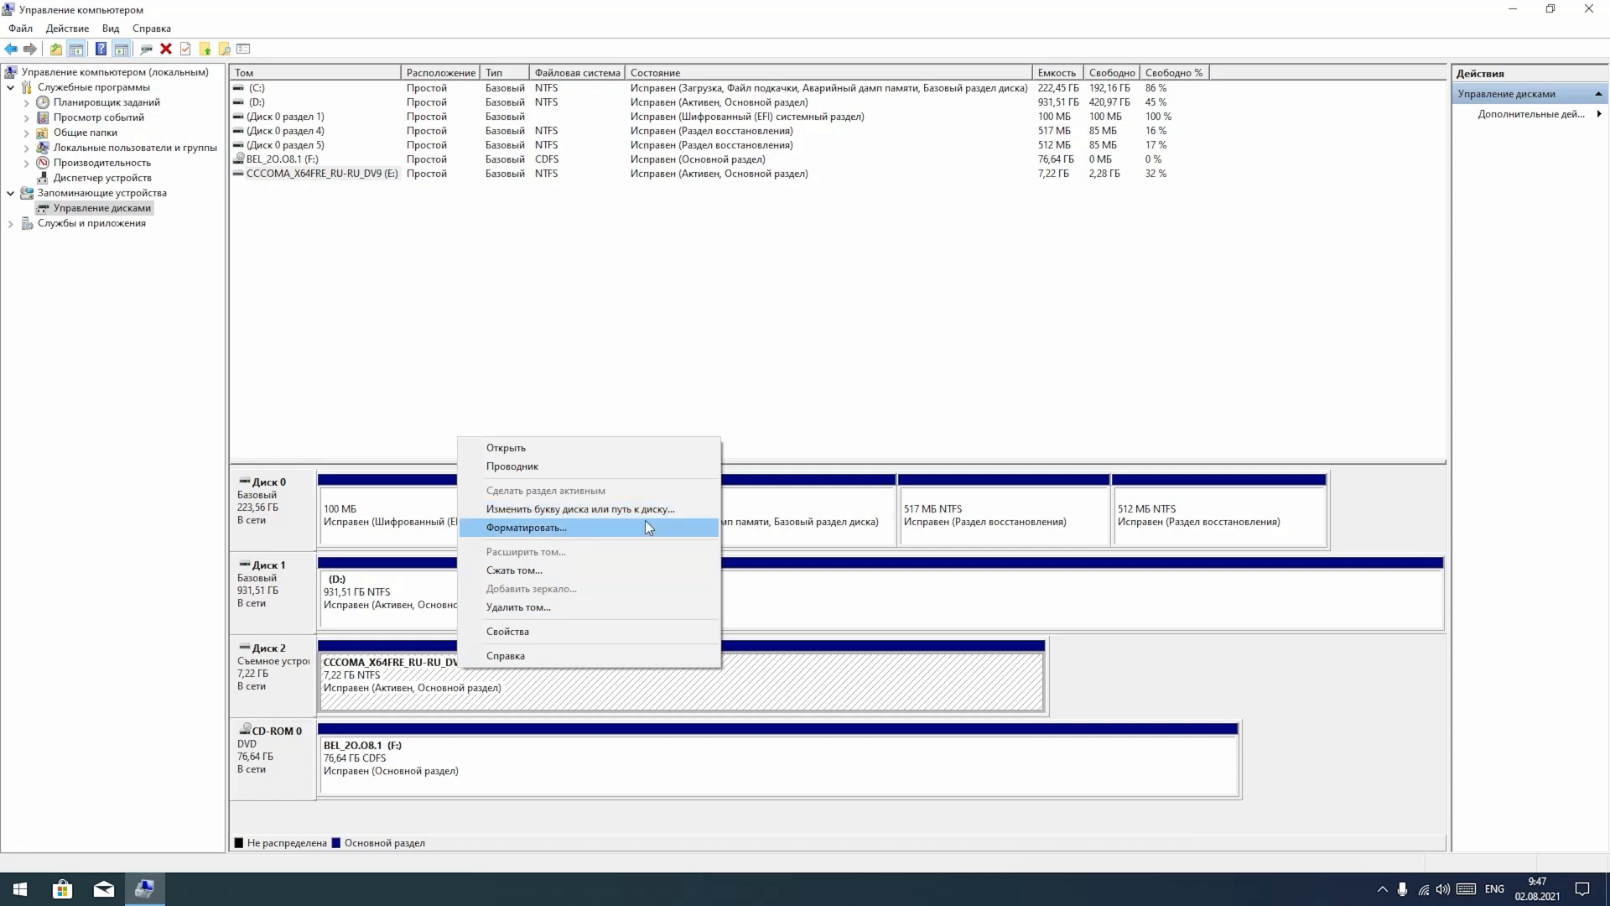
{"action": "left_click", "coordinate": [560, 382]}
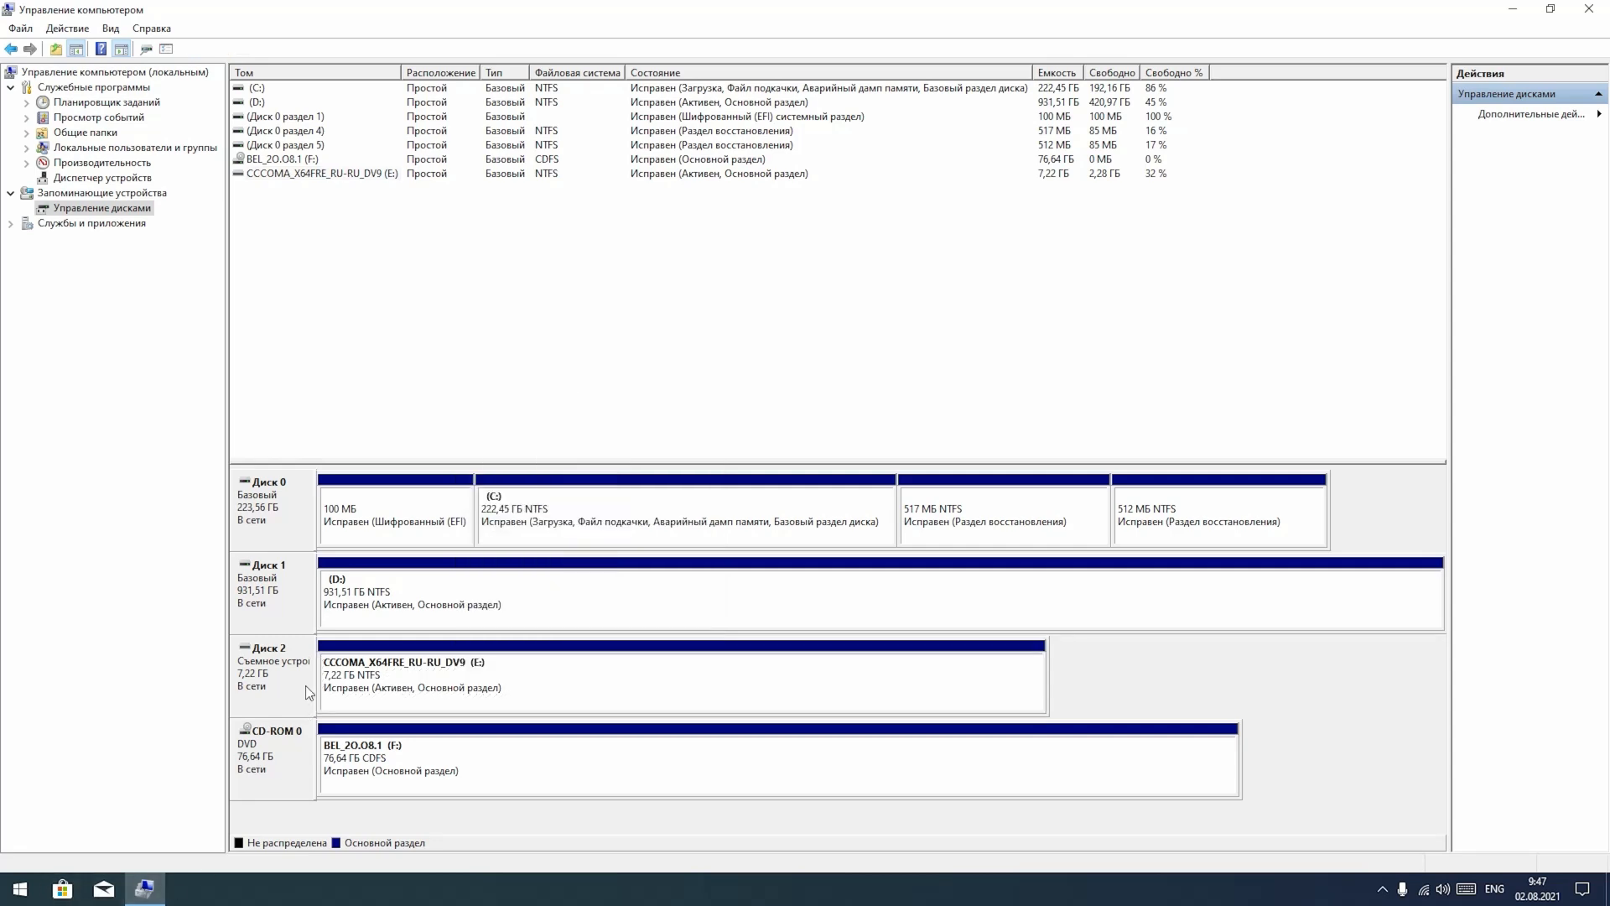
{"action": "key", "text": "super+e"}
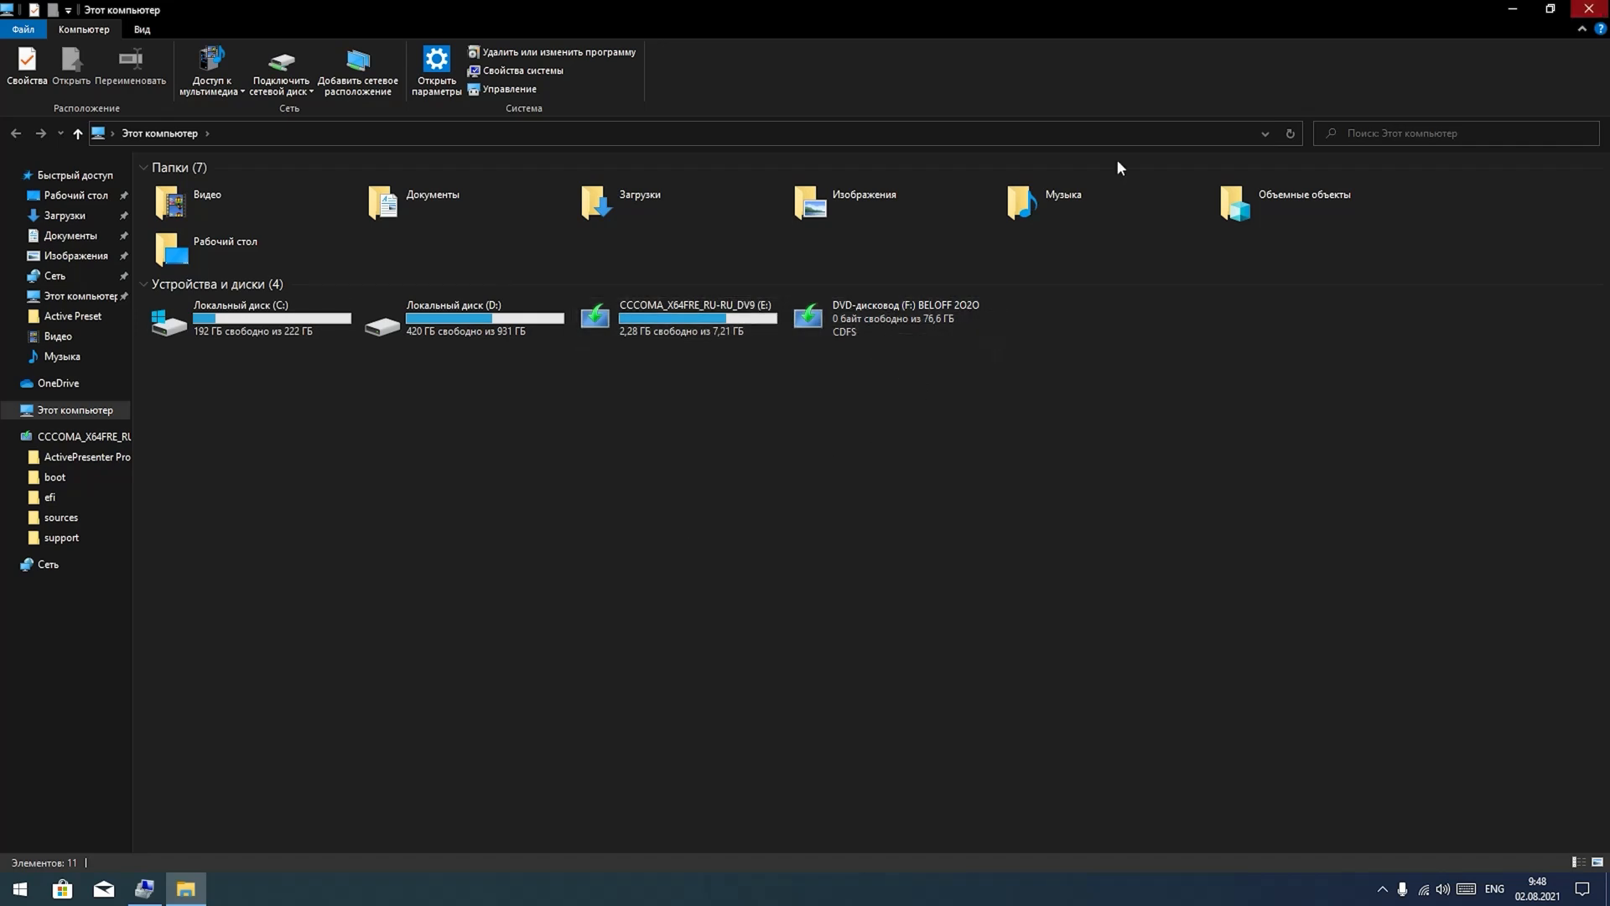
{"action": "left_click", "coordinate": [670, 319]}
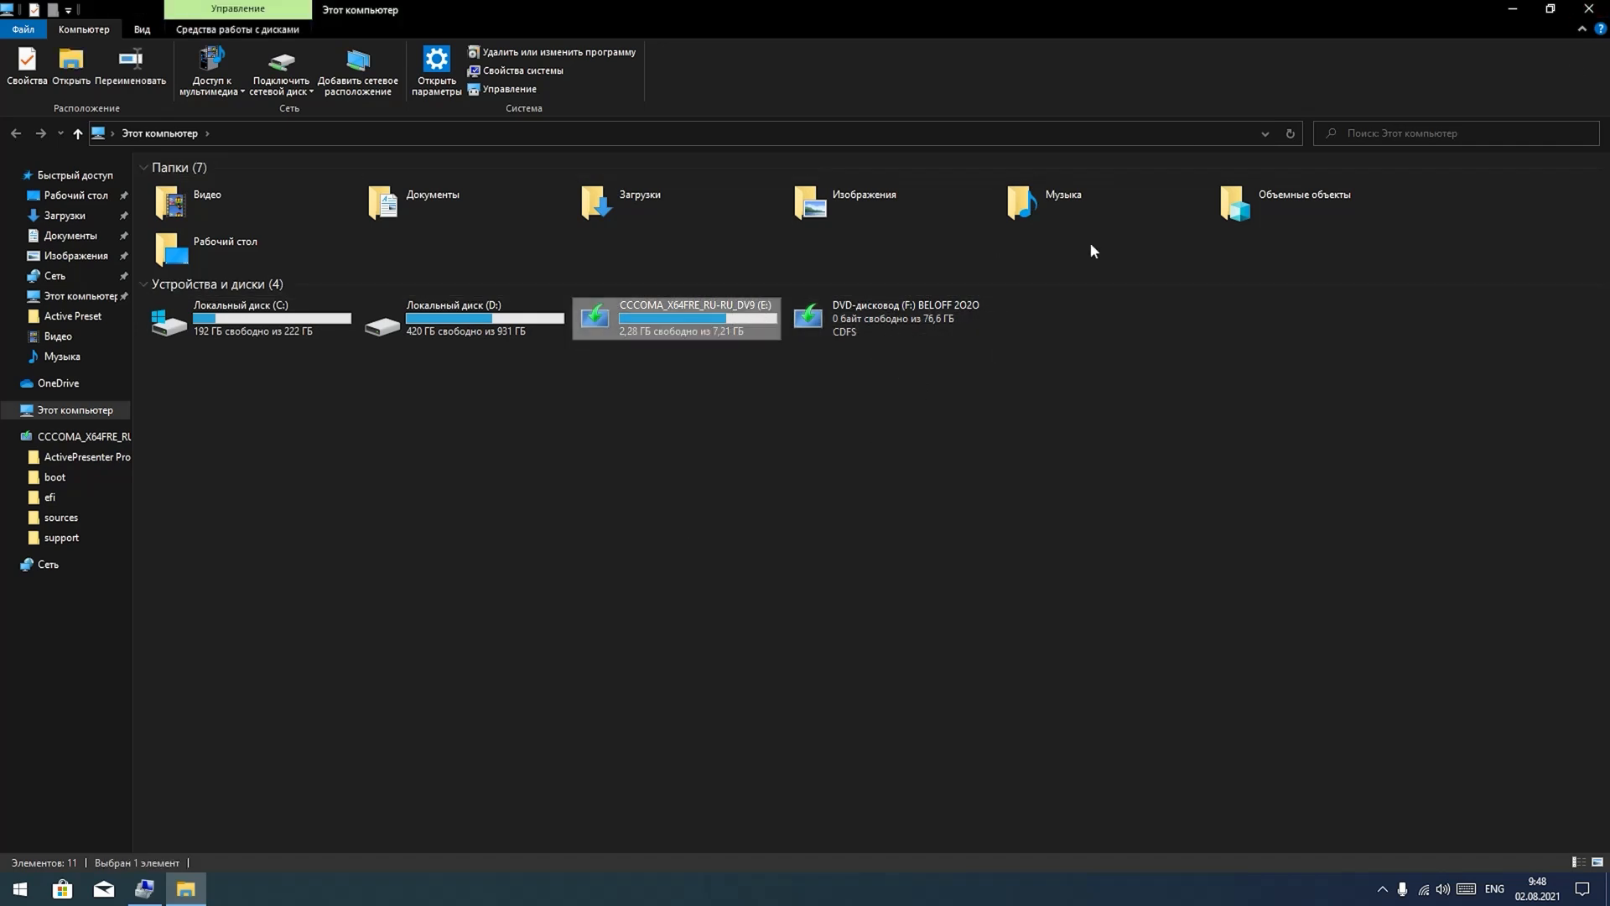
{"action": "left_click", "coordinate": [1590, 9]}
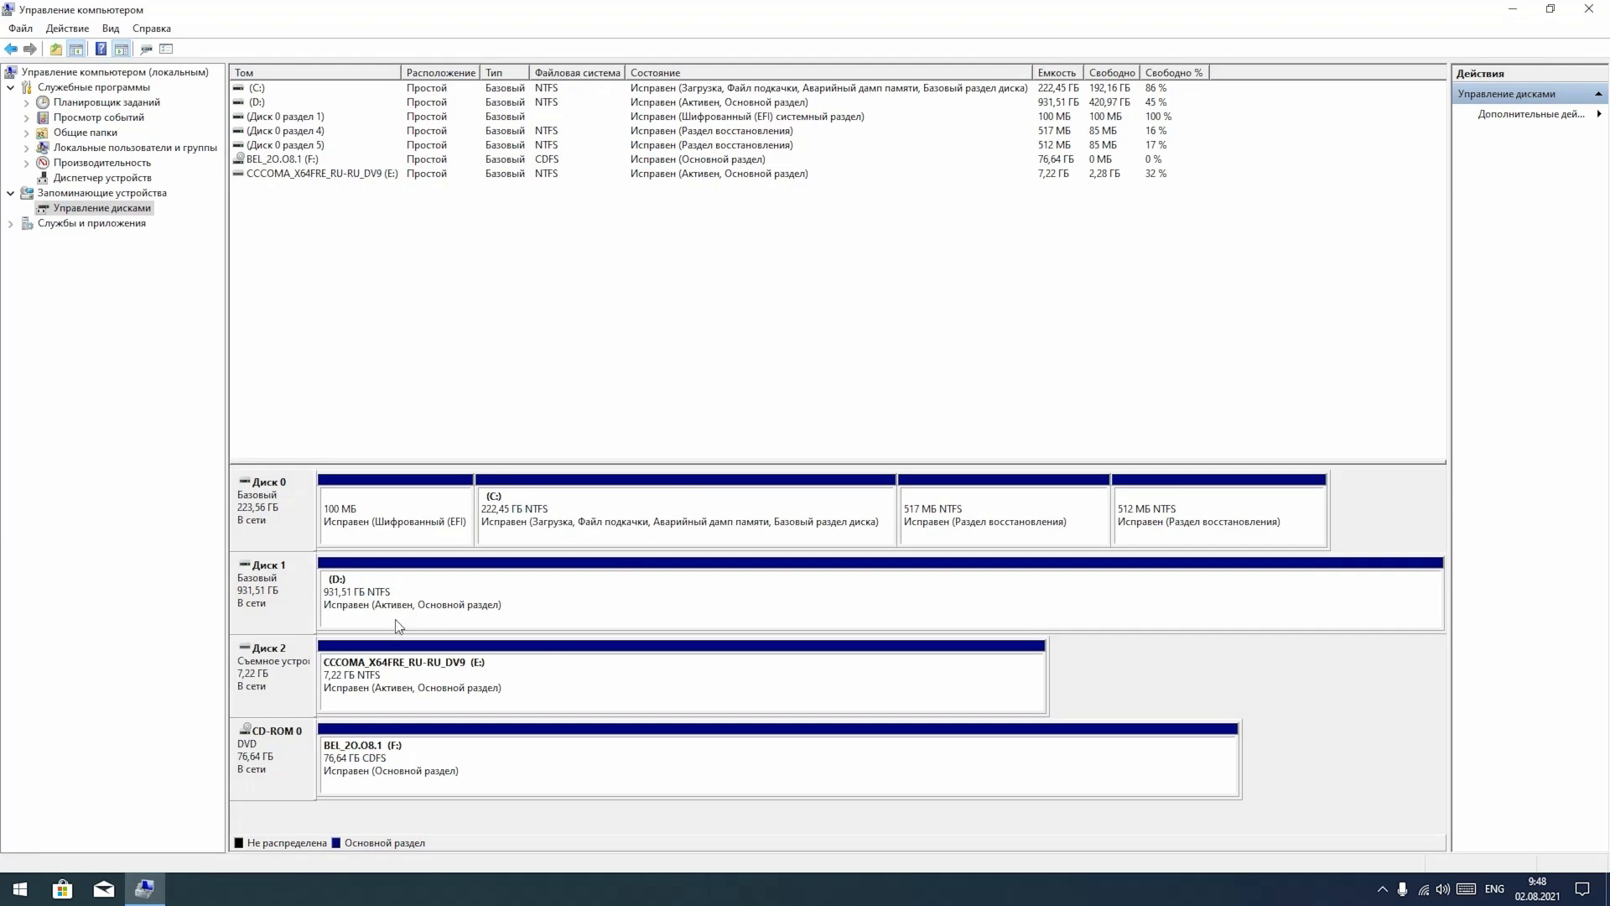
- Change the drive letter of the (E:) volume on "Диск 2" to H, accepting the warning about programs that use it
{"action": "right_click", "coordinate": [443, 681]}
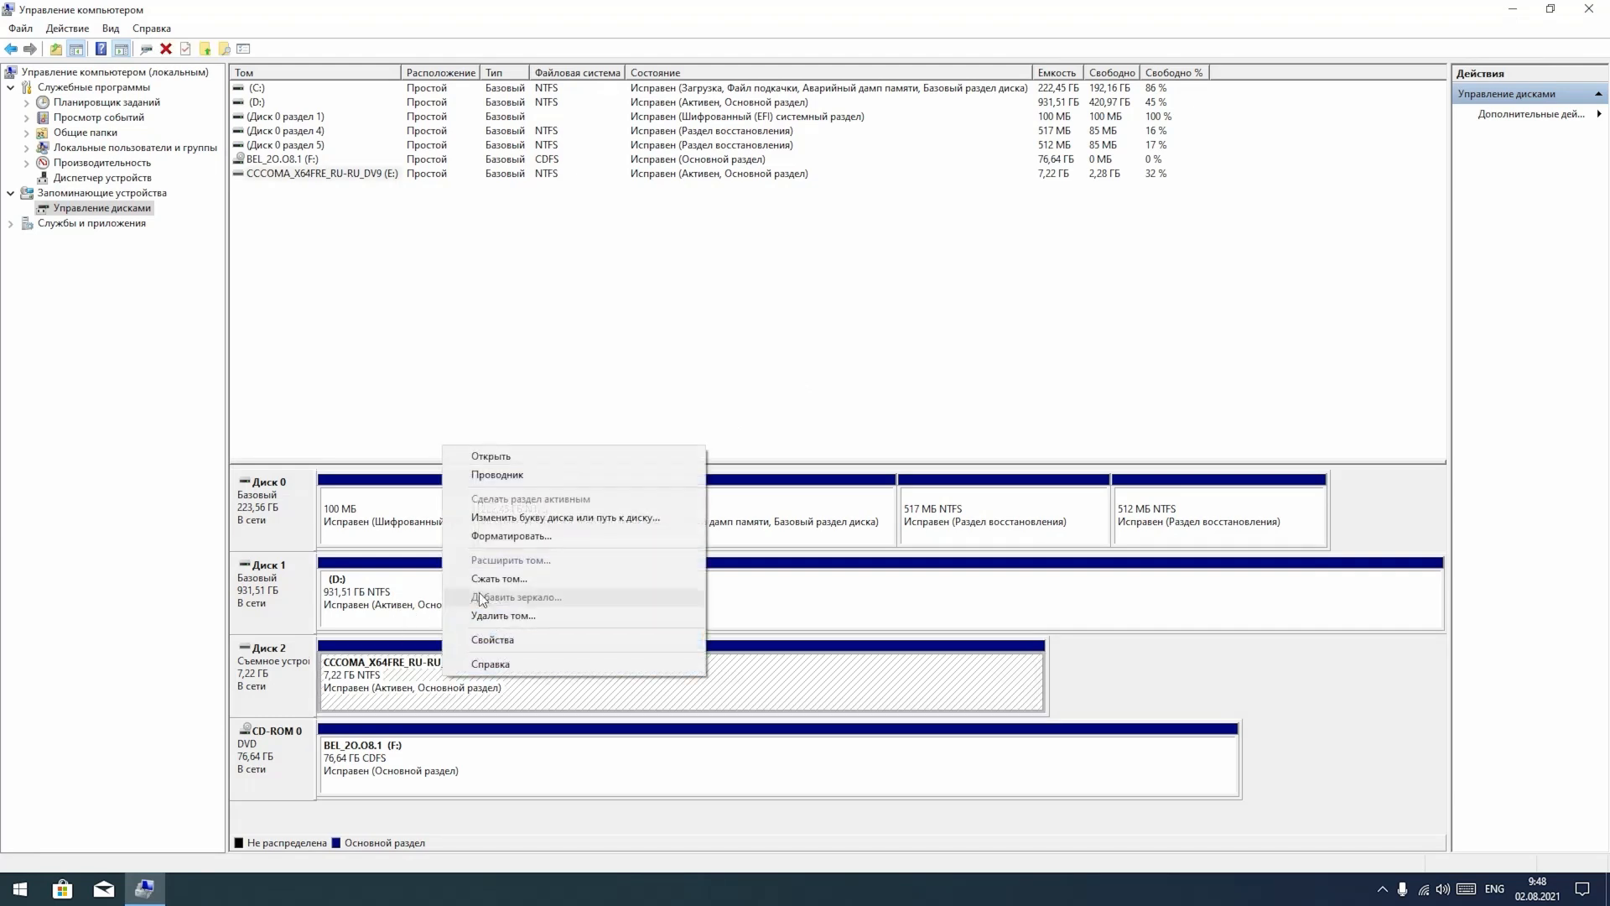
{"action": "left_click", "coordinate": [640, 517]}
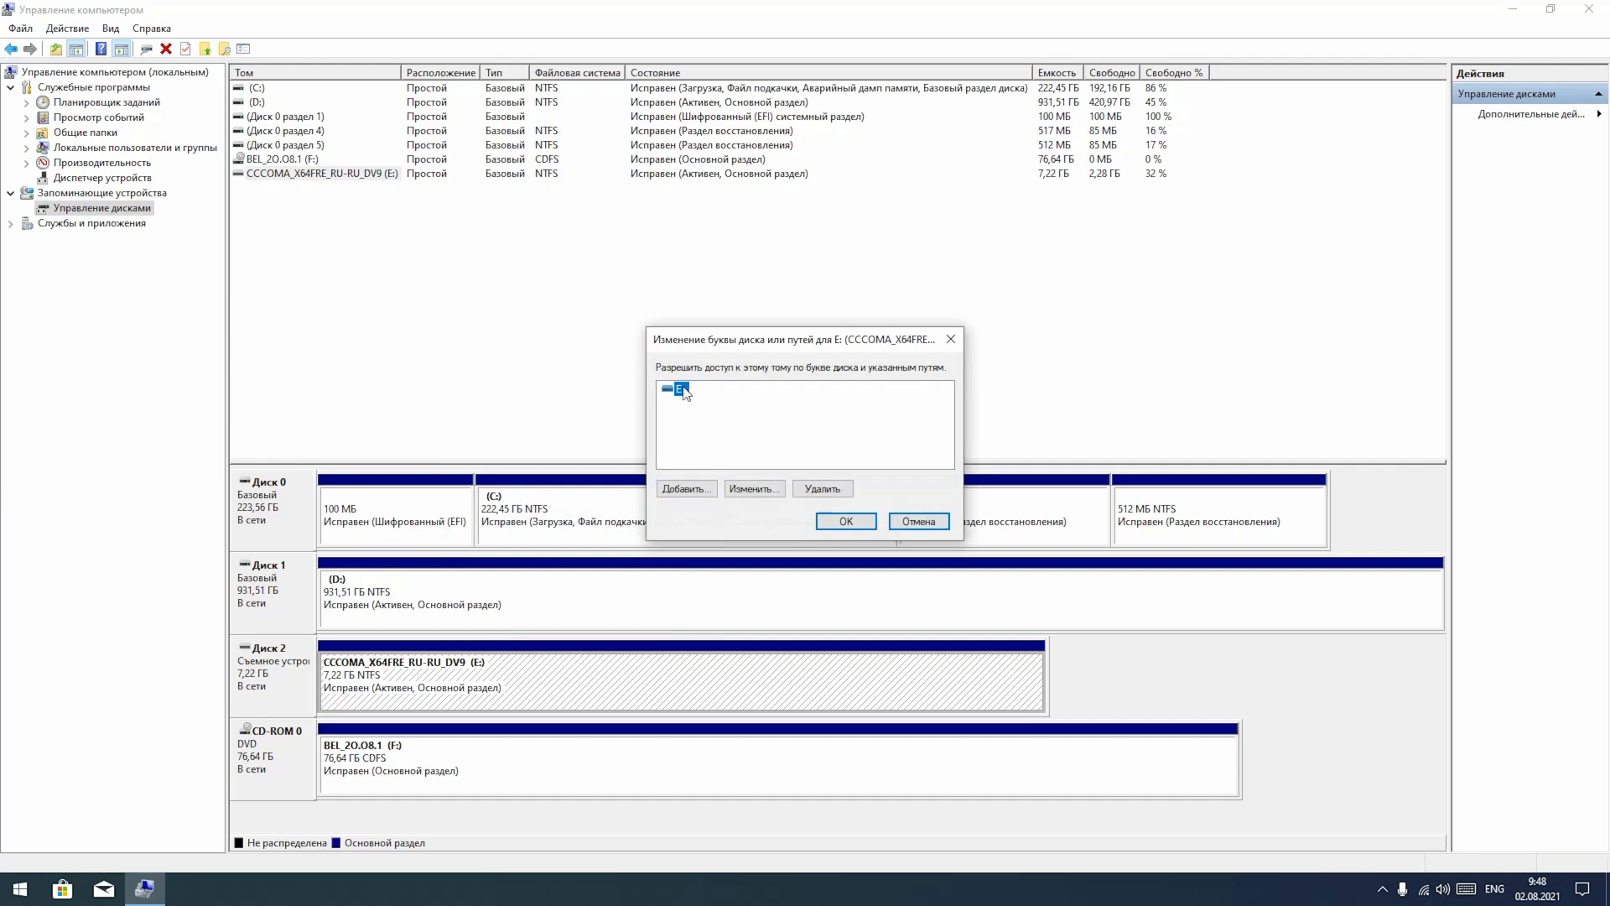
{"action": "left_click", "coordinate": [755, 493]}
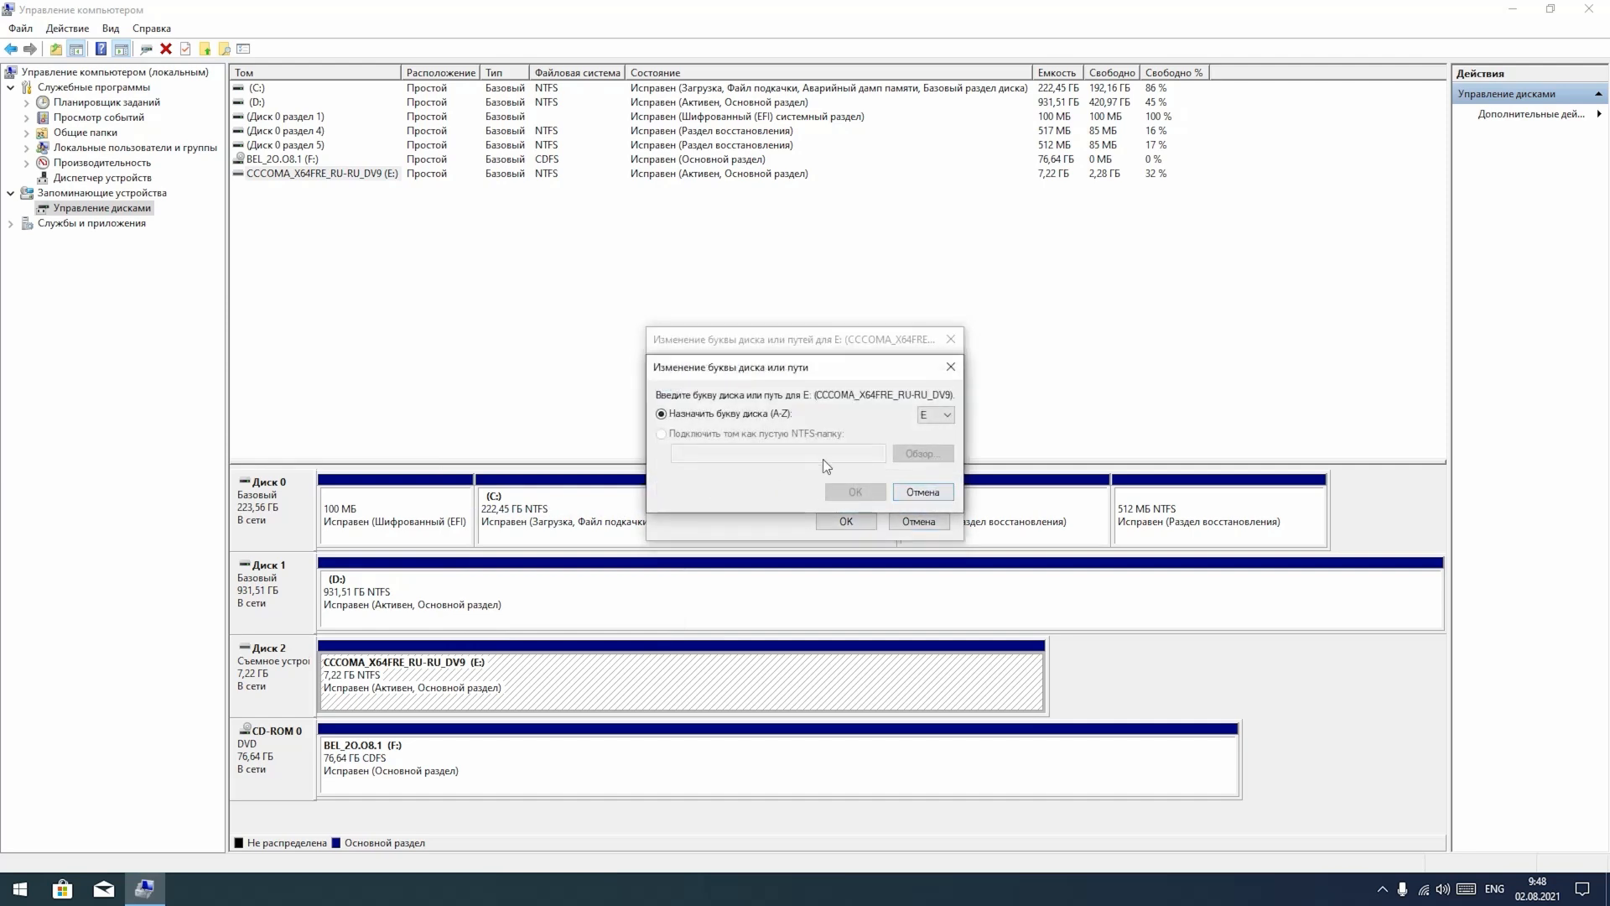
{"action": "left_click", "coordinate": [947, 420]}
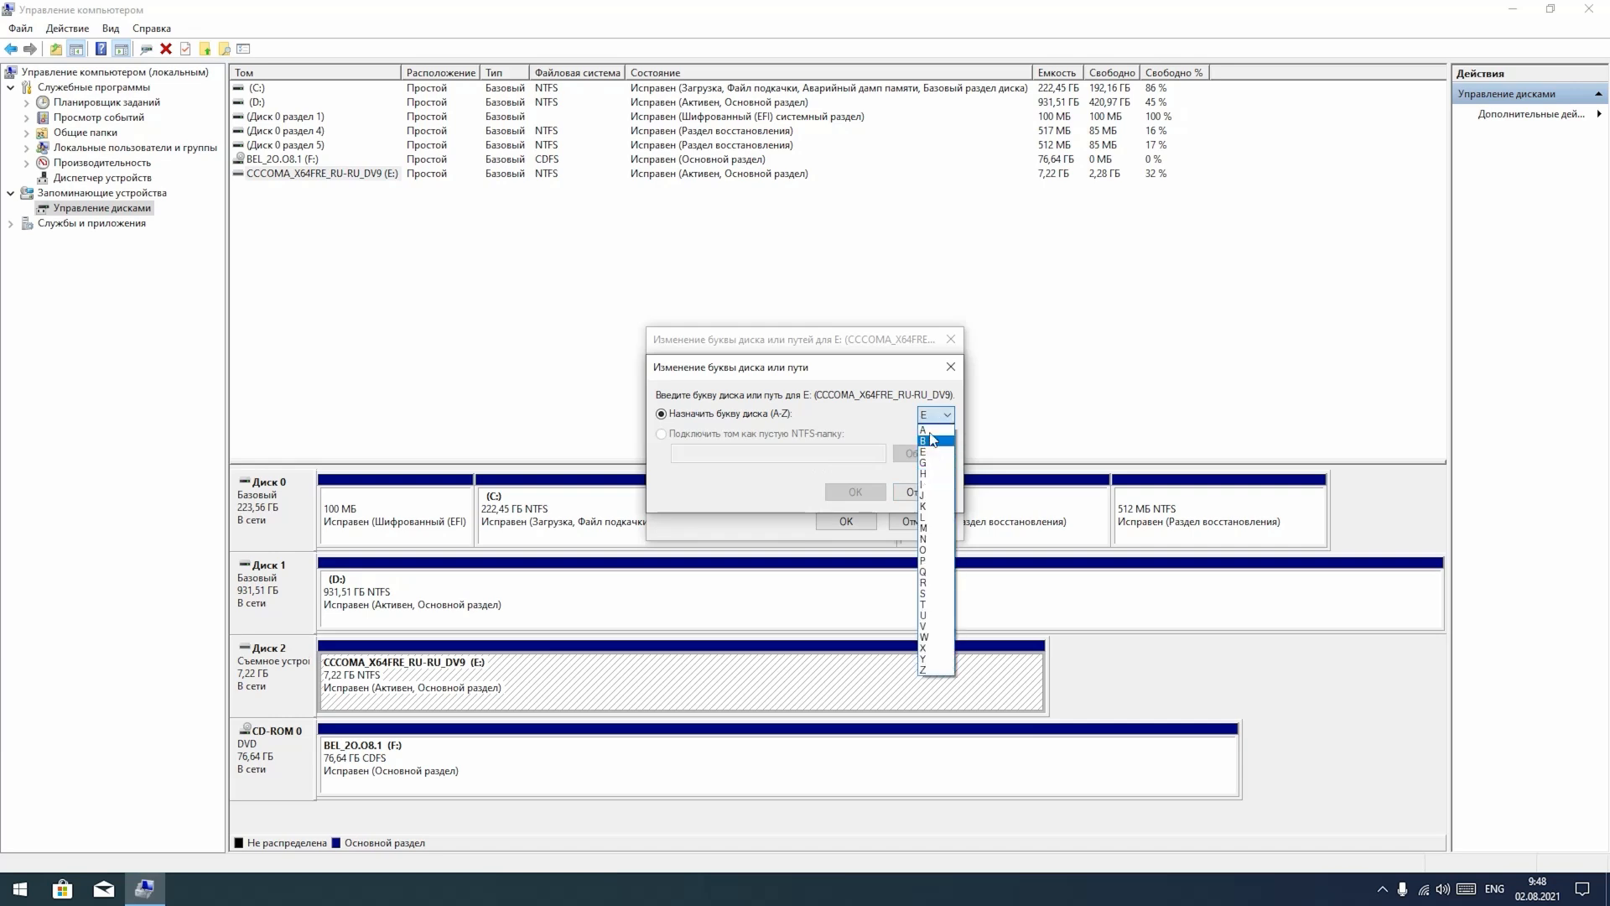
{"action": "left_click", "coordinate": [924, 473]}
{"action": "left_click", "coordinate": [850, 493]}
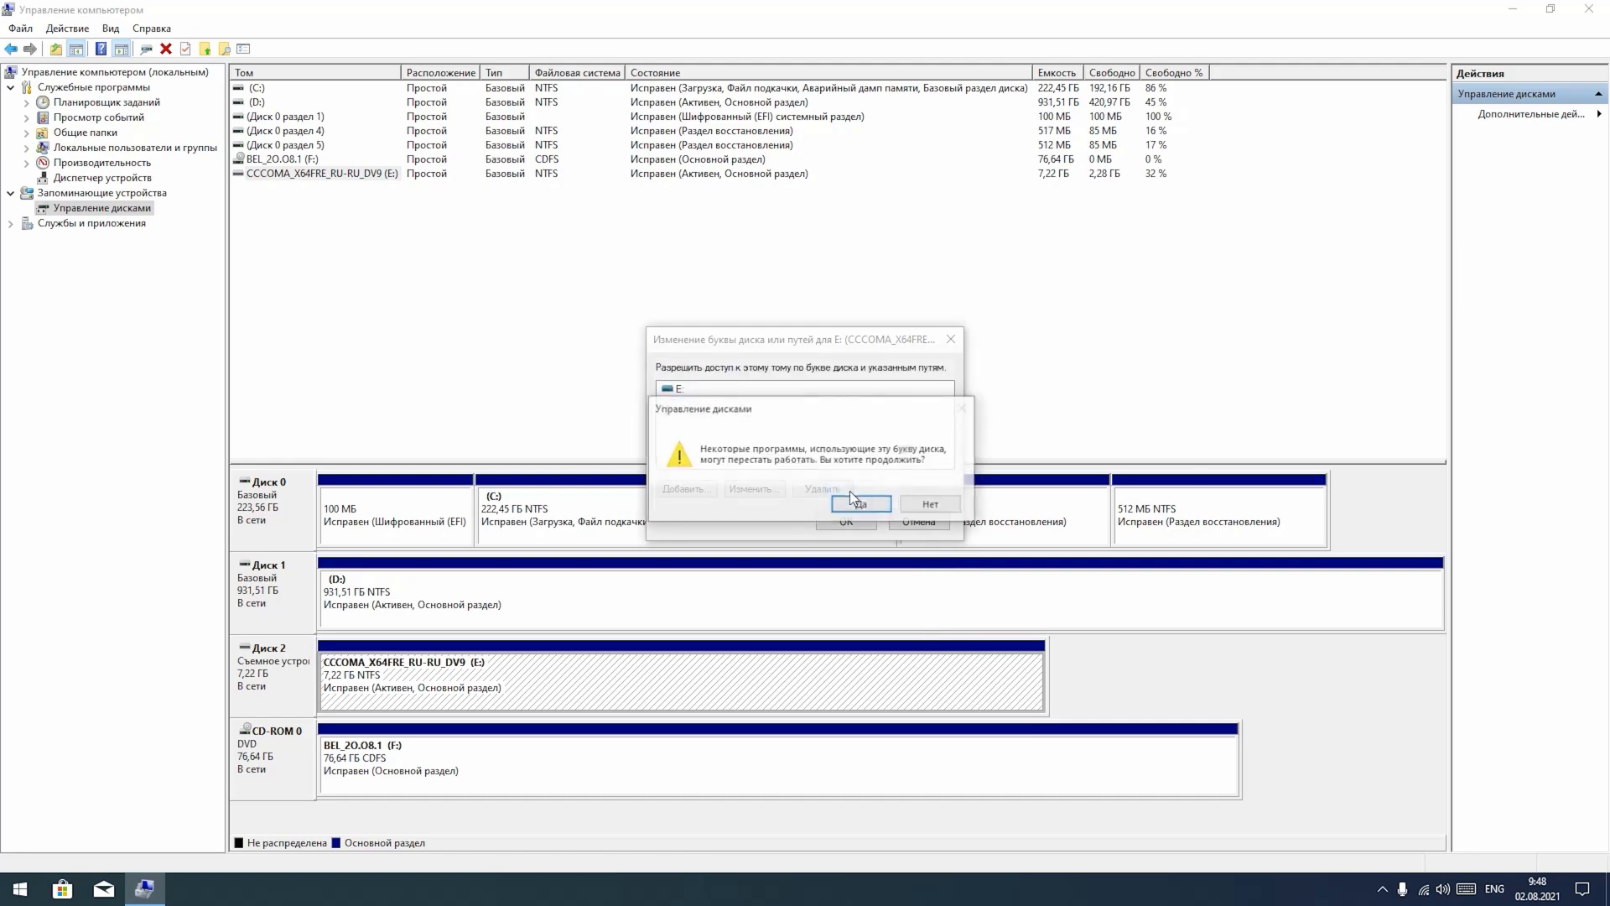
{"action": "left_click", "coordinate": [855, 505]}
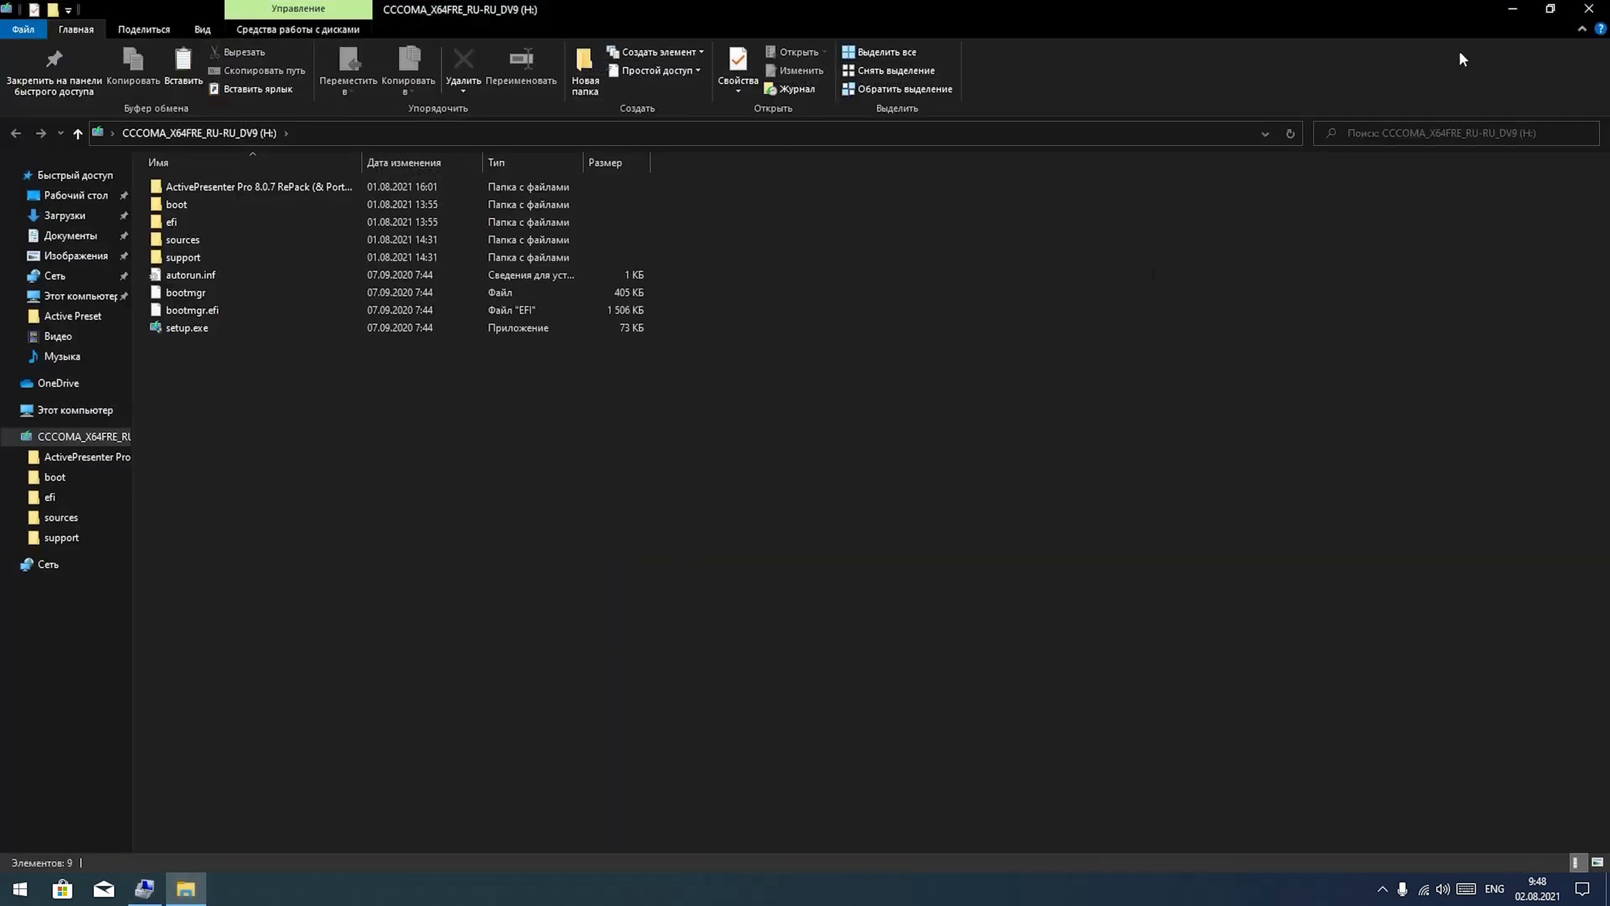
{"action": "left_click", "coordinate": [1588, 9]}
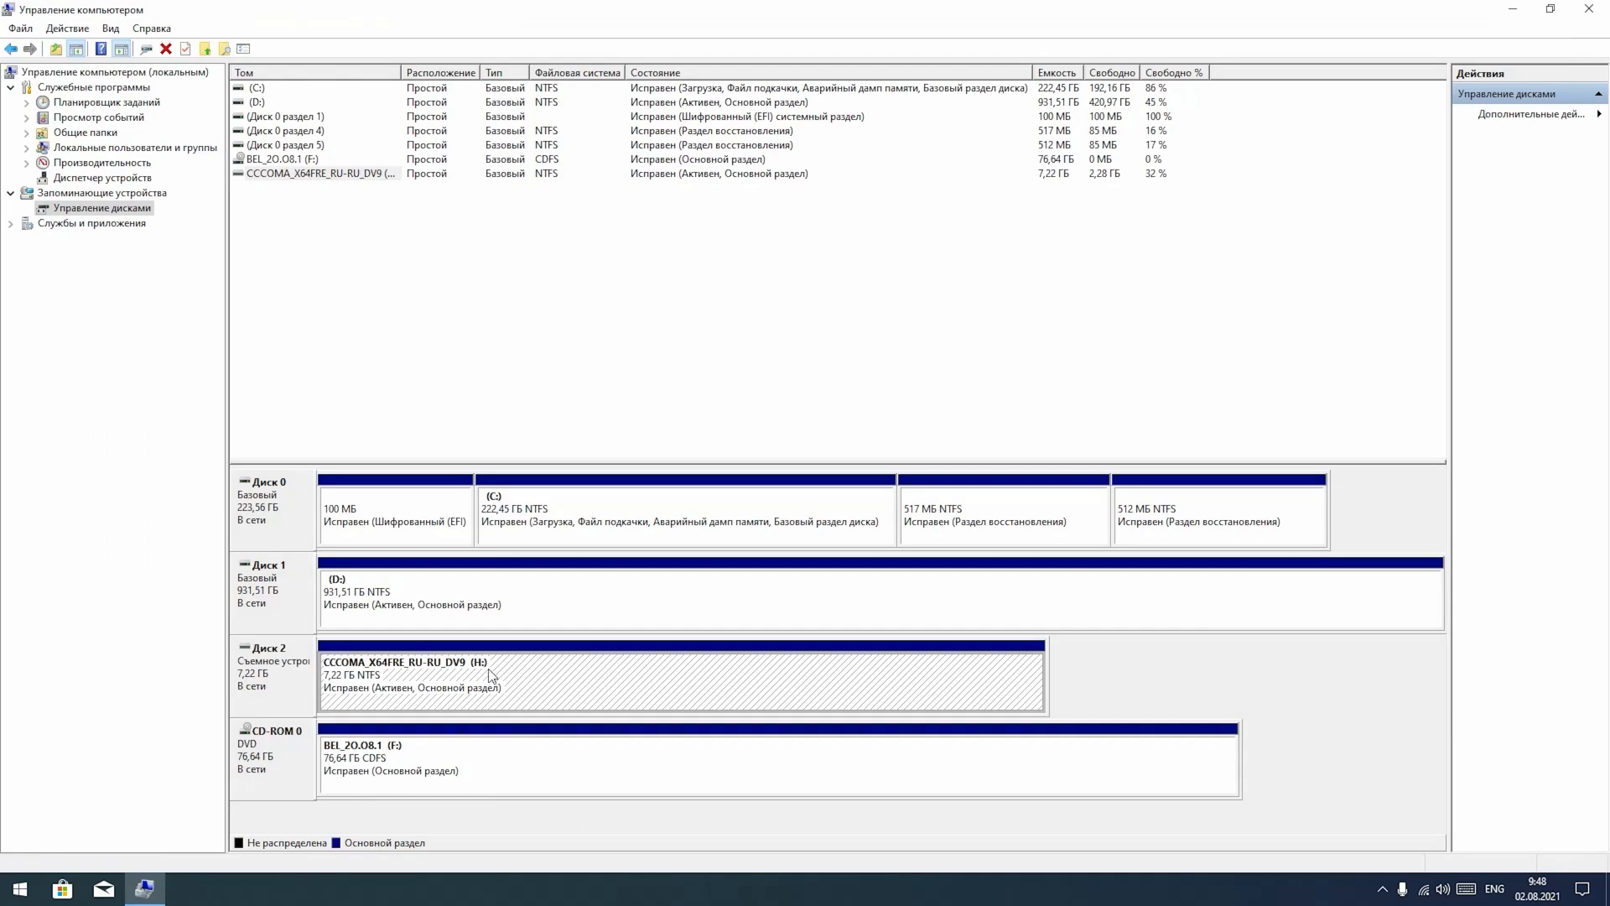
- Check the (H:) drive in "Этот компьютер" and browse its files from "Управление дисками"
{"action": "key", "text": "super+e"}
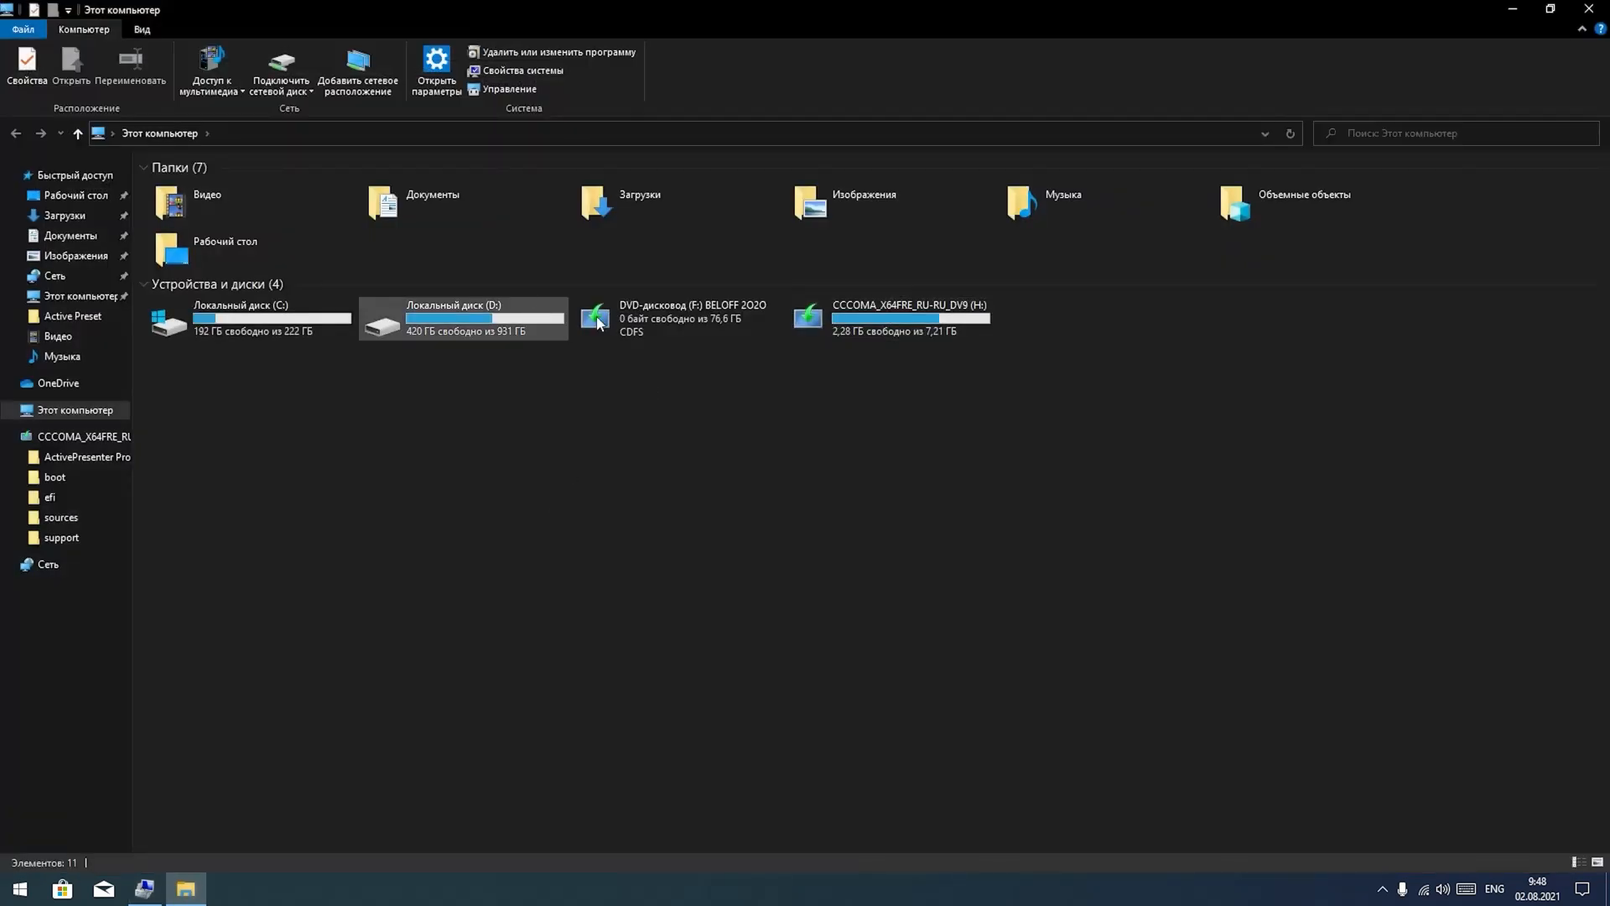
{"action": "left_click", "coordinate": [980, 312]}
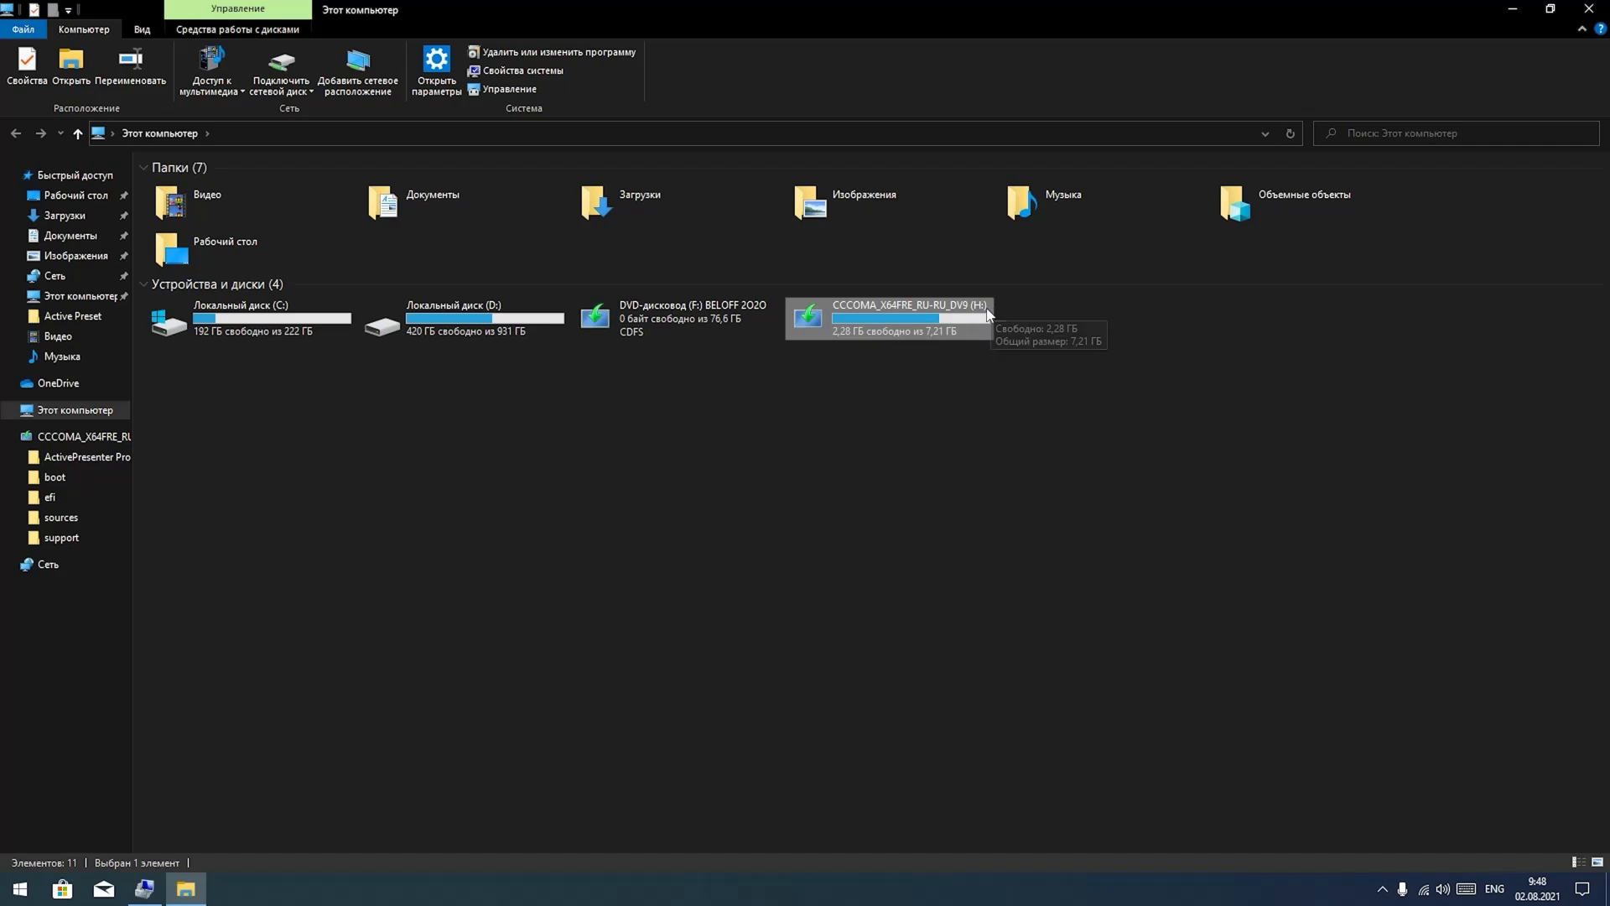
{"action": "left_click", "coordinate": [1065, 305]}
{"action": "left_click", "coordinate": [1588, 9]}
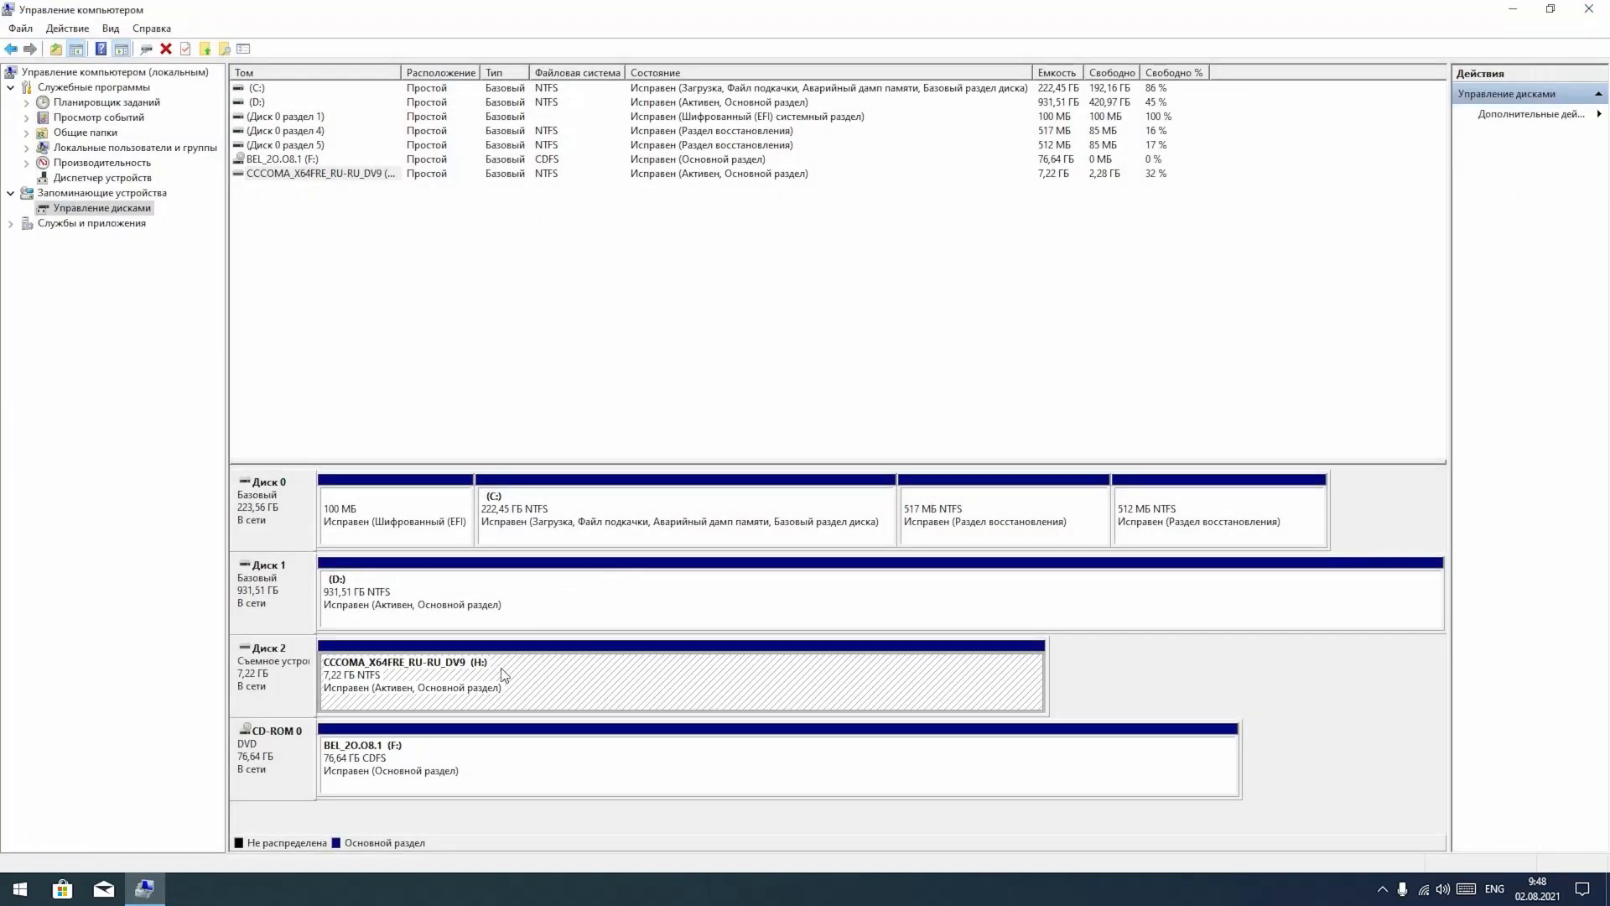
{"action": "right_click", "coordinate": [505, 668]}
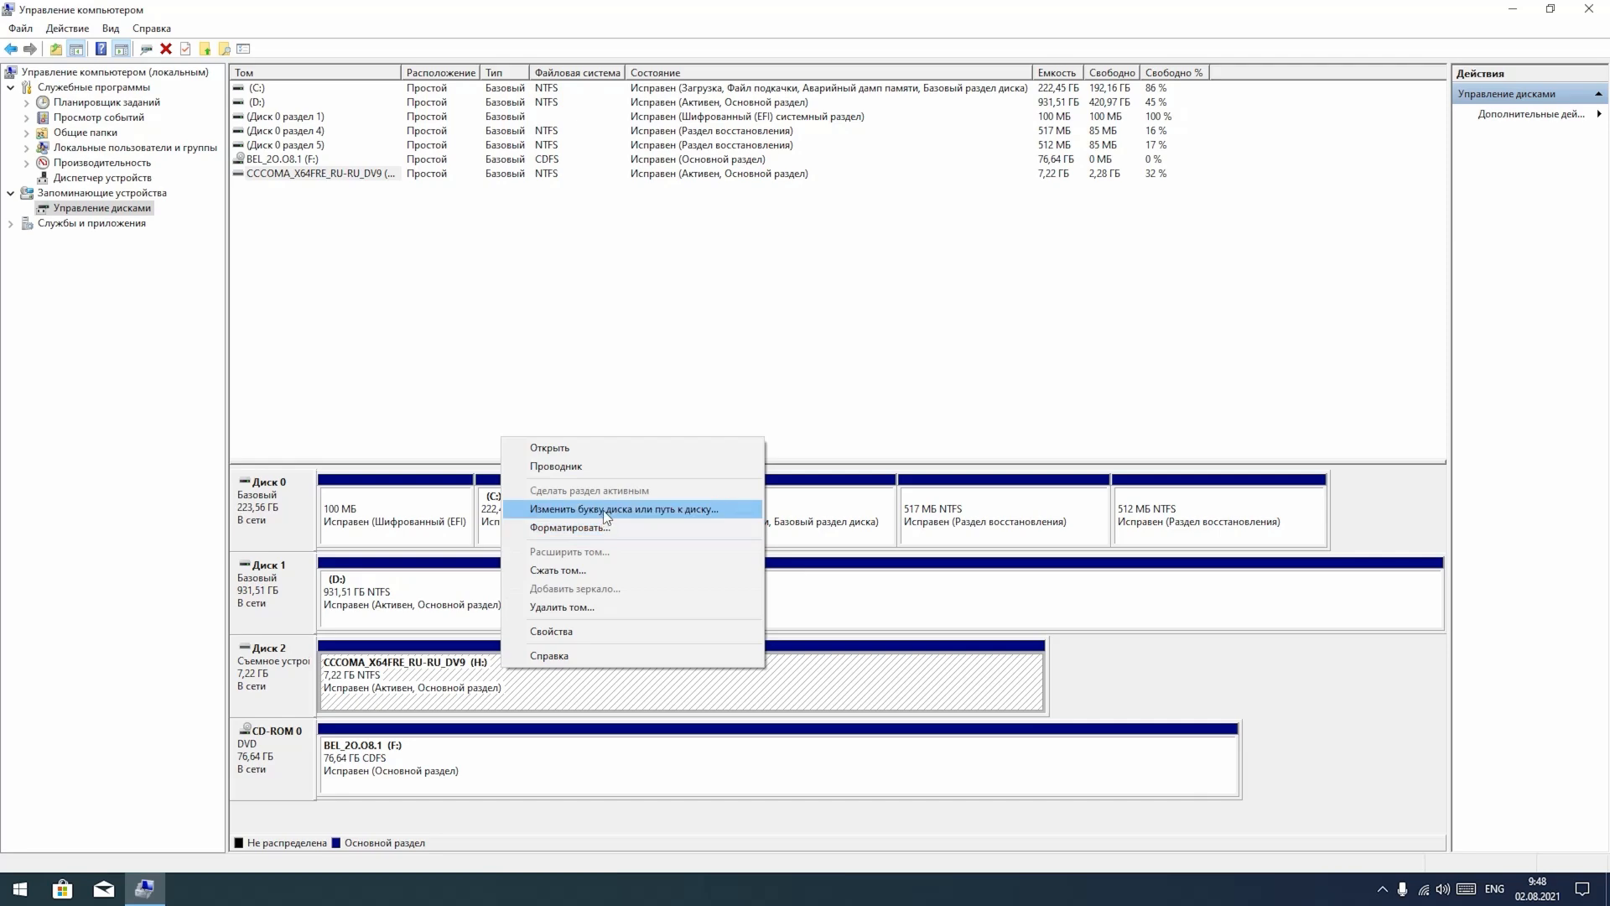
{"action": "left_click", "coordinate": [582, 466]}
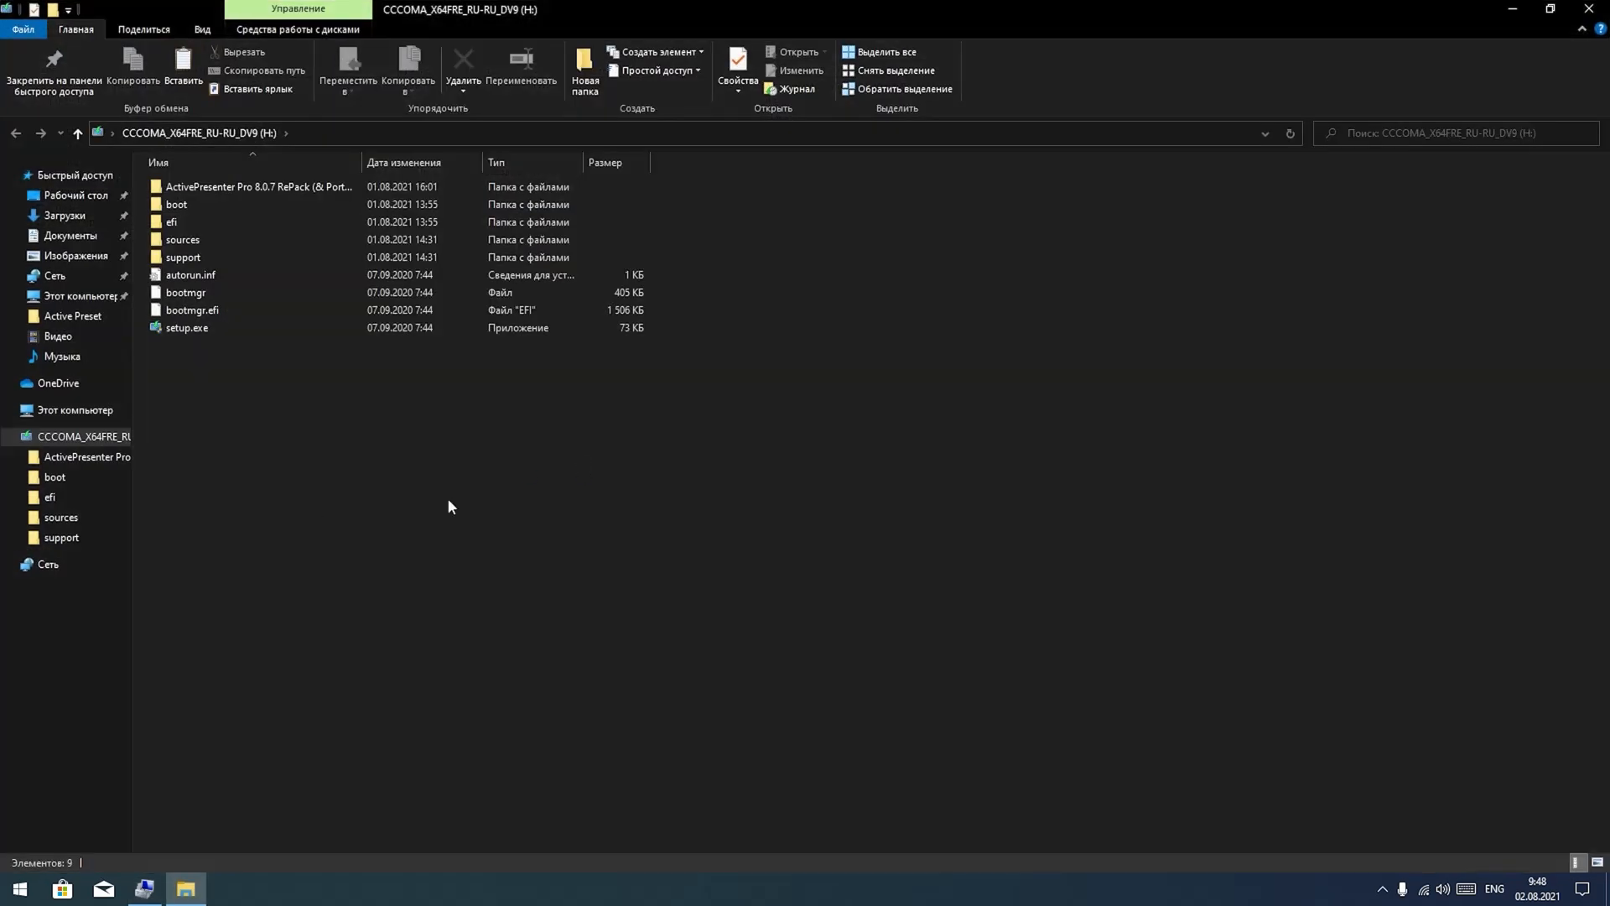
{"action": "left_click", "coordinate": [1589, 8]}
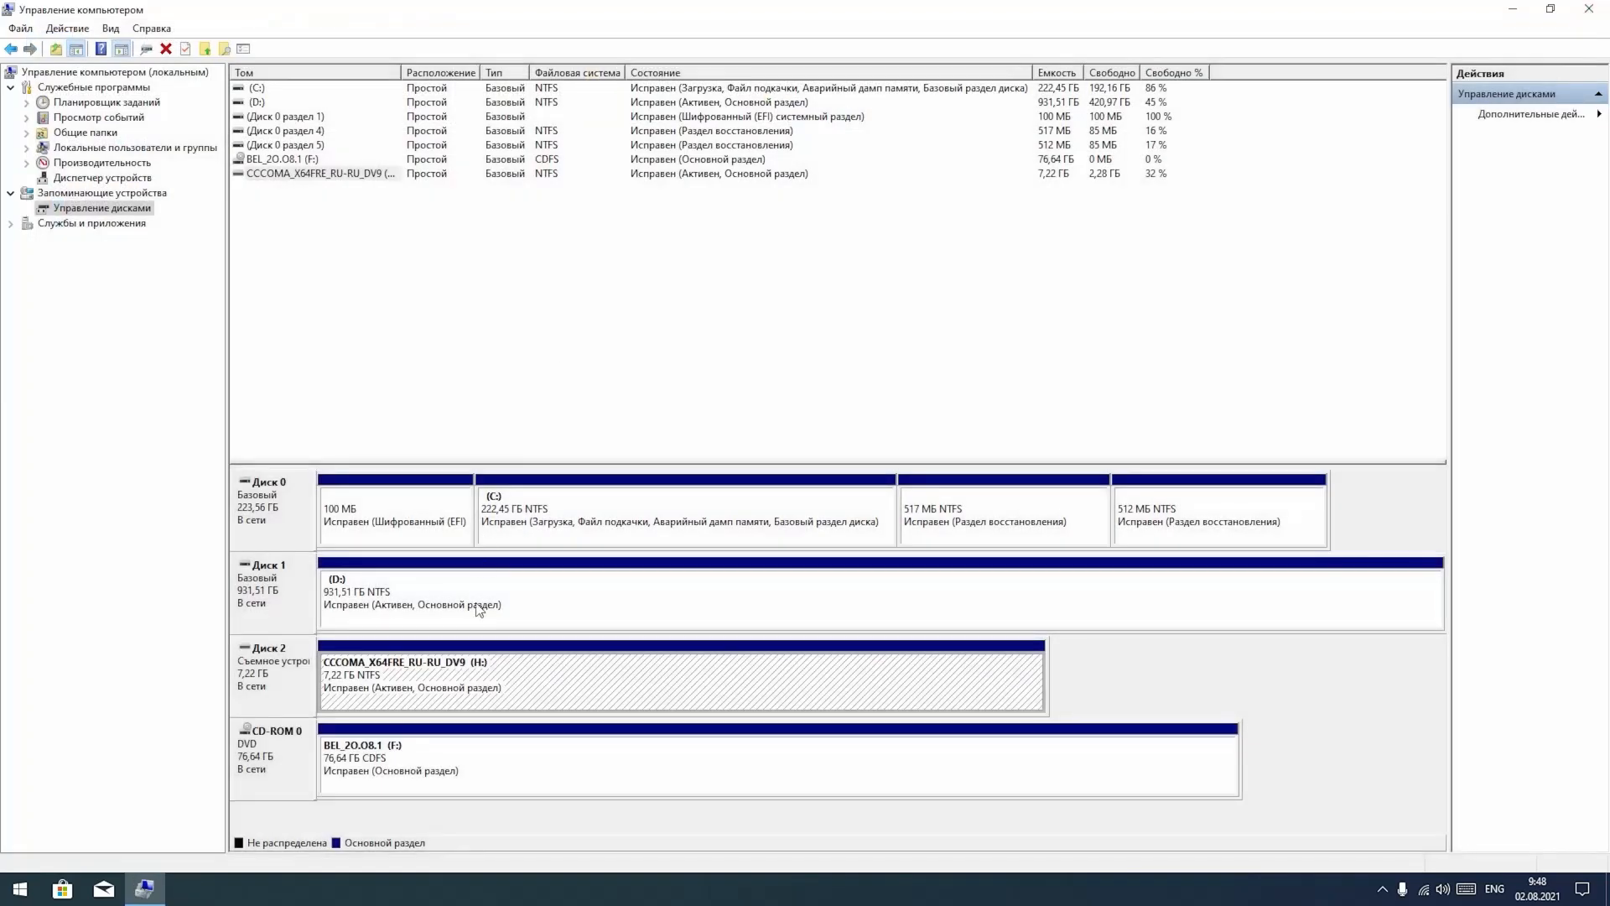
- Open the formatting settings for (H:), accepting the active-partition warning, and review the file systems on offer
{"action": "right_click", "coordinate": [474, 661]}
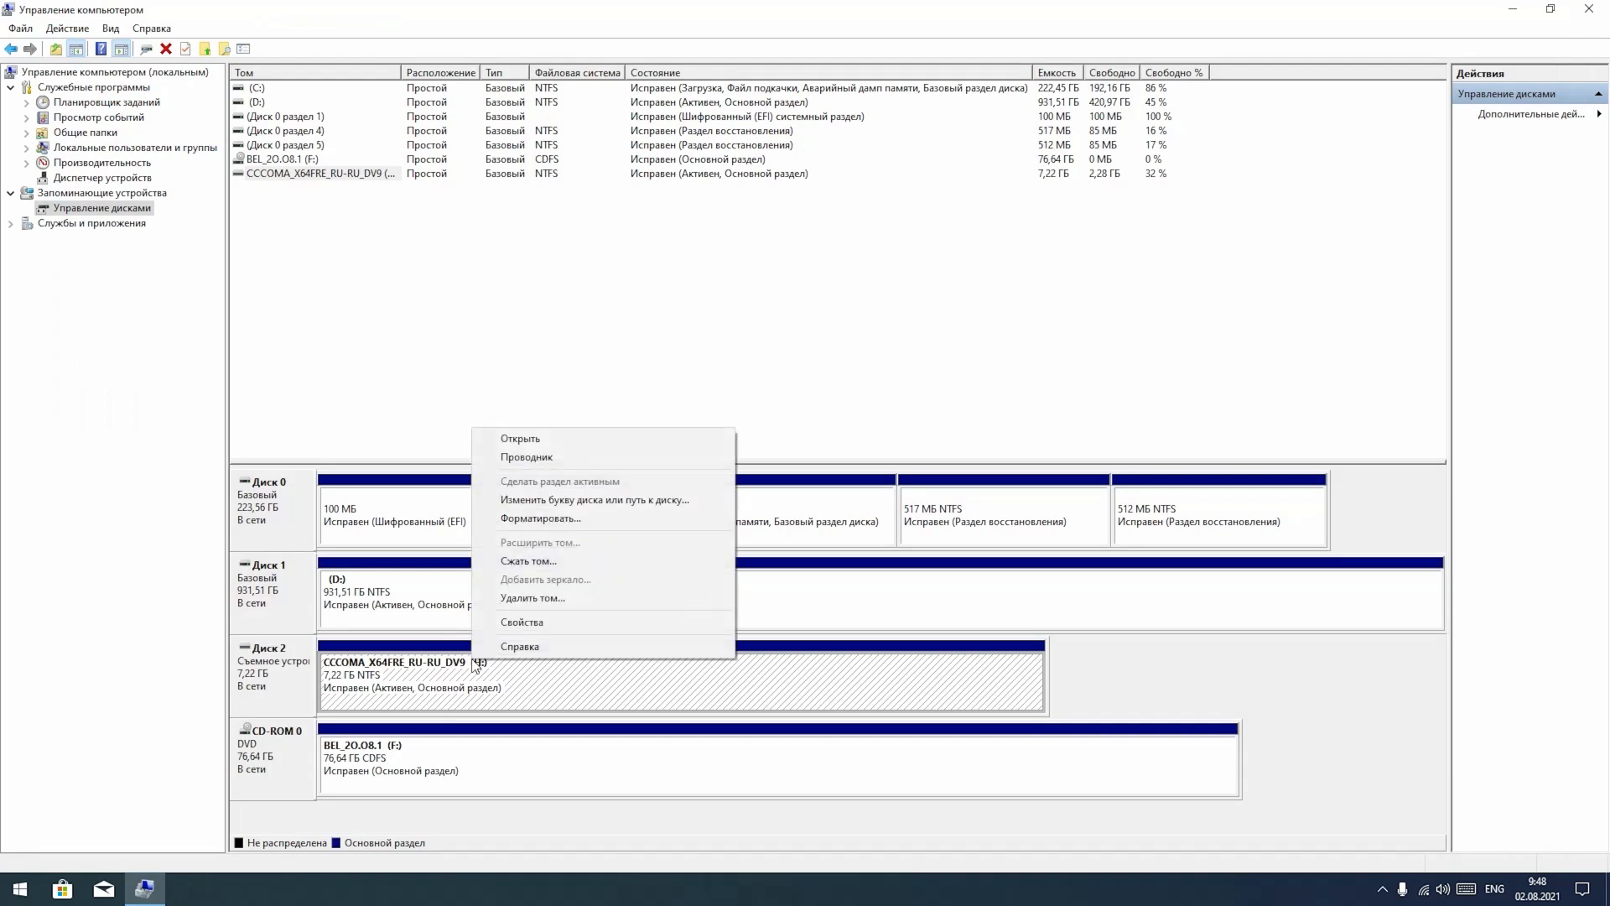
{"action": "left_click", "coordinate": [559, 520]}
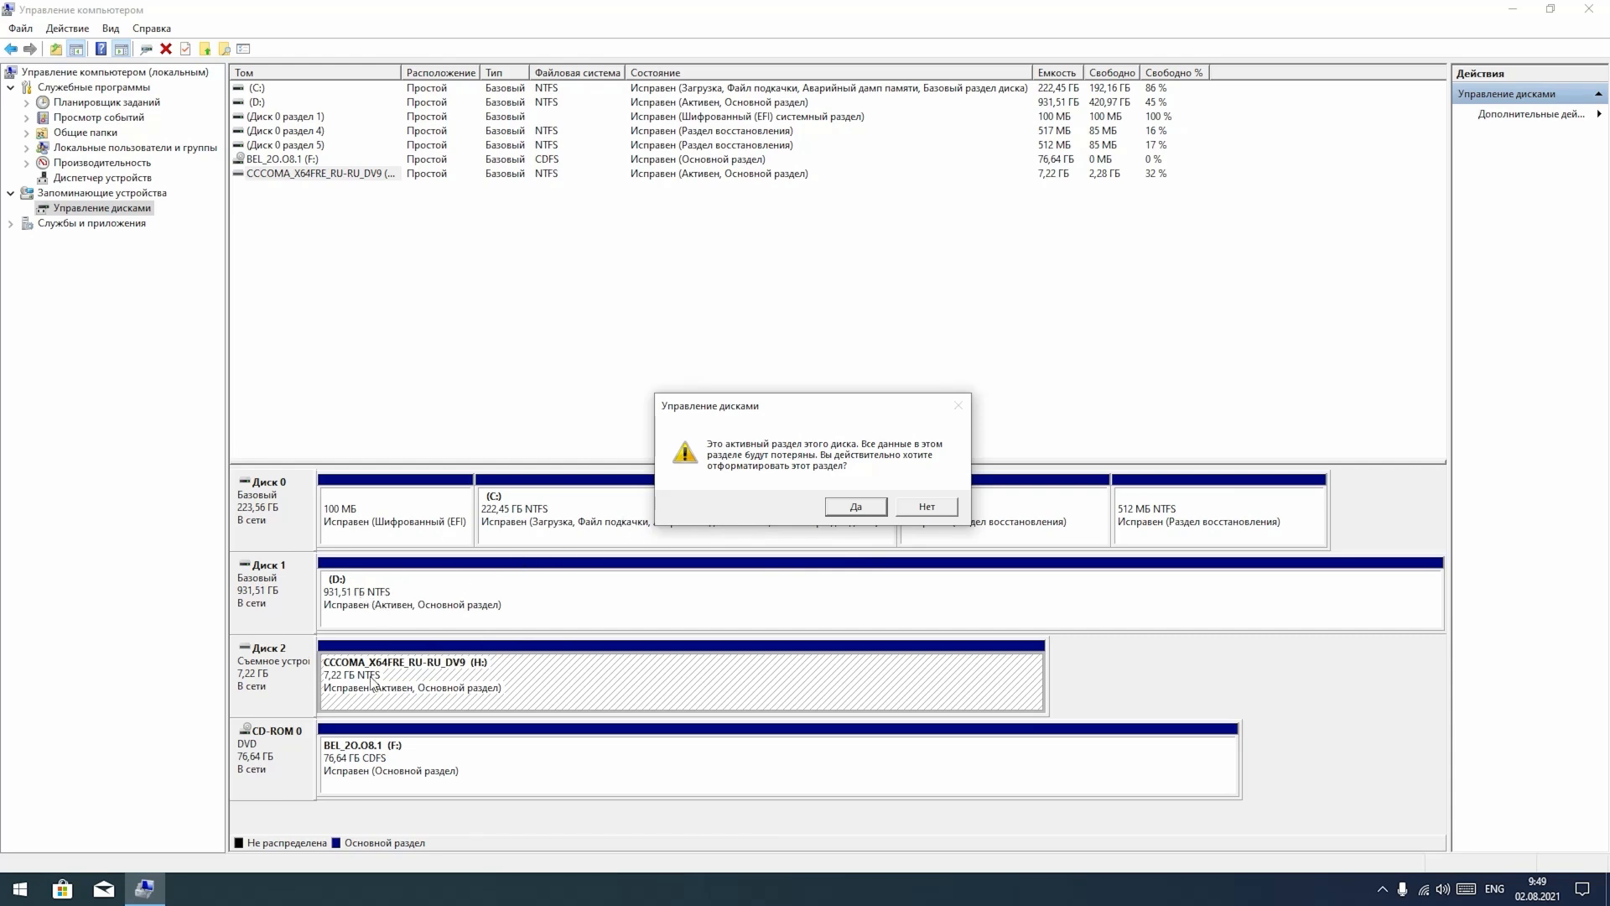
{"action": "left_click", "coordinate": [853, 506]}
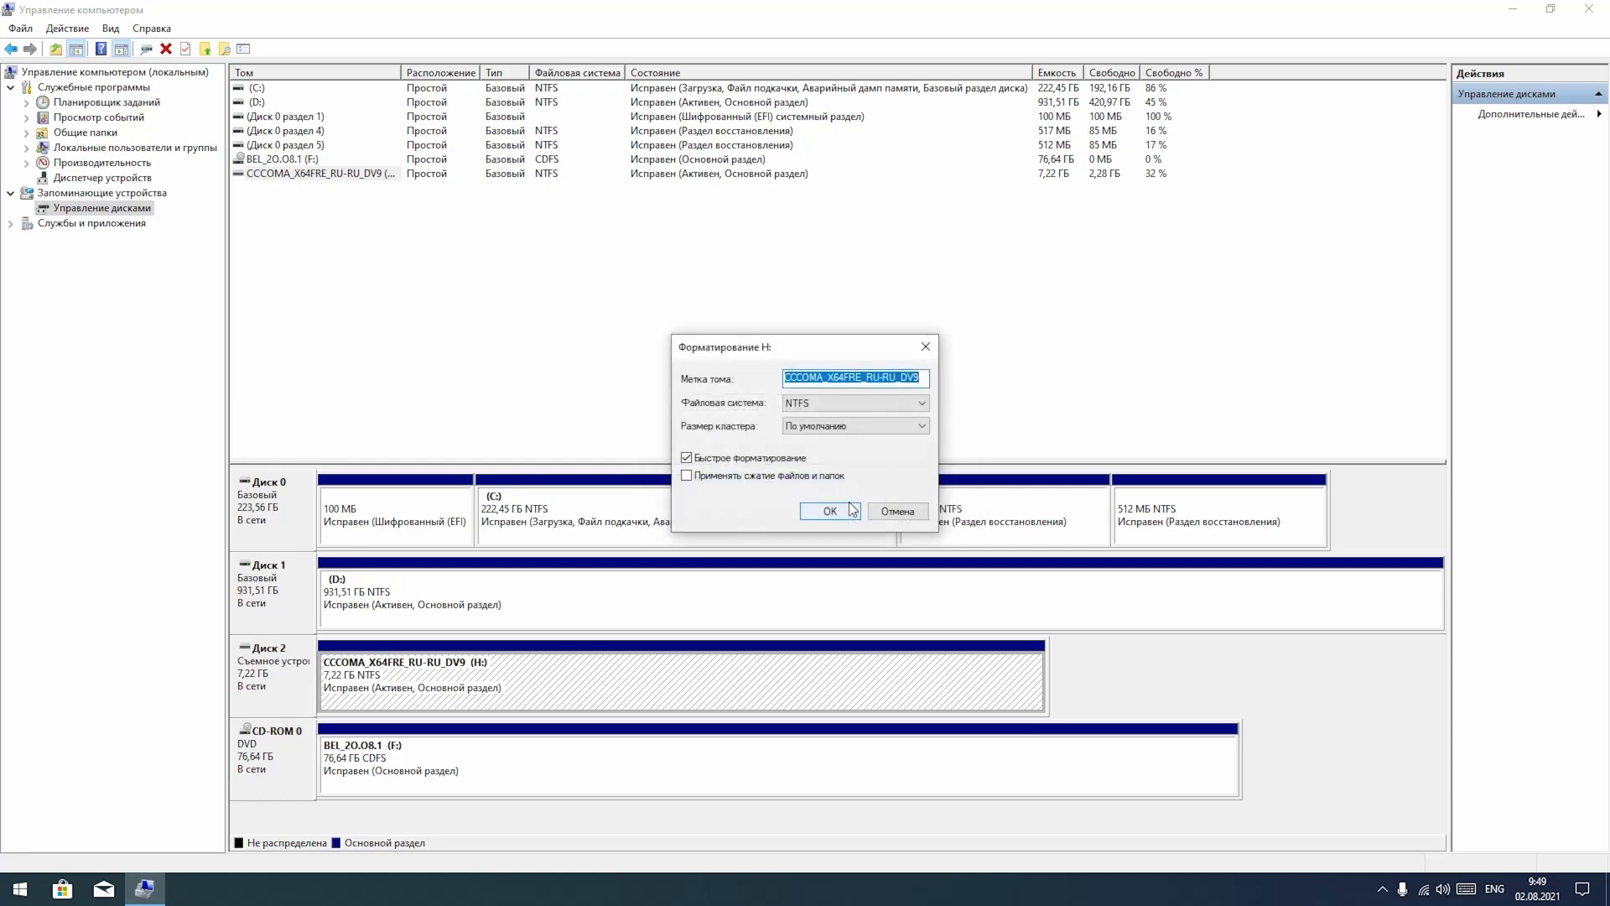
{"action": "left_click_drag", "start_coordinate": [749, 354], "coordinate": [454, 363]}
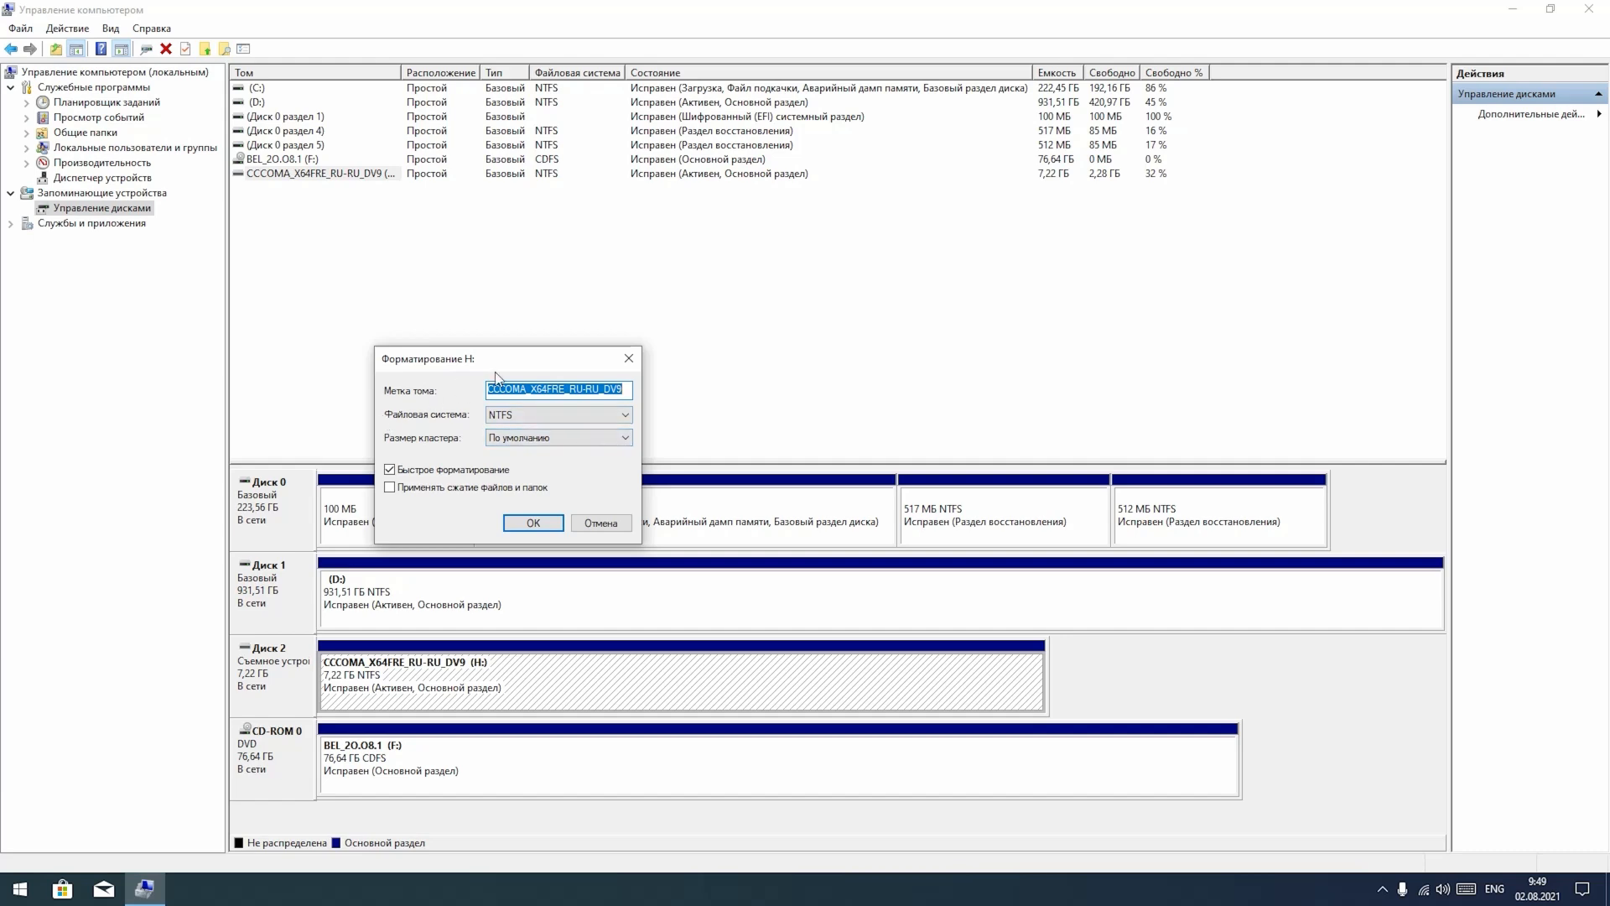
{"action": "left_click_drag", "start_coordinate": [529, 361], "coordinate": [569, 344]}
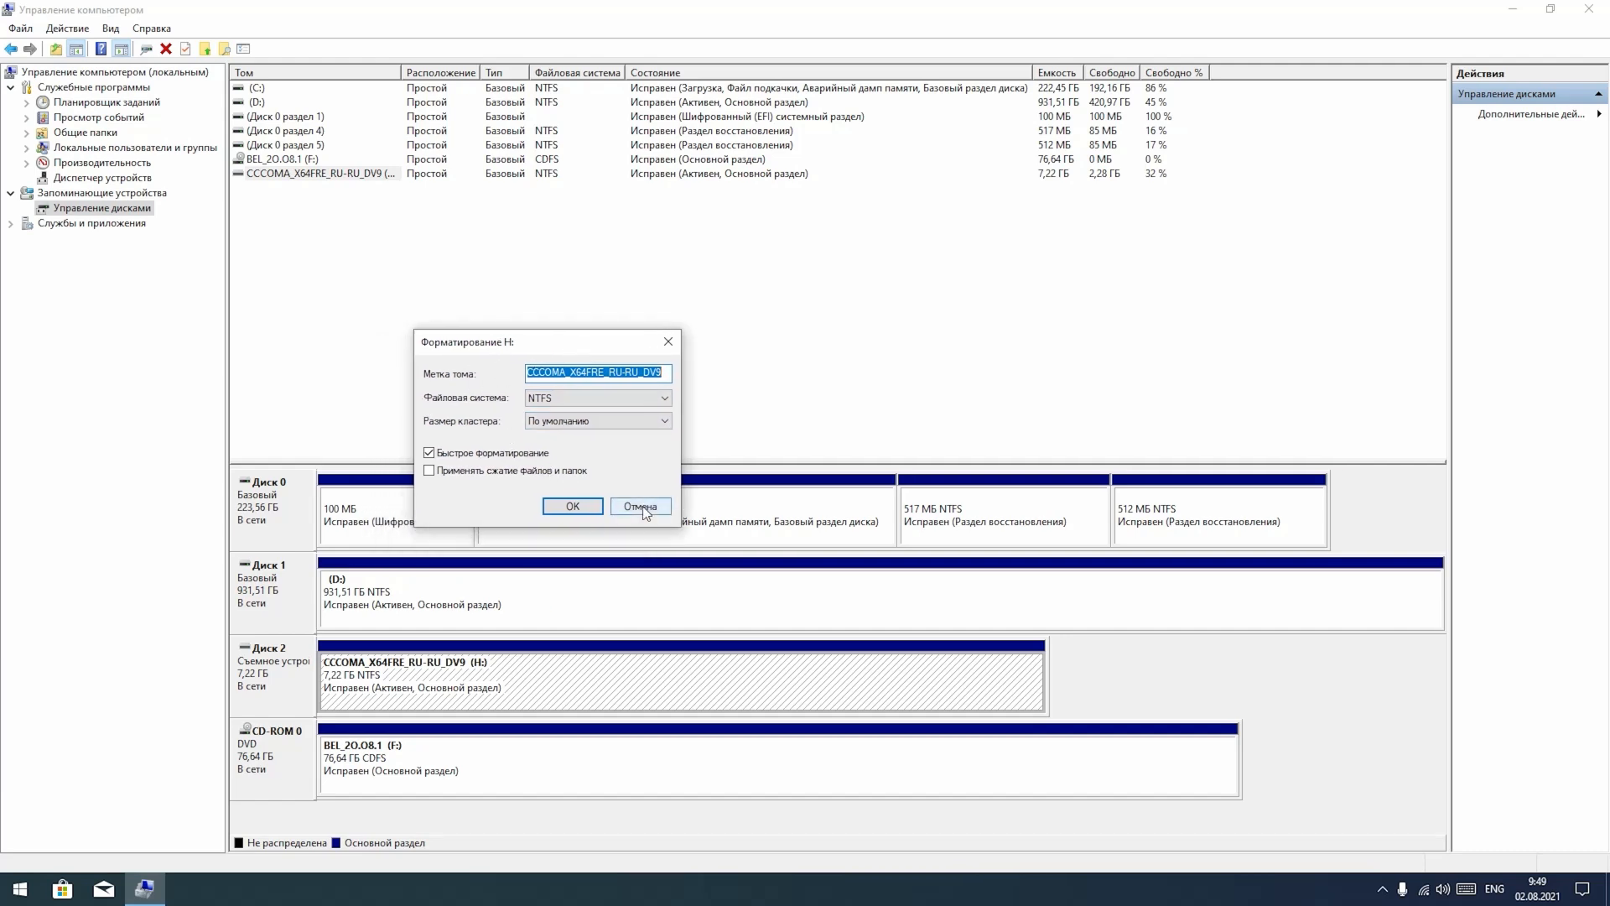
{"action": "left_click", "coordinate": [579, 399]}
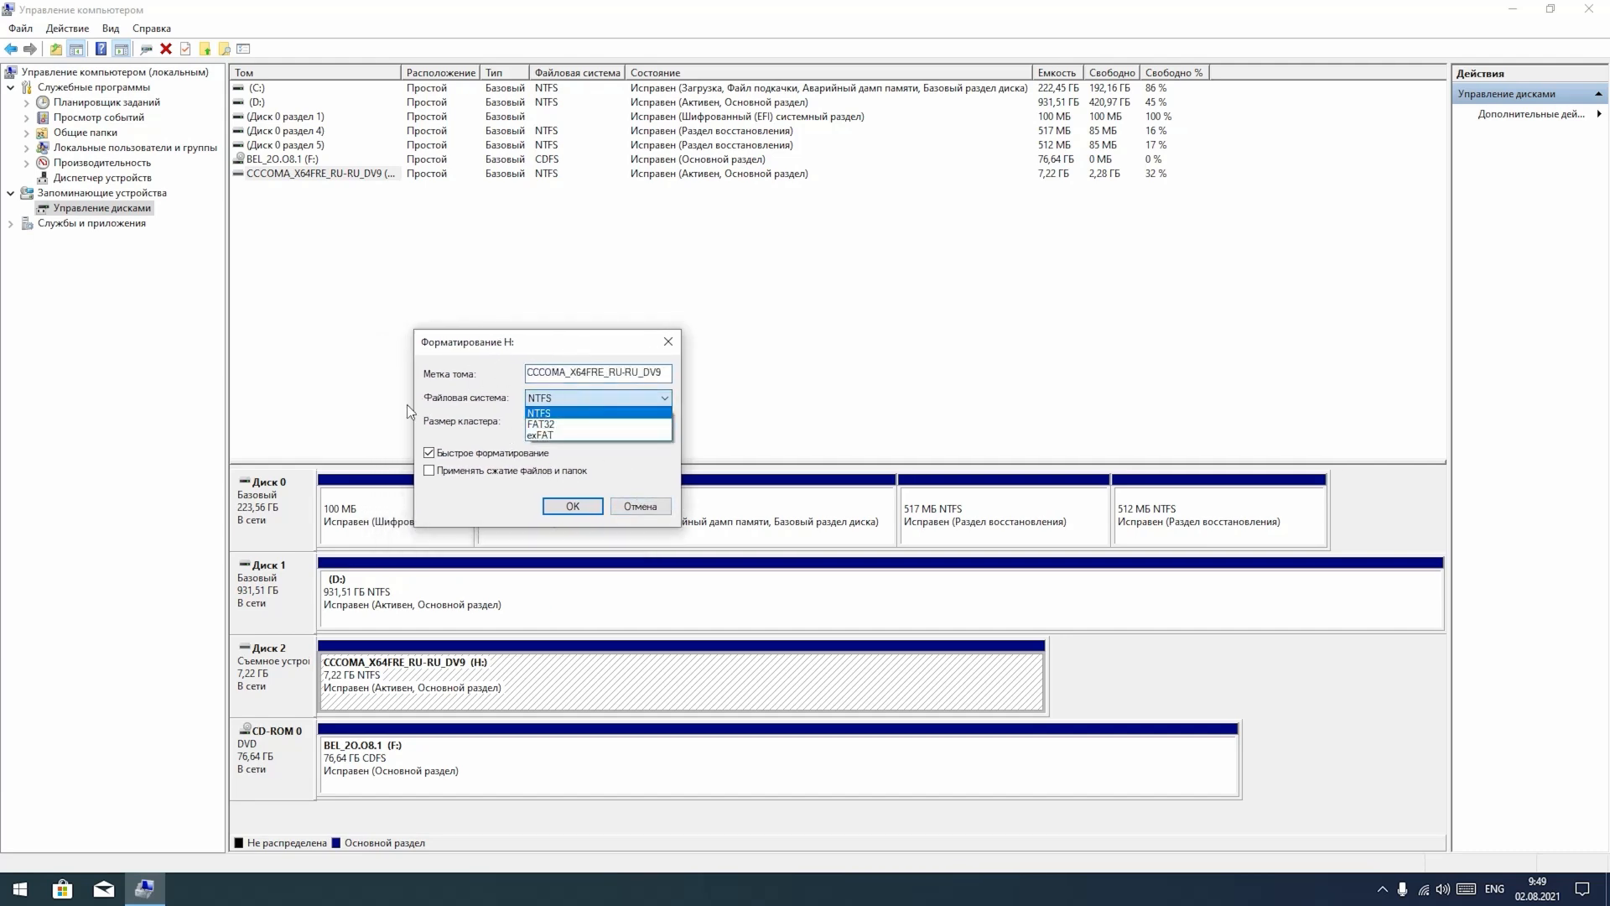
{"action": "left_click", "coordinate": [497, 416]}
{"action": "left_click", "coordinate": [546, 394]}
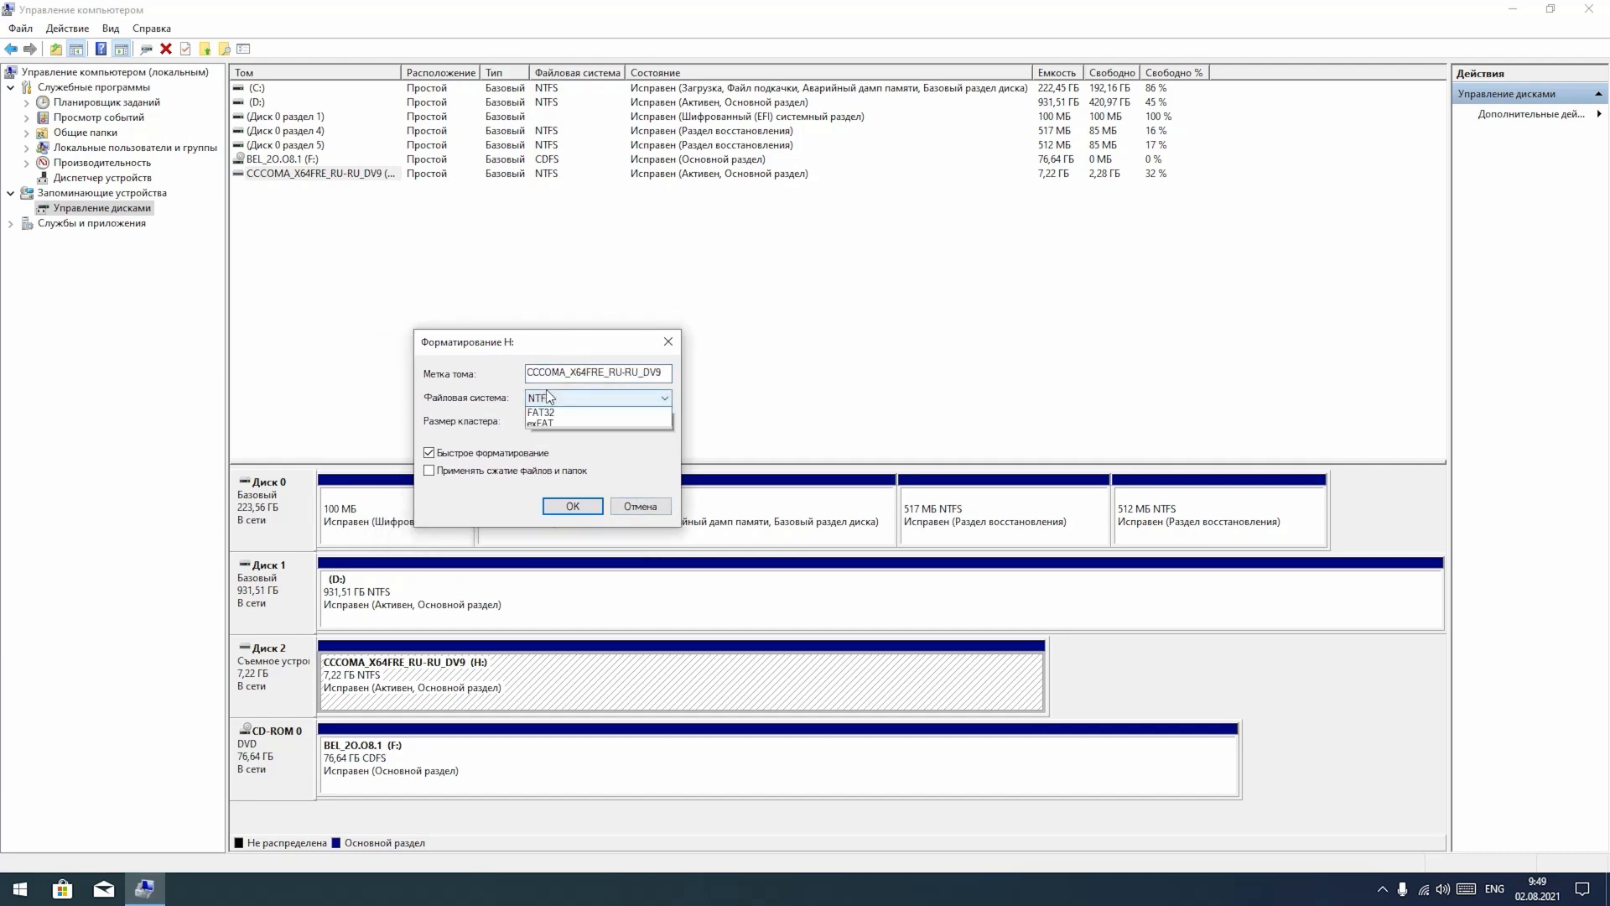
{"action": "left_click", "coordinate": [449, 401]}
- Replace the volume label in the formatting settings of (H:) with the owner's surname
{"action": "left_click_drag", "start_coordinate": [651, 374], "coordinate": [515, 392]}
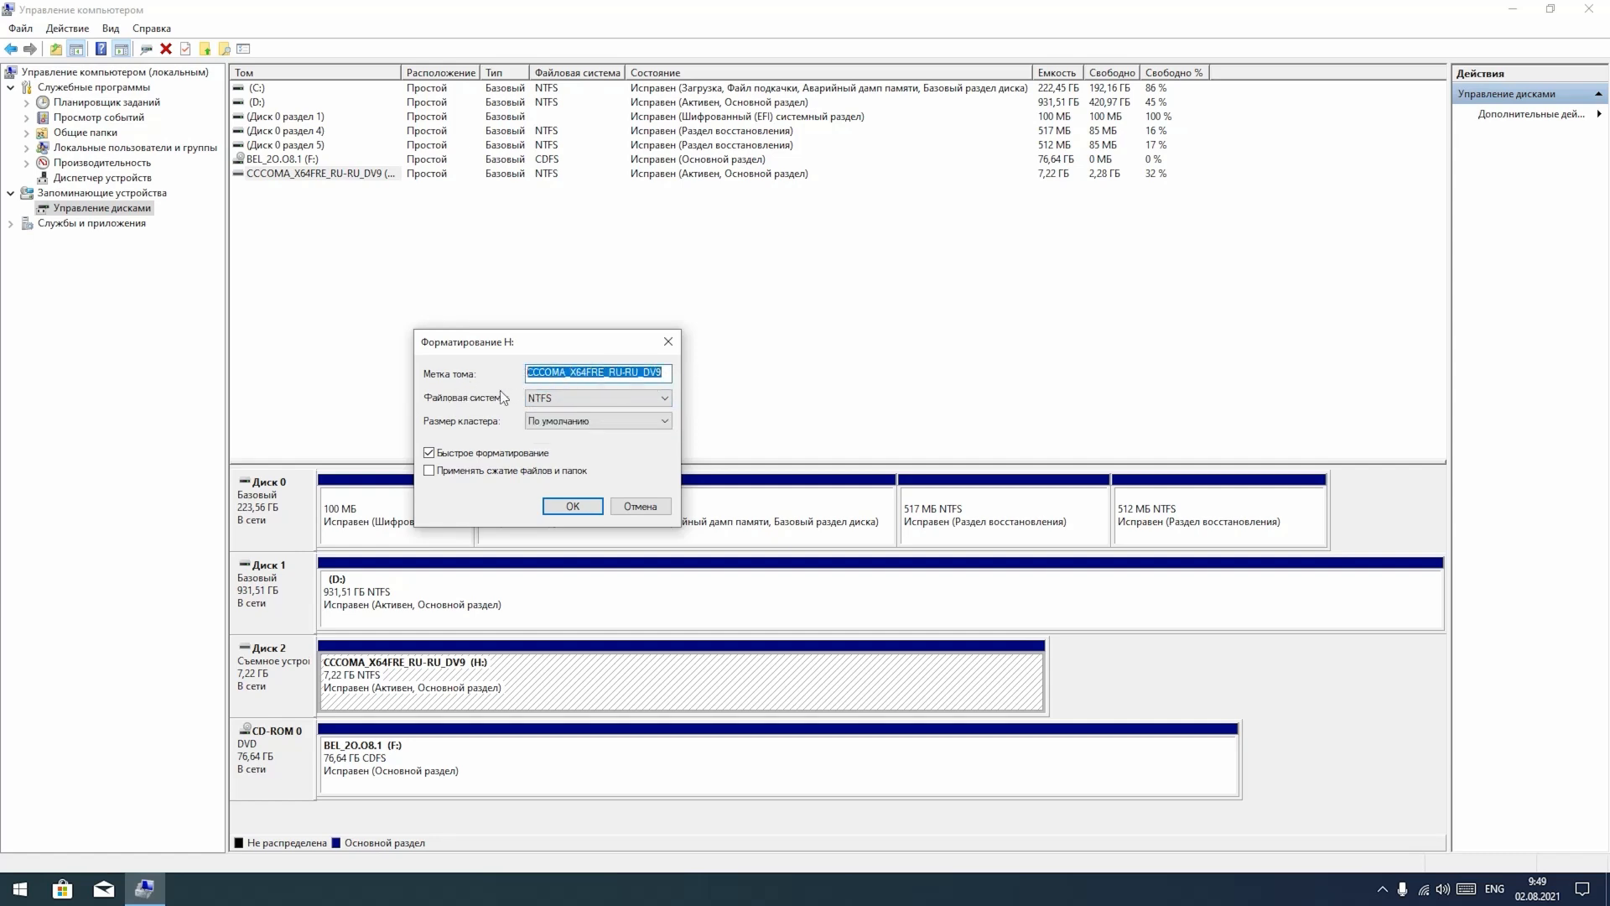
{"action": "type", "text": "M"}
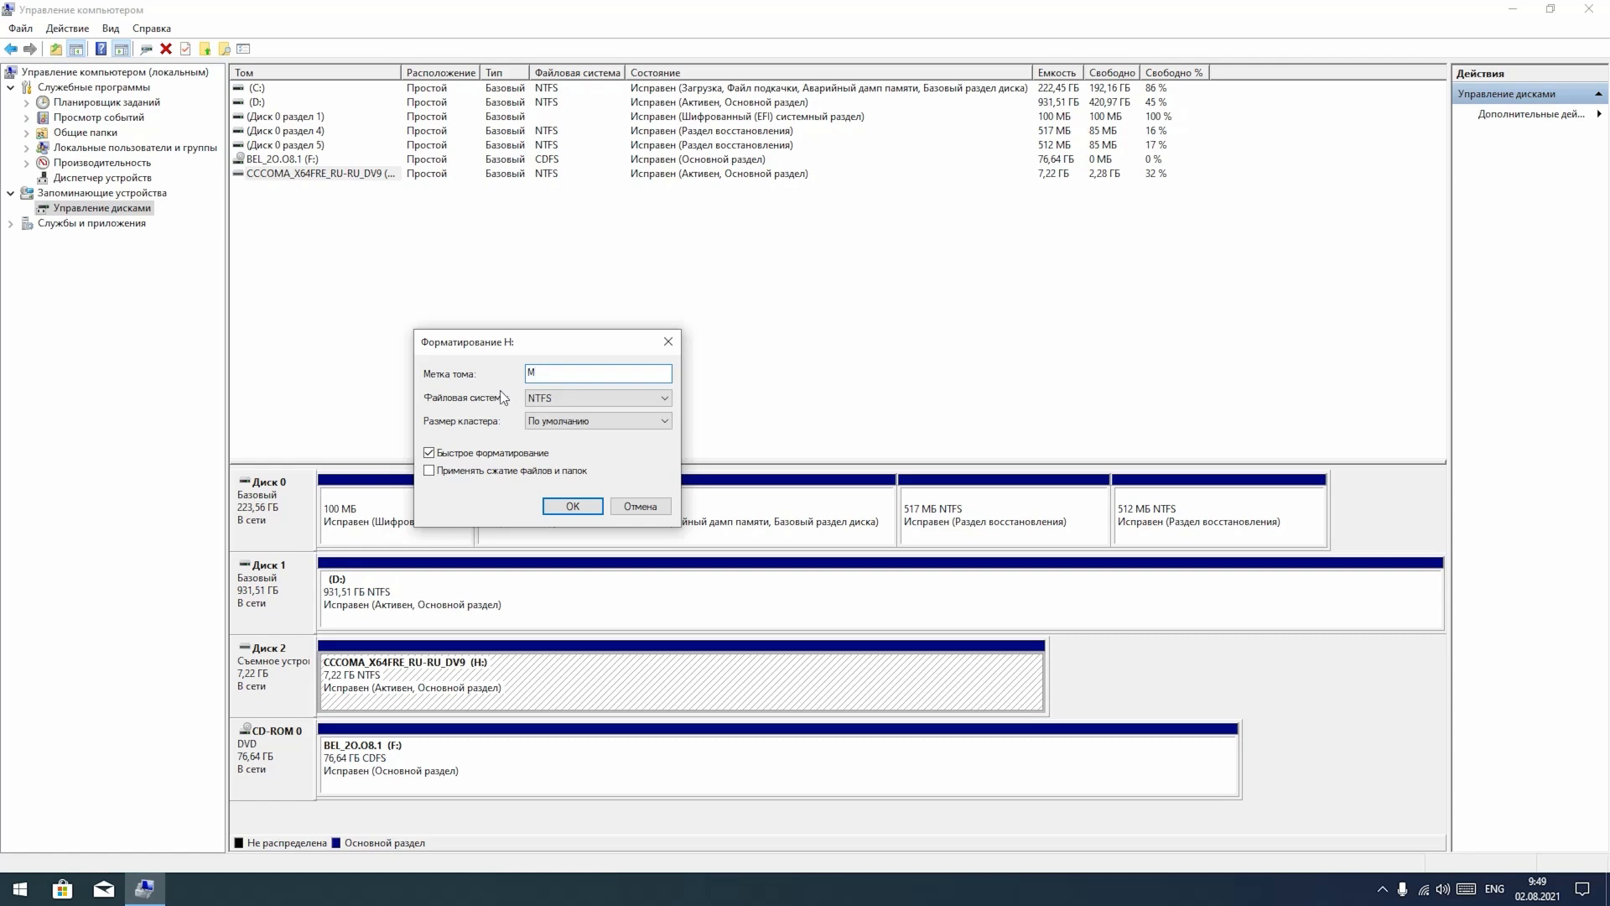
{"action": "type", "text": "ahmud"}
{"action": "type", "text": "oc"}
- Quick-format the (H:) volume as NTFS with the cluster size "По умолчанию", accepting the warning about losing all data
{"action": "left_click", "coordinate": [549, 400]}
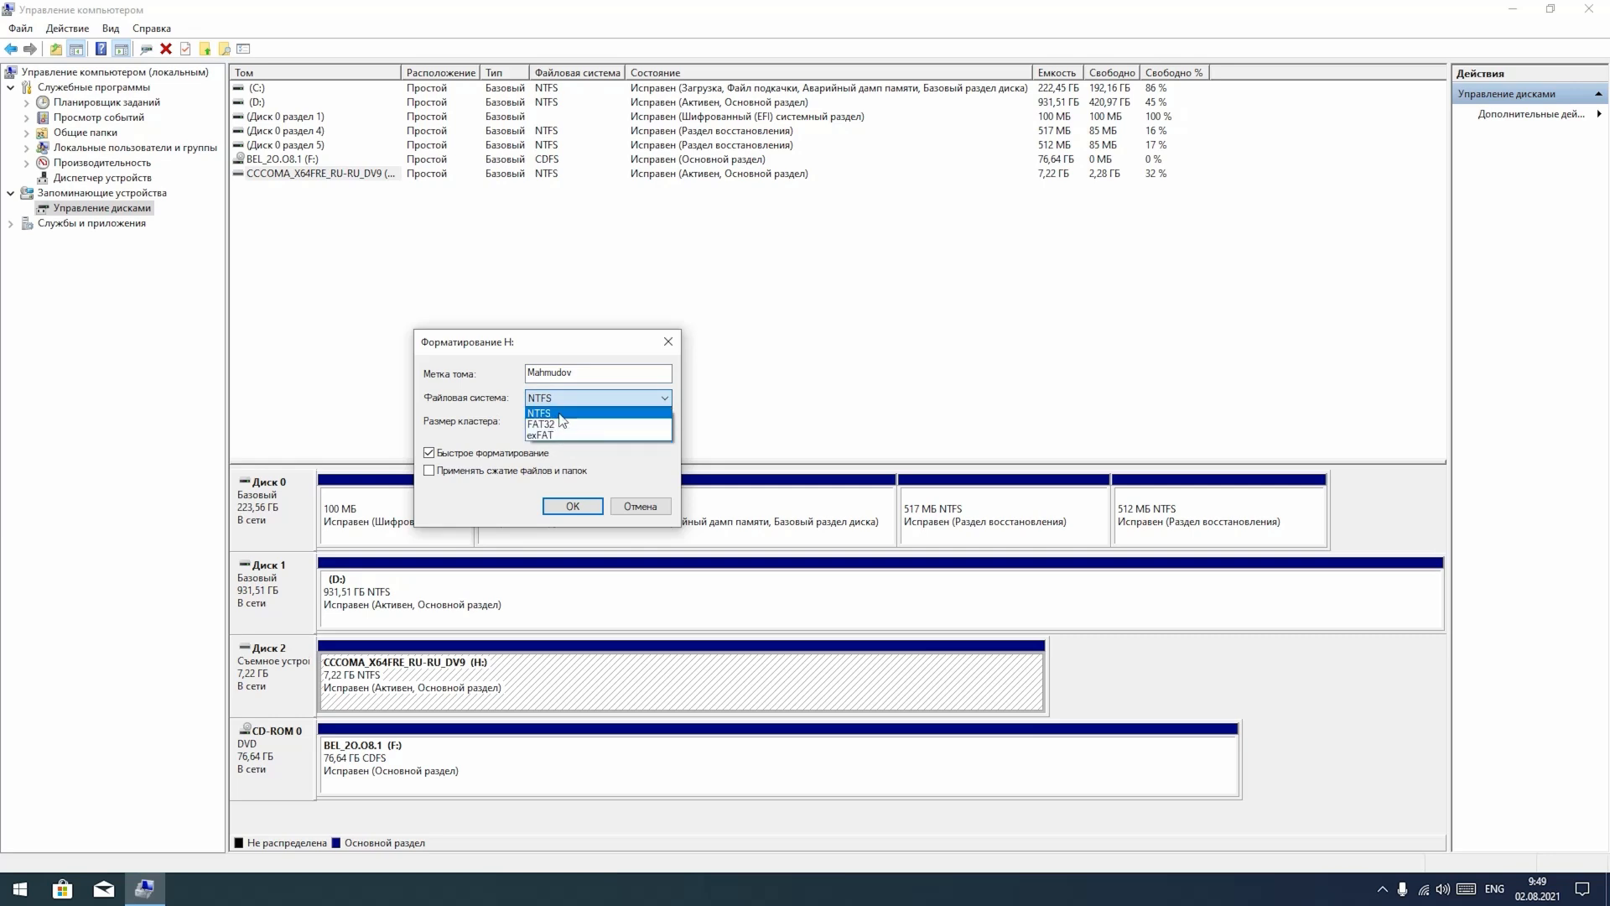
{"action": "left_click", "coordinate": [558, 413]}
{"action": "left_click", "coordinate": [550, 400]}
{"action": "left_click", "coordinate": [550, 414]}
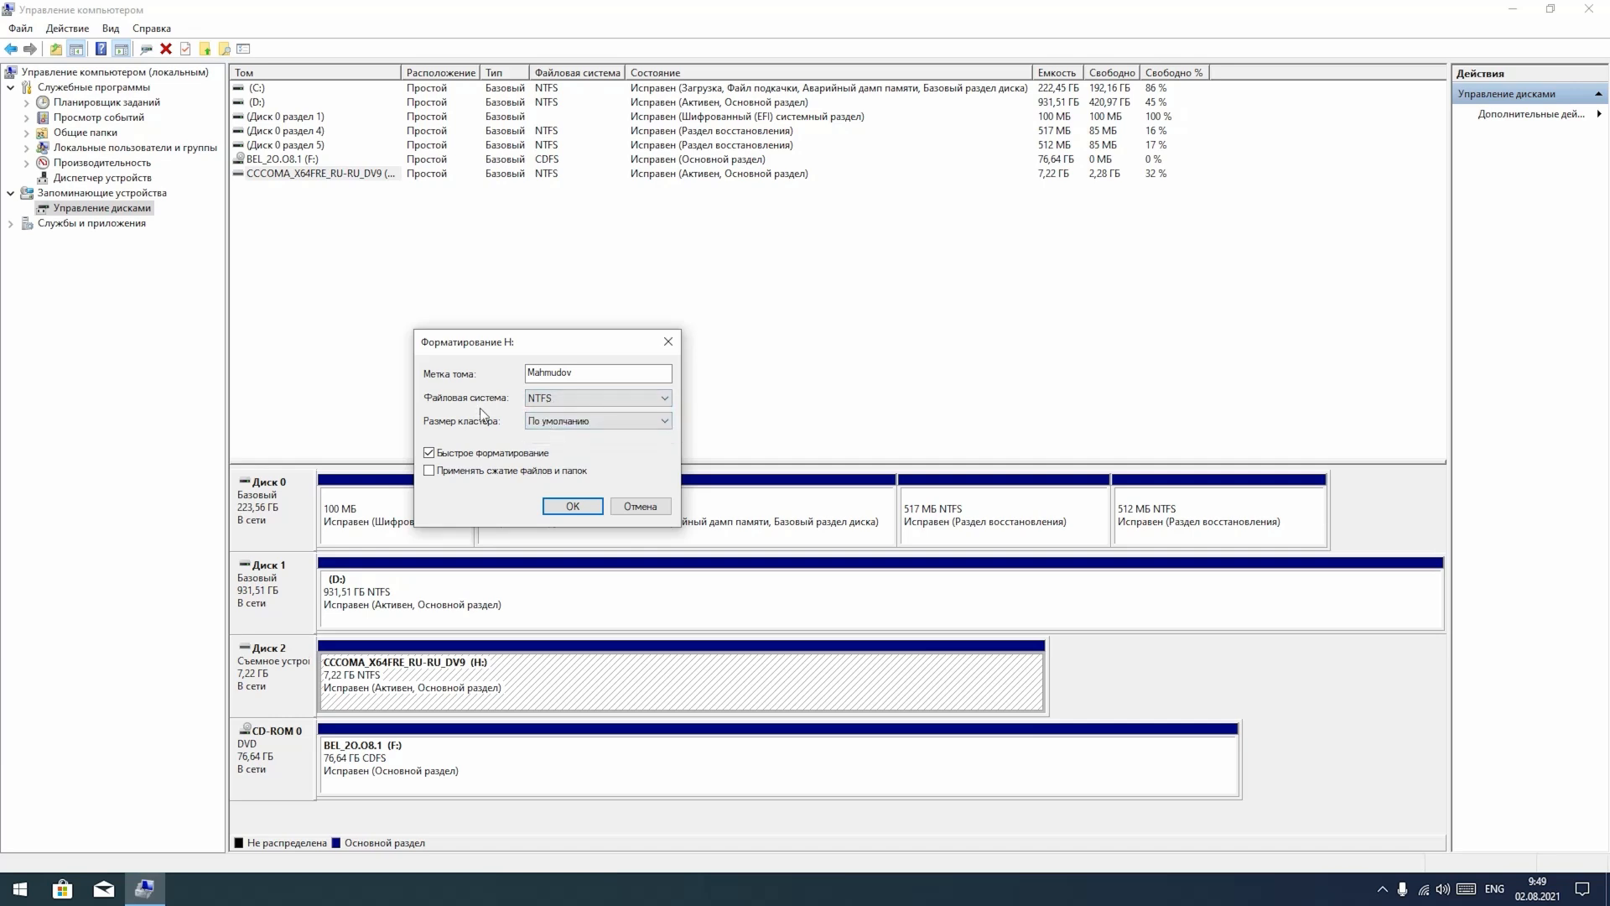
{"action": "left_click", "coordinate": [561, 422]}
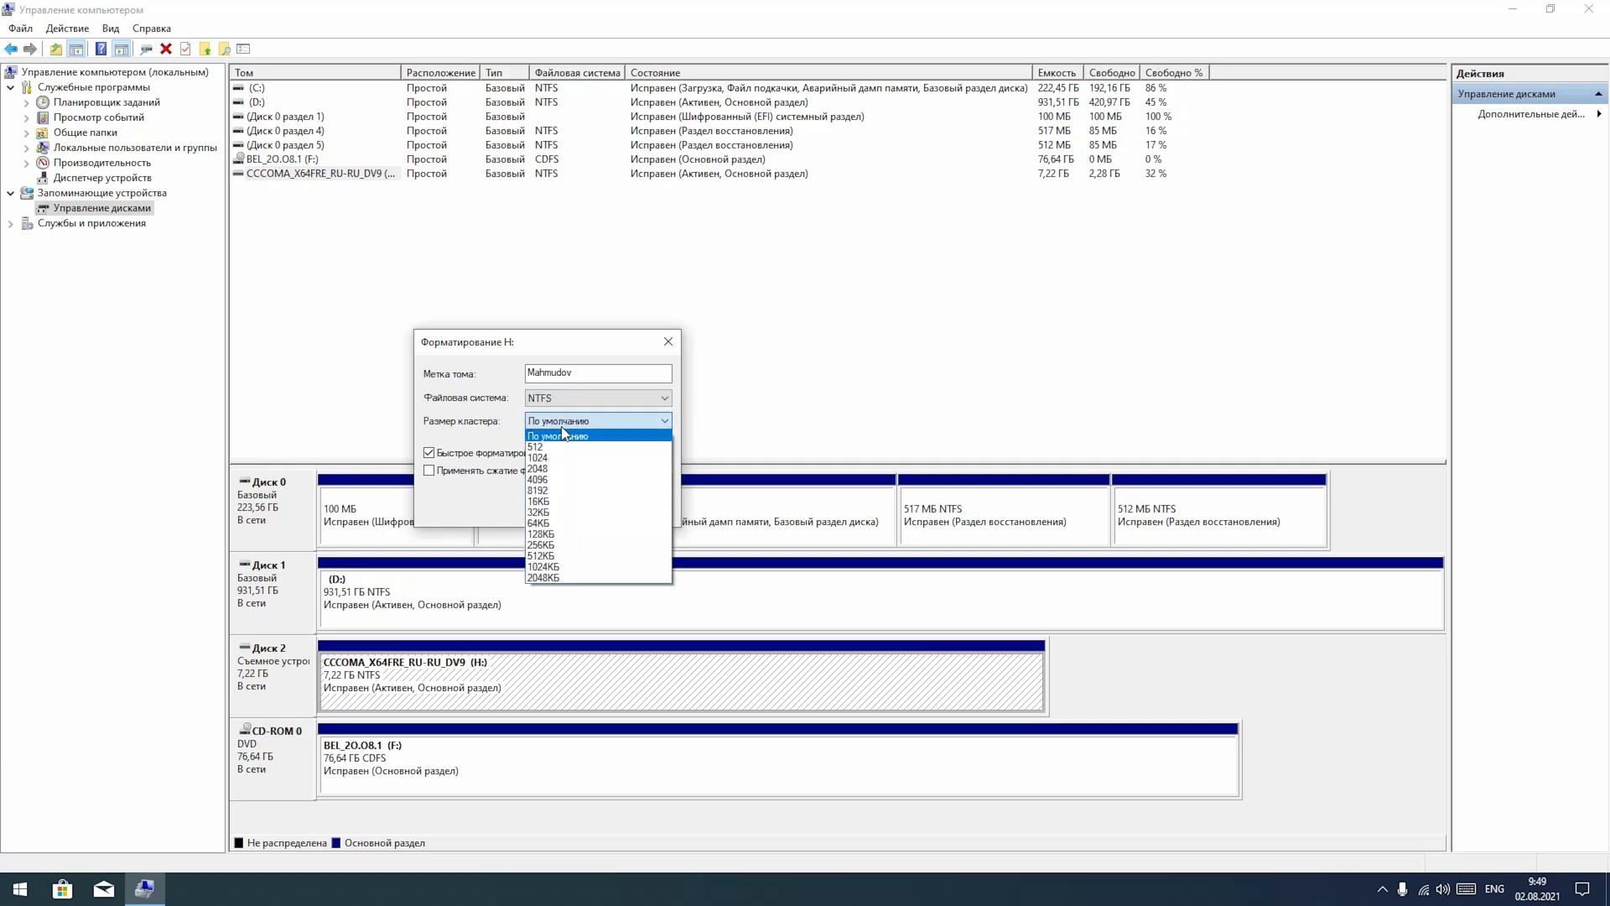
{"action": "left_click", "coordinate": [563, 435]}
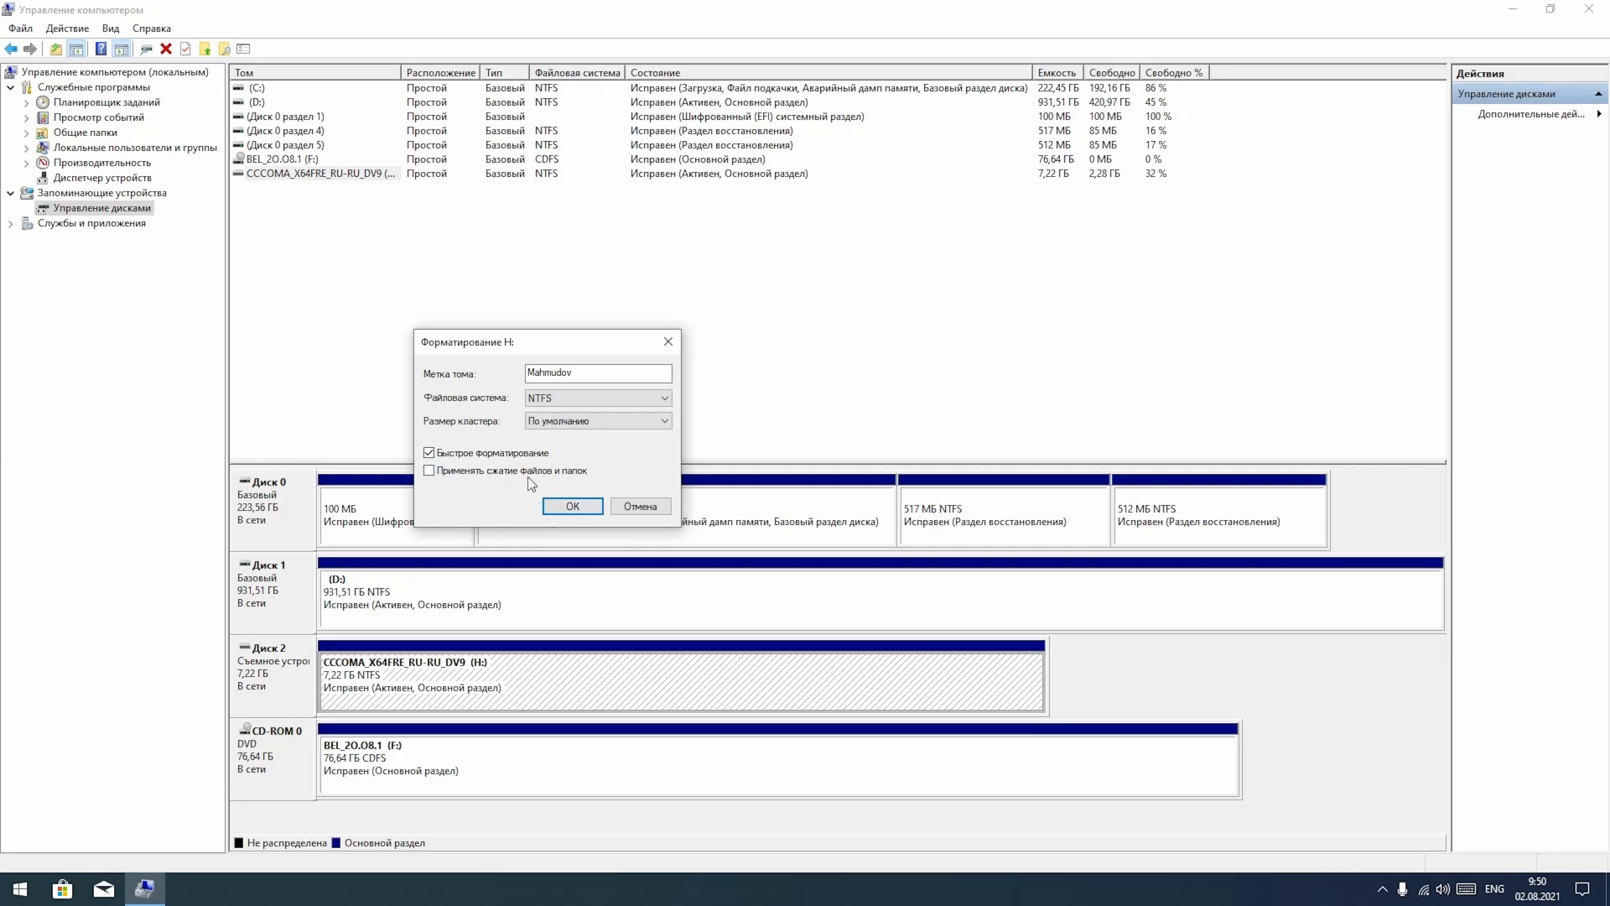
{"action": "left_click_drag", "start_coordinate": [466, 345], "coordinate": [532, 342]}
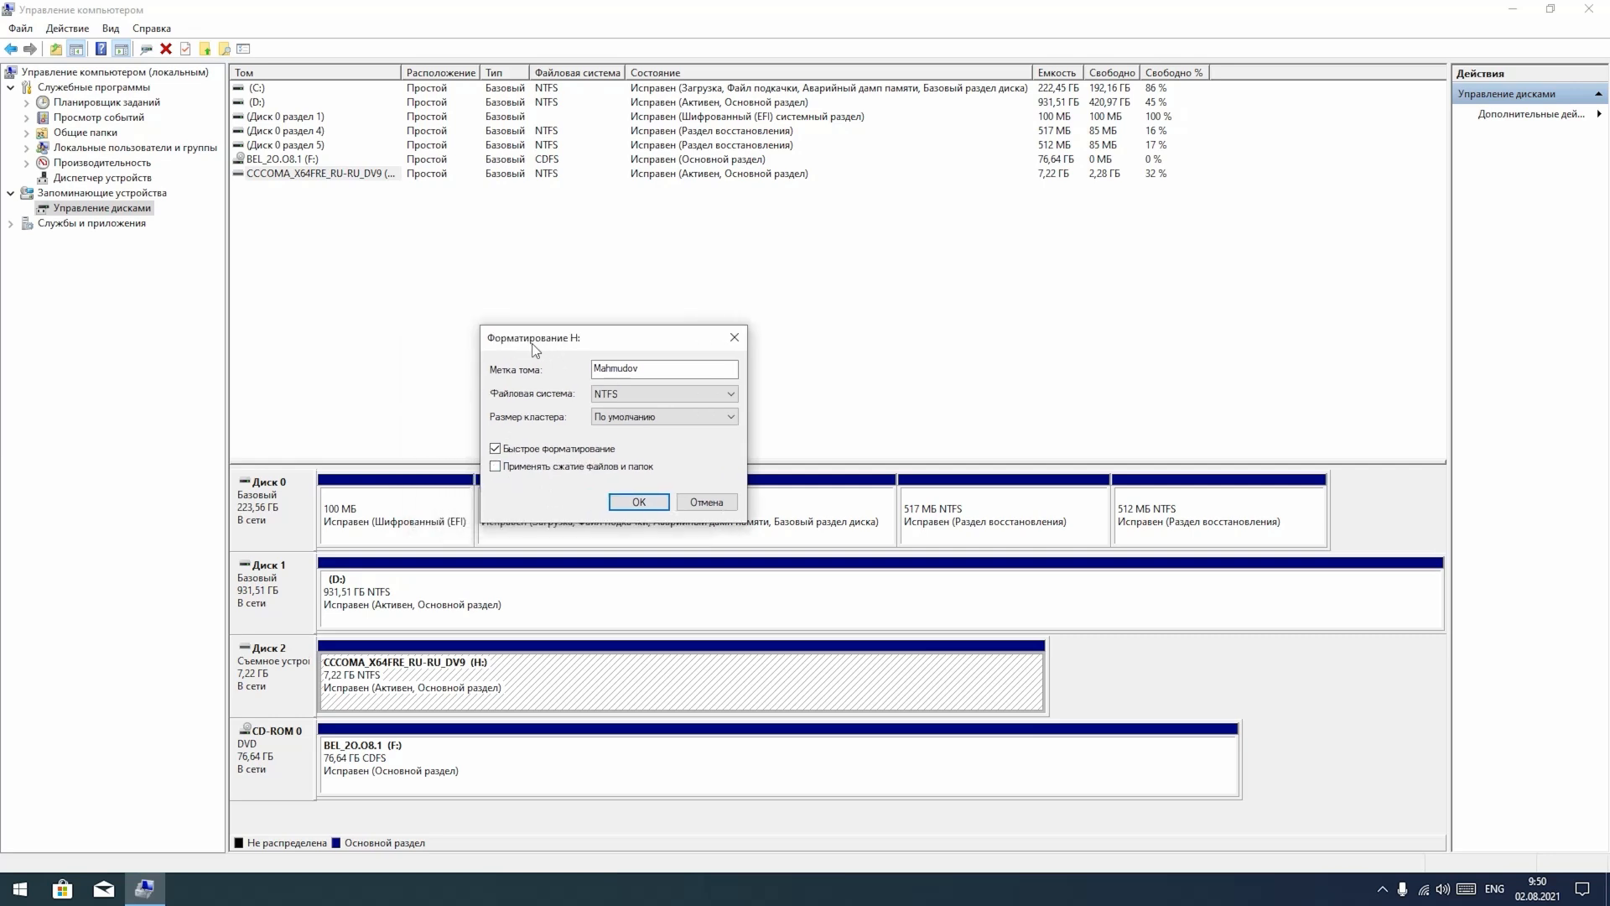
{"action": "left_click", "coordinate": [642, 501]}
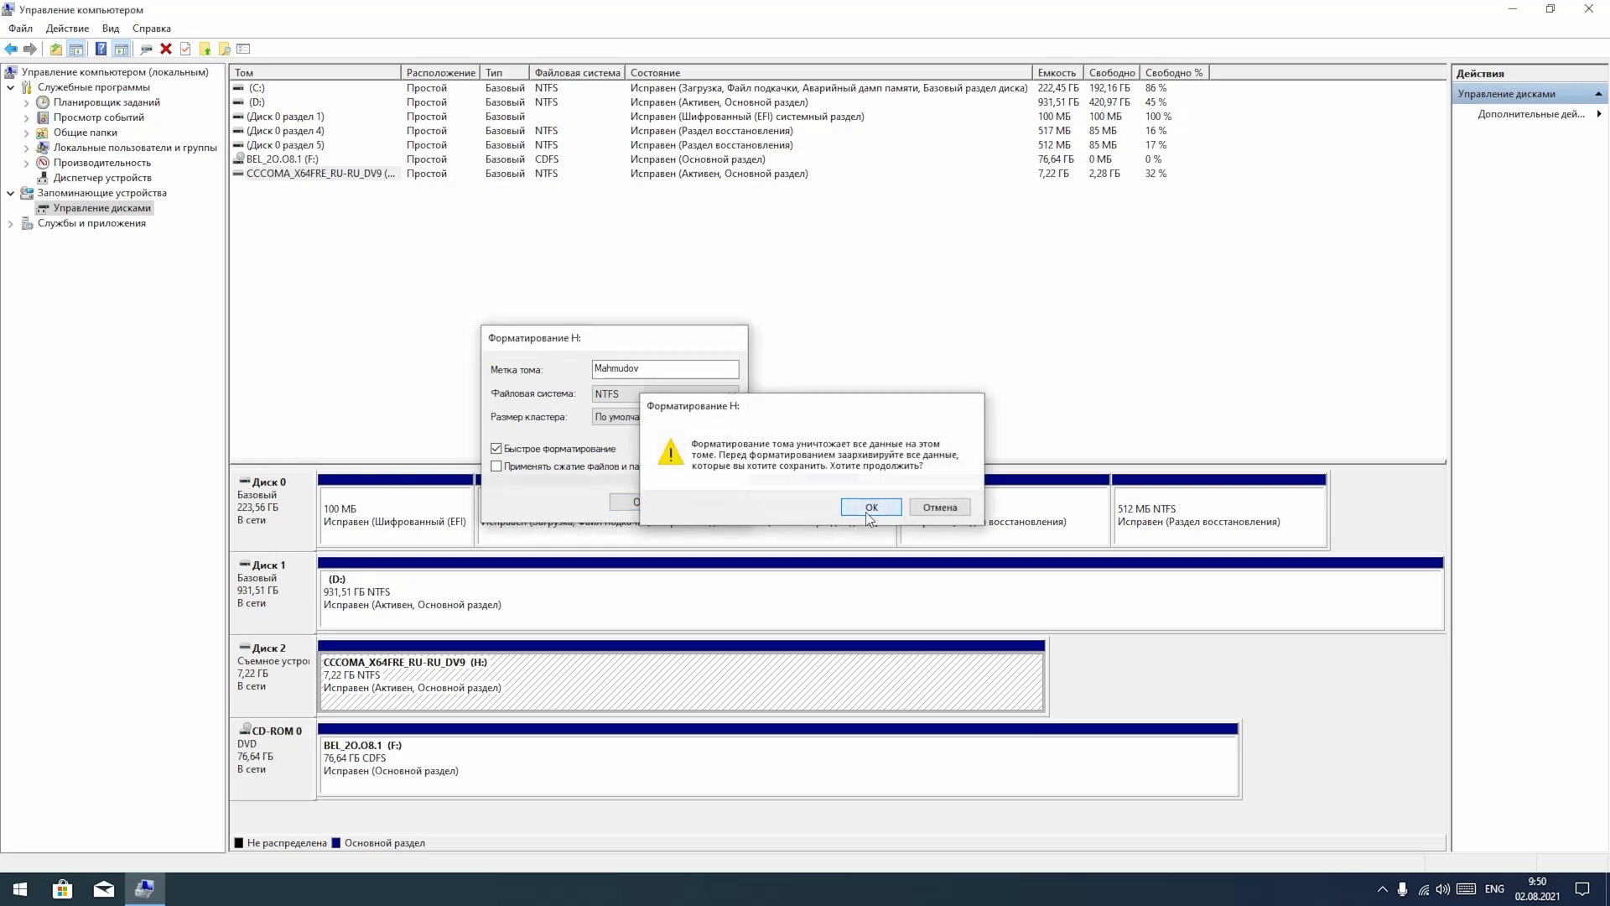
{"action": "left_click", "coordinate": [867, 509]}
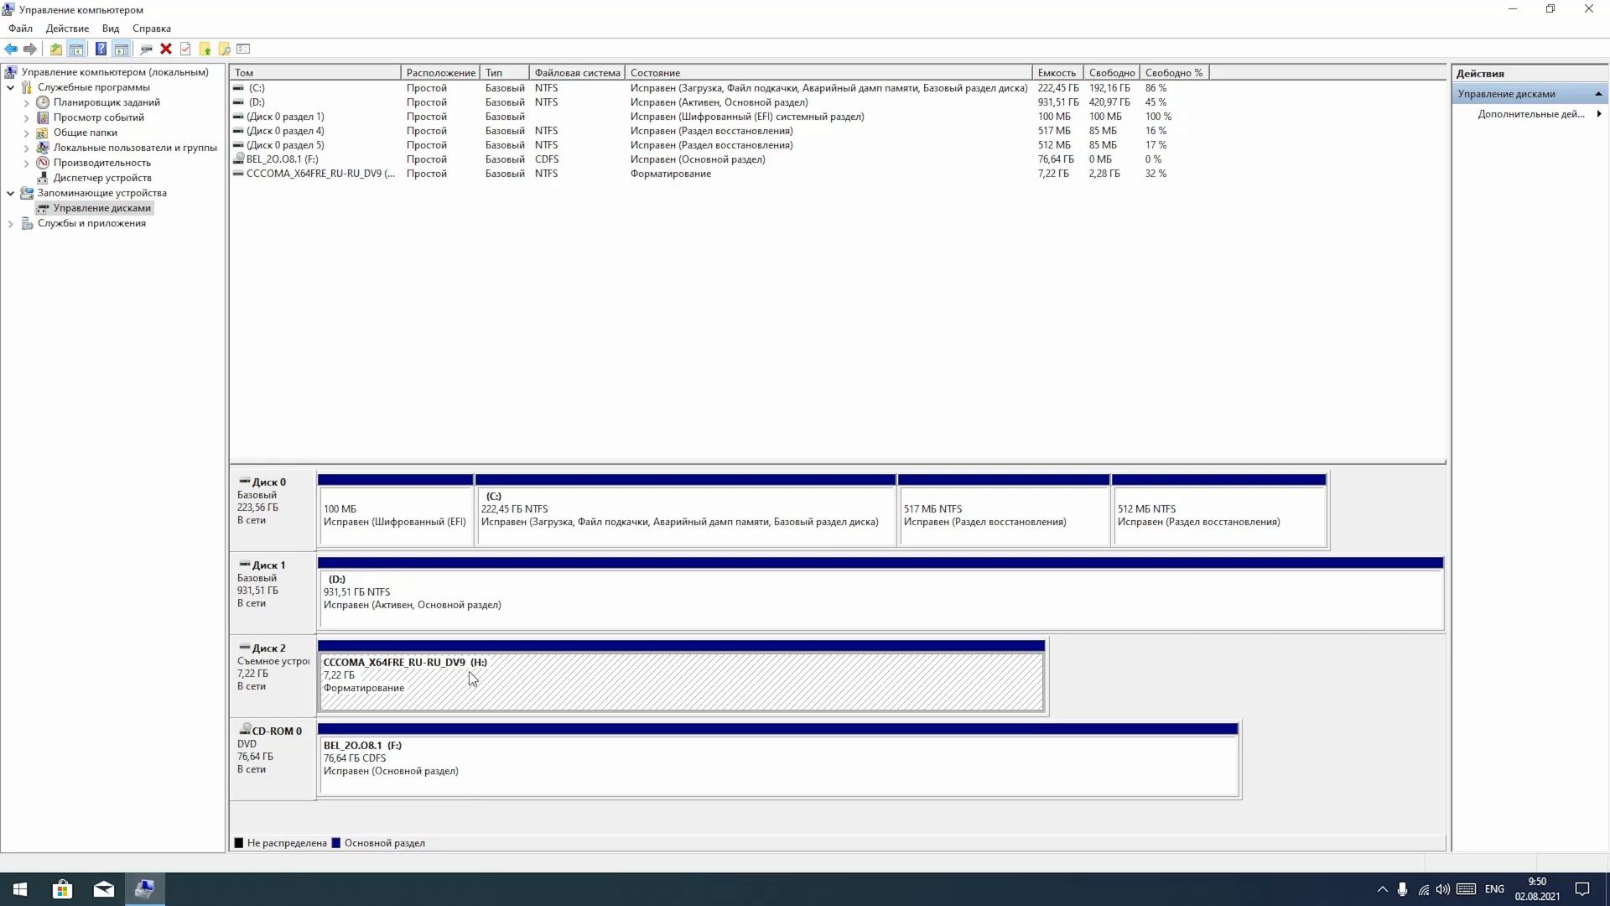
- Open "Этот компьютер" and check the contents of the freshly formatted (H:) drive
{"action": "key", "text": "super+e"}
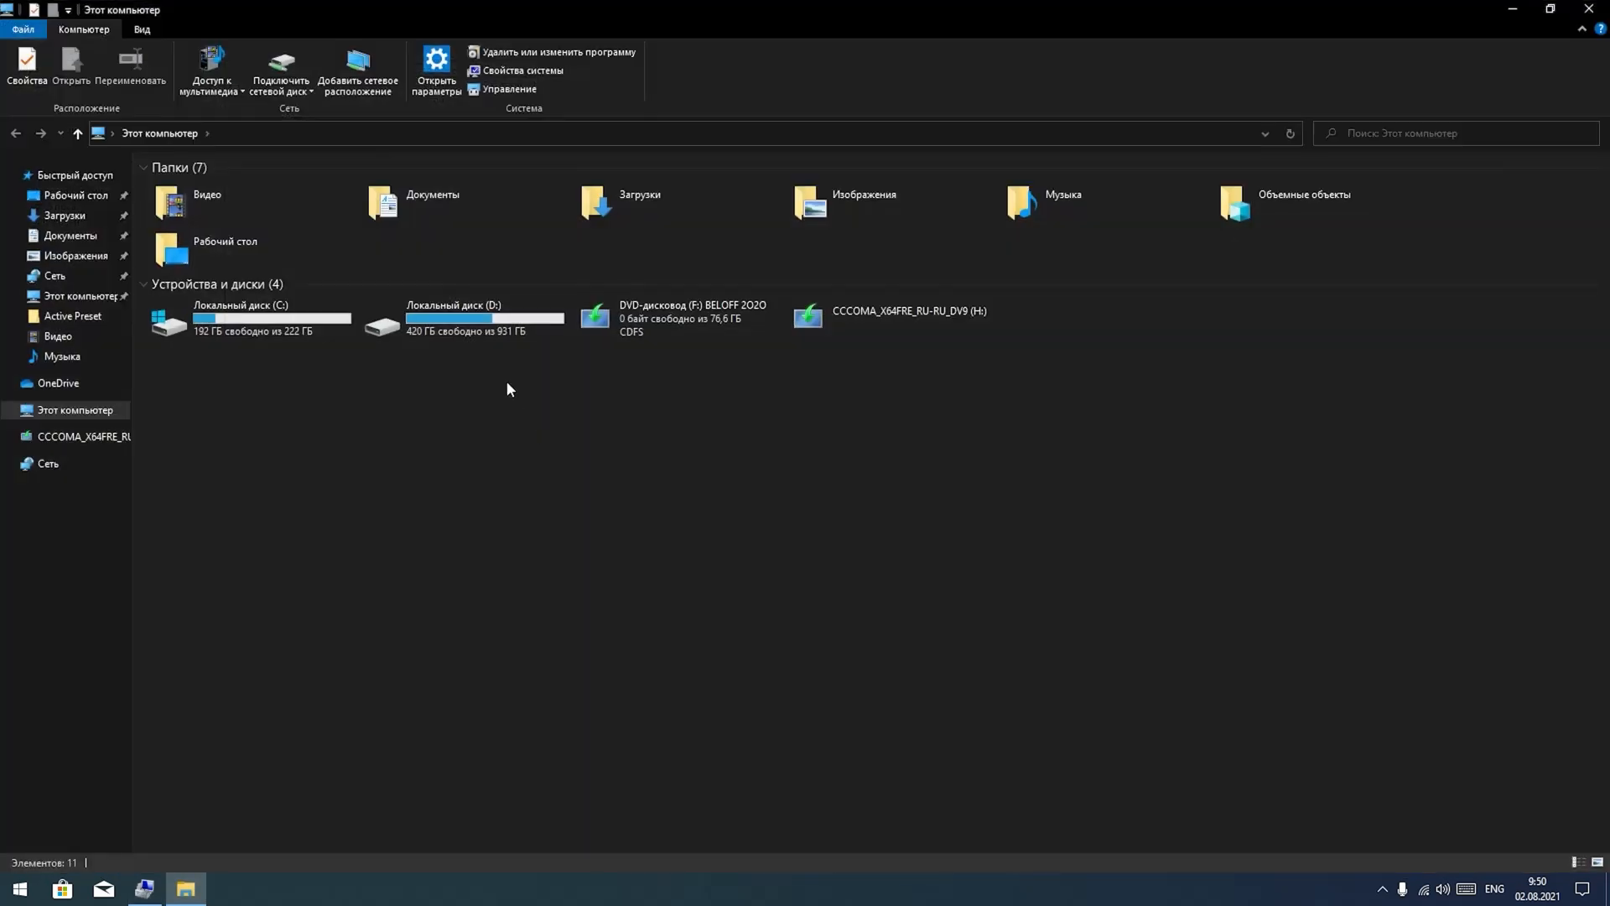
{"action": "left_click", "coordinate": [892, 335]}
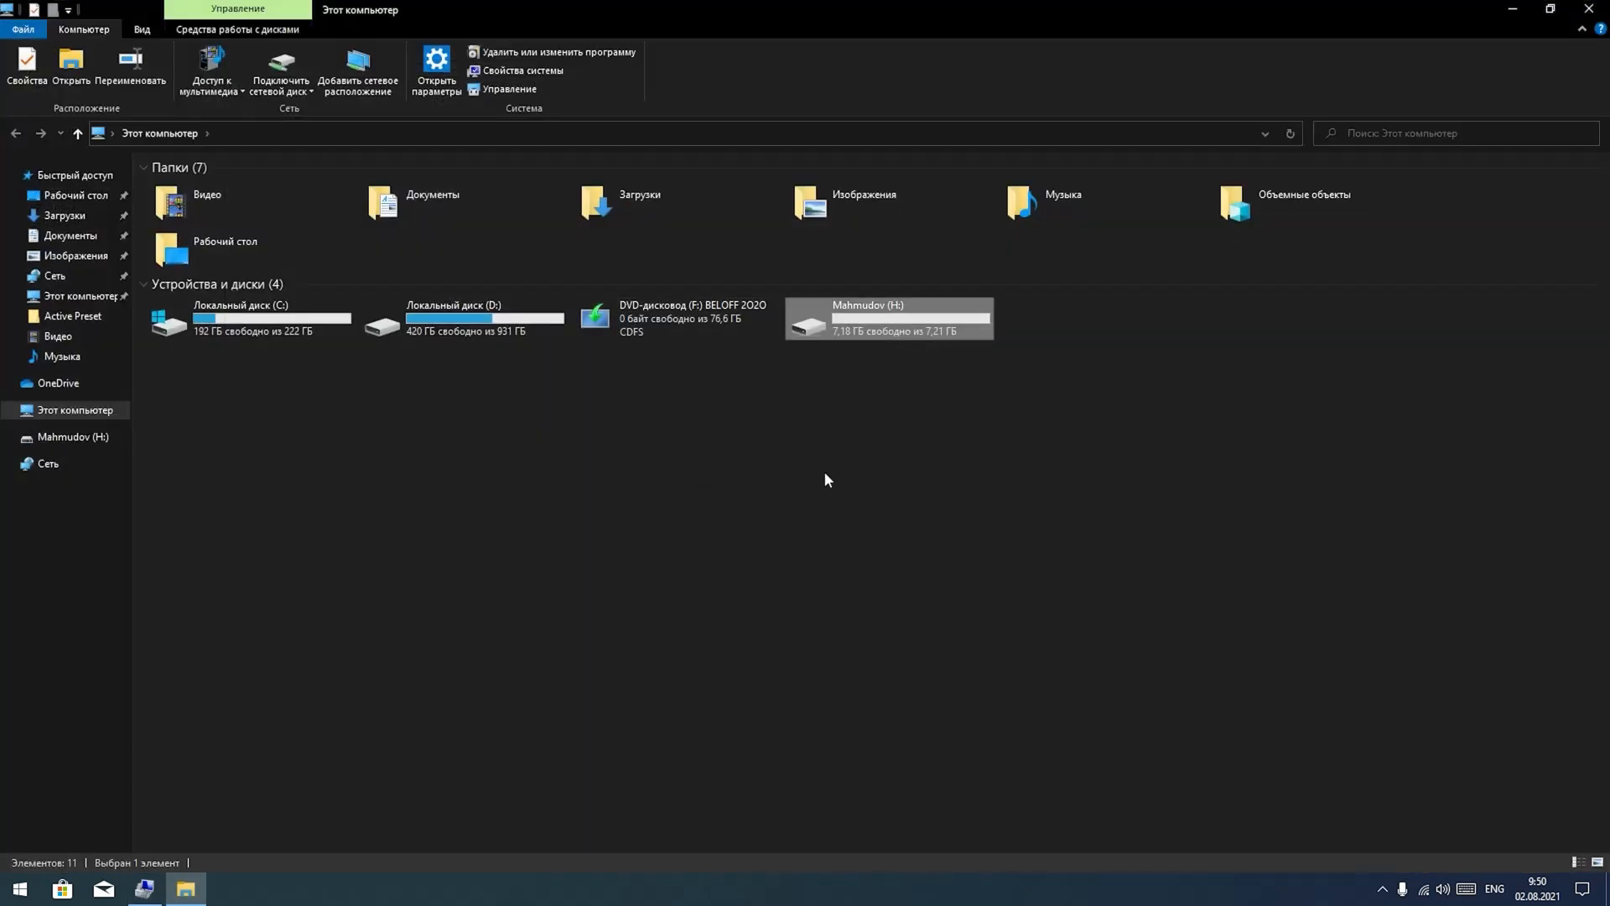
{"action": "double_click", "coordinate": [867, 323]}
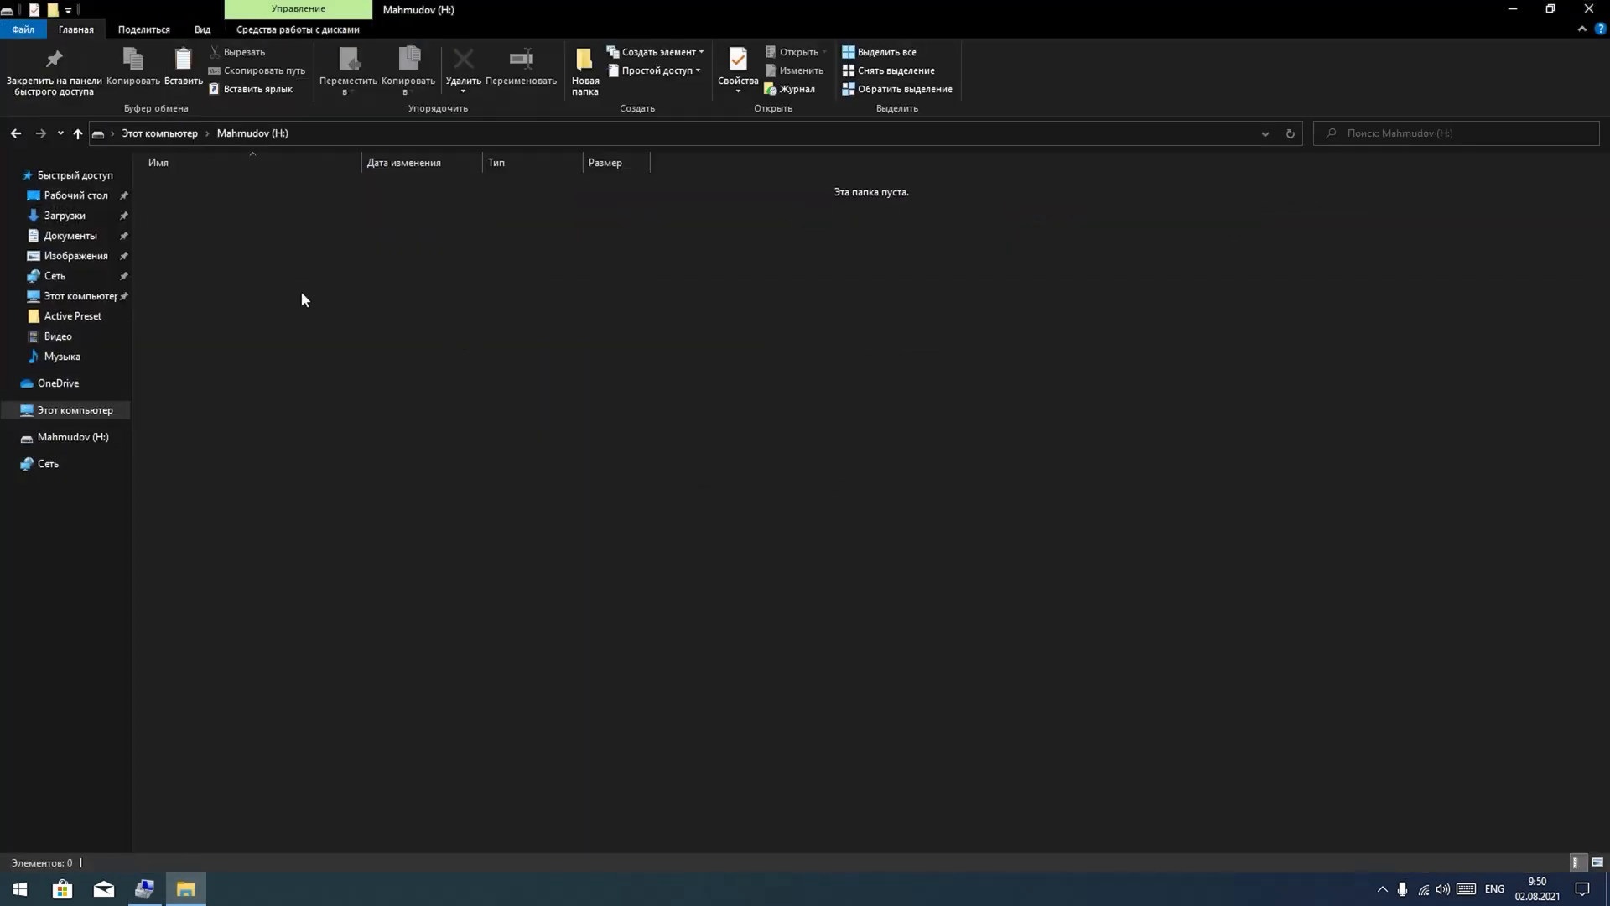
{"action": "left_click", "coordinate": [78, 132]}
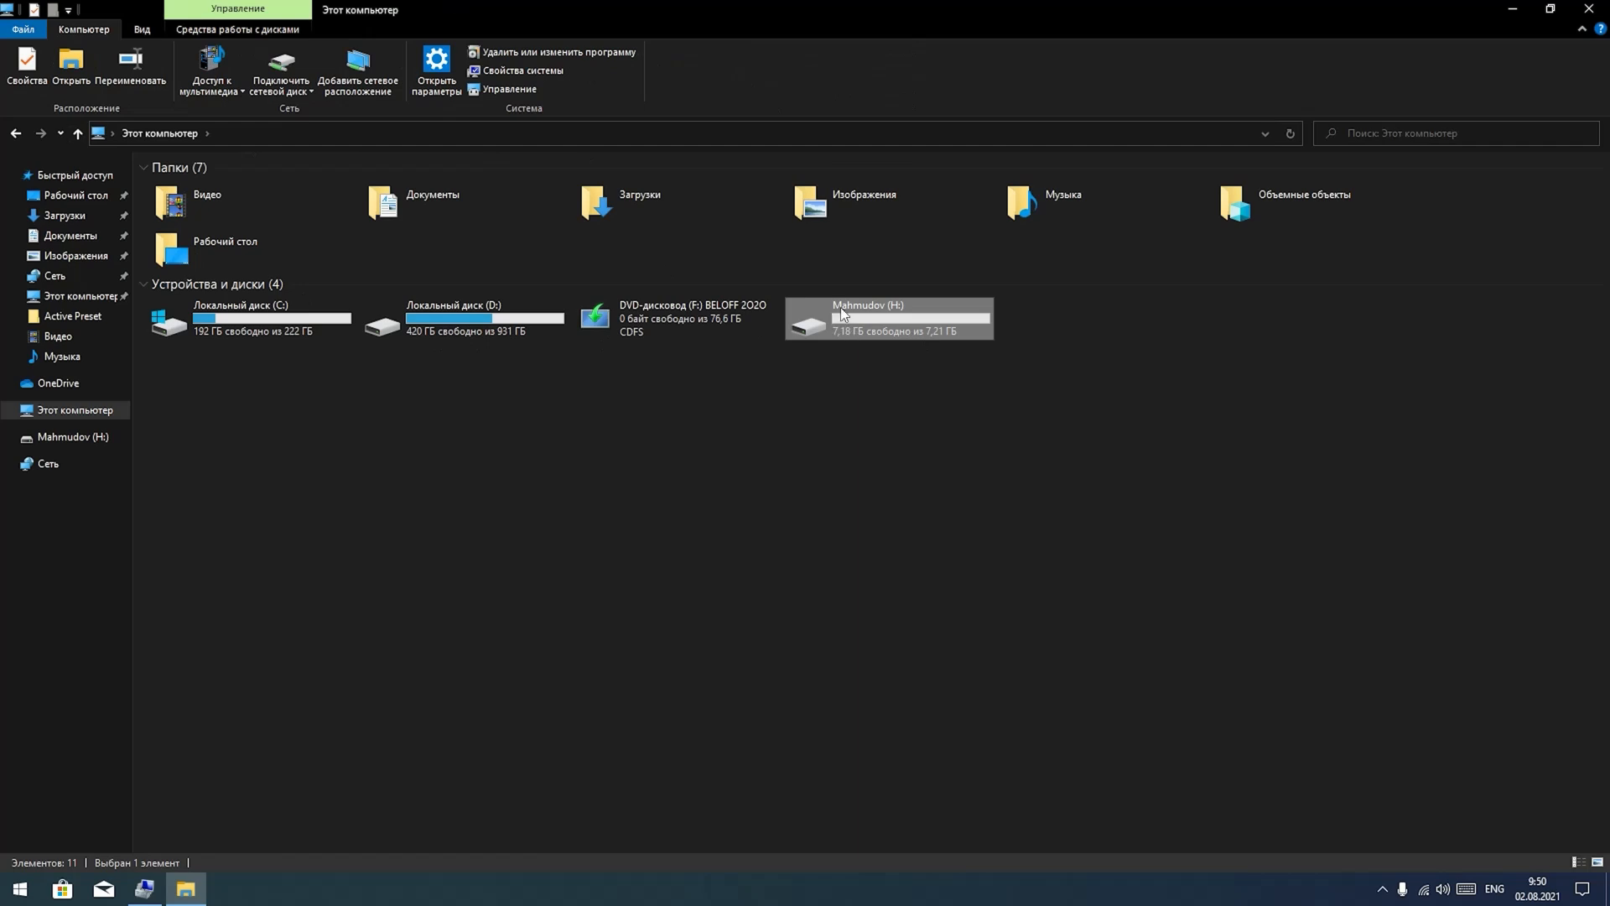
{"action": "double_click", "coordinate": [892, 319]}
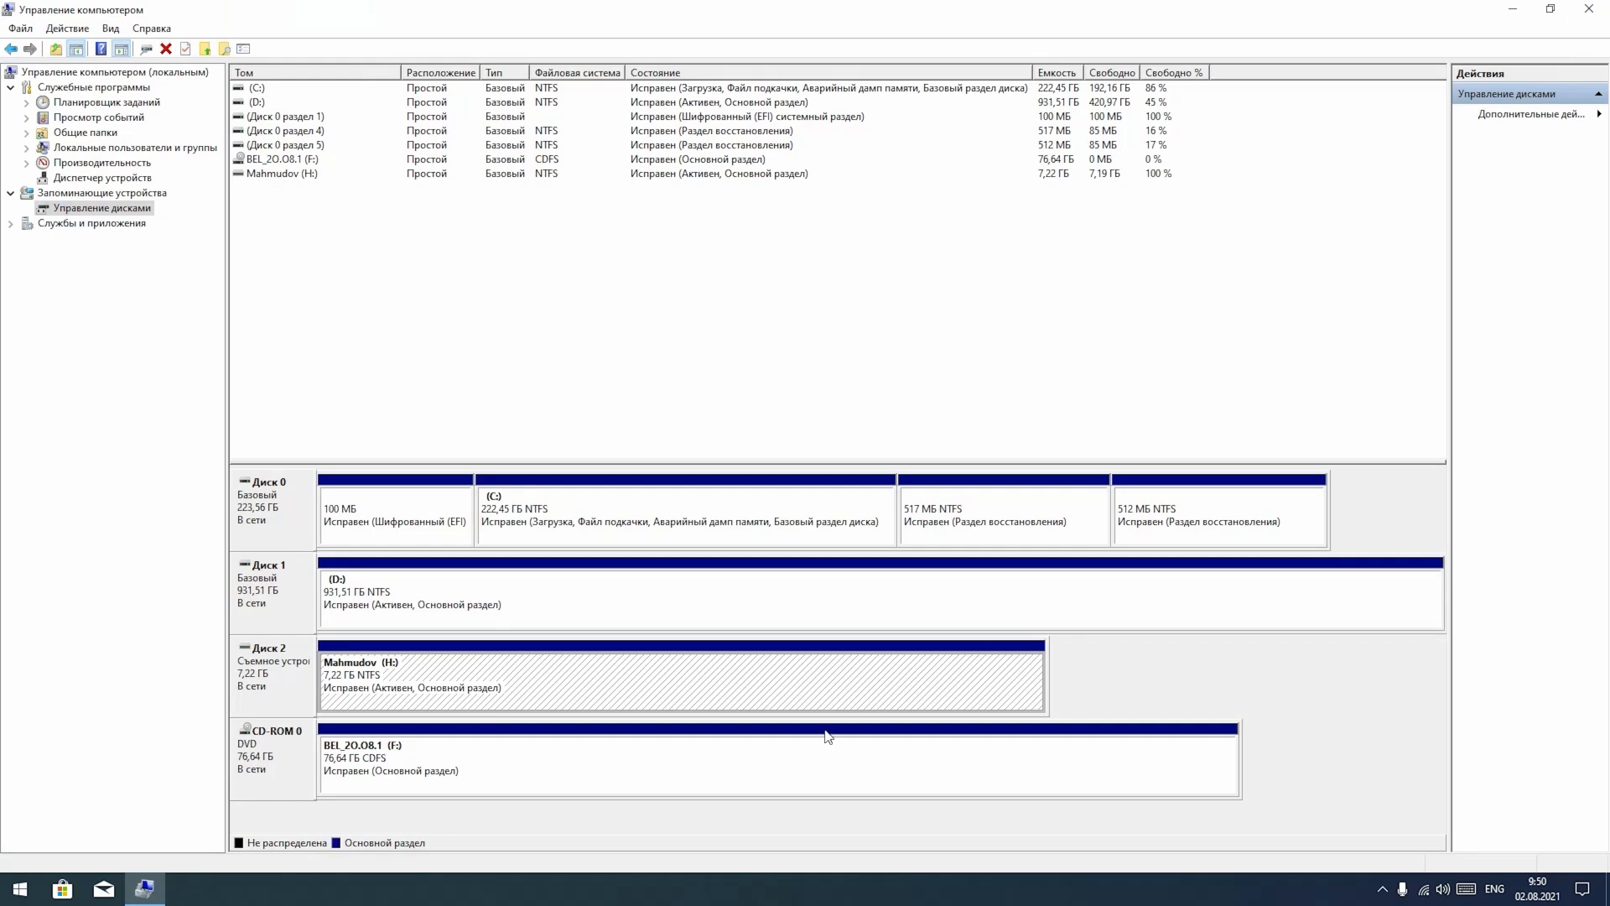
- Delete the (H:) volume on "Диск 2" and confirm the deletion
{"action": "right_click", "coordinate": [624, 672]}
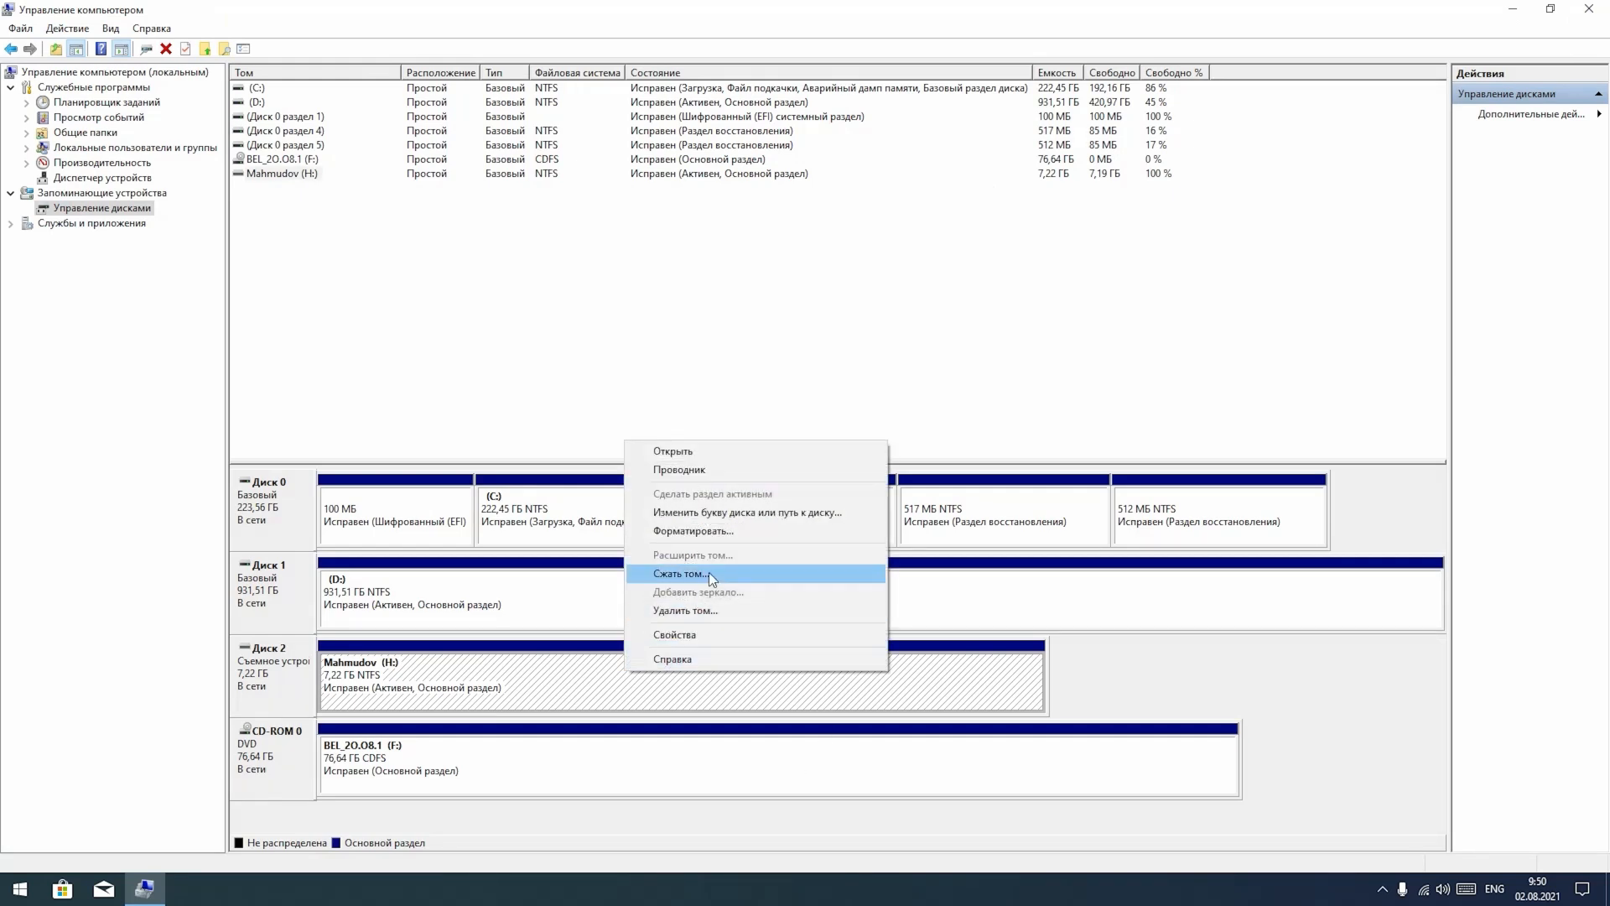
{"action": "left_click", "coordinate": [491, 656]}
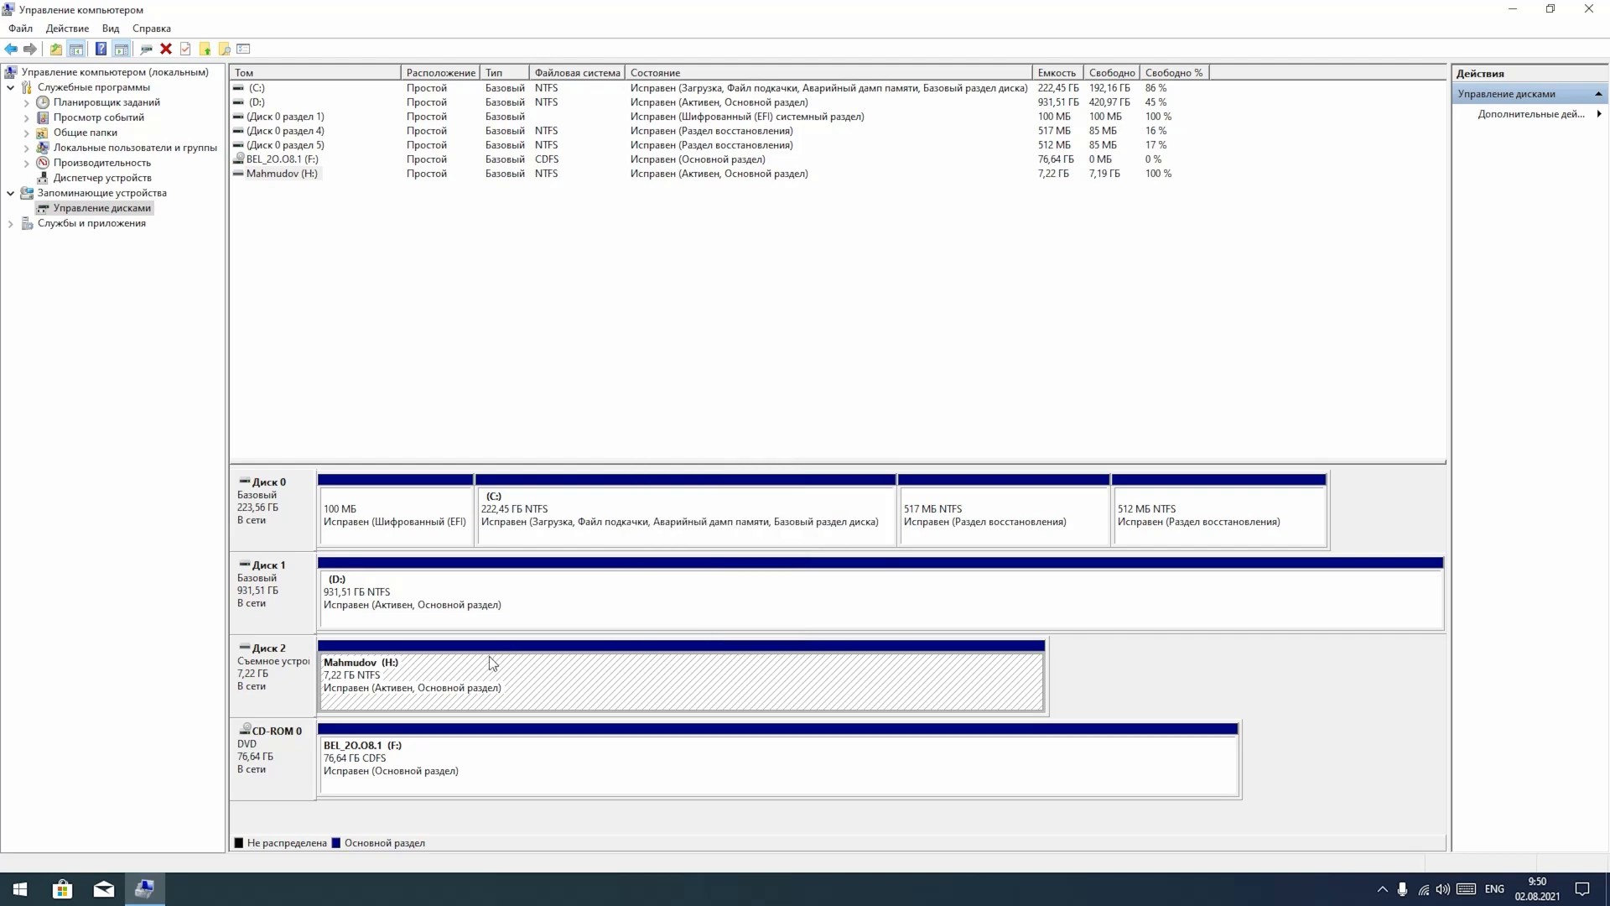
{"action": "right_click", "coordinate": [375, 663]}
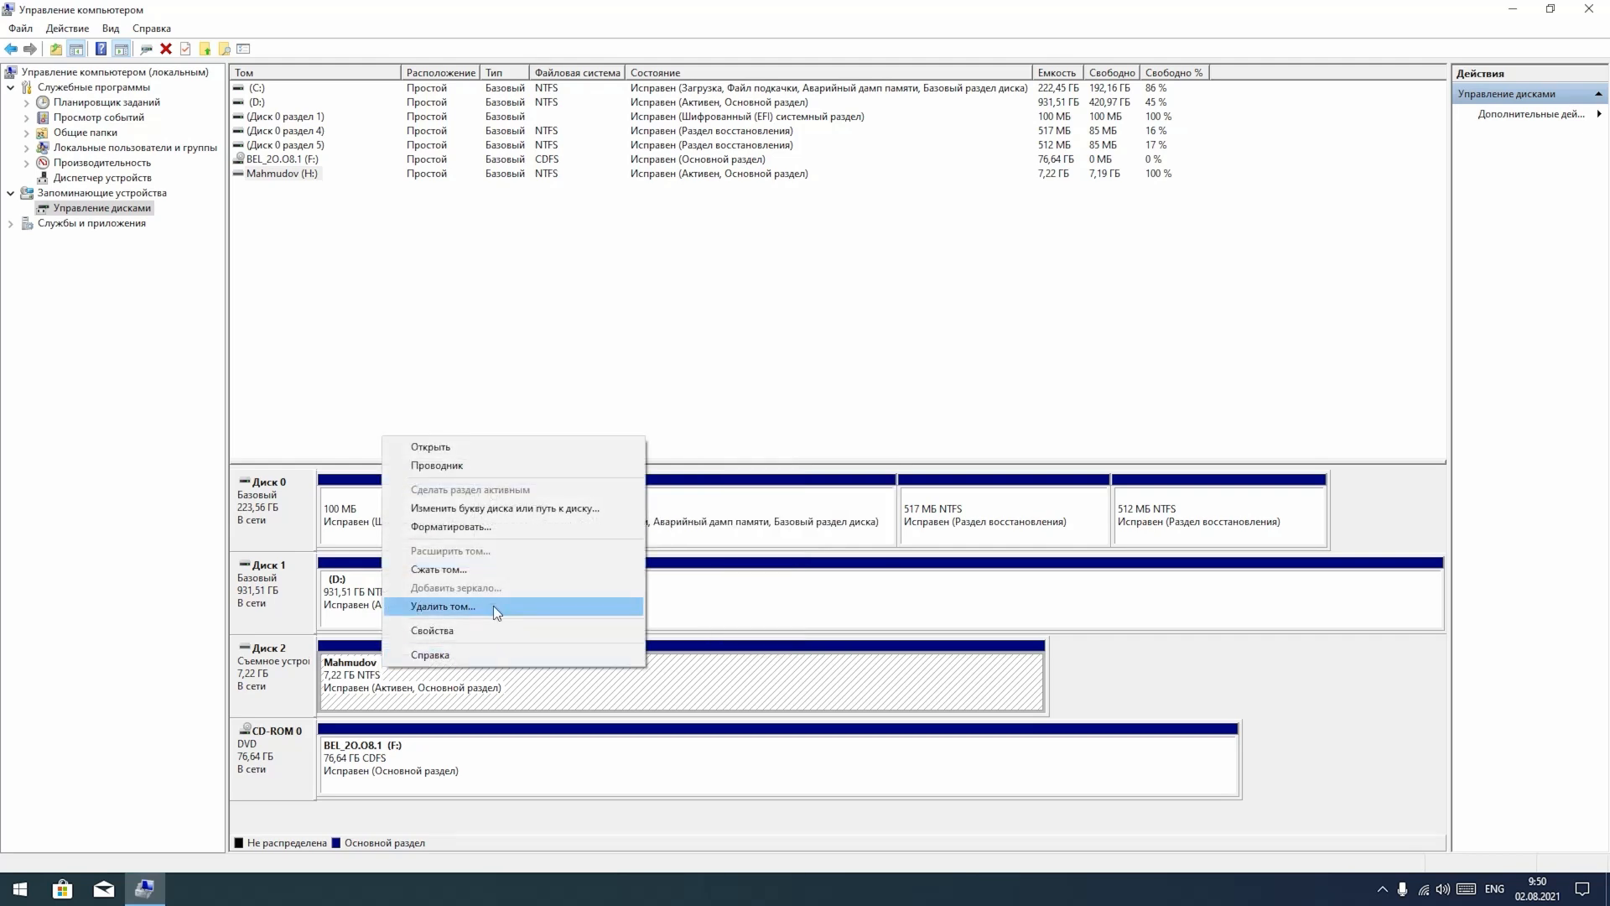
{"action": "left_click", "coordinate": [493, 605]}
{"action": "left_click", "coordinate": [868, 506]}
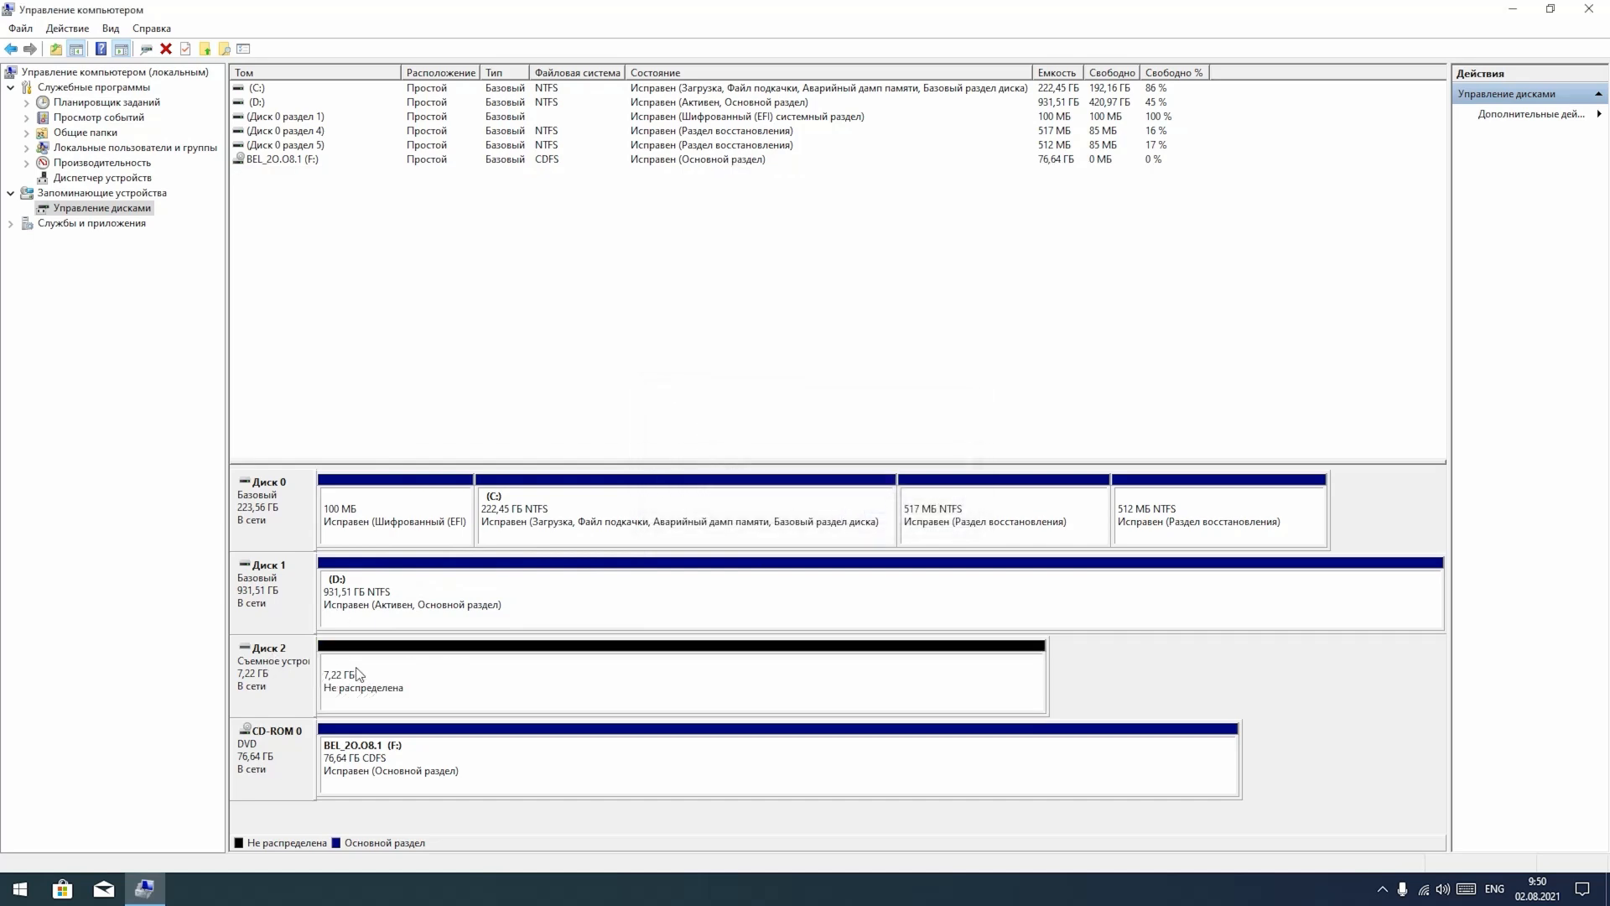
- Refresh "Этот компьютер" and check whether the (H:) drive is still listed and accessible, then return to "Управление дисками"
{"action": "key", "text": "super+e"}
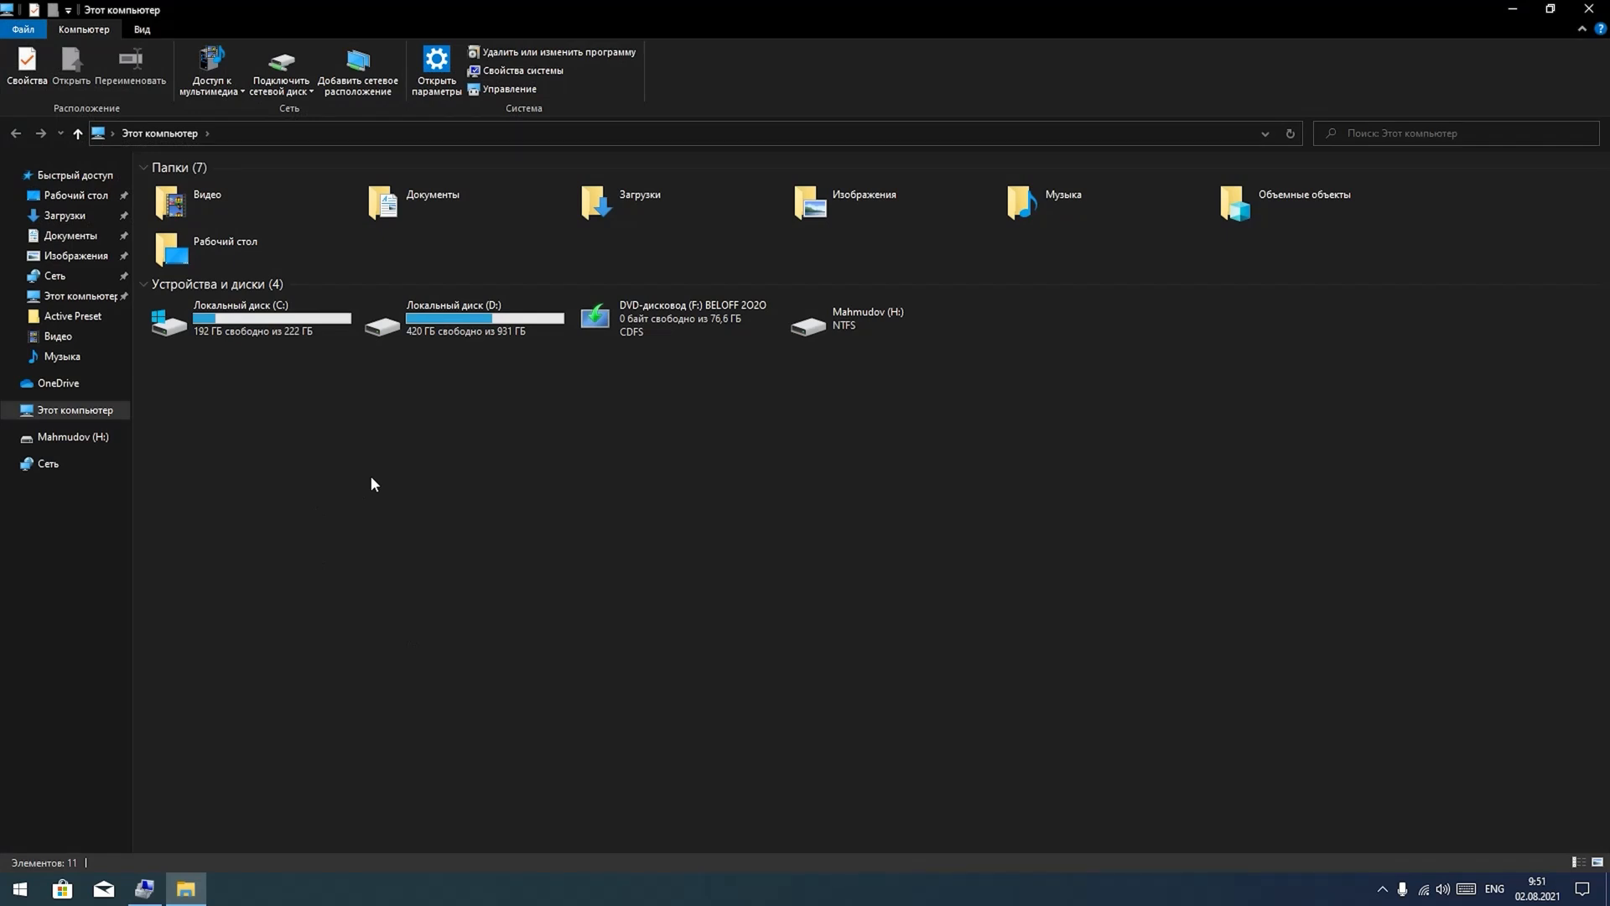
{"action": "right_click", "coordinate": [571, 551]}
{"action": "left_click", "coordinate": [633, 618]}
{"action": "double_click", "coordinate": [833, 330]}
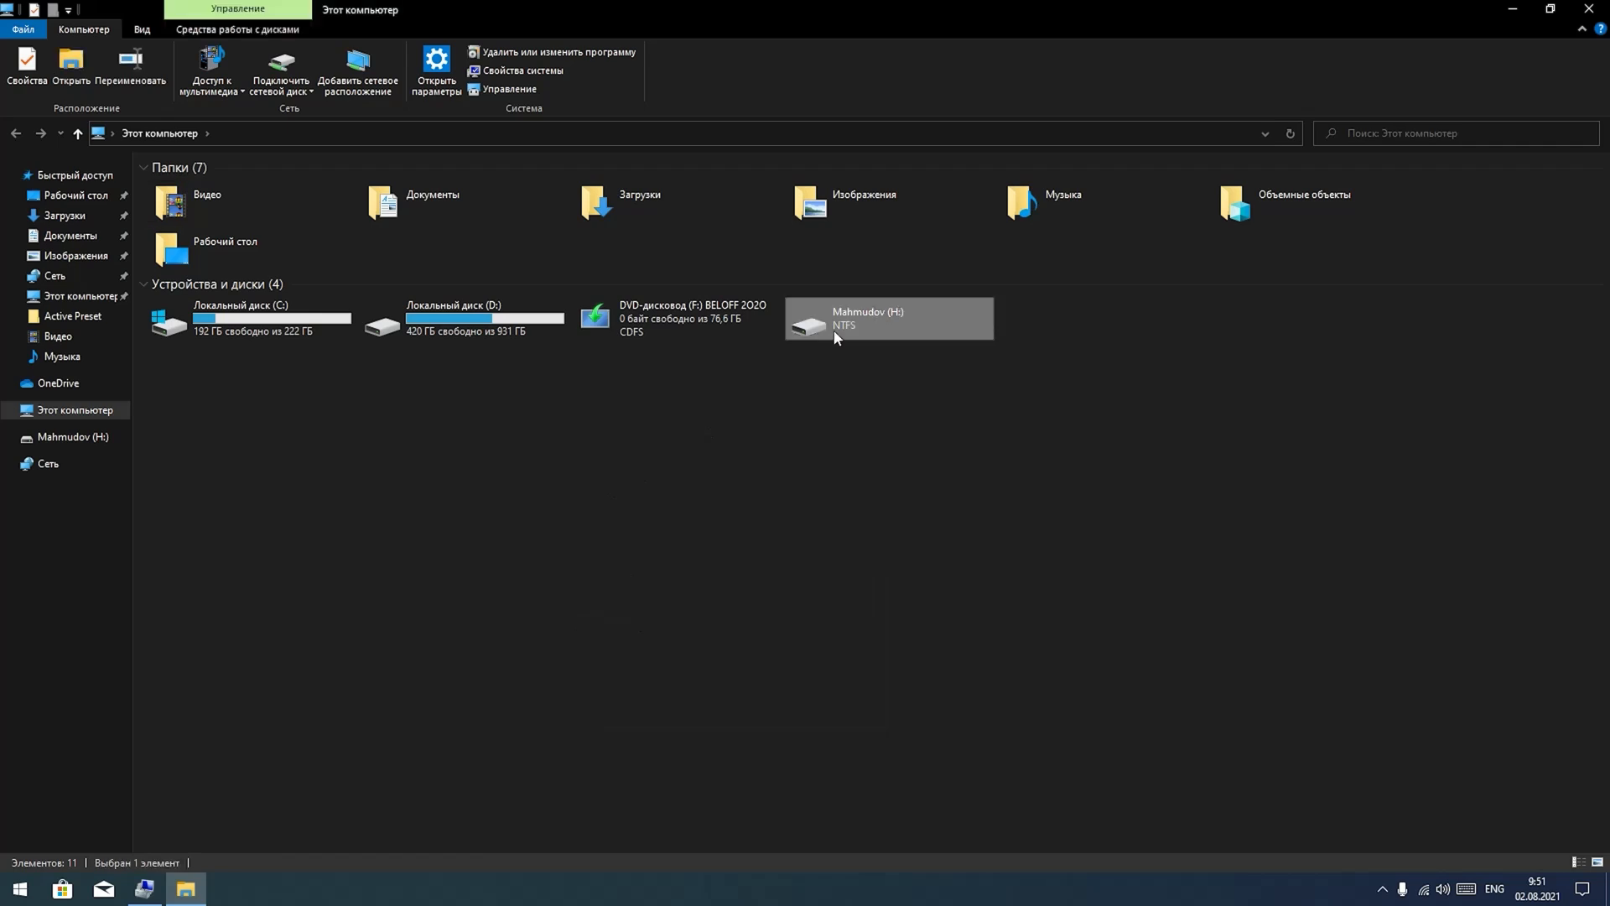
{"action": "left_click", "coordinate": [901, 475]}
{"action": "right_click", "coordinate": [501, 463]}
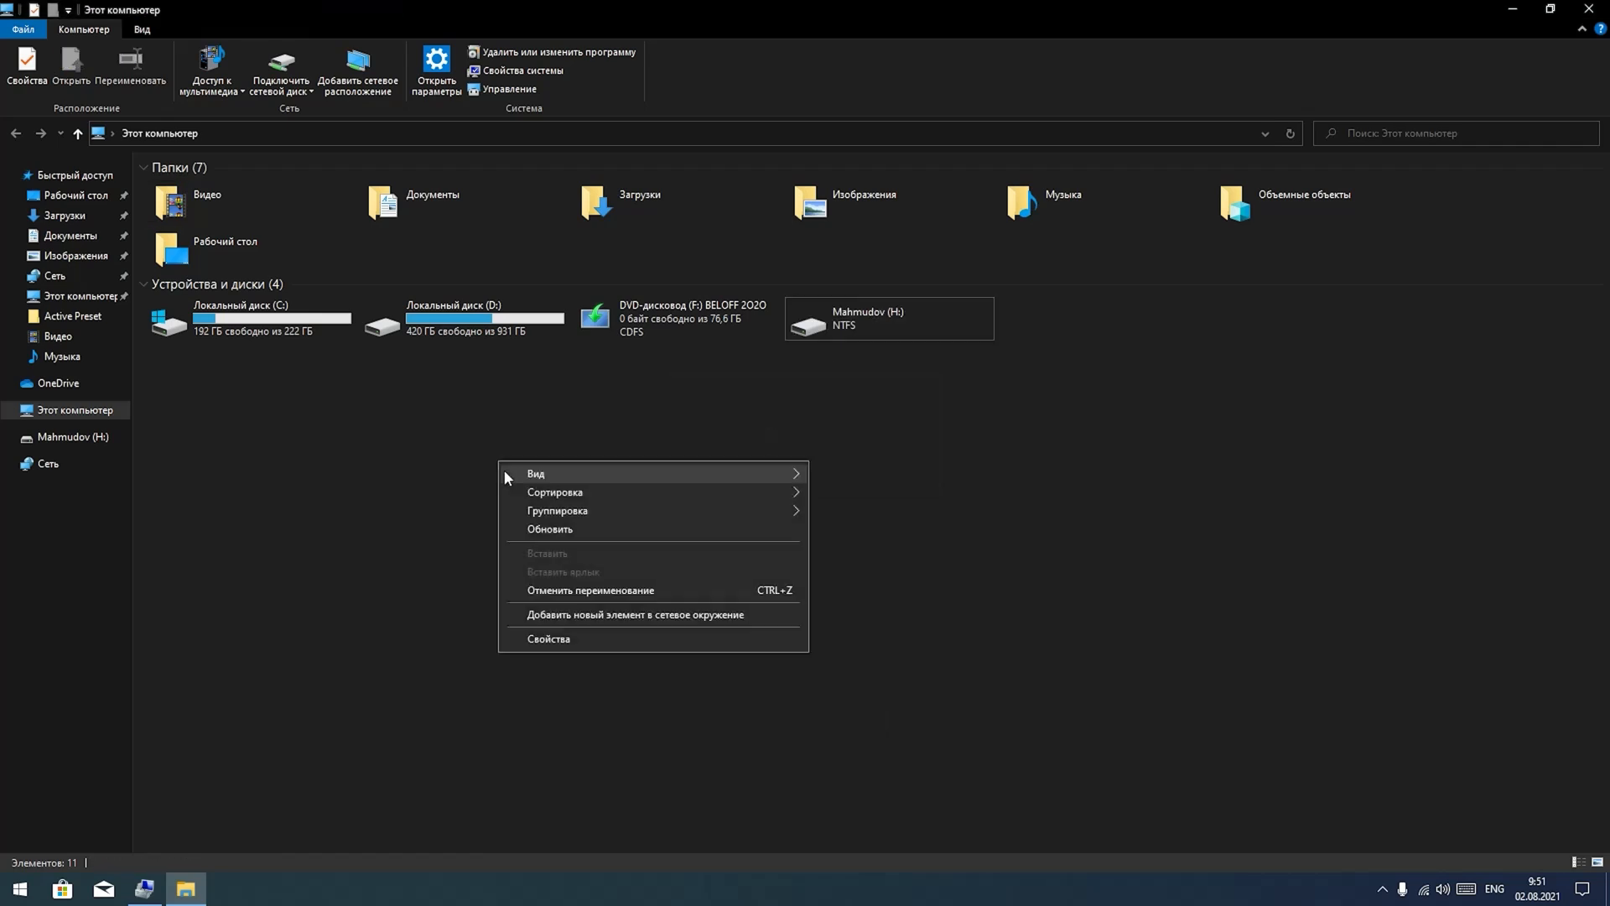
{"action": "left_click", "coordinate": [560, 533]}
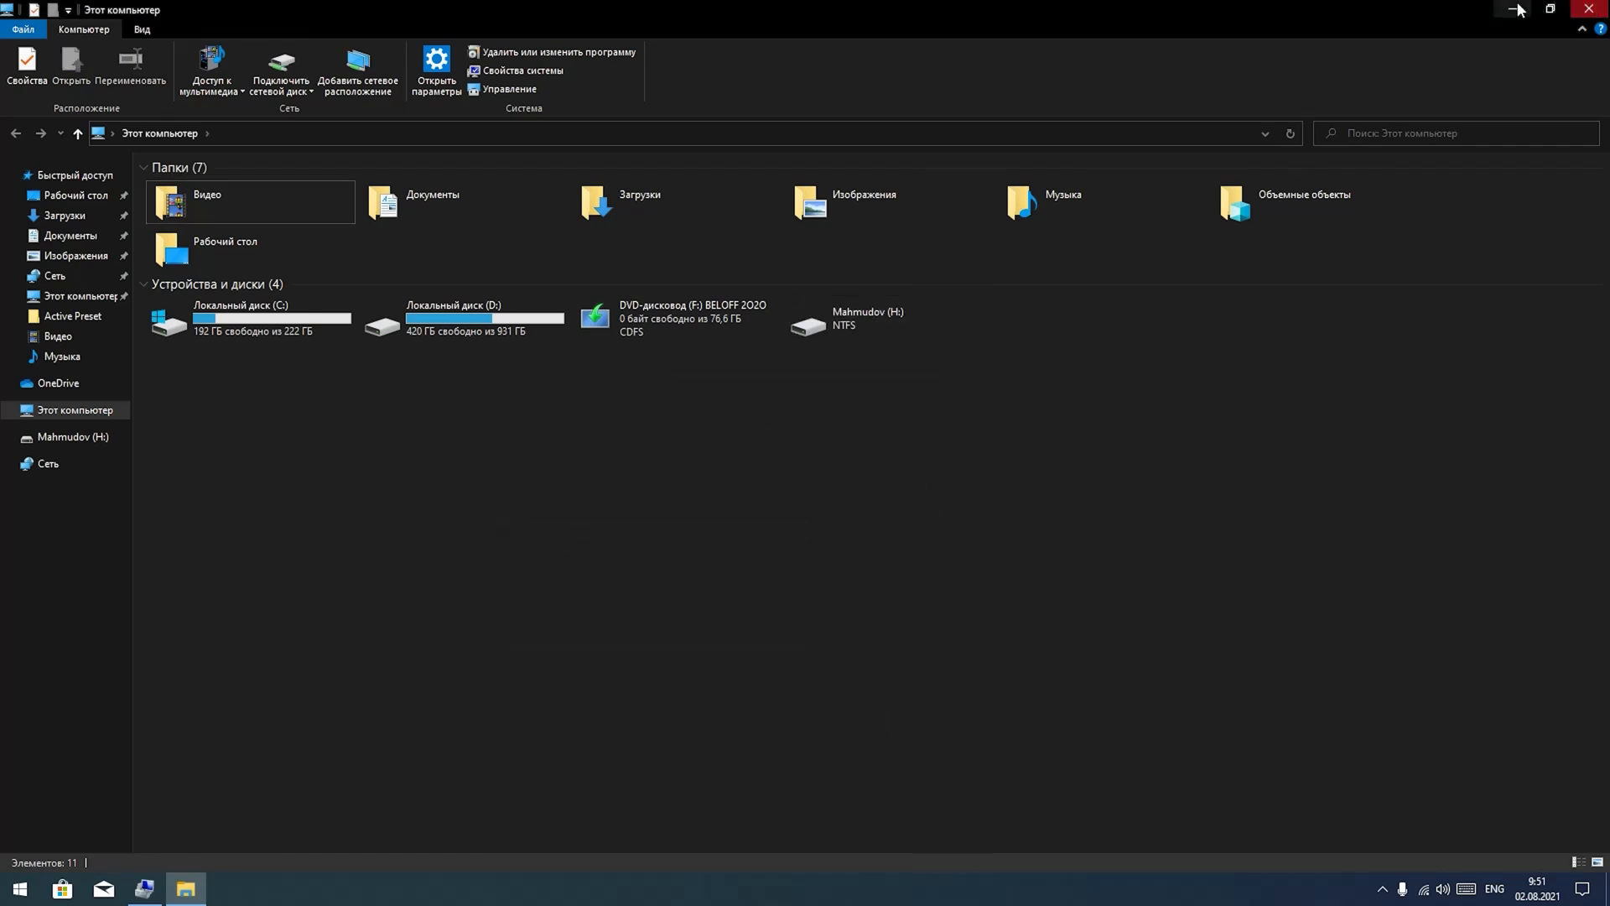
{"action": "left_click", "coordinate": [925, 316]}
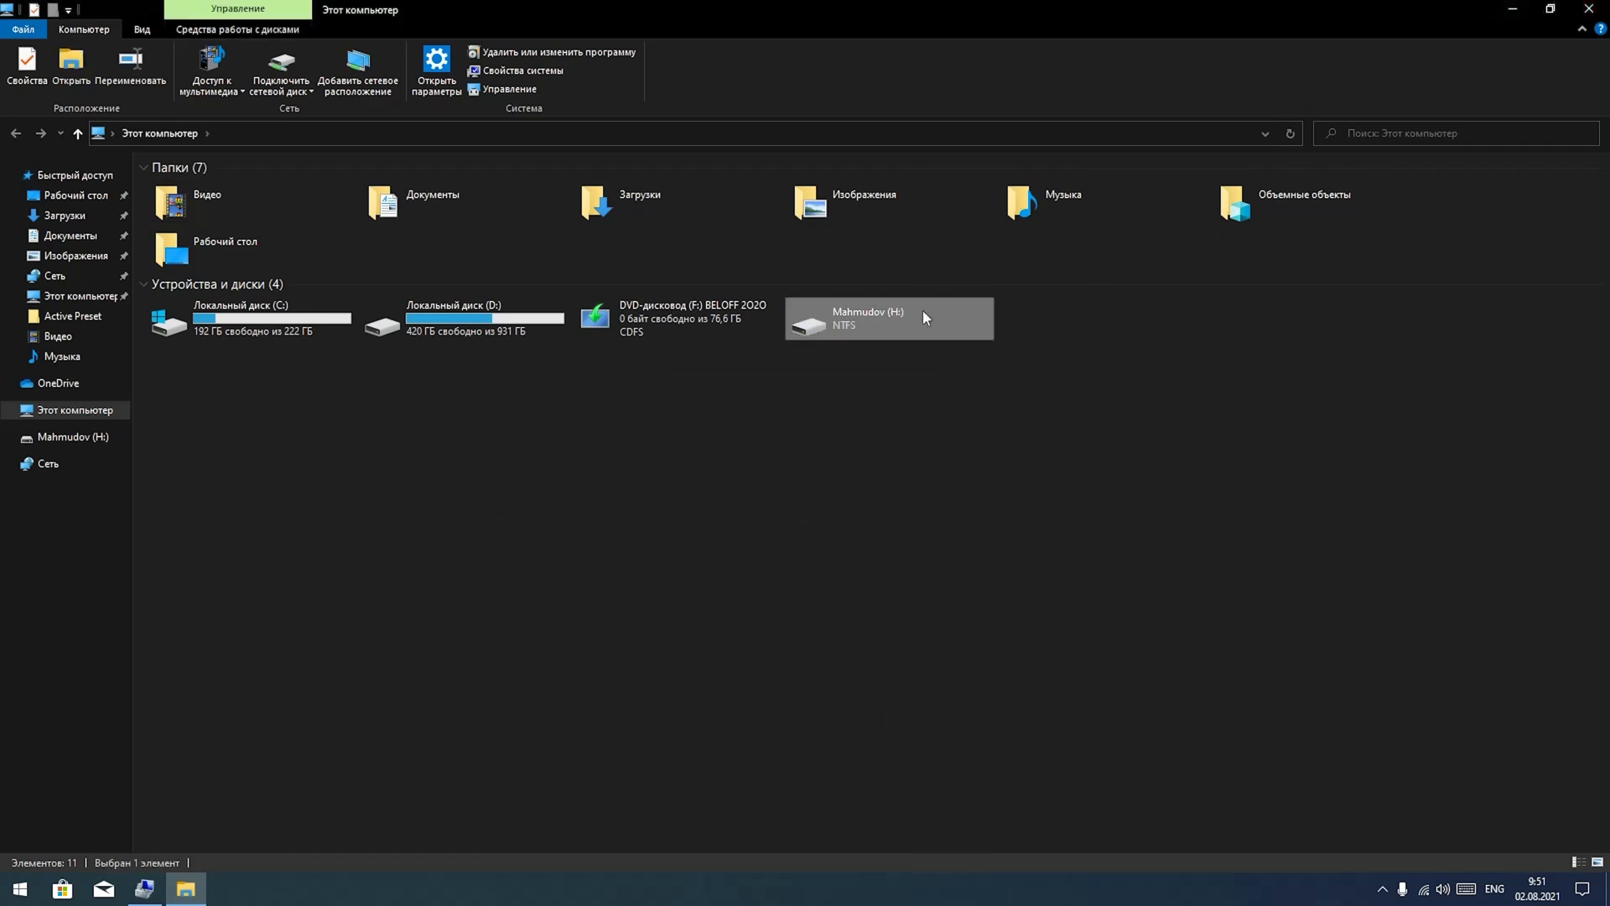
{"action": "left_click", "coordinate": [827, 399]}
{"action": "left_click", "coordinate": [1520, 7]}
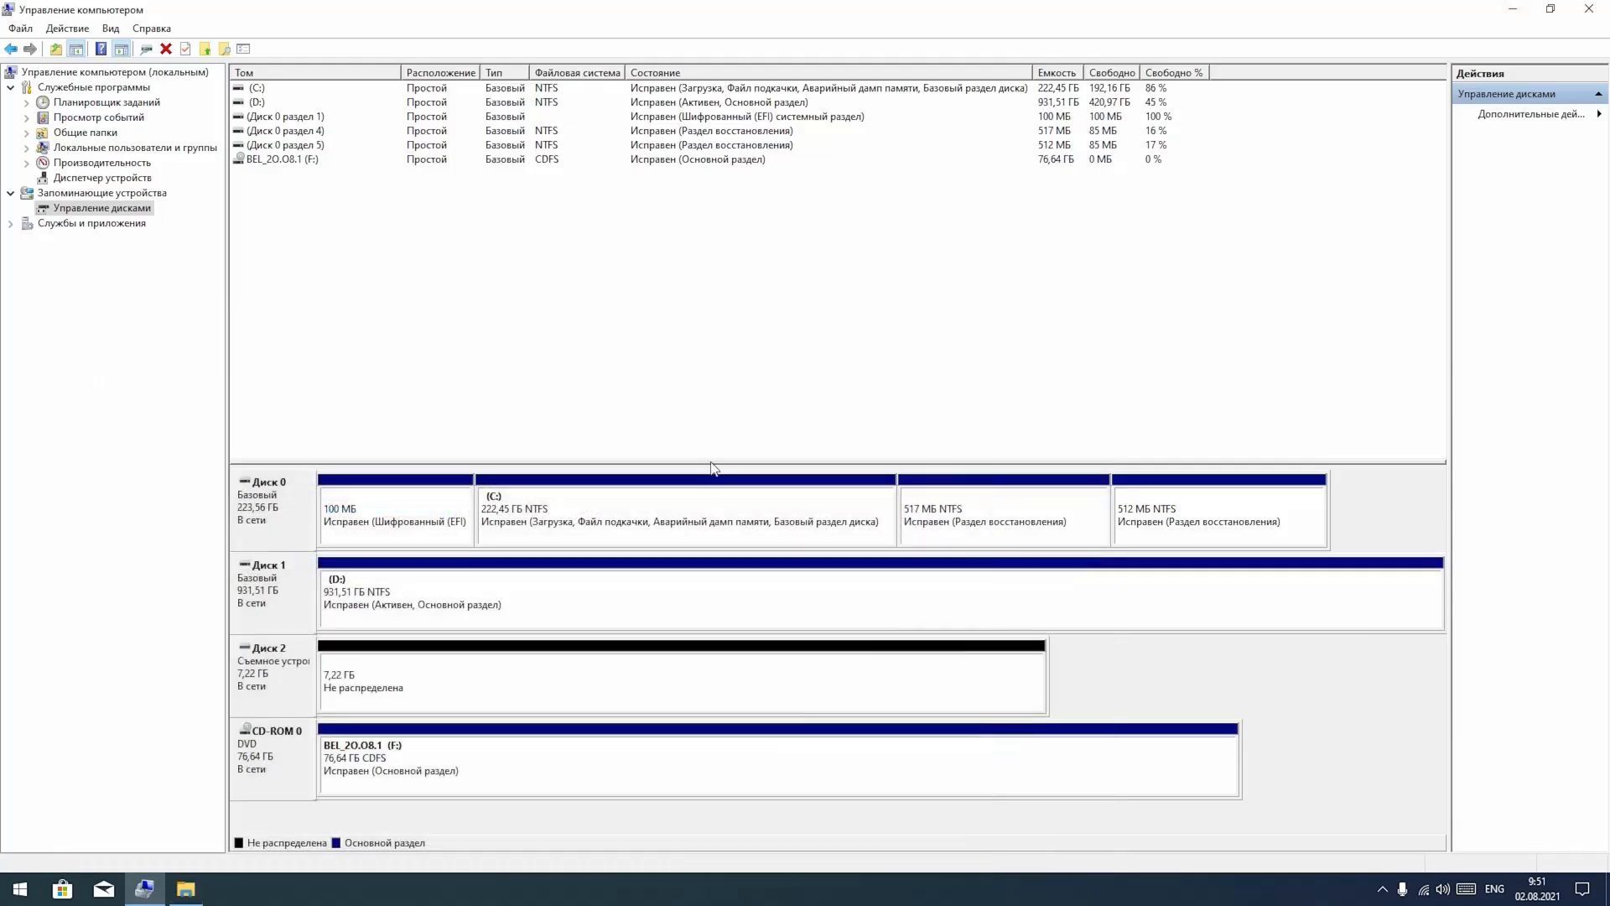
- Start creating a simple volume in the unallocated space of "Диск 2" and set its size to 4000 MB
{"action": "left_click", "coordinate": [418, 674]}
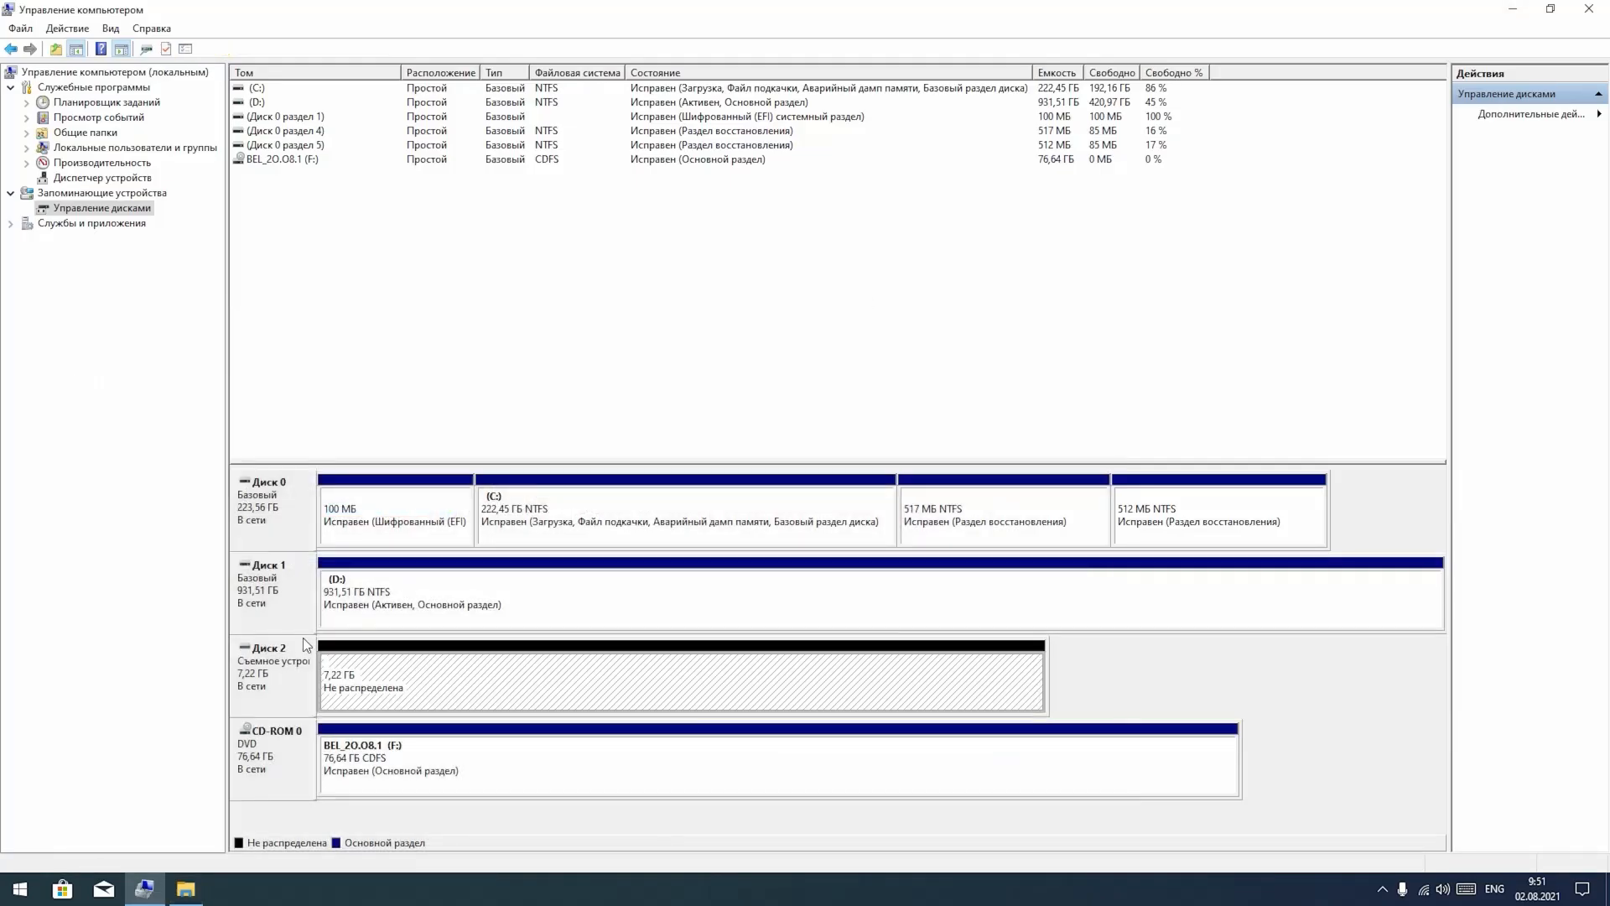
{"action": "left_click", "coordinate": [377, 673]}
{"action": "right_click", "coordinate": [367, 671]}
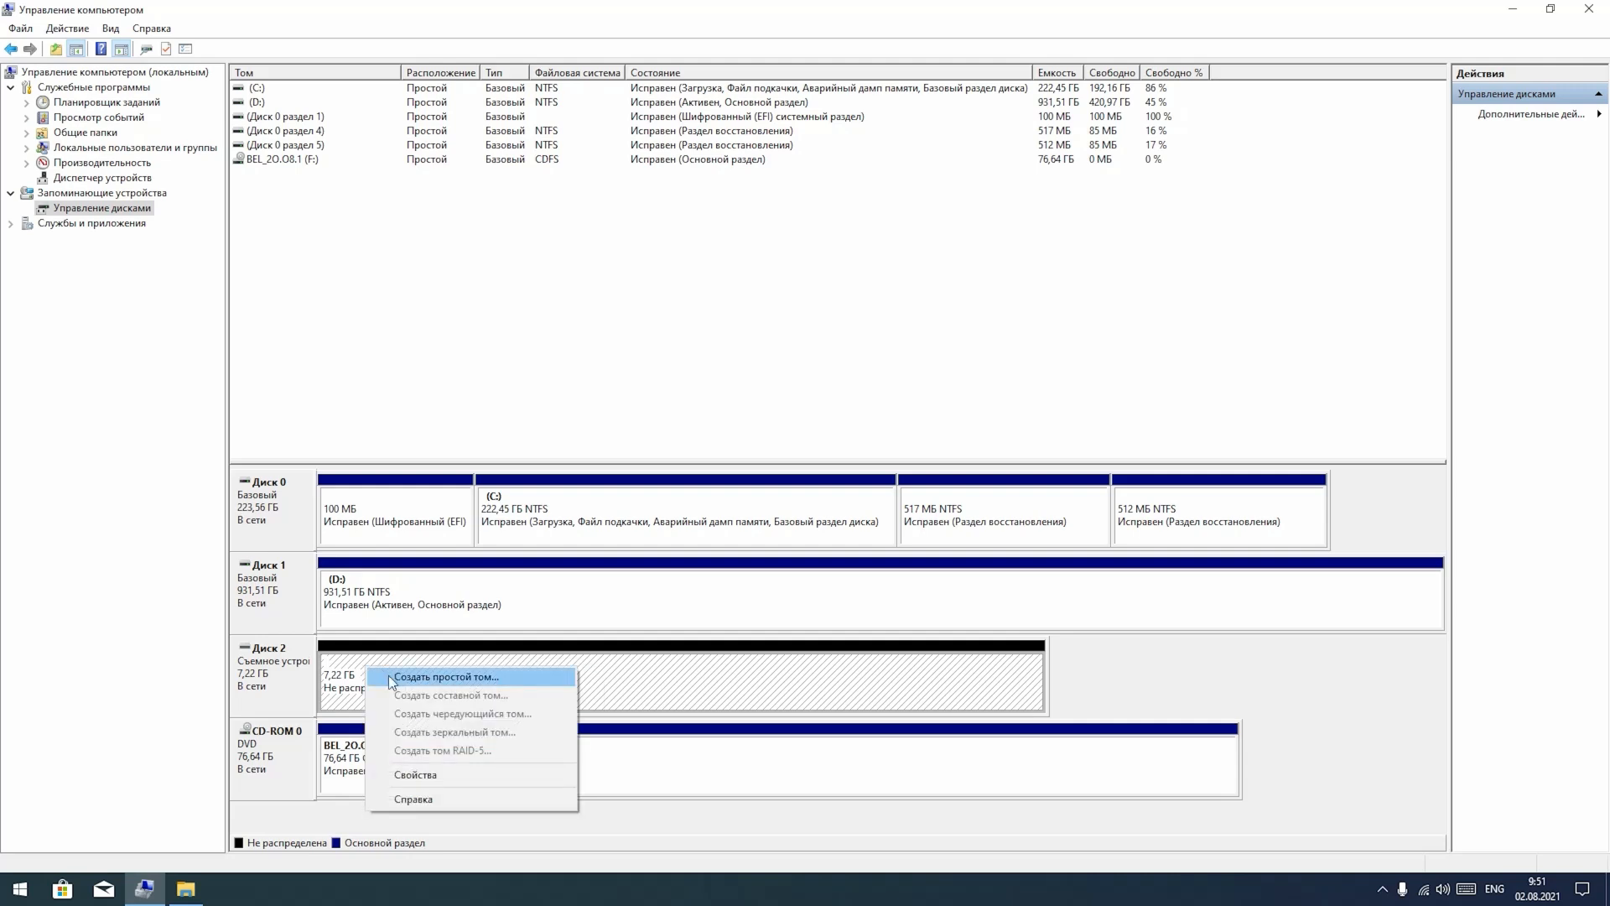
{"action": "left_click", "coordinate": [410, 676]}
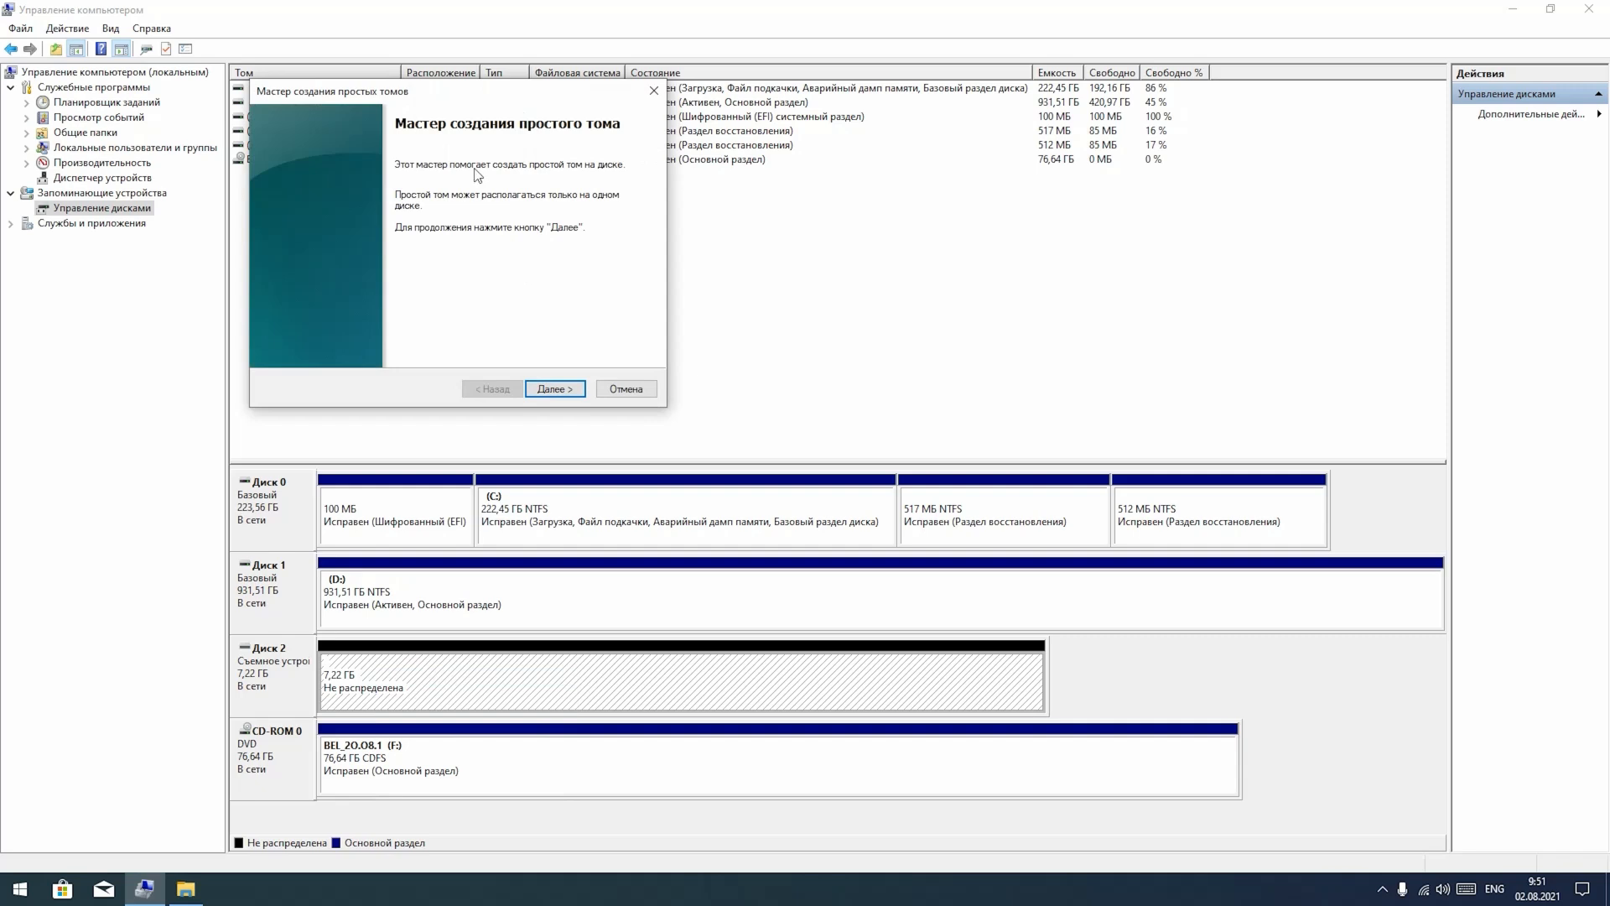
{"action": "left_click", "coordinate": [682, 550]}
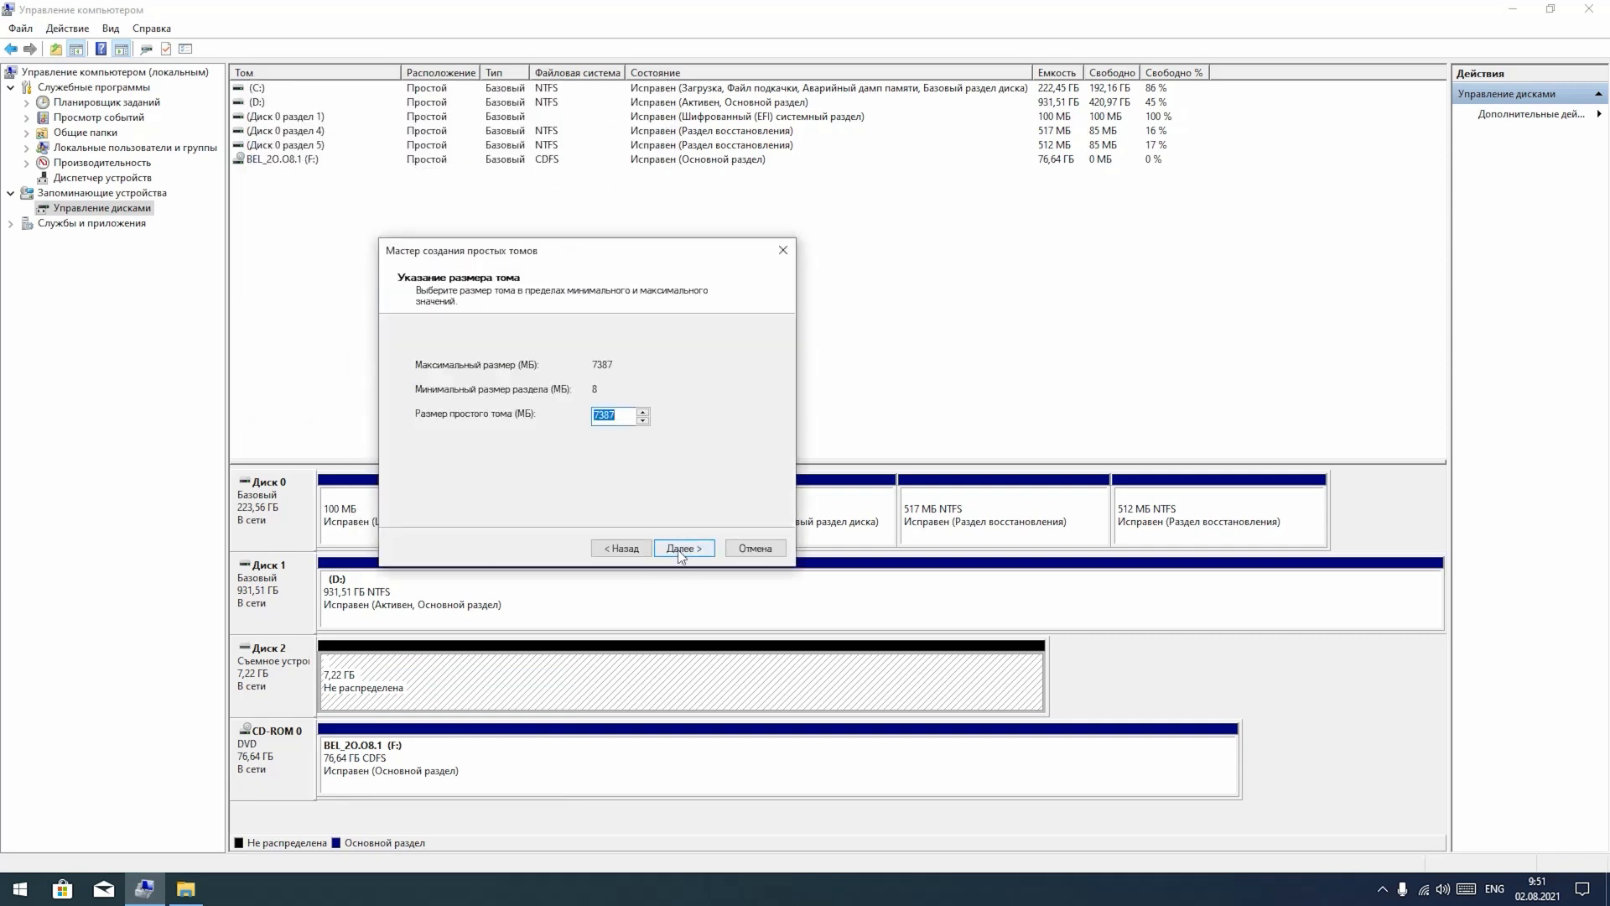
{"action": "left_click", "coordinate": [680, 550]}
{"action": "left_click", "coordinate": [621, 548]}
{"action": "type", "text": "4000"}
- Create the volume with letter E, FAT, default cluster size, label "Новый том" and quick formatting, accepting the FAT compatibility warning
{"action": "left_click", "coordinate": [700, 551]}
{"action": "left_click", "coordinate": [701, 550]}
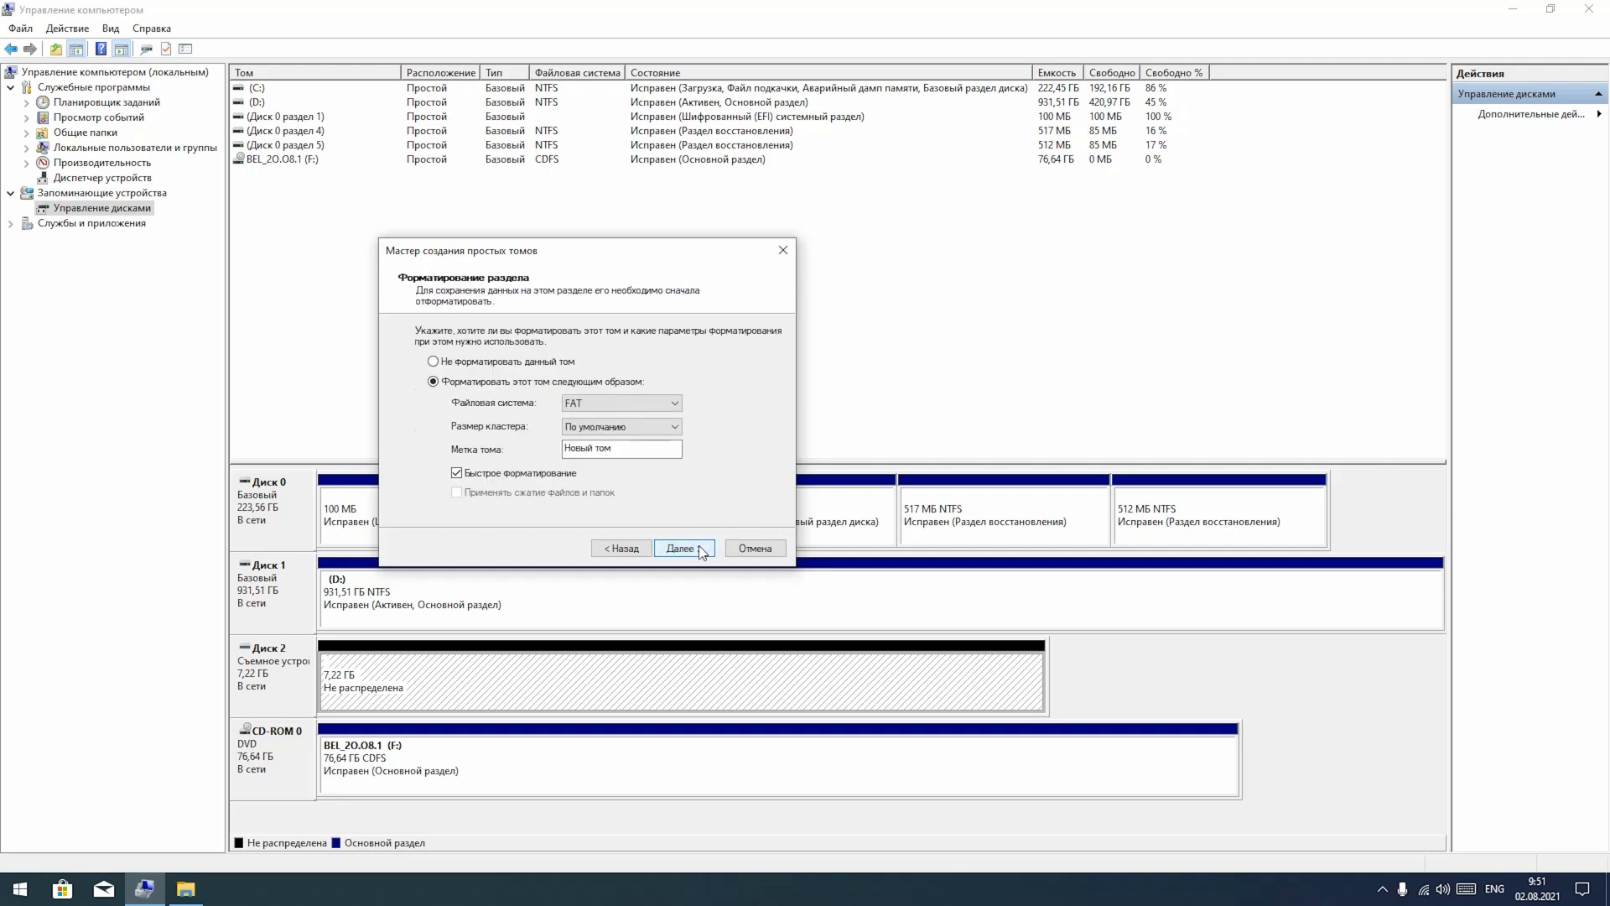
{"action": "left_click", "coordinate": [701, 550]}
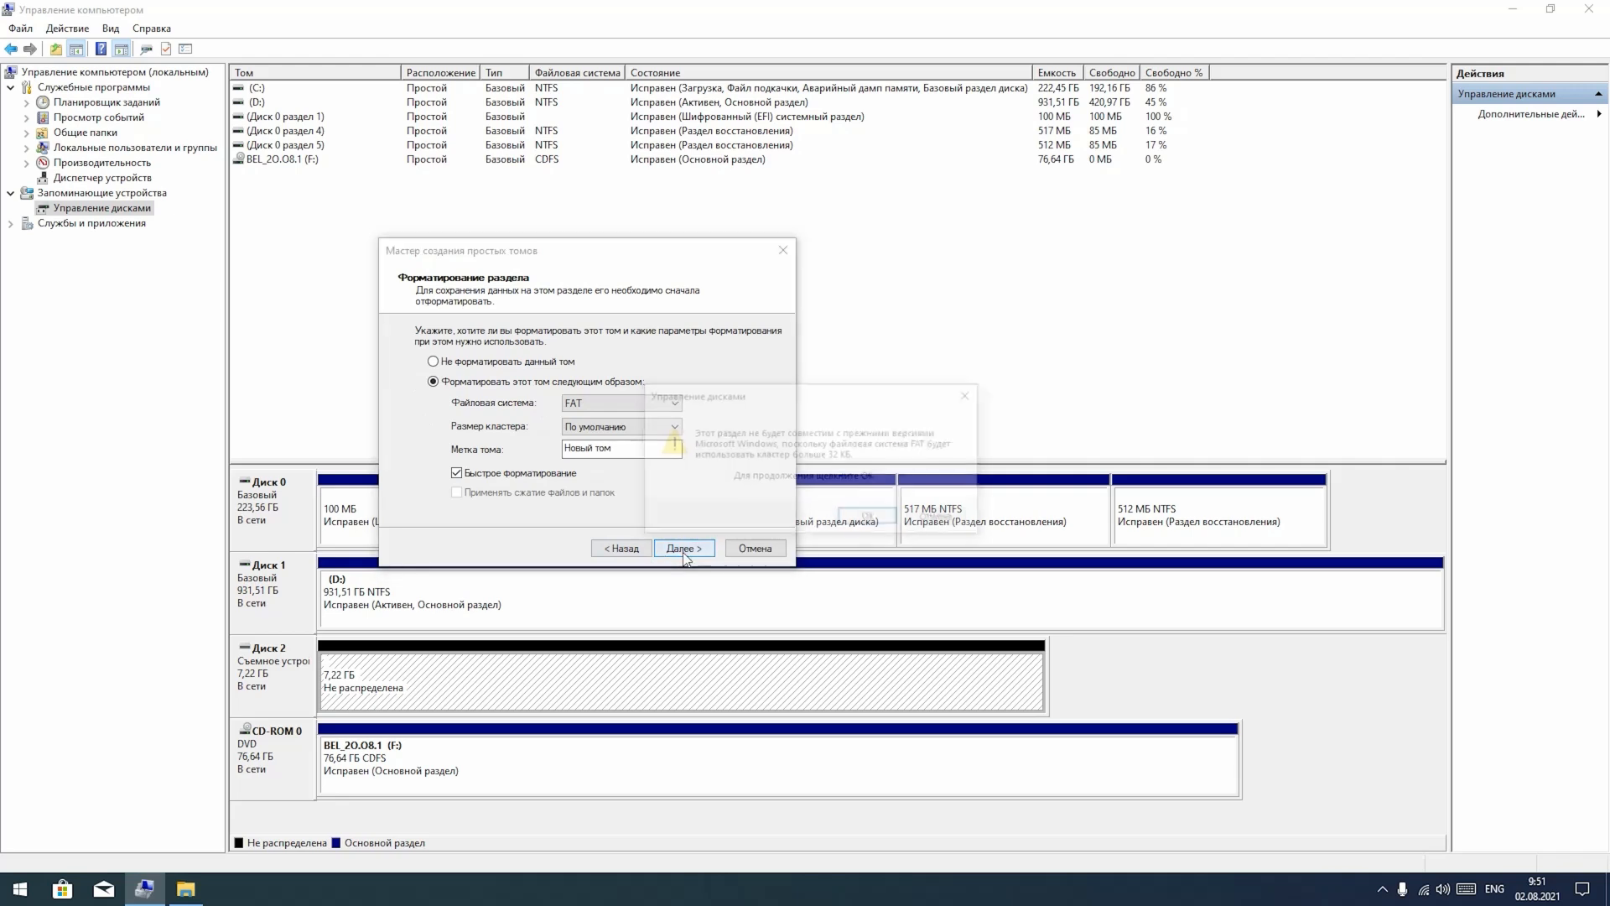
{"action": "left_click", "coordinate": [871, 519]}
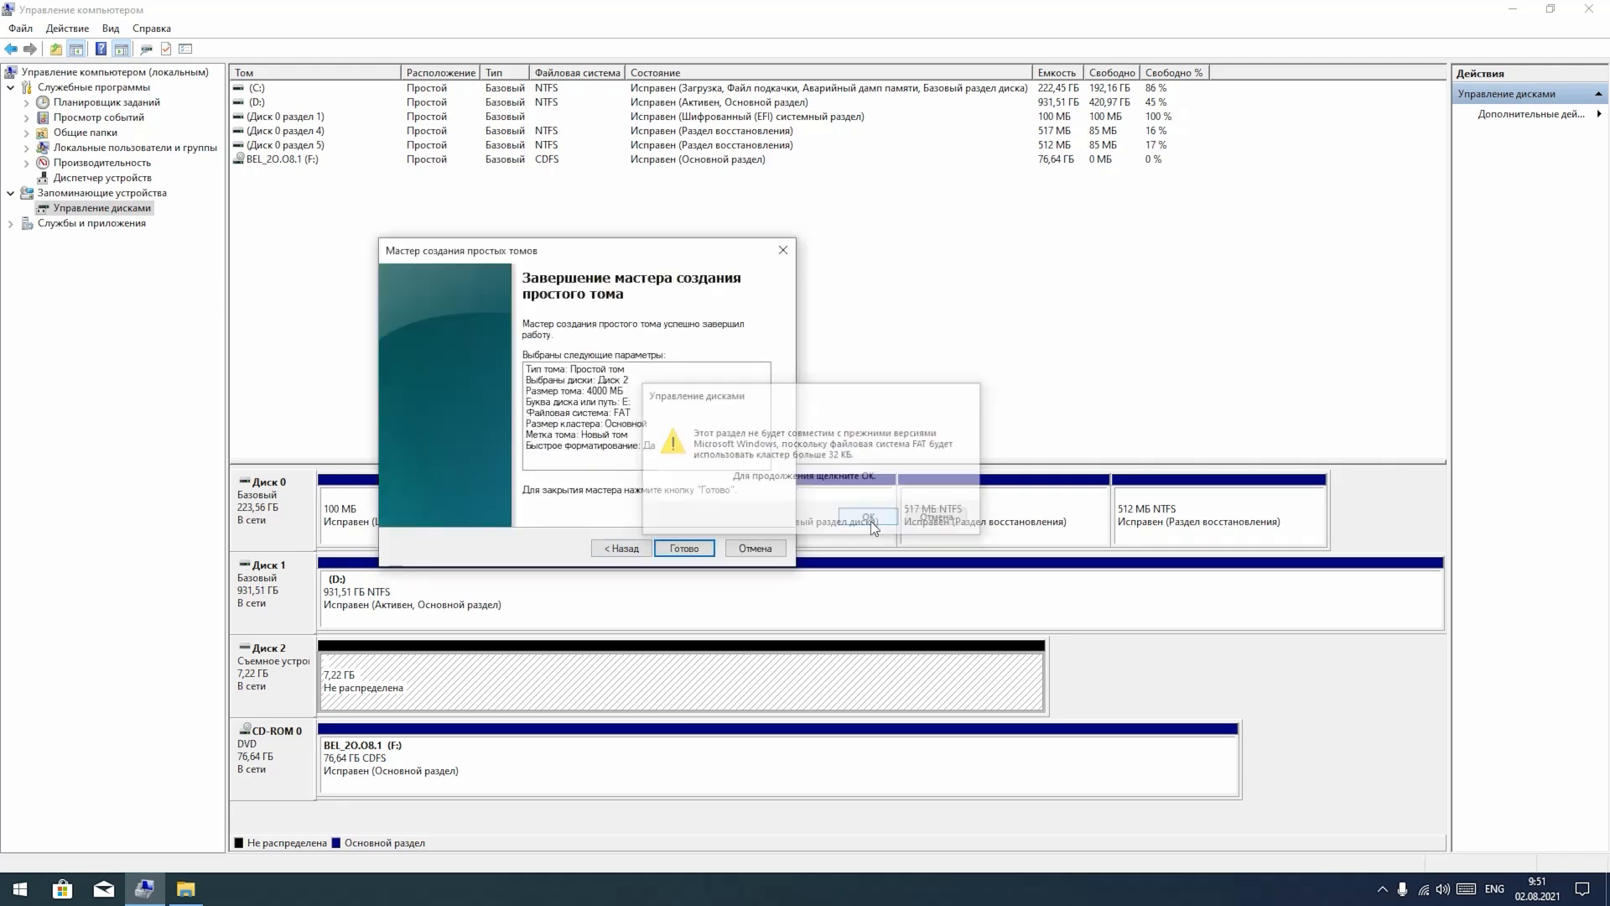
{"action": "left_click", "coordinate": [680, 547]}
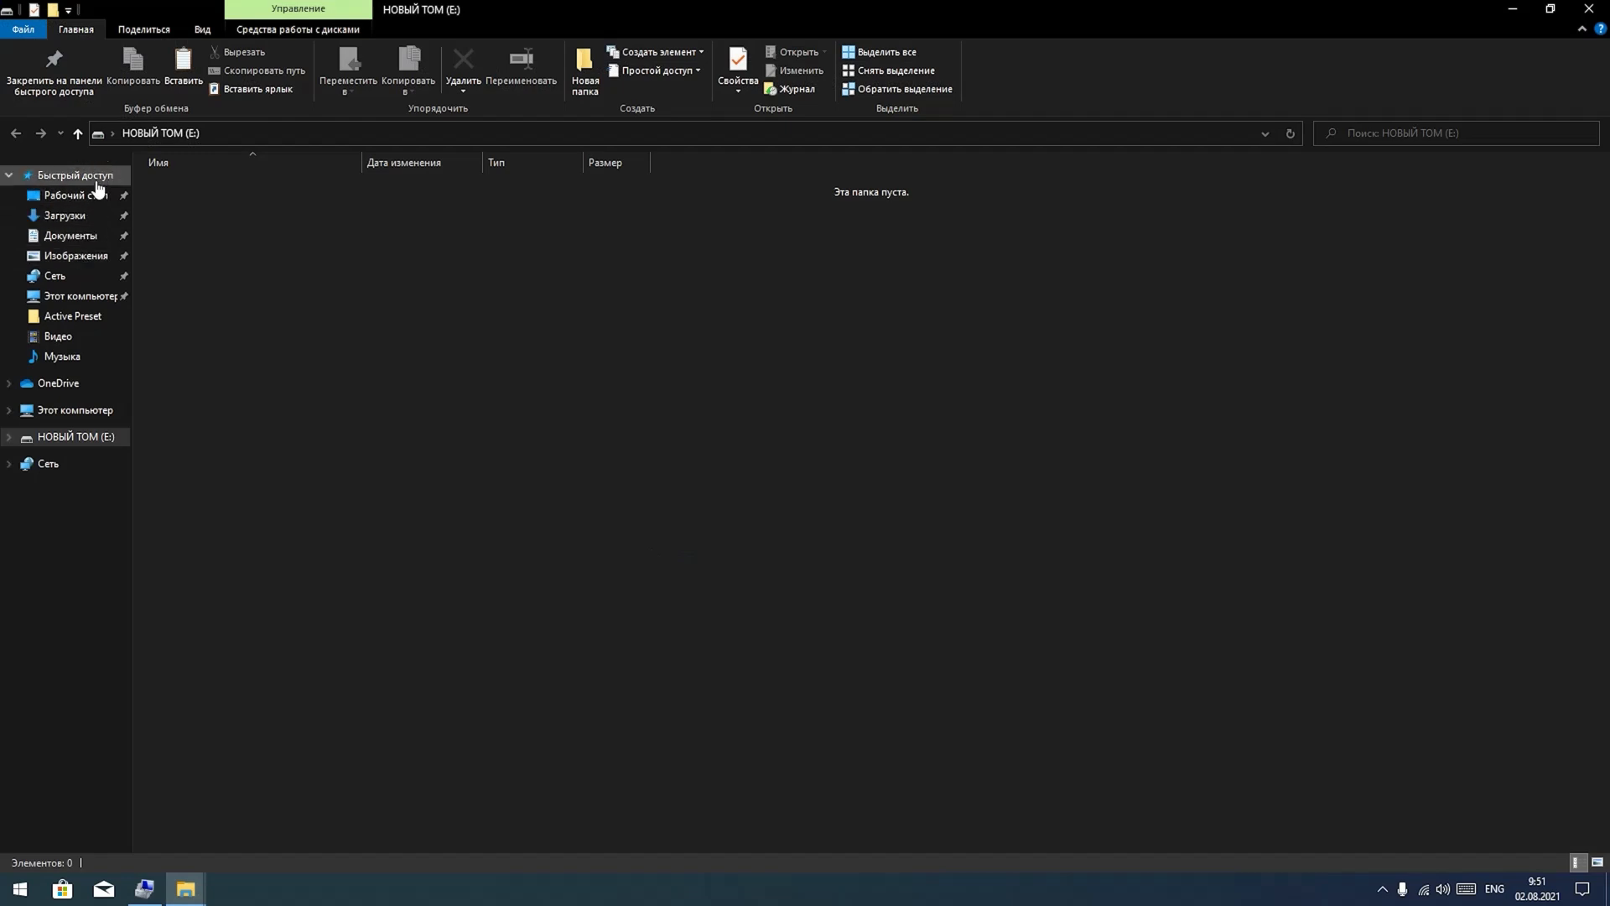
- Check the new (E:) volume in Explorer, close that window and select the volume in "Управление дисками"
{"action": "left_click", "coordinate": [78, 134]}
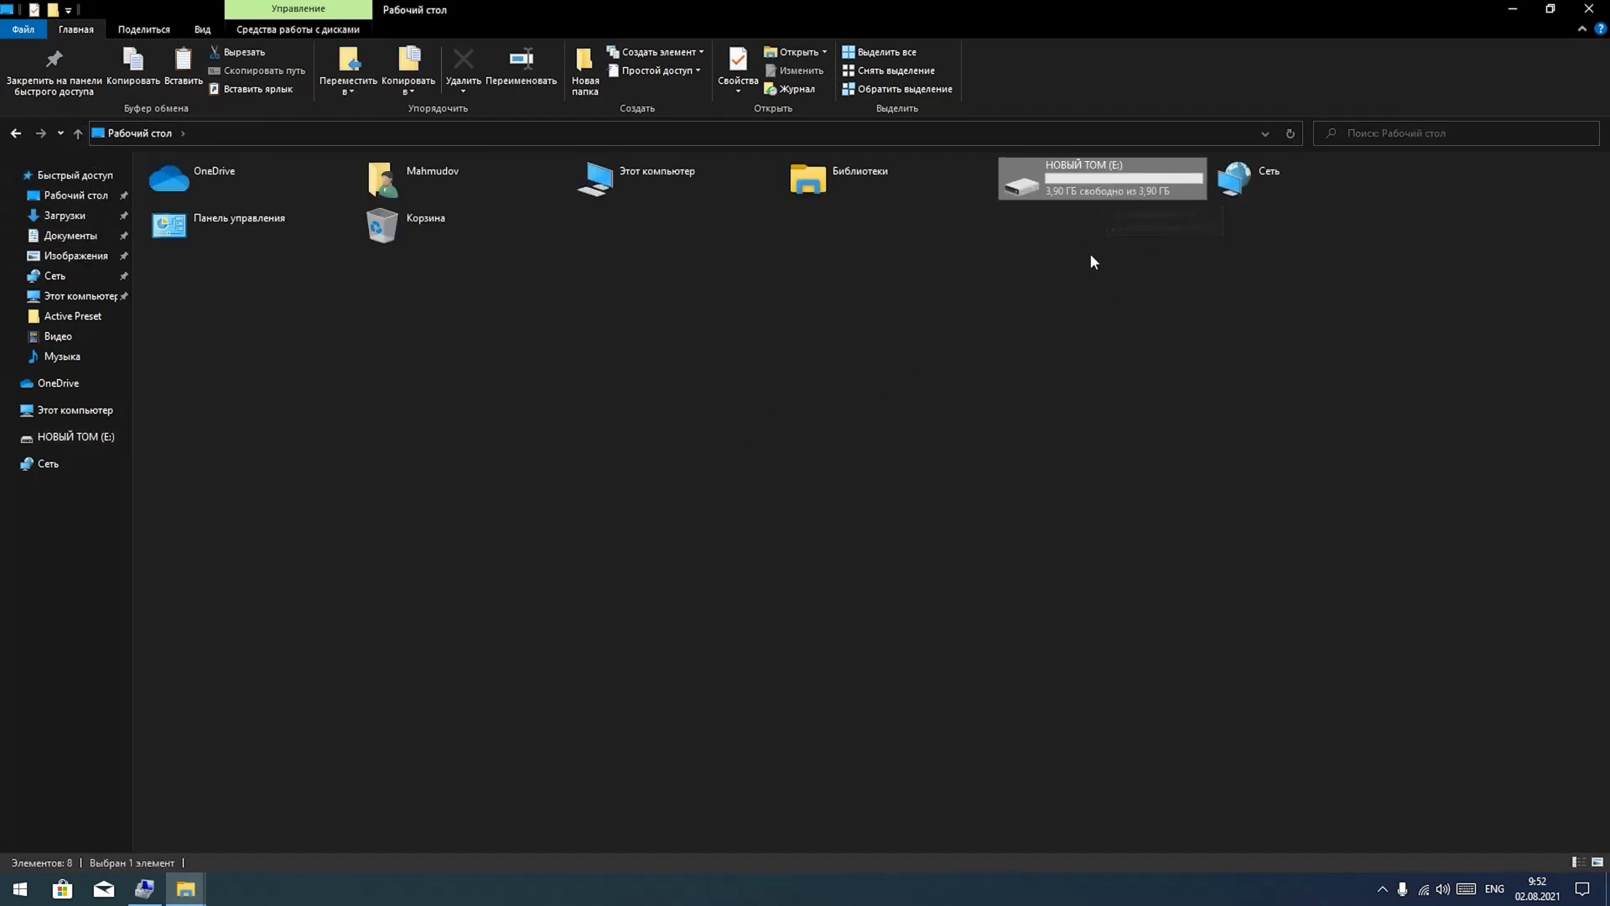
{"action": "left_click", "coordinate": [1595, 7]}
{"action": "left_click", "coordinate": [432, 688]}
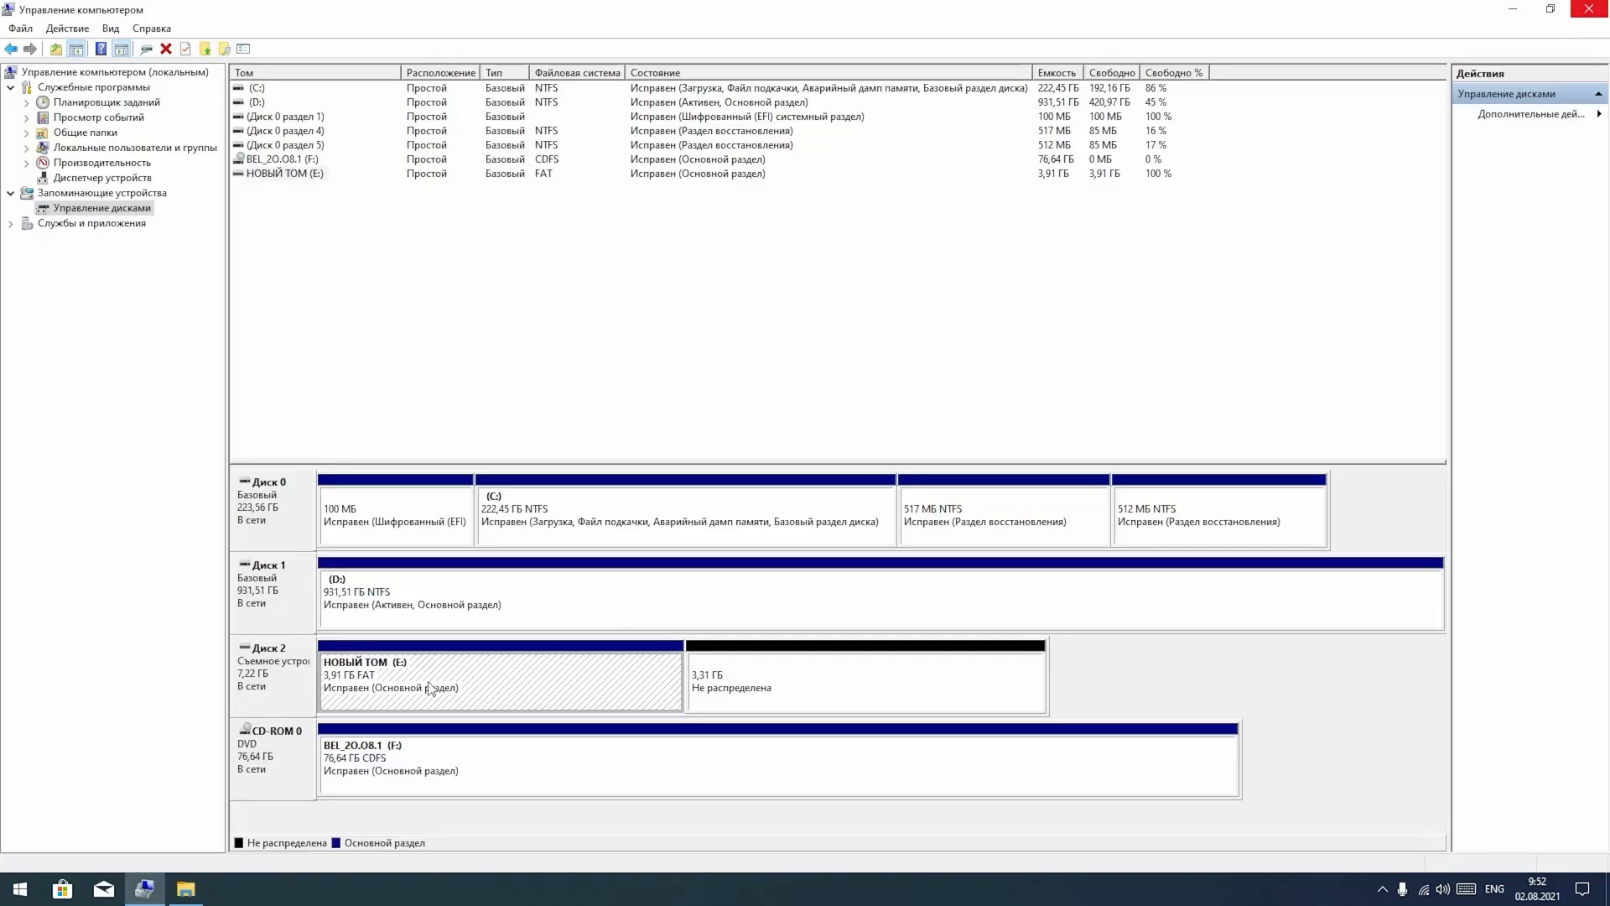
- Examine the remaining unallocated space on "Диск 2" and the volume creation options available for it
{"action": "left_click", "coordinate": [784, 685]}
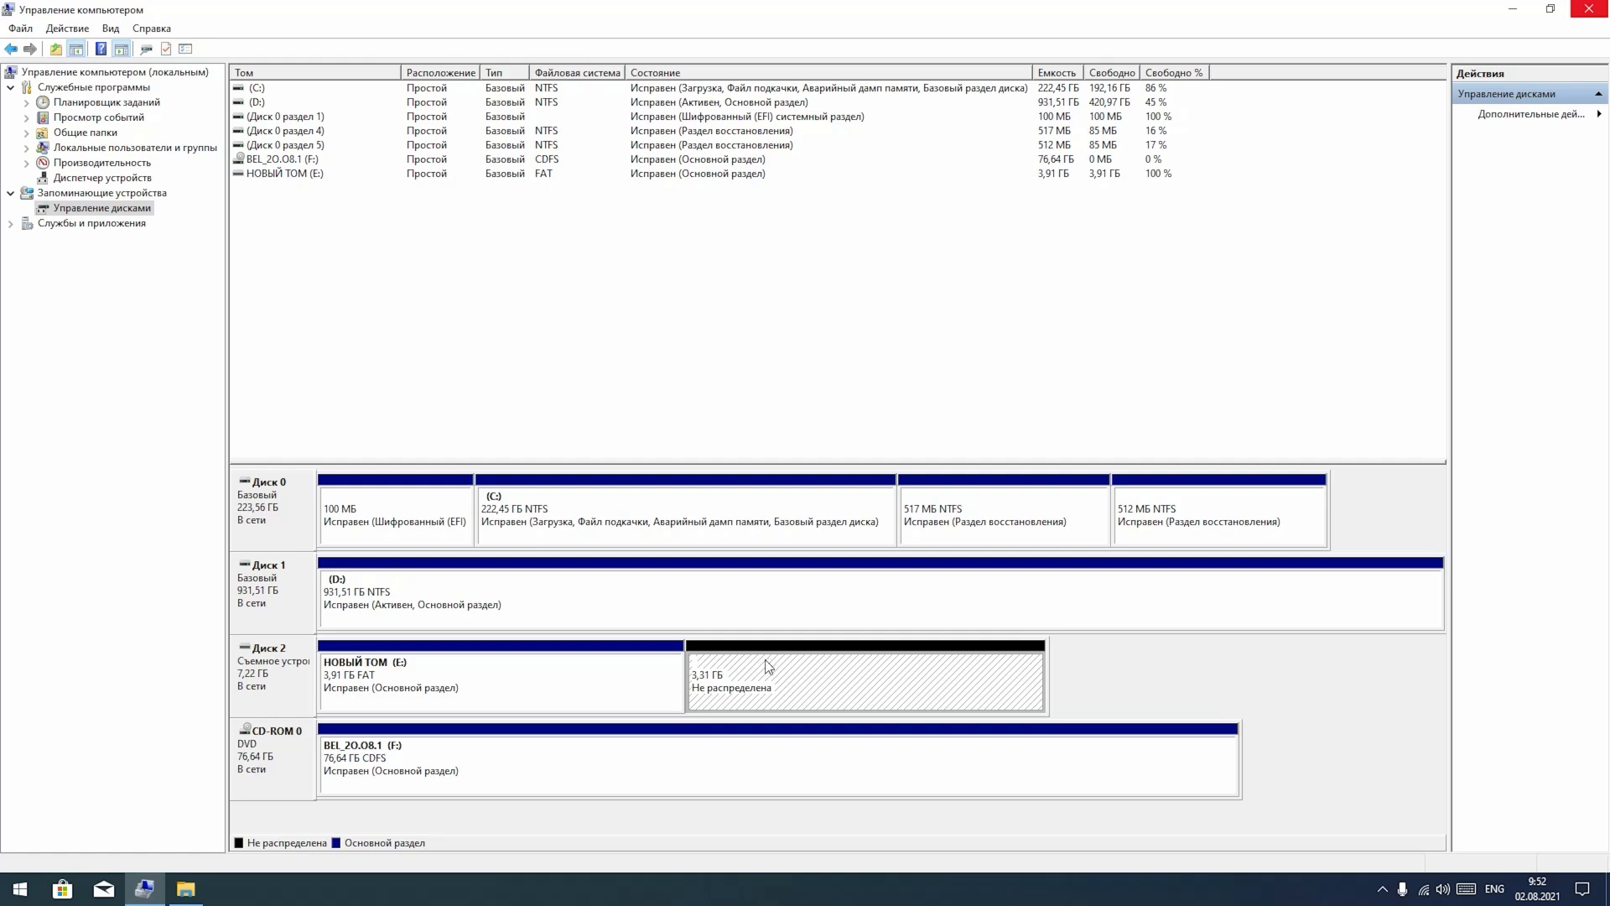
{"action": "right_click", "coordinate": [765, 665]}
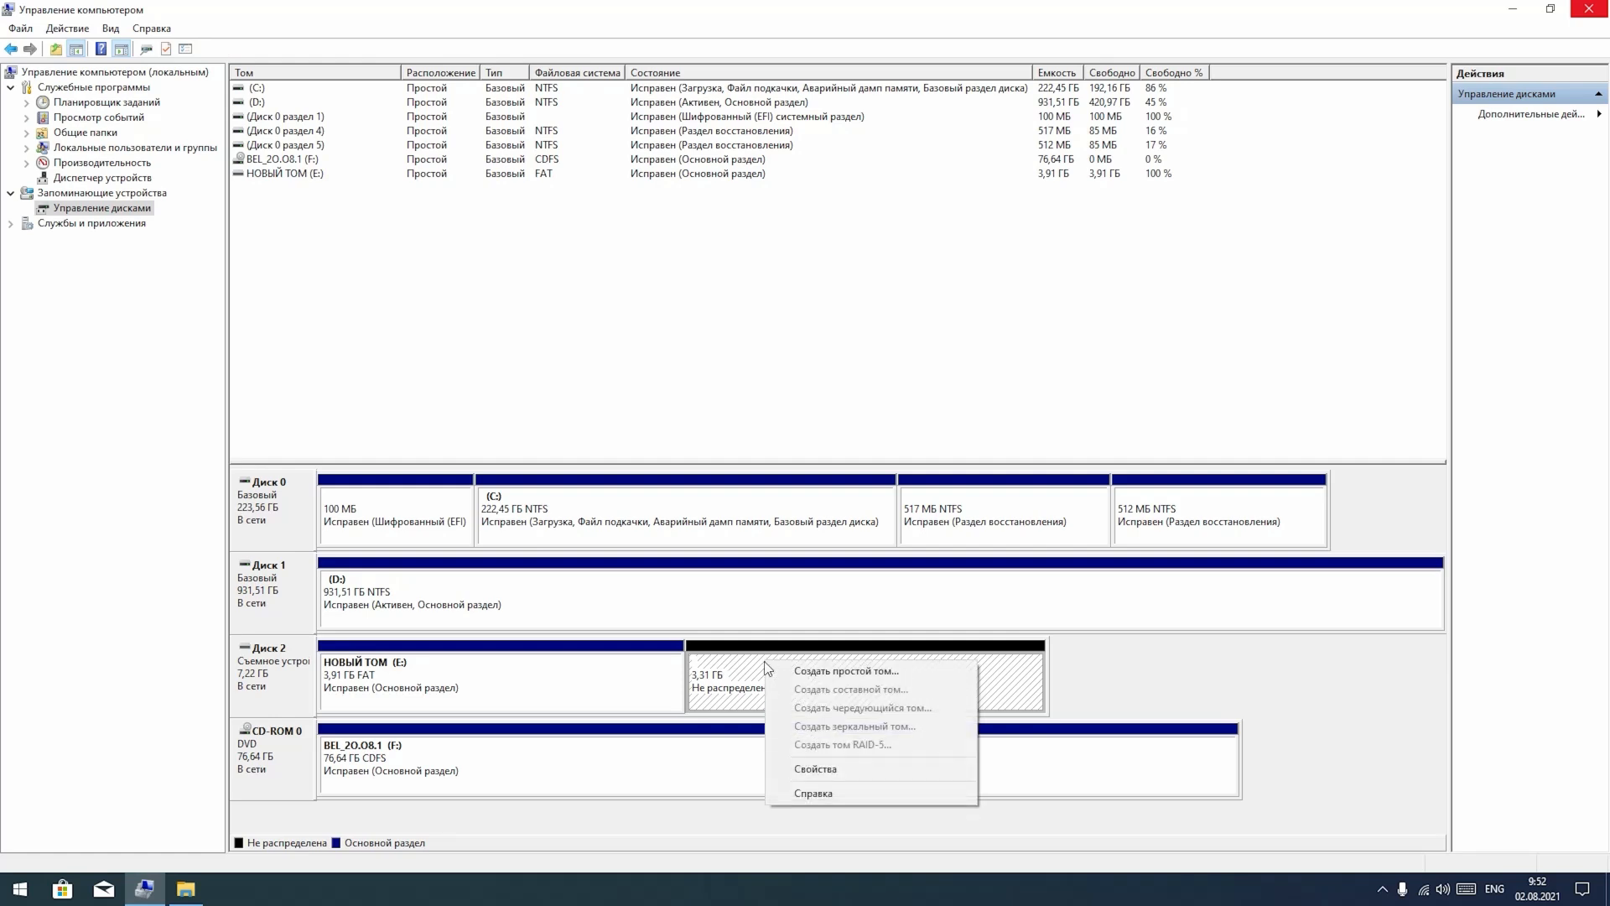
{"action": "left_click", "coordinate": [708, 690]}
{"action": "left_click", "coordinate": [601, 681]}
{"action": "left_click", "coordinate": [782, 686]}
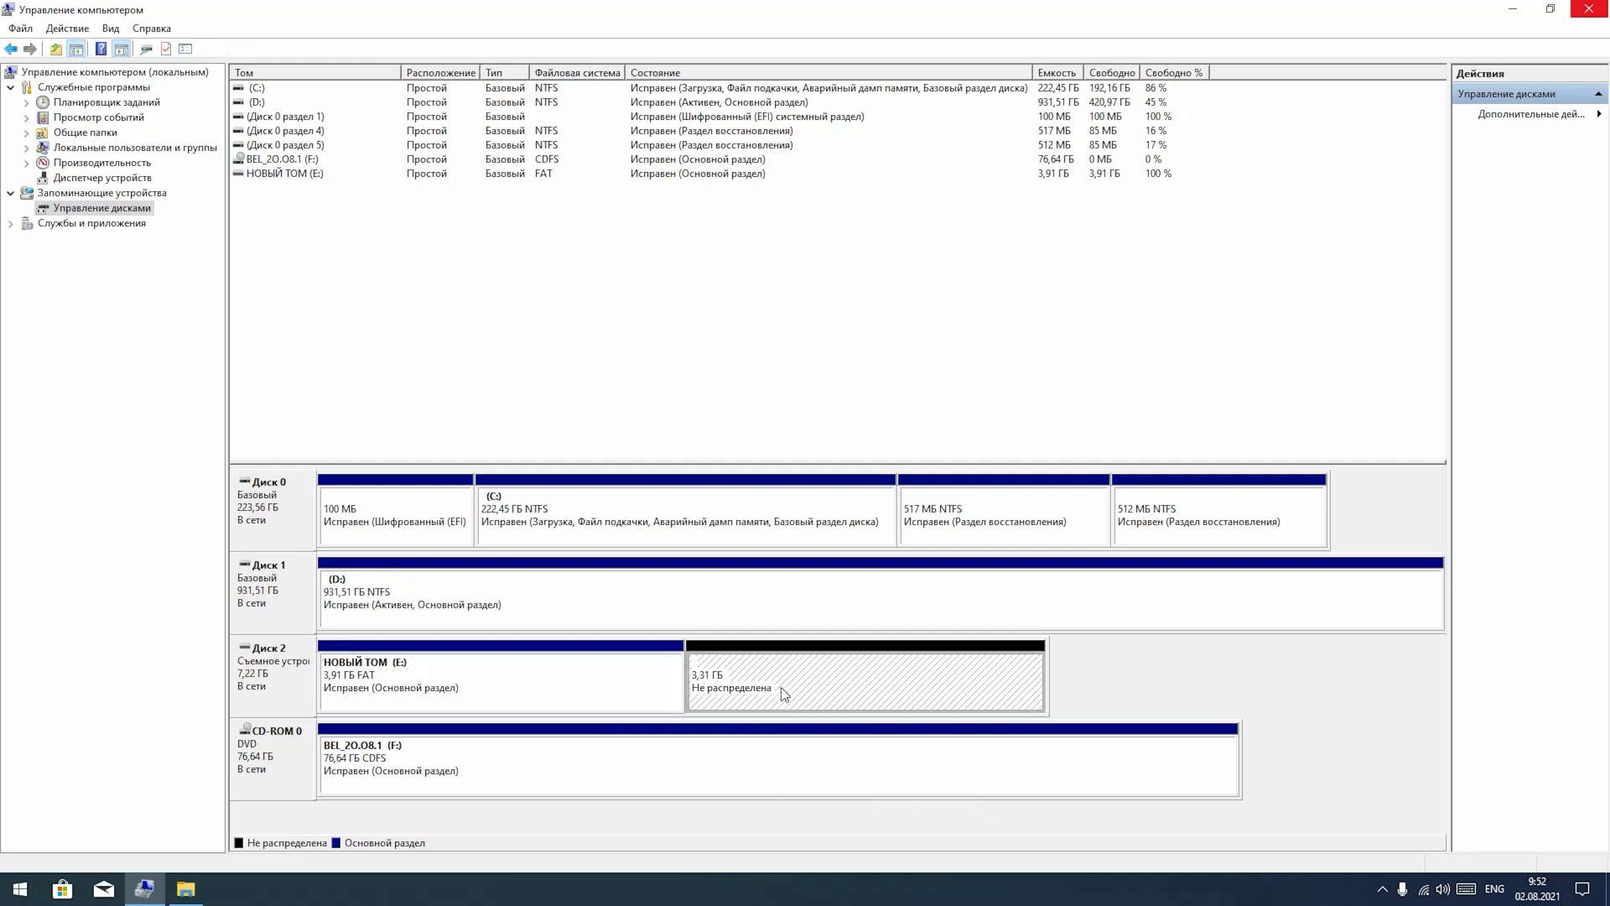
- Create a 3387 MB simple volume in the remaining unallocated space of "Диск 2" with letter G, FAT, label "Новый том" and quick formatting
{"action": "right_click", "coordinate": [782, 687]}
{"action": "left_click", "coordinate": [838, 701]}
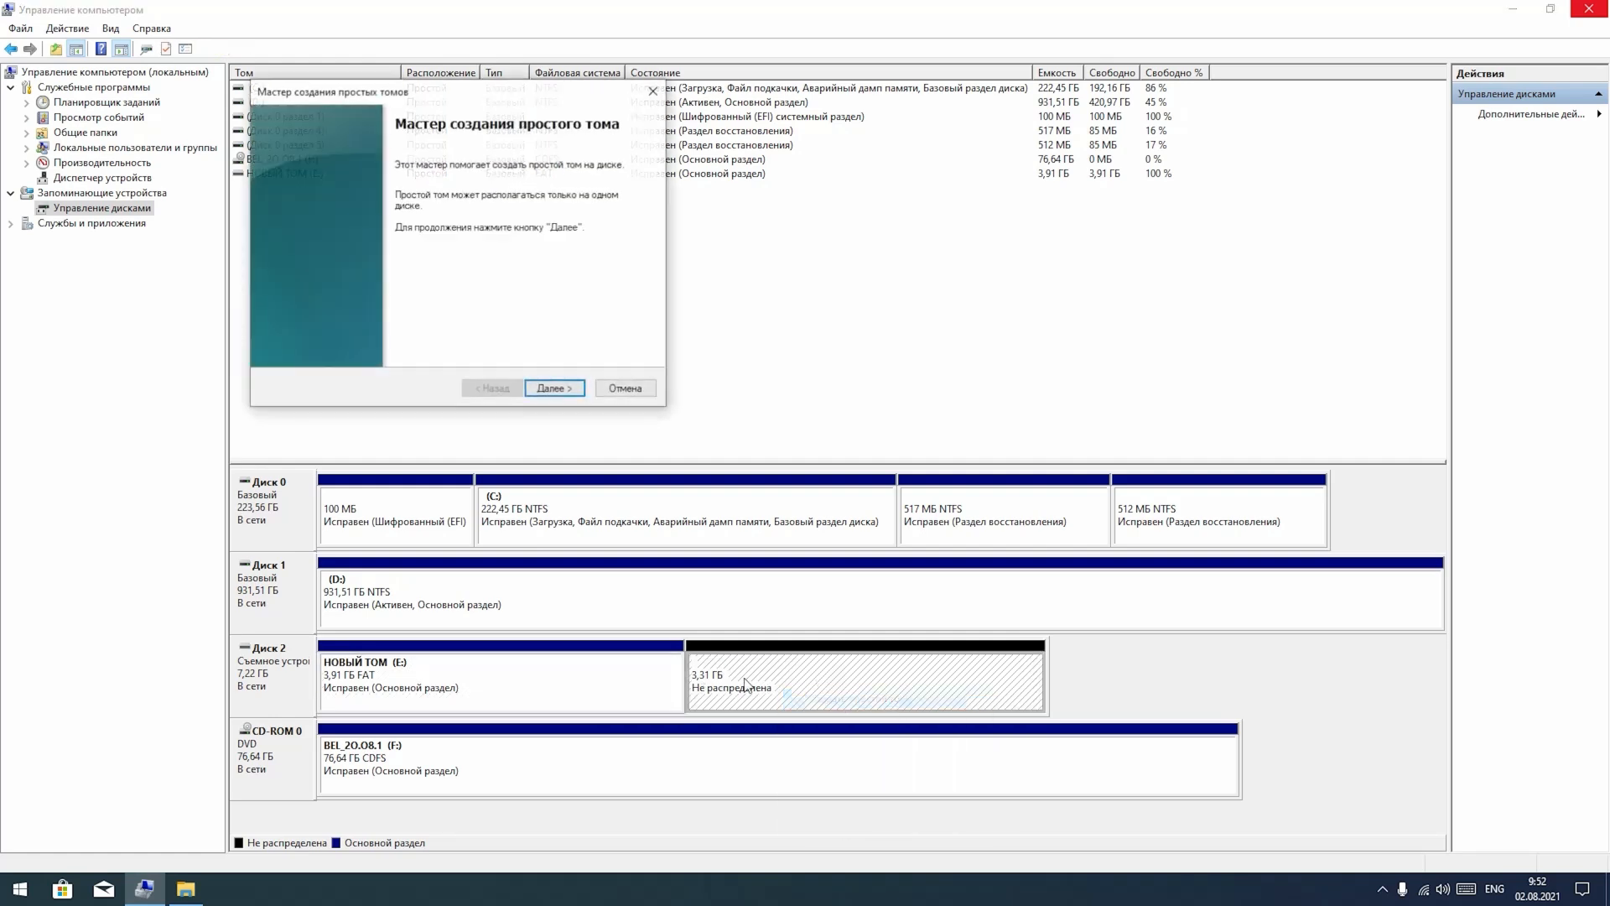
{"action": "left_click", "coordinate": [552, 388]}
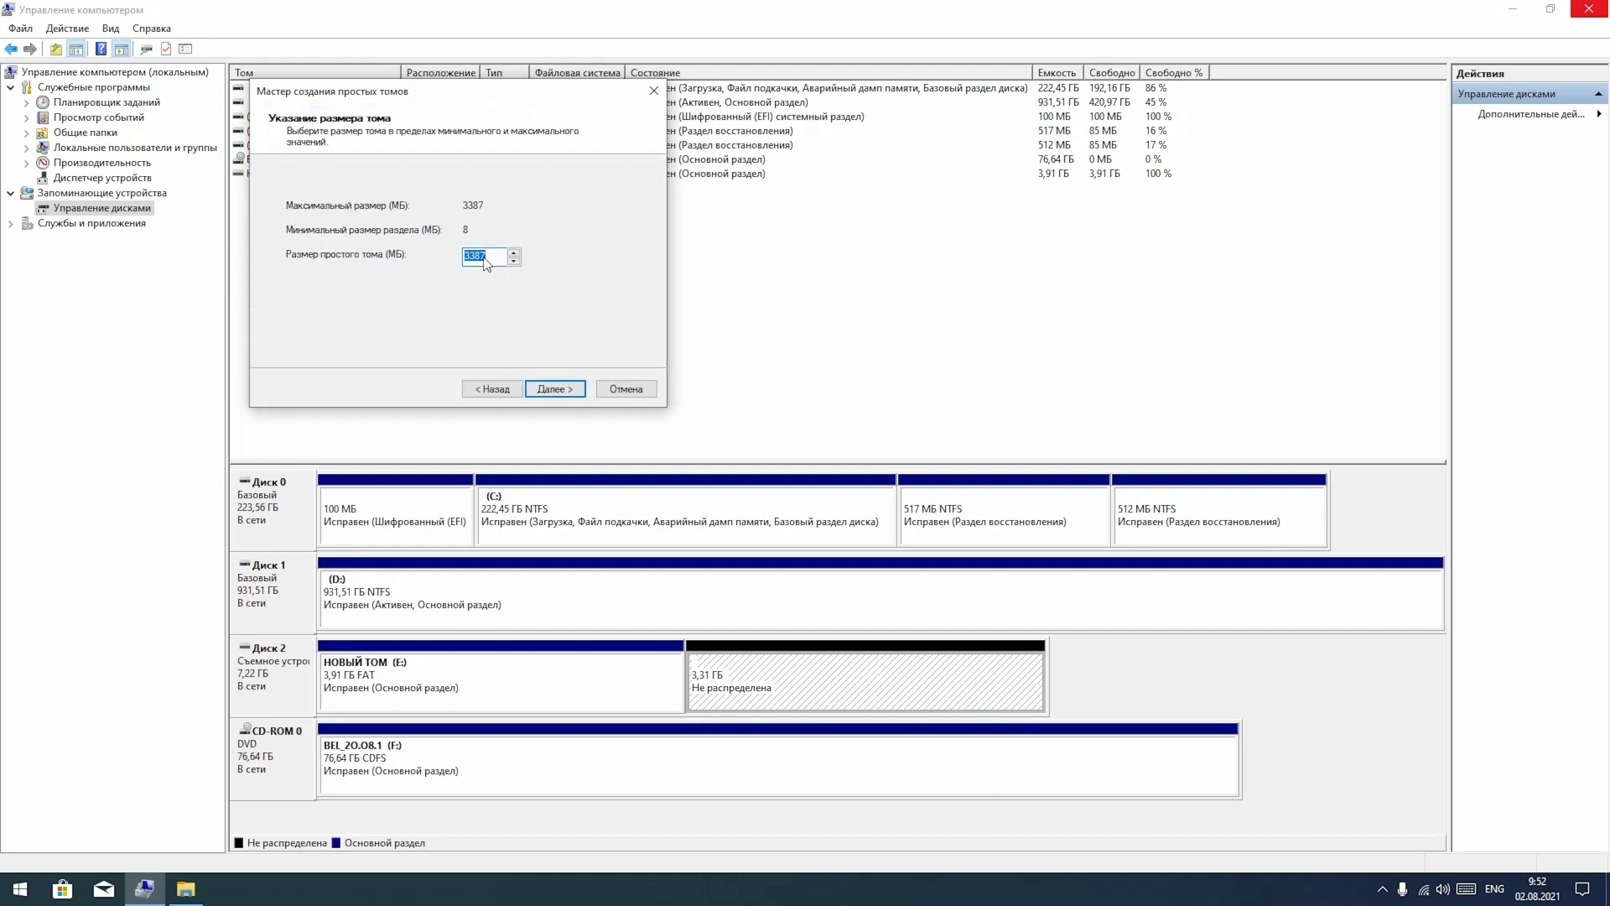
{"action": "left_click", "coordinate": [550, 390]}
{"action": "left_click", "coordinate": [550, 389]}
{"action": "left_click", "coordinate": [550, 390]}
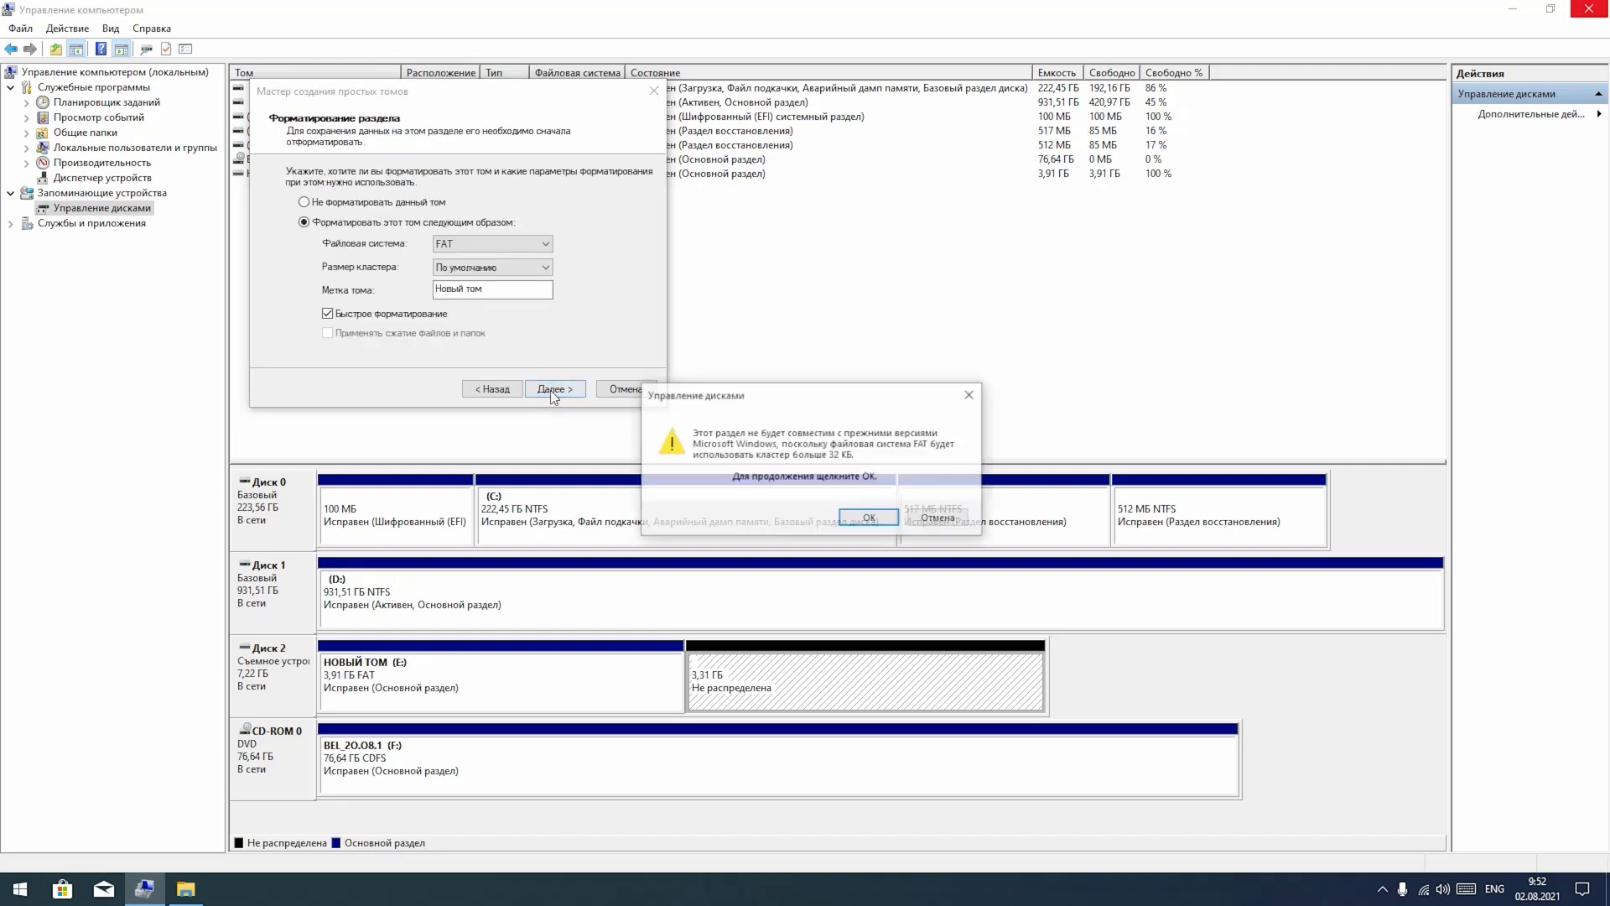
{"action": "left_click", "coordinate": [882, 520]}
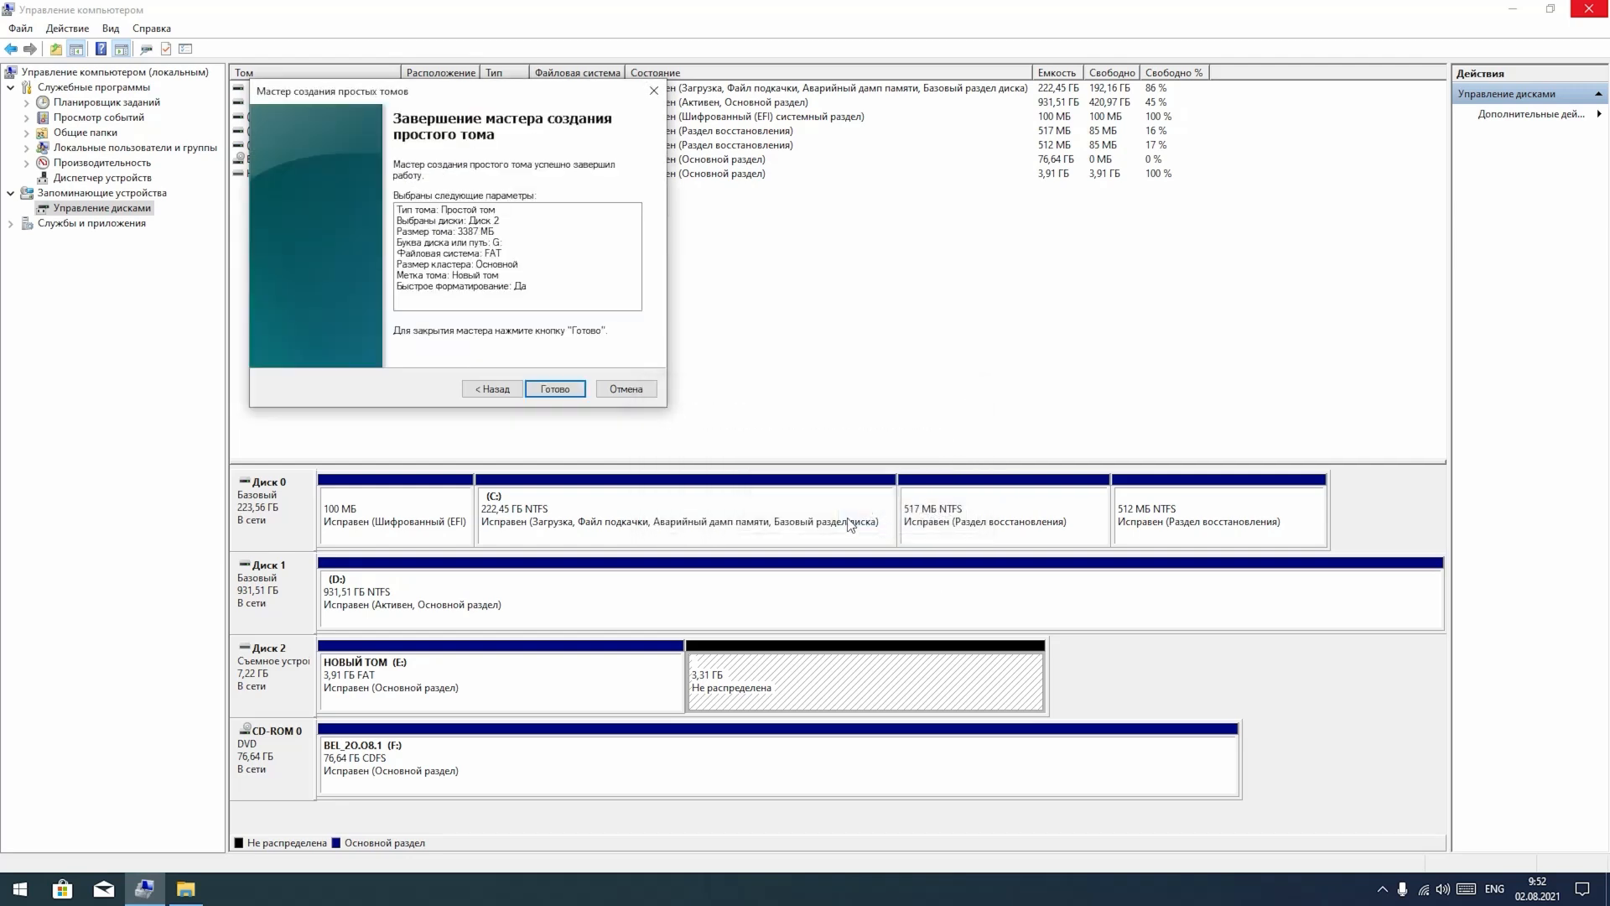
{"action": "left_click", "coordinate": [554, 389]}
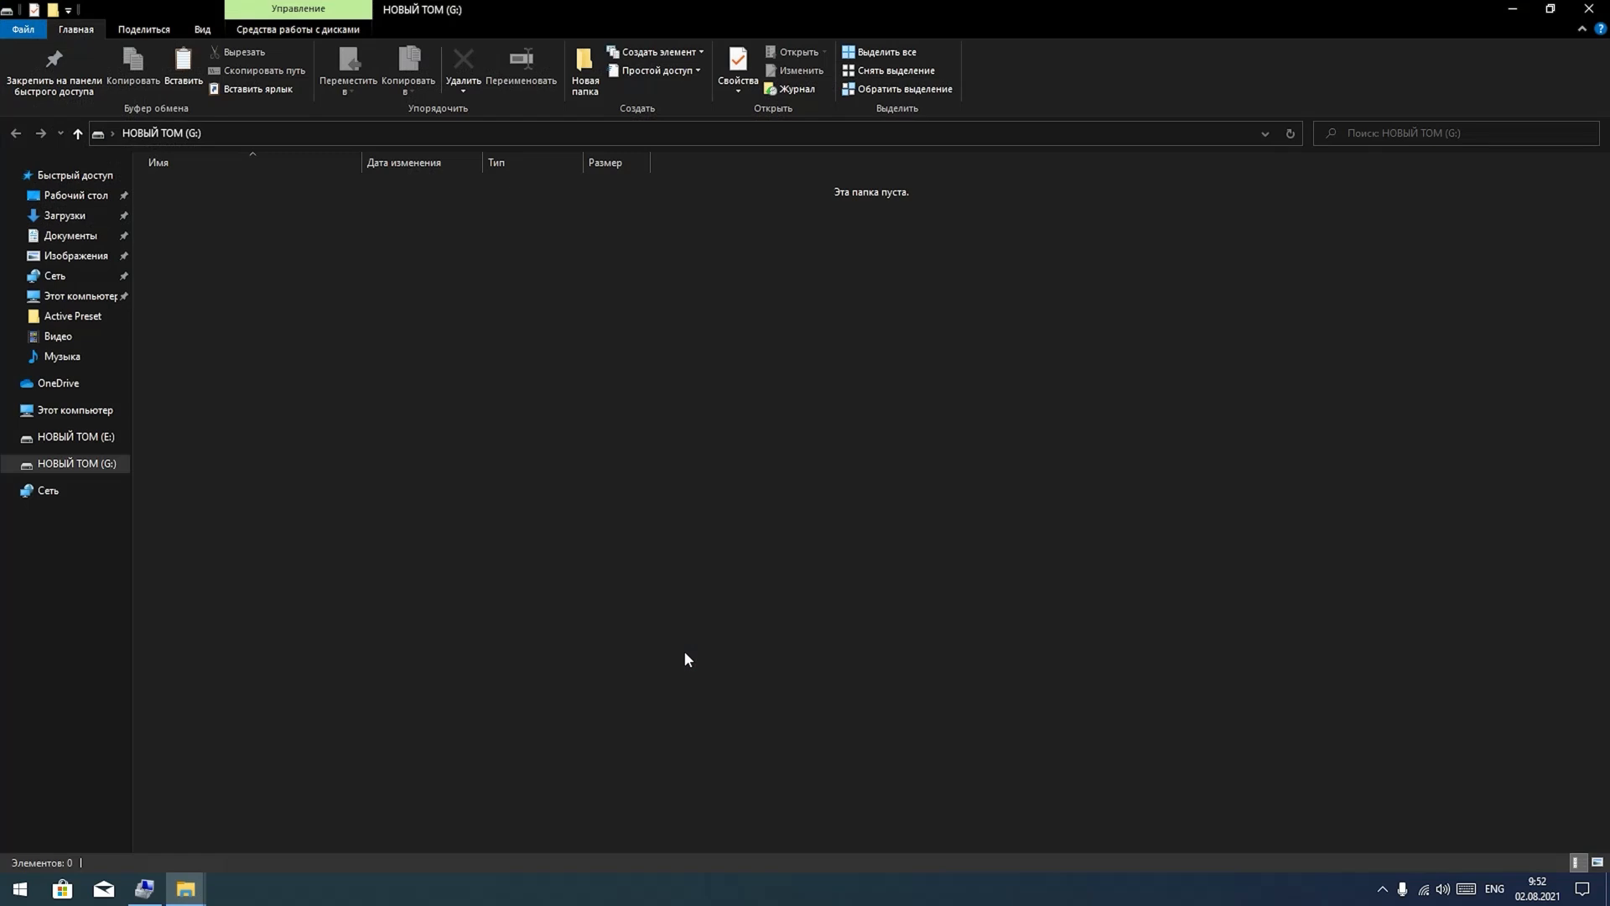
- Check the new (E:) and (G:) volumes under "Этот компьютер" in Explorer and close that window
{"action": "left_click", "coordinate": [80, 295]}
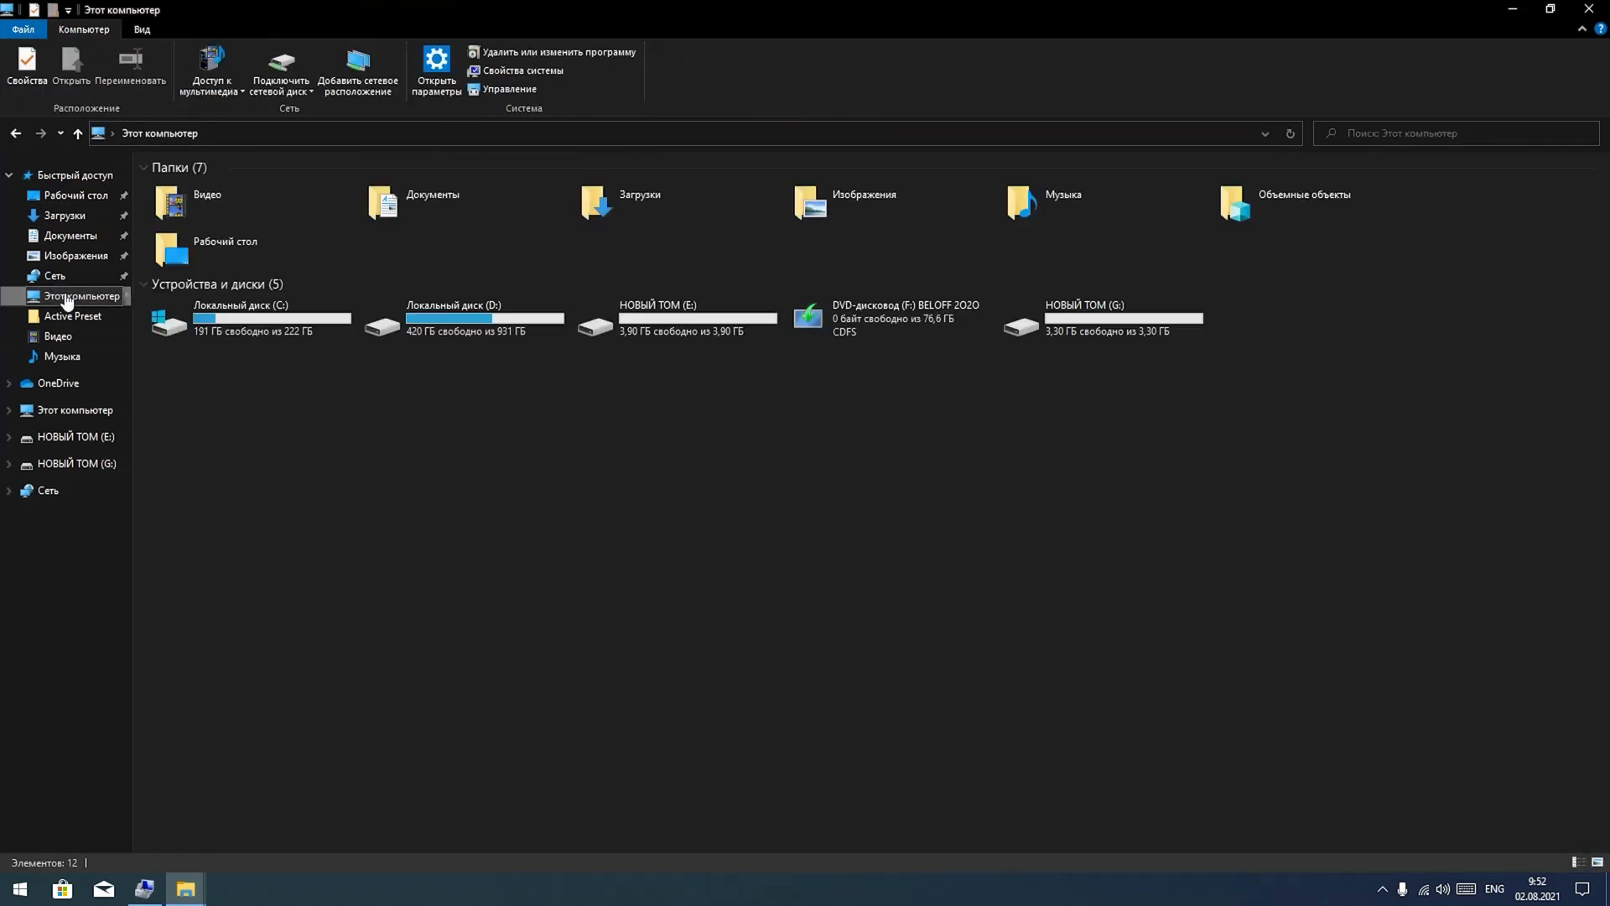
{"action": "left_click", "coordinate": [681, 322]}
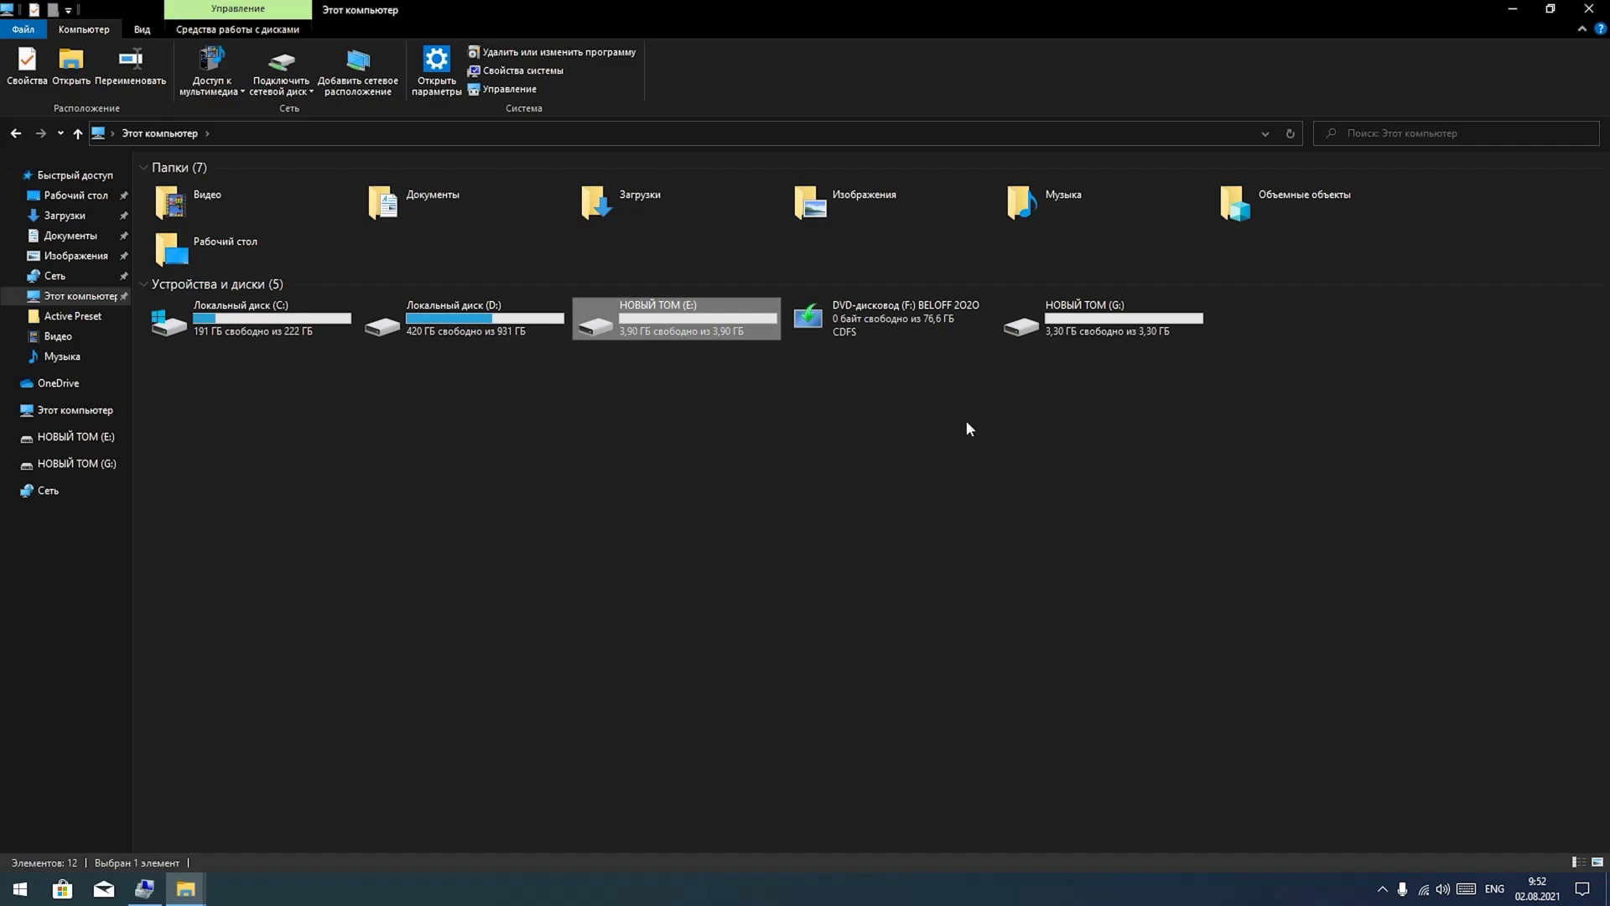
{"action": "left_click", "coordinate": [1099, 334]}
{"action": "left_click", "coordinate": [1598, 10]}
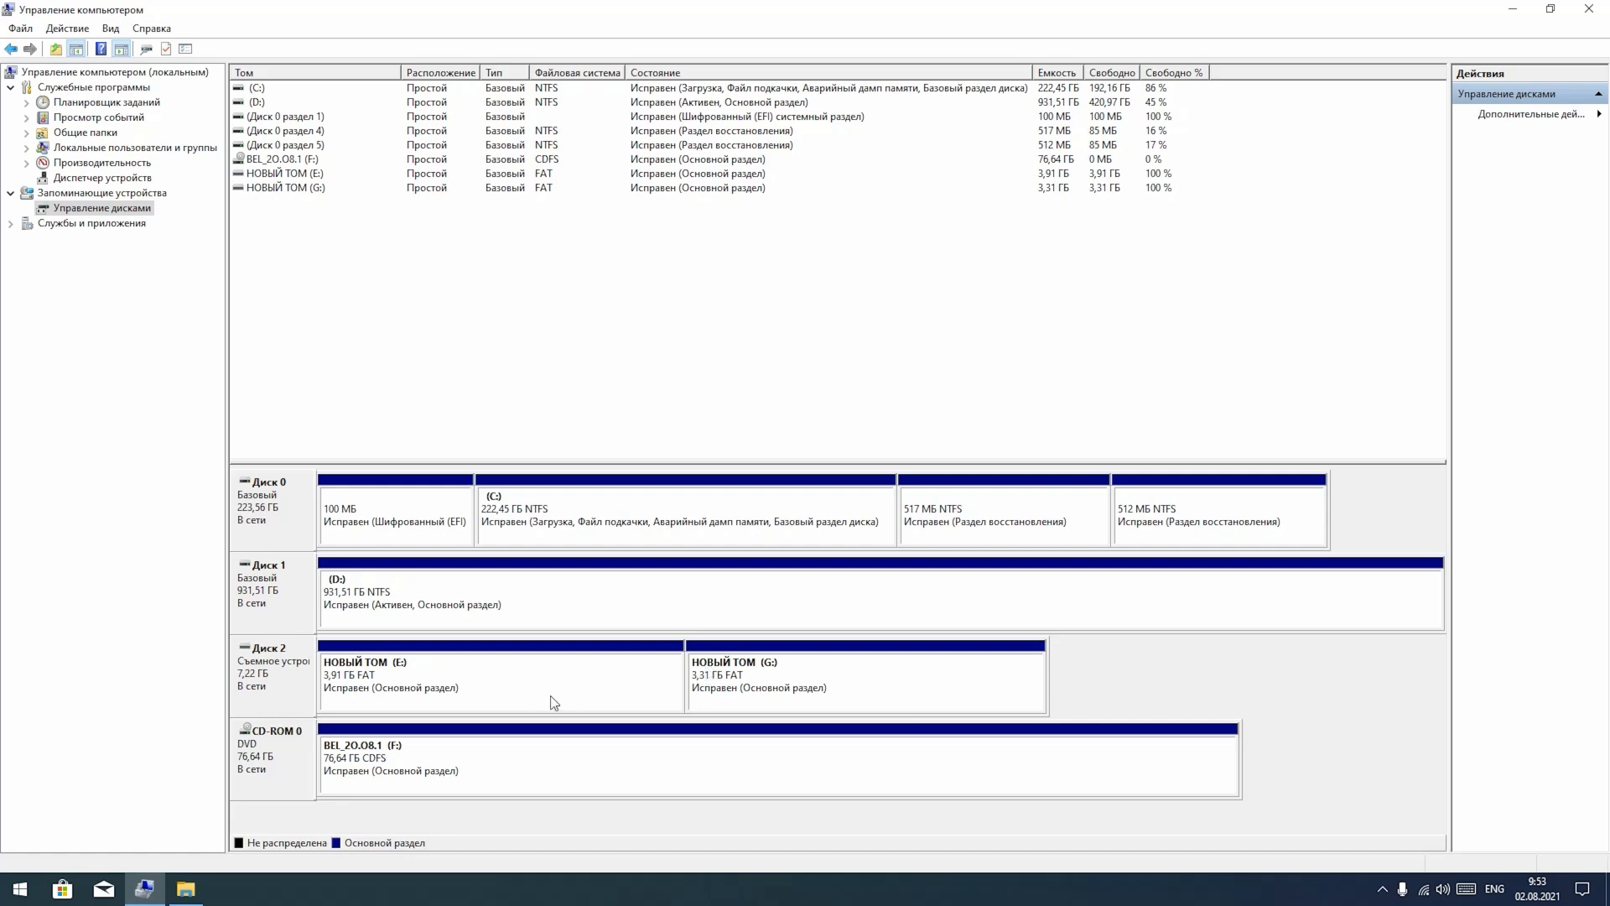
- Delete the volumes (G:) and (E:) on "Диск 2", confirming the loss of their data
{"action": "right_click", "coordinate": [800, 668]}
{"action": "left_click", "coordinate": [836, 605]}
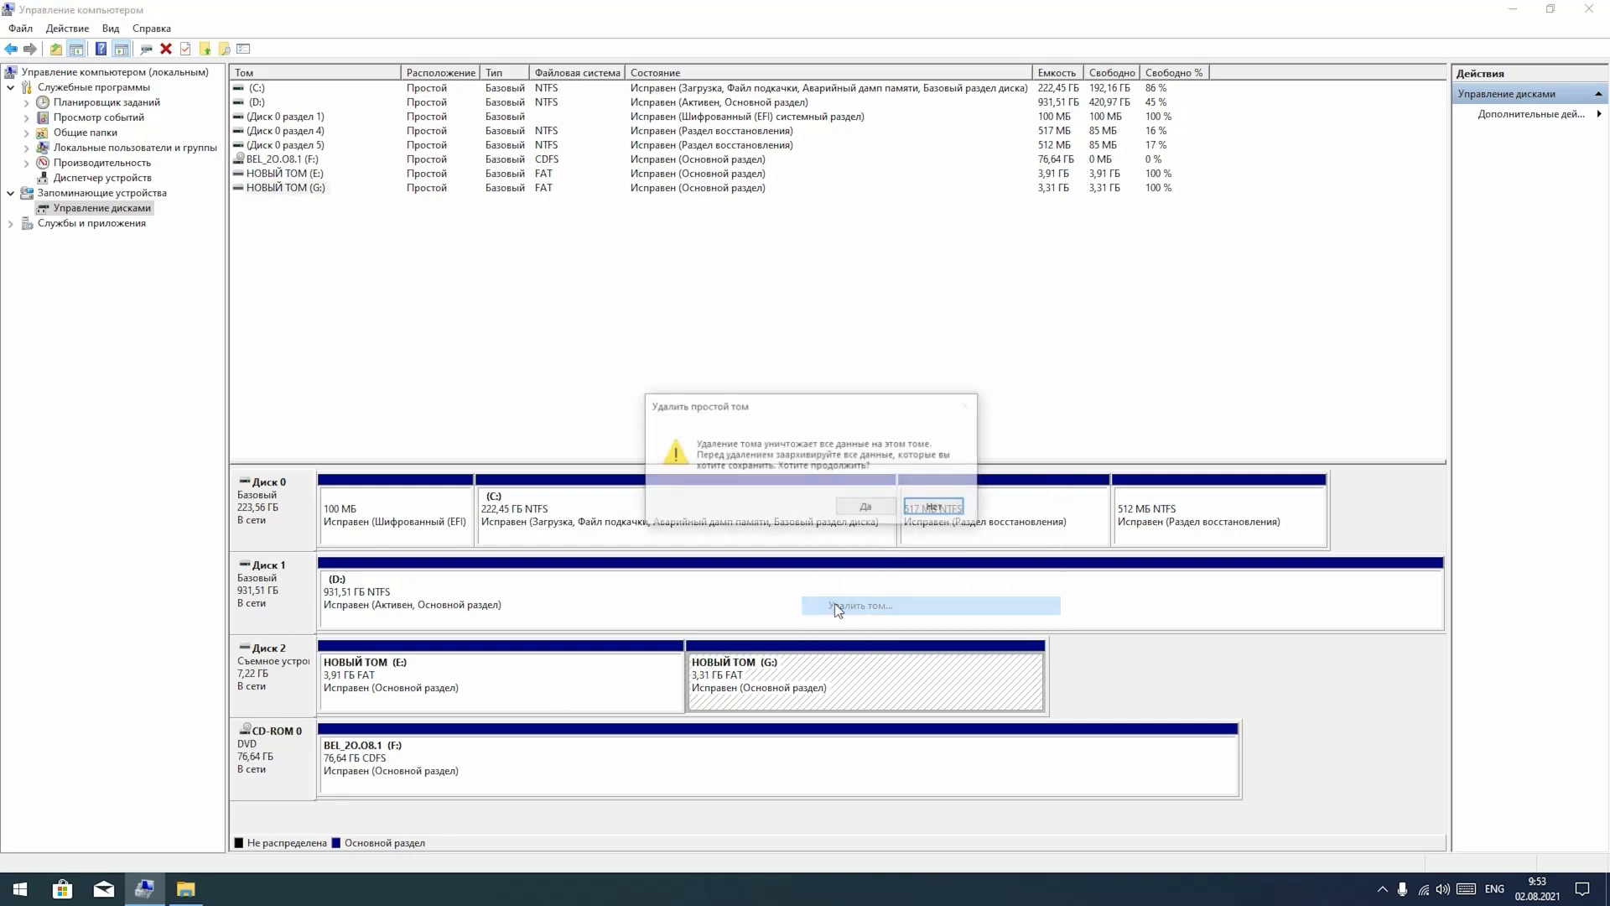
{"action": "left_click", "coordinate": [868, 507]}
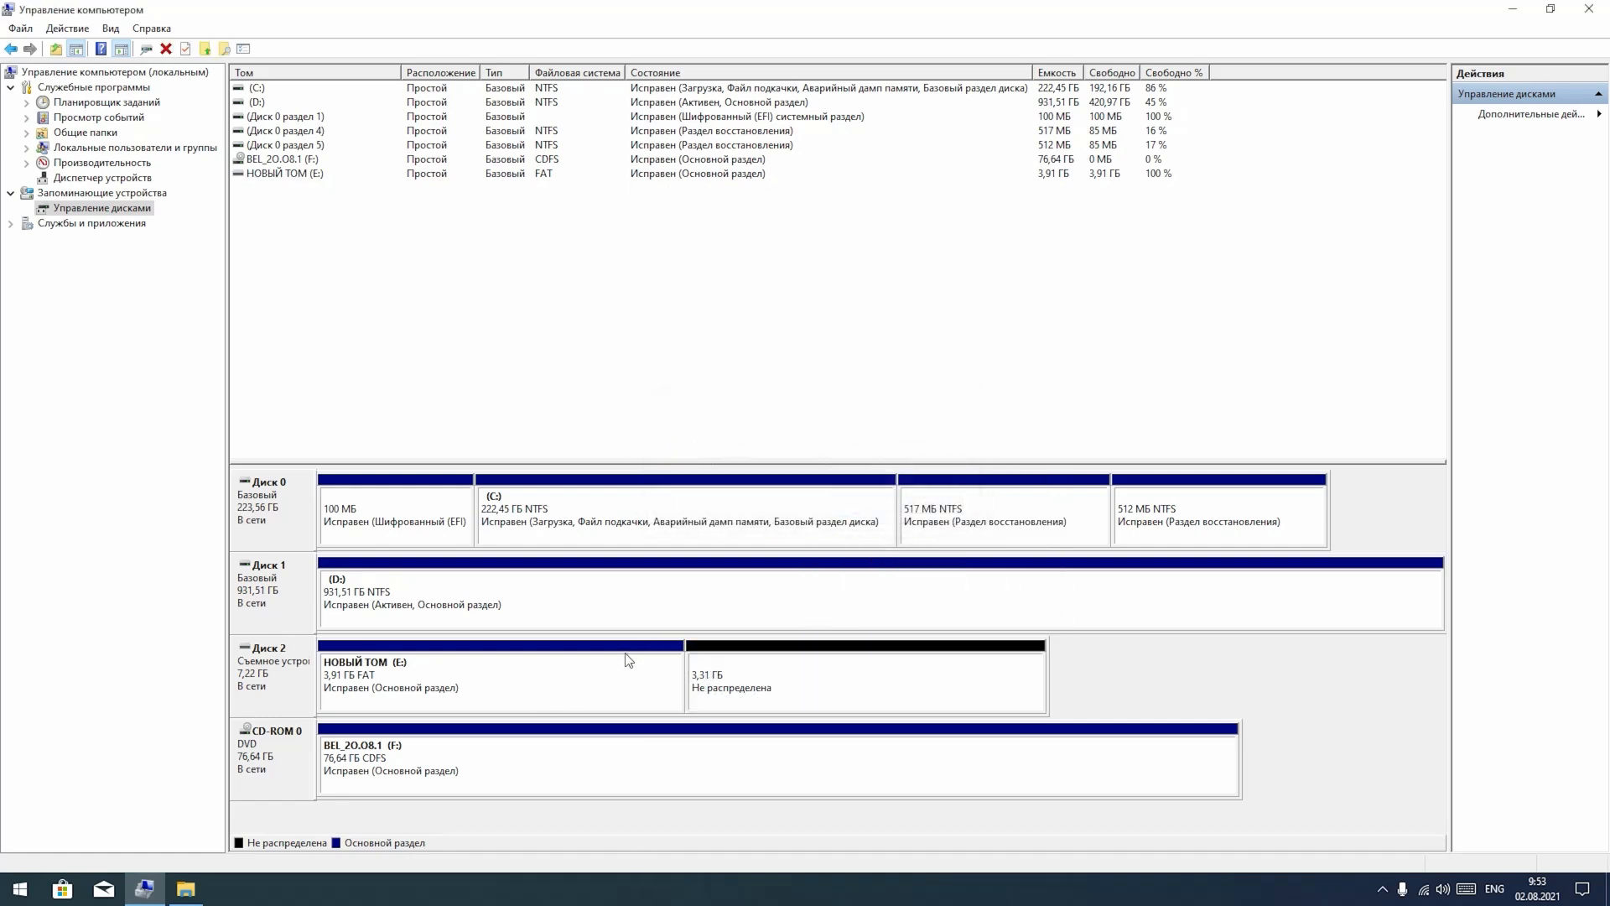
{"action": "right_click", "coordinate": [627, 654]}
{"action": "left_click", "coordinate": [694, 592]}
{"action": "left_click", "coordinate": [869, 505]}
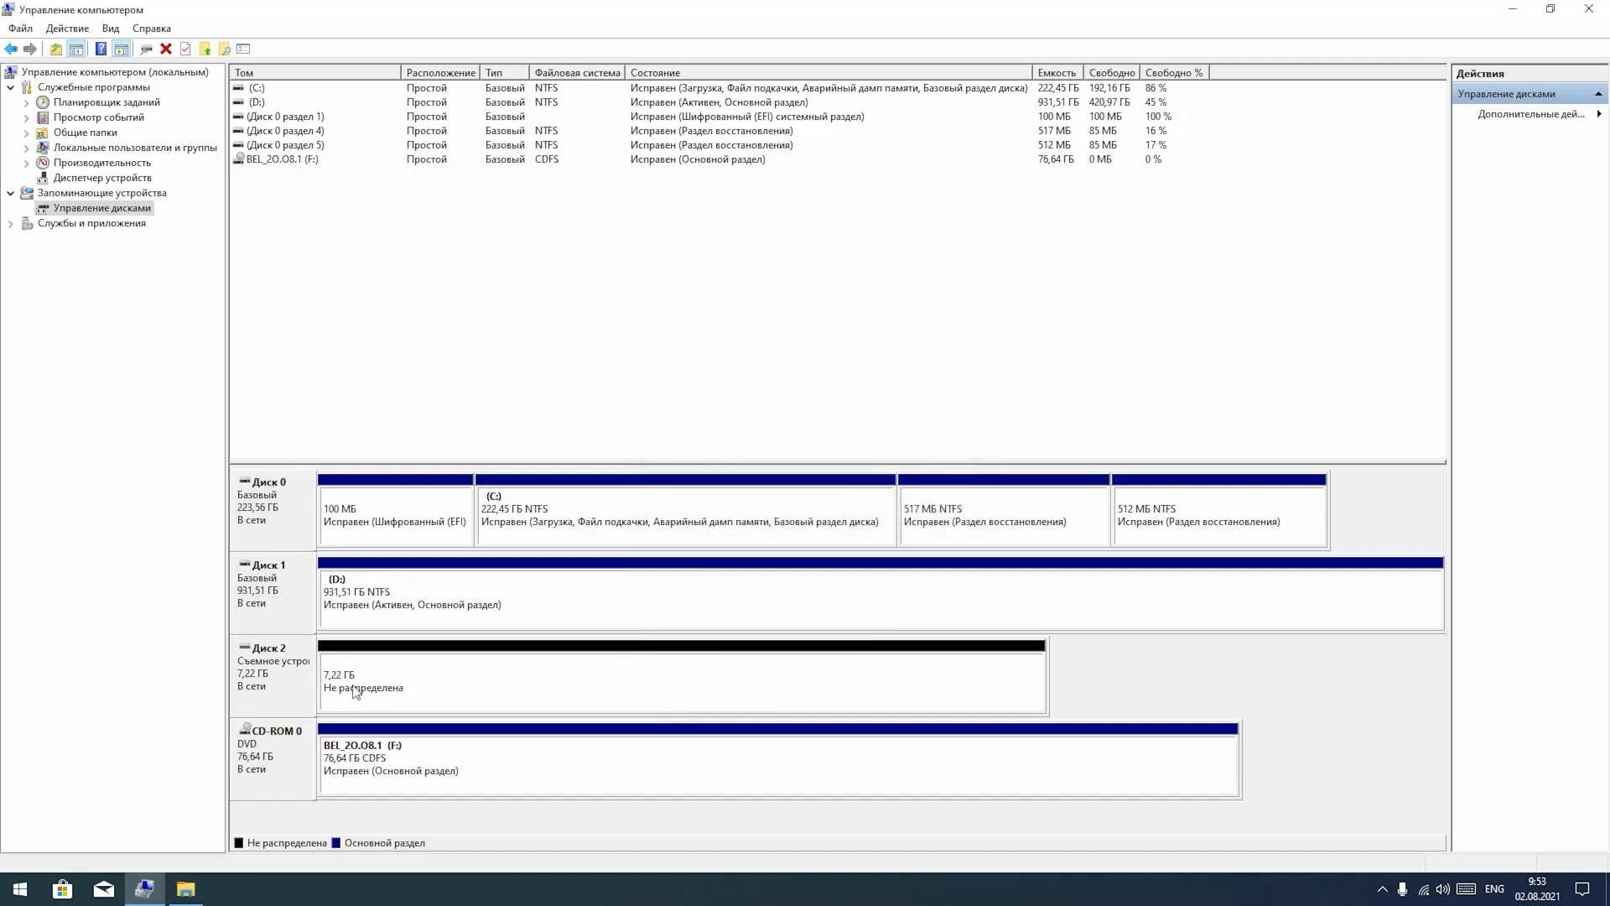
- Create one 7387 MB simple volume on "Диск 2" with letter G, FAT32, default cluster size, label "Новый том" and quick formatting
{"action": "right_click", "coordinate": [354, 678]}
{"action": "left_click", "coordinate": [404, 687]}
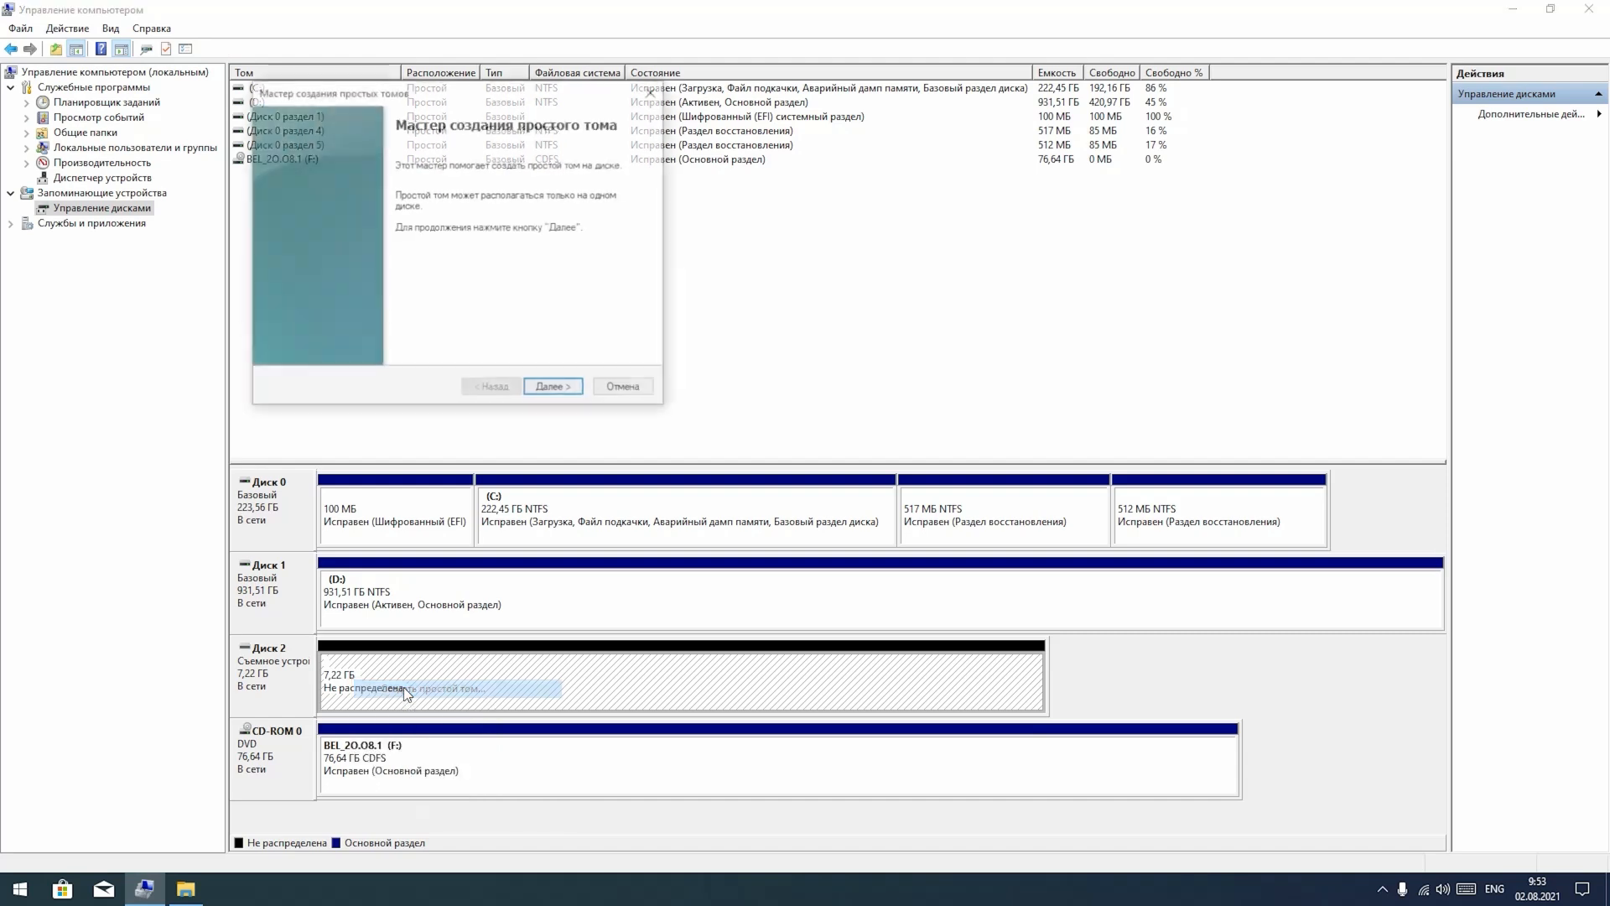
{"action": "left_click", "coordinate": [553, 389]}
{"action": "left_click", "coordinate": [553, 389]}
{"action": "left_click", "coordinate": [505, 390]}
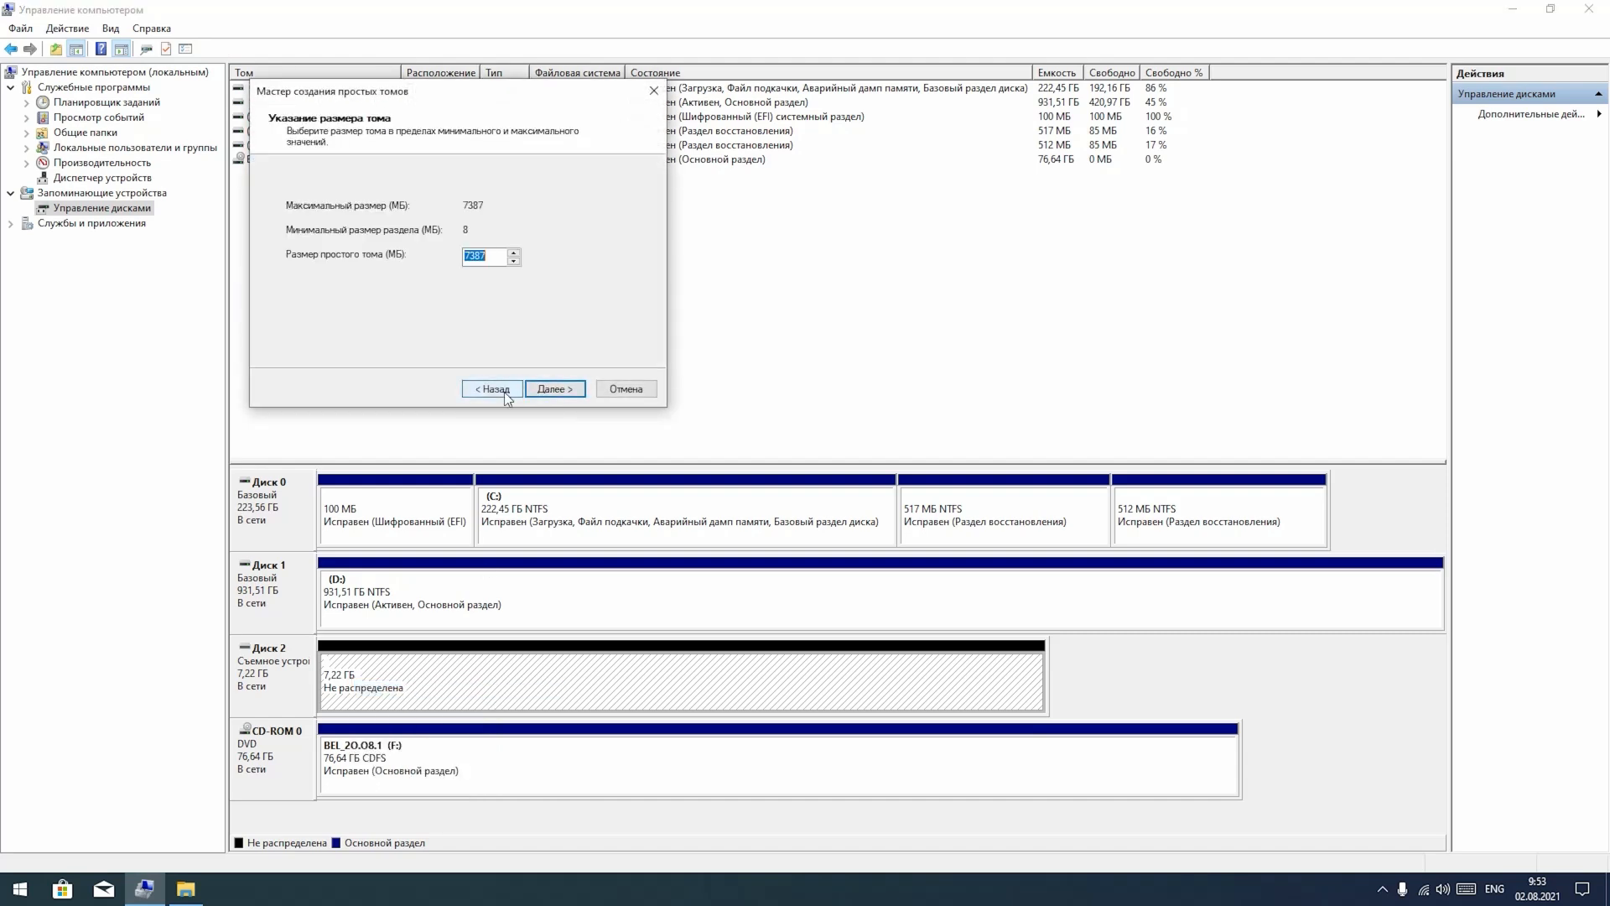
{"action": "left_click", "coordinate": [560, 388]}
{"action": "left_click", "coordinate": [560, 388]}
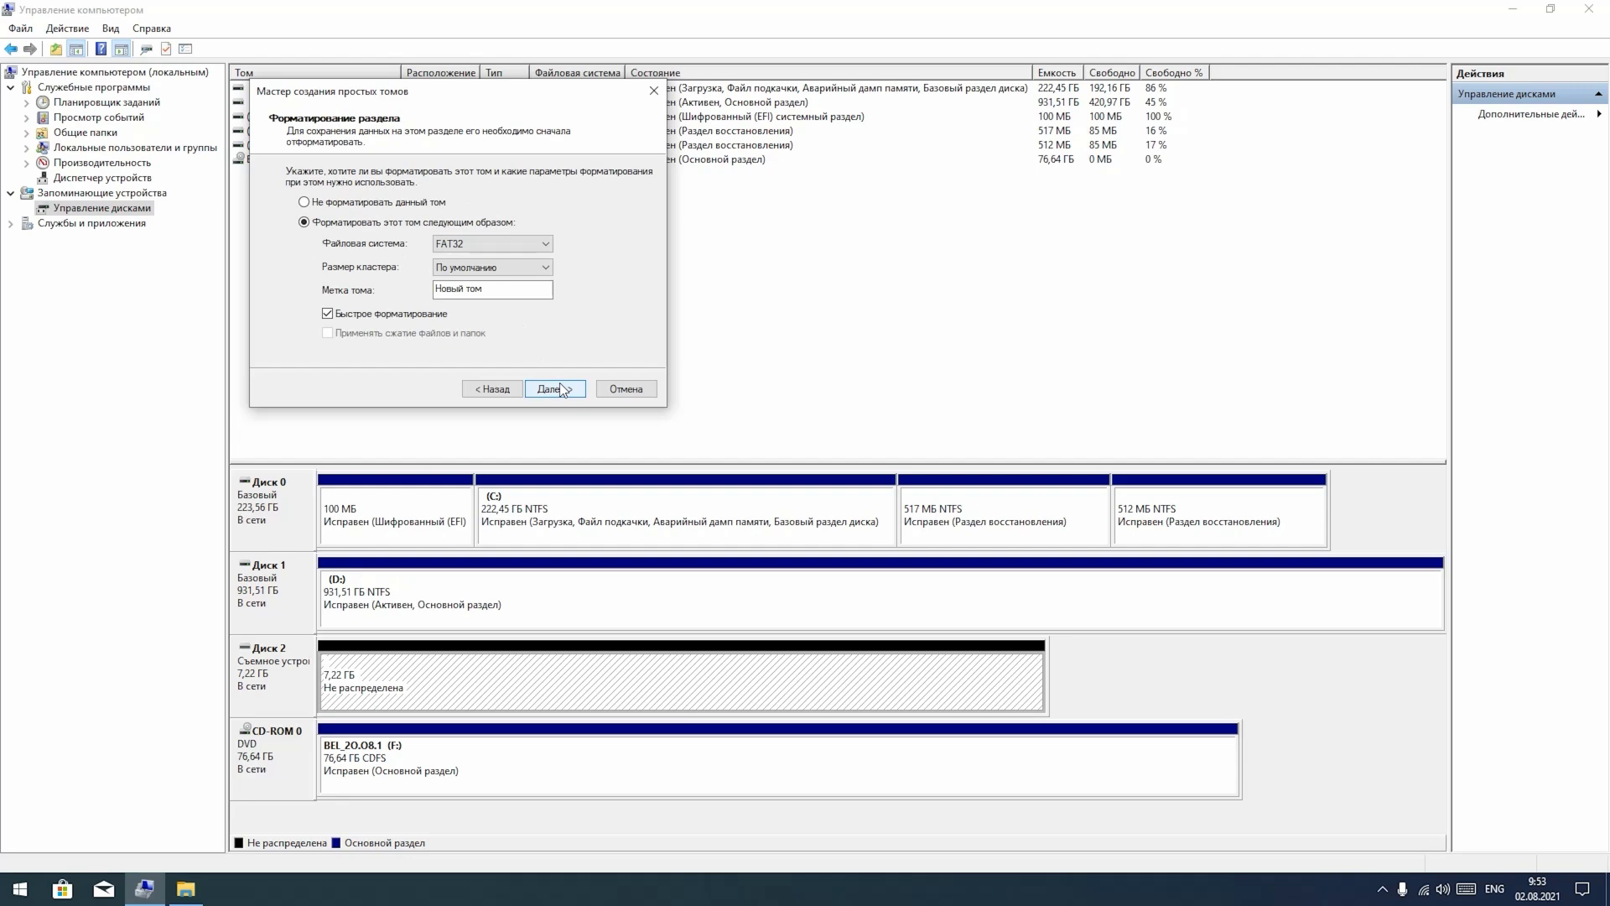
{"action": "left_click", "coordinate": [561, 389]}
{"action": "left_click", "coordinate": [559, 388]}
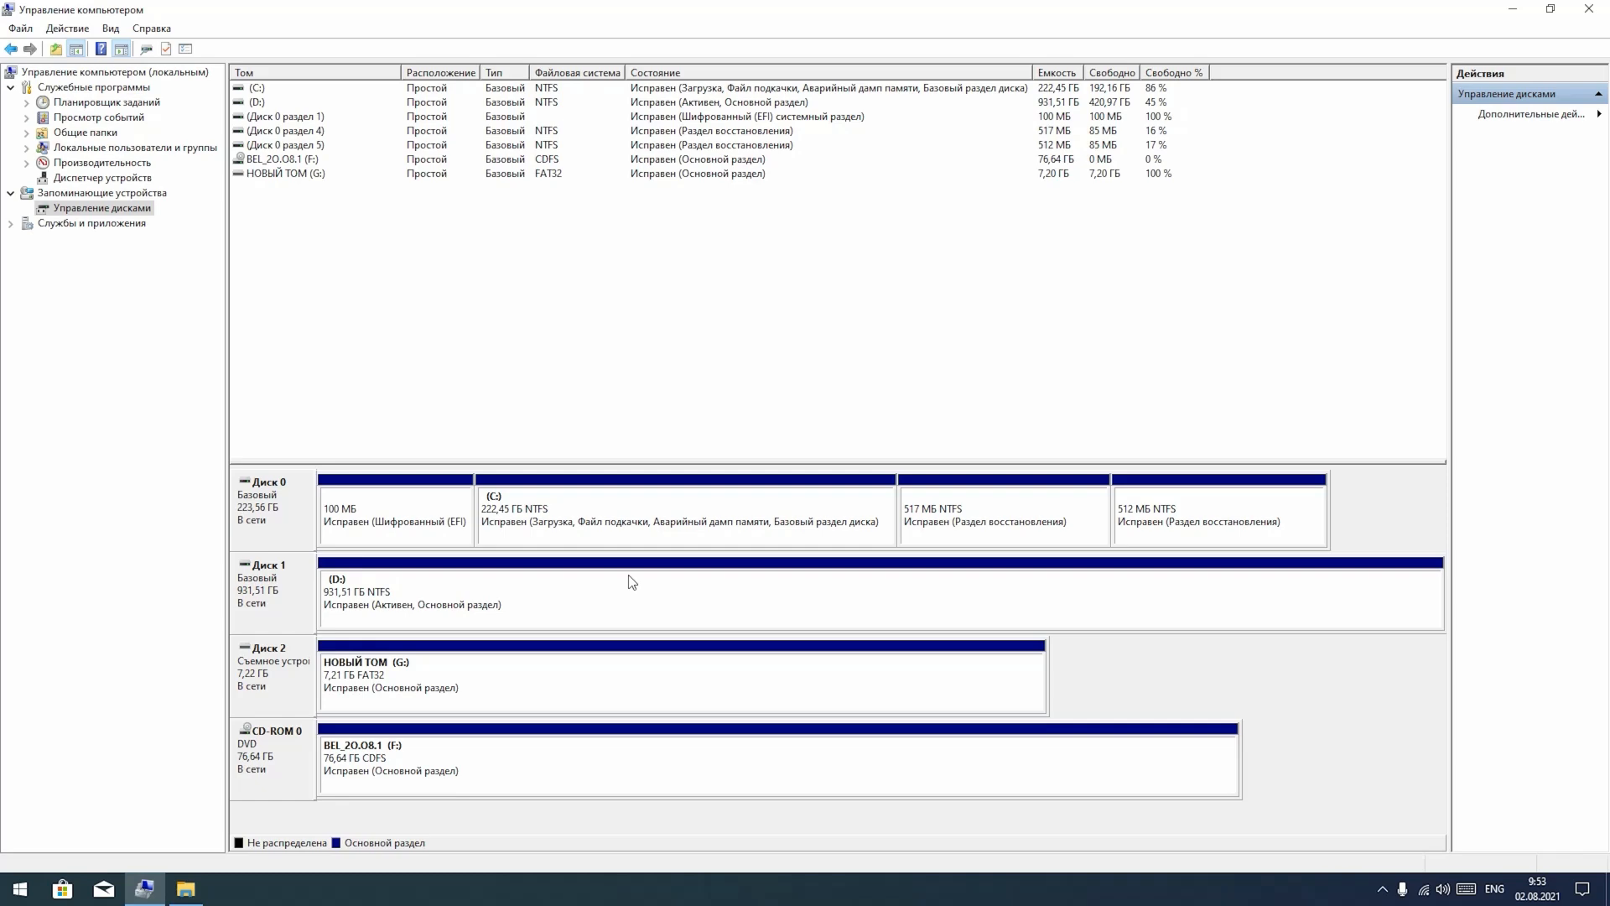
- Compare the (D:) volume in "Управление дисками" with the drives shown under "Этот компьютер" in Explorer, and close Explorer
{"action": "left_click", "coordinate": [621, 604]}
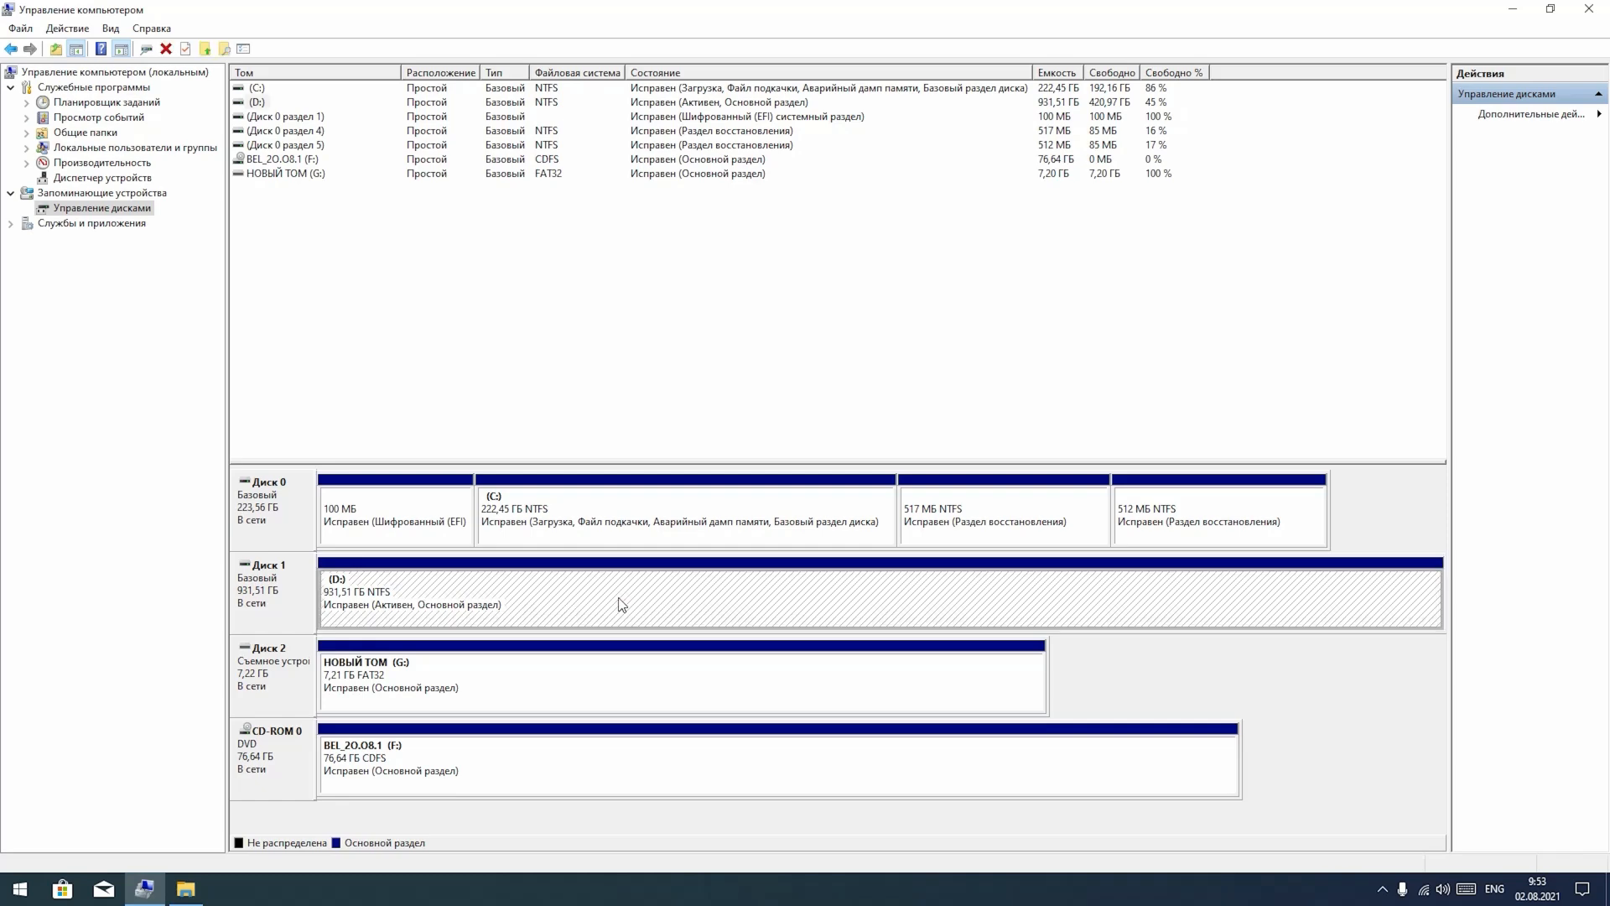
{"action": "left_click", "coordinate": [186, 889]}
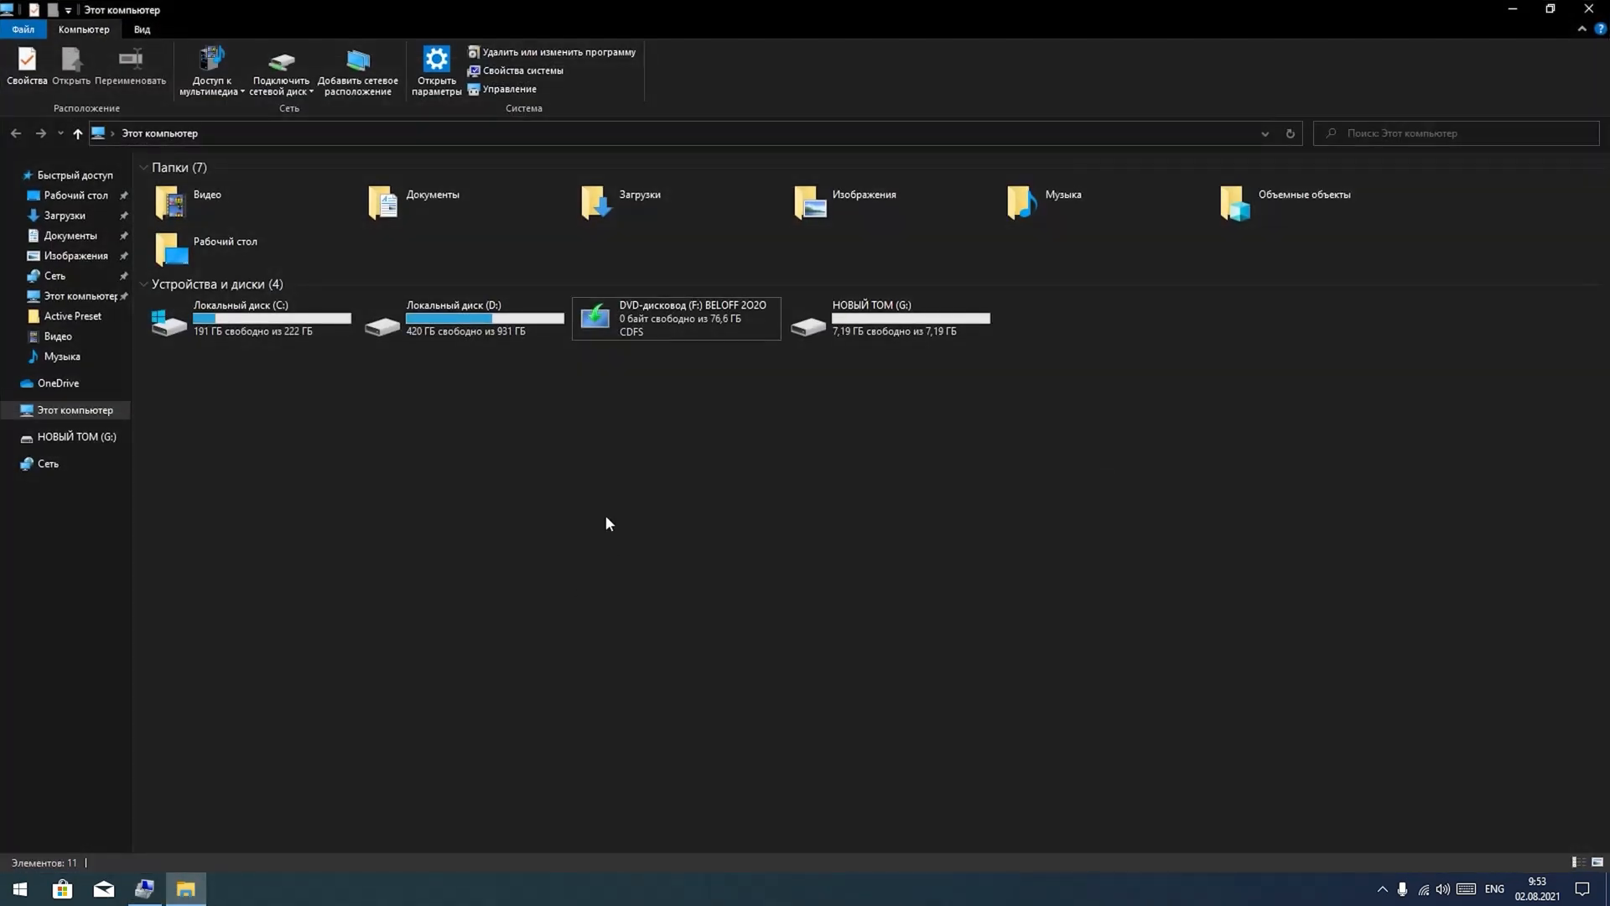
{"action": "left_click", "coordinate": [437, 319]}
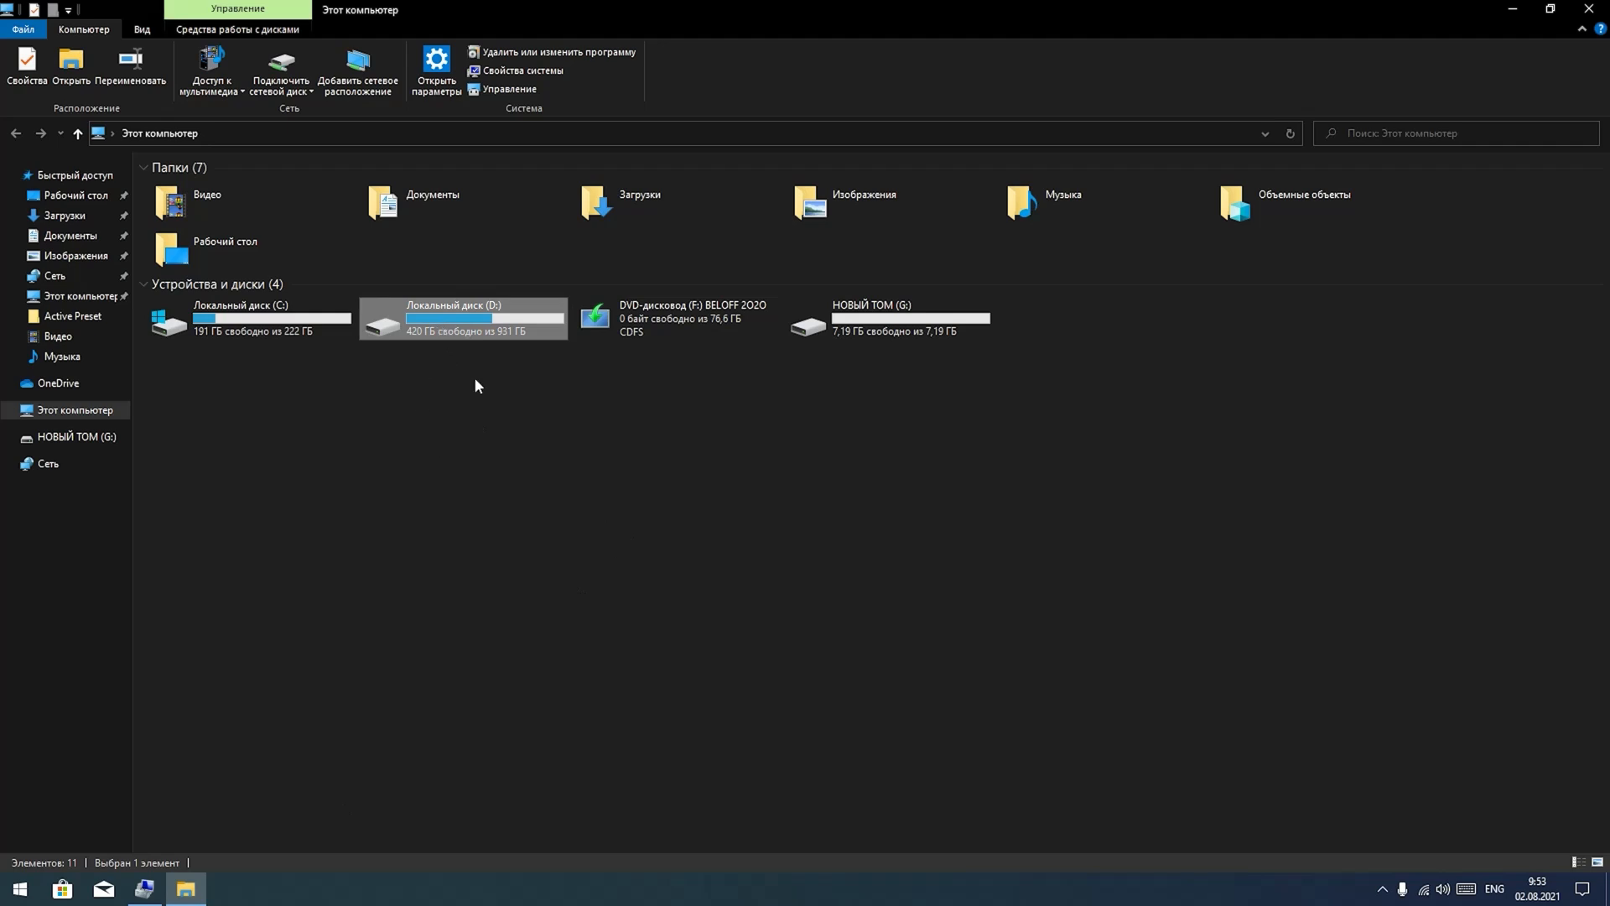
{"action": "left_click", "coordinate": [389, 453]}
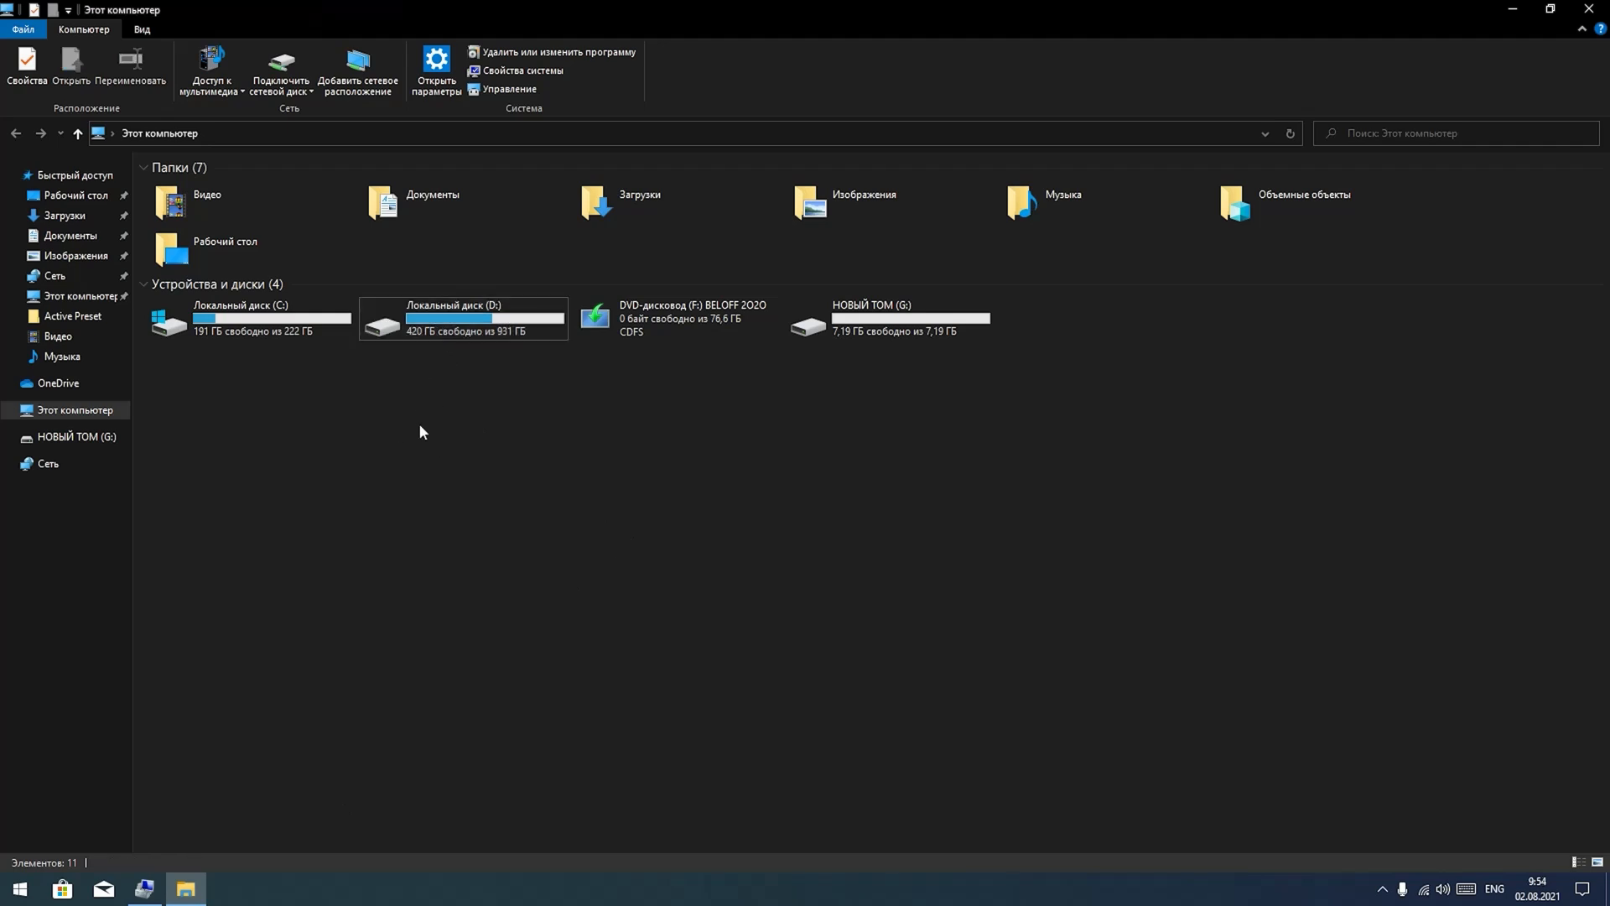
{"action": "left_click", "coordinate": [1588, 8]}
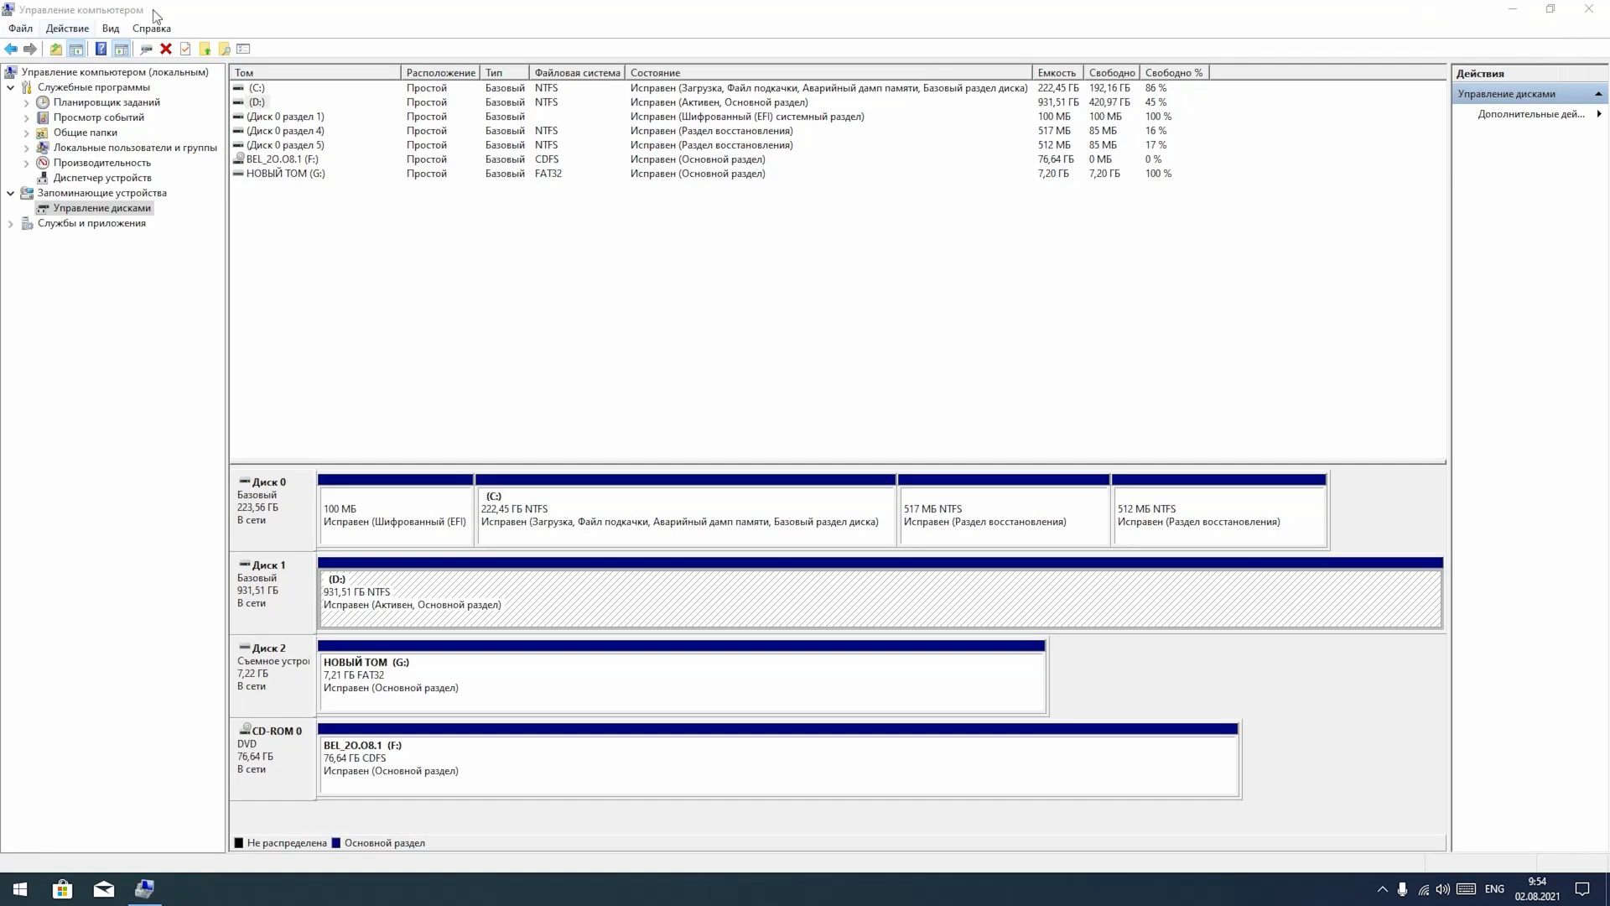
- Review the (G:) volume on "Диск 2" in "Управление дисками" and close "Управление компьютером"
{"action": "left_click", "coordinate": [130, 215]}
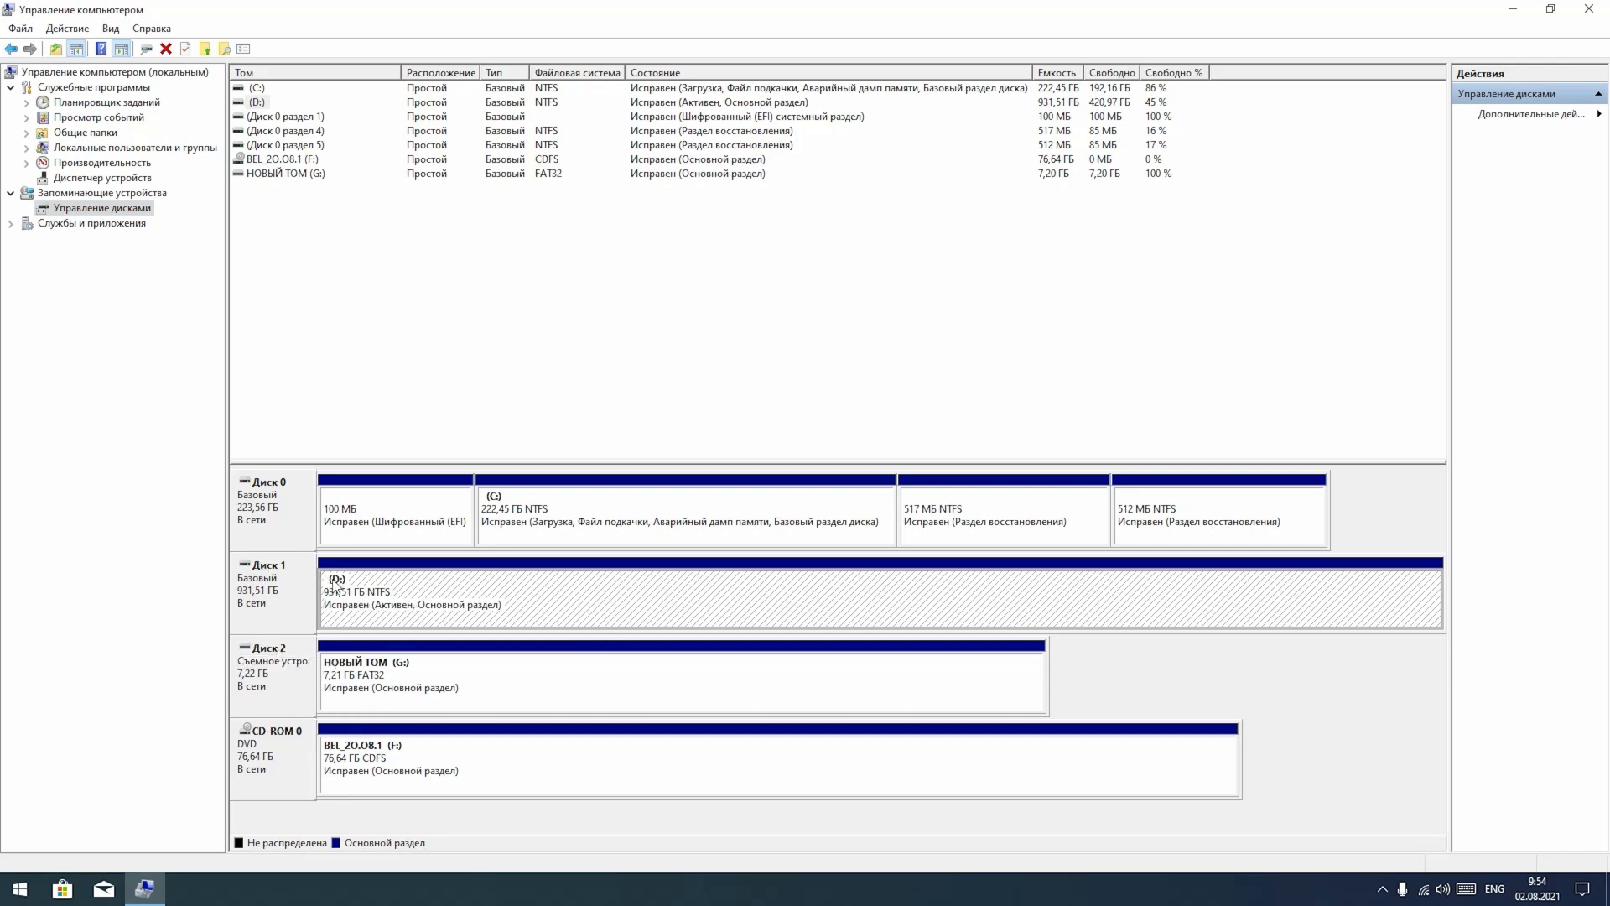
{"action": "left_click", "coordinate": [350, 665]}
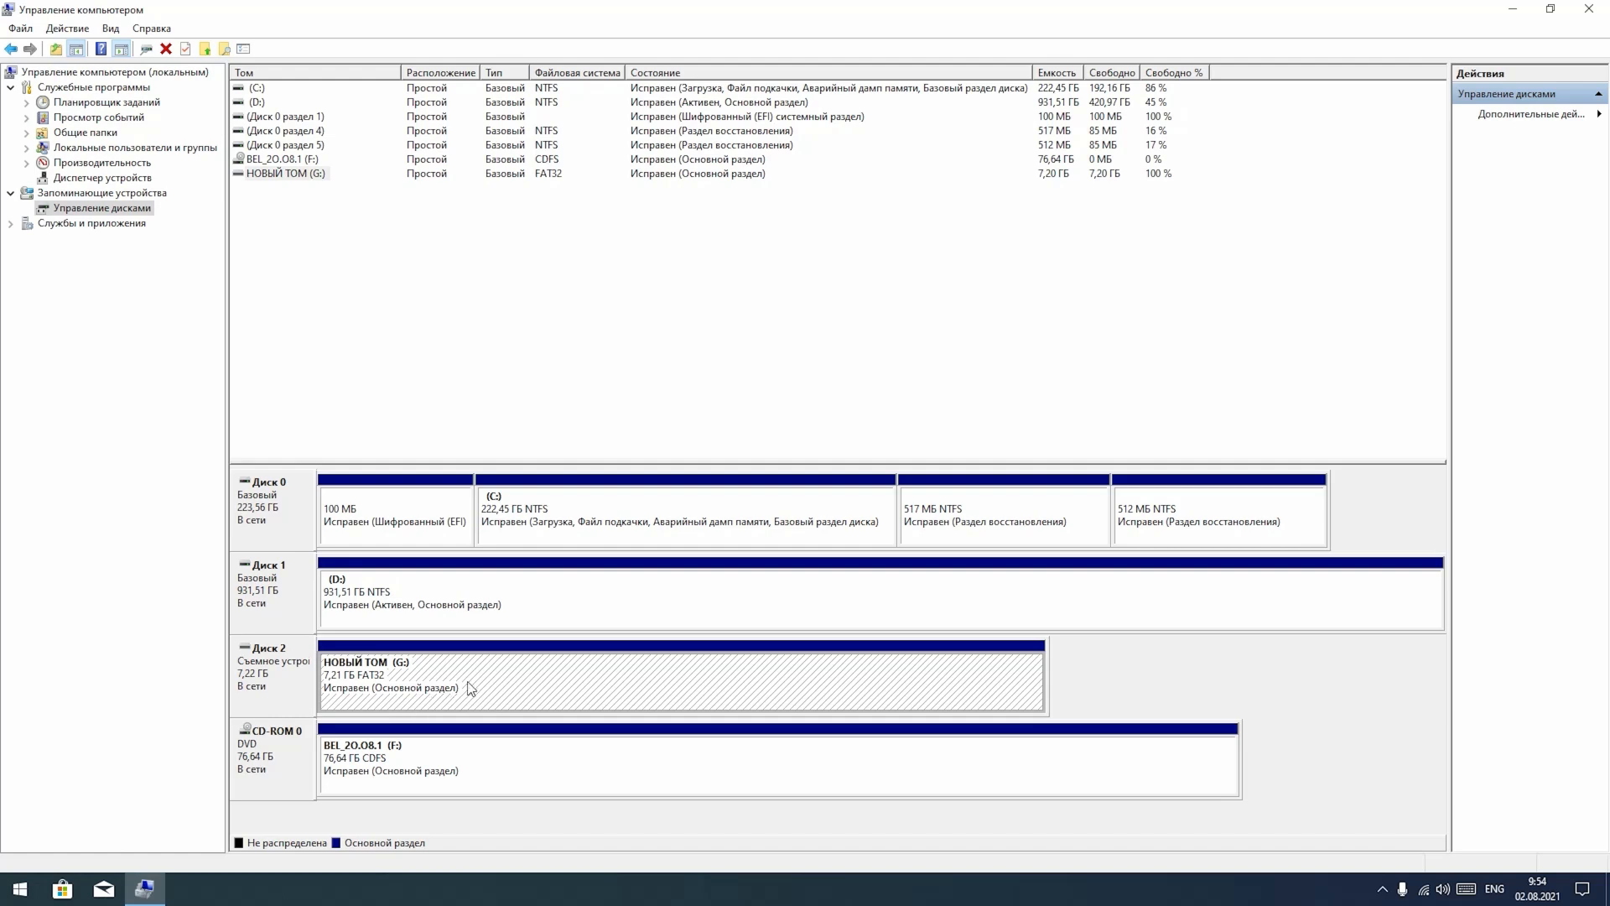
{"action": "left_click", "coordinate": [1591, 15]}
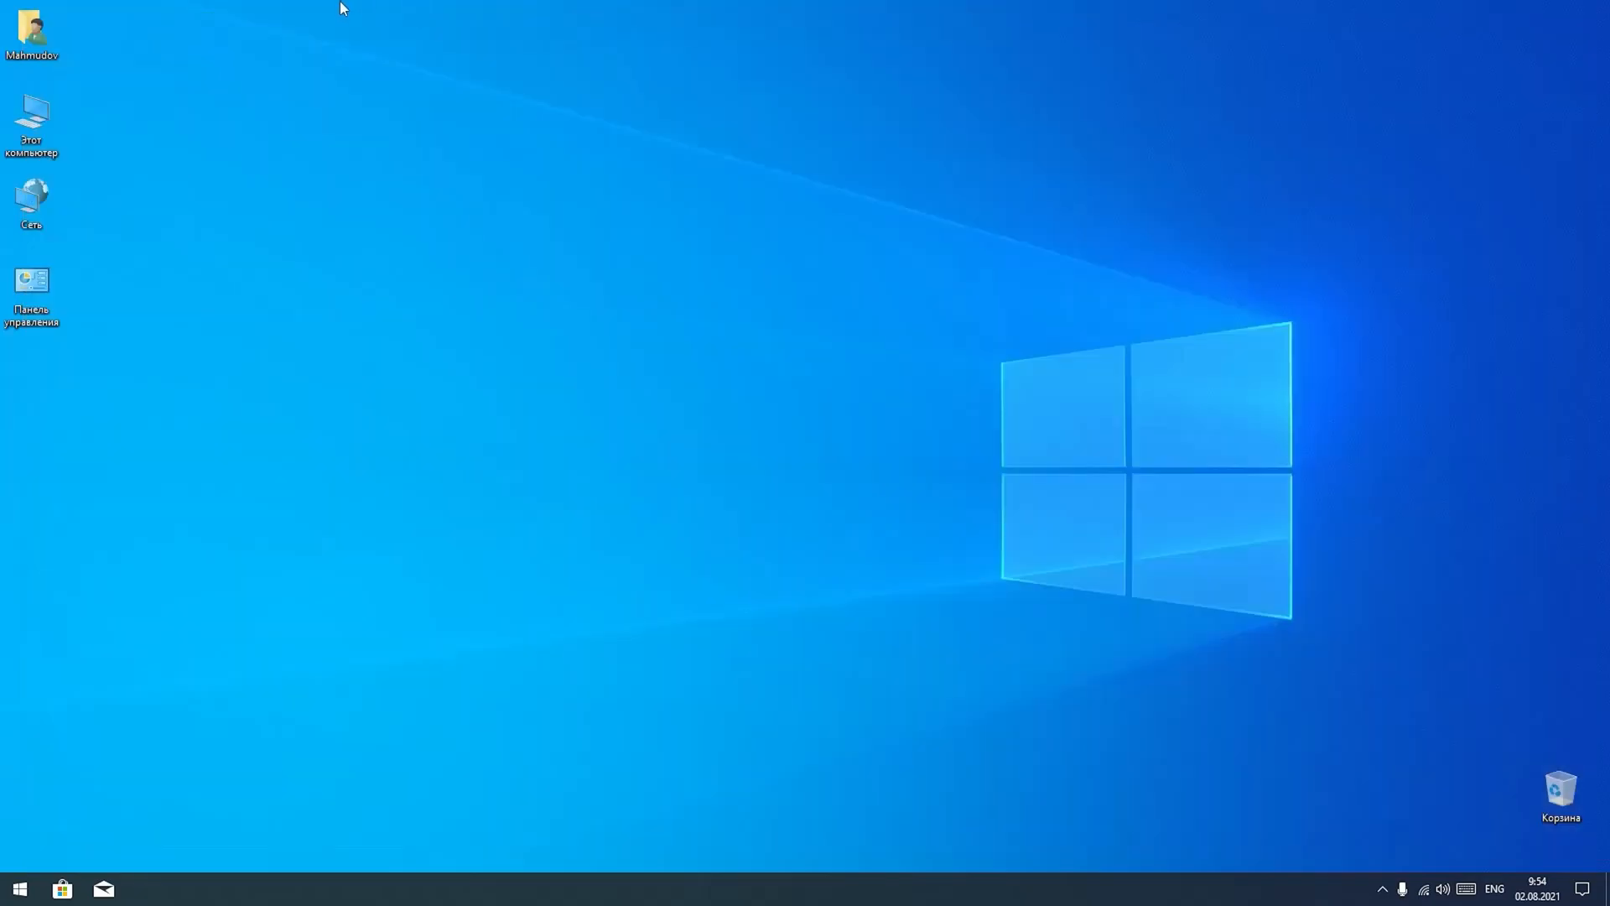
- Look at the "Управление" option offered for "Этот компьютер" on the desktop
{"action": "double_click", "coordinate": [47, 126]}
{"action": "key", "text": "alt+F4"}
{"action": "right_click", "coordinate": [42, 124]}
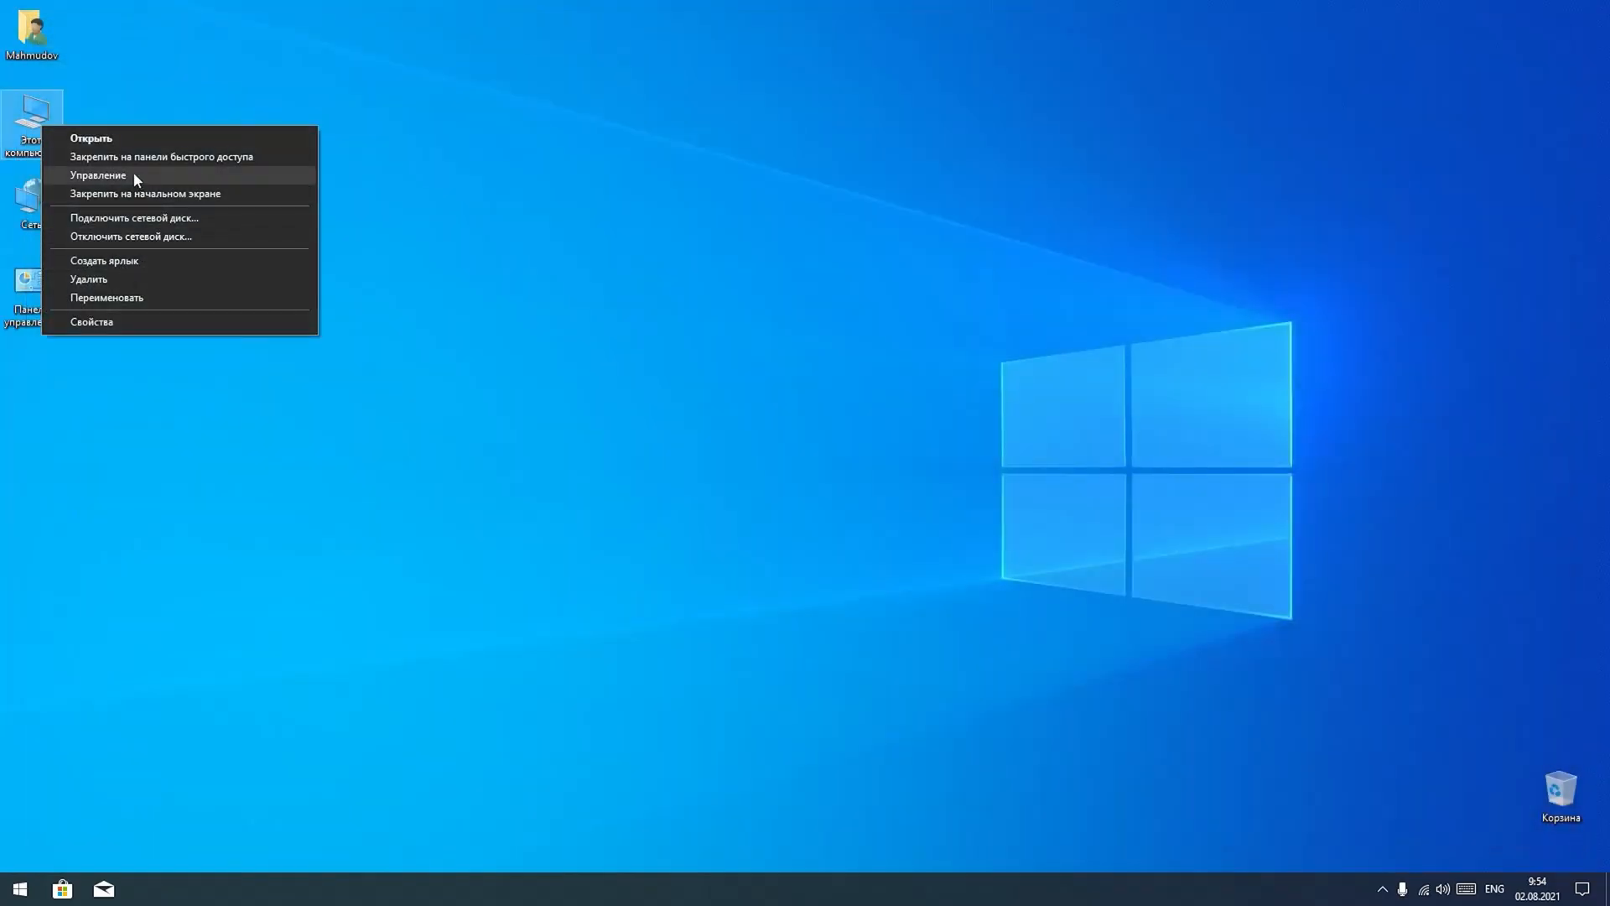
{"action": "left_click", "coordinate": [144, 104]}
- Open "Этот компьютер" and bring up the formatting dialog for the drive "НОВЫЙ ТОМ (G:)", moving it clear of the folder list
{"action": "double_click", "coordinate": [27, 127]}
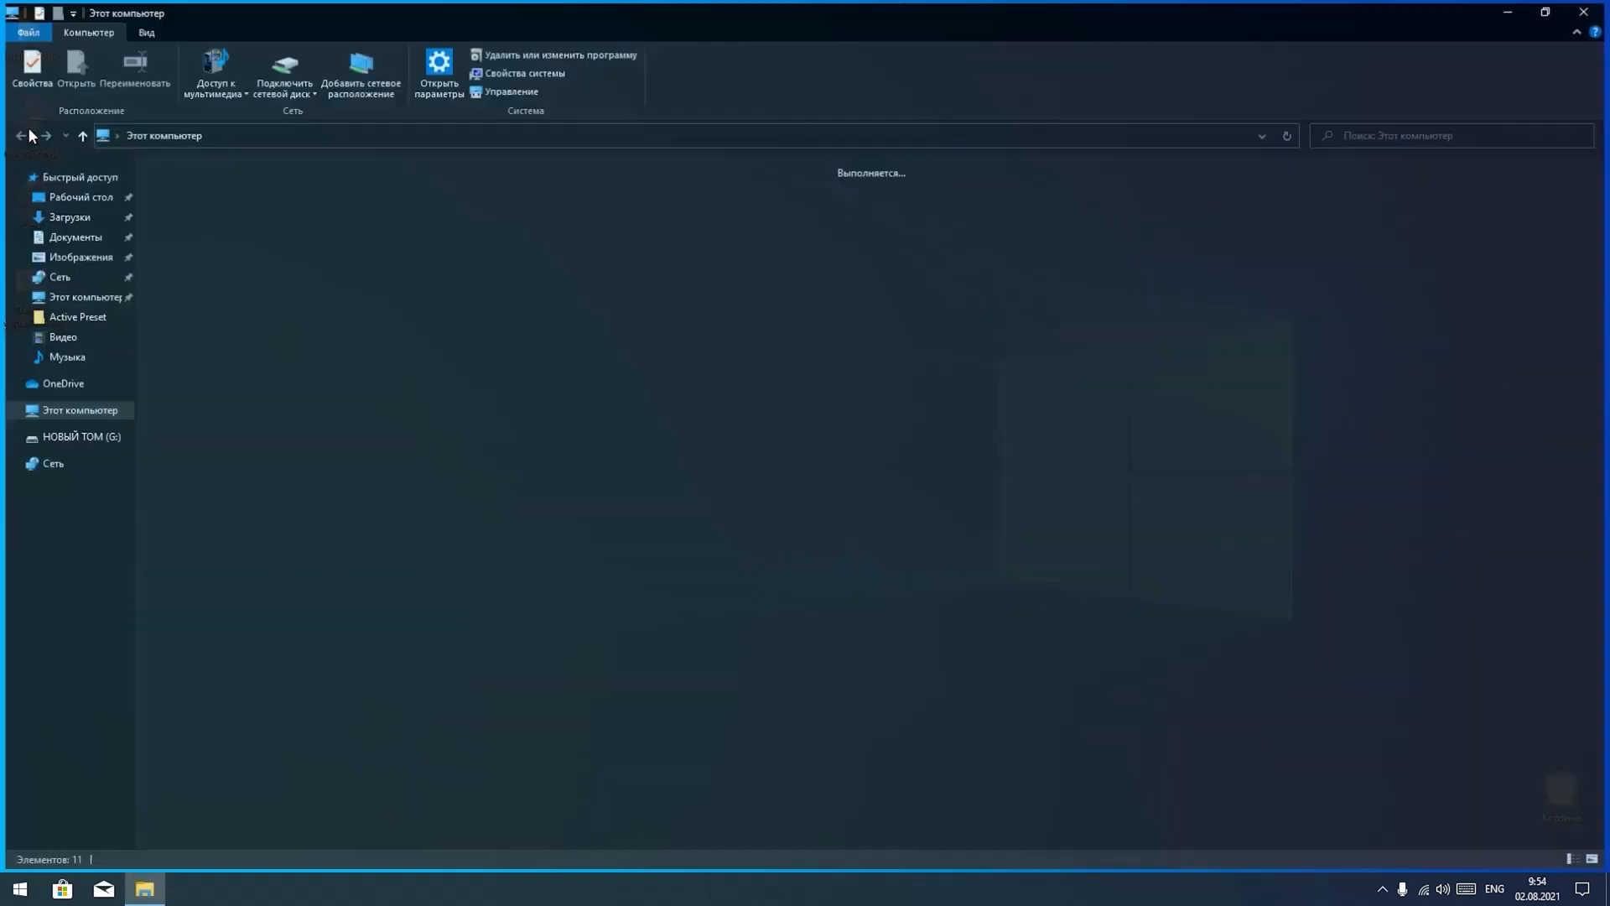
{"action": "left_click", "coordinate": [843, 335]}
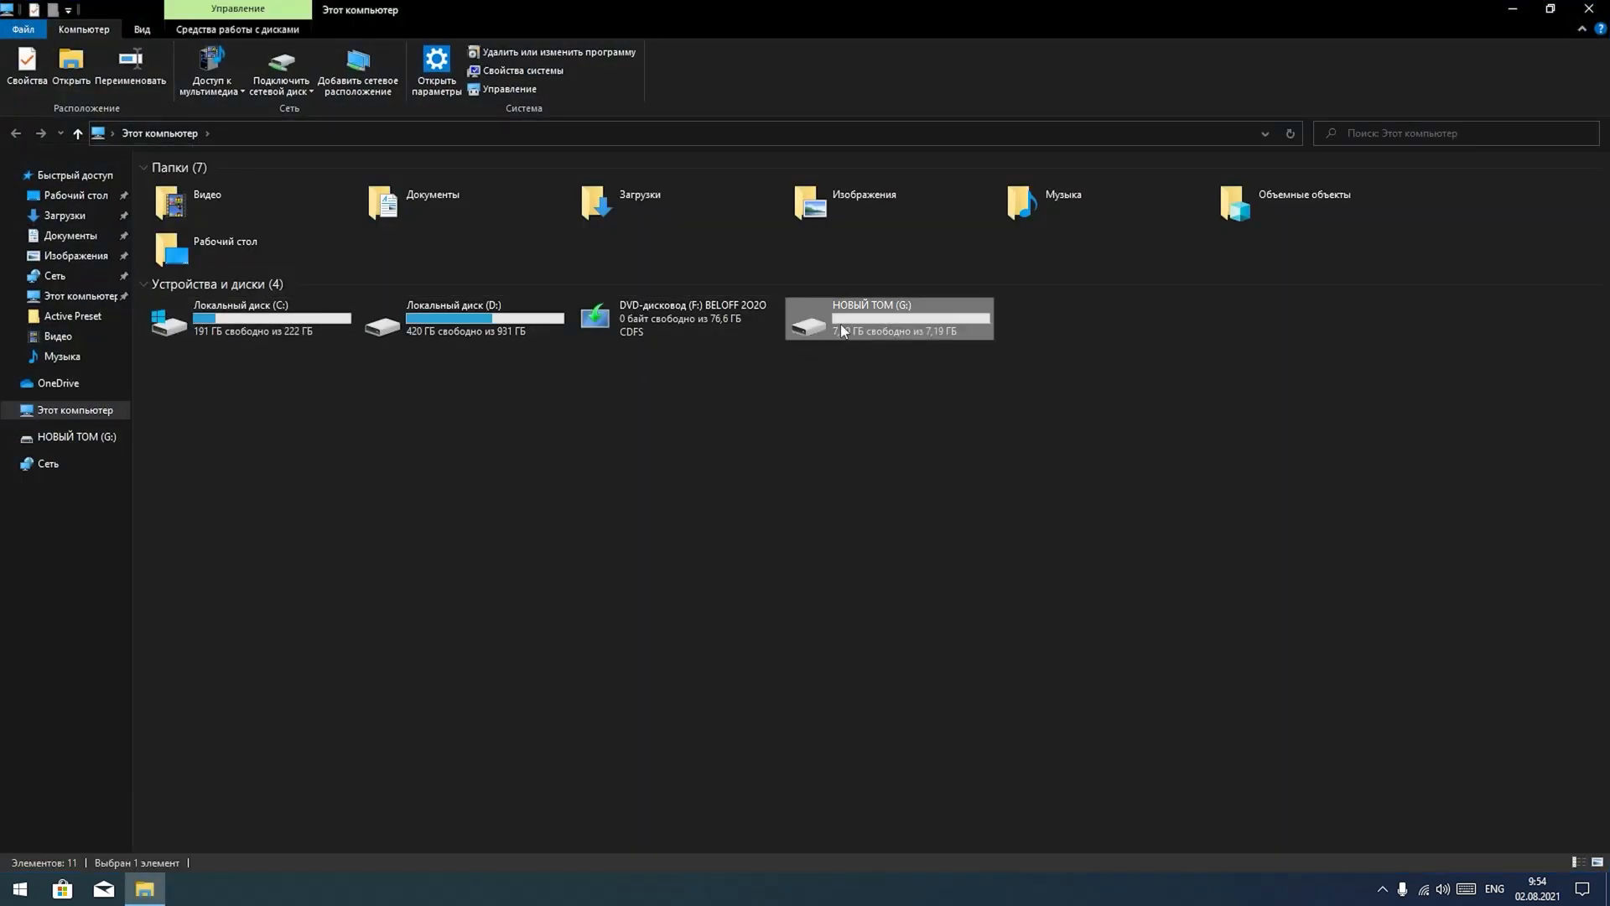
{"action": "right_click", "coordinate": [837, 324]}
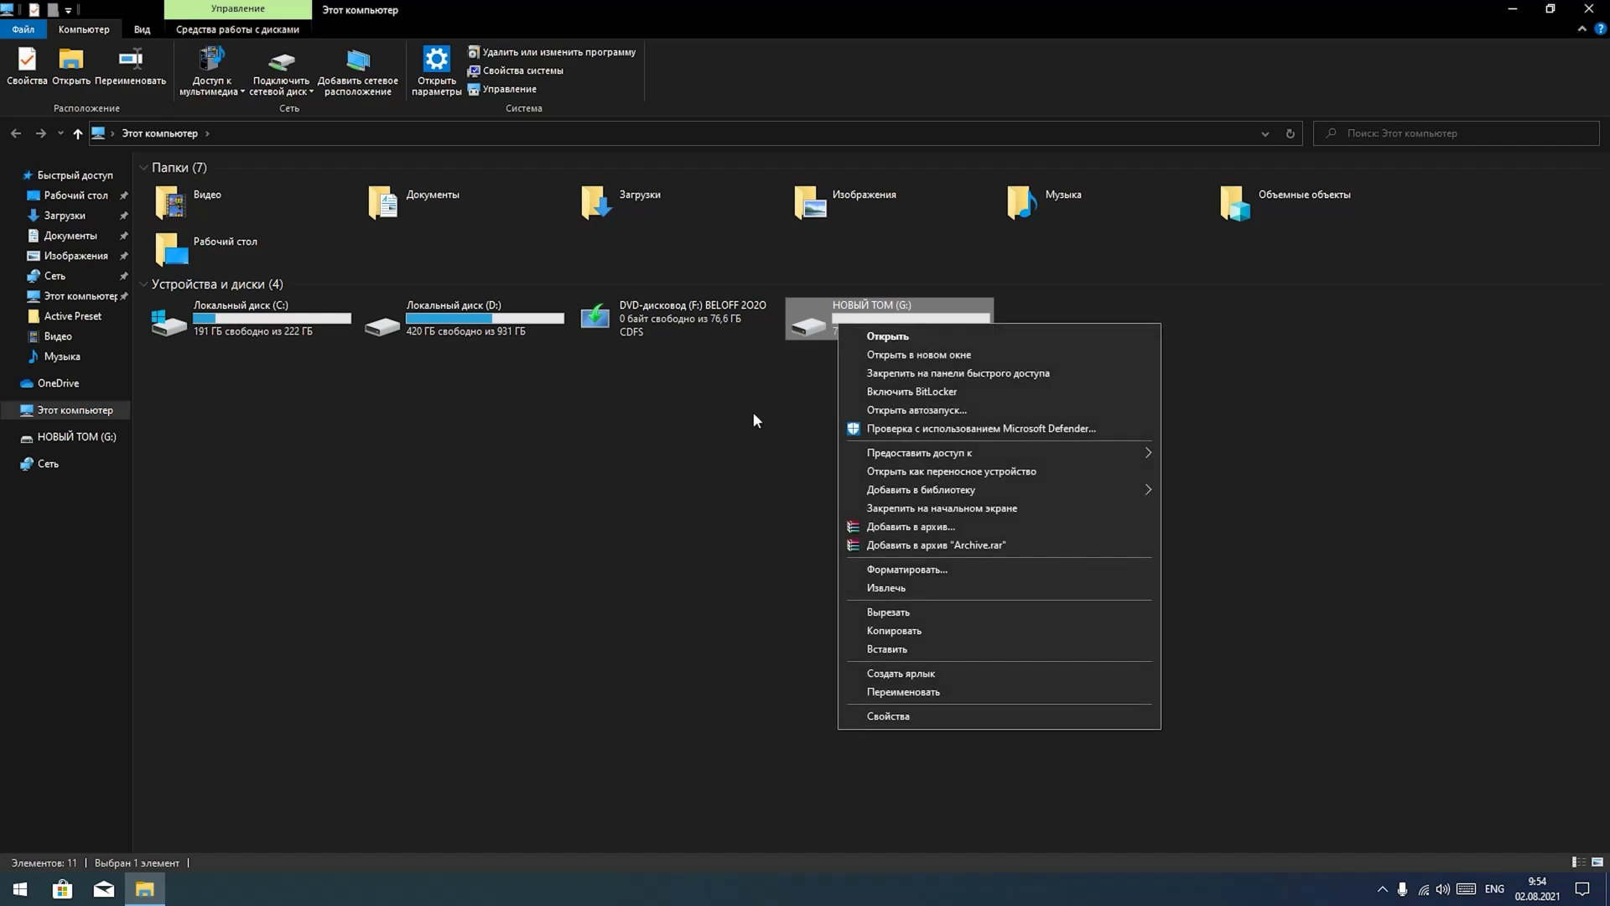
{"action": "left_click", "coordinate": [753, 411]}
{"action": "left_click", "coordinate": [843, 313]}
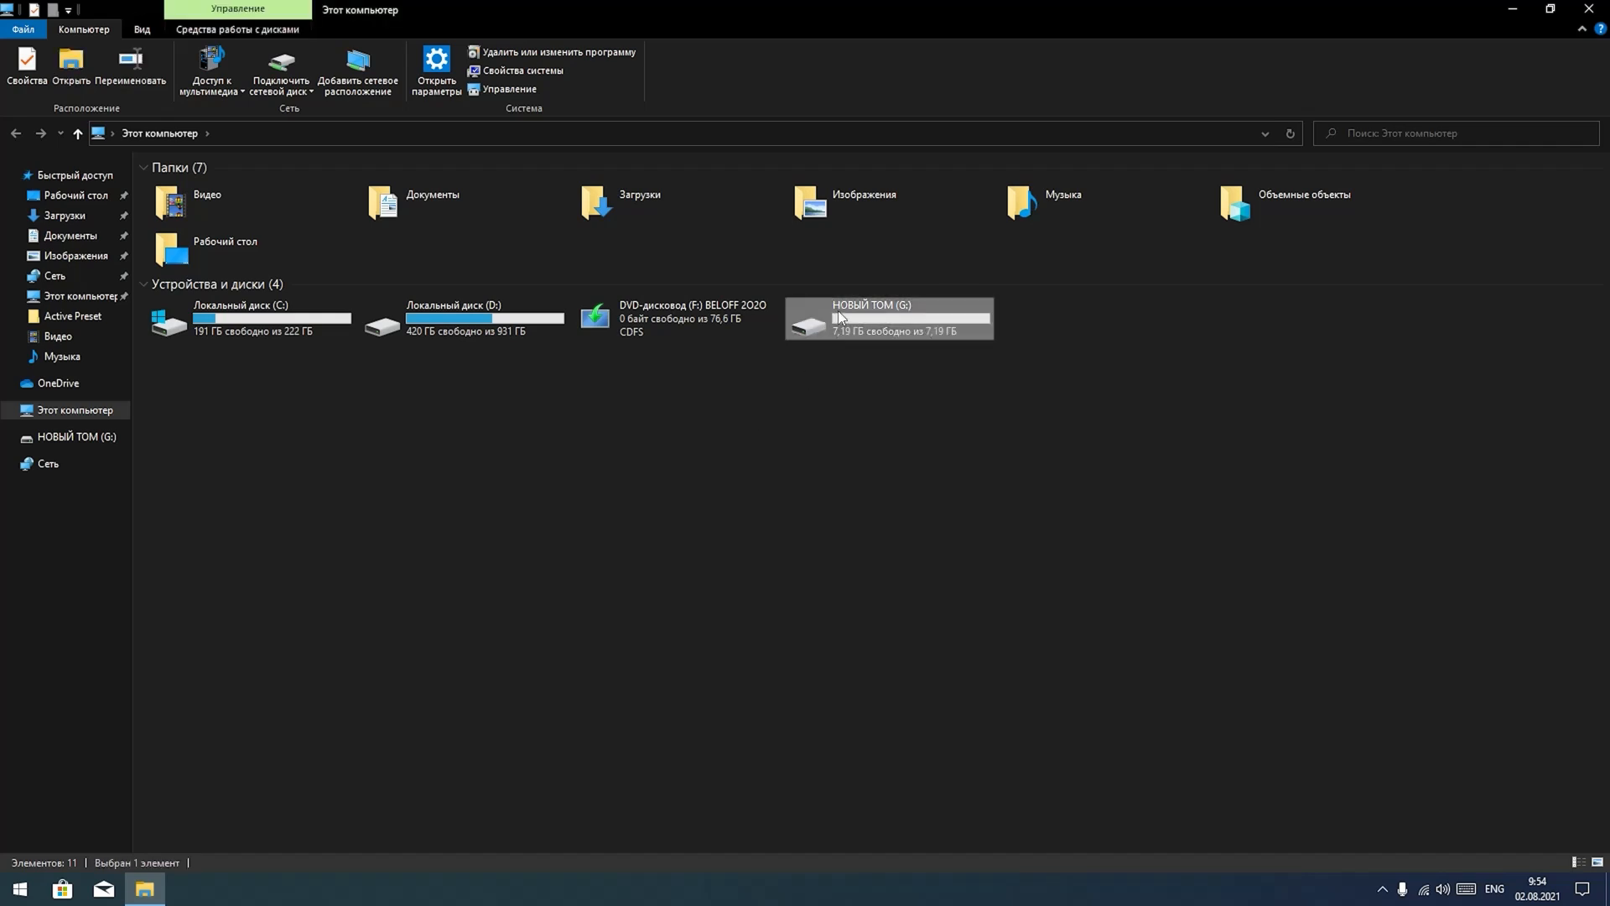
{"action": "right_click", "coordinate": [839, 312]}
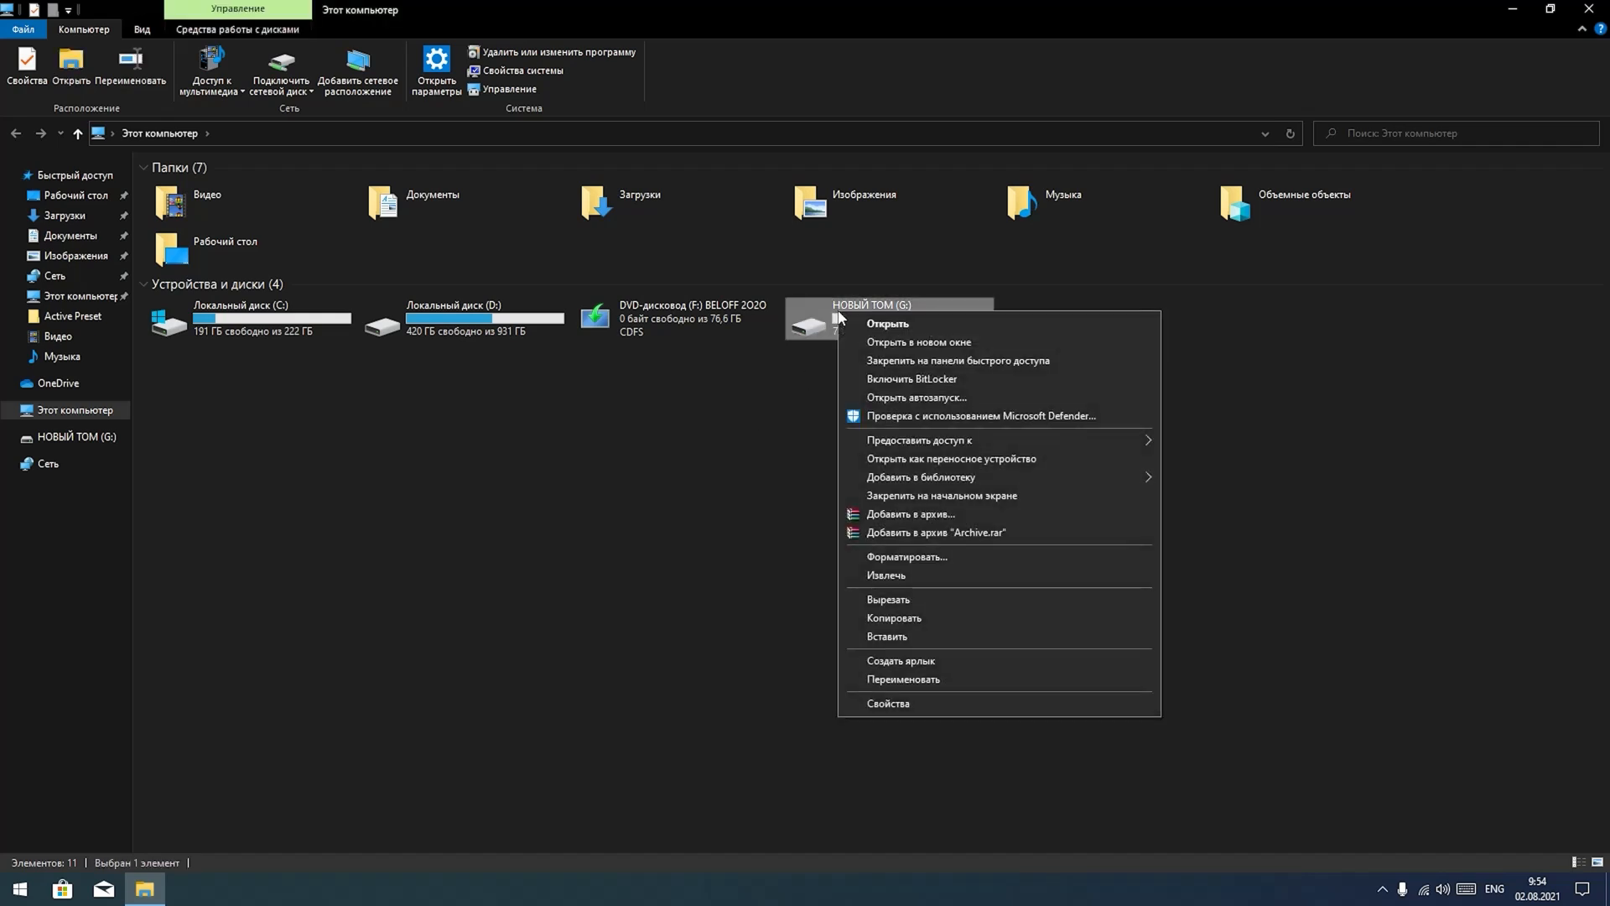
{"action": "left_click", "coordinate": [931, 556]}
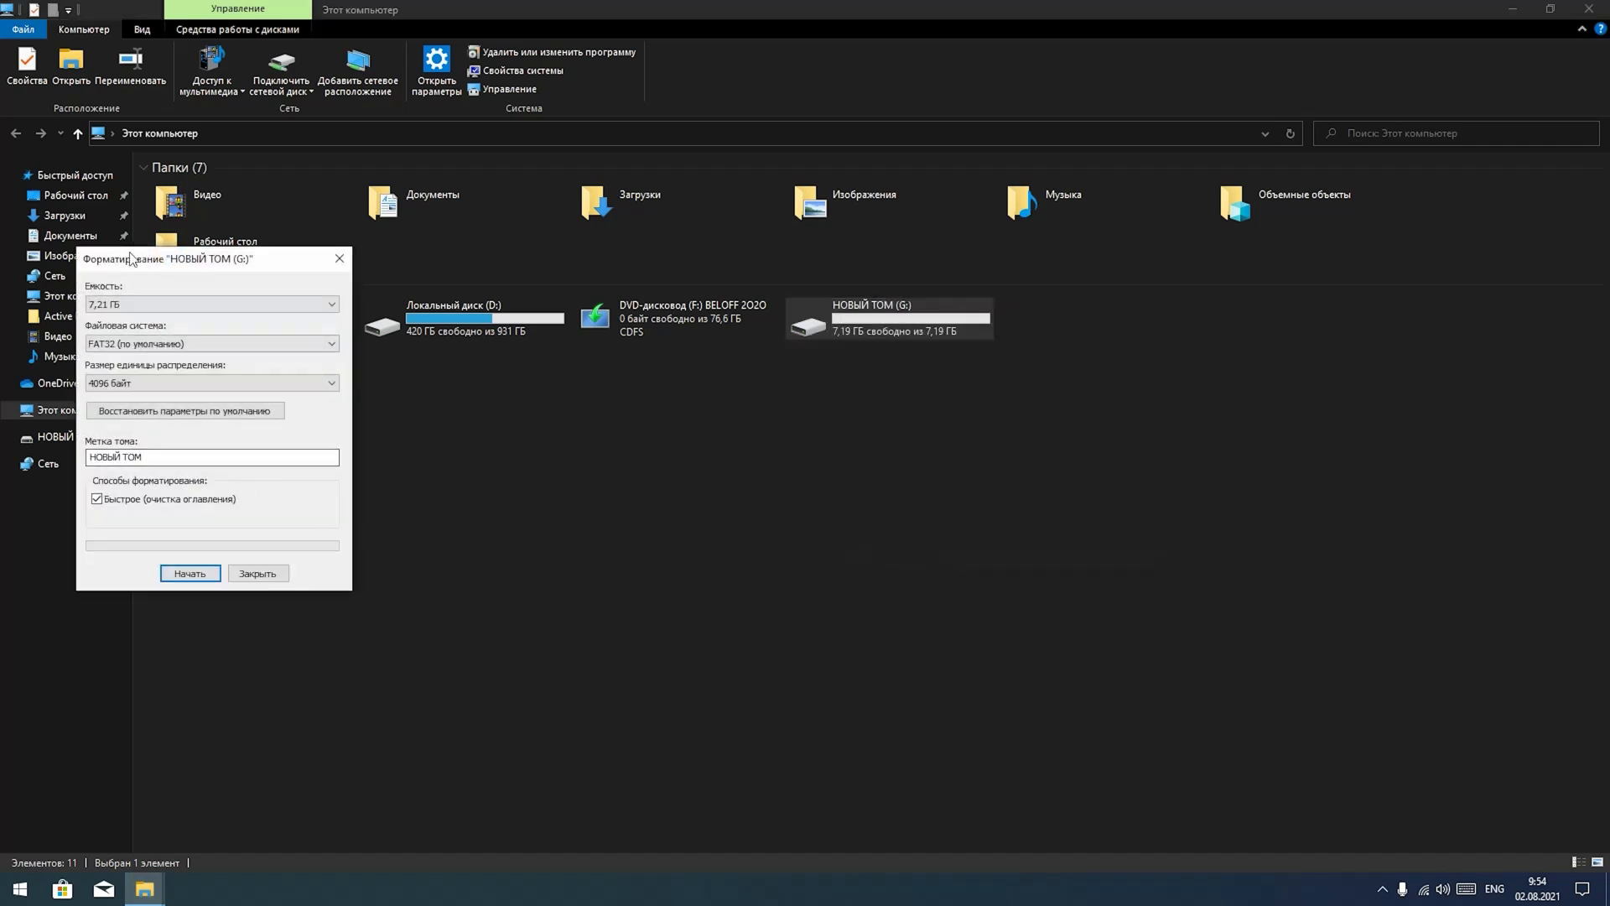
{"action": "left_click_drag", "start_coordinate": [130, 258], "coordinate": [377, 347]}
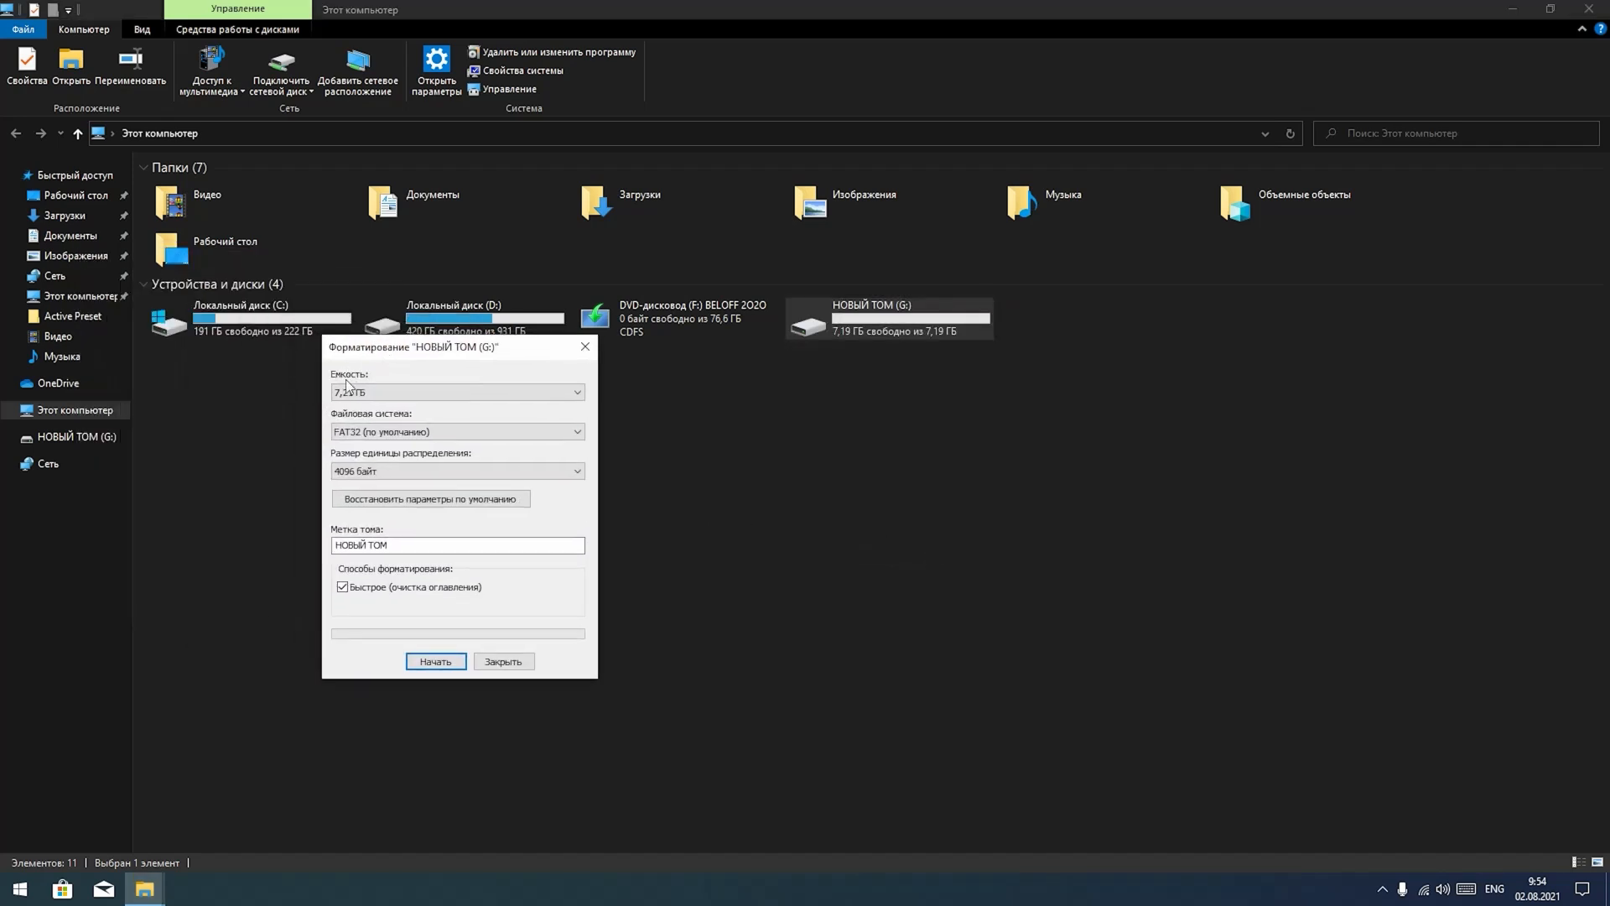
- Review the capacity and file system choices for formatting "НОВЫЙ ТОМ (G:)", and set the file system to NTFS
{"action": "left_click", "coordinate": [397, 391]}
{"action": "left_click", "coordinate": [369, 409]}
{"action": "left_click", "coordinate": [415, 429]}
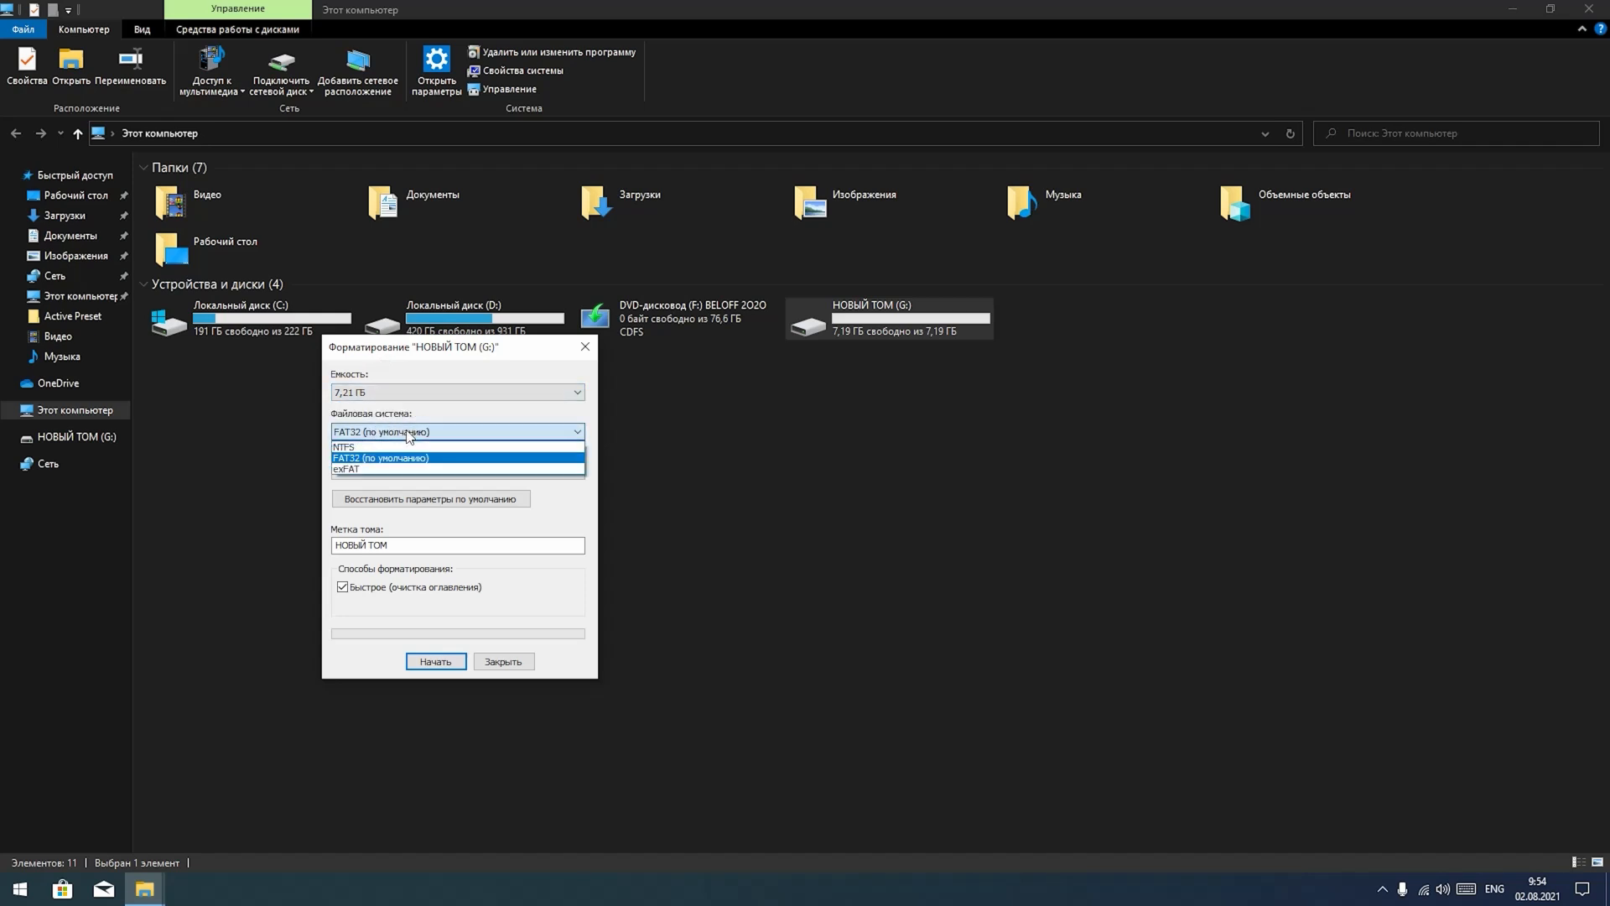
{"action": "left_click", "coordinate": [394, 443]}
{"action": "left_click", "coordinate": [384, 429]}
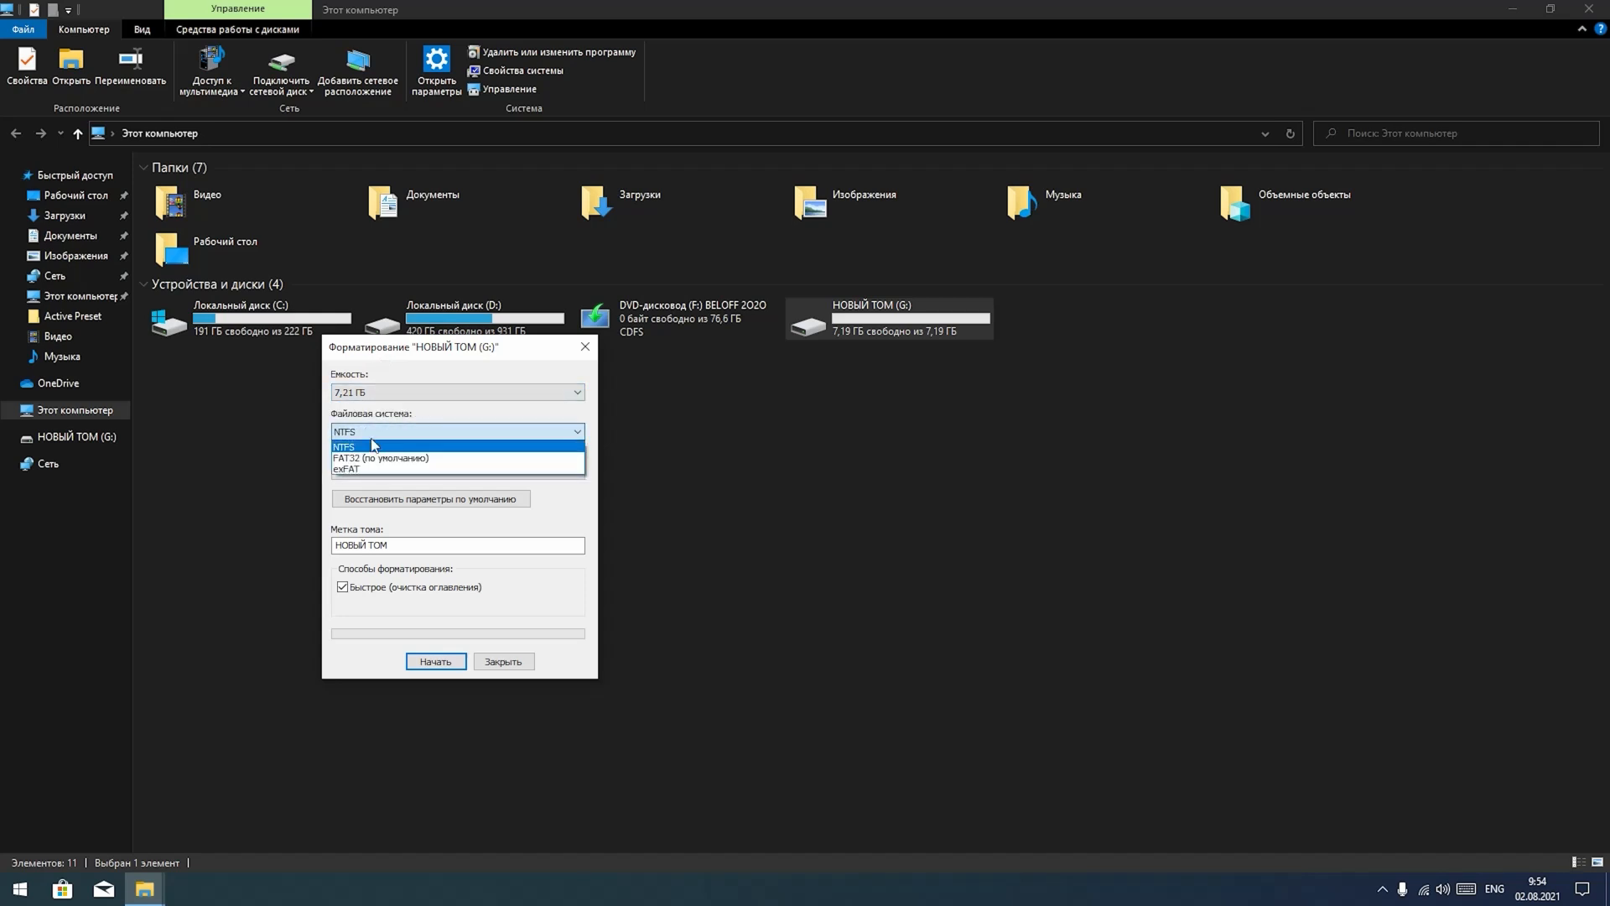
{"action": "left_click", "coordinate": [366, 451]}
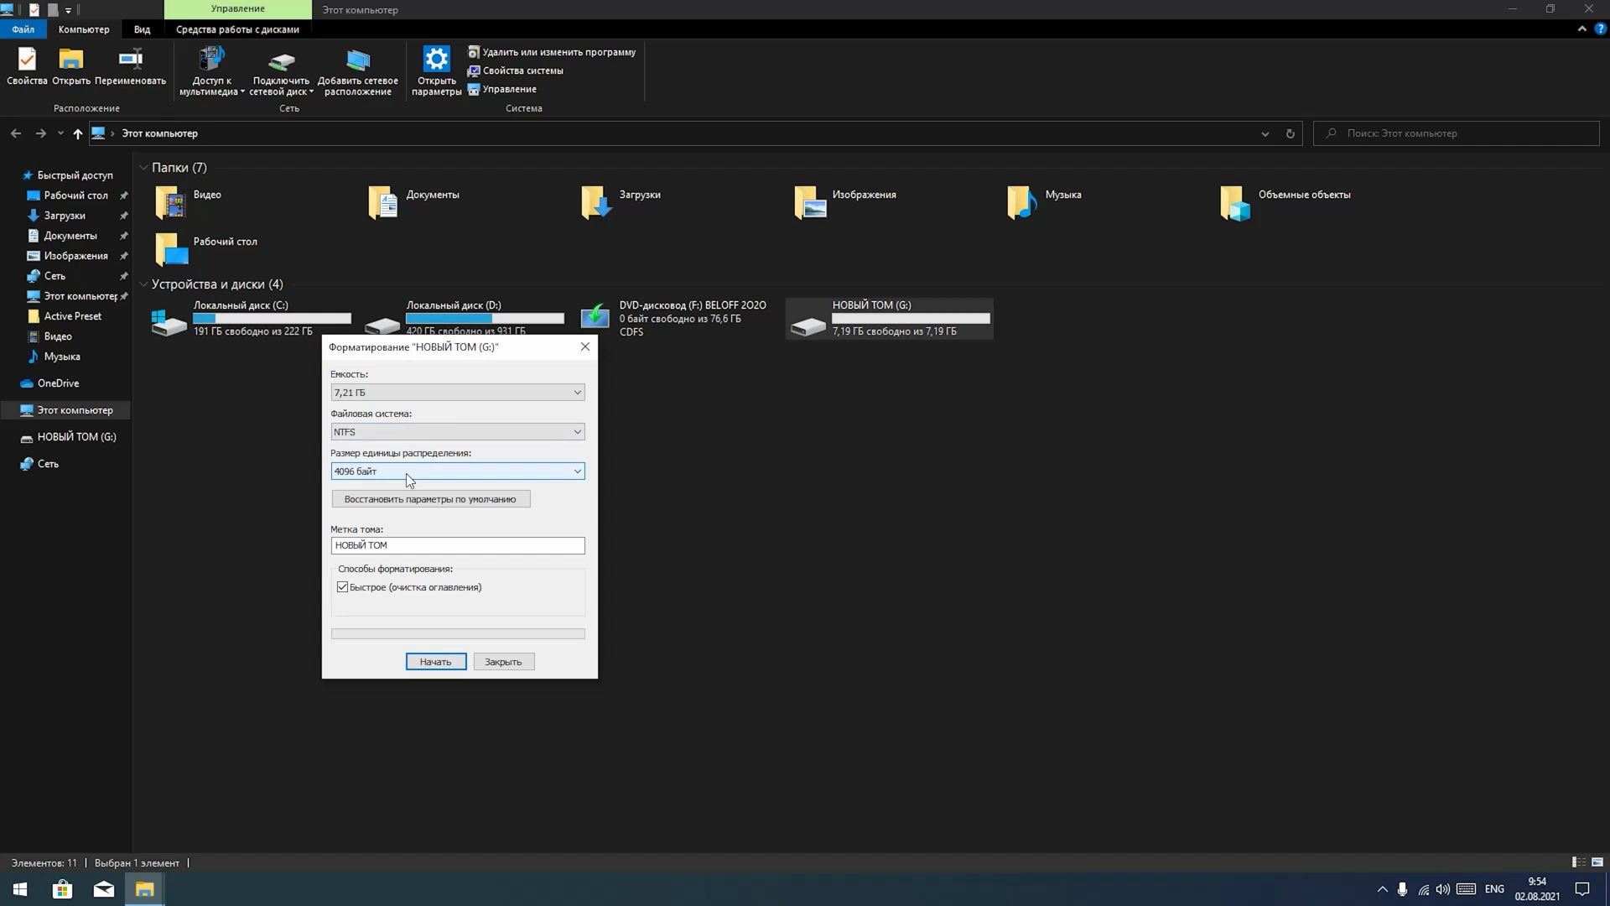
{"action": "left_click", "coordinate": [384, 432]}
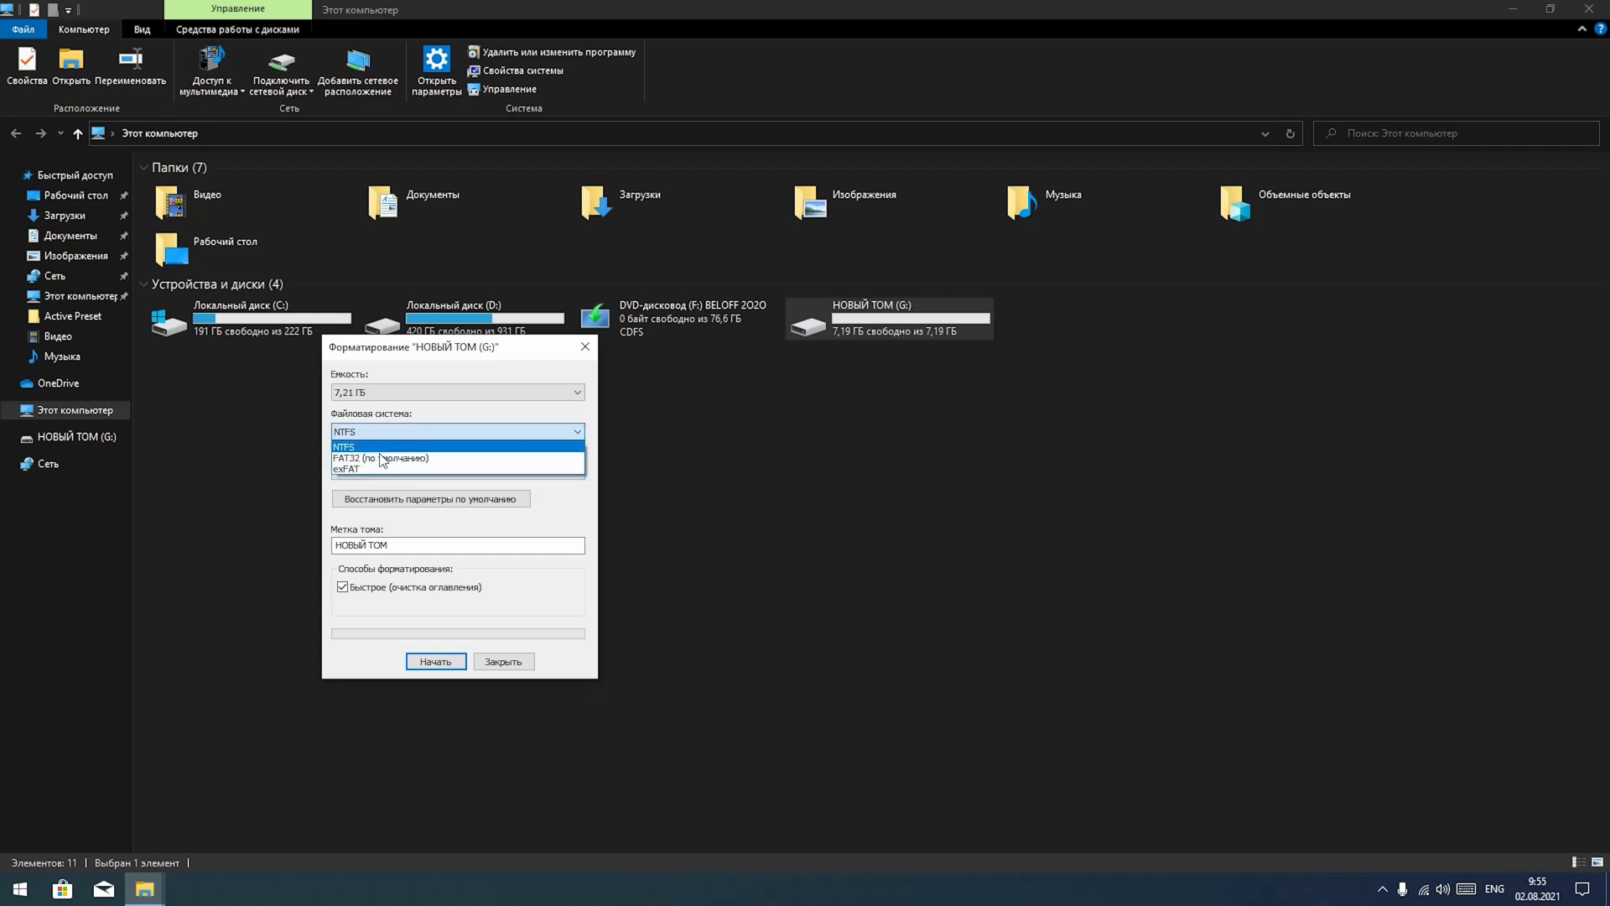
{"action": "left_click", "coordinate": [373, 447]}
{"action": "left_click", "coordinate": [366, 433]}
{"action": "left_click", "coordinate": [362, 421]}
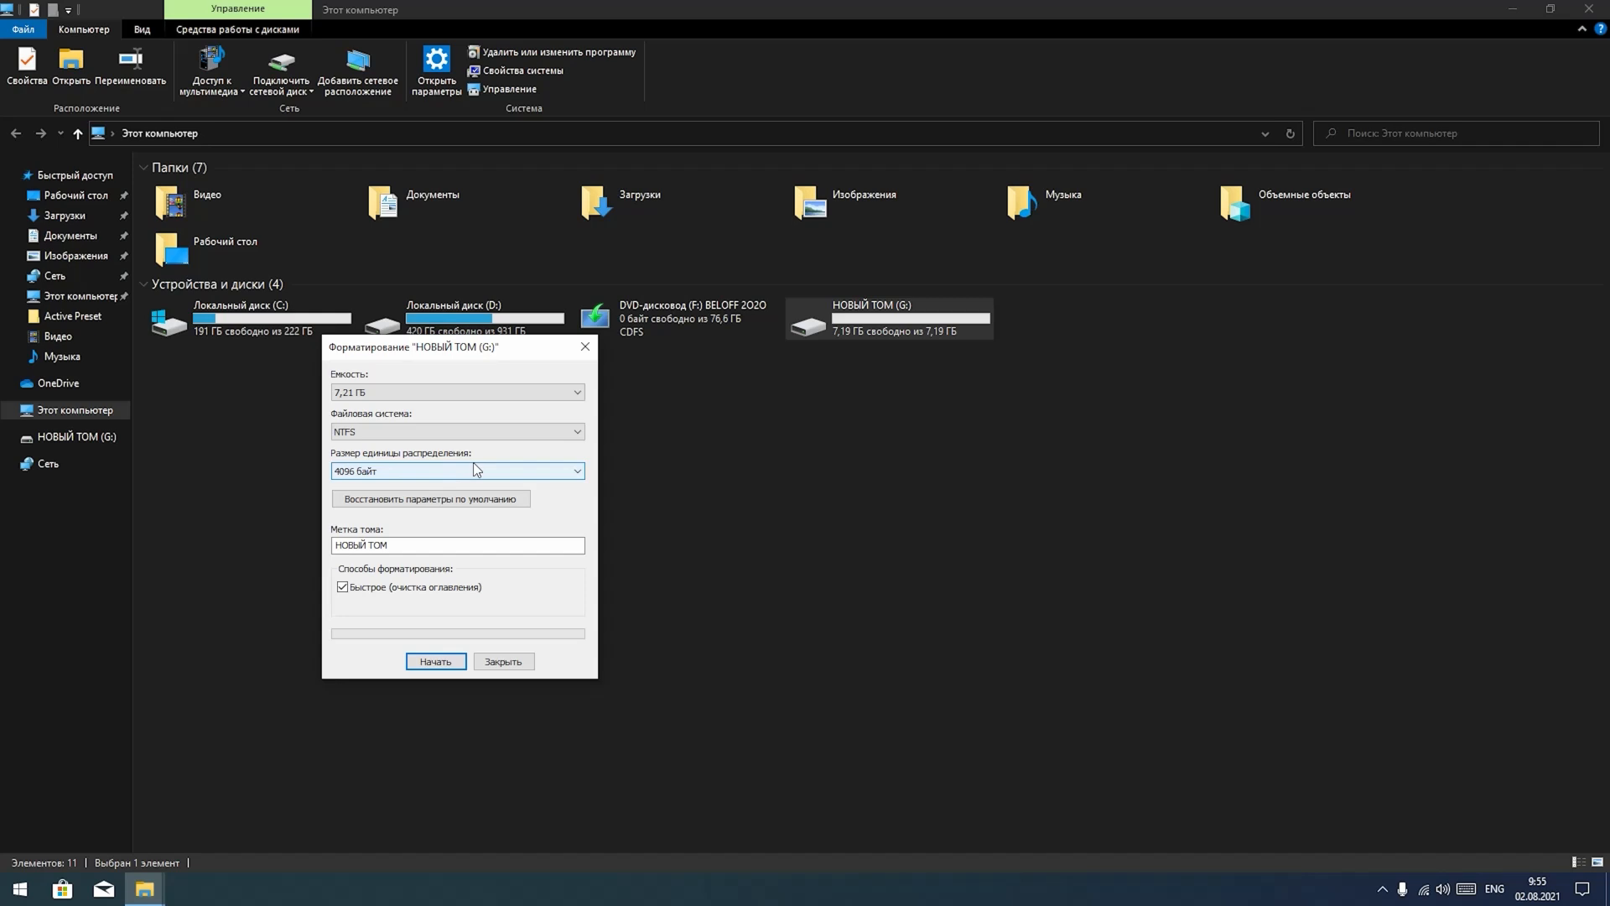
- Set the allocation unit size to 16 КБ, and restore the default formatting parameters
{"action": "left_click", "coordinate": [423, 472]}
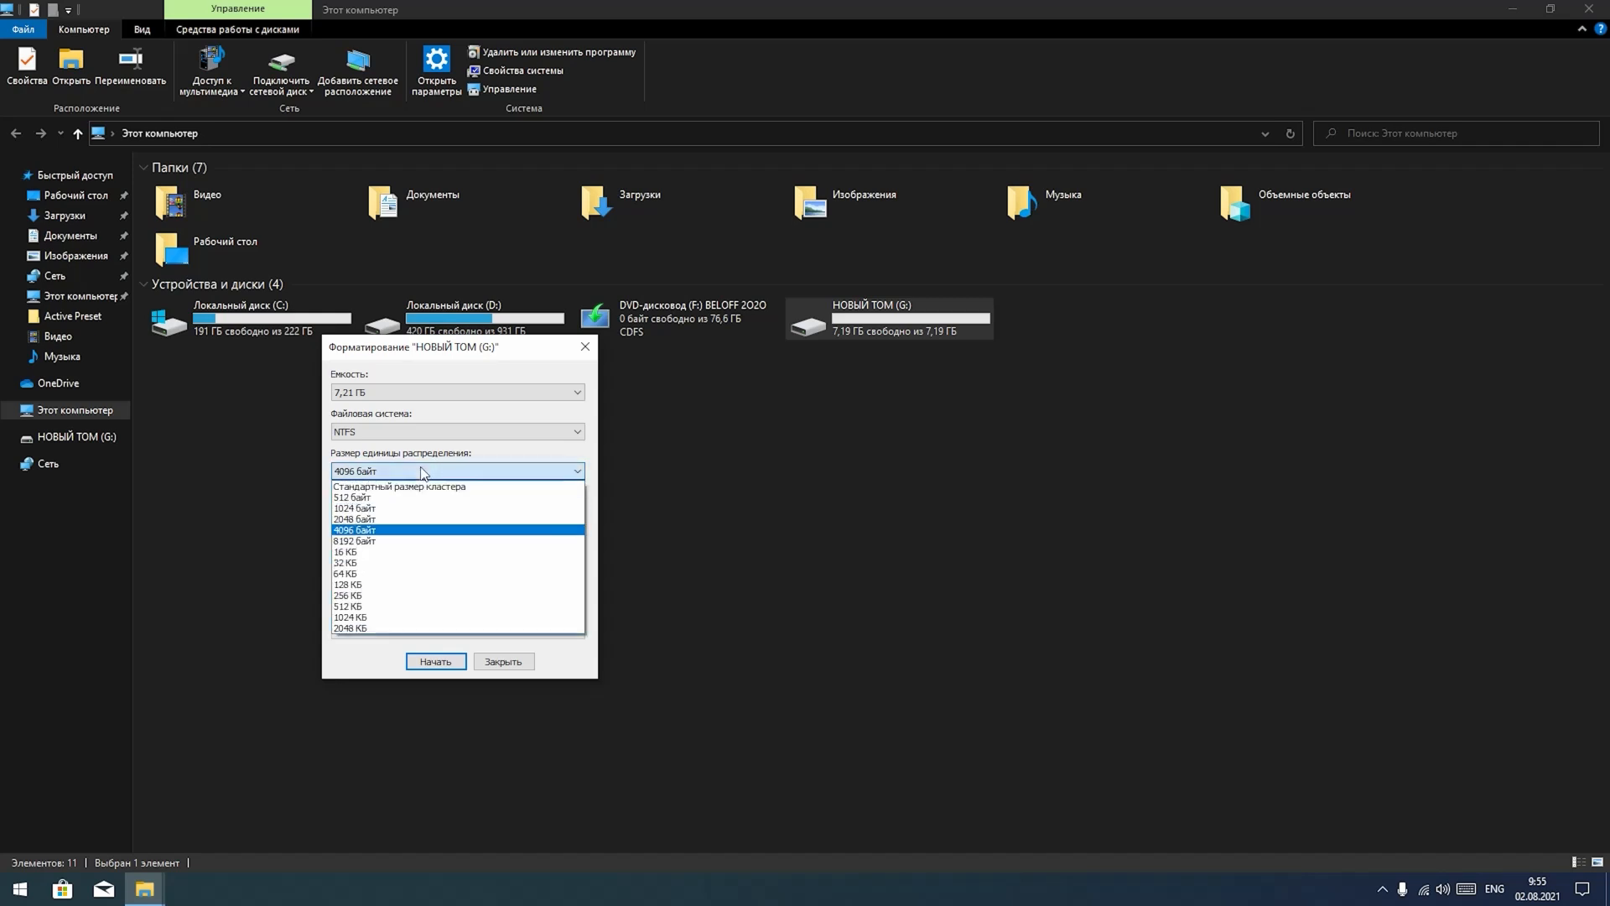
{"action": "left_click", "coordinate": [349, 552]}
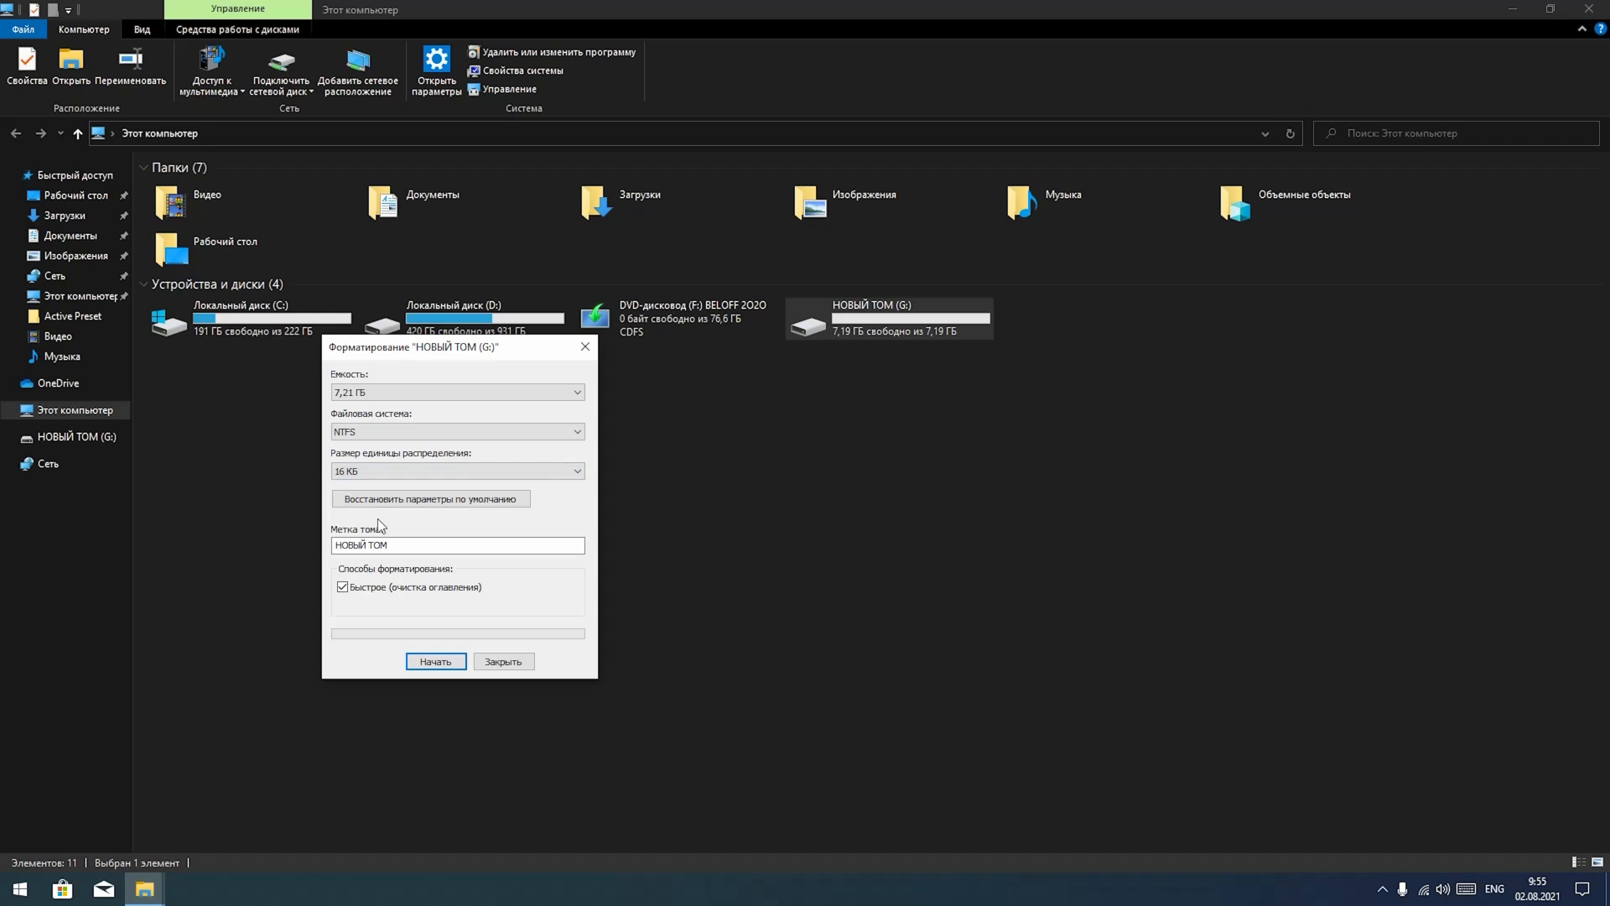
{"action": "left_click", "coordinate": [359, 473]}
{"action": "left_click", "coordinate": [357, 461]}
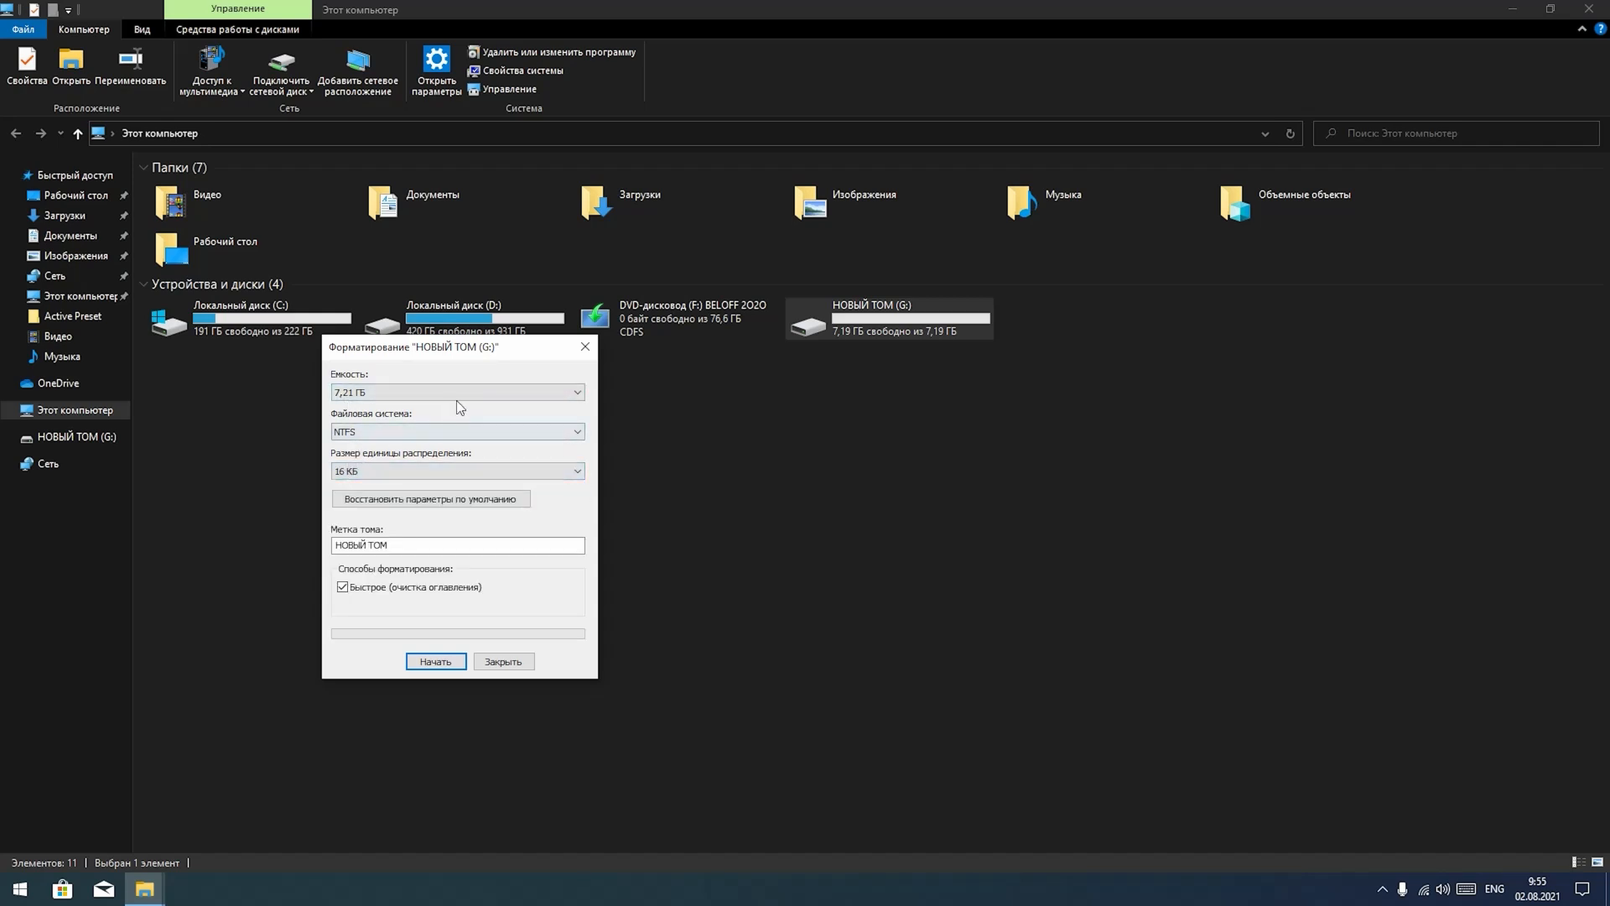
{"action": "left_click", "coordinate": [464, 503]}
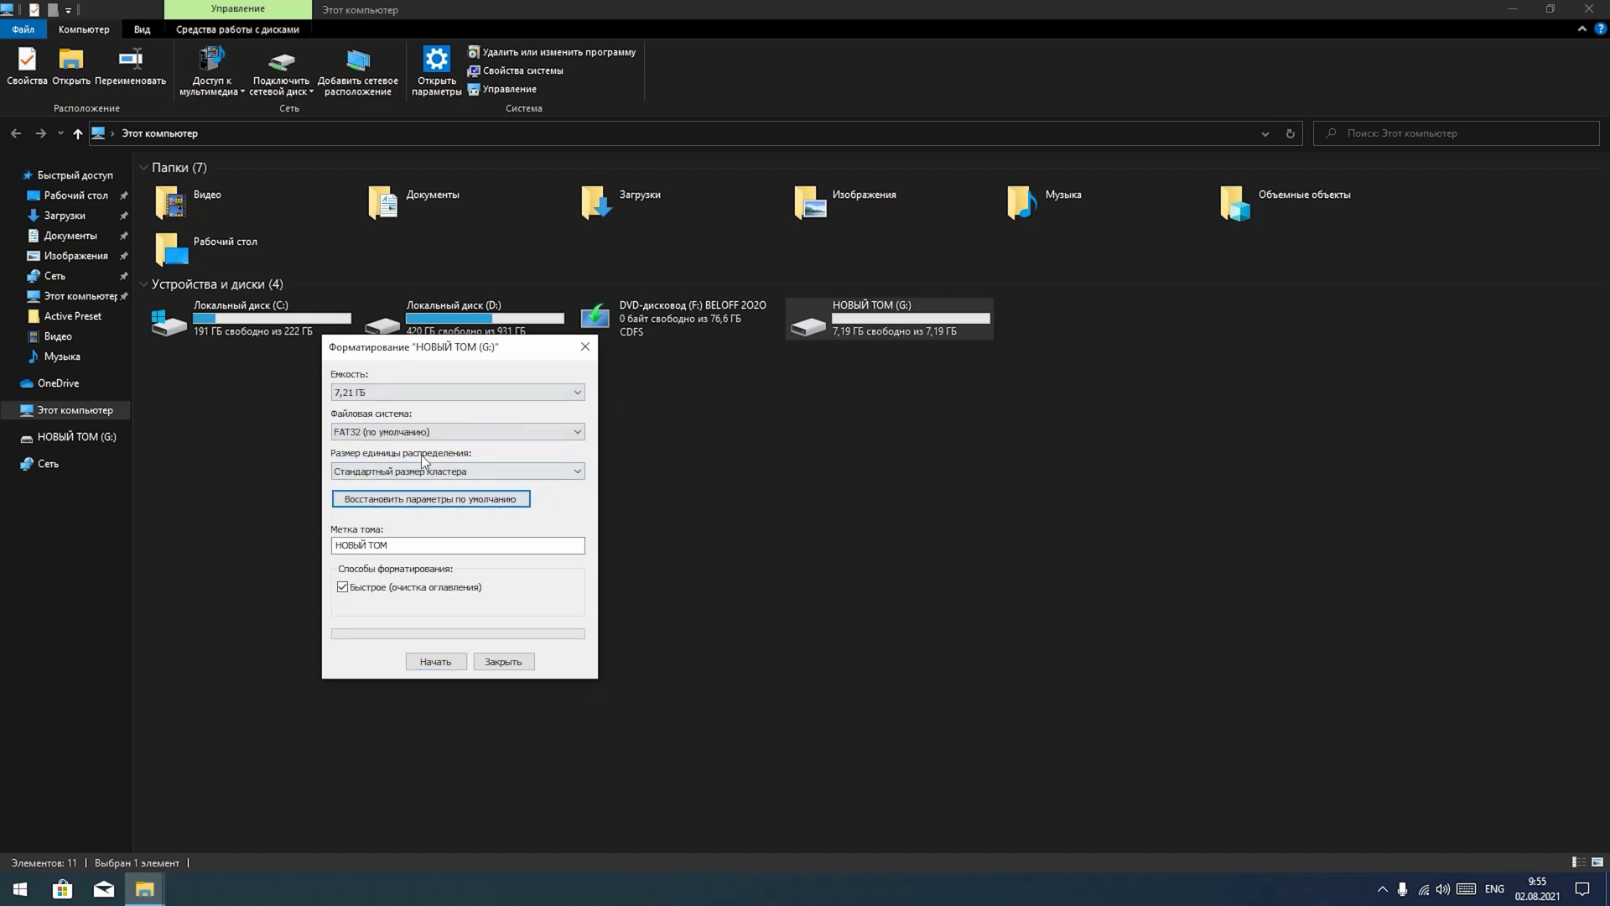
- Set the file system to NTFS for the (G:) format, keeping the volume label "НОВЫЙ ТОМ" and quick formatting
{"action": "left_click", "coordinate": [339, 433]}
{"action": "left_click", "coordinate": [350, 447]}
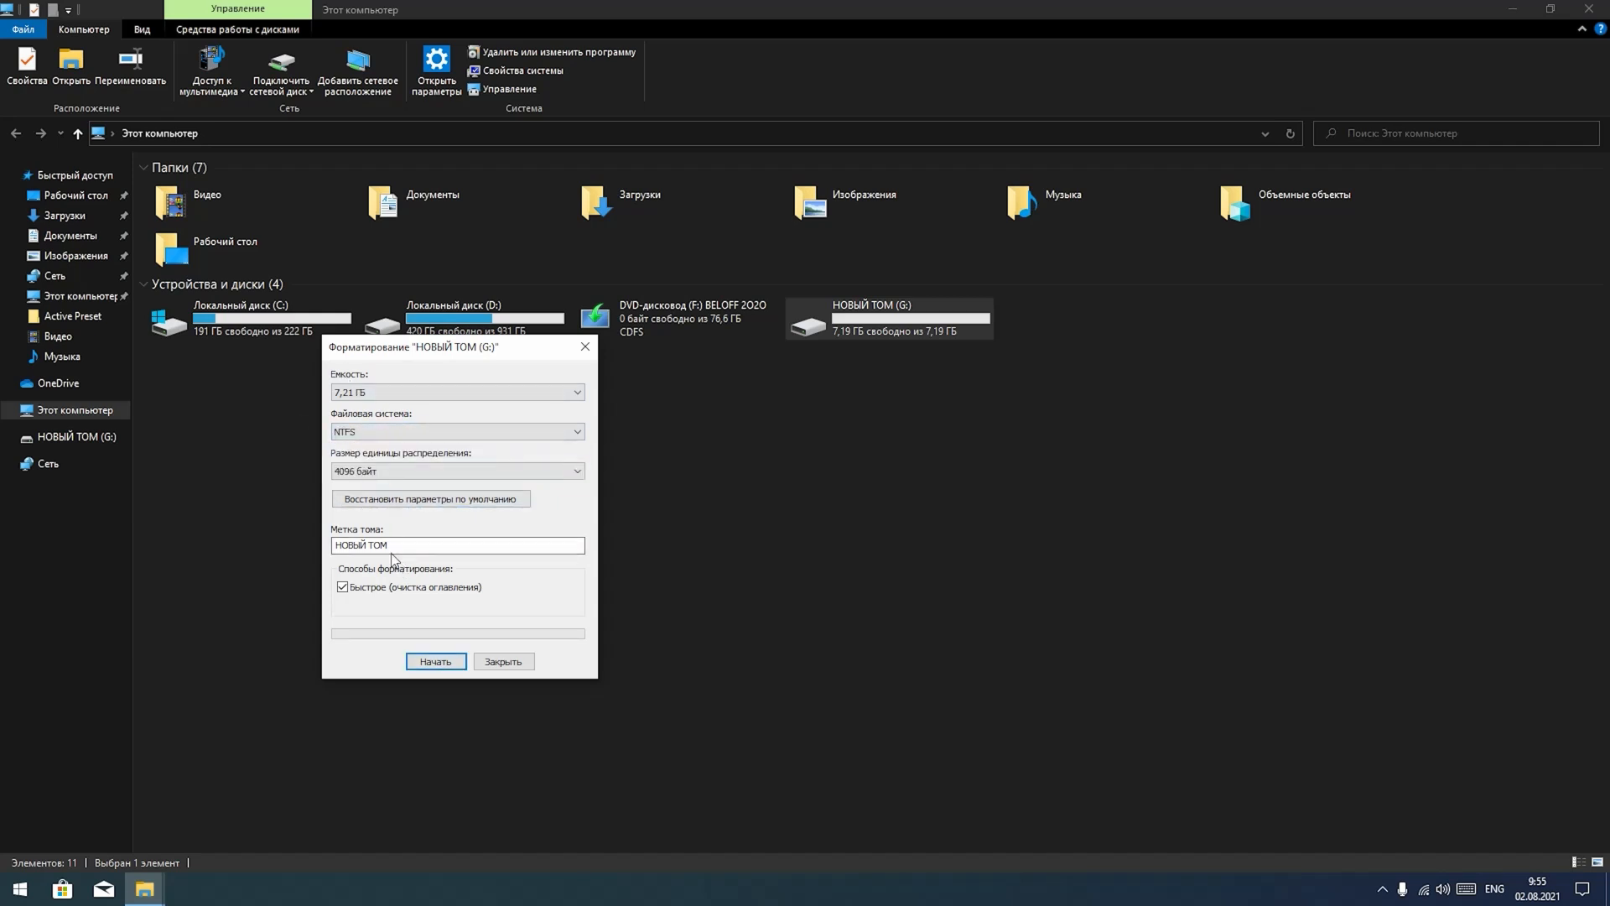
{"action": "left_click_drag", "start_coordinate": [395, 546], "coordinate": [327, 546]}
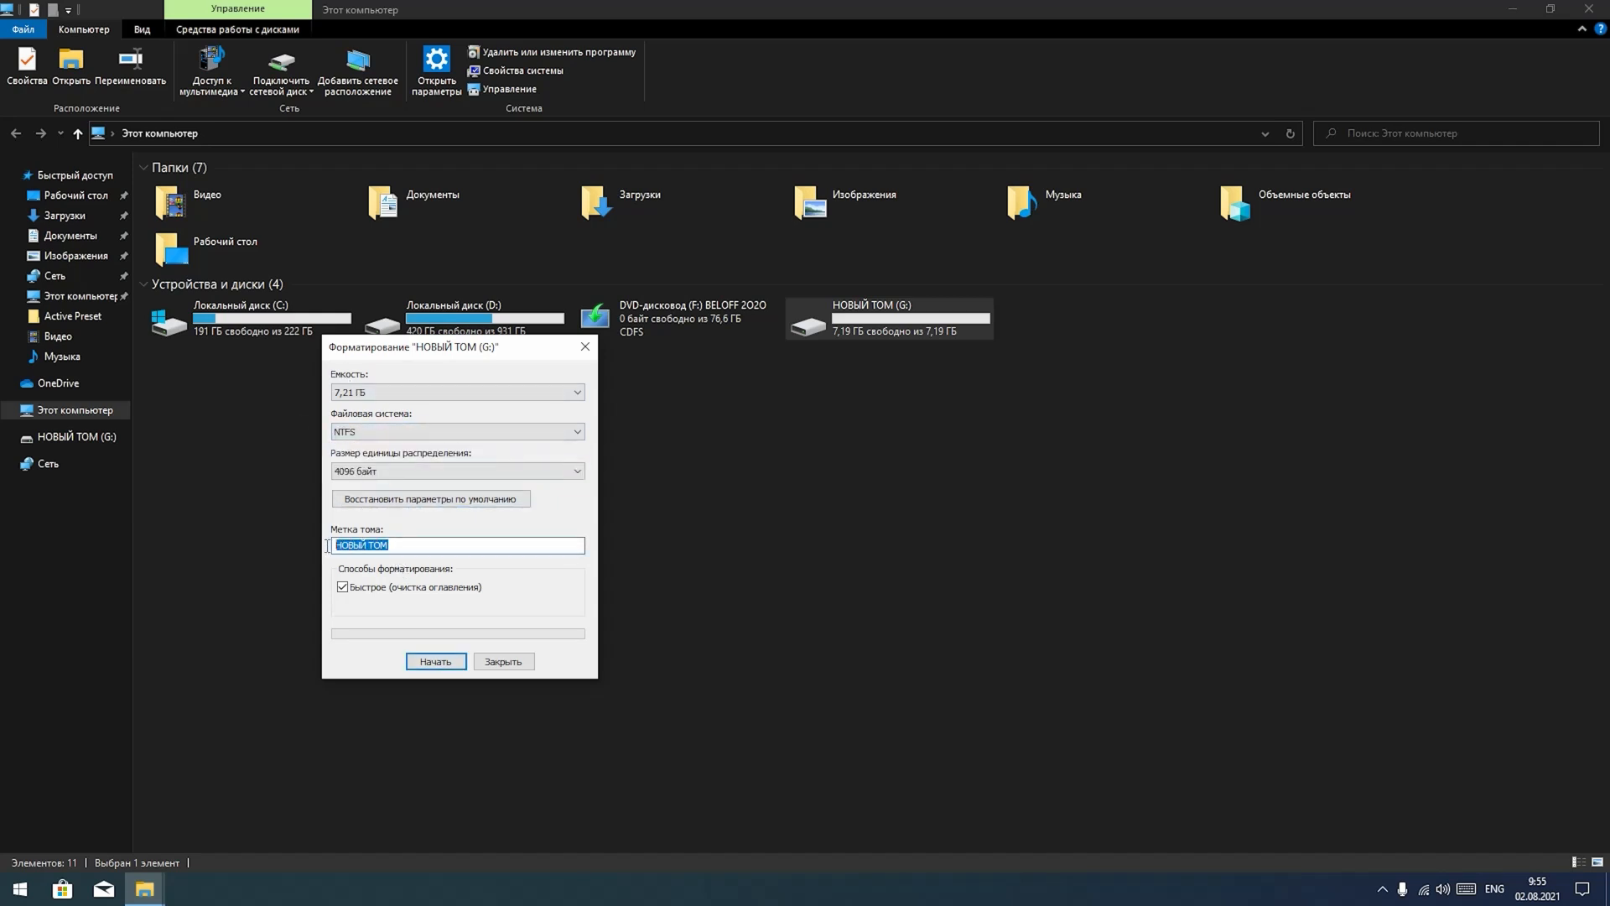
{"action": "left_click", "coordinate": [394, 587]}
{"action": "left_click", "coordinate": [376, 589]}
- Format "НОВЫЙ ТОМ (G:)" with the chosen settings, accepting the data-loss warning, and close the formatting dialog and Explorer
{"action": "left_click", "coordinate": [436, 661]}
{"action": "left_click", "coordinate": [900, 445]}
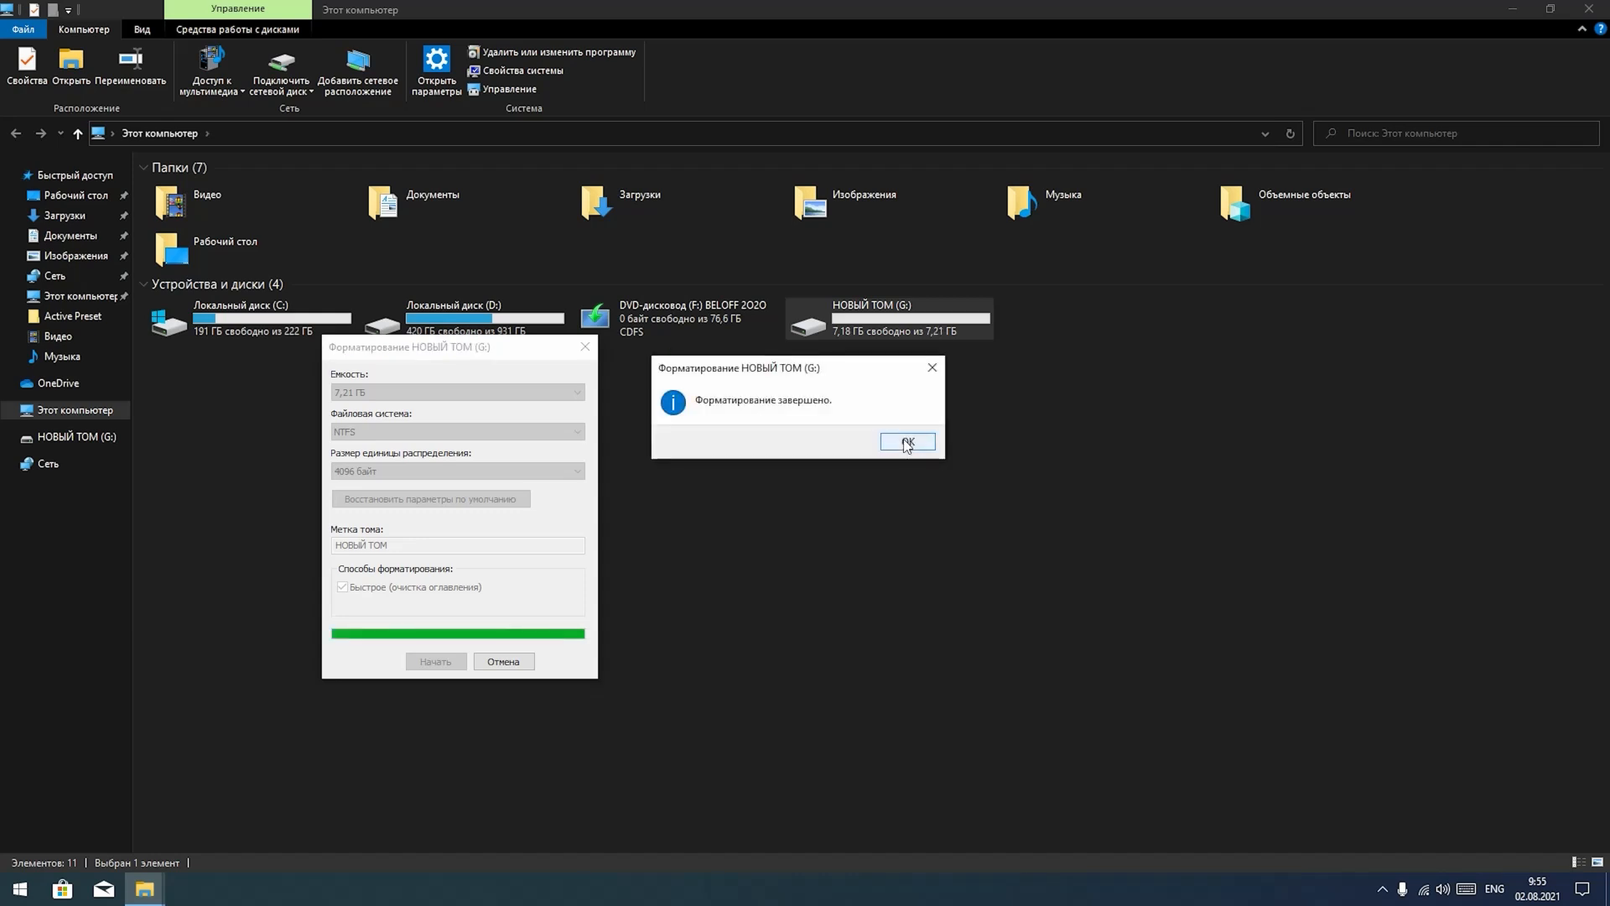
{"action": "left_click", "coordinate": [906, 443]}
{"action": "left_click", "coordinate": [505, 660]}
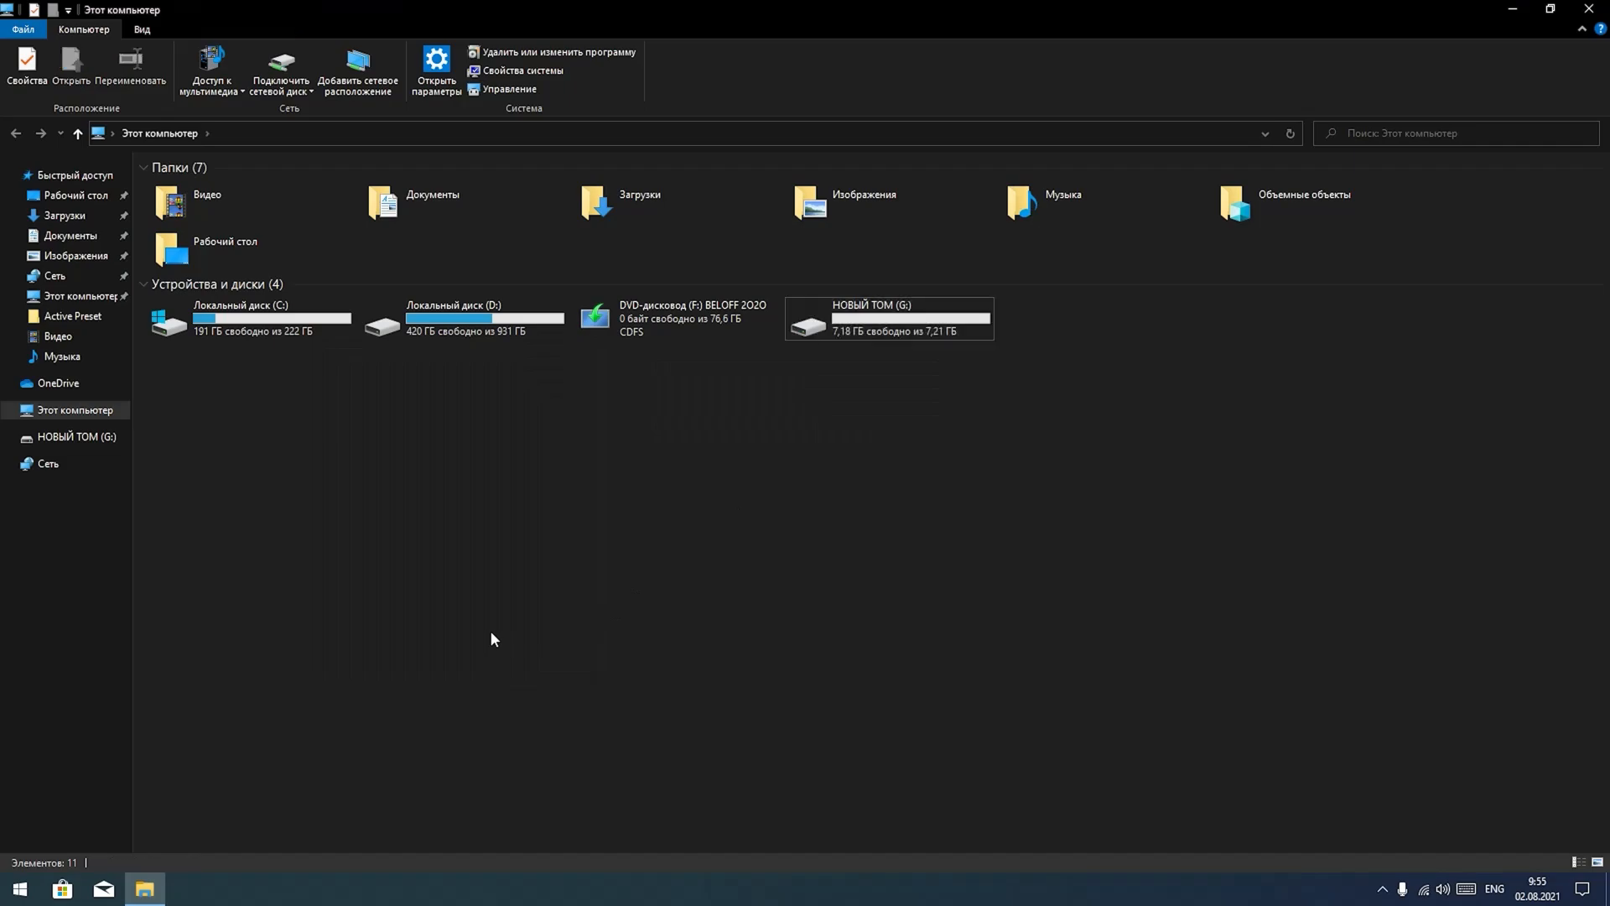
{"action": "left_click", "coordinate": [1589, 8]}
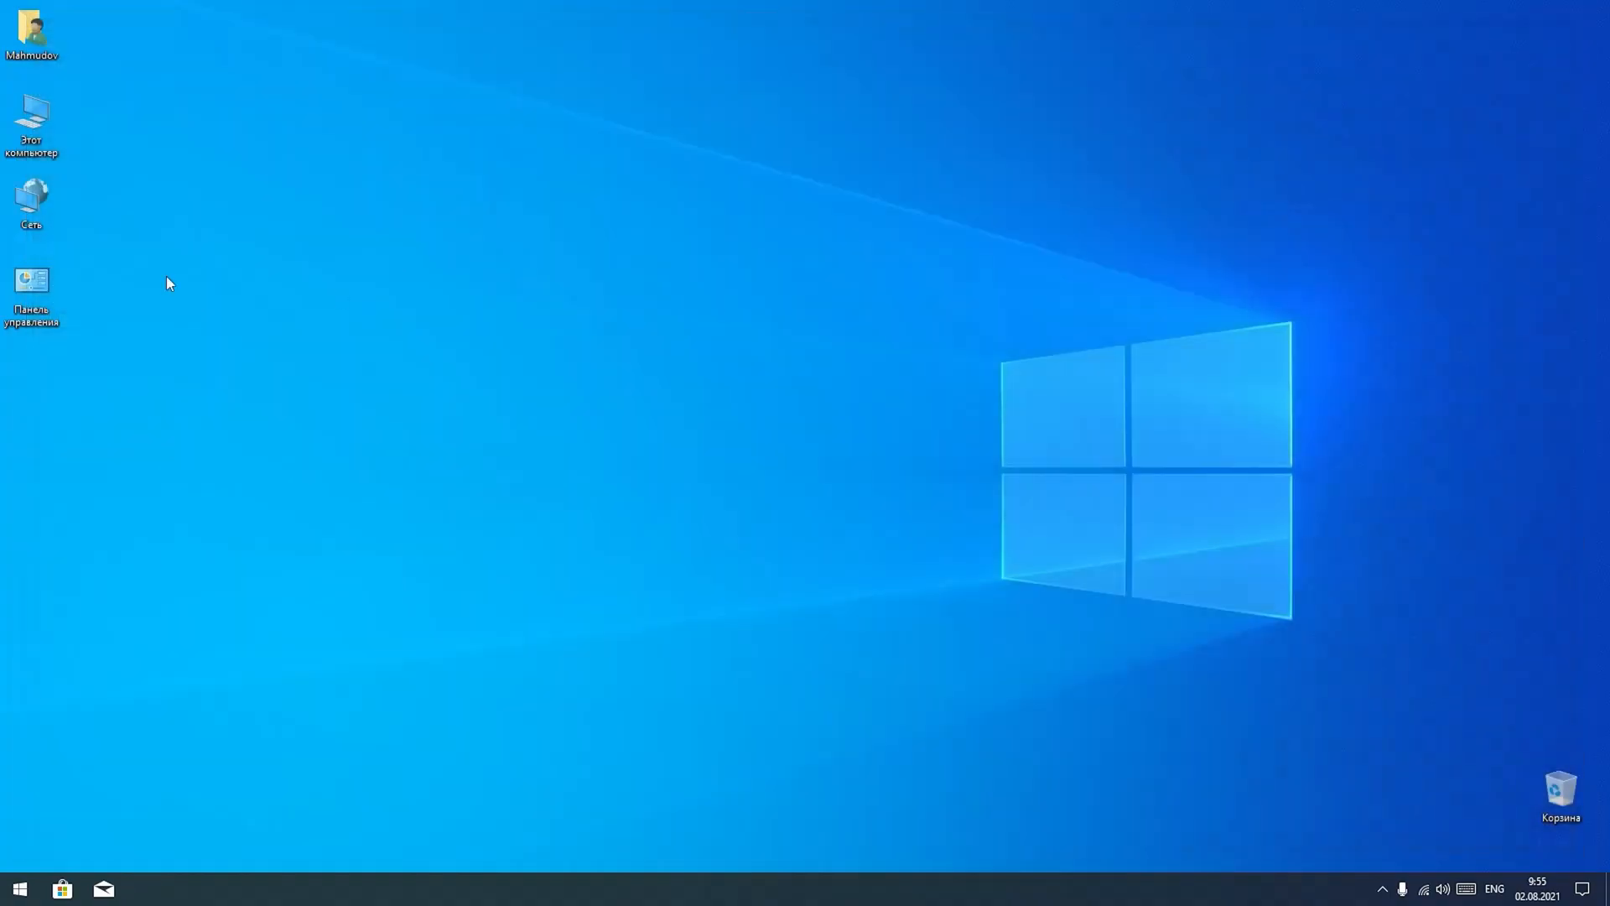
- Create a desktop shortcut to "Этот компьютер" and move it away from the other icons
{"action": "right_click", "coordinate": [21, 122]}
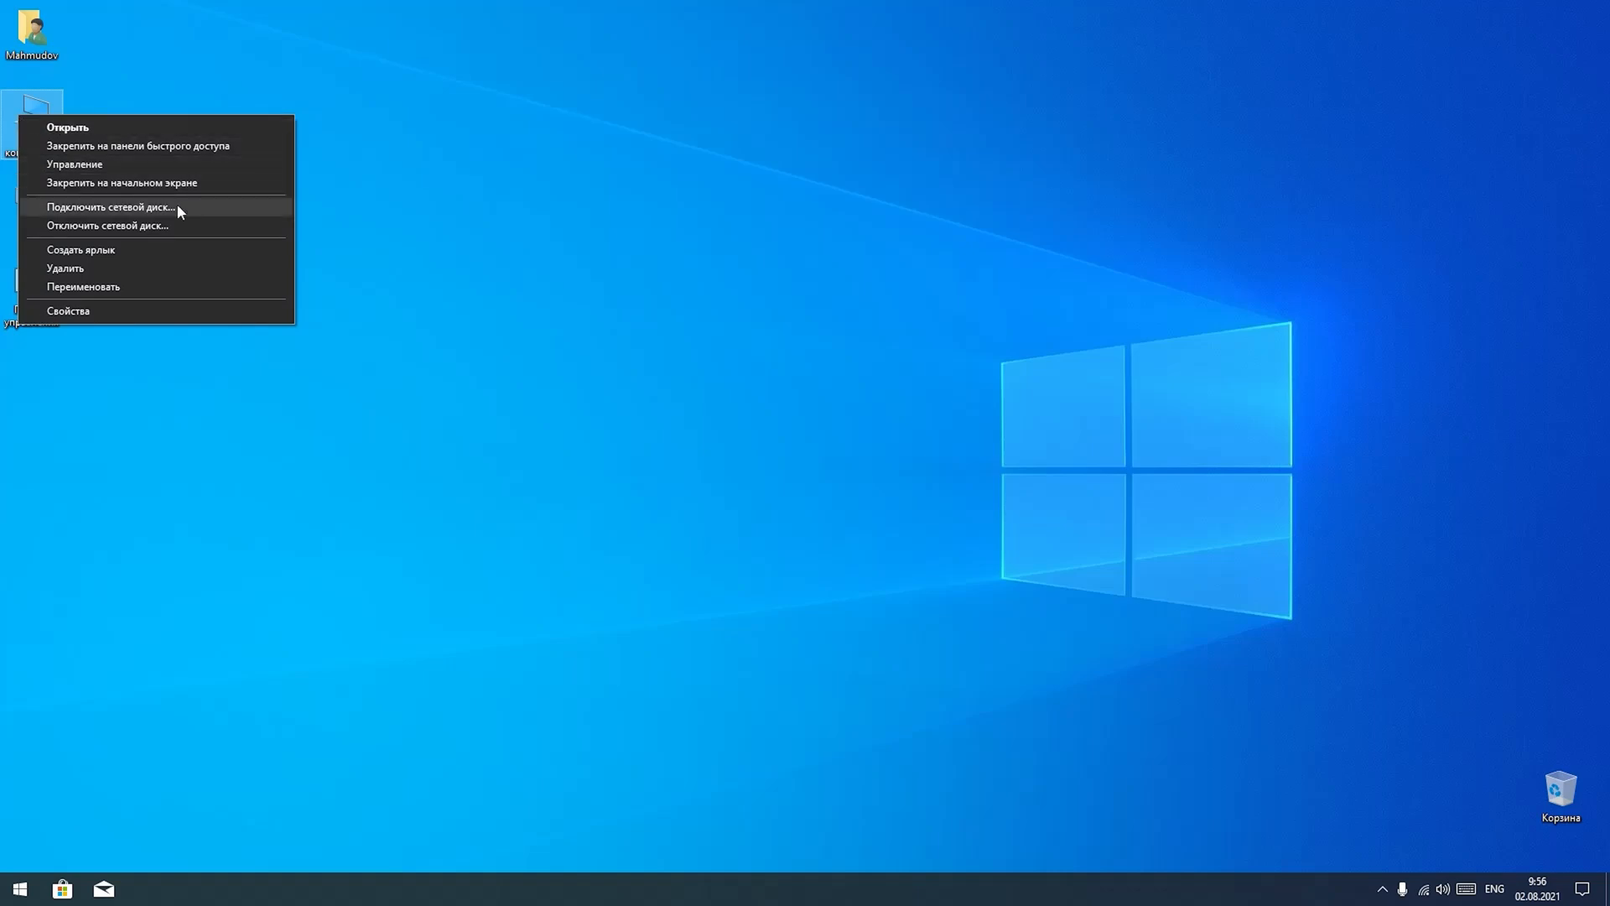
{"action": "left_click", "coordinate": [112, 247]}
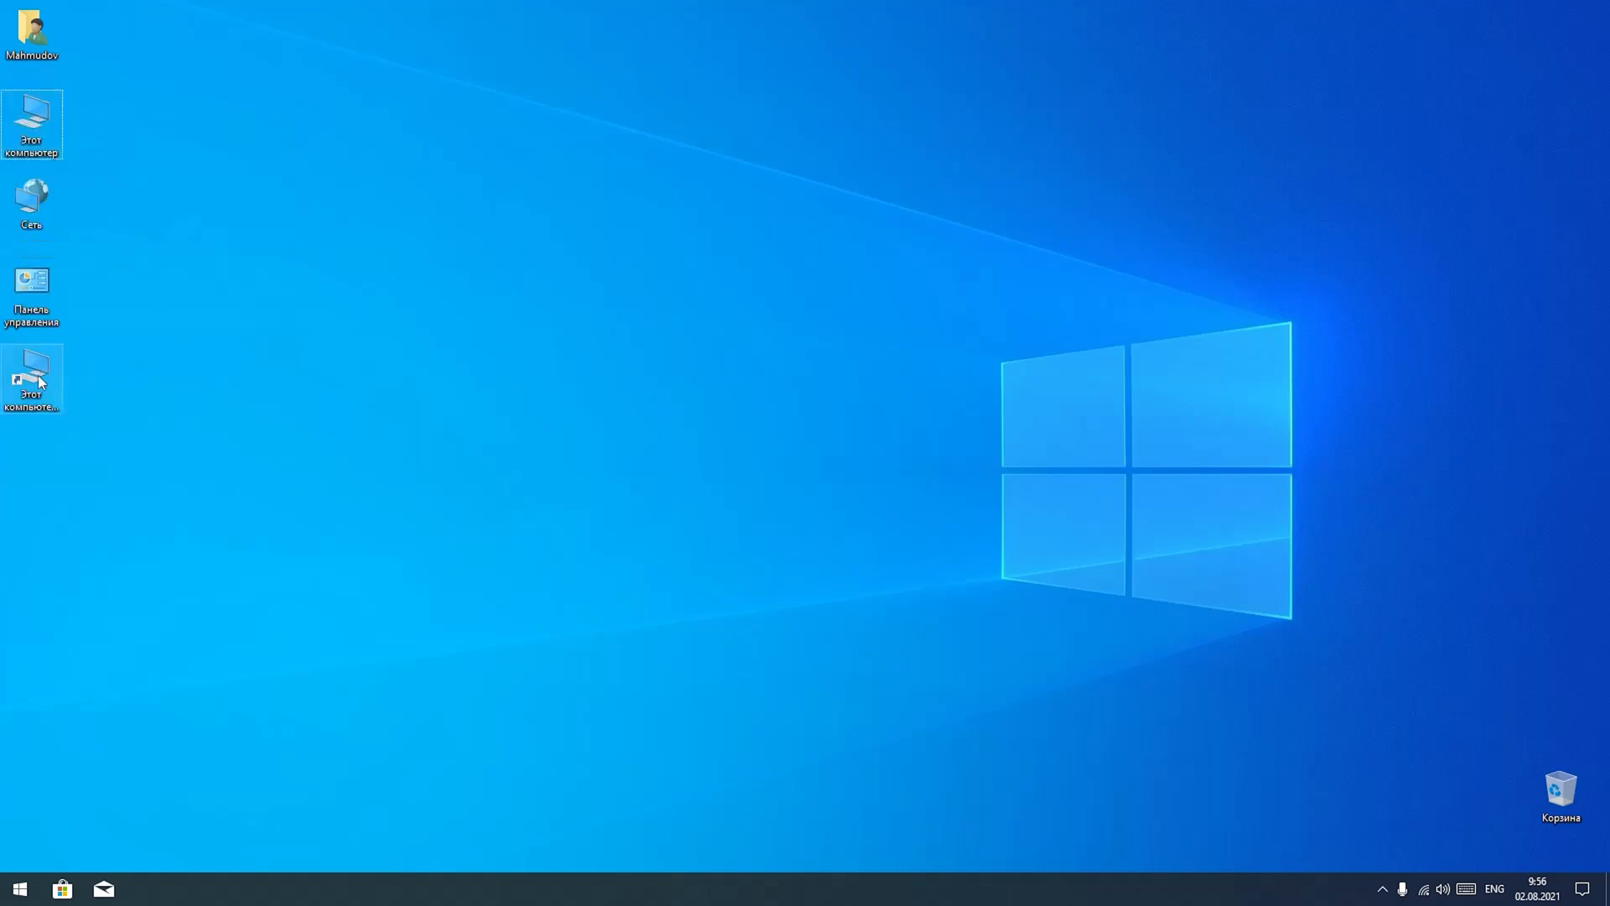
{"action": "left_click_drag", "start_coordinate": [41, 381], "coordinate": [792, 177]}
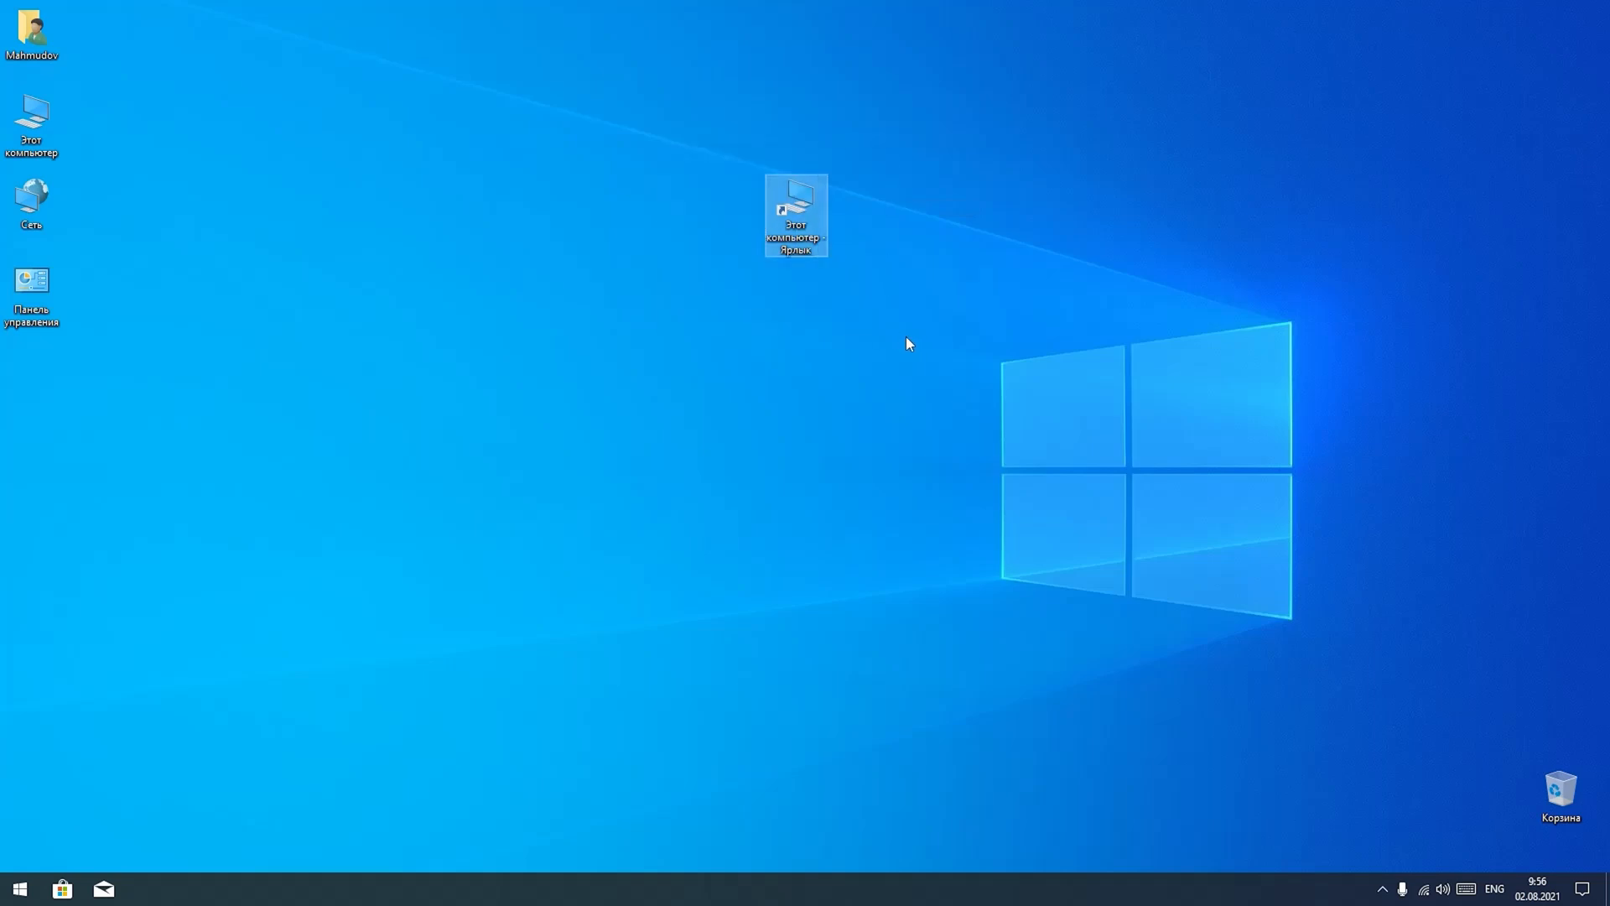
- Compare the context options of the "Этот компьютер" shortcut with those of the original desktop icon
{"action": "right_click", "coordinate": [790, 198]}
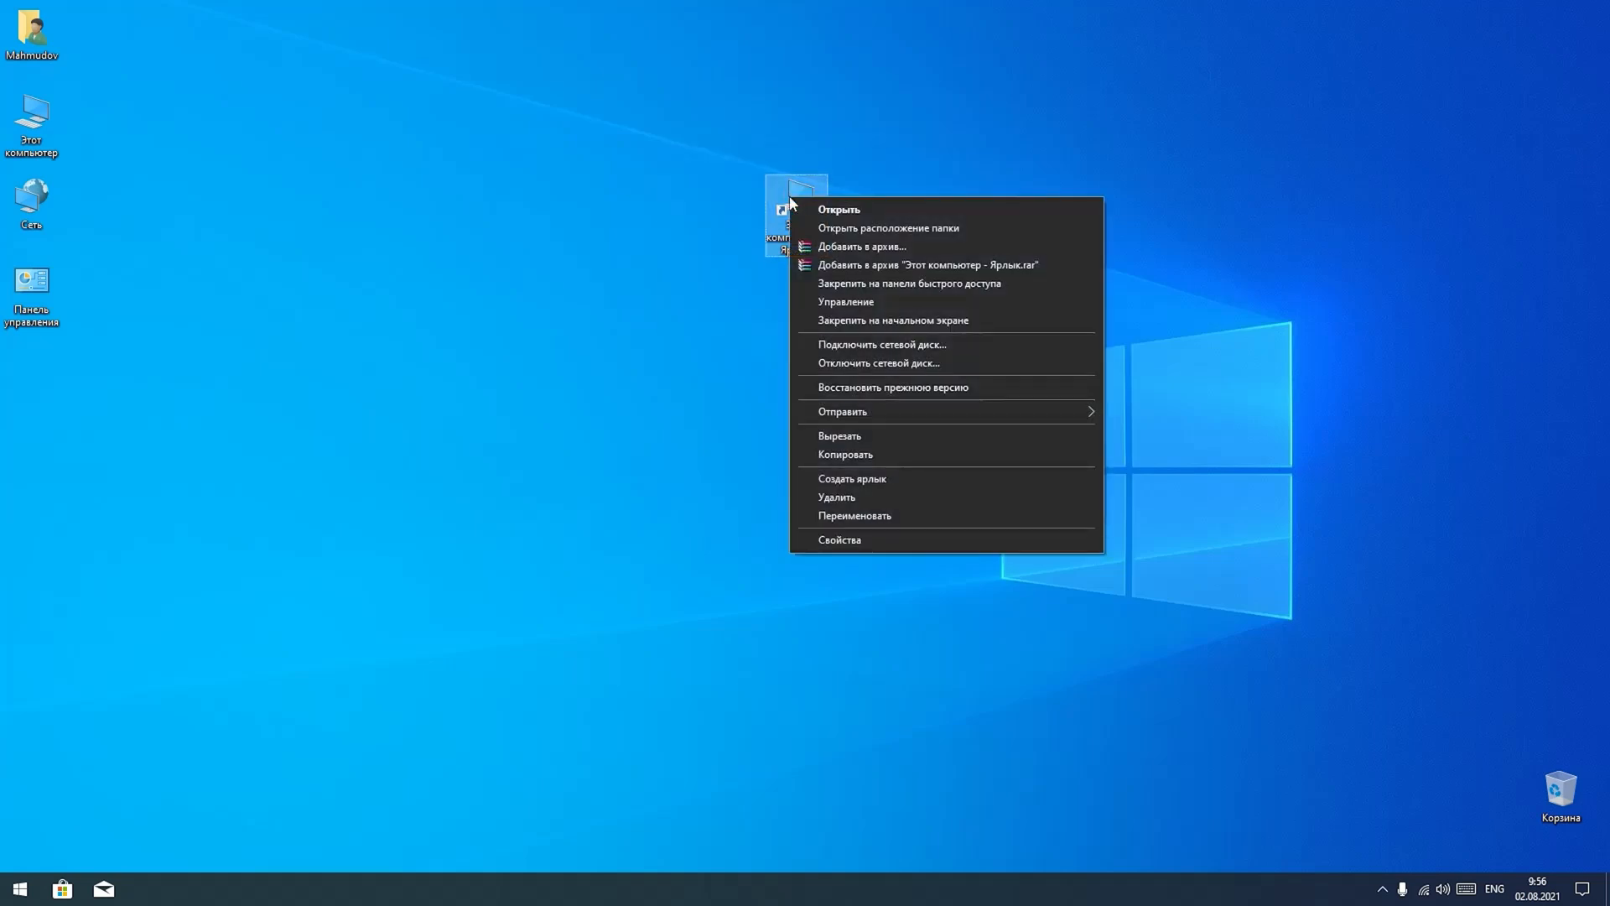
{"action": "left_click", "coordinate": [581, 262]}
{"action": "left_click", "coordinate": [47, 130]}
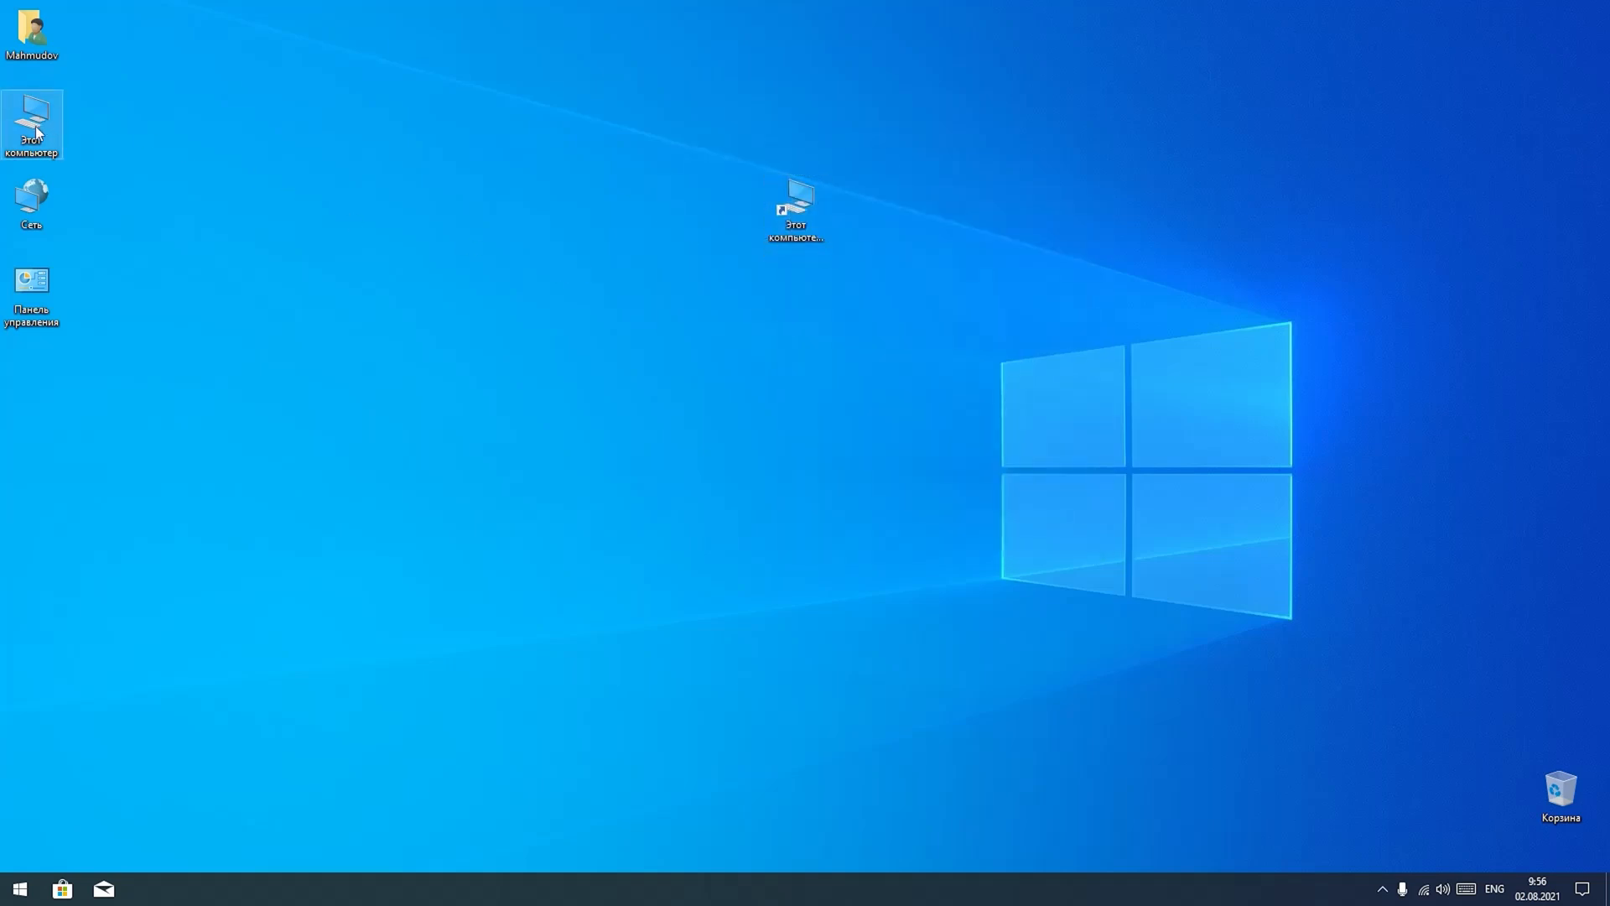
{"action": "right_click", "coordinate": [36, 127]}
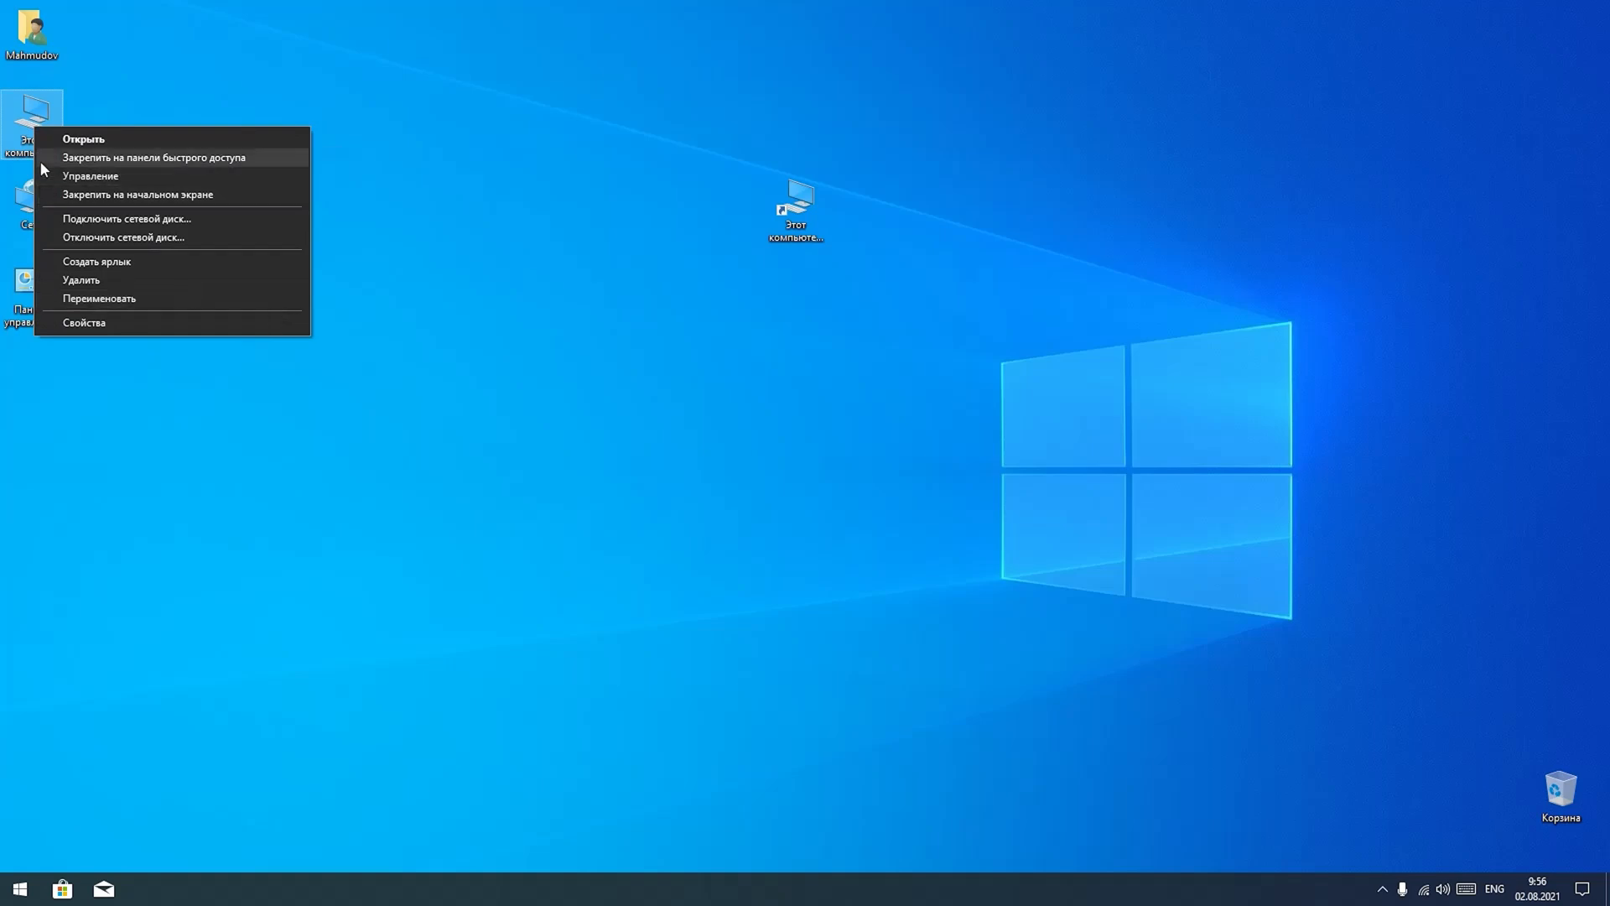
{"action": "left_click", "coordinate": [442, 273]}
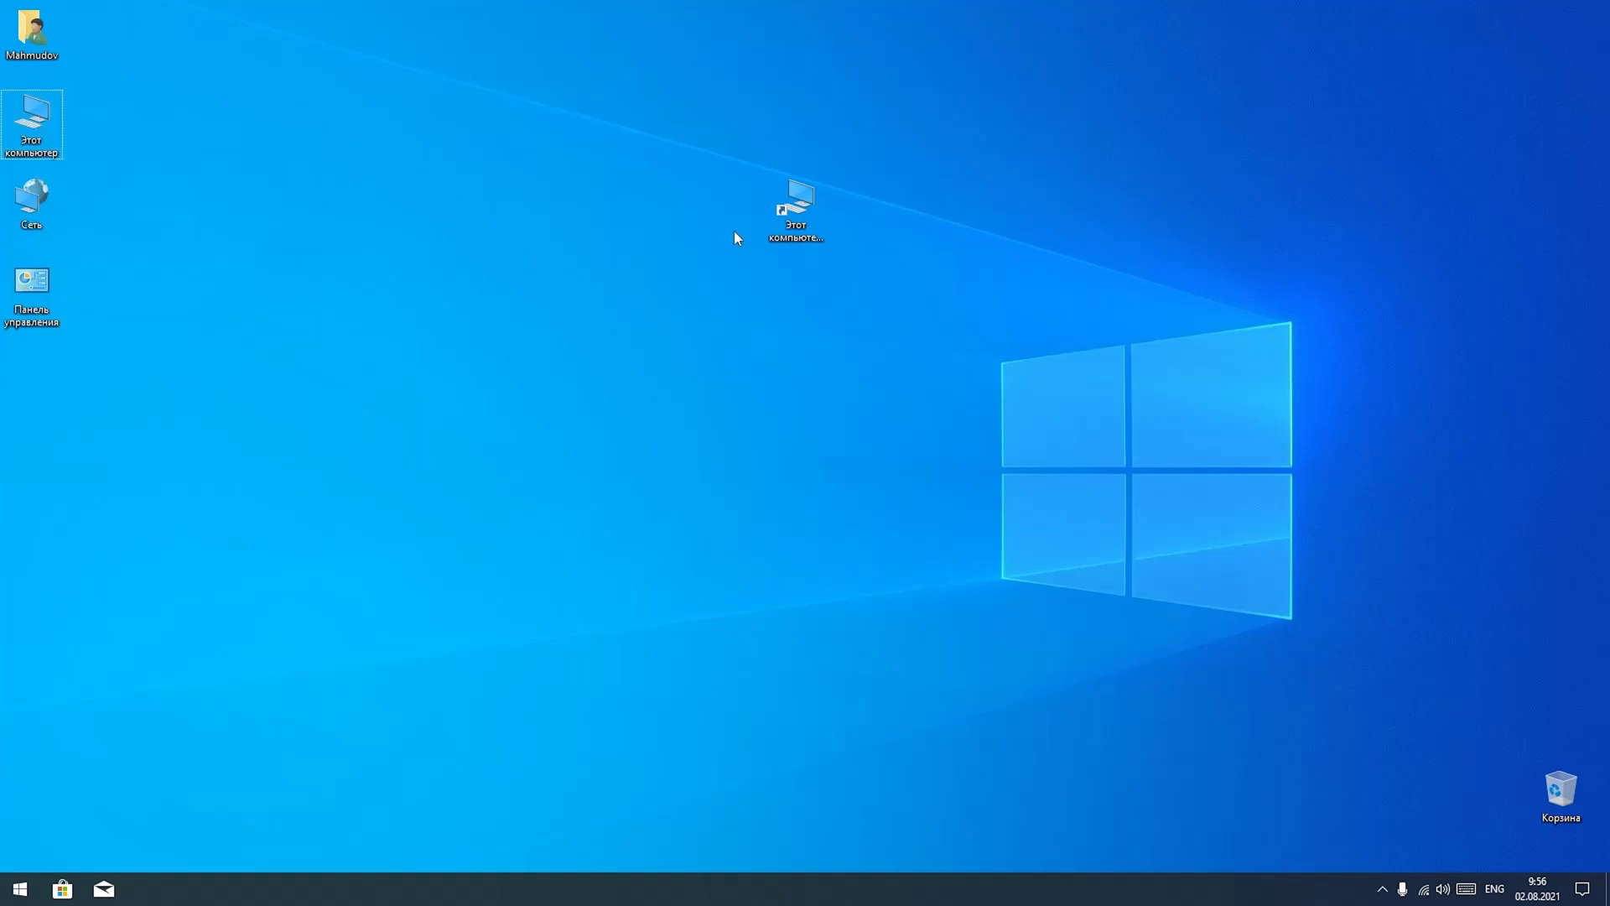
{"action": "right_click", "coordinate": [776, 219]}
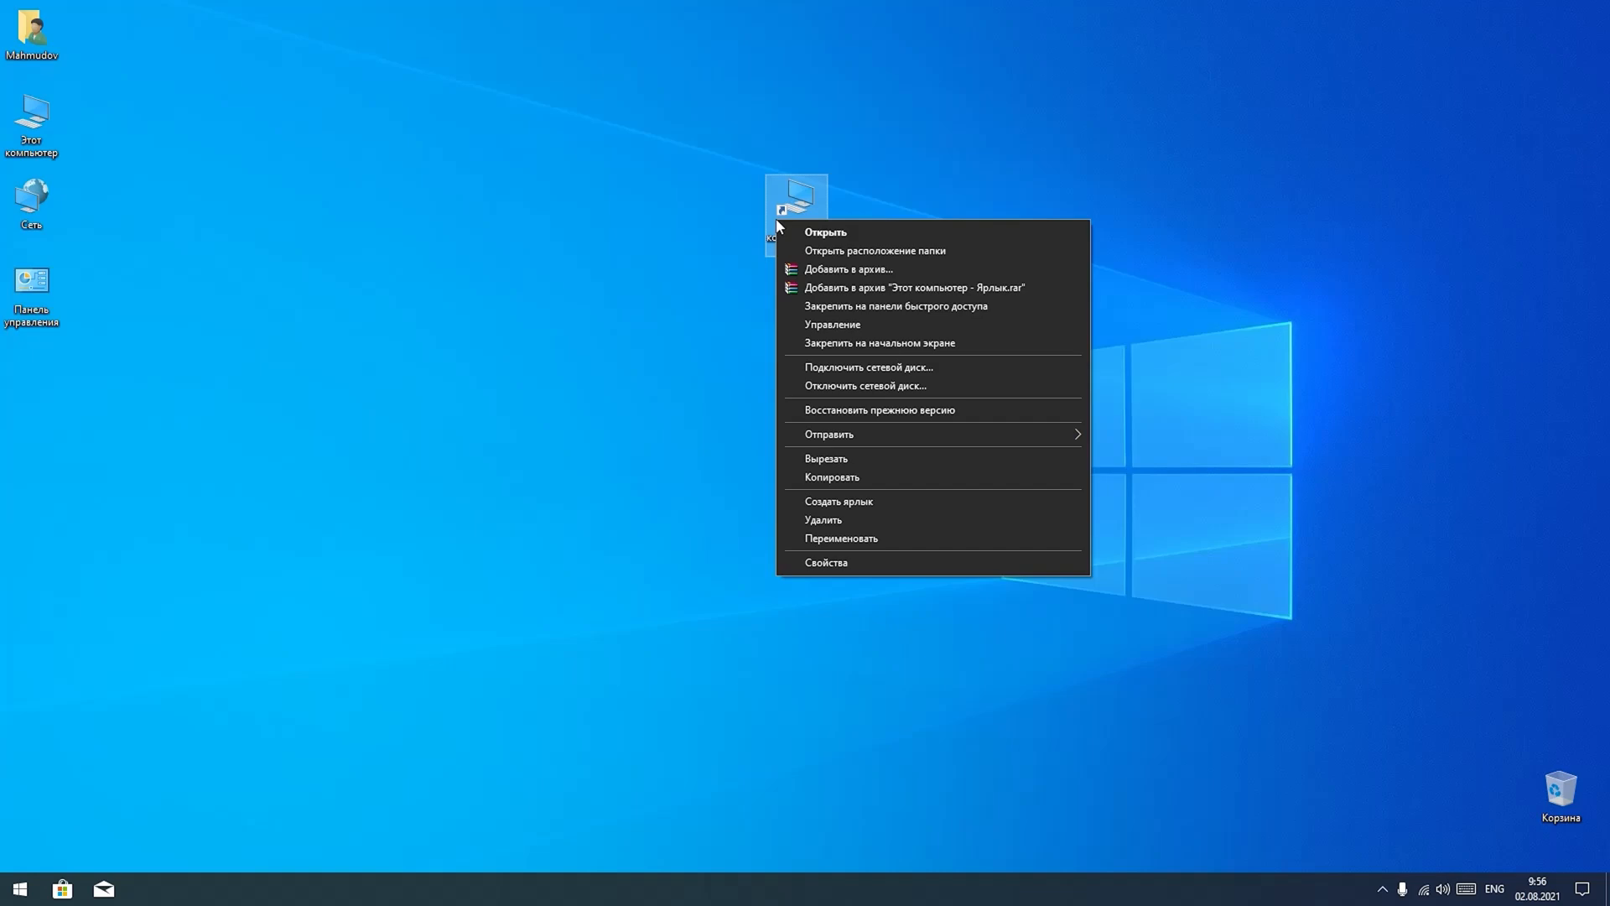
{"action": "left_click", "coordinate": [351, 127]}
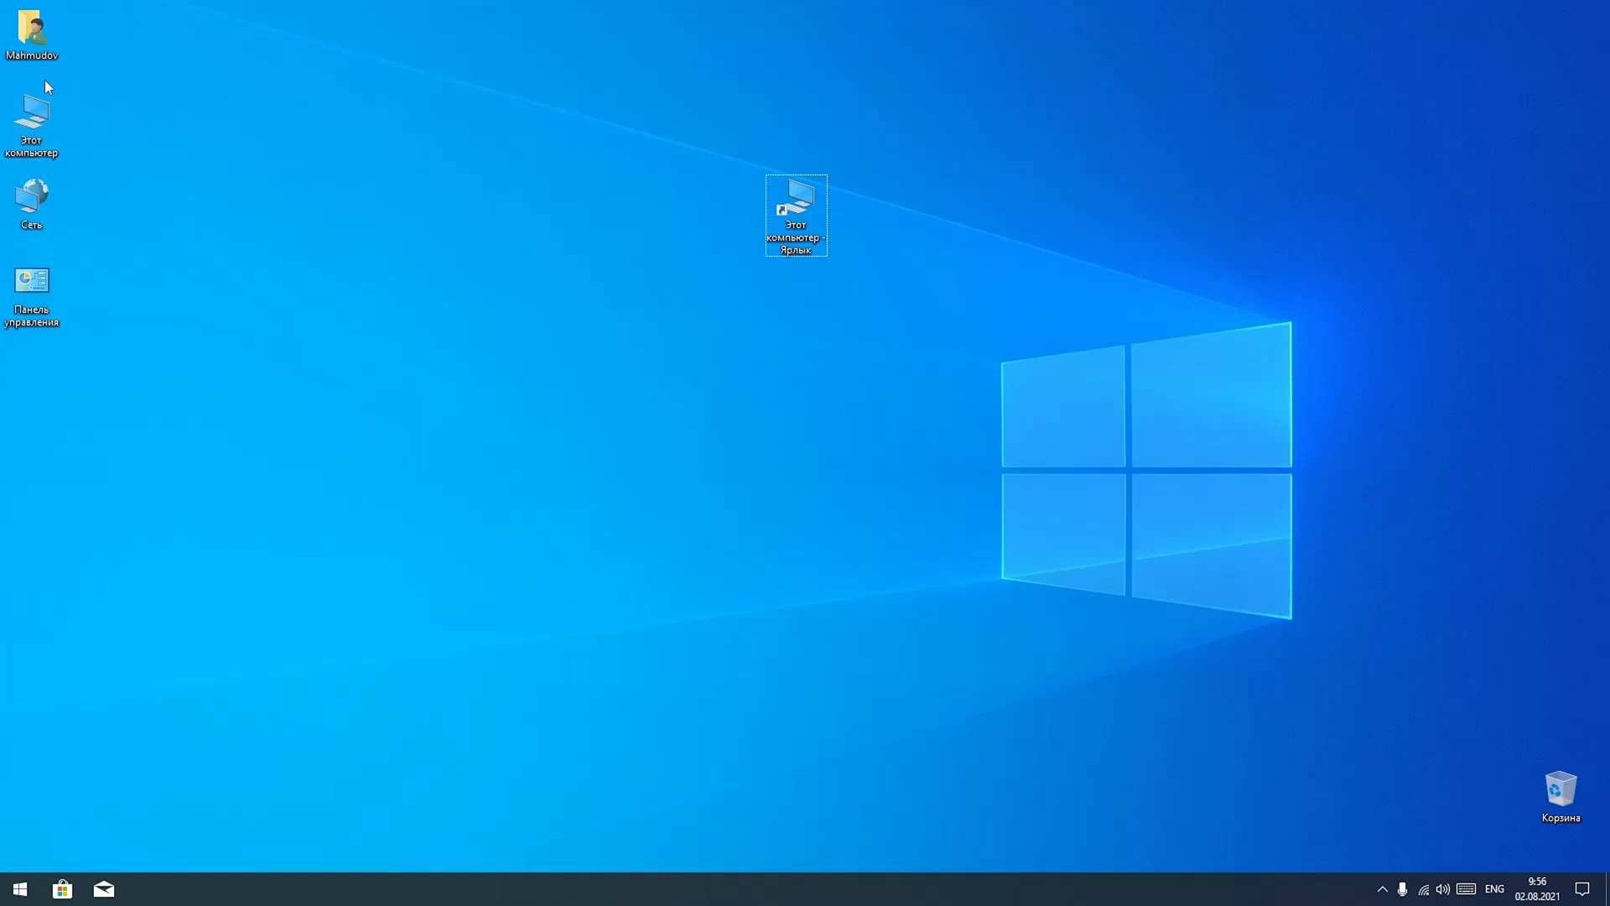
{"action": "right_click", "coordinate": [807, 204]}
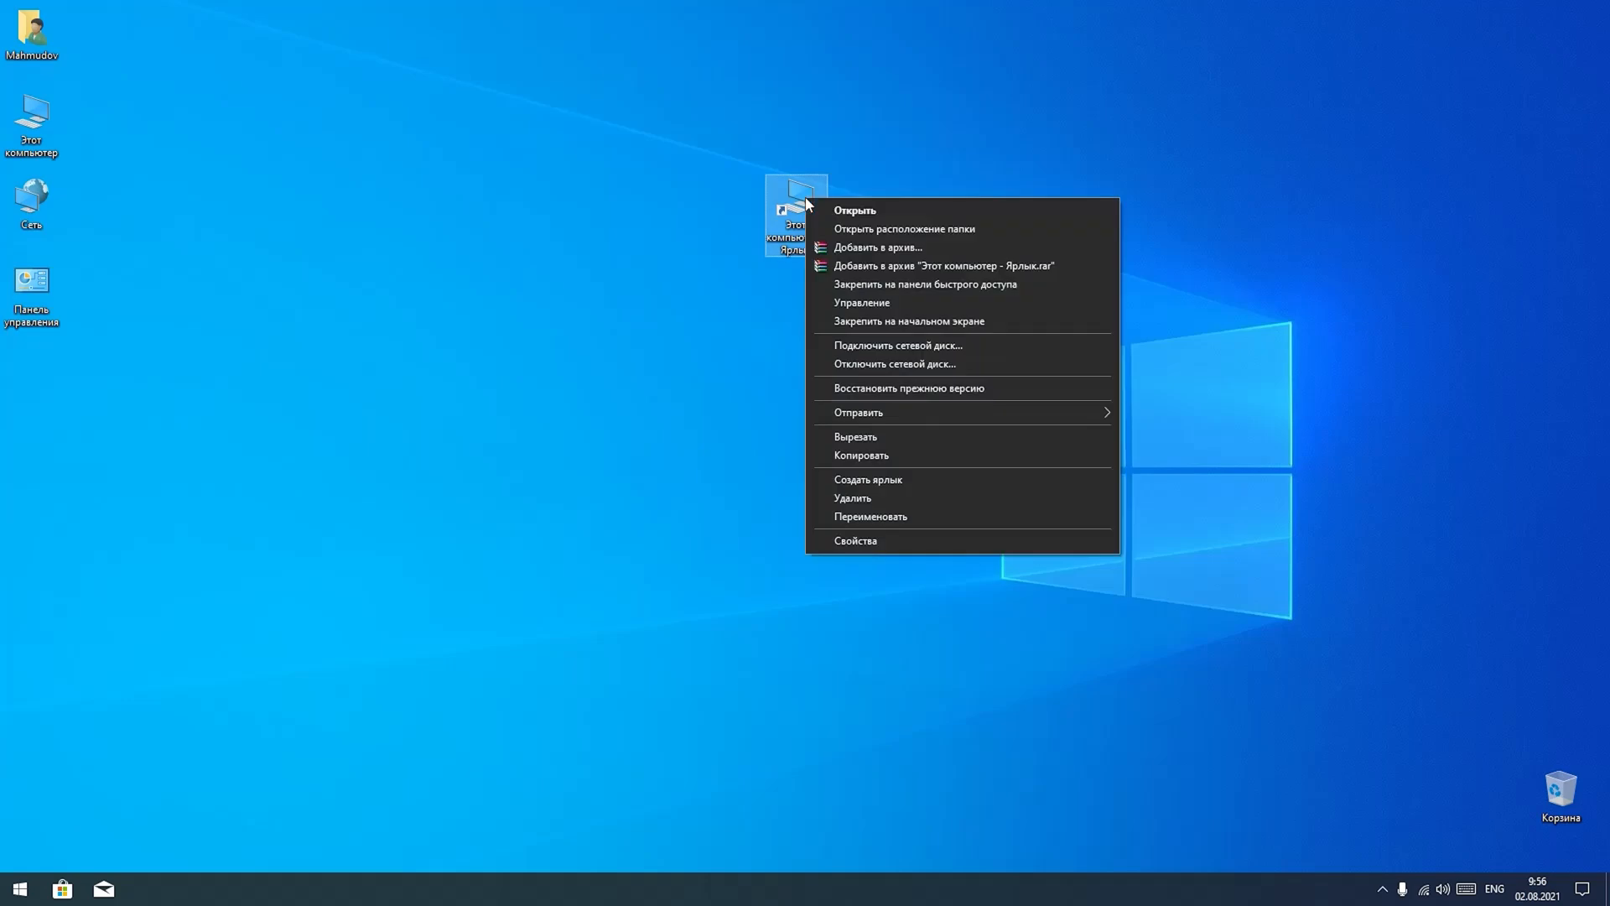
{"action": "left_click", "coordinate": [791, 207]}
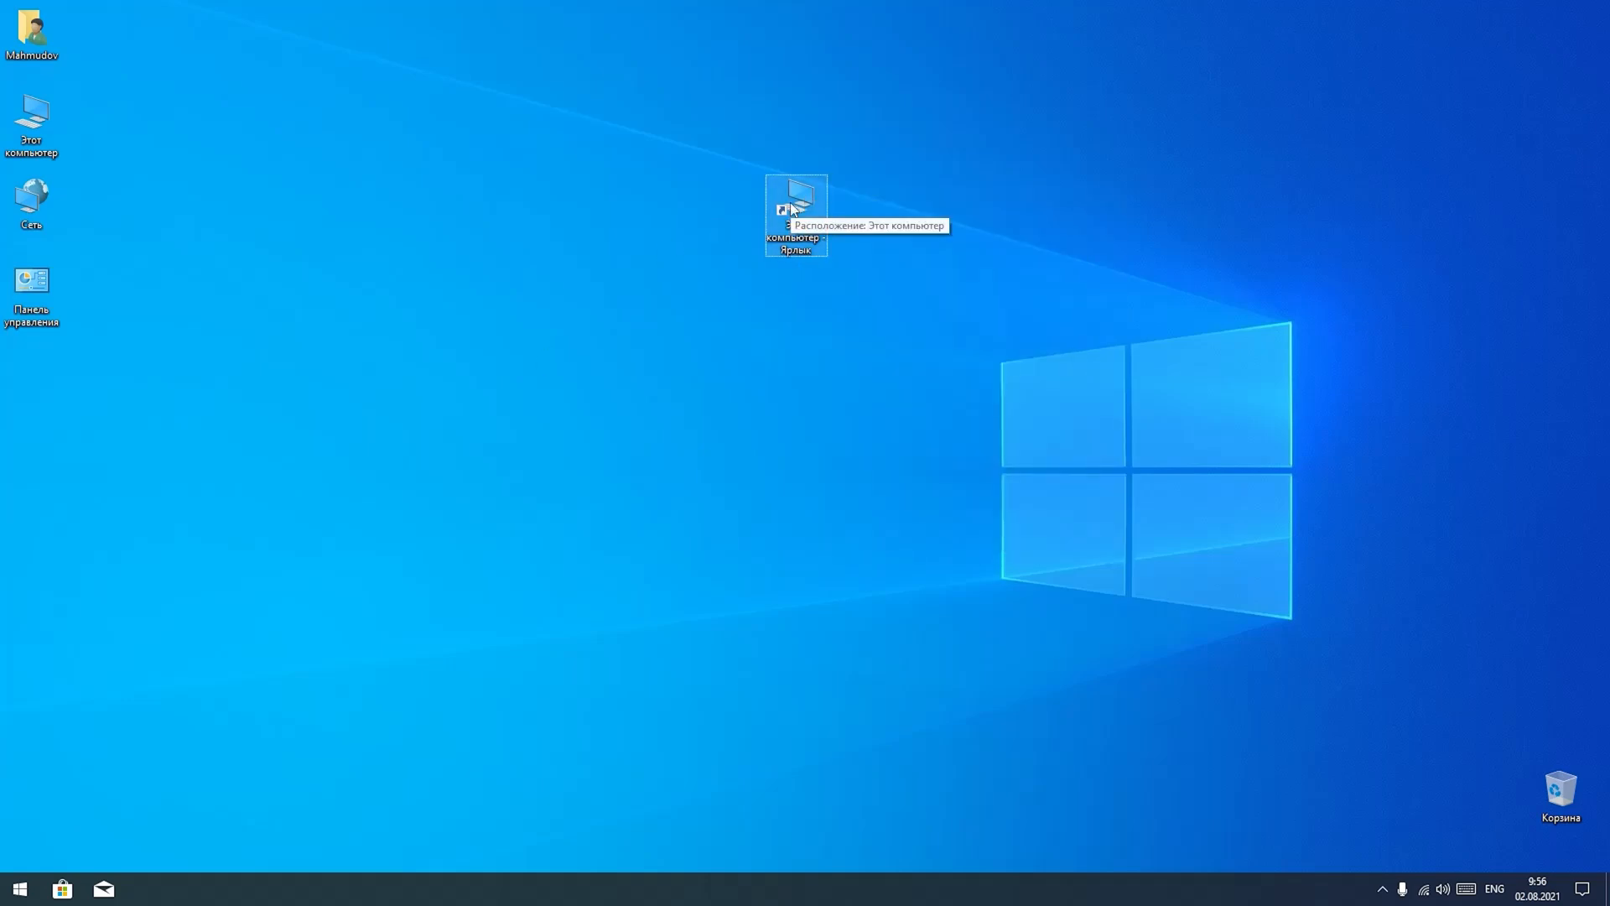
- Open "Этот компьютер" from its shortcut, view the system properties from there, and close both windows
{"action": "double_click", "coordinate": [792, 208]}
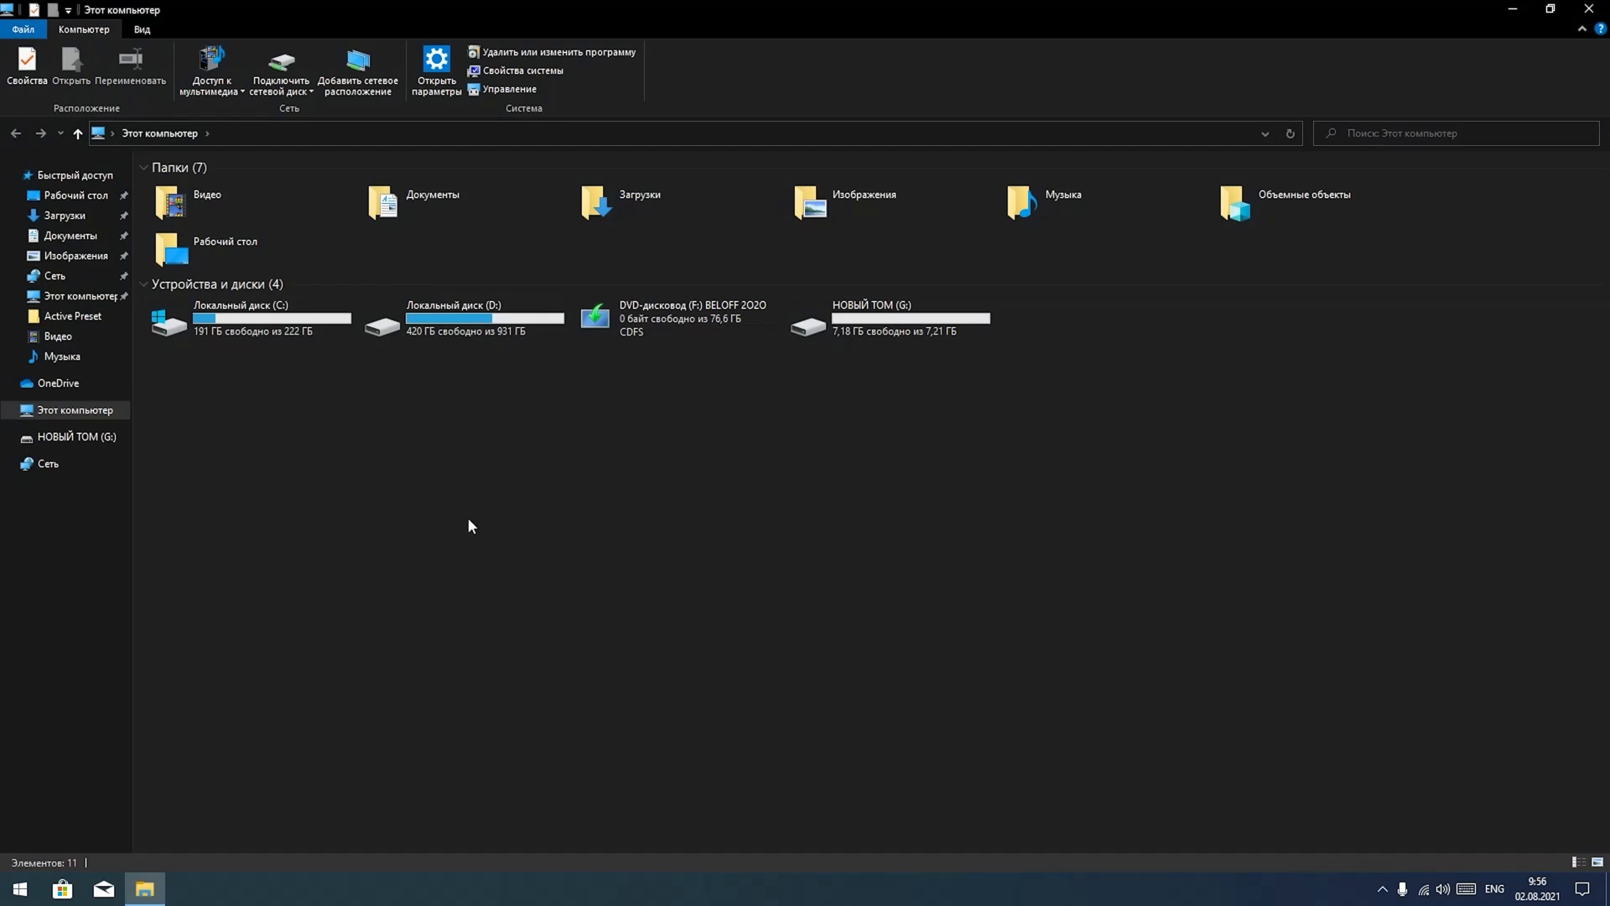
{"action": "right_click", "coordinate": [1326, 410]}
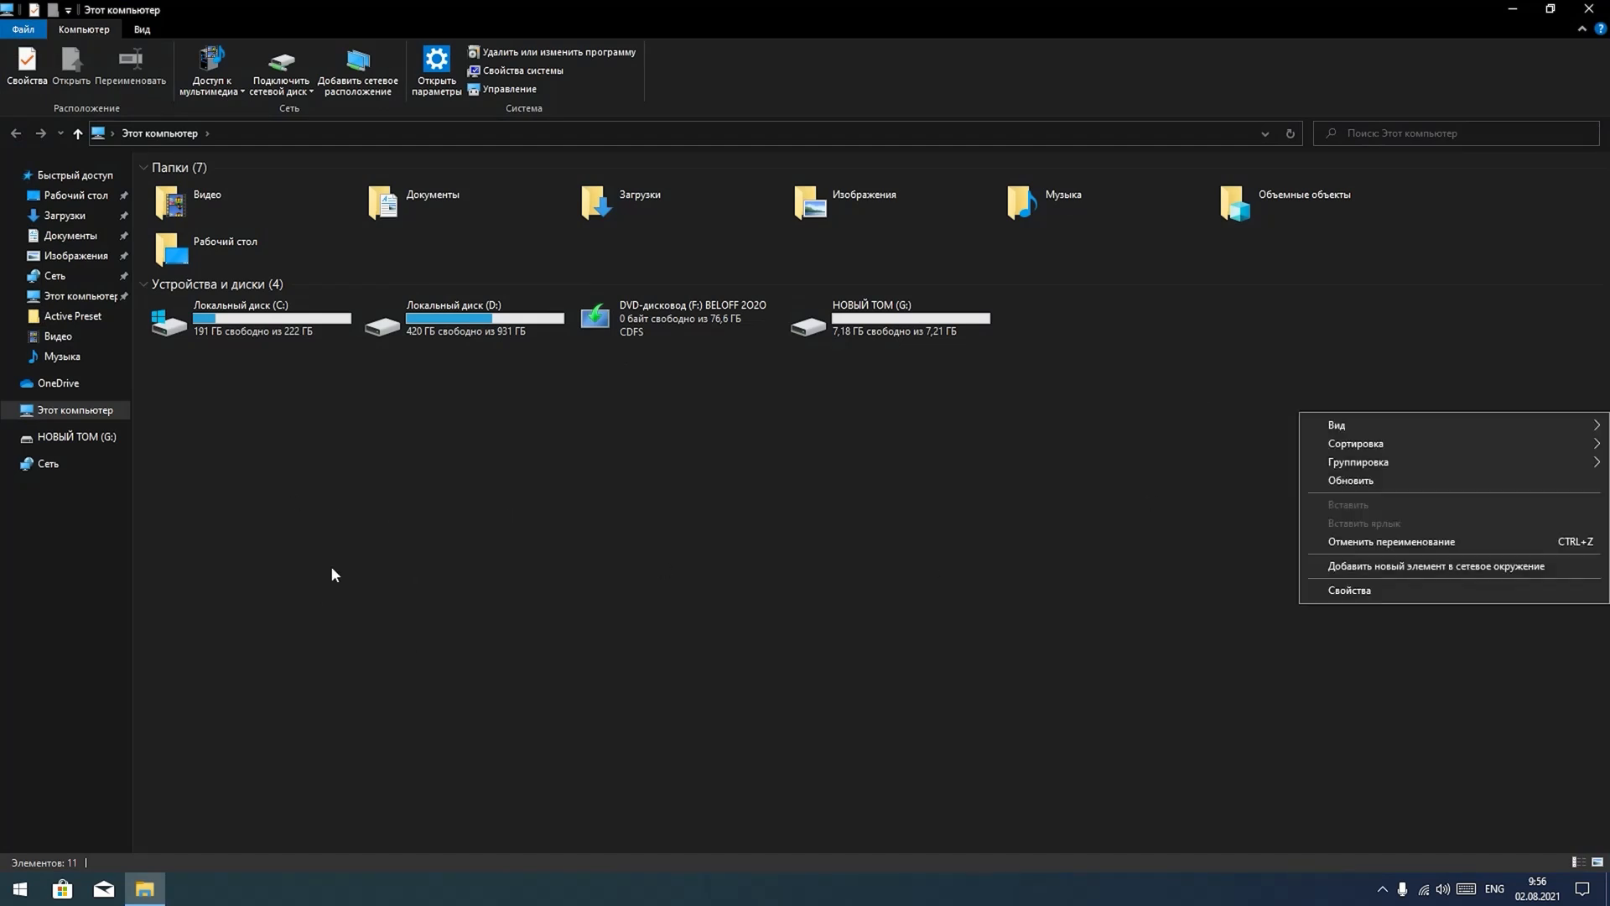
{"action": "right_click", "coordinate": [244, 560]}
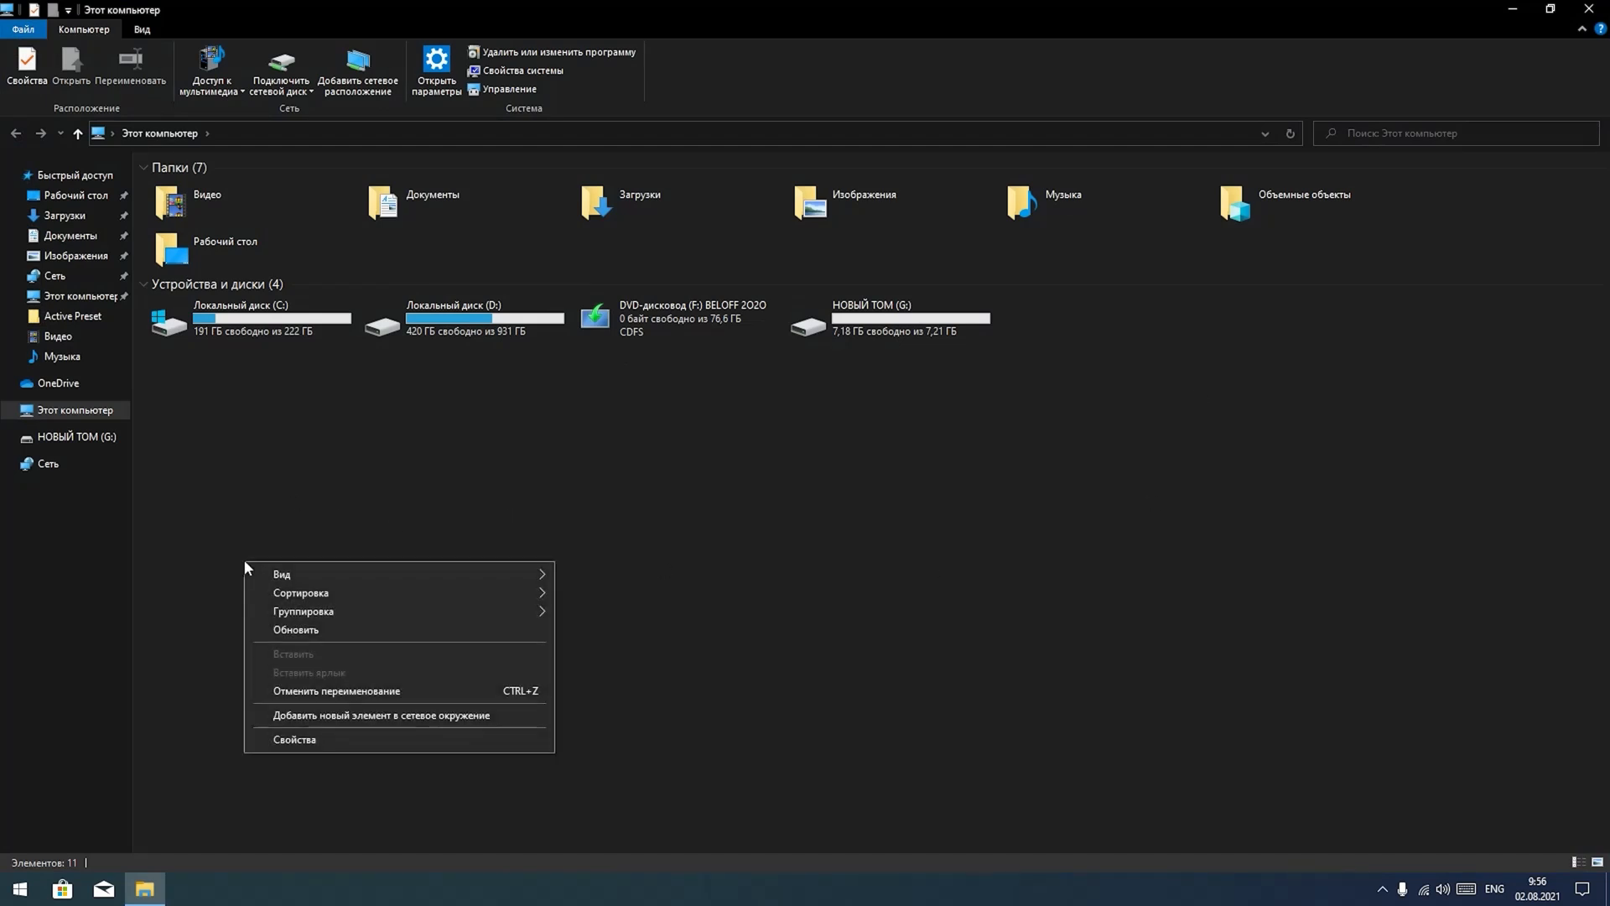
{"action": "left_click", "coordinate": [345, 737]}
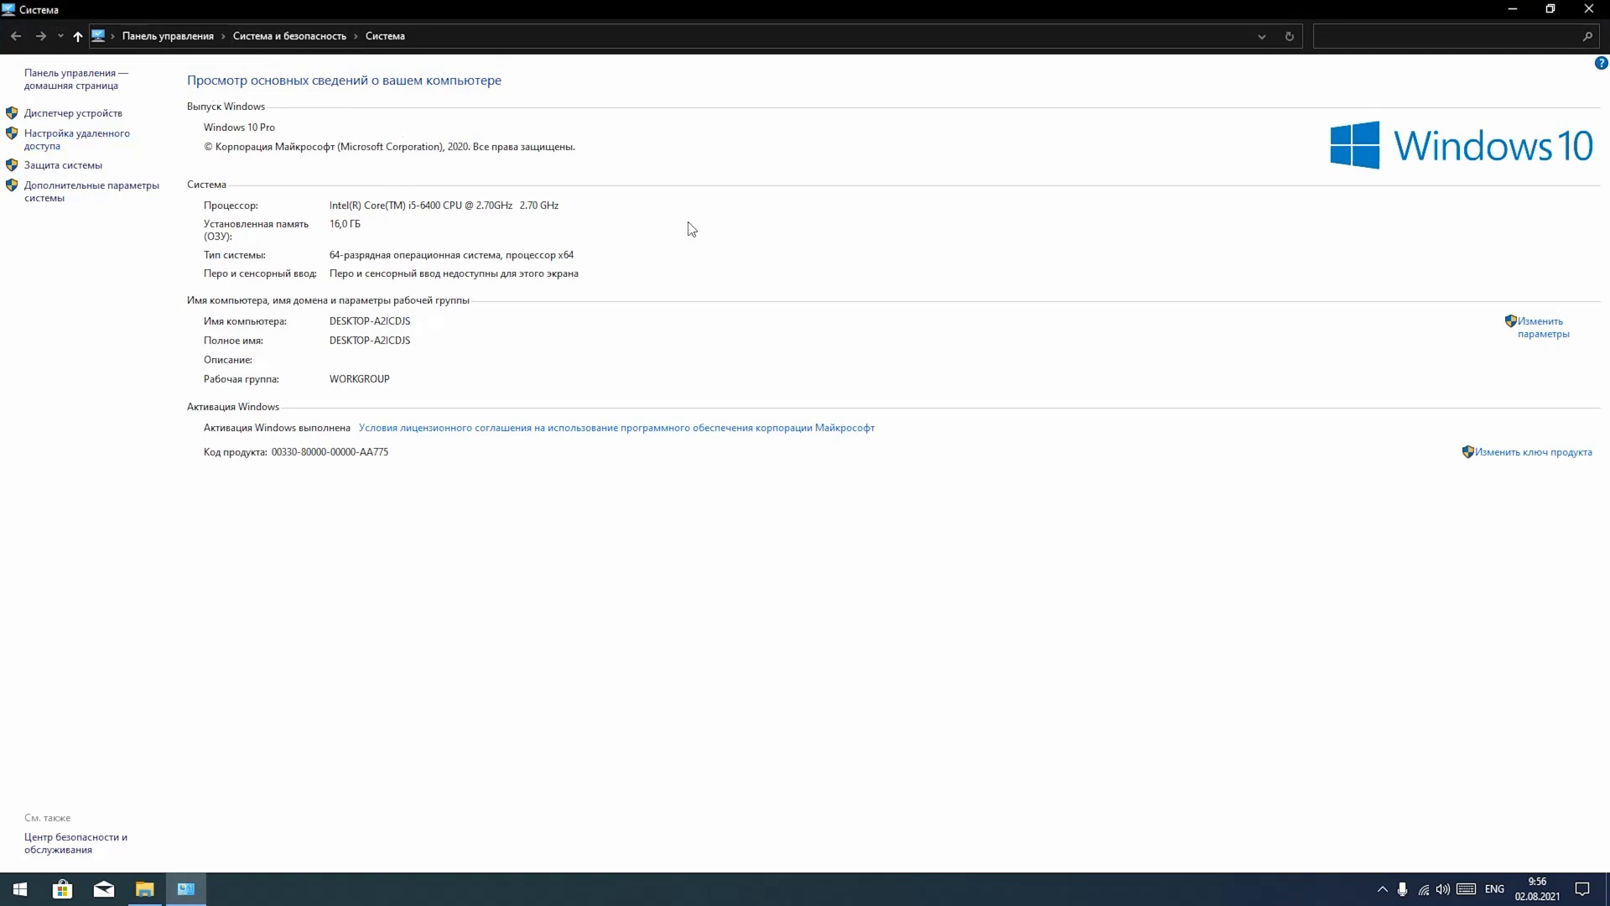
{"action": "left_click", "coordinate": [1588, 8]}
{"action": "left_click", "coordinate": [1588, 9]}
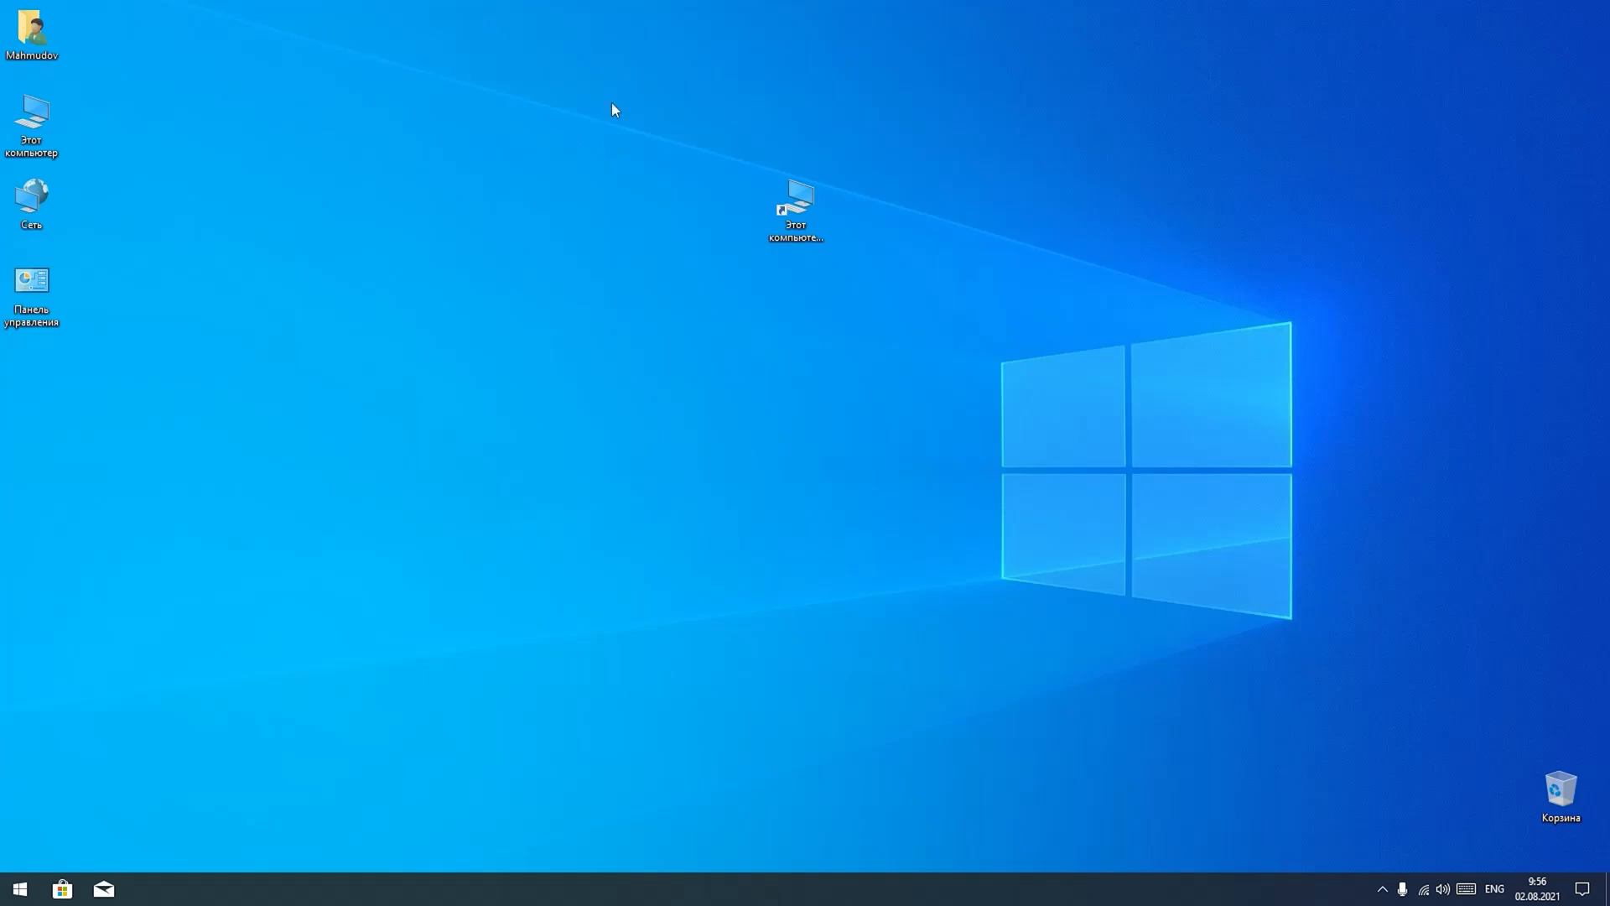
- Delete the "Этот компьютер" shortcut from the desktop
{"action": "left_click_drag", "start_coordinate": [669, 134], "coordinate": [969, 421]}
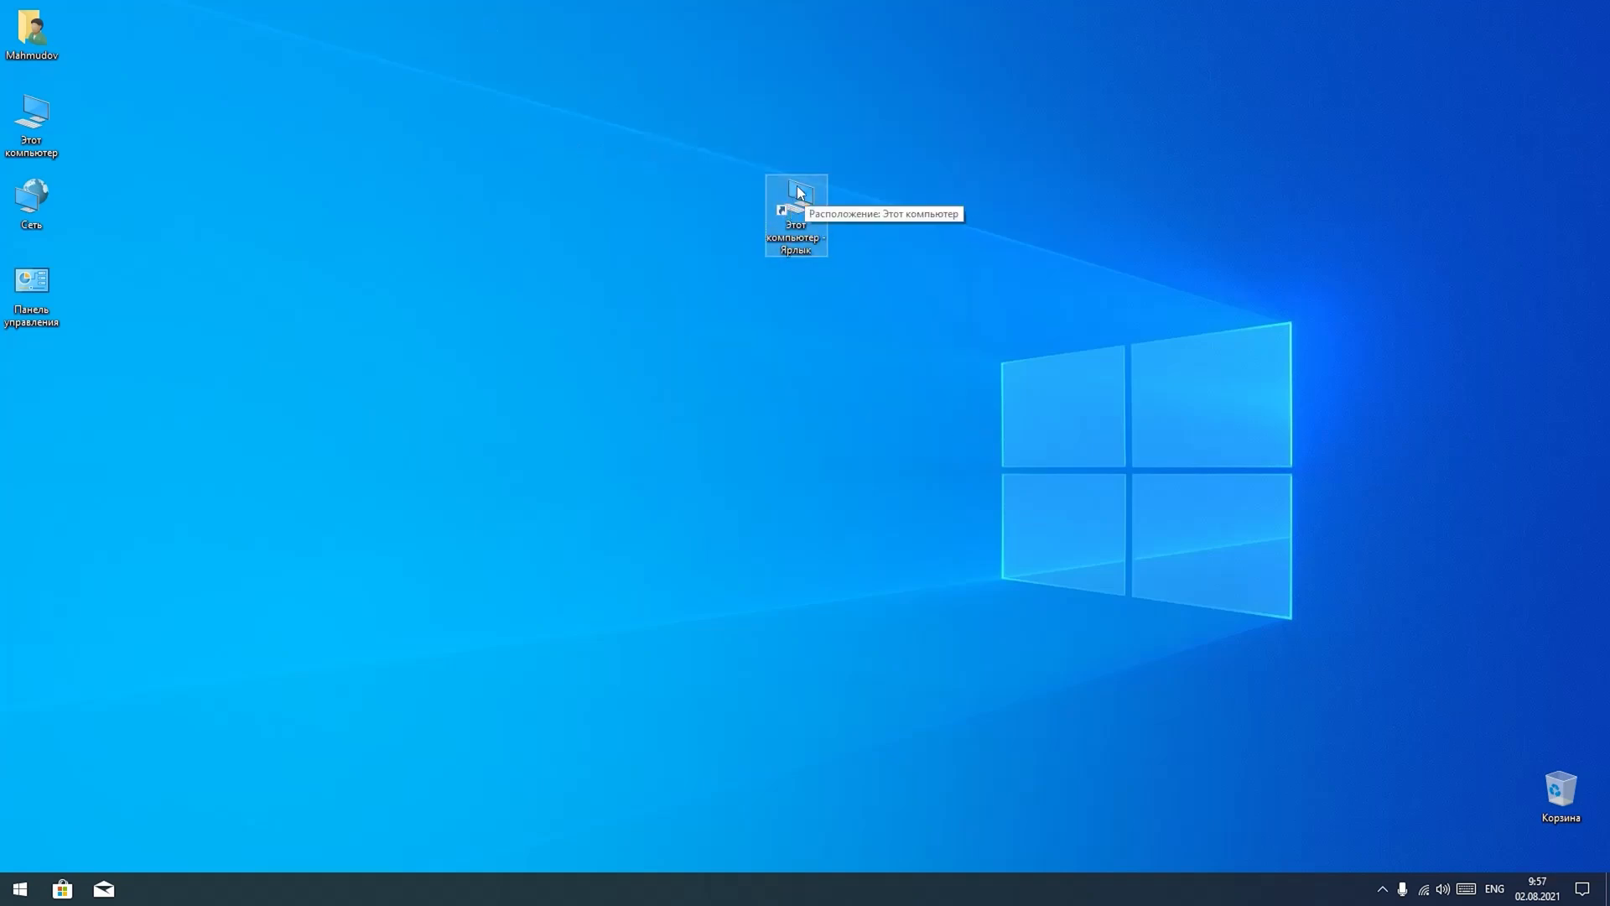
{"action": "key", "text": "Delete"}
{"action": "key", "text": "Return"}
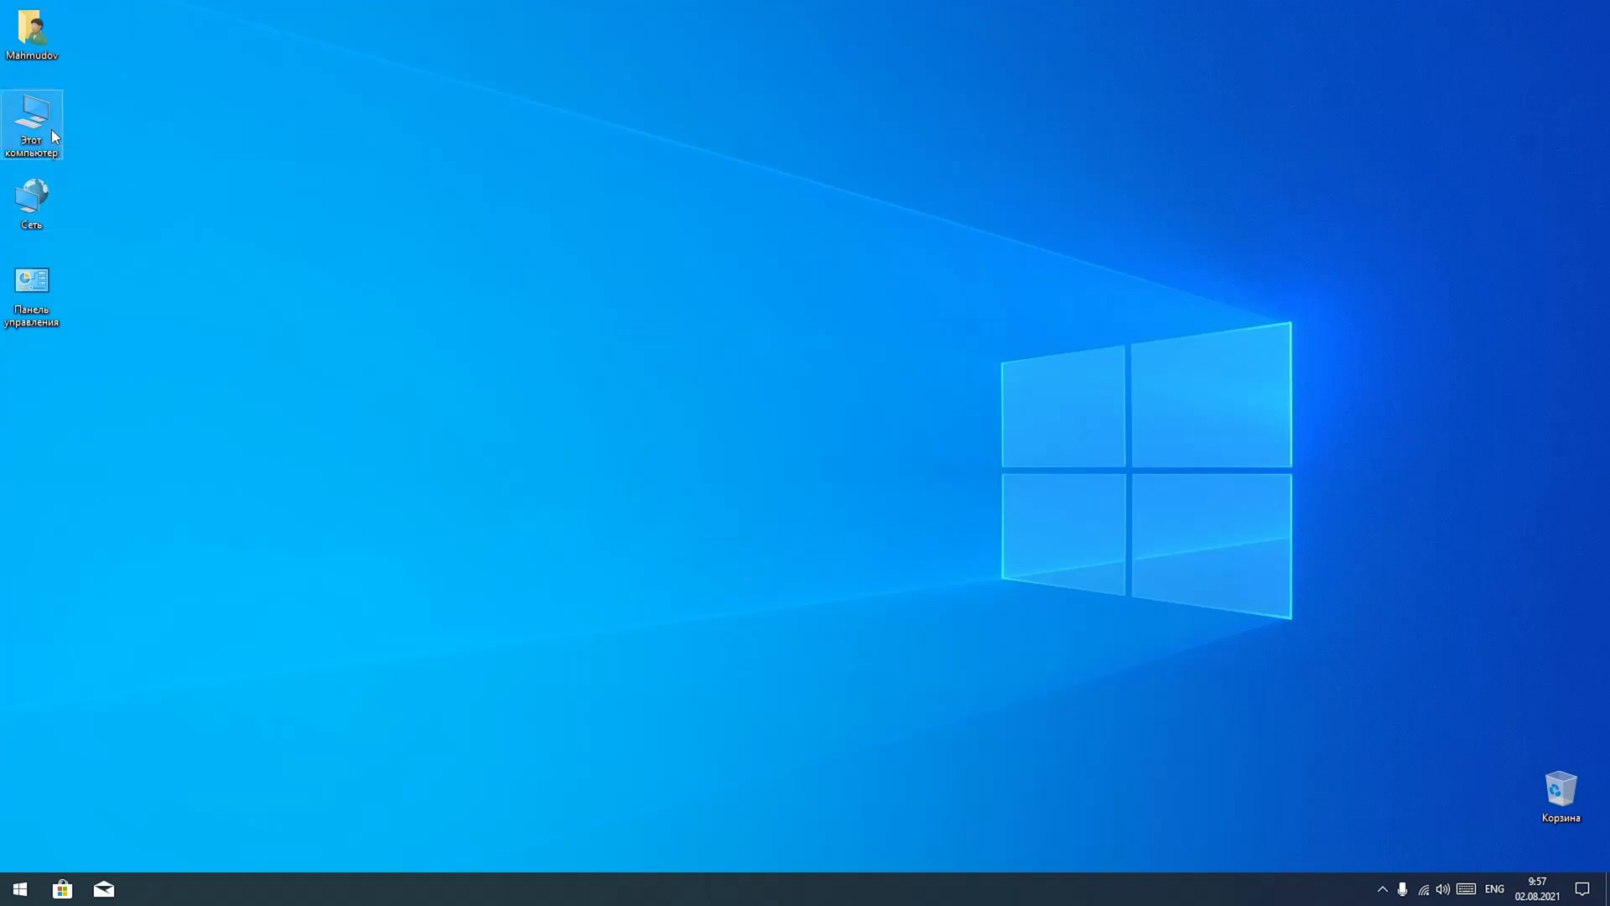
- Create a new shortcut to "Этот компьютер" and place it near the original desktop icon
{"action": "right_click", "coordinate": [52, 129]}
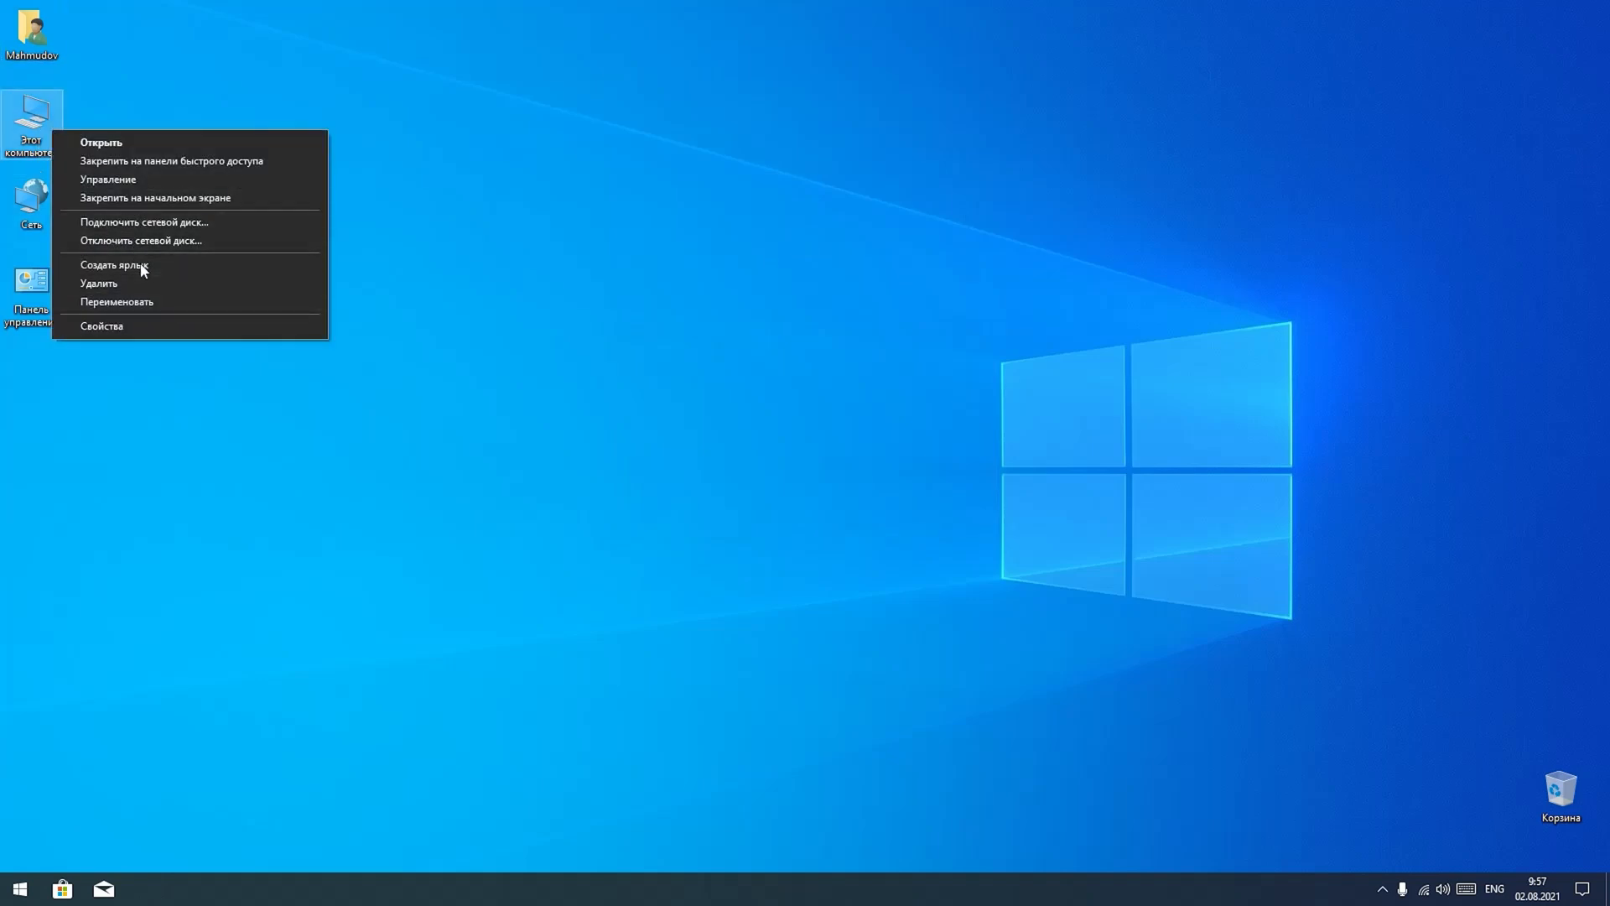
{"action": "left_click", "coordinate": [114, 265]}
{"action": "left_click_drag", "start_coordinate": [31, 369], "coordinate": [205, 157]}
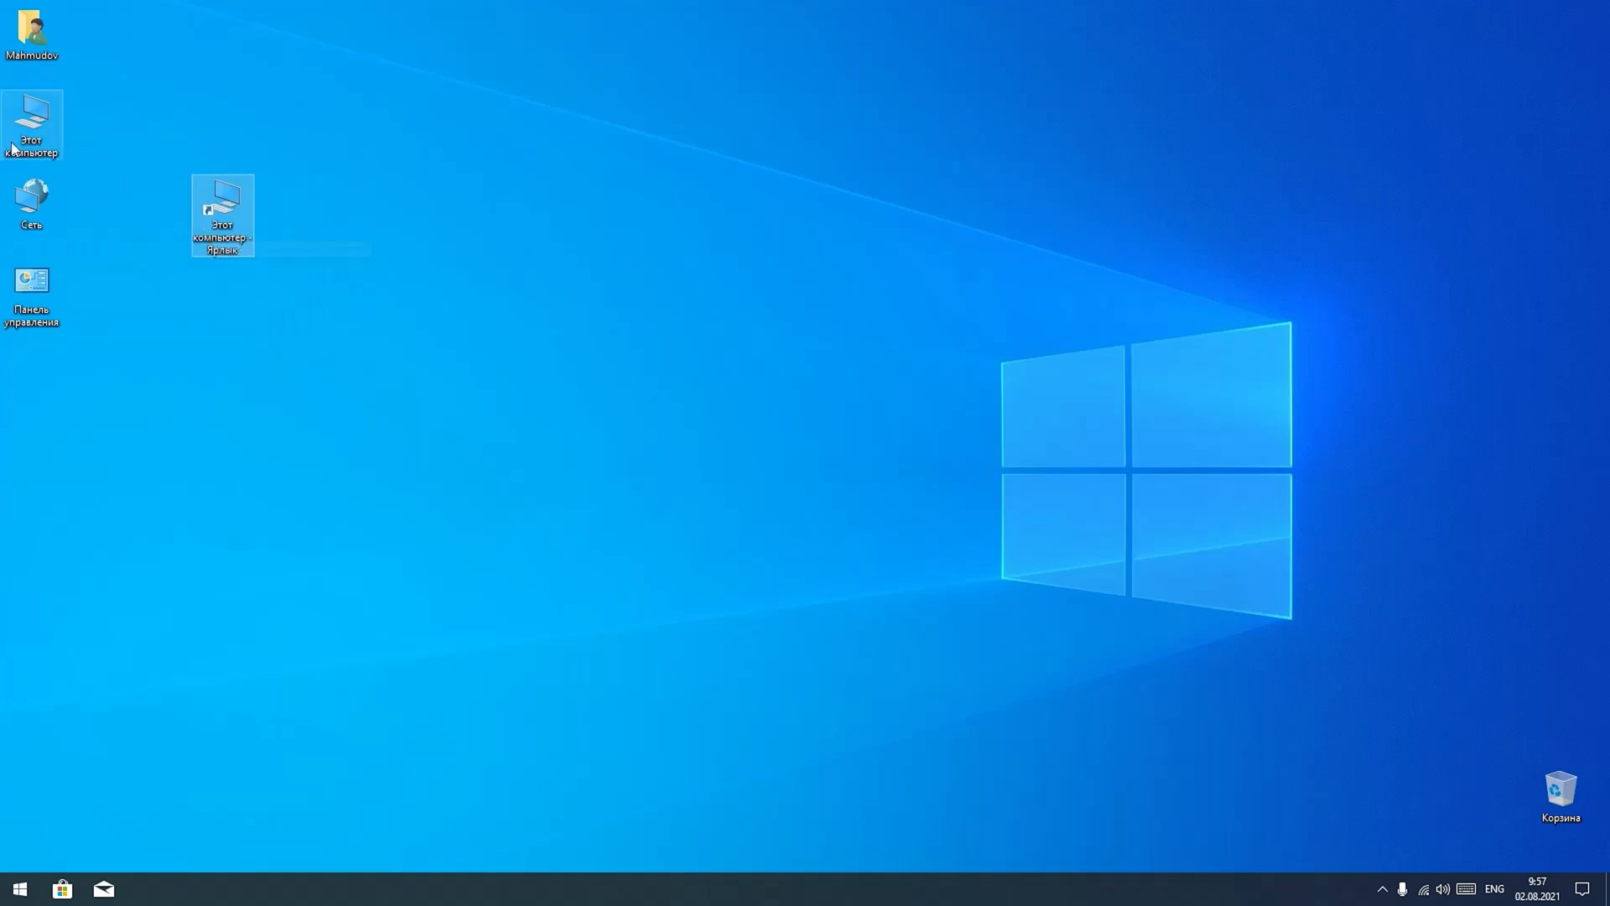
{"action": "left_click", "coordinate": [31, 122]}
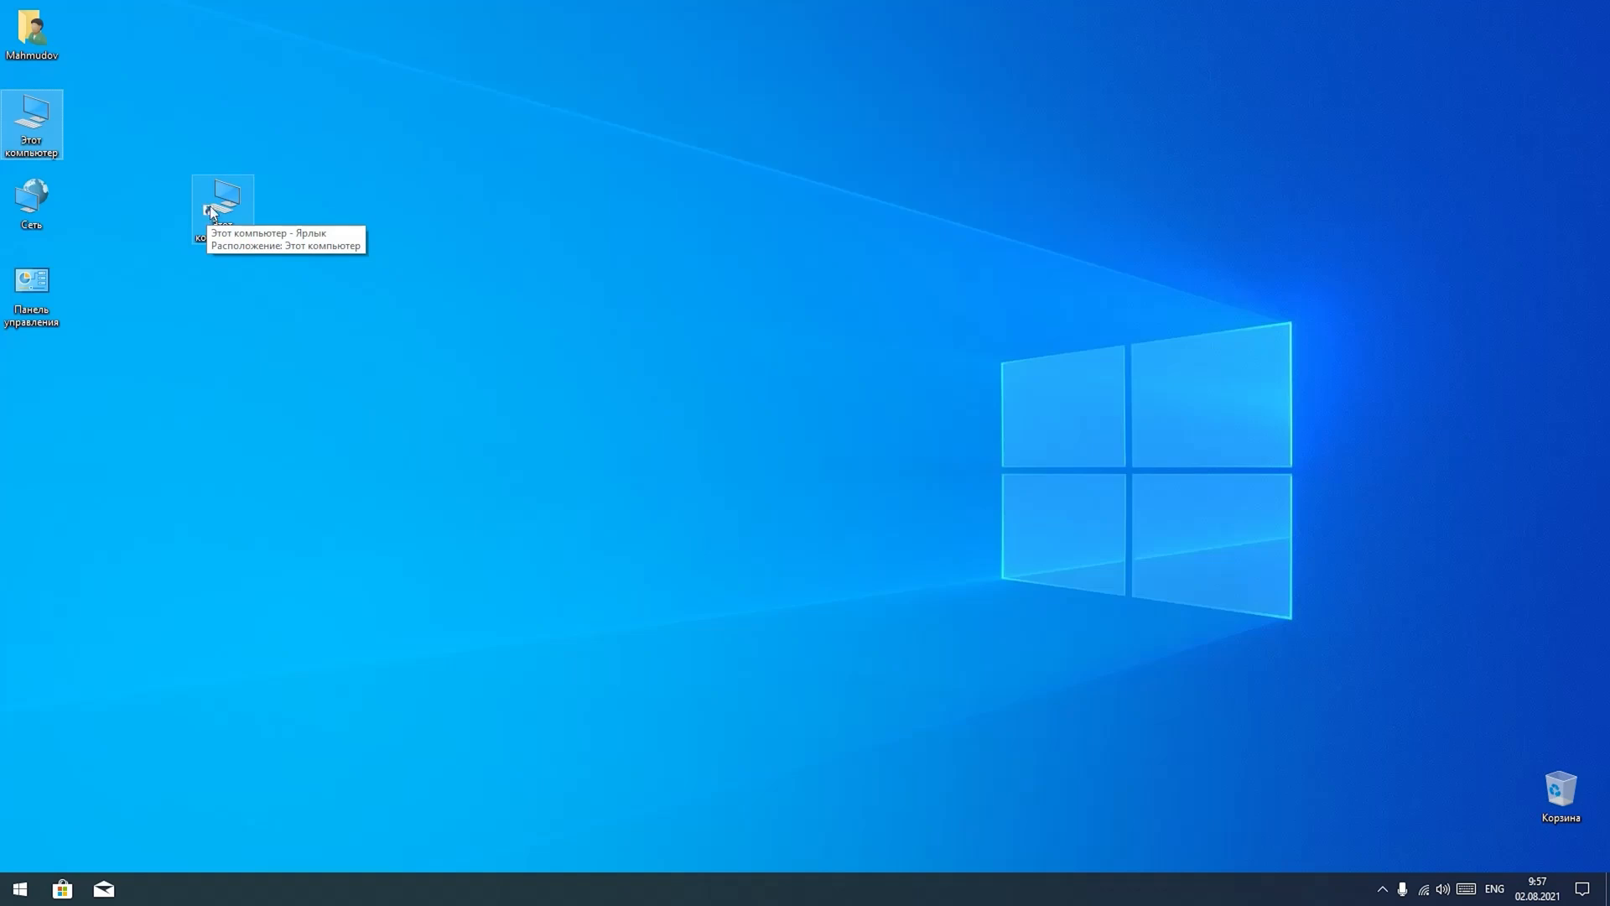
- Delete the newly created "Этот компьютер" shortcut from the desktop
{"action": "left_click_drag", "start_coordinate": [200, 202], "coordinate": [218, 220]}
{"action": "key", "text": "Escape"}
{"action": "left_click_drag", "start_coordinate": [159, 161], "coordinate": [411, 385]}
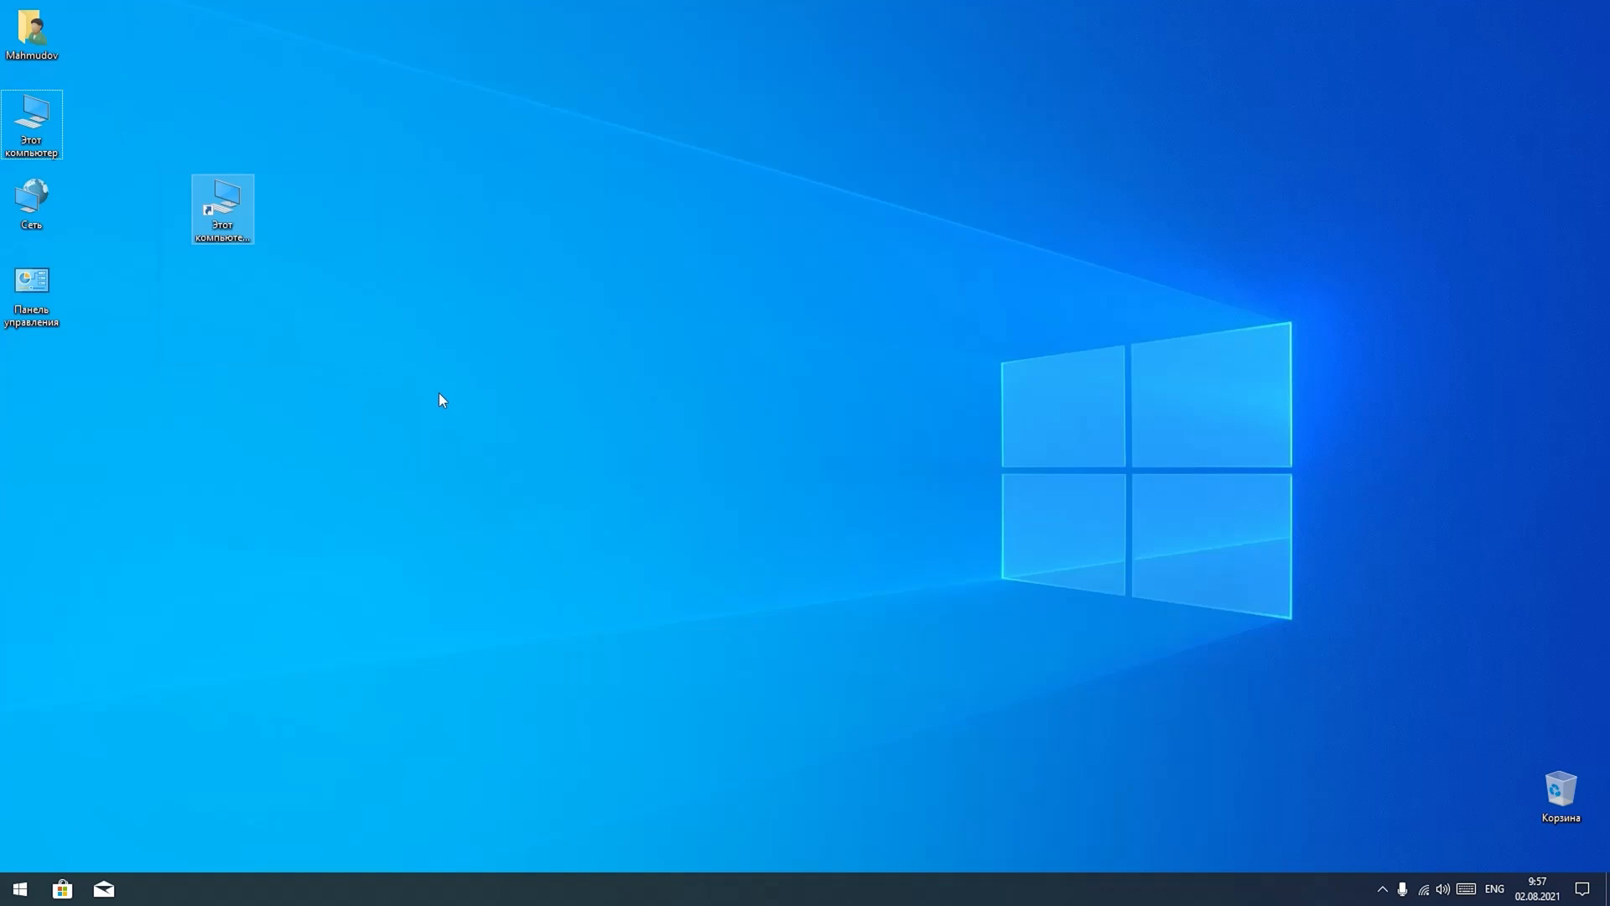
{"action": "key", "text": "Delete"}
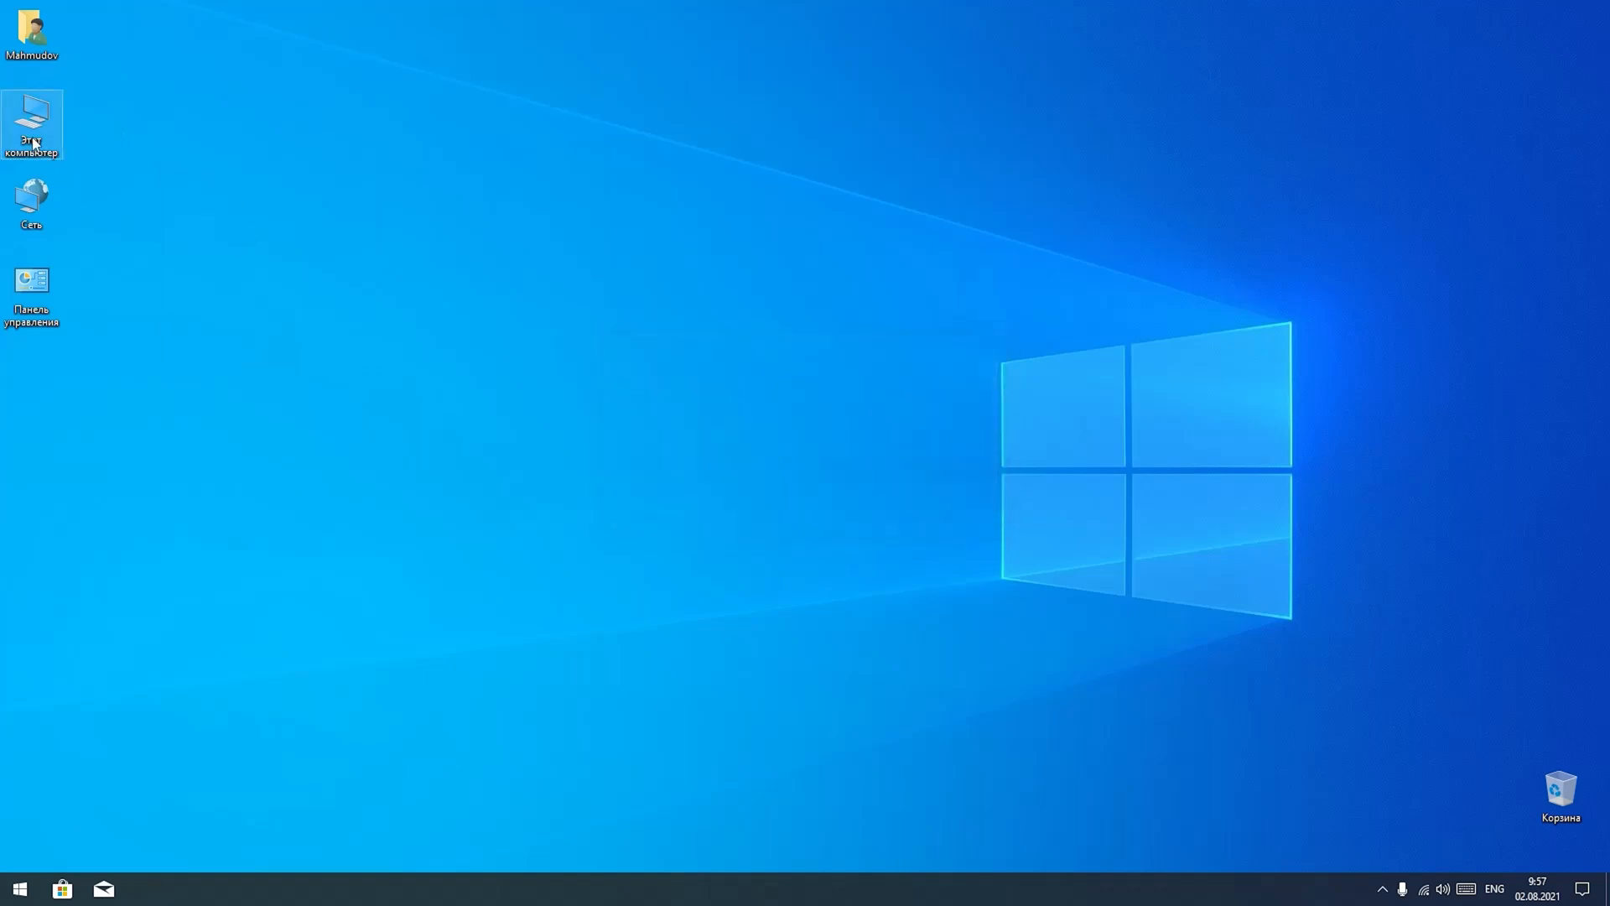
- Rename the original "Этот компьютер" desktop icon to "Компьютер"
{"action": "right_click", "coordinate": [35, 144]}
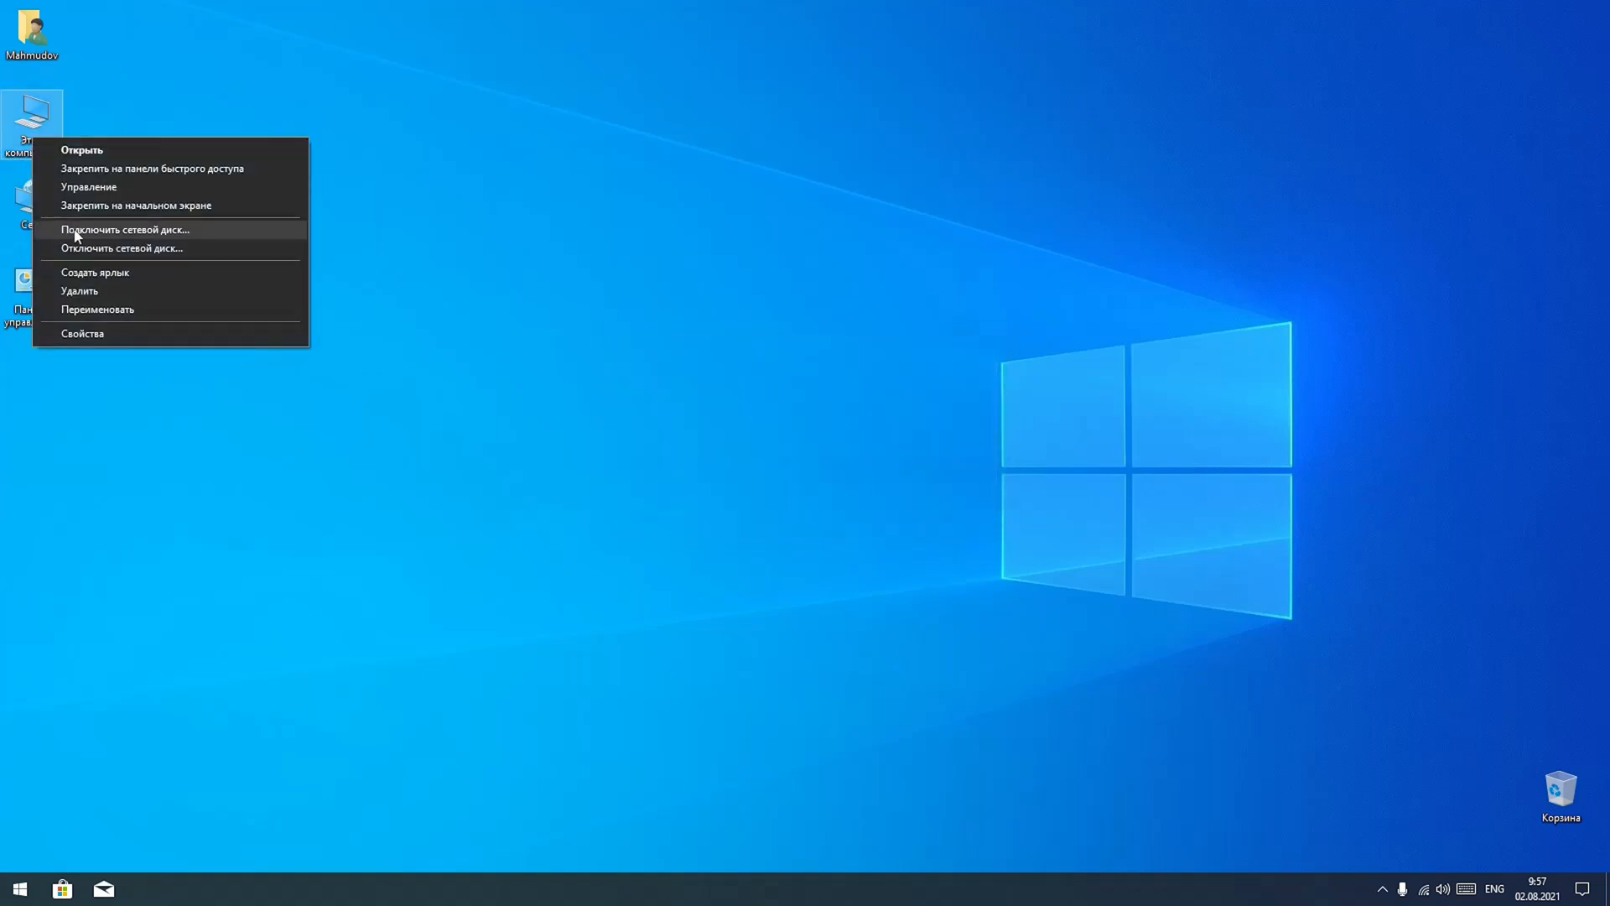
{"action": "left_click", "coordinate": [82, 310]}
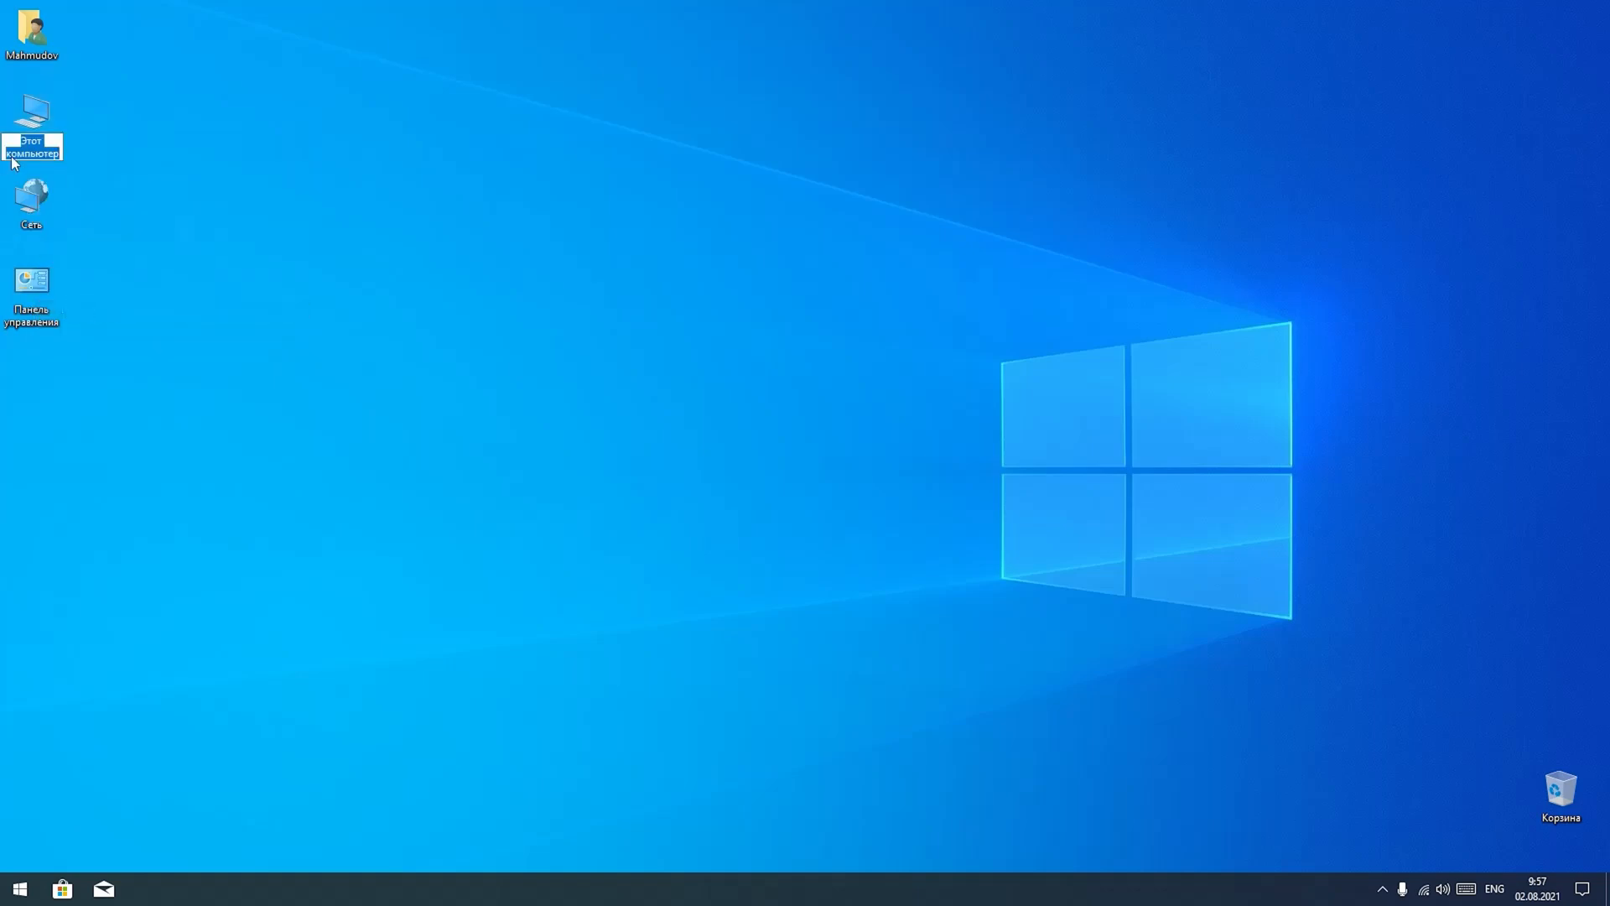
{"action": "left_click", "coordinate": [52, 142]}
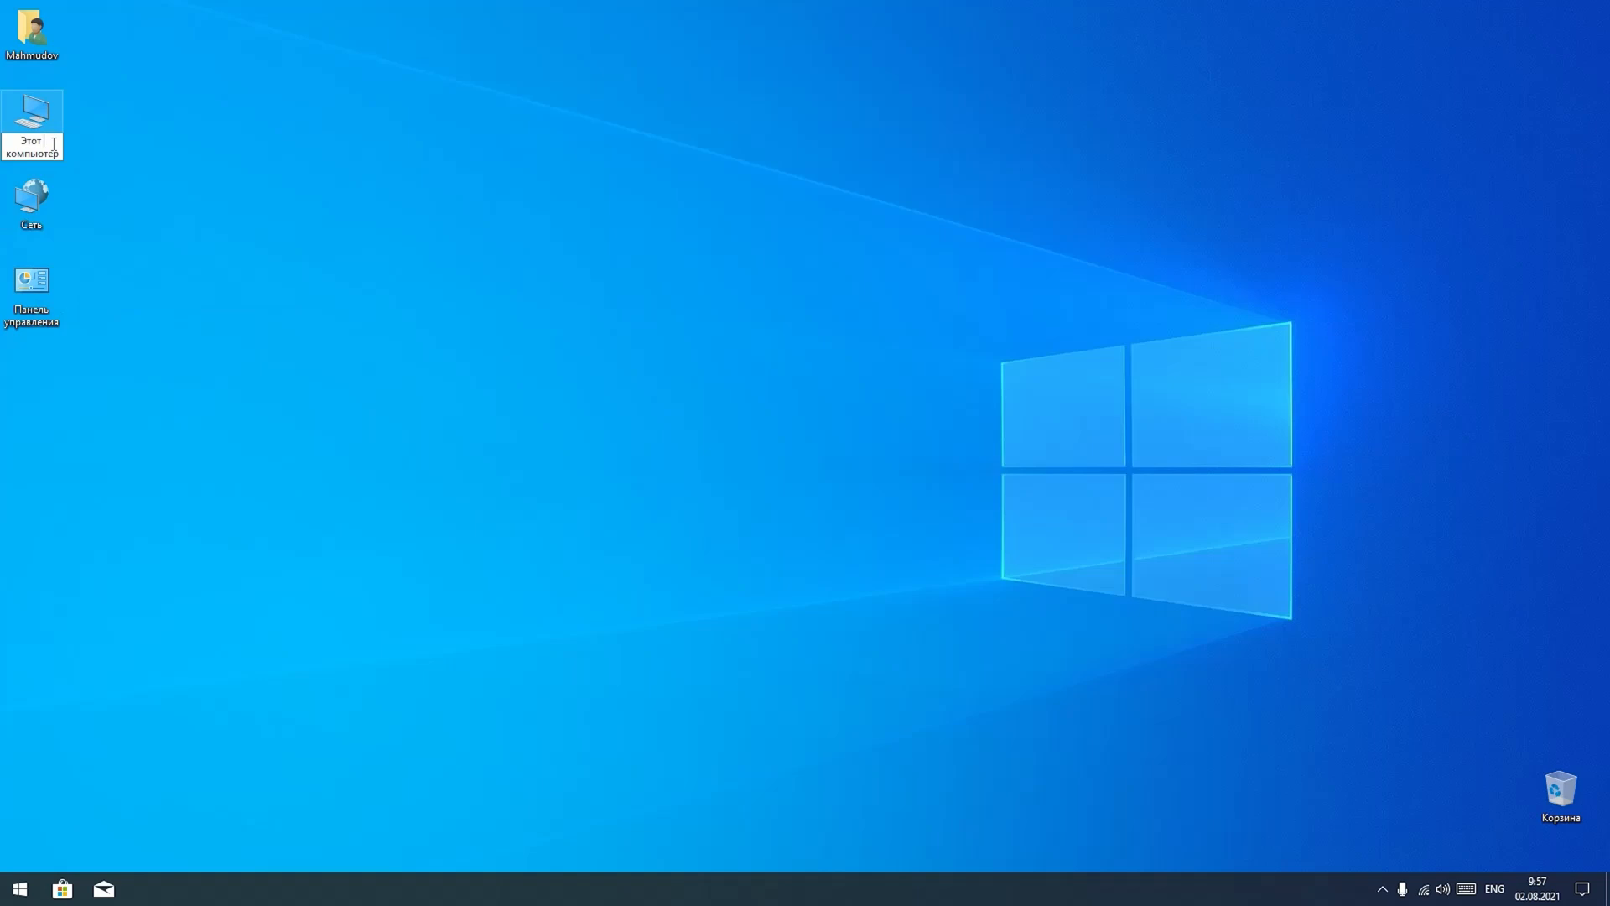
{"action": "key", "text": "BackSpace"}
{"action": "key", "text": "BackSpace"}
{"action": "key", "text": "BackSpace"}
{"action": "key", "text": "BackSpace"}
{"action": "key", "text": "Delete"}
{"action": "type", "text": "К"}
{"action": "key", "text": "alt+shift"}
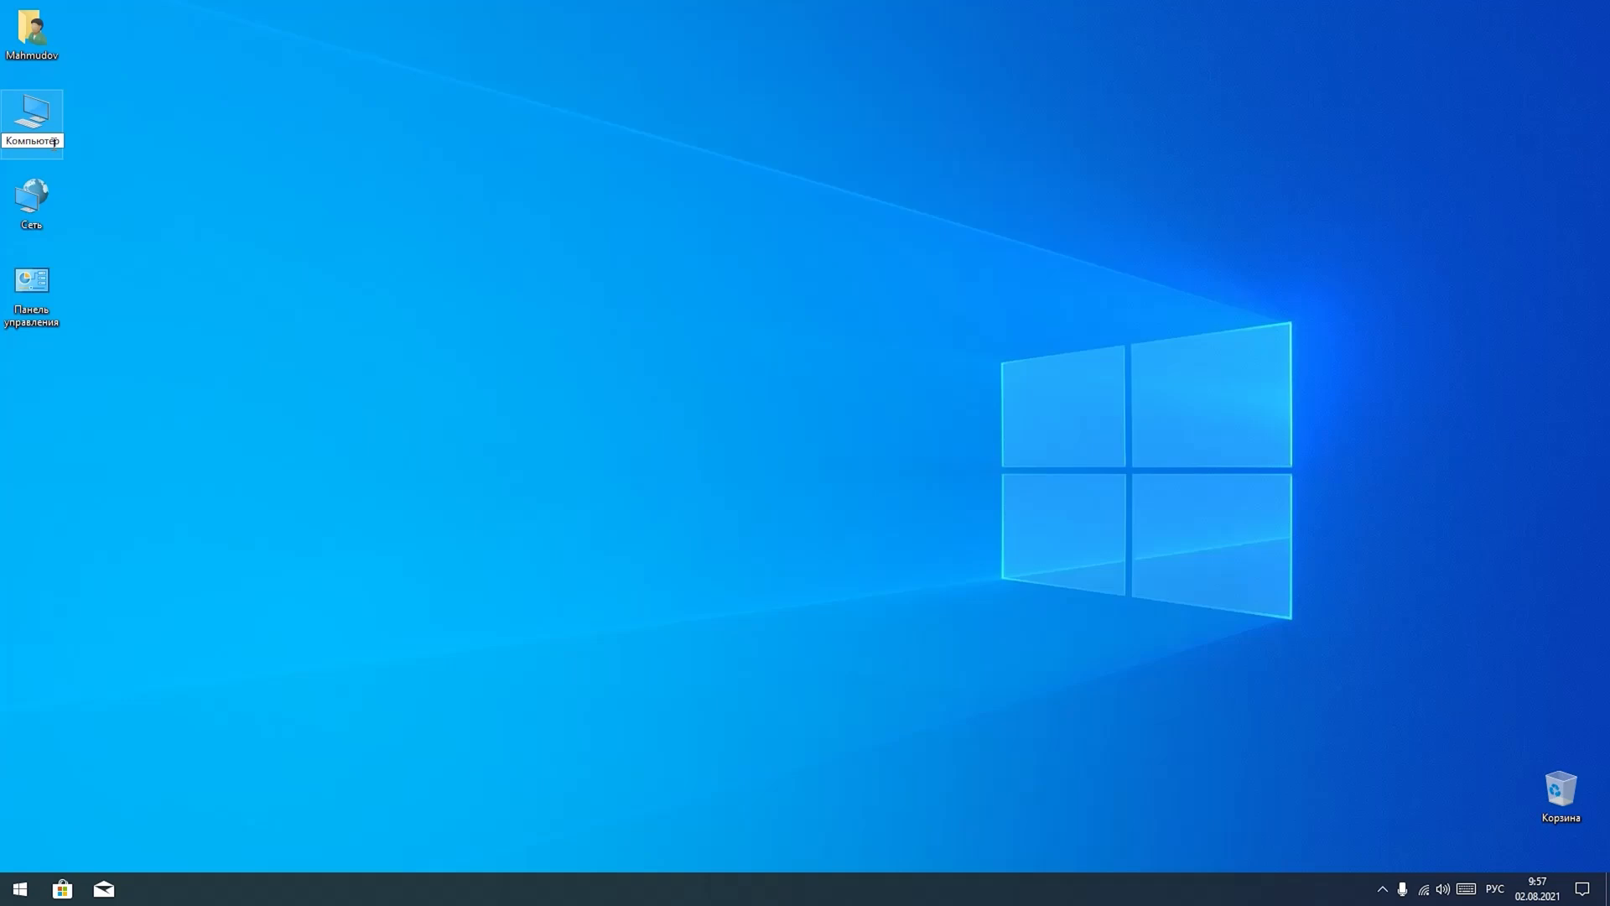
{"action": "key", "text": "Return"}
{"action": "left_click", "coordinate": [117, 169]}
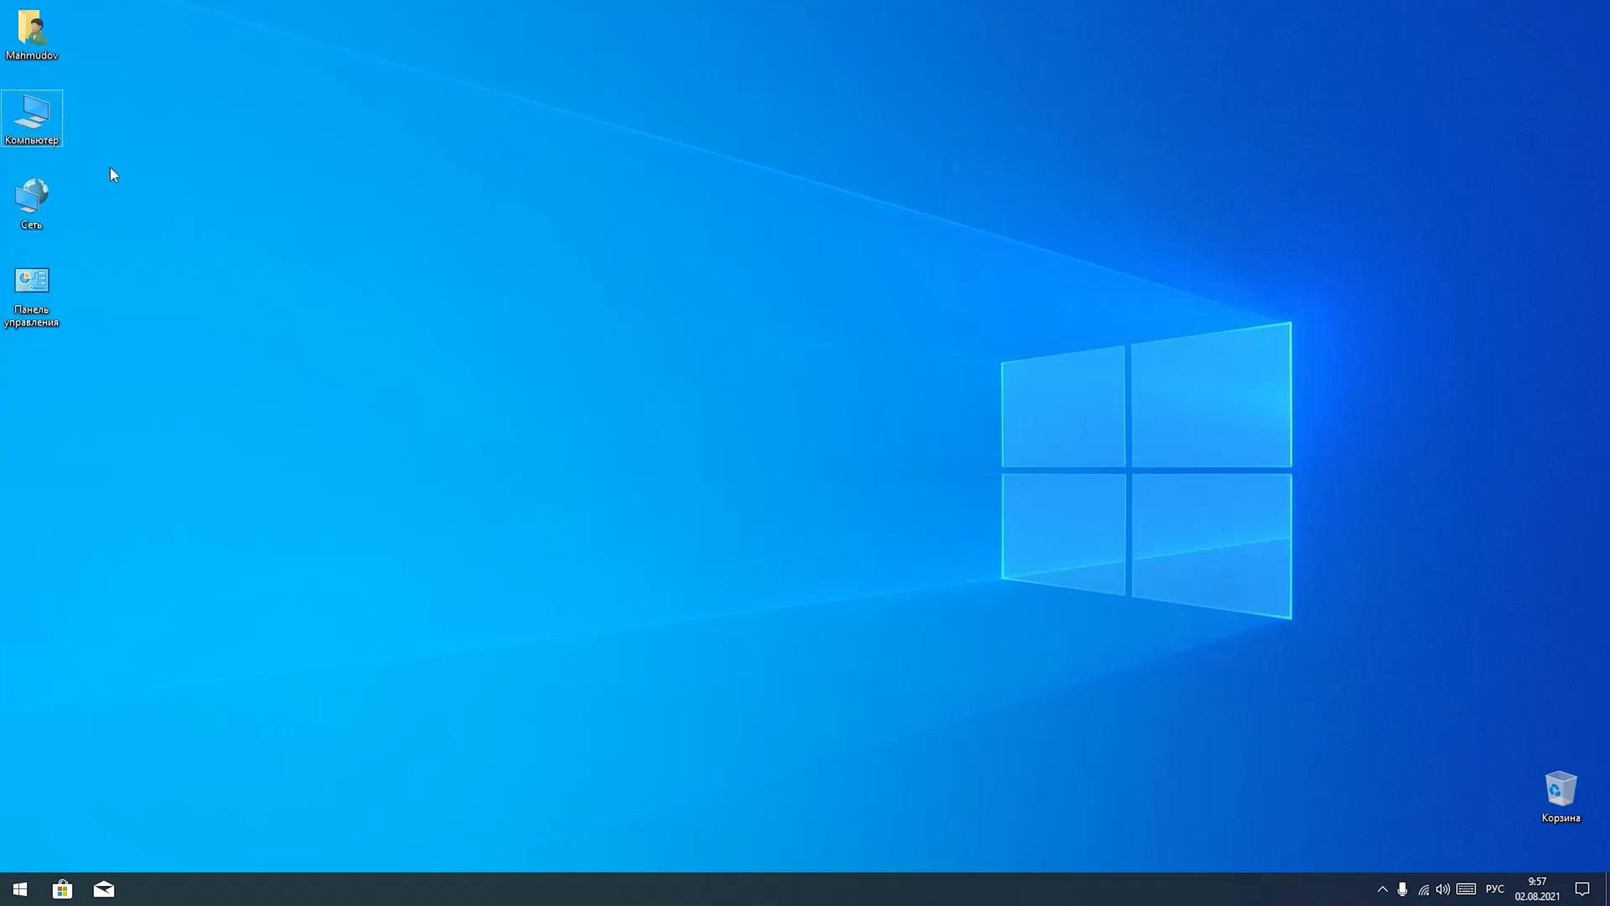
- Open and close the "Компьютер" window, and compare the context options of the computer, user folder and network desktop icons
{"action": "double_click", "coordinate": [46, 119]}
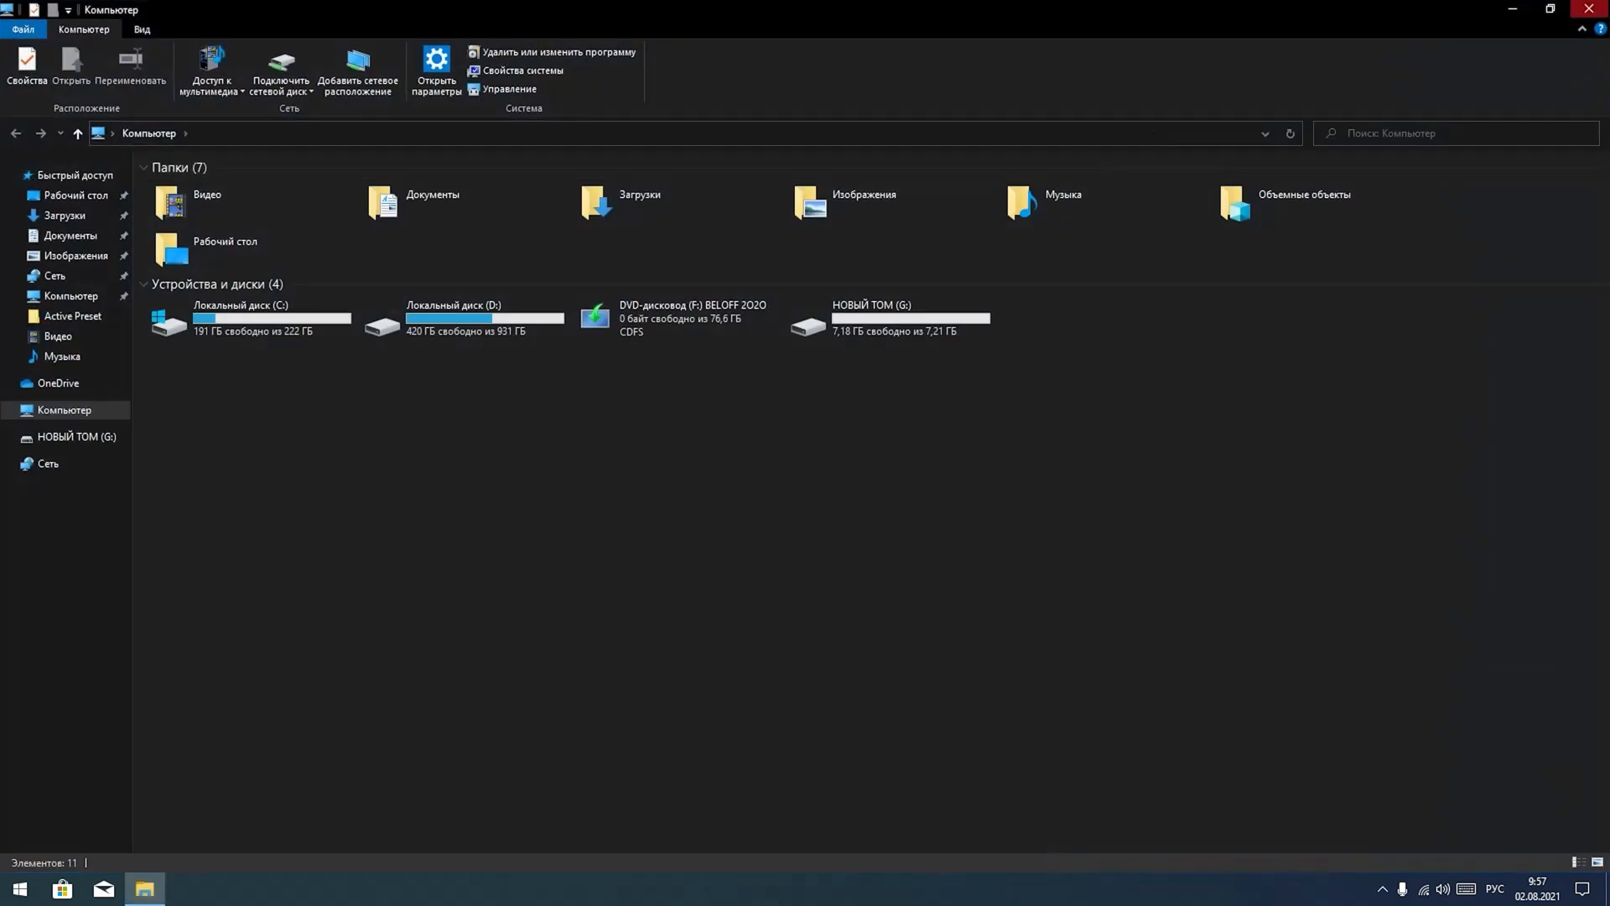
{"action": "key", "text": "alt+F4"}
{"action": "right_click", "coordinate": [34, 122]}
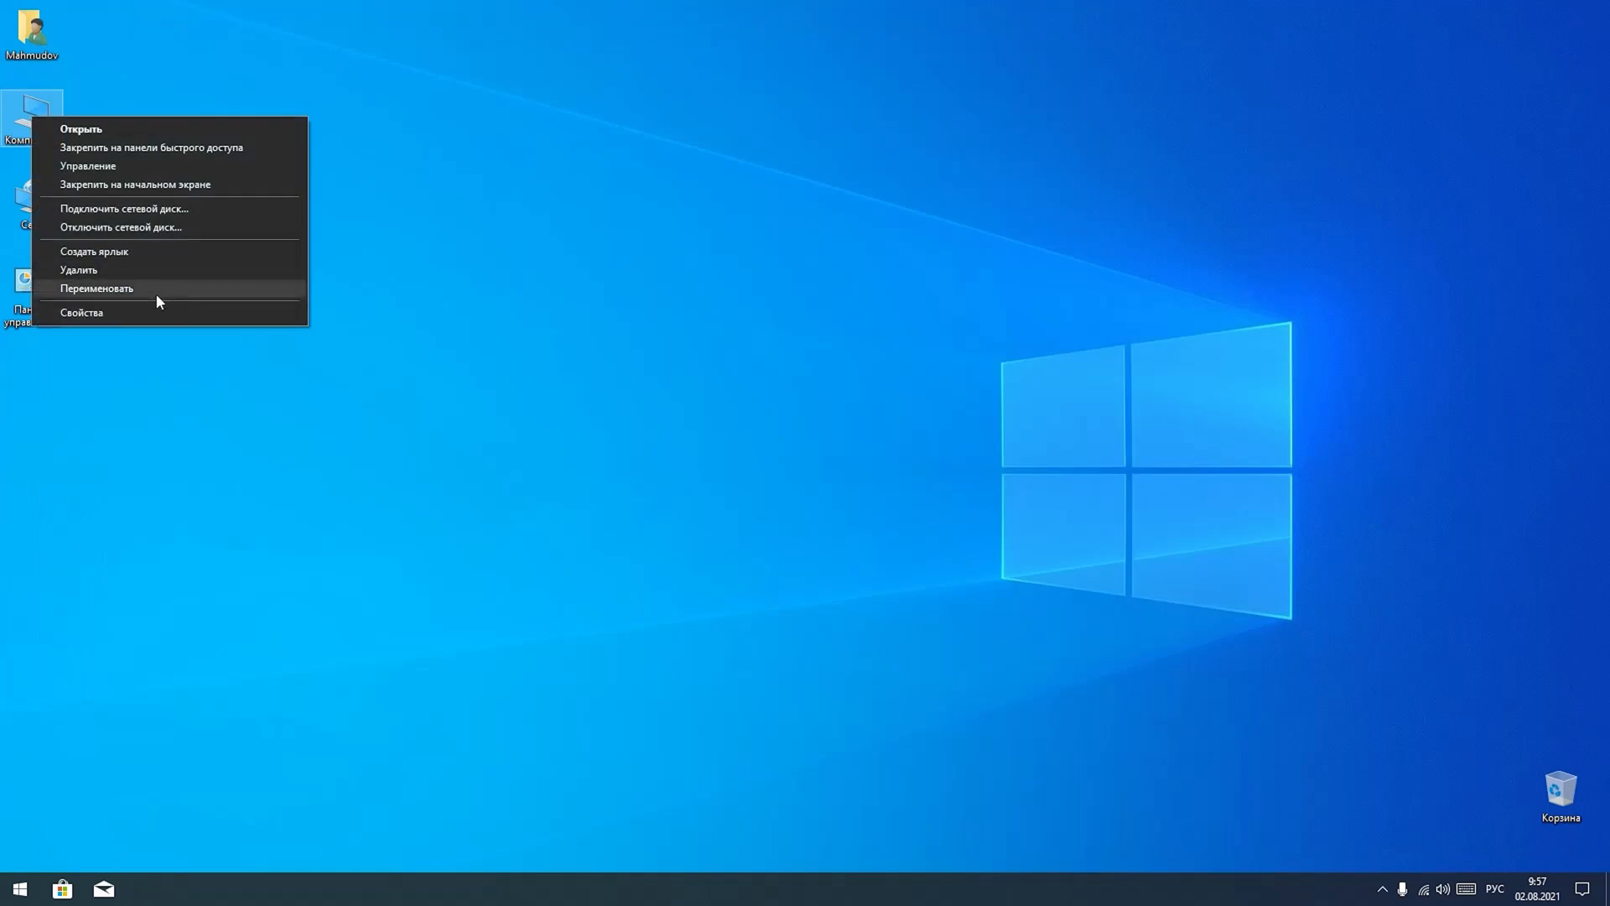
{"action": "left_click", "coordinate": [196, 389]}
{"action": "right_click", "coordinate": [21, 19]}
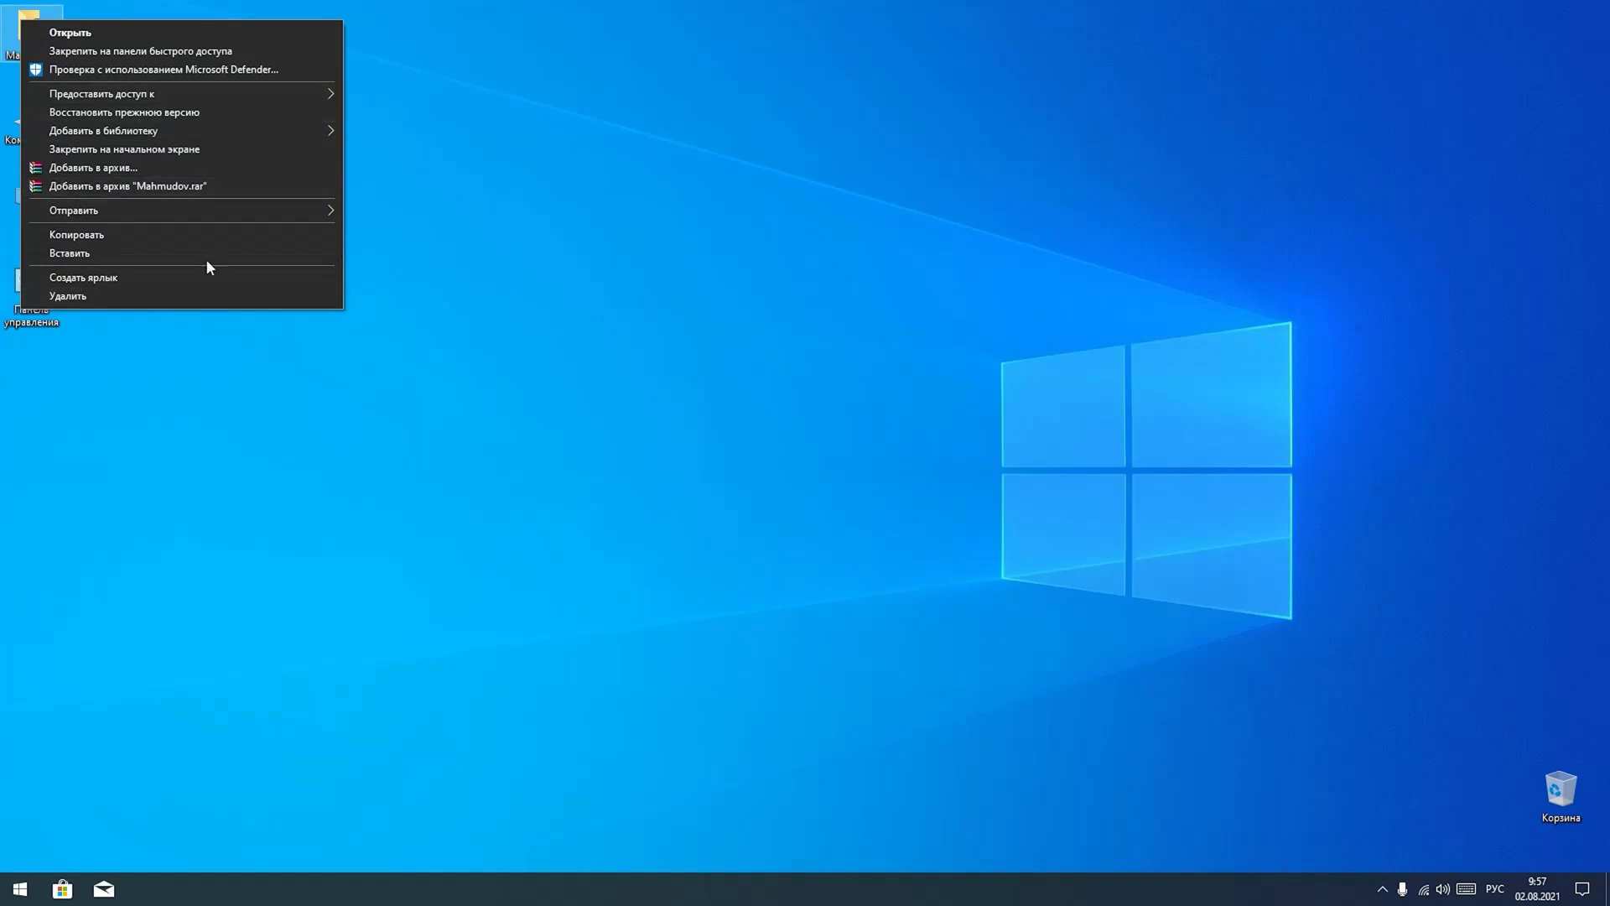
{"action": "left_click", "coordinate": [210, 358]}
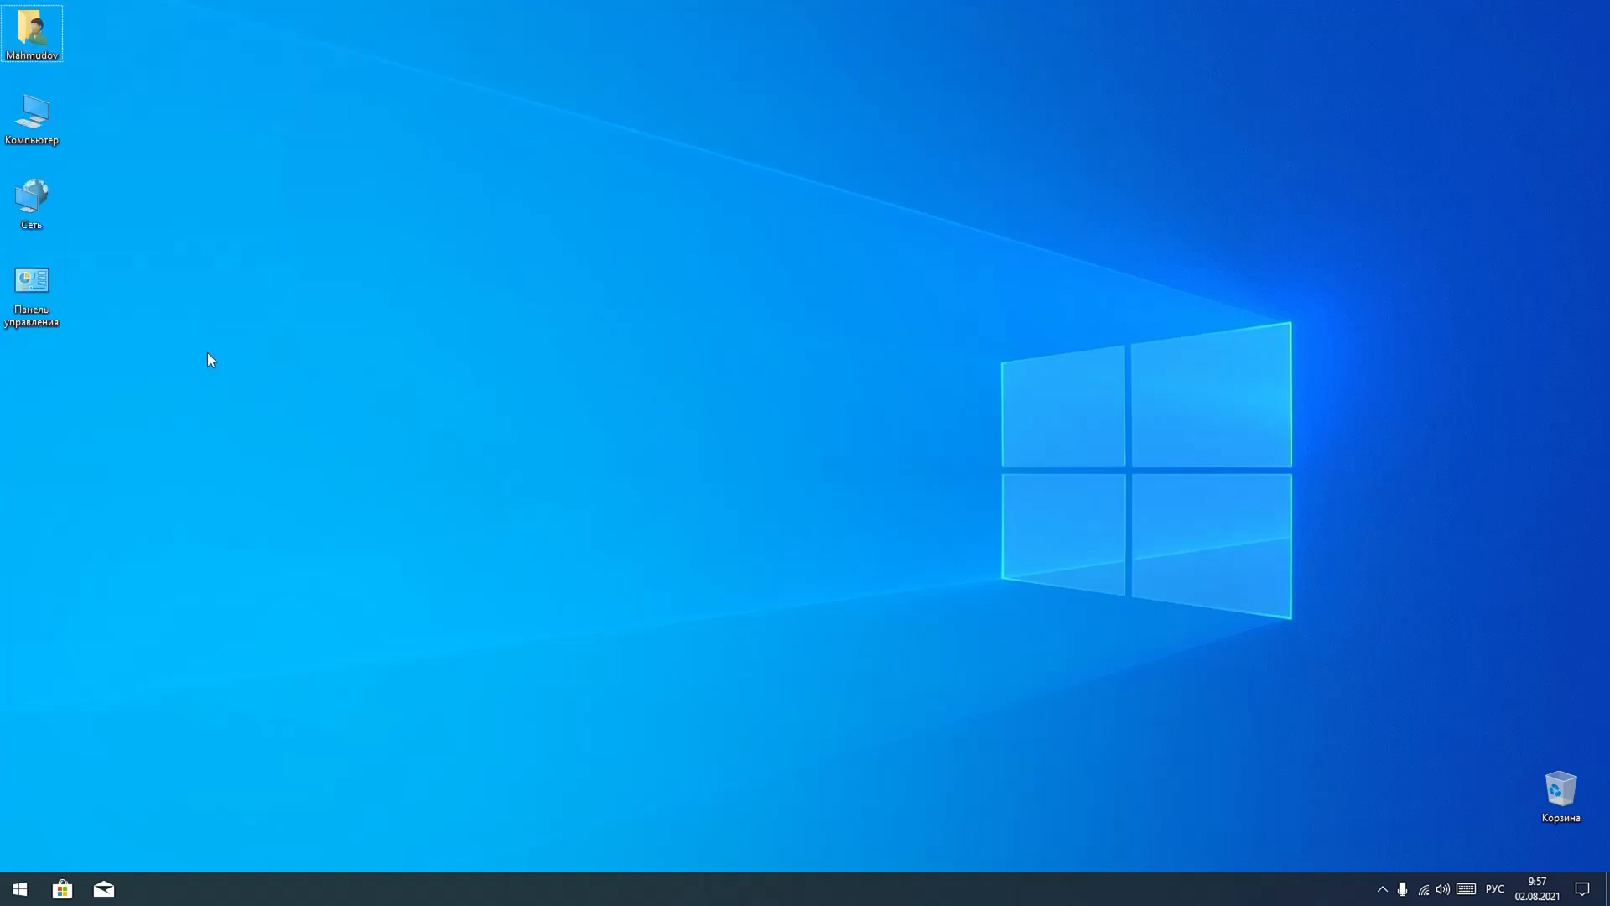
{"action": "right_click", "coordinate": [28, 188]}
{"action": "key", "text": "Escape"}
- Try the rename option on drives D: and C: in "Компьютер", keep their existing names, and close the window
{"action": "double_click", "coordinate": [32, 113]}
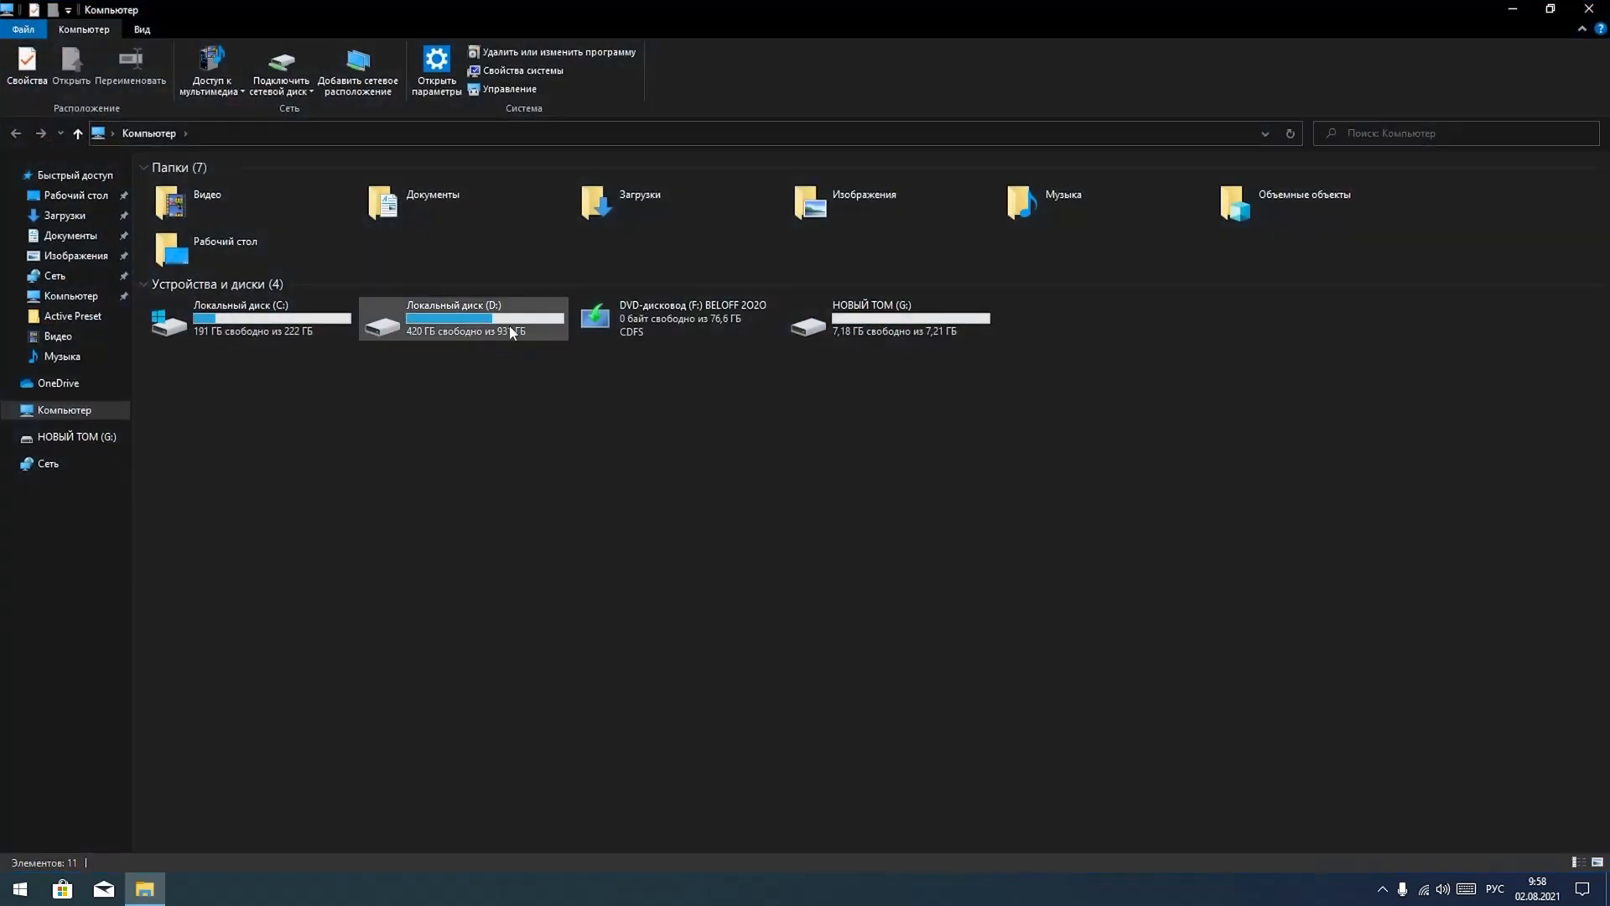
{"action": "left_click", "coordinate": [484, 322]}
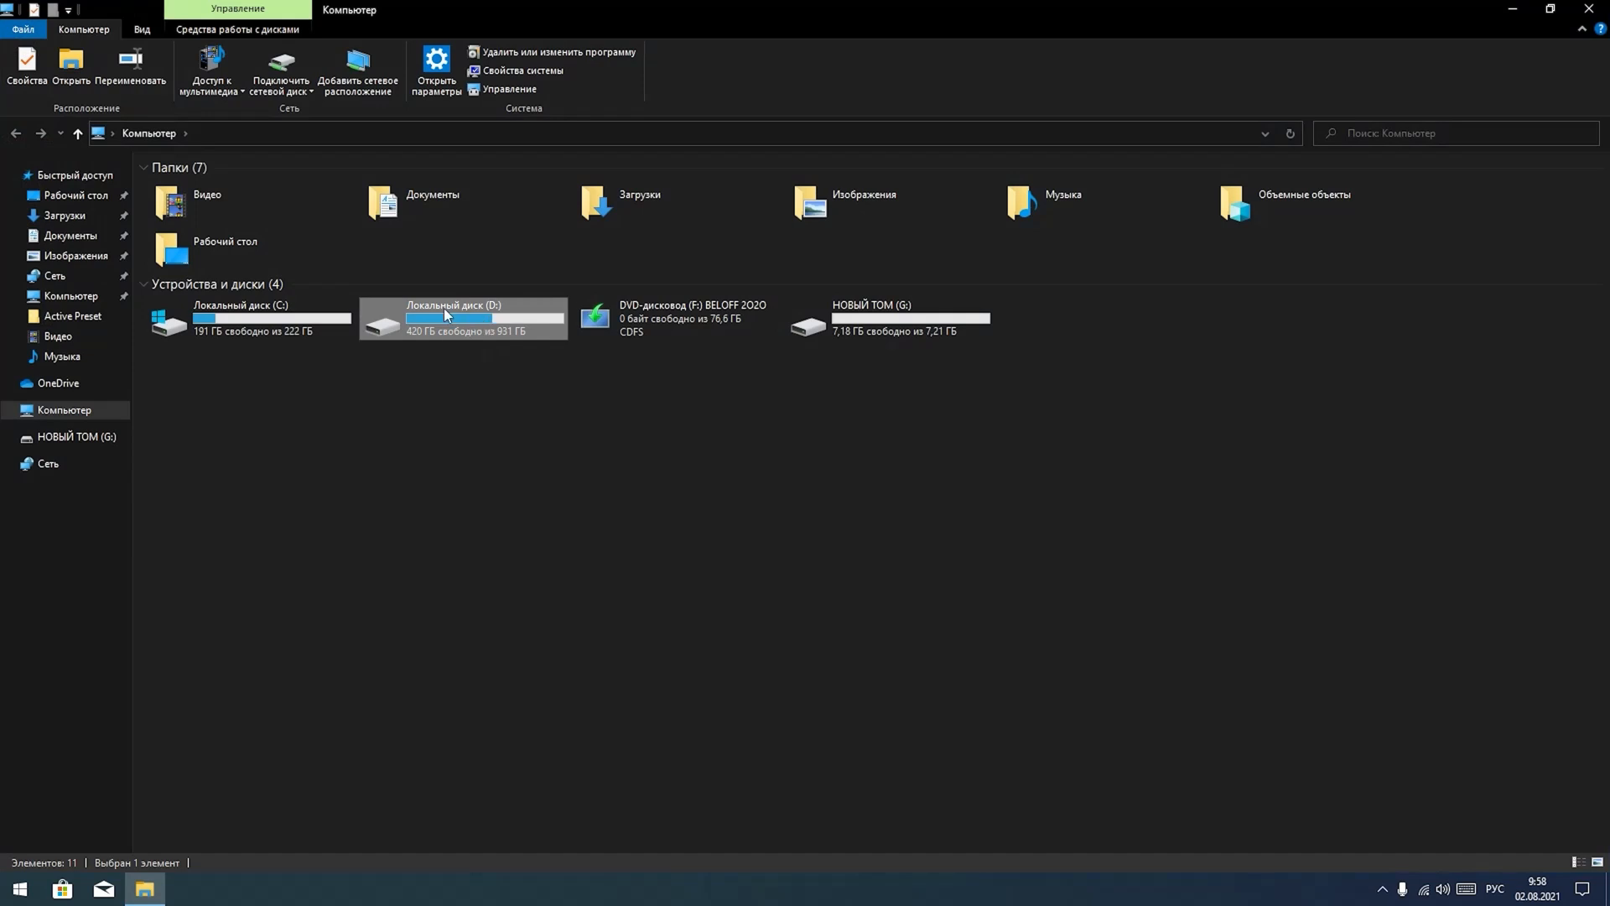
{"action": "right_click", "coordinate": [444, 308]}
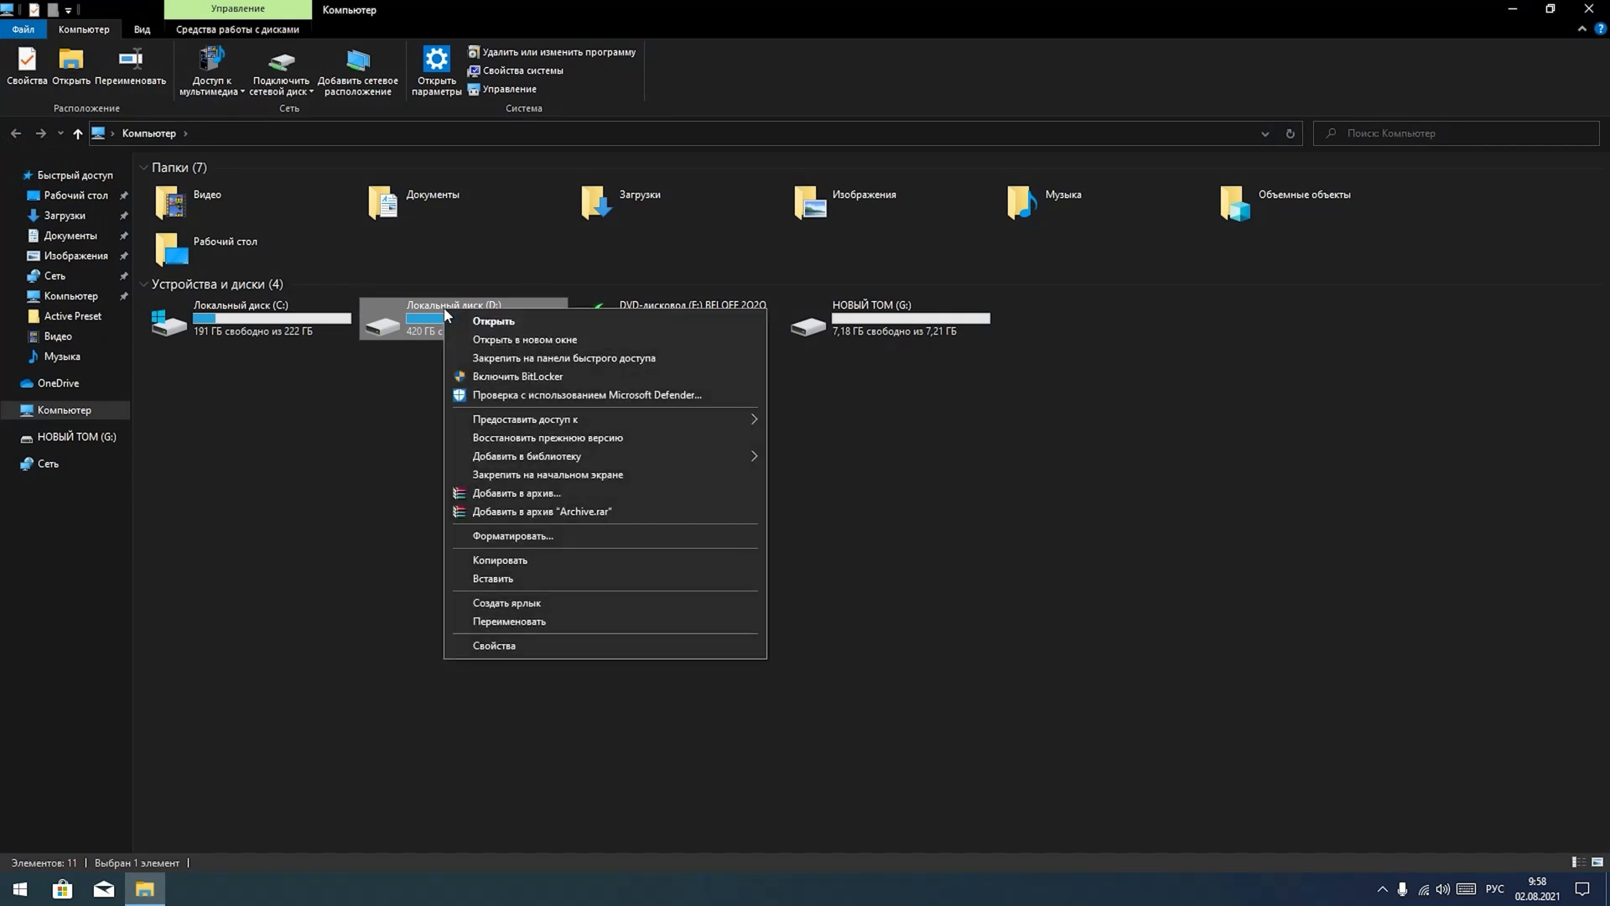
{"action": "left_click", "coordinate": [501, 622]}
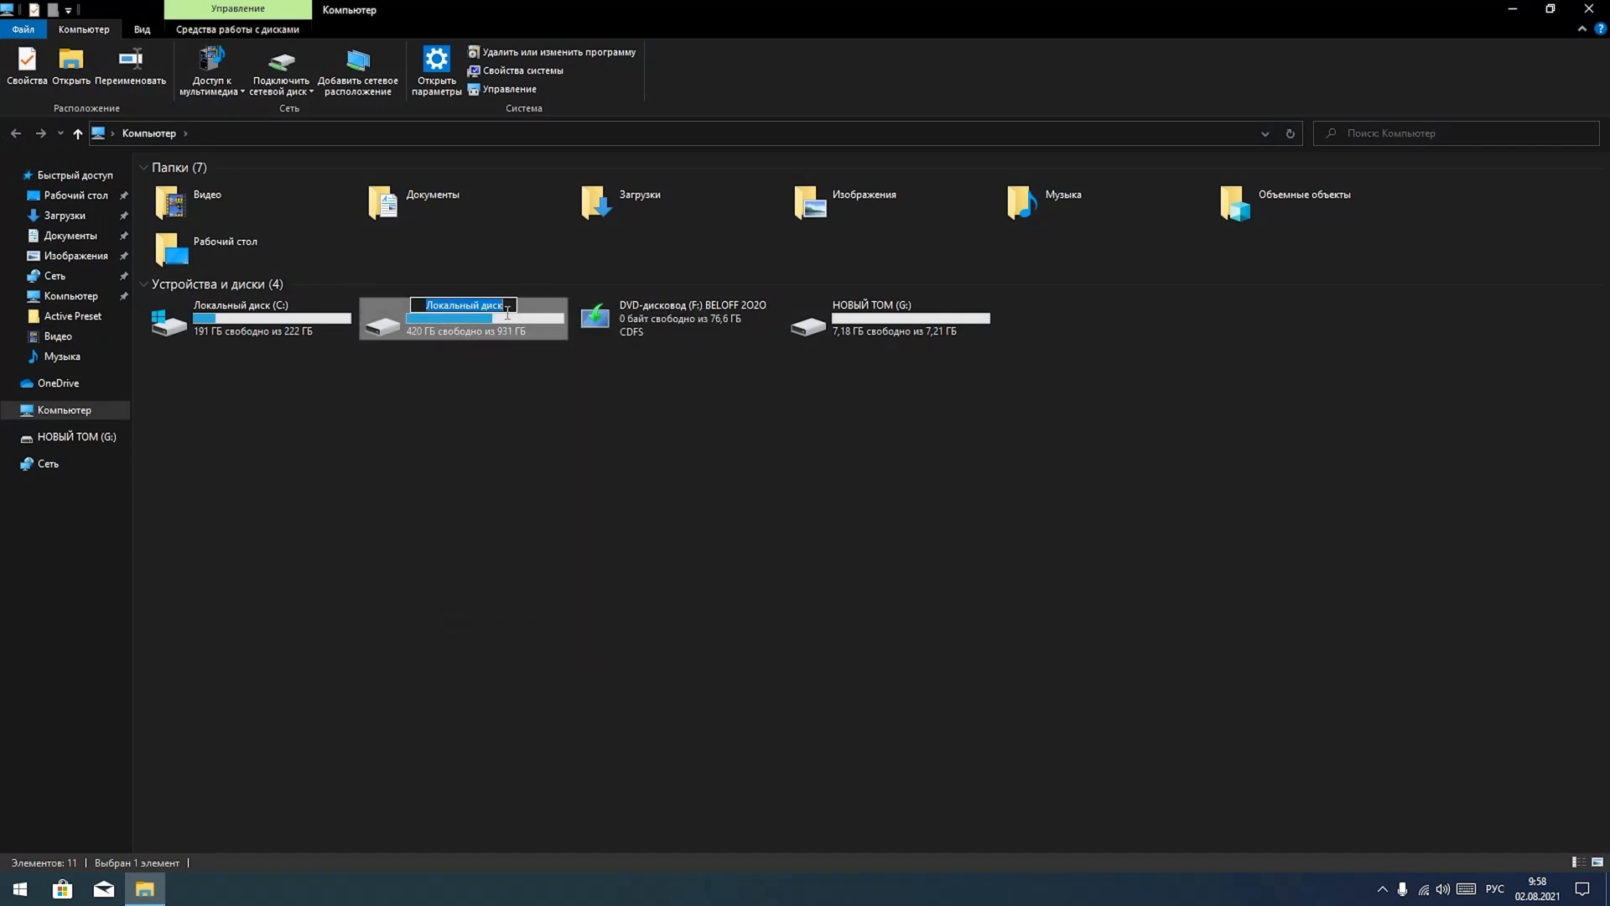
{"action": "left_click", "coordinate": [451, 355]}
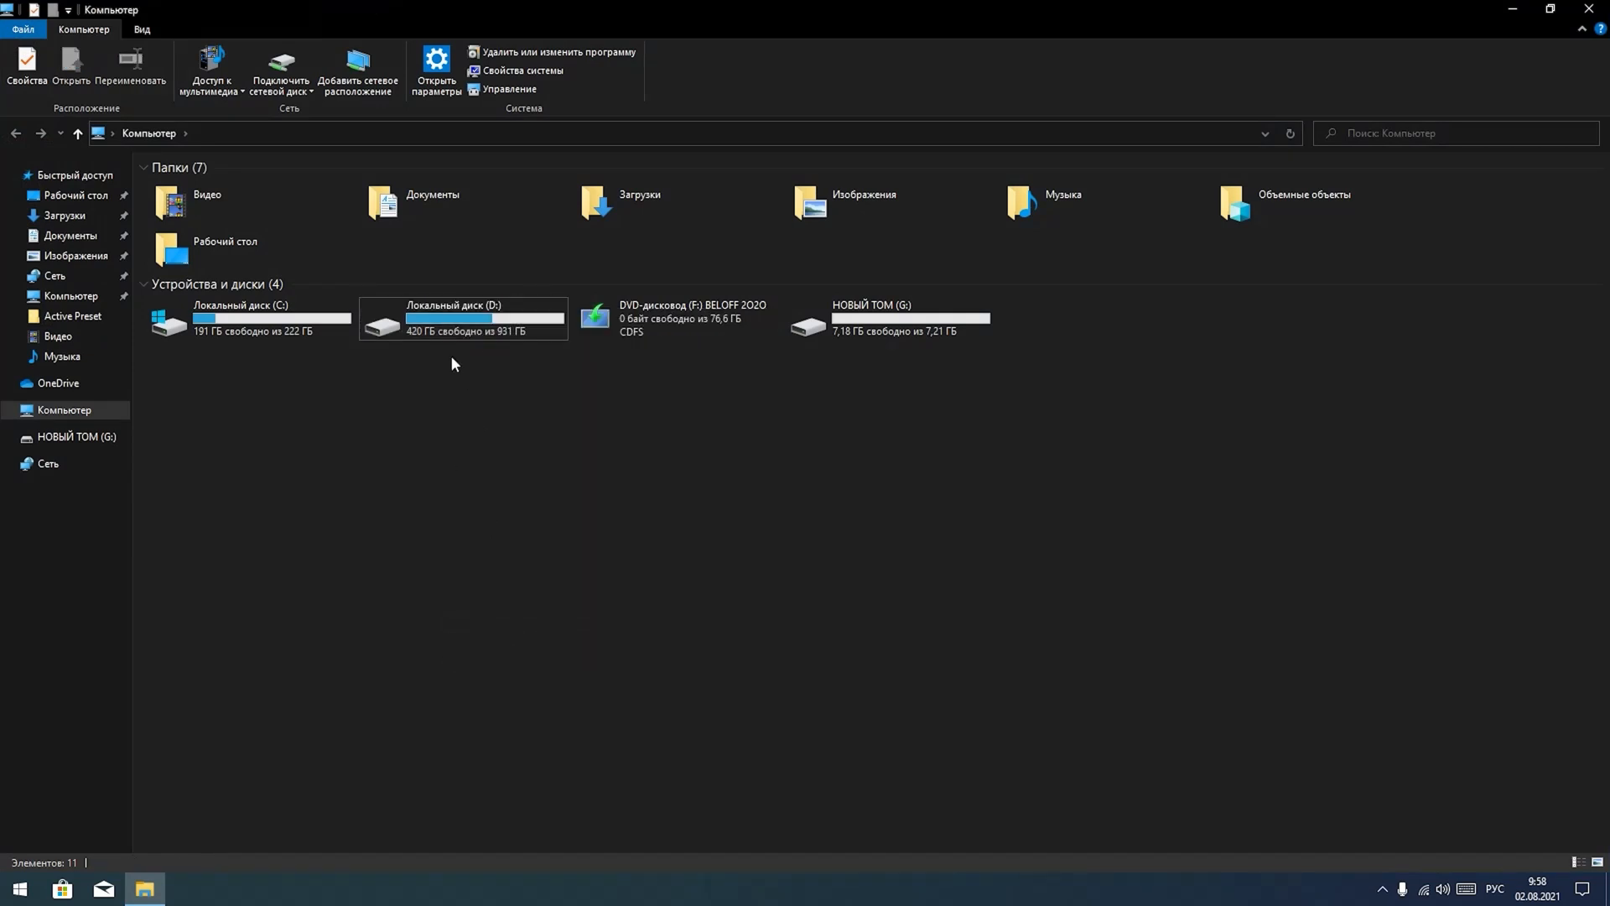
{"action": "right_click", "coordinate": [218, 308]}
{"action": "left_click", "coordinate": [307, 600]}
{"action": "left_click", "coordinate": [684, 570]}
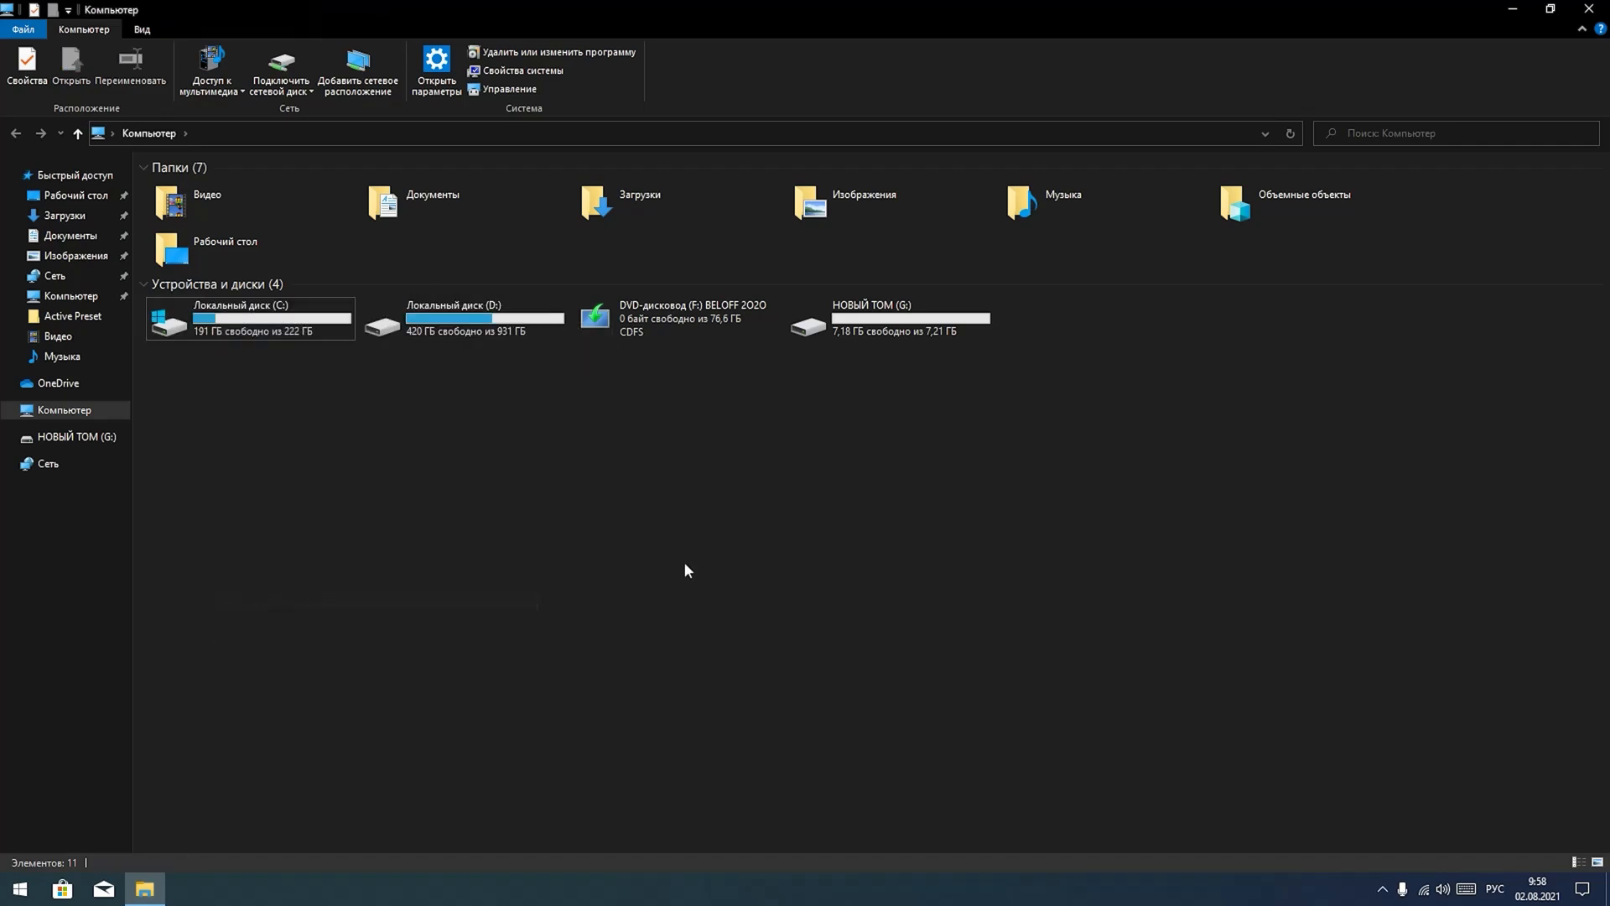
{"action": "left_click", "coordinate": [1588, 9]}
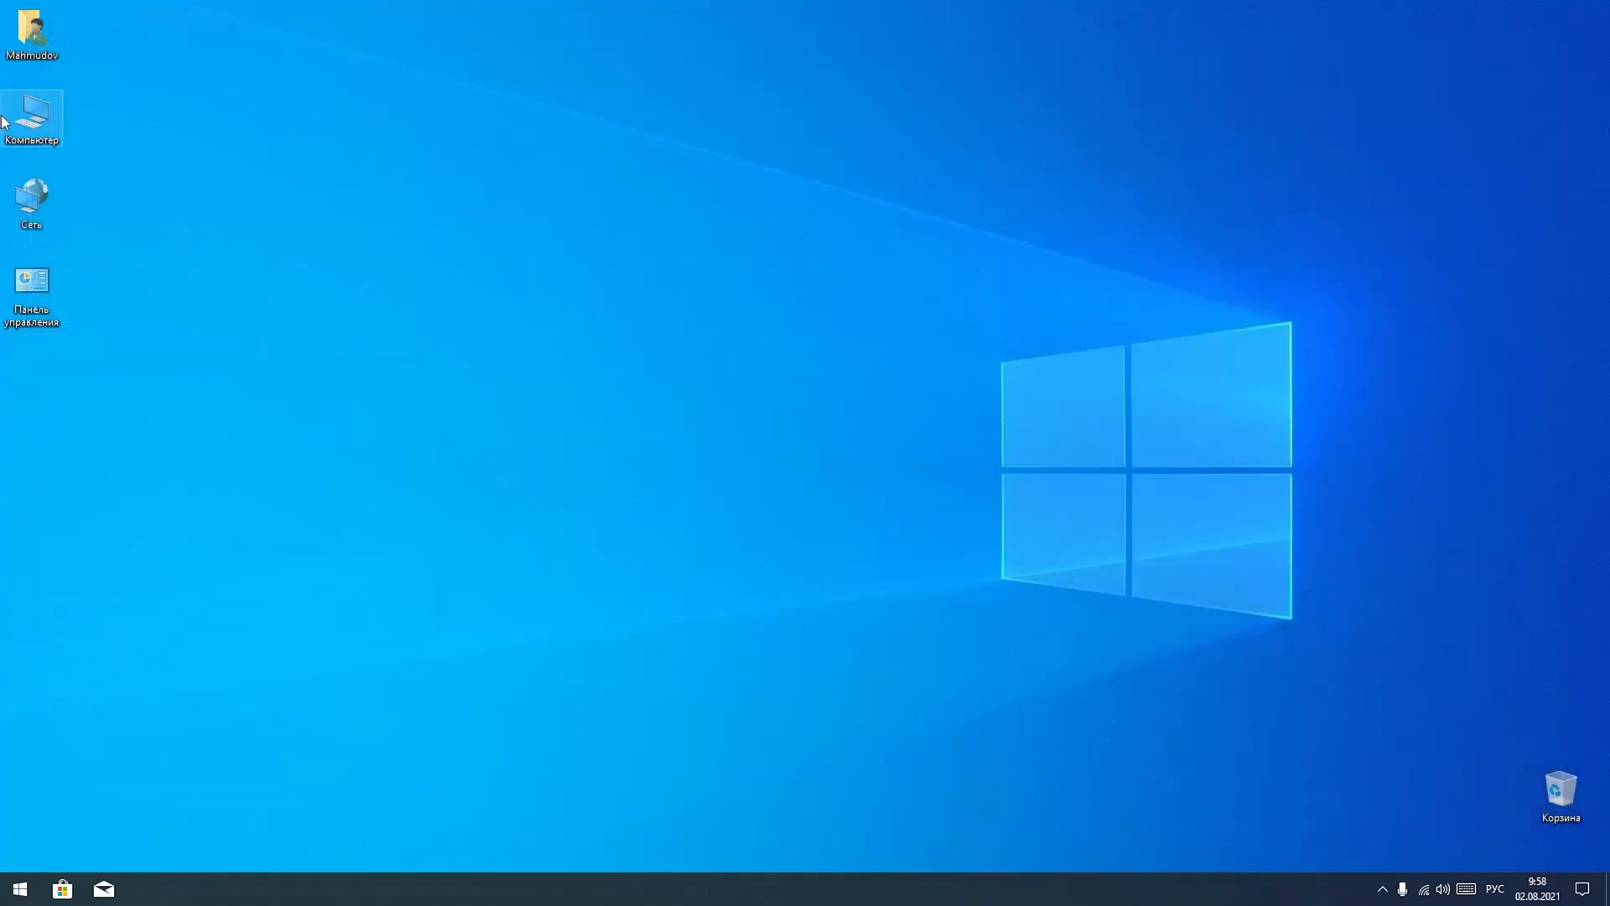
- View the context options of the "Компьютер" desktop icon and open its name for editing, keeping the existing name
{"action": "right_click", "coordinate": [3, 121]}
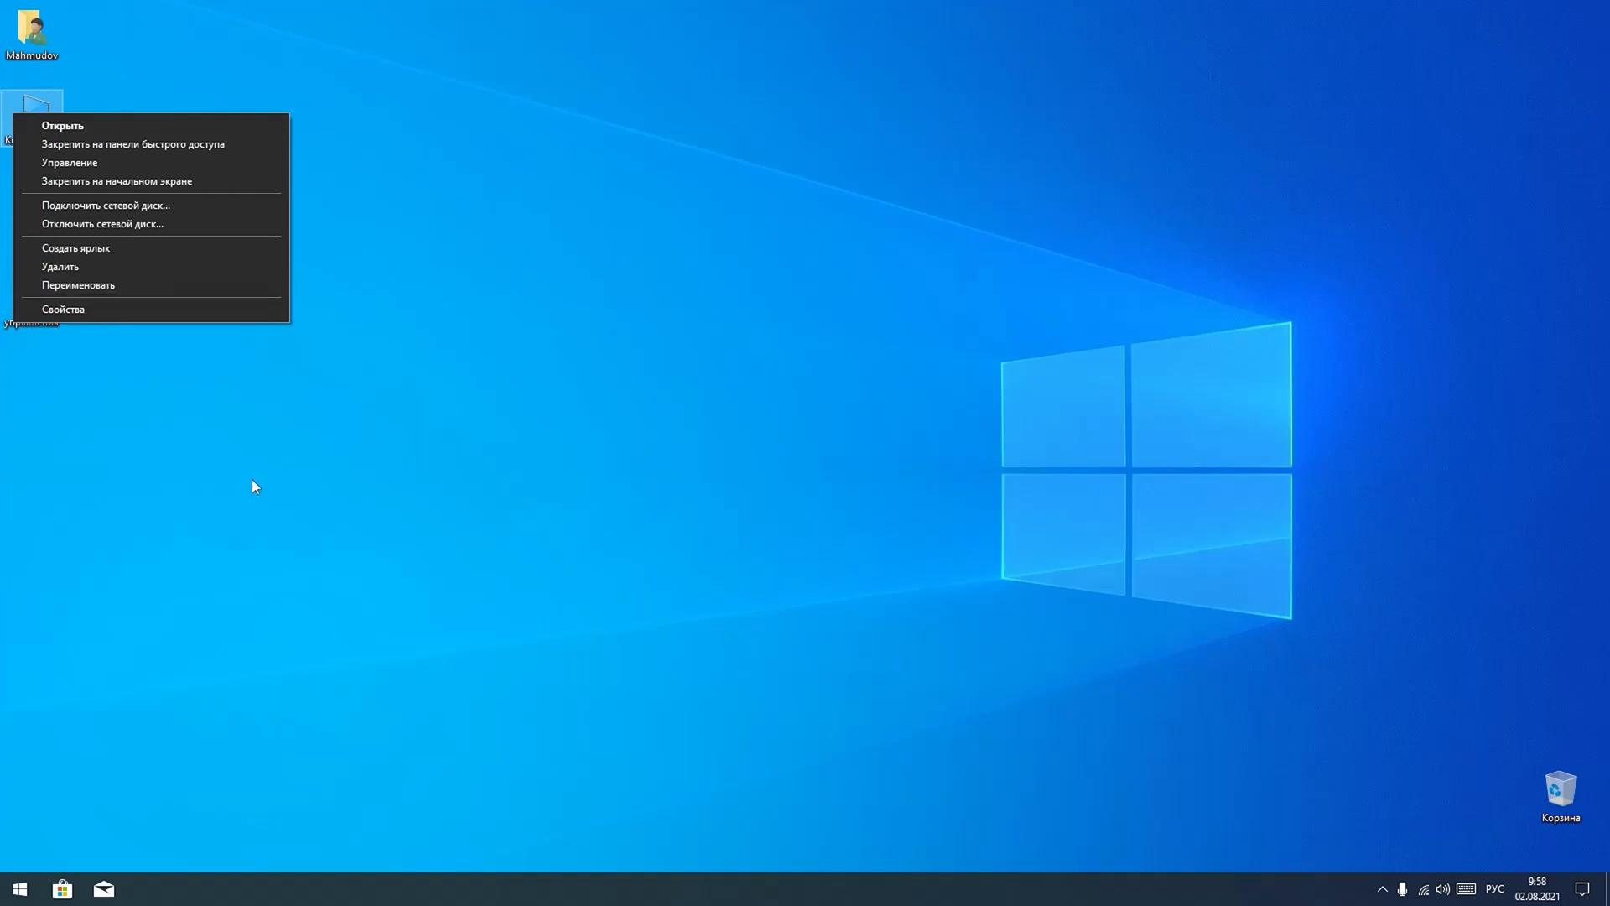
{"action": "left_click", "coordinate": [251, 479]}
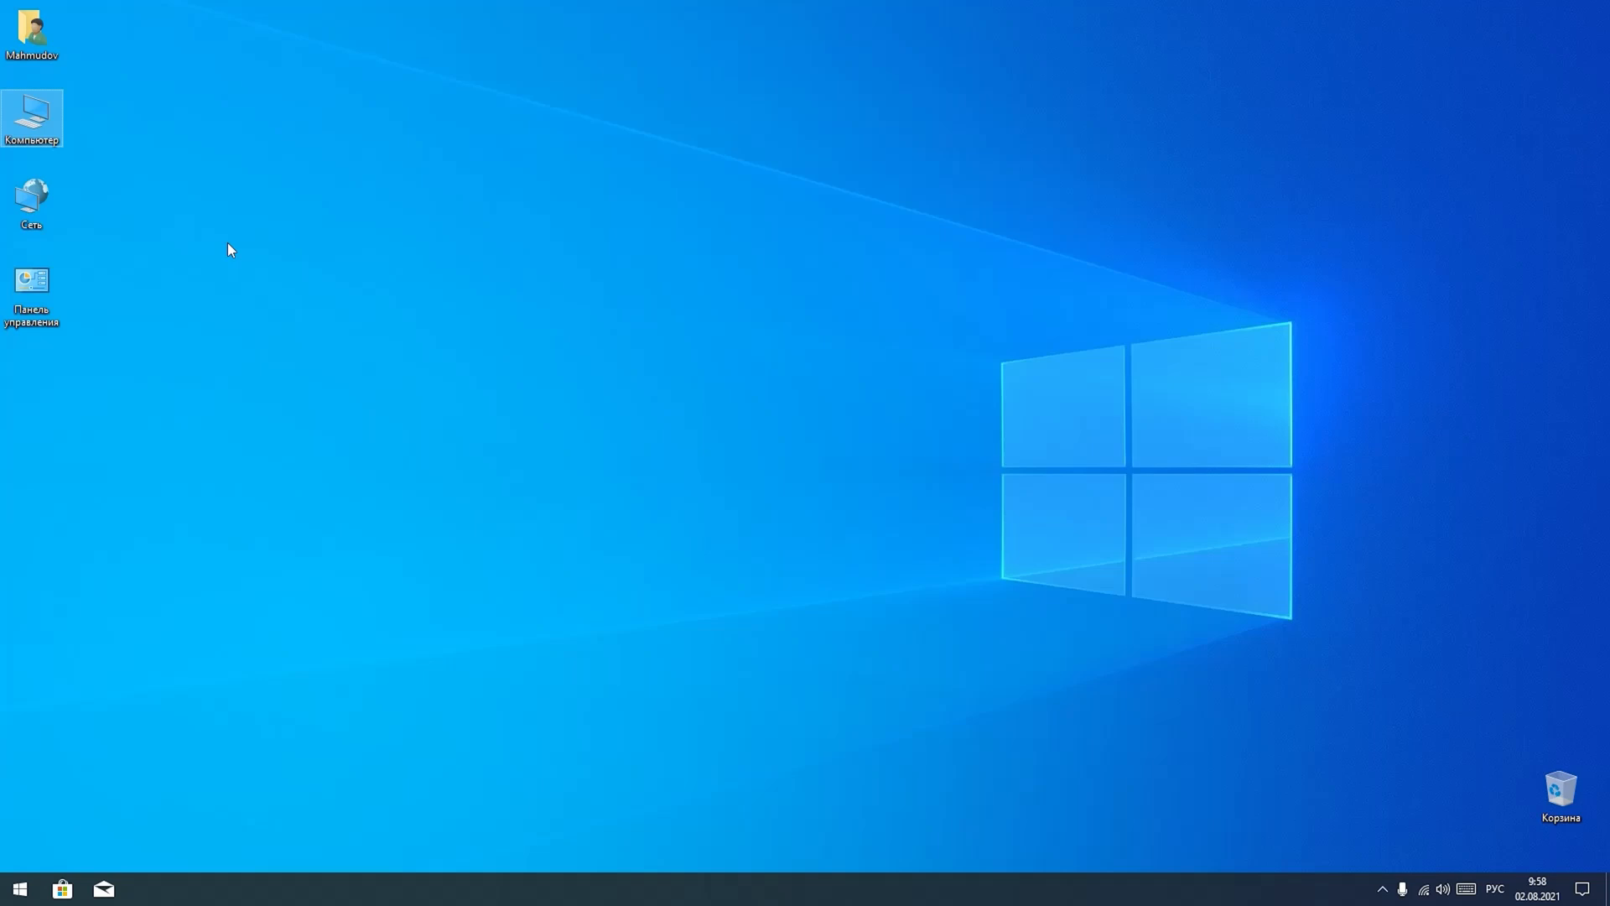
{"action": "key", "text": "F2"}
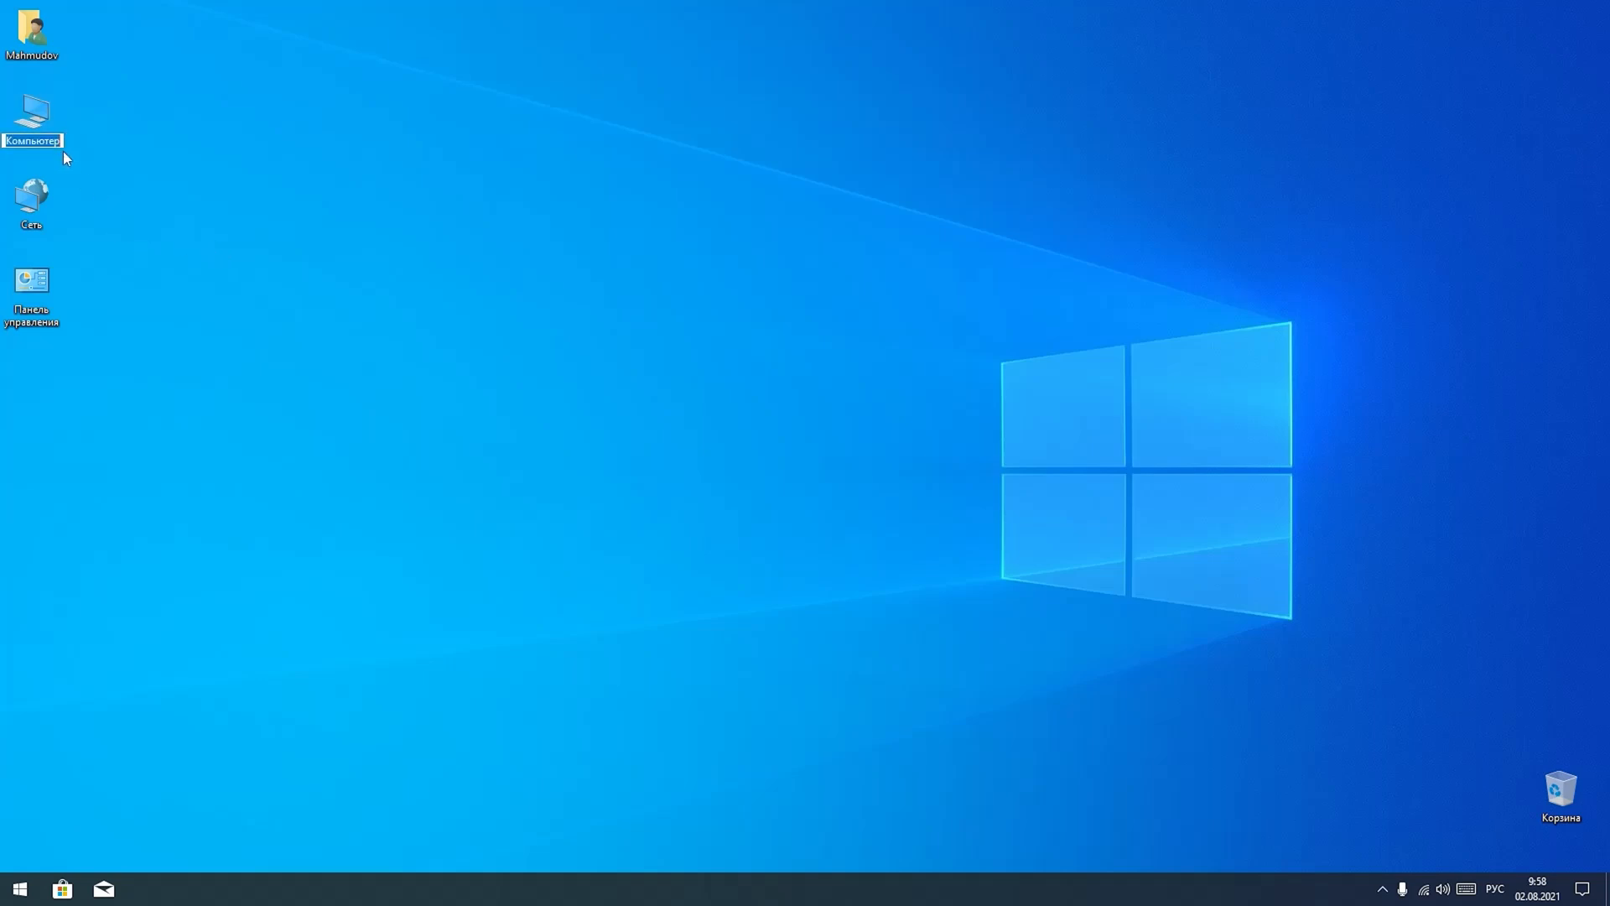
{"action": "key", "text": "Return"}
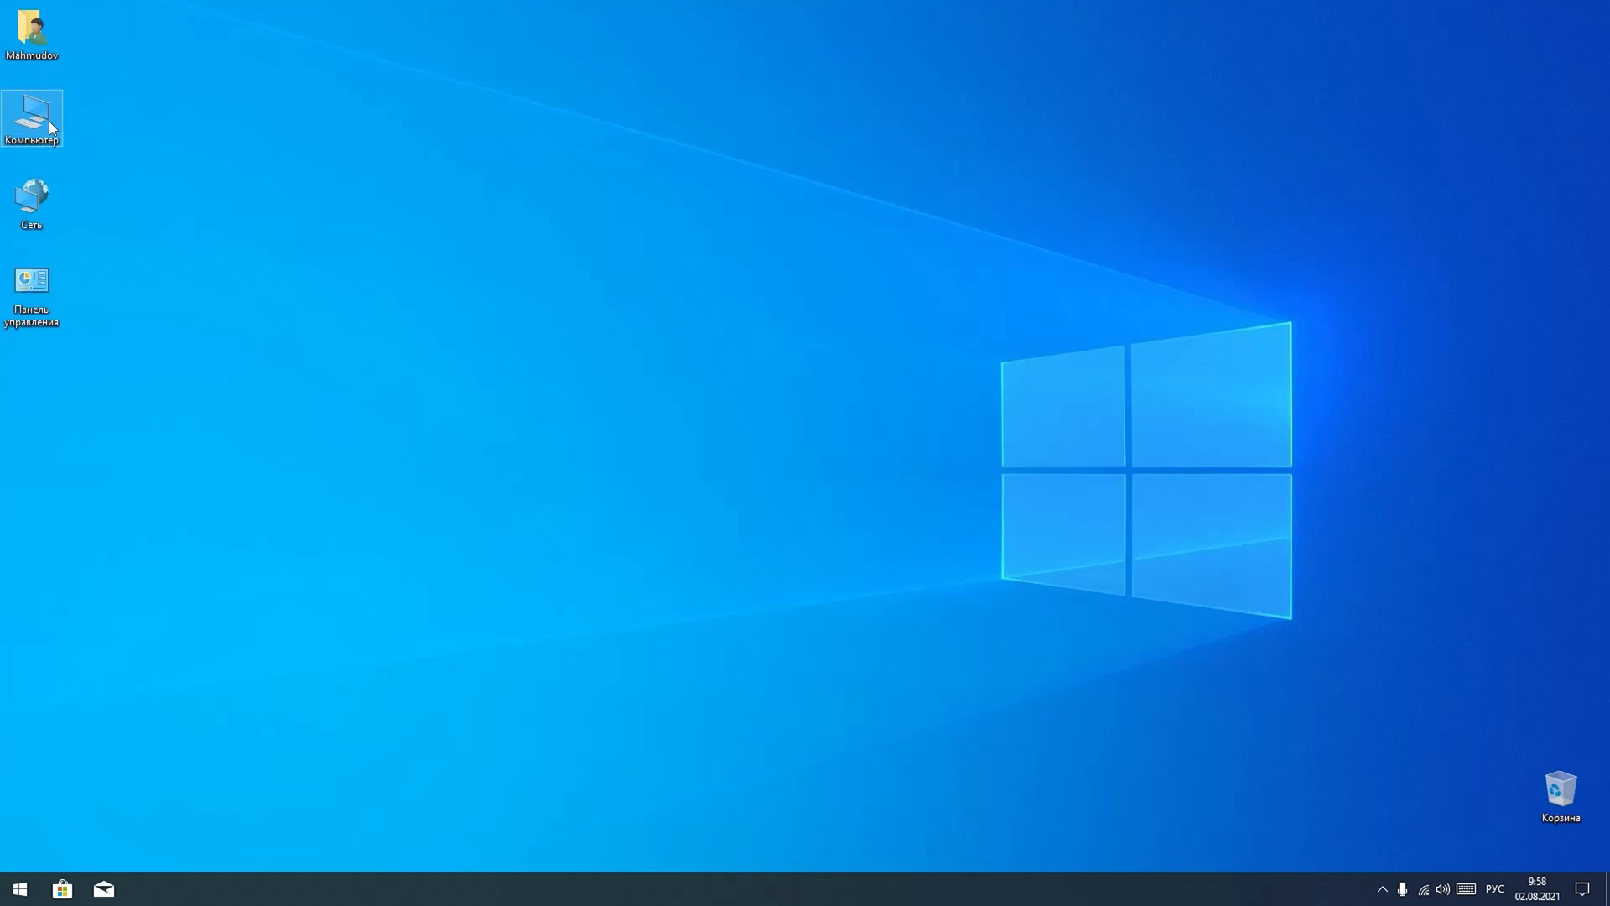
- Open "Компьютер" through its context options and browse to the INTERIOR PLANS folder on local disk D:
{"action": "right_click", "coordinate": [49, 121]}
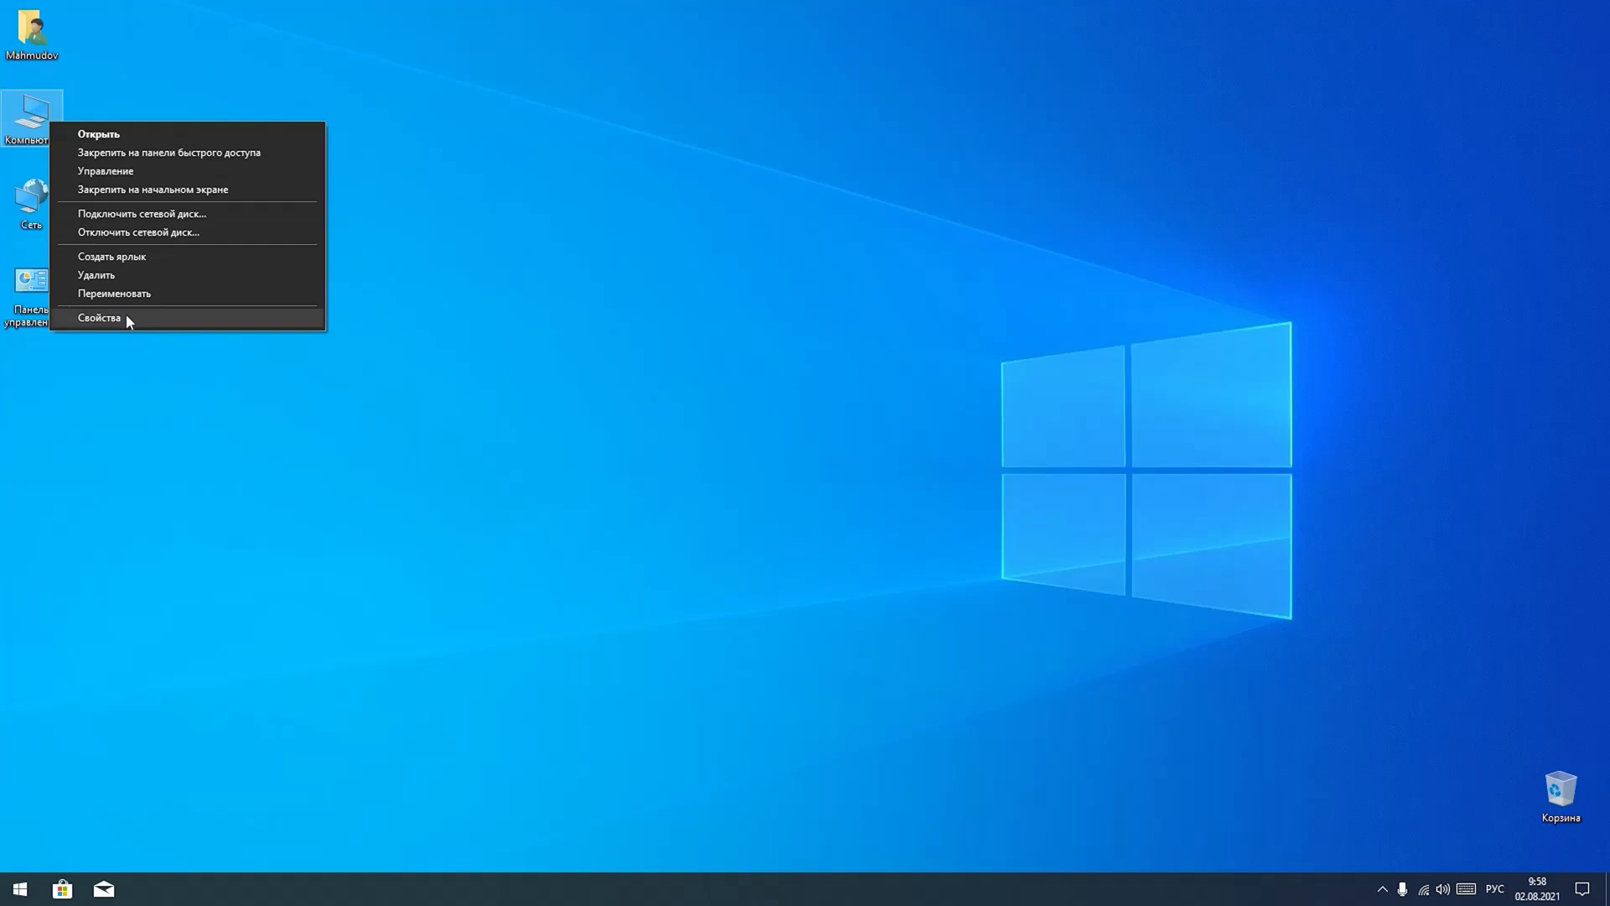
{"action": "left_click", "coordinate": [67, 132]}
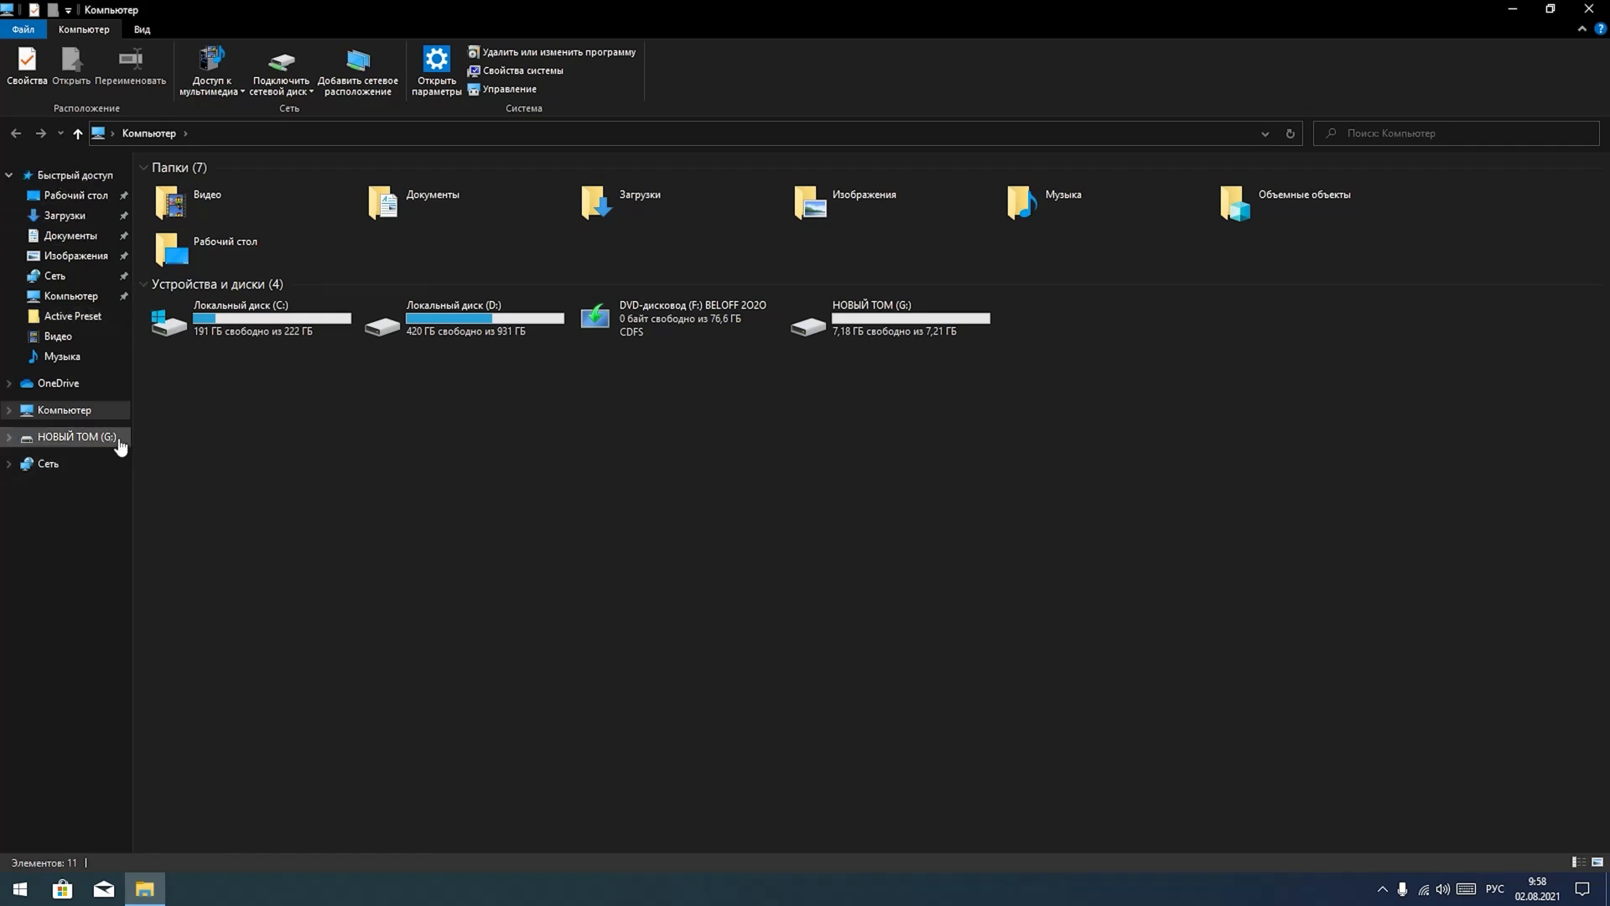
{"action": "double_click", "coordinate": [498, 330]}
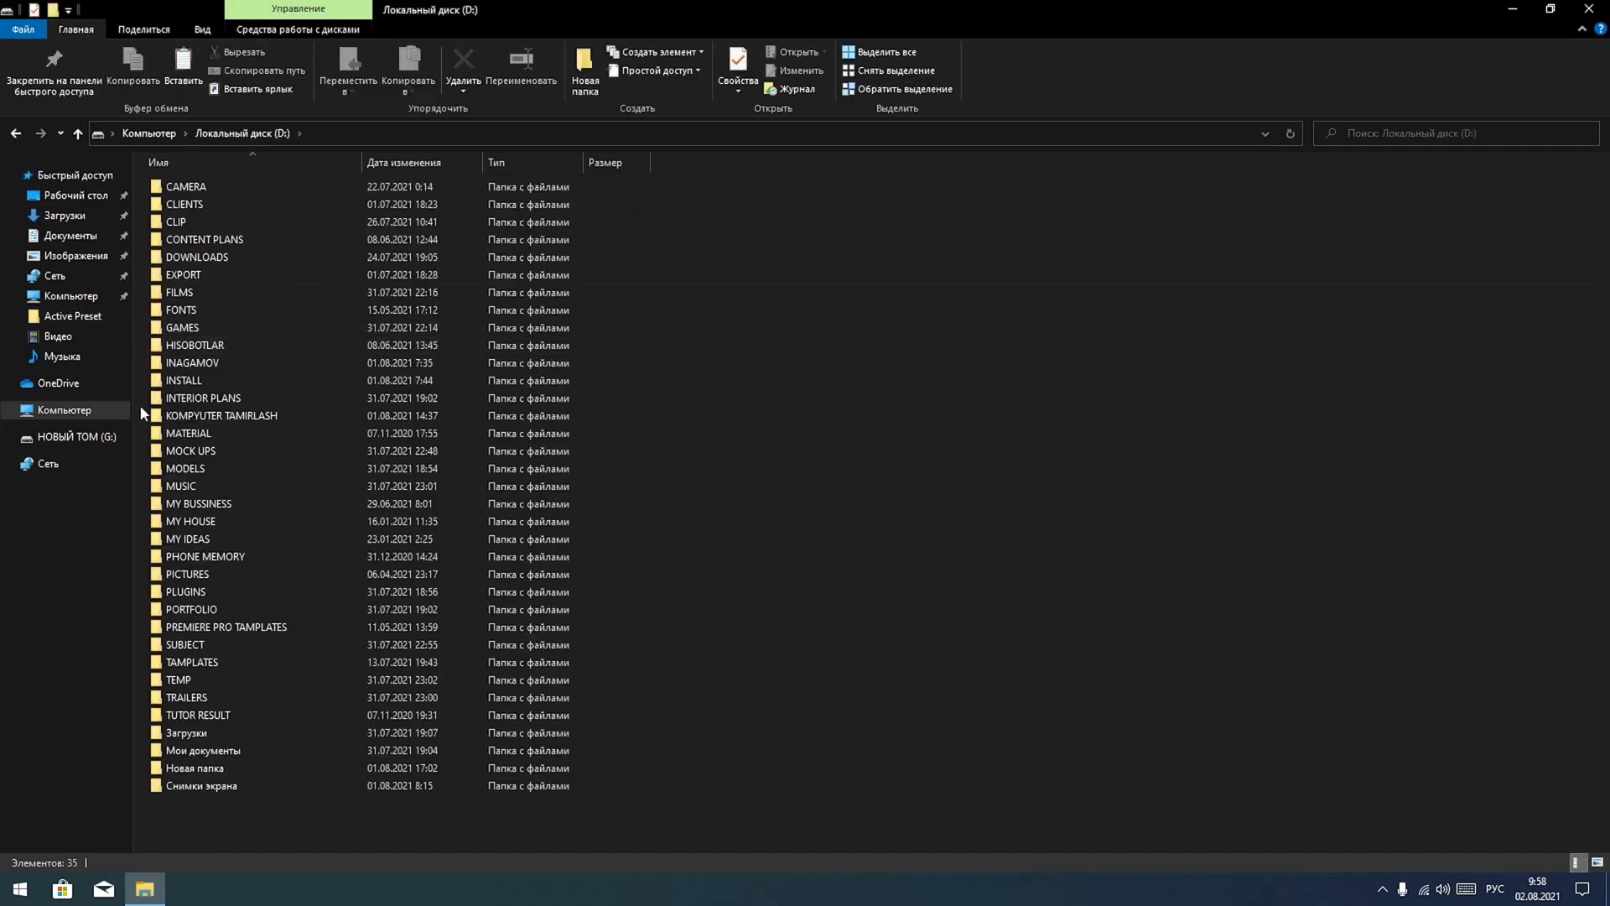
{"action": "double_click", "coordinate": [191, 404]}
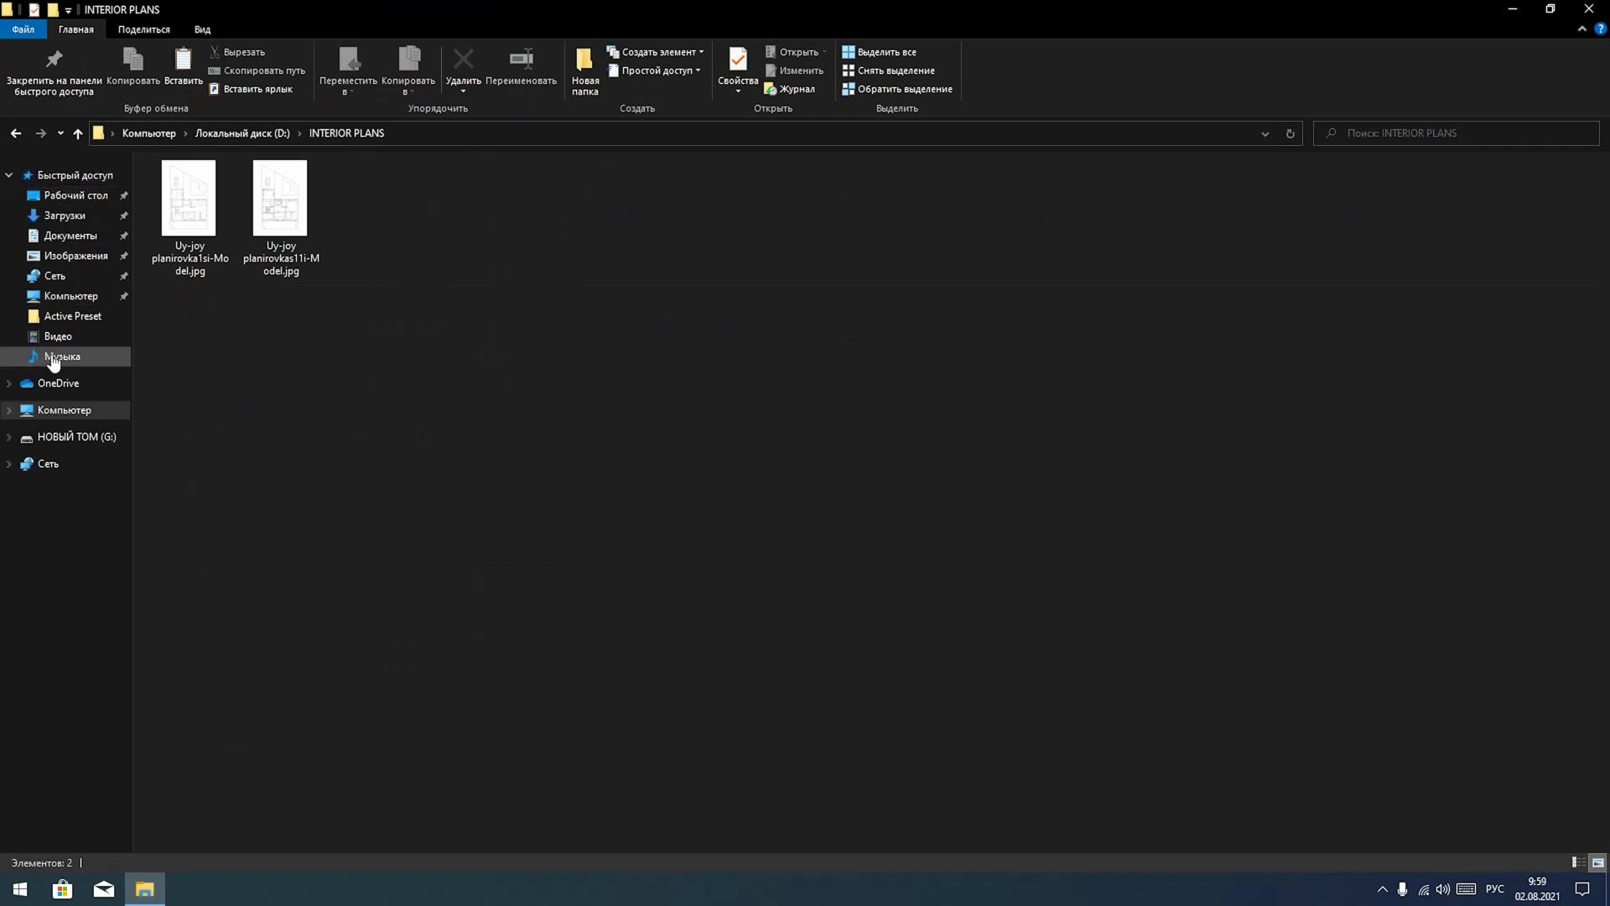
- Browse "Загрузки", "Рабочий стол", "Изображения", "Сеть", "Музыка" and volume G: from the navigation tree, and return to "Компьютер"
{"action": "left_click", "coordinate": [71, 223]}
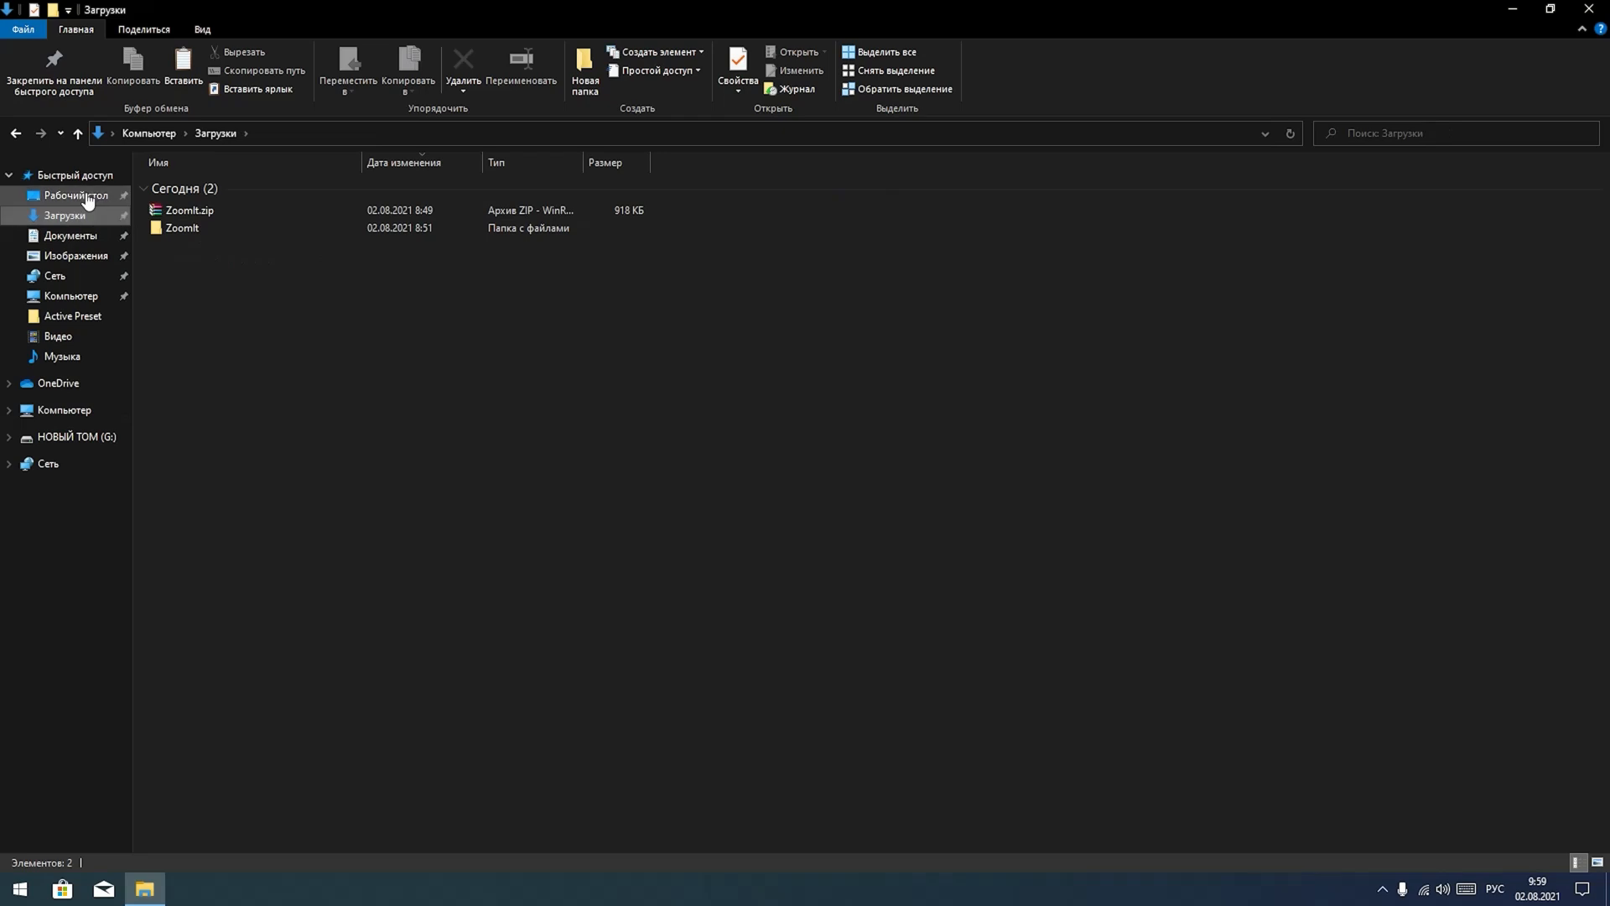
{"action": "left_click", "coordinate": [87, 199]}
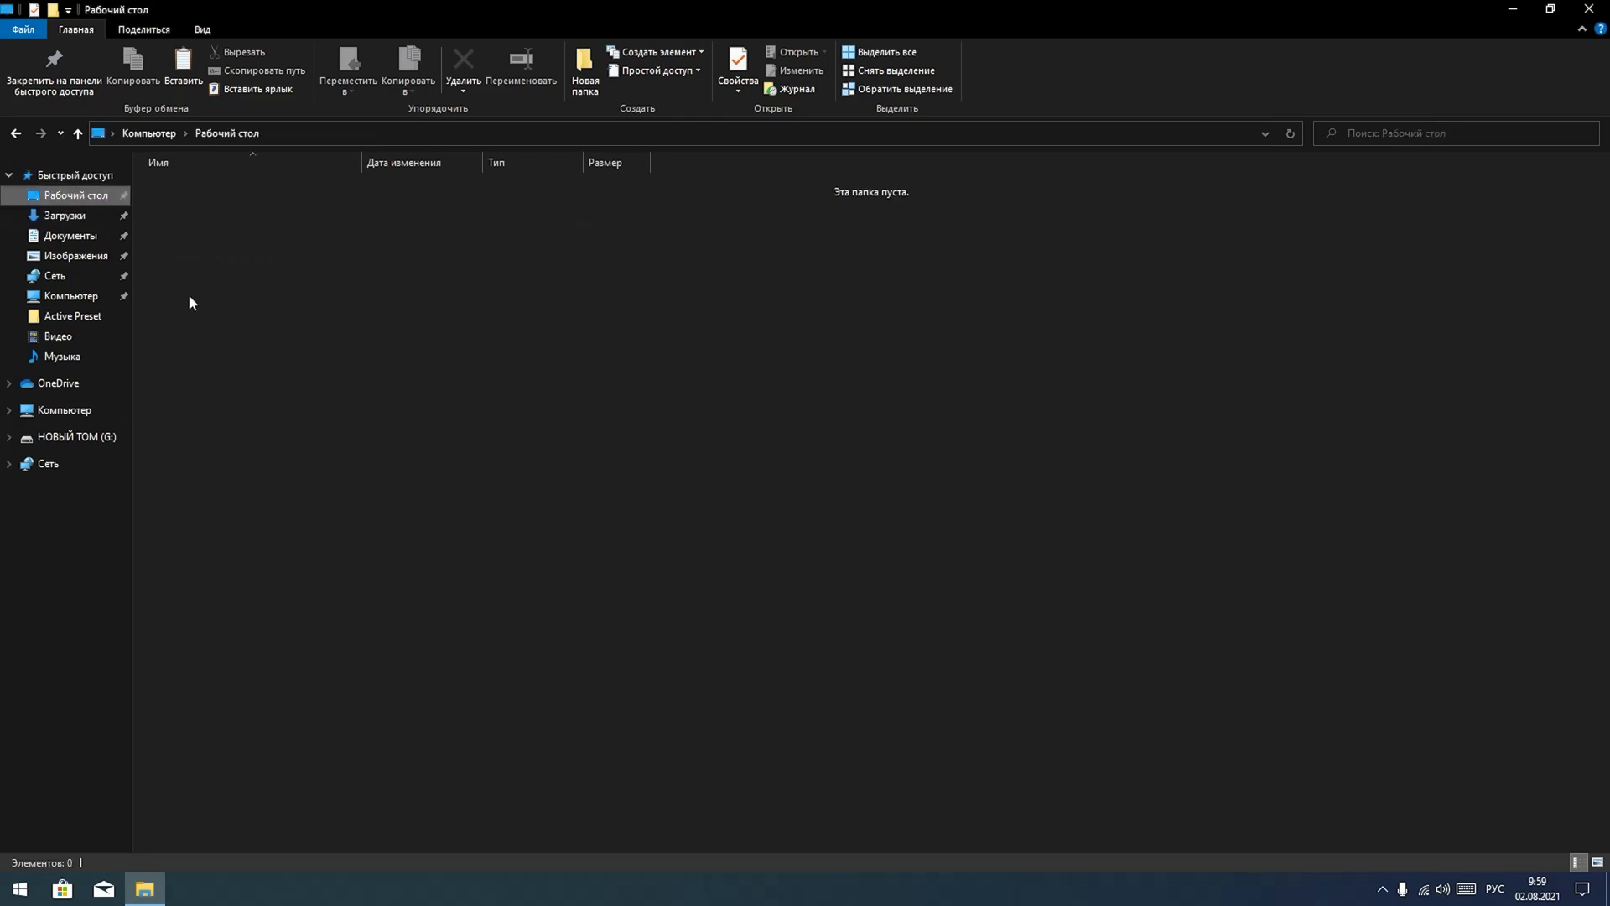
{"action": "left_click", "coordinate": [64, 217]}
{"action": "left_click", "coordinate": [65, 256]}
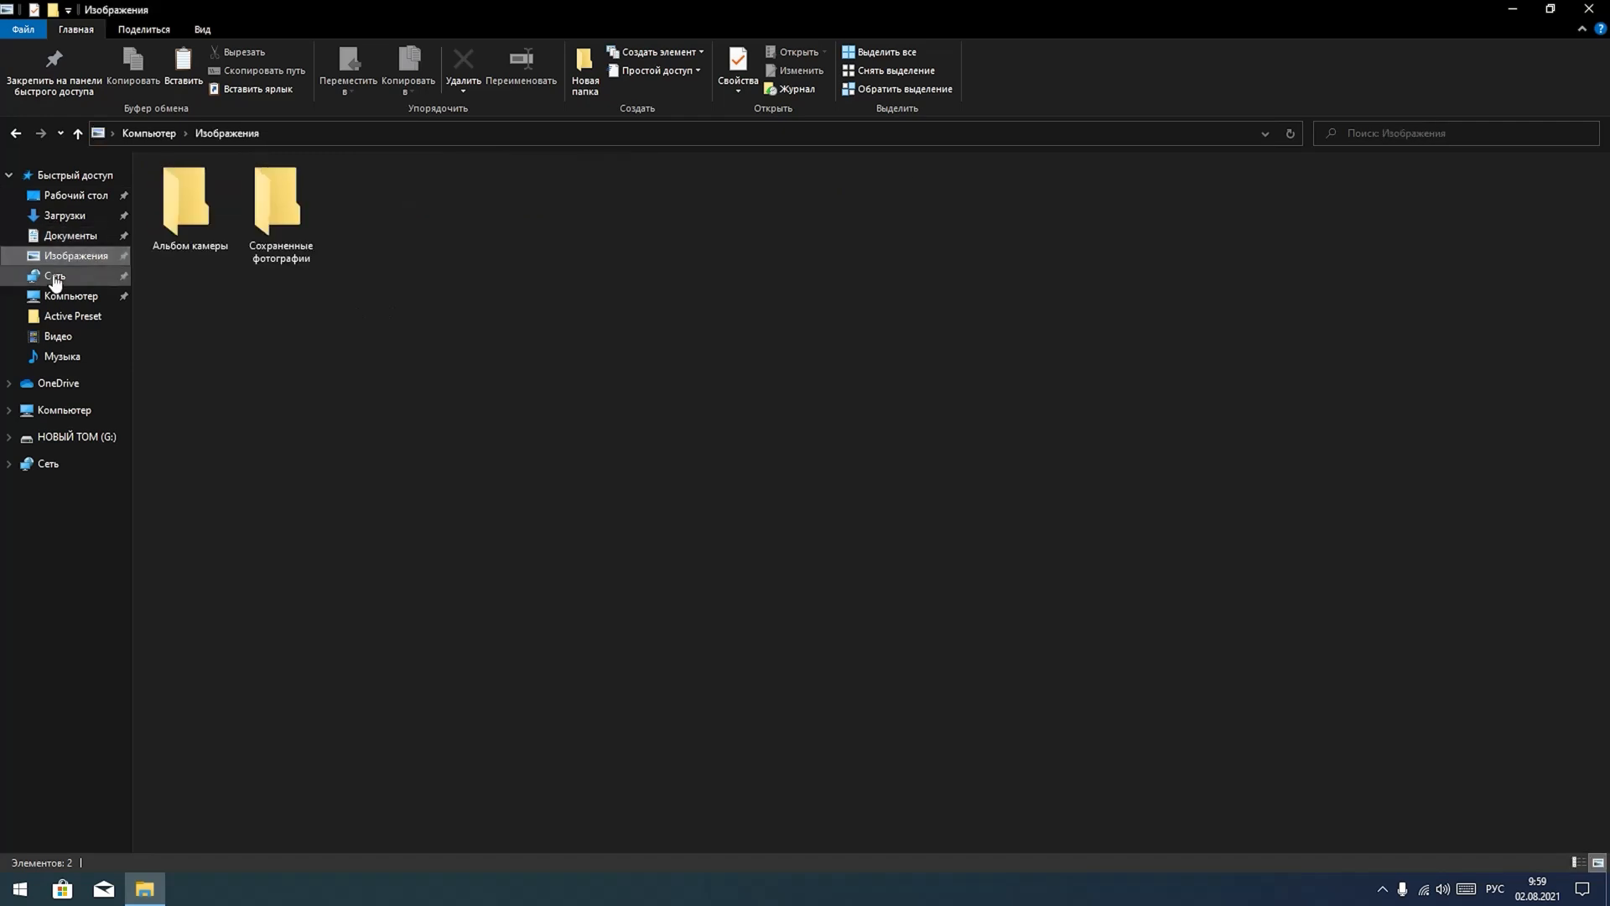
{"action": "left_click", "coordinate": [54, 278]}
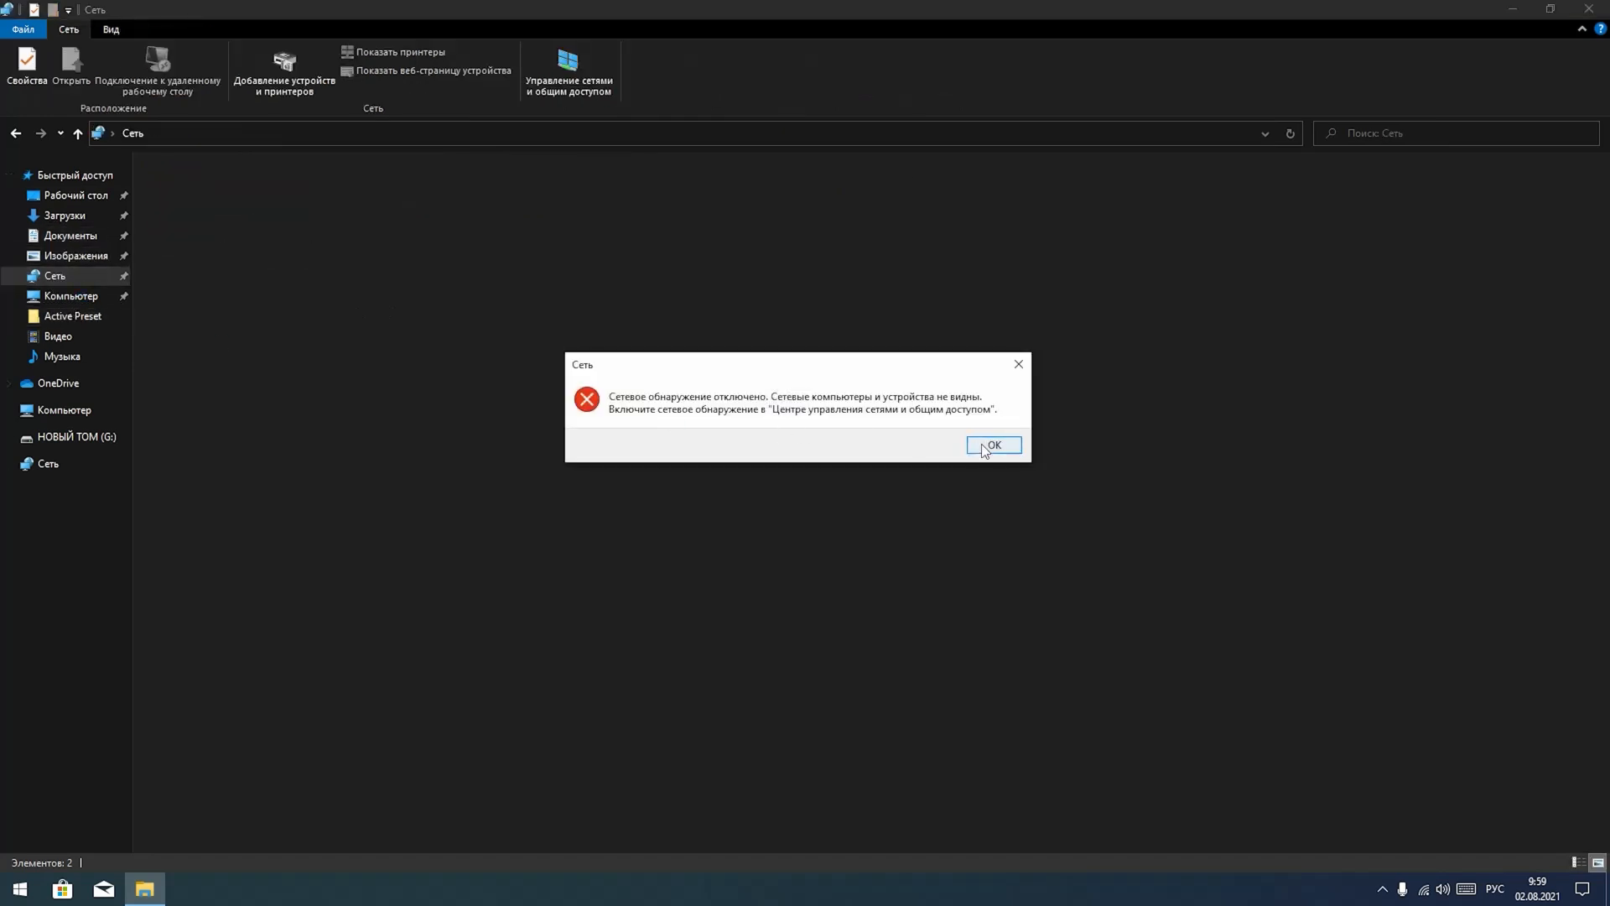
{"action": "left_click", "coordinate": [985, 450]}
{"action": "left_click", "coordinate": [67, 357]}
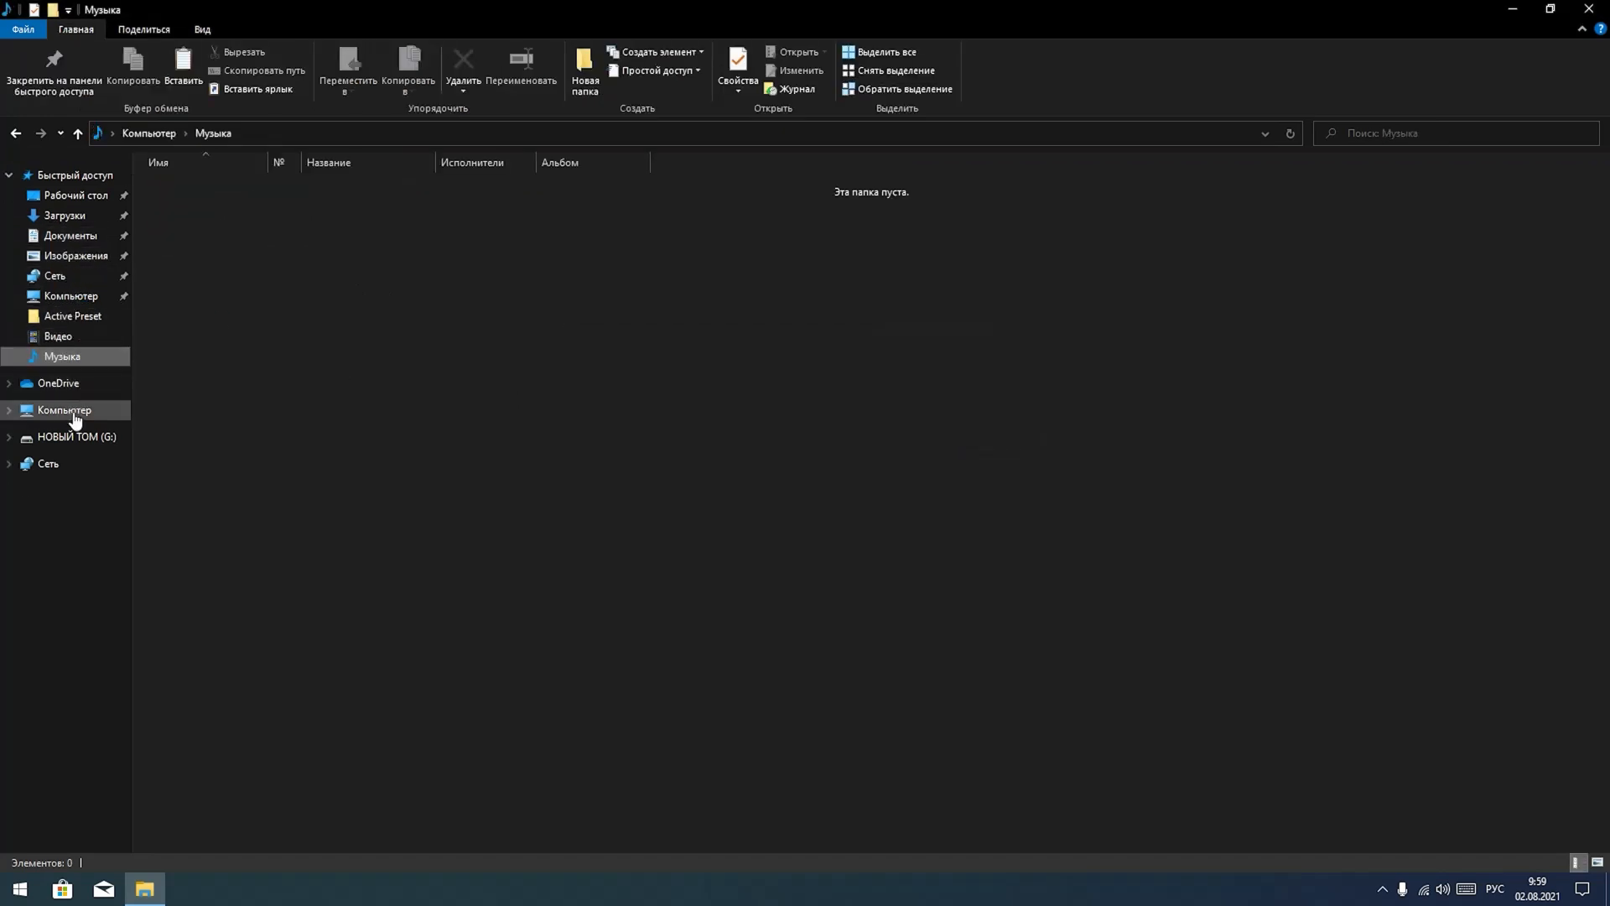
{"action": "left_click", "coordinate": [74, 413]}
{"action": "left_click", "coordinate": [78, 438]}
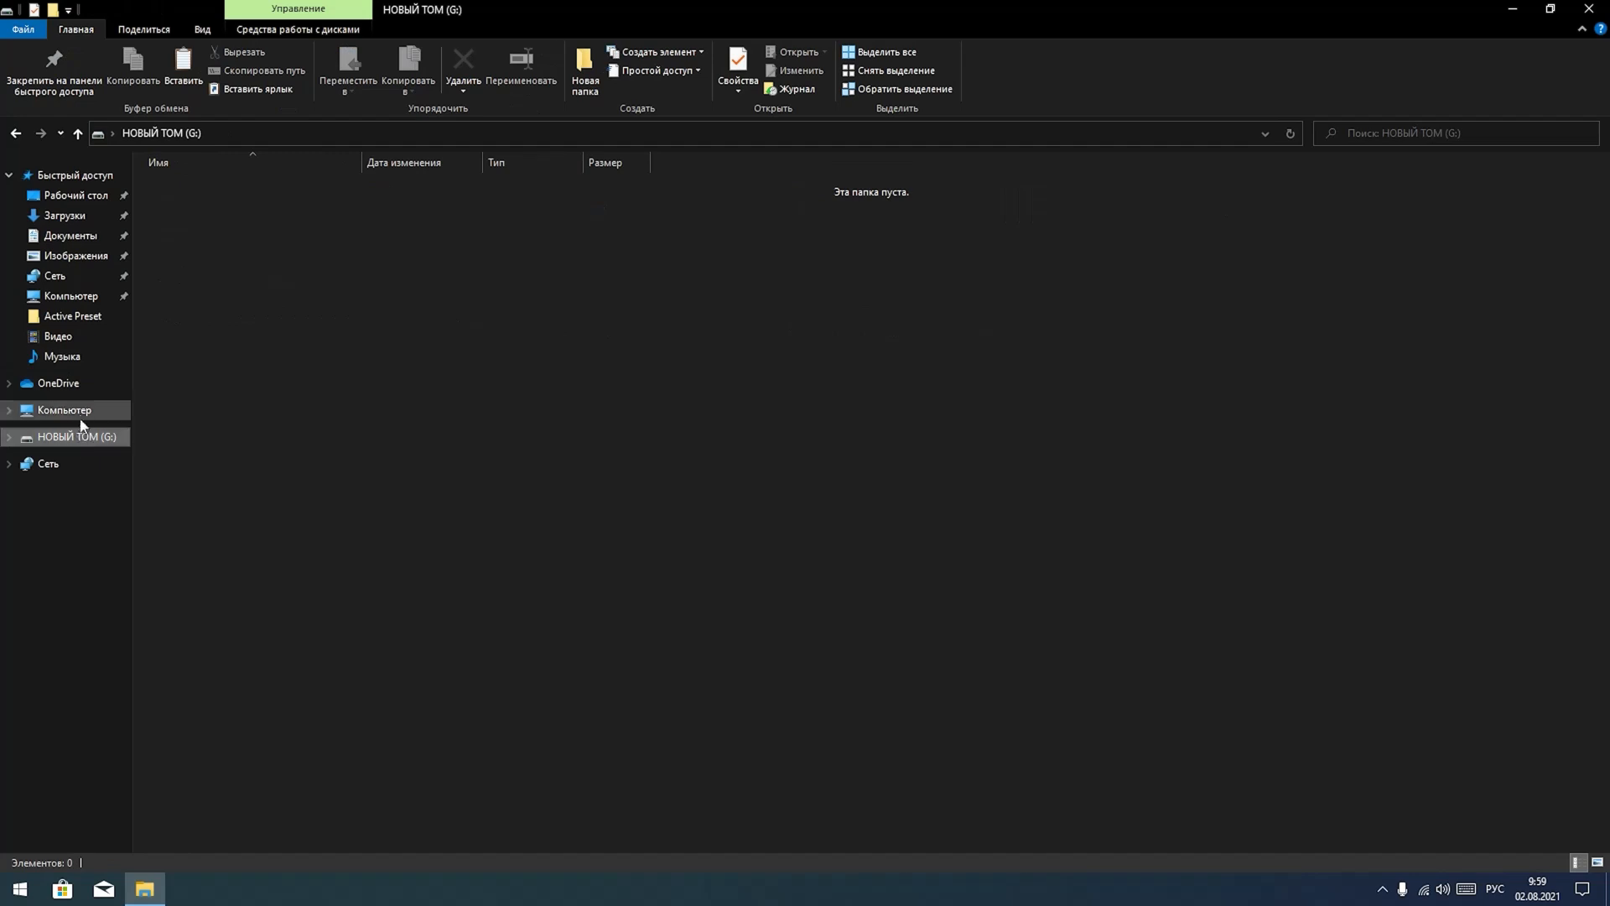
{"action": "left_click", "coordinate": [80, 411]}
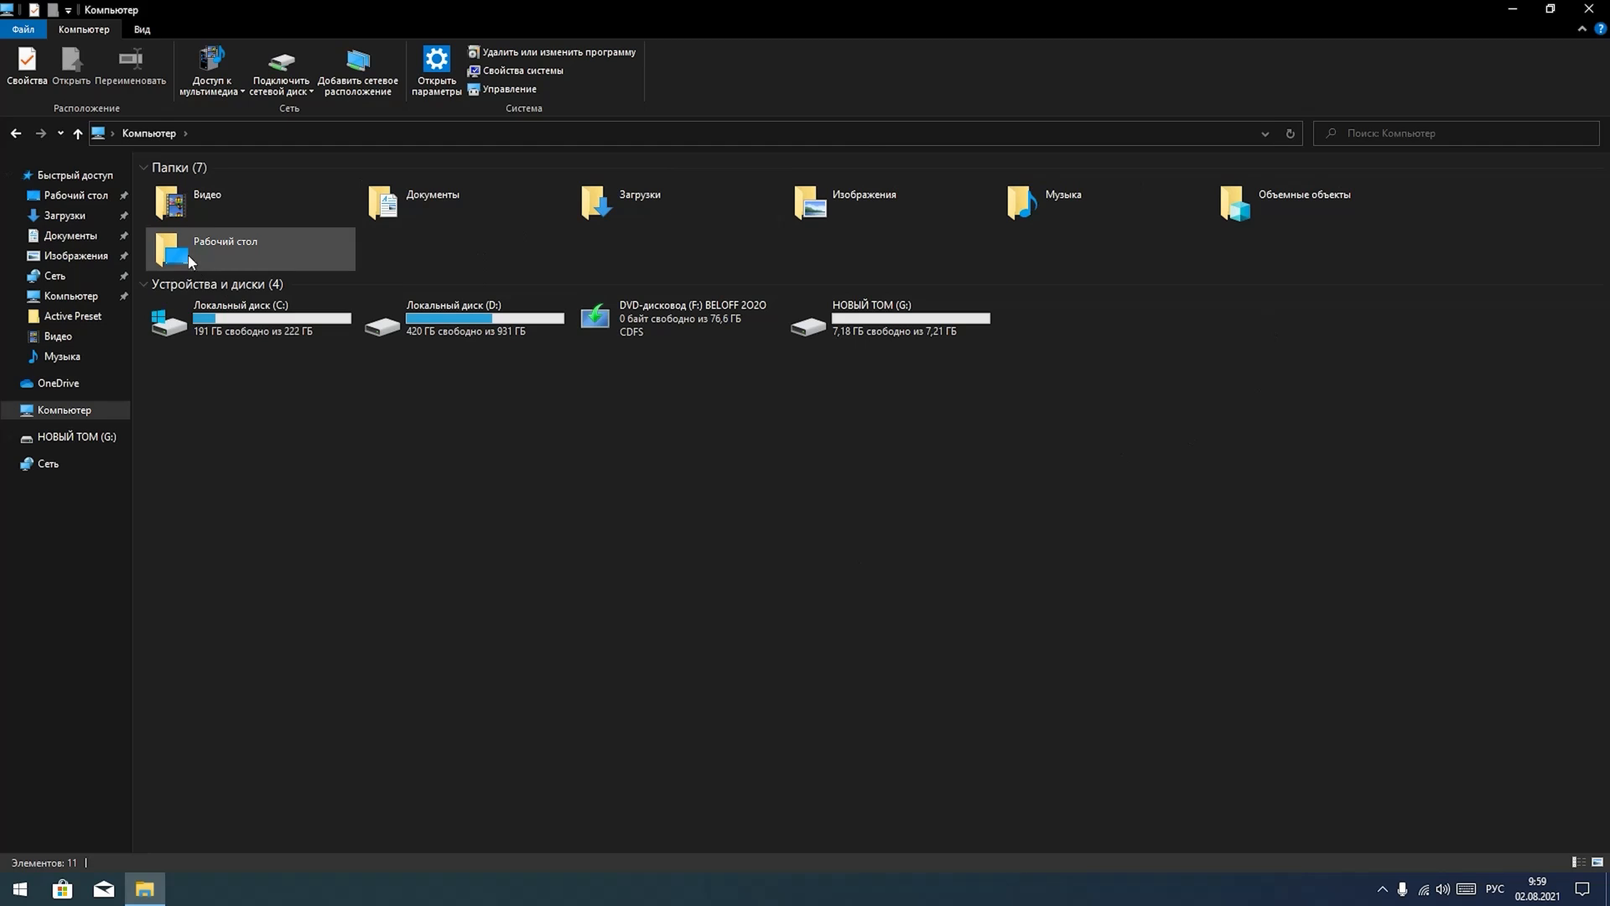
- Collapse the "Папки" and "Устройства и диски" groups in "Компьютер" and expand both again
{"action": "left_click", "coordinate": [143, 169]}
{"action": "left_click", "coordinate": [143, 191]}
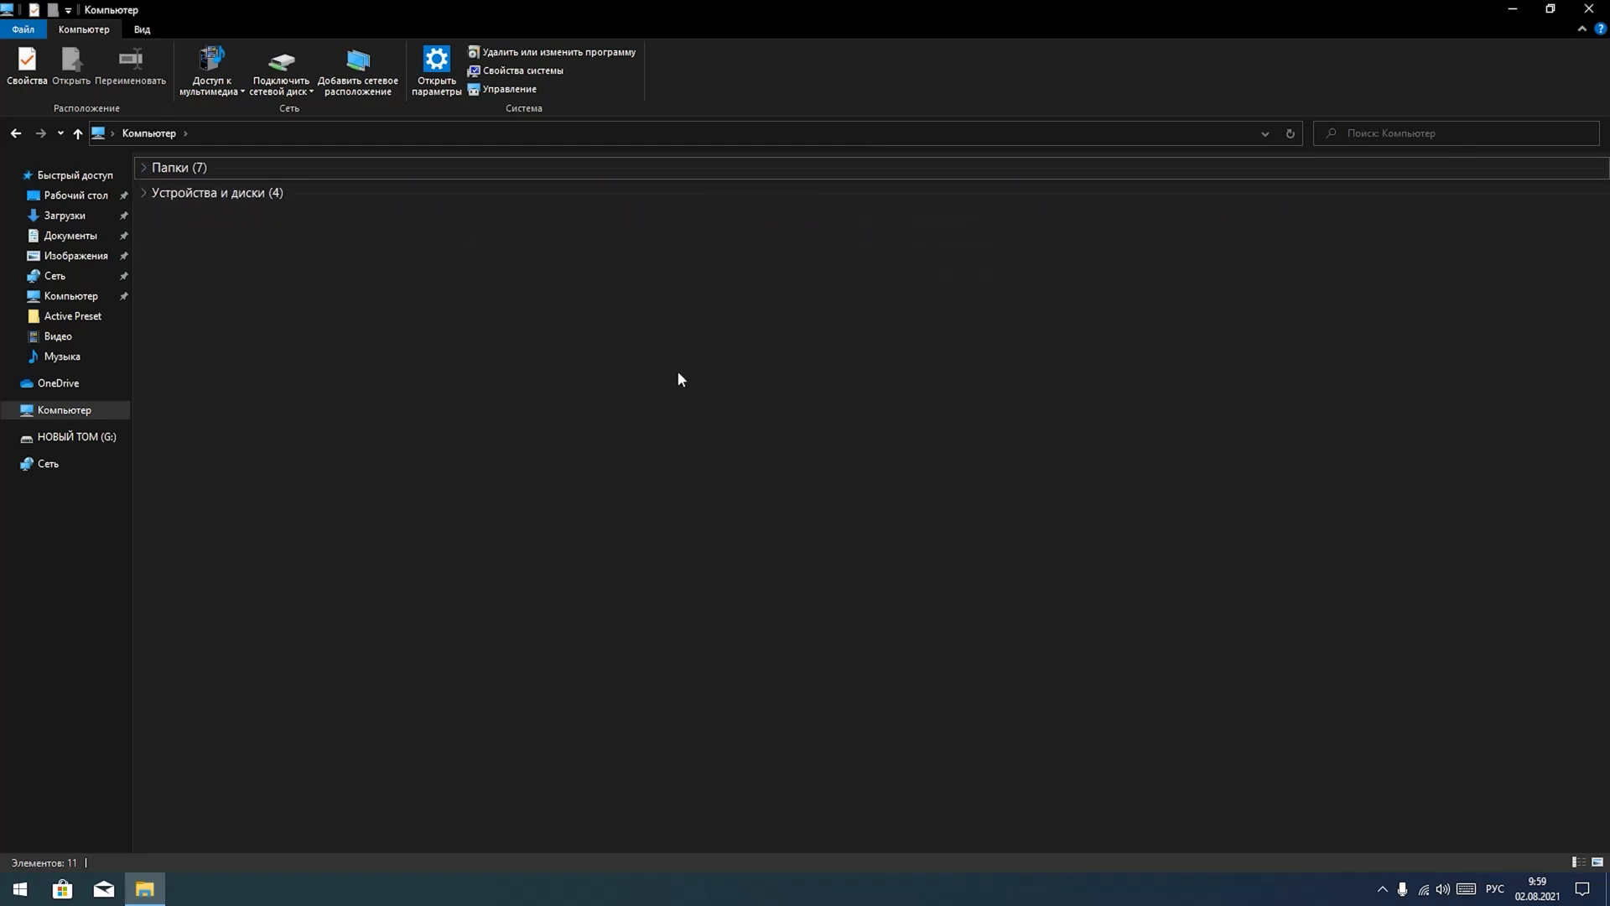
{"action": "right_click", "coordinate": [368, 361]}
{"action": "left_click", "coordinate": [402, 430]}
{"action": "left_click", "coordinate": [144, 194]}
{"action": "left_click", "coordinate": [143, 168]}
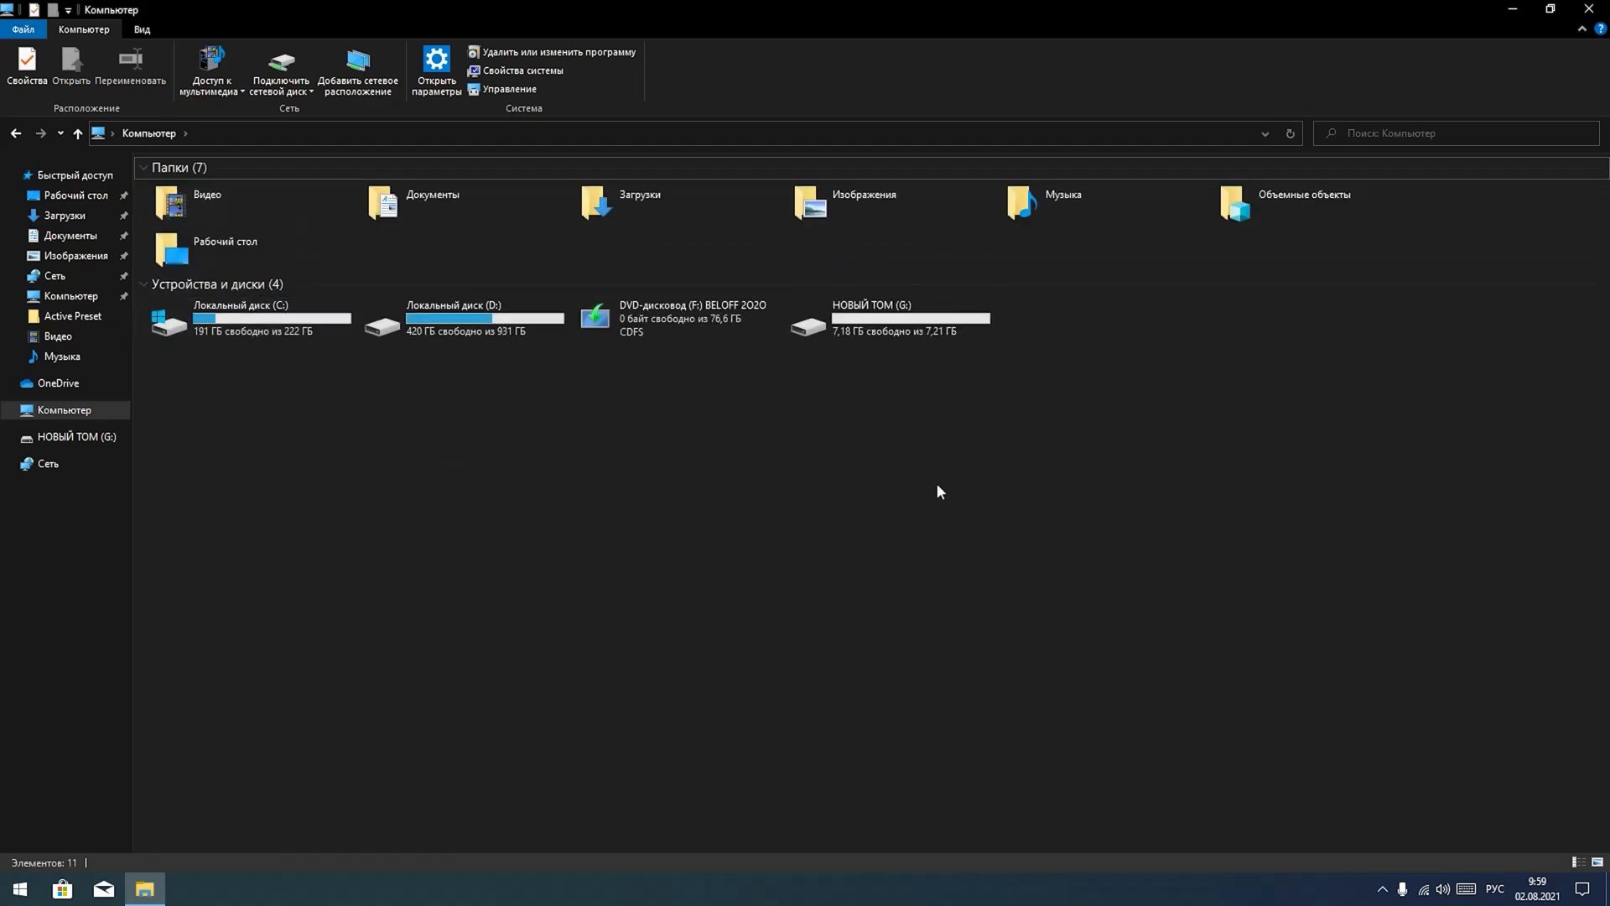
- Repeatedly collapse and expand the "Папки" group in "Компьютер", ending with it expanded
{"action": "left_click", "coordinate": [144, 167]}
{"action": "left_click", "coordinate": [145, 169]}
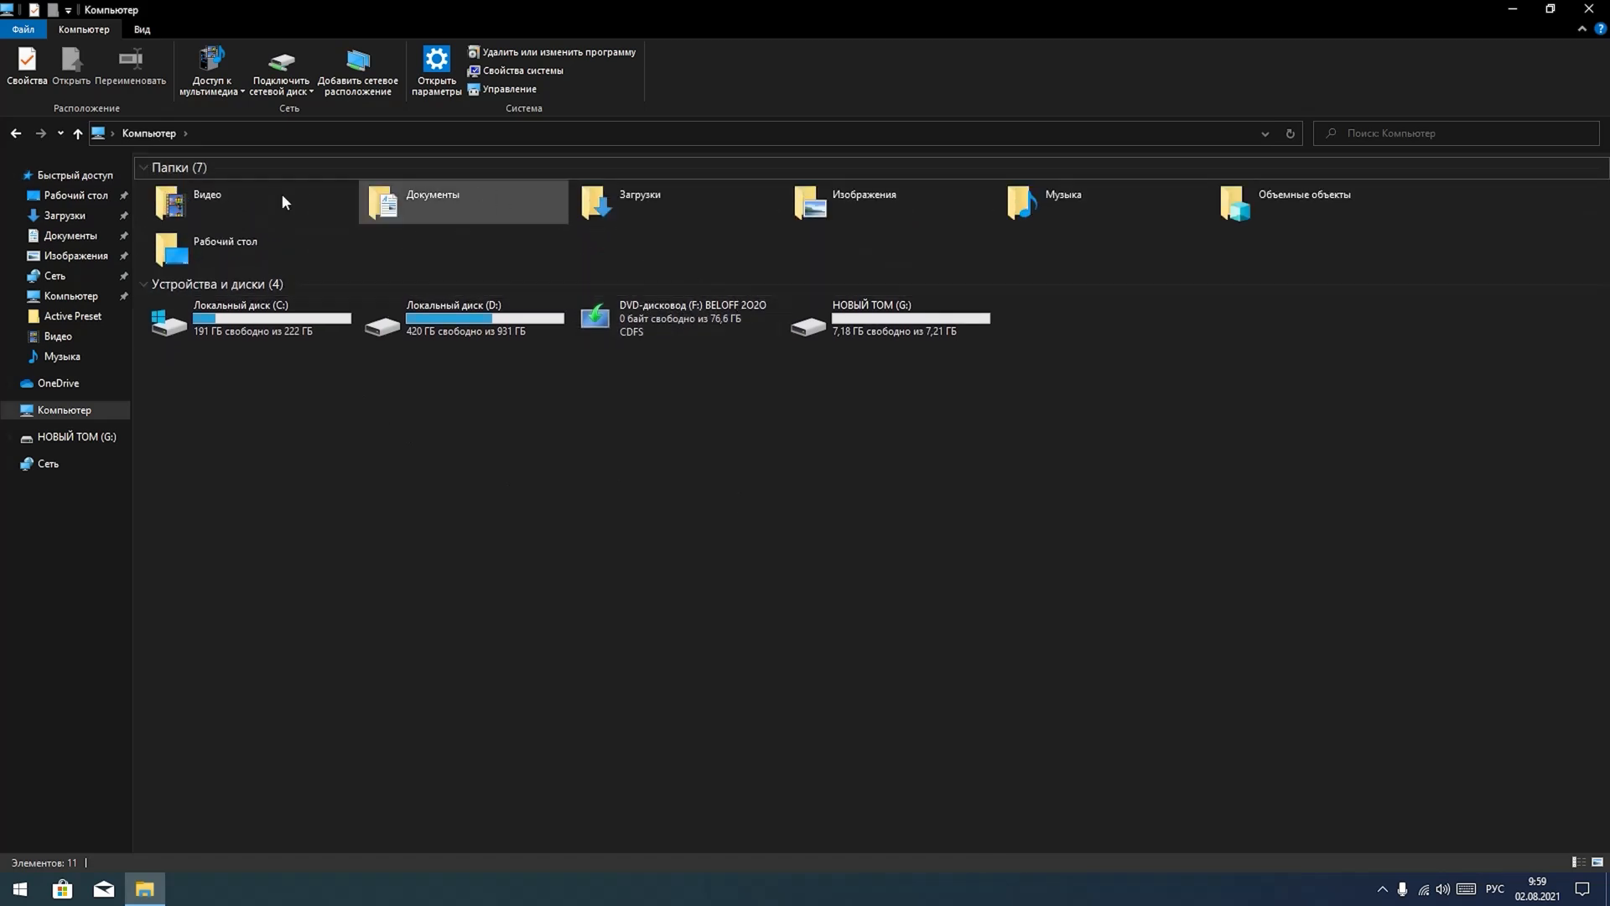
{"action": "left_click", "coordinate": [144, 168]}
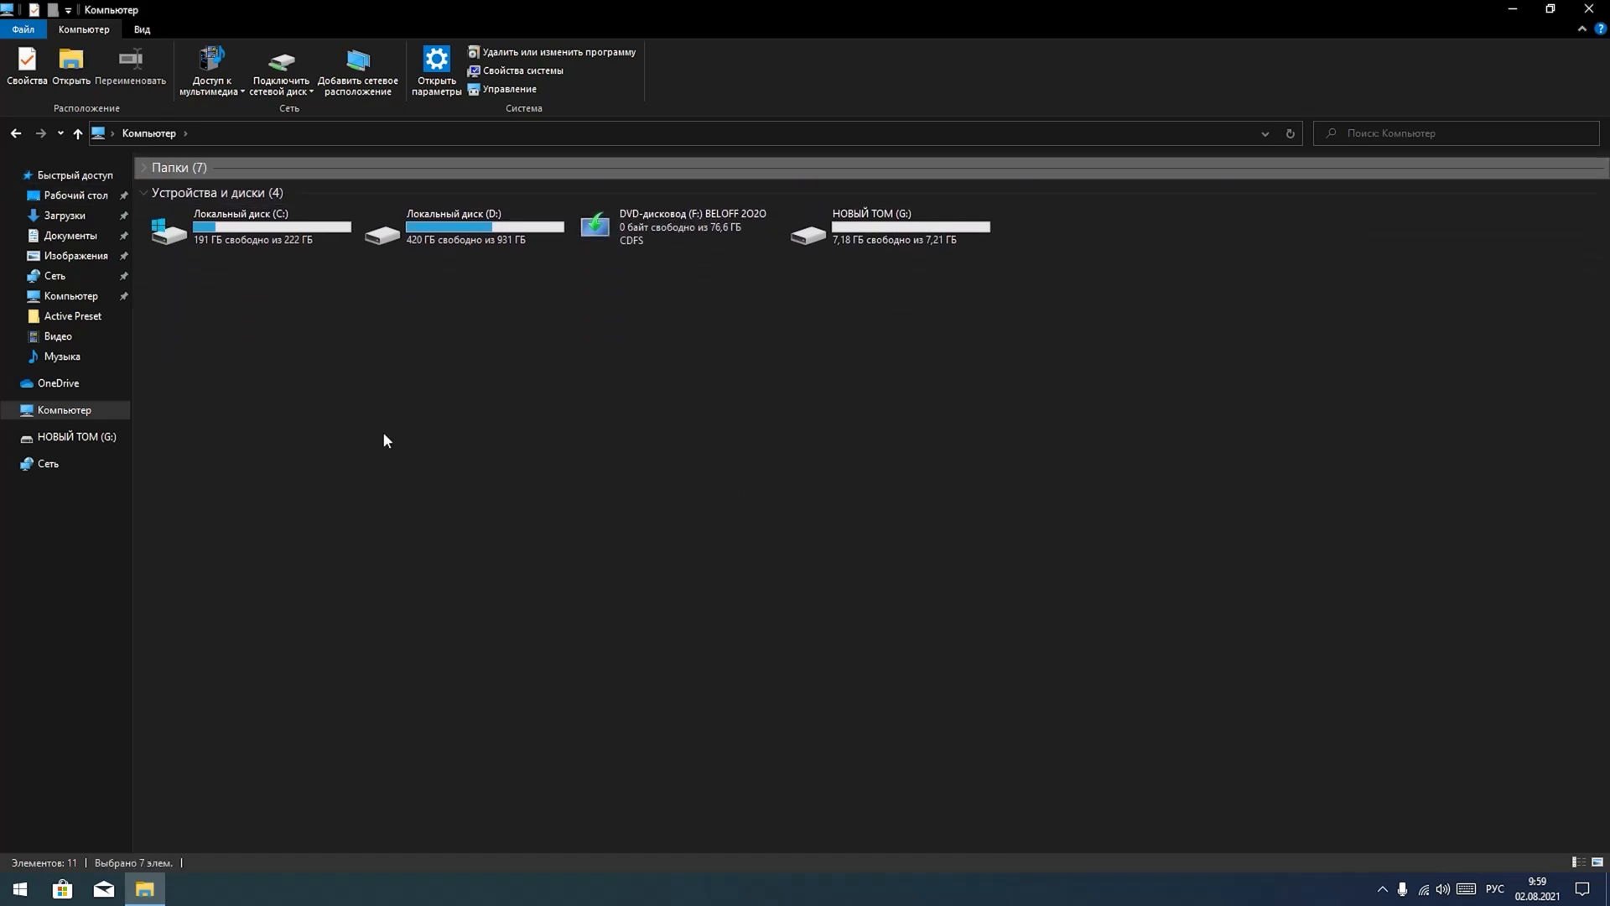
{"action": "left_click", "coordinate": [145, 168]}
{"action": "left_click", "coordinate": [145, 168]}
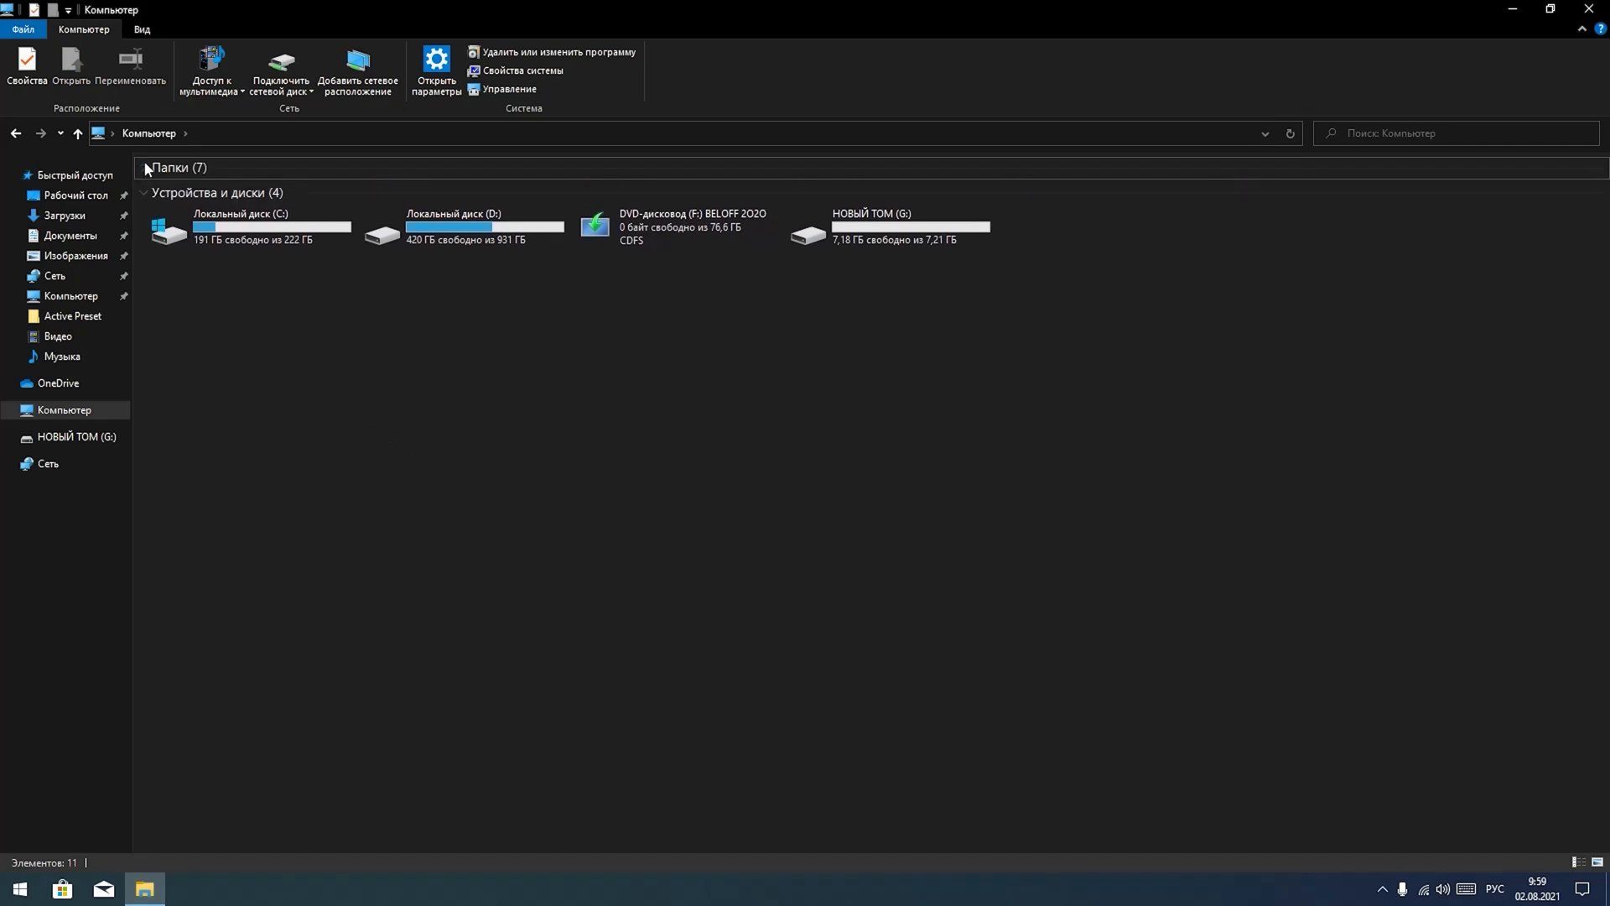
{"action": "left_click", "coordinate": [145, 168]}
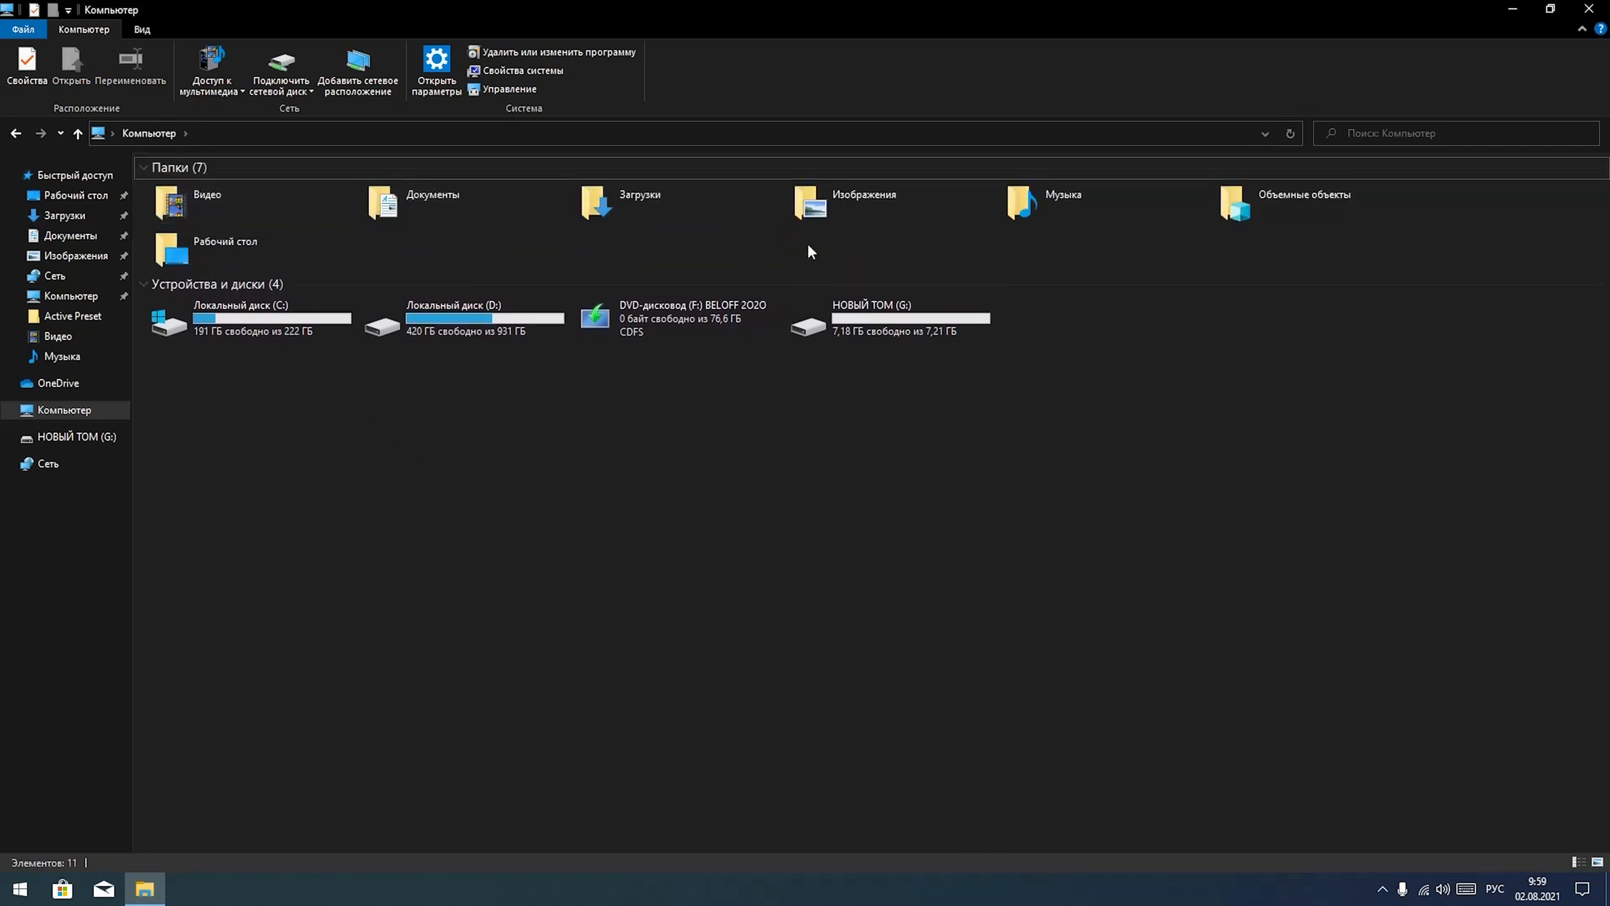
- Point out the "Загрузки", "Документы", "Видео", "Рабочий стол" and "Изображения" folders by selecting each one in turn
{"action": "left_click", "coordinate": [616, 207]}
{"action": "left_click", "coordinate": [445, 210]}
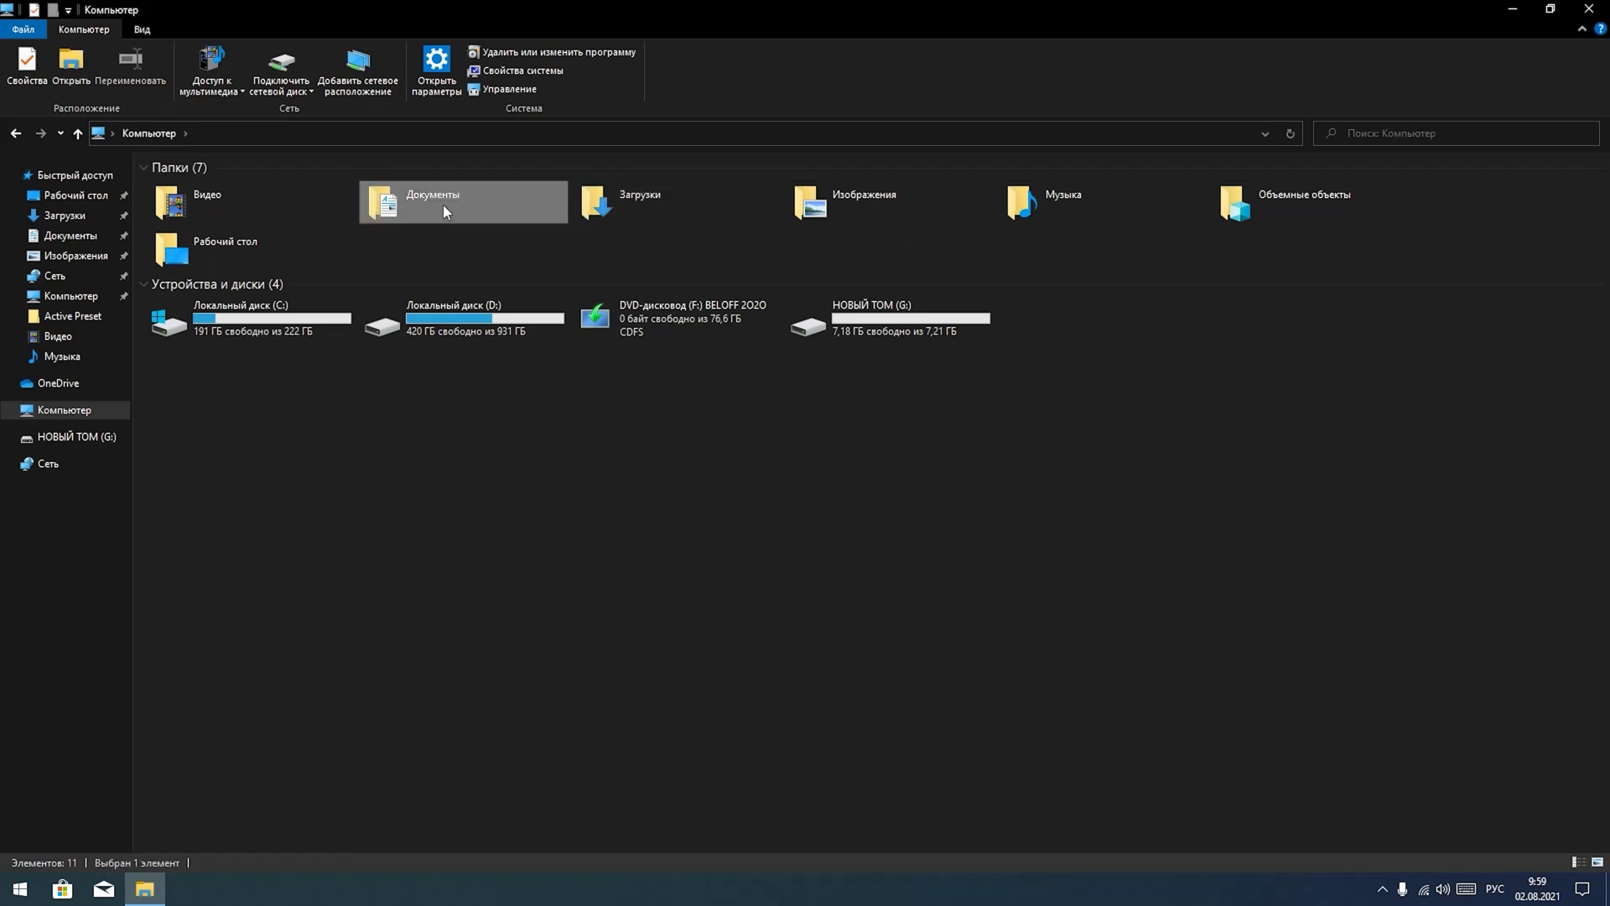
{"action": "left_click", "coordinate": [172, 202]}
{"action": "left_click", "coordinate": [252, 256]}
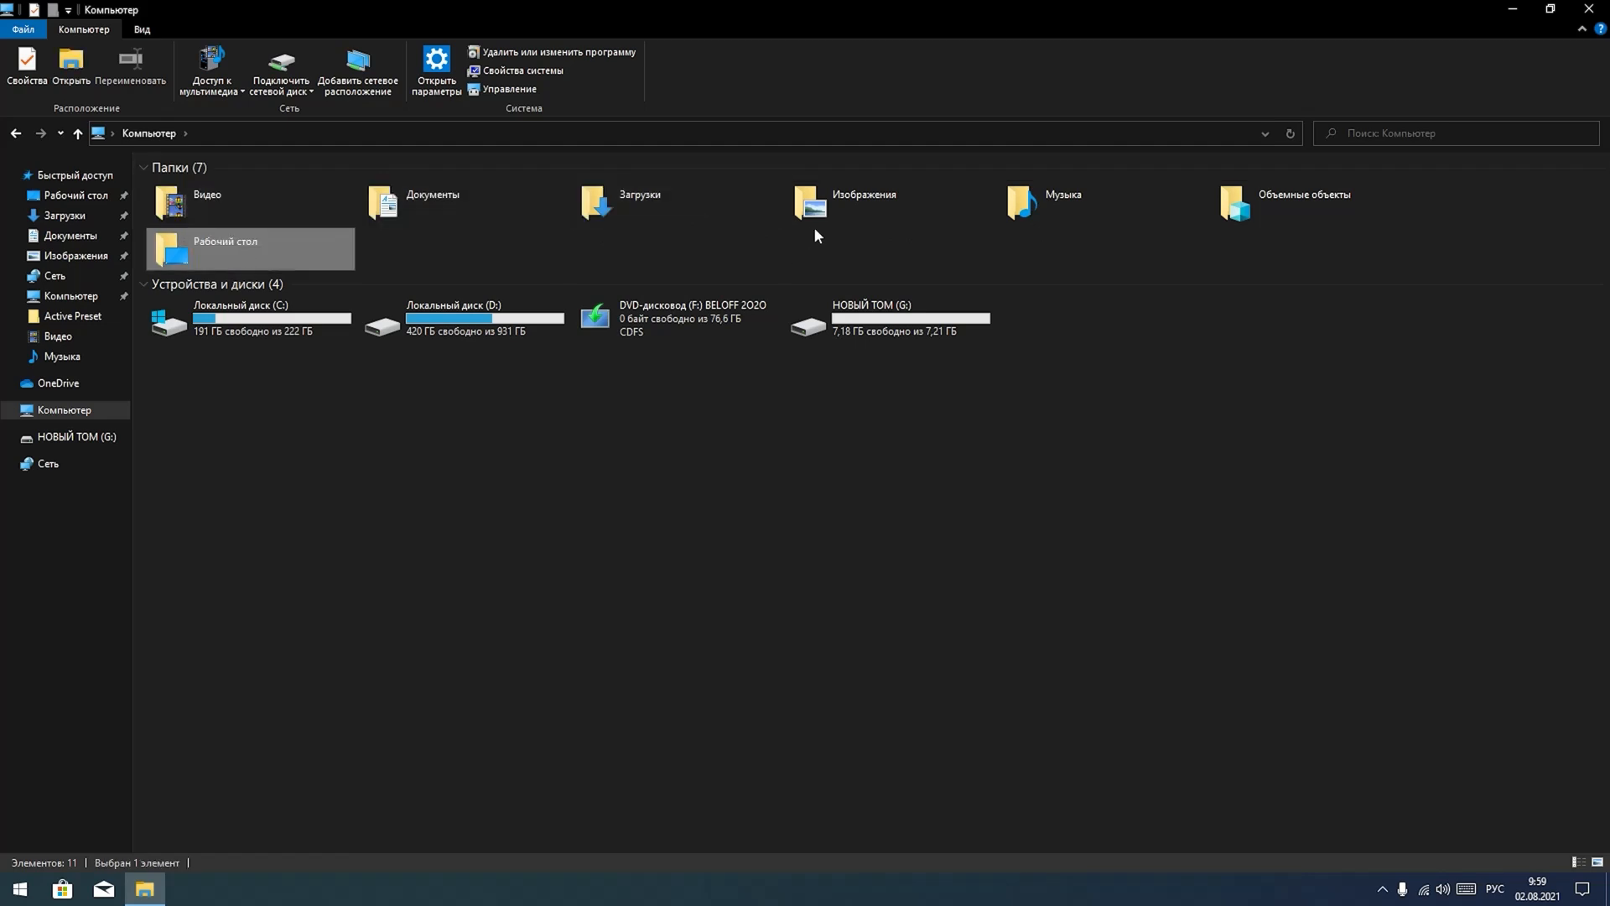
{"action": "left_click", "coordinate": [832, 210]}
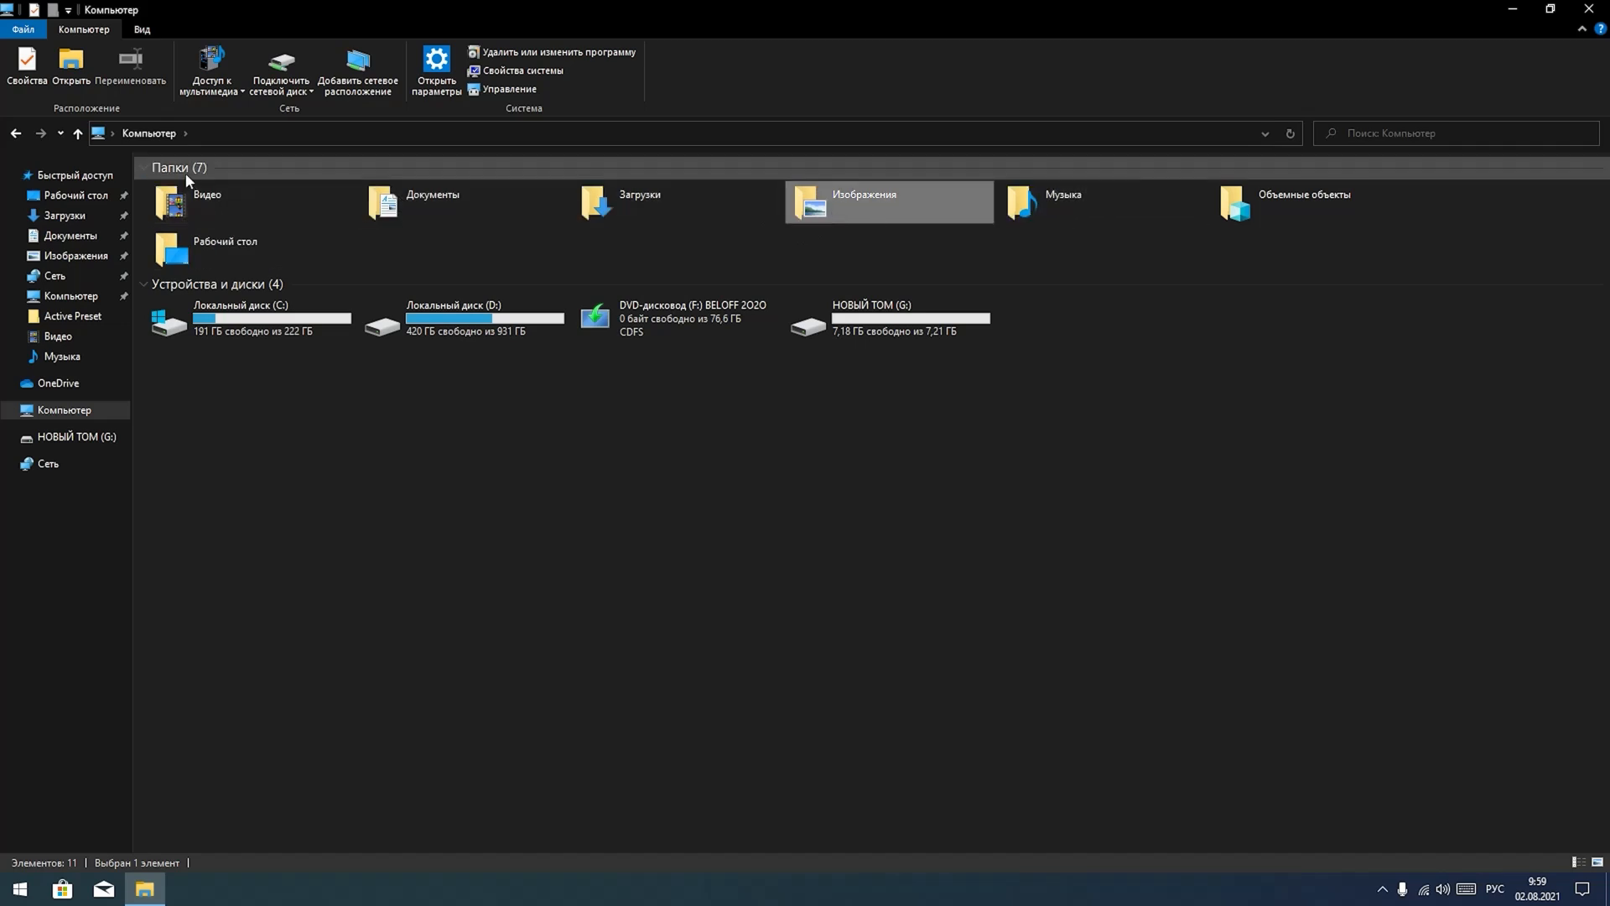
- Collapse the "Папки" group so only the drives are listed, and briefly select local disk D: before clearing the selection
{"action": "left_click", "coordinate": [140, 167]}
{"action": "left_click", "coordinate": [463, 301]}
{"action": "left_click", "coordinate": [404, 234]}
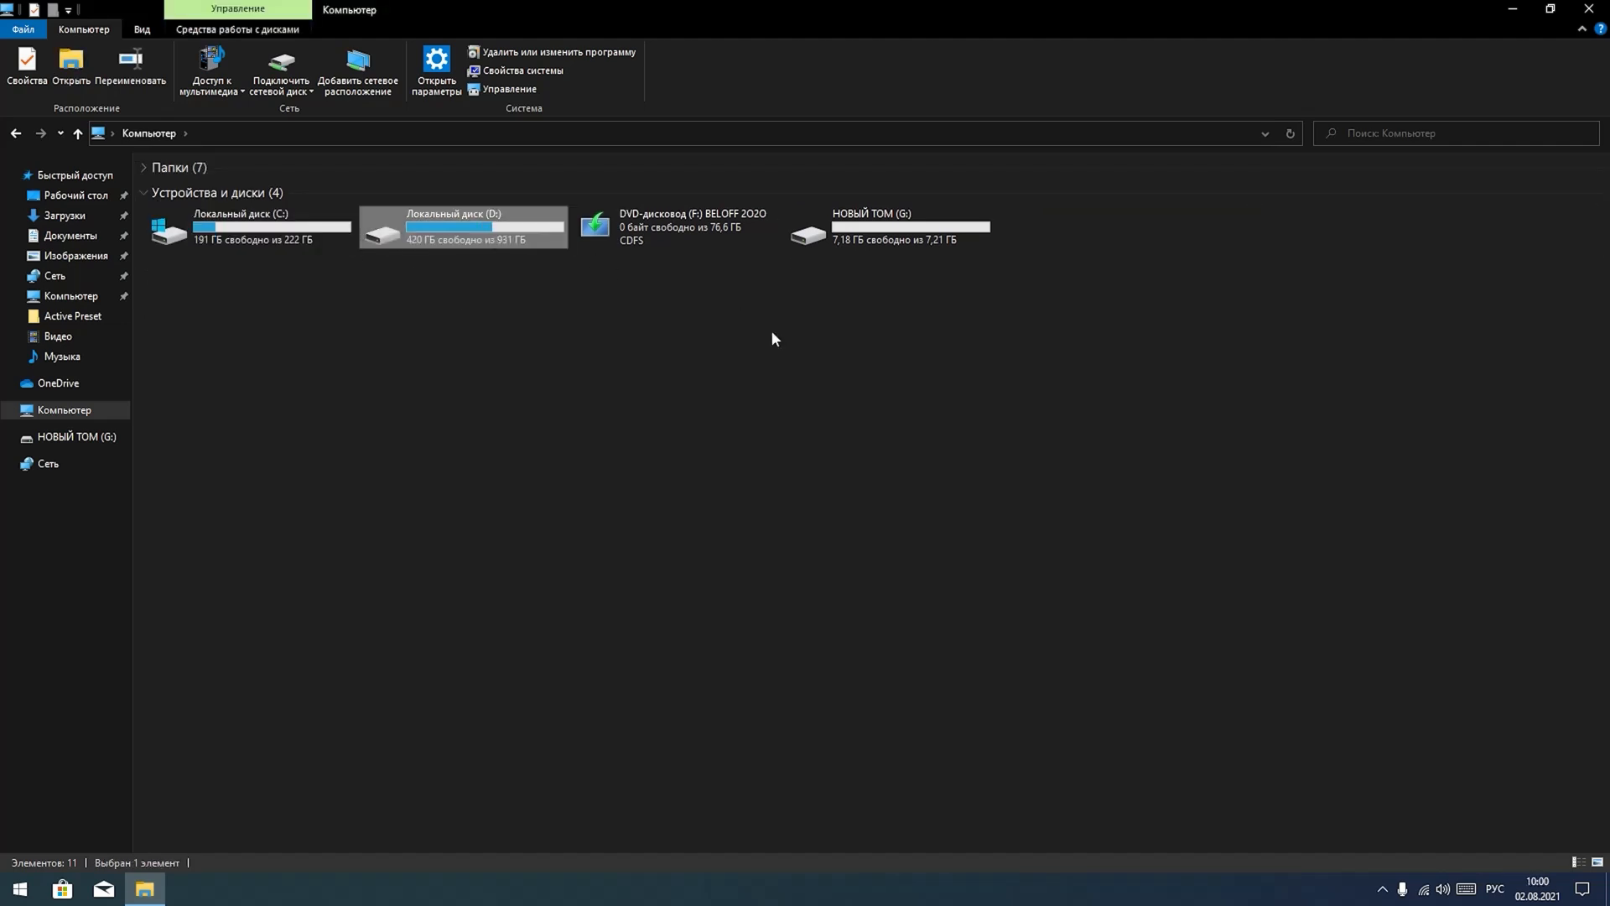
{"action": "left_click", "coordinate": [467, 325]}
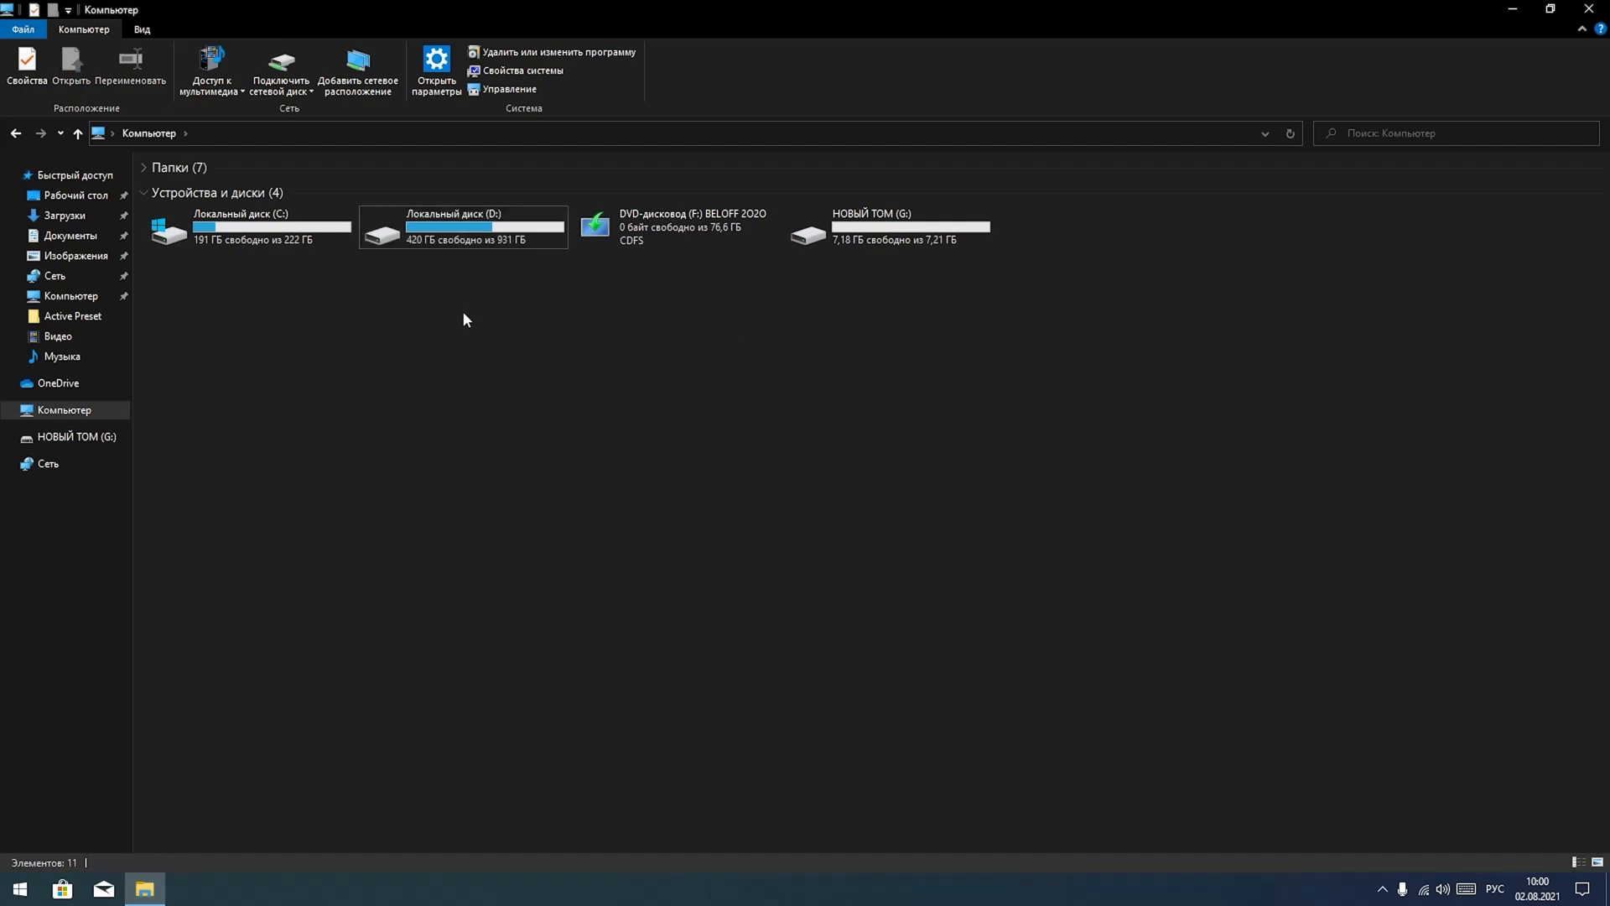
- View the general properties of local disk D:, moving the dialog clear of the drive list, and close it
{"action": "right_click", "coordinate": [420, 232]}
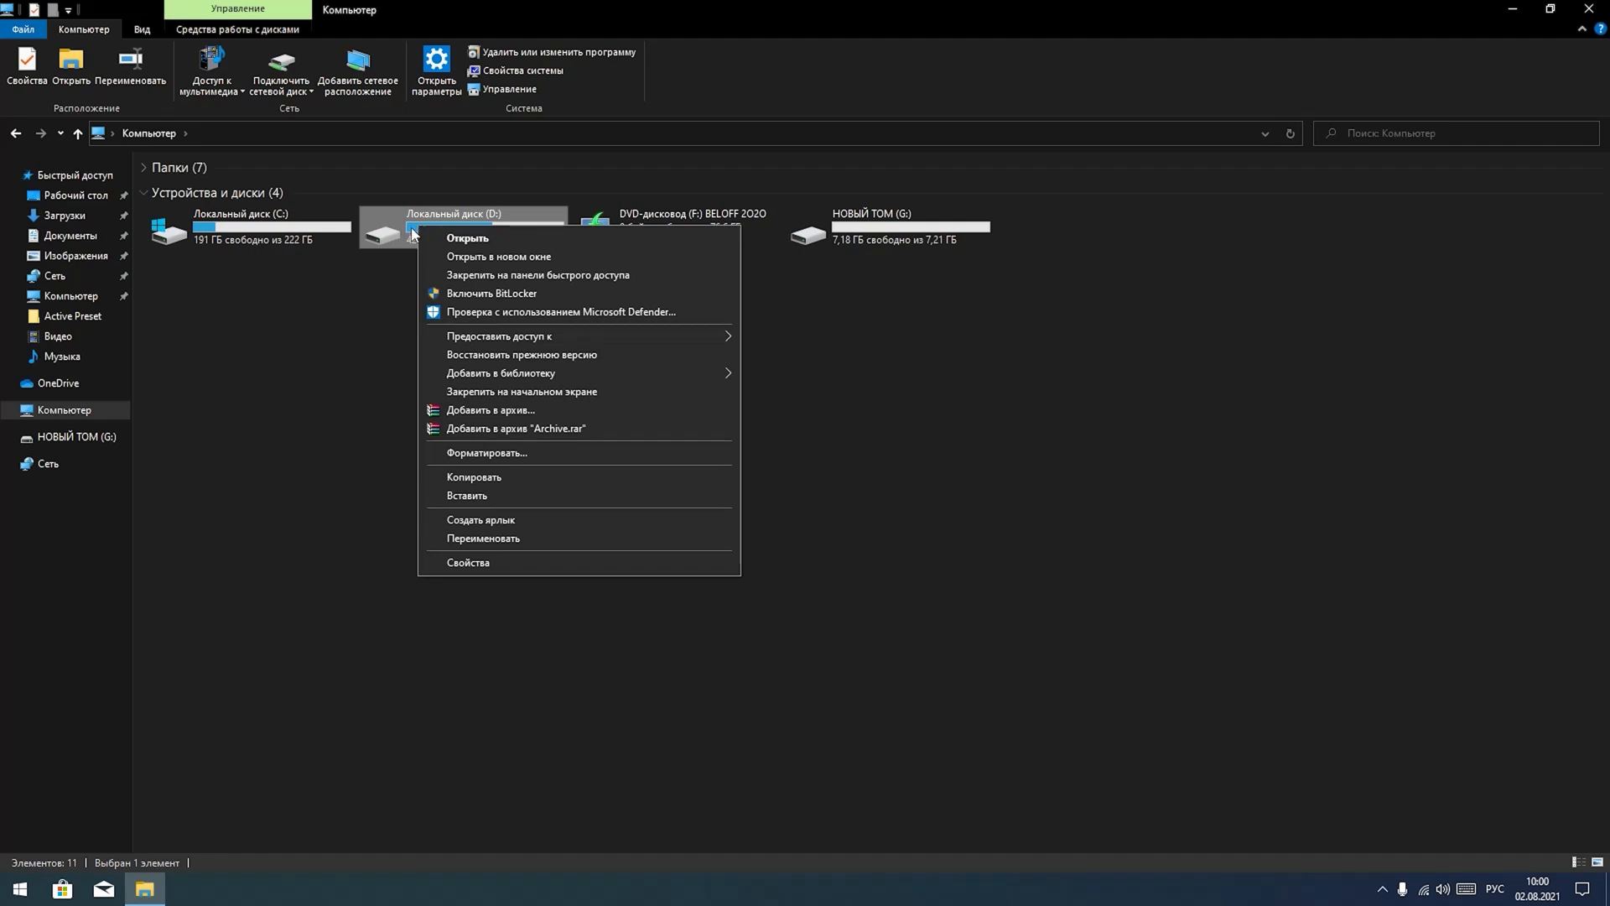
{"action": "left_click", "coordinate": [498, 569]}
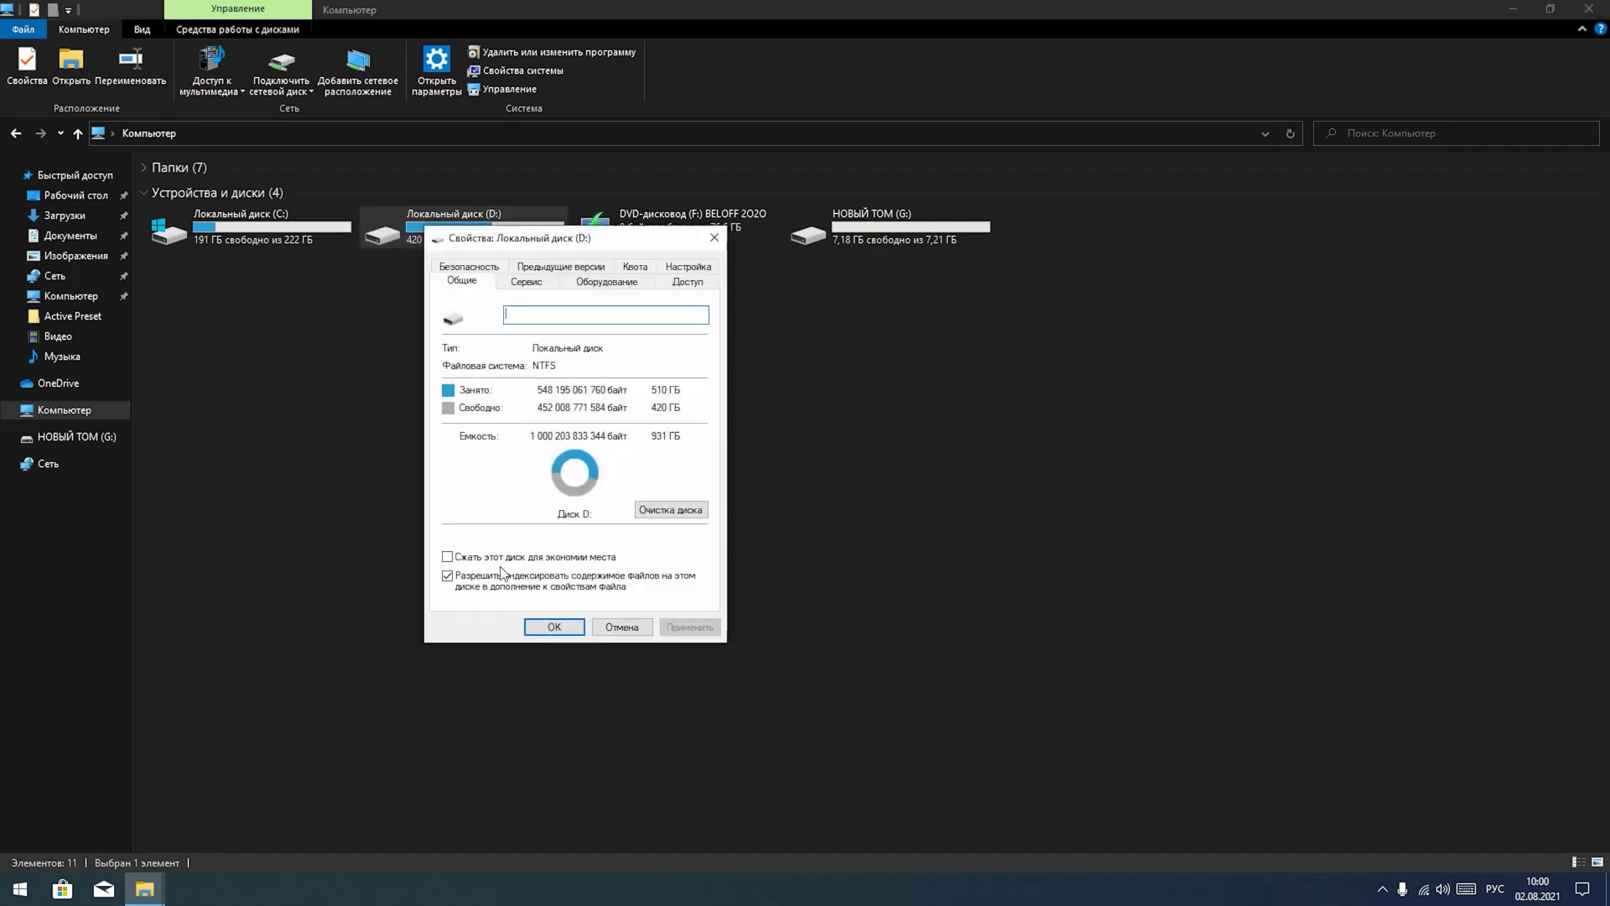
{"action": "left_click_drag", "start_coordinate": [503, 245], "coordinate": [389, 287]}
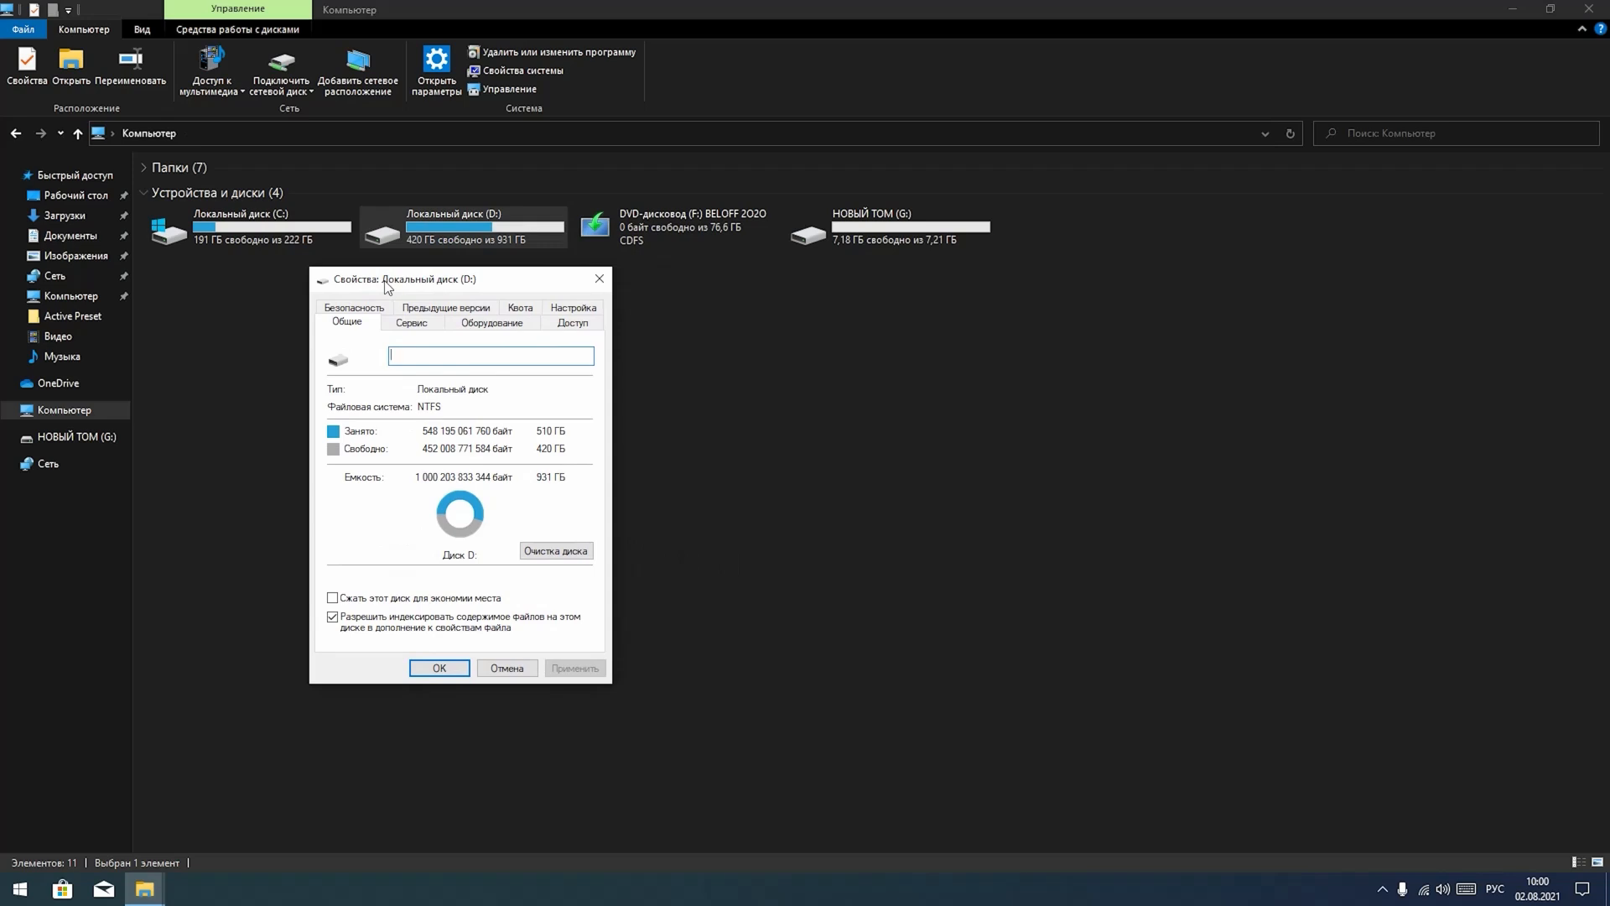
{"action": "left_click", "coordinate": [599, 278]}
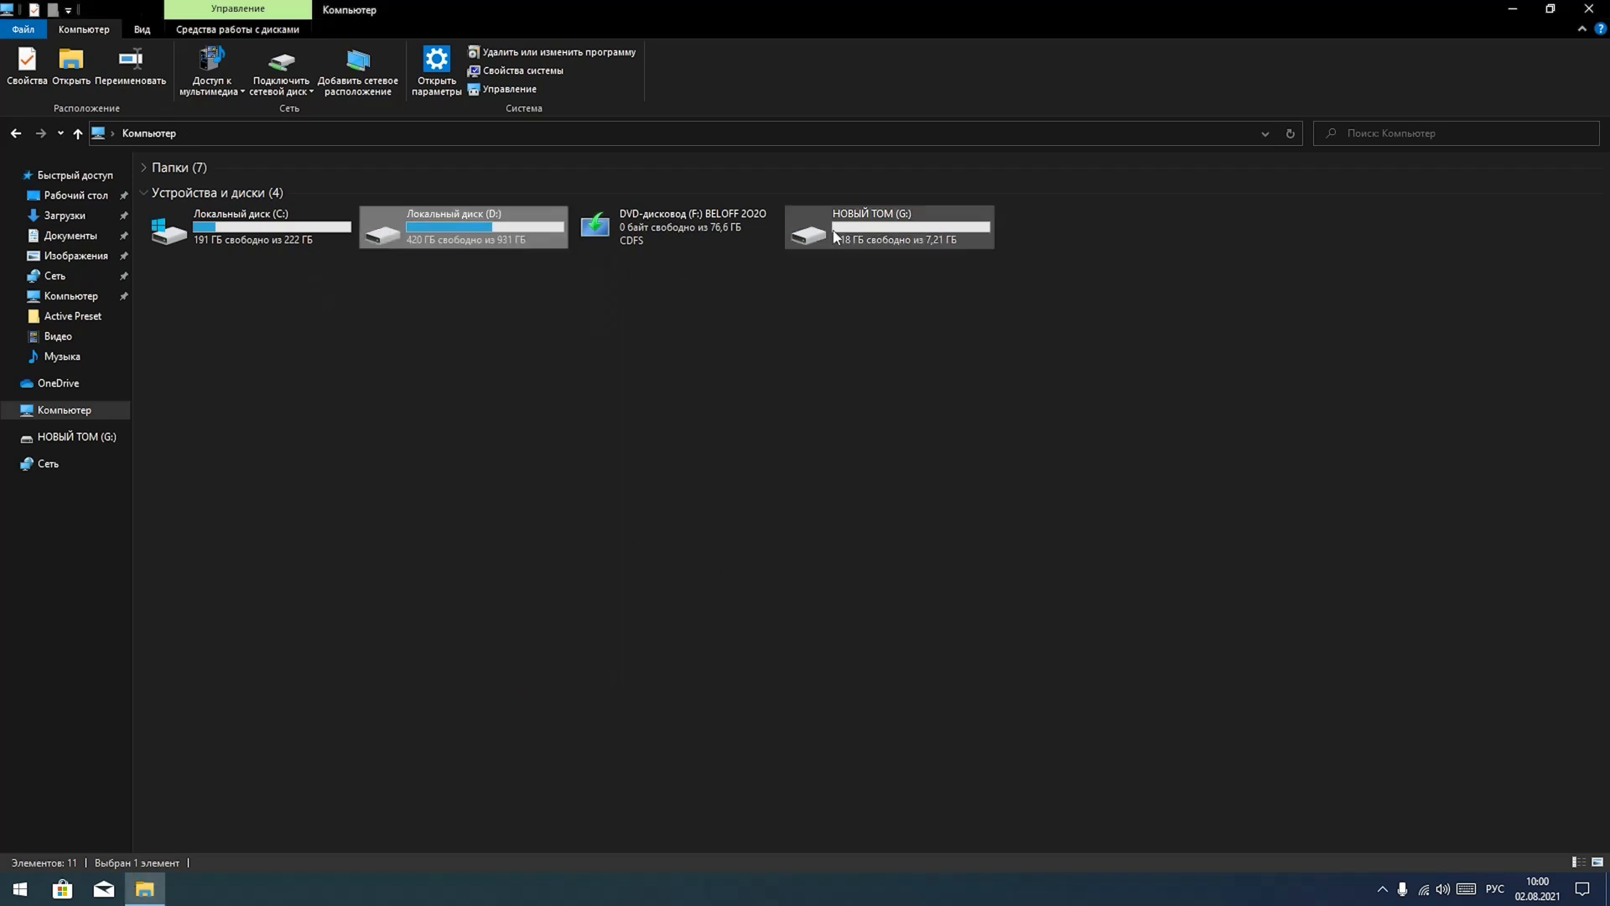
- View the general properties of the removable volume "НОВЫЙ ТОМ (G:)" and close them without changes
{"action": "right_click", "coordinate": [835, 236]}
{"action": "left_click", "coordinate": [878, 602]}
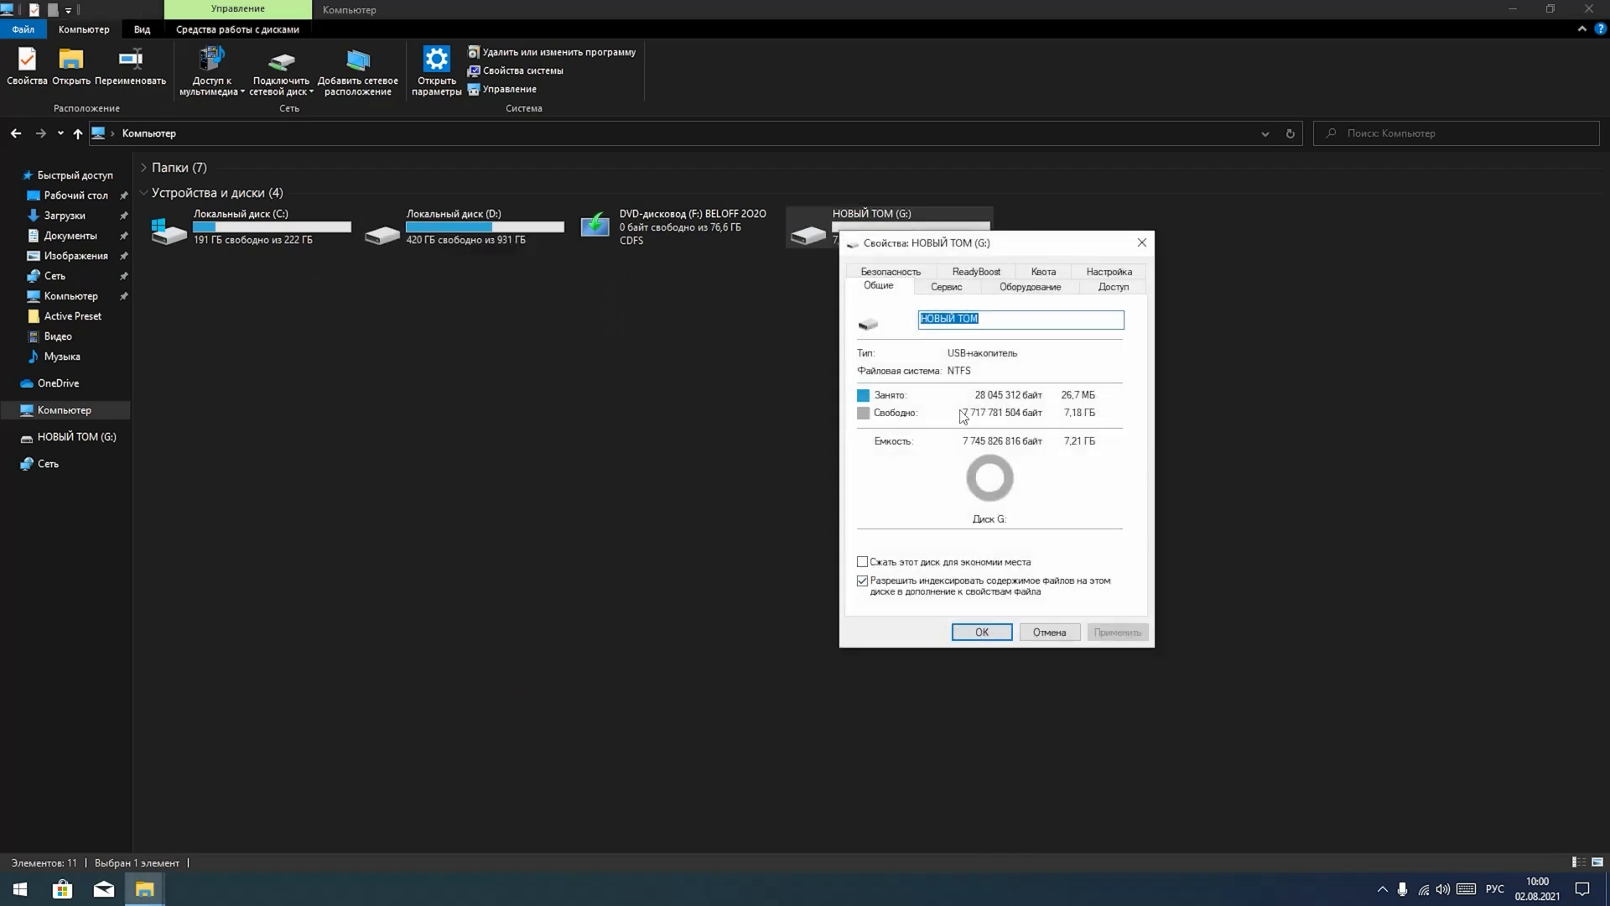
{"action": "left_click_drag", "start_coordinate": [977, 245], "coordinate": [596, 268]}
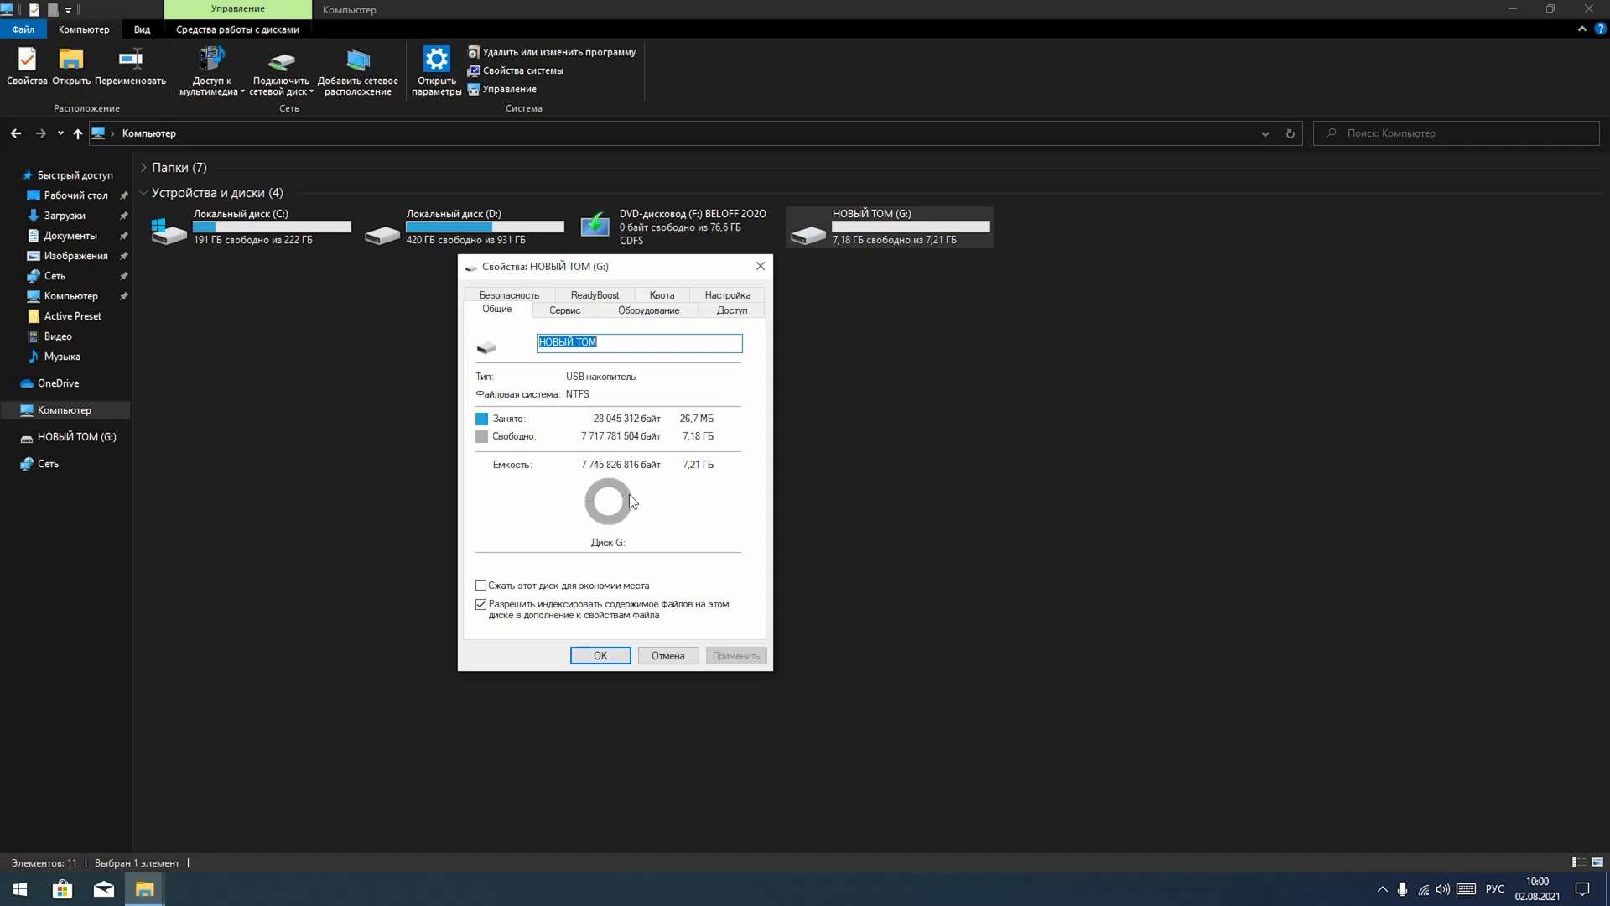
{"action": "left_click", "coordinate": [668, 655]}
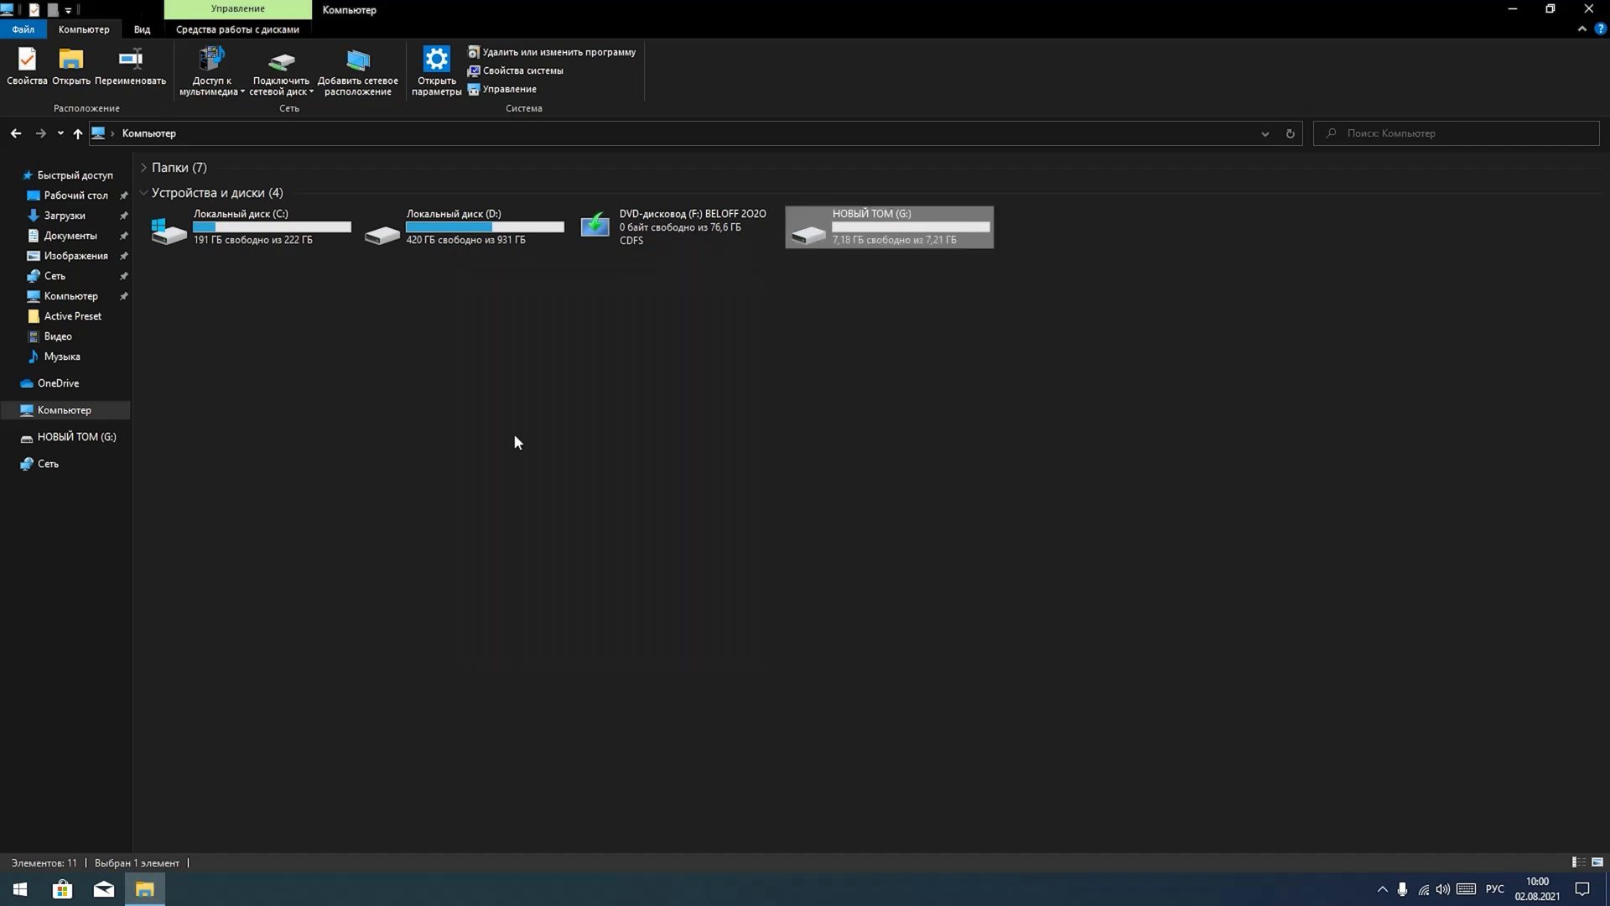
- Reopen the properties of local disk D: to examine its type, file system and capacity
{"action": "right_click", "coordinate": [474, 243]}
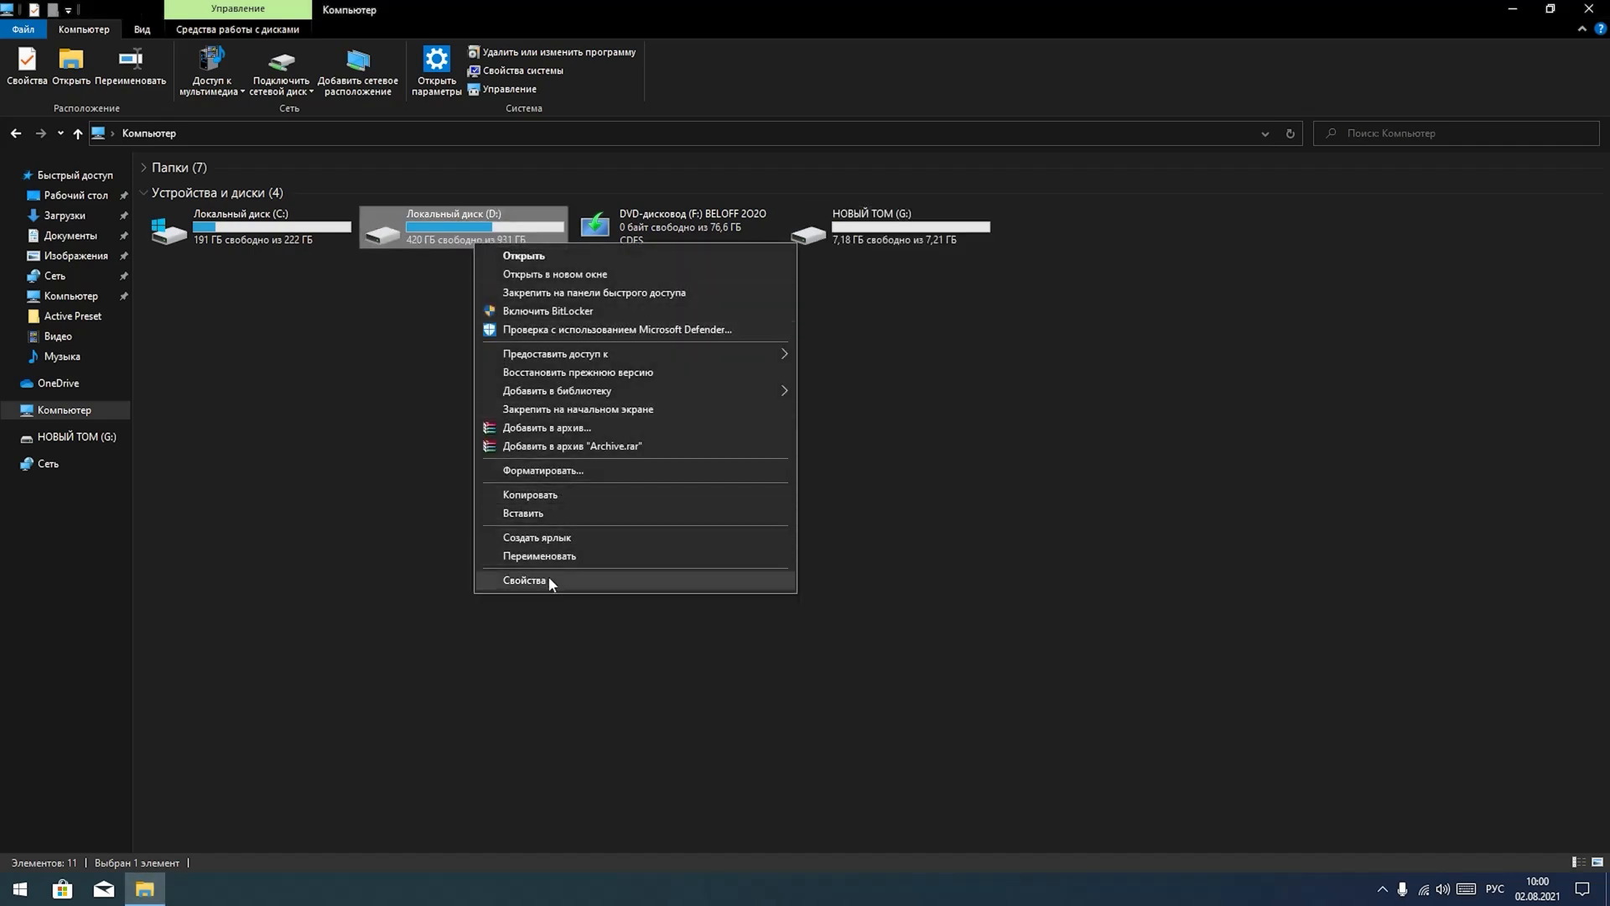
{"action": "left_click", "coordinate": [550, 580]}
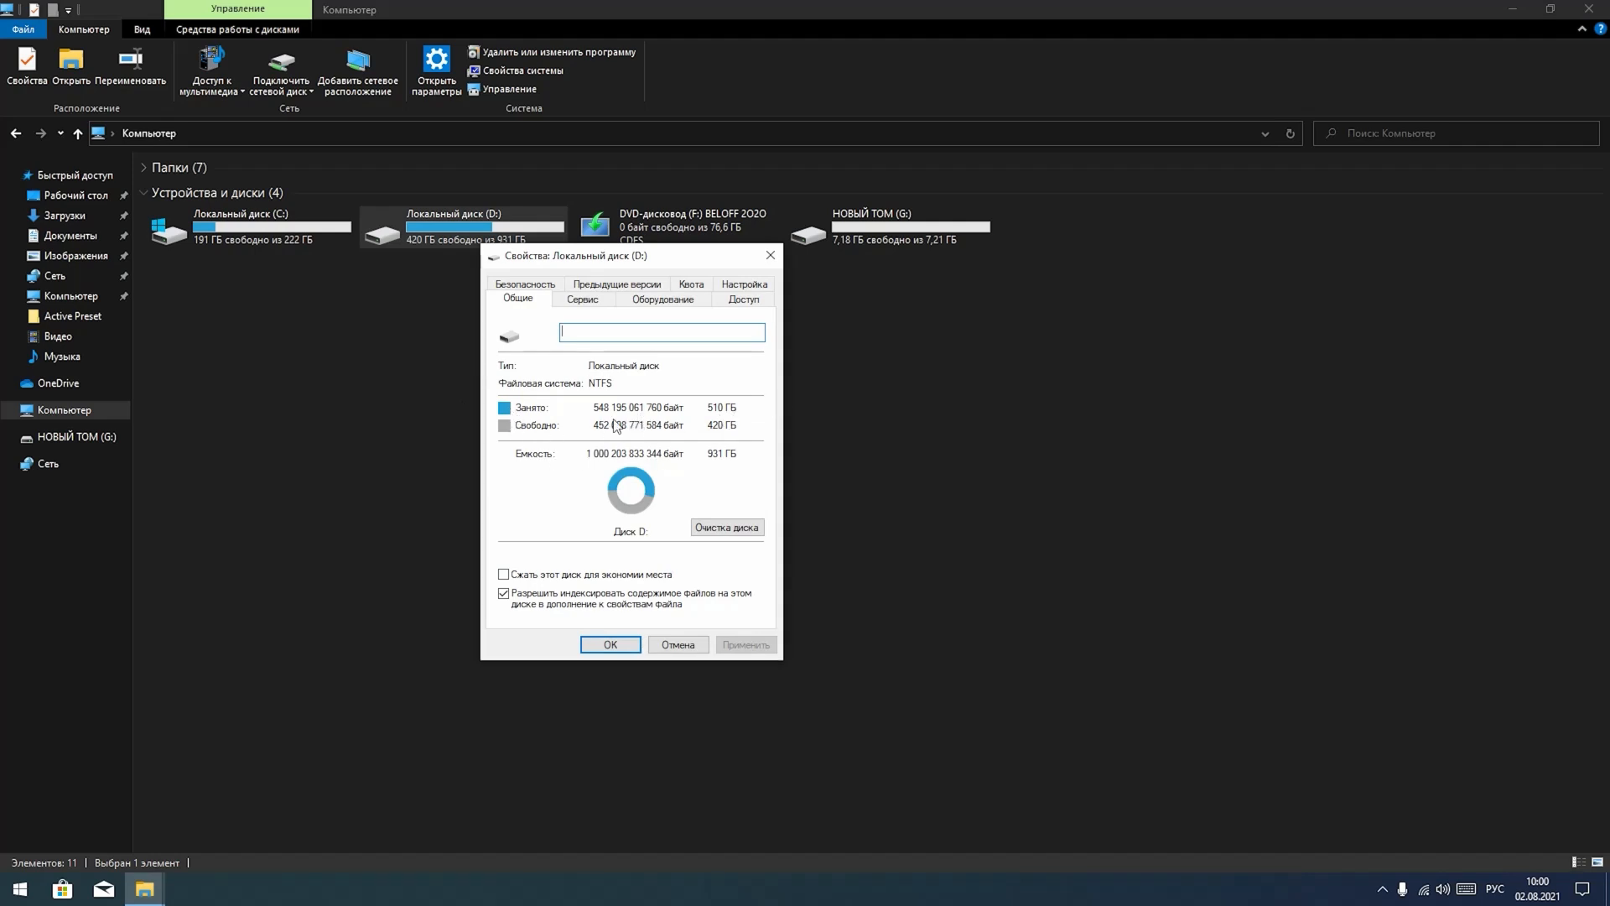
- Close the properties of Локальный диск (D:) without changes and look into drives C and D, returning to the Компьютер view
{"action": "left_click", "coordinate": [679, 644]}
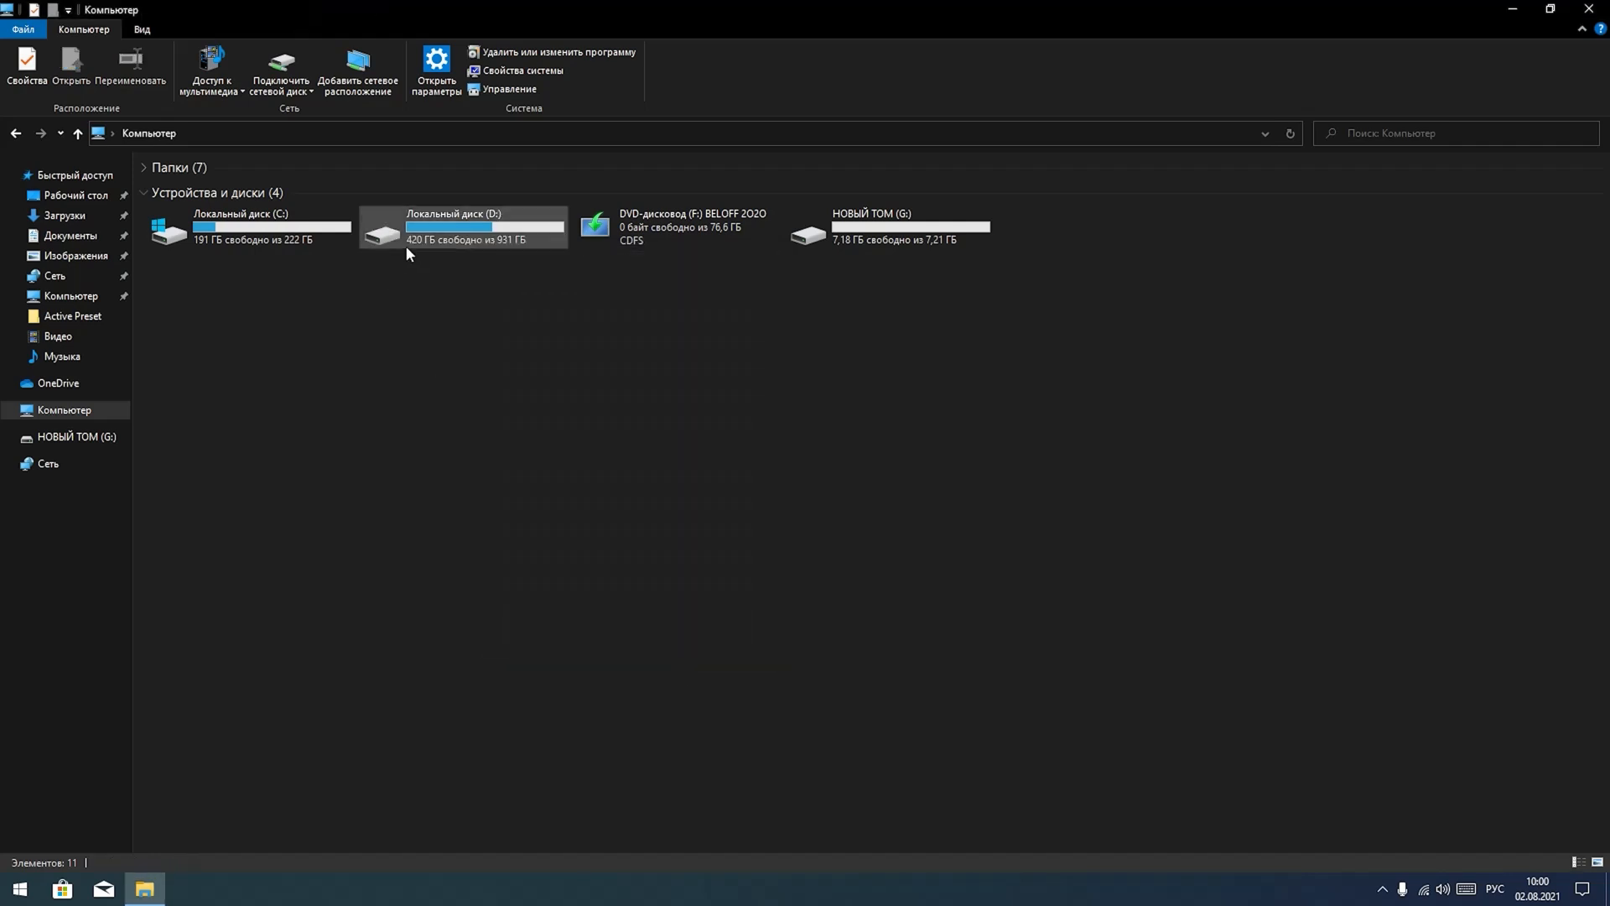
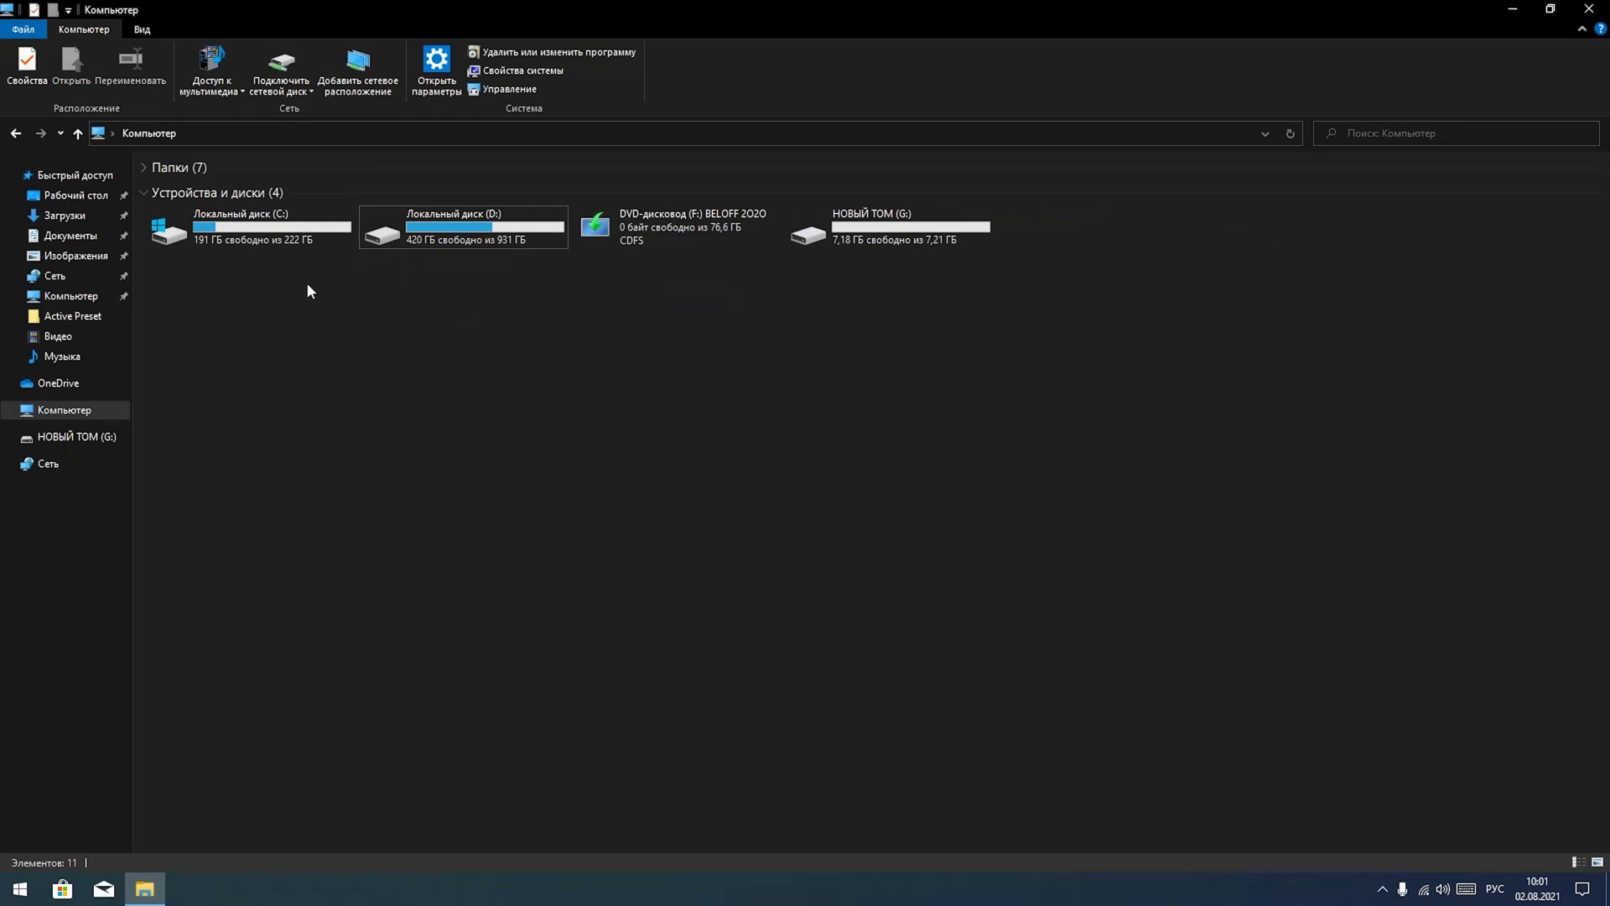
{"action": "left_click", "coordinate": [273, 244]}
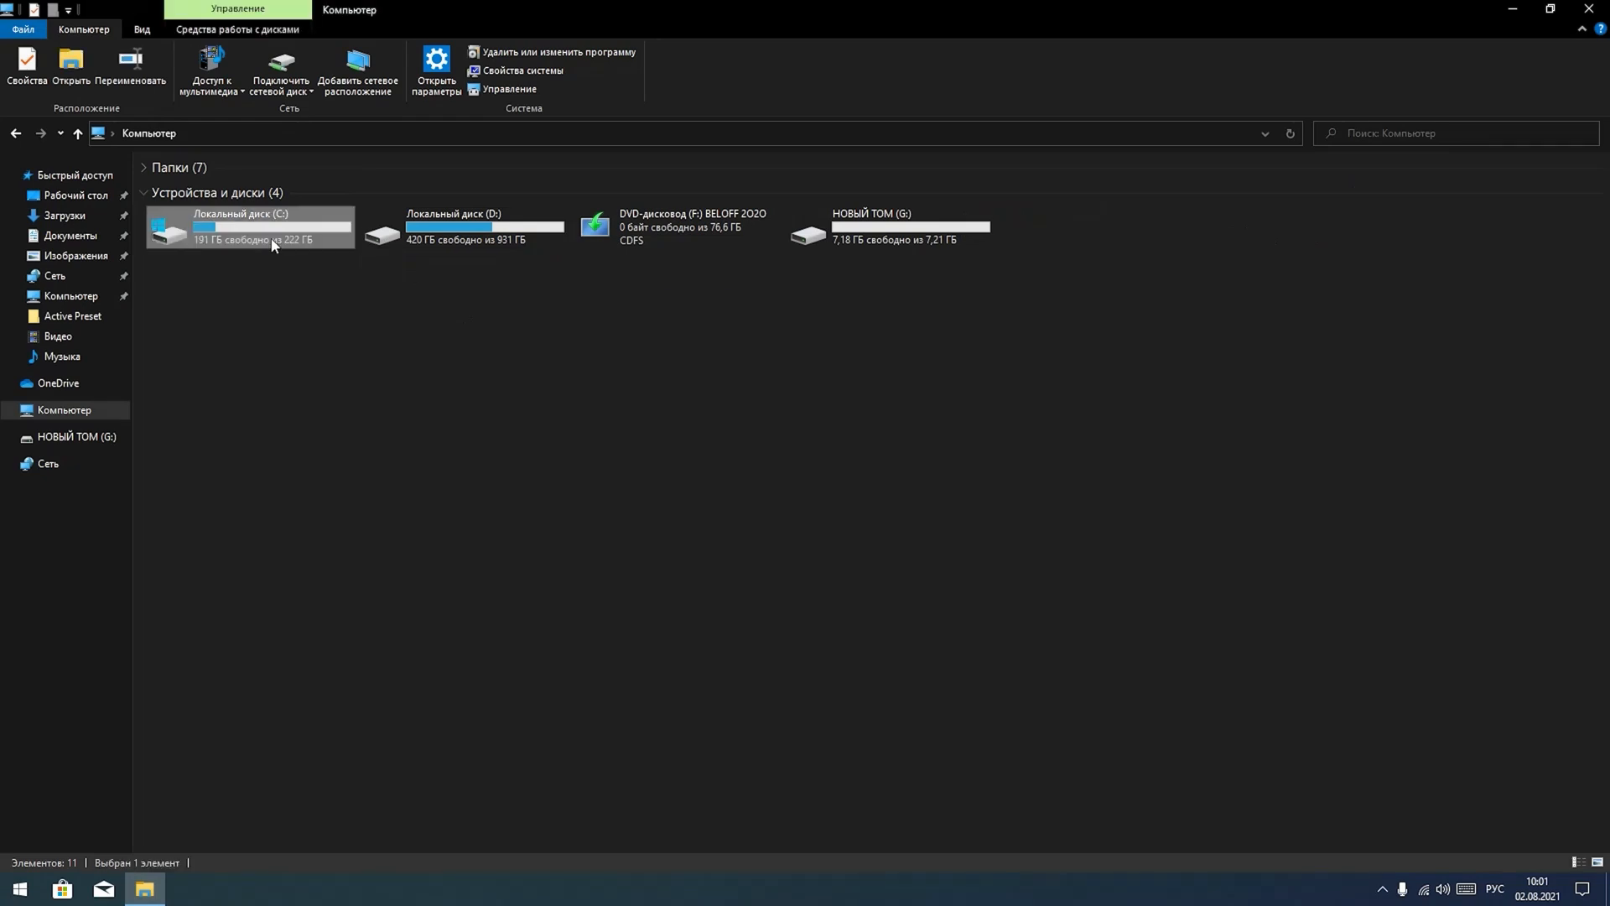
{"action": "double_click", "coordinate": [272, 244]}
{"action": "left_click_drag", "start_coordinate": [236, 337], "coordinate": [109, 178]}
{"action": "left_click", "coordinate": [438, 334]}
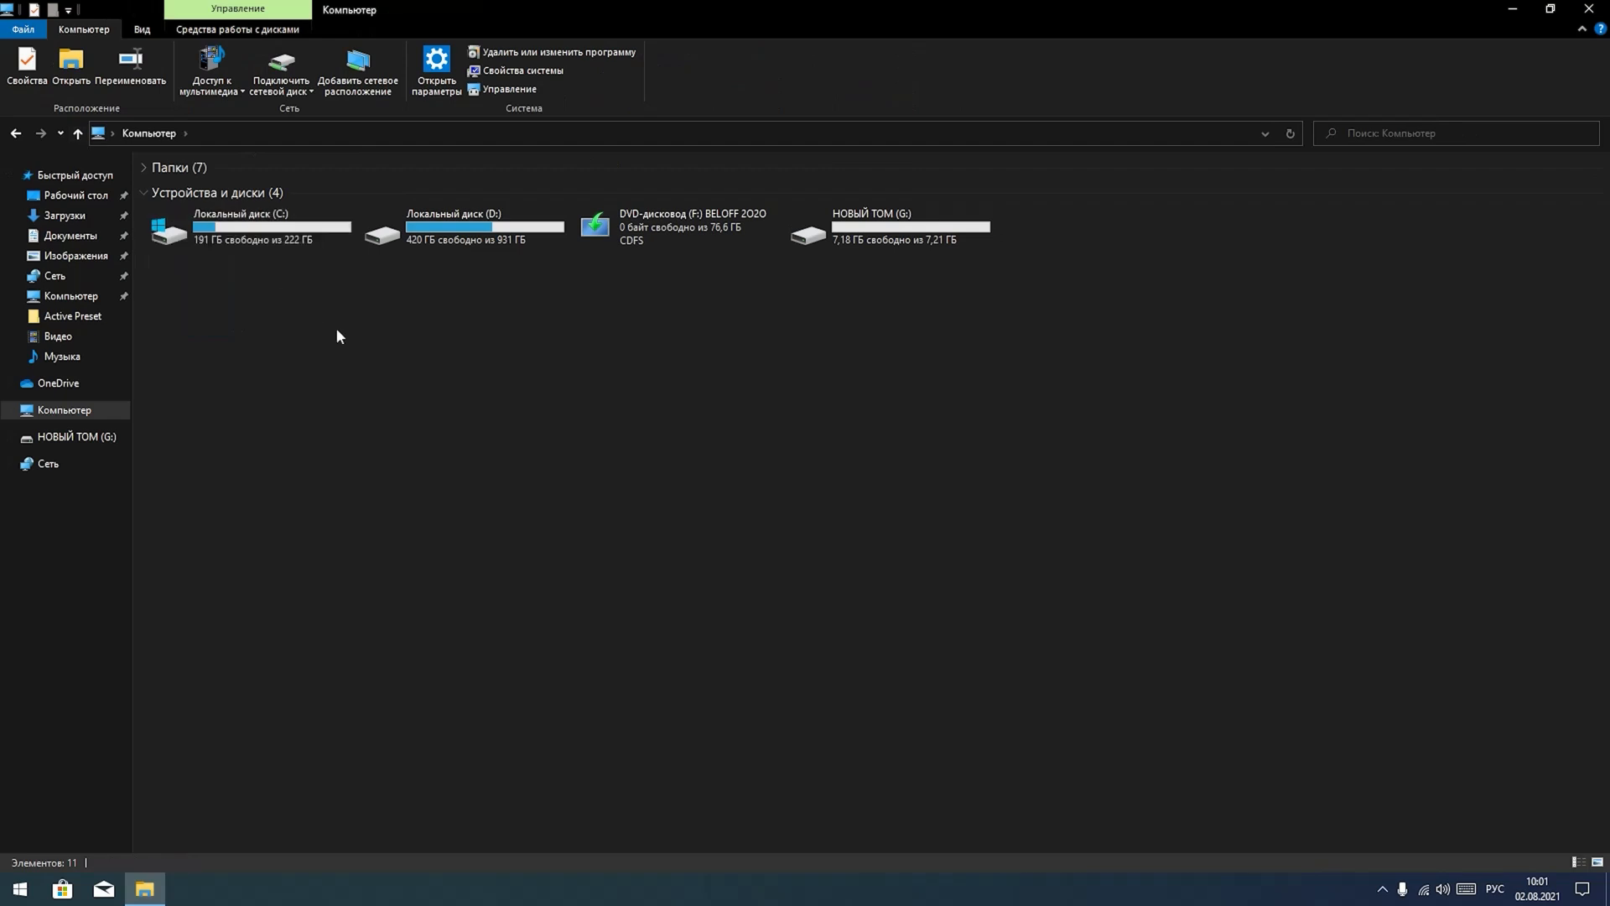
{"action": "double_click", "coordinate": [452, 240]}
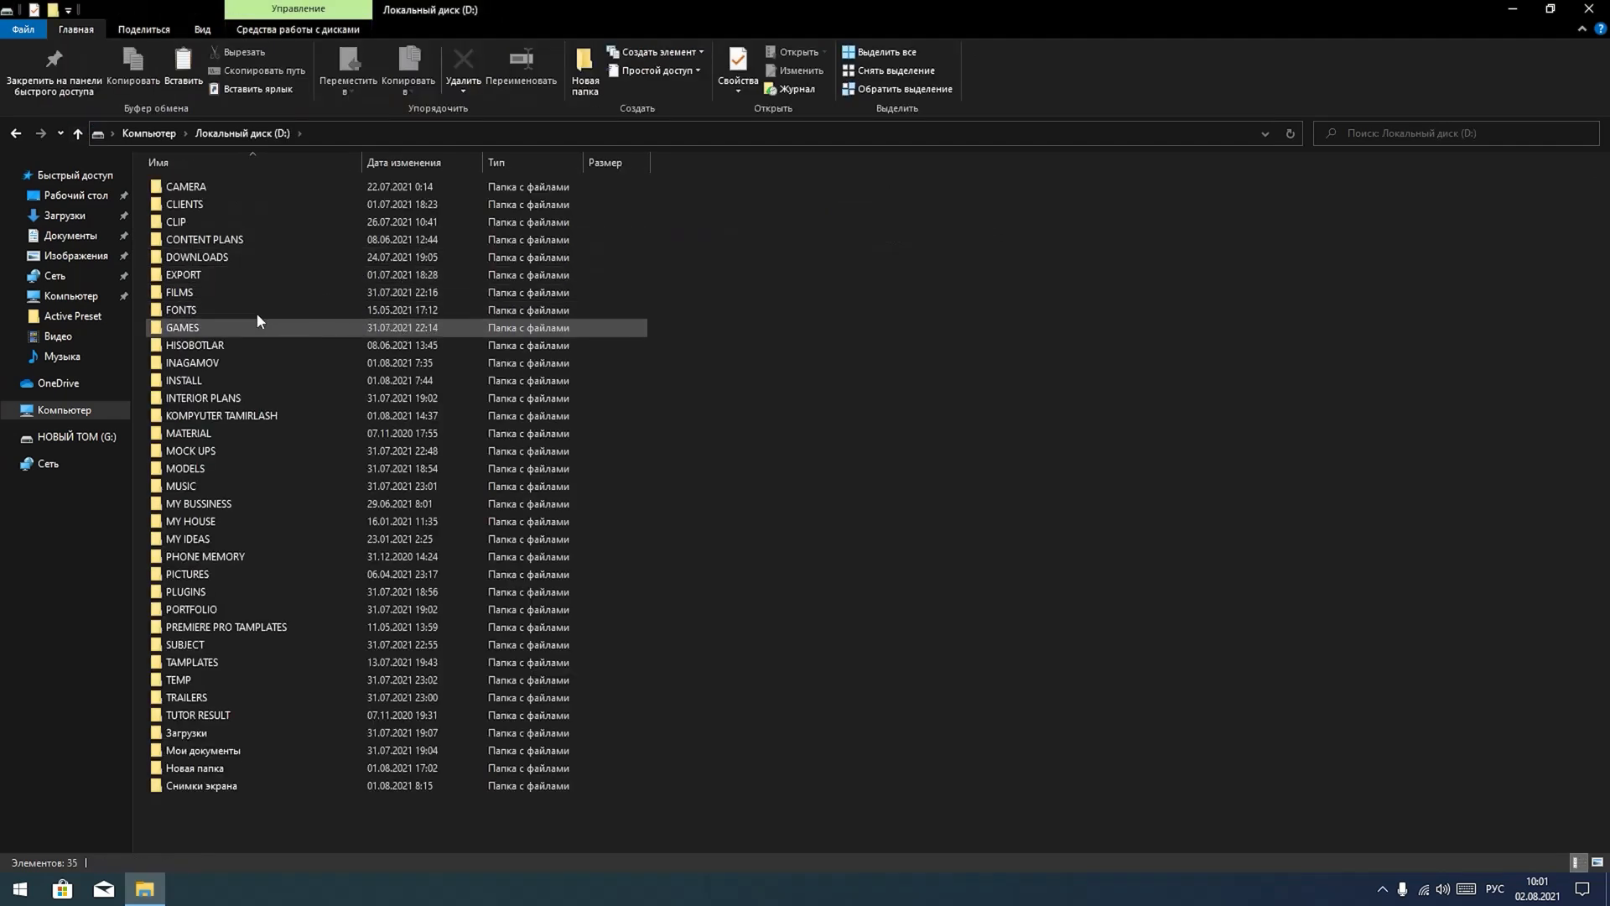
{"action": "left_click", "coordinate": [79, 134]}
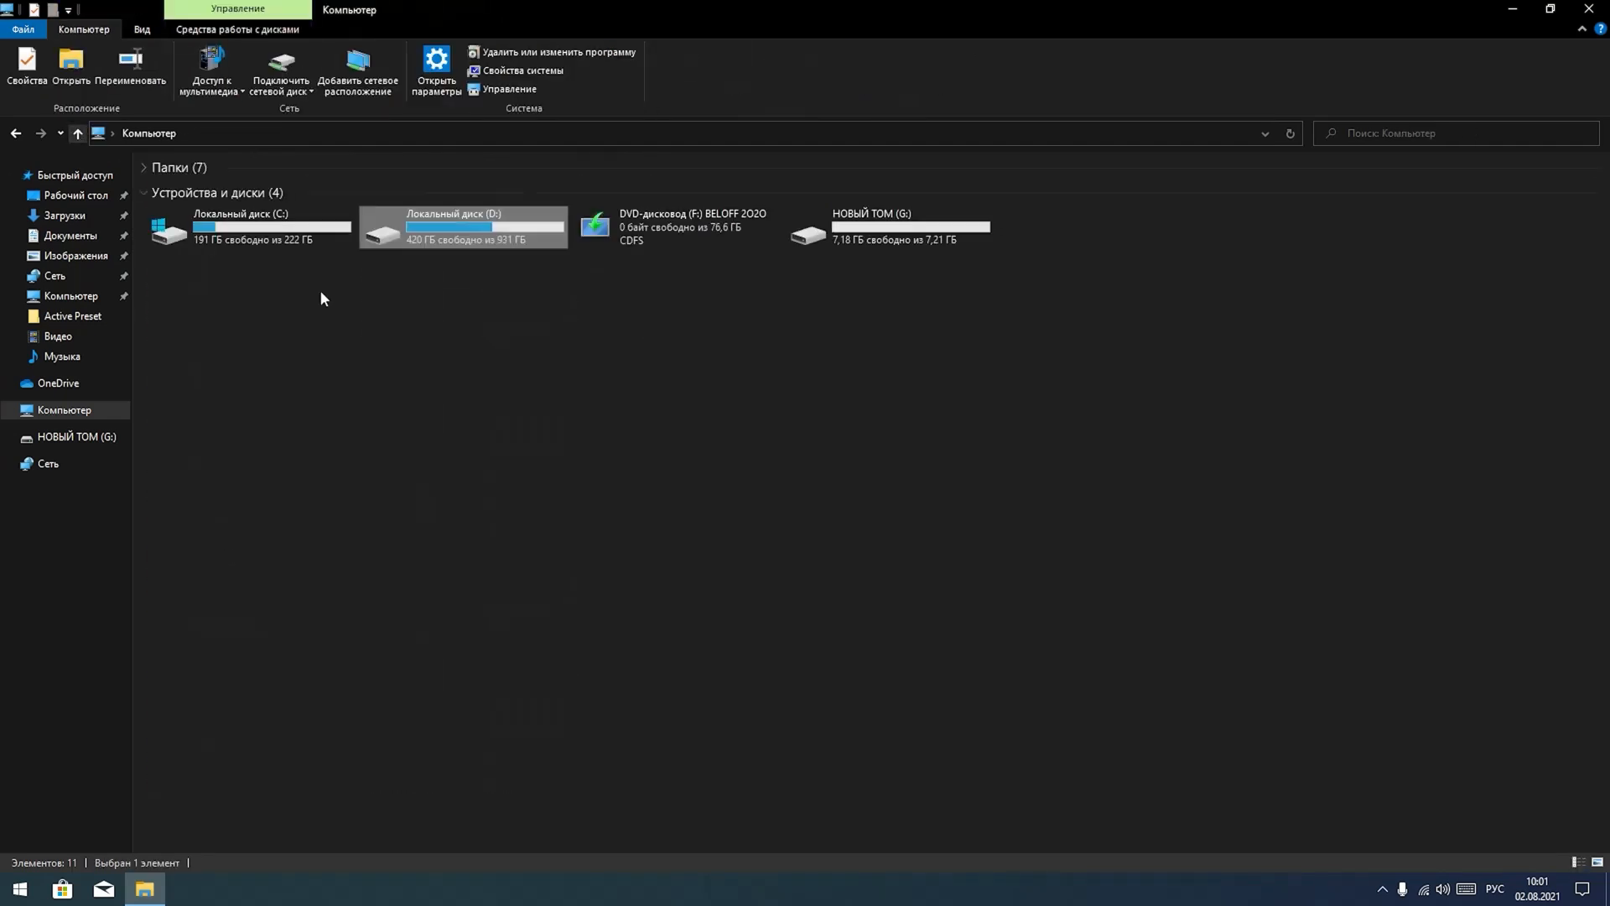
- Look into the CLIENTS folder on drive D and go up two levels to Компьютер
{"action": "double_click", "coordinate": [522, 230]}
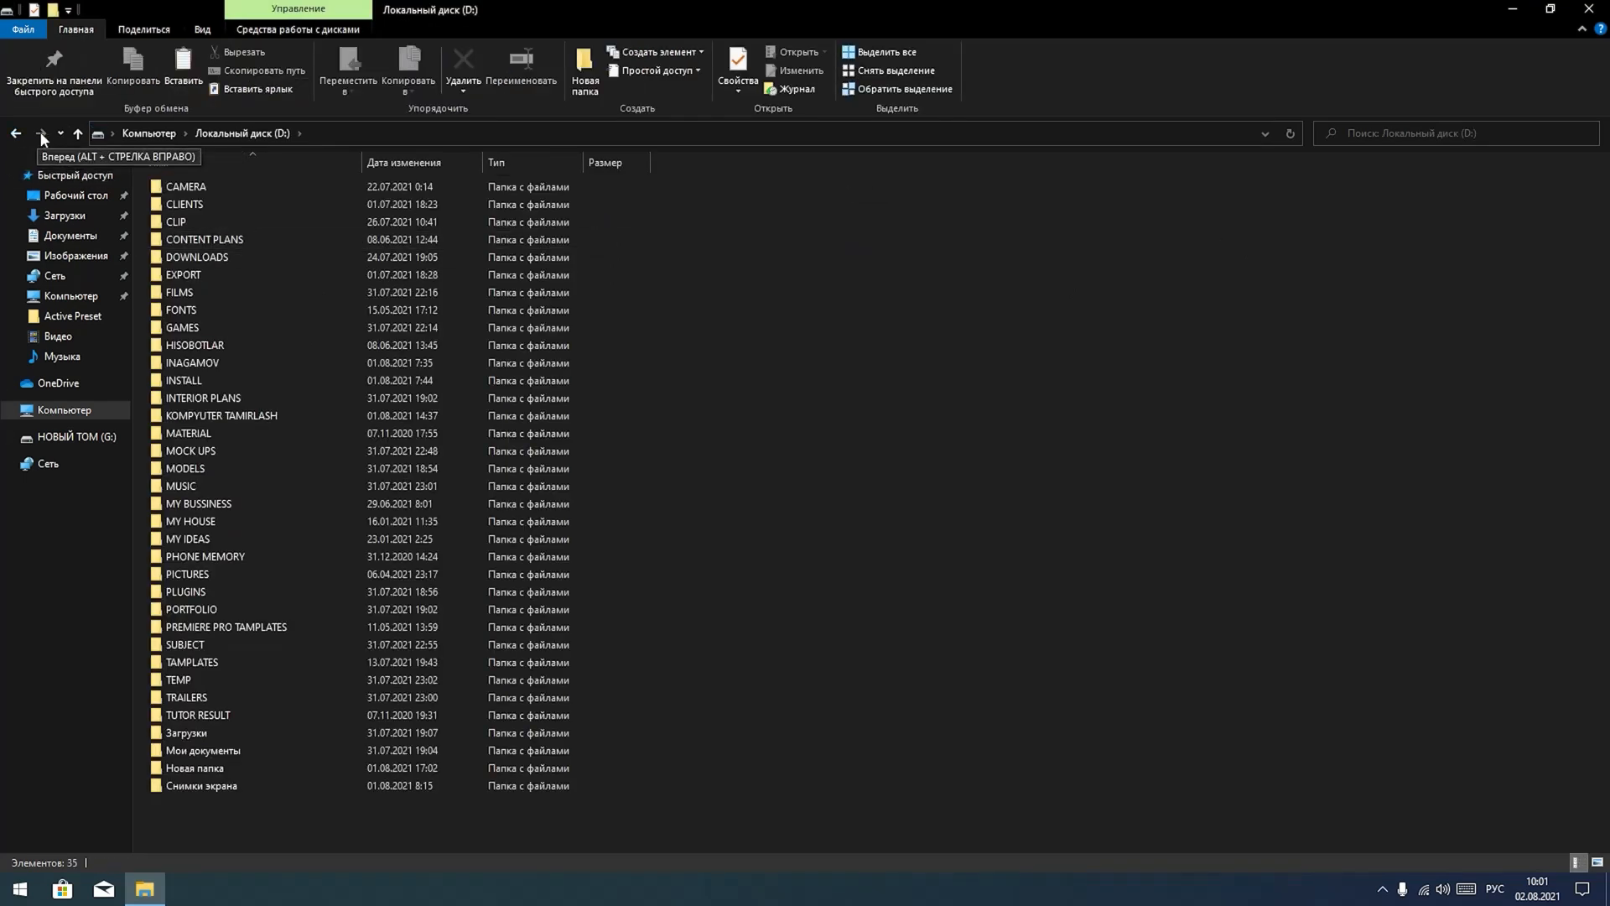
{"action": "double_click", "coordinate": [193, 208]}
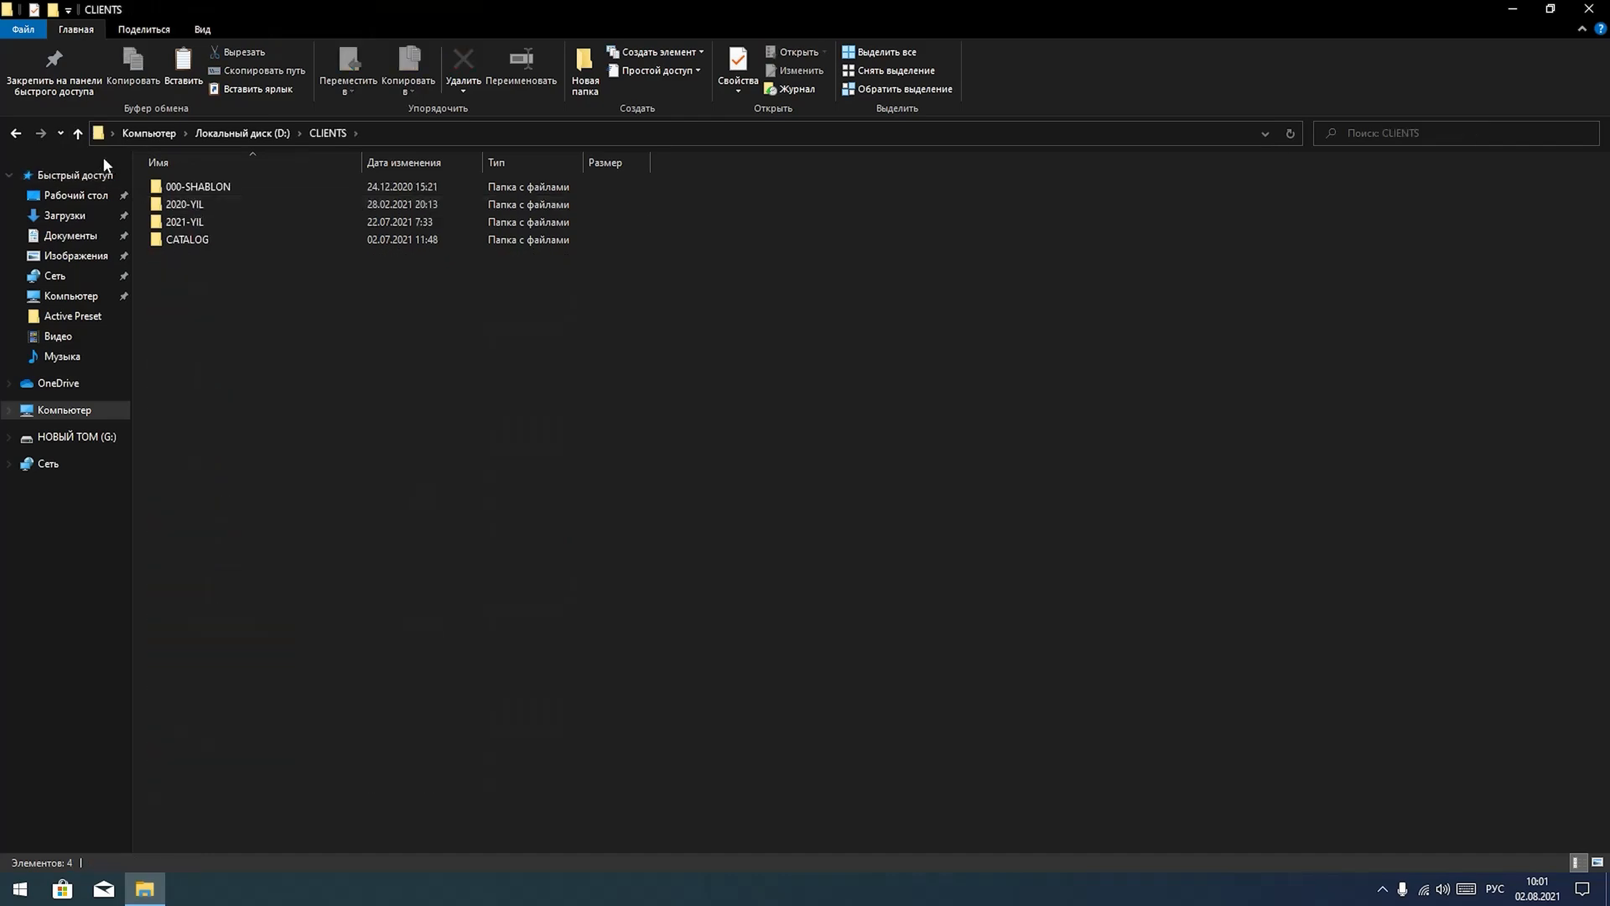
{"action": "left_click", "coordinate": [78, 134]}
{"action": "left_click", "coordinate": [78, 134]}
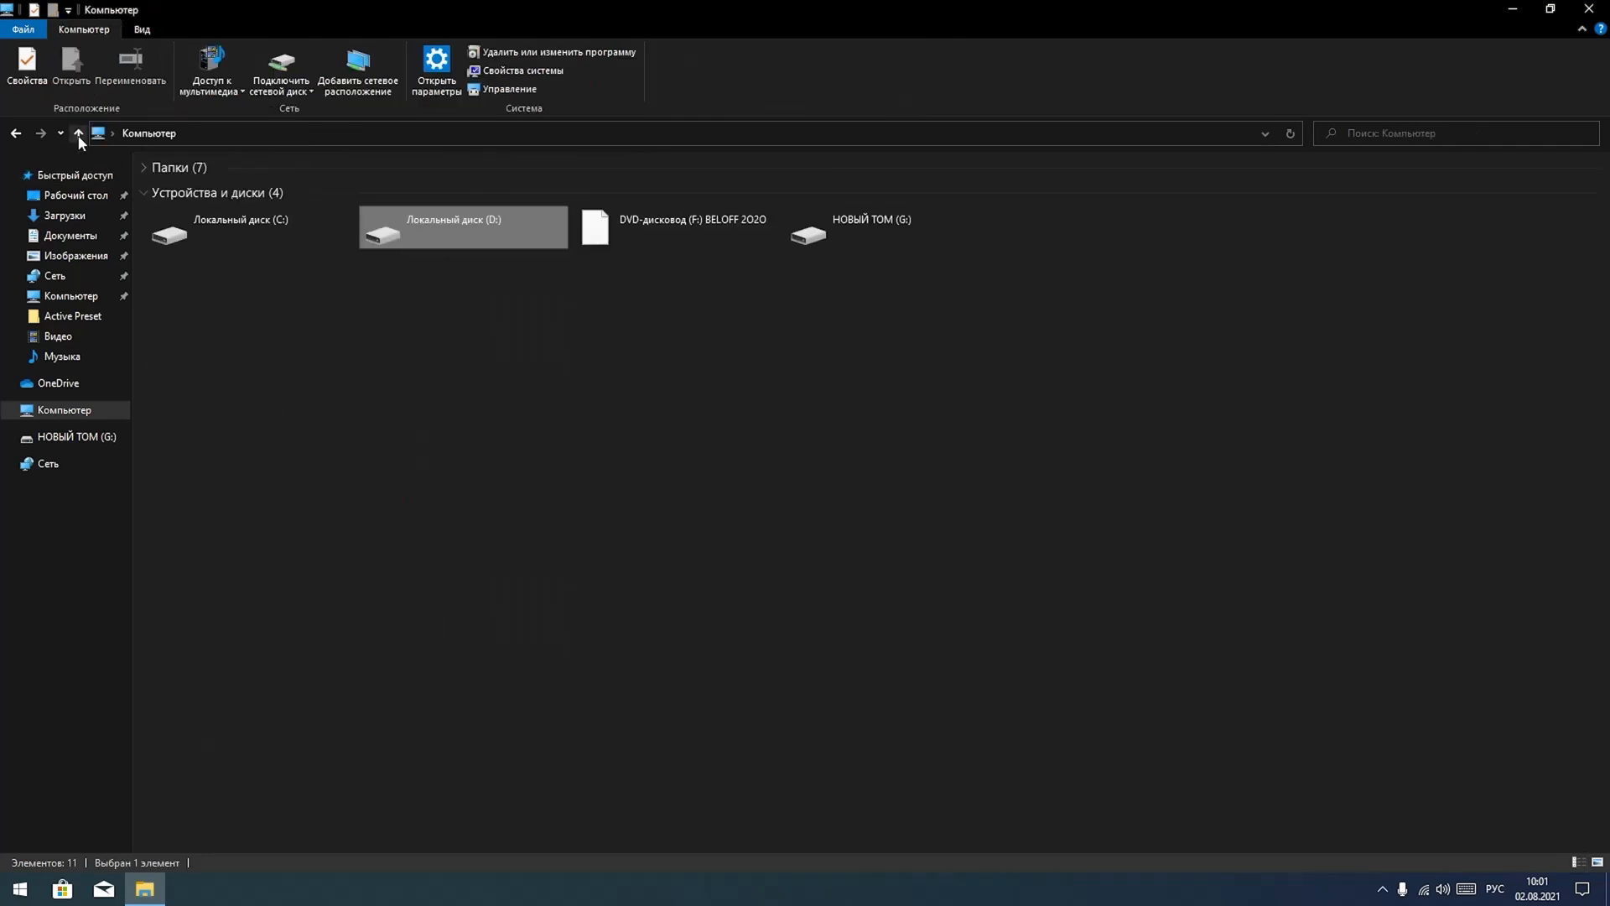
- Open the HISOBOTLAR folder on drive D, go back through the history to Компьютер, and go forward to the folder again
{"action": "double_click", "coordinate": [455, 242]}
{"action": "double_click", "coordinate": [282, 342]}
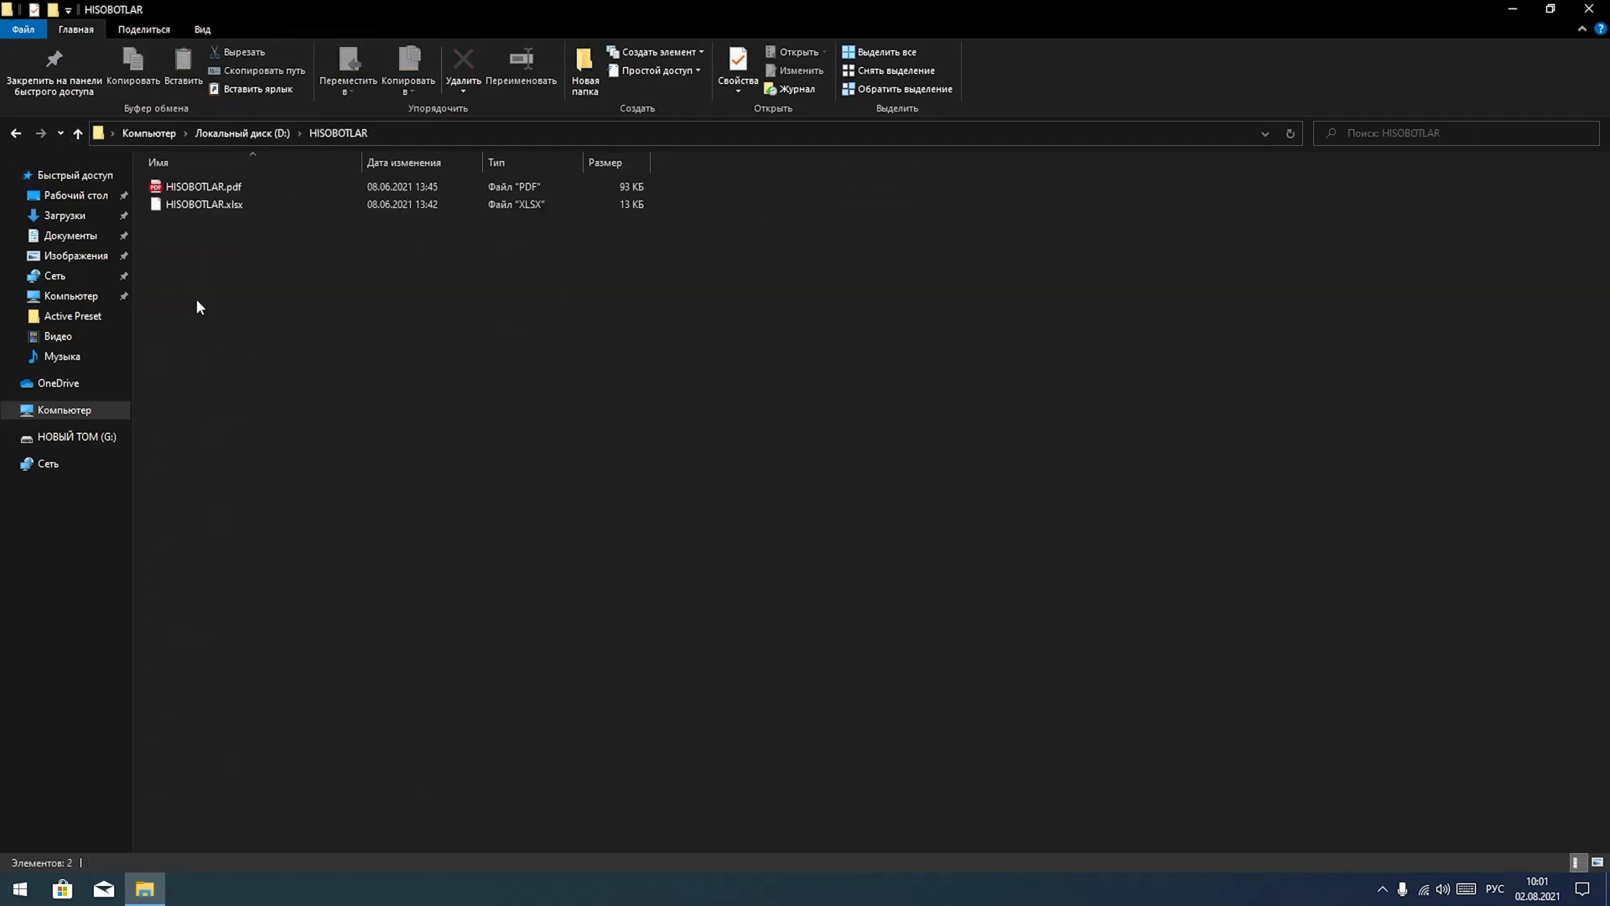
{"action": "left_click", "coordinate": [19, 135]}
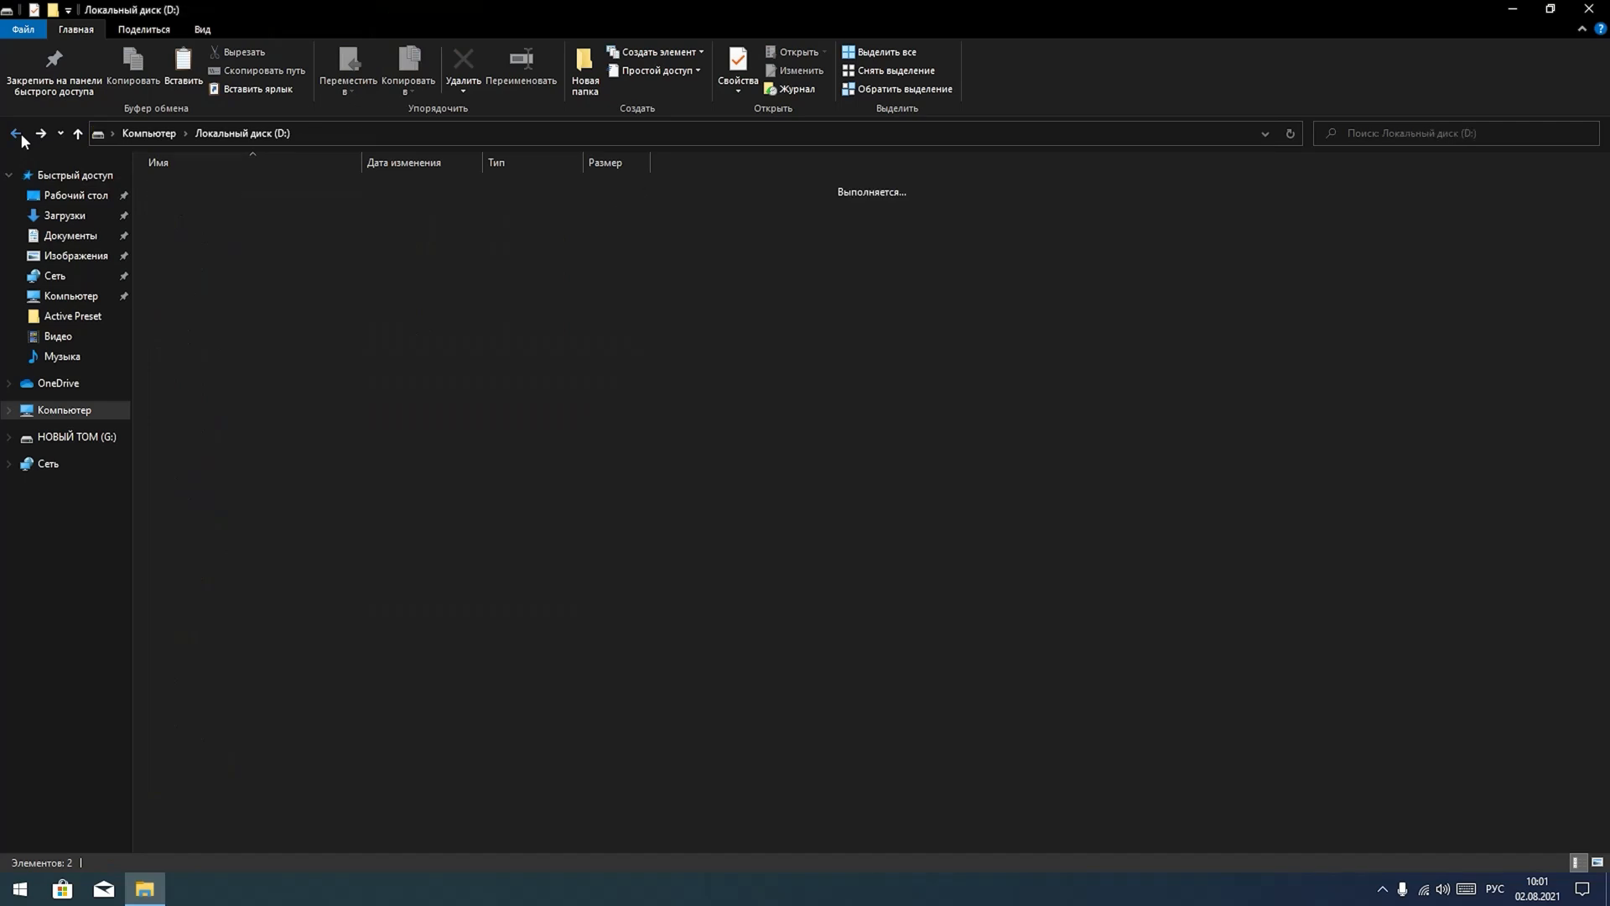
{"action": "left_click", "coordinate": [19, 135]}
{"action": "left_click", "coordinate": [41, 134]}
{"action": "left_click", "coordinate": [41, 135]}
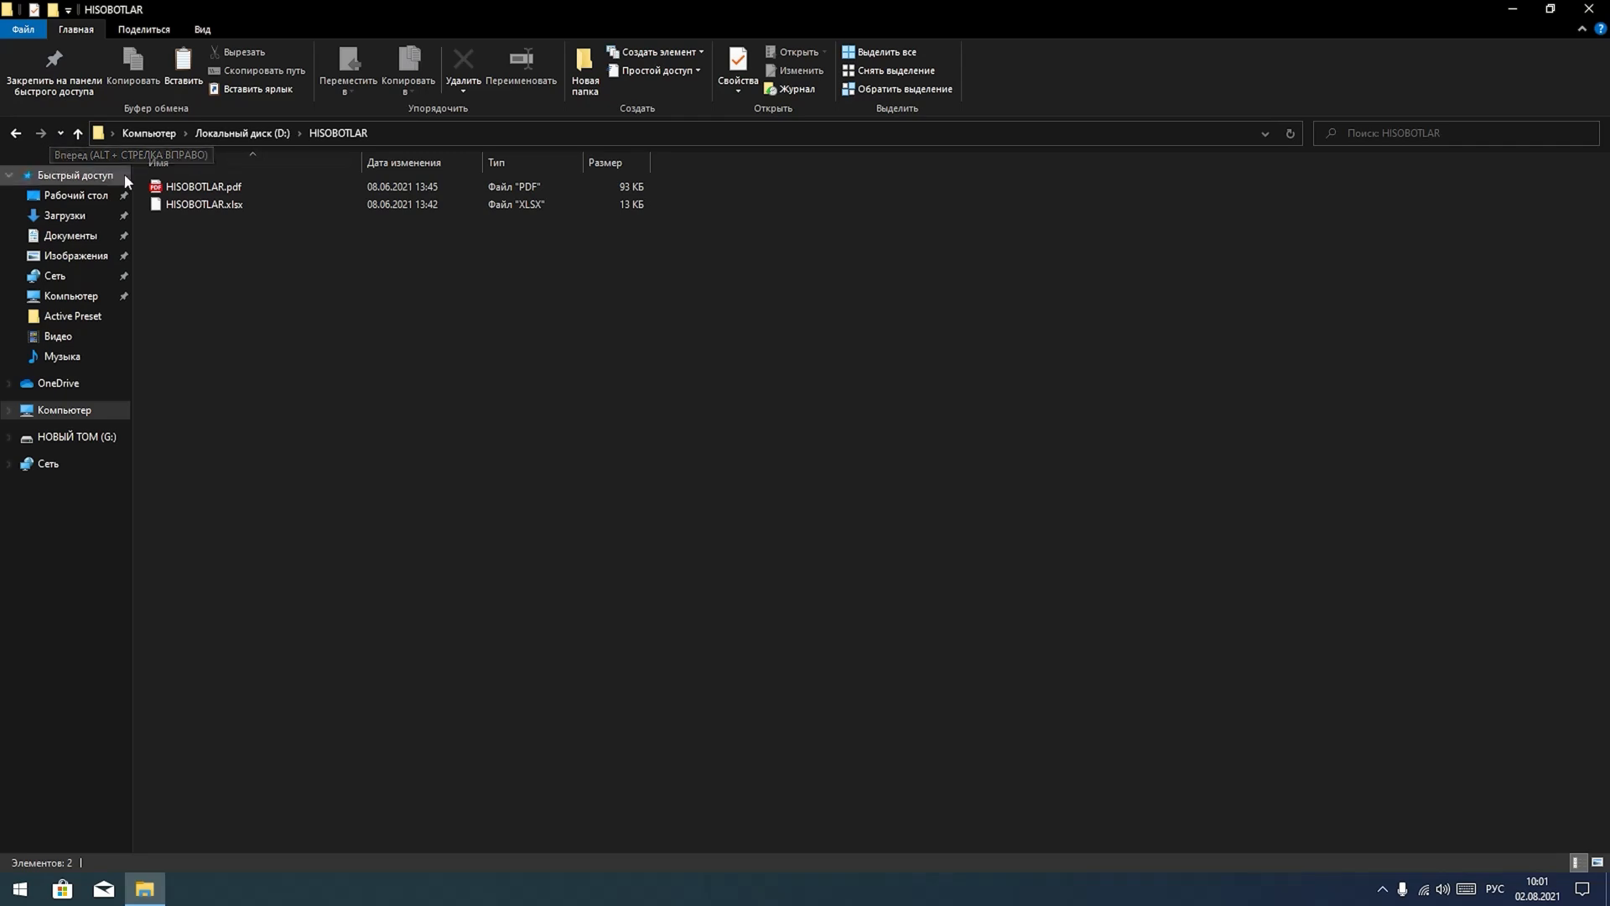
- Return to drive D and reopen HISOBOTLAR twice, leaving it once to the parent folder and once to the previous location
{"action": "left_click", "coordinate": [16, 136]}
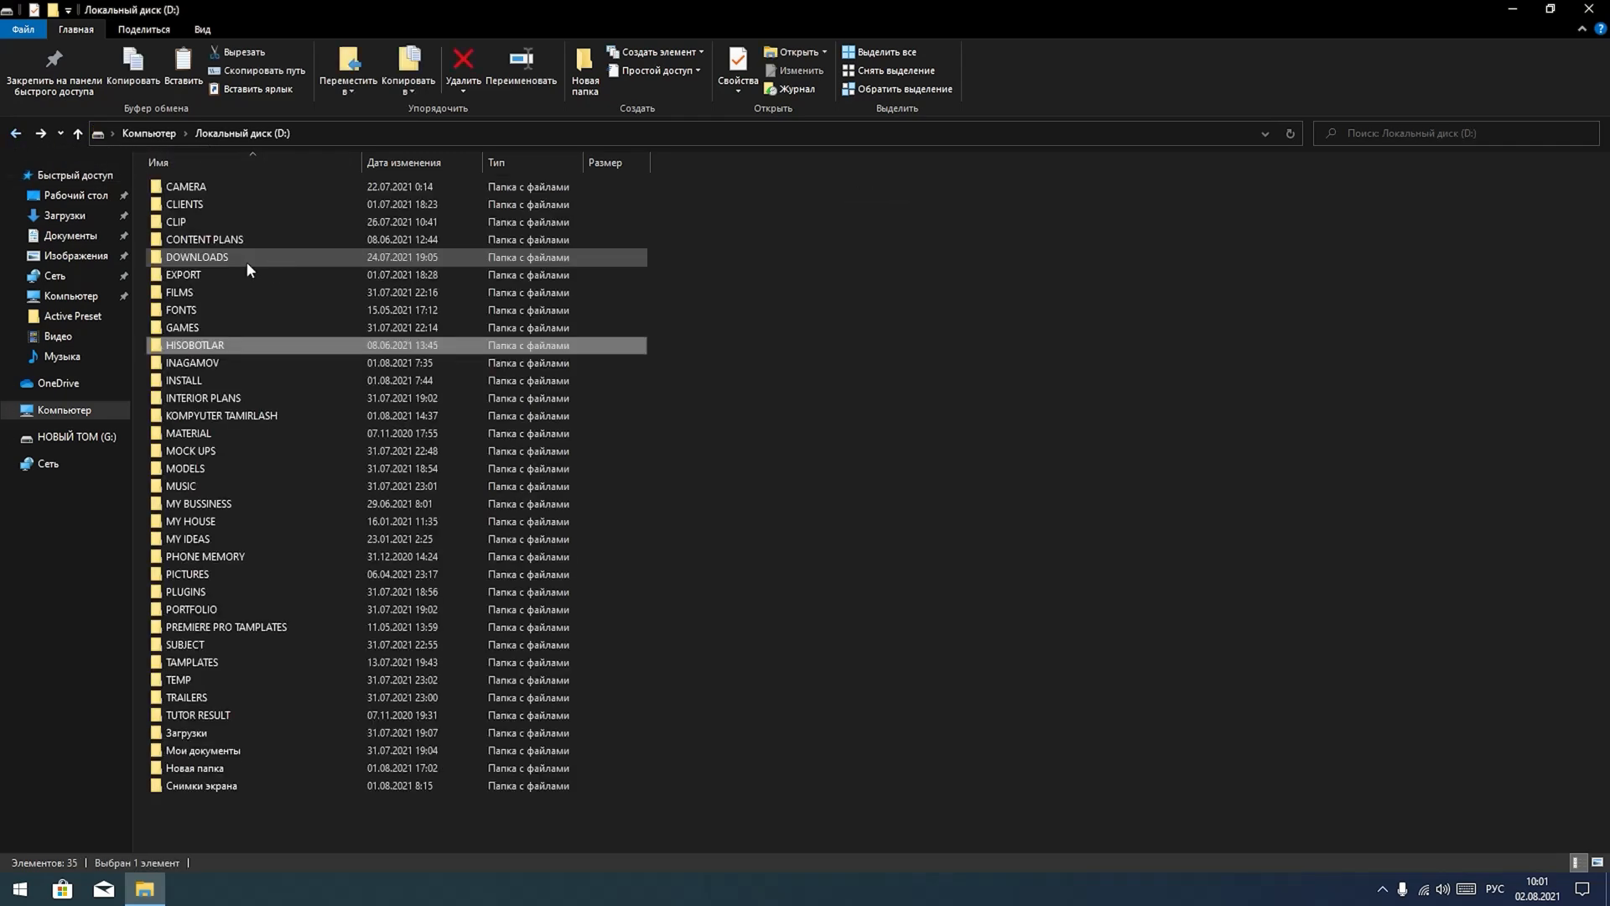
{"action": "double_click", "coordinate": [215, 346]}
{"action": "left_click", "coordinate": [79, 133]}
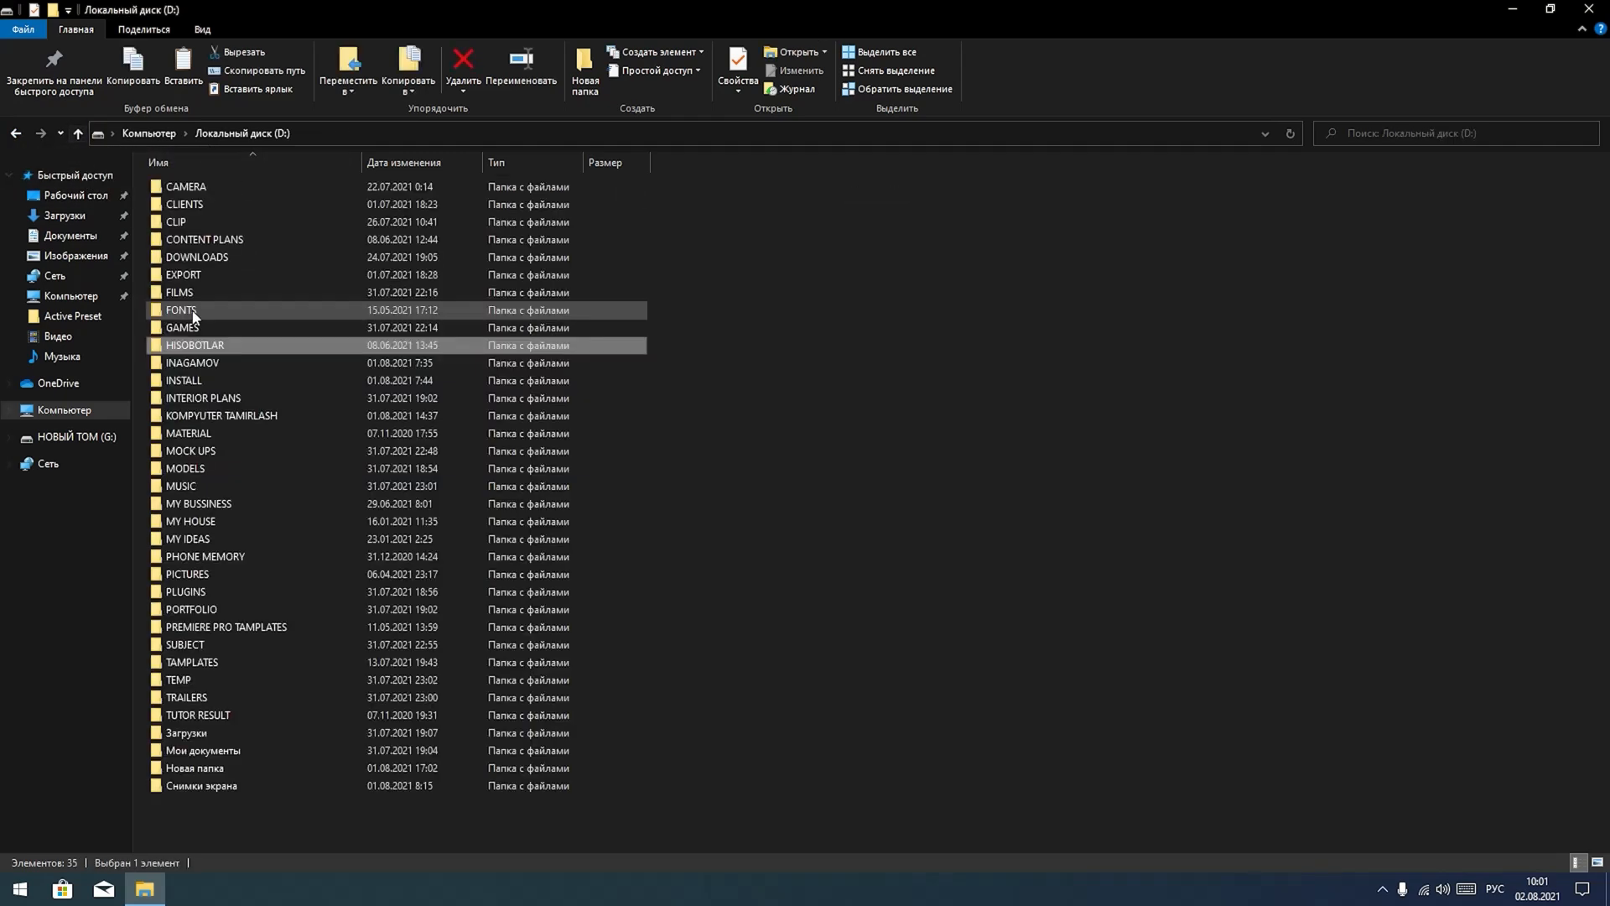
{"action": "double_click", "coordinate": [197, 346]}
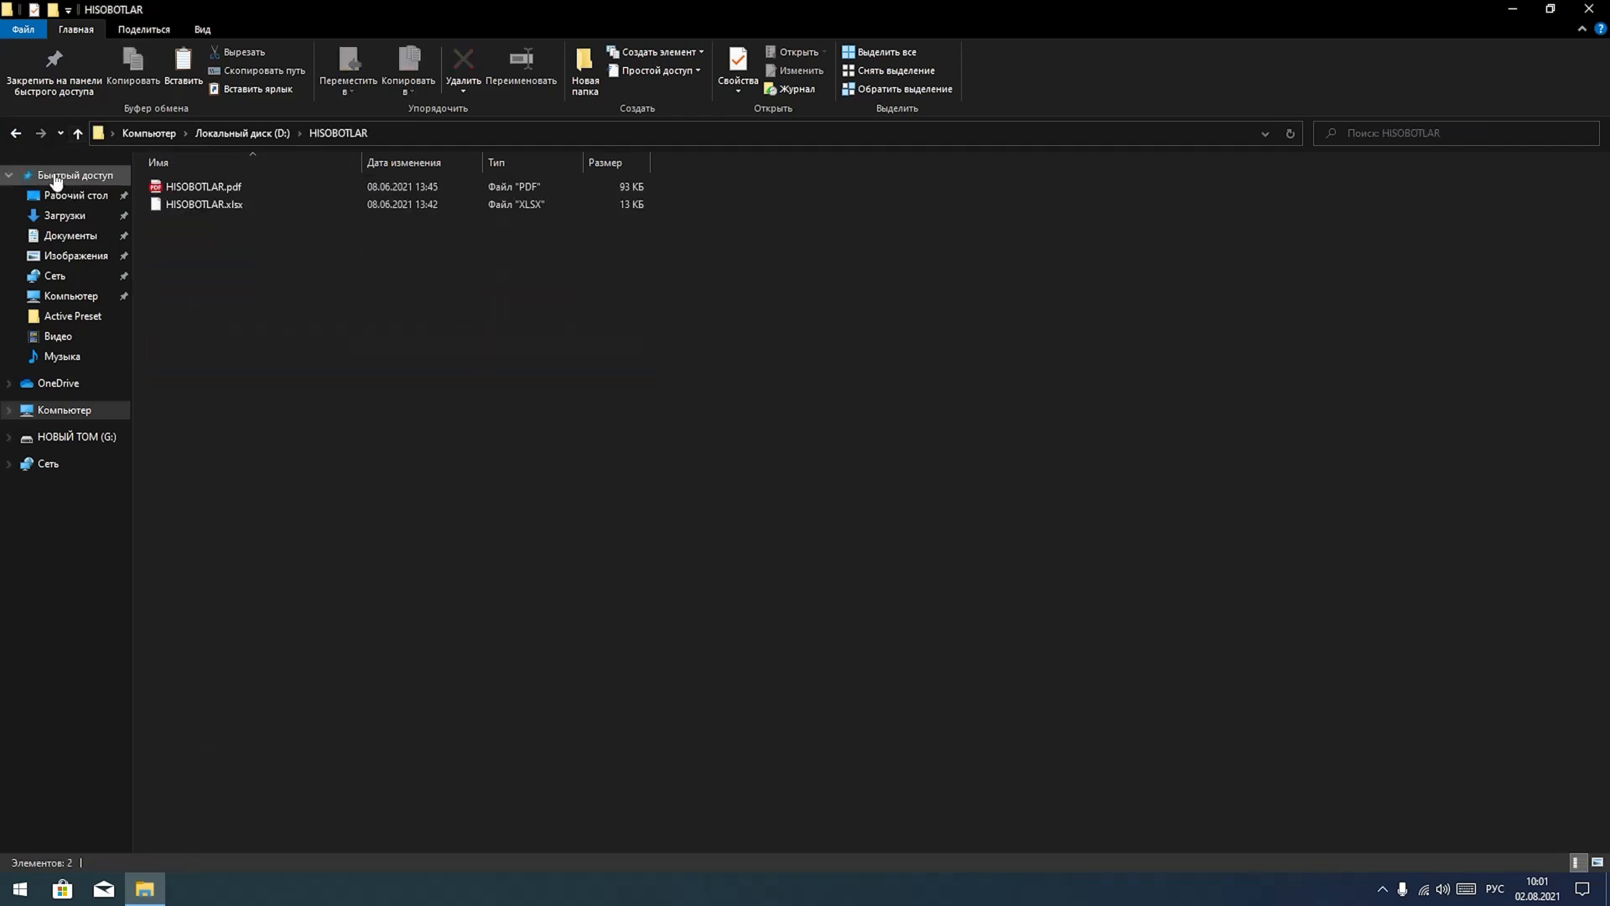
{"action": "left_click", "coordinate": [16, 134]}
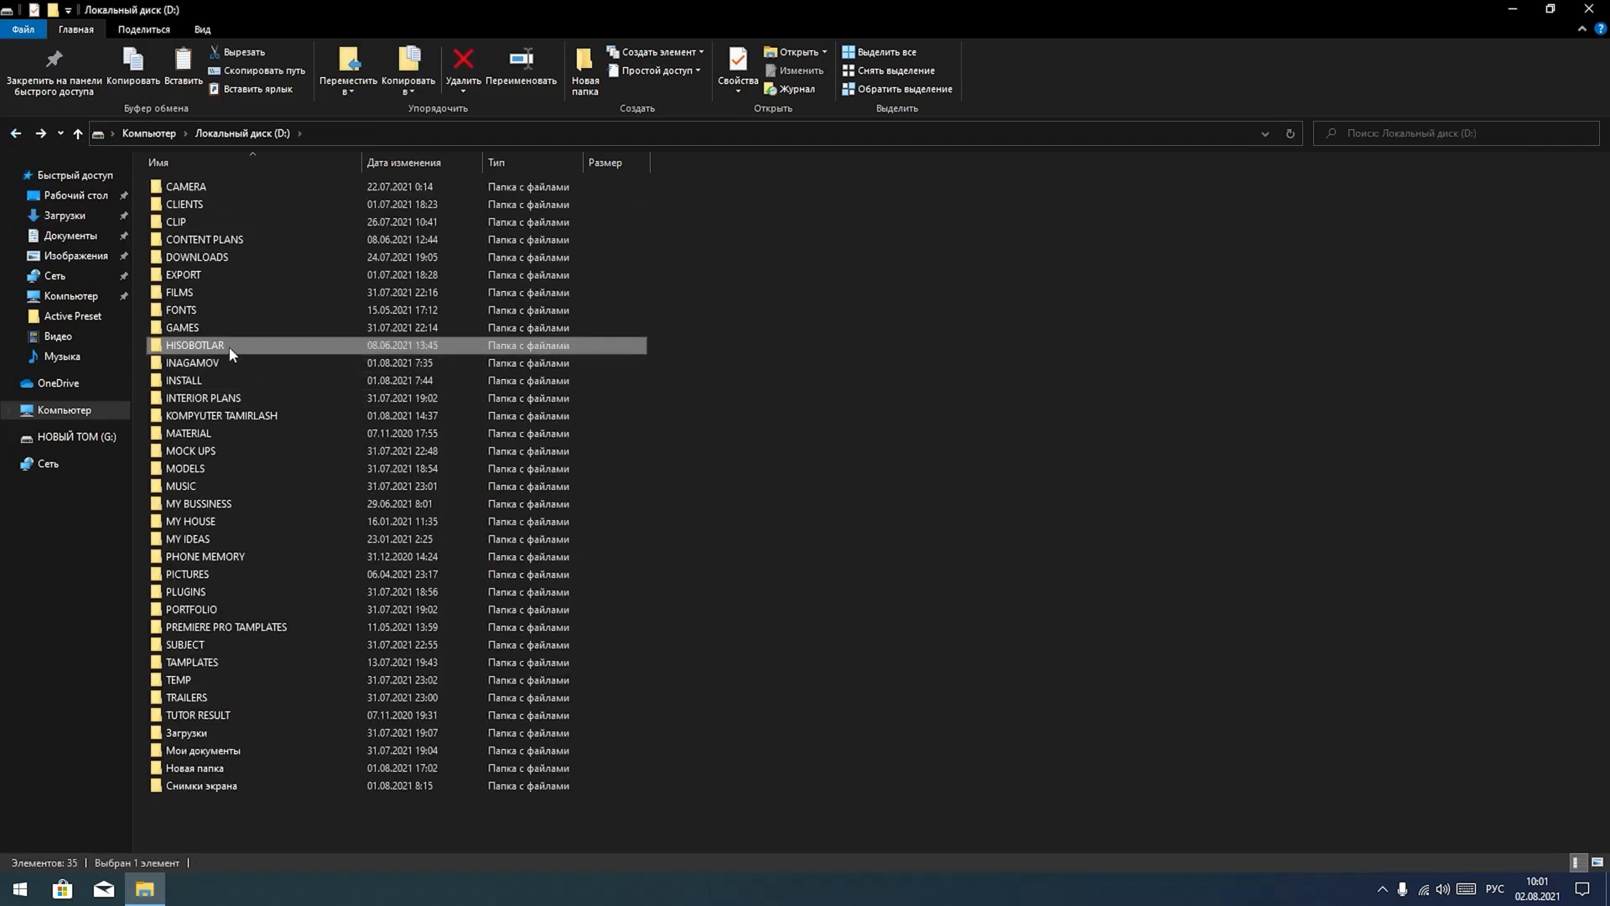
- Open HISOBOTLAR once more and go up level by level to Компьютер
{"action": "double_click", "coordinate": [205, 348]}
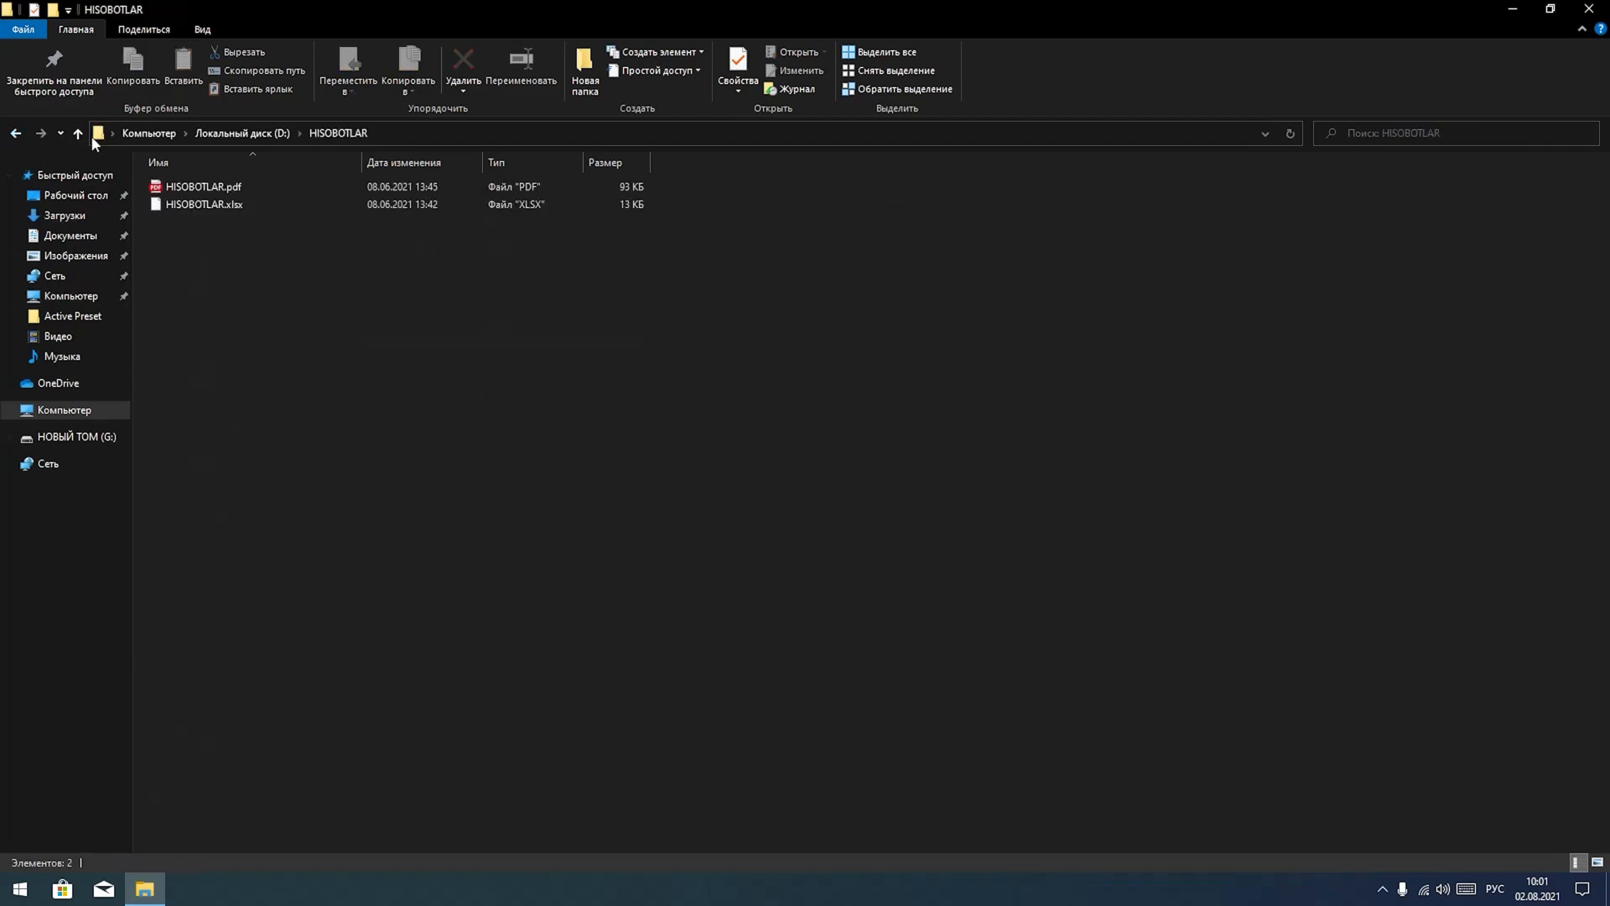
{"action": "left_click", "coordinate": [77, 133]}
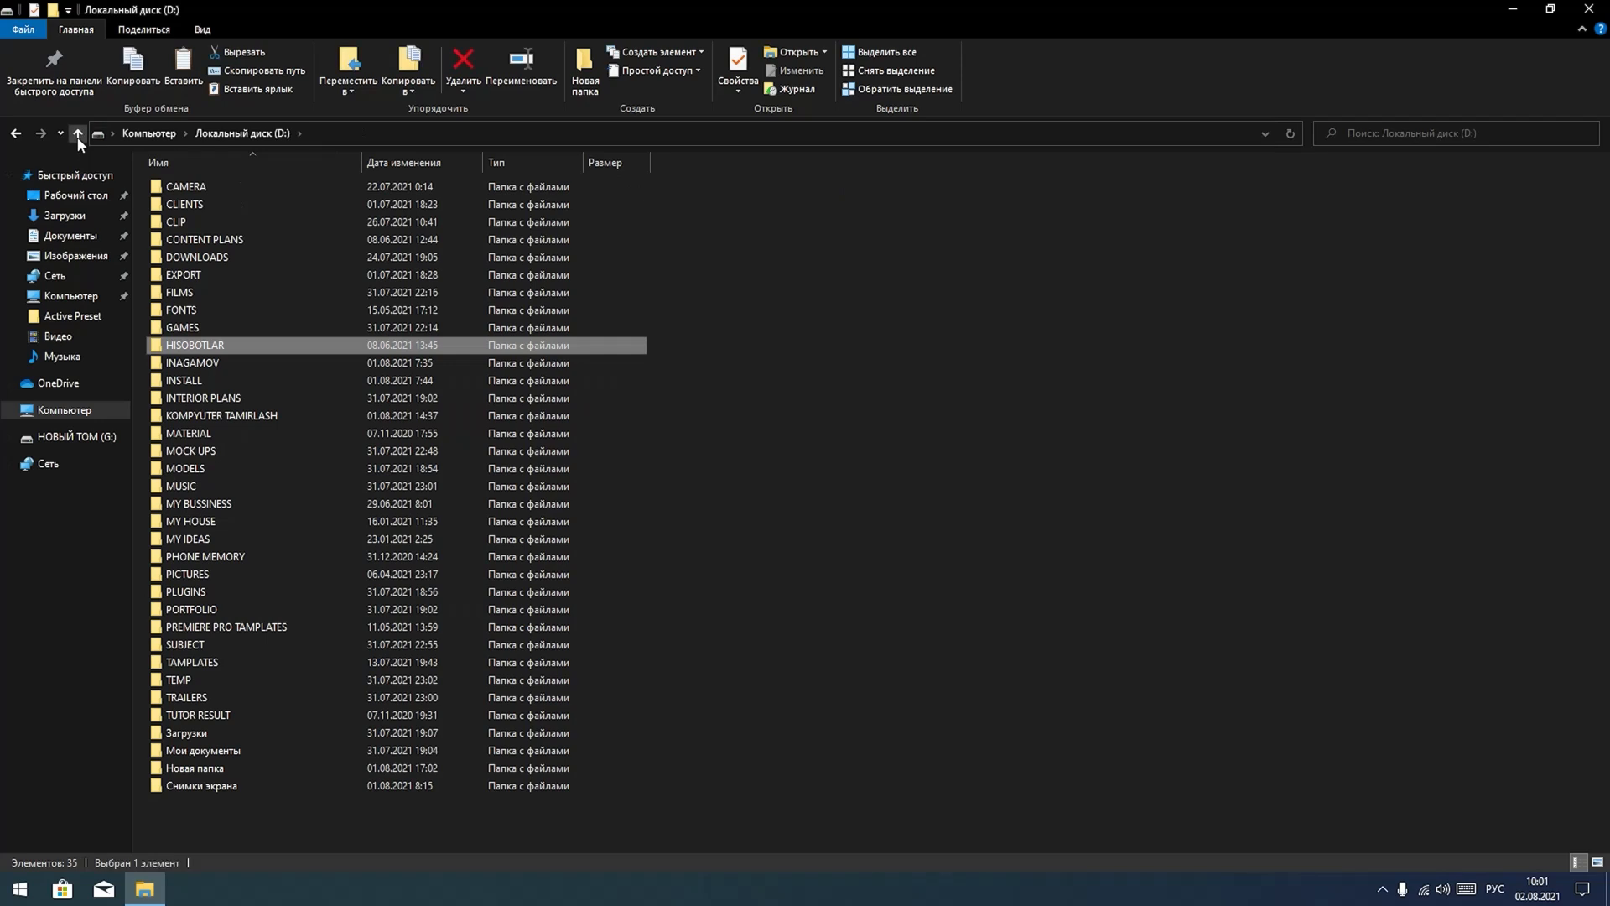
{"action": "left_click", "coordinate": [77, 133]}
- Open drive D and visit HISOBOTLAR twice, going up to the parent folder after each visit
{"action": "double_click", "coordinate": [499, 239]}
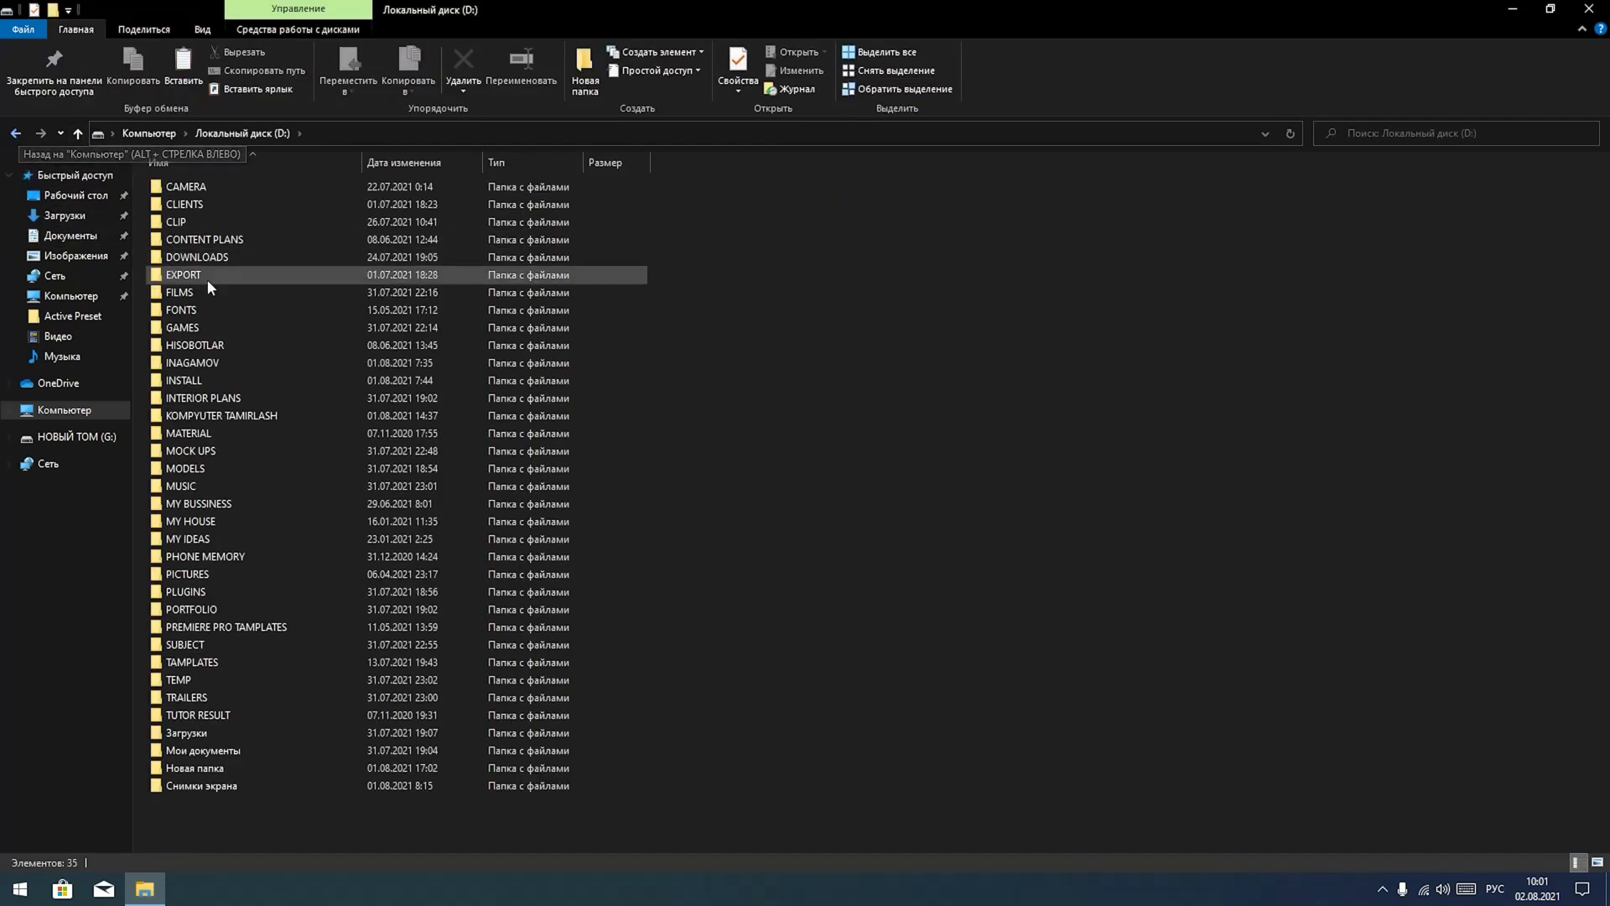
{"action": "double_click", "coordinate": [197, 344]}
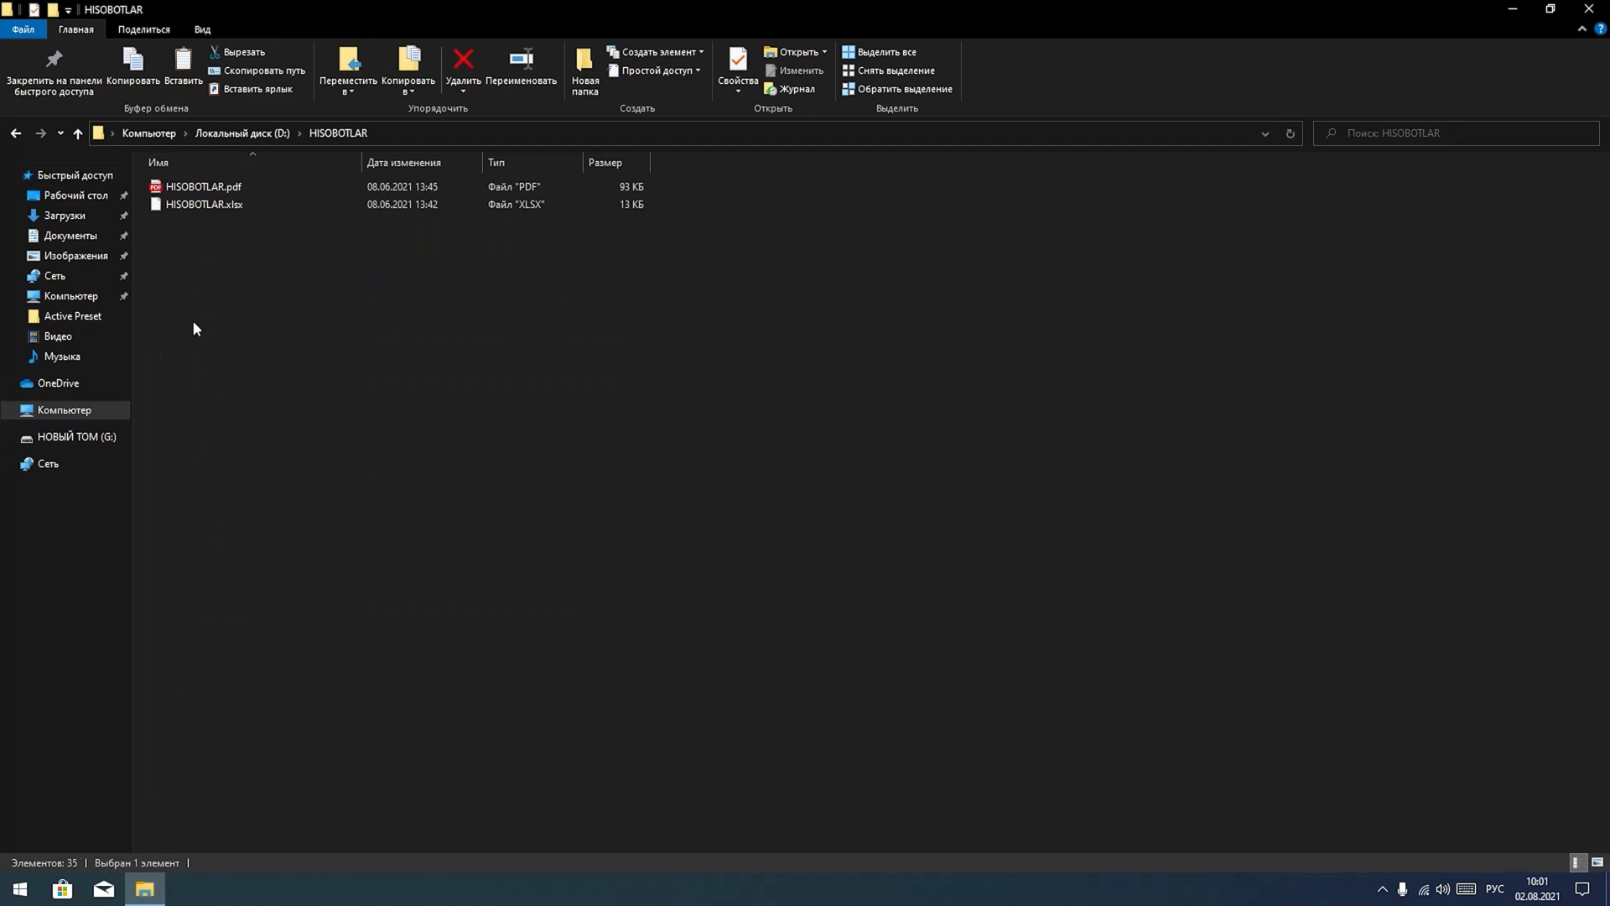
{"action": "left_click", "coordinate": [77, 133]}
{"action": "double_click", "coordinate": [227, 346]}
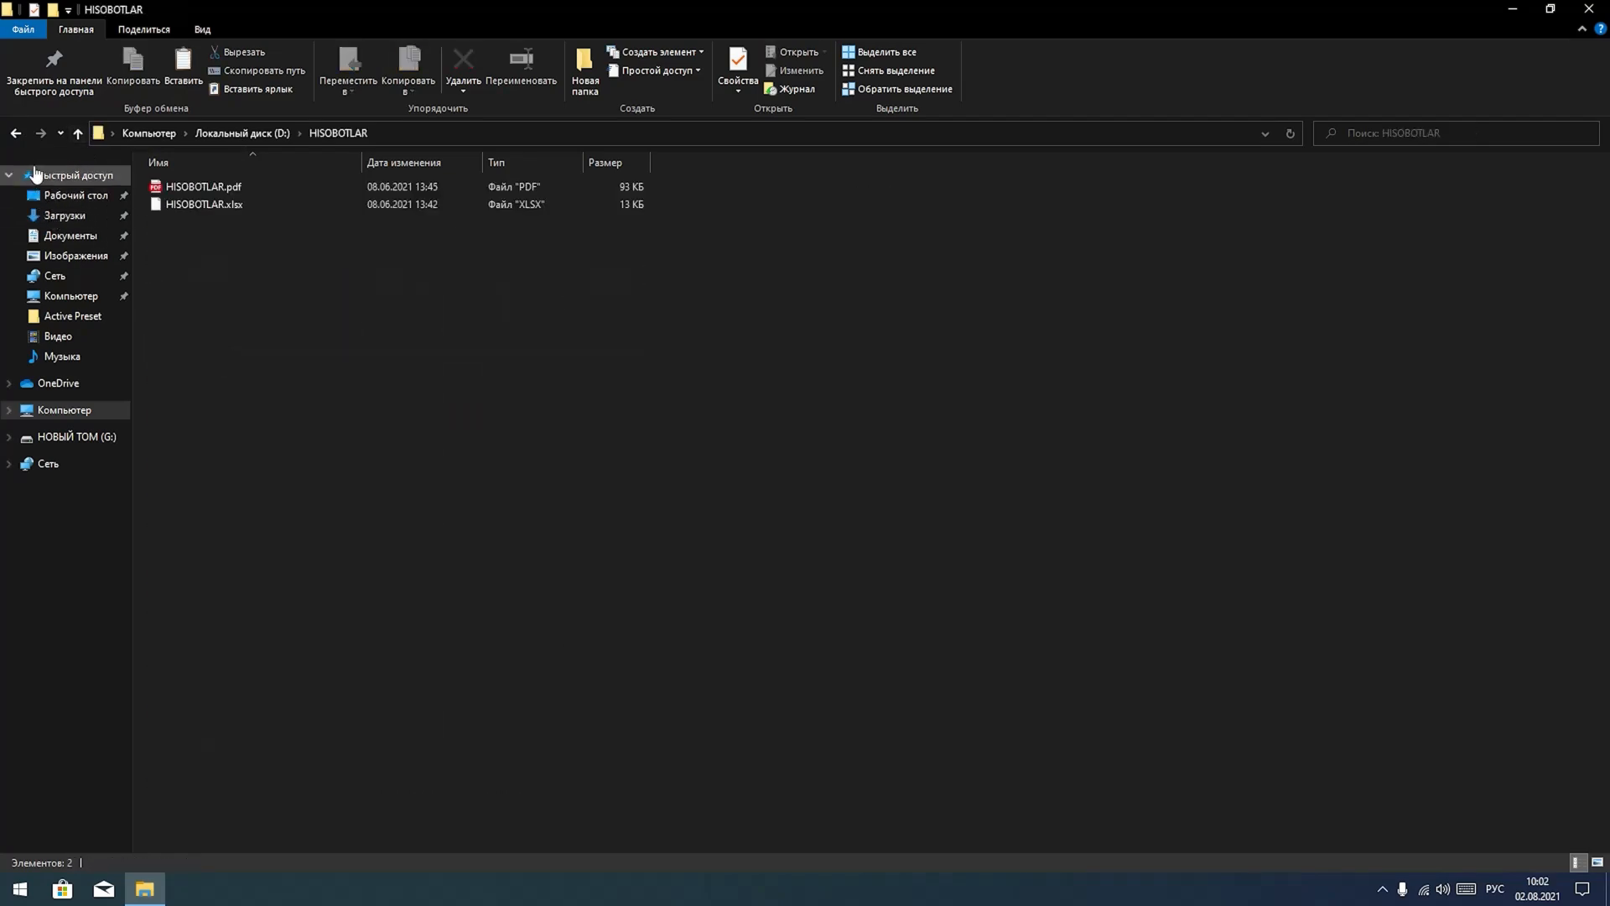
{"action": "left_click", "coordinate": [75, 135]}
- Go back step by step through the visited locations until the Компьютер view
{"action": "left_click", "coordinate": [15, 133]}
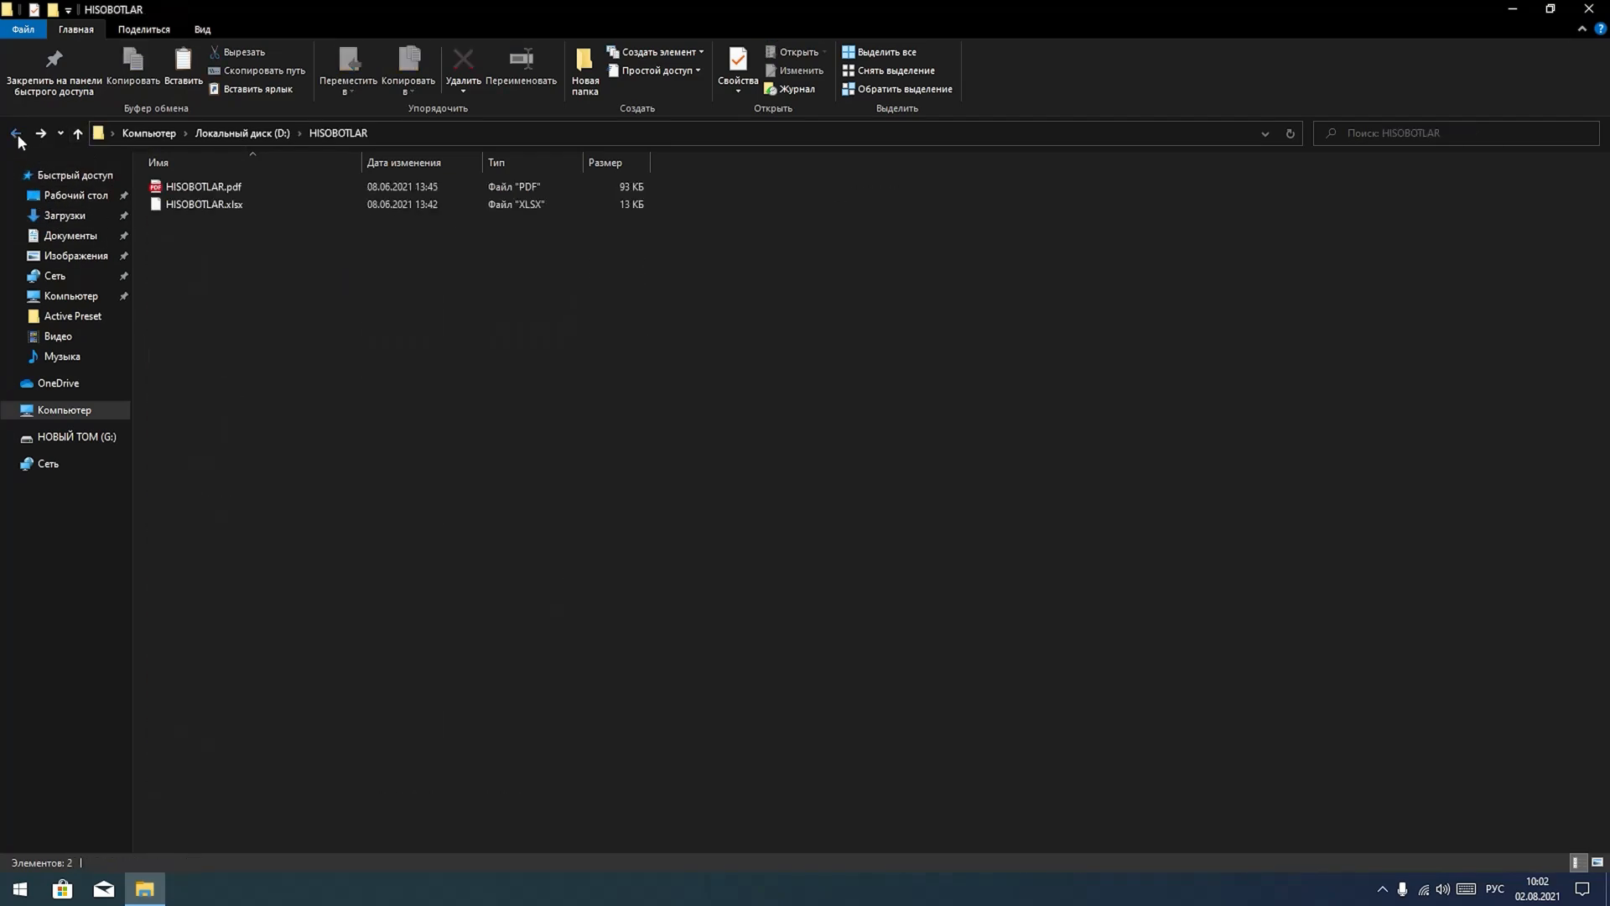
{"action": "left_click", "coordinate": [16, 134]}
{"action": "left_click", "coordinate": [16, 133]}
{"action": "left_click", "coordinate": [16, 134]}
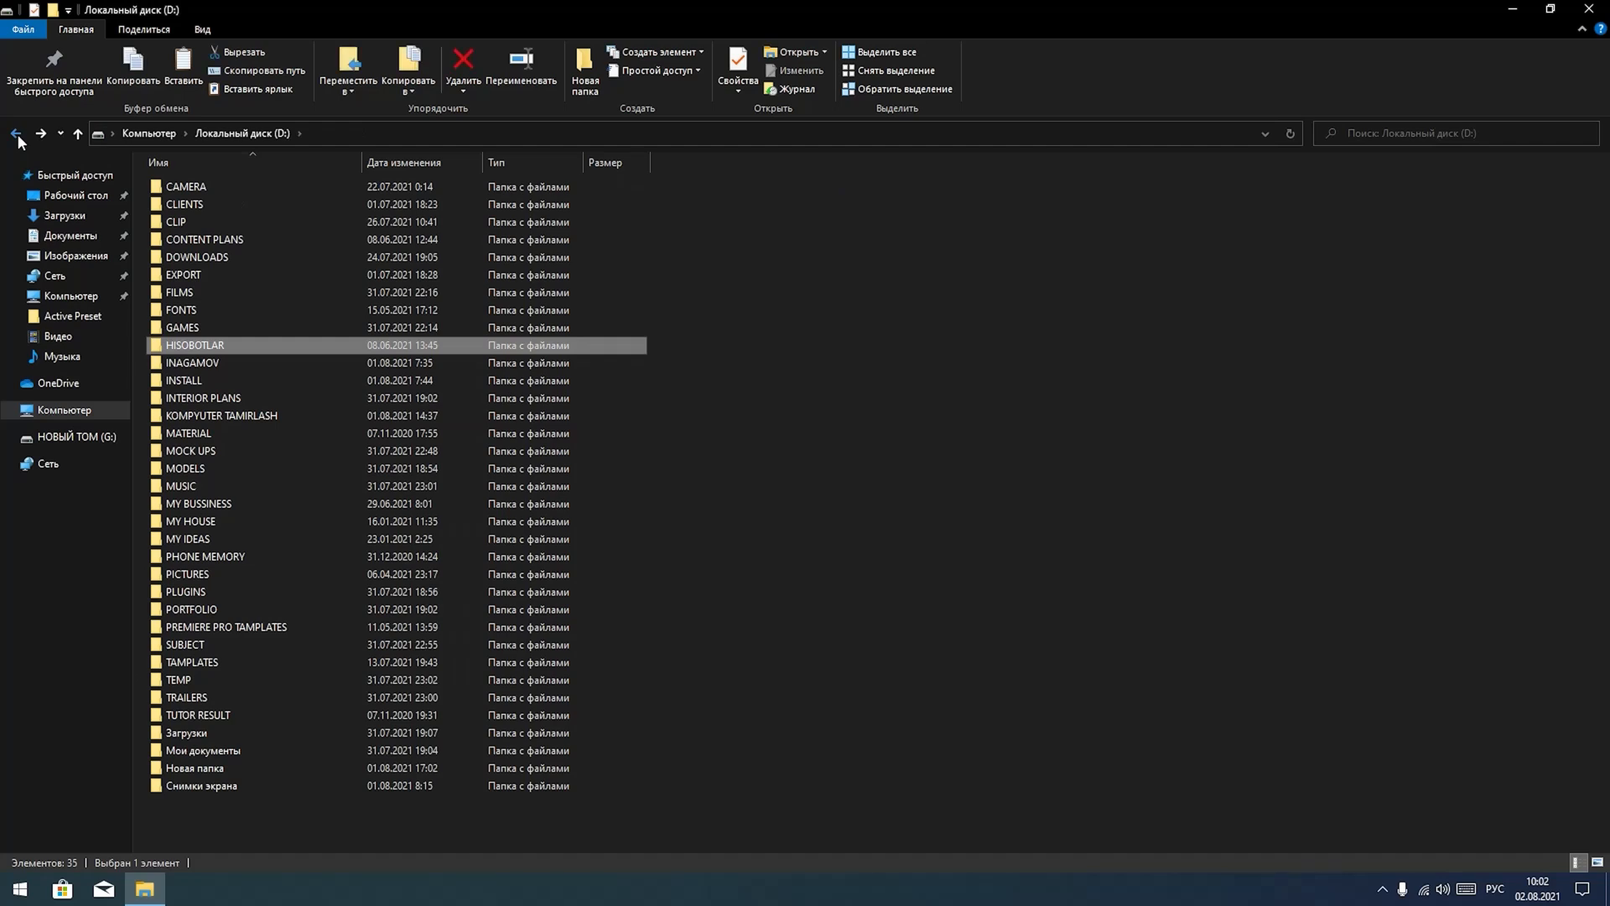
{"action": "left_click", "coordinate": [16, 133]}
- Open drive D and show its current location as an editable text path twice, returning to the folder list each time
{"action": "double_click", "coordinate": [532, 220]}
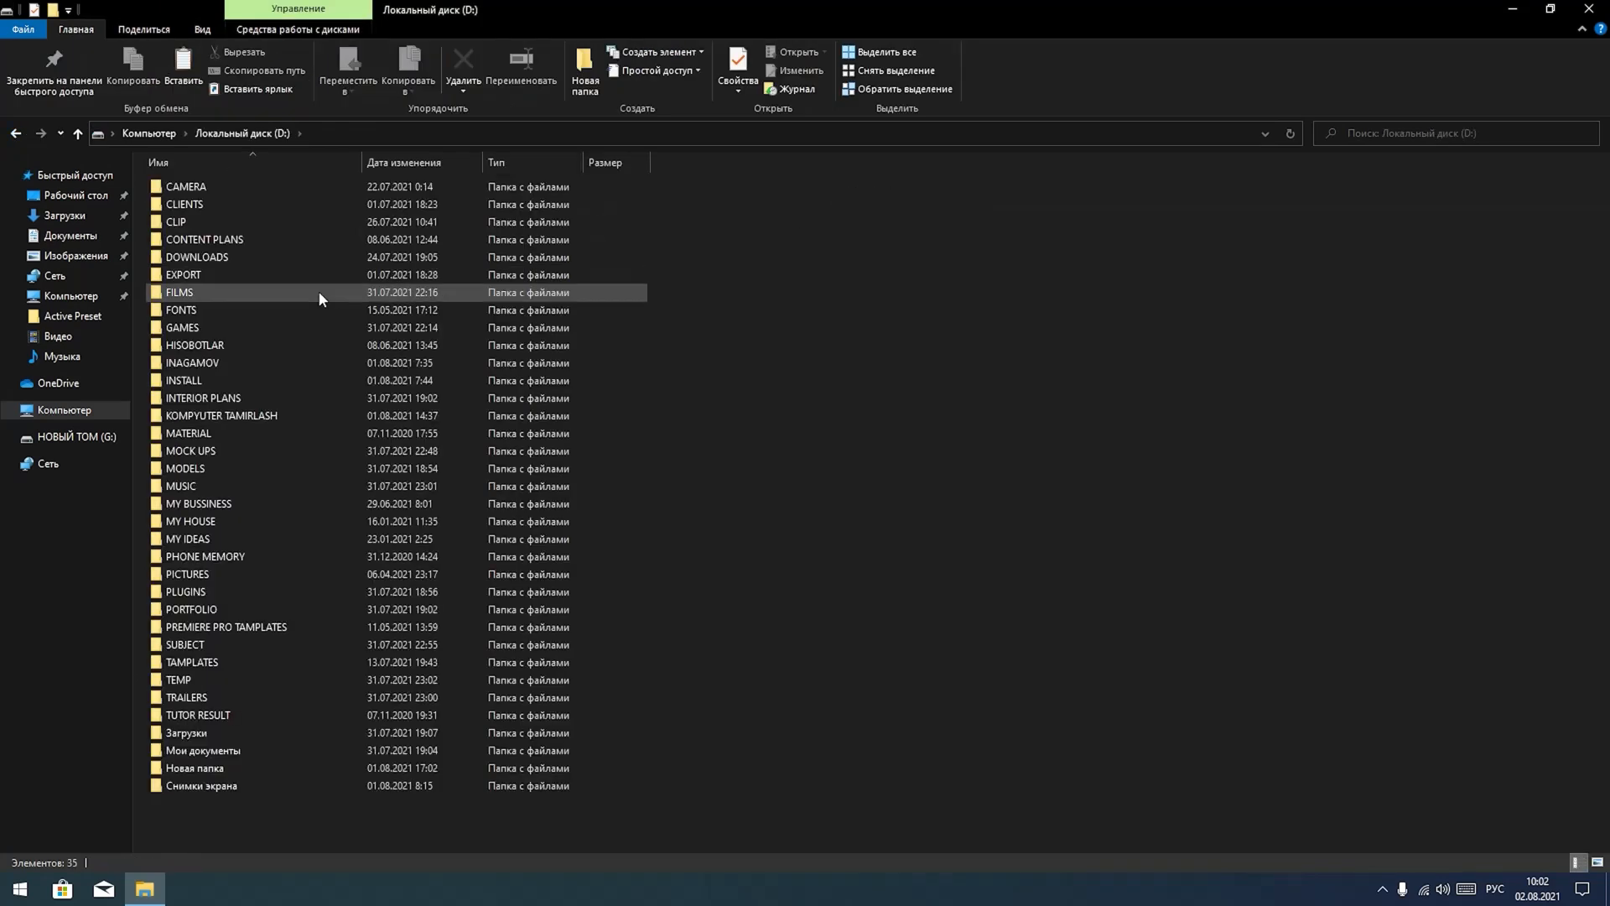
{"action": "left_click", "coordinate": [242, 281]}
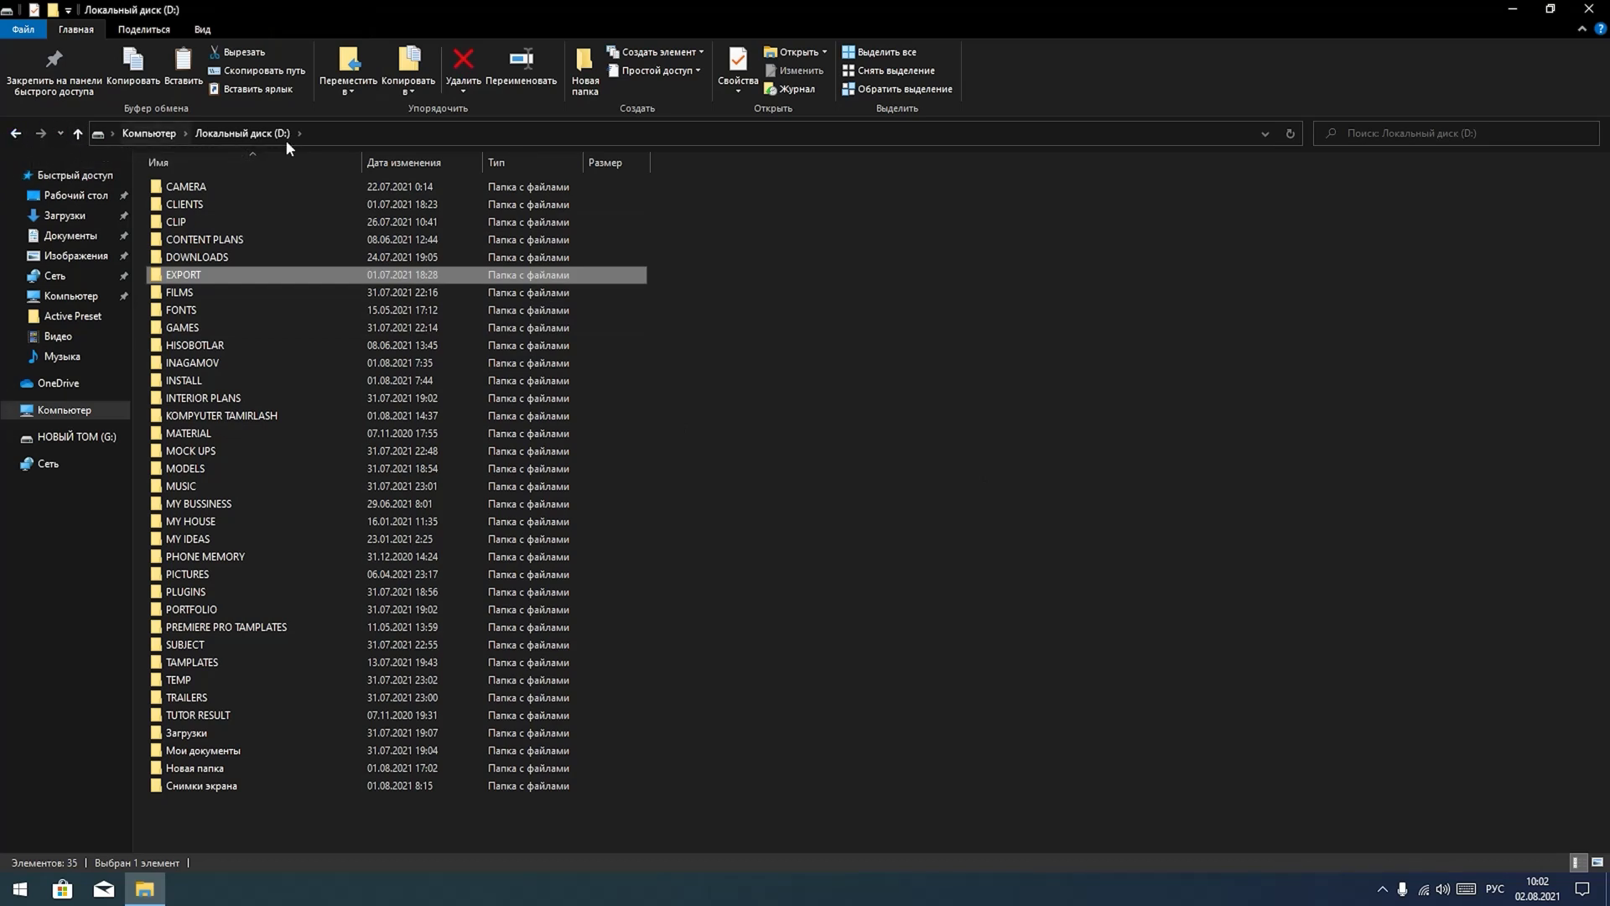
{"action": "left_click", "coordinate": [370, 132]}
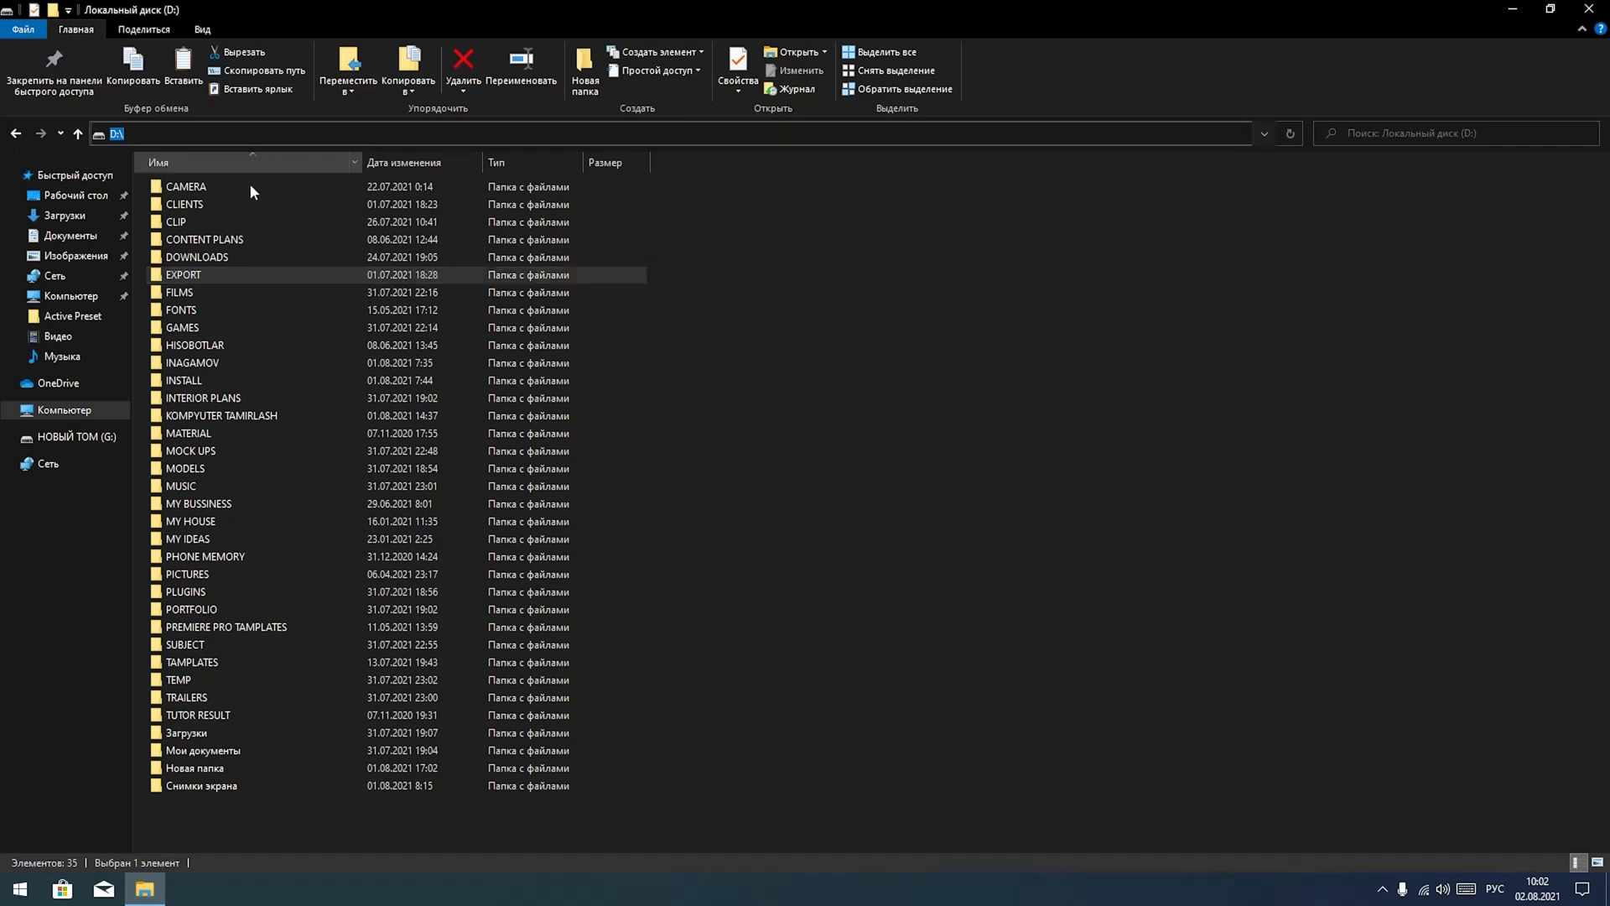
{"action": "left_click", "coordinate": [225, 279]}
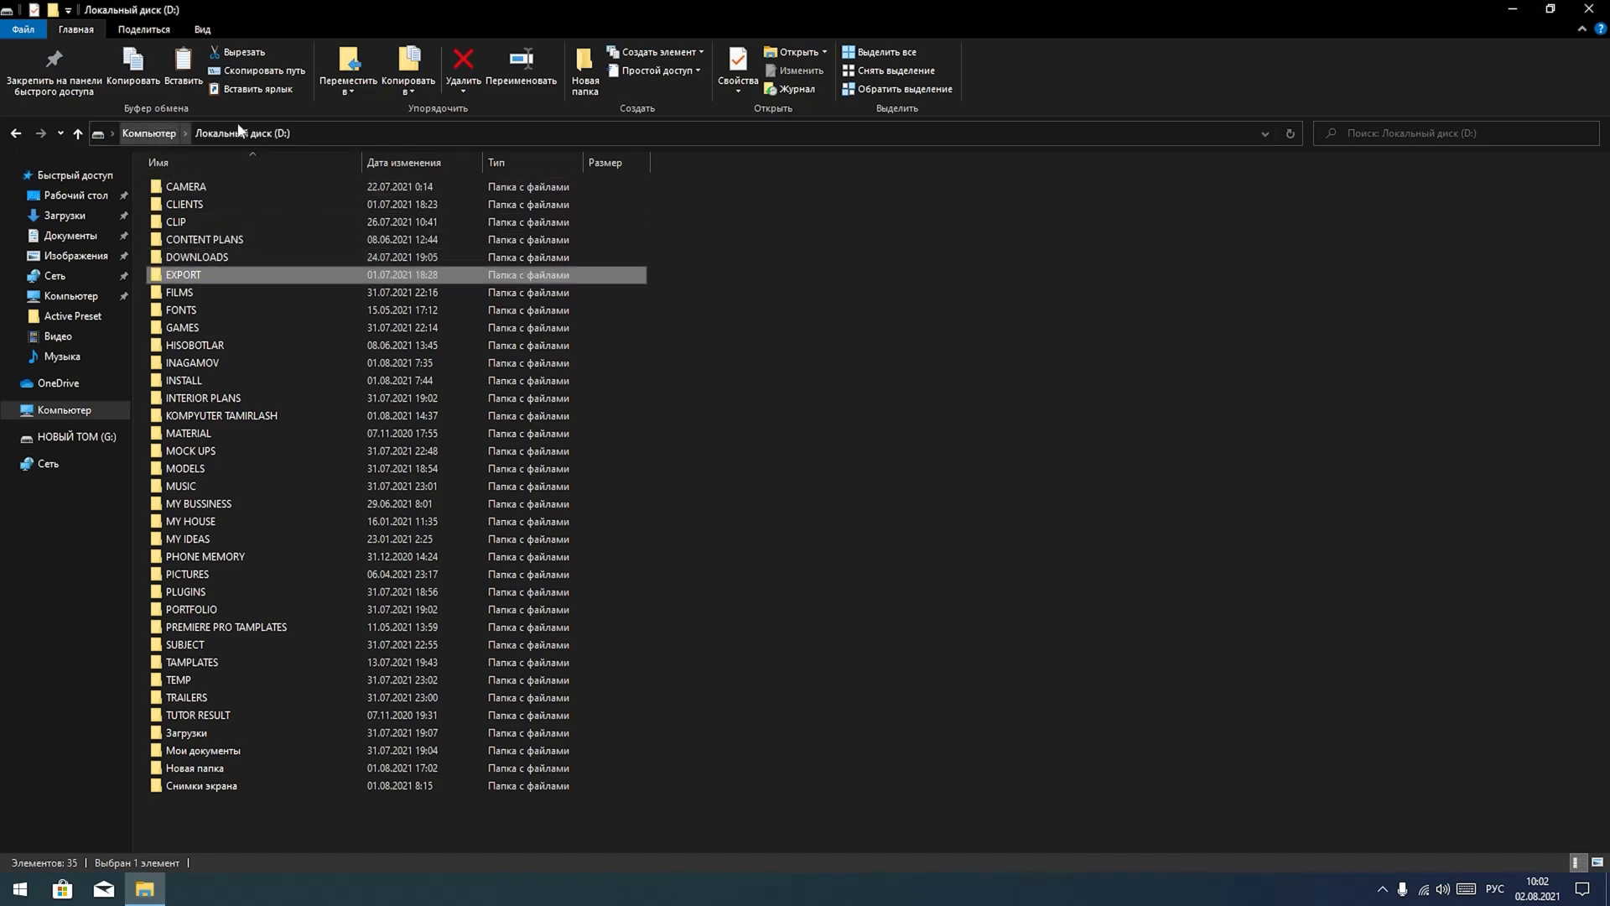
{"action": "left_click", "coordinate": [379, 132]}
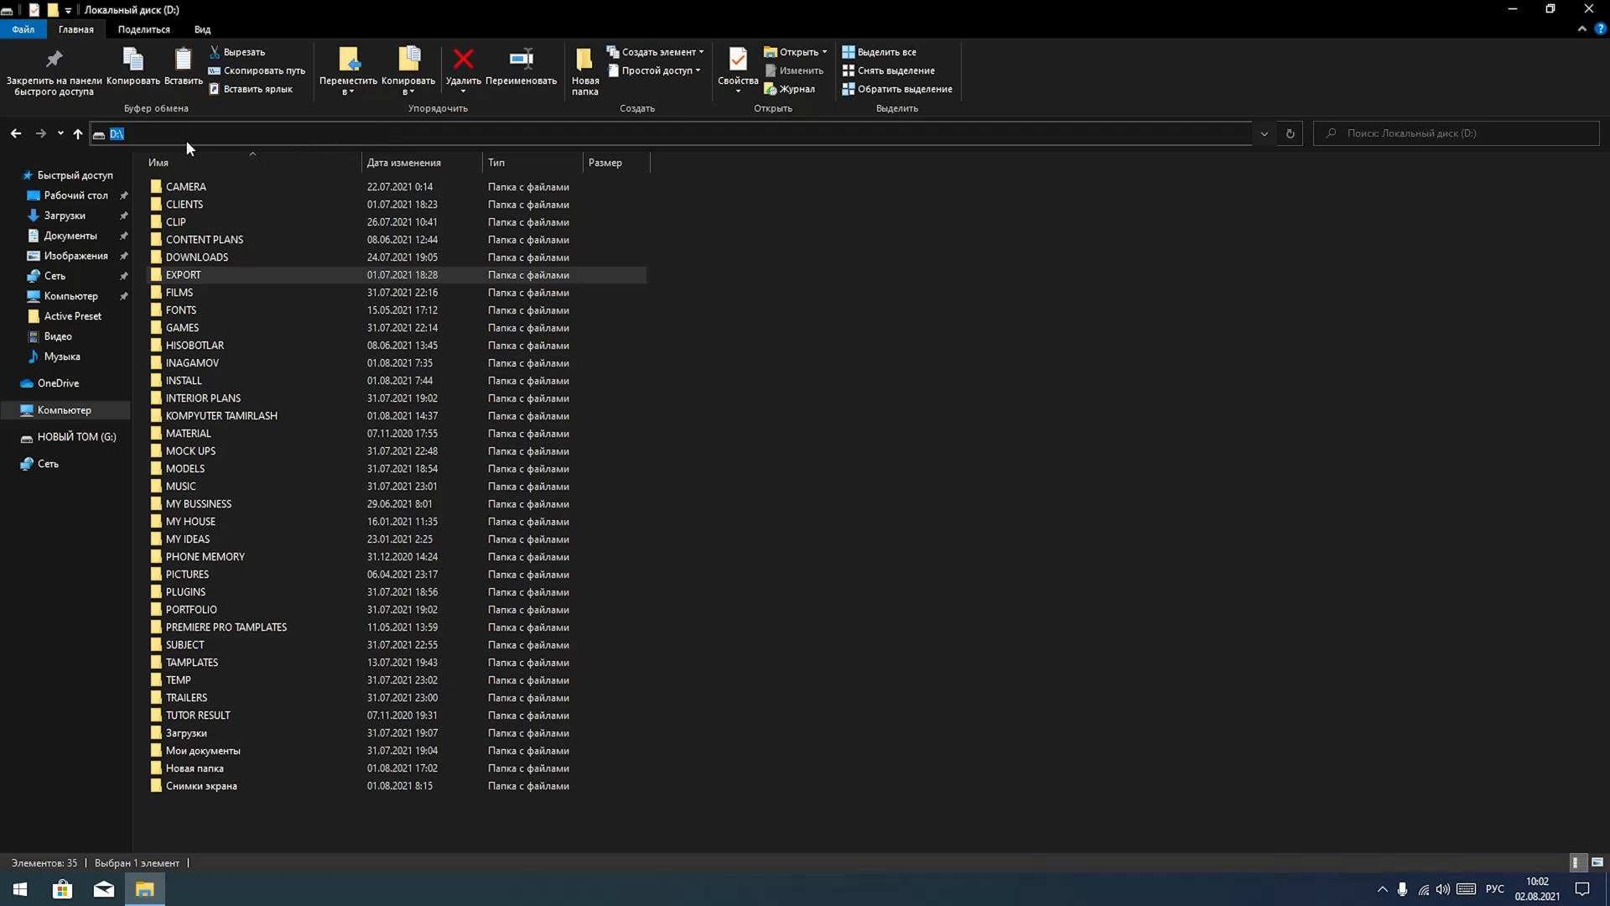
{"action": "left_click", "coordinate": [258, 286]}
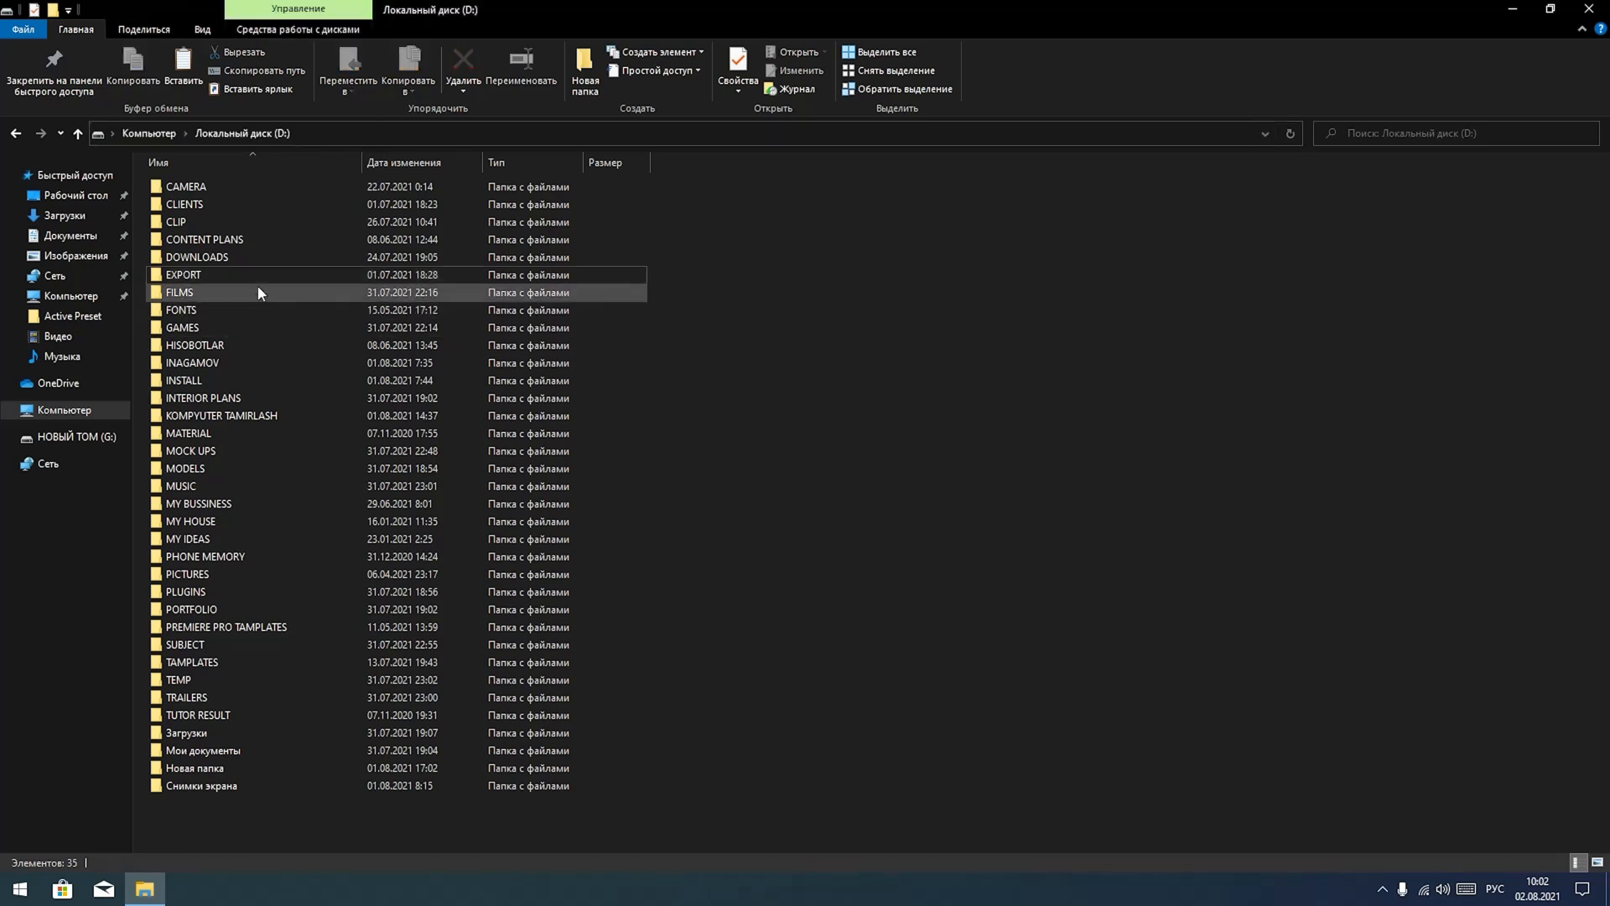
- Look into the FILMS folder on drive D, then try to open MOCK UPS and decline the permanent access request
{"action": "double_click", "coordinate": [235, 298]}
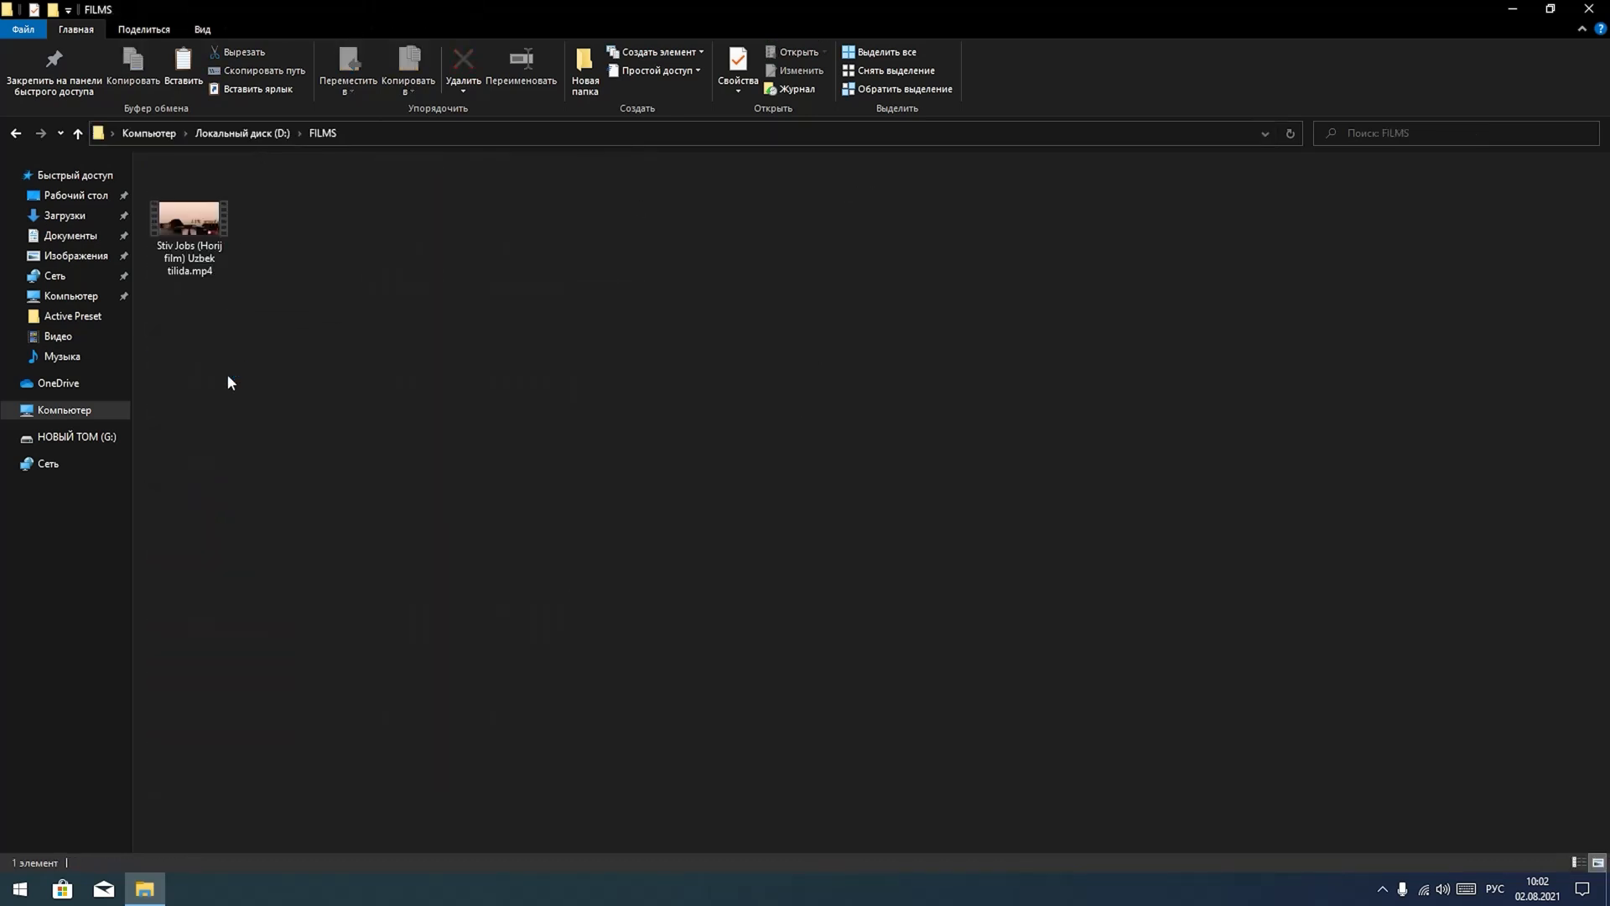
{"action": "left_click", "coordinate": [78, 133]}
{"action": "left_click", "coordinate": [207, 453]}
{"action": "double_click", "coordinate": [208, 453]}
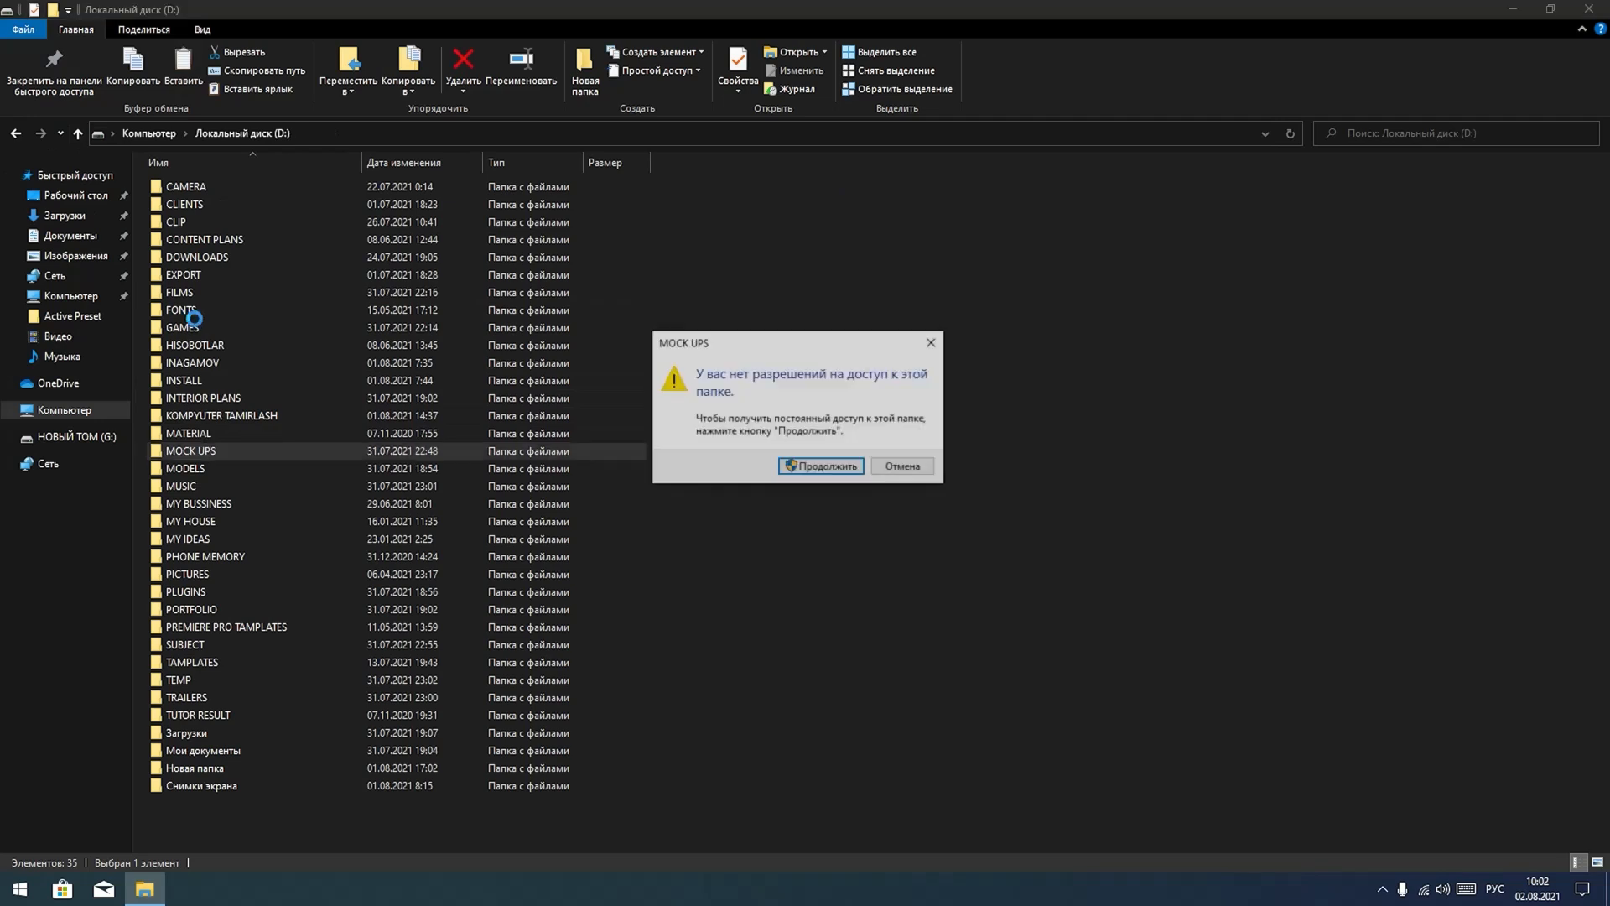
{"action": "left_click", "coordinate": [903, 465]}
- Open the MODELS folder and, back on drive D, the MY IDEAS folder, granting permanent access to each
{"action": "double_click", "coordinate": [209, 465]}
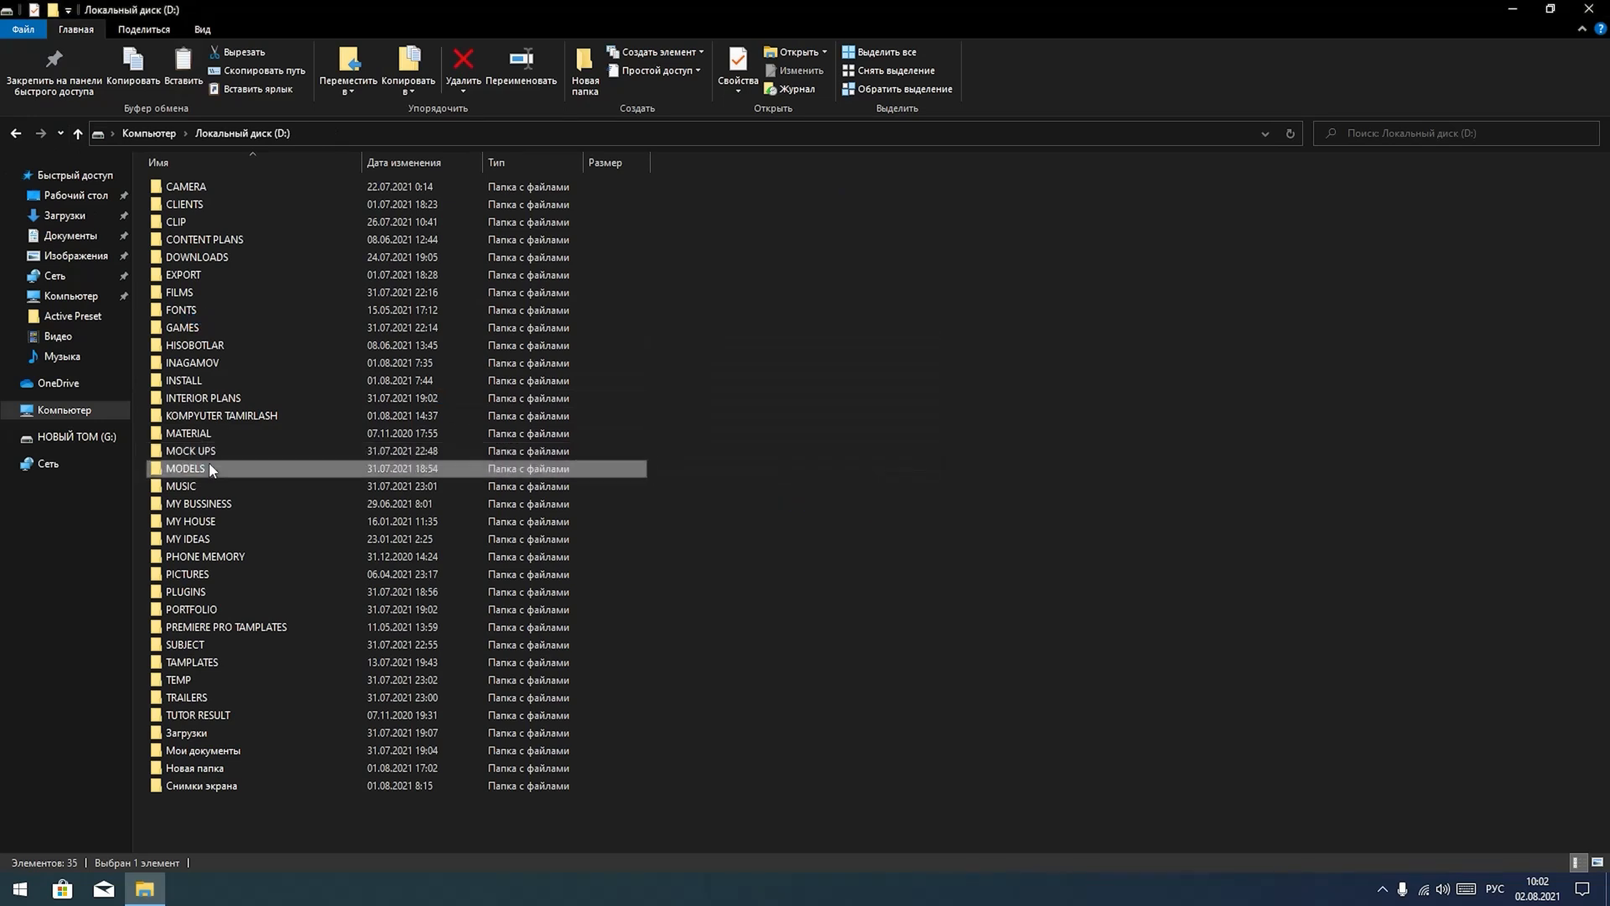
{"action": "left_click", "coordinate": [821, 473]}
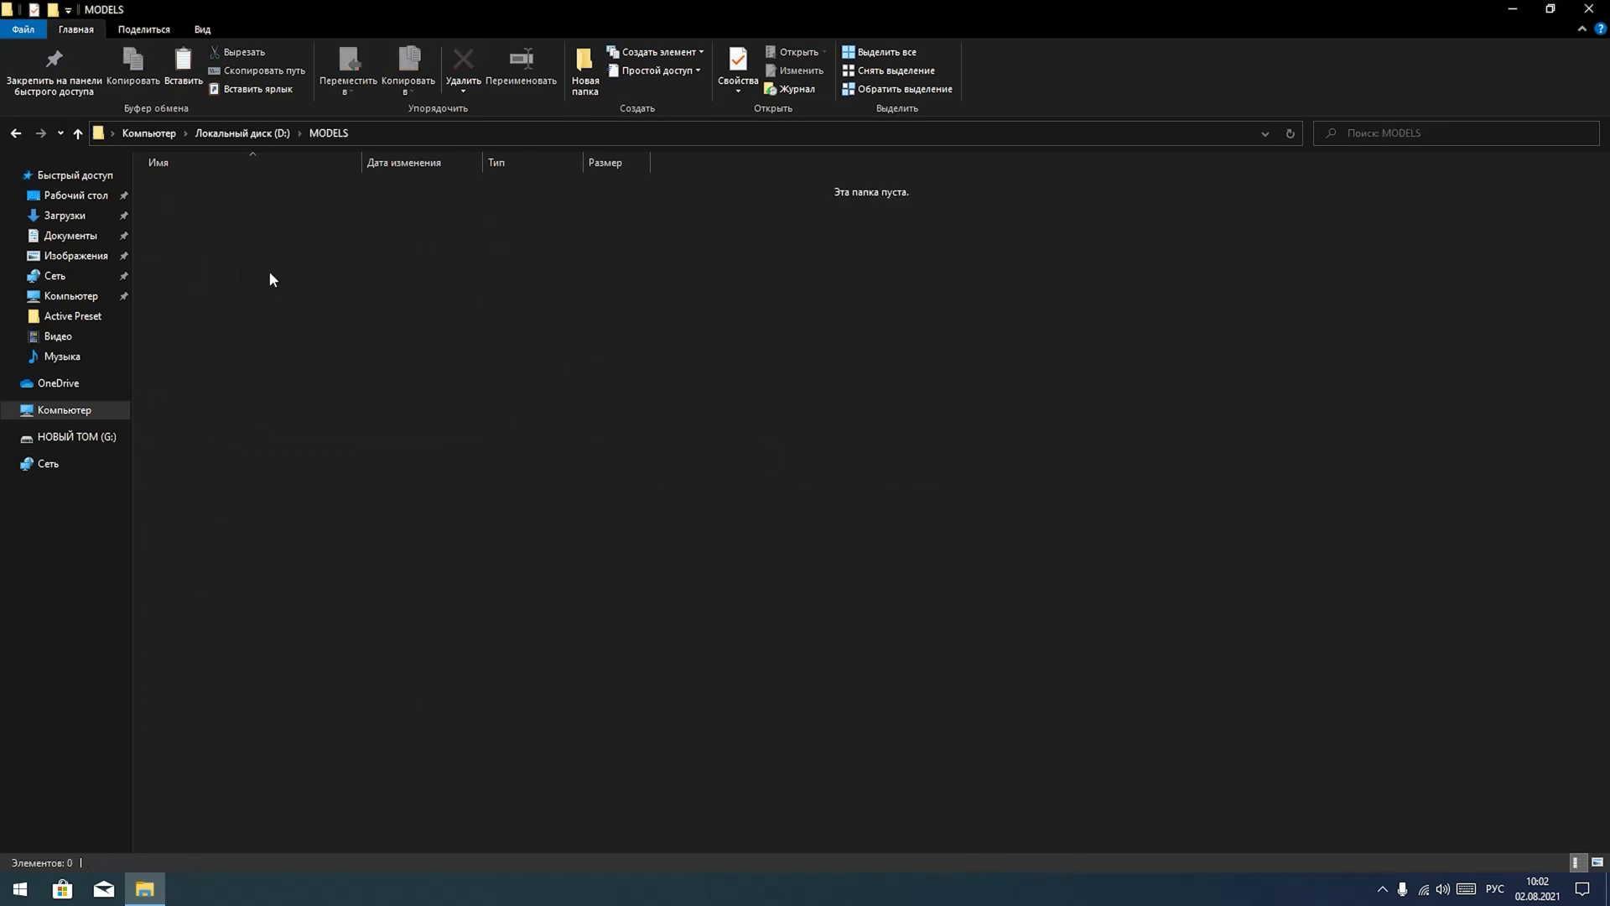
{"action": "left_click", "coordinate": [77, 134]}
{"action": "double_click", "coordinate": [188, 538]}
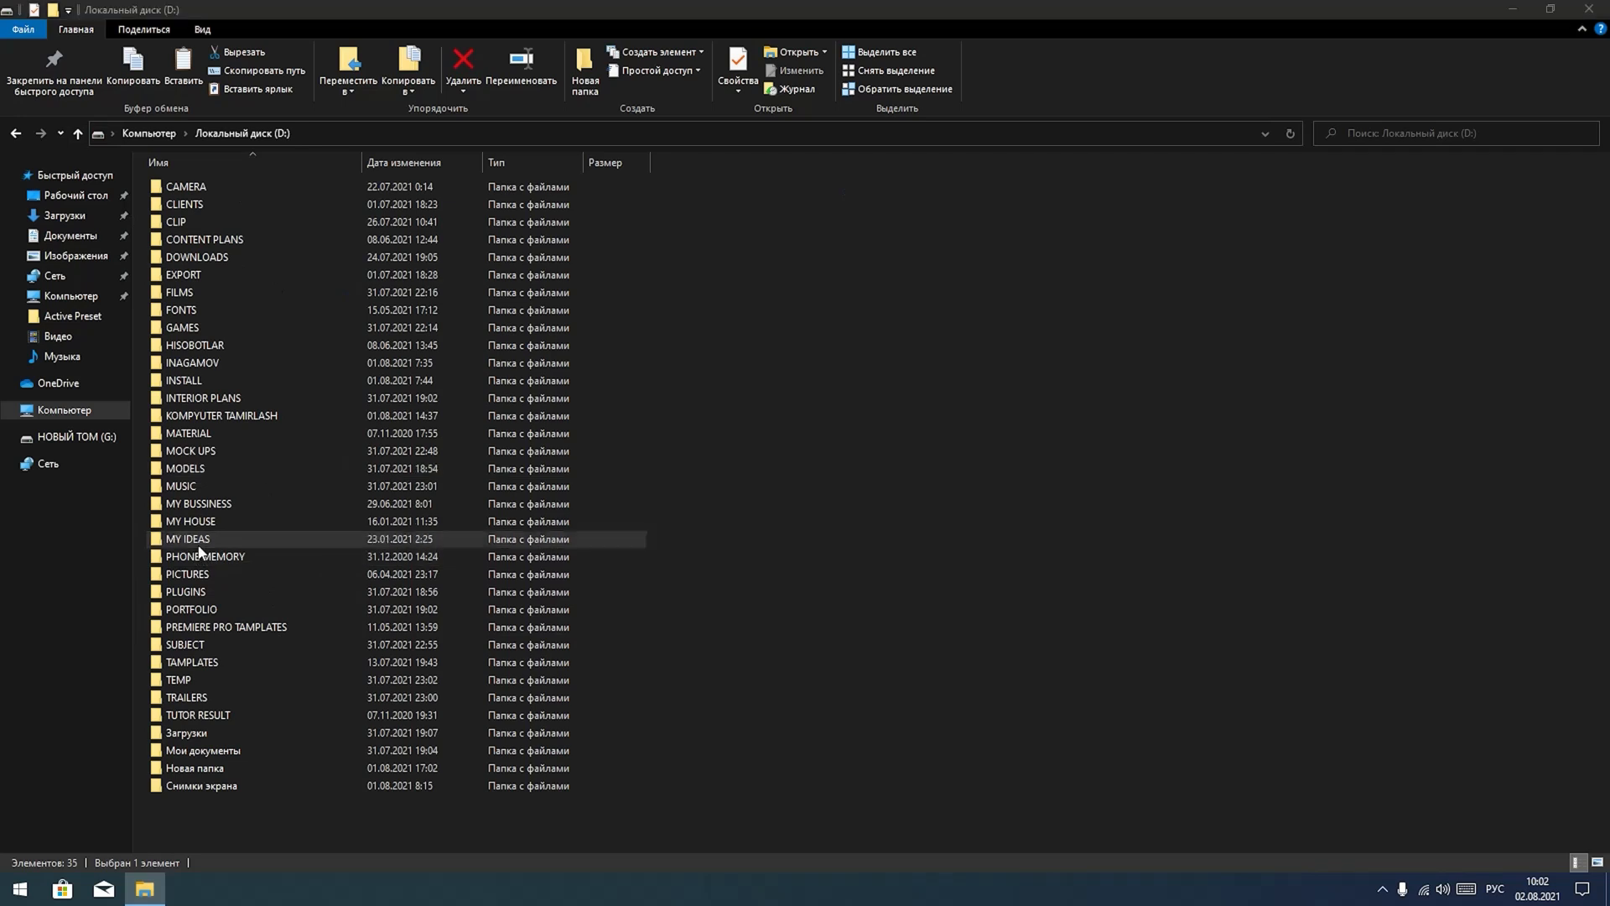
{"action": "left_click", "coordinate": [822, 466]}
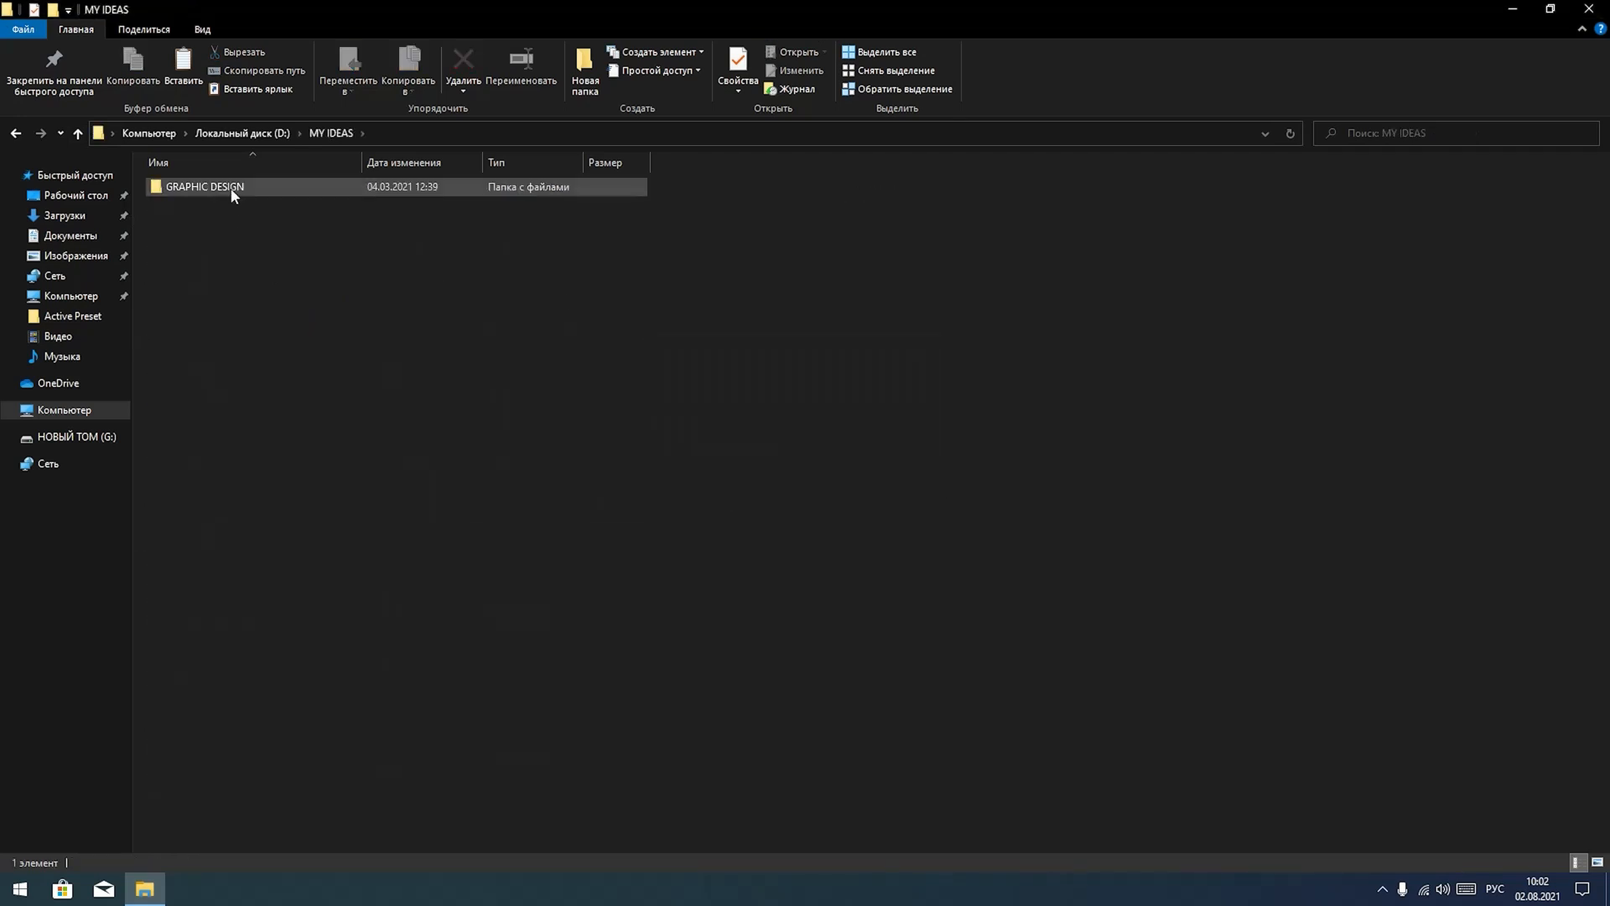
- Open the GRAPHIC DESIGN folder inside MY IDEAS
{"action": "left_click", "coordinate": [228, 188]}
{"action": "left_click", "coordinate": [235, 234]}
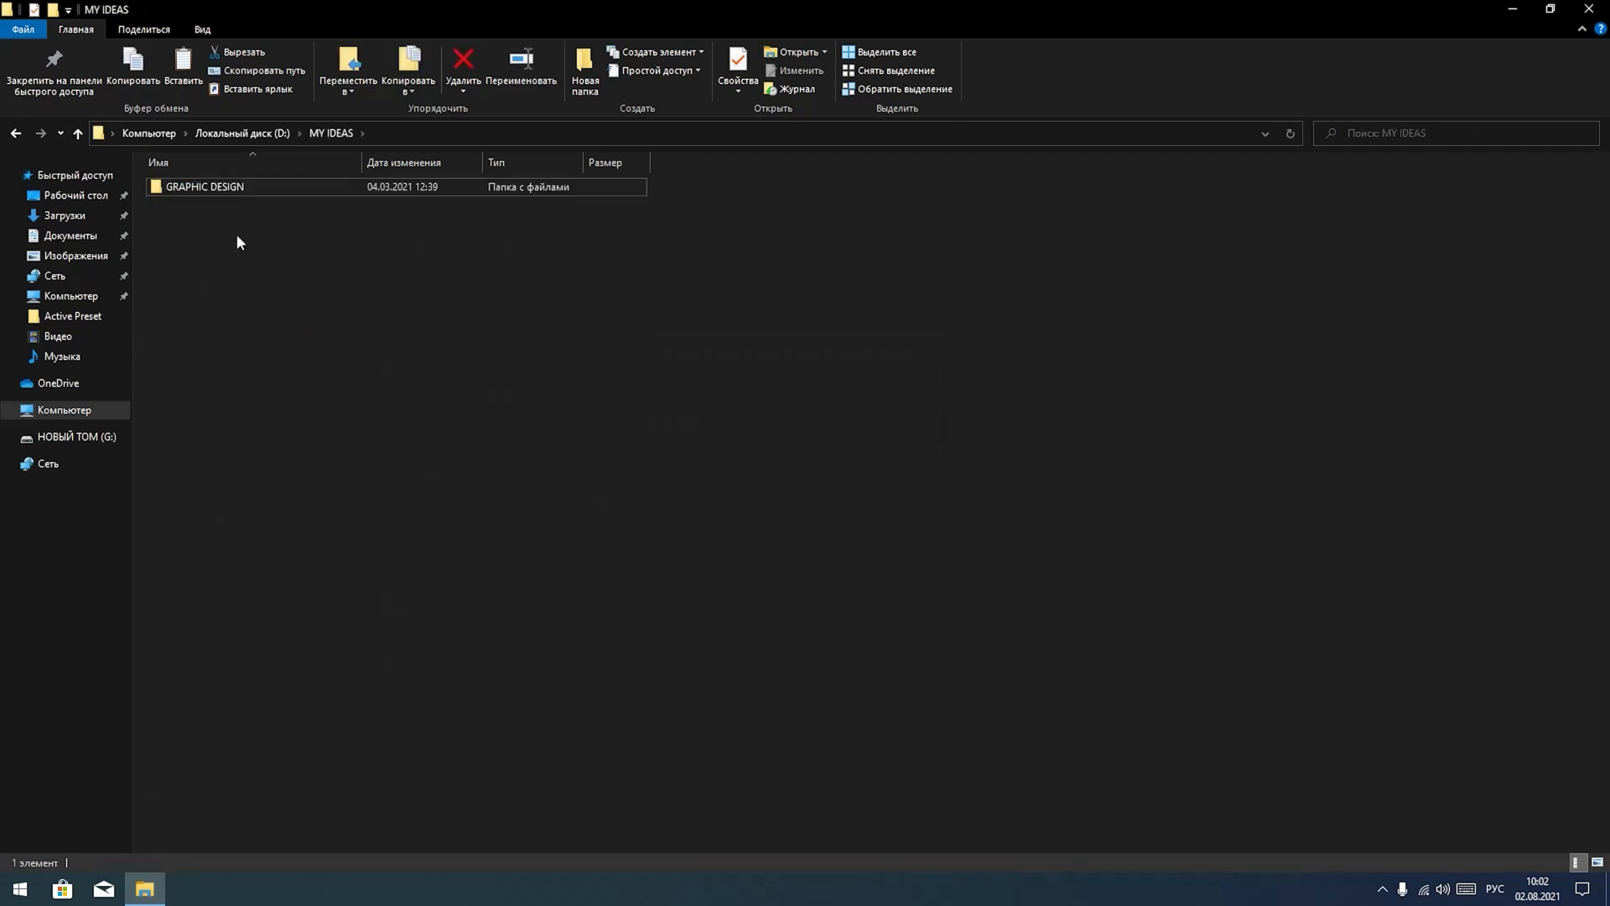
{"action": "double_click", "coordinate": [228, 188]}
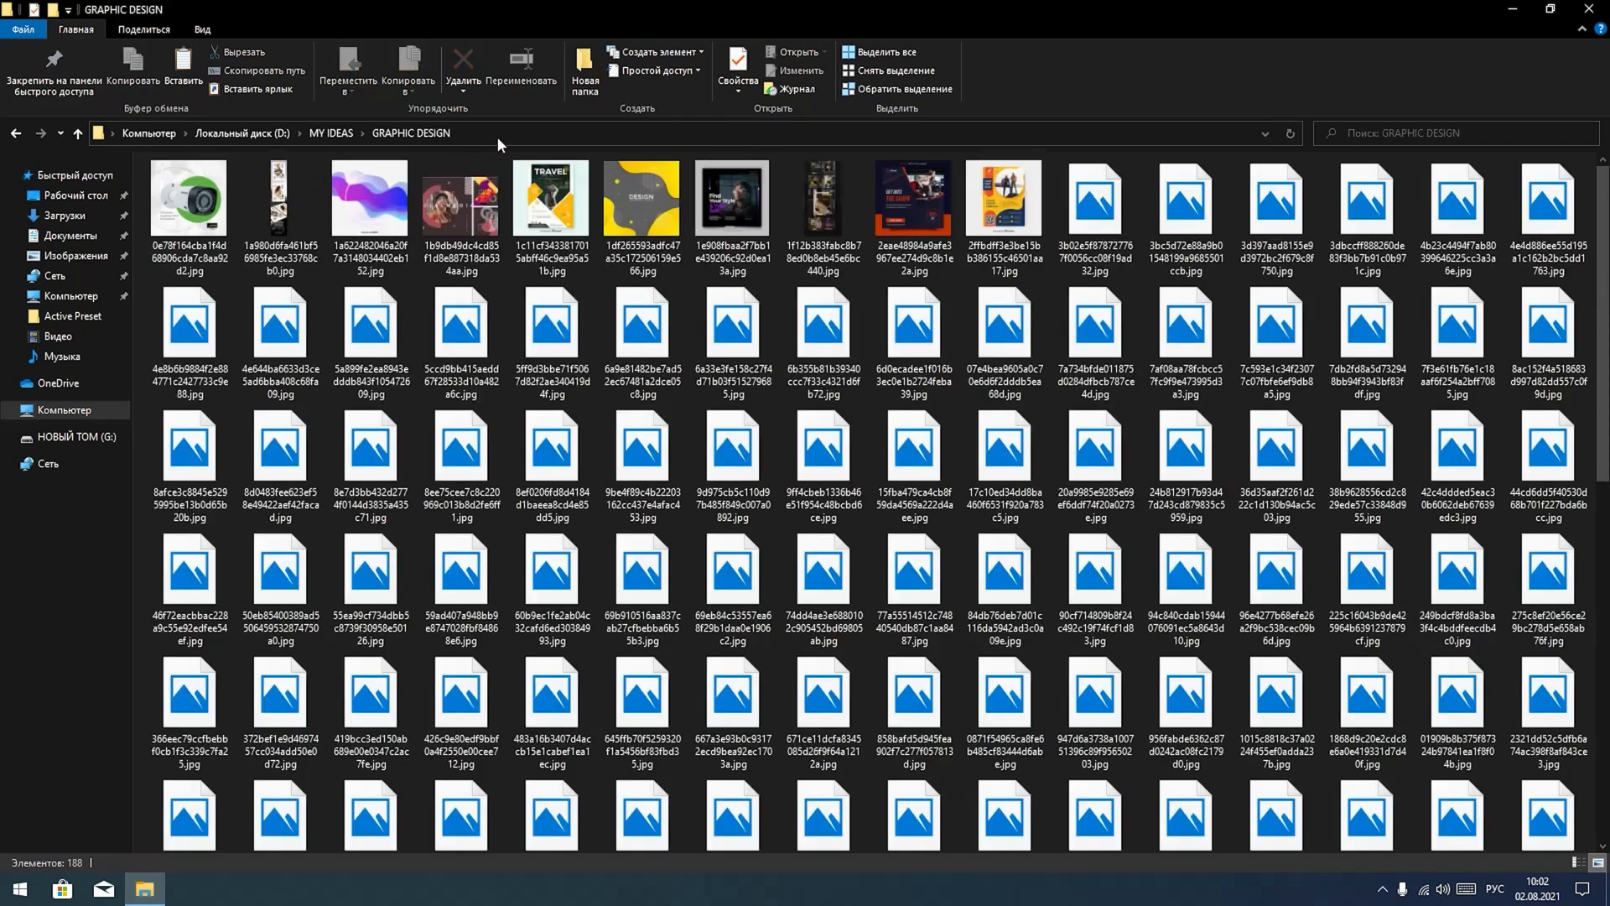
- Show the GRAPHIC DESIGN folder's location as a text path and copy D:\MY IDEAS\GRAPHIC DESIGN to the clipboard
{"action": "left_click", "coordinate": [496, 136]}
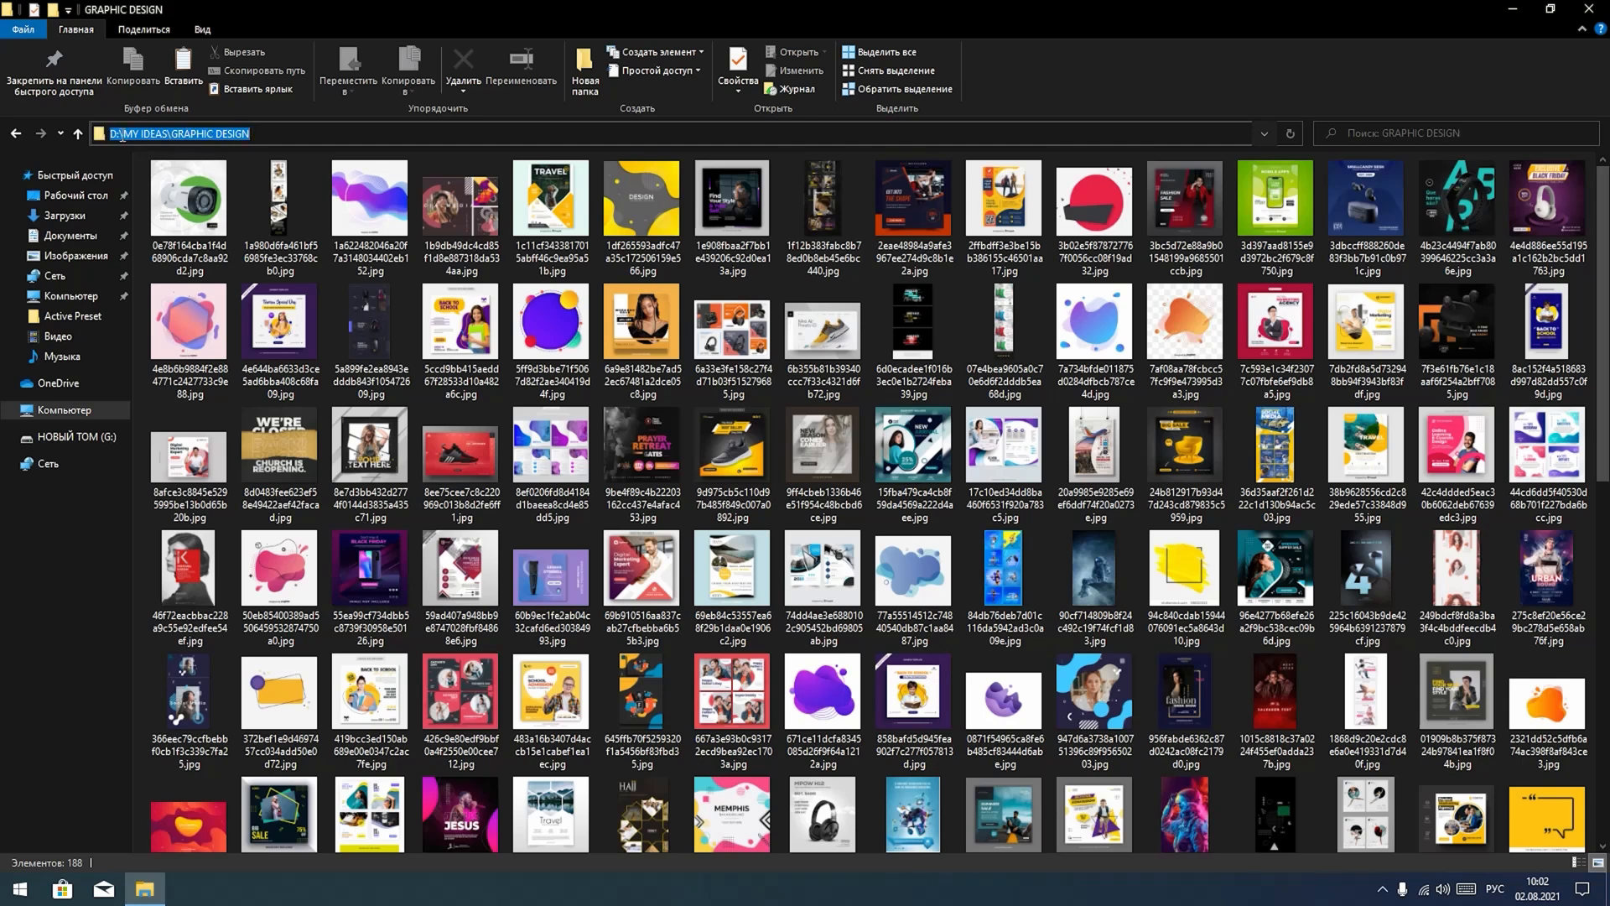
{"action": "left_click", "coordinate": [310, 134]}
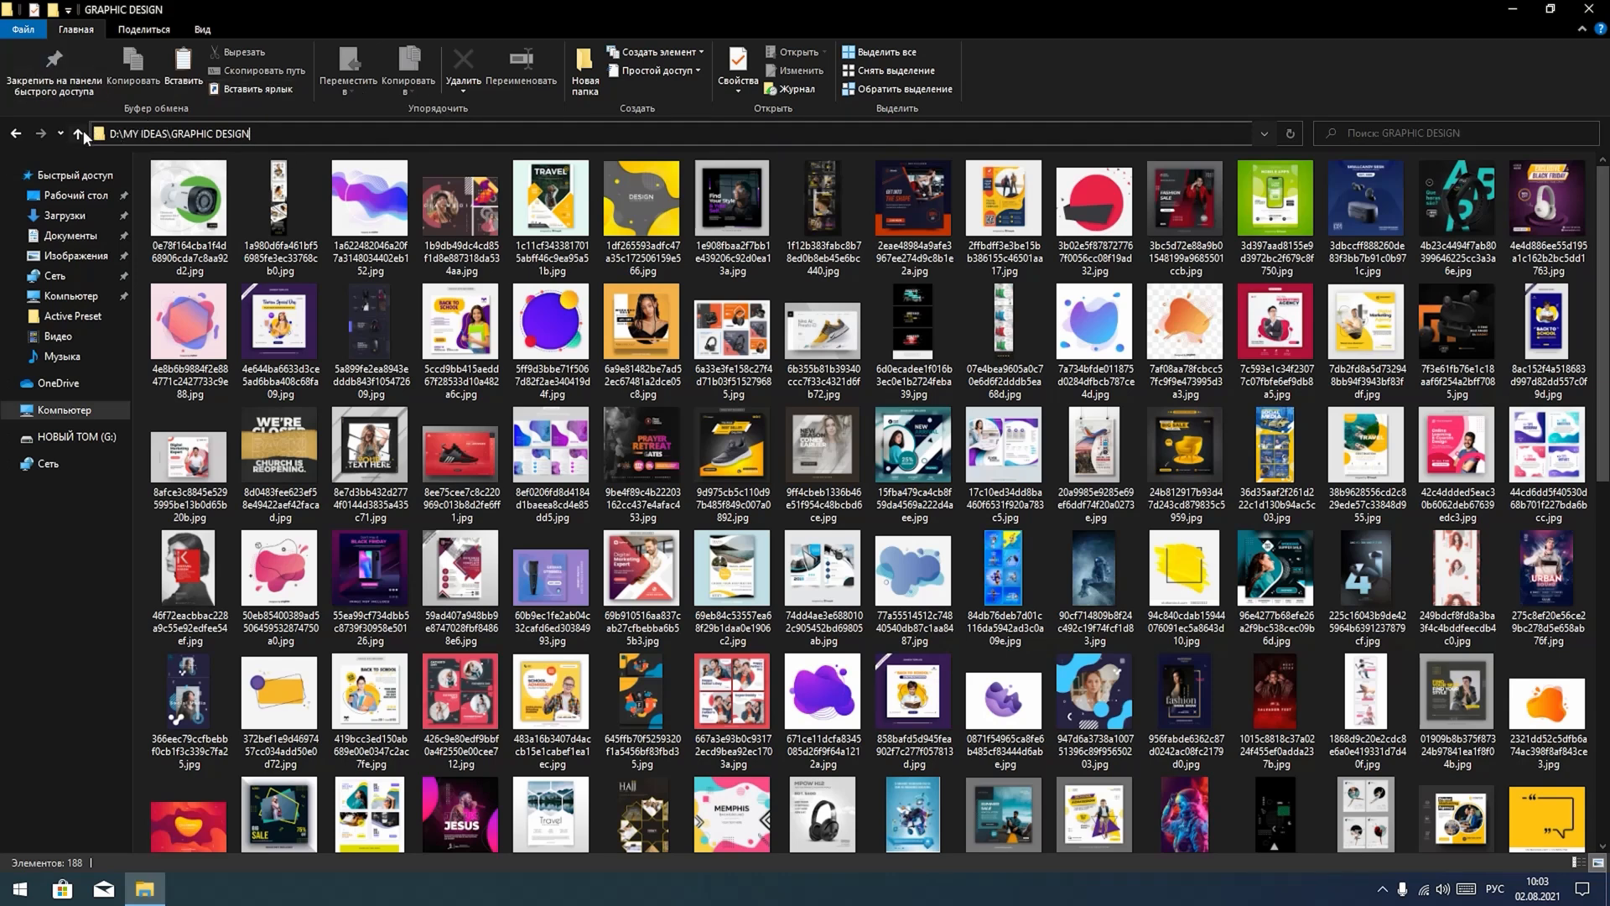
{"action": "left_click_drag", "start_coordinate": [251, 134], "coordinate": [106, 136]}
{"action": "key", "text": "super+c"}
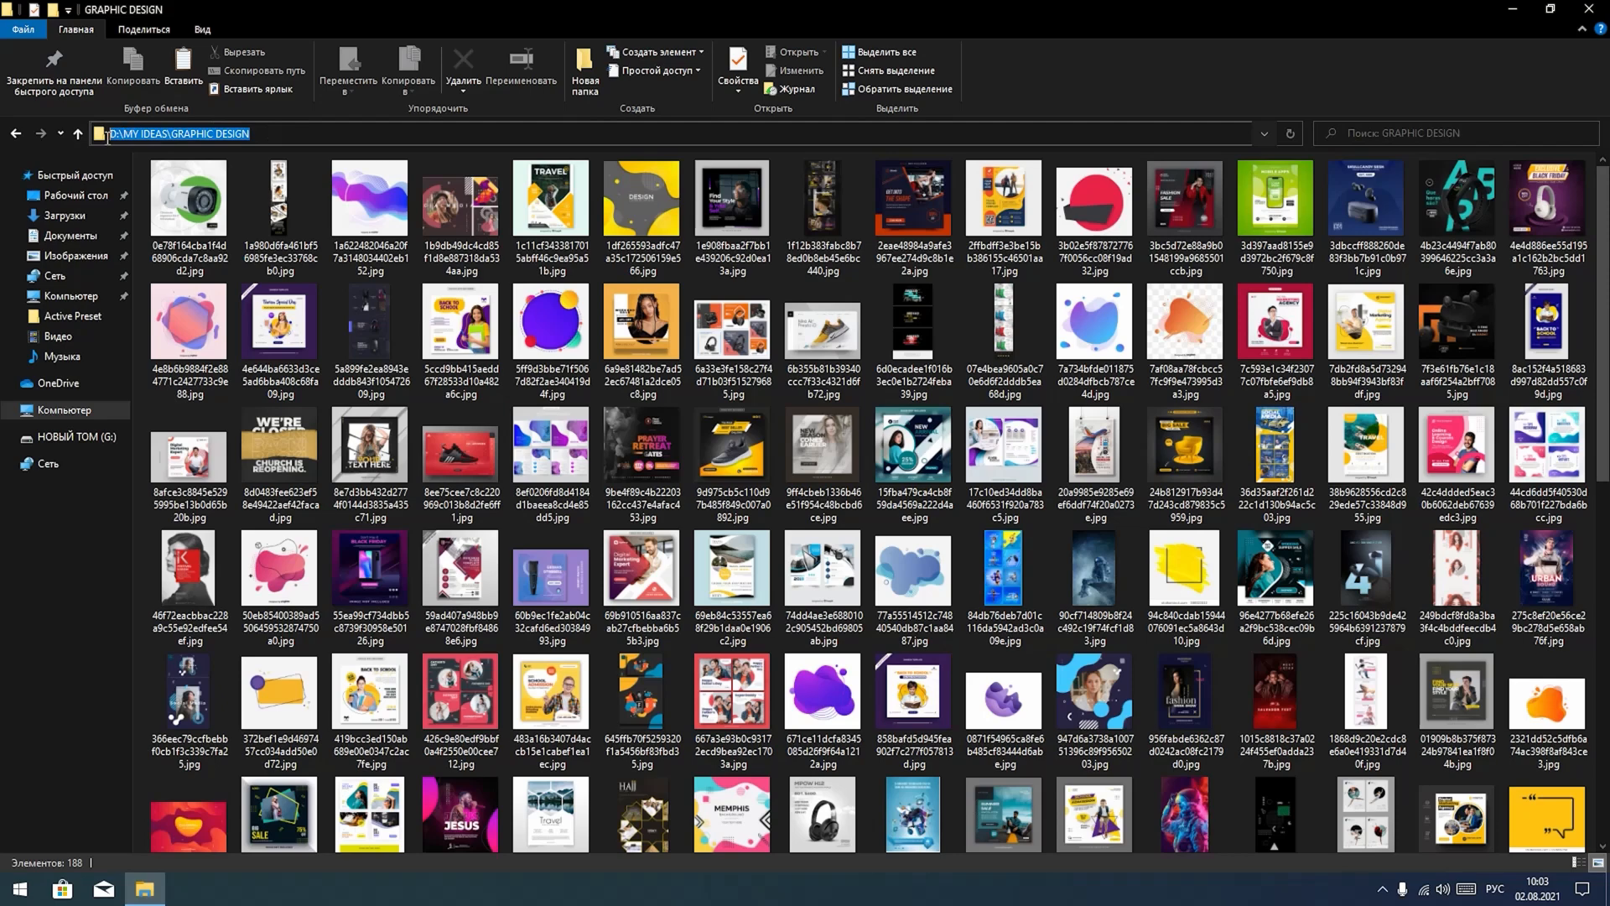
{"action": "right_click", "coordinate": [120, 141]}
{"action": "left_click", "coordinate": [198, 192]}
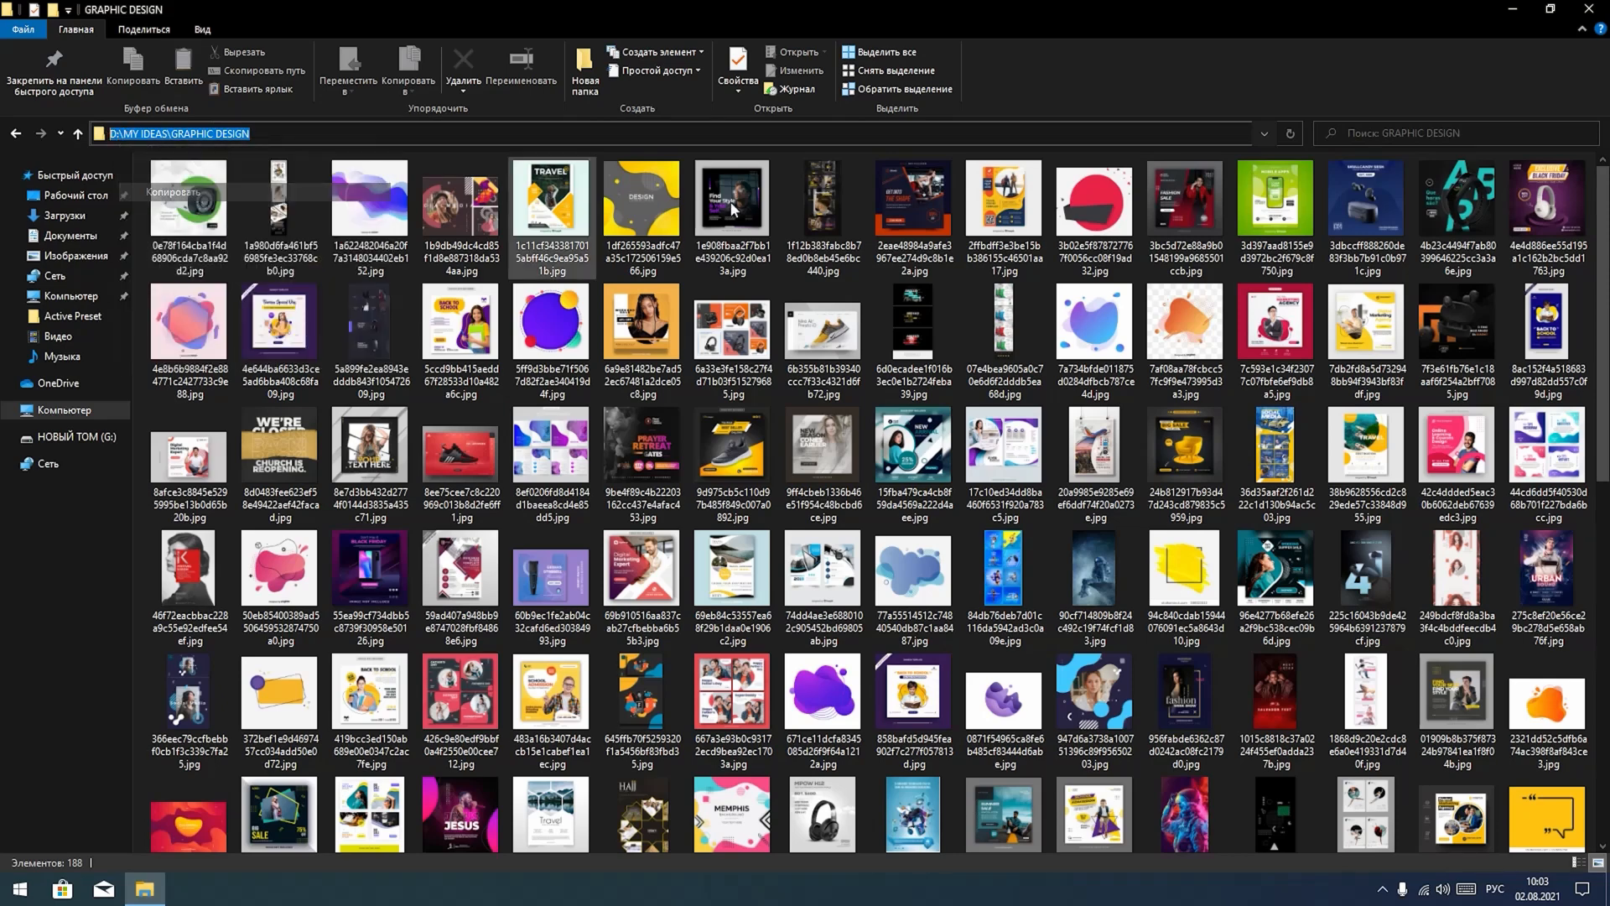
- Minimize the folder window, open a new Компьютер window and go to the pasted path D:\MY IDEAS\GRAPHIC DESIGN
{"action": "left_click", "coordinate": [1511, 9]}
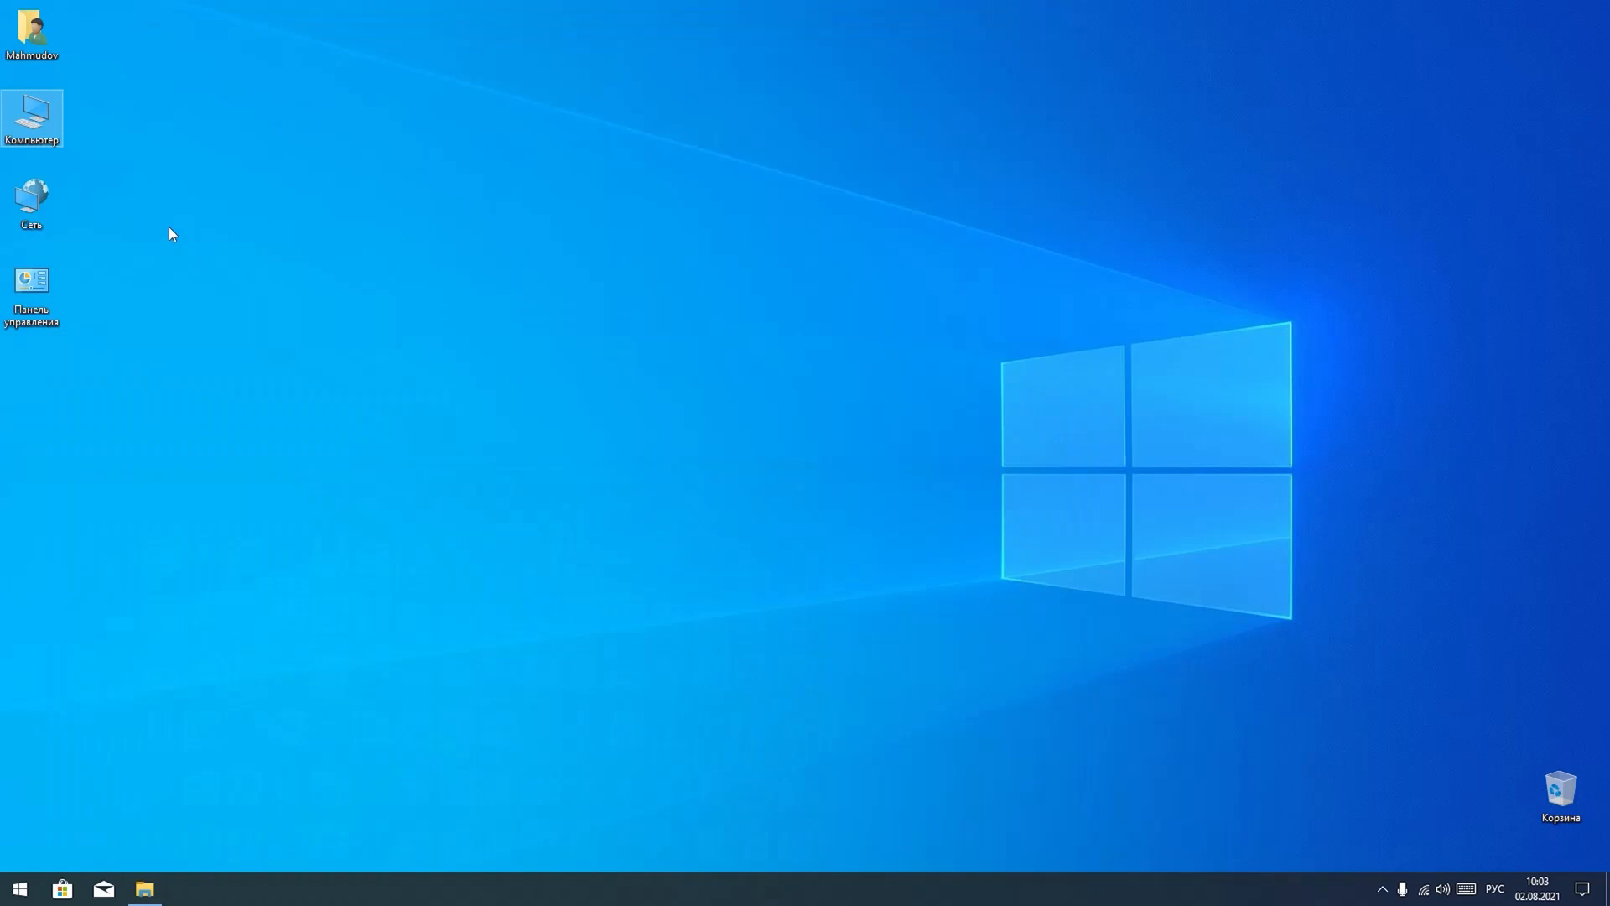
{"action": "key", "text": "Return"}
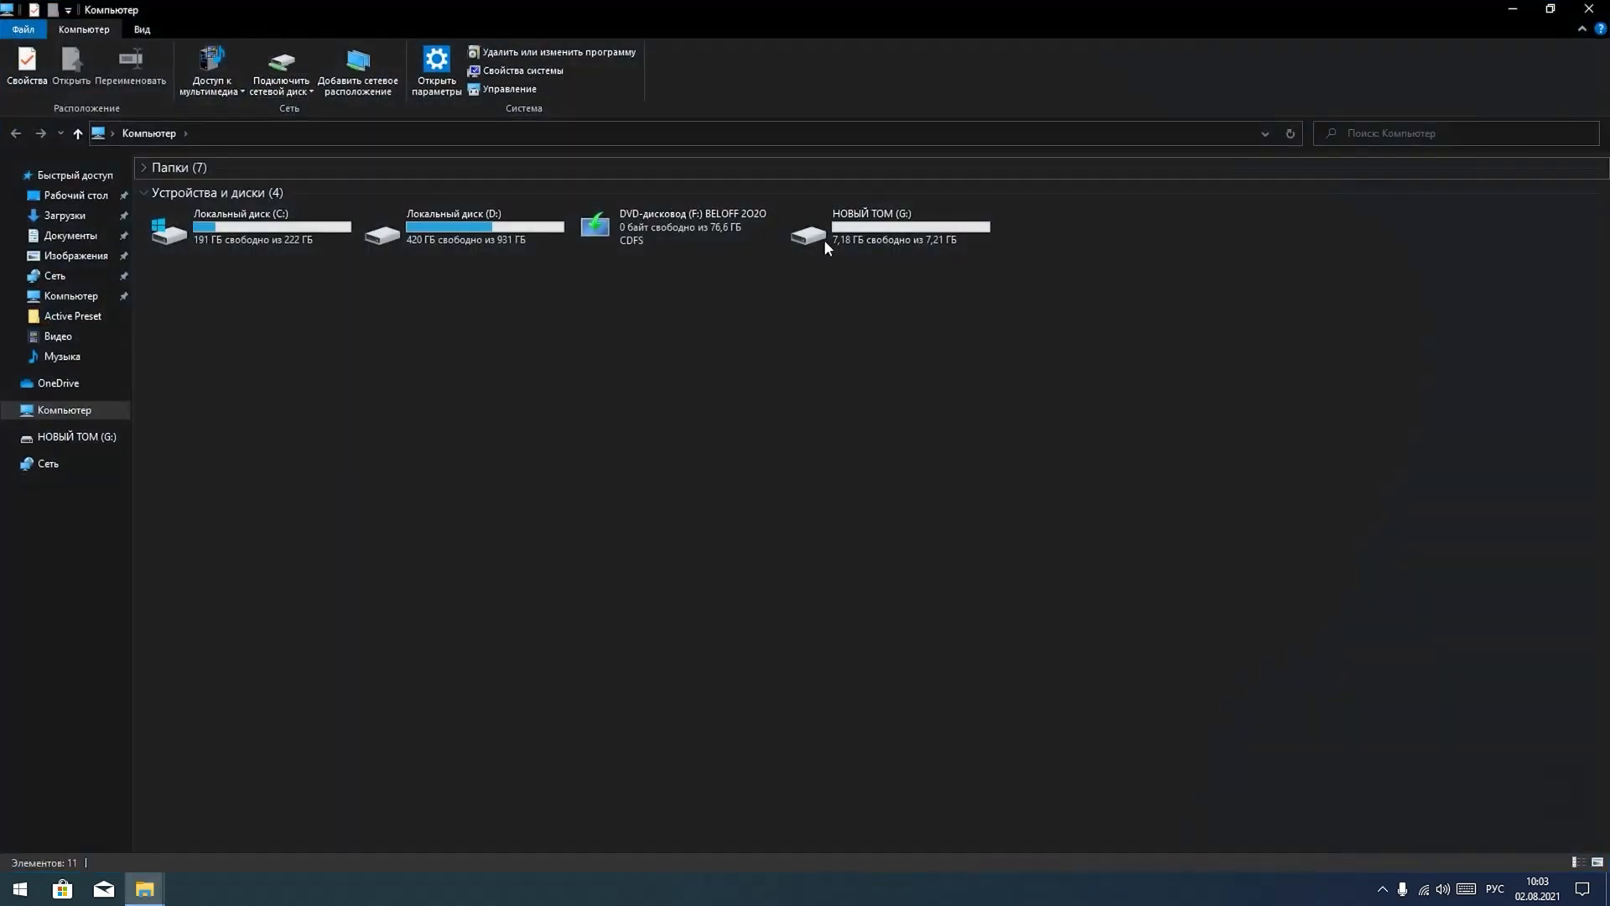
{"action": "left_click_drag", "start_coordinate": [637, 8], "coordinate": [922, 43]}
{"action": "left_click", "coordinate": [567, 168]}
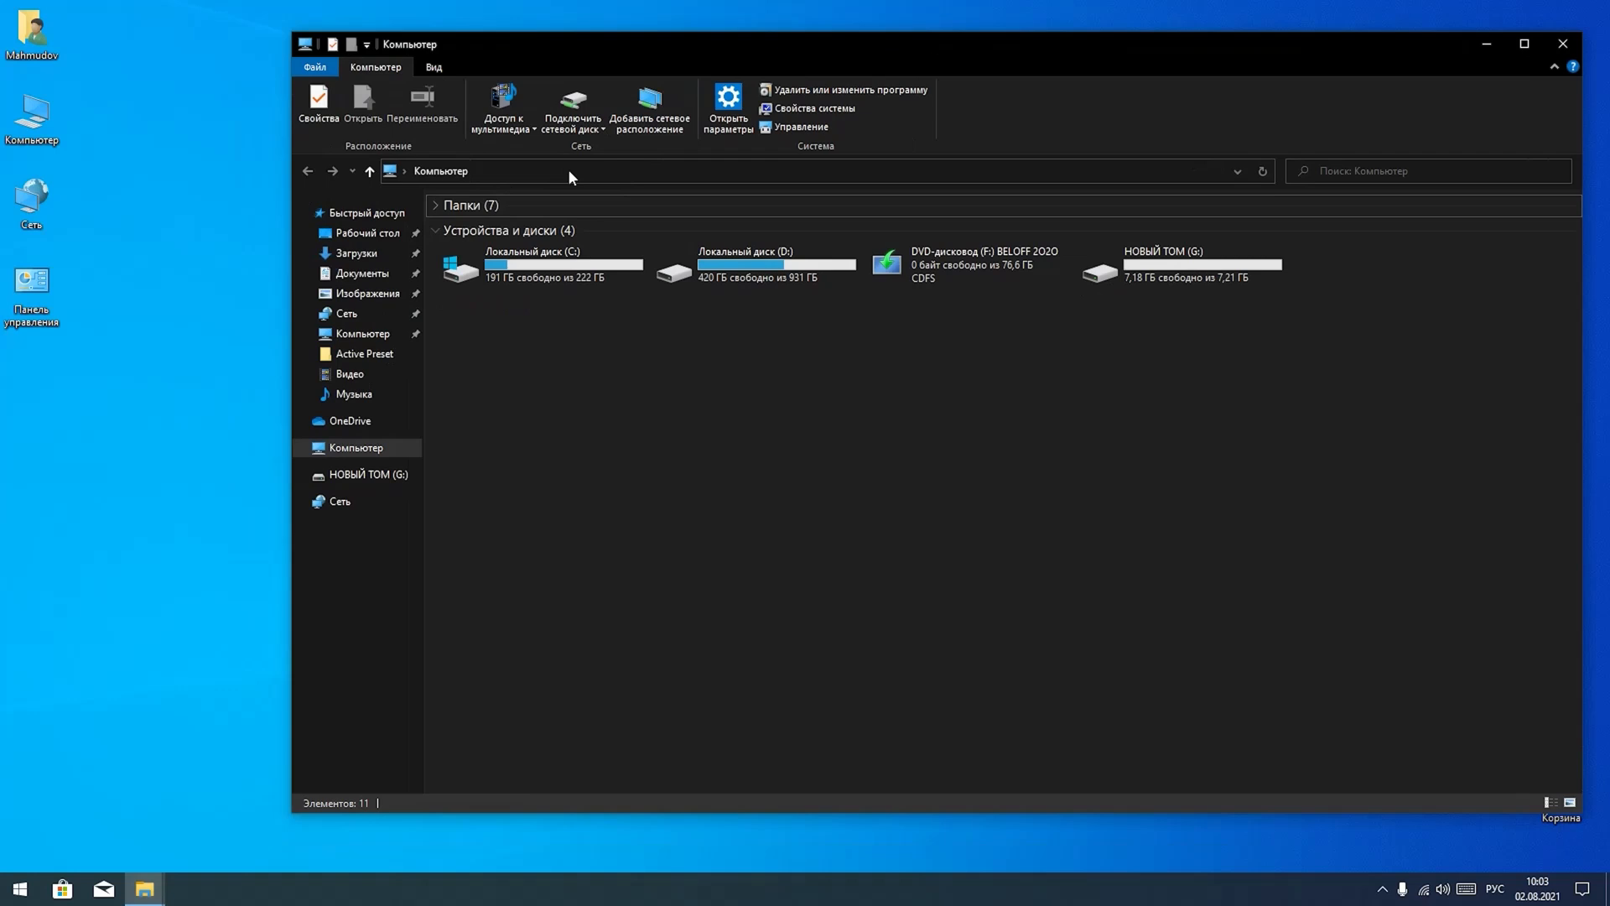
{"action": "right_click", "coordinate": [569, 172]}
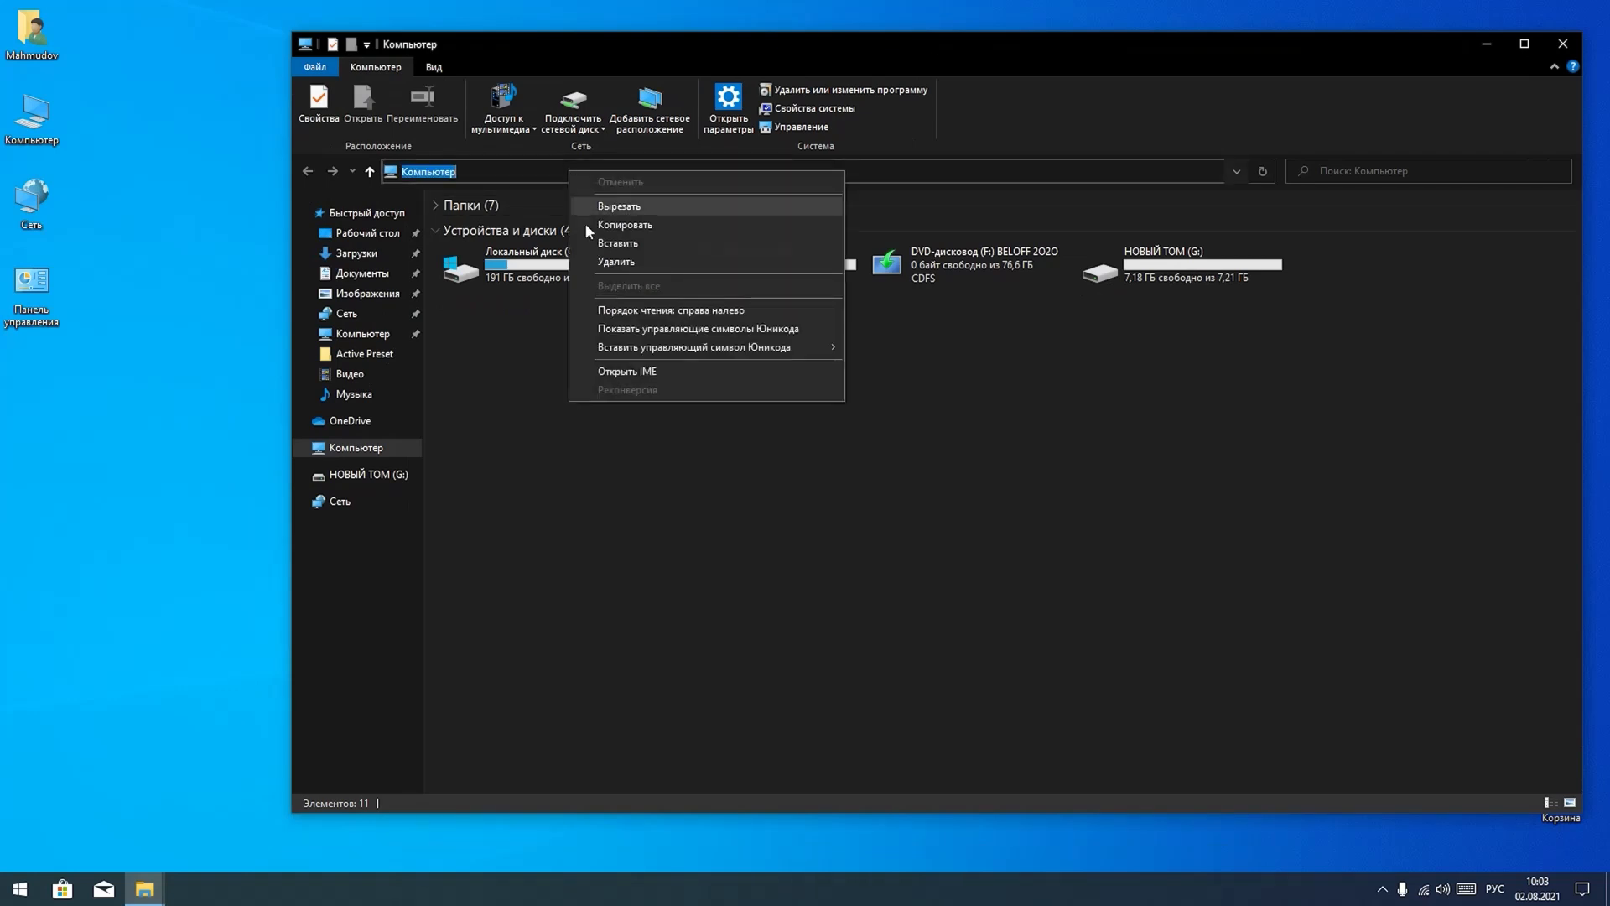
{"action": "left_click", "coordinate": [617, 243]}
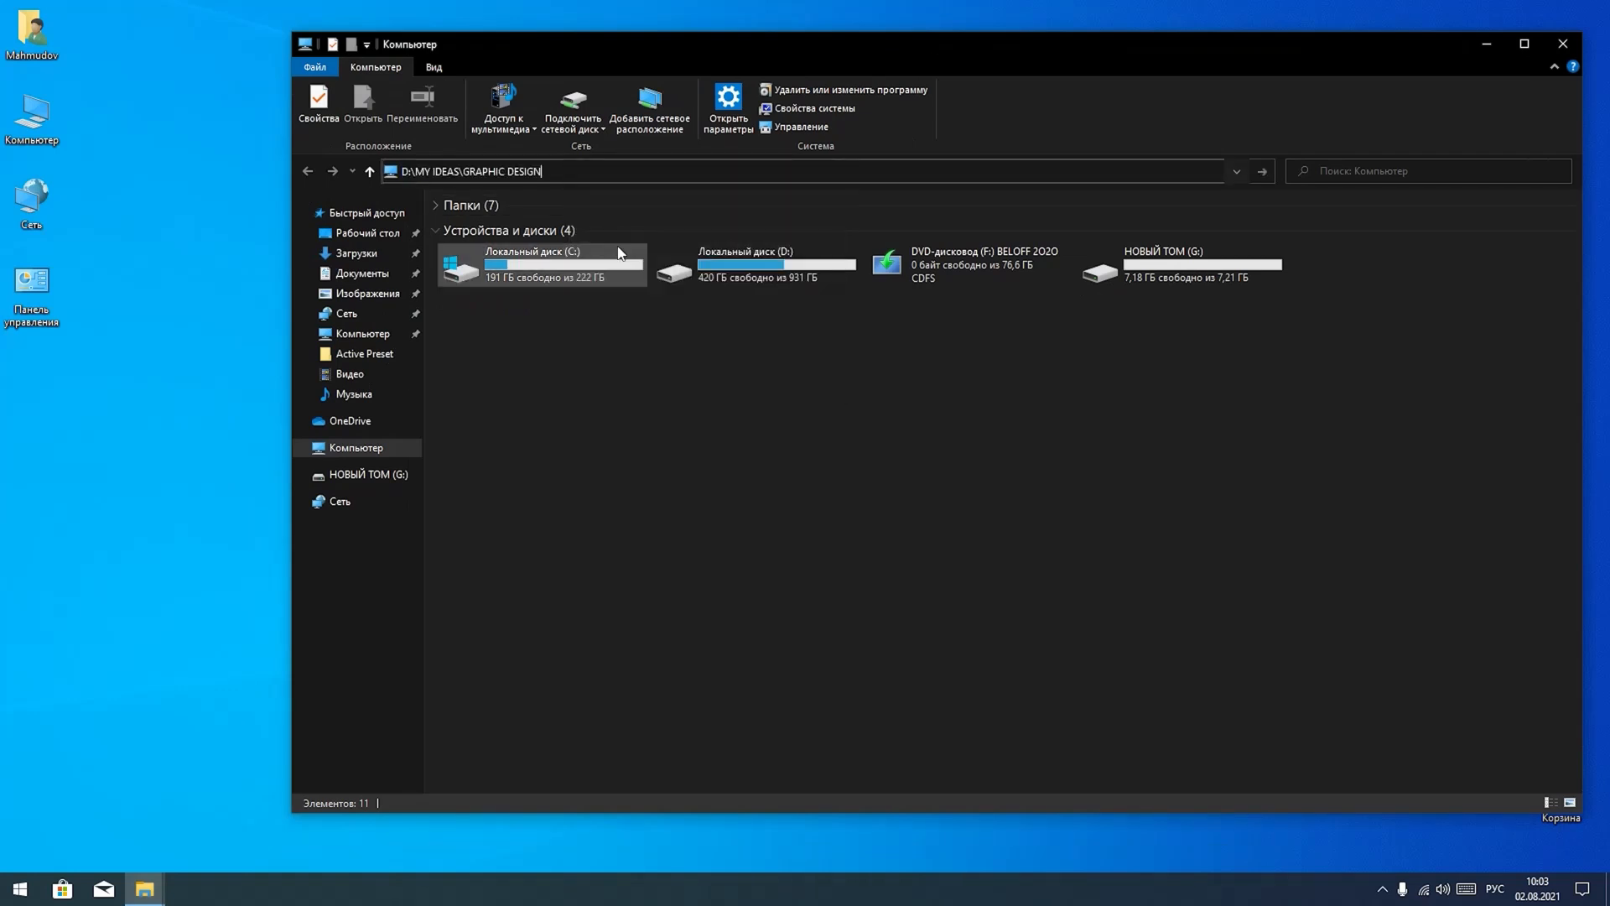
{"action": "key", "text": "Return"}
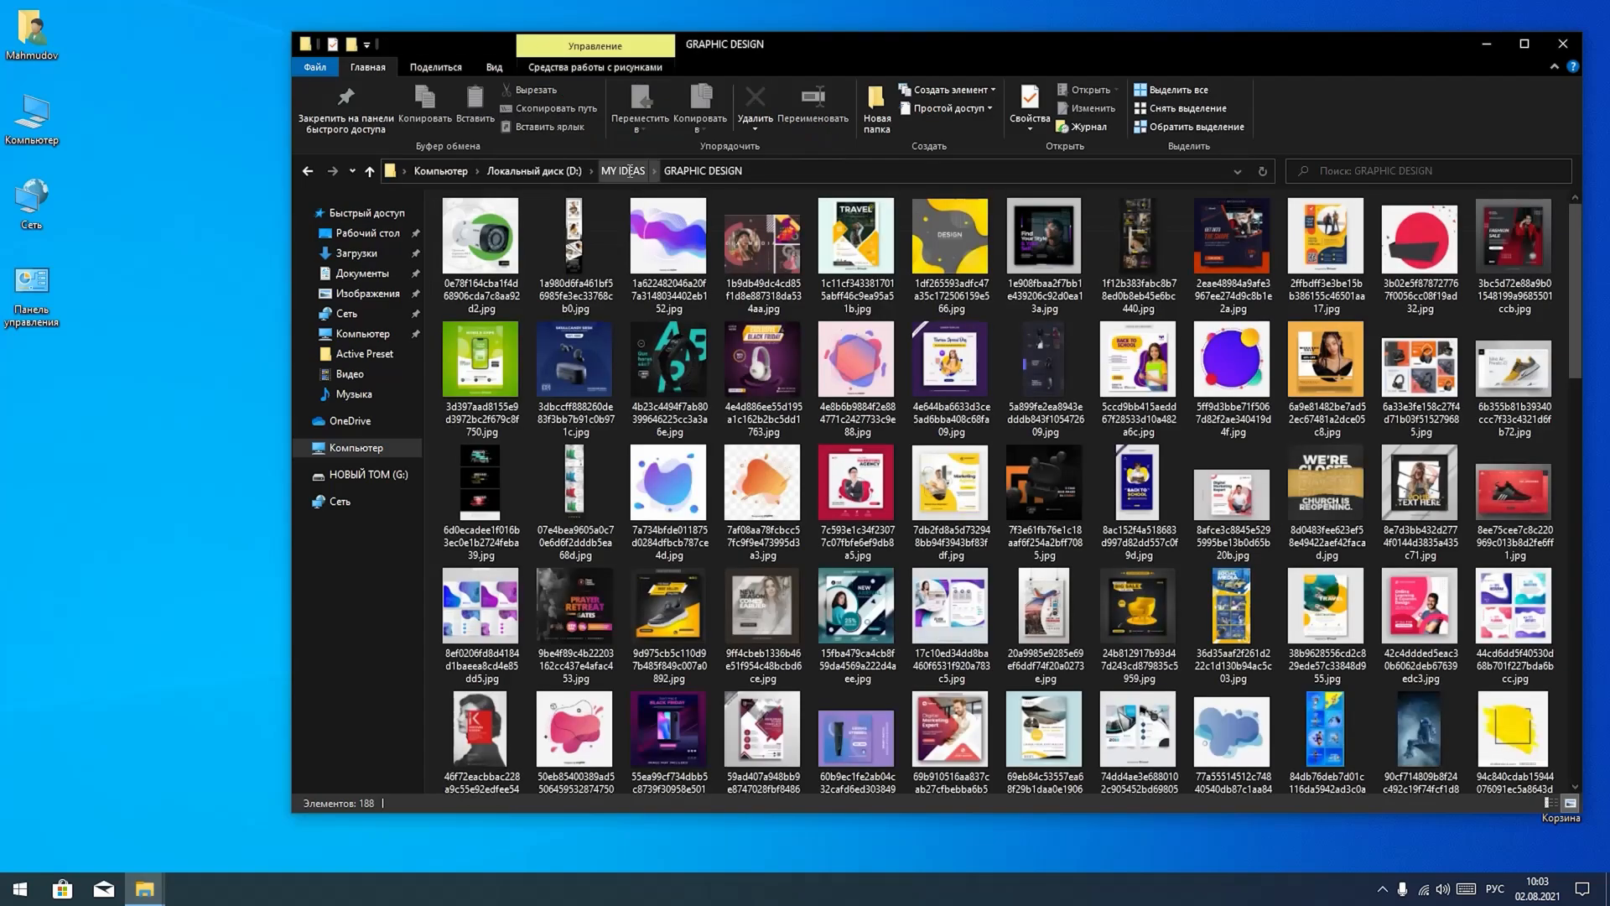
- Place the two GRAPHIC DESIGN windows side by side for comparison and close the one reached through the pasted path
{"action": "key", "text": "super+Right"}
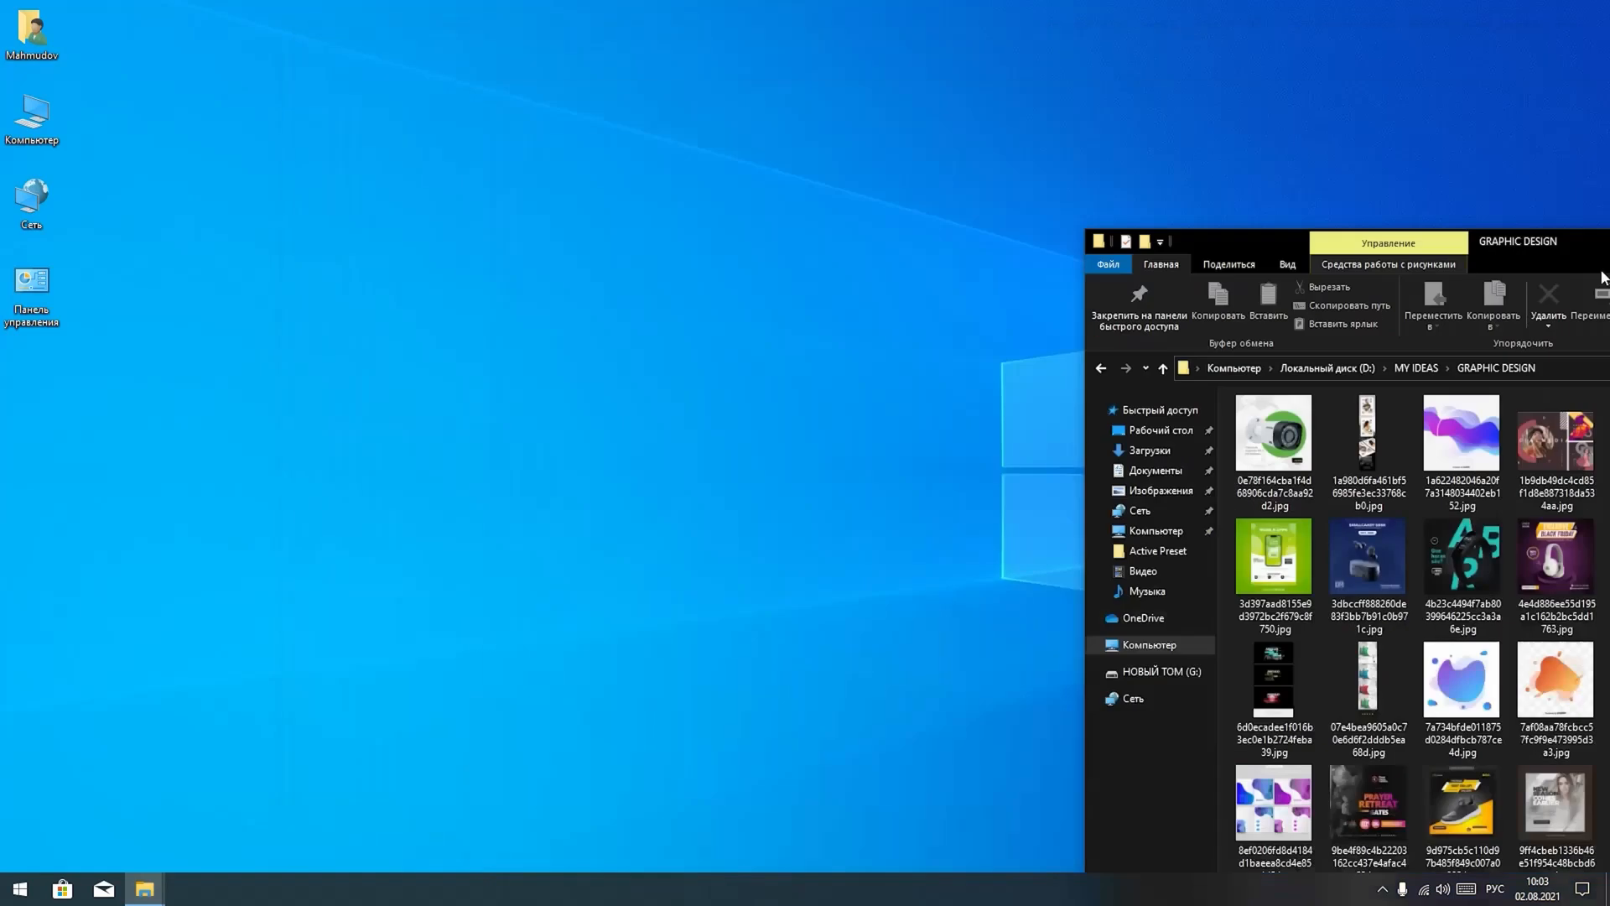
{"action": "left_click", "coordinate": [498, 563]}
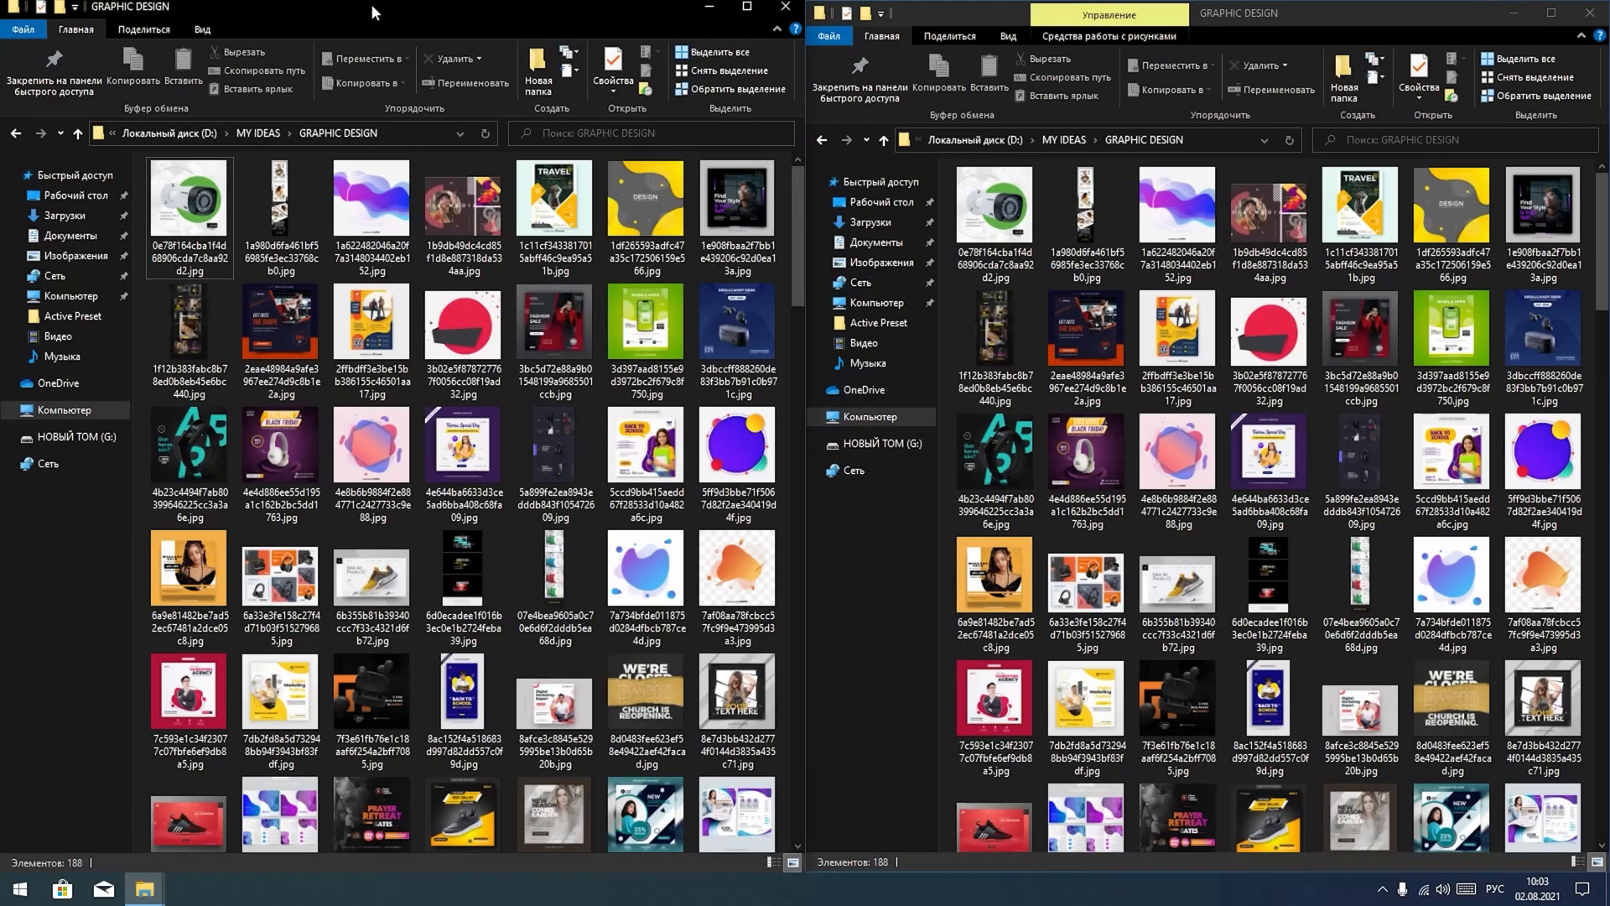
{"action": "left_click", "coordinate": [1590, 13]}
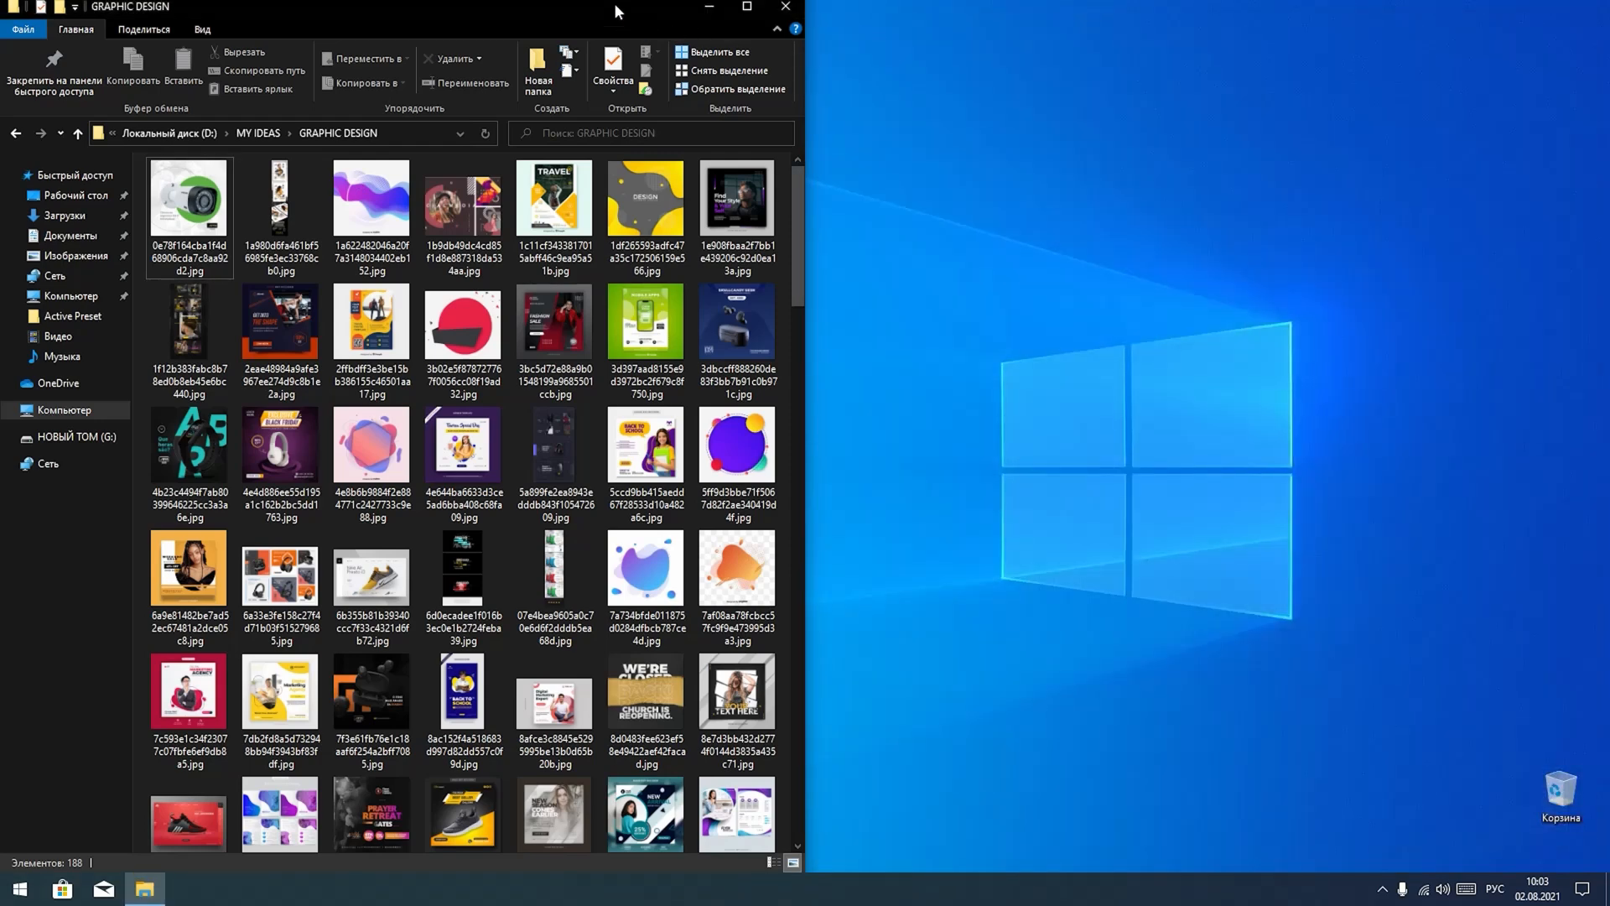
- Detach the remaining GRAPHIC DESIGN window from its snapped position, close the extra window opened from it and maximize the remaining one
{"action": "left_click_drag", "start_coordinate": [615, 11], "coordinate": [417, 199]}
{"action": "key", "text": "ctrl+n"}
{"action": "left_click", "coordinate": [973, 202]}
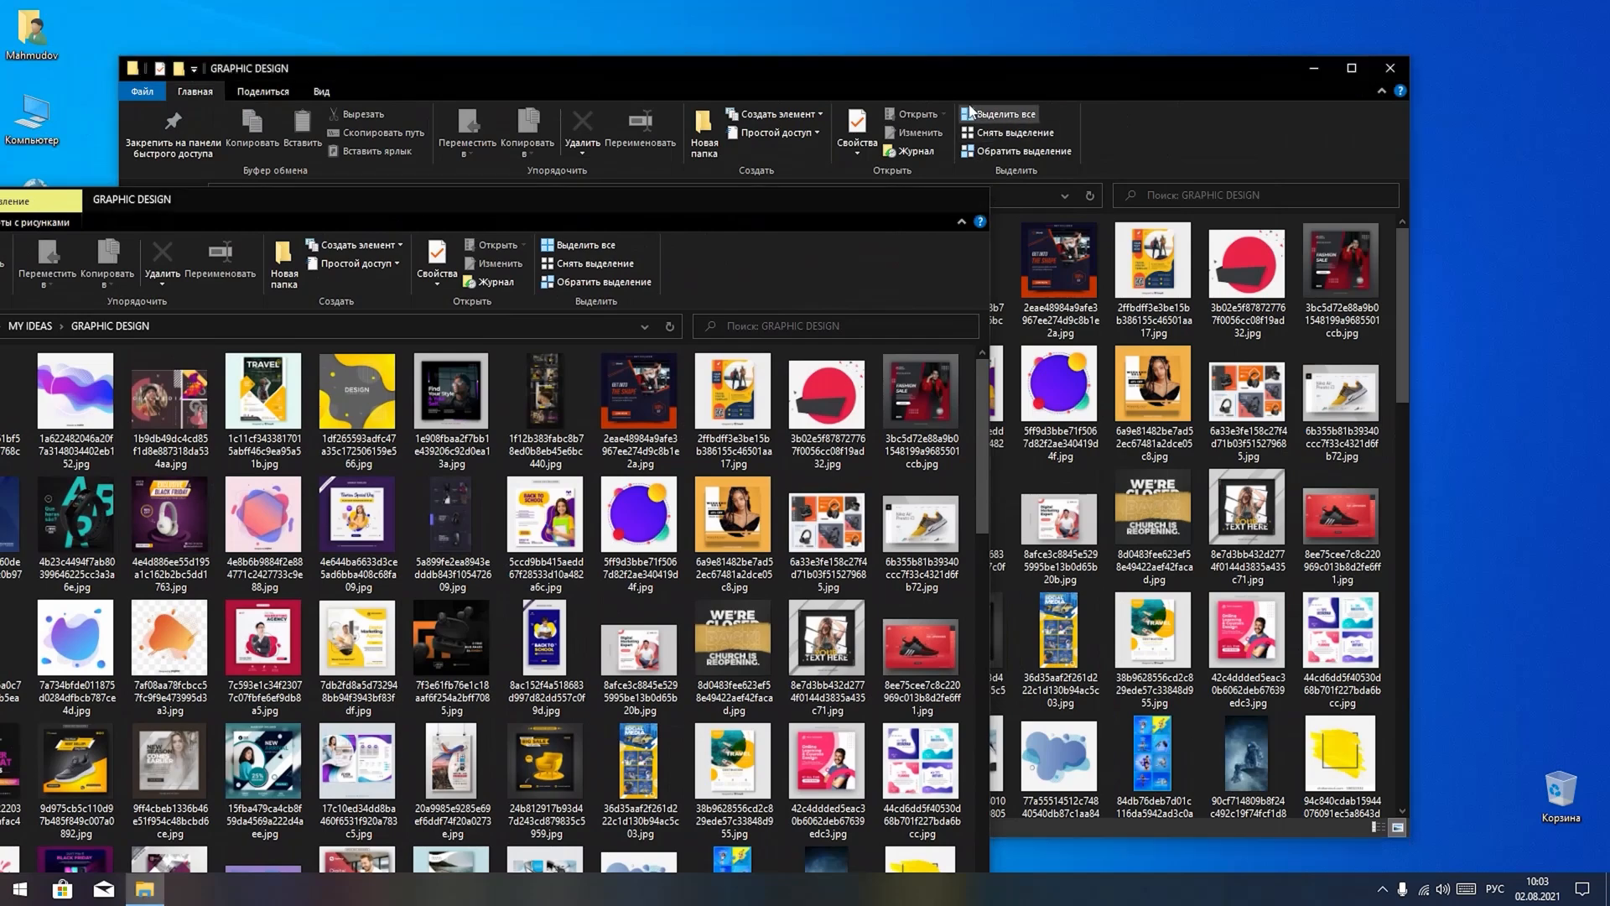
{"action": "double_click", "coordinate": [990, 67]}
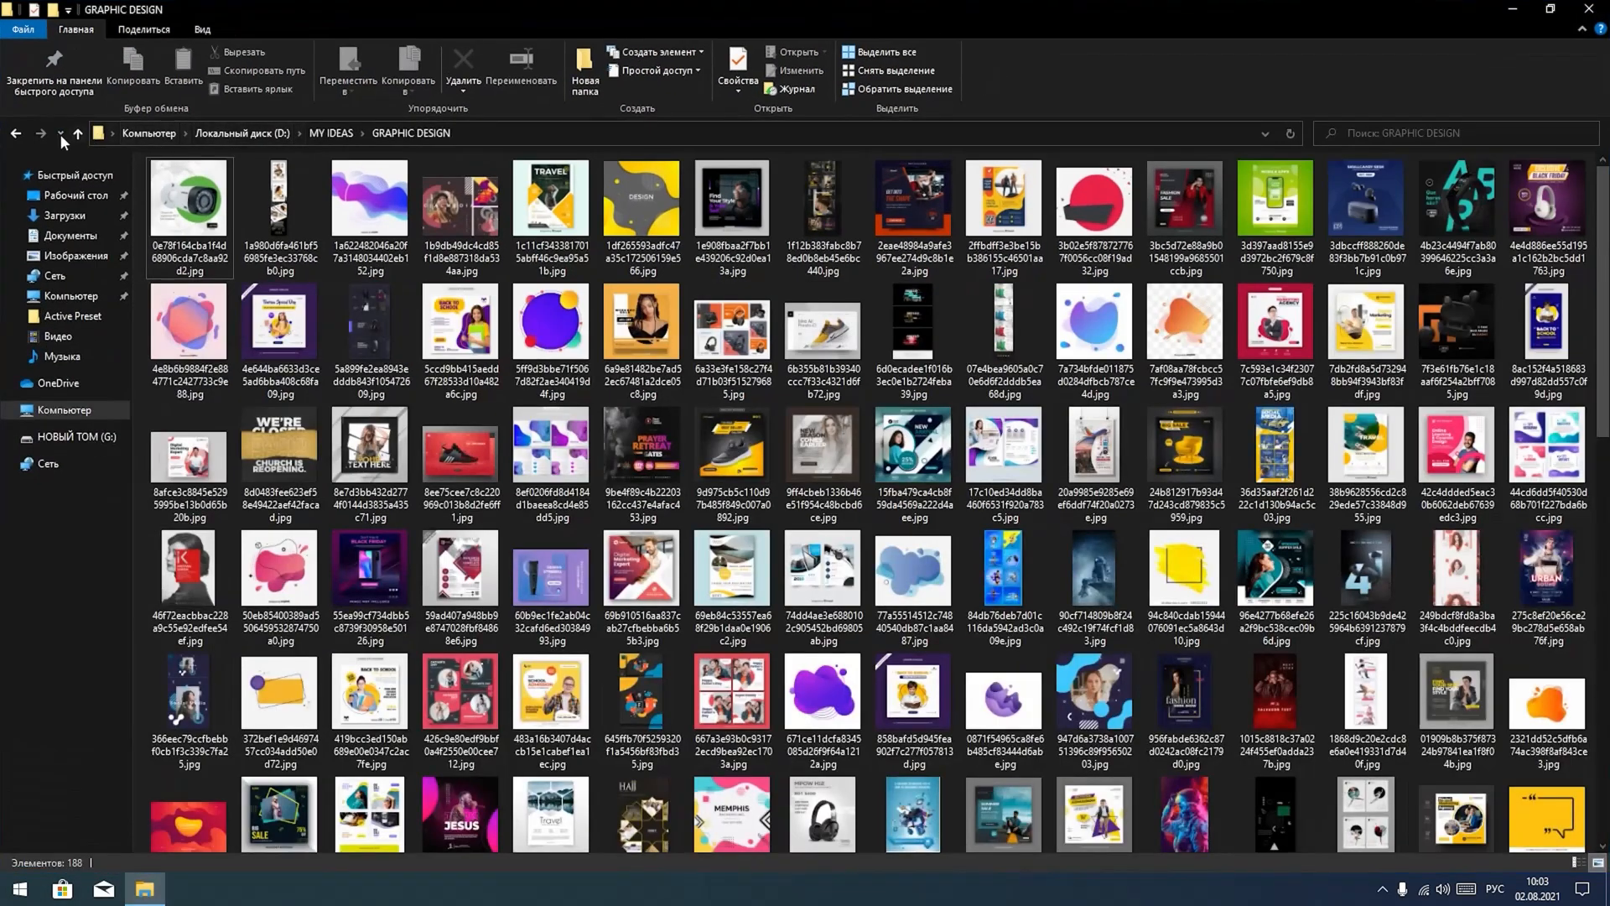
- Go up to drive D, open the HISOBOTLAR folder and copy its path D:\HISOBOTLAR
{"action": "left_click", "coordinate": [78, 134]}
{"action": "left_click", "coordinate": [78, 133]}
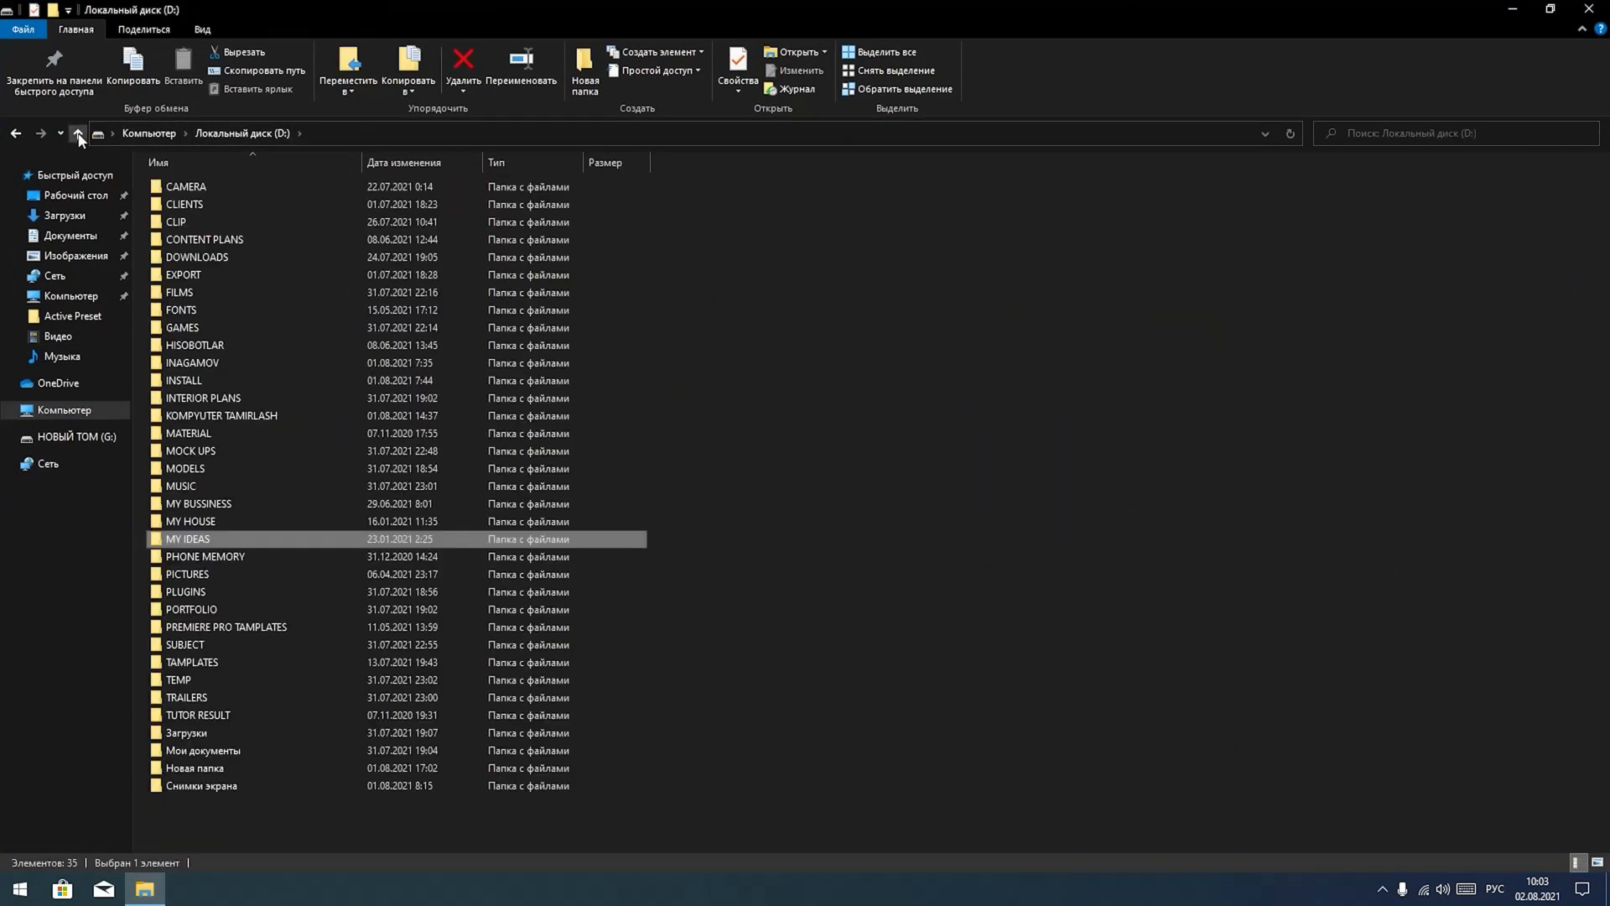
{"action": "left_click", "coordinate": [387, 133]}
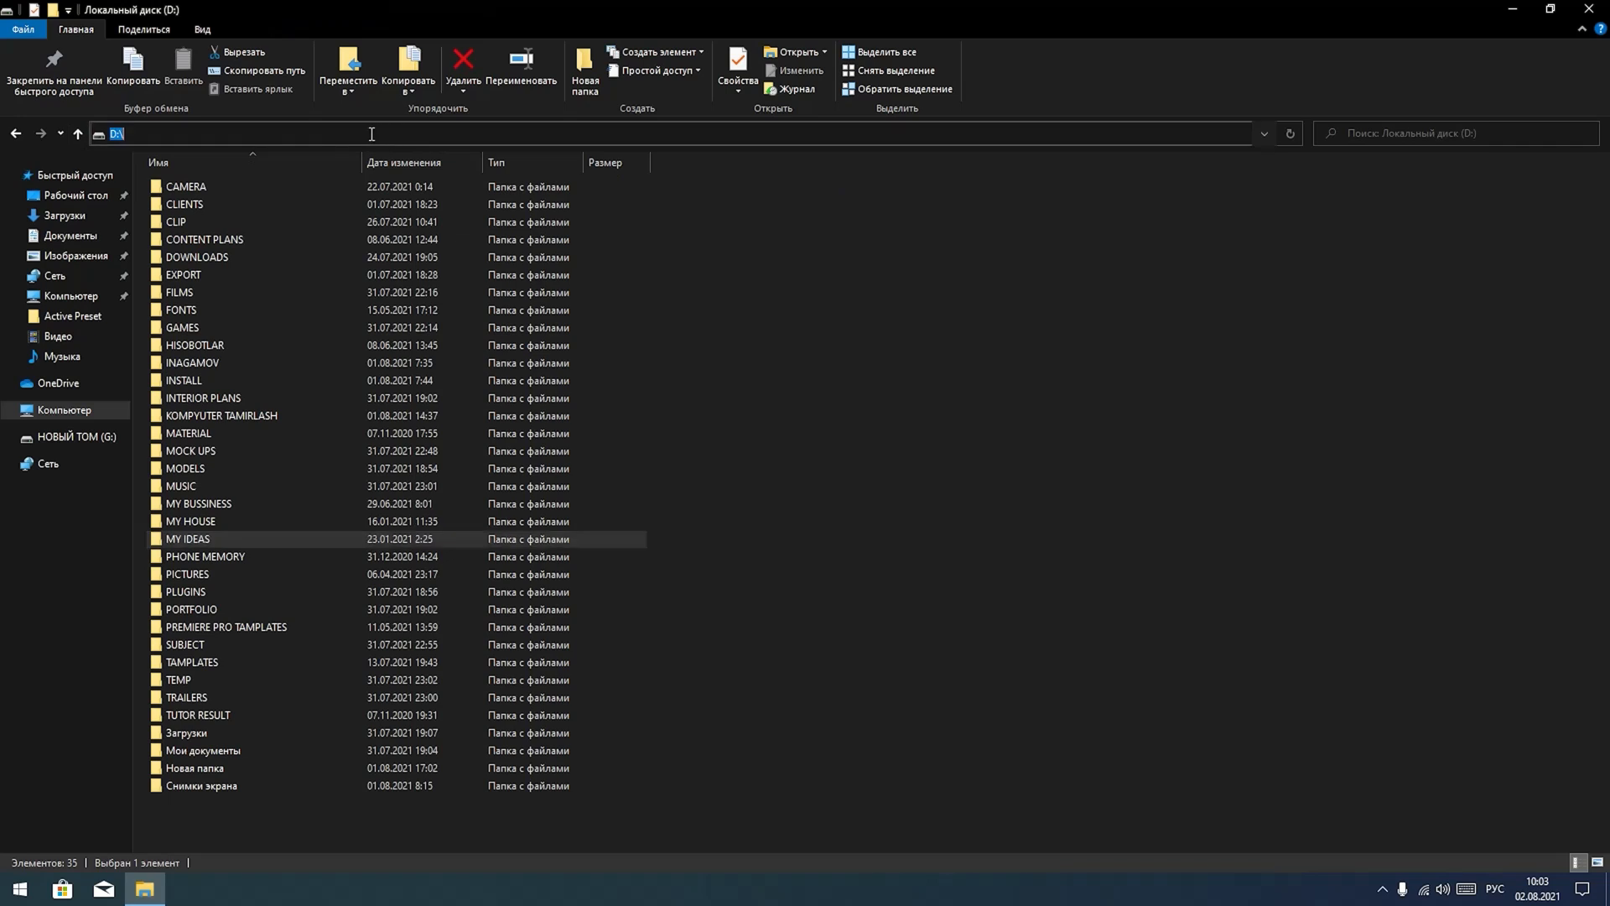
{"action": "double_click", "coordinate": [259, 346]}
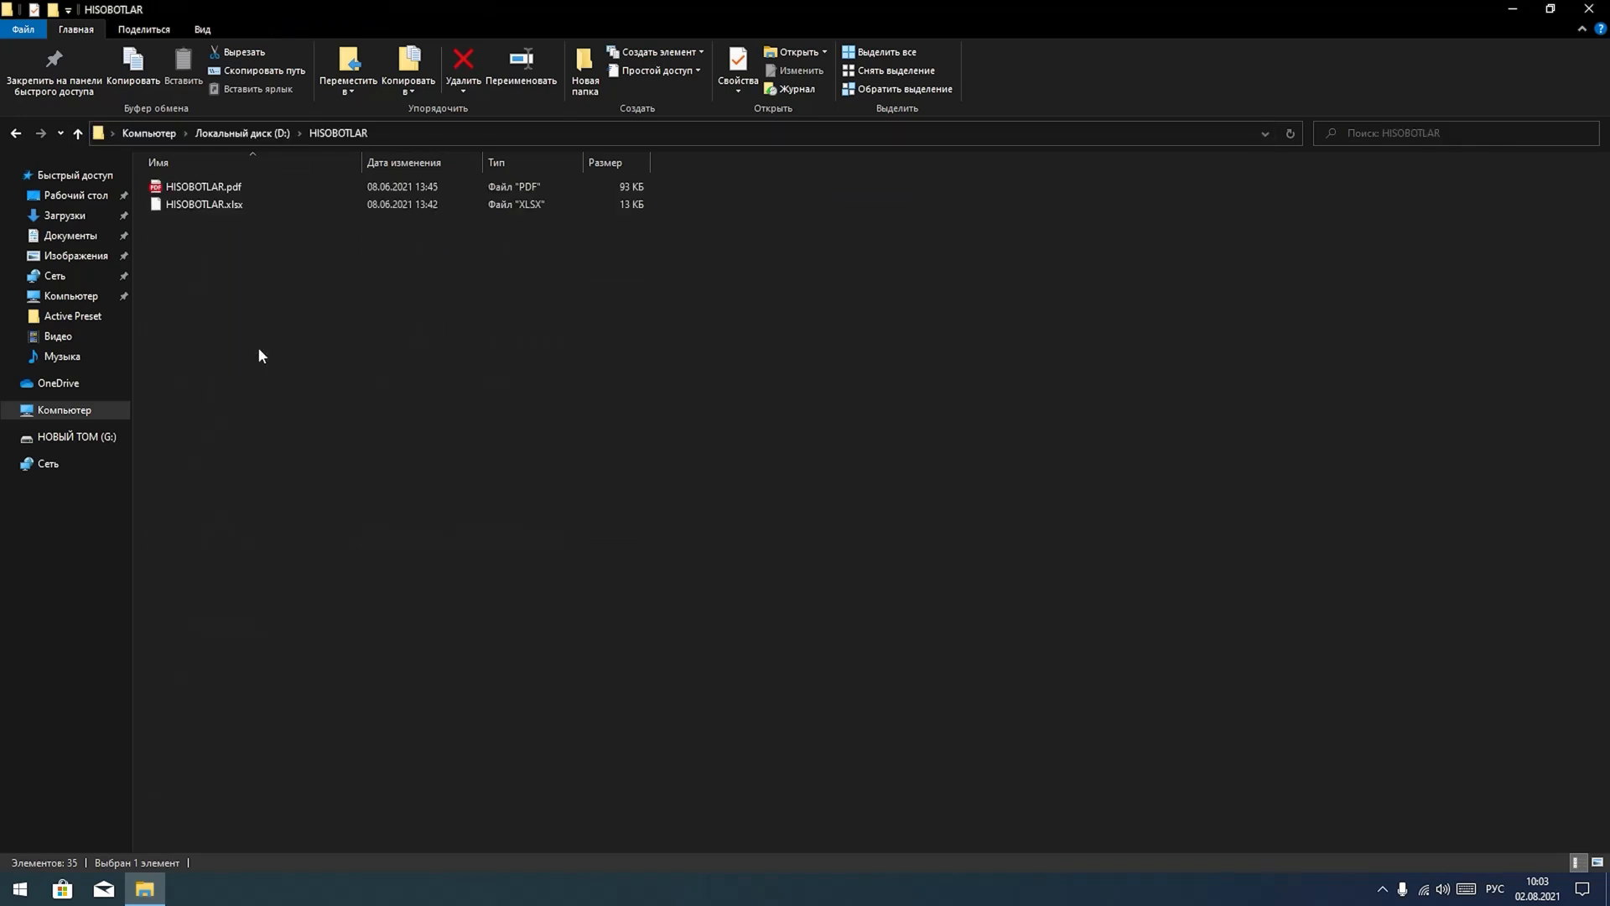
{"action": "left_click", "coordinate": [409, 132]}
{"action": "key", "text": "ctrl+c"}
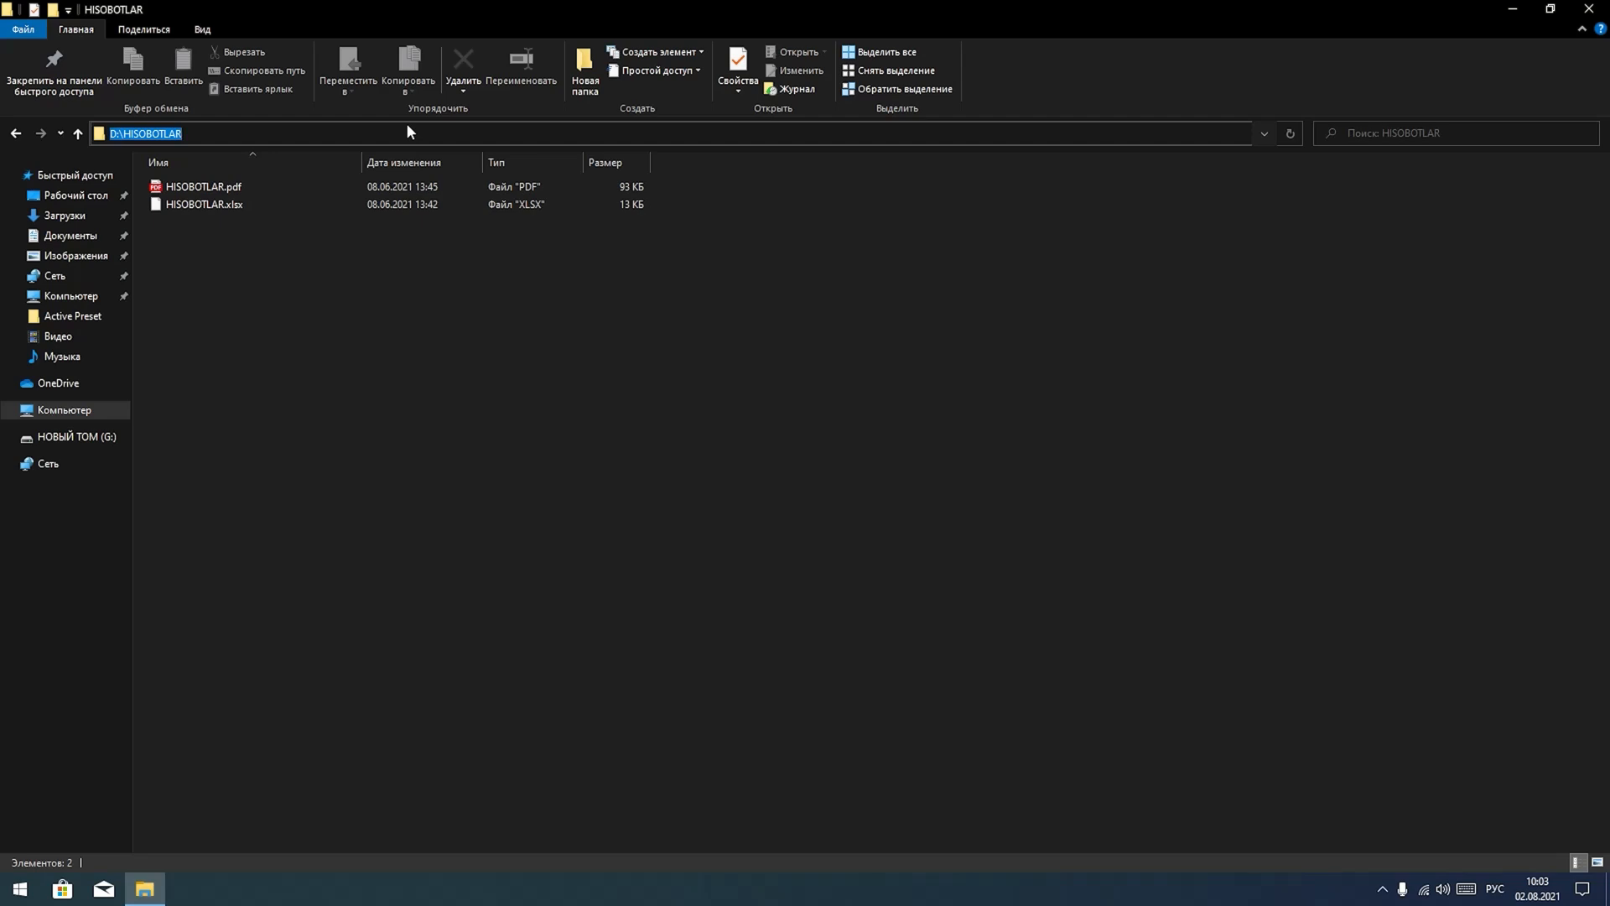
- Minimize the window, open Корзина from the desktop, go to the pasted path D:\HISOBOTLAR and close that window
{"action": "left_click", "coordinate": [1511, 9]}
{"action": "double_click", "coordinate": [1560, 792]}
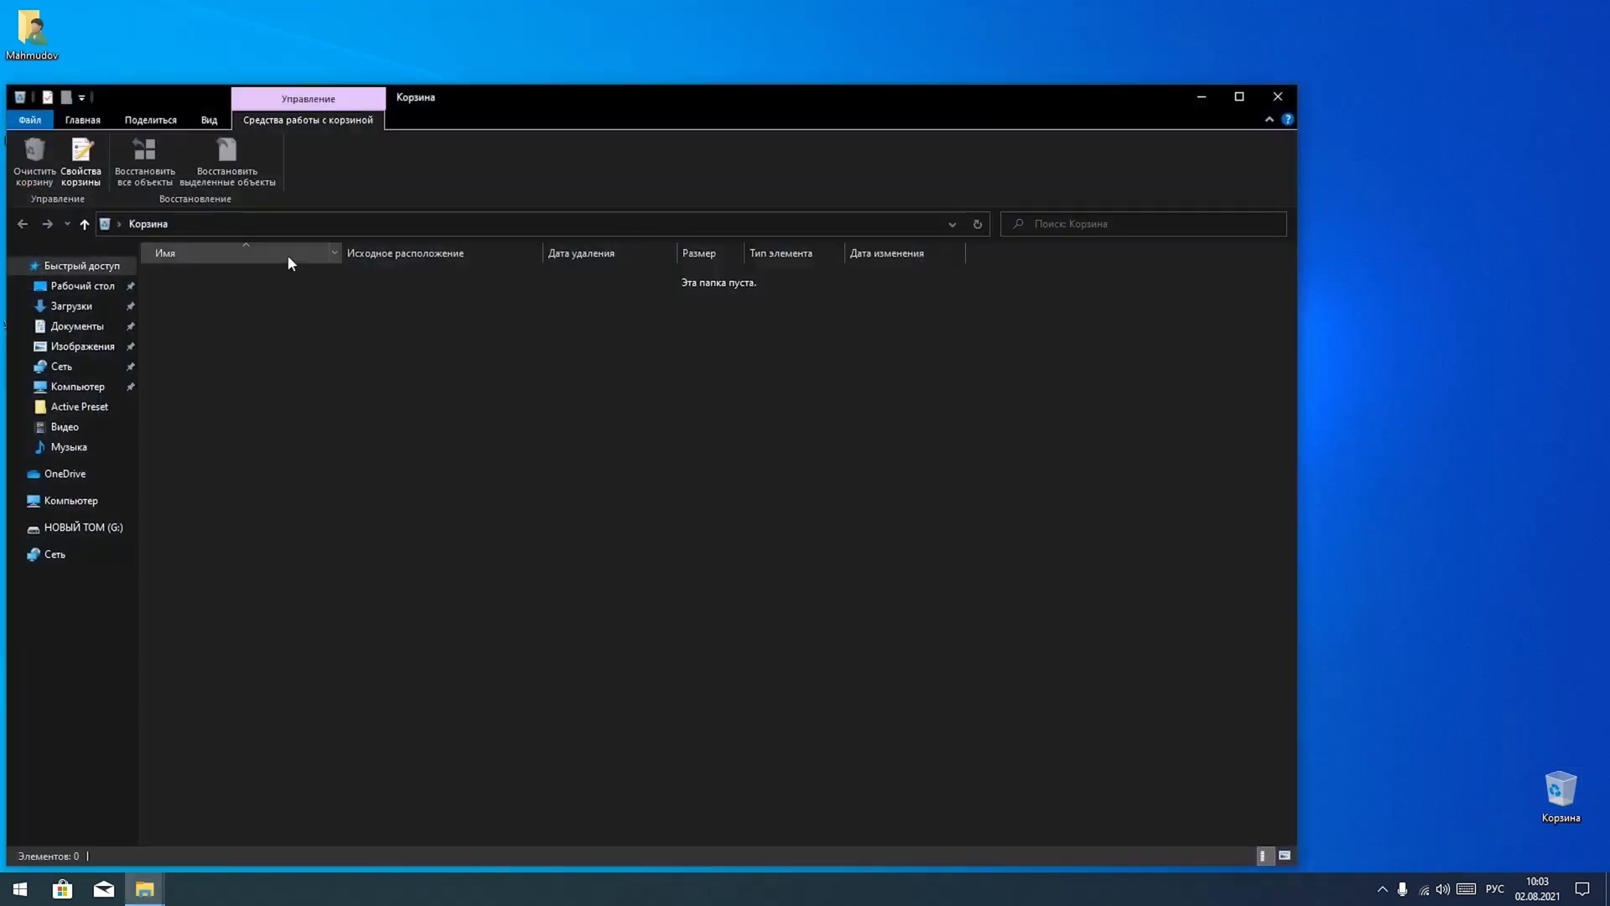
{"action": "left_click", "coordinate": [275, 219]}
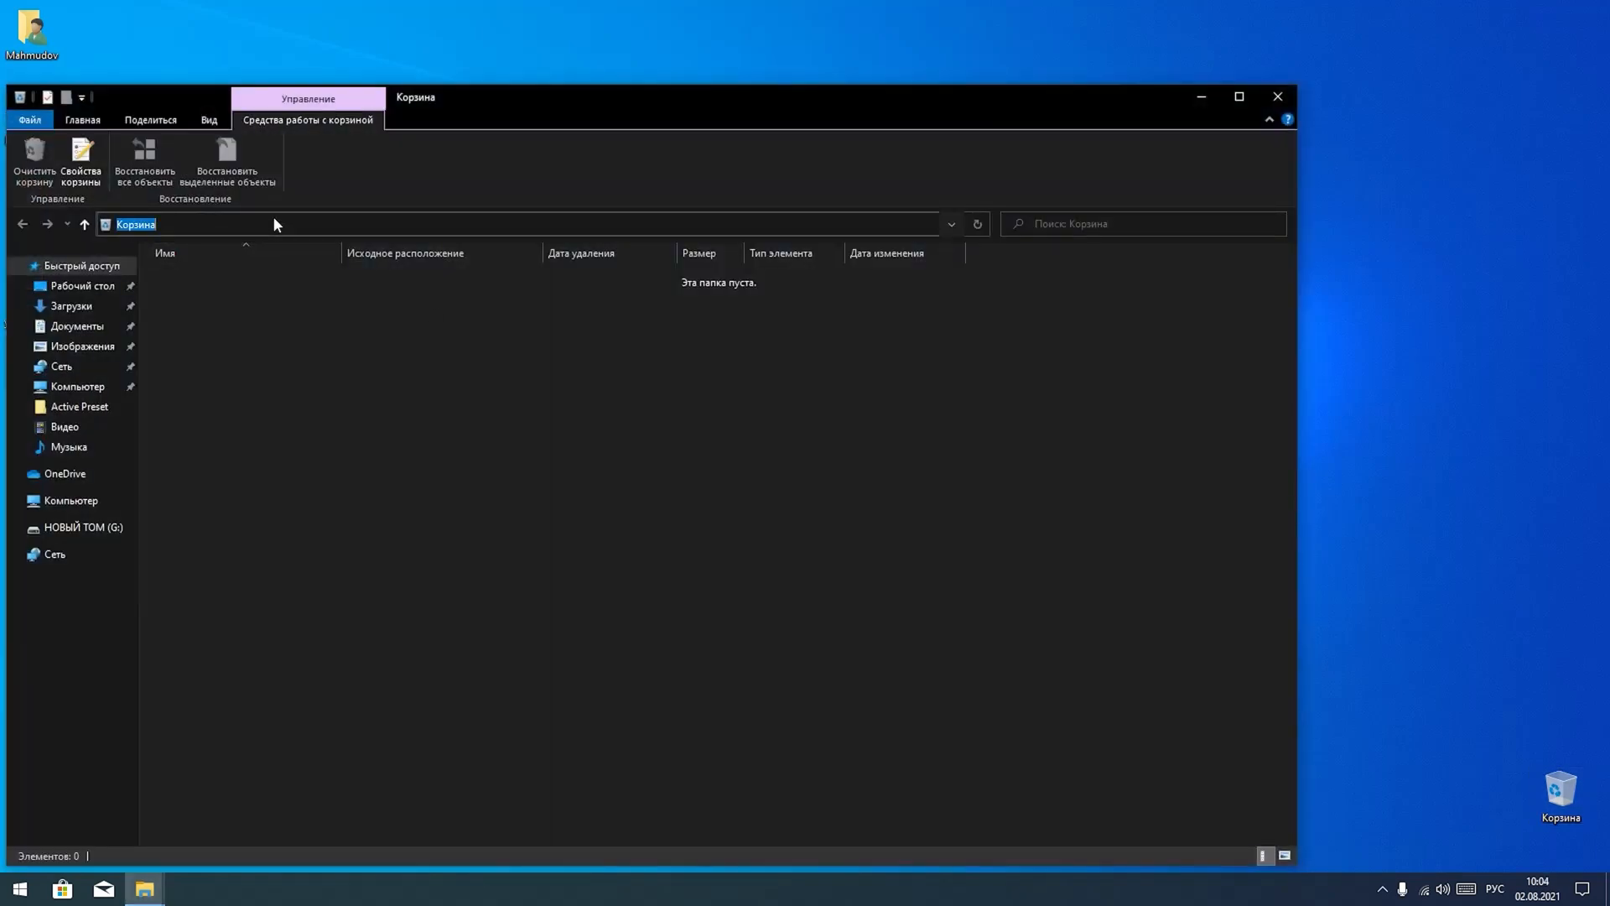
{"action": "key", "text": "ctrl+v"}
{"action": "key", "text": "Return"}
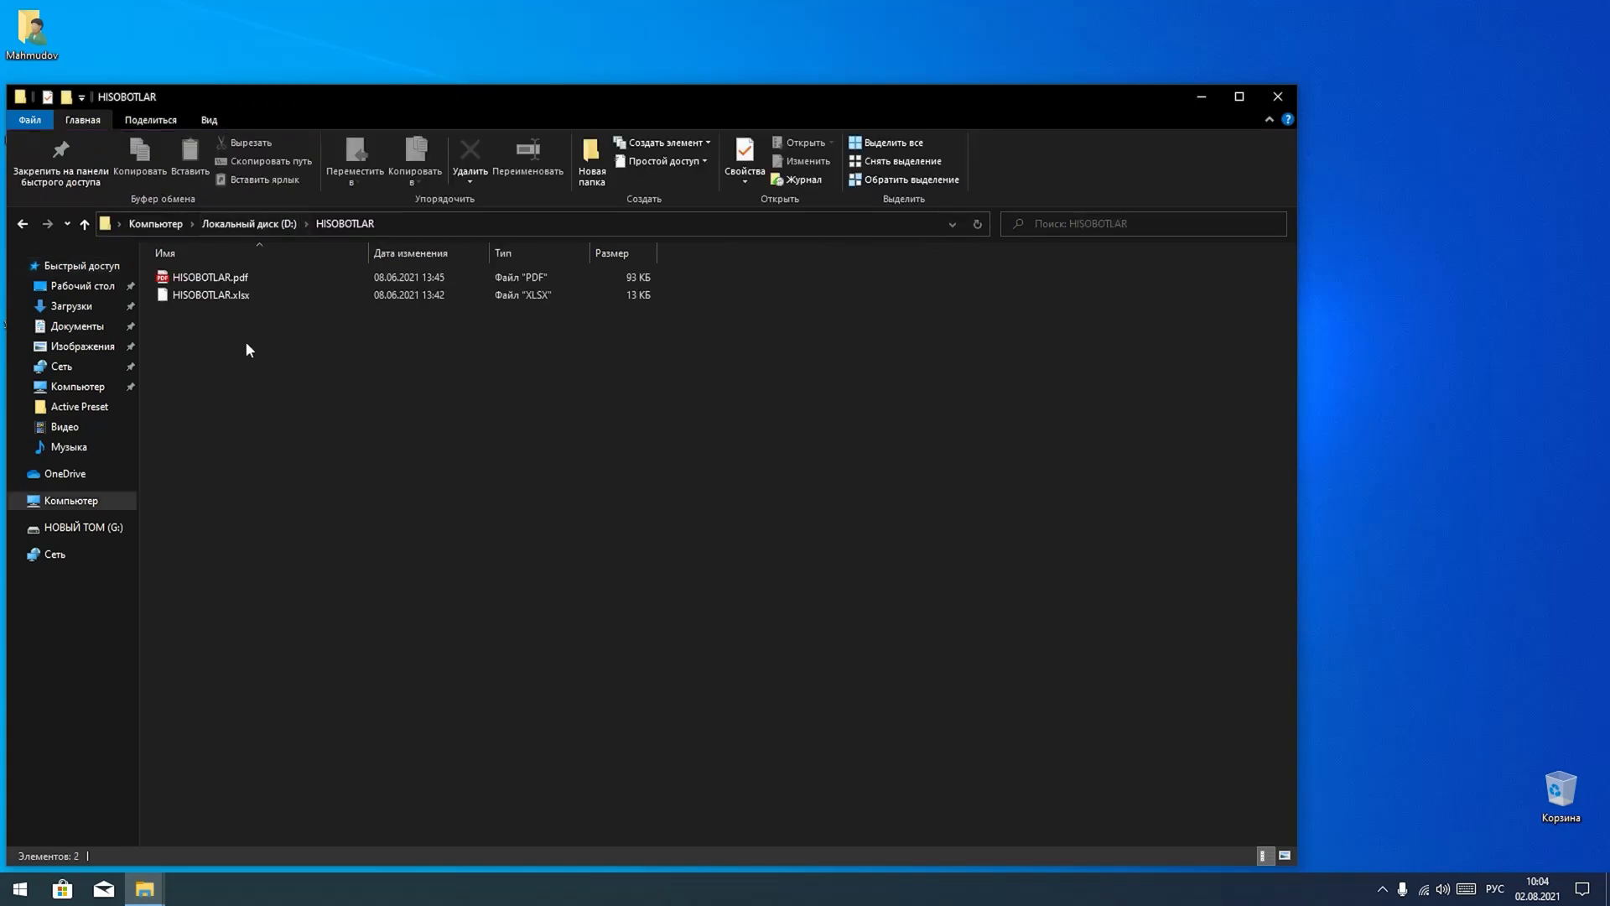
{"action": "left_click_drag", "start_coordinate": [550, 96], "coordinate": [721, 56]}
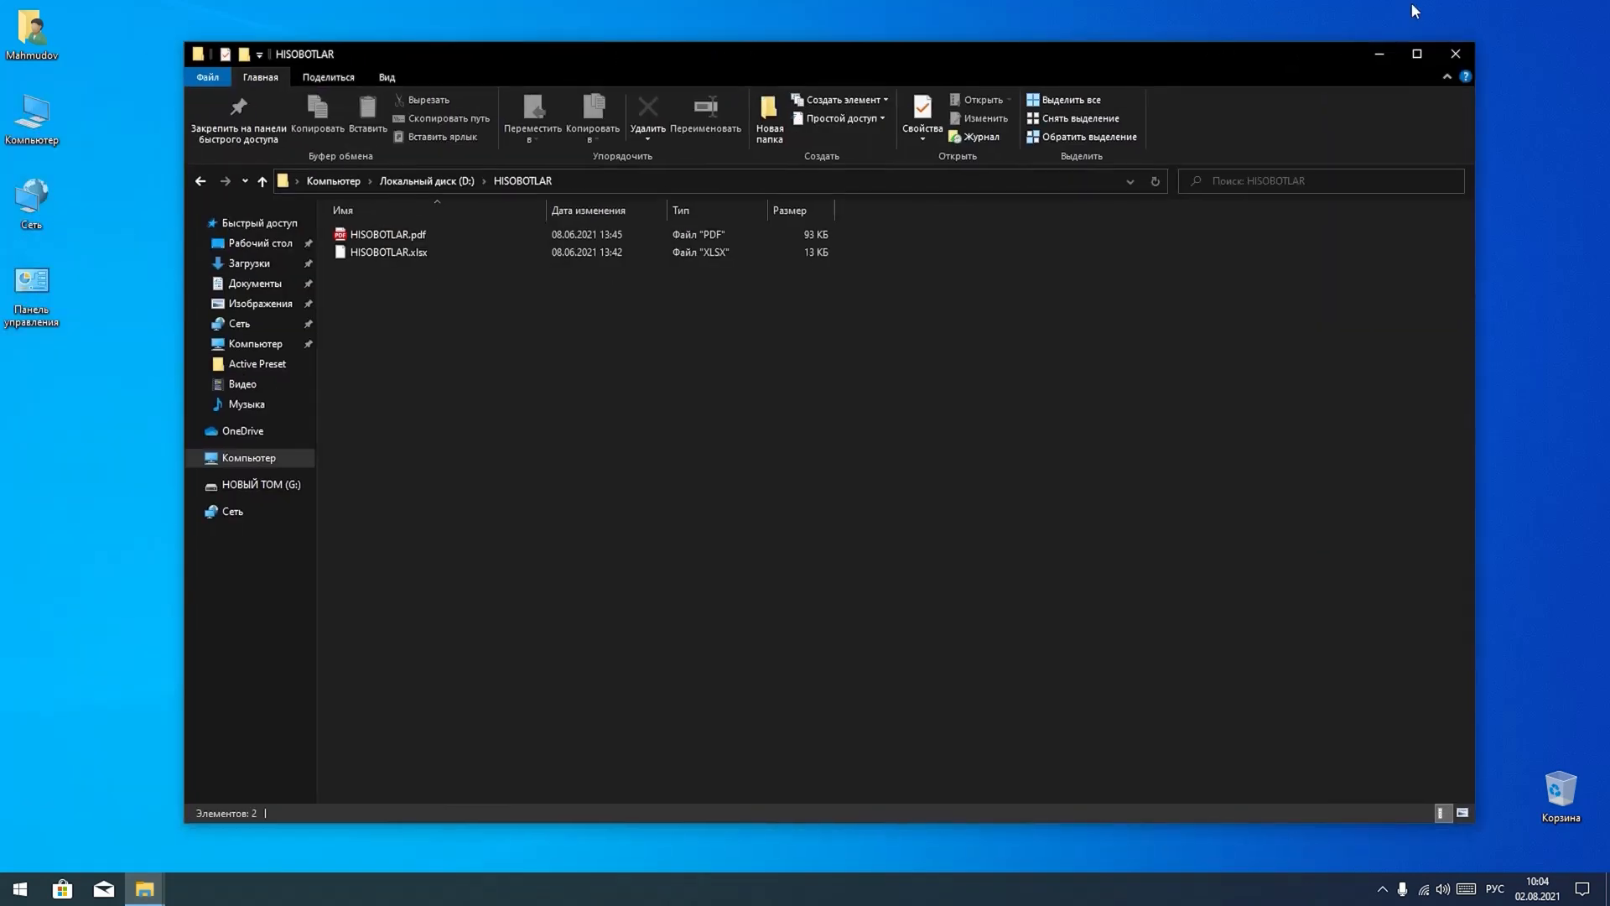
{"action": "left_click", "coordinate": [1455, 53]}
- Open drive D from a new Компьютер window, show its location as an editable text path and return to the folder list
{"action": "double_click", "coordinate": [31, 115]}
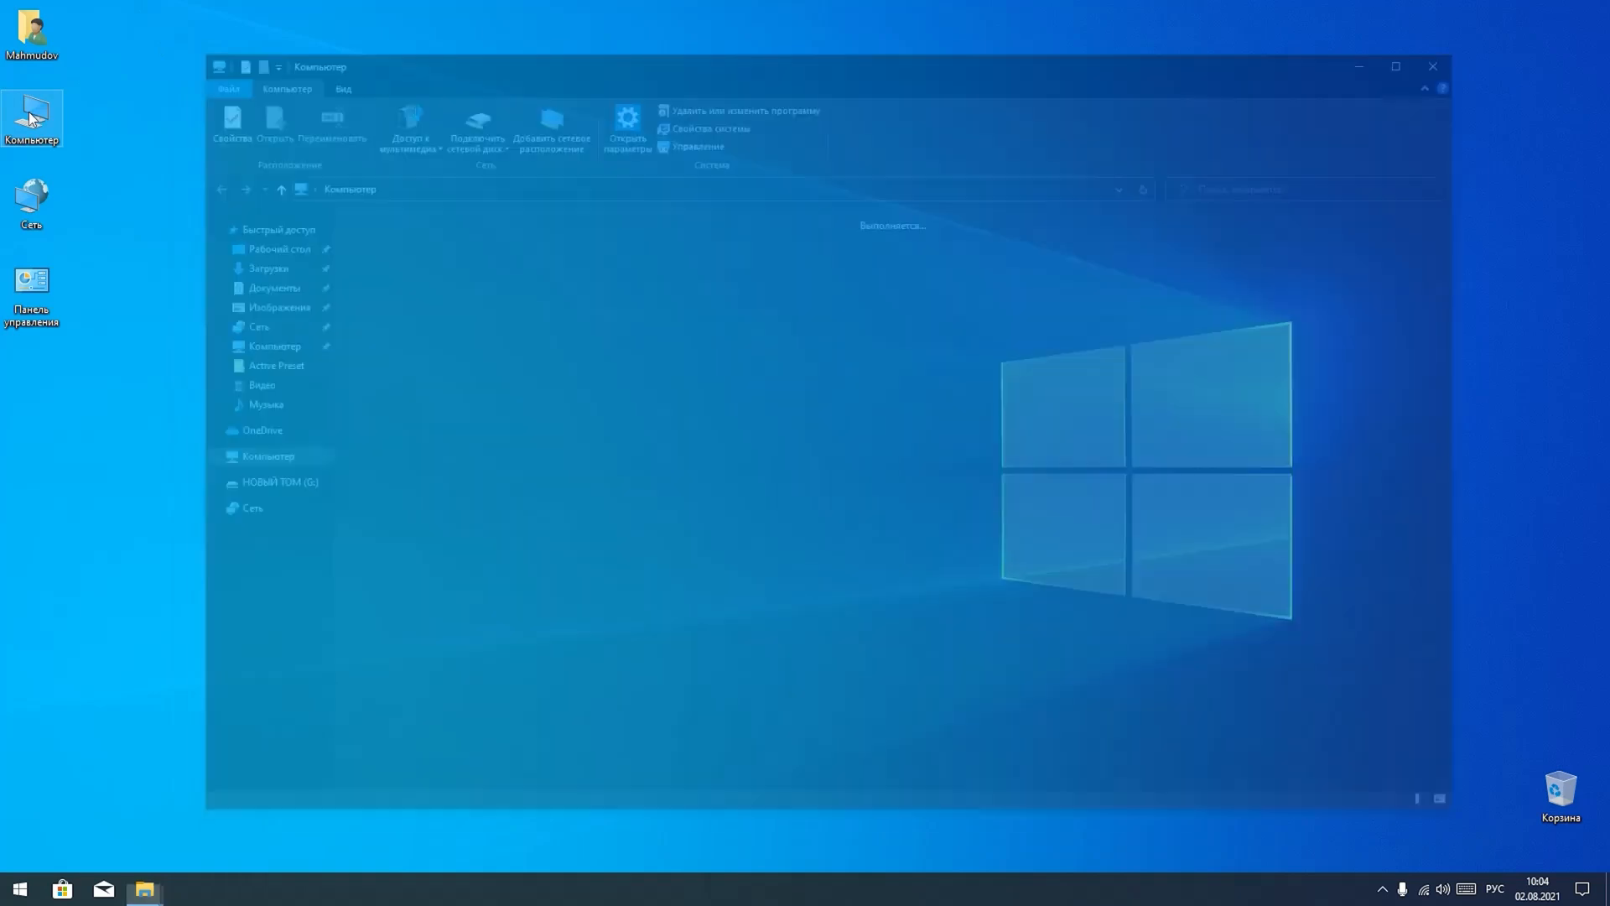
{"action": "left_click", "coordinate": [617, 289]}
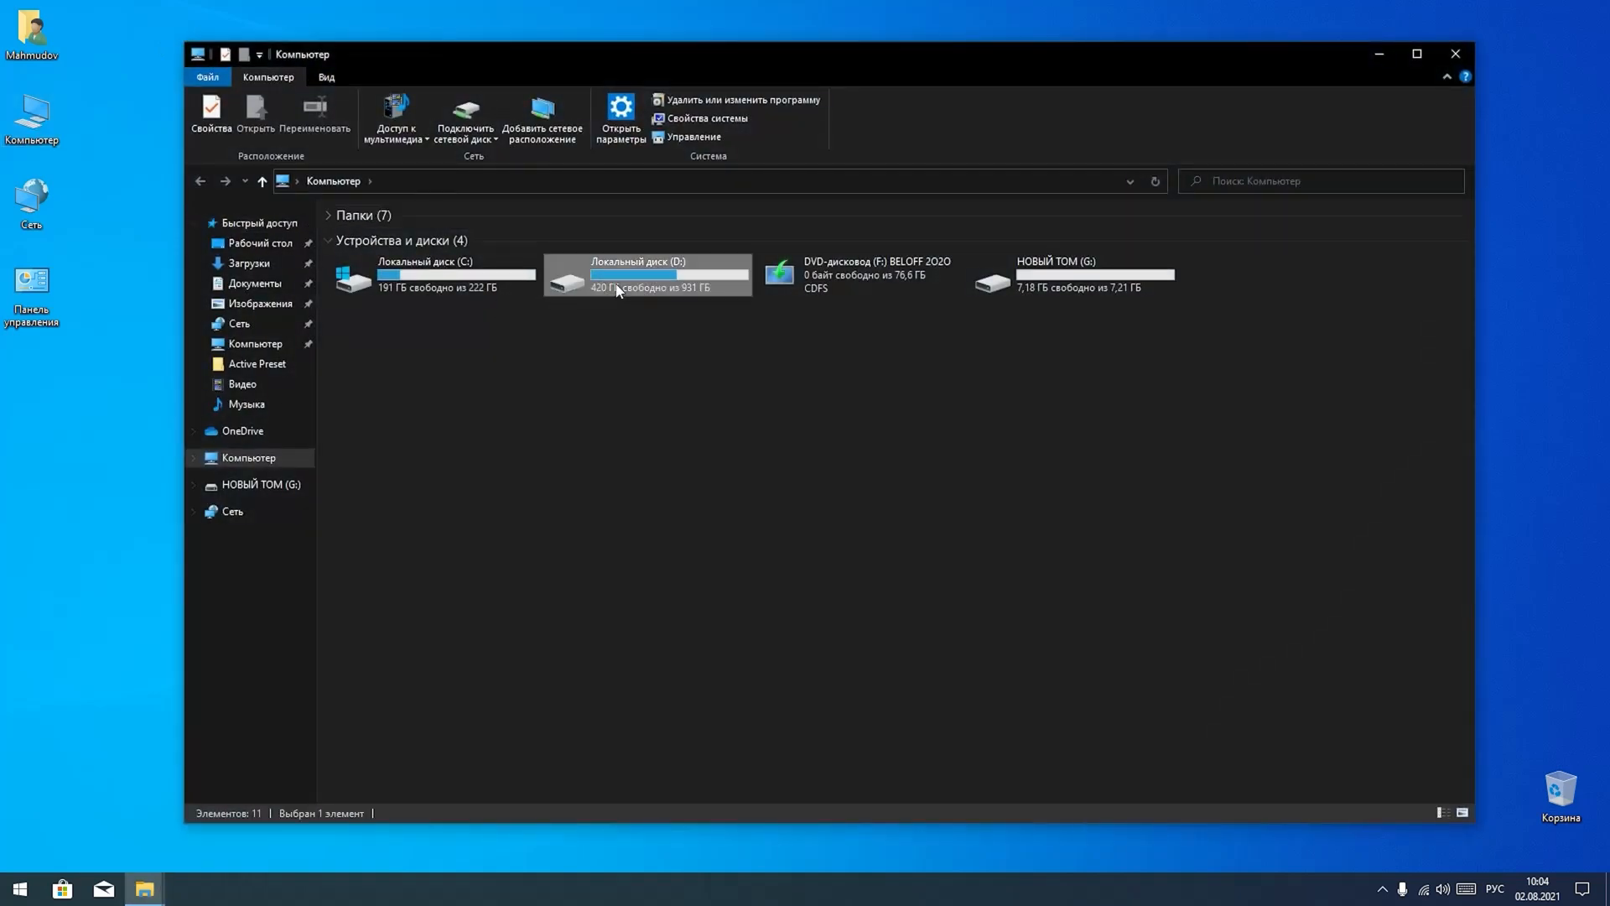
{"action": "double_click", "coordinate": [616, 289]}
{"action": "left_click", "coordinate": [515, 184]}
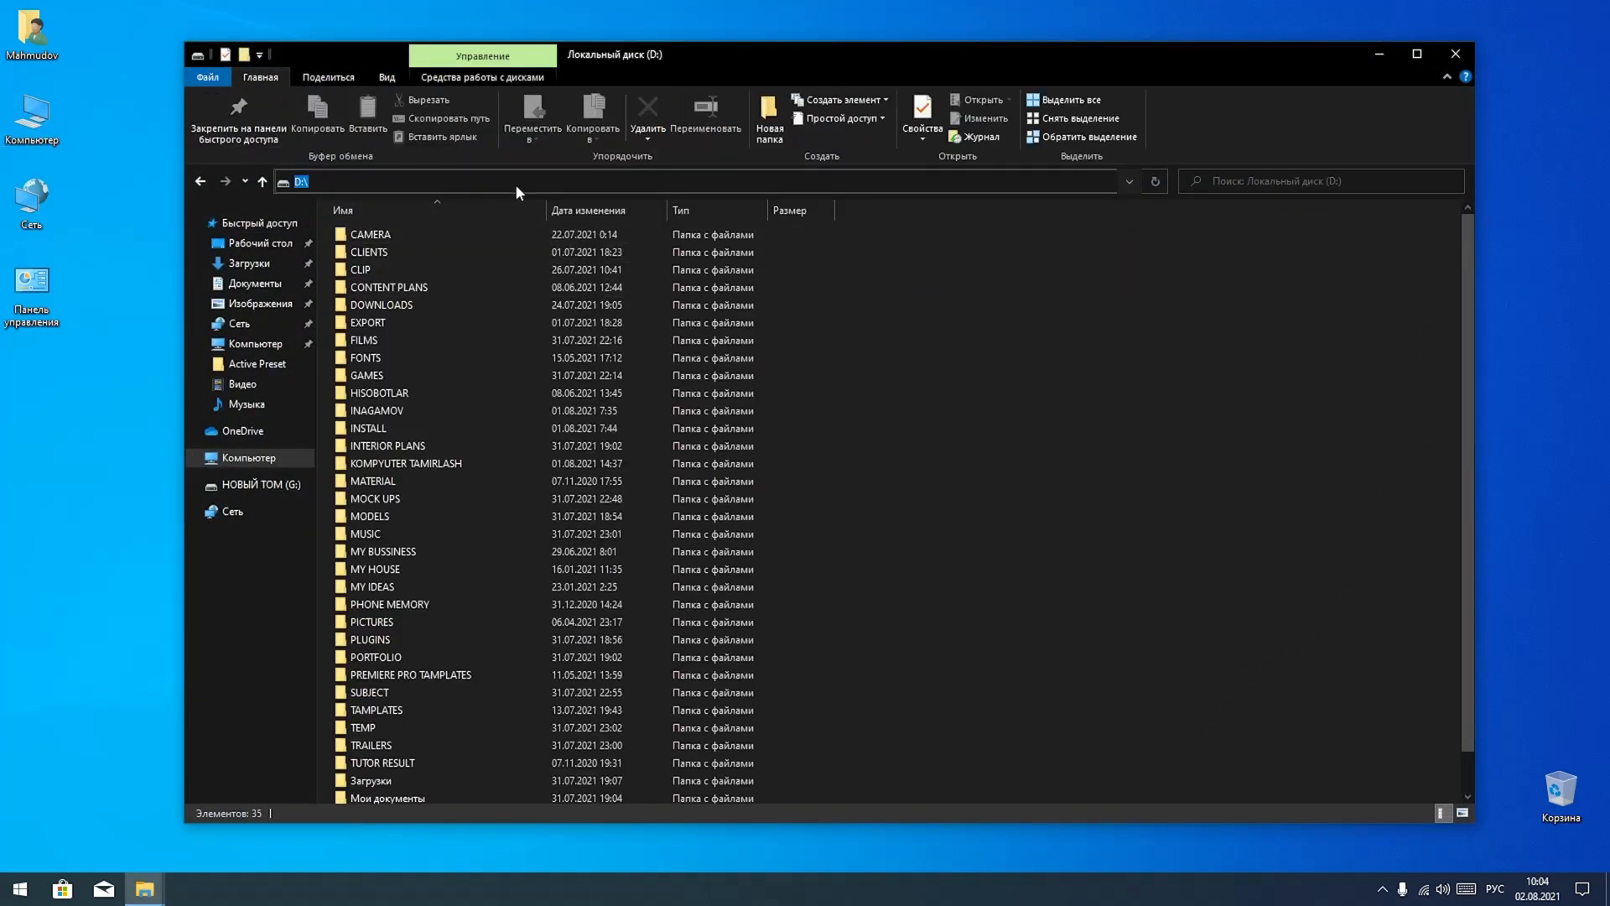
{"action": "left_click", "coordinate": [1180, 466]}
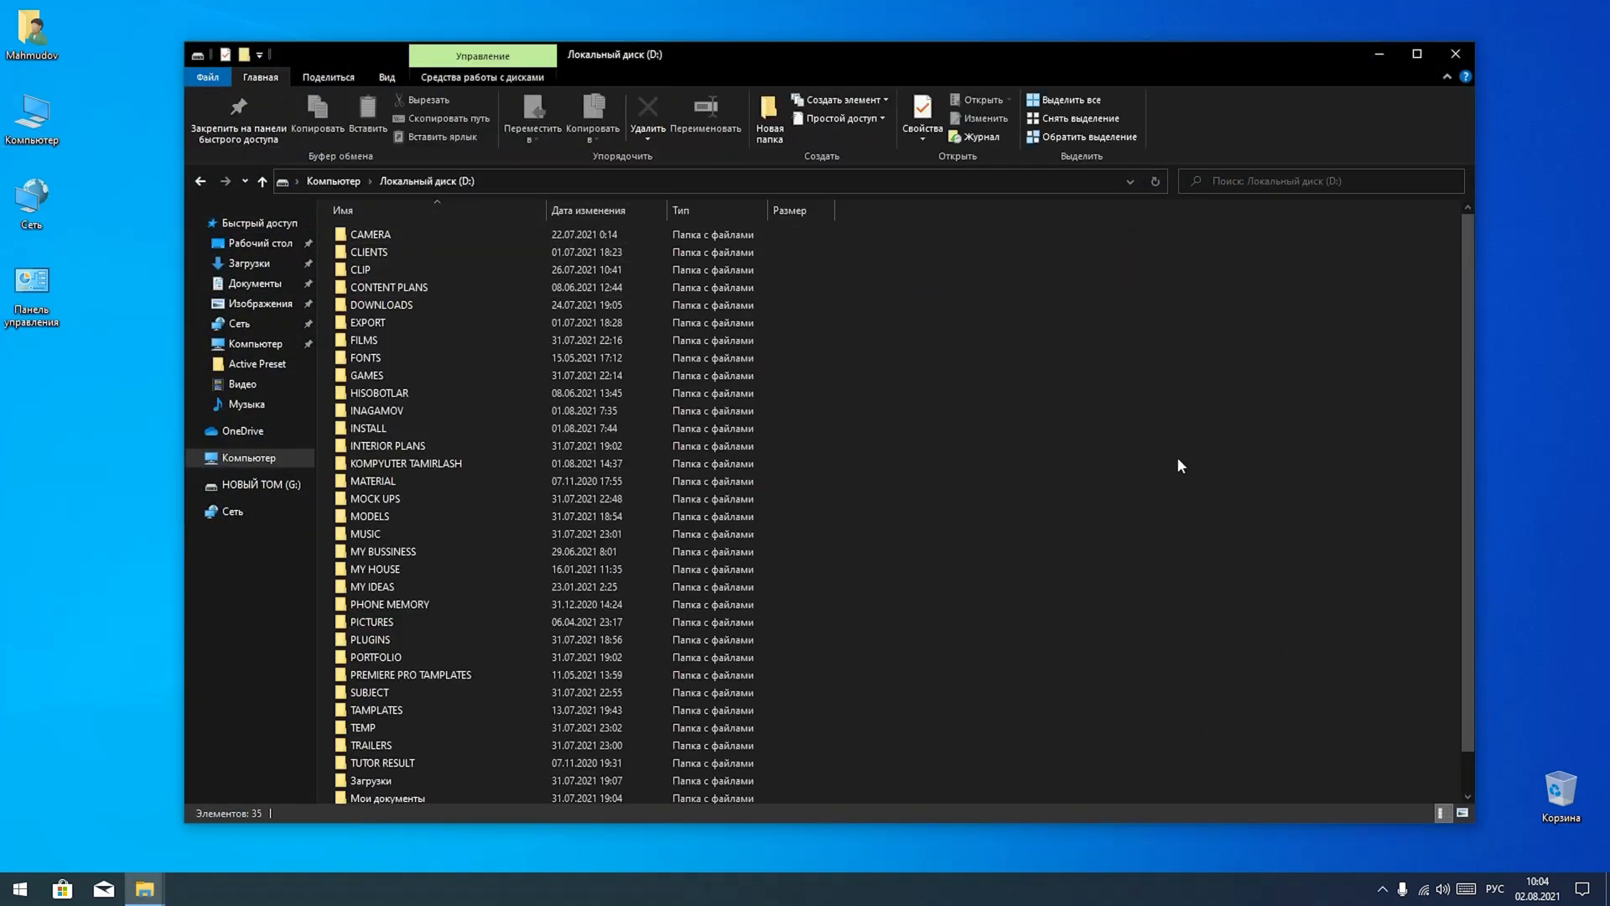
- Switch the keyboard layout to English and search drive D for .jpg files
{"action": "left_click", "coordinate": [1253, 180]}
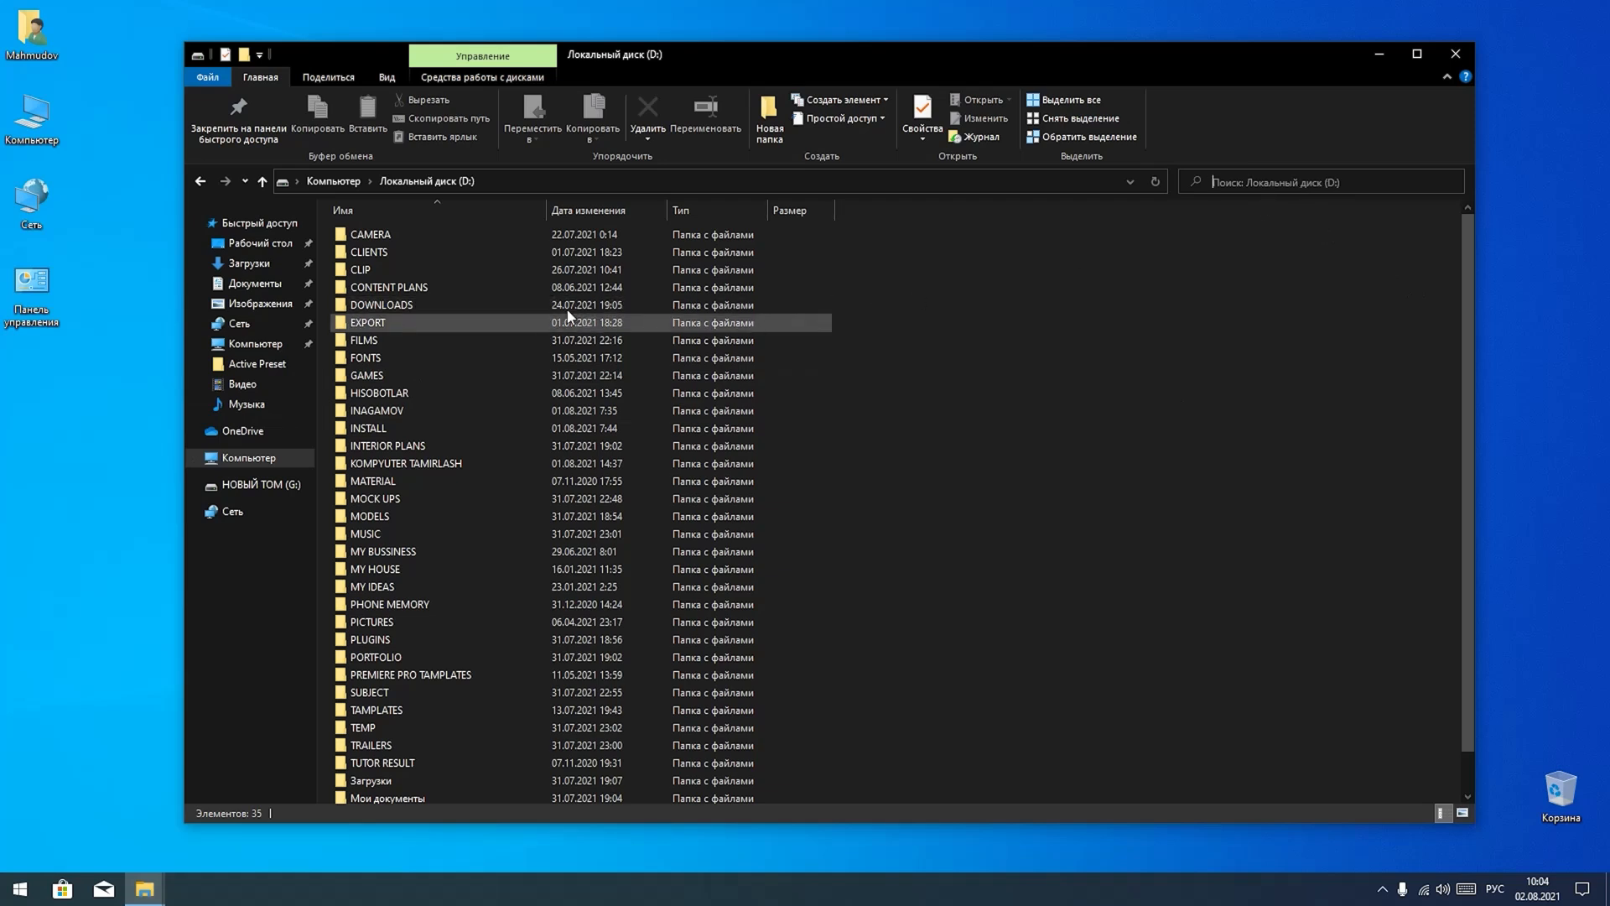
{"action": "scroll", "coordinate": [503, 504], "scroll_direction": "down", "scroll_amount": 2}
{"action": "scroll", "coordinate": [417, 607], "scroll_direction": "up", "scroll_amount": 2}
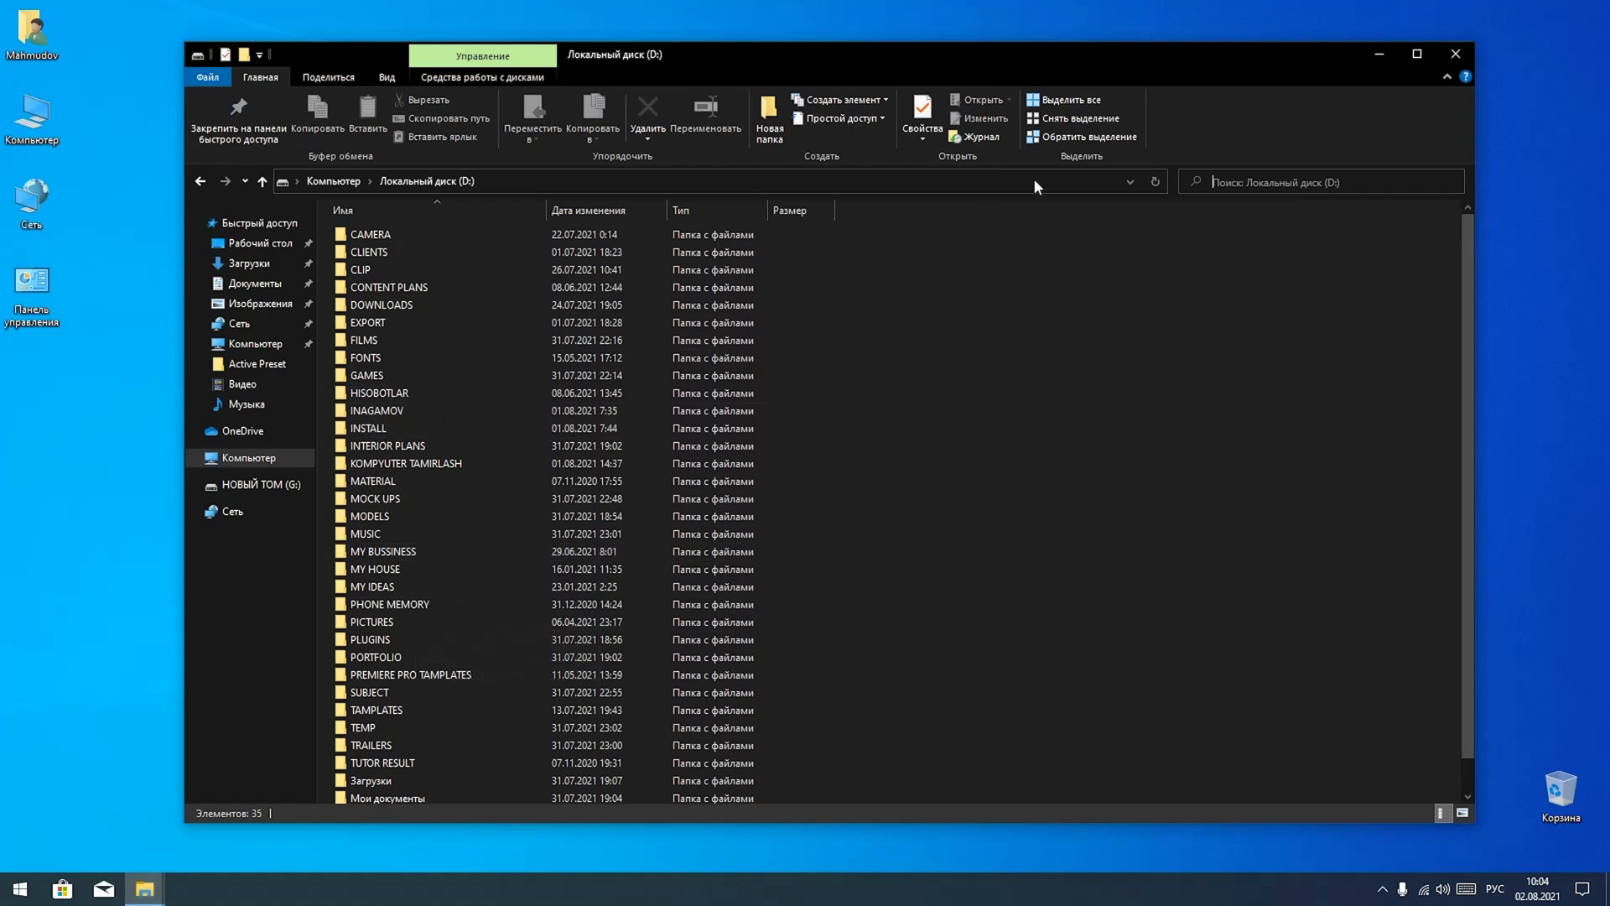
{"action": "left_click", "coordinate": [1268, 182]}
{"action": "type", "text": "ю"}
{"action": "key", "text": "BackSpace"}
{"action": "type", "text": "ю"}
{"action": "key", "text": "BackSpace"}
{"action": "key", "text": "BackSpace"}
{"action": "key", "text": "BackSpace"}
{"action": "key", "text": "alt+shift"}
{"action": "type", "text": ".jpg"}
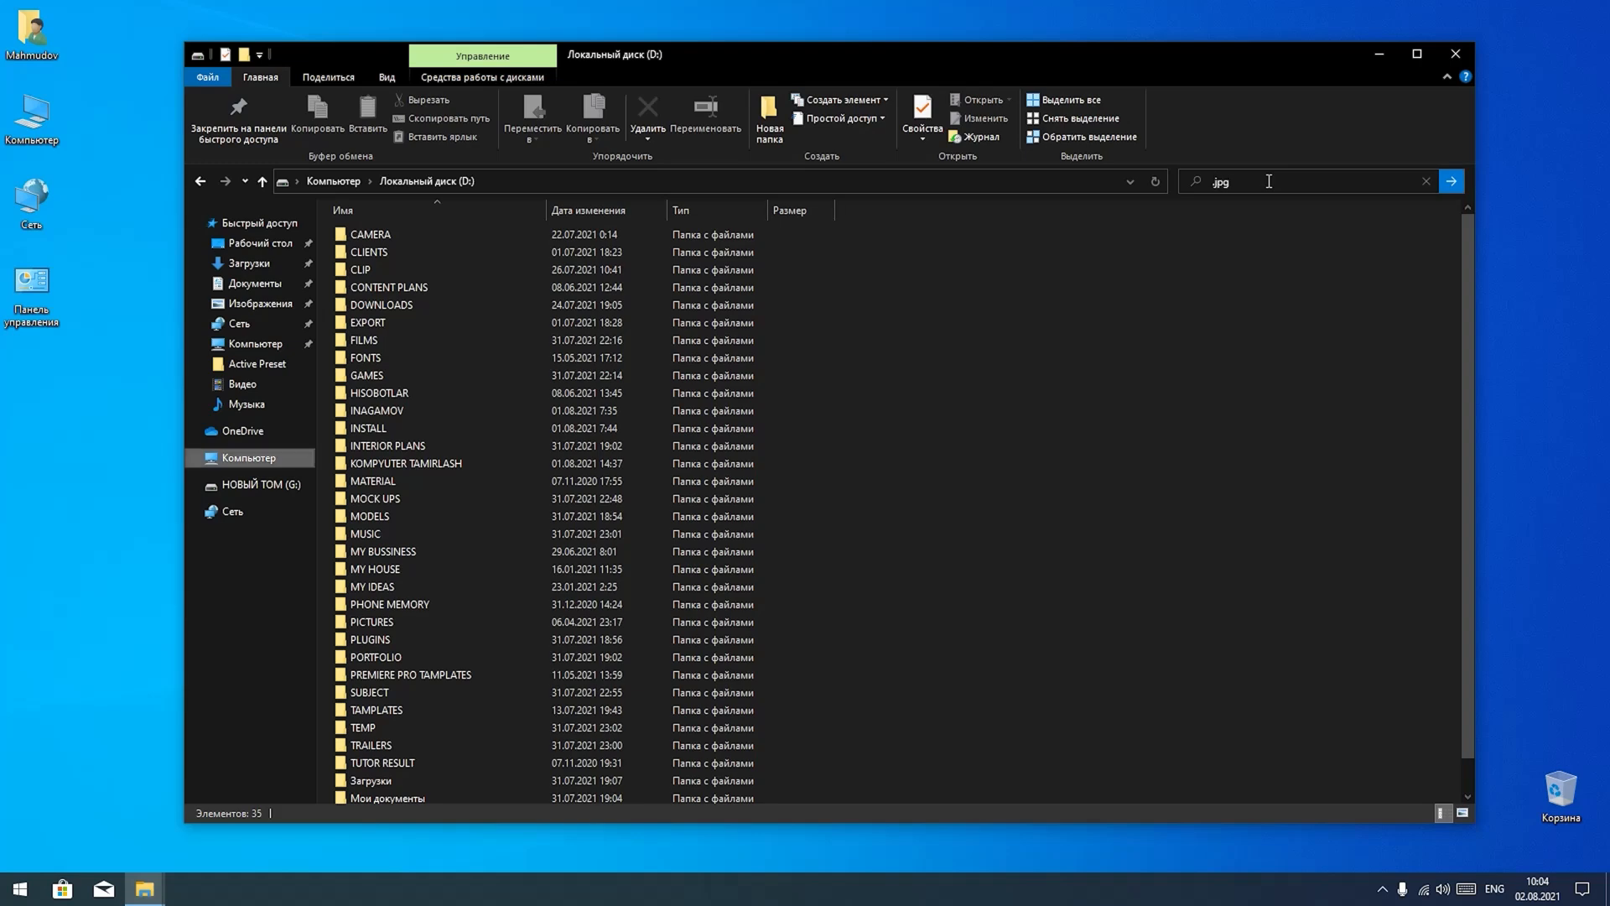
{"action": "key", "text": "Return"}
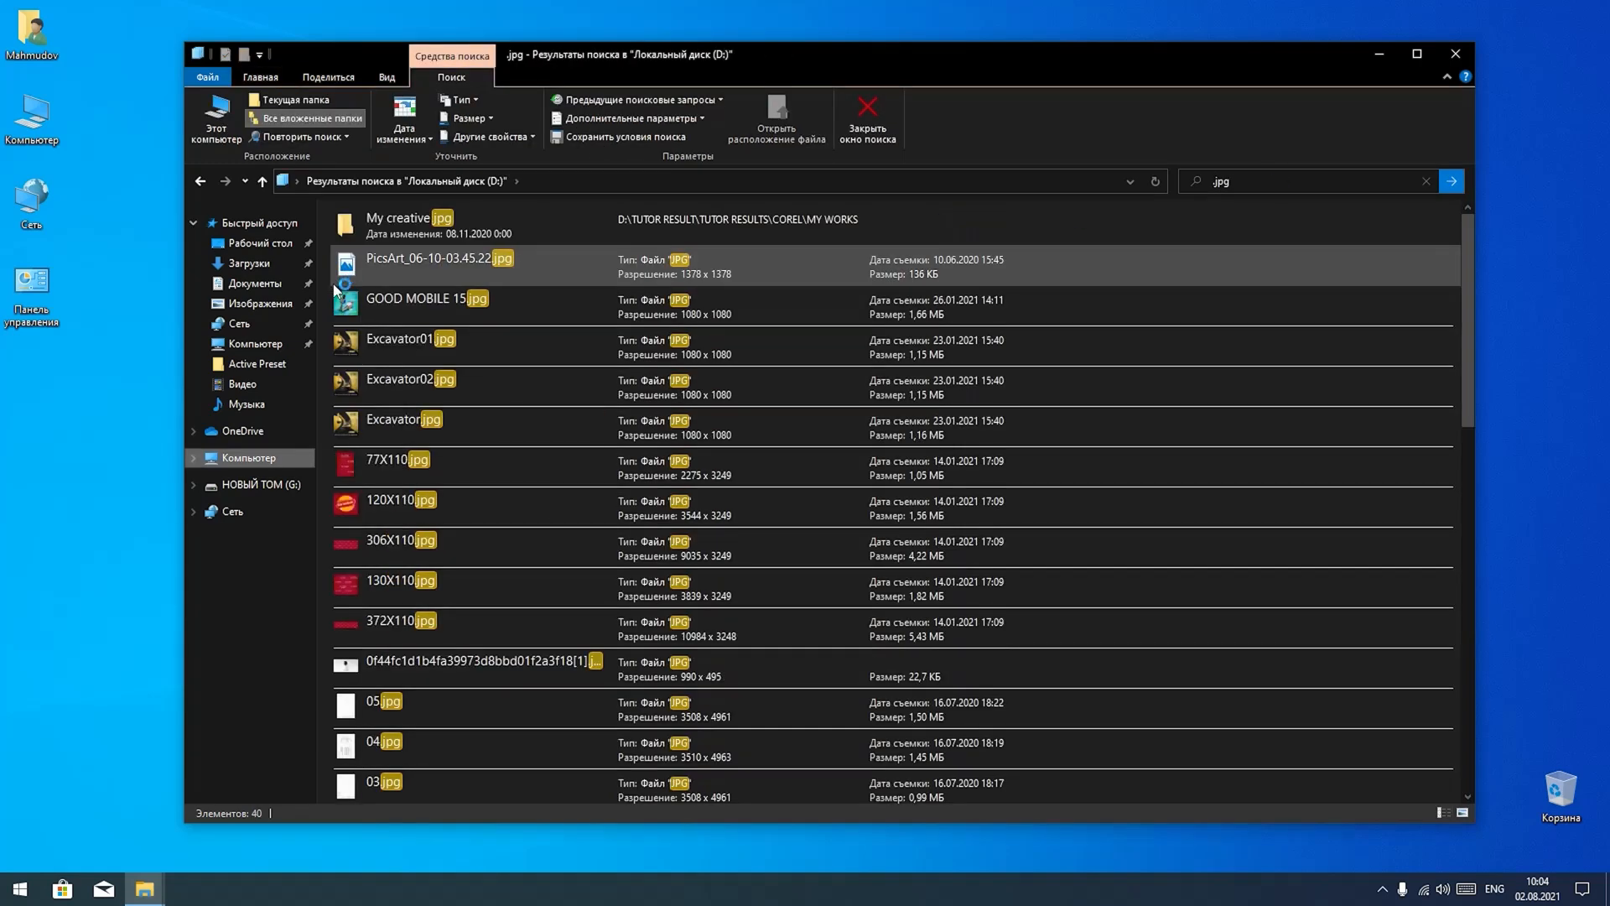
- Leave the search results and go up to the Рабочий стол level
{"action": "left_click", "coordinate": [261, 181]}
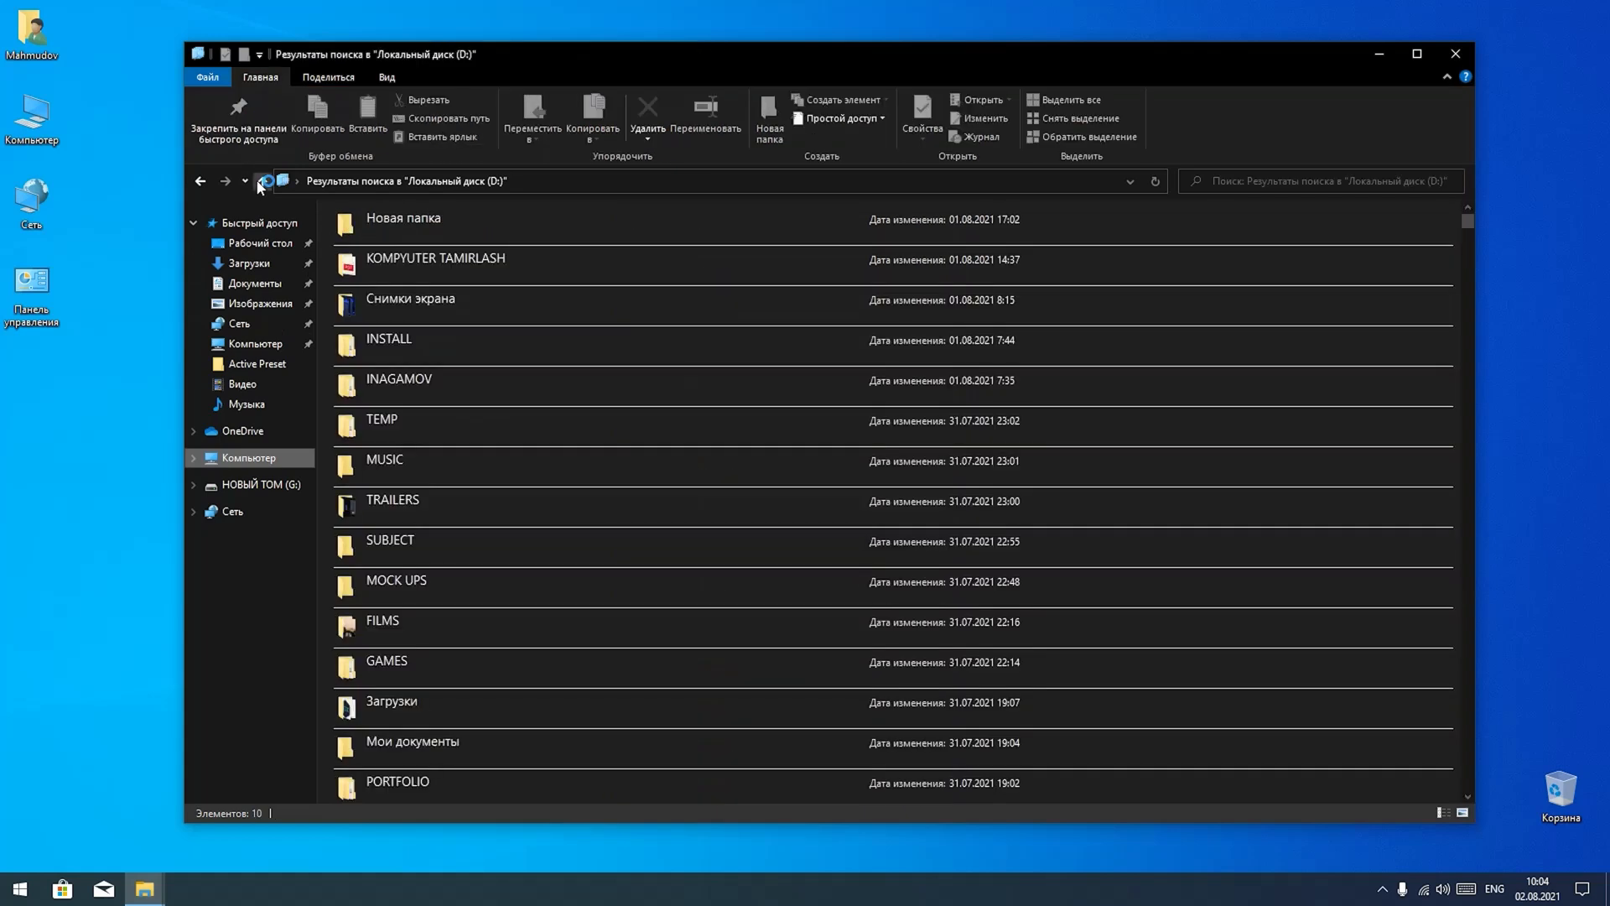
{"action": "left_click", "coordinate": [262, 181]}
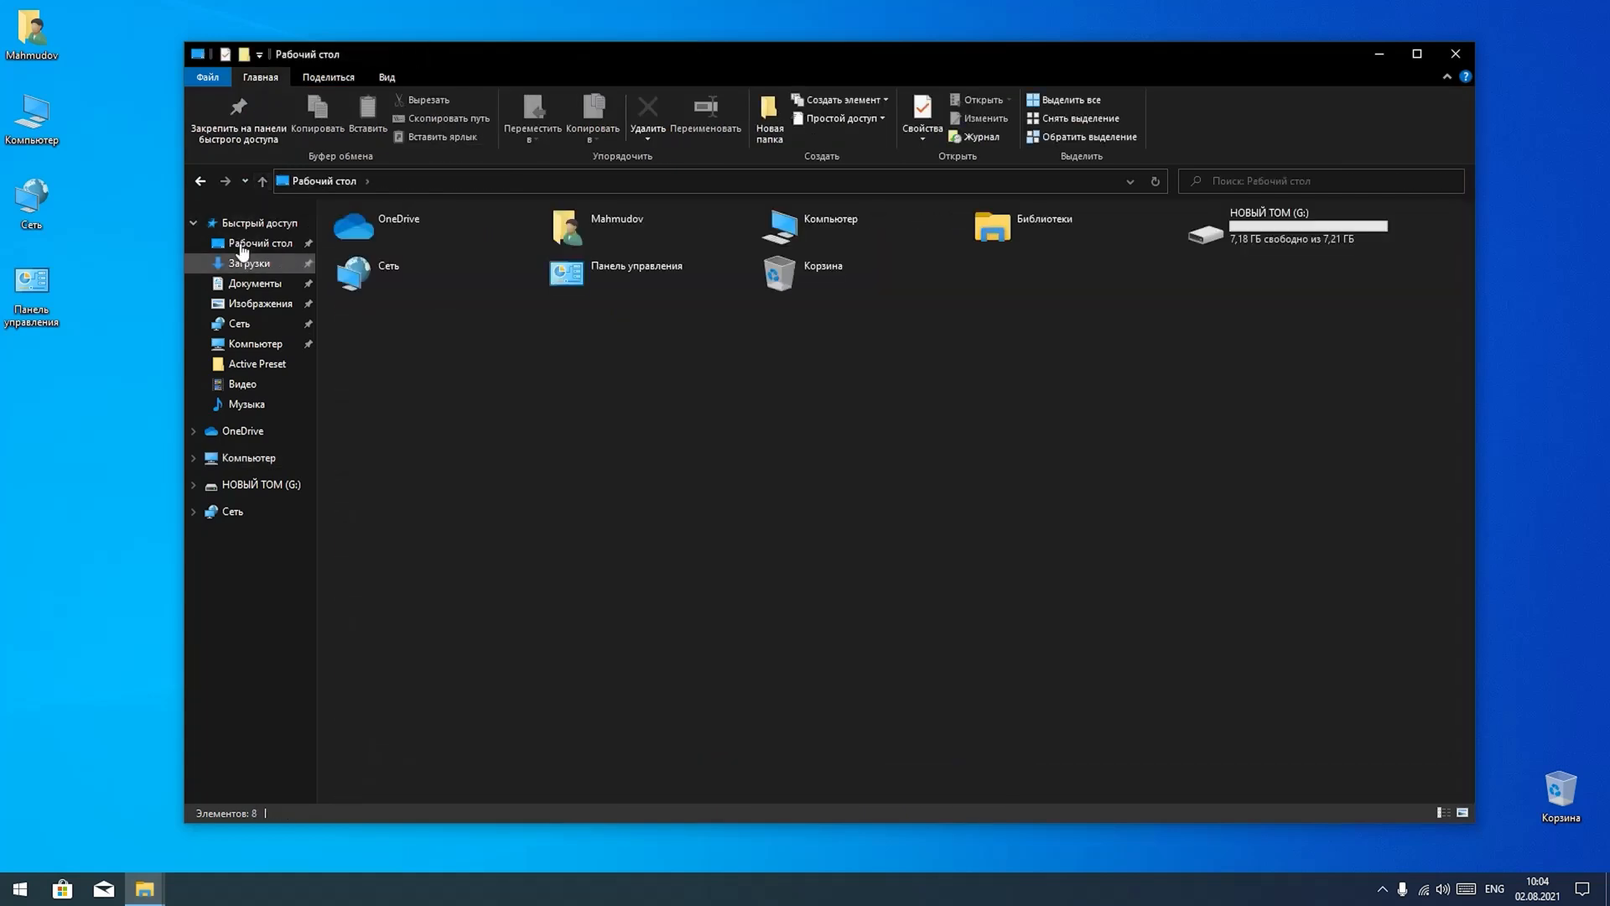
- Go to Компьютер, open the pinned Рабочий стол folder, view its context options and return to Компьютер
{"action": "left_click", "coordinate": [256, 343]}
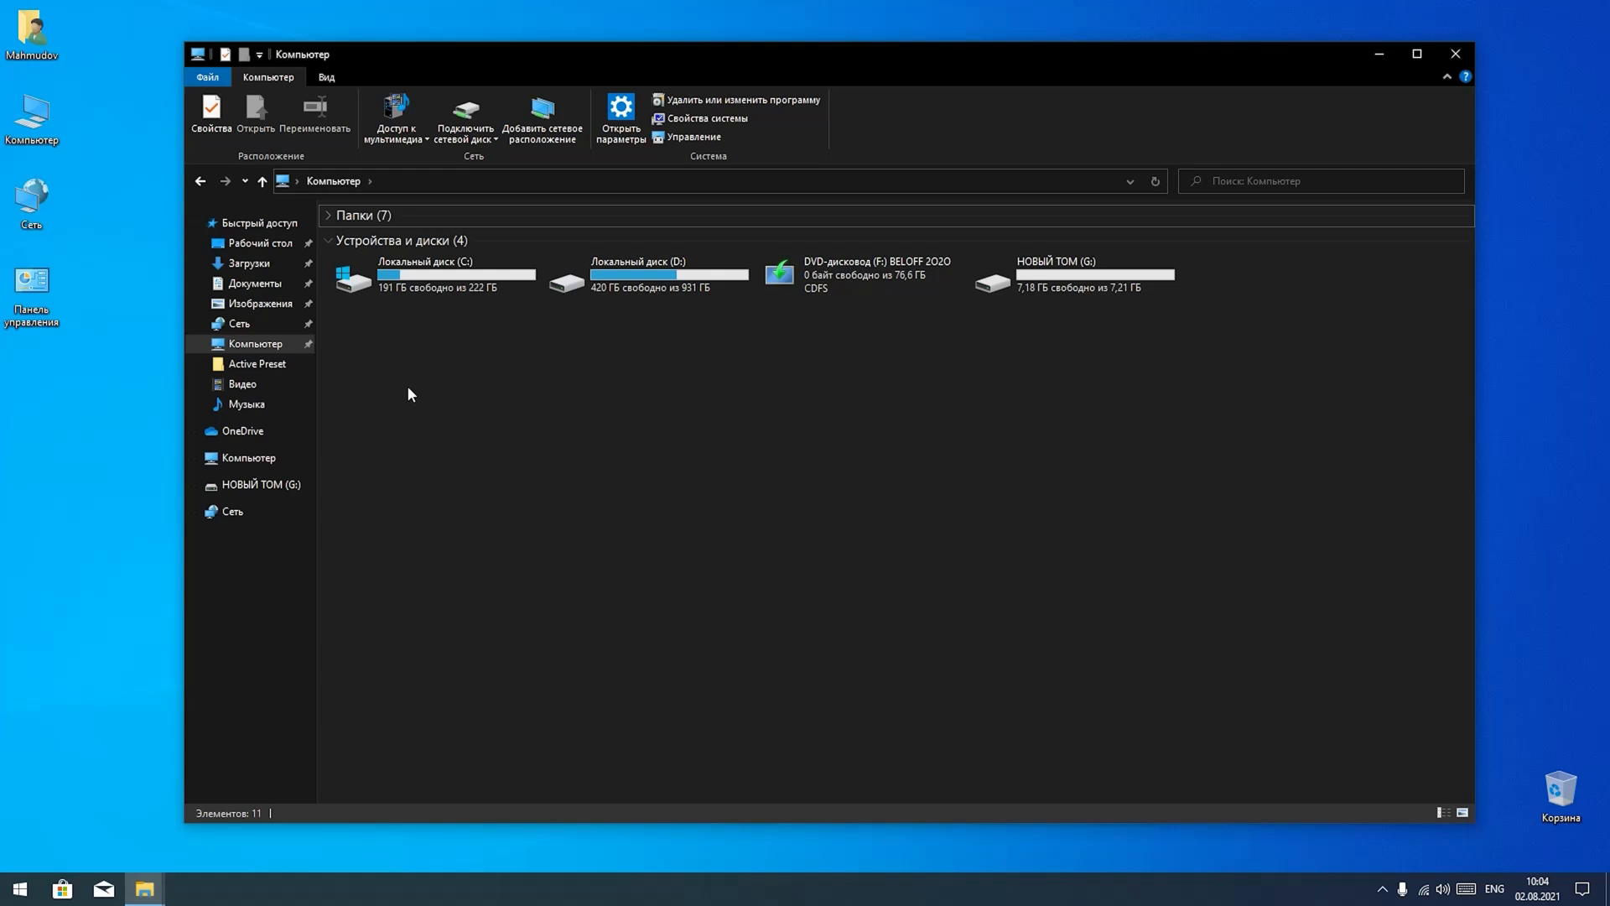
{"action": "left_click", "coordinate": [294, 244]}
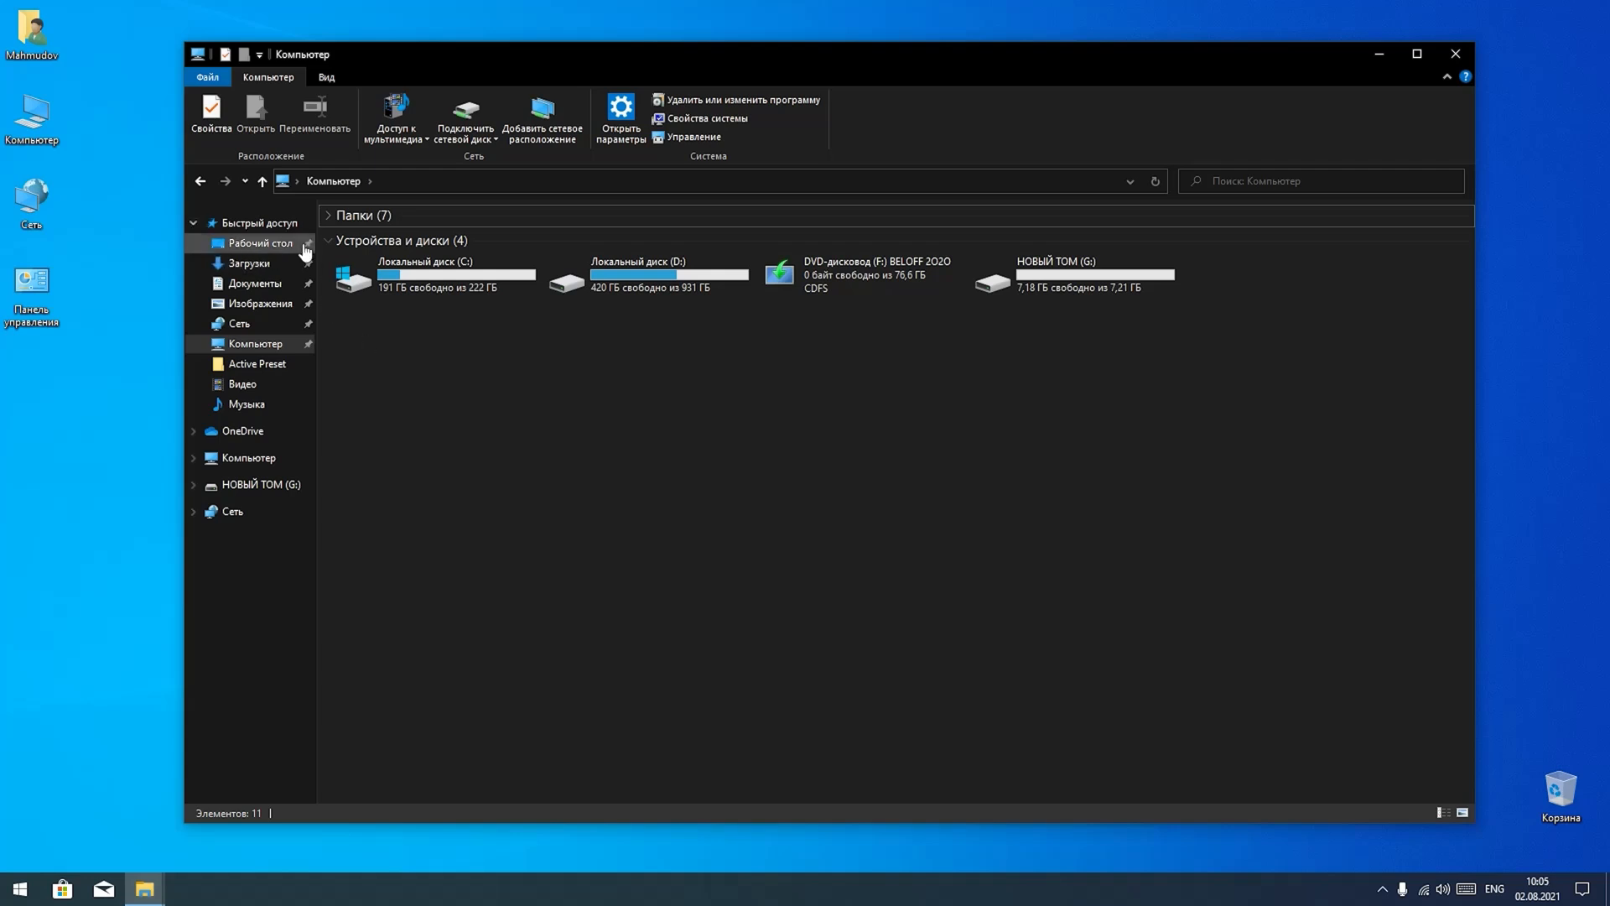
{"action": "right_click", "coordinate": [310, 250]}
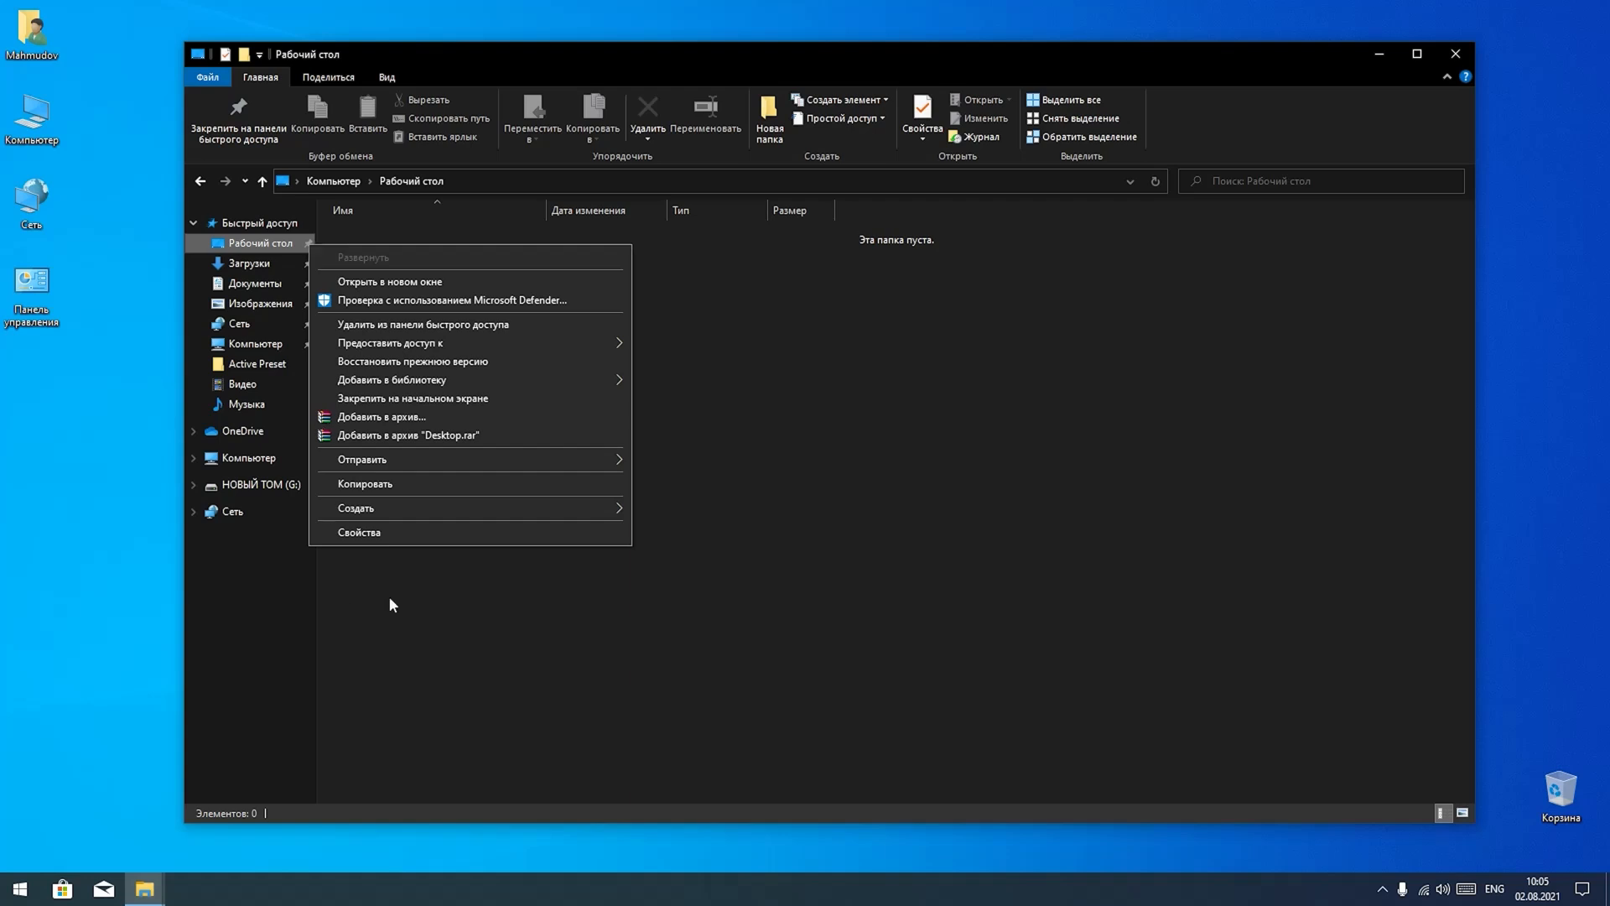
{"action": "left_click", "coordinate": [457, 606]}
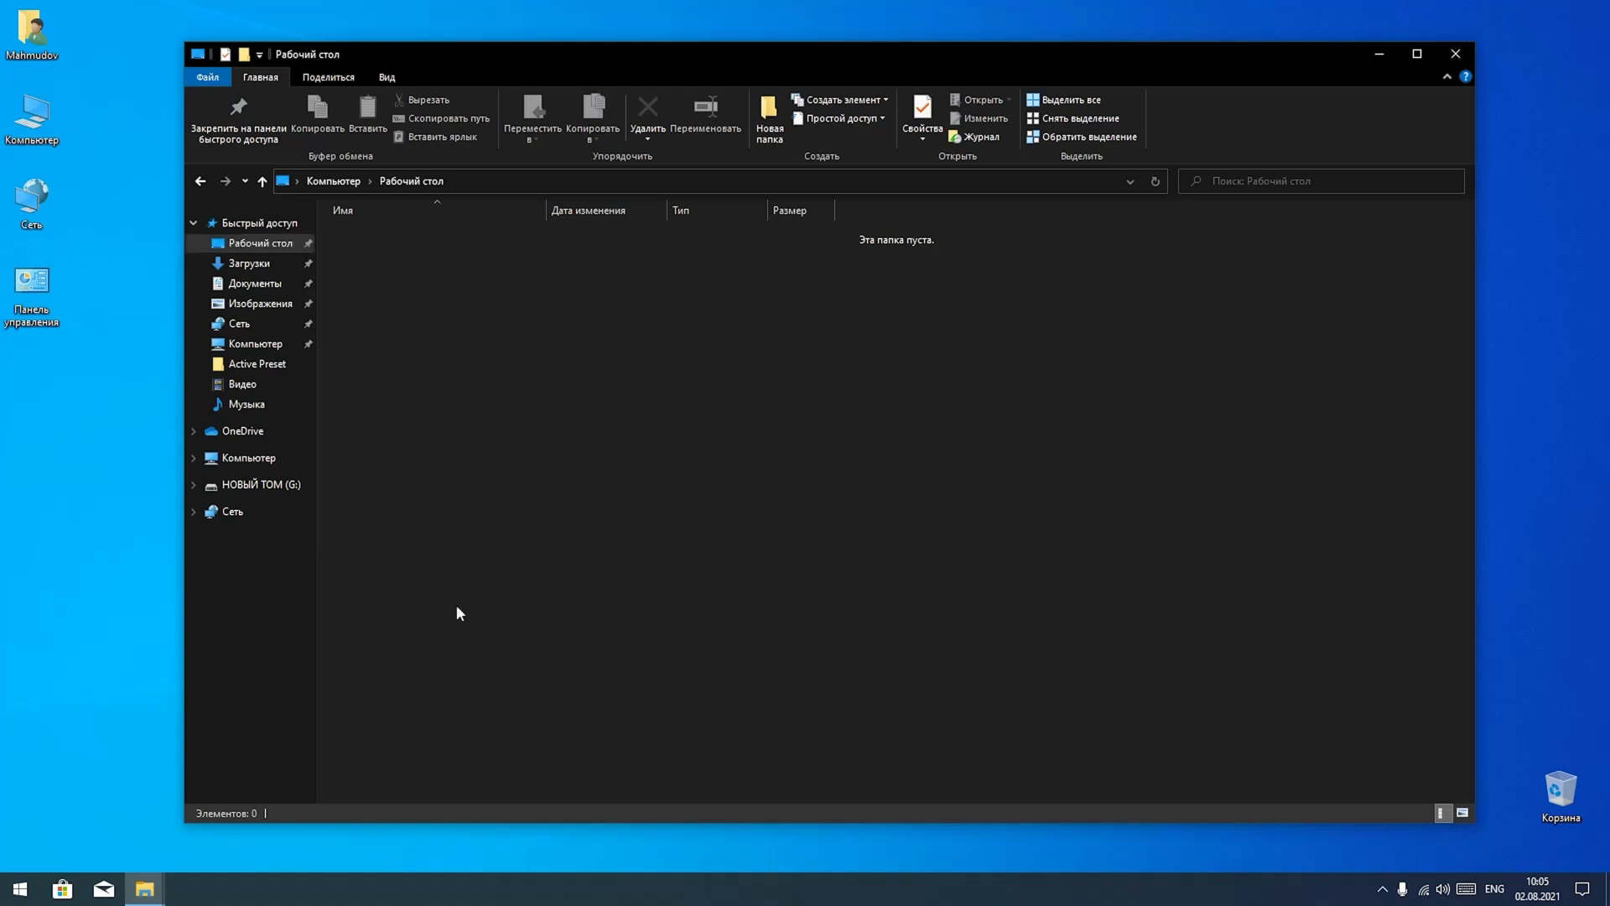
{"action": "left_click", "coordinate": [248, 458]}
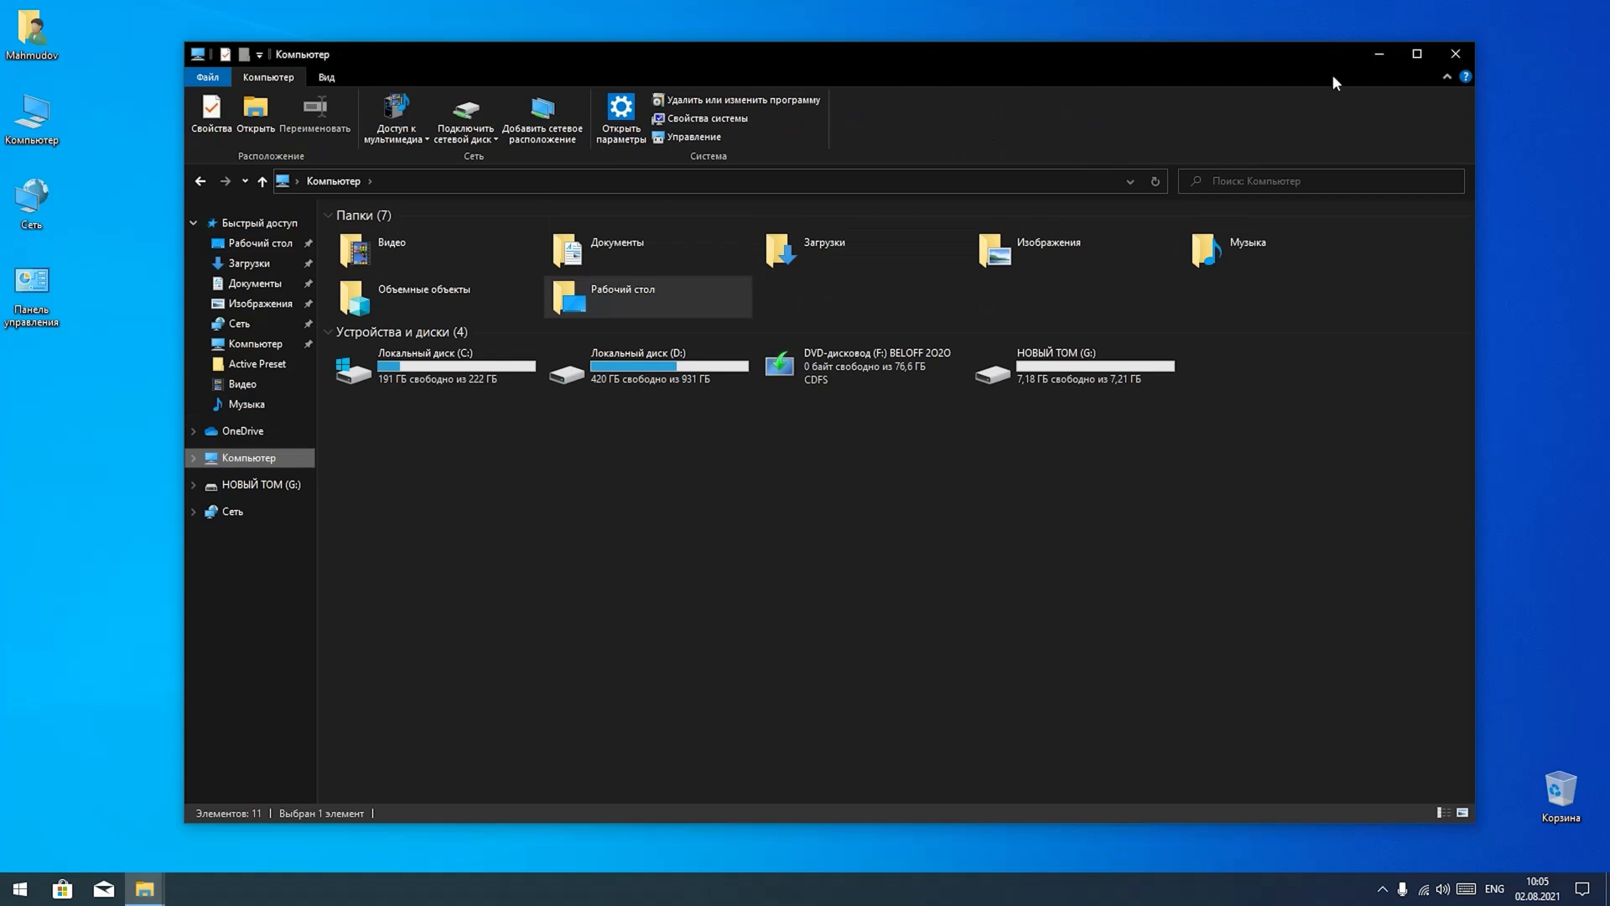
- Maximize the window, show the view commands and open Локальный диск (D:)
{"action": "left_click", "coordinate": [1417, 53]}
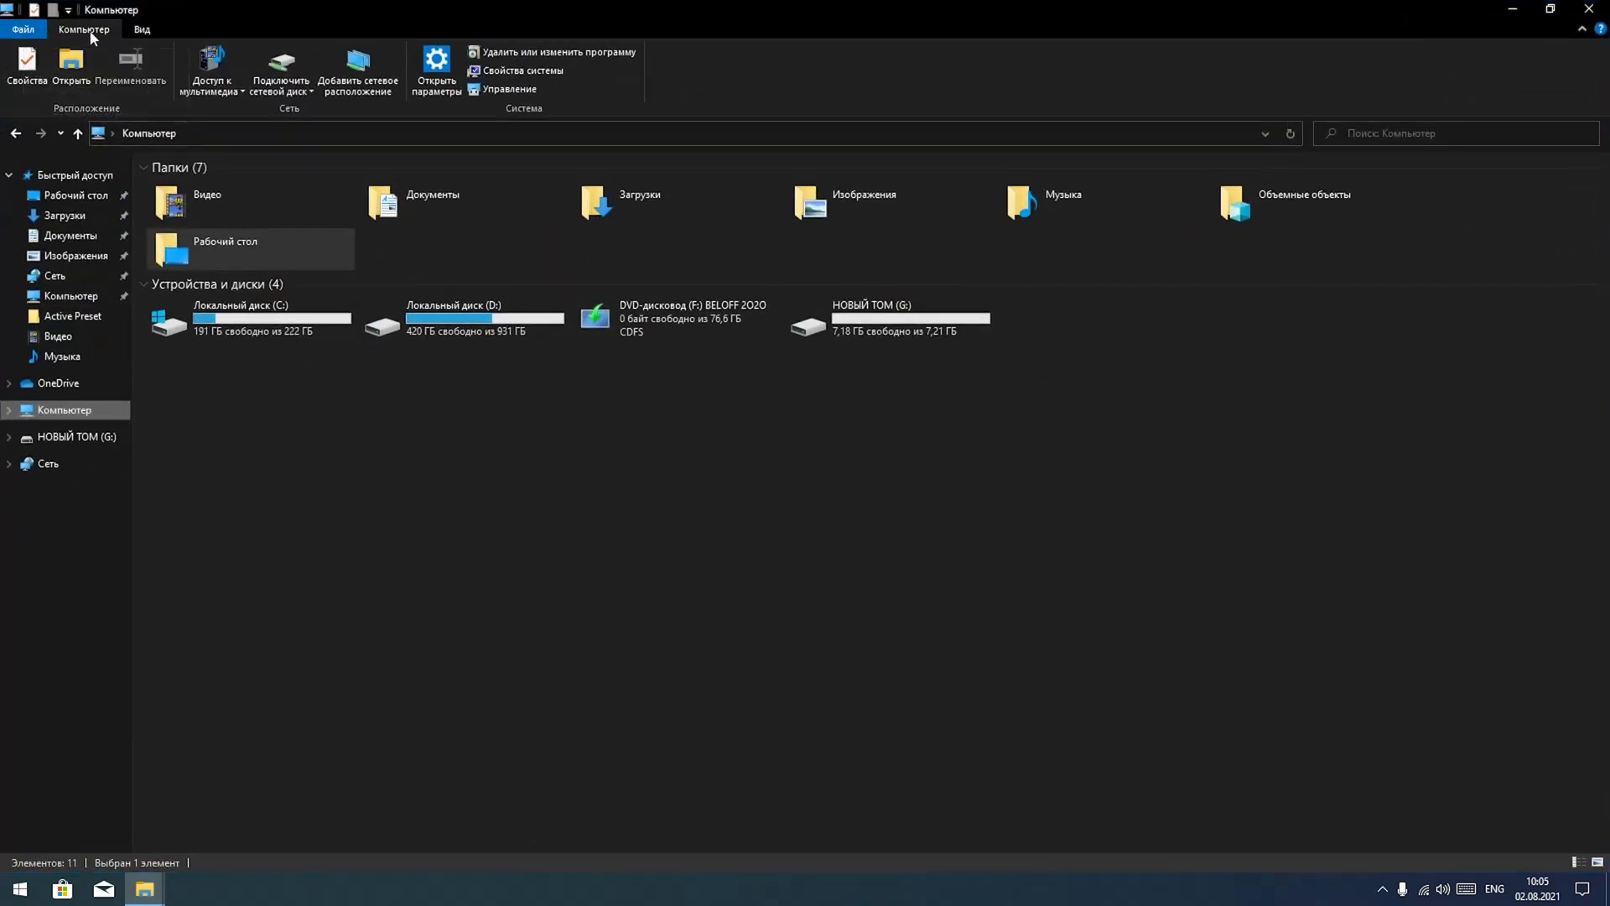
{"action": "left_click", "coordinate": [143, 29]}
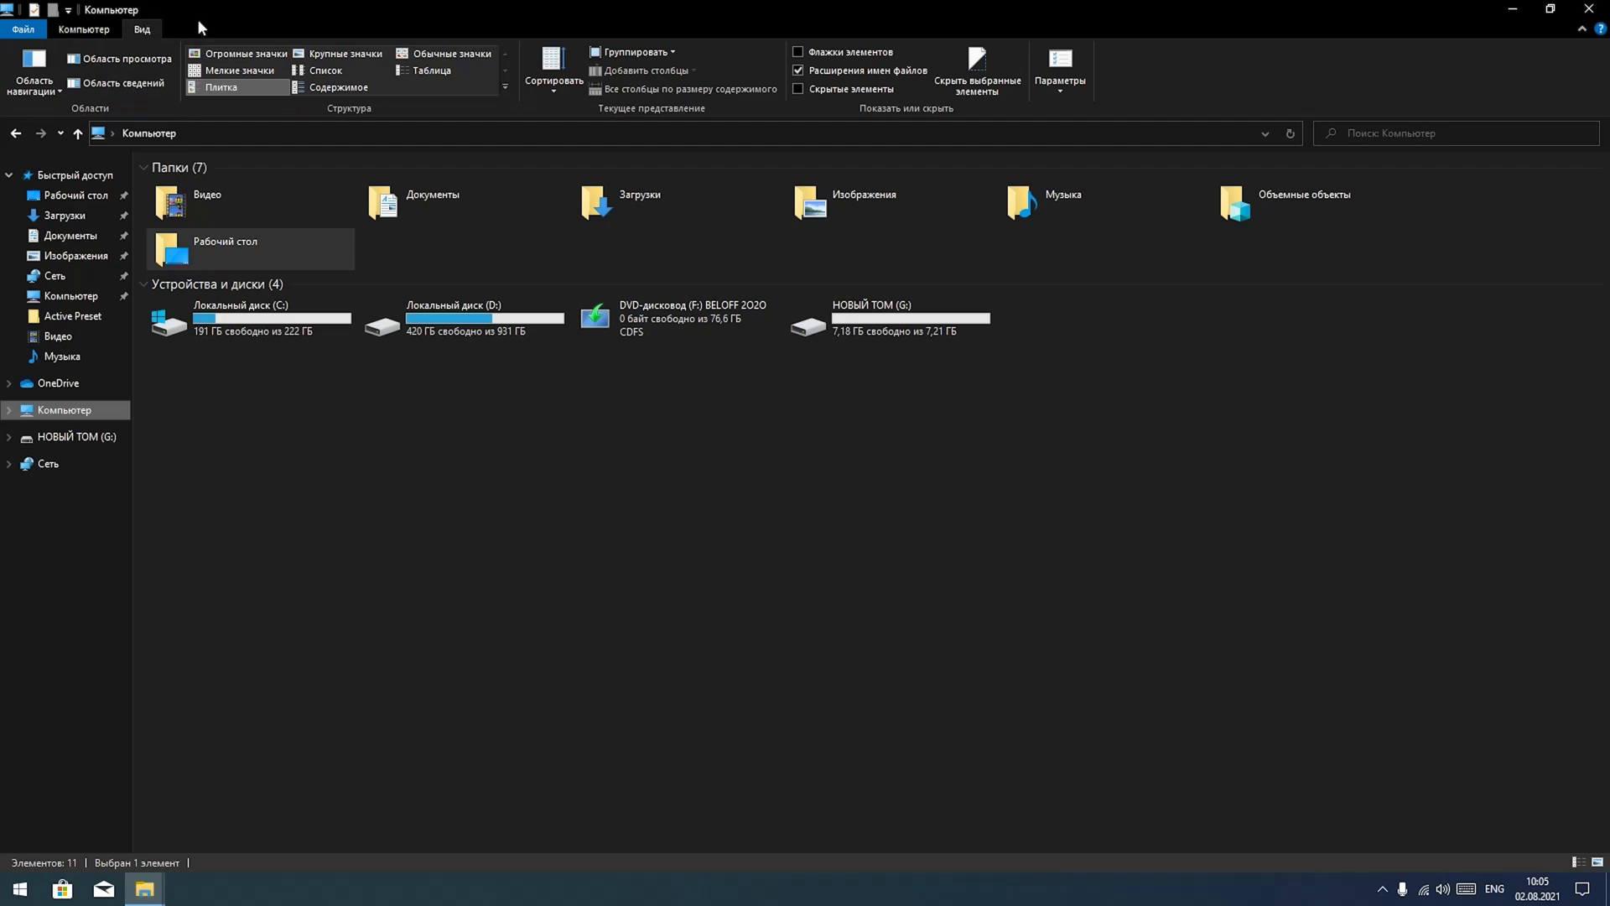
{"action": "double_click", "coordinate": [492, 330]}
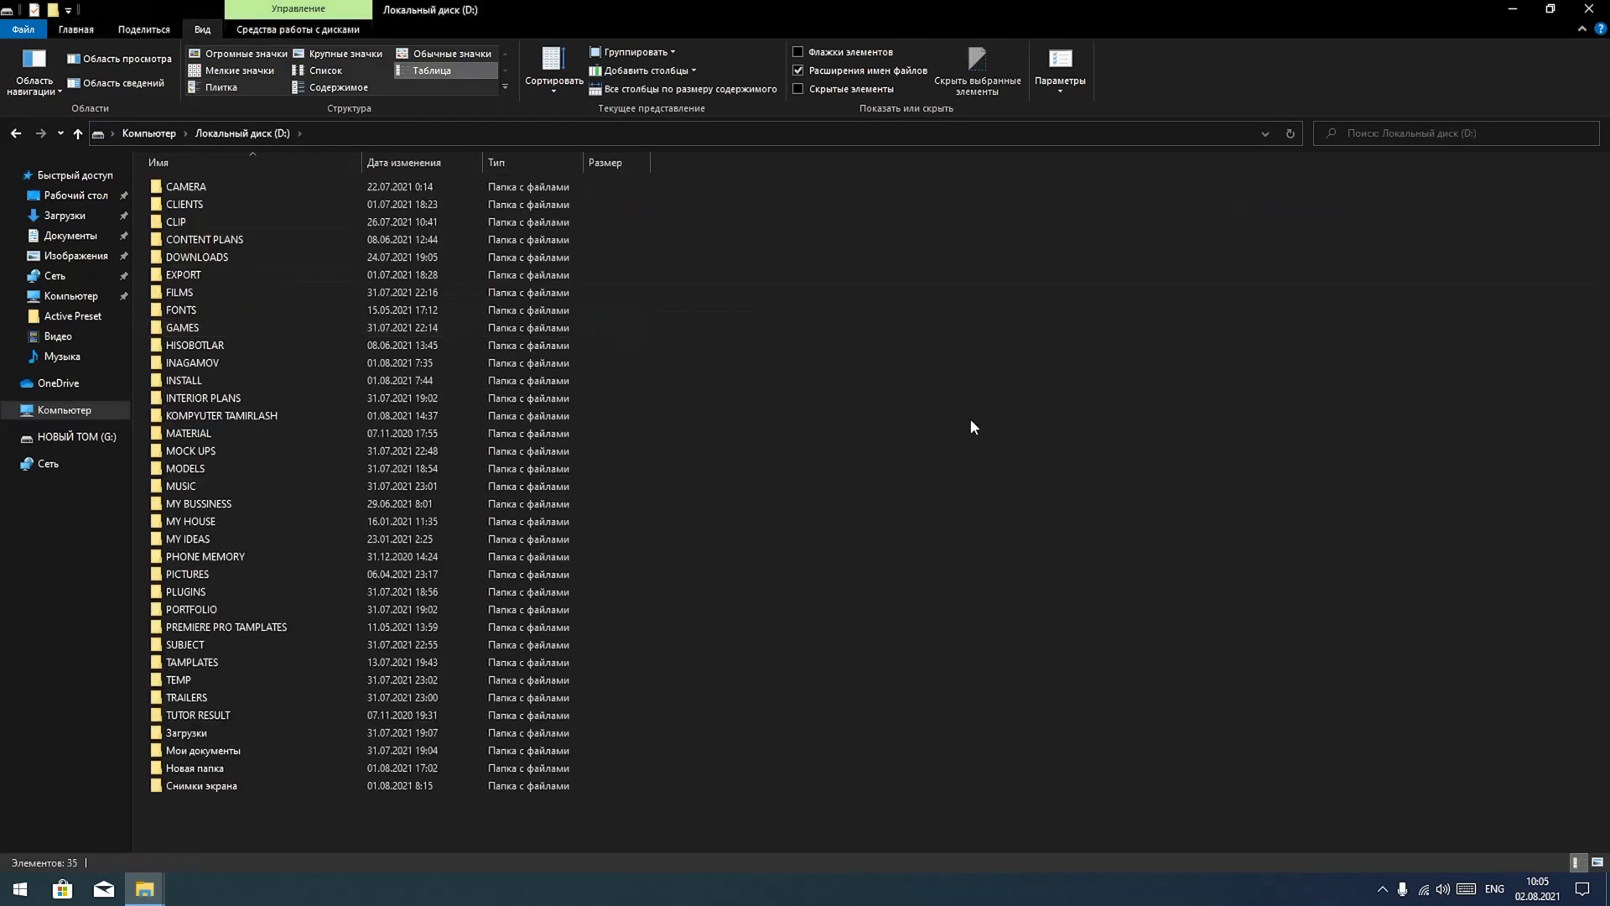
- Open drive D in a separate new window and close that new window
{"action": "left_click", "coordinate": [16, 32]}
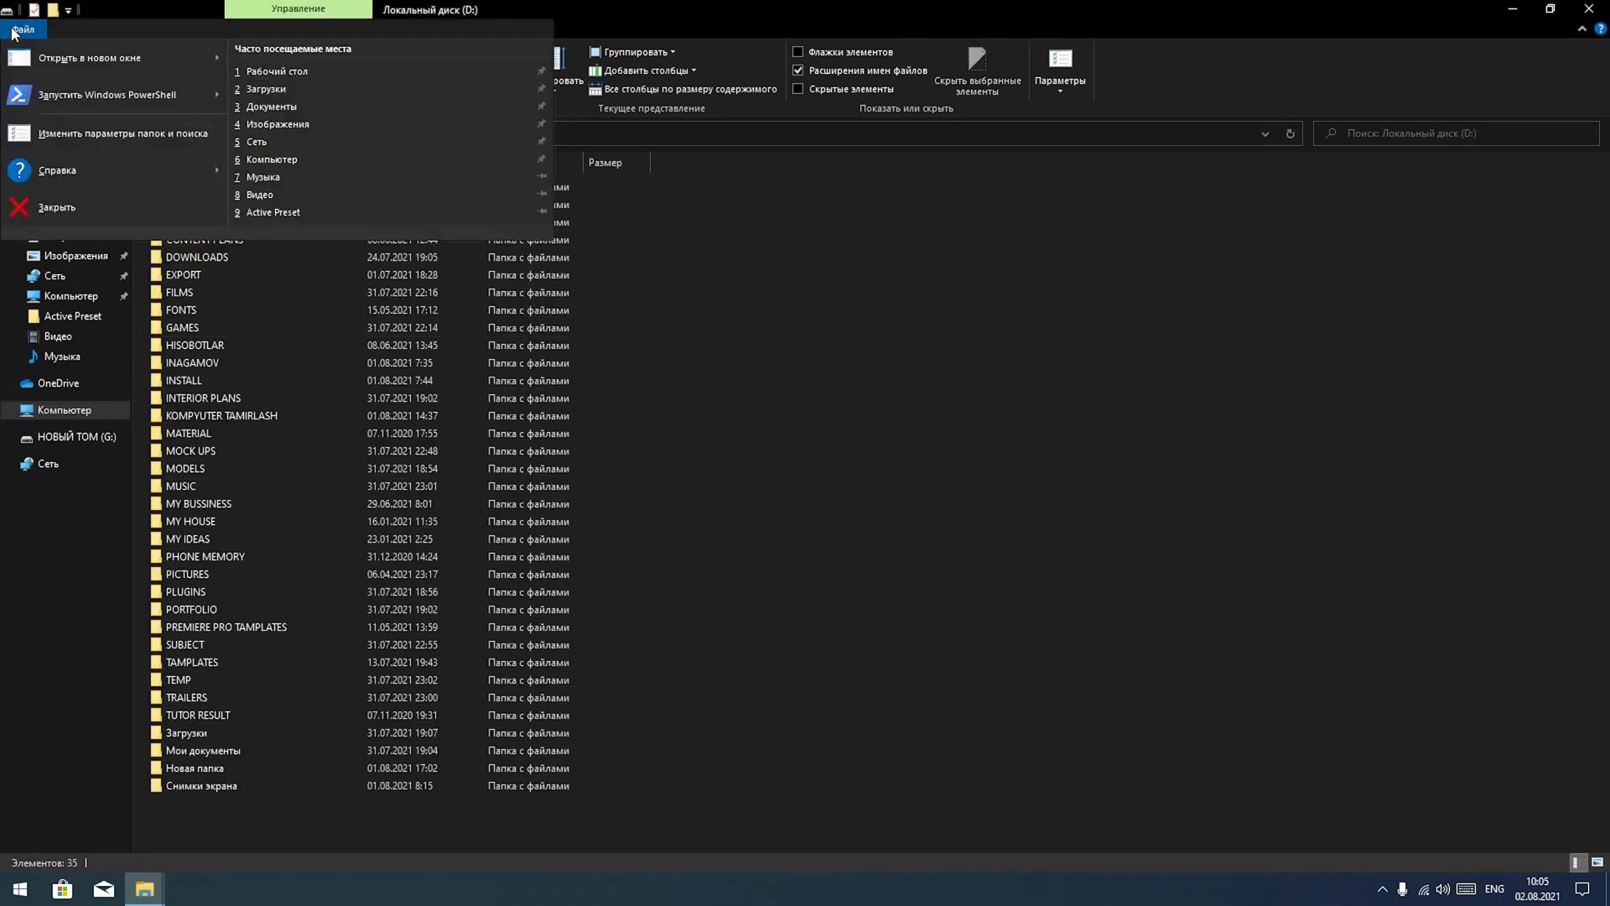
{"action": "mouse_move", "coordinate": [69, 62]}
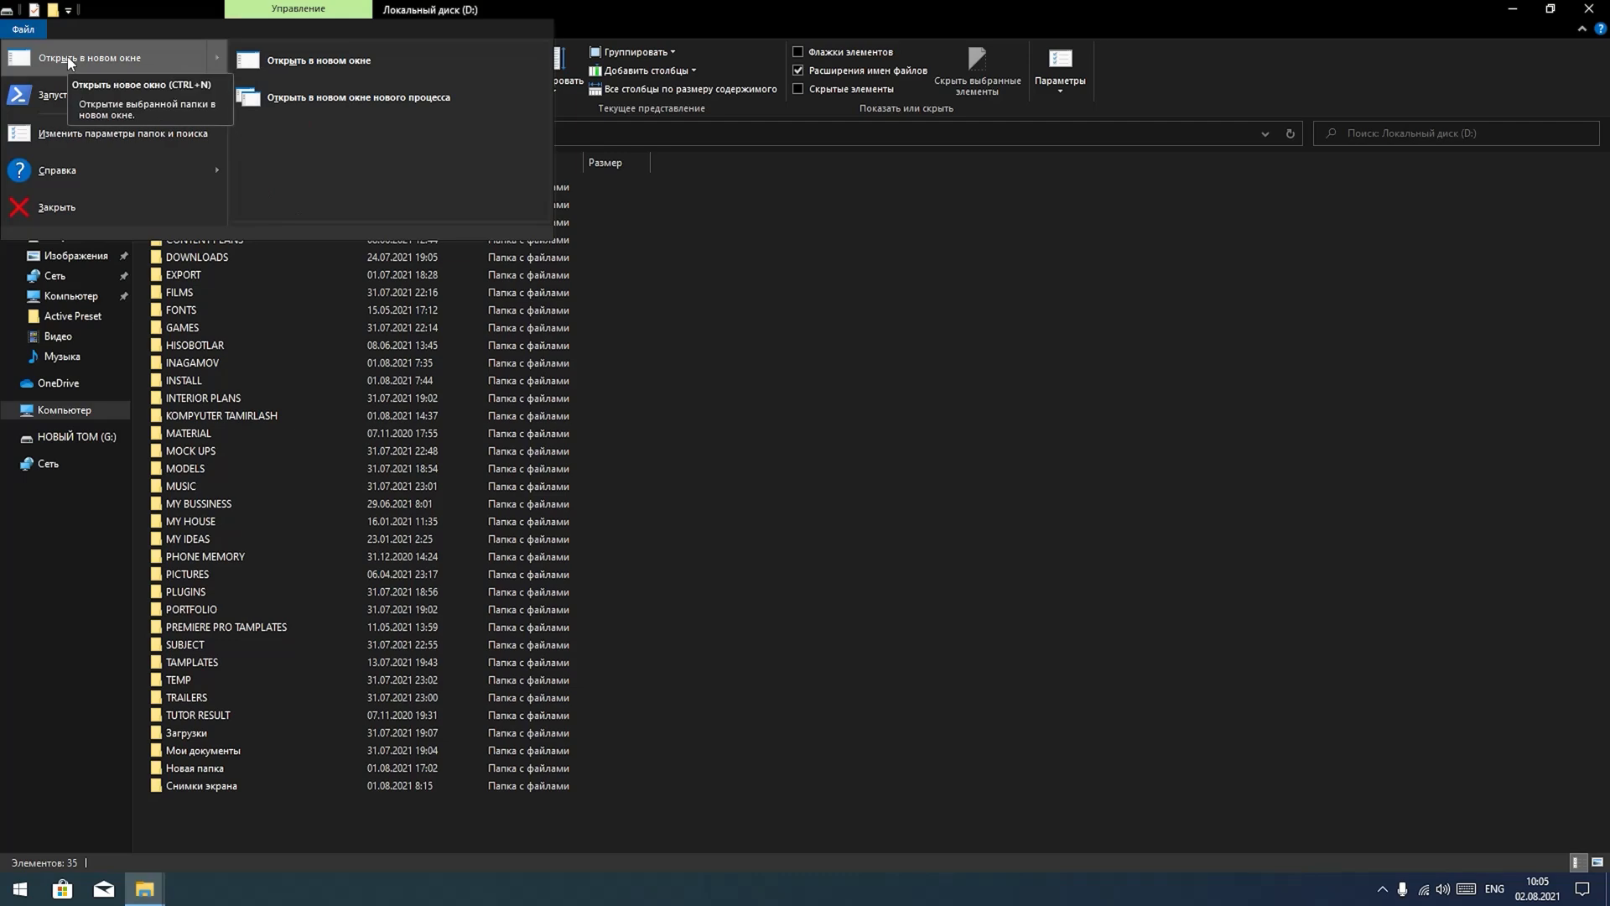
{"action": "left_click", "coordinate": [69, 62]}
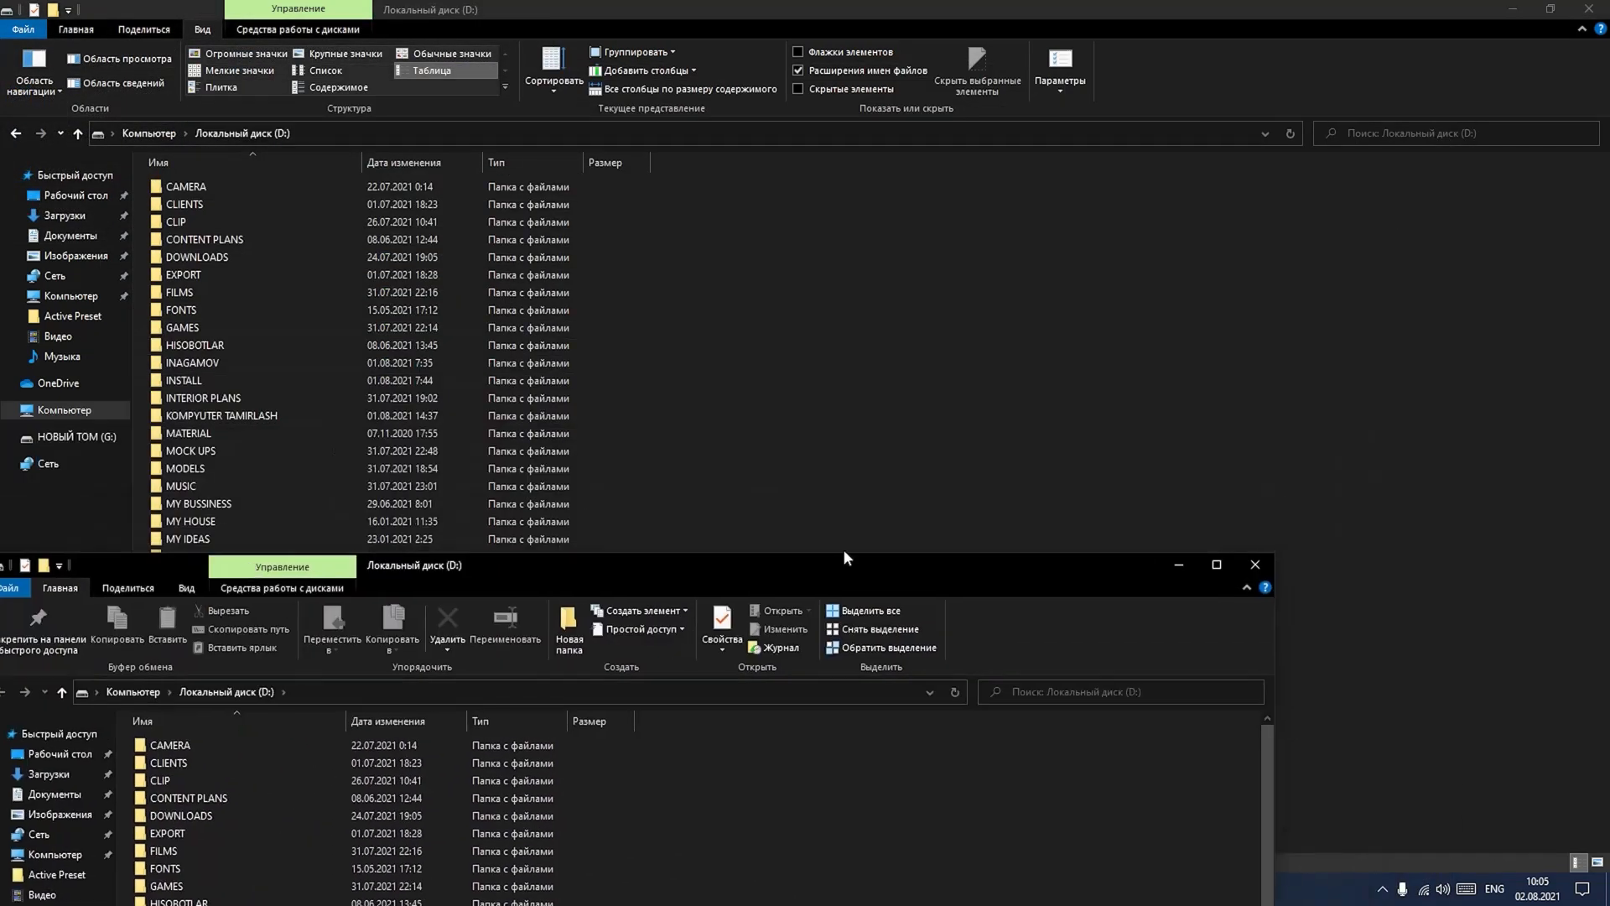
{"action": "left_click", "coordinate": [1255, 566]}
- Open the HISOBOTLAR folder of drive D in a new window, move that window aside and close it
{"action": "left_click", "coordinate": [223, 346]}
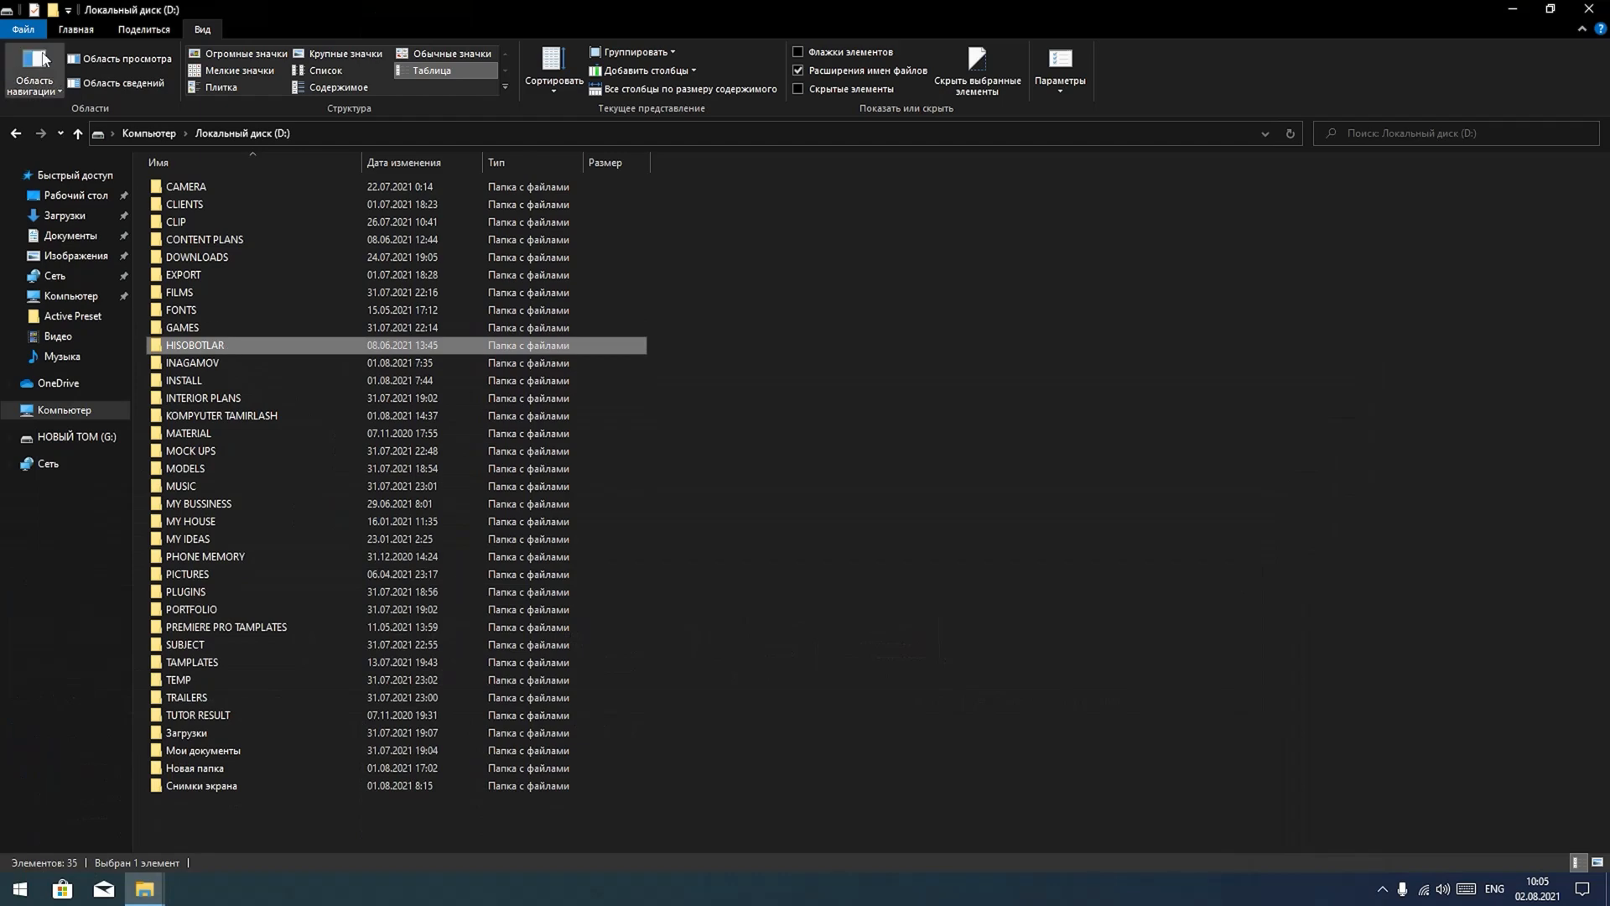
{"action": "left_click", "coordinate": [22, 30]}
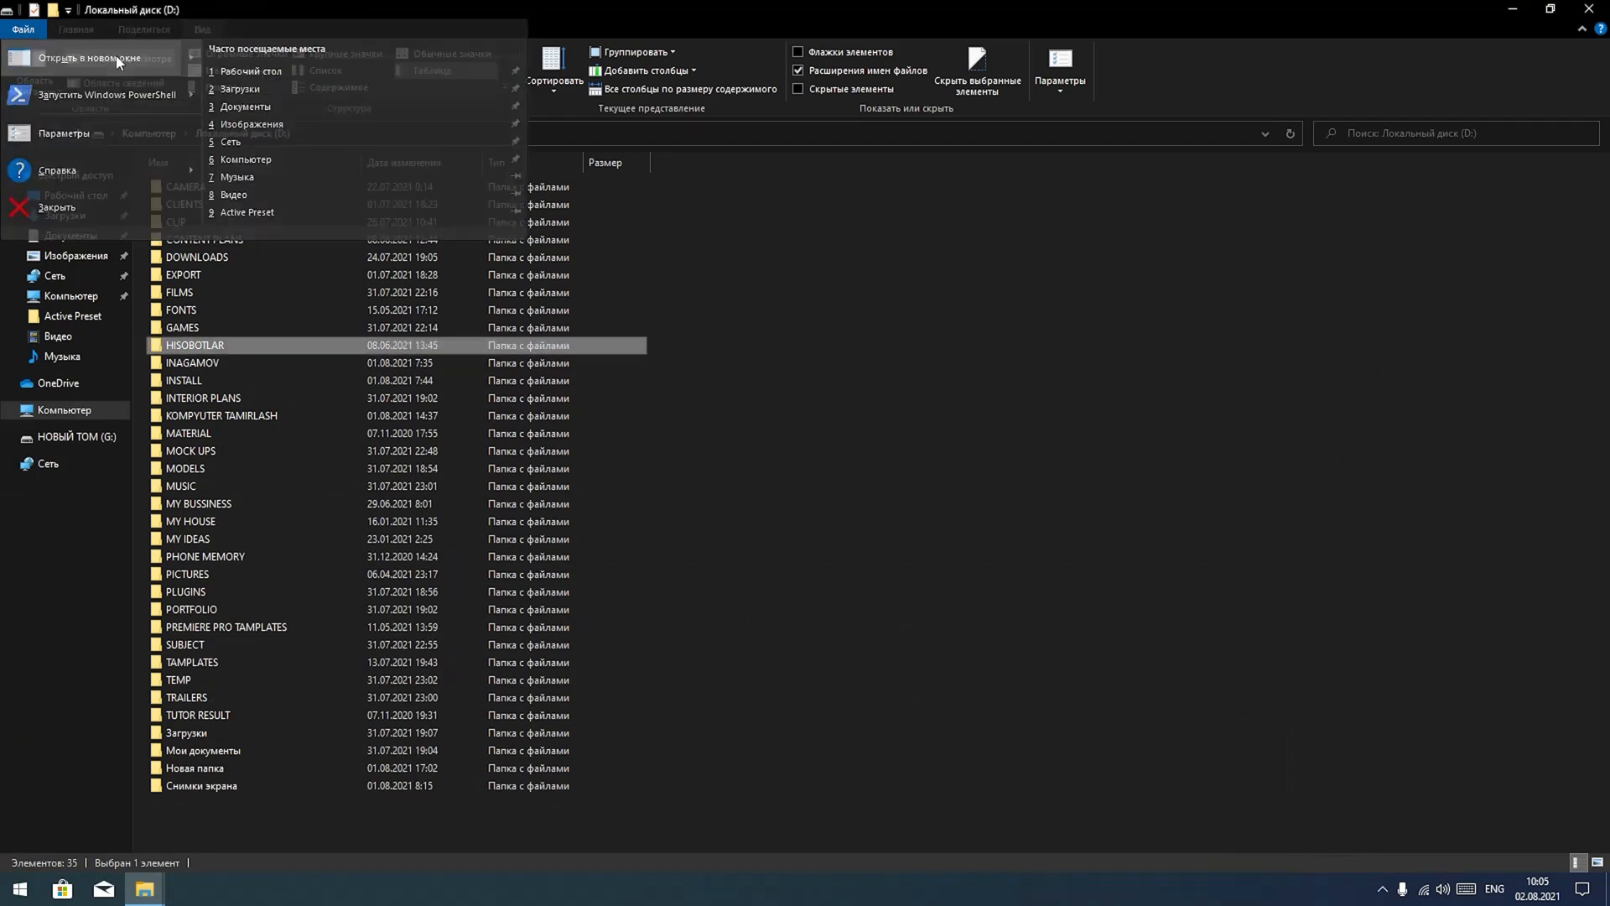
{"action": "left_click", "coordinate": [84, 58]}
{"action": "left_click_drag", "start_coordinate": [324, 122], "coordinate": [591, 309]}
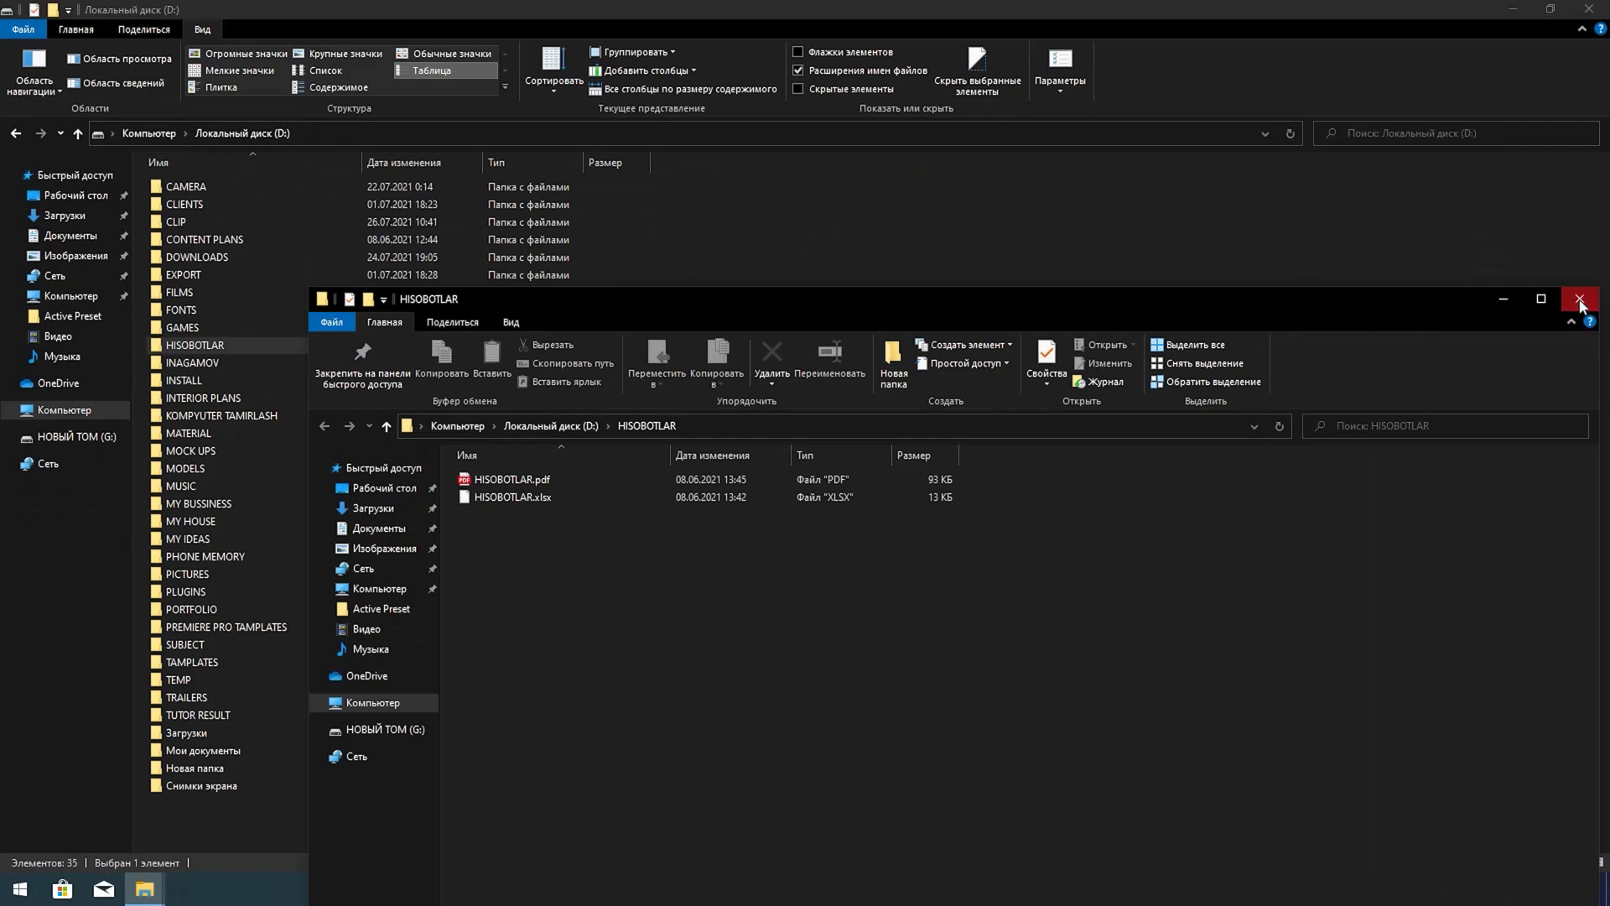
{"action": "left_click", "coordinate": [1579, 298]}
- Open the HISOBOTLAR folder in a new window of a new process, reposition that window and minimize it
{"action": "left_click", "coordinate": [23, 30]}
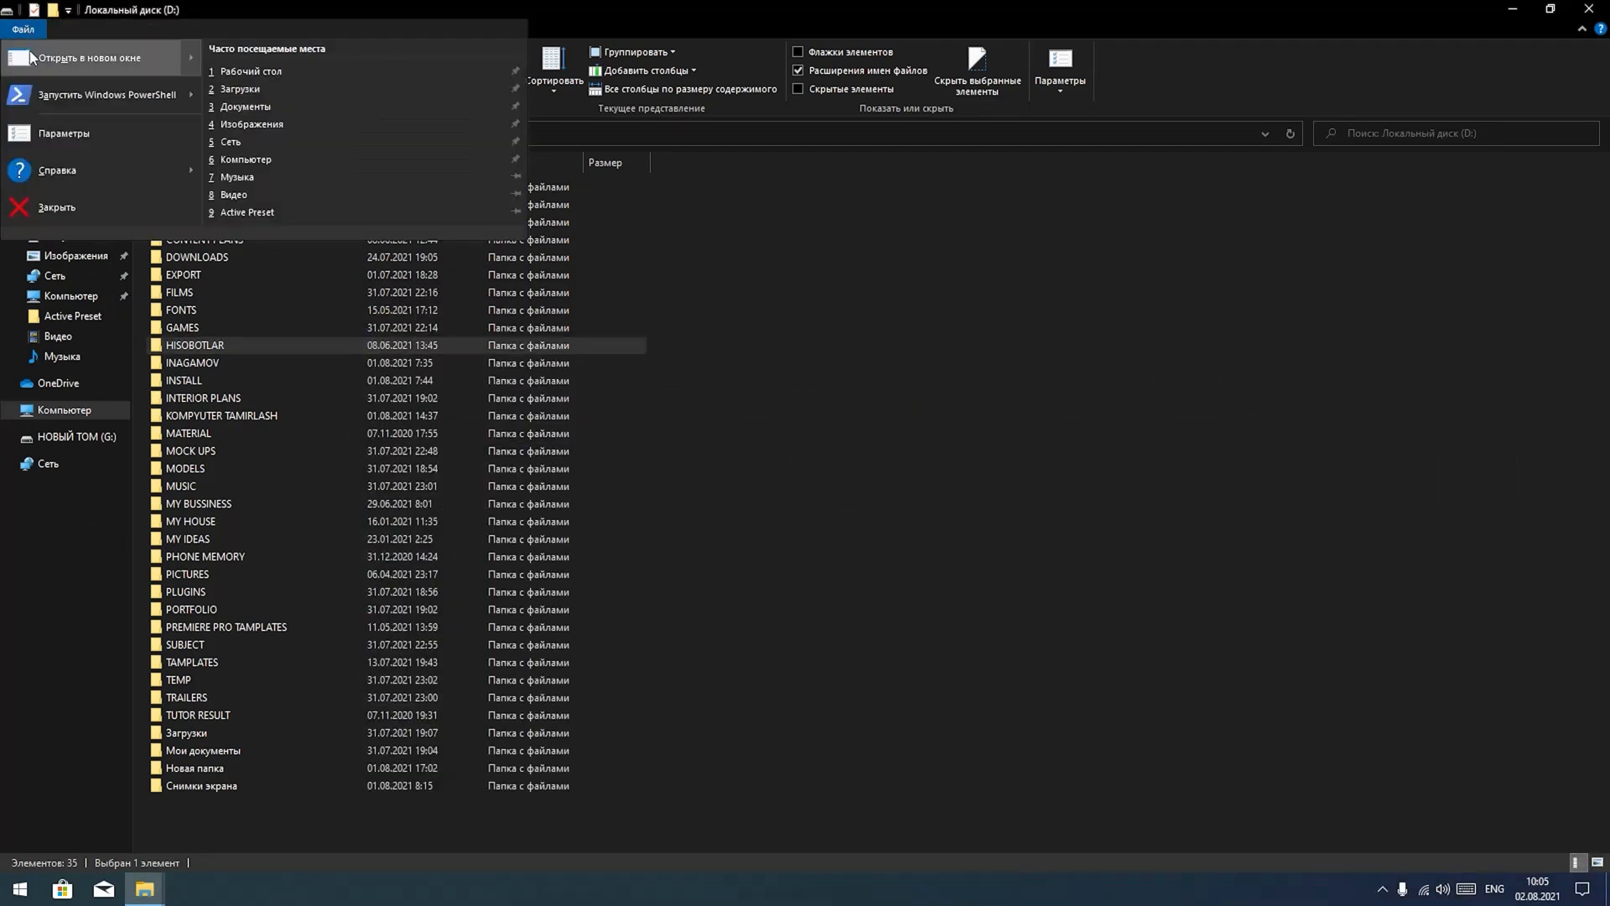
{"action": "mouse_move", "coordinate": [32, 59]}
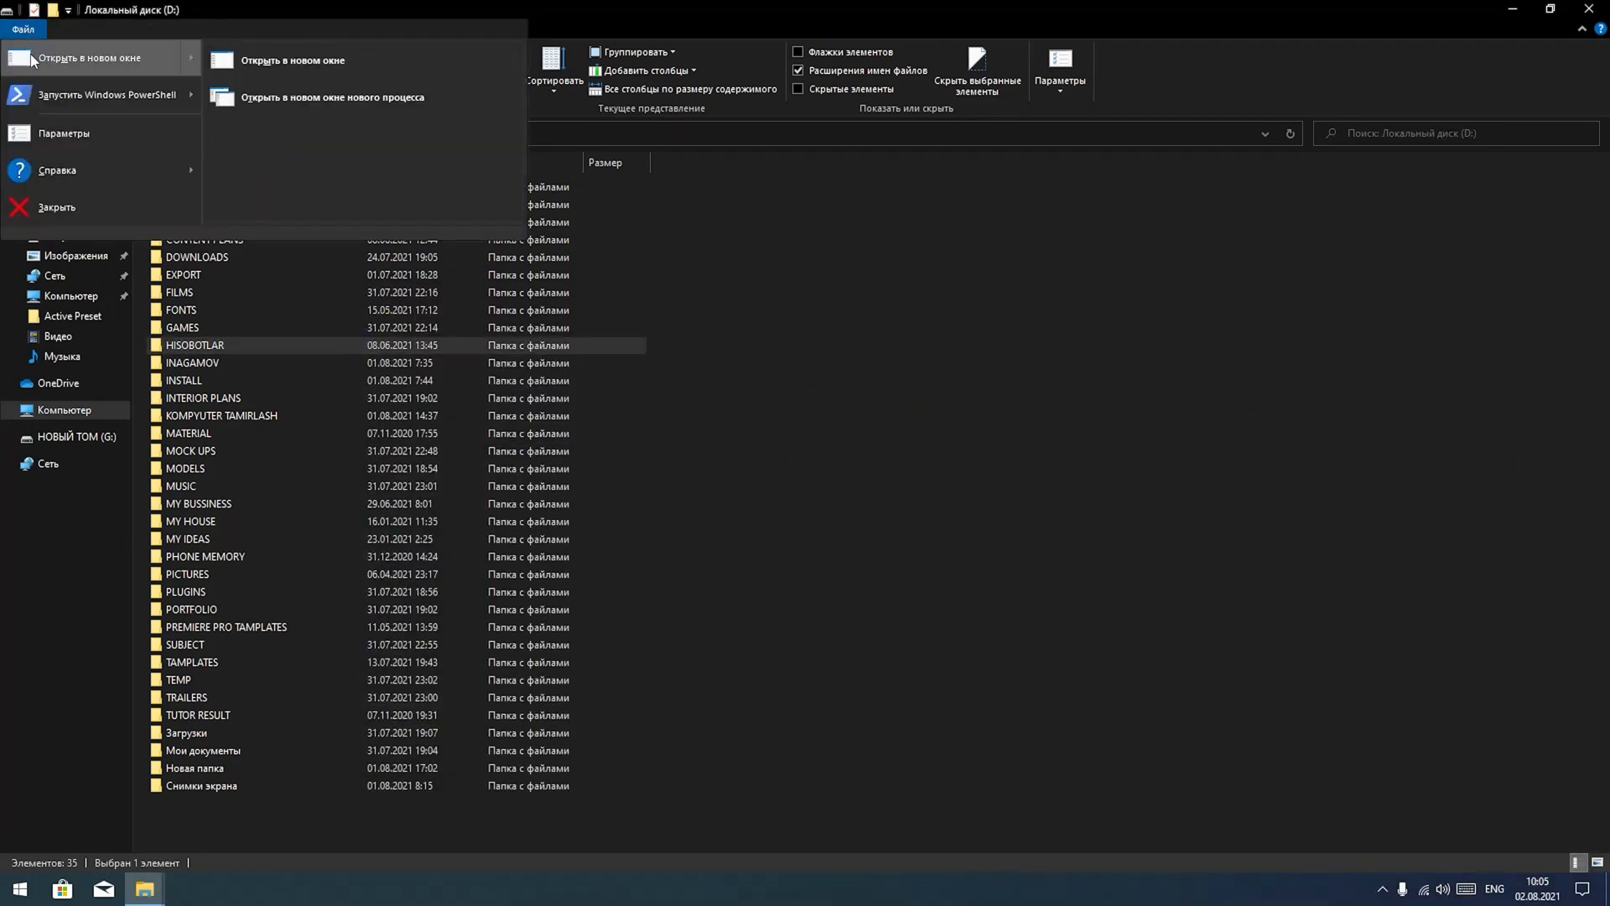
{"action": "left_click", "coordinate": [342, 97]}
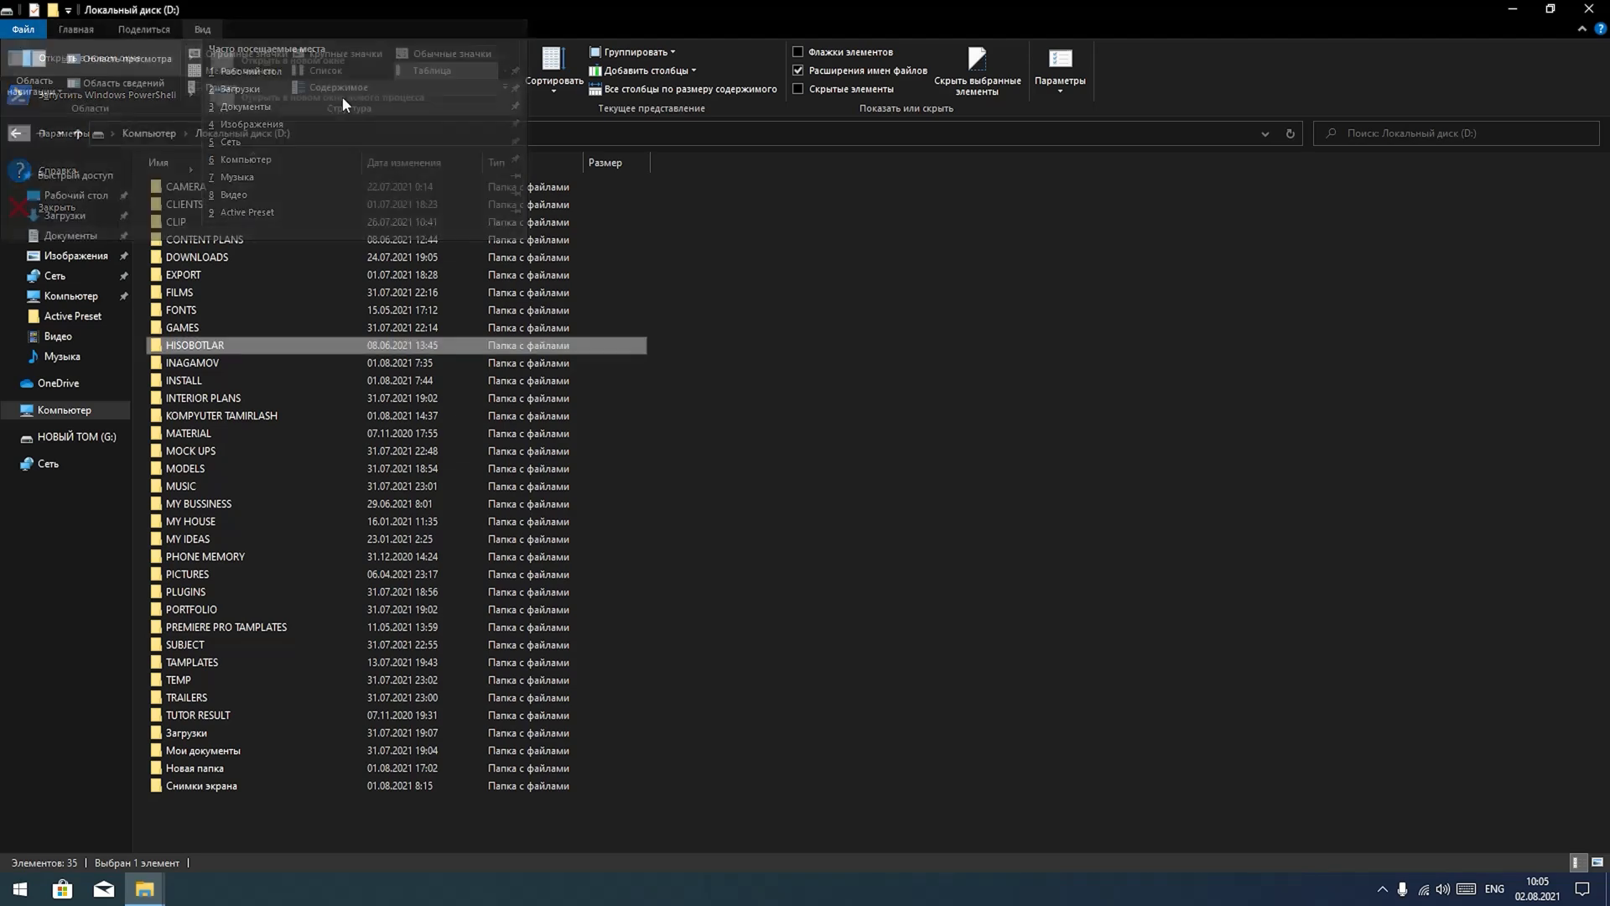
{"action": "left_click_drag", "start_coordinate": [459, 111], "coordinate": [288, 107]}
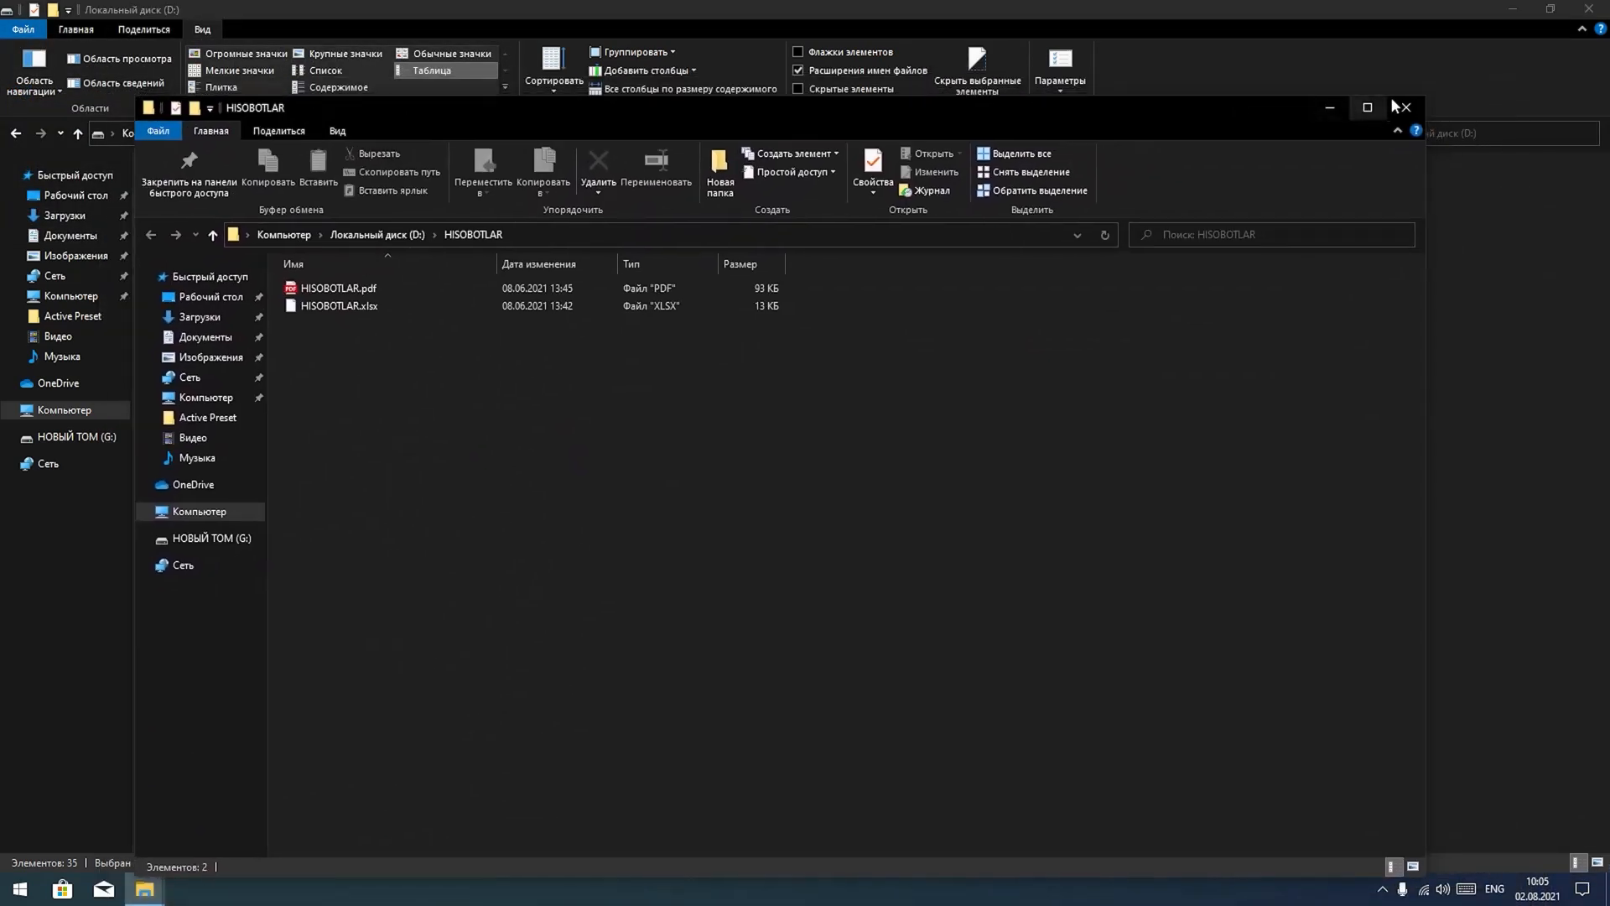
{"action": "left_click", "coordinate": [1332, 108]}
- Start Windows PowerShell in the HISOBOTLAR folder, move its window higher and close it
{"action": "left_click", "coordinate": [19, 31]}
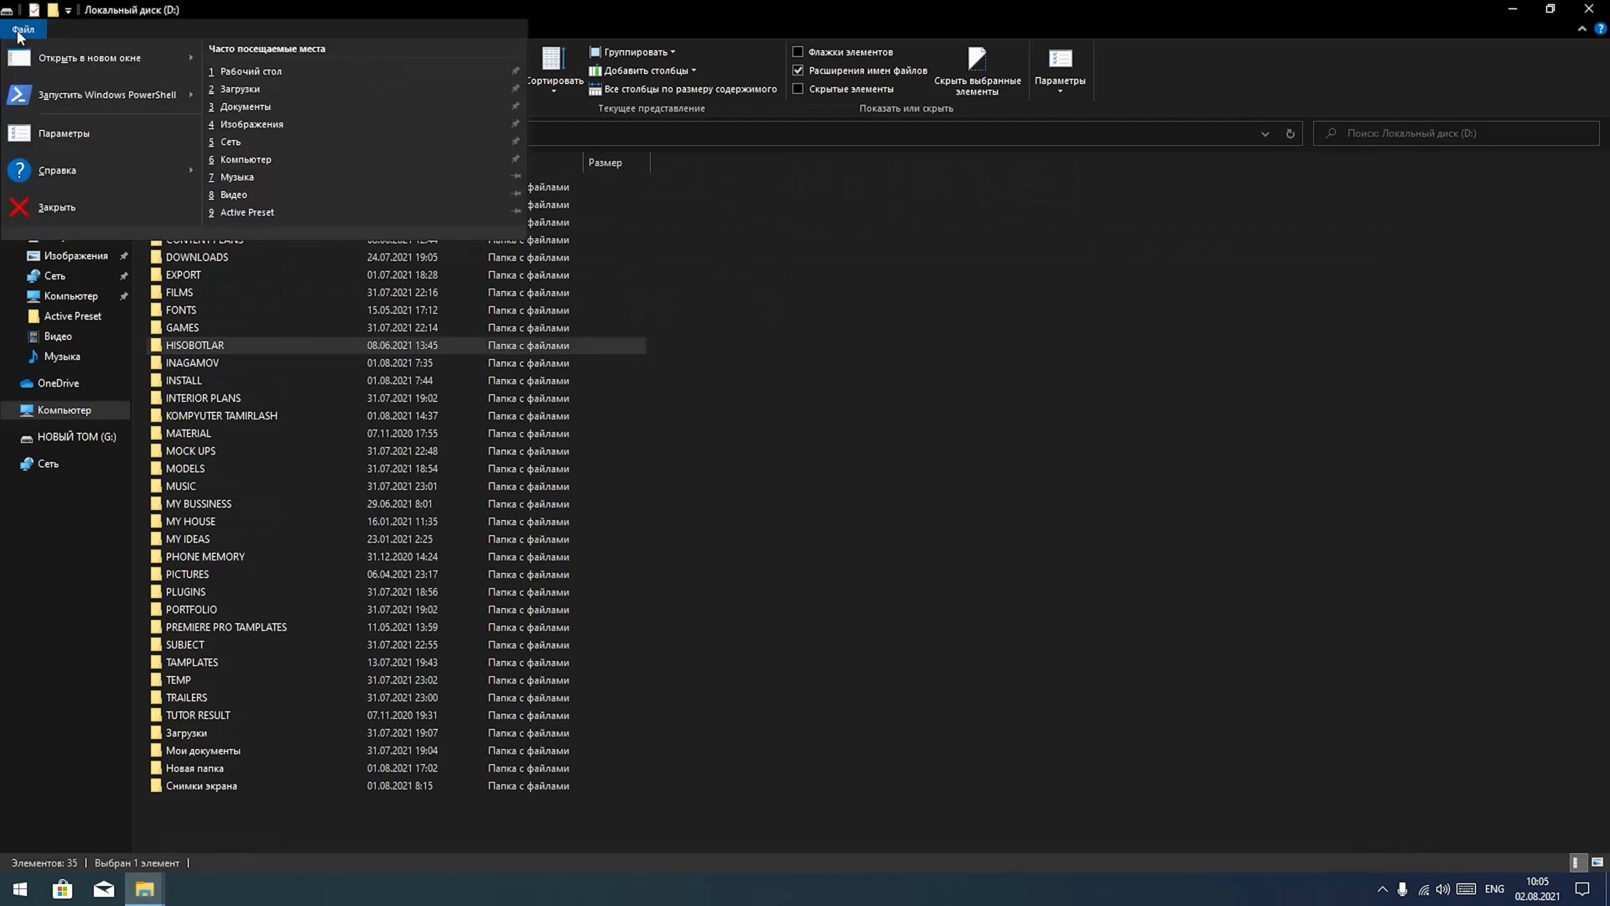
{"action": "left_click", "coordinate": [73, 94]}
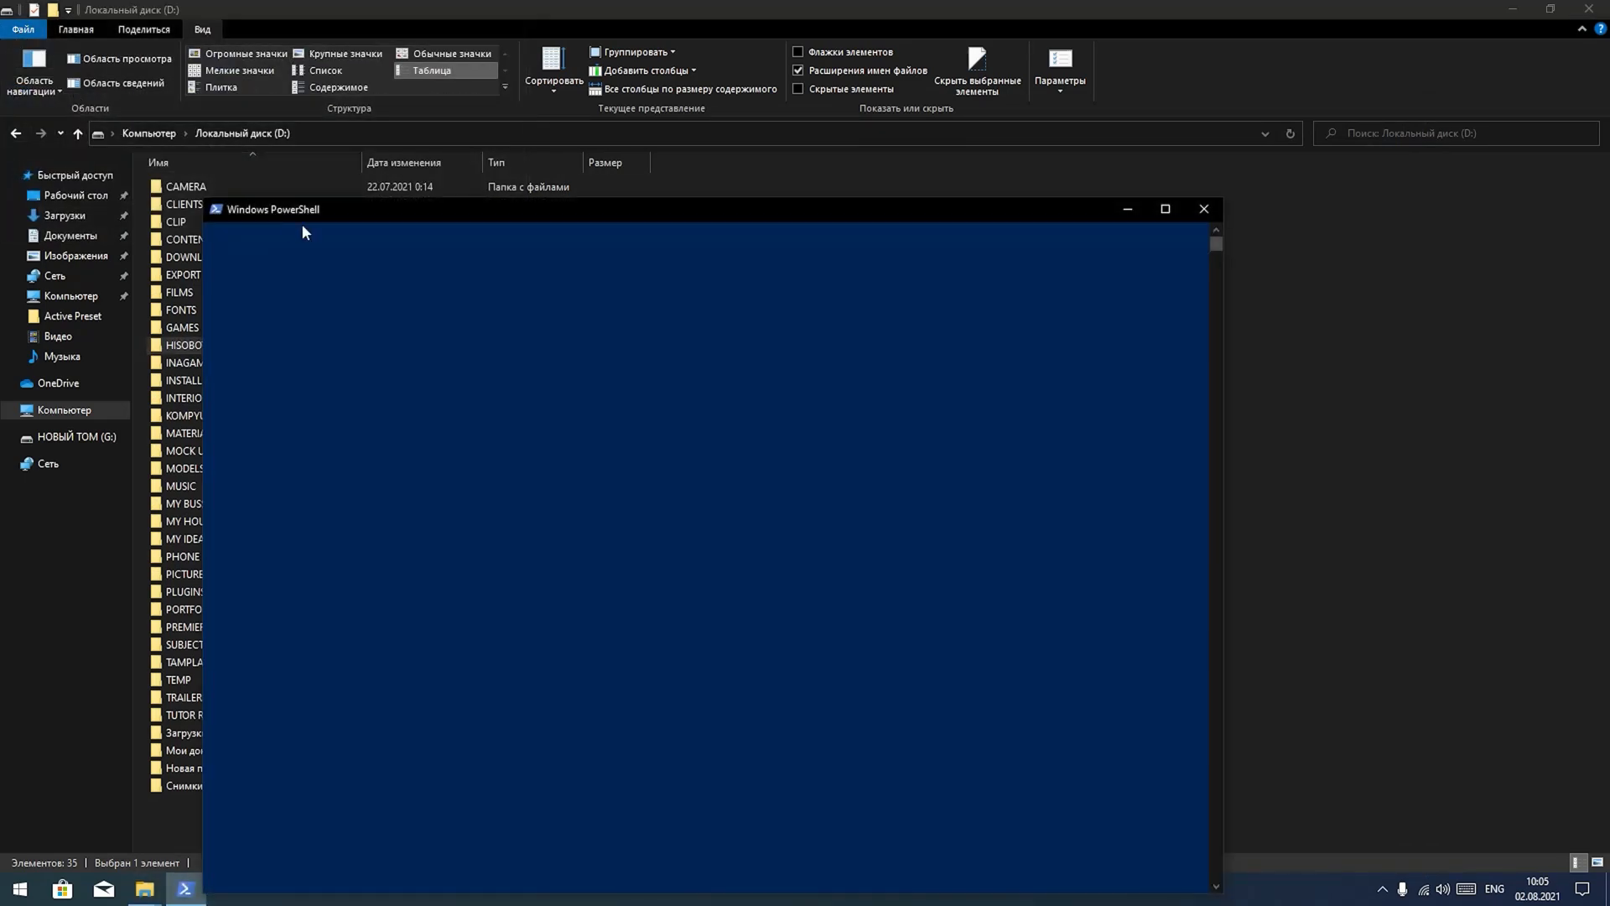
{"action": "left_click_drag", "start_coordinate": [299, 193], "coordinate": [356, 100]}
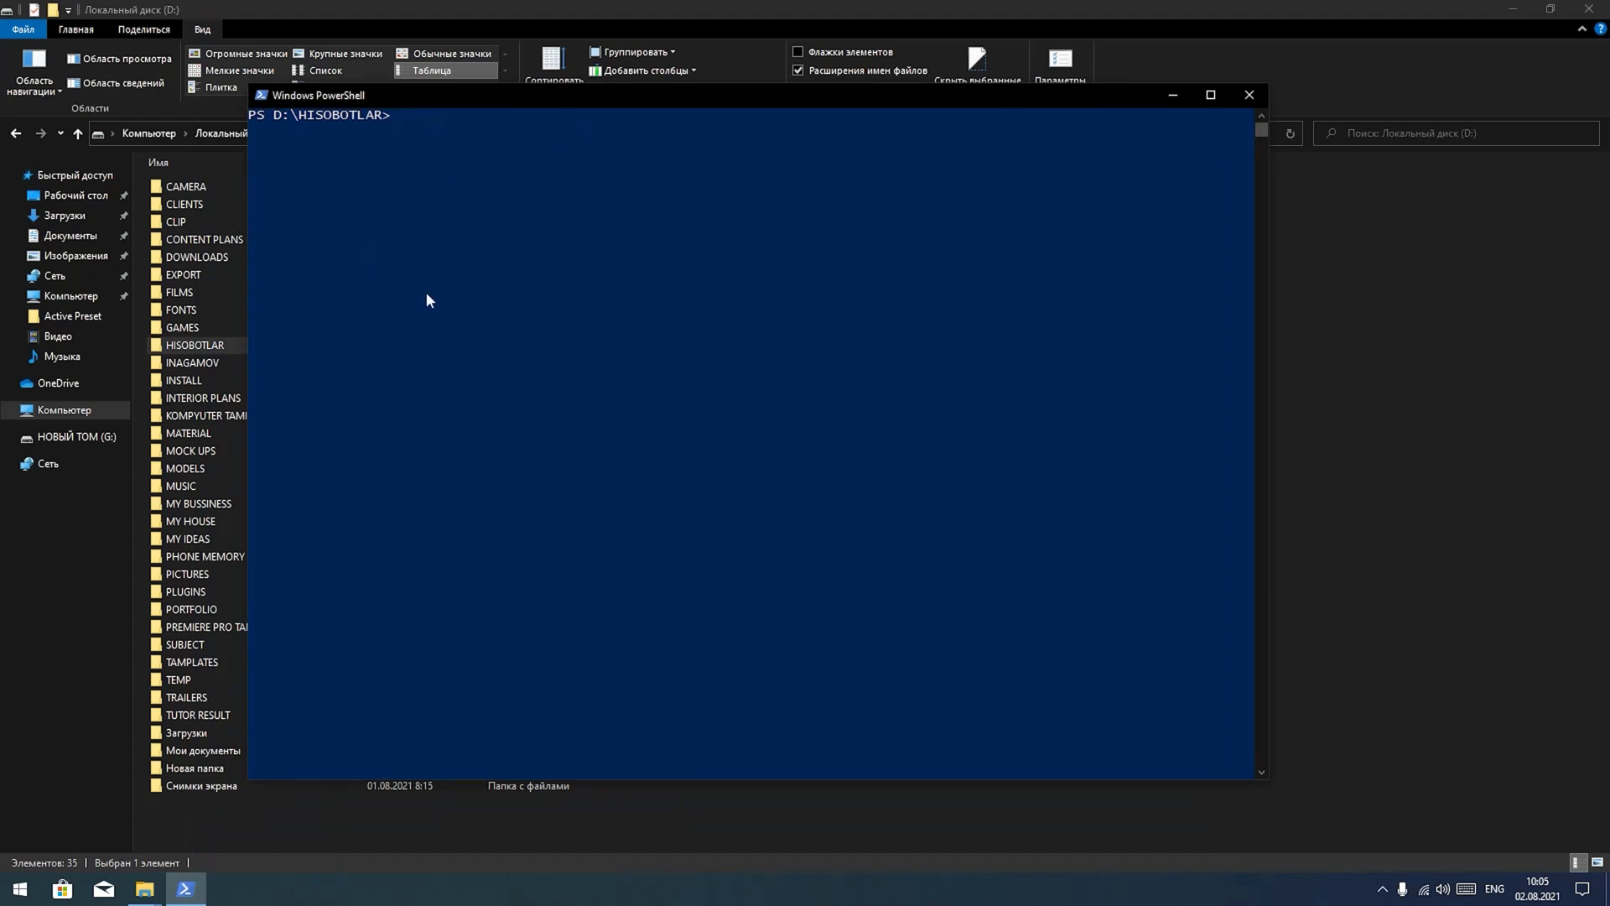
{"action": "left_click", "coordinate": [1246, 97]}
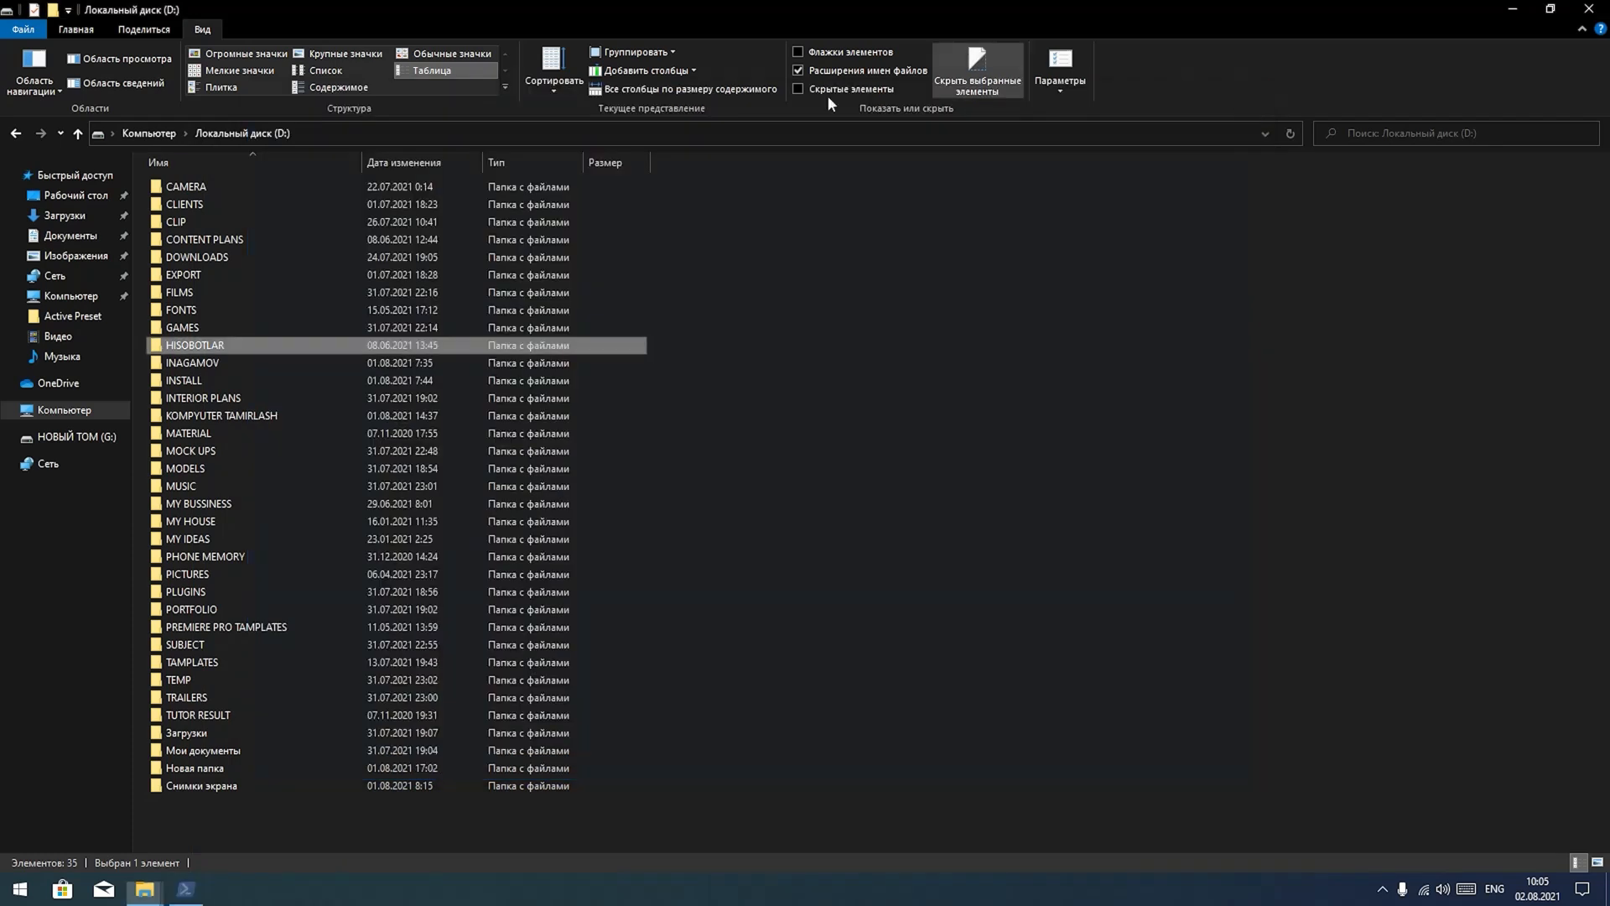
- Open the Параметры папок dialog two different ways, moving it beside the folder list and closing it unchanged each time
{"action": "left_click", "coordinate": [18, 31]}
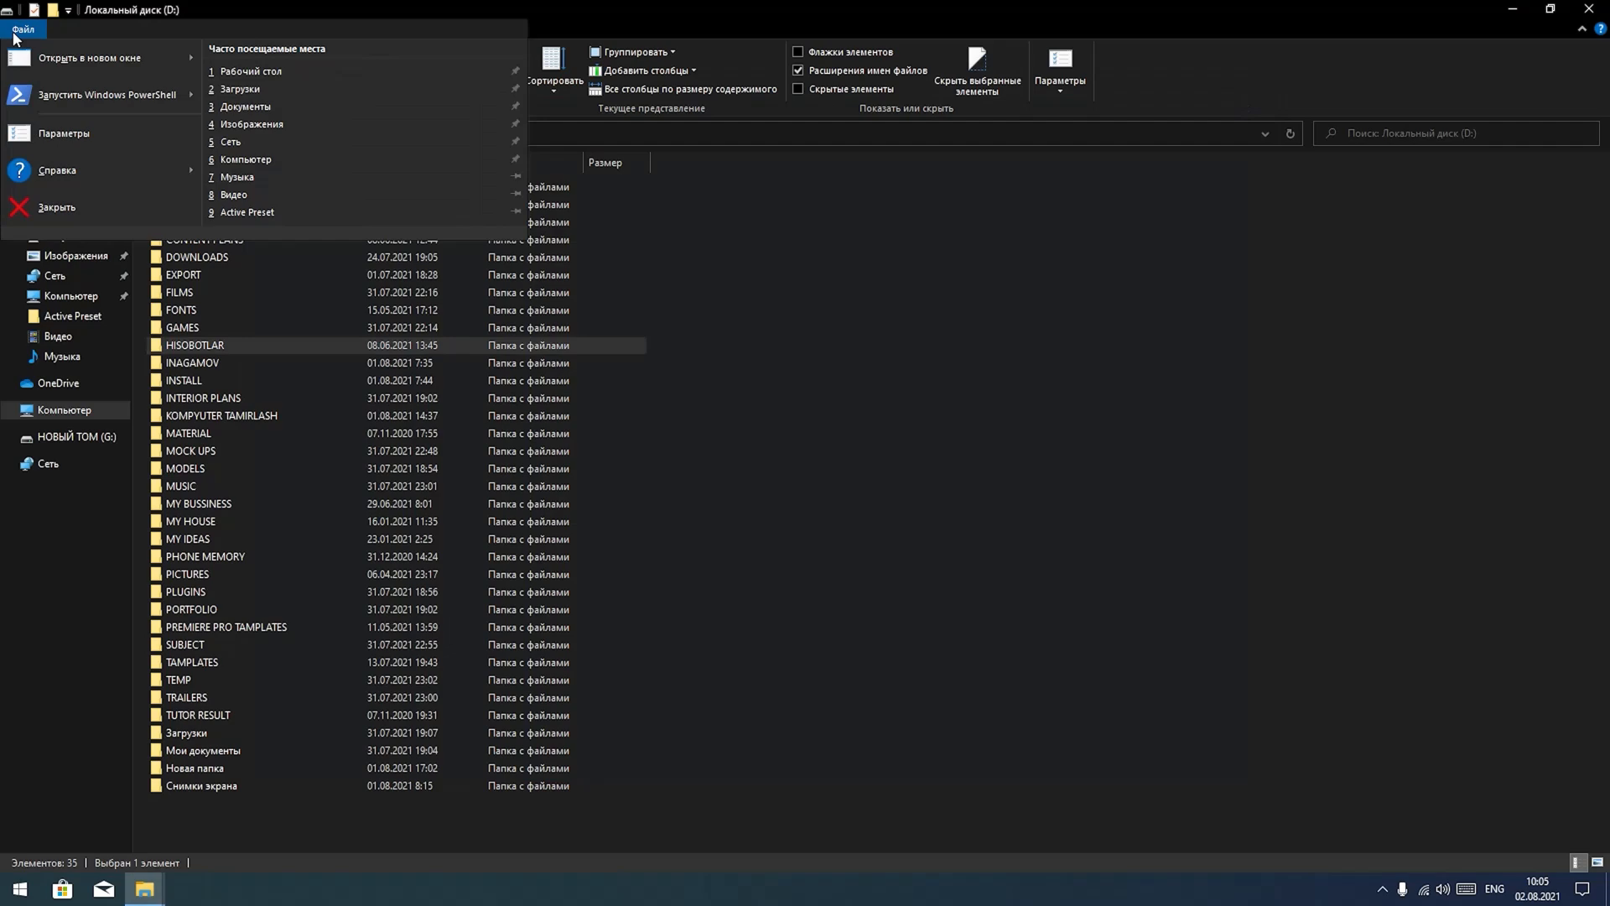
{"action": "left_click", "coordinate": [51, 131]}
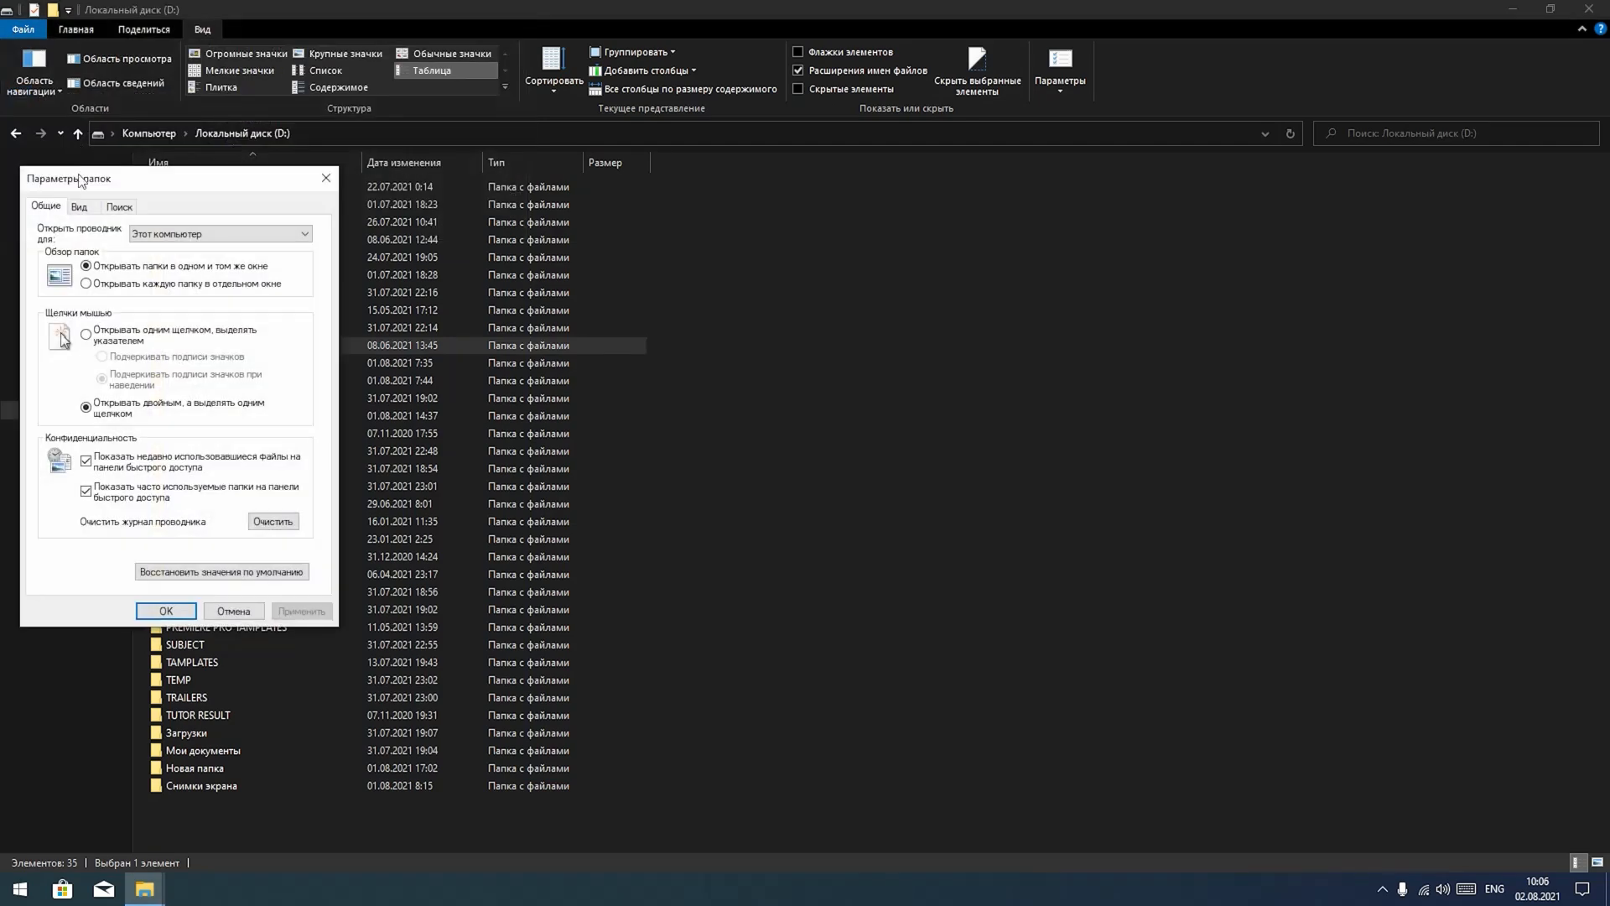
{"action": "left_click_drag", "start_coordinate": [81, 179], "coordinate": [857, 230]}
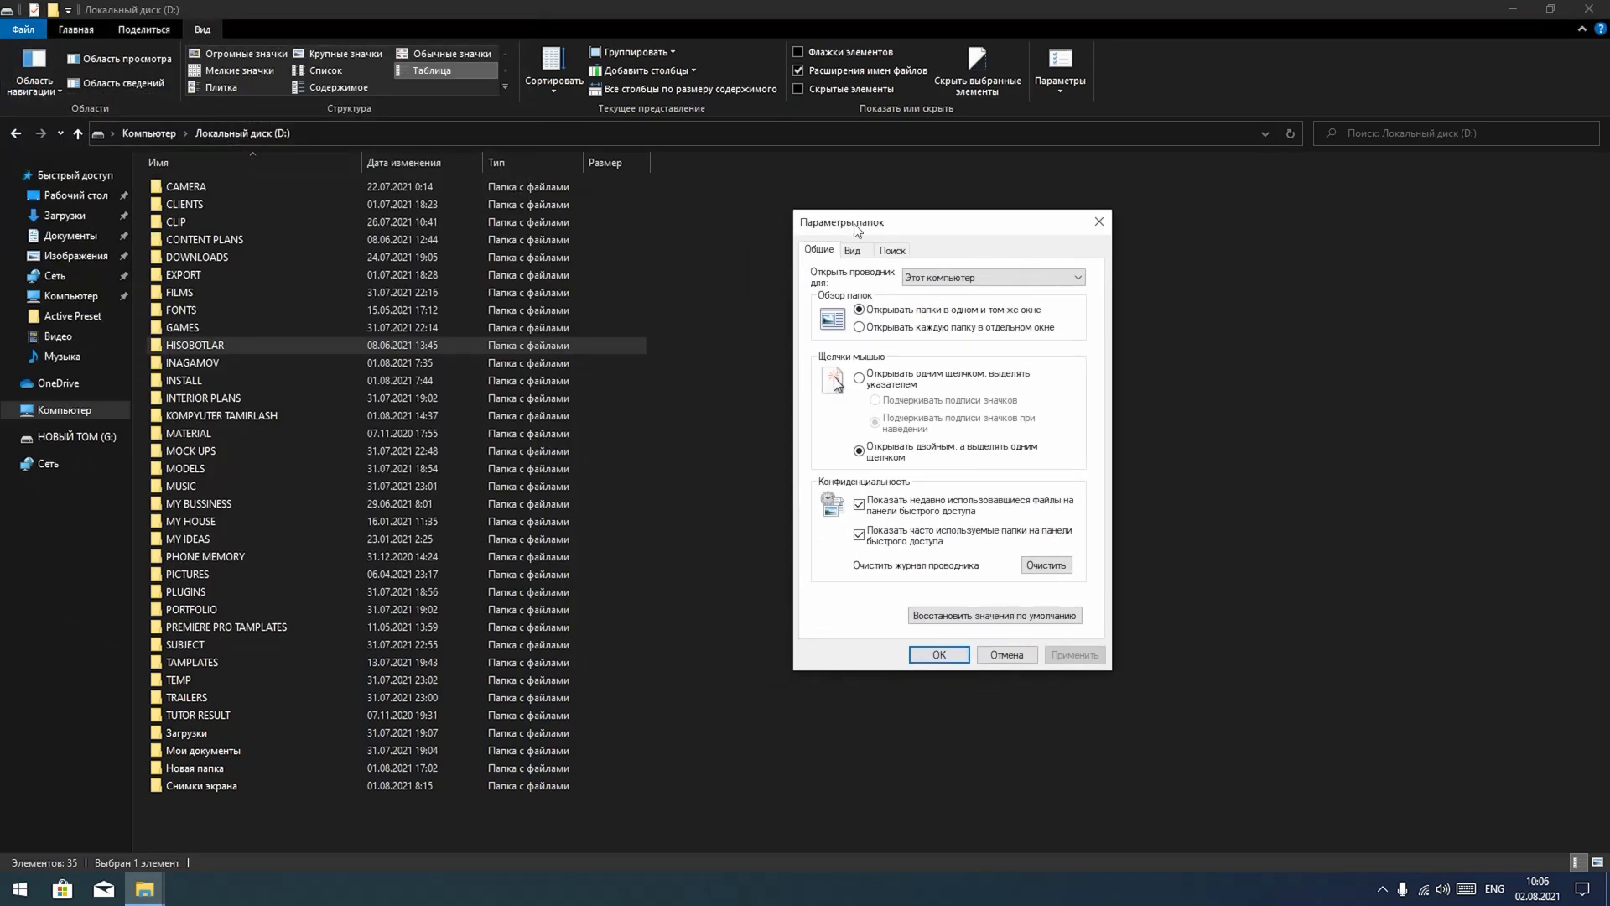
{"action": "left_click", "coordinate": [1099, 222]}
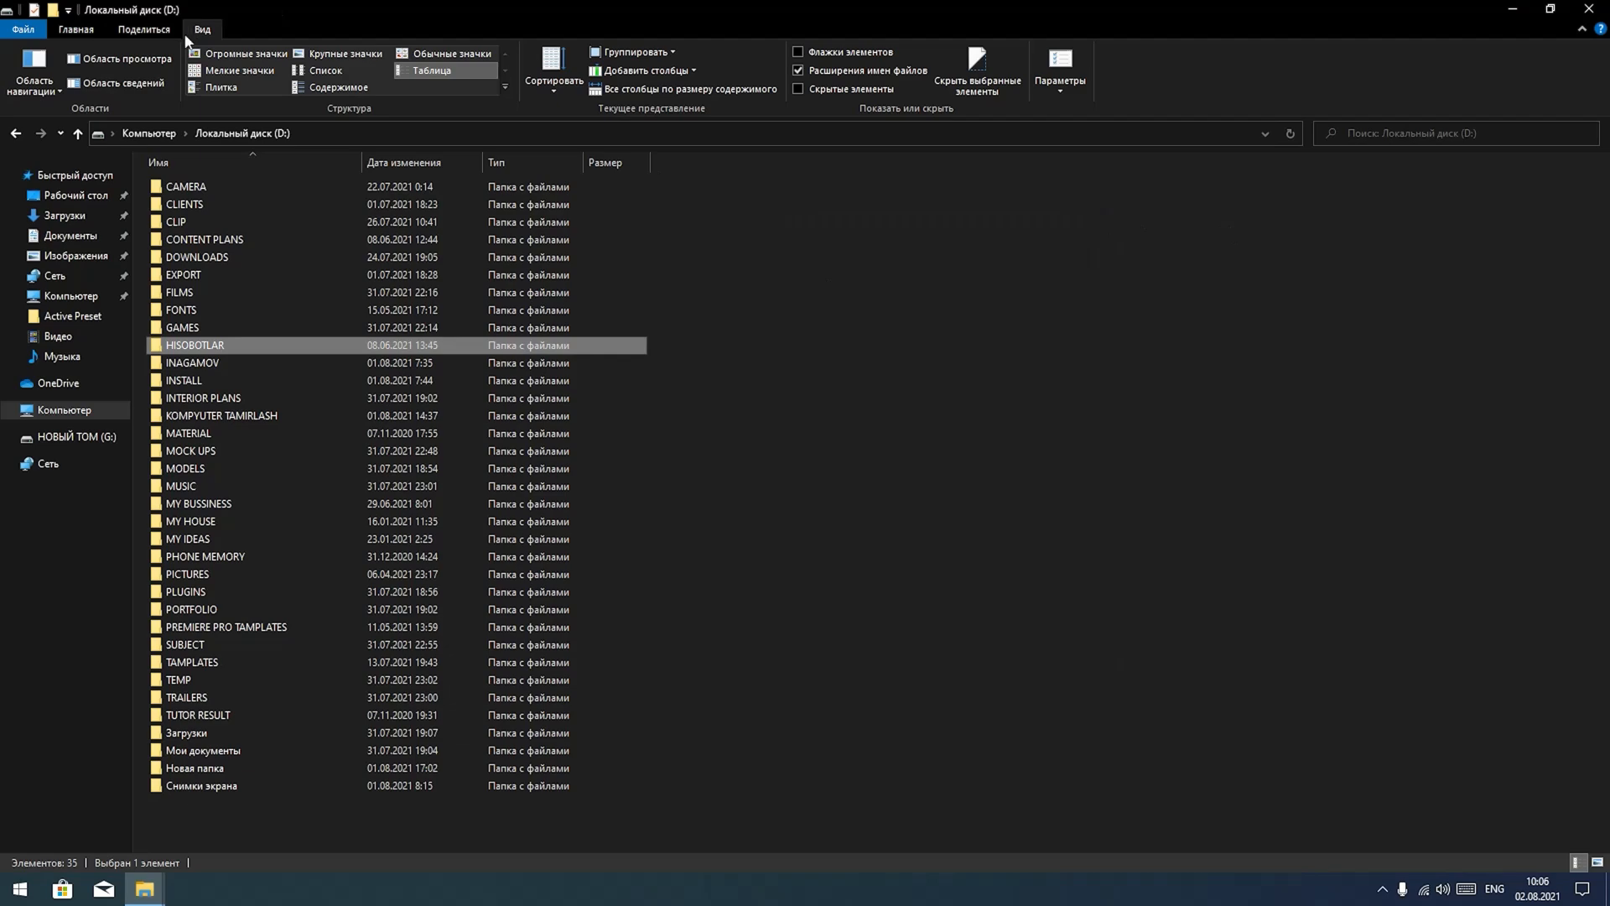
{"action": "left_click", "coordinate": [1062, 60]}
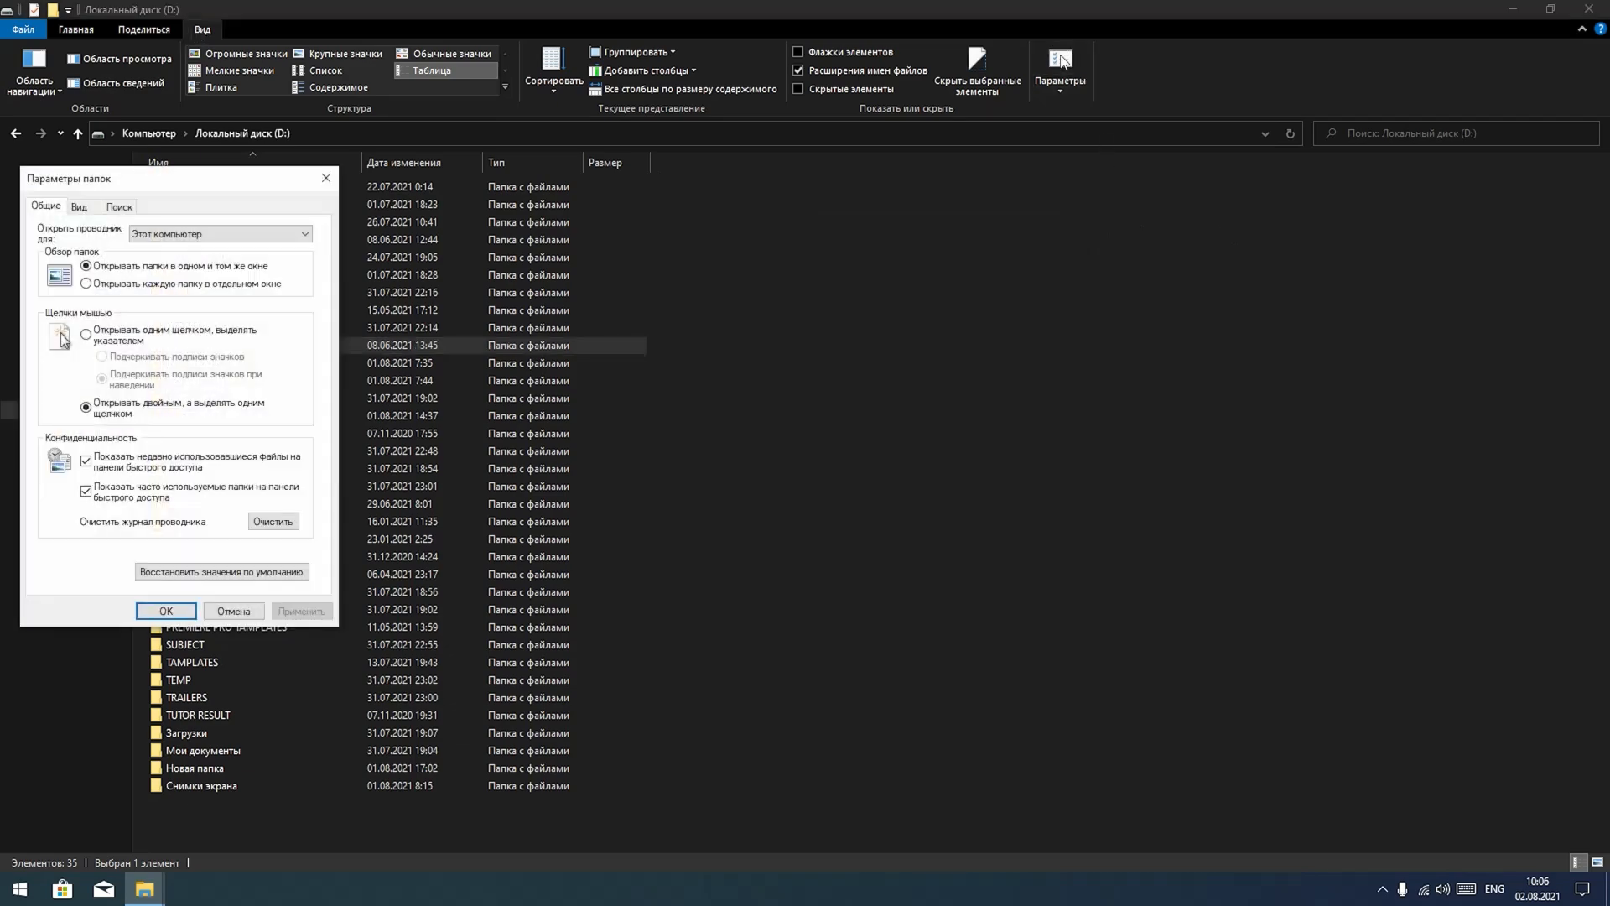
{"action": "left_click_drag", "start_coordinate": [205, 178], "coordinate": [1076, 207]}
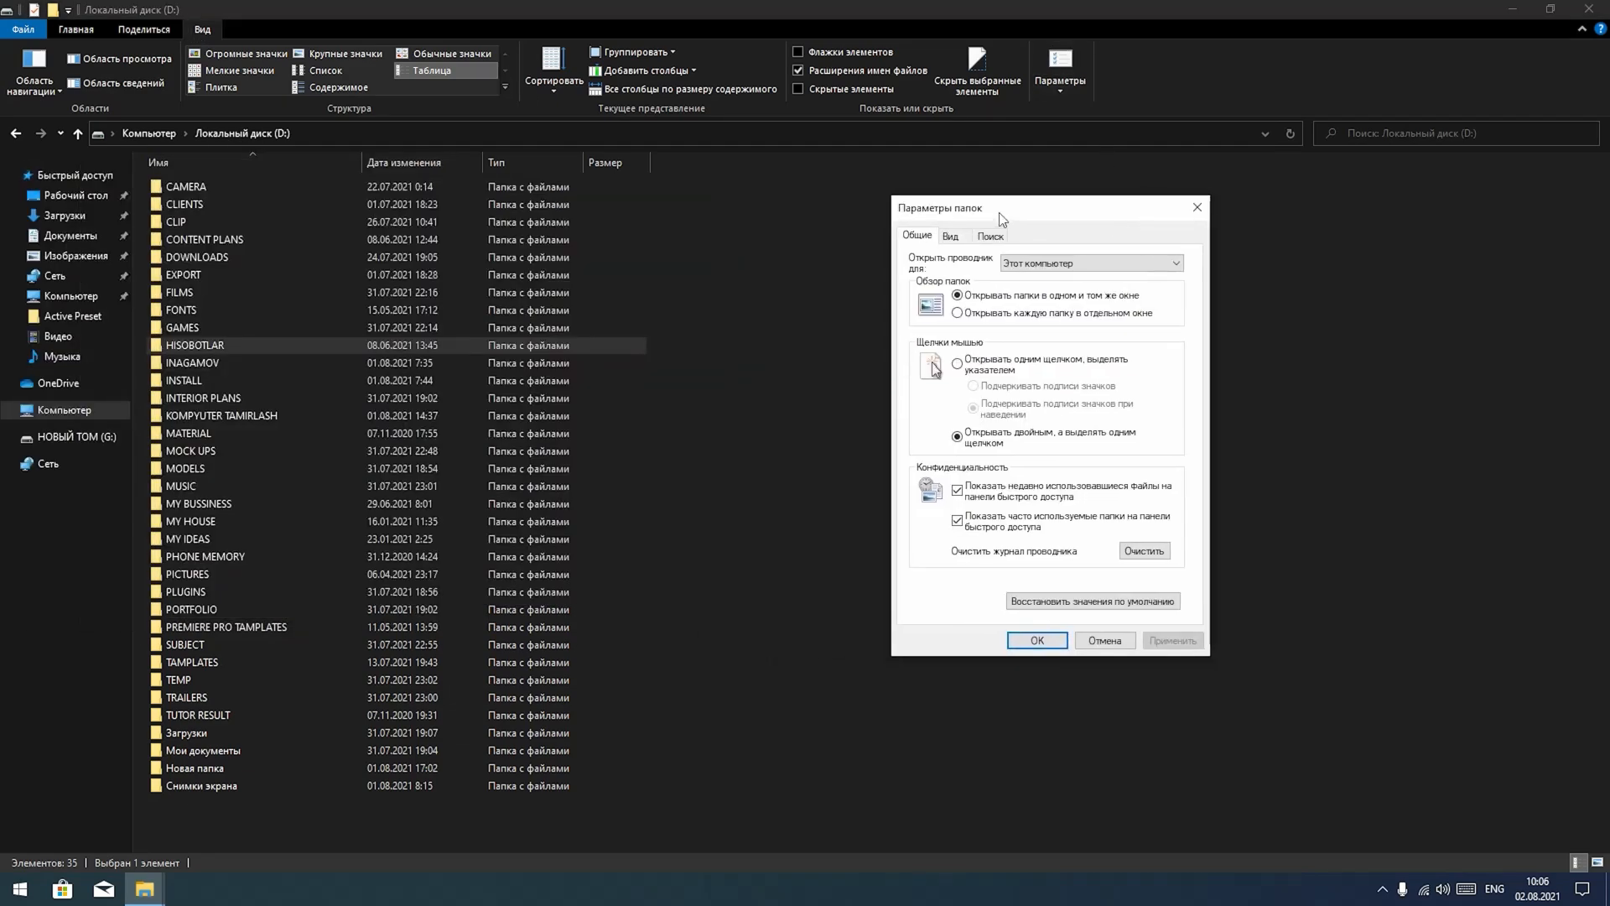
{"action": "left_click", "coordinate": [1199, 213]}
- View the Справка options and close the drive D window with the Закрыть command
{"action": "left_click", "coordinate": [25, 31]}
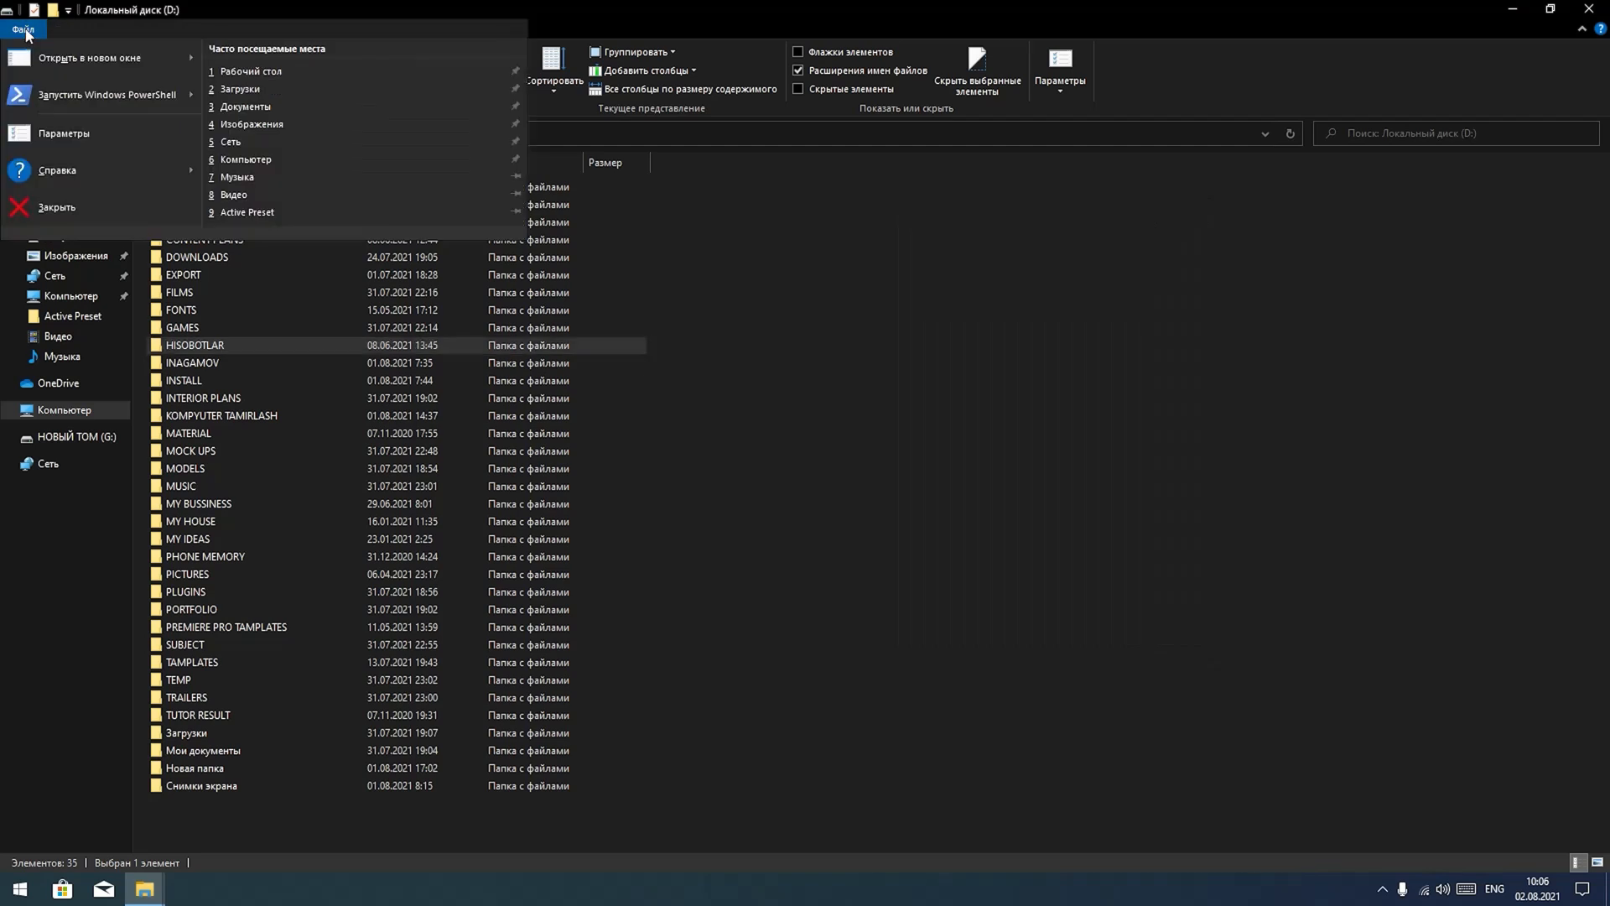
{"action": "mouse_move", "coordinate": [45, 187]}
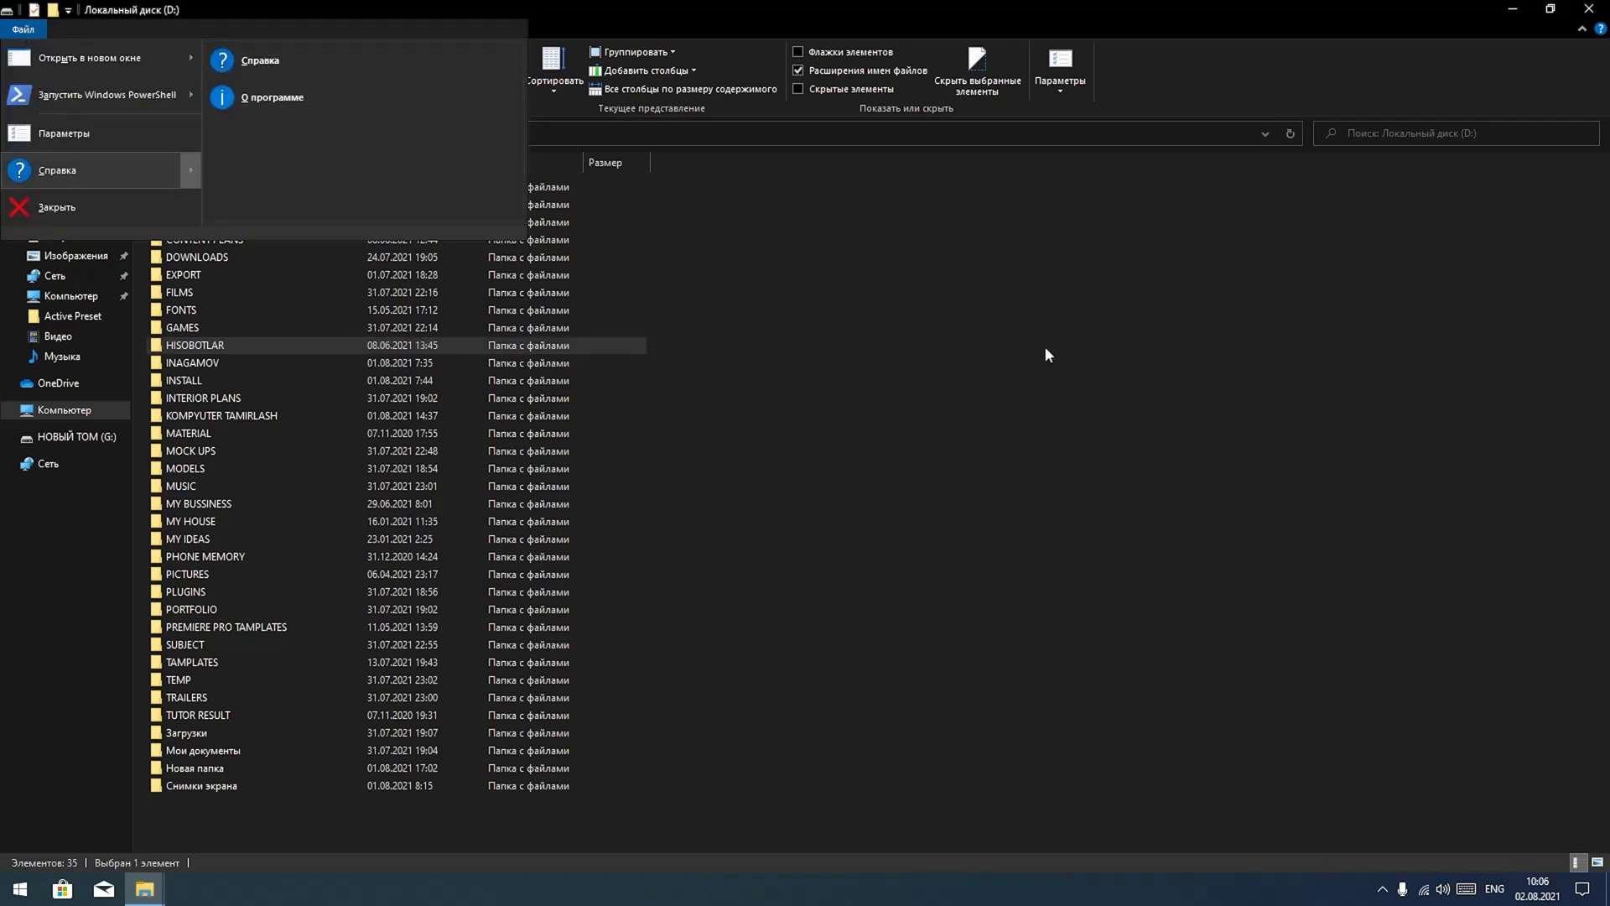
{"action": "left_click", "coordinate": [91, 208]}
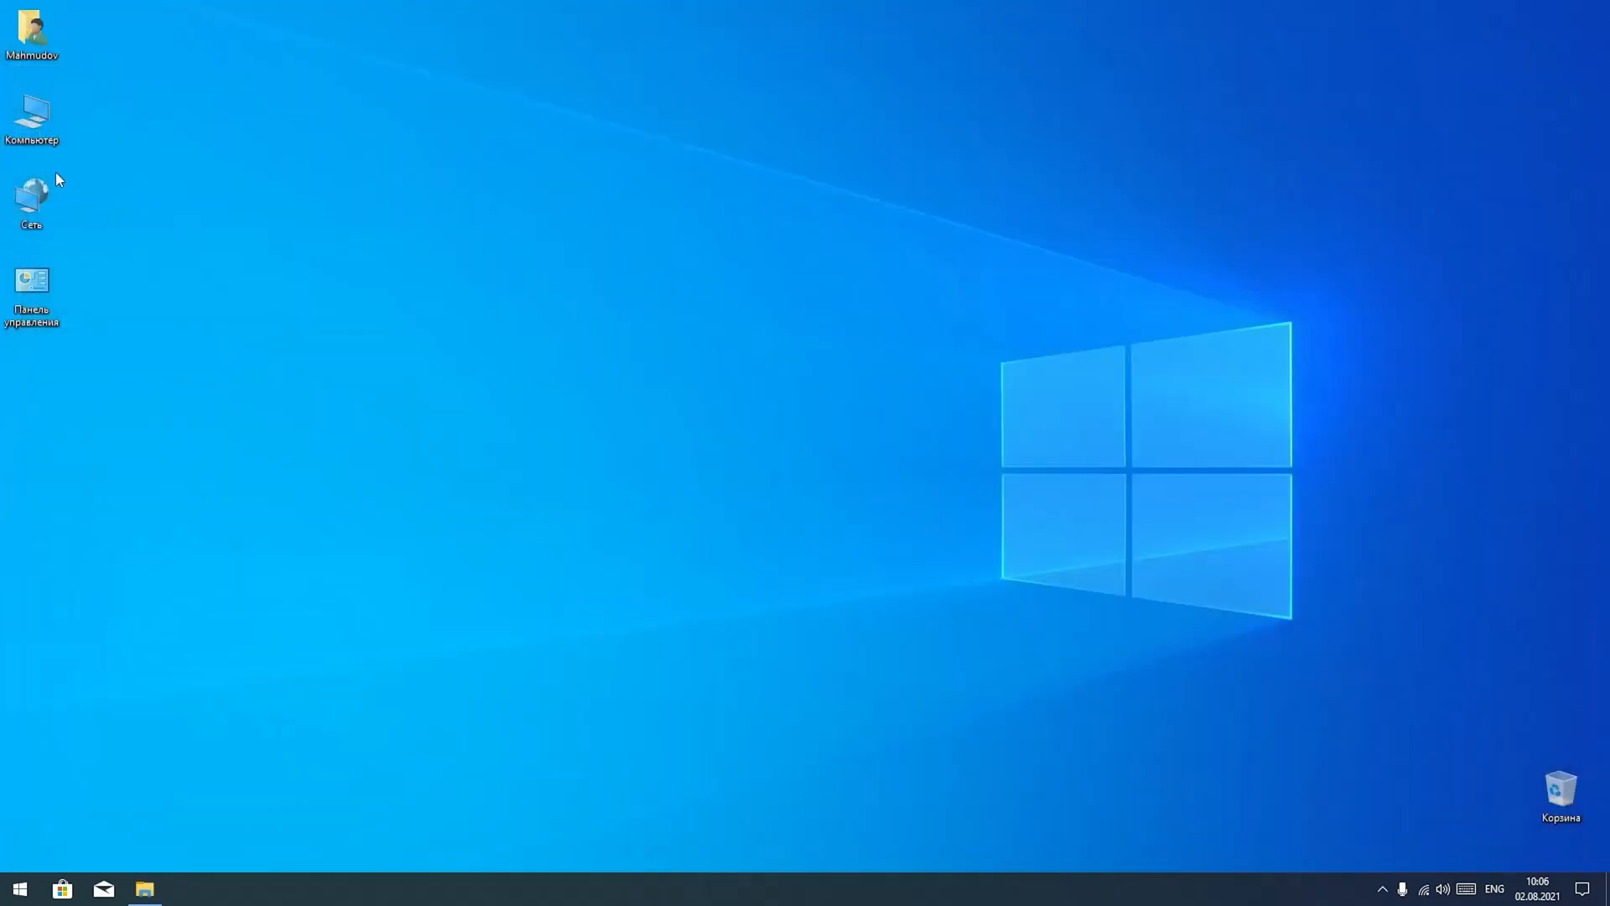
- Open Компьютер from the desktop and view the file commands available at this level
{"action": "double_click", "coordinate": [32, 113]}
{"action": "left_click", "coordinate": [22, 30]}
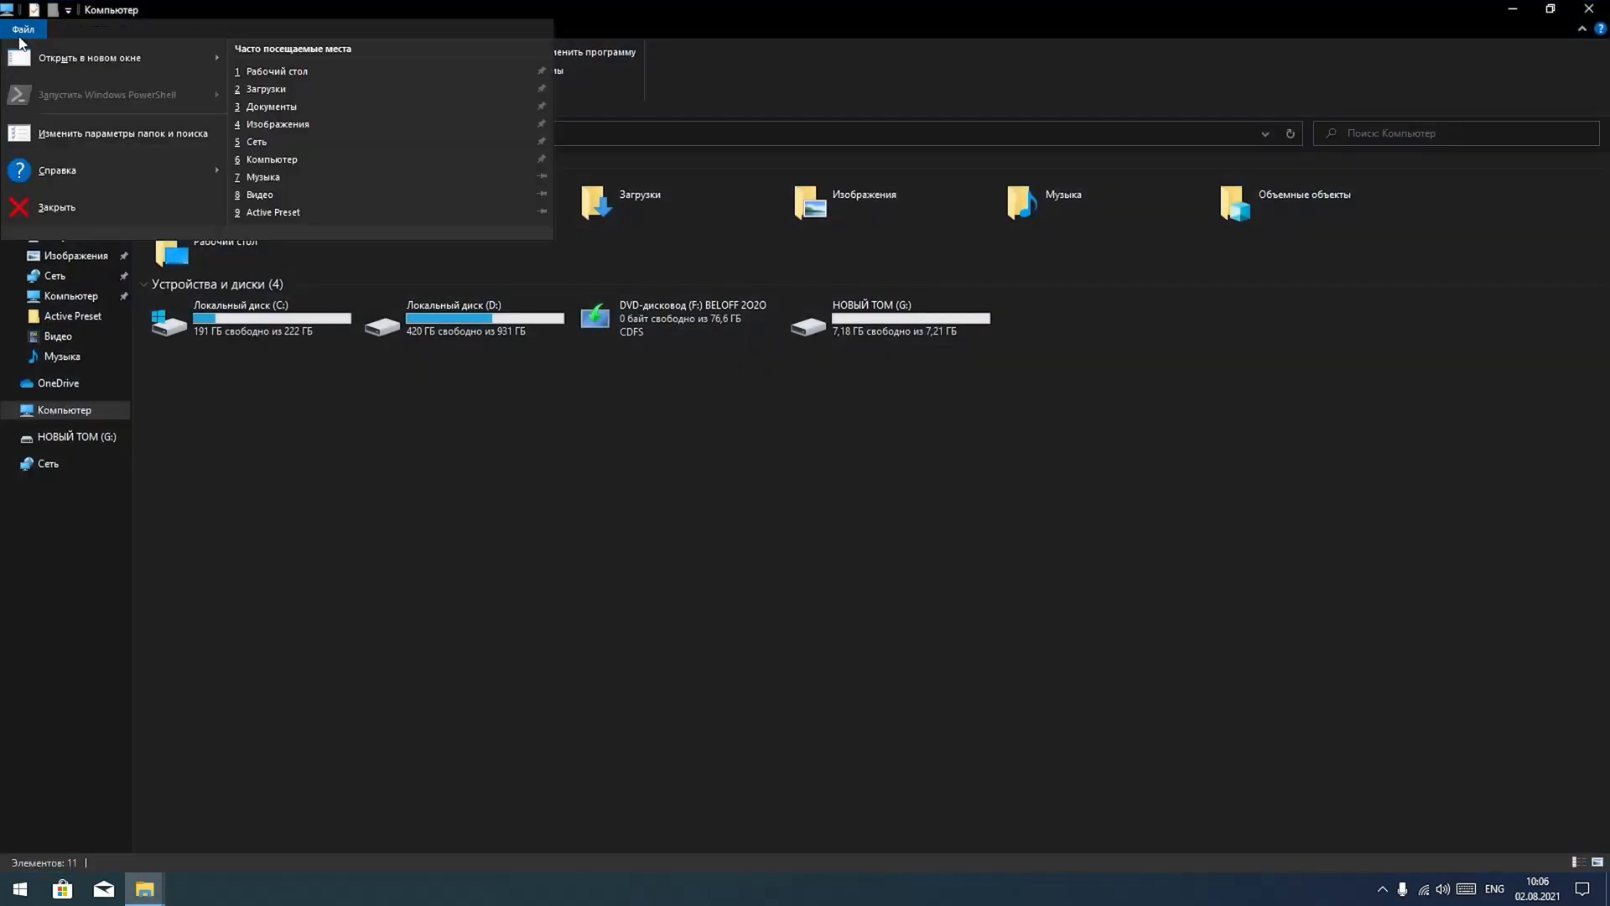
{"action": "left_click", "coordinate": [321, 439]}
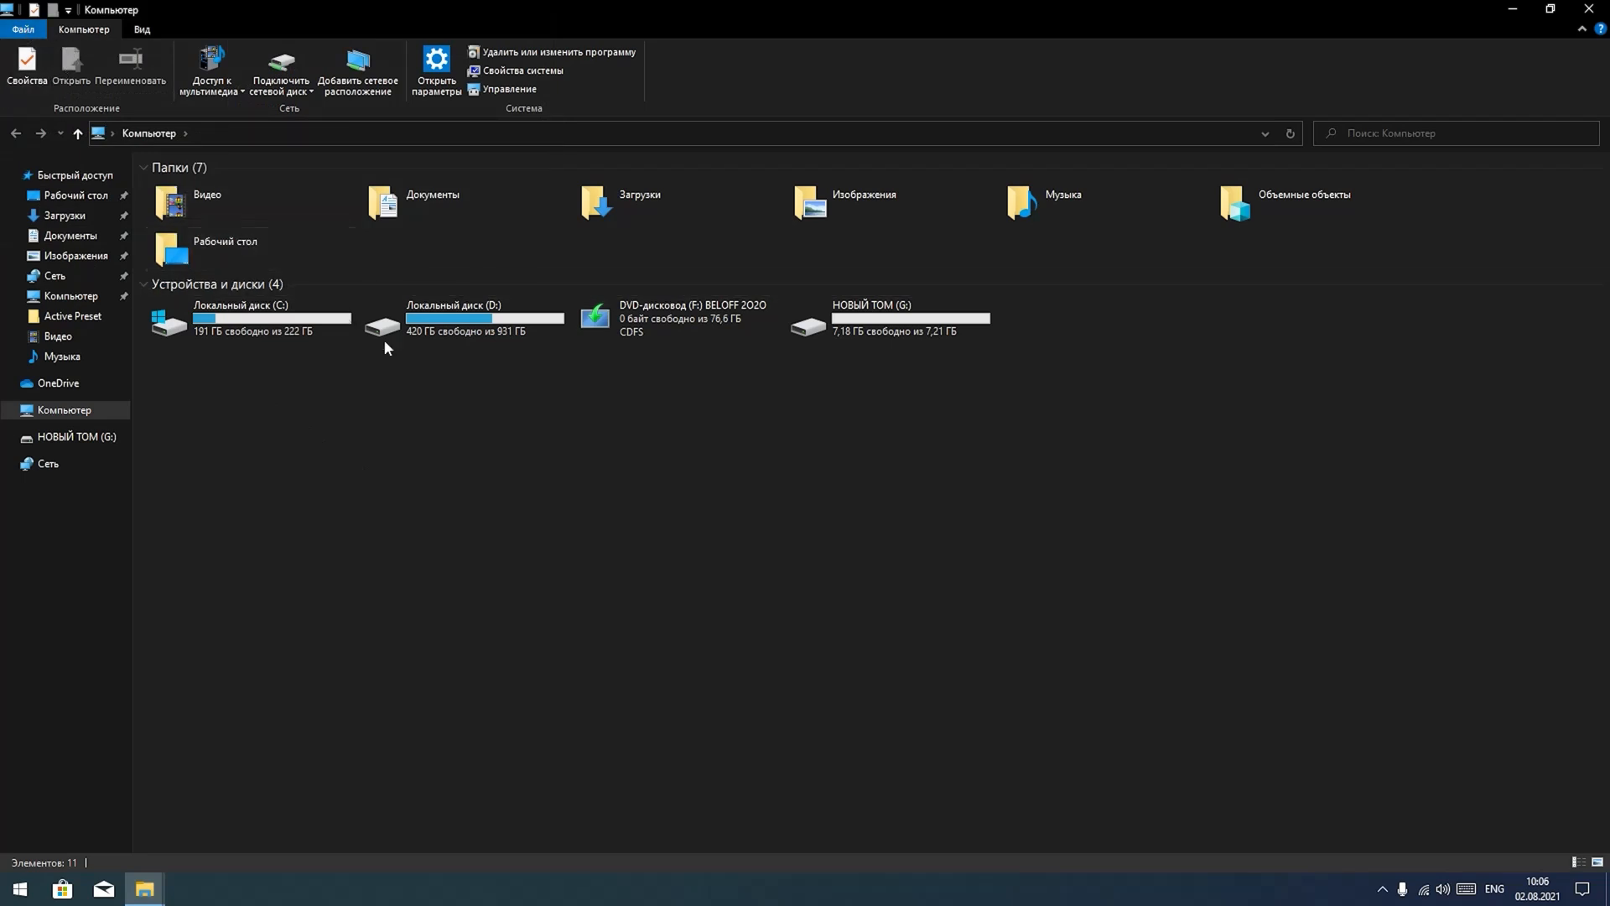
- Open drive D, enter the CONTENT PLANS folder and return to the drive's folder list
{"action": "double_click", "coordinate": [436, 334]}
{"action": "left_click", "coordinate": [201, 244]}
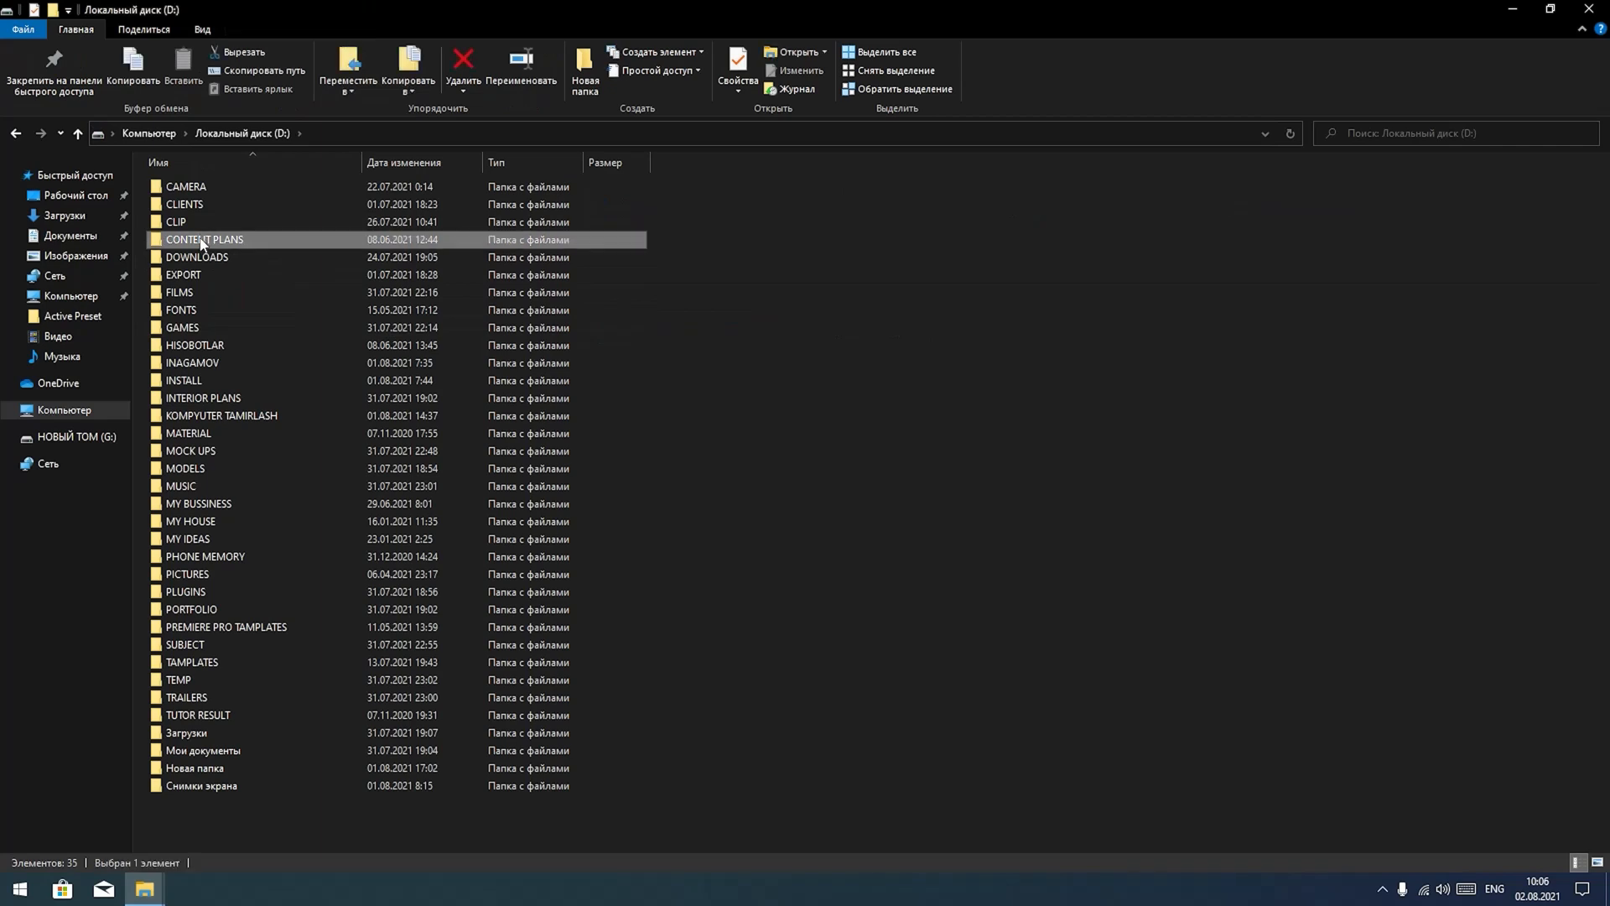
{"action": "double_click", "coordinate": [201, 244]}
{"action": "left_click", "coordinate": [77, 133]}
- View the file, sharing and main commands available for the selected CONTENT PLANS folder
{"action": "scroll", "coordinate": [92, 29], "scroll_direction": "down", "scroll_amount": 1}
{"action": "left_click", "coordinate": [34, 28]}
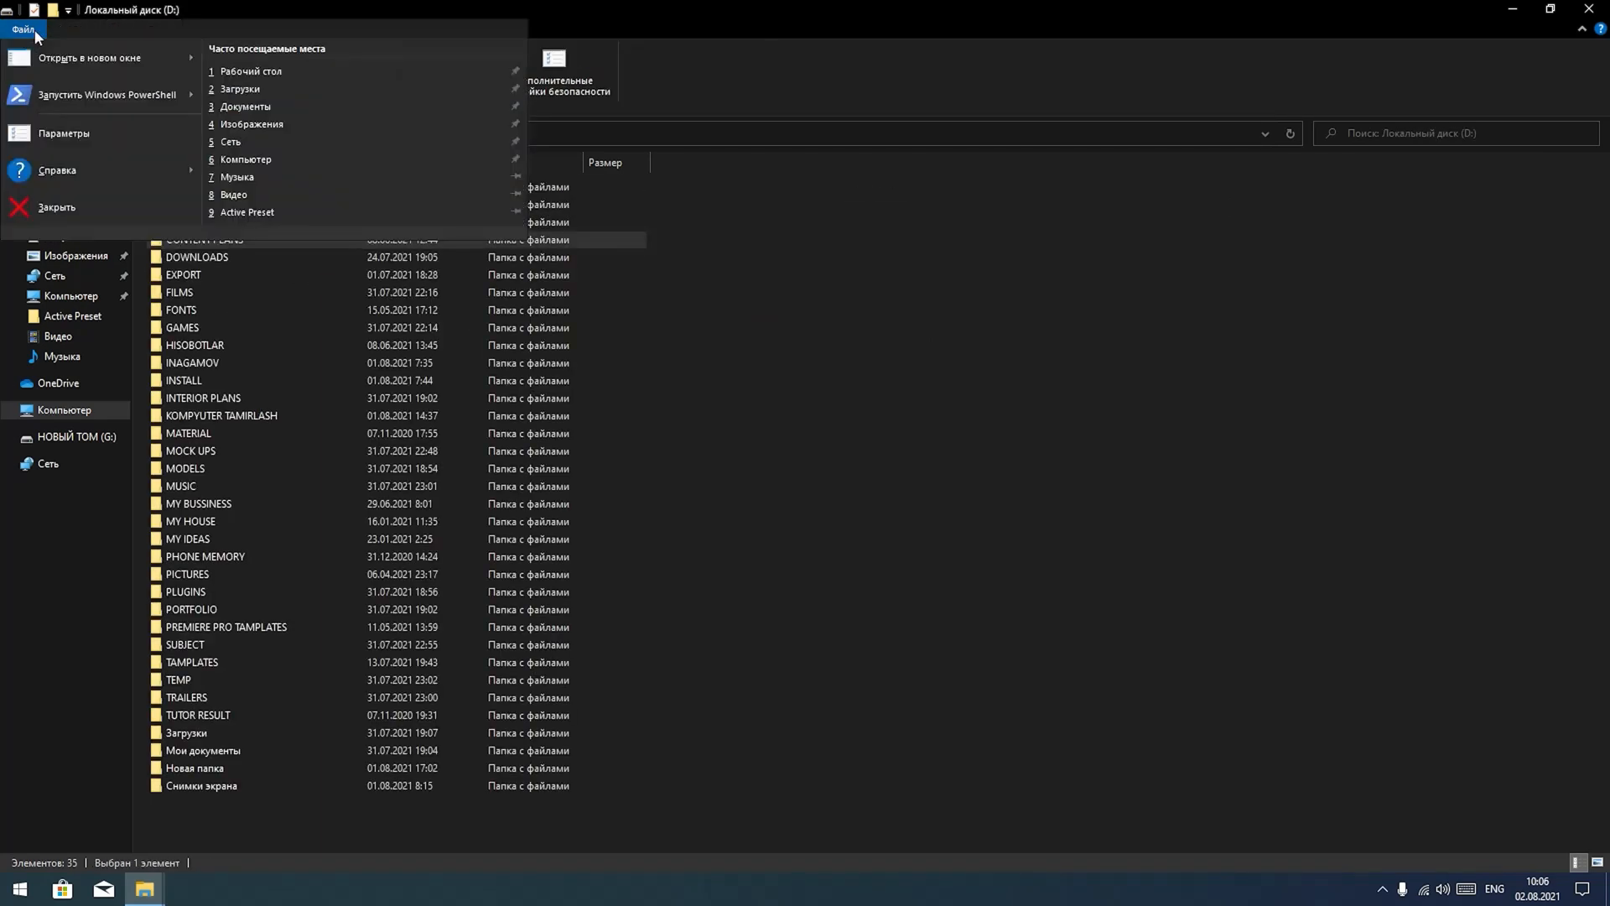
{"action": "left_click", "coordinate": [662, 19]}
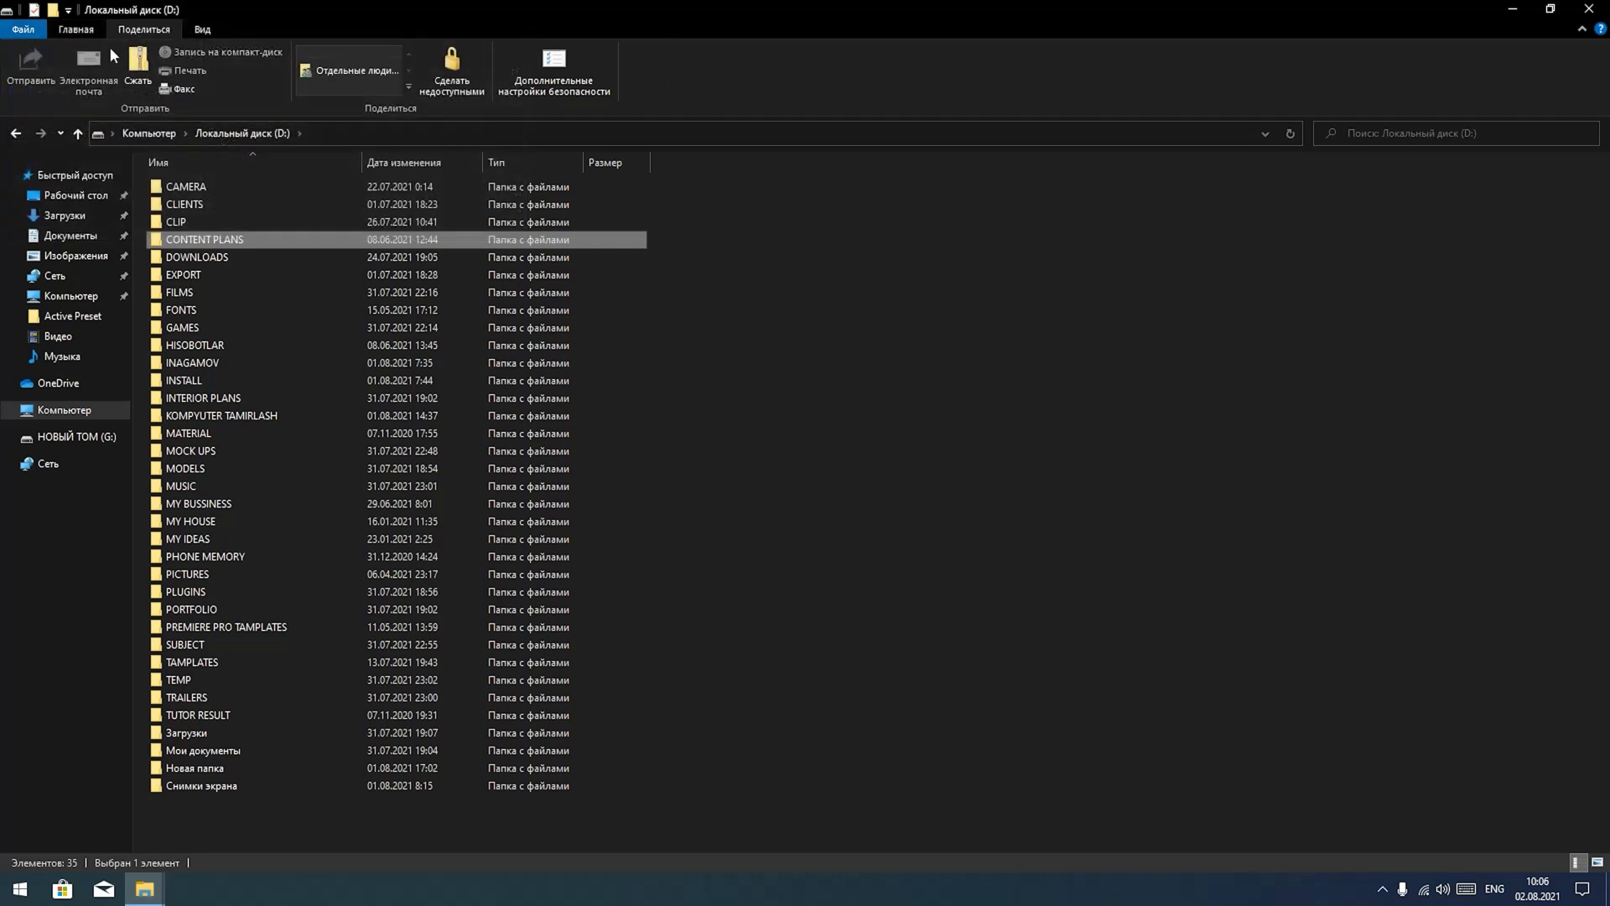
{"action": "left_click", "coordinate": [79, 30]}
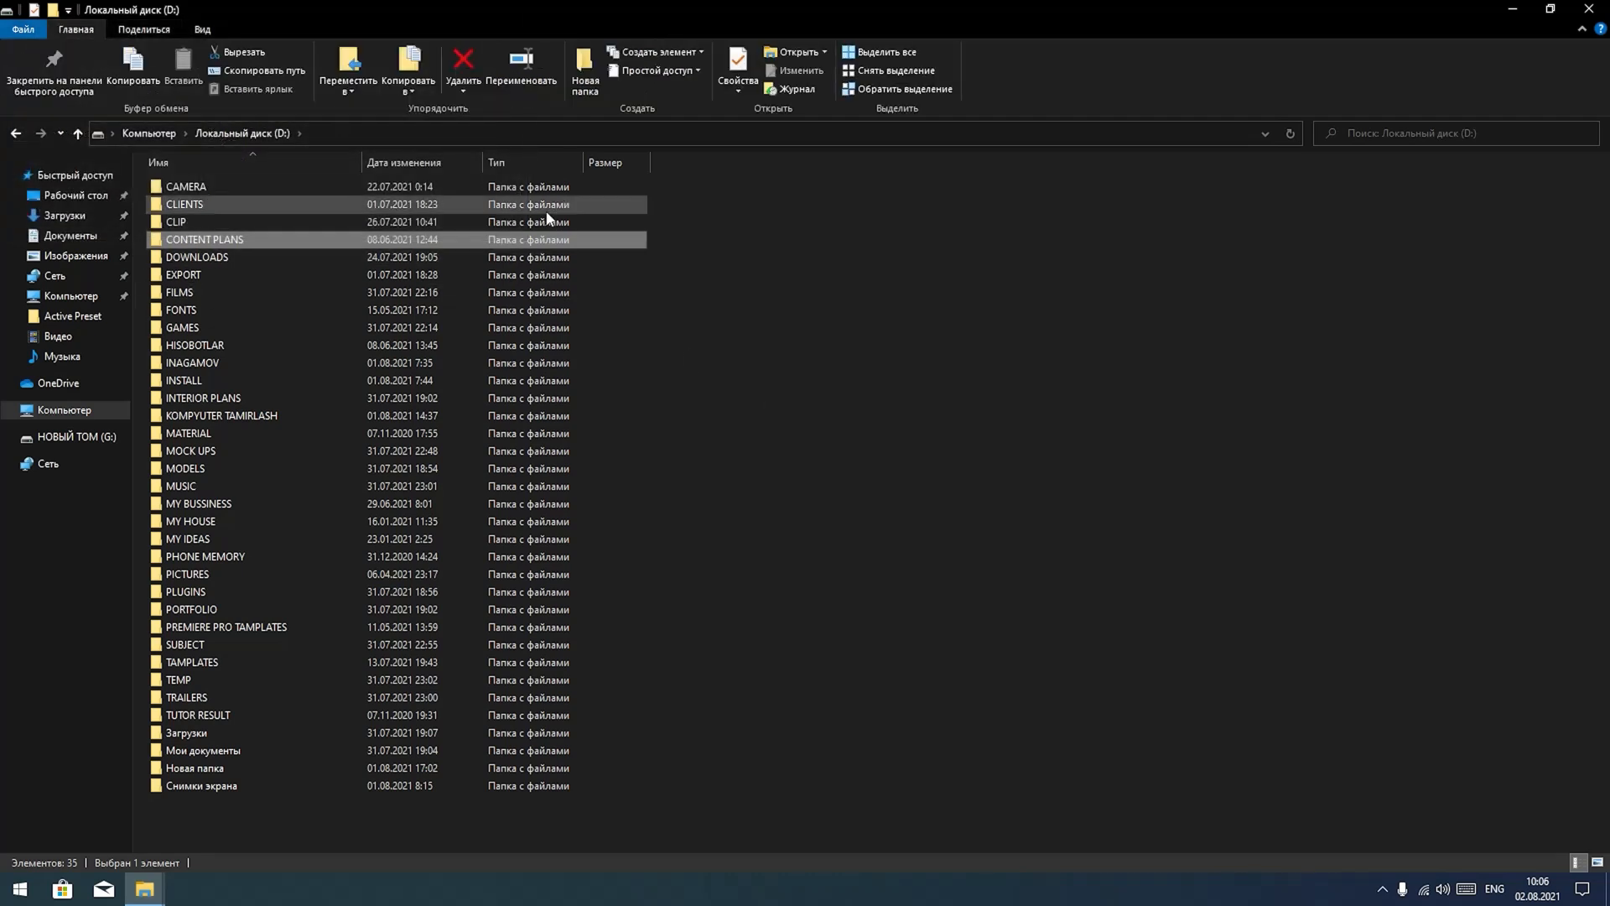
- Open the CONTENT PLANS folder's properties, move the dialog over the folder list and examine its general details and creation date
{"action": "left_click", "coordinate": [738, 60]}
{"action": "left_click_drag", "start_coordinate": [787, 69], "coordinate": [569, 307]}
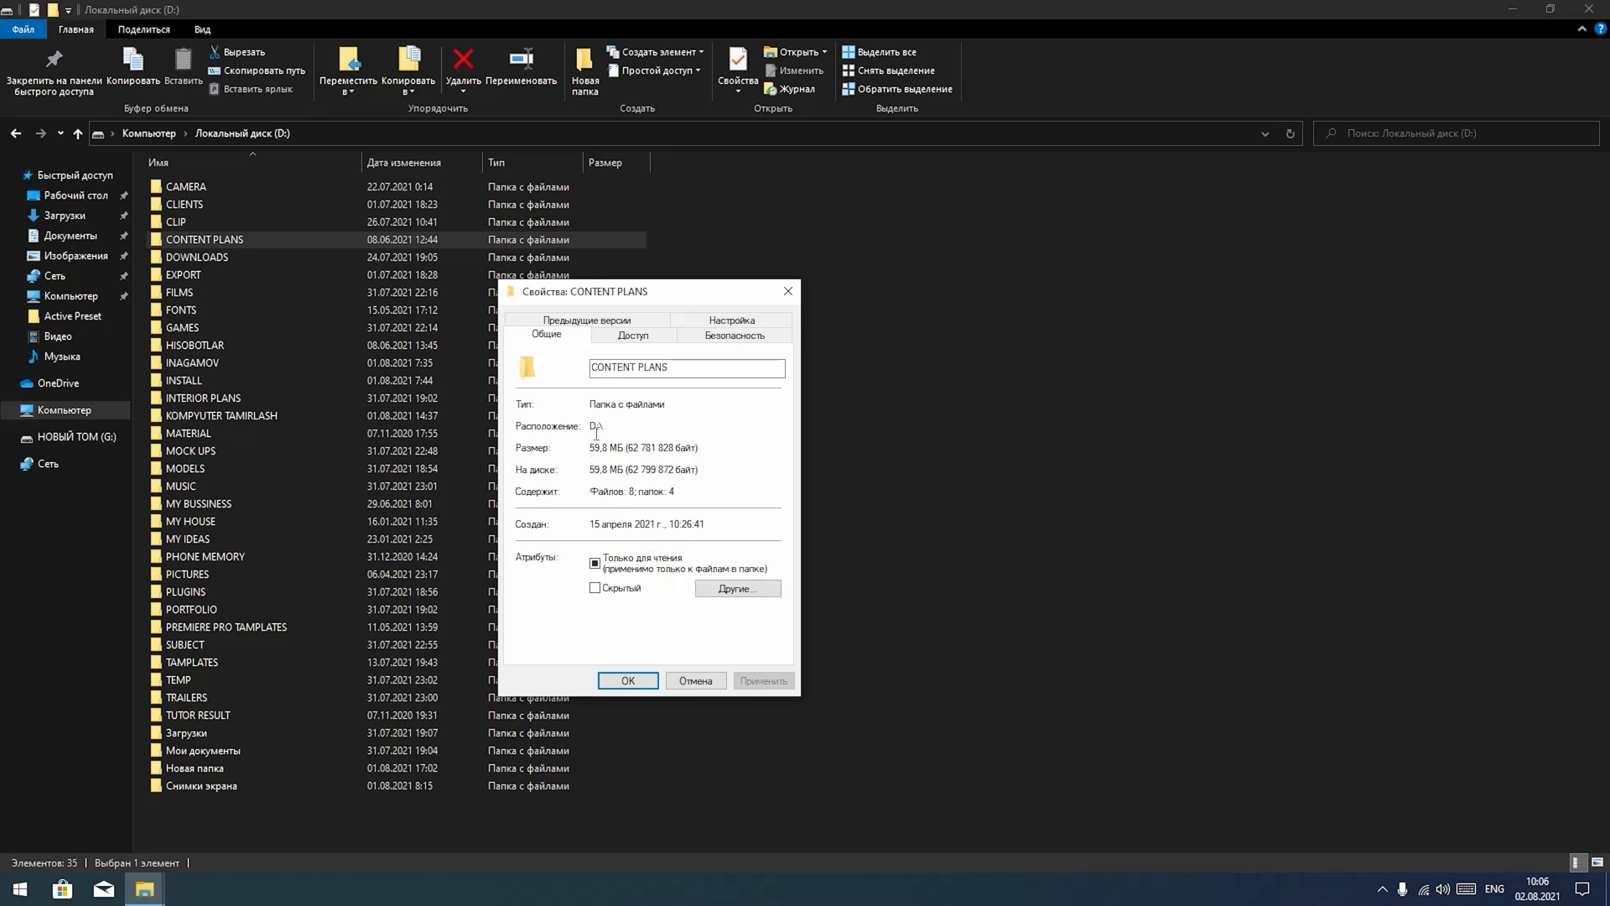
{"action": "left_click_drag", "start_coordinate": [607, 425], "coordinate": [712, 500]}
{"action": "left_click", "coordinate": [639, 502]}
{"action": "left_click_drag", "start_coordinate": [707, 524], "coordinate": [530, 536]}
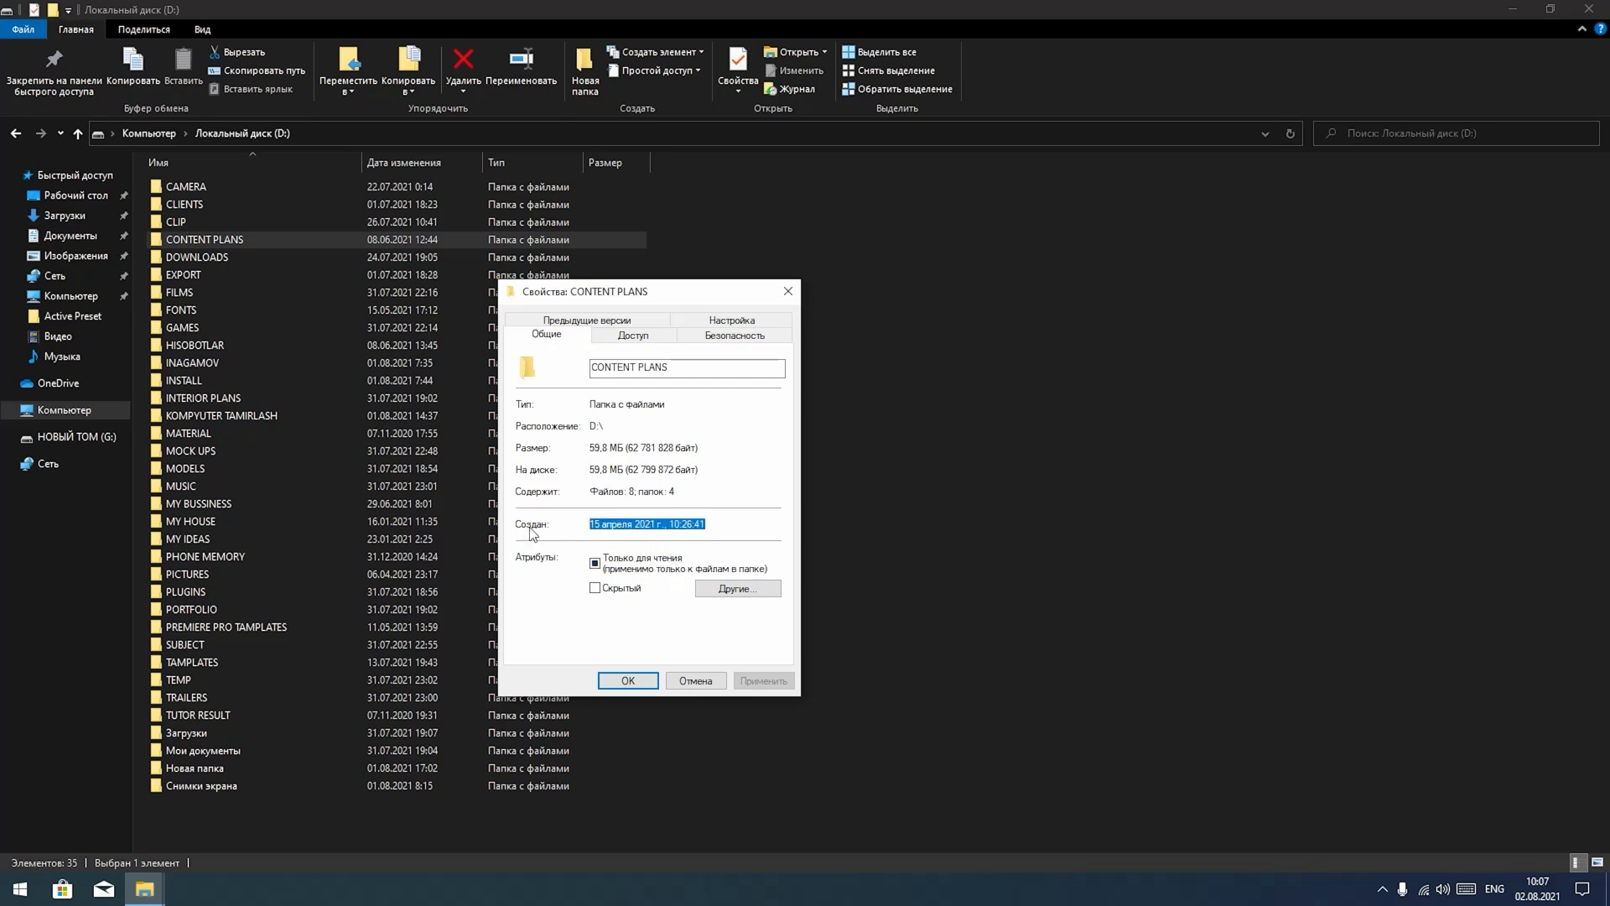
{"action": "left_click", "coordinate": [619, 526]}
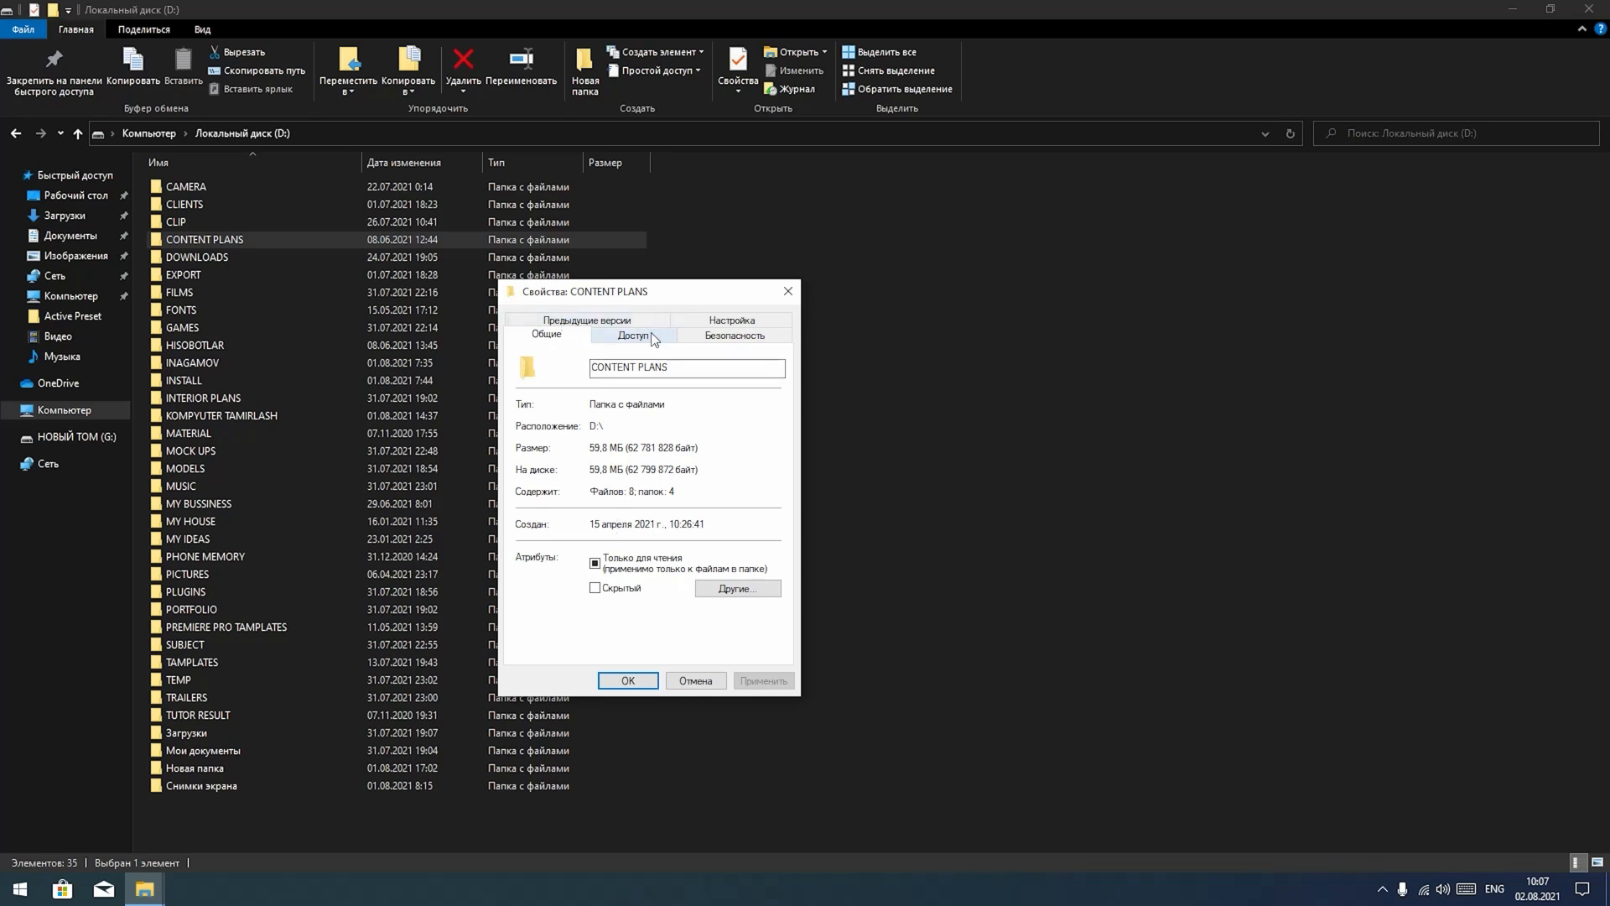
- Look through the Доступ, Безопасность, Настройка and Предыдущие версии properties of CONTENT PLANS and close the dialog unchanged
{"action": "left_click", "coordinate": [653, 338]}
{"action": "left_click", "coordinate": [725, 337]}
{"action": "left_click", "coordinate": [712, 321]}
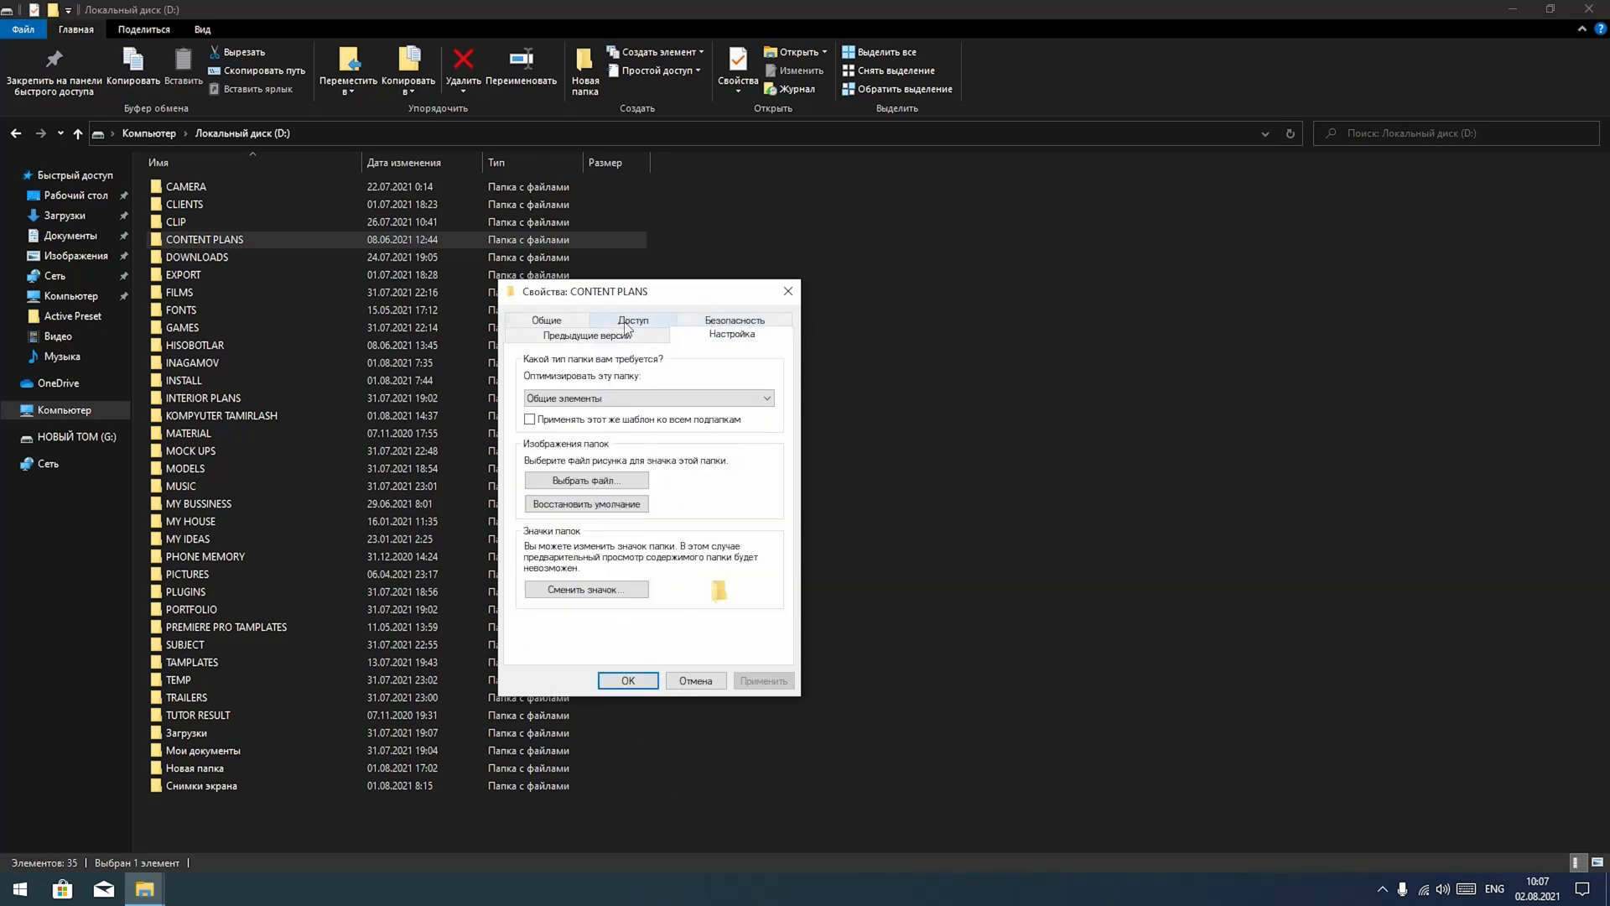
{"action": "left_click", "coordinate": [626, 325]}
{"action": "left_click", "coordinate": [554, 335]}
{"action": "left_click", "coordinate": [688, 336]}
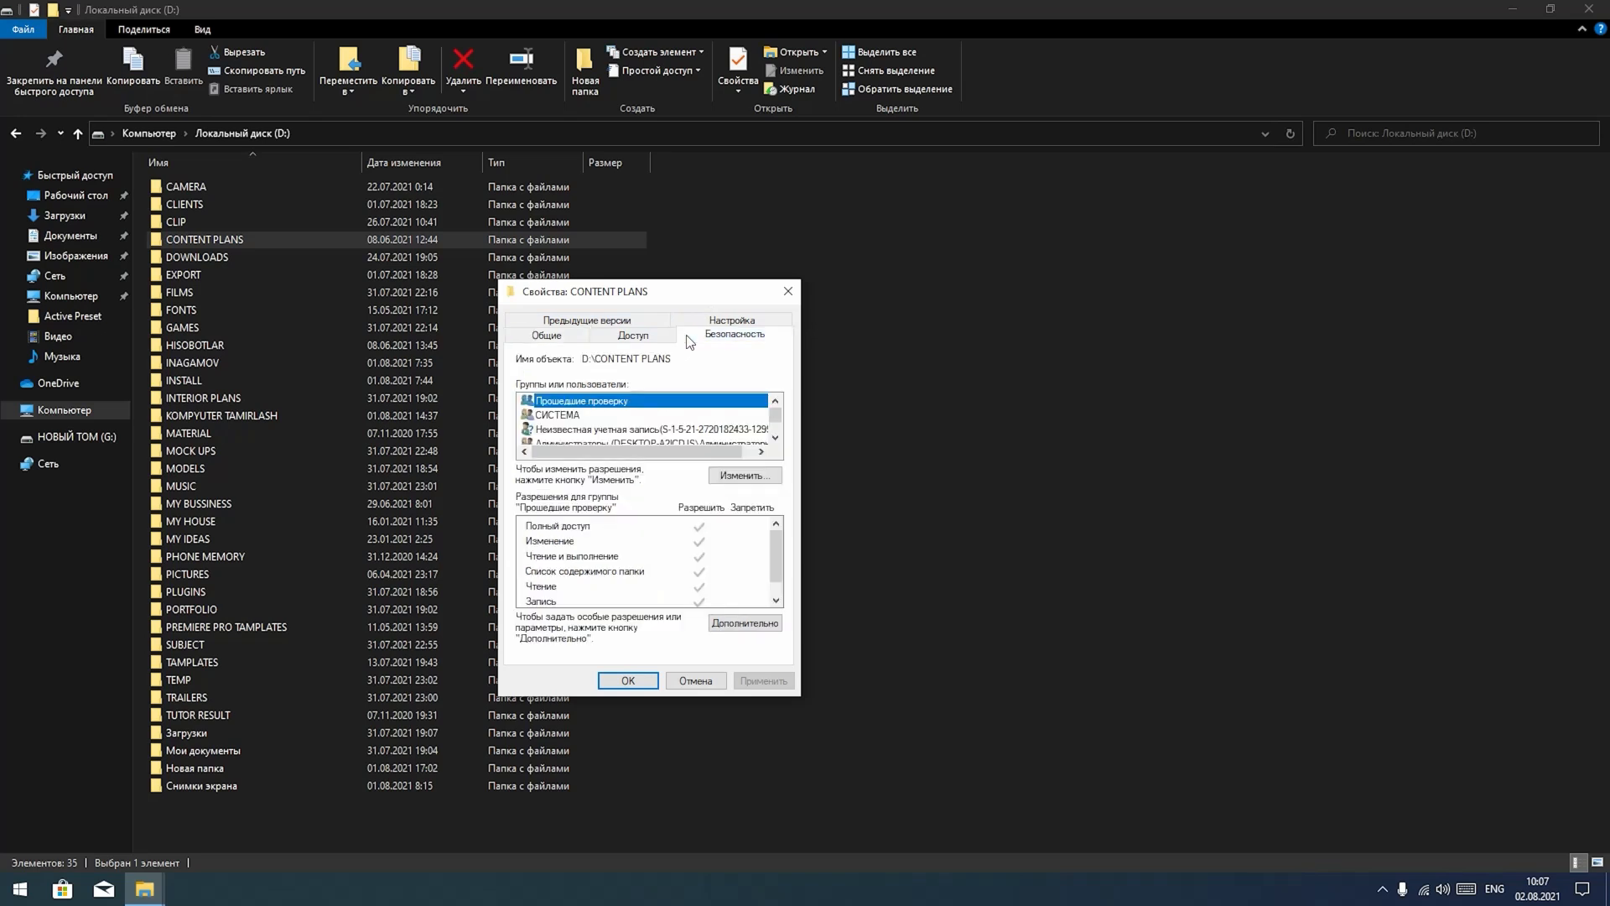
{"action": "left_click", "coordinate": [605, 336]}
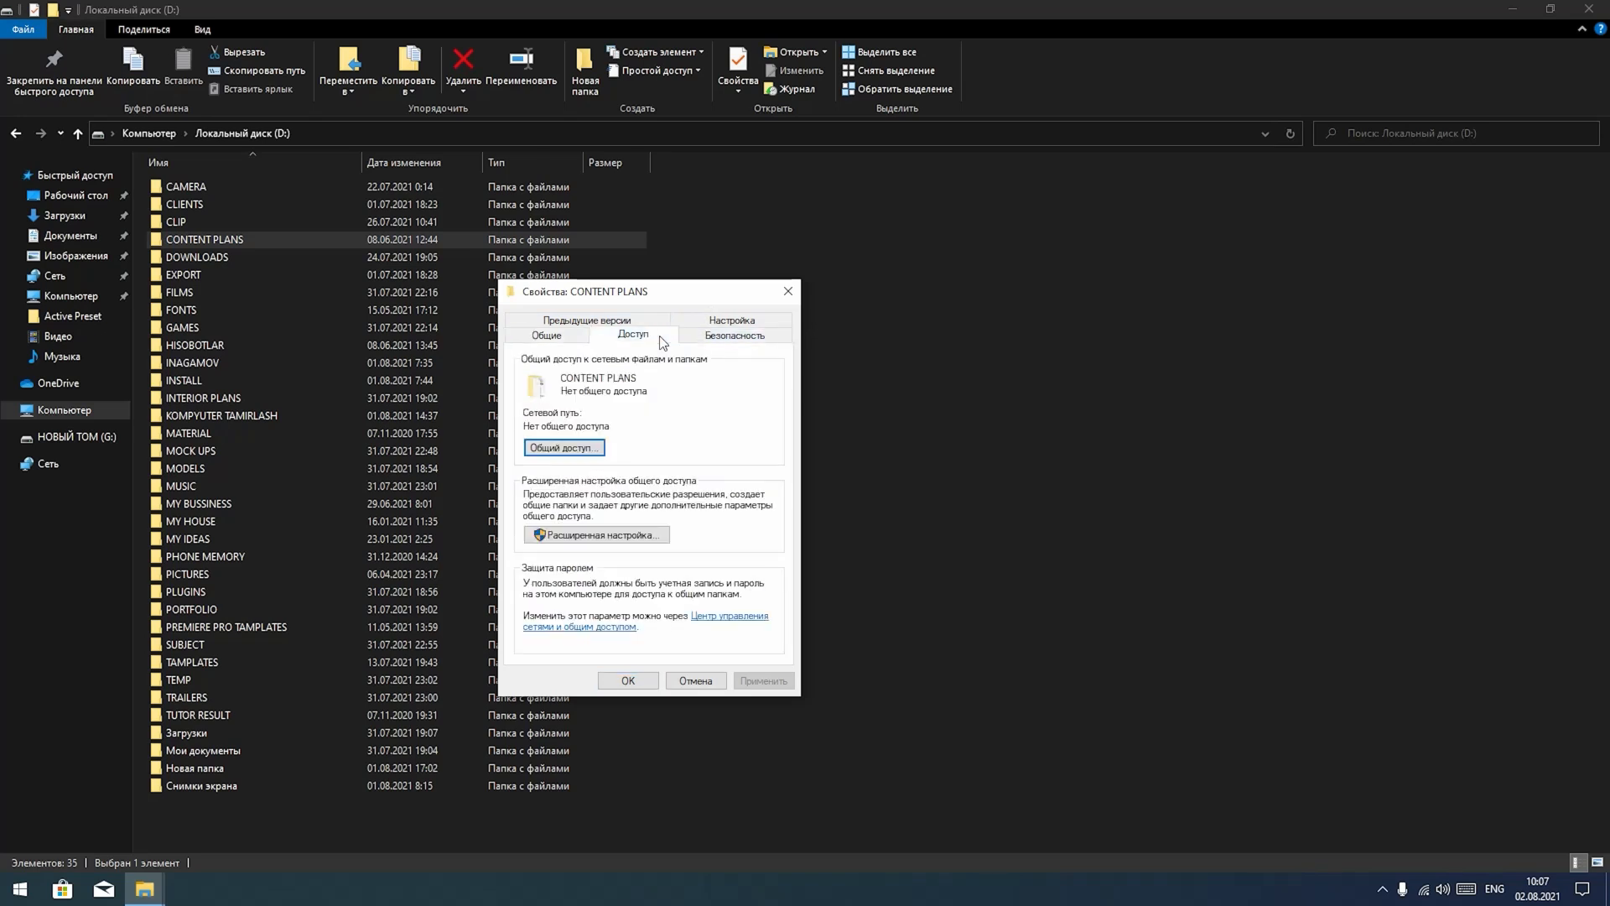
{"action": "left_click", "coordinate": [740, 340]}
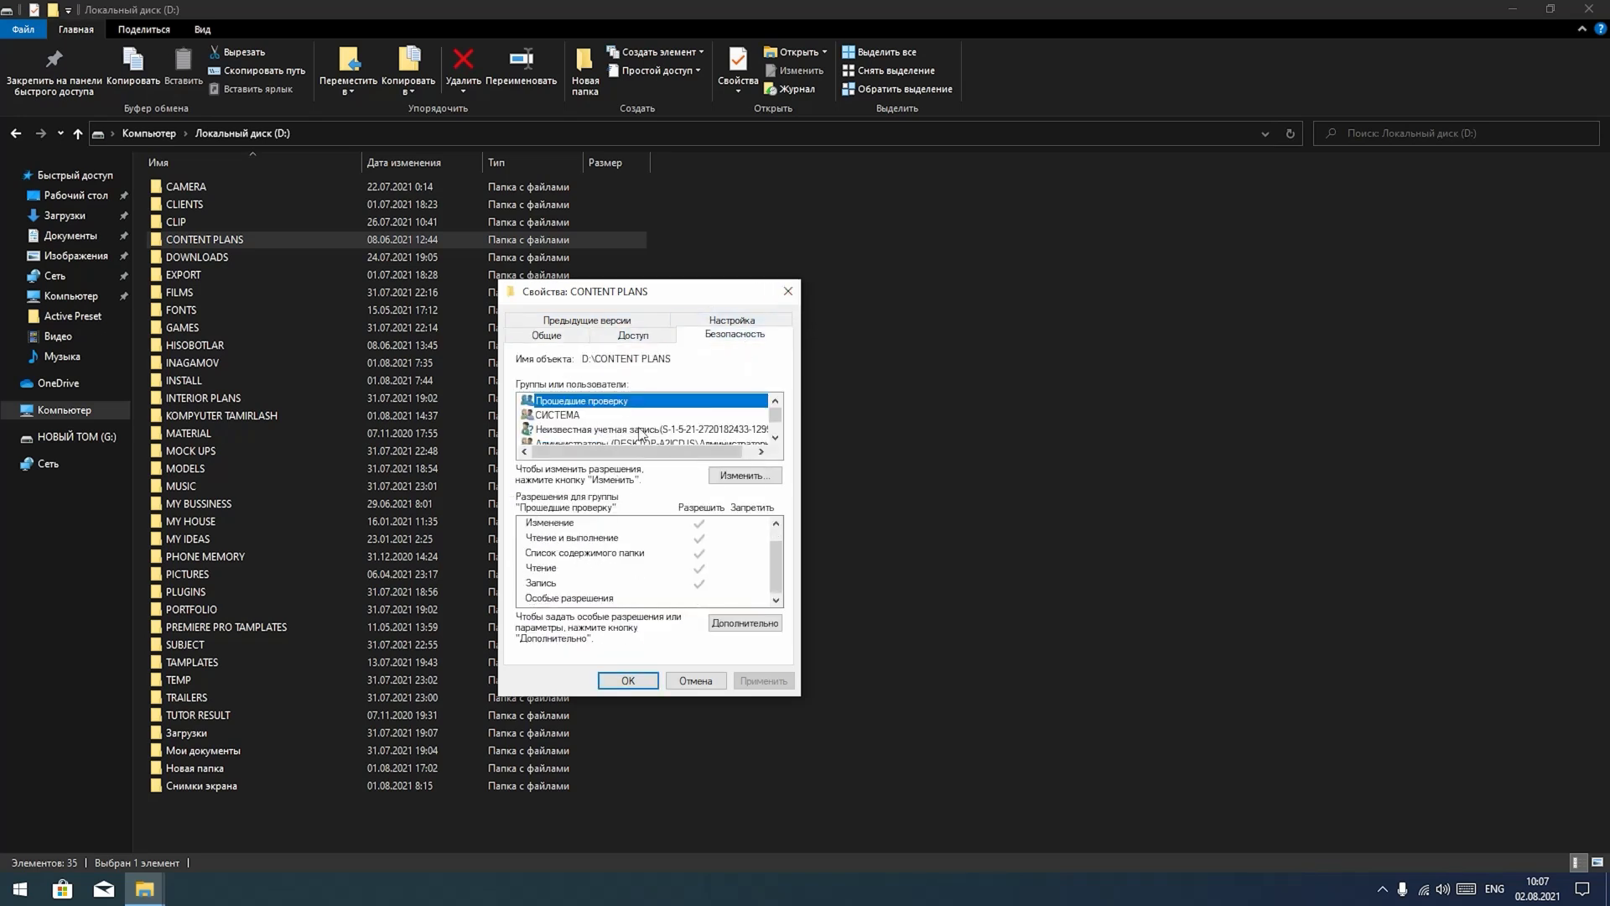
{"action": "left_click", "coordinate": [547, 335]}
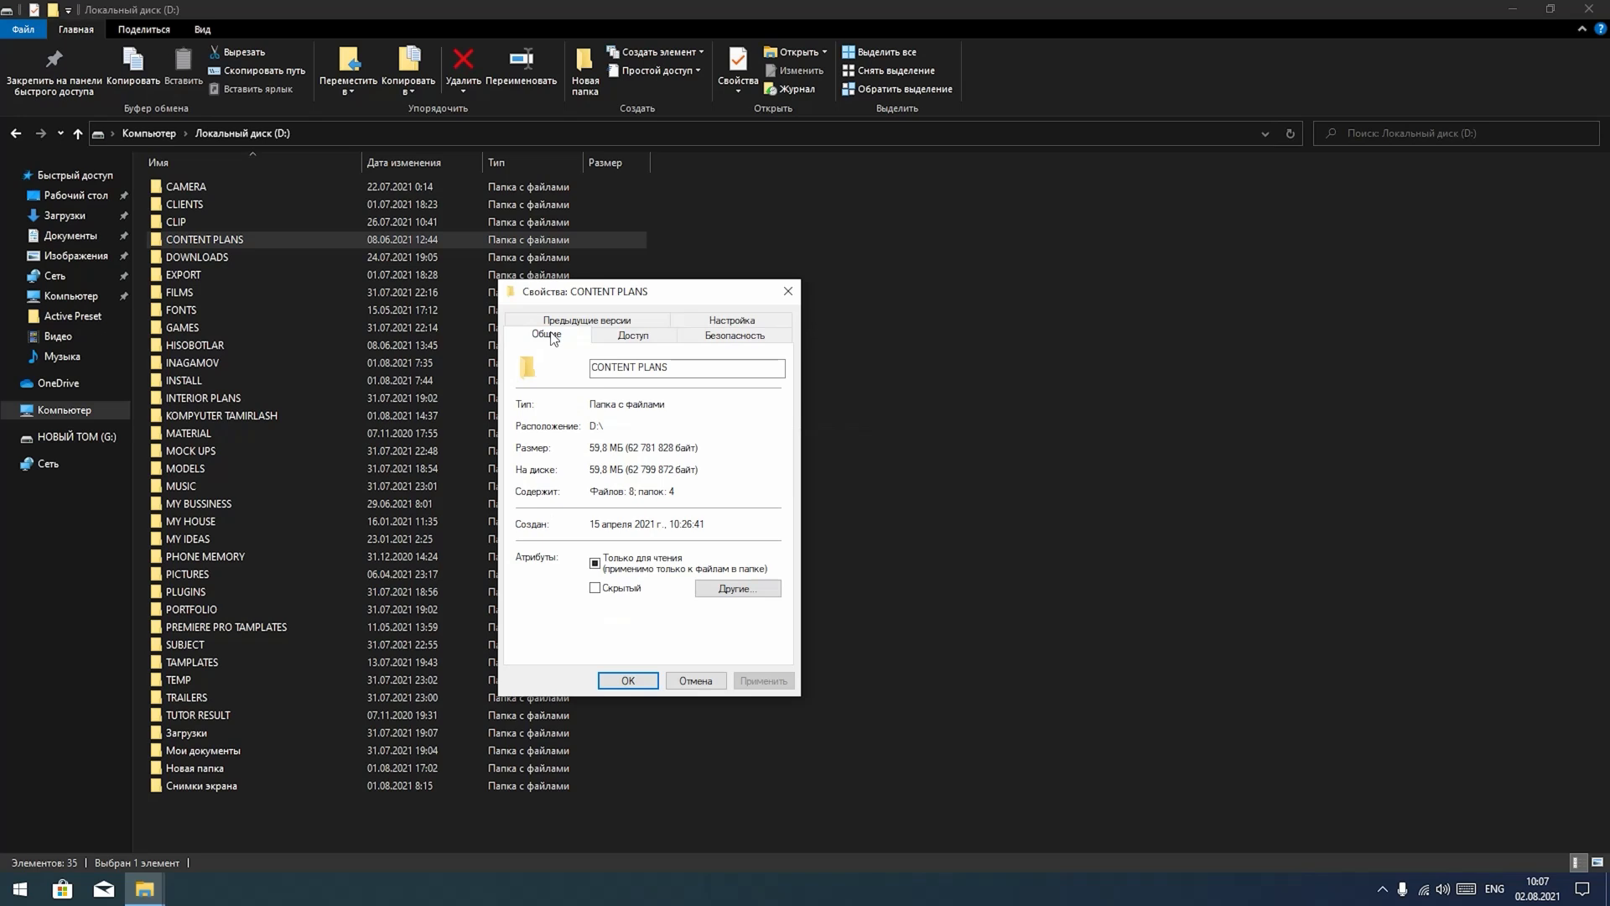
{"action": "left_click", "coordinate": [727, 320]}
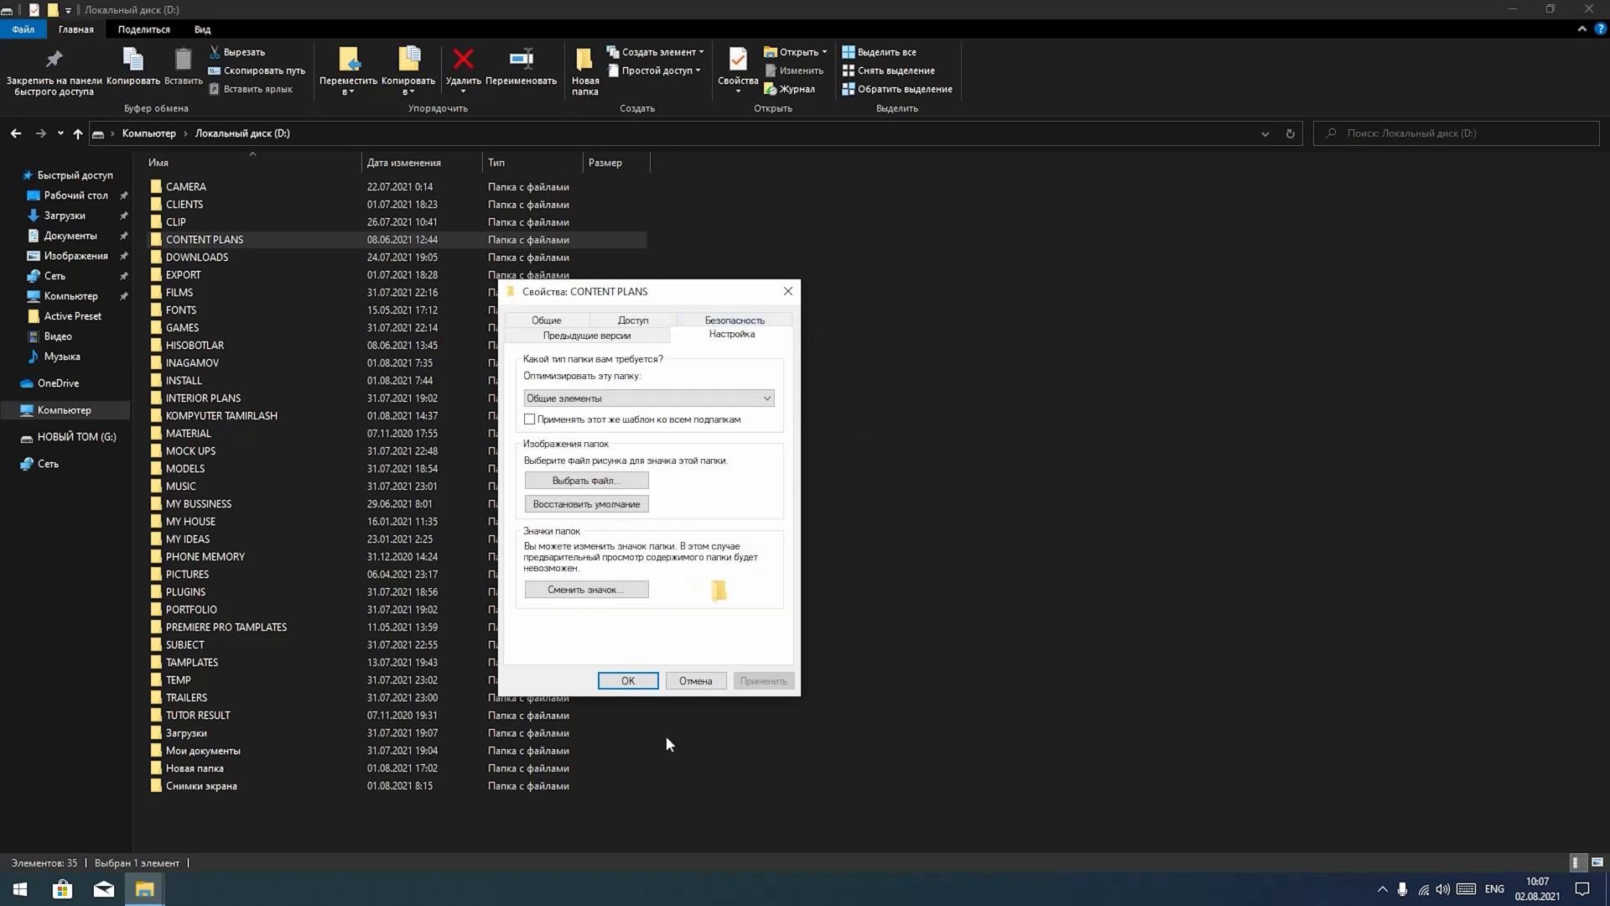
{"action": "left_click", "coordinate": [627, 681]}
- Open the CONTENT PLANS folder's properties two different ways, closing the dialog unchanged each time
{"action": "right_click", "coordinate": [192, 247]}
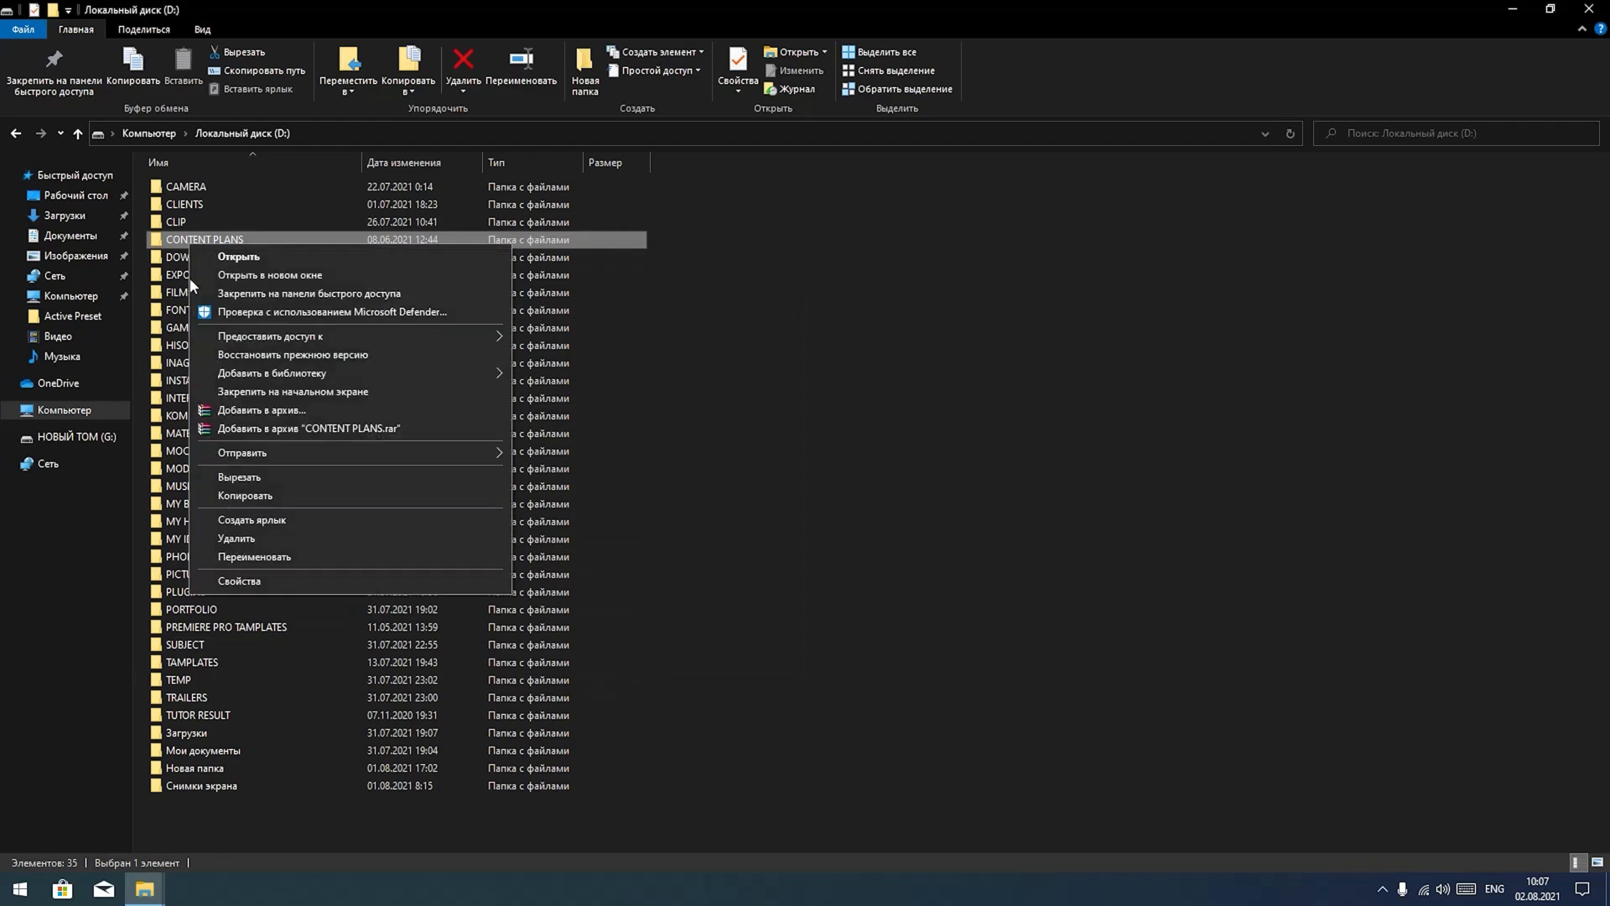
{"action": "left_click", "coordinate": [245, 580]}
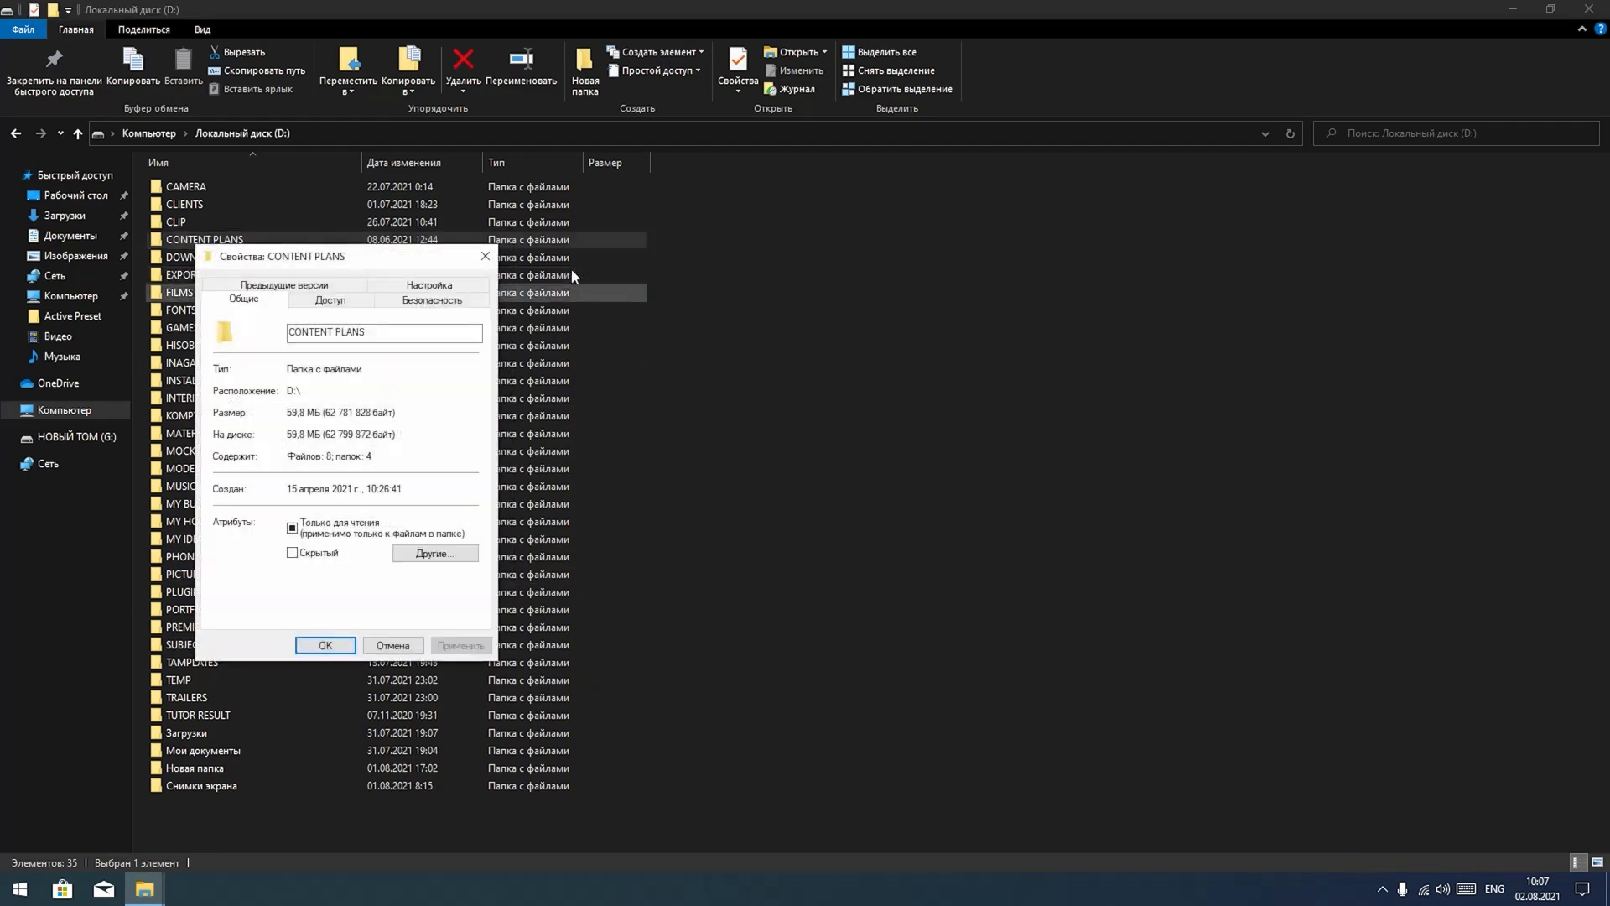
{"action": "left_click", "coordinate": [485, 256]}
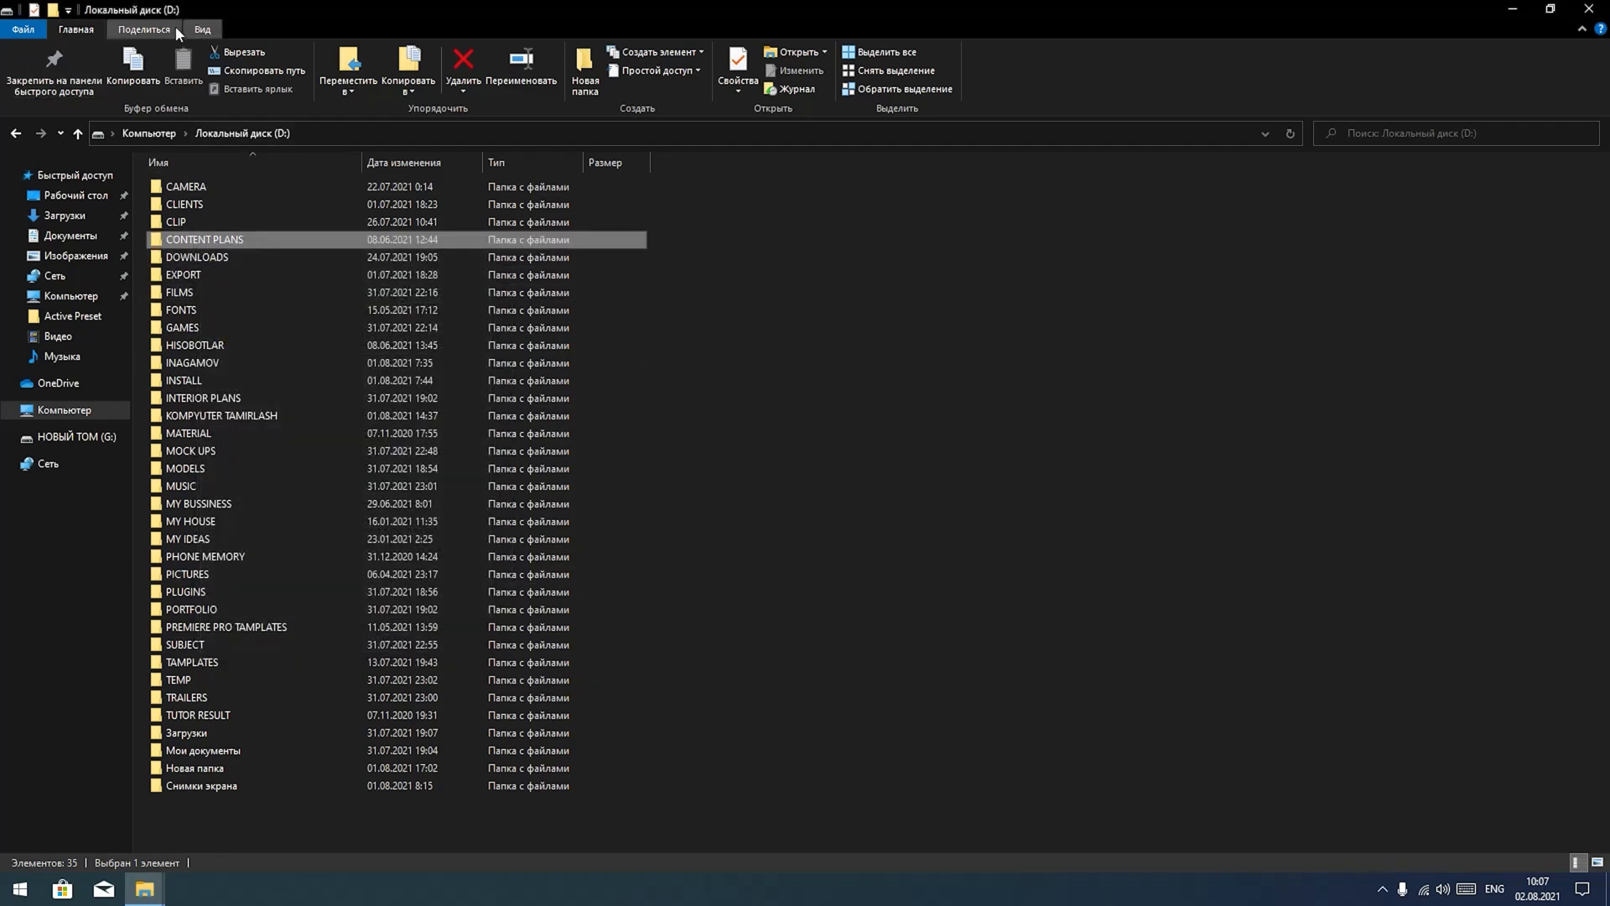
{"action": "left_click", "coordinate": [738, 67]}
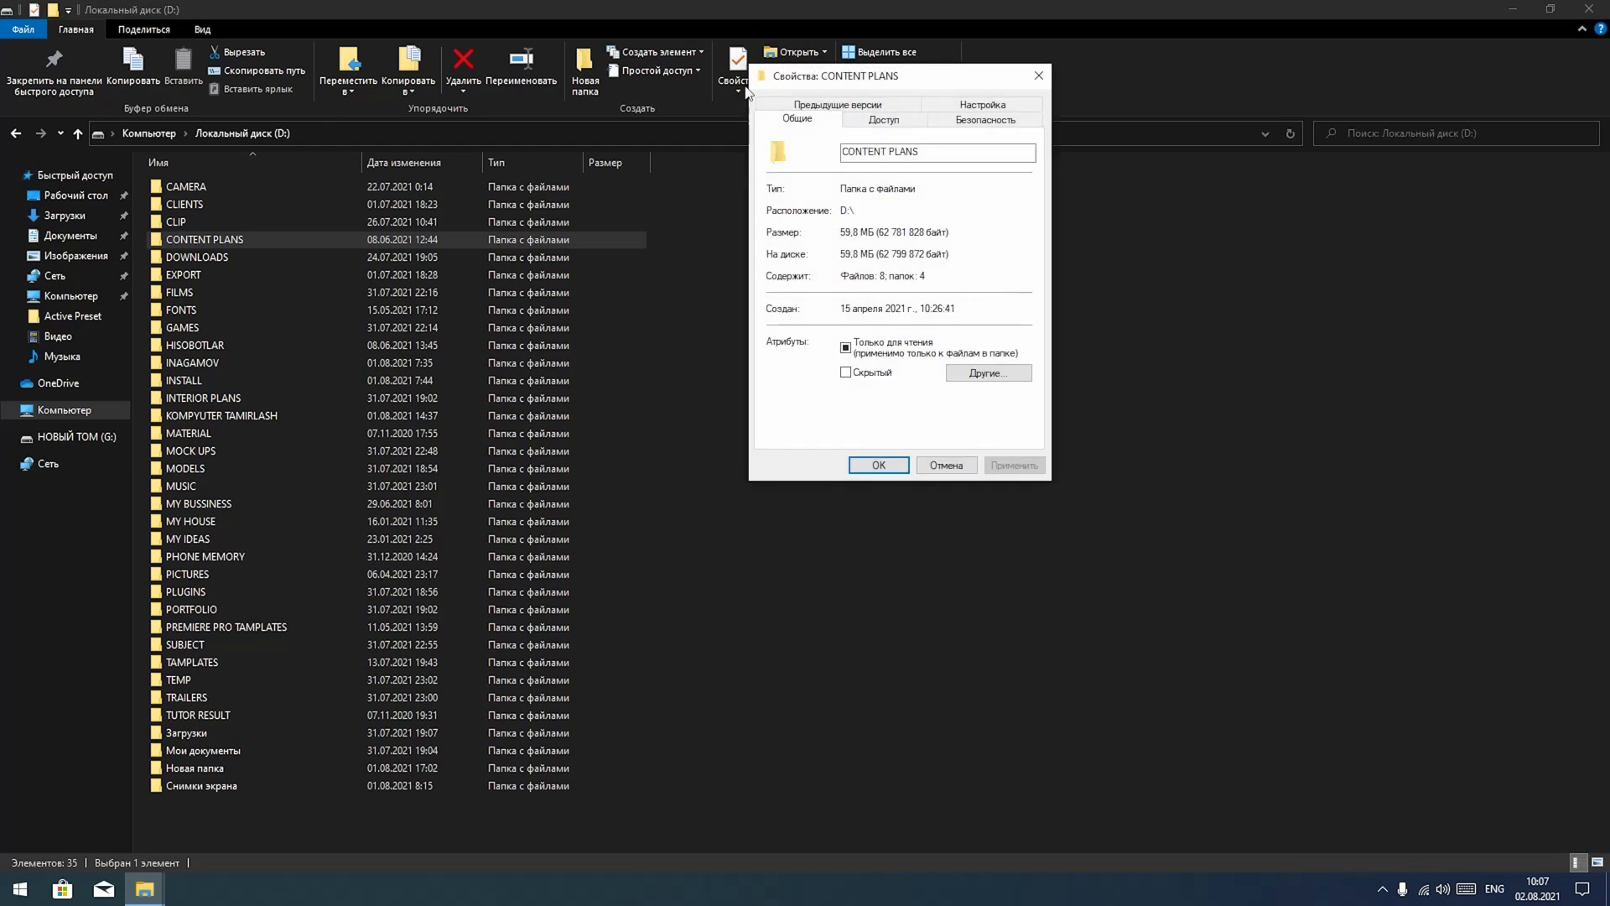
{"action": "left_click", "coordinate": [946, 466]}
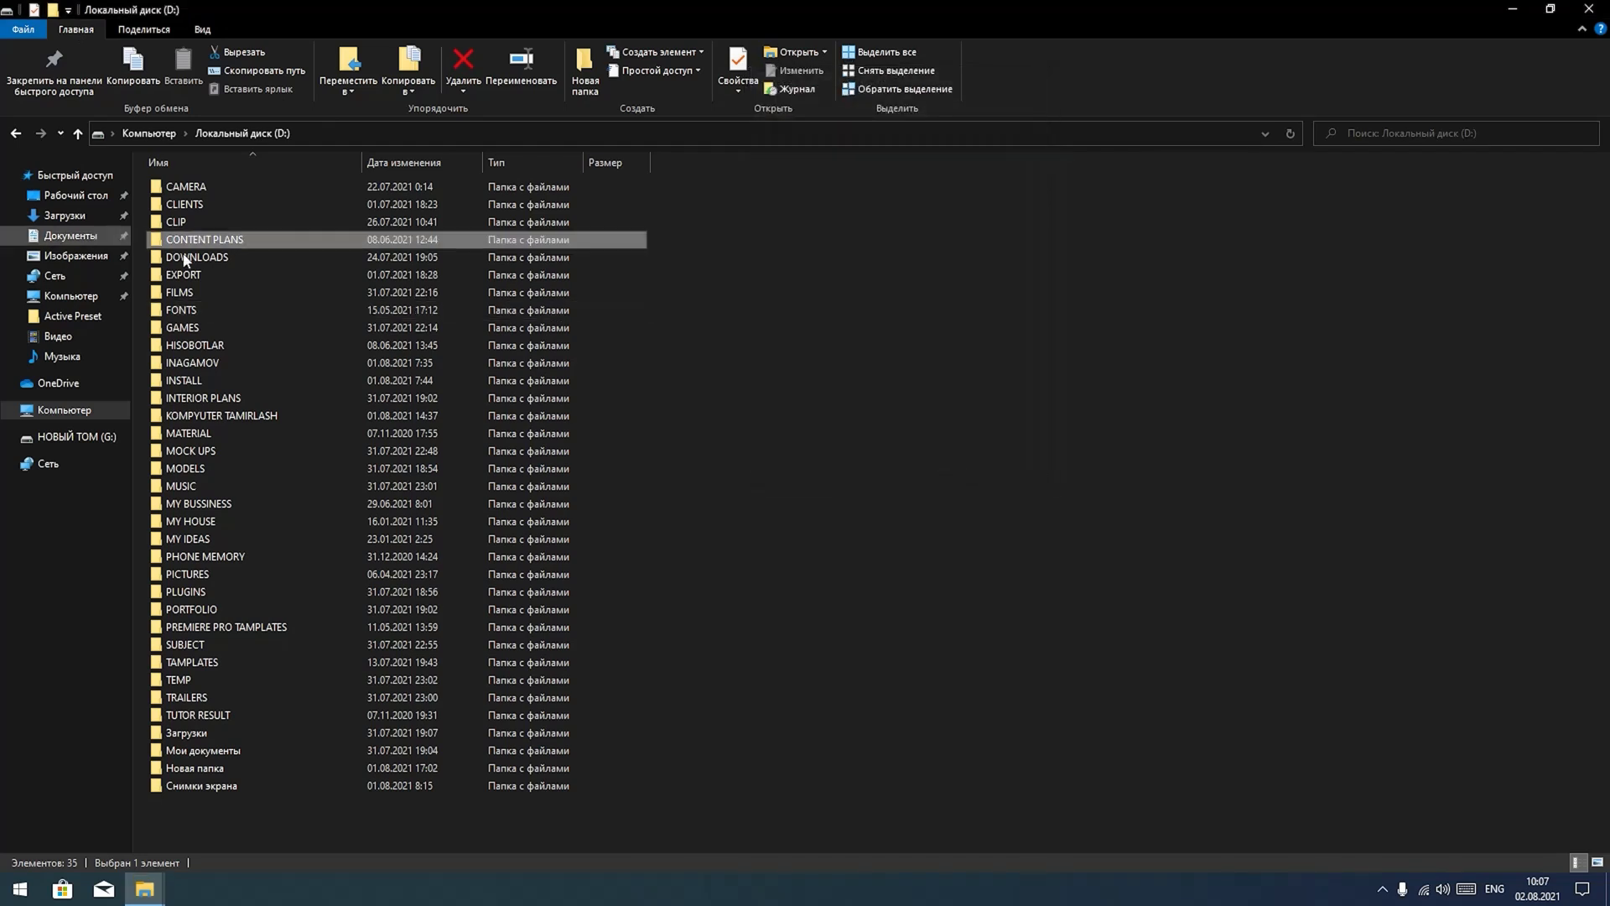
- Pin the Снимки экрана folder to quick access and open it from there
{"action": "left_click", "coordinate": [228, 810]}
{"action": "left_click", "coordinate": [226, 792]}
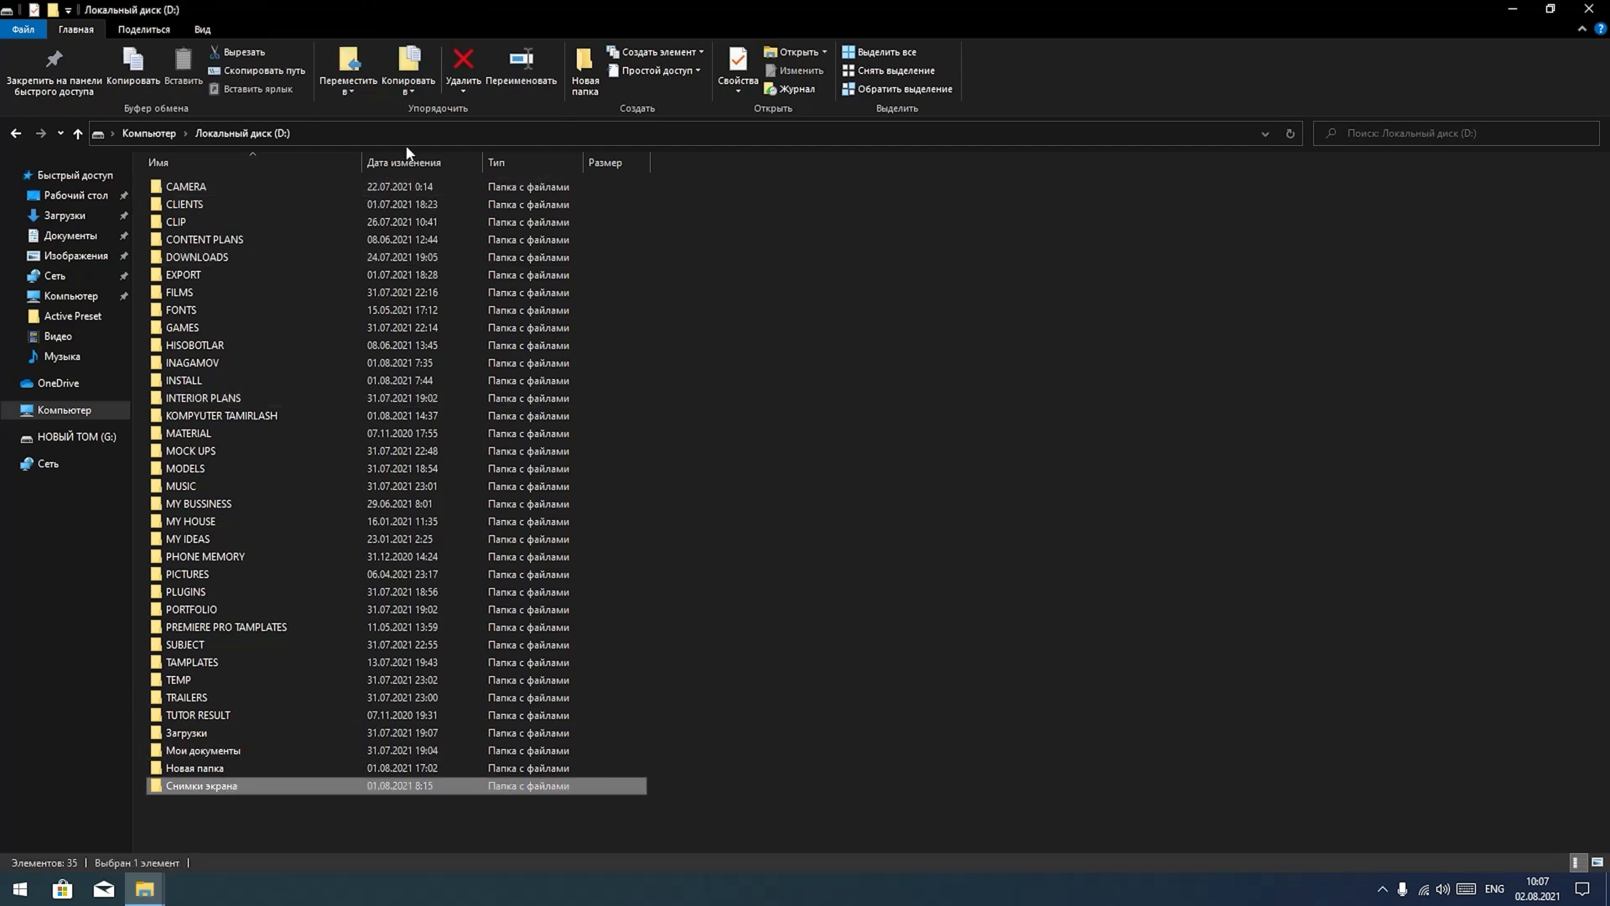
{"action": "left_click", "coordinate": [74, 73]}
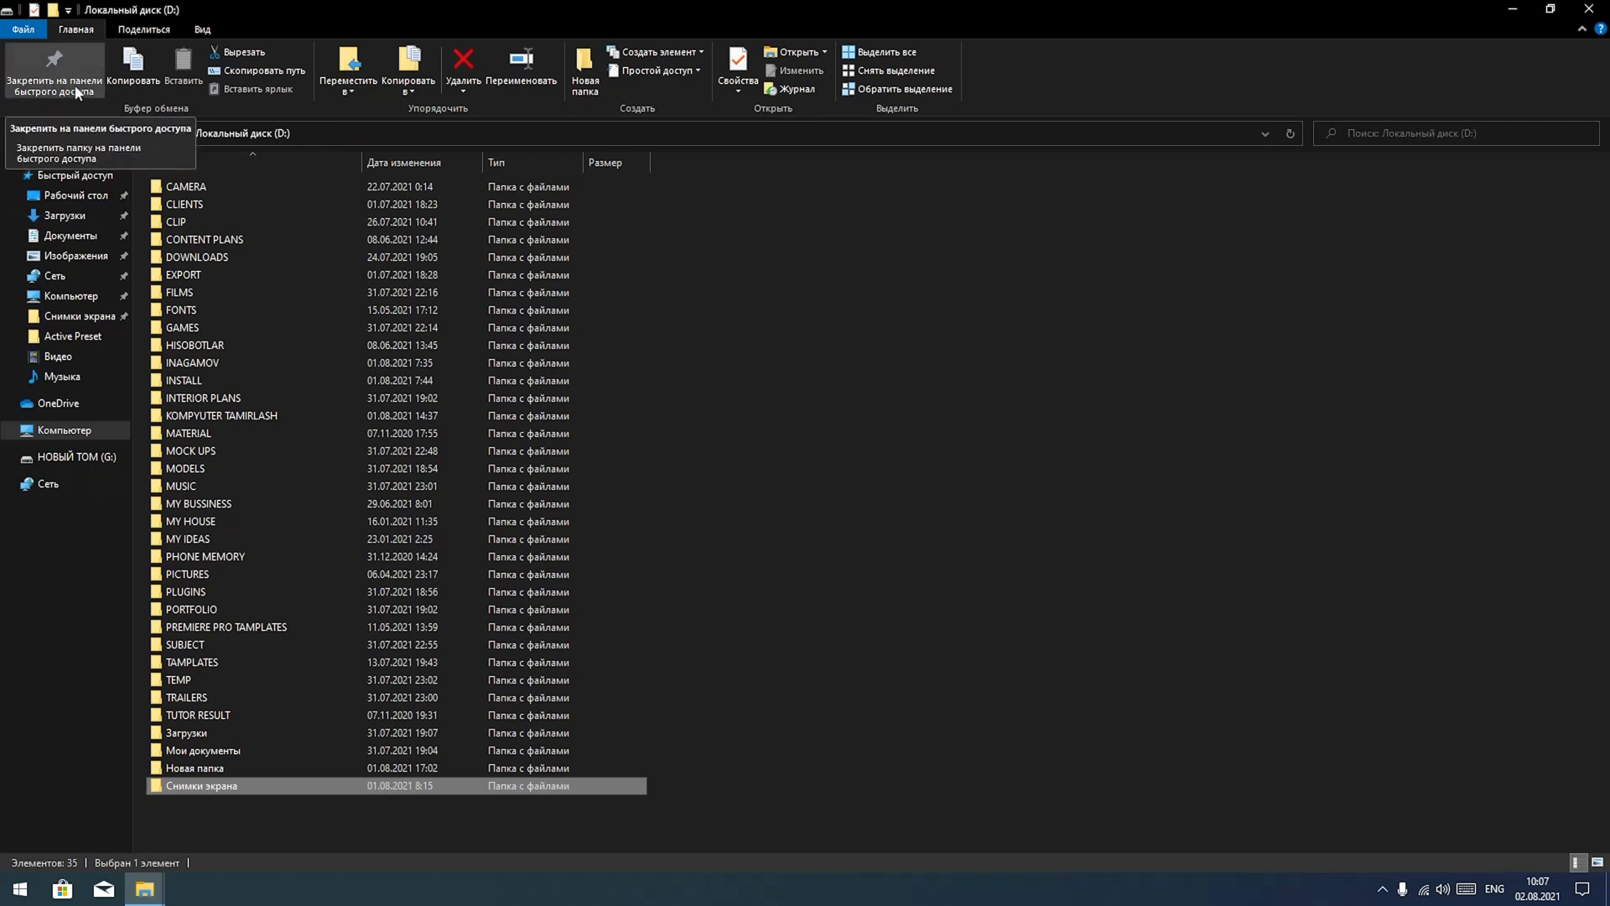
{"action": "left_click", "coordinate": [69, 319]}
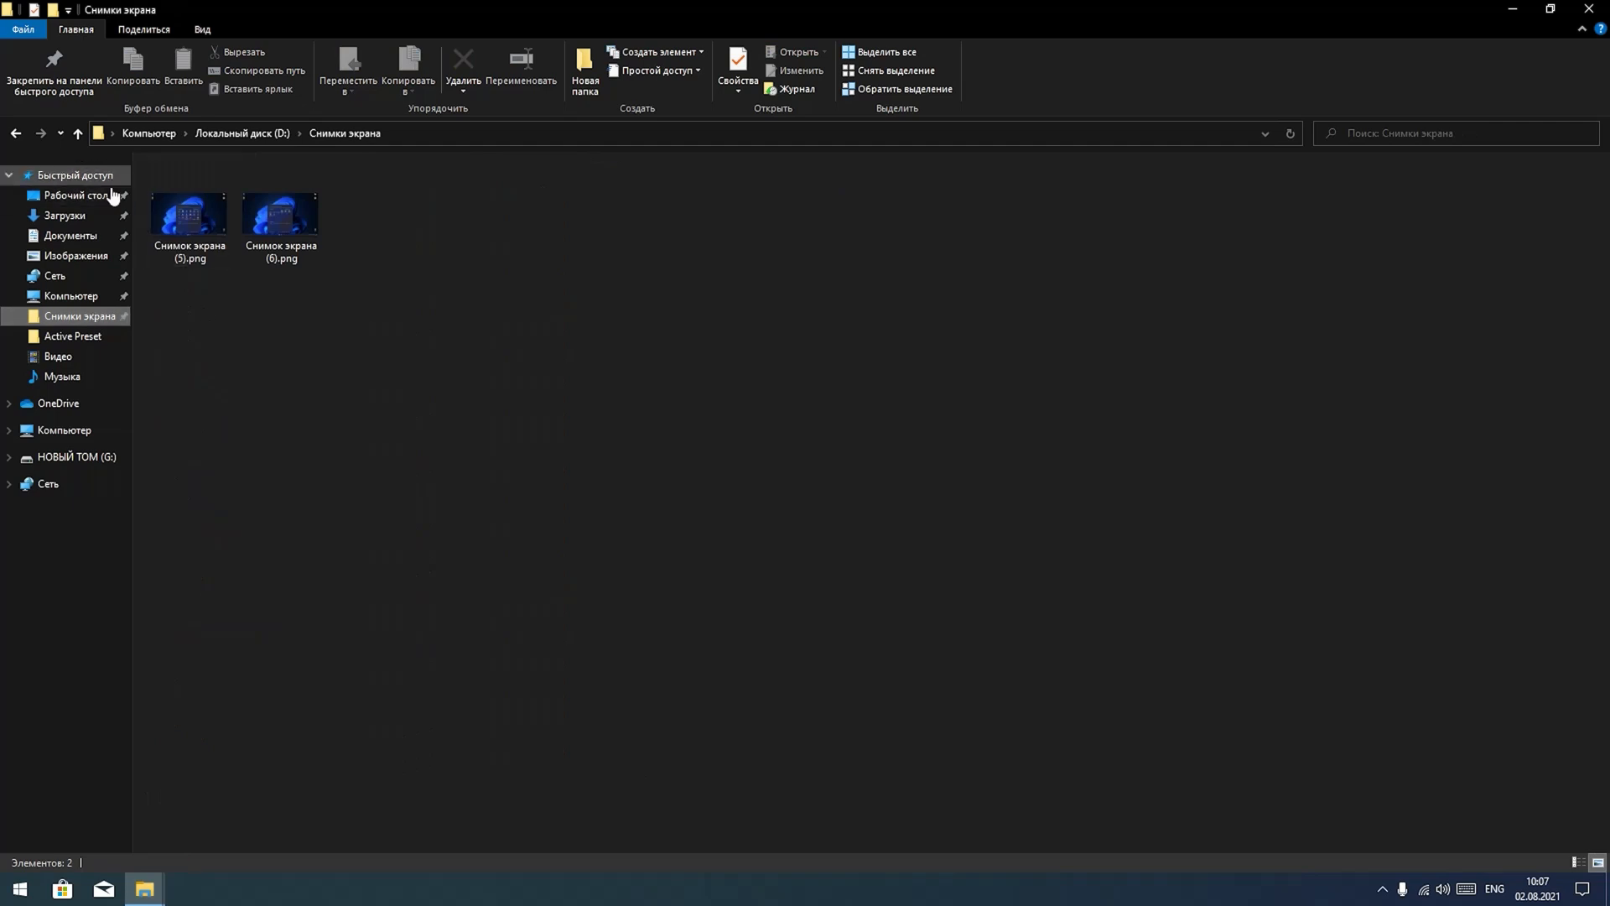
- Return to drive D and remove the Снимки экрана folder from quick access
{"action": "left_click", "coordinate": [75, 133]}
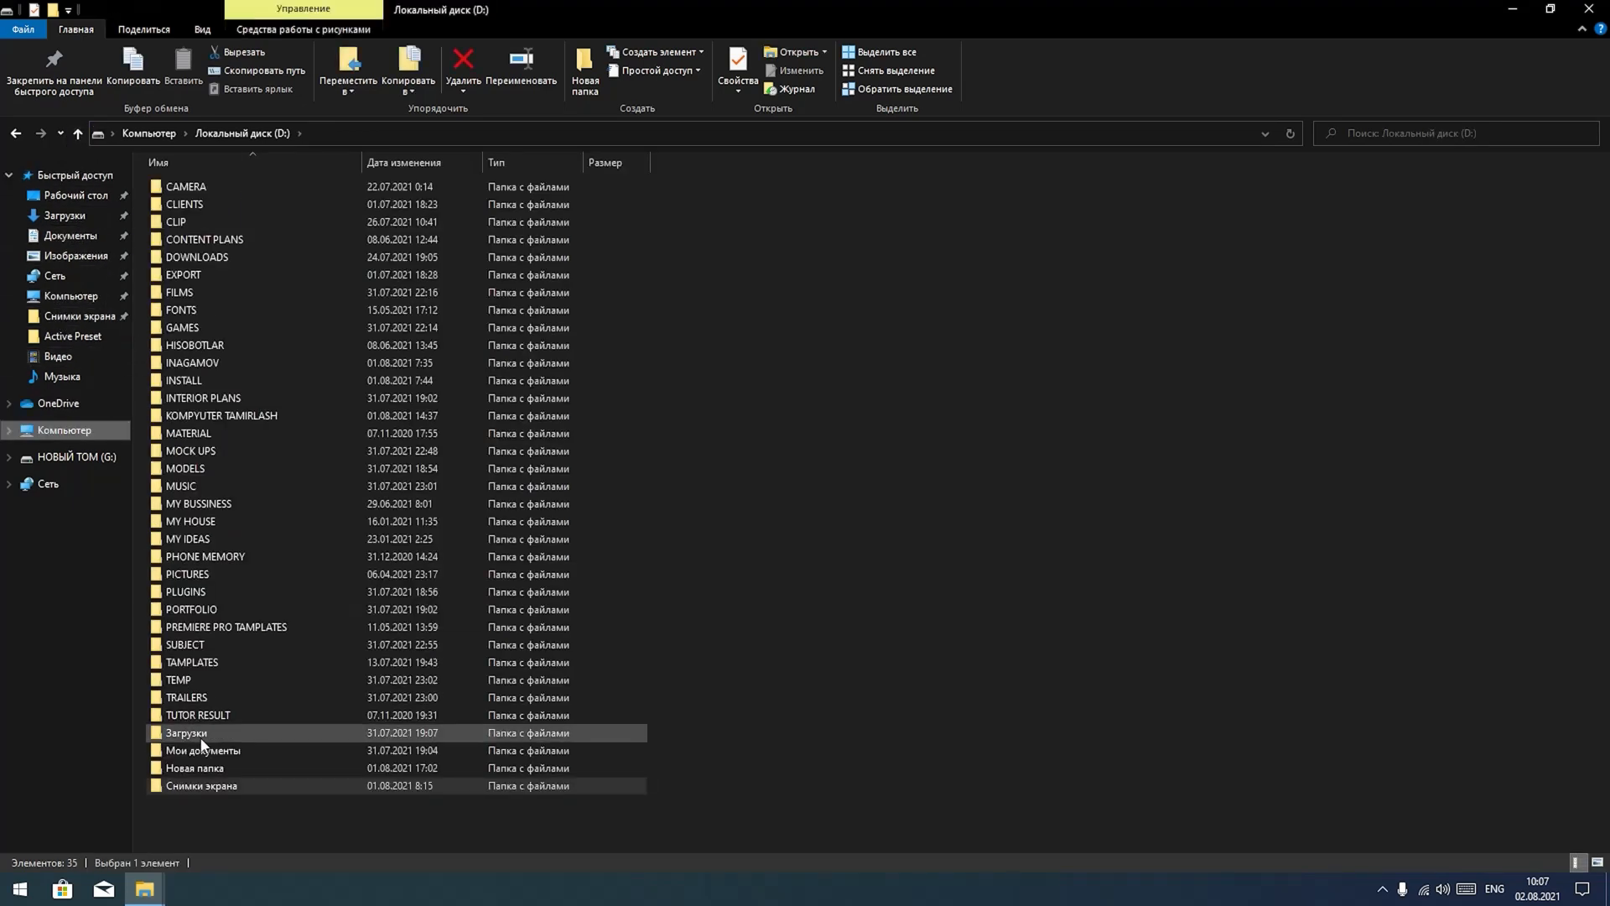
{"action": "right_click", "coordinate": [110, 318]}
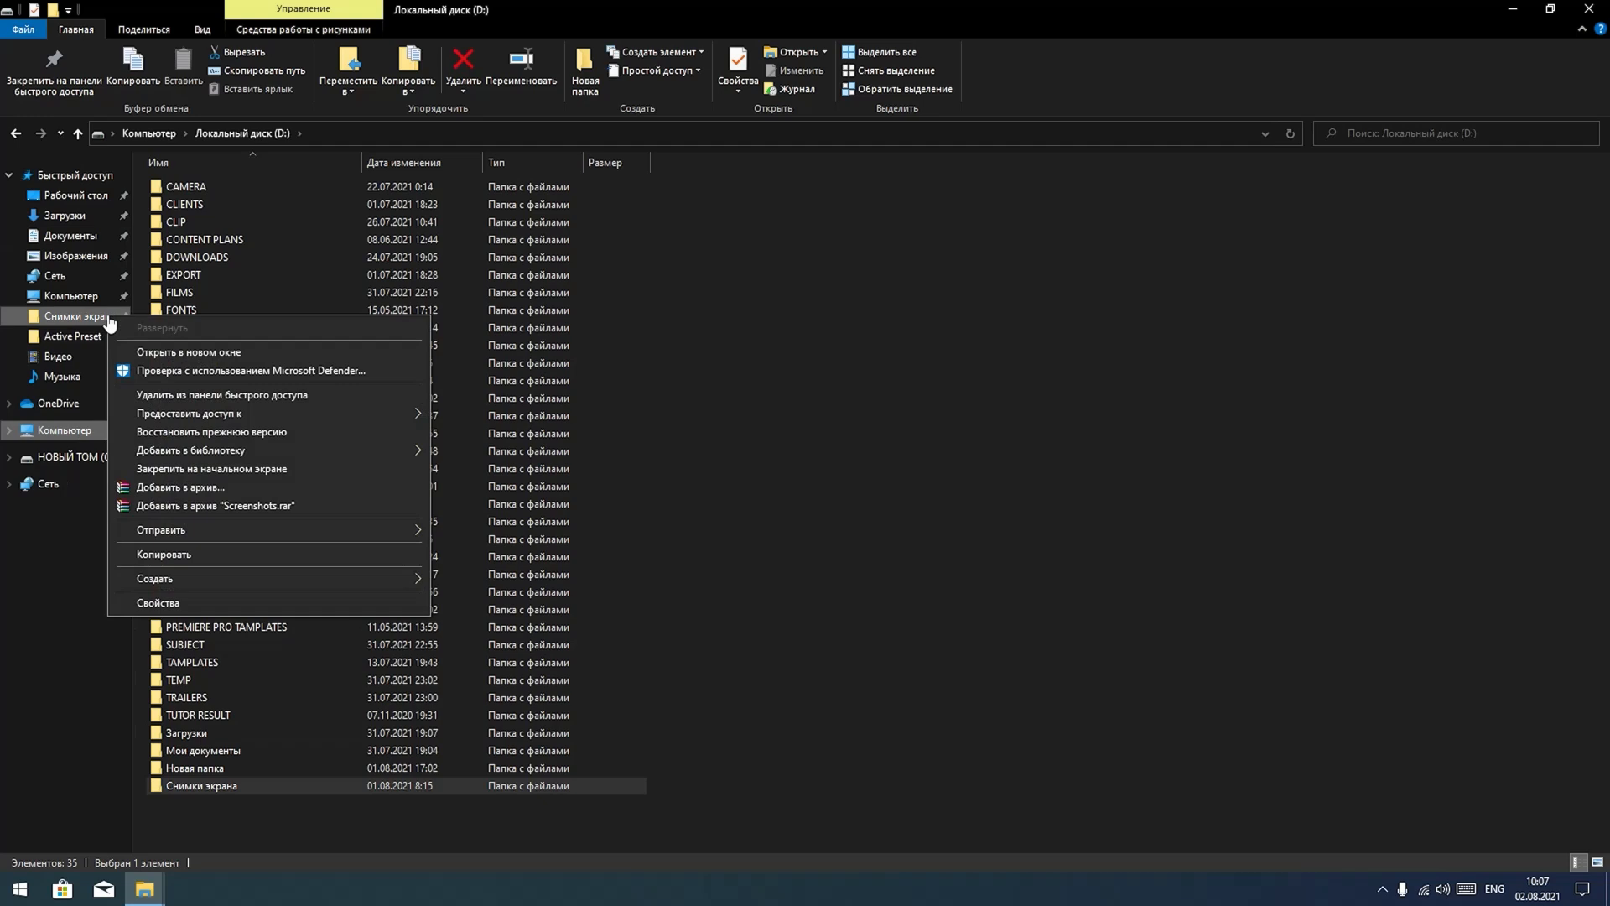
{"action": "left_click", "coordinate": [230, 394]}
- Visit Компьютер and Active Preset through quick access, and go back to reopen drive D
{"action": "left_click", "coordinate": [65, 214]}
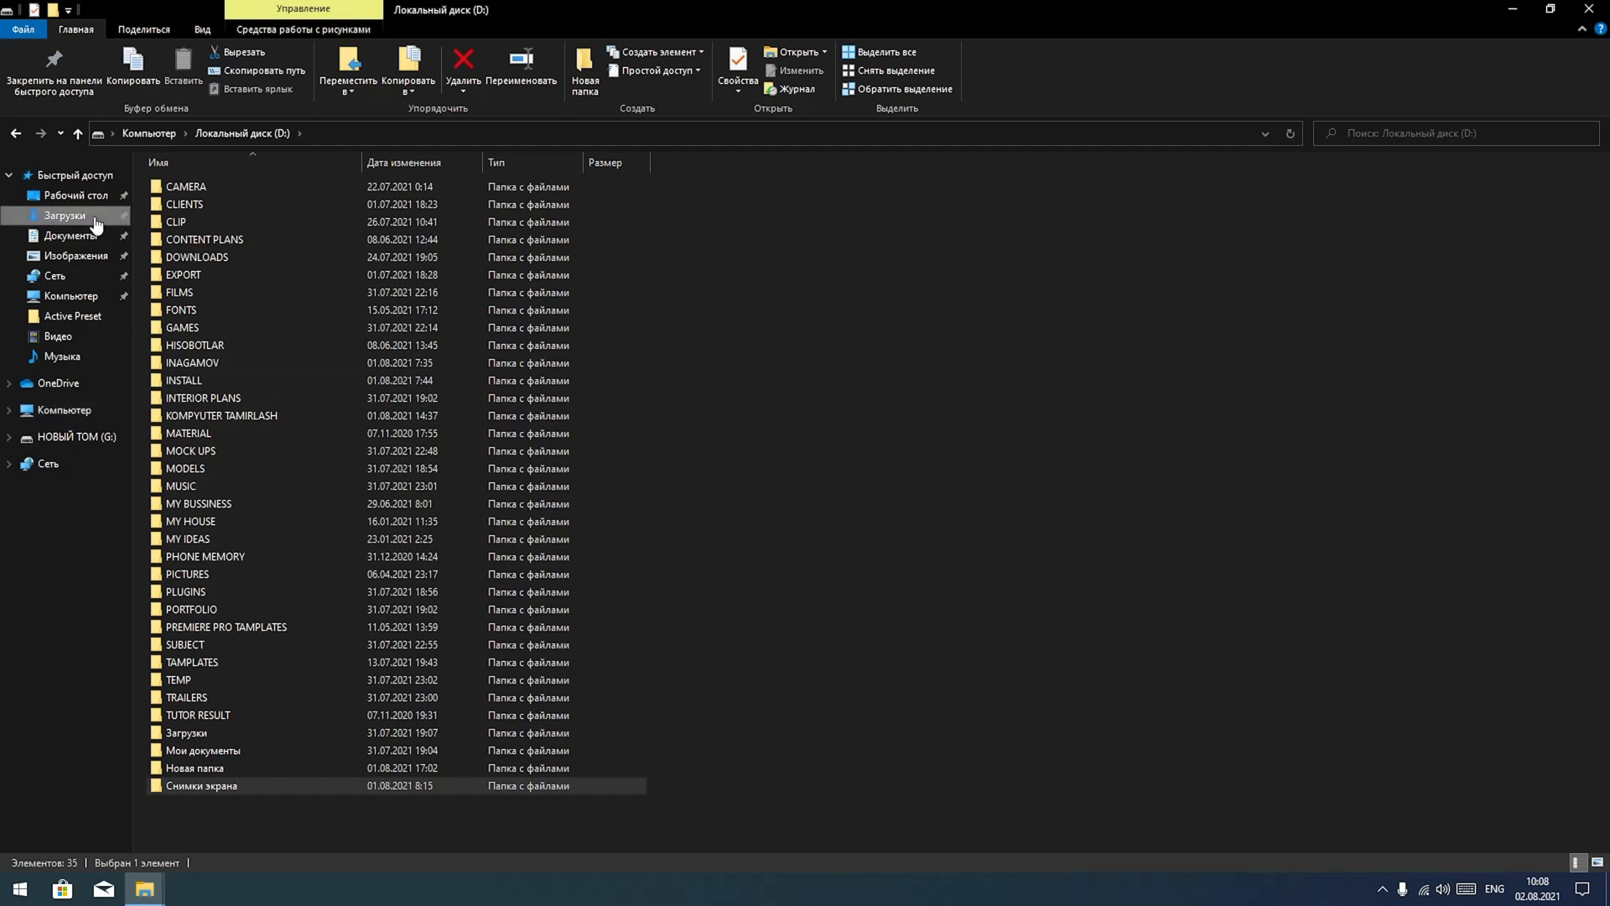
{"action": "left_click", "coordinate": [90, 299]}
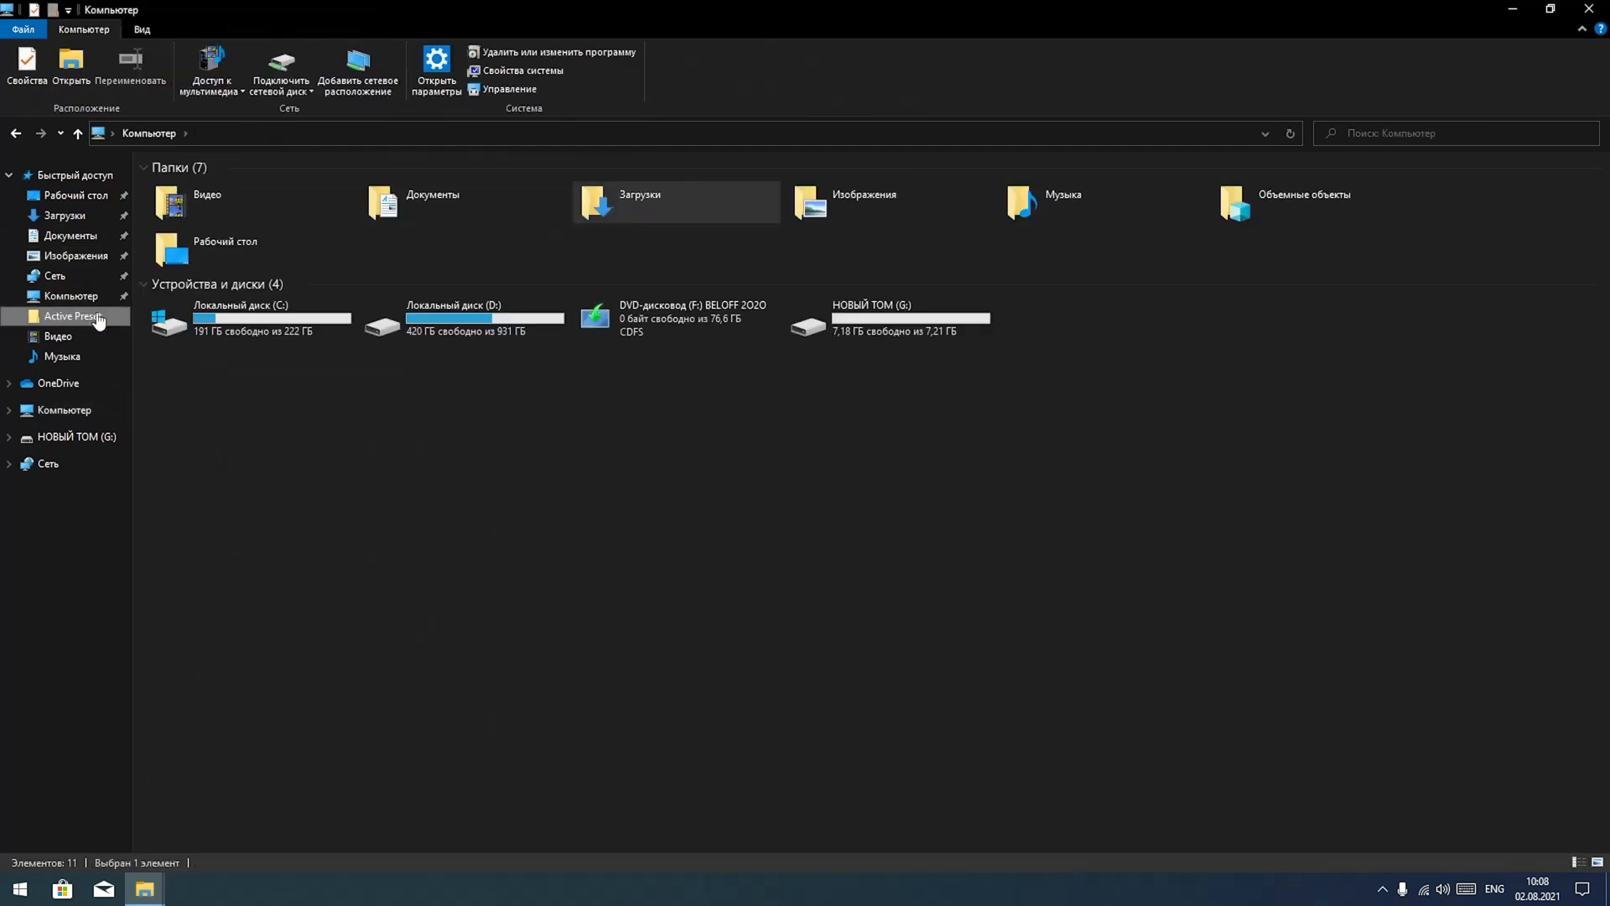
{"action": "left_click", "coordinate": [96, 318]}
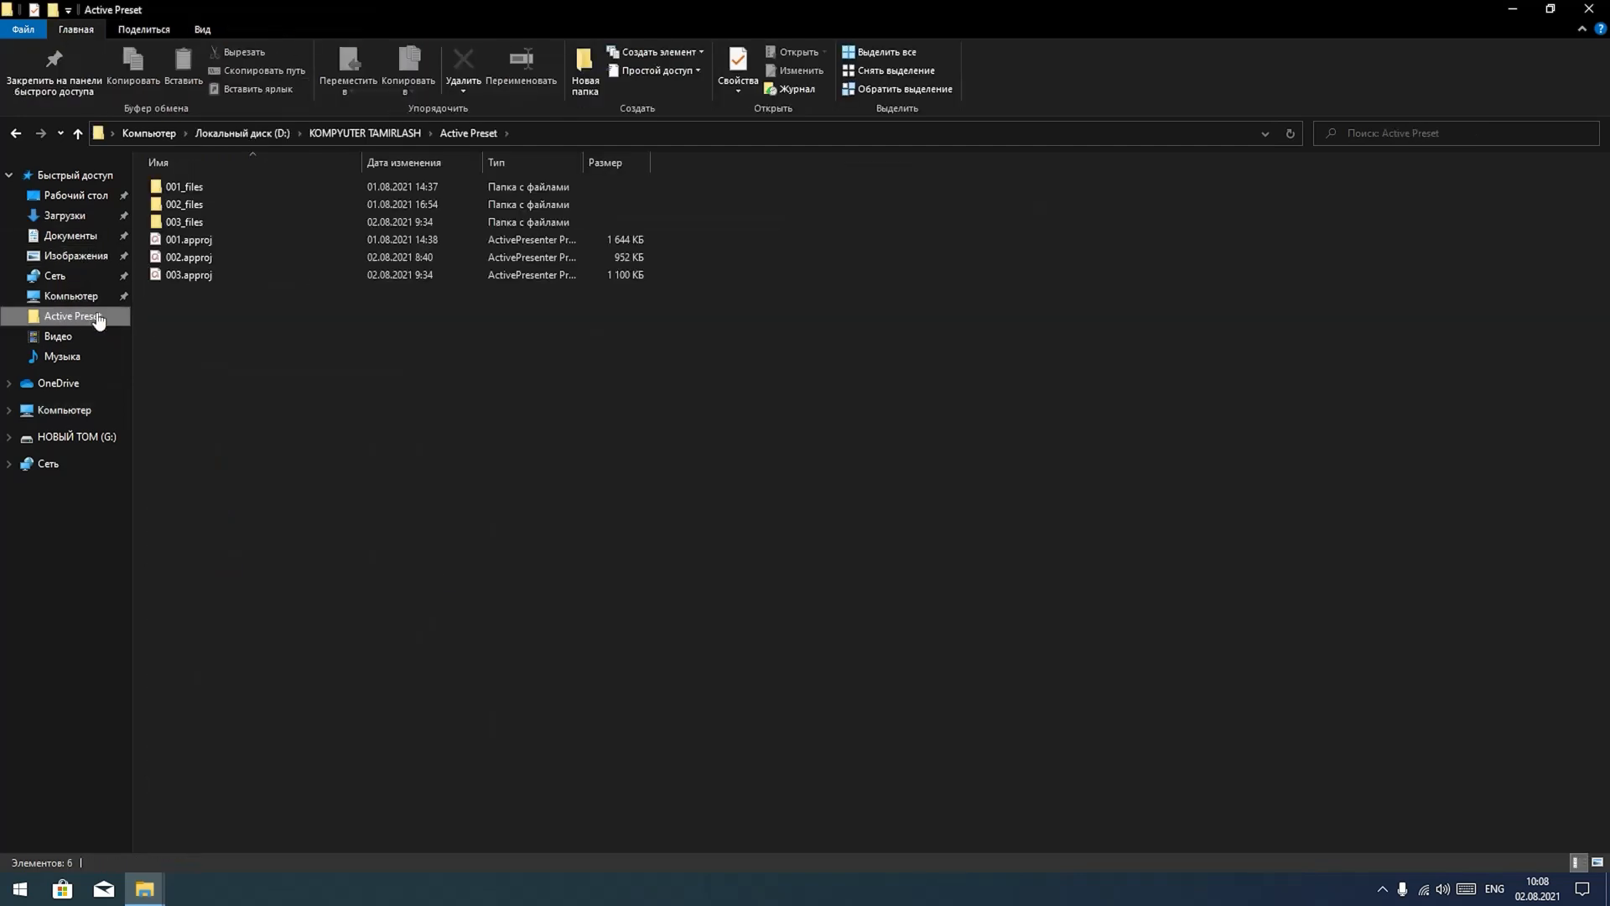
{"action": "left_click", "coordinate": [16, 134]}
{"action": "double_click", "coordinate": [458, 310]}
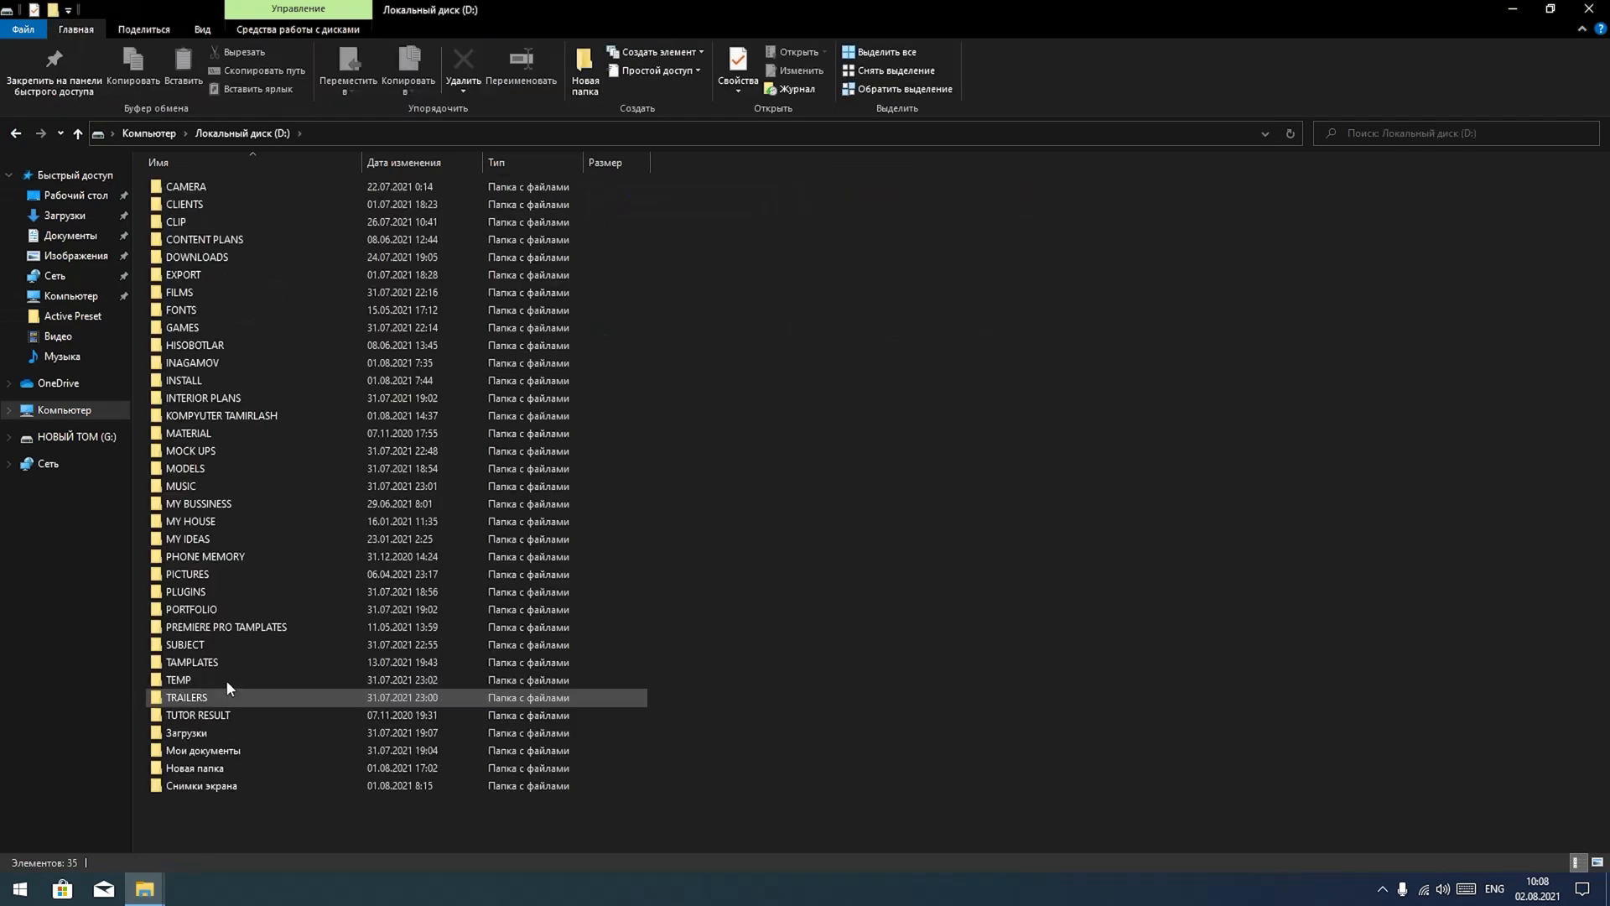
- Copy the Снимки экрана folder from drive D to the desktop, skipping the conflicting desktop.ini file
{"action": "left_click", "coordinate": [201, 785]}
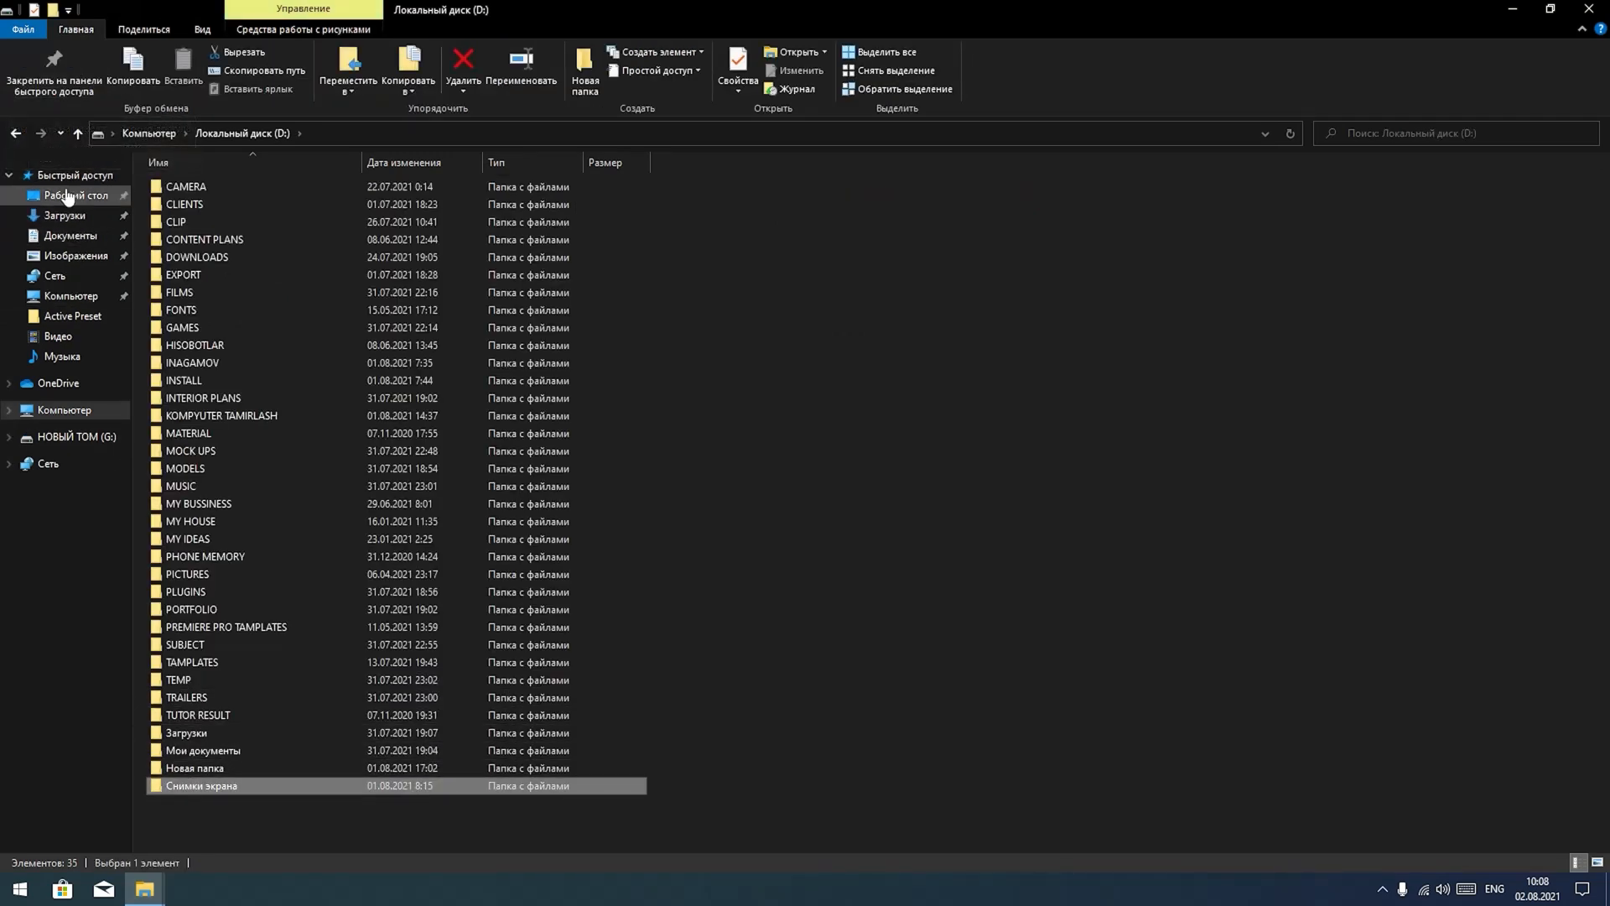
{"action": "left_click", "coordinate": [133, 70]}
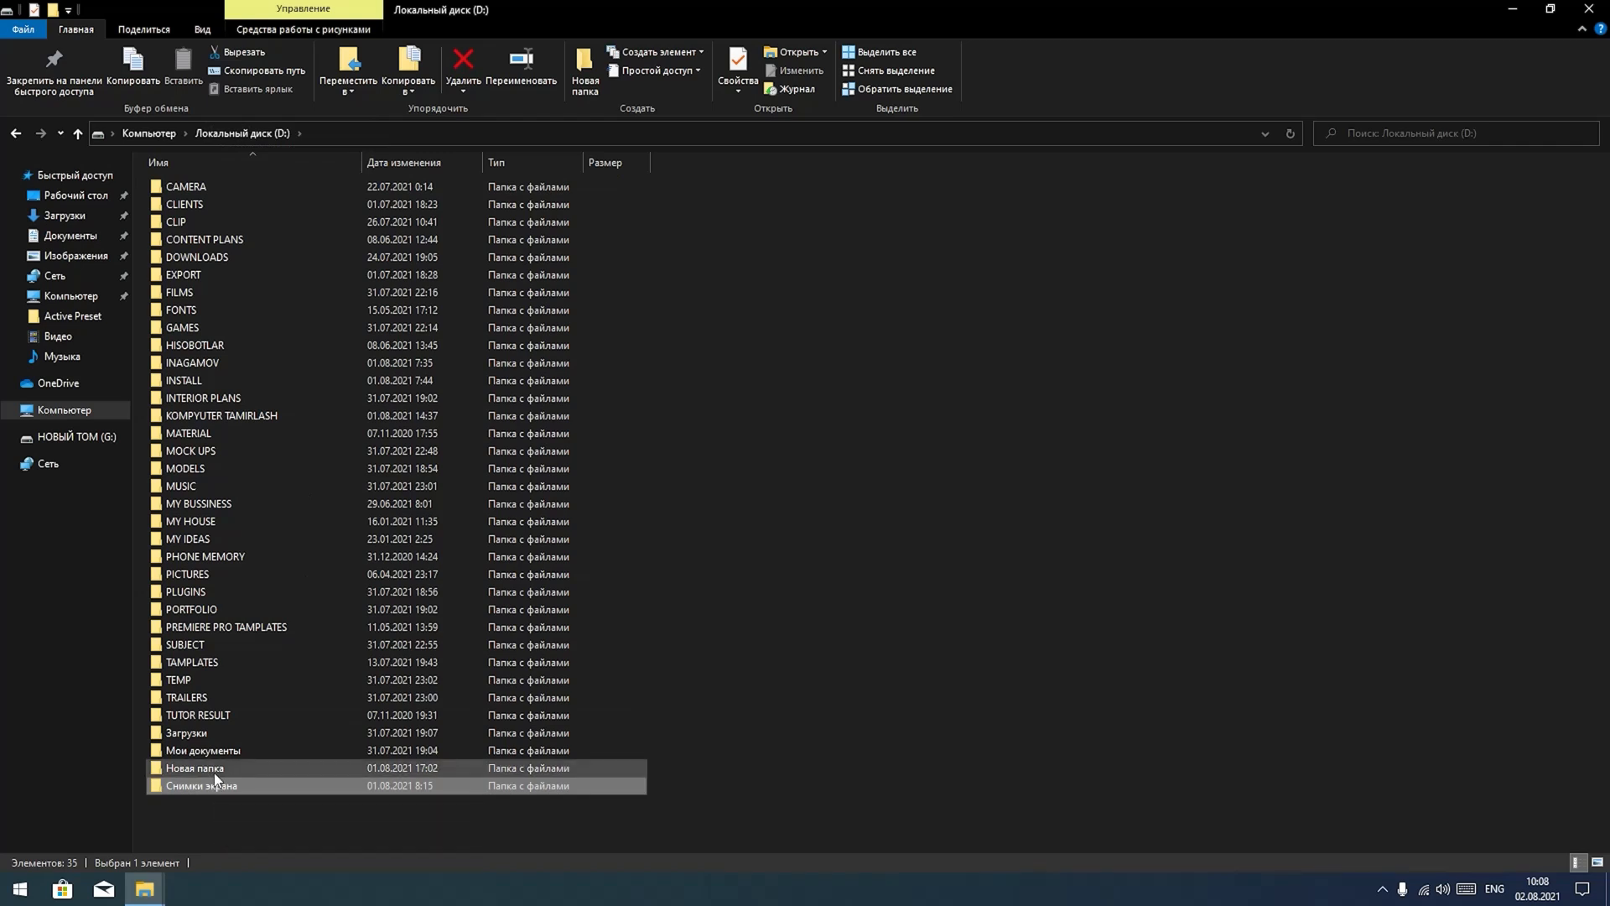
{"action": "key", "text": "ctrl+c"}
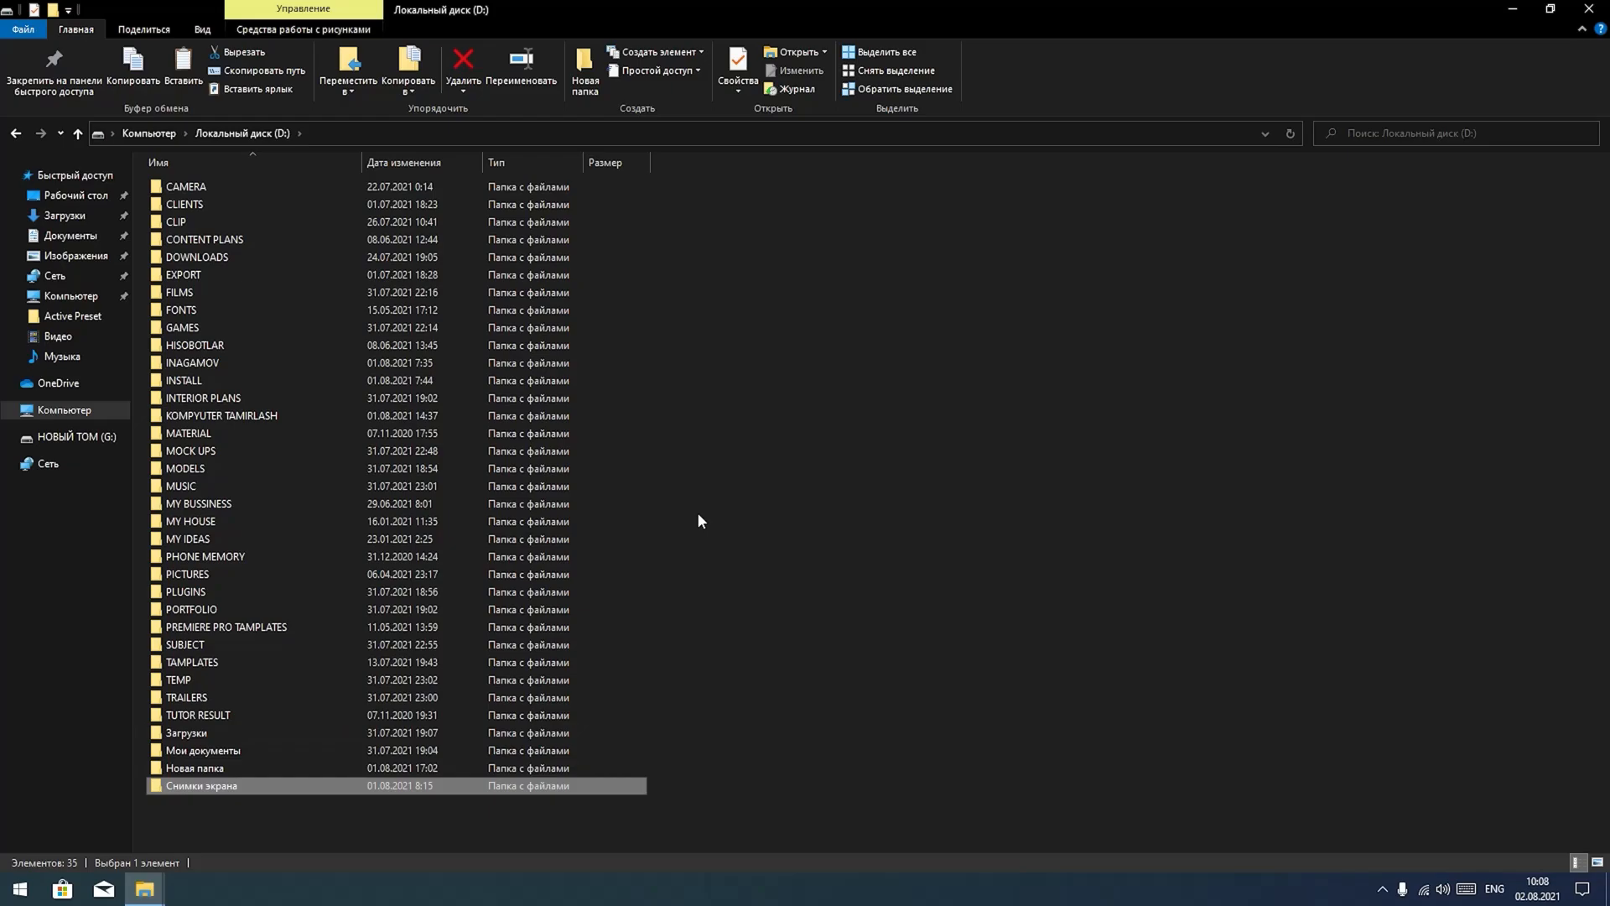
{"action": "left_click", "coordinate": [1518, 9]}
{"action": "key", "text": "ctrl+v"}
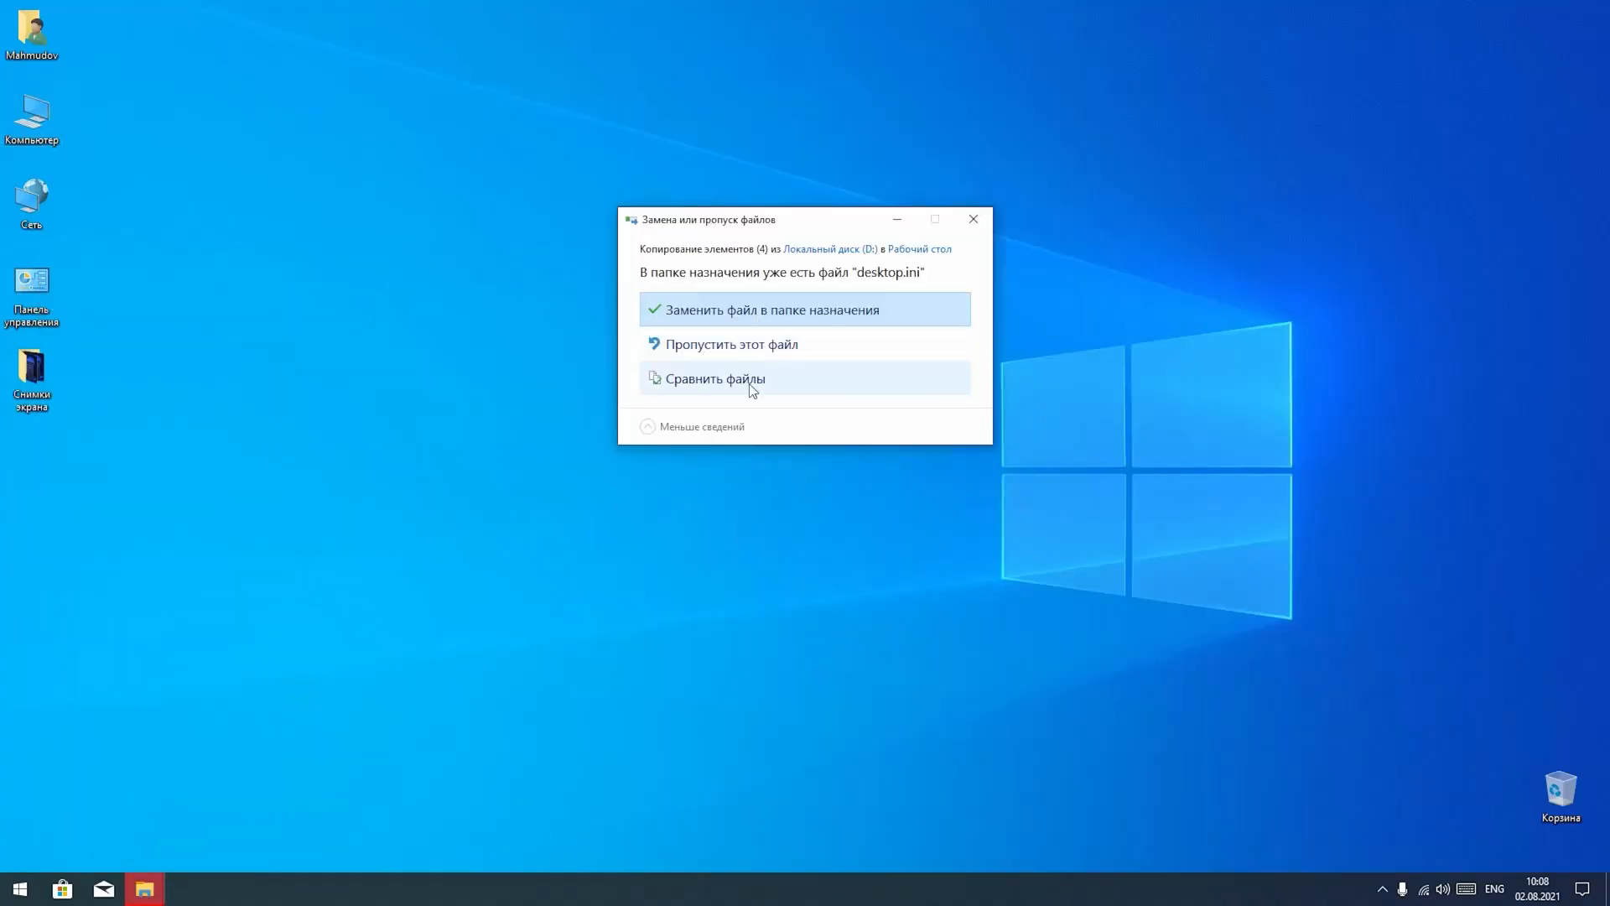
{"action": "left_click", "coordinate": [755, 344]}
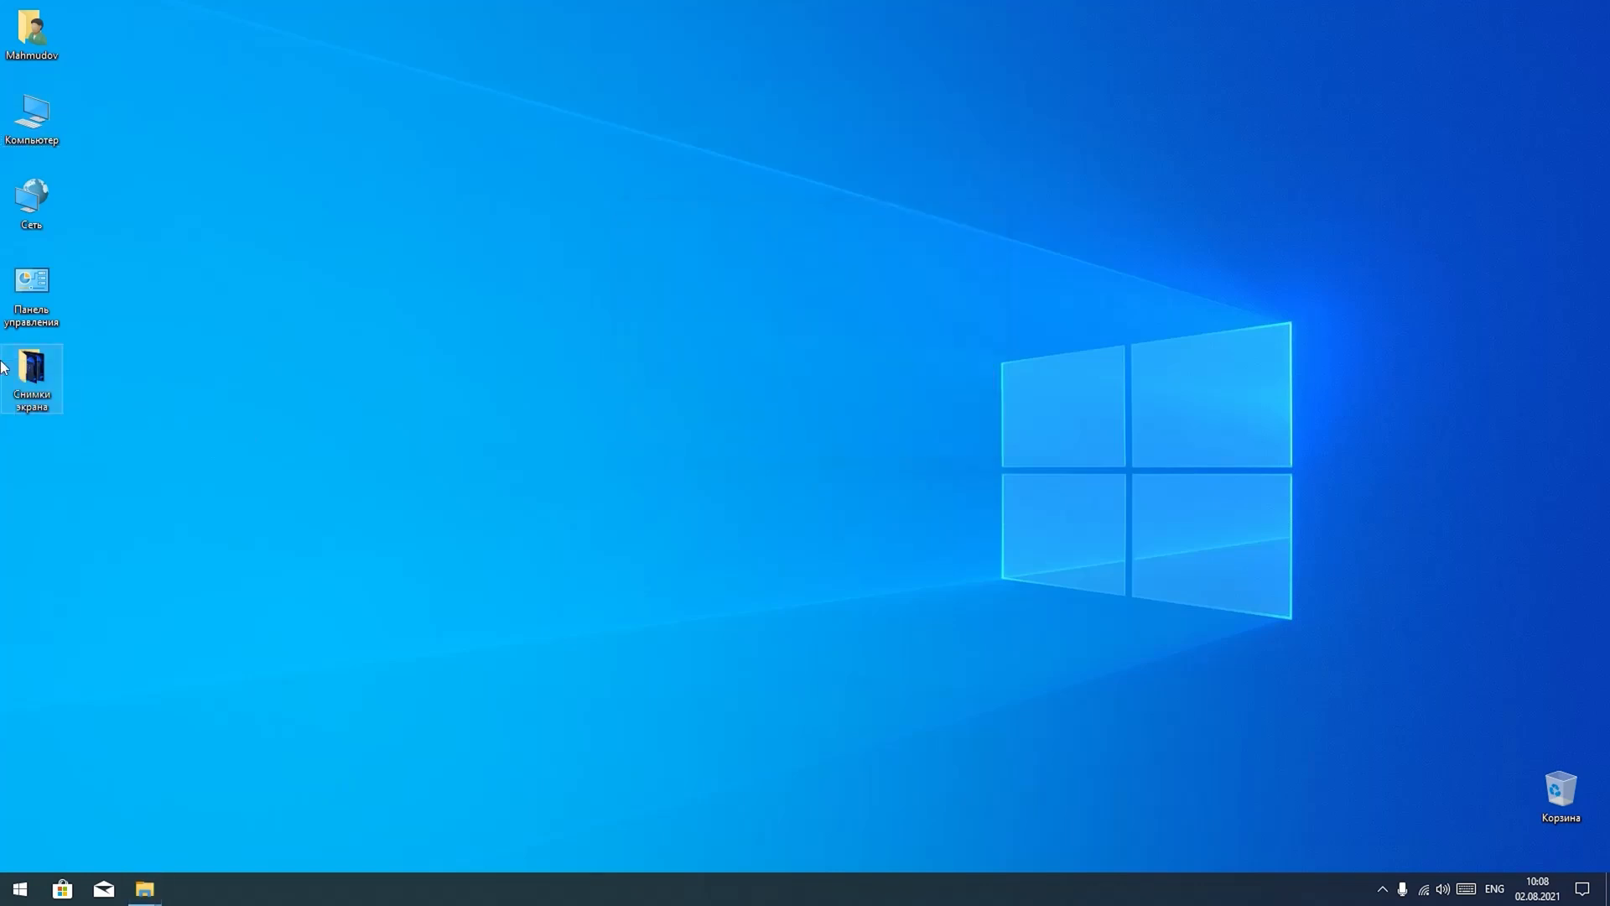
- Delete the Снимки экрана copy from the desktop and open the original folder on drive D
{"action": "left_click", "coordinate": [776, 401]}
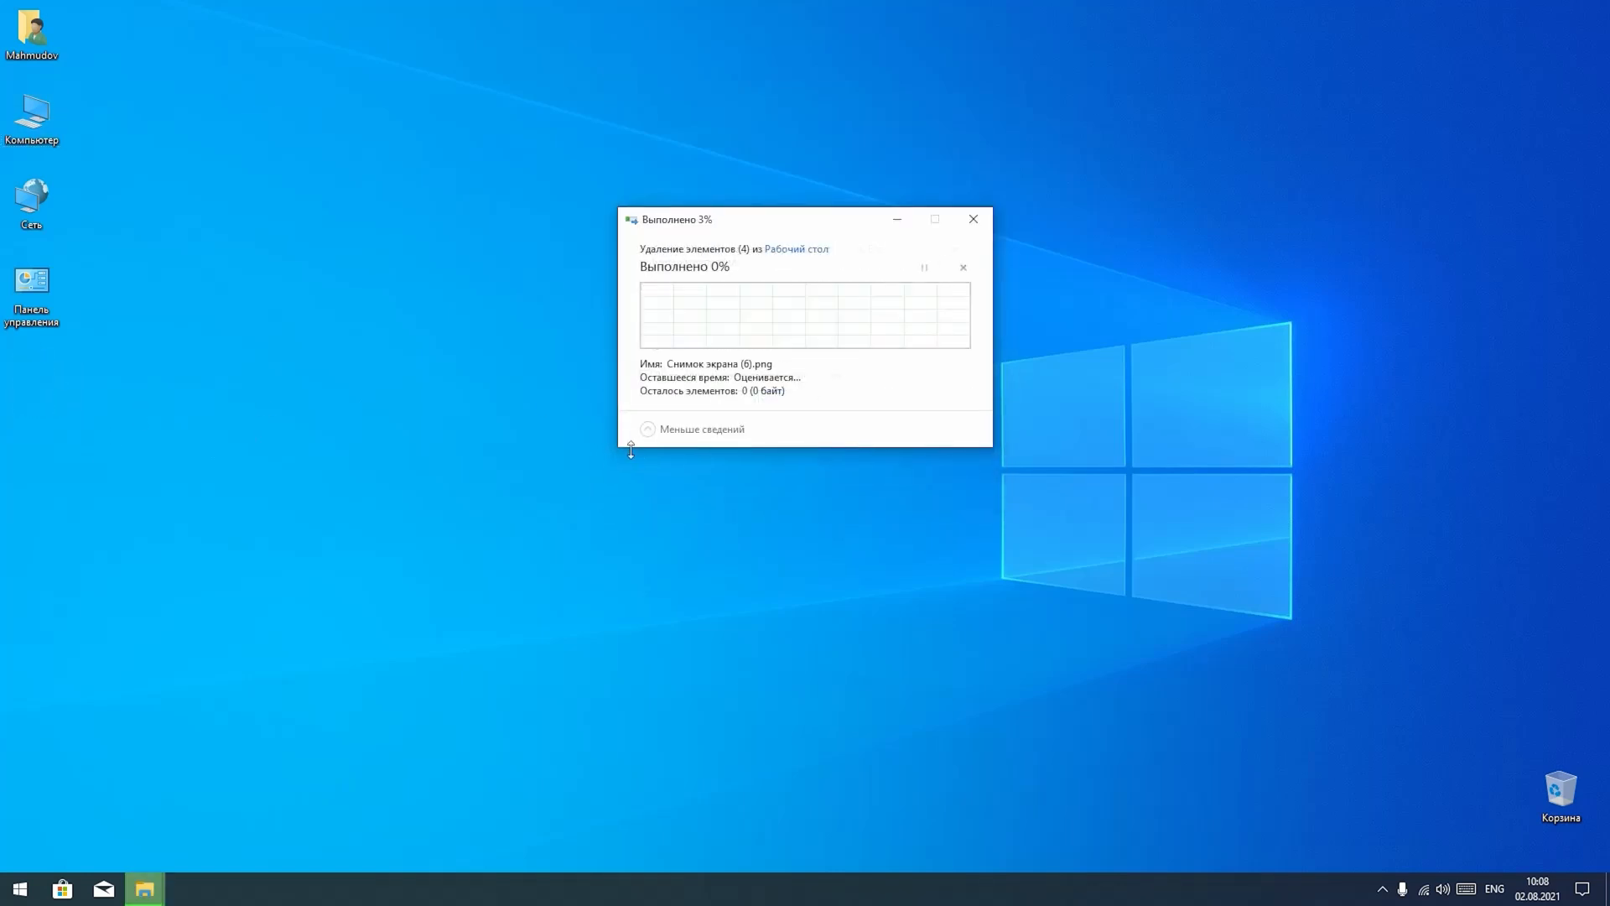
{"action": "mouse_move", "coordinate": [147, 887]}
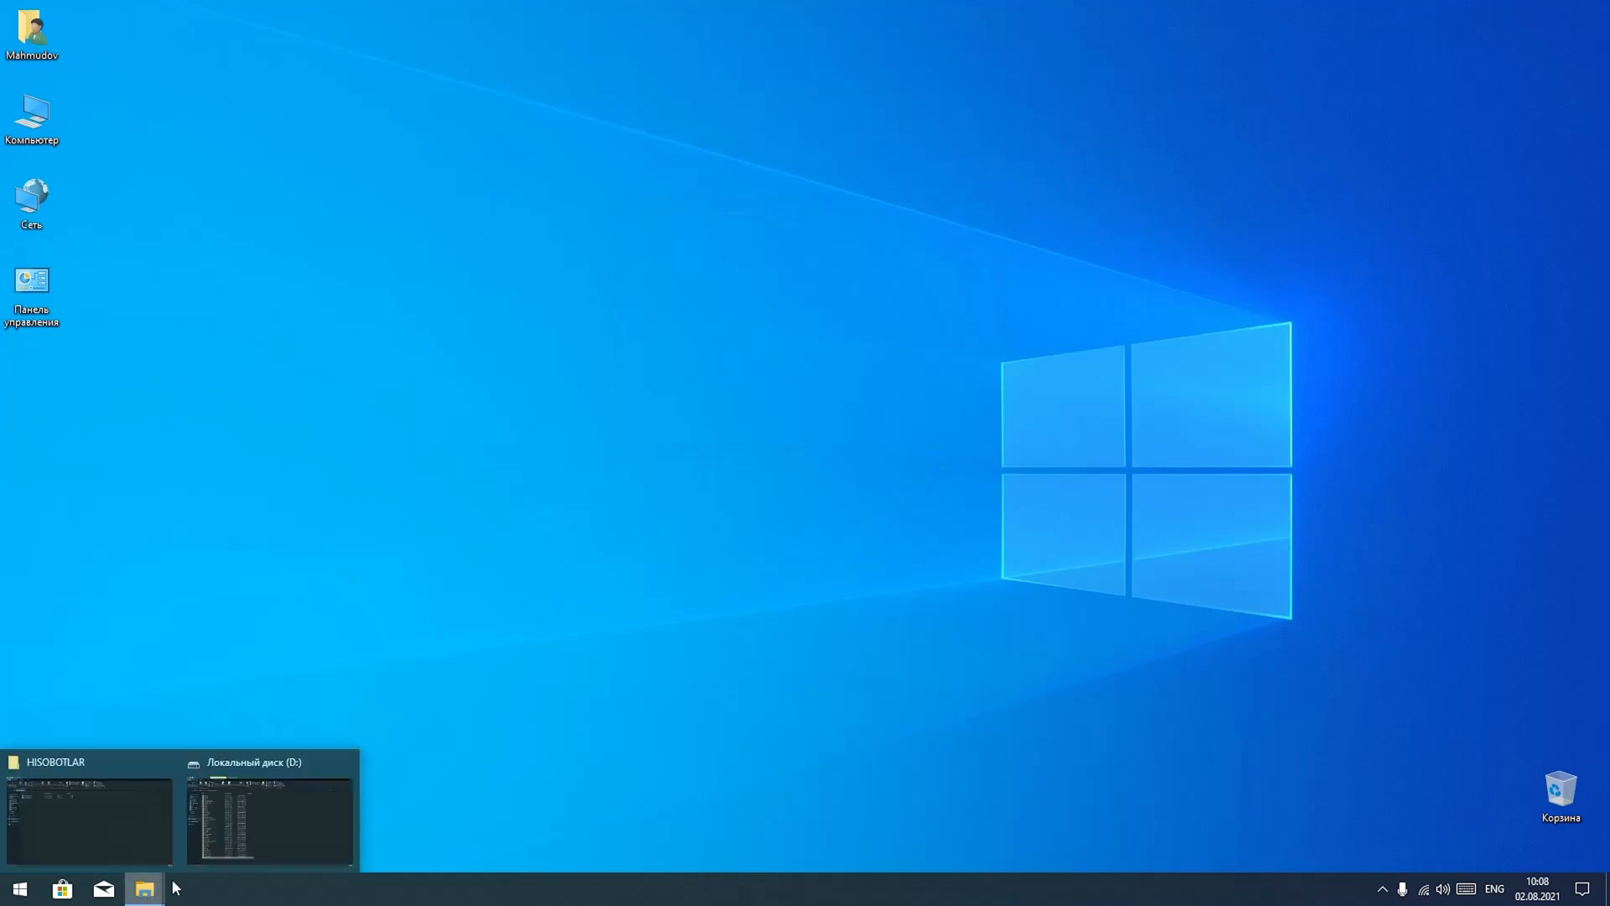
{"action": "left_click", "coordinate": [268, 807]}
{"action": "double_click", "coordinate": [210, 791]}
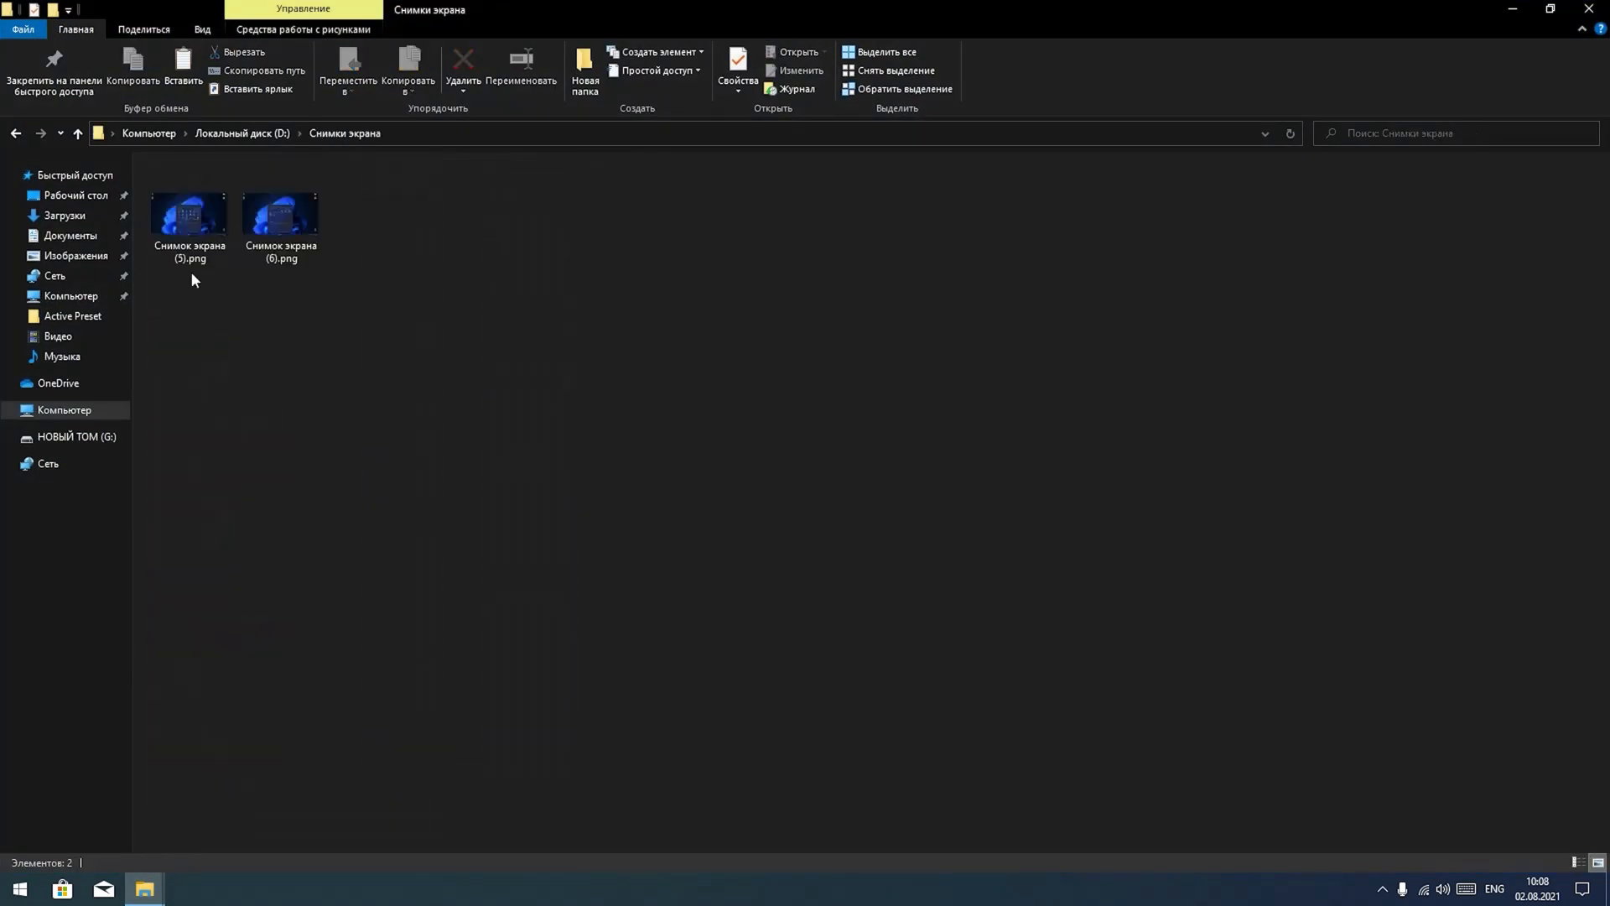
- Permanently delete Снимок экрана (5).png from the desktop and return to the Снимки экрана folder window
{"action": "left_click", "coordinate": [184, 237]}
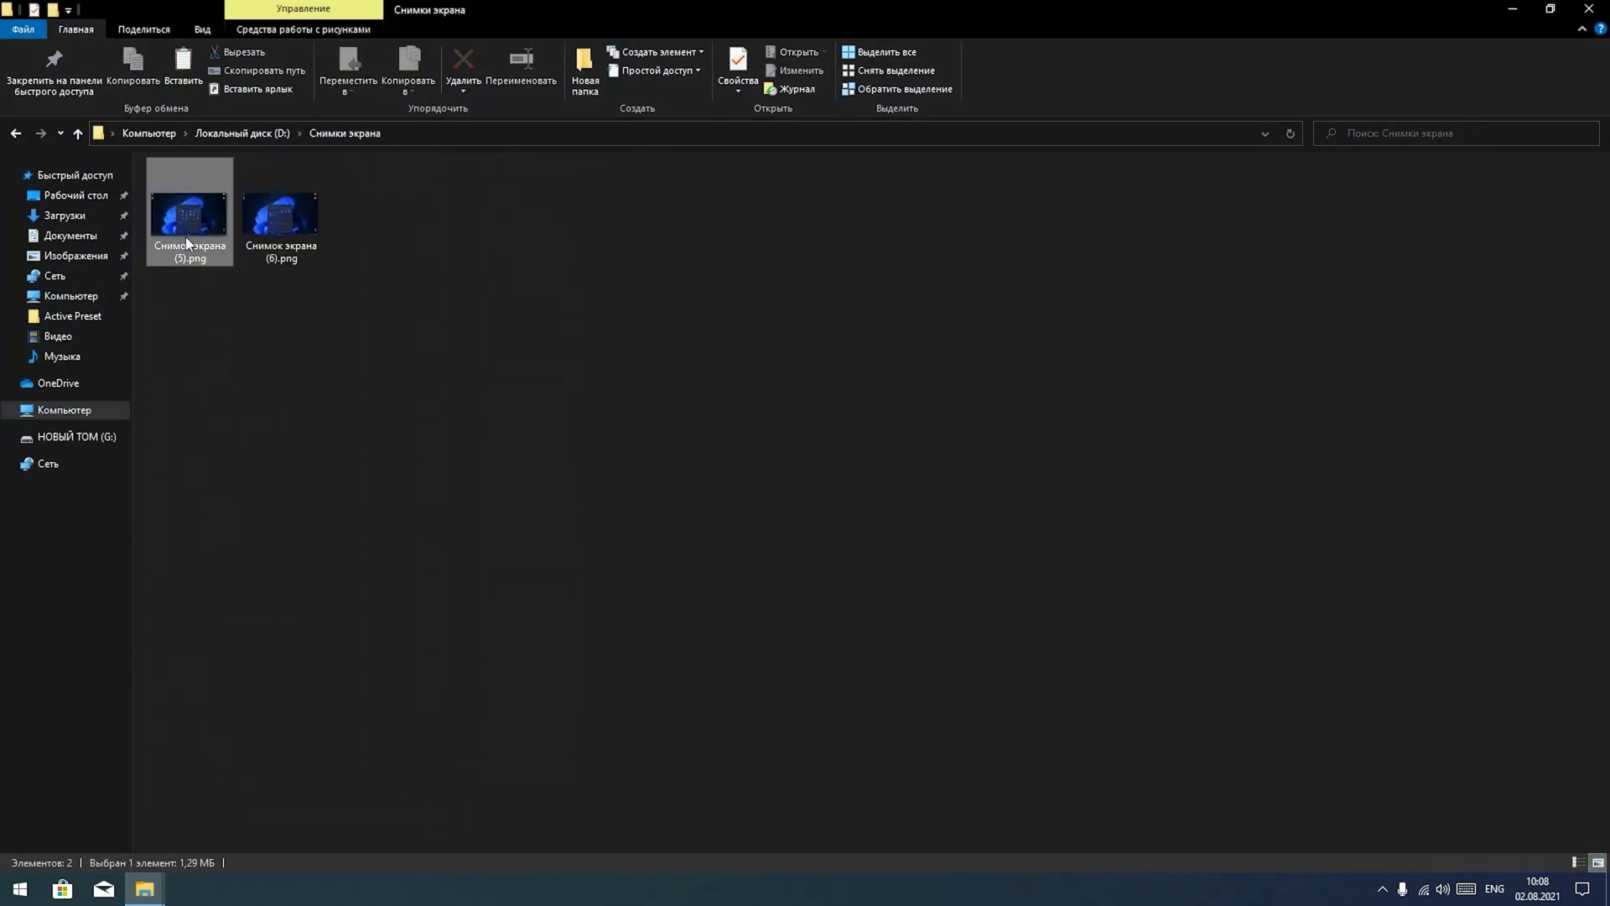
{"action": "left_click", "coordinate": [1511, 9]}
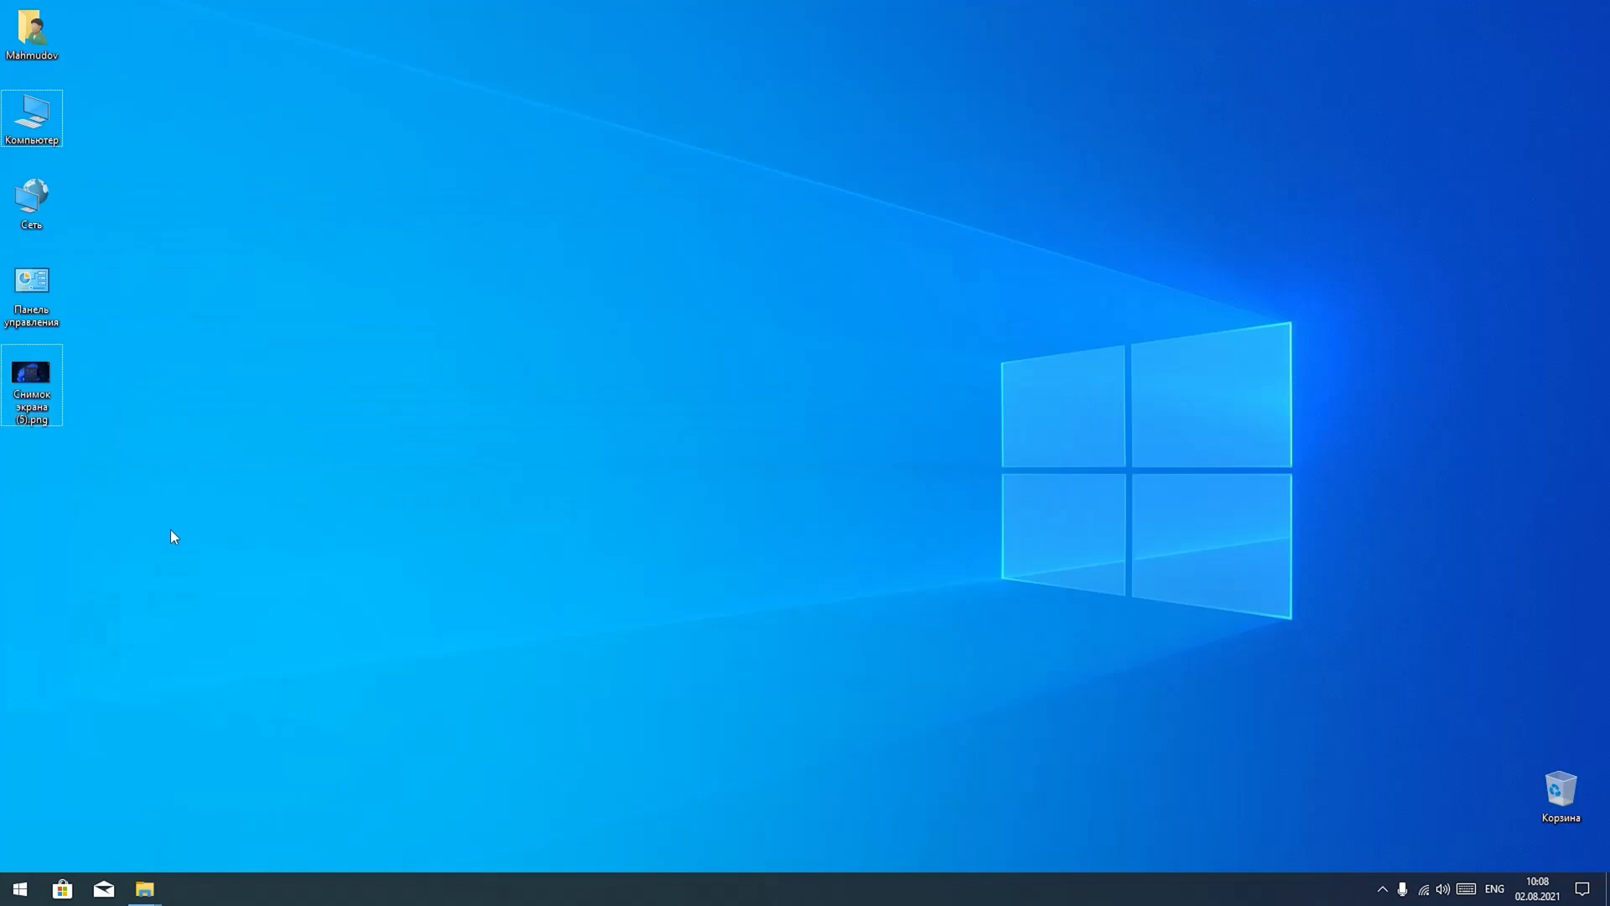
{"action": "left_click_drag", "start_coordinate": [169, 525], "coordinate": [2, 386]}
{"action": "key", "text": "Delete"}
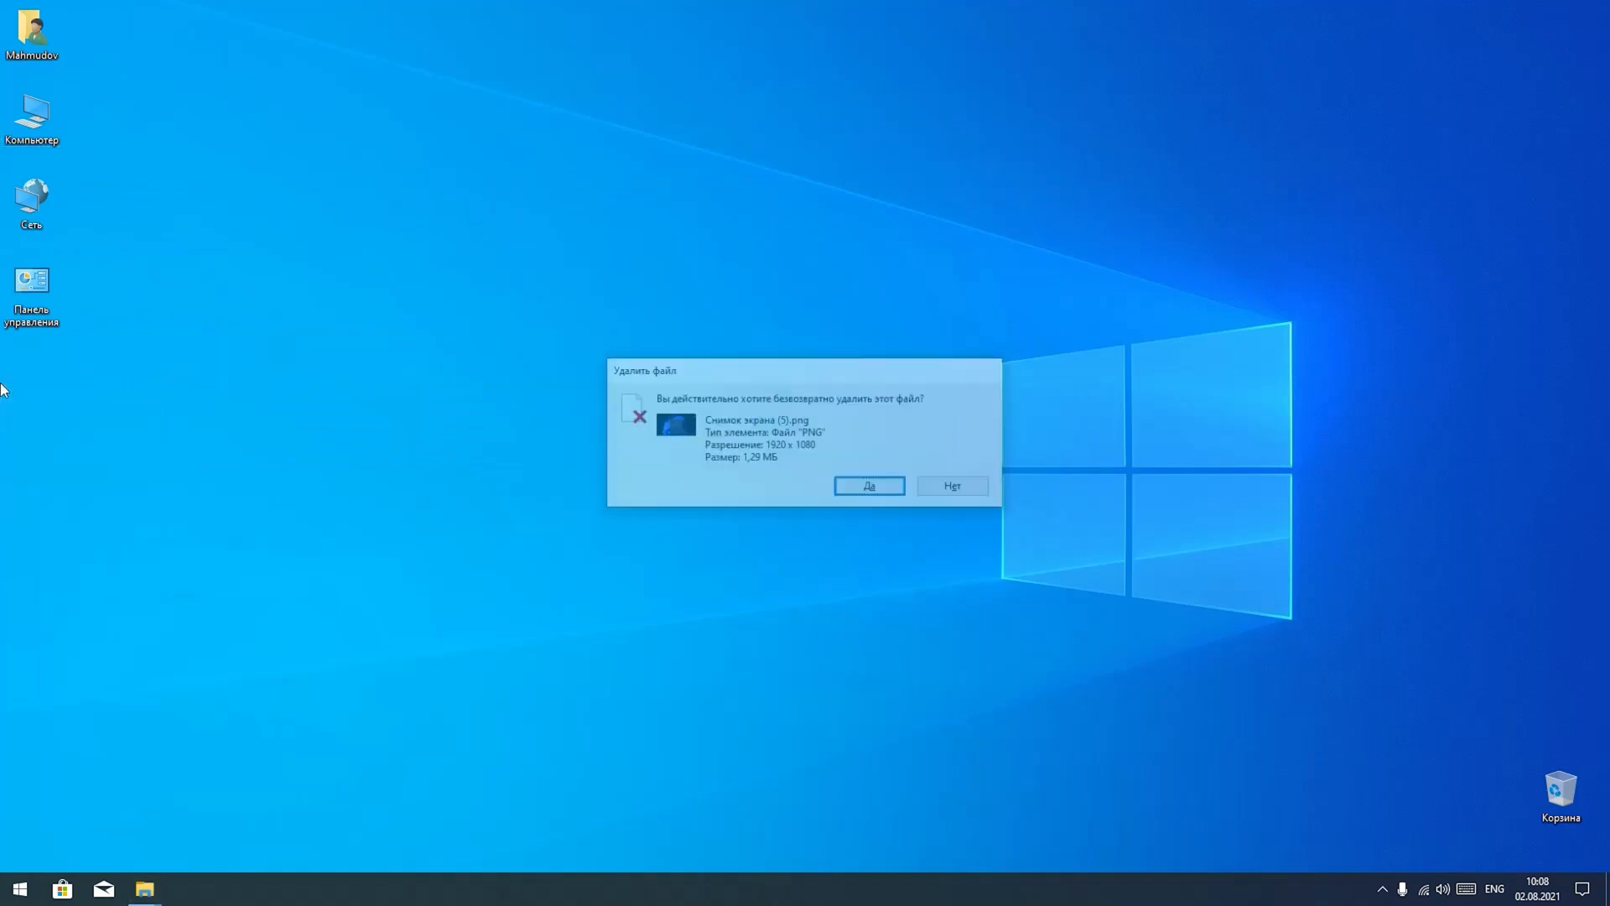
{"action": "key", "text": "Return"}
{"action": "key", "text": "alt+Tab"}
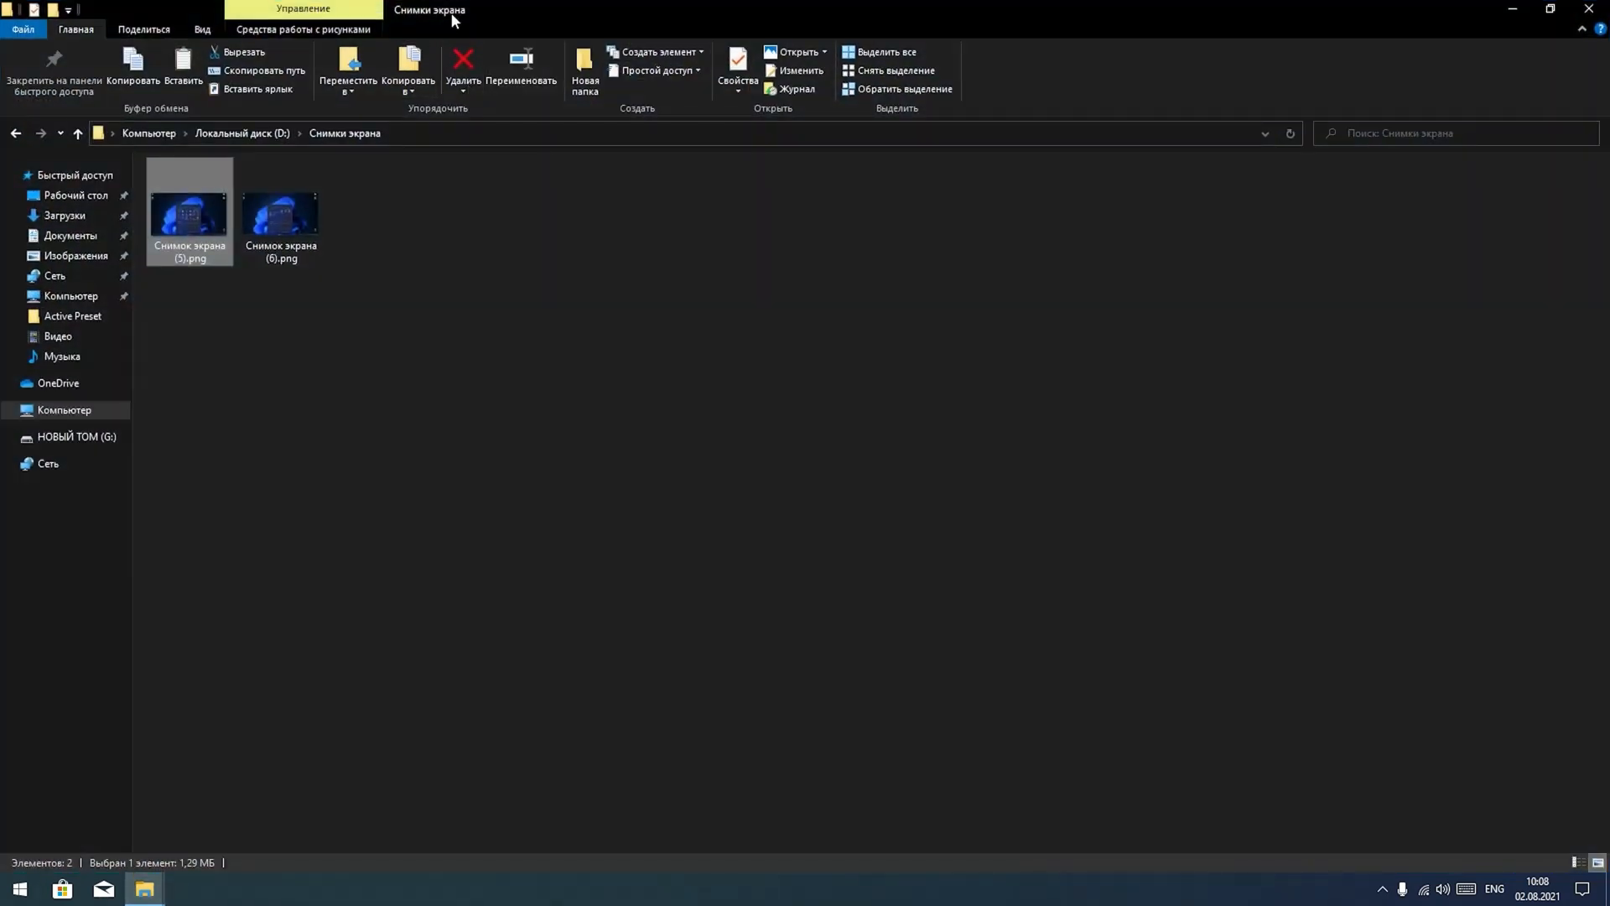
- Dock the folder window to half the screen and cut and paste Снимок экрана (5).png onto the desktop
{"action": "left_click_drag", "start_coordinate": [451, 13], "coordinate": [1608, 201]}
{"action": "left_click", "coordinate": [1085, 409]}
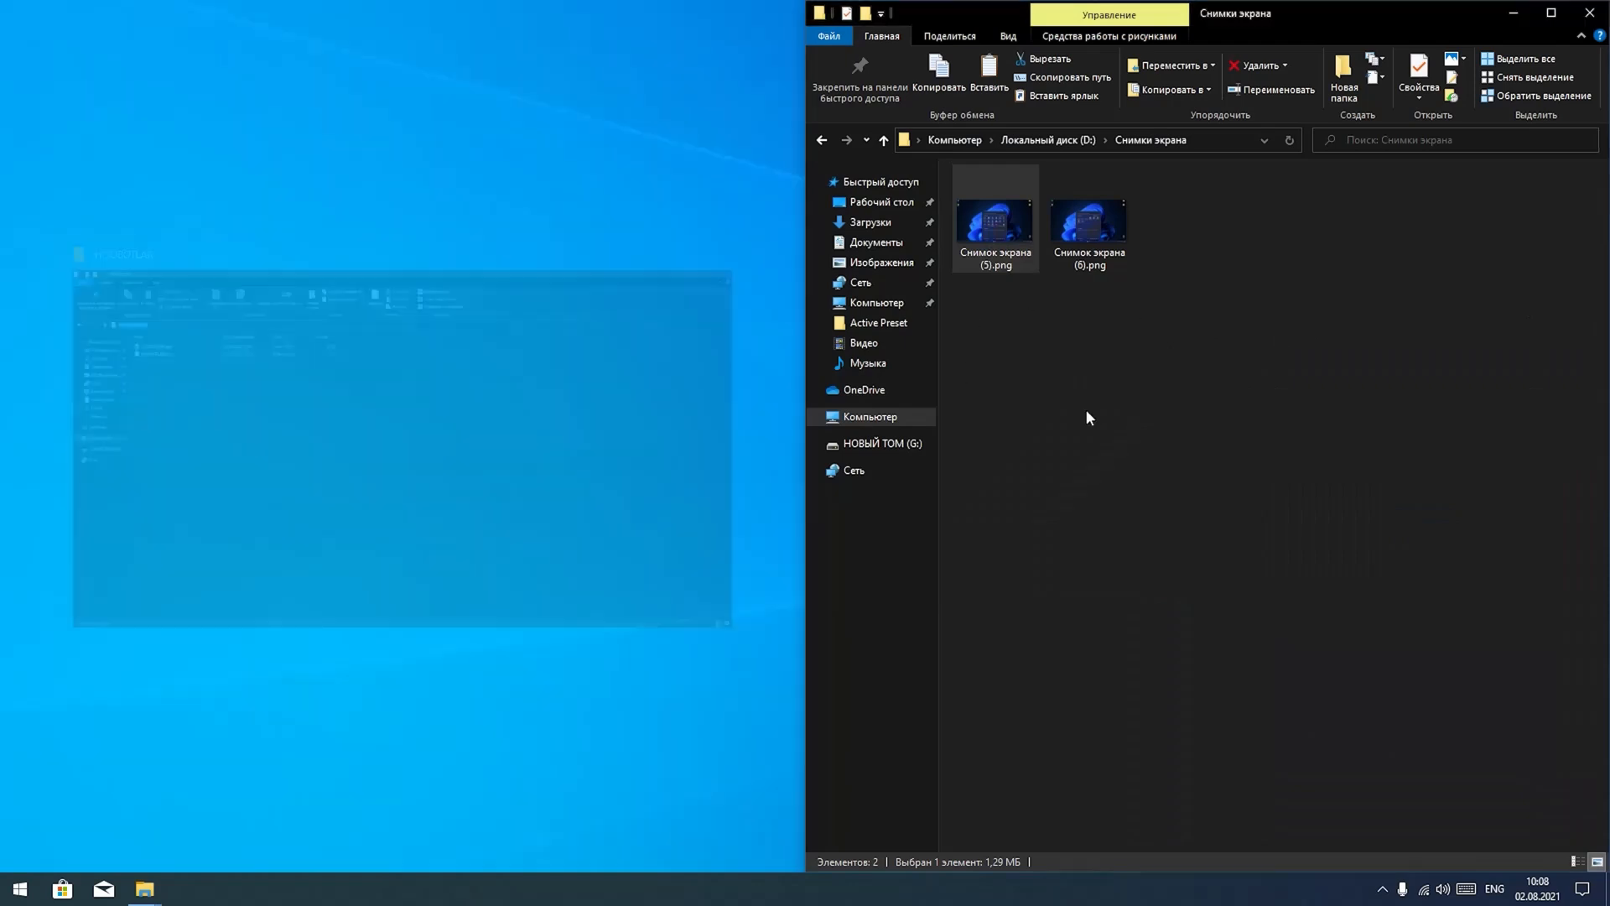
{"action": "left_click", "coordinate": [989, 231]}
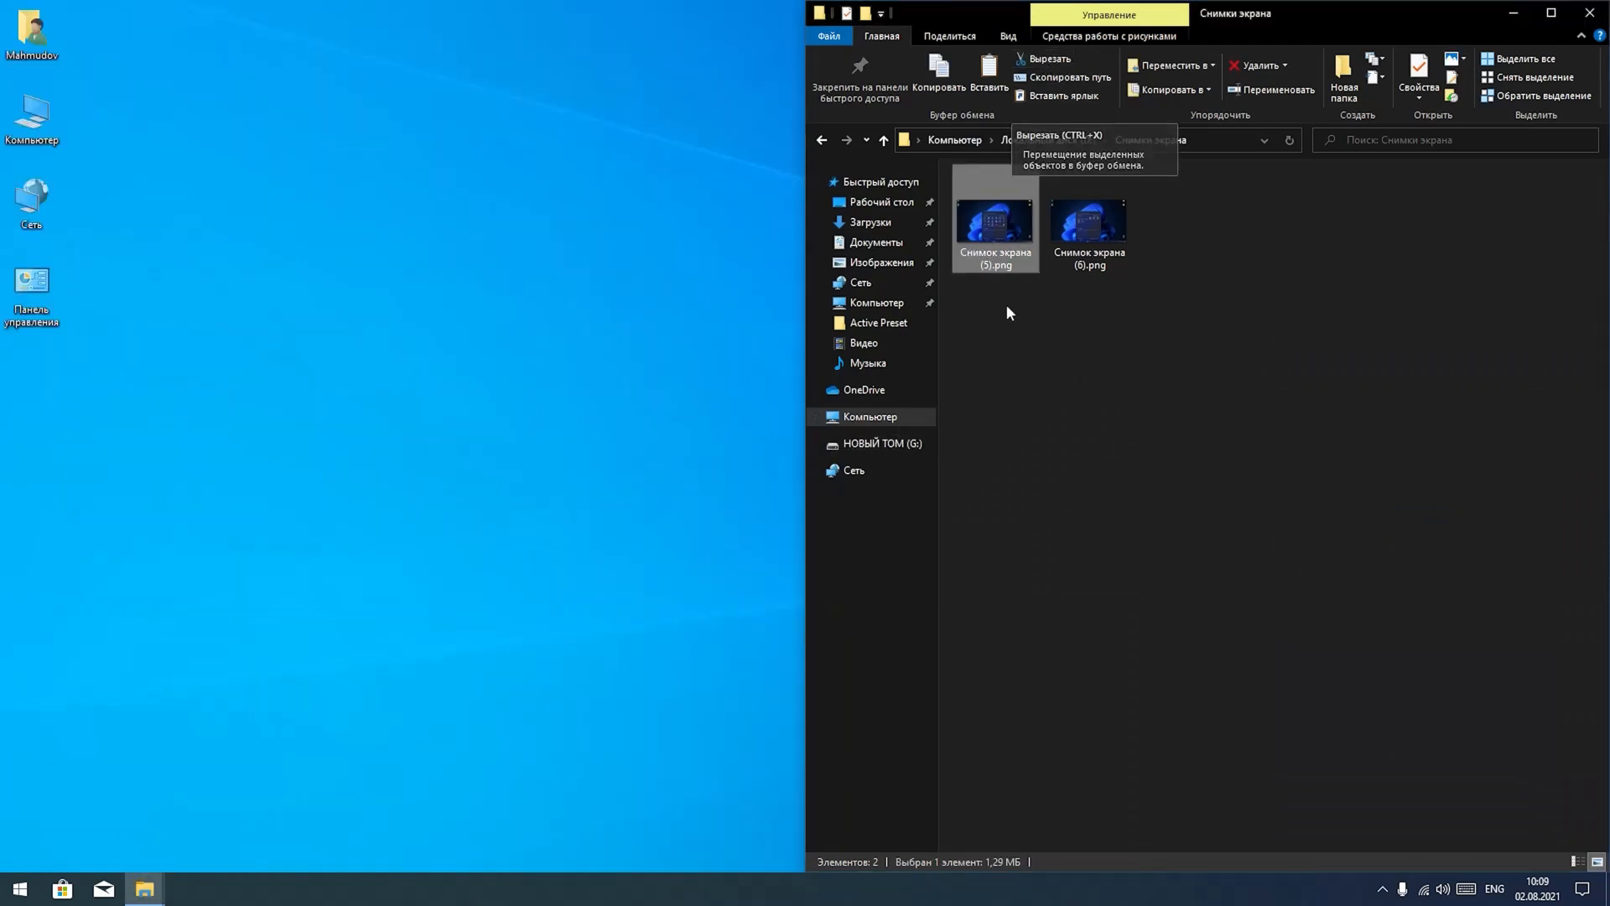
{"action": "left_click", "coordinate": [75, 486]}
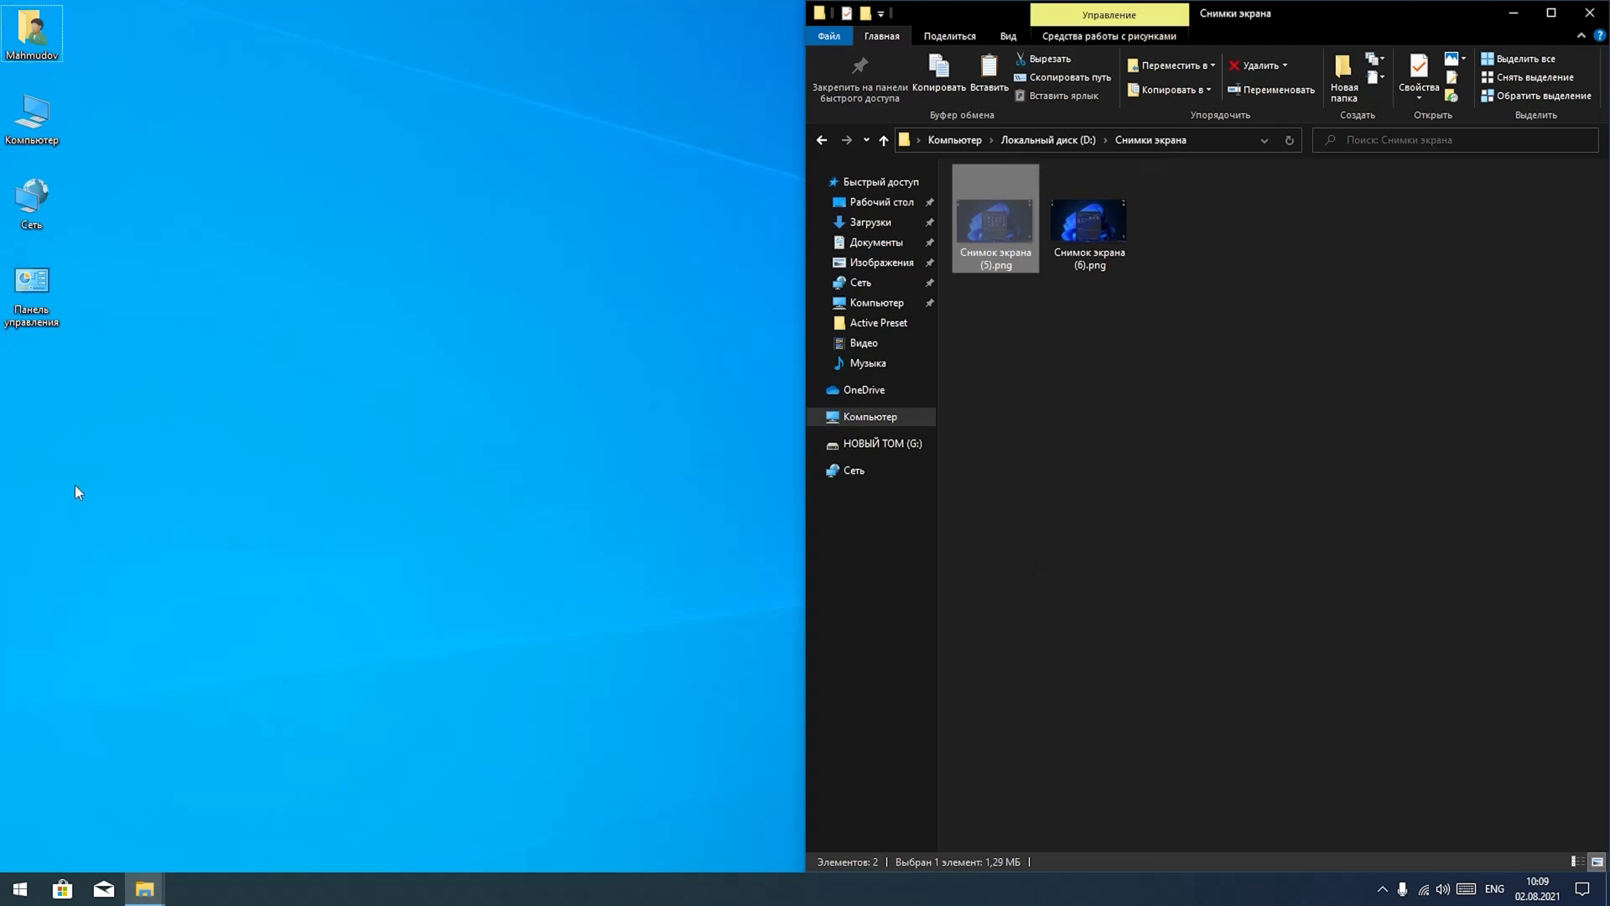
{"action": "key", "text": "ctrl+v"}
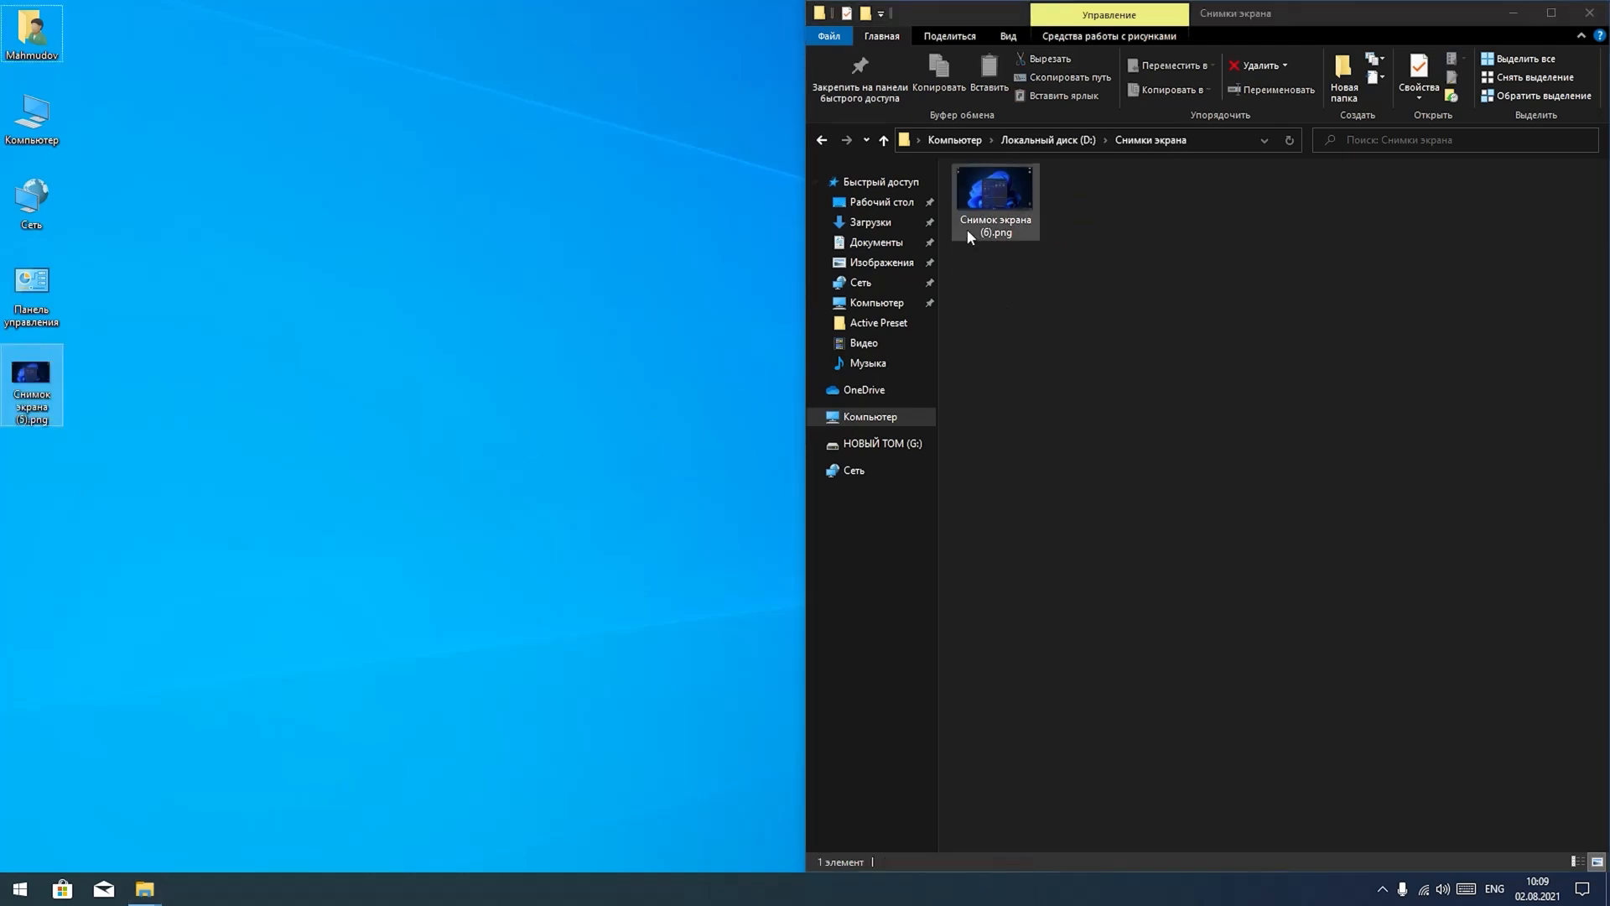
{"action": "left_click", "coordinate": [1073, 299]}
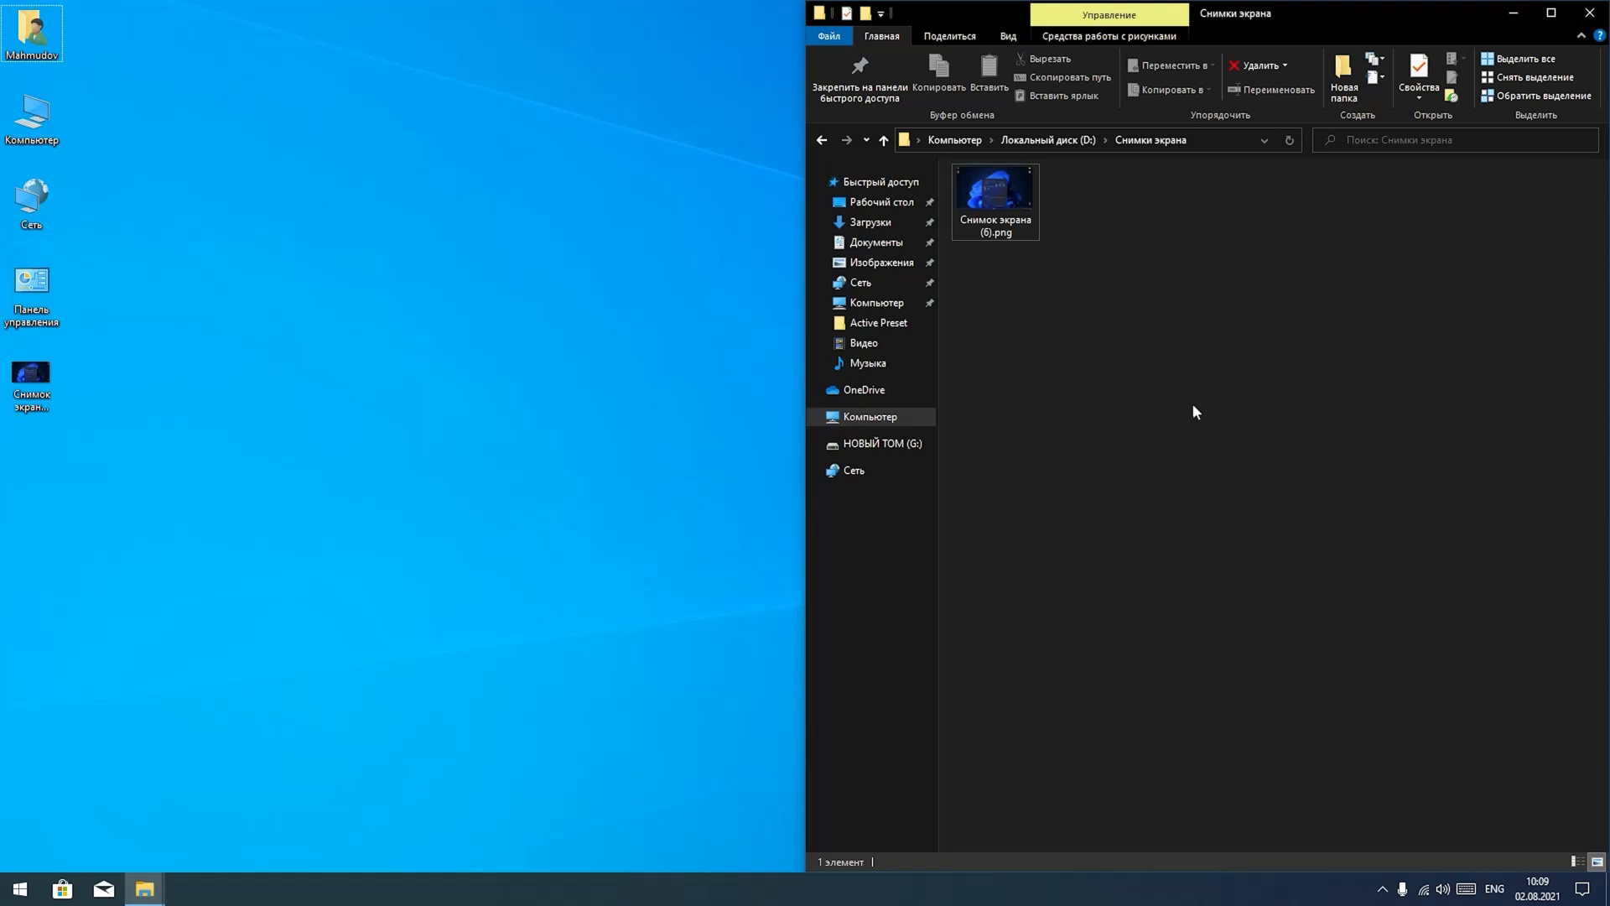
- Move Снимок экрана (5).png from the desktop back into the Снимки экрана folder and maximize the folder window
{"action": "left_click", "coordinate": [125, 441]}
{"action": "left_click", "coordinate": [25, 376]}
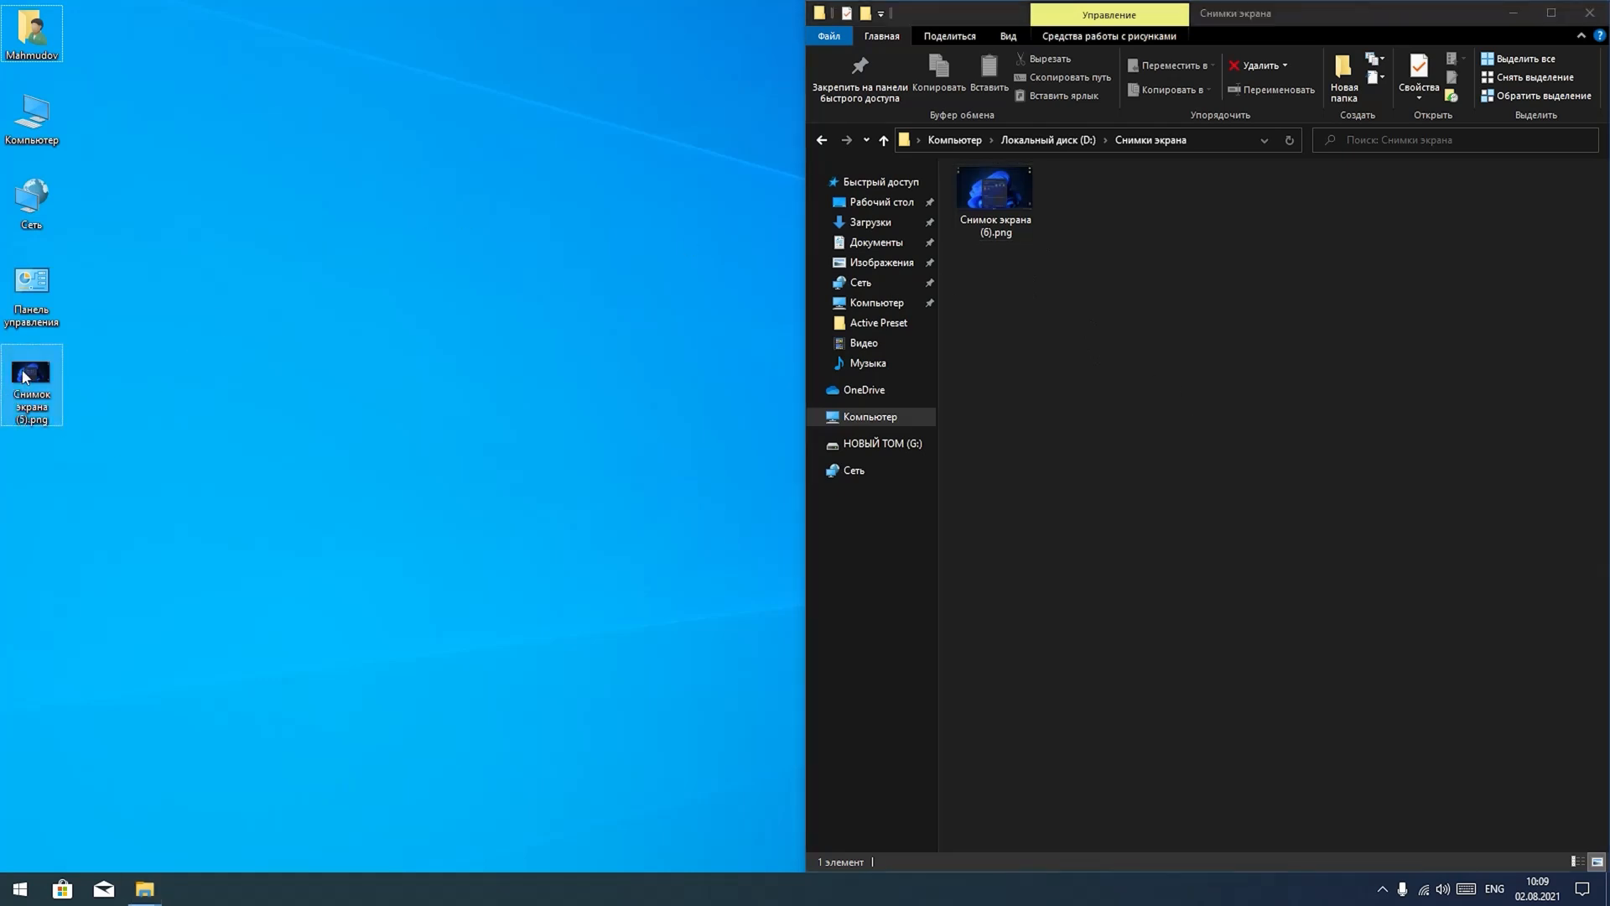
{"action": "left_click_drag", "start_coordinate": [26, 376], "coordinate": [1075, 491]}
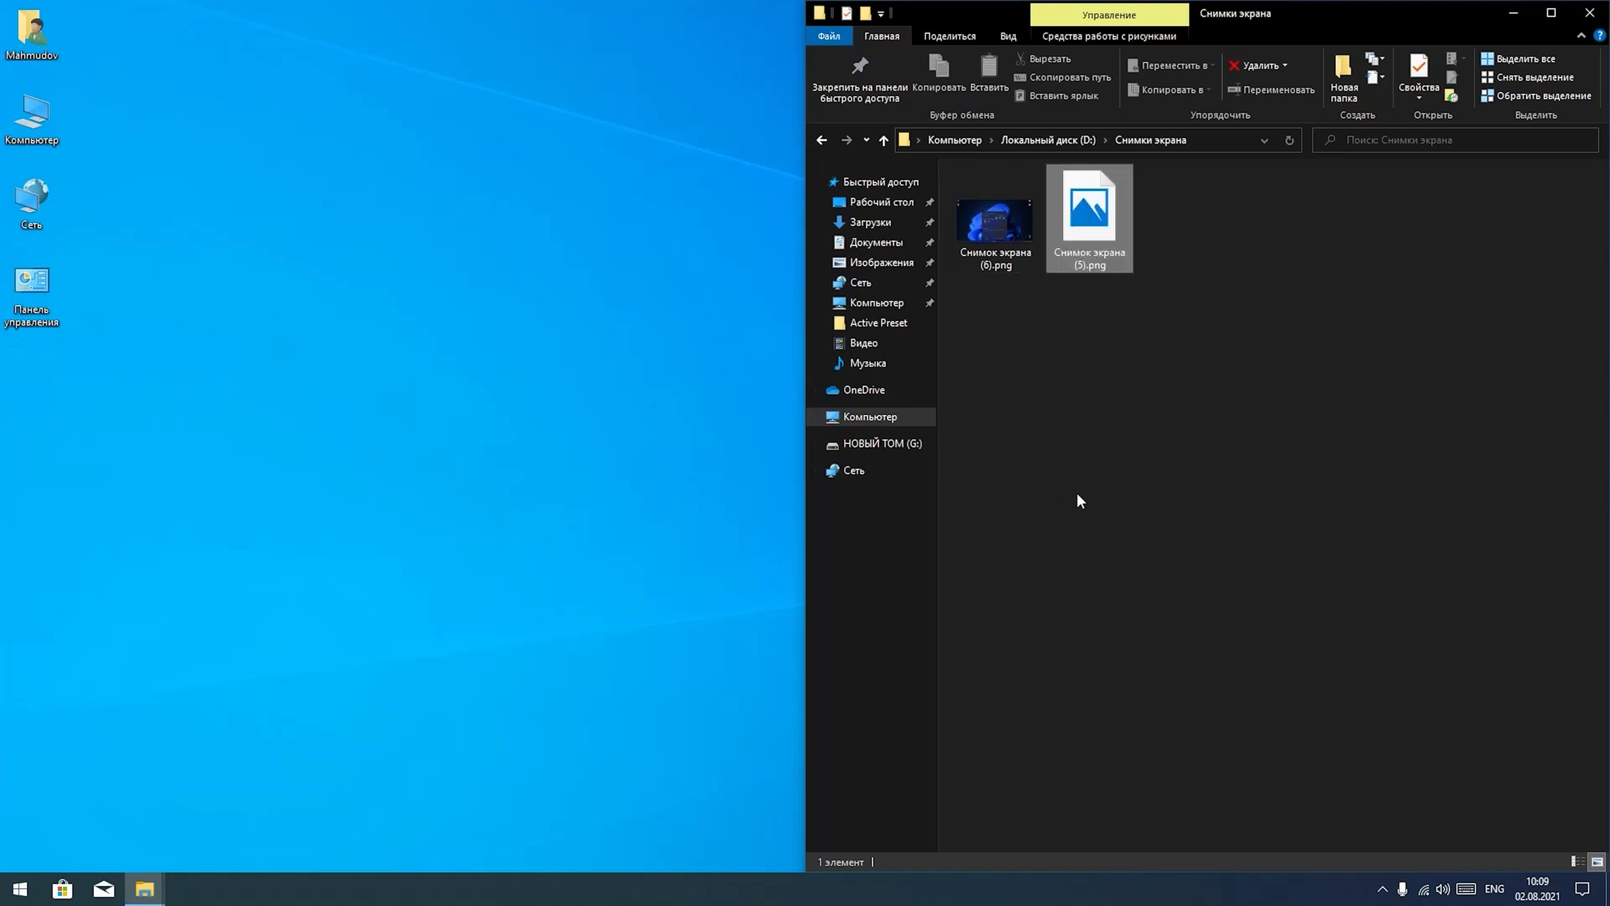
{"action": "left_click", "coordinate": [1075, 491]}
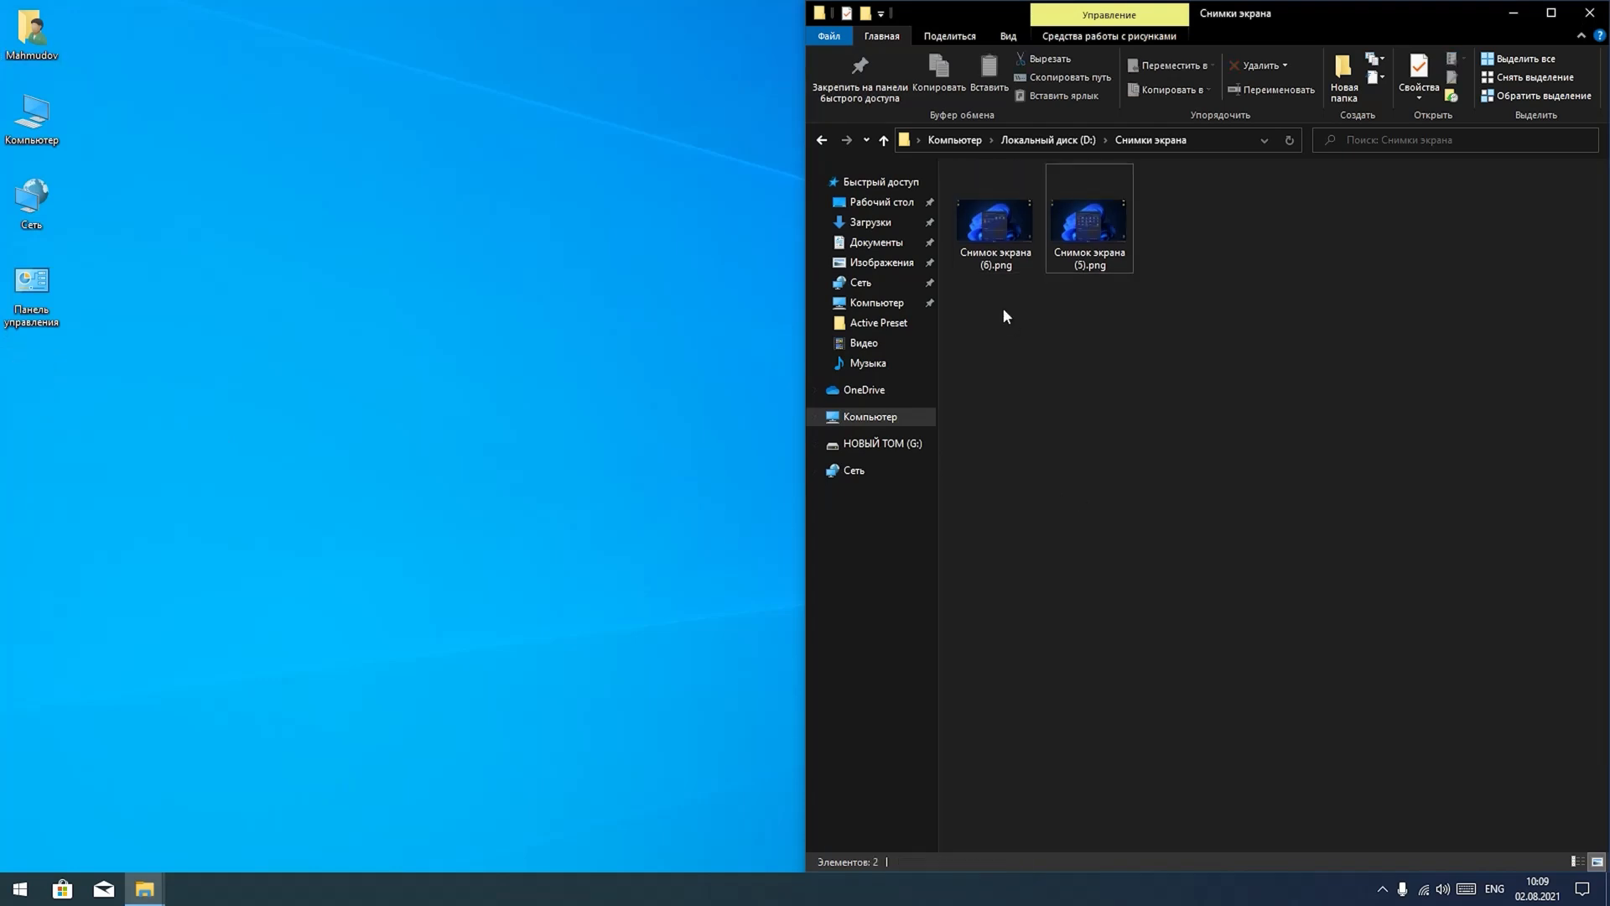
{"action": "left_click", "coordinate": [1561, 8]}
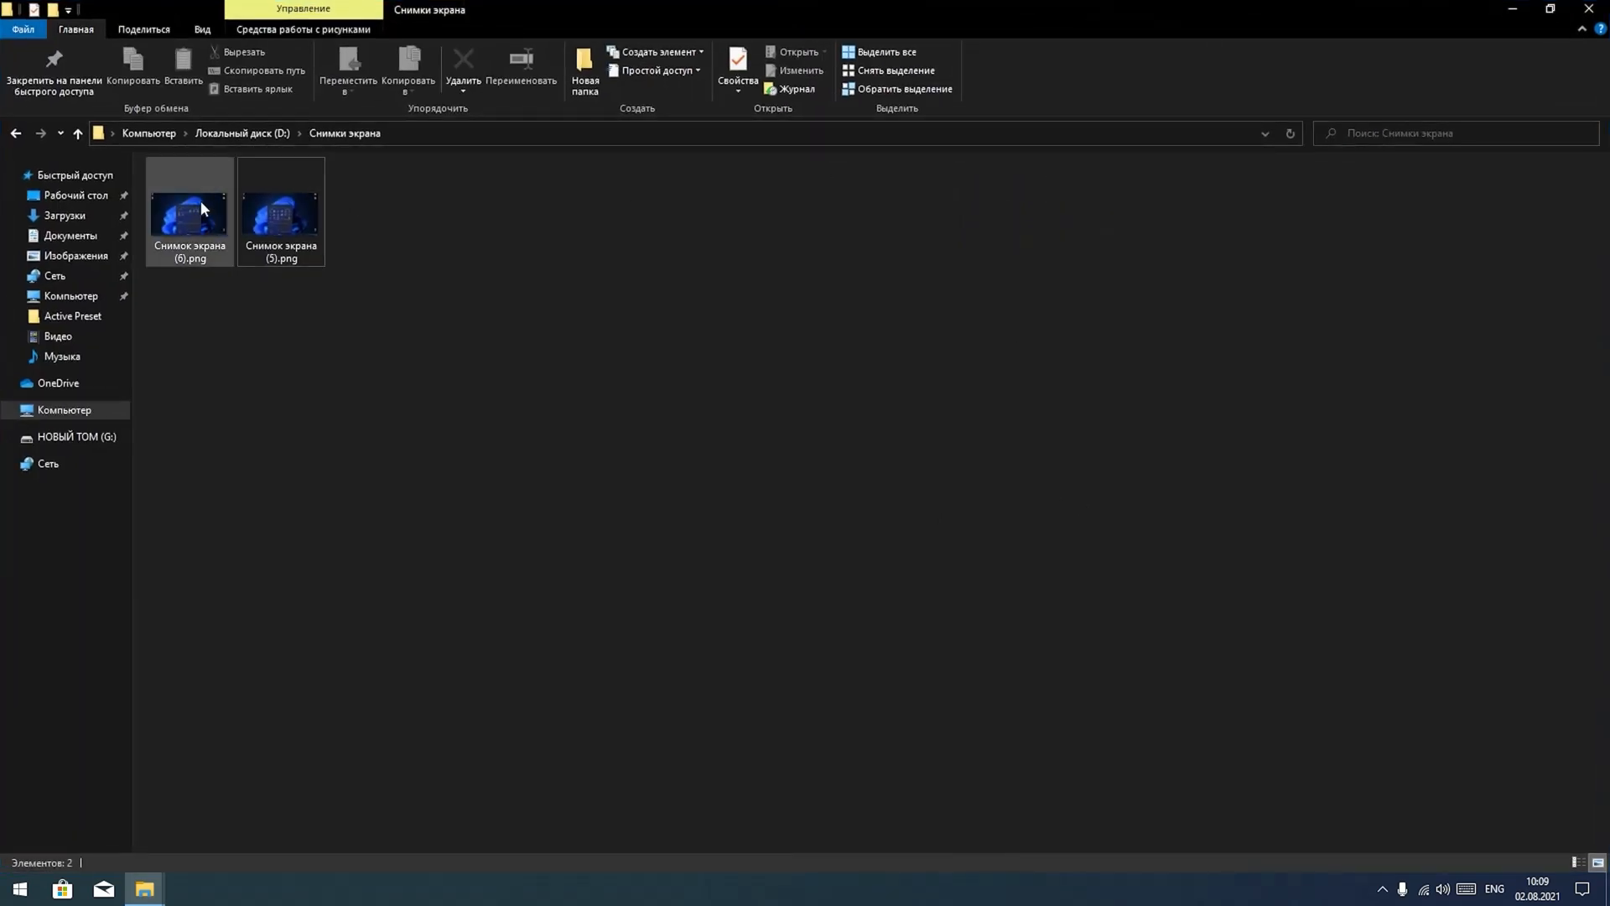
- Review the commands available for Снимок экрана (6).png, including its context commands, without applying any
{"action": "left_click", "coordinate": [201, 204]}
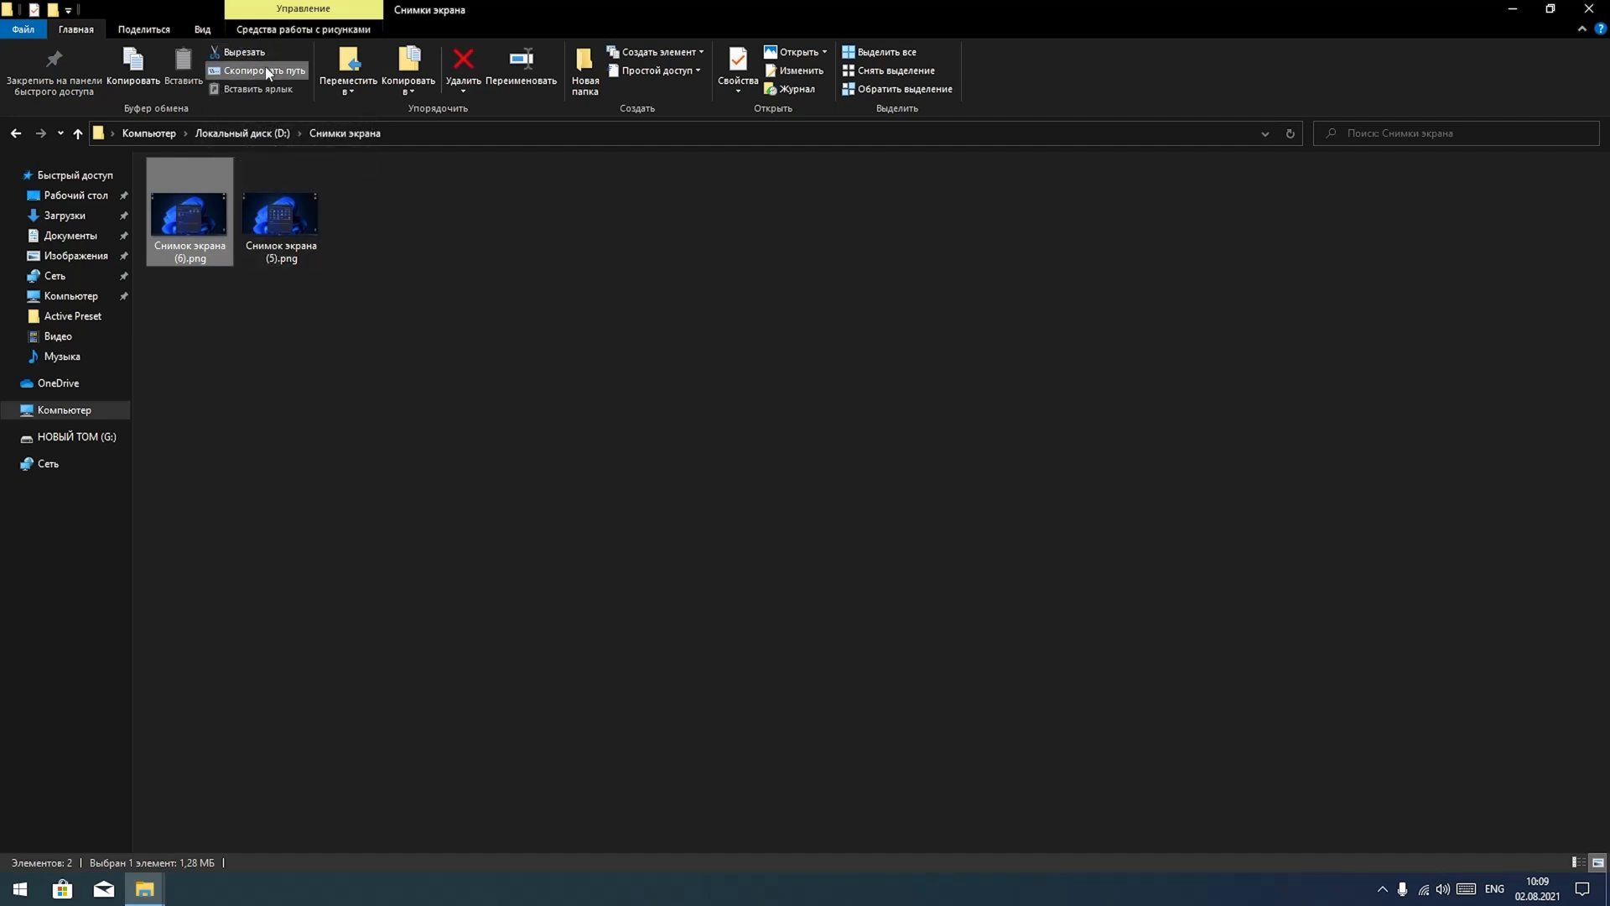
{"action": "left_click", "coordinate": [379, 382]}
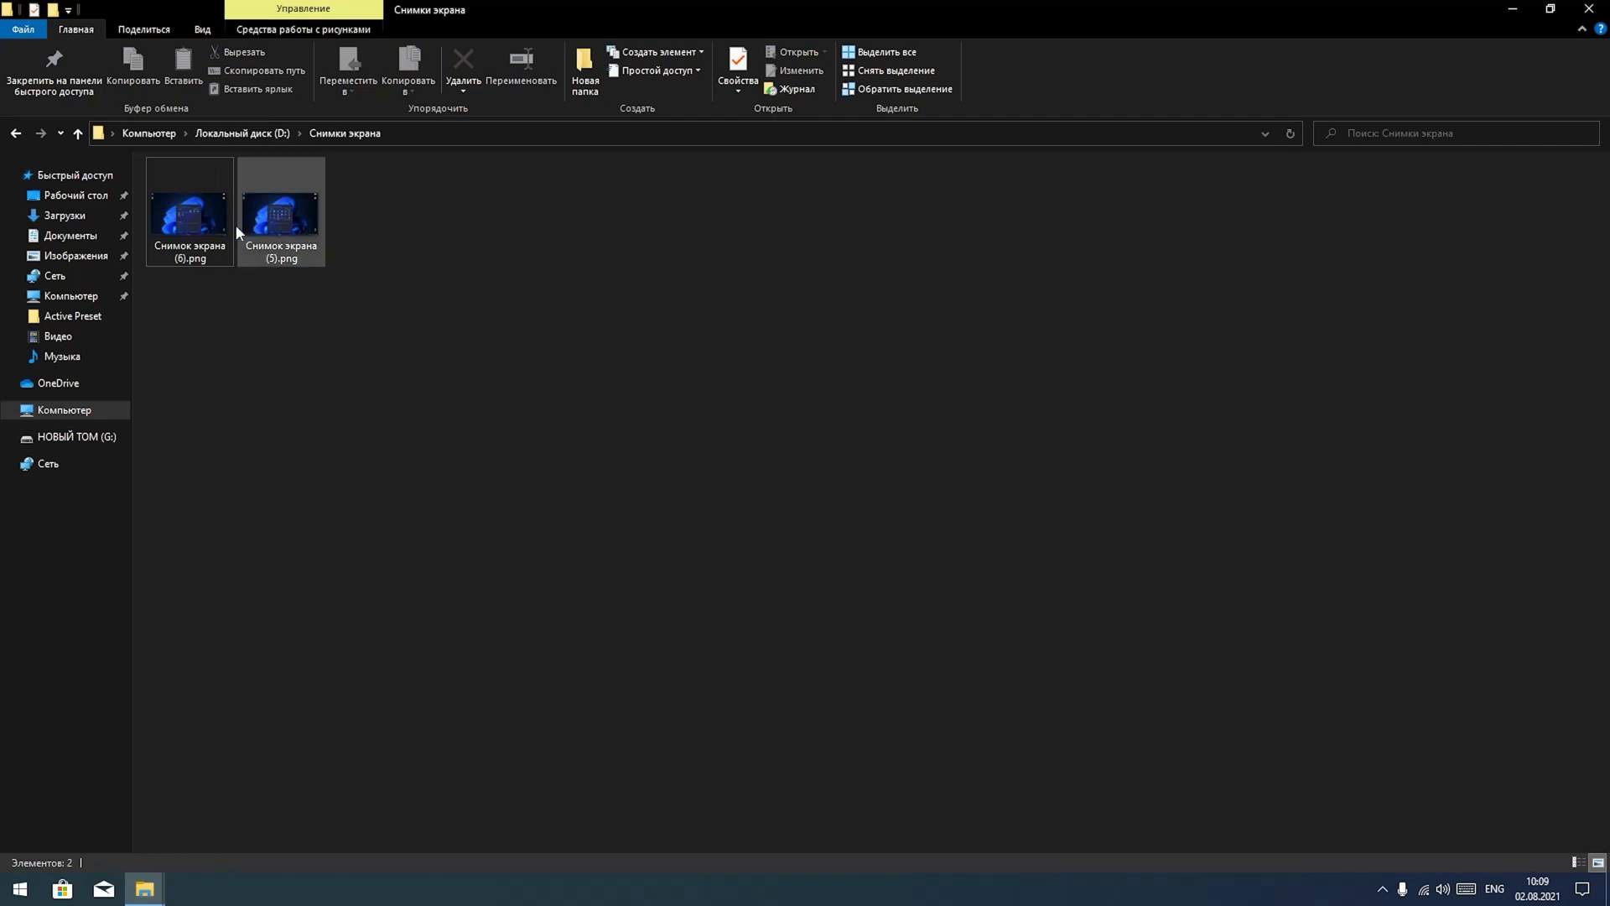
{"action": "left_click", "coordinate": [188, 243]}
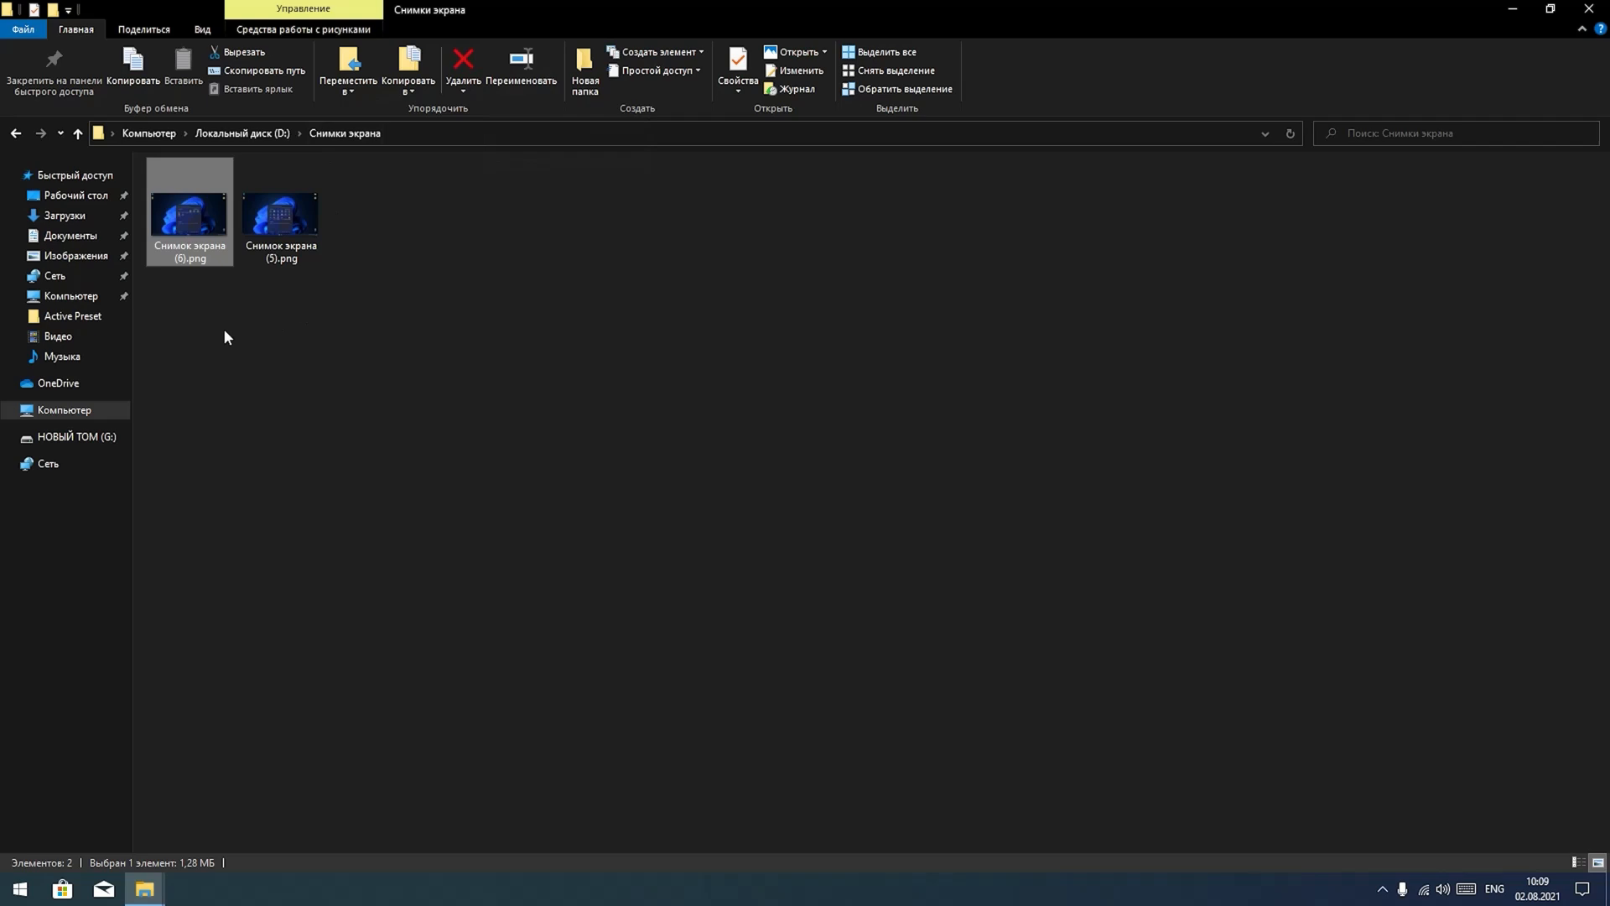
{"action": "left_click", "coordinate": [289, 362]}
{"action": "left_click", "coordinate": [165, 241]}
{"action": "right_click", "coordinate": [184, 217]}
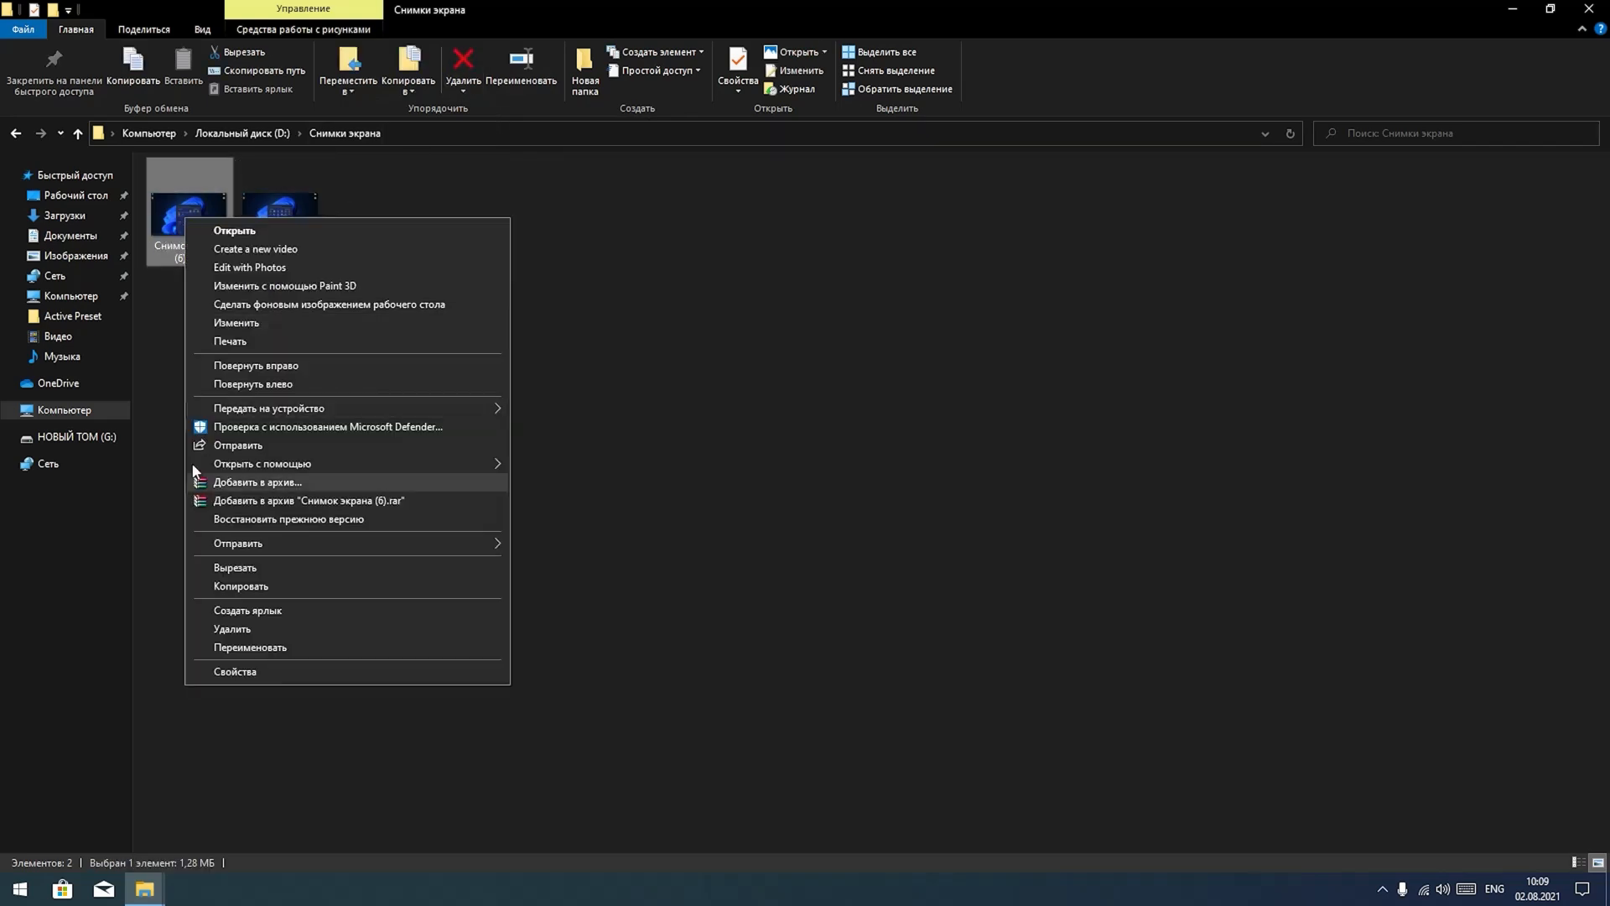
{"action": "left_click", "coordinate": [687, 391]}
- Review the item types that can be created in the Снимки экрана folder and its easy access options
{"action": "left_click", "coordinate": [663, 52]}
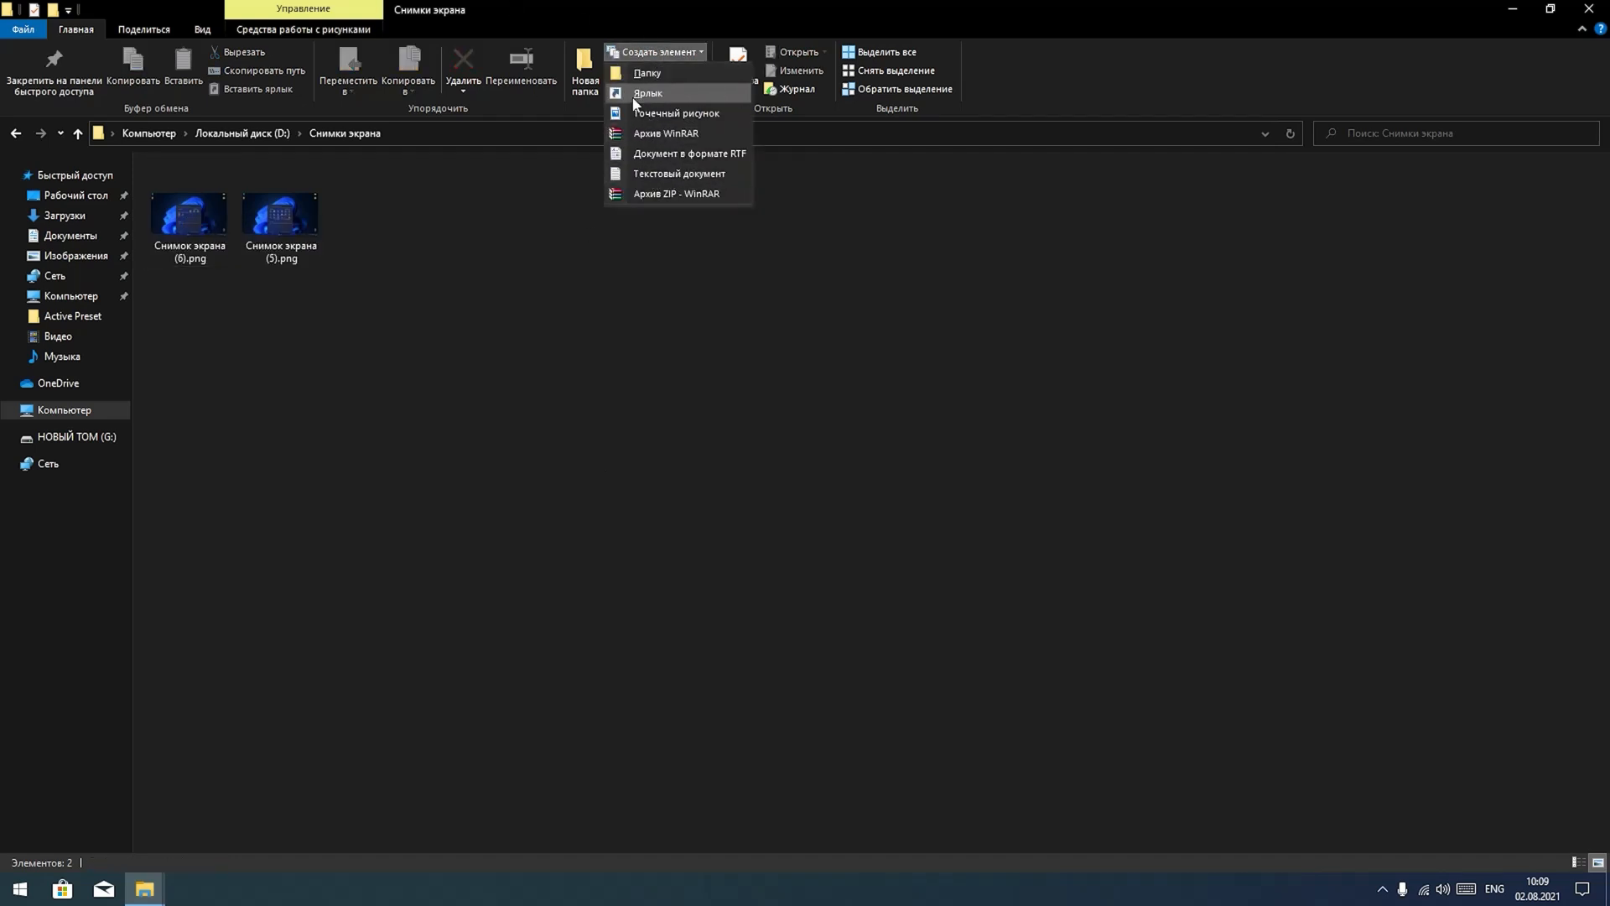
{"action": "left_click", "coordinate": [585, 300]}
{"action": "right_click", "coordinate": [557, 424]}
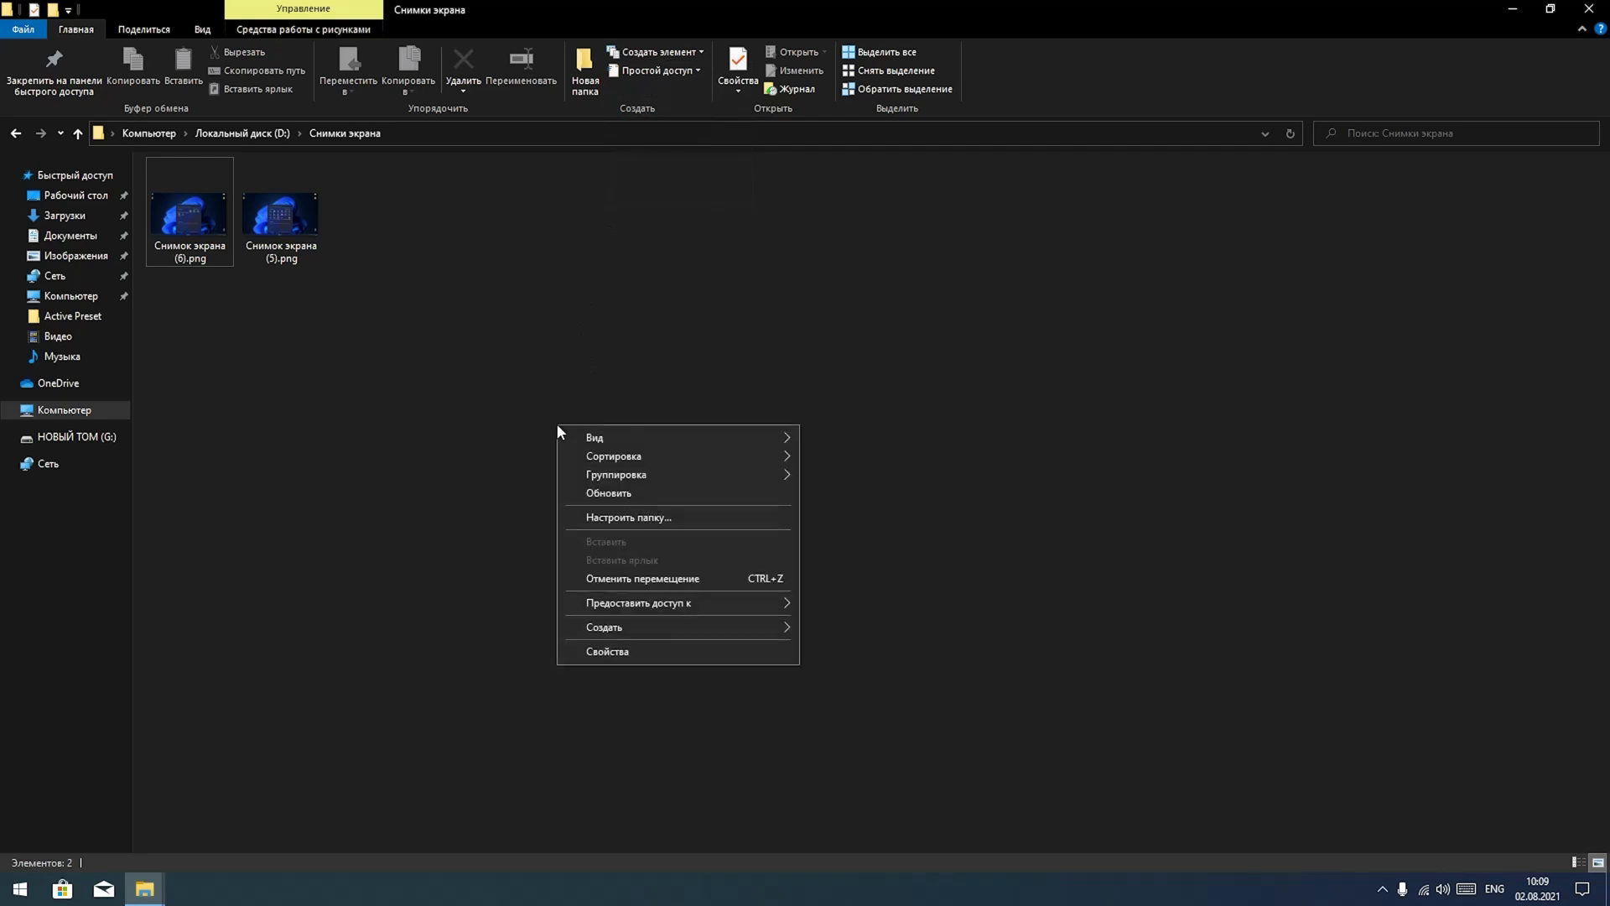
{"action": "mouse_move", "coordinate": [777, 625]}
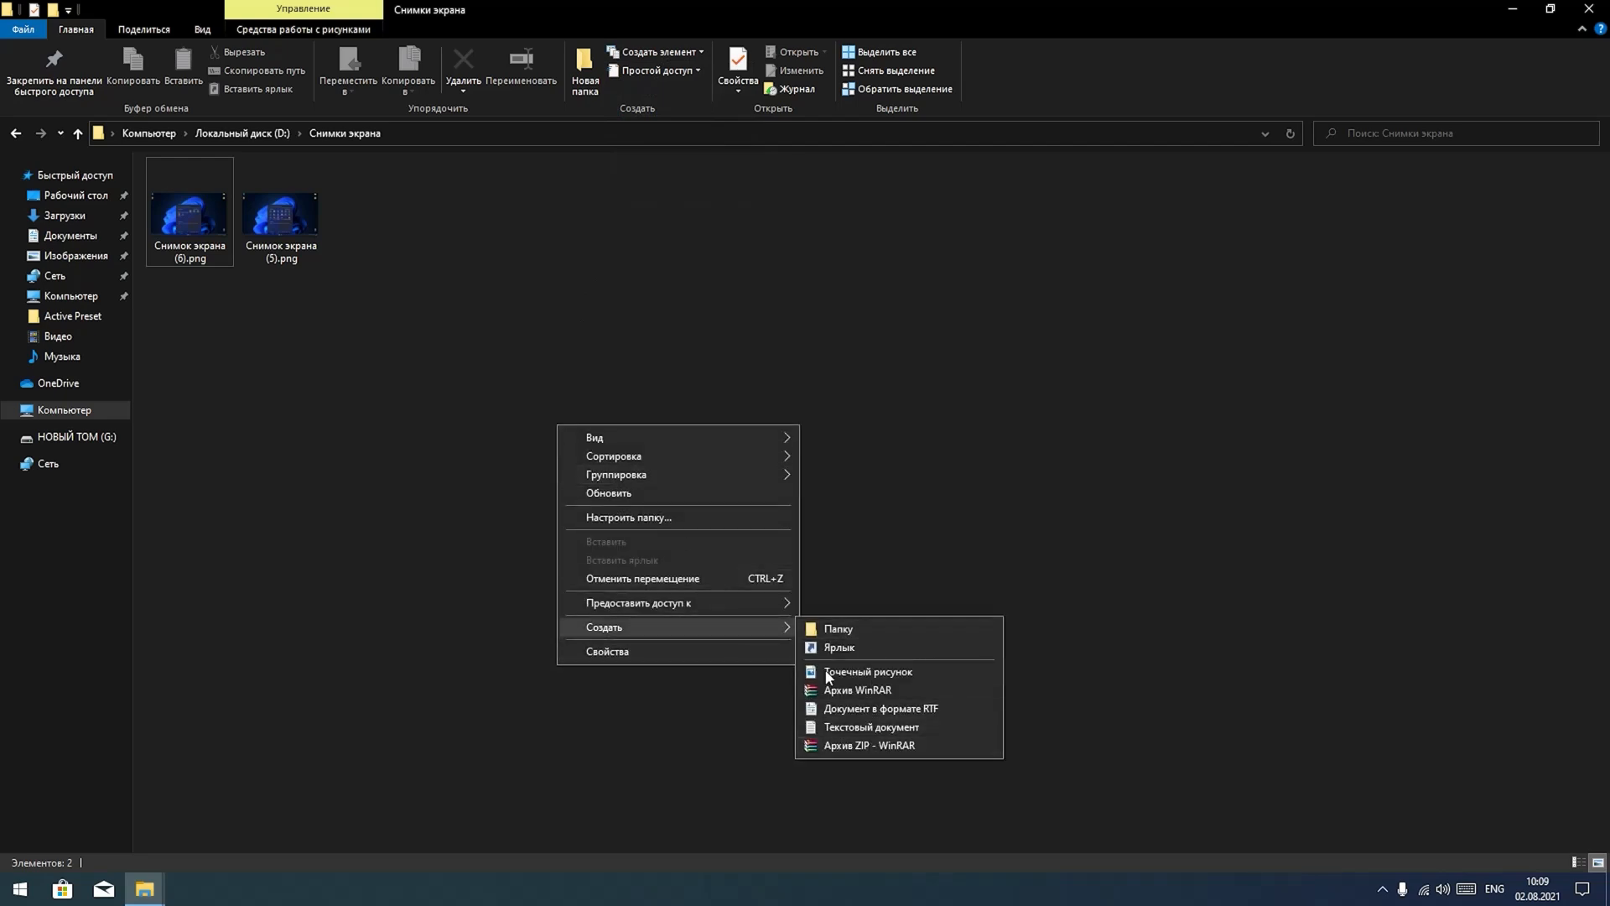
{"action": "left_click", "coordinate": [365, 474]}
{"action": "left_click", "coordinate": [685, 74]}
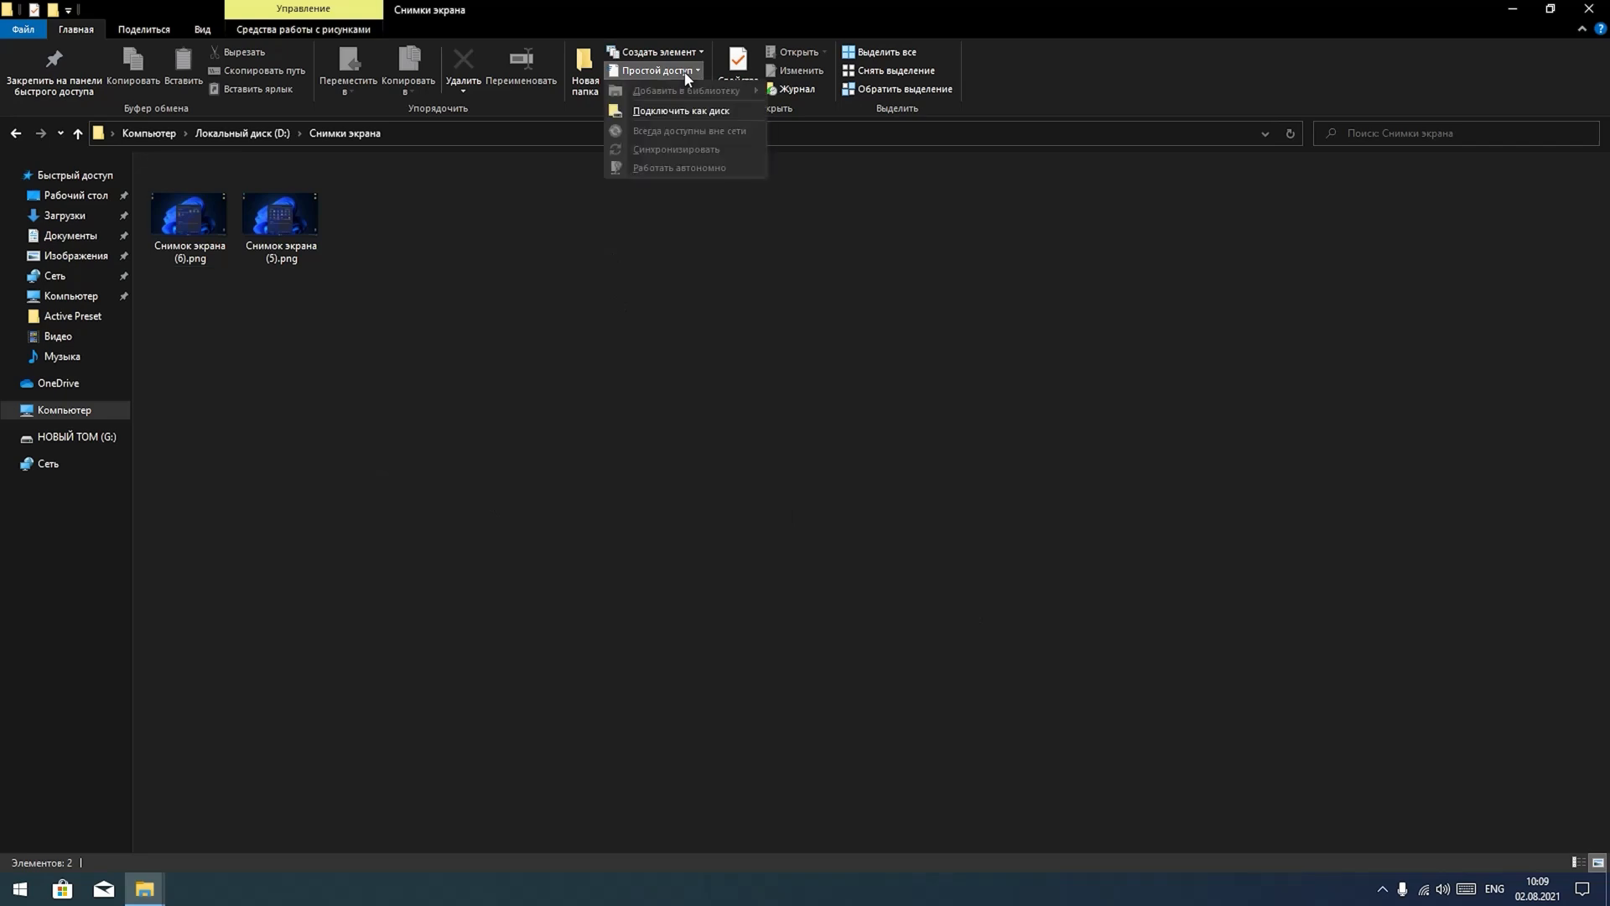
{"action": "left_click", "coordinate": [642, 364]}
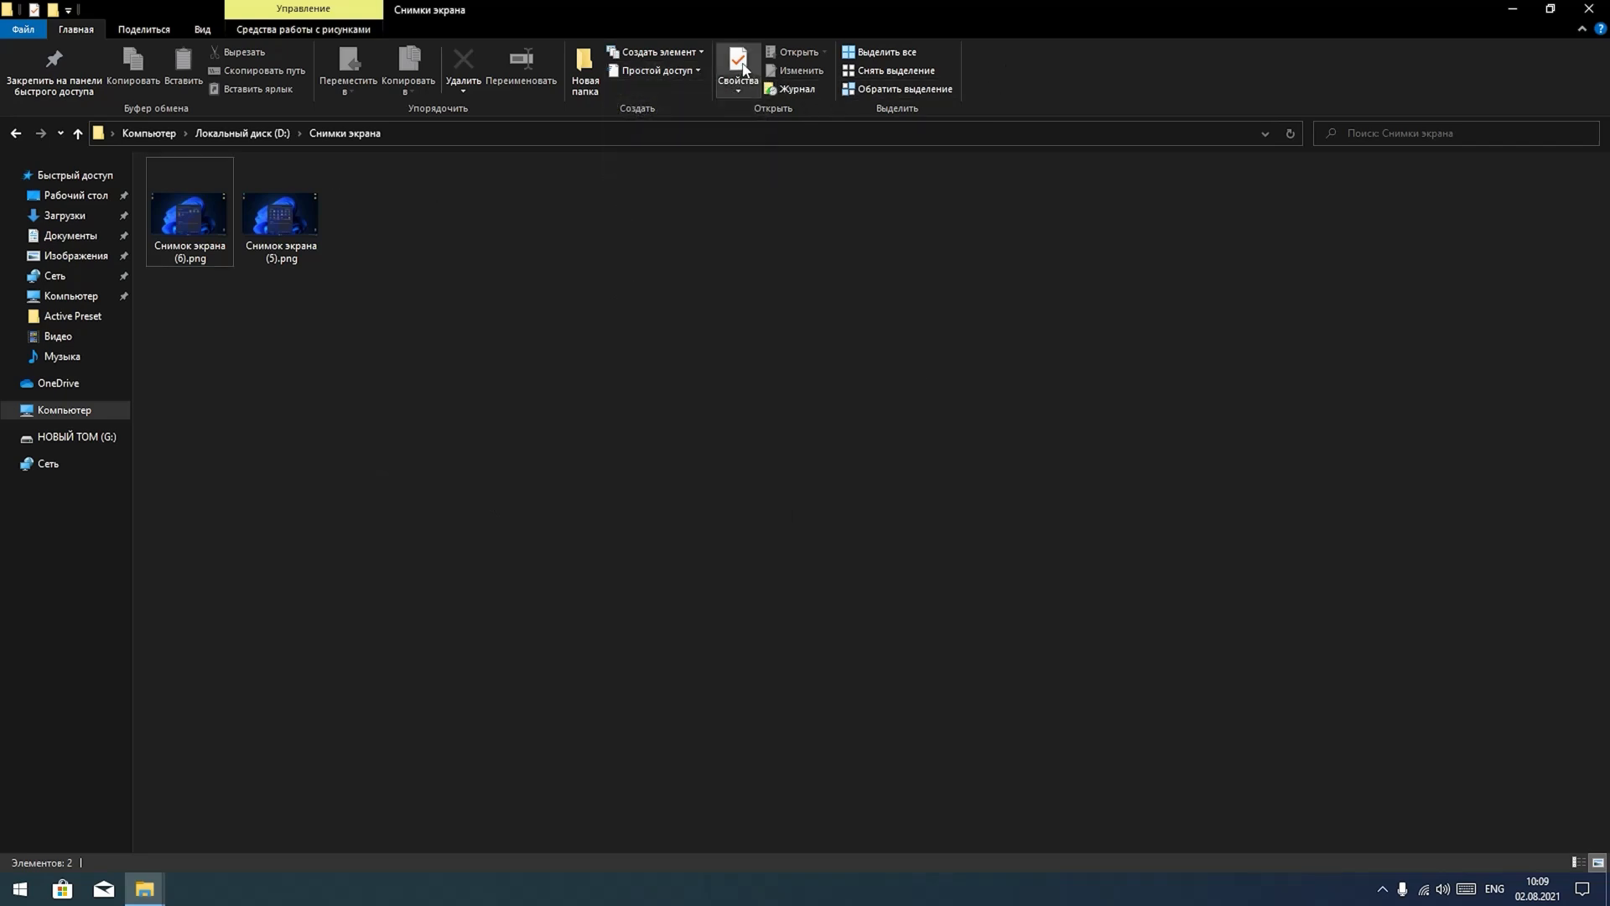
- View Снимок экрана (6).png in Photos, close it, and check which other apps can open the image
{"action": "left_click", "coordinate": [189, 224]}
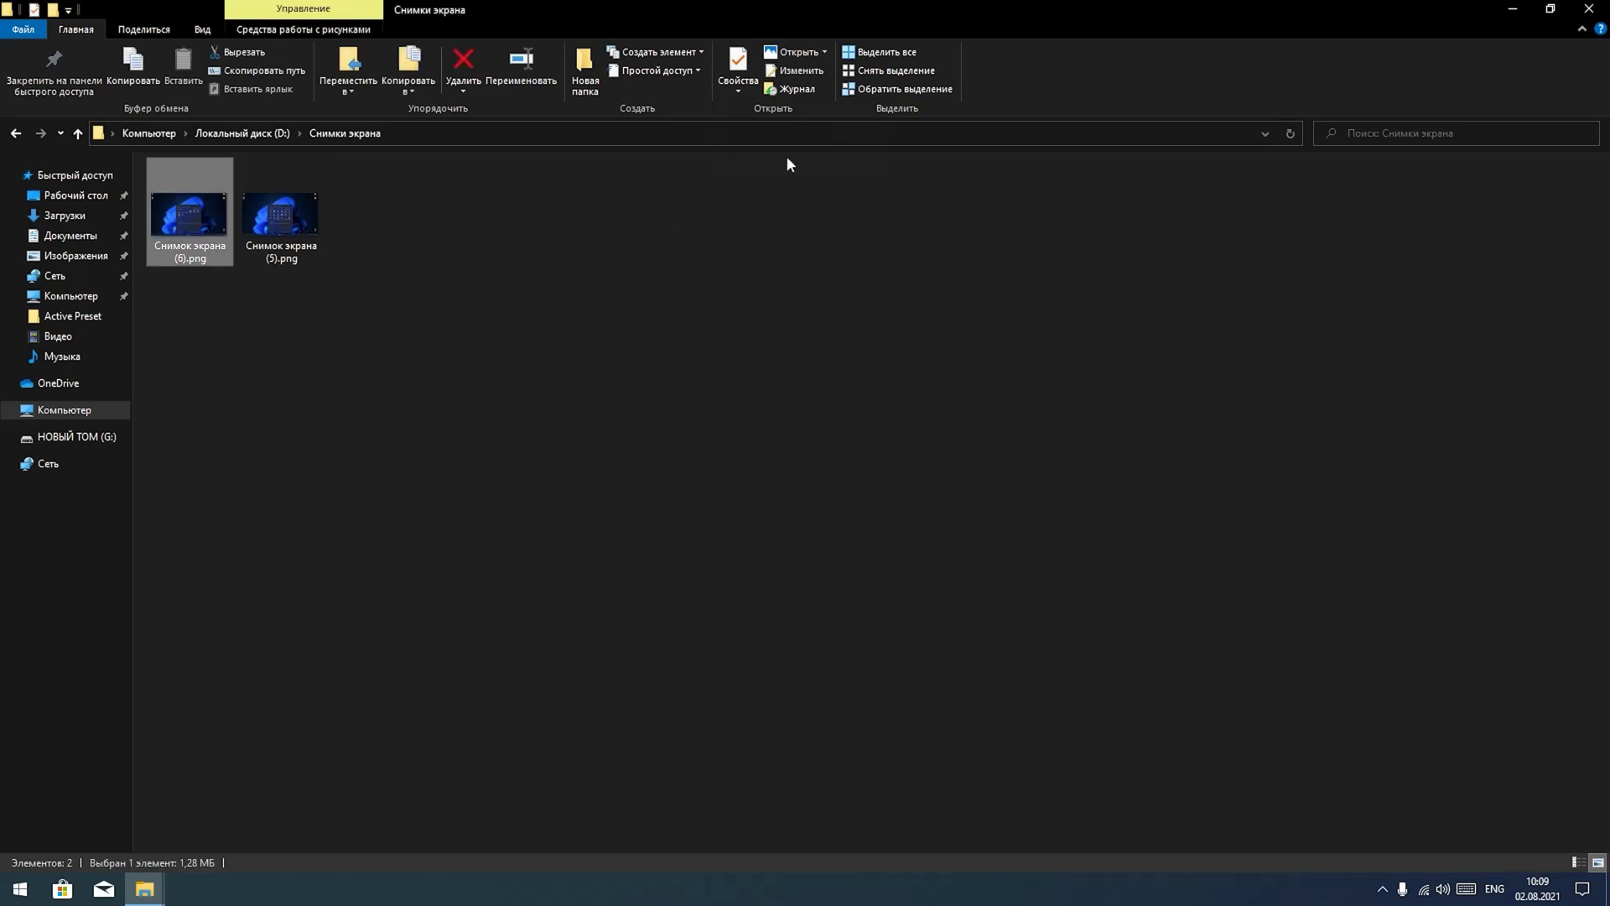
{"action": "left_click", "coordinate": [793, 58]}
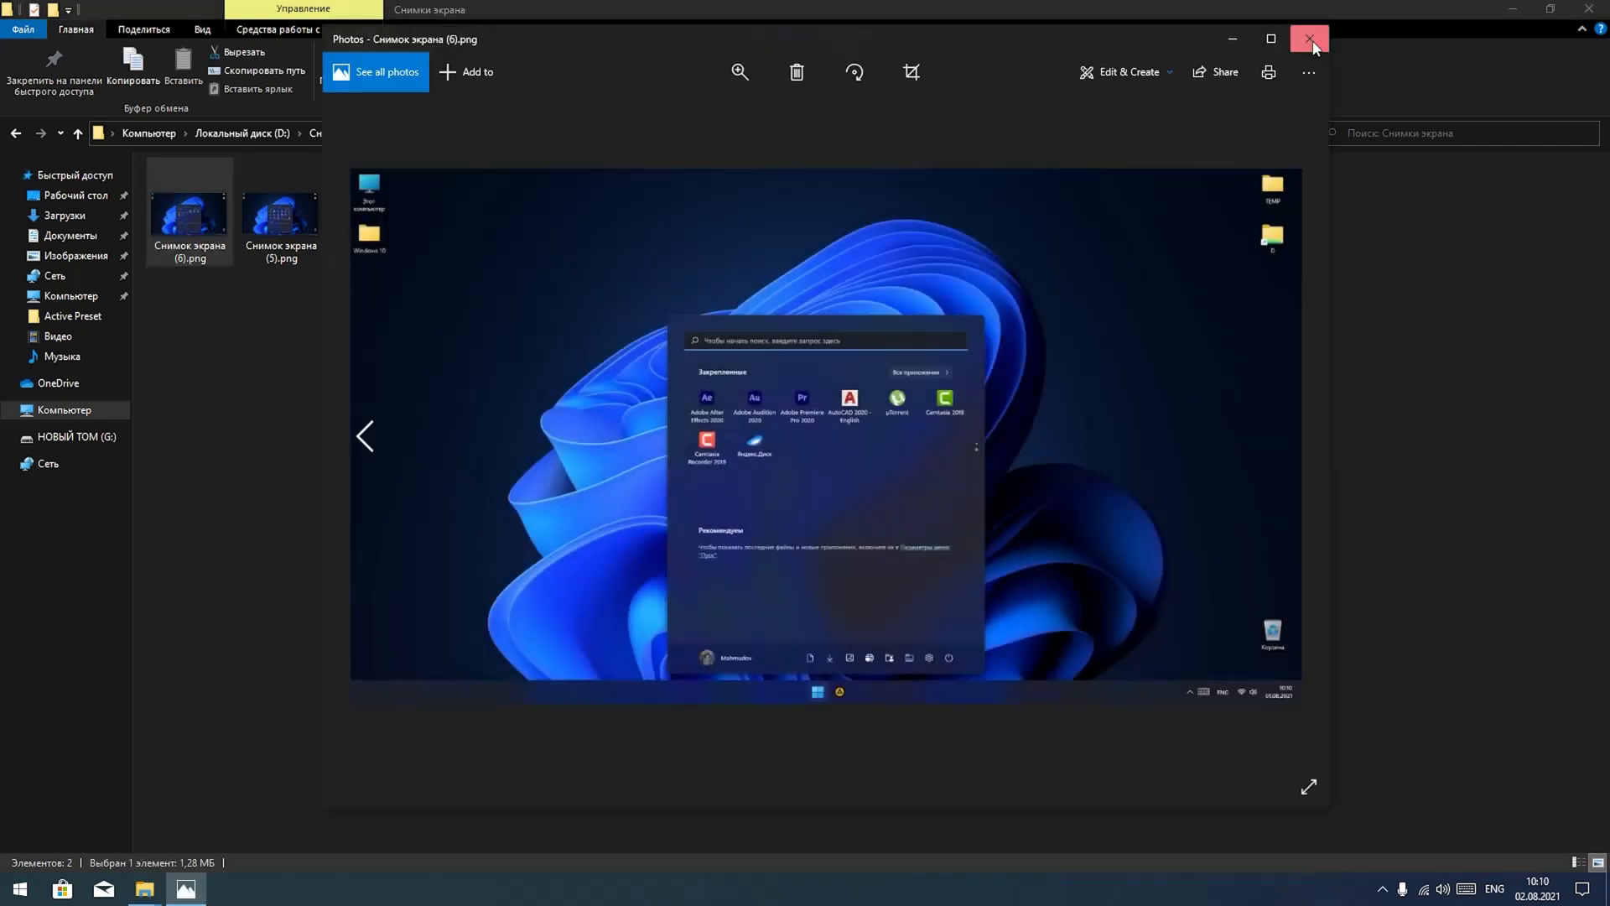
{"action": "left_click", "coordinate": [1313, 32]}
{"action": "left_click", "coordinate": [825, 53]}
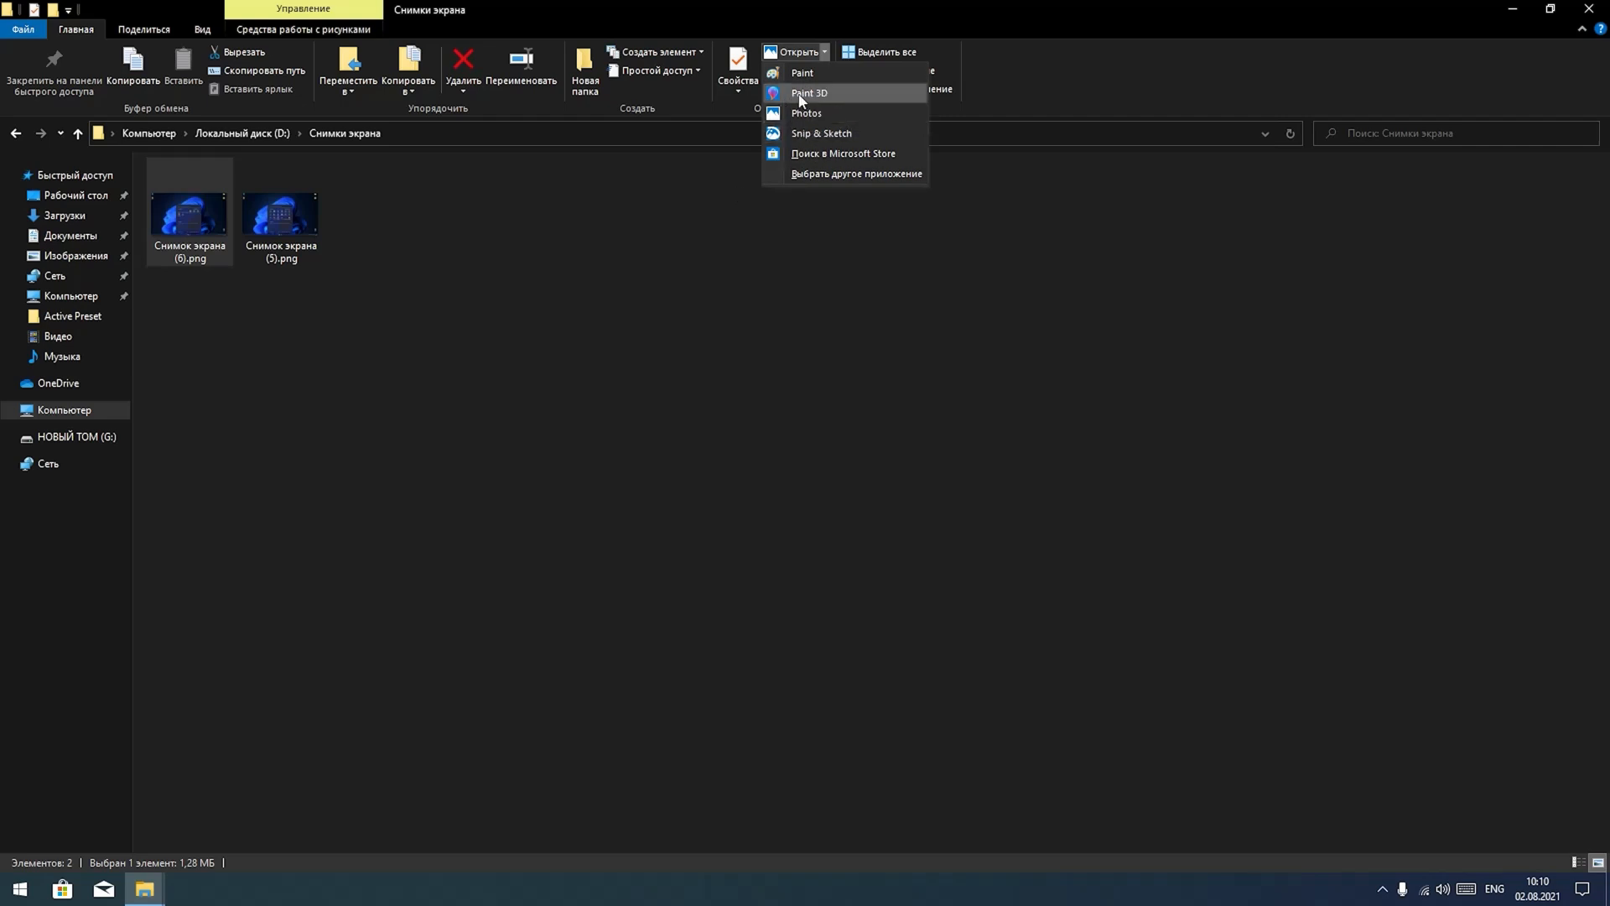
{"action": "left_click", "coordinate": [426, 366]}
- Check the context commands of Снимок экрана (6).png, then open the image directly from the folder and close the viewer
{"action": "right_click", "coordinate": [195, 198]}
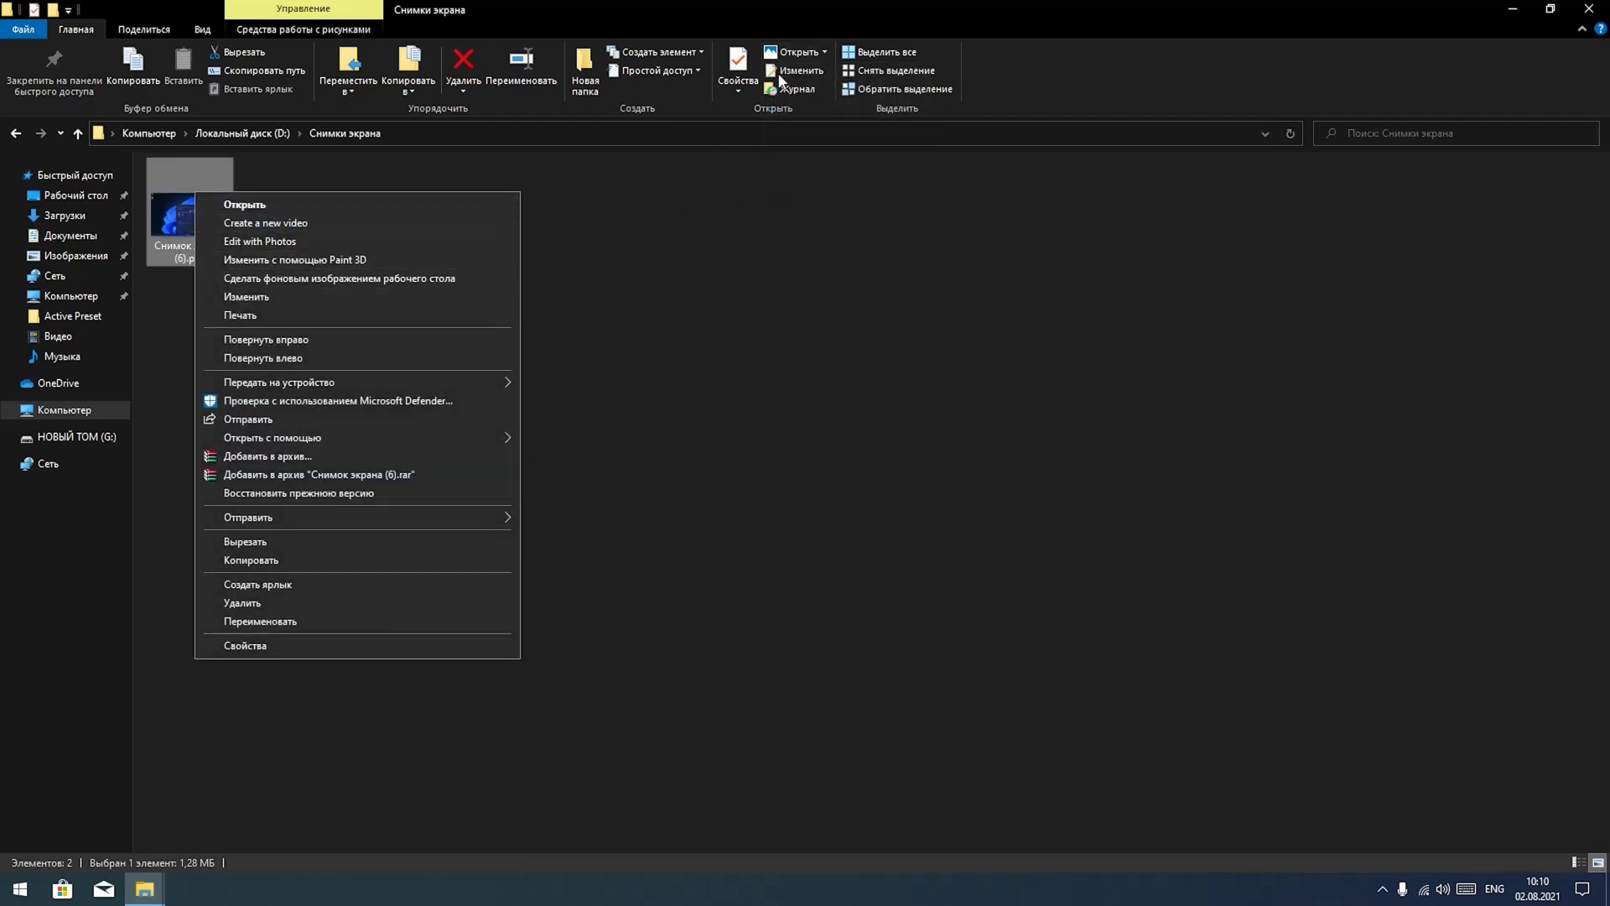
{"action": "left_click", "coordinate": [149, 305]}
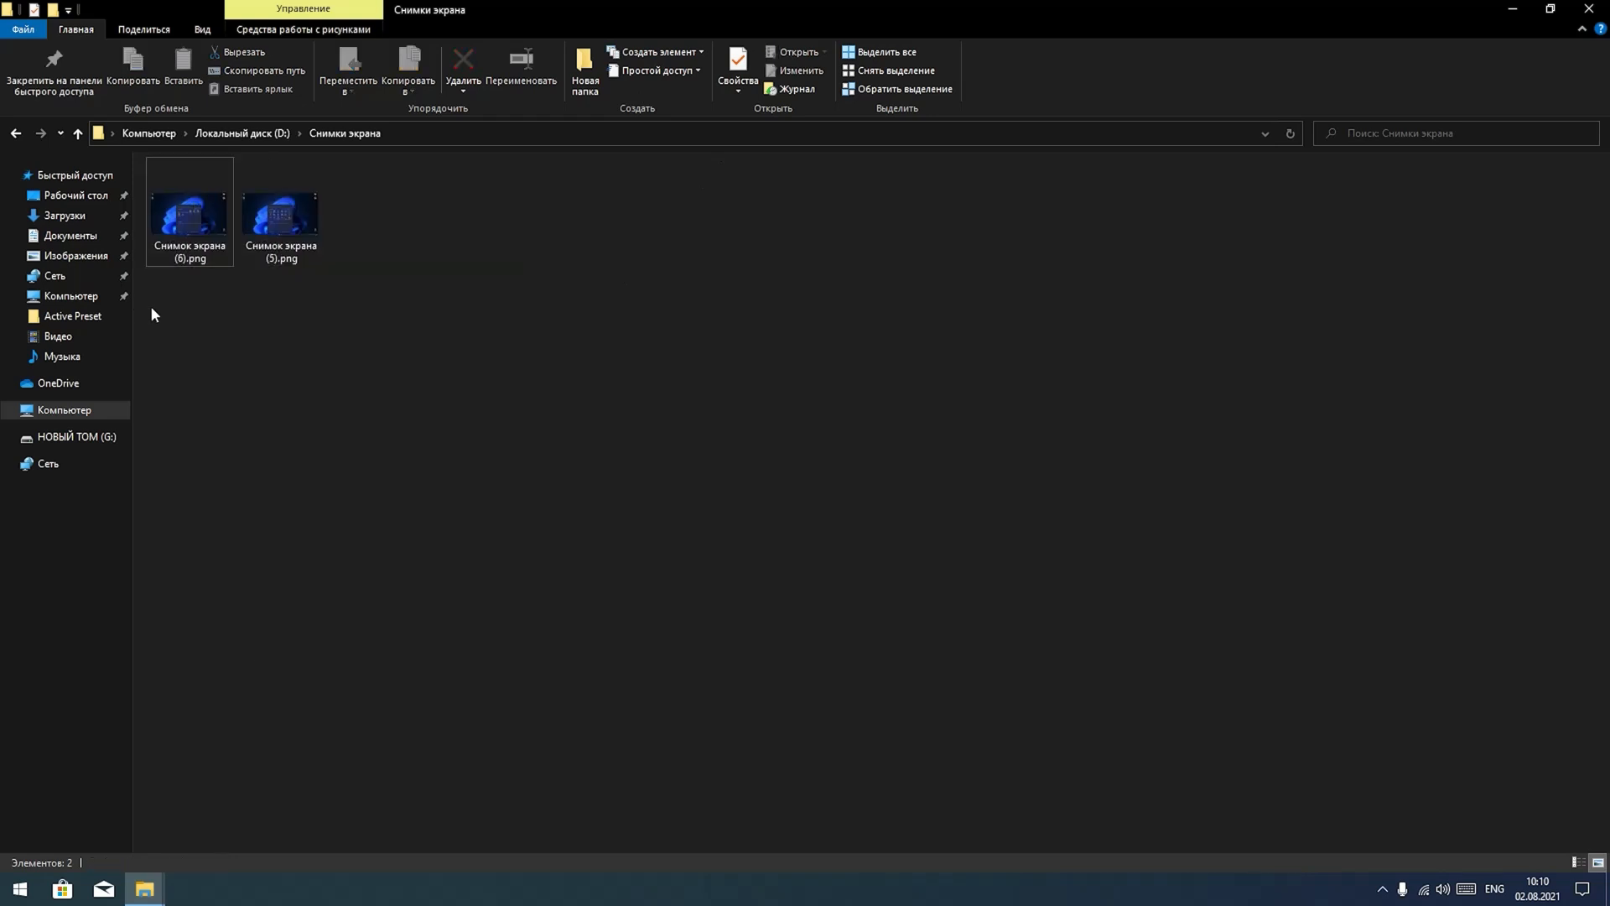
{"action": "left_click", "coordinate": [195, 231]}
{"action": "double_click", "coordinate": [194, 232]}
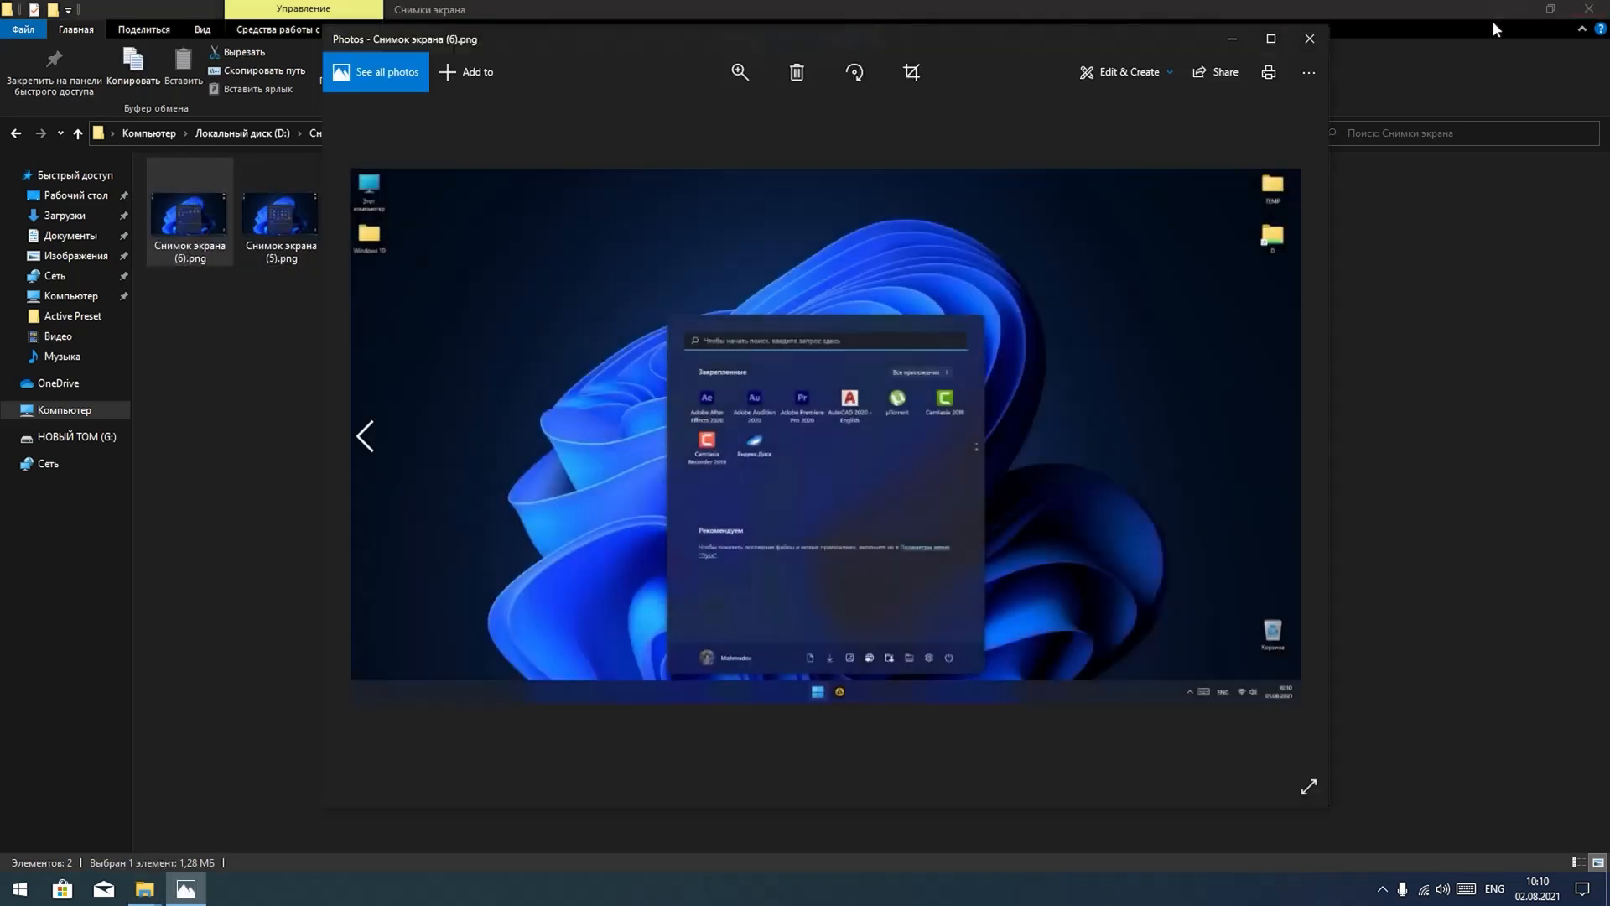
{"action": "left_click", "coordinate": [1319, 38]}
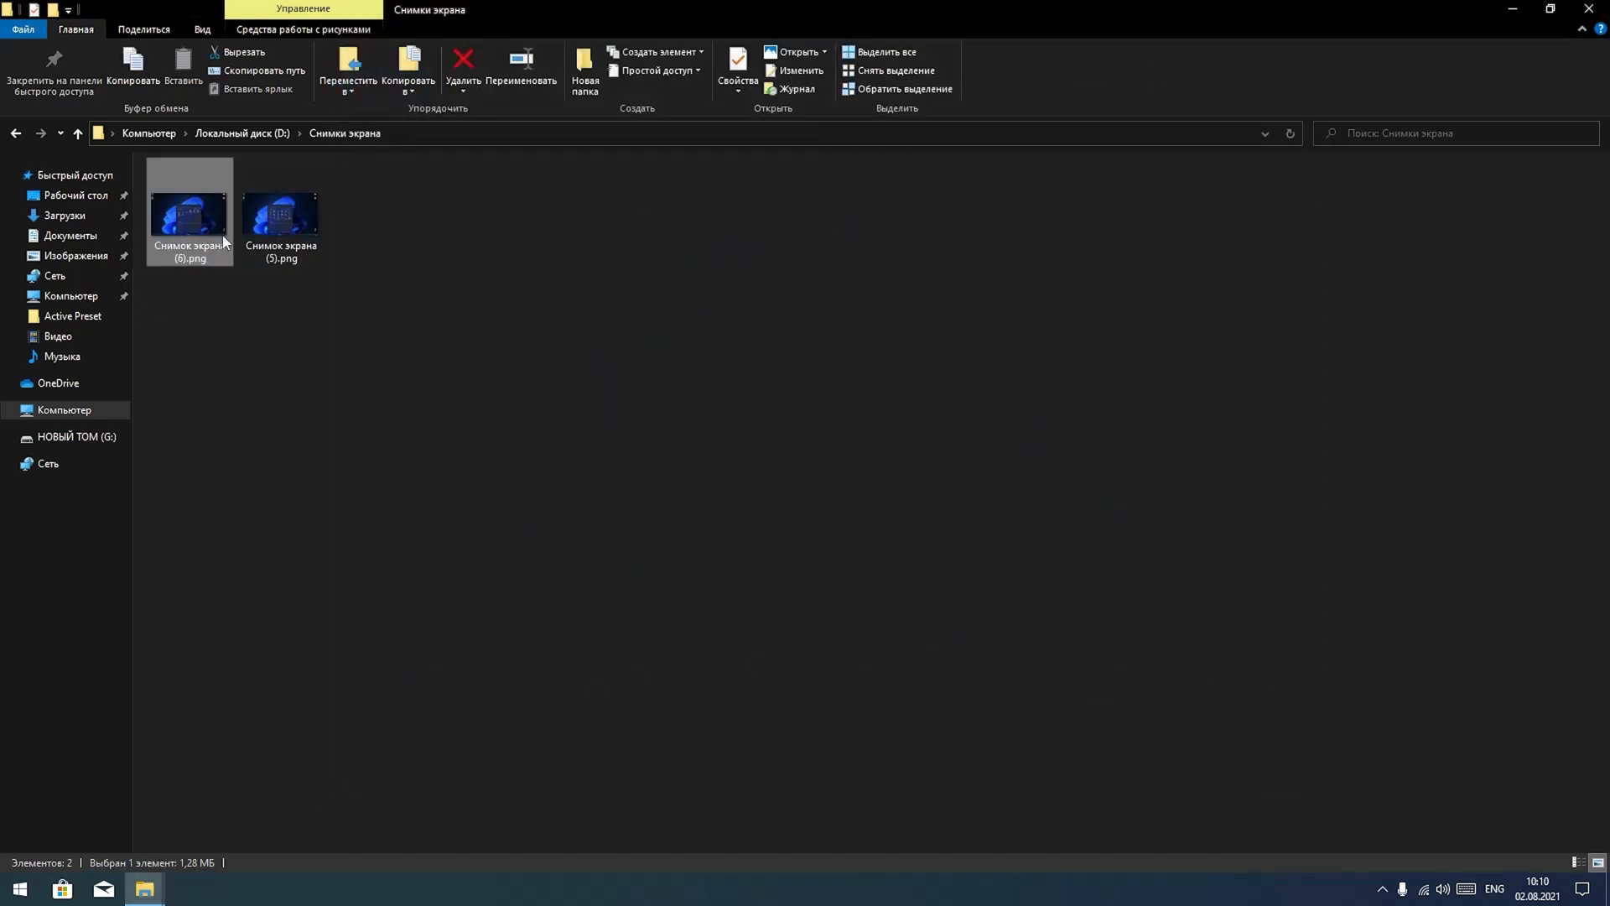
- Select all files in the Снимки экрана folder, clear the selection, and invert it
{"action": "left_click", "coordinate": [888, 59]}
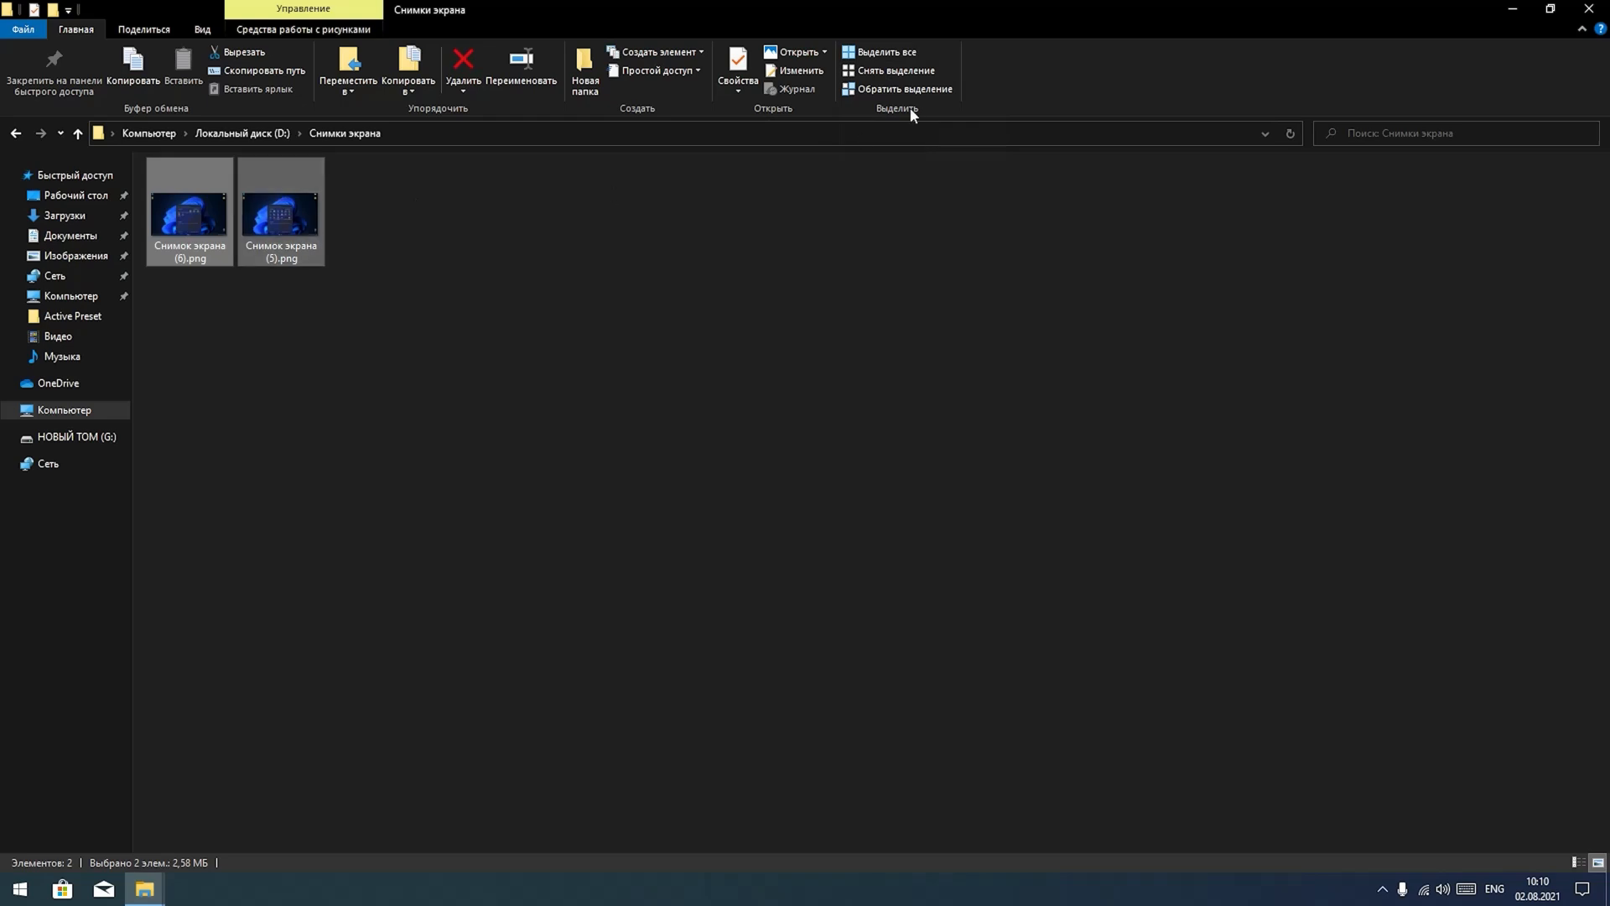
{"action": "left_click", "coordinate": [878, 73]}
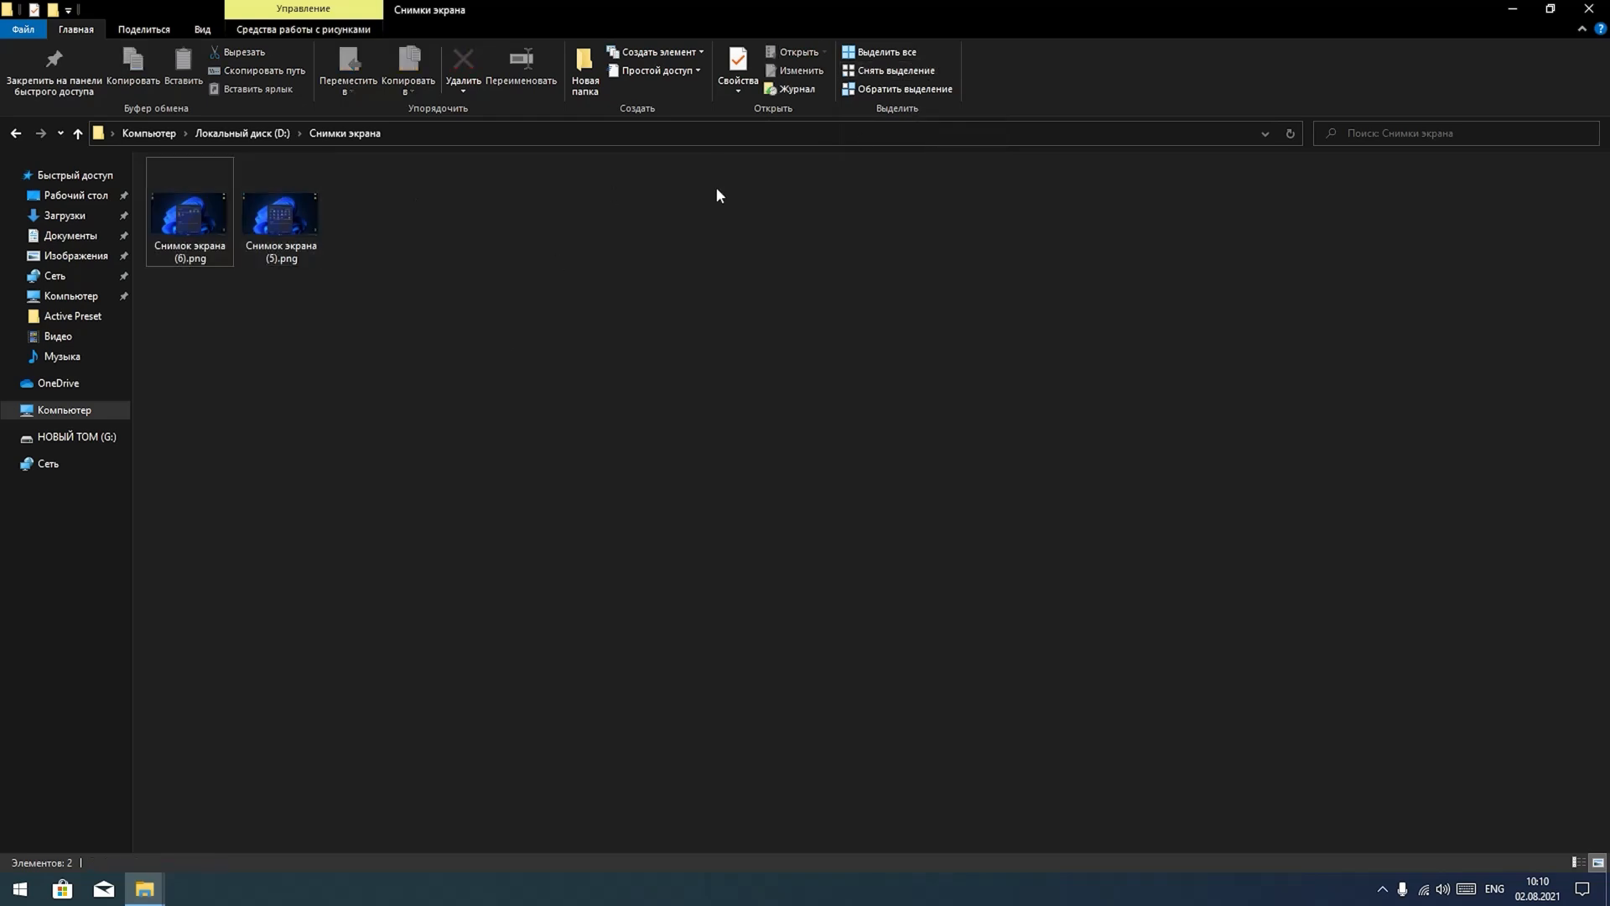
{"action": "left_click", "coordinate": [925, 96]}
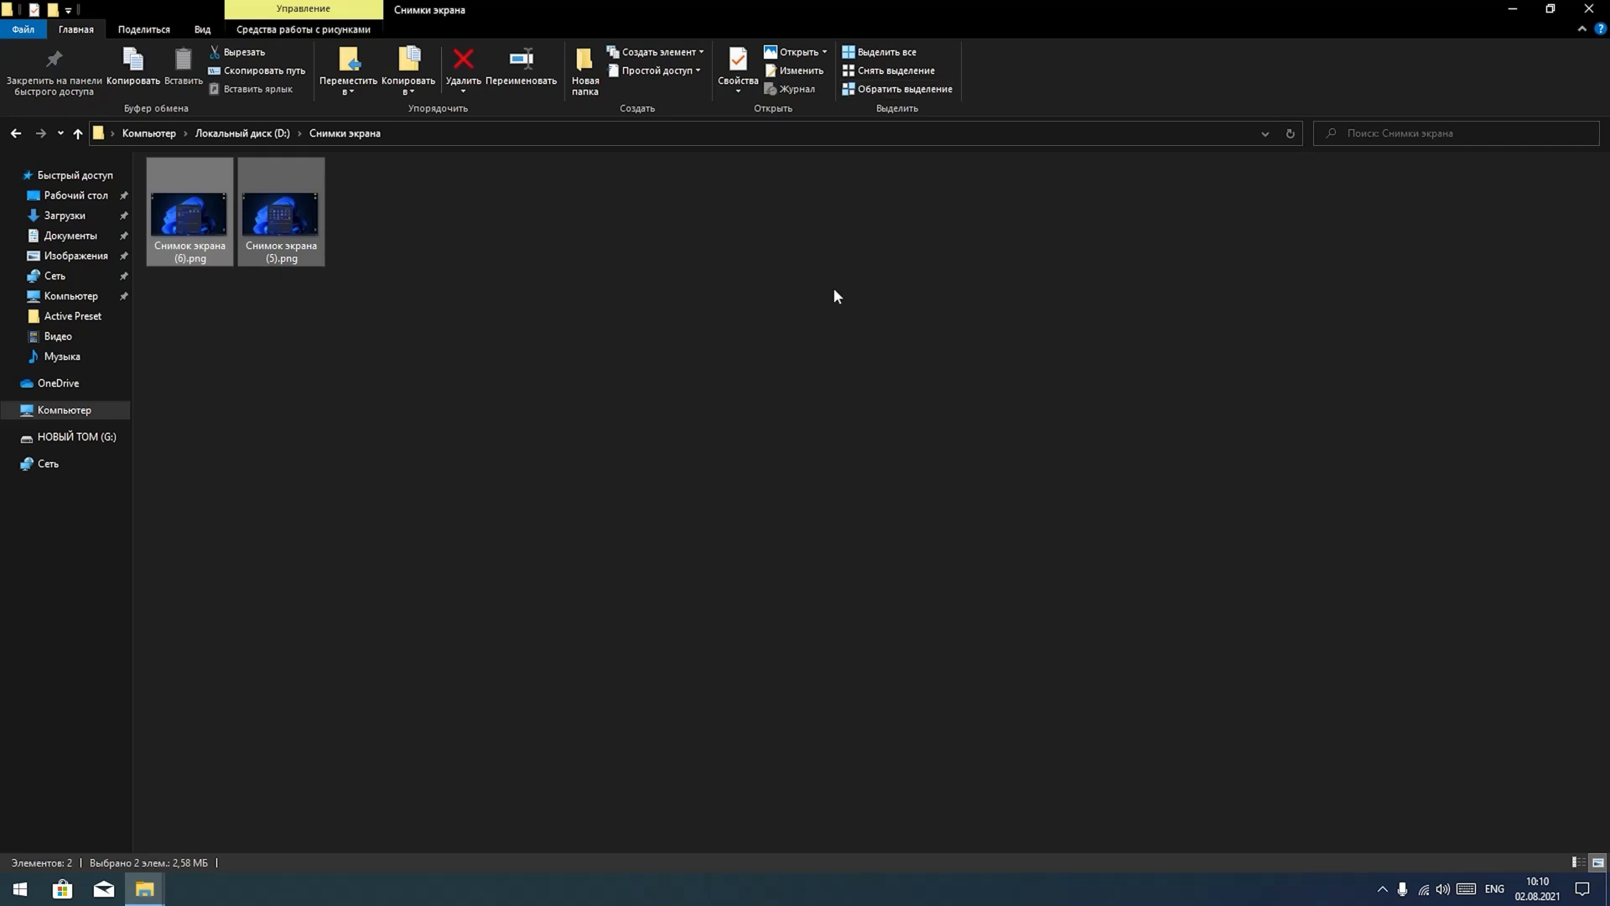
- Go up to drive D and open the advanced security settings of the Снимки экрана folder
{"action": "left_click", "coordinate": [73, 133]}
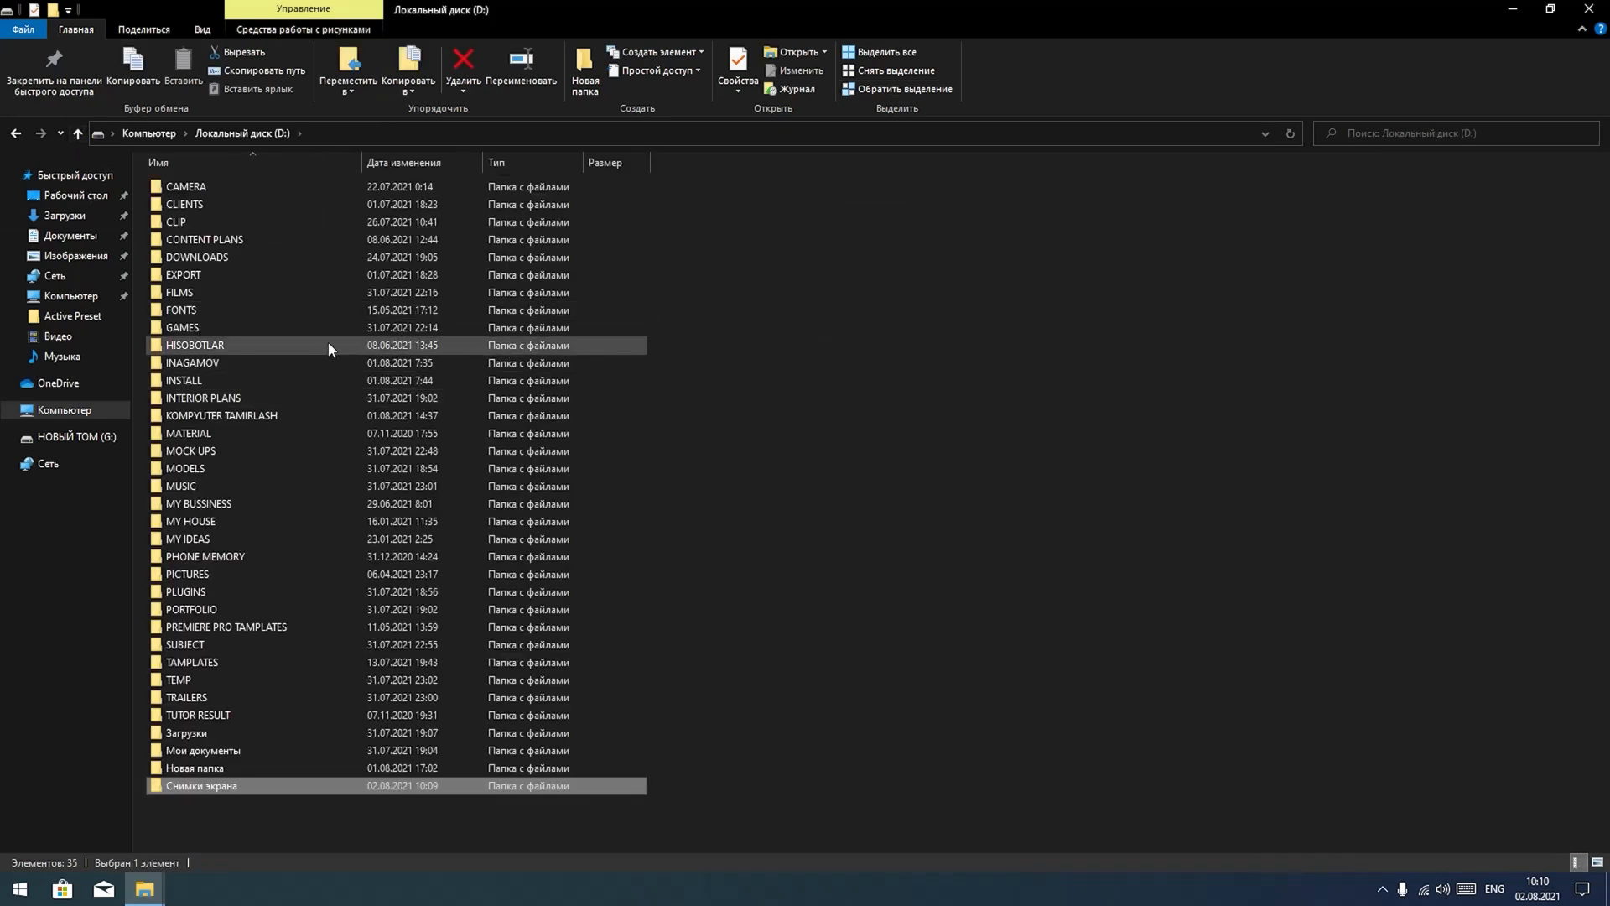
{"action": "left_click", "coordinate": [160, 35]}
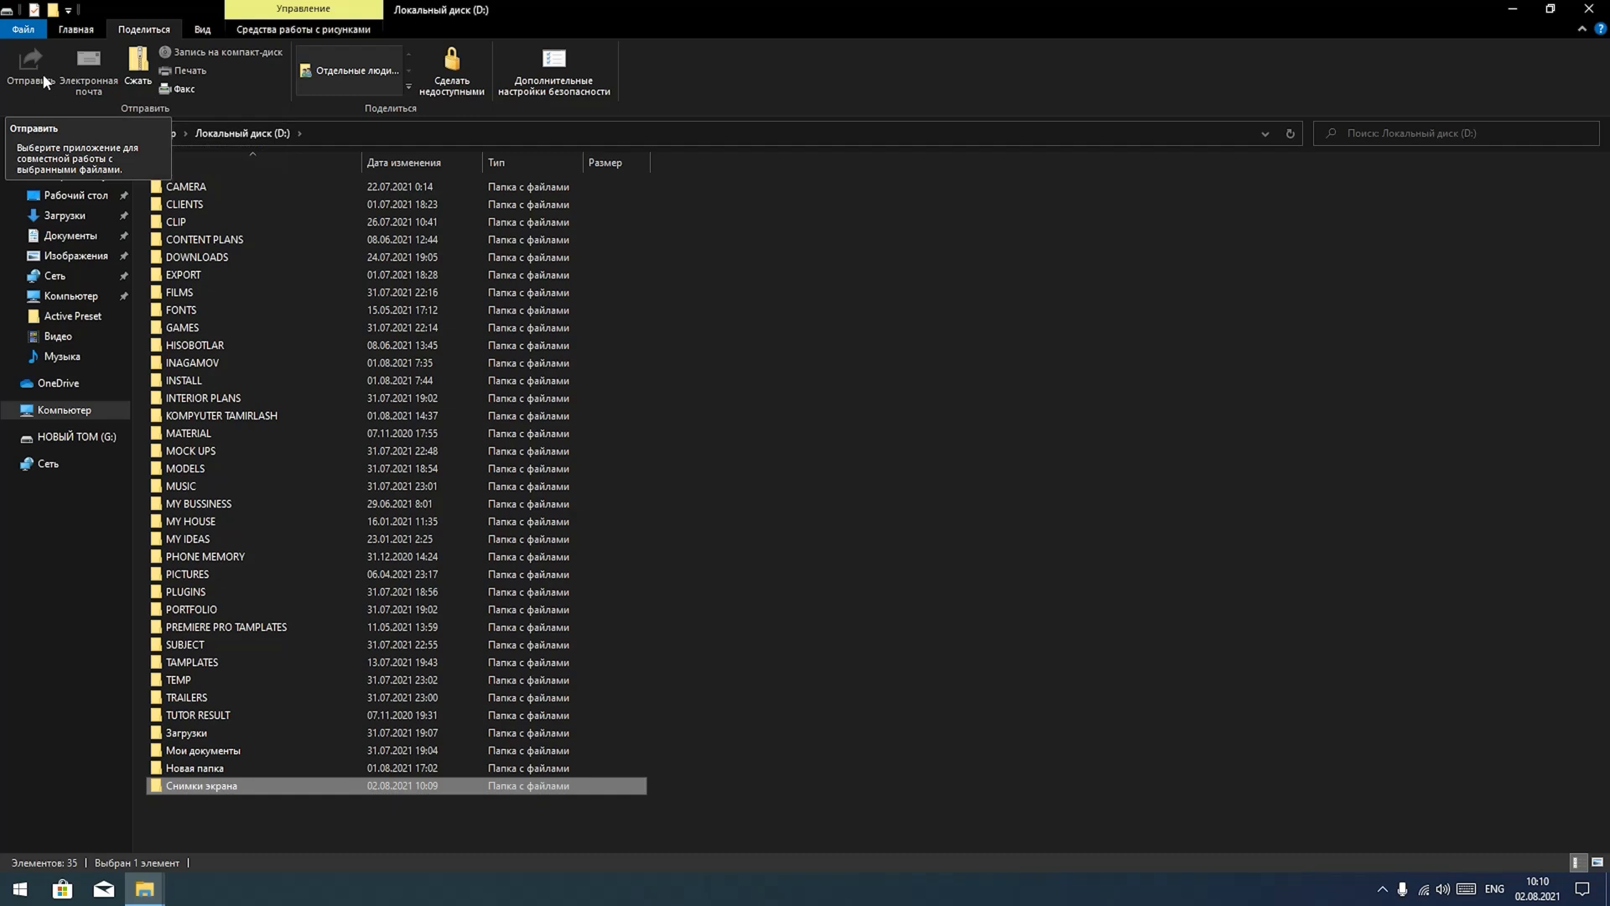
{"action": "left_click", "coordinate": [562, 69]}
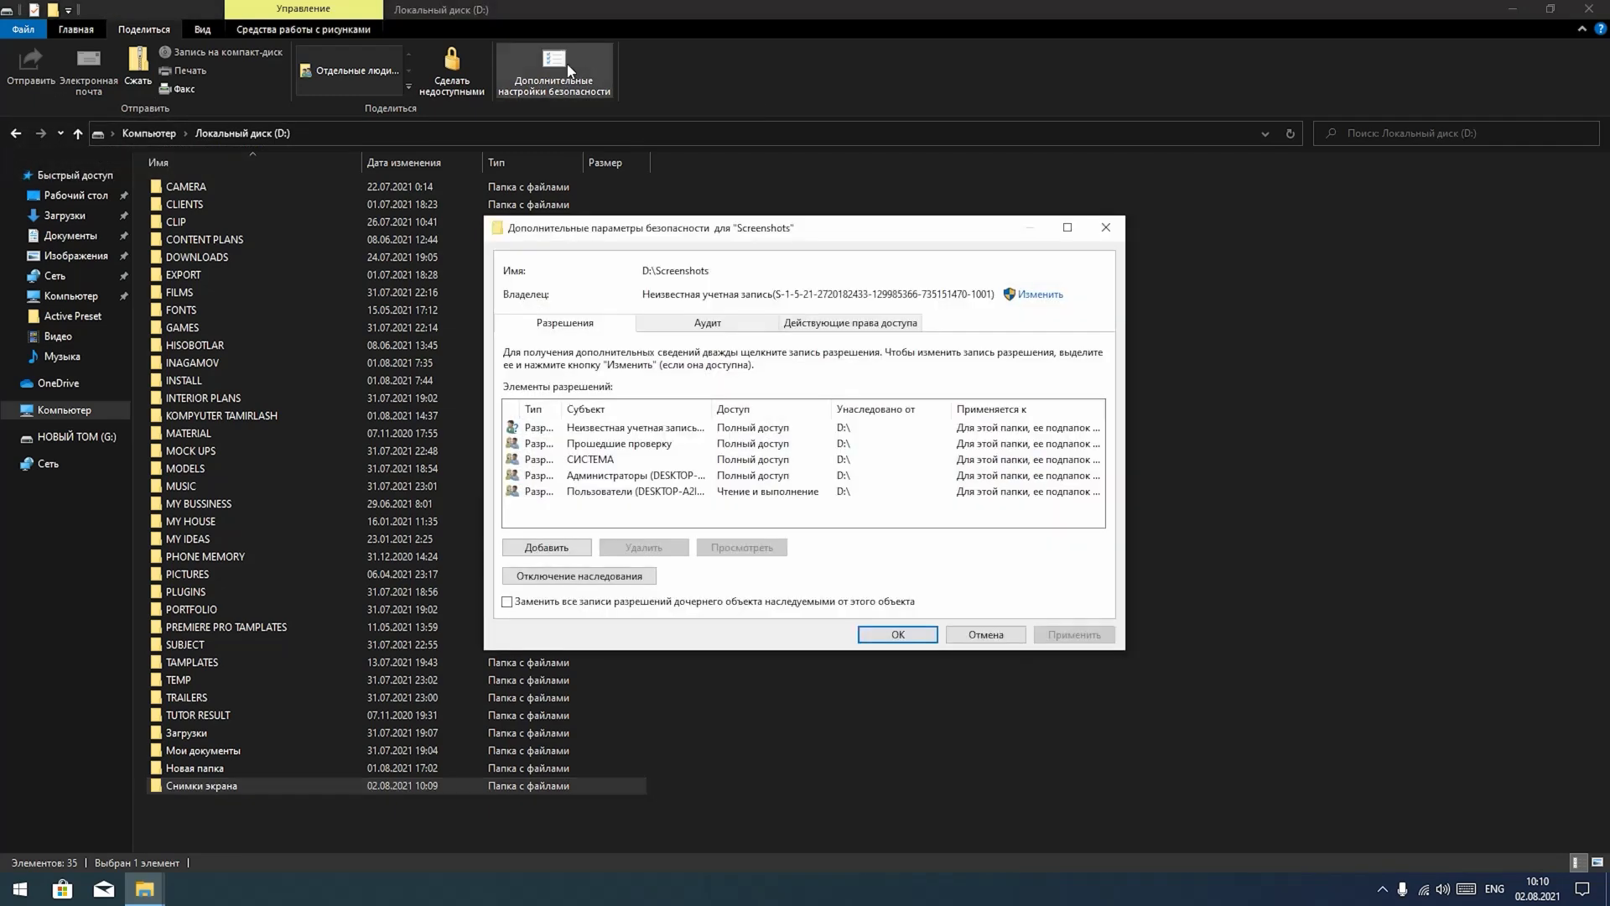
- Close the advanced security settings, show the view commands for drive D, and clear the folder selection
{"action": "left_click", "coordinate": [1105, 228]}
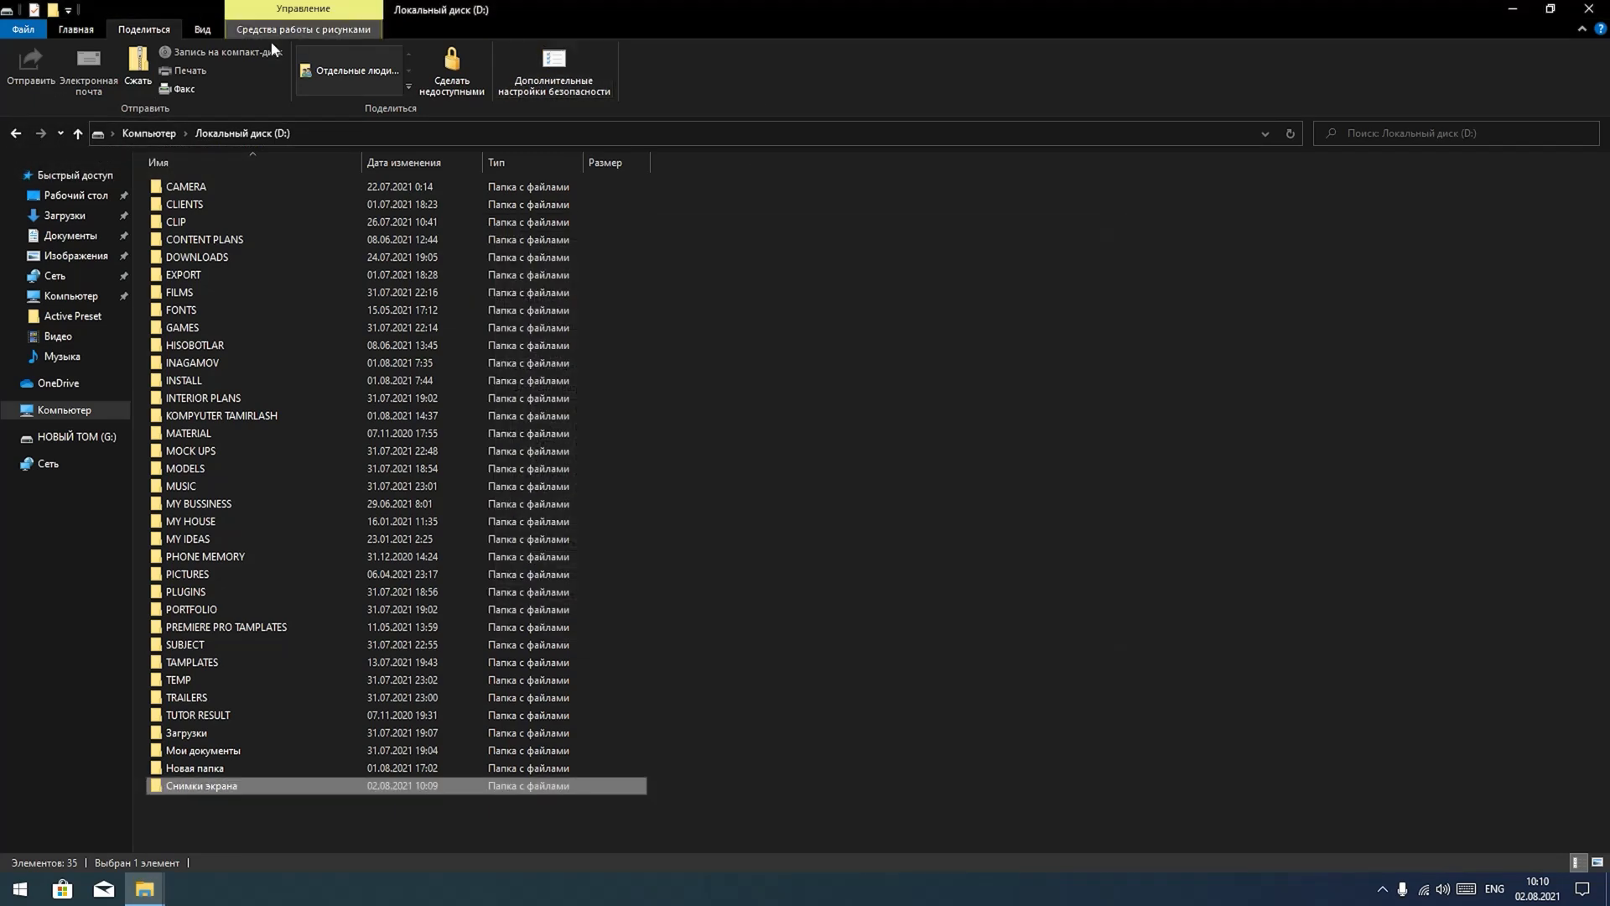
{"action": "left_click", "coordinate": [208, 29]}
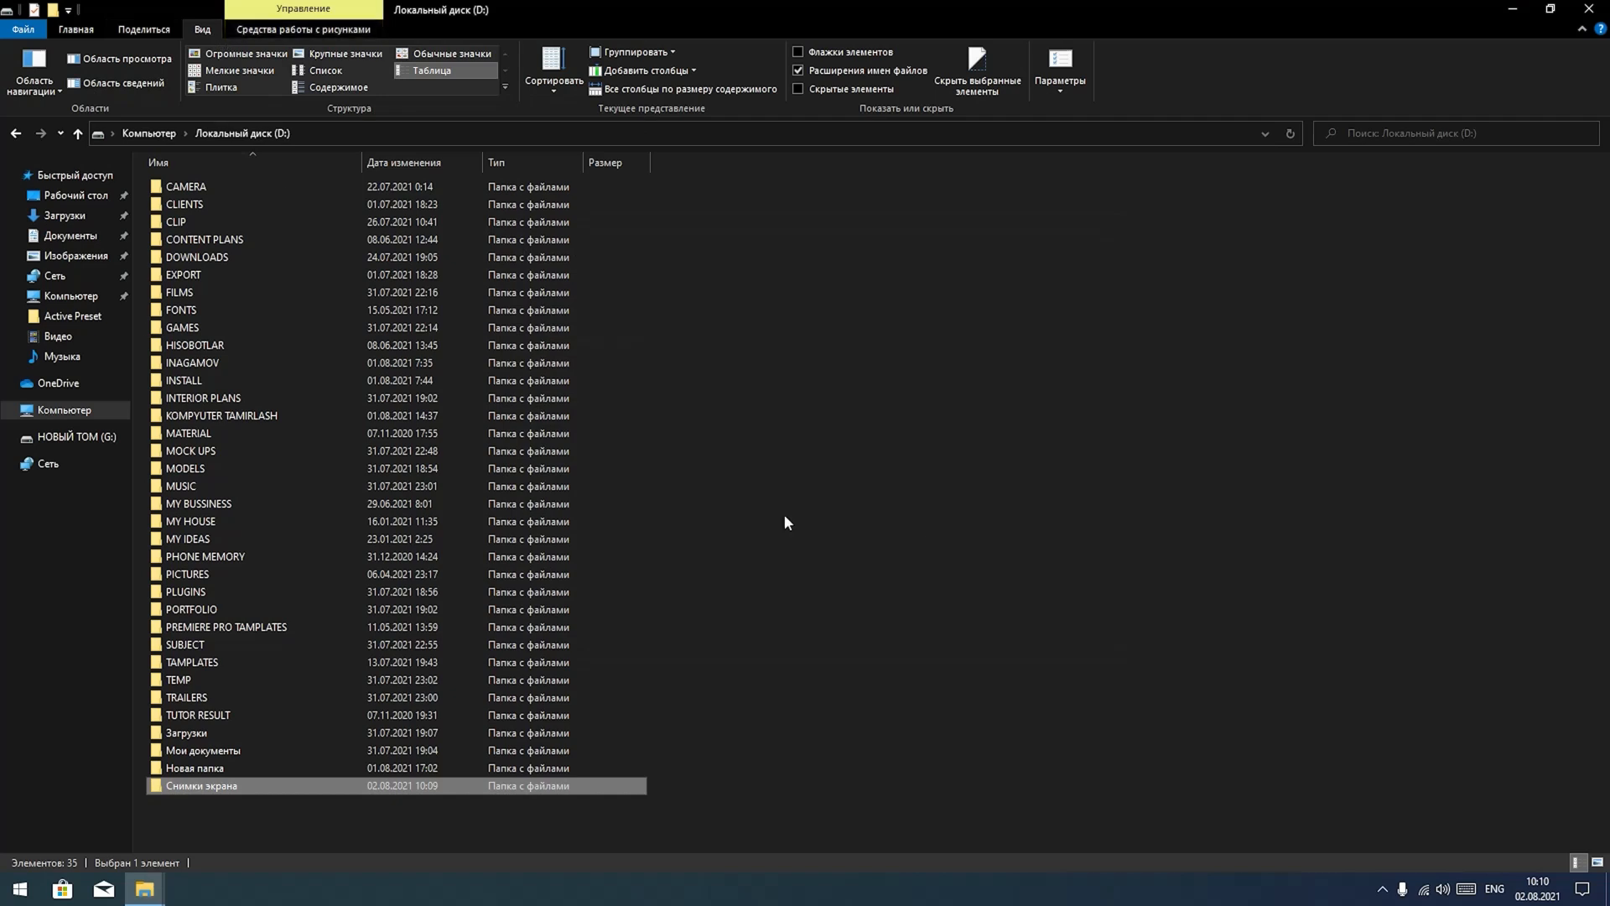
{"action": "left_click", "coordinate": [798, 545]}
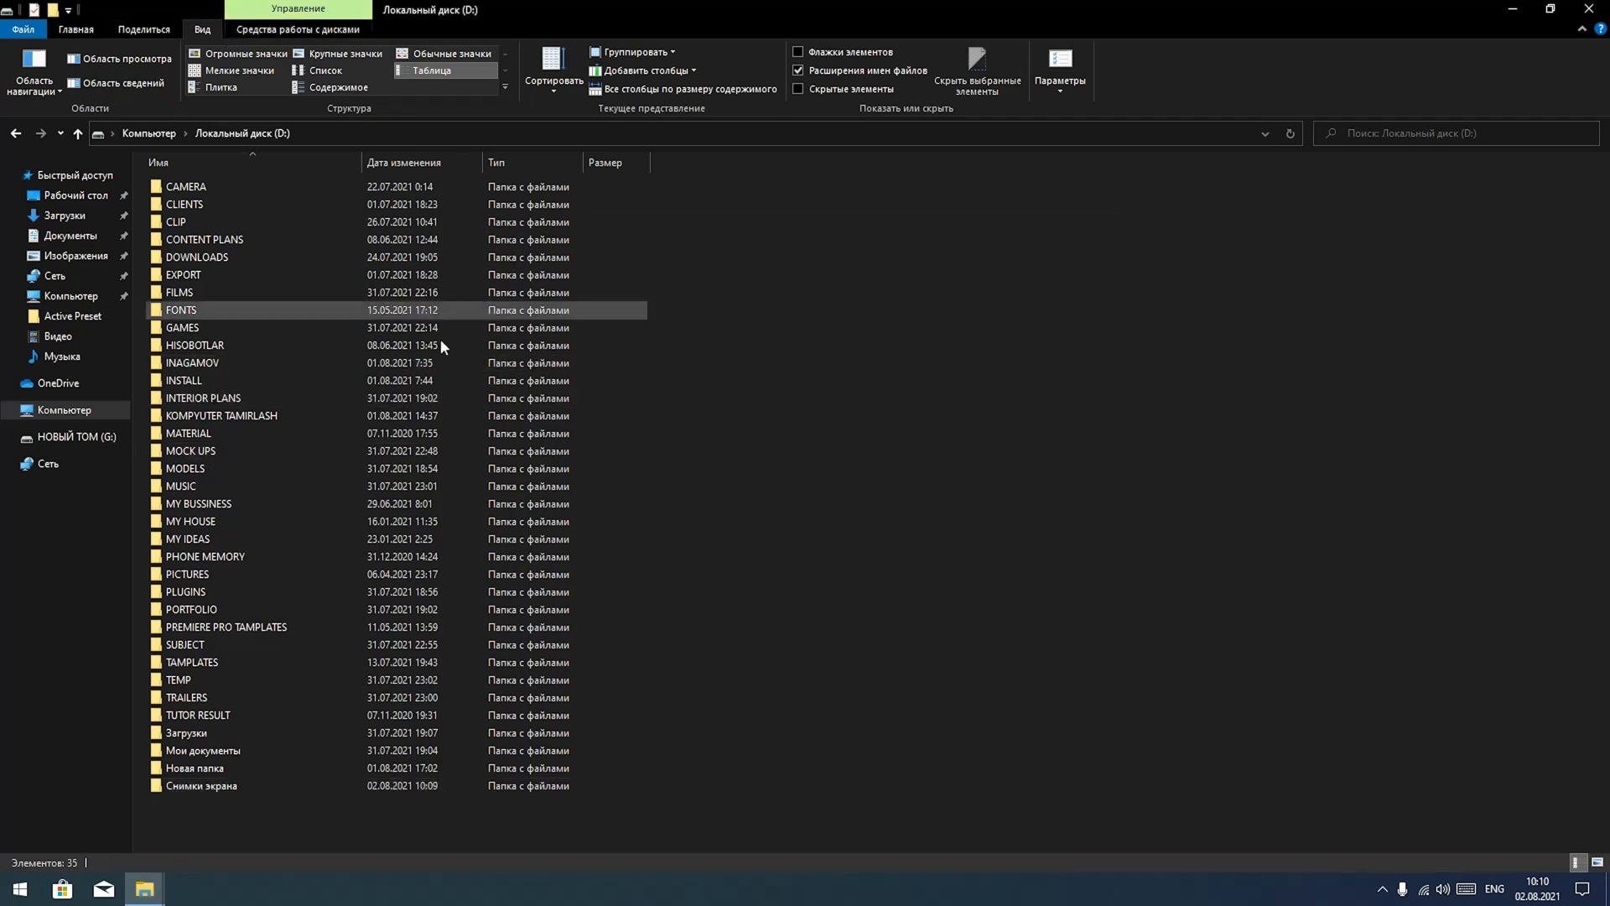
- Toggle the navigation pane's expansion to the open folder on and off, then make the pane show all folders
{"action": "left_click", "coordinate": [32, 69]}
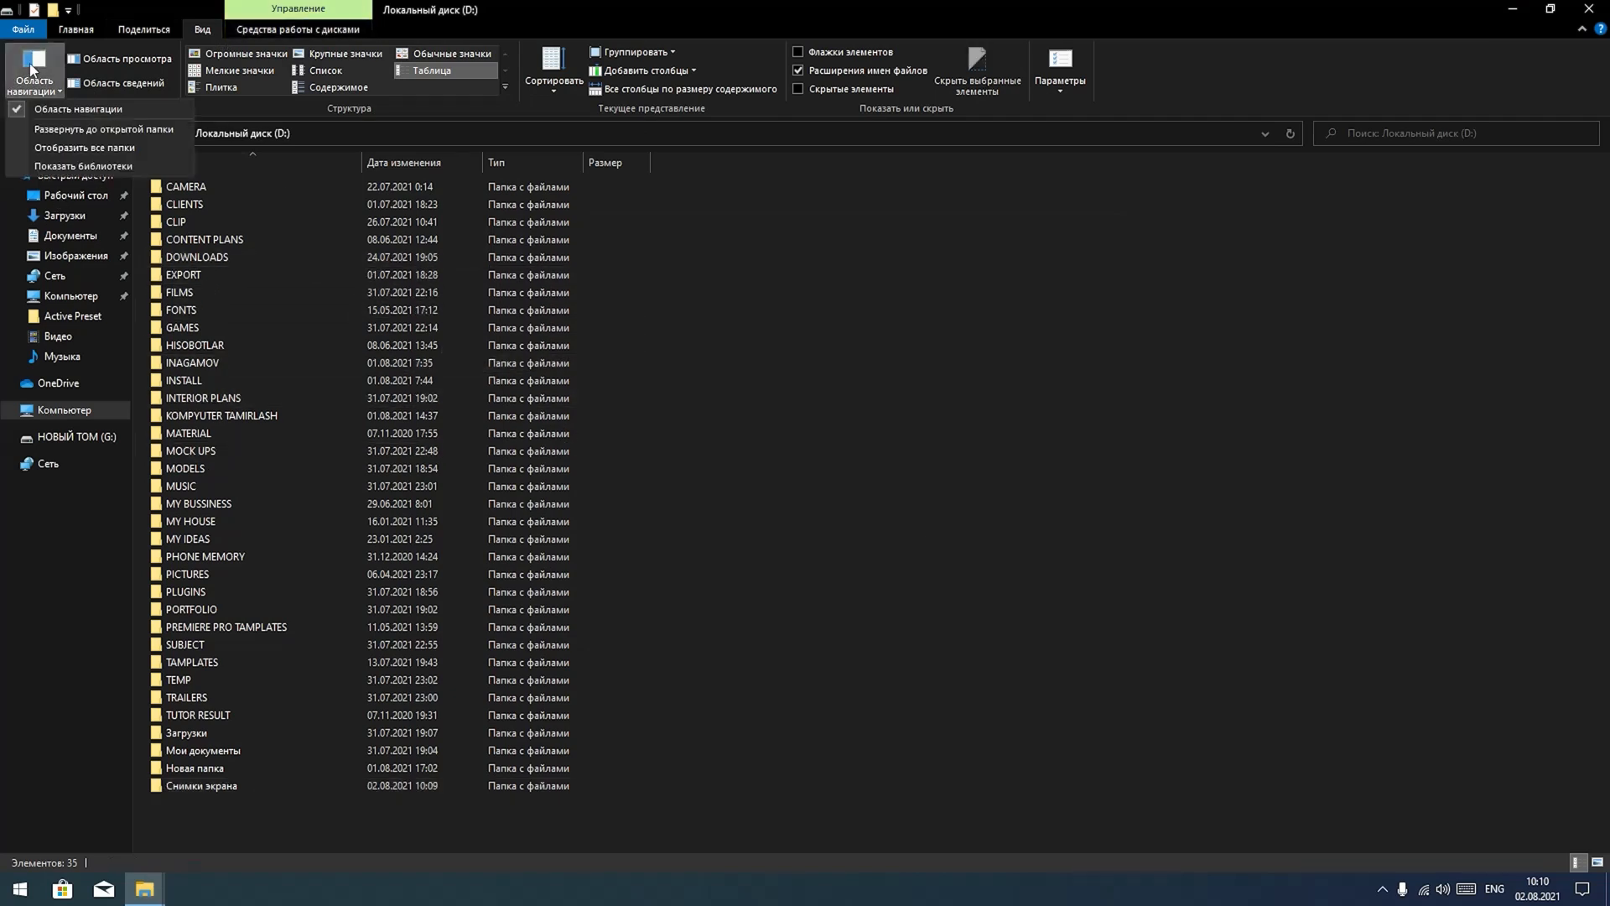
{"action": "left_click", "coordinate": [39, 136]}
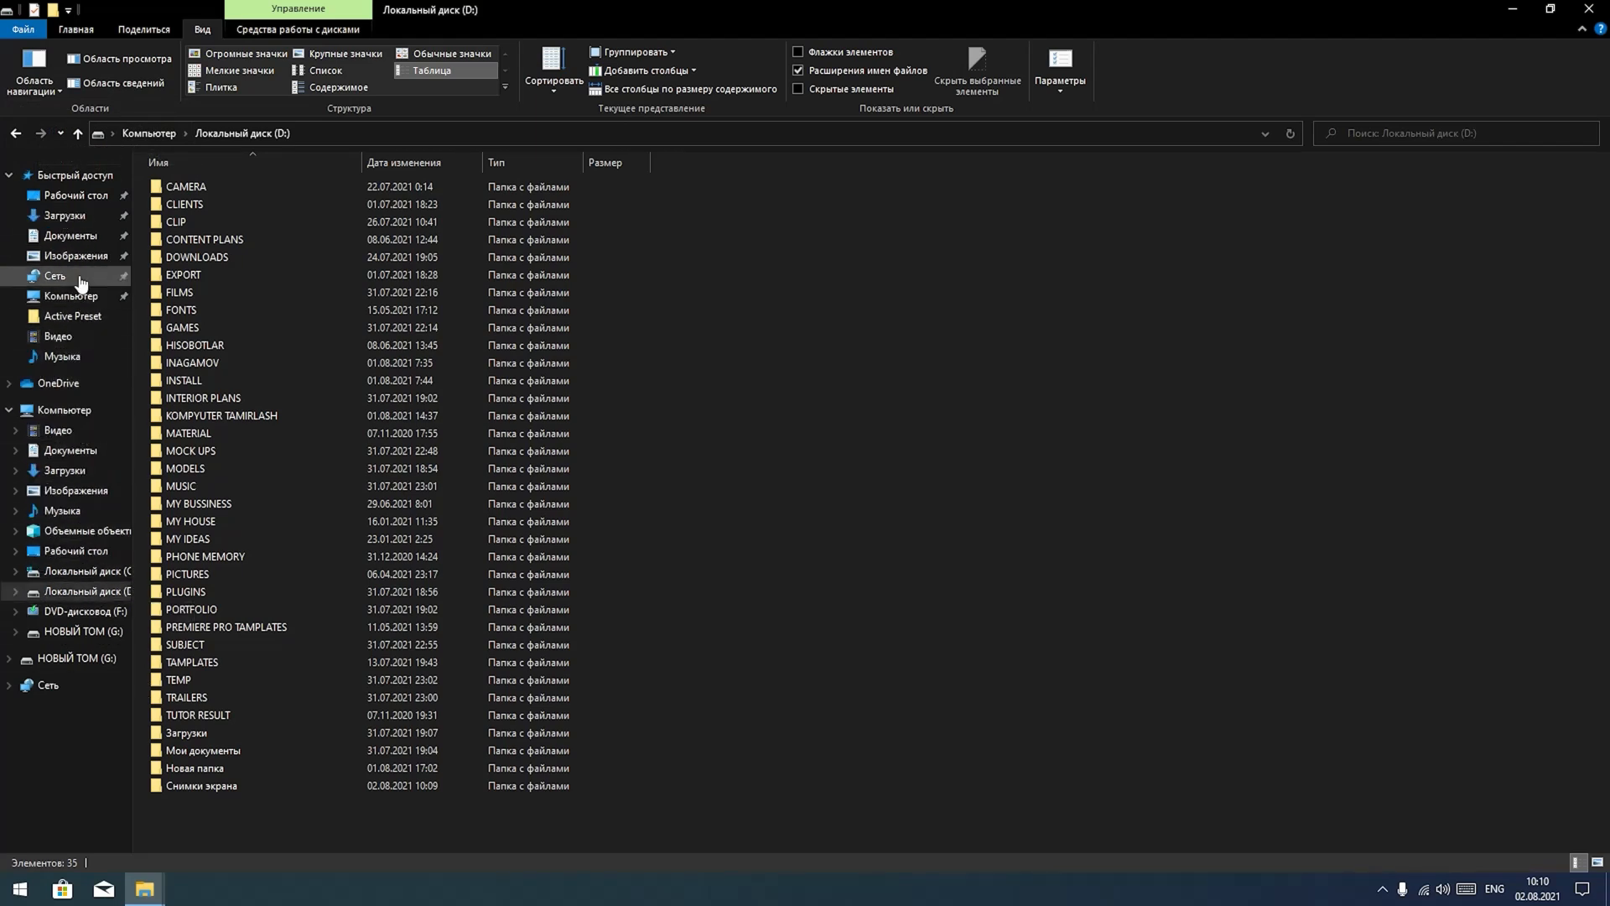
{"action": "left_click", "coordinate": [33, 73]}
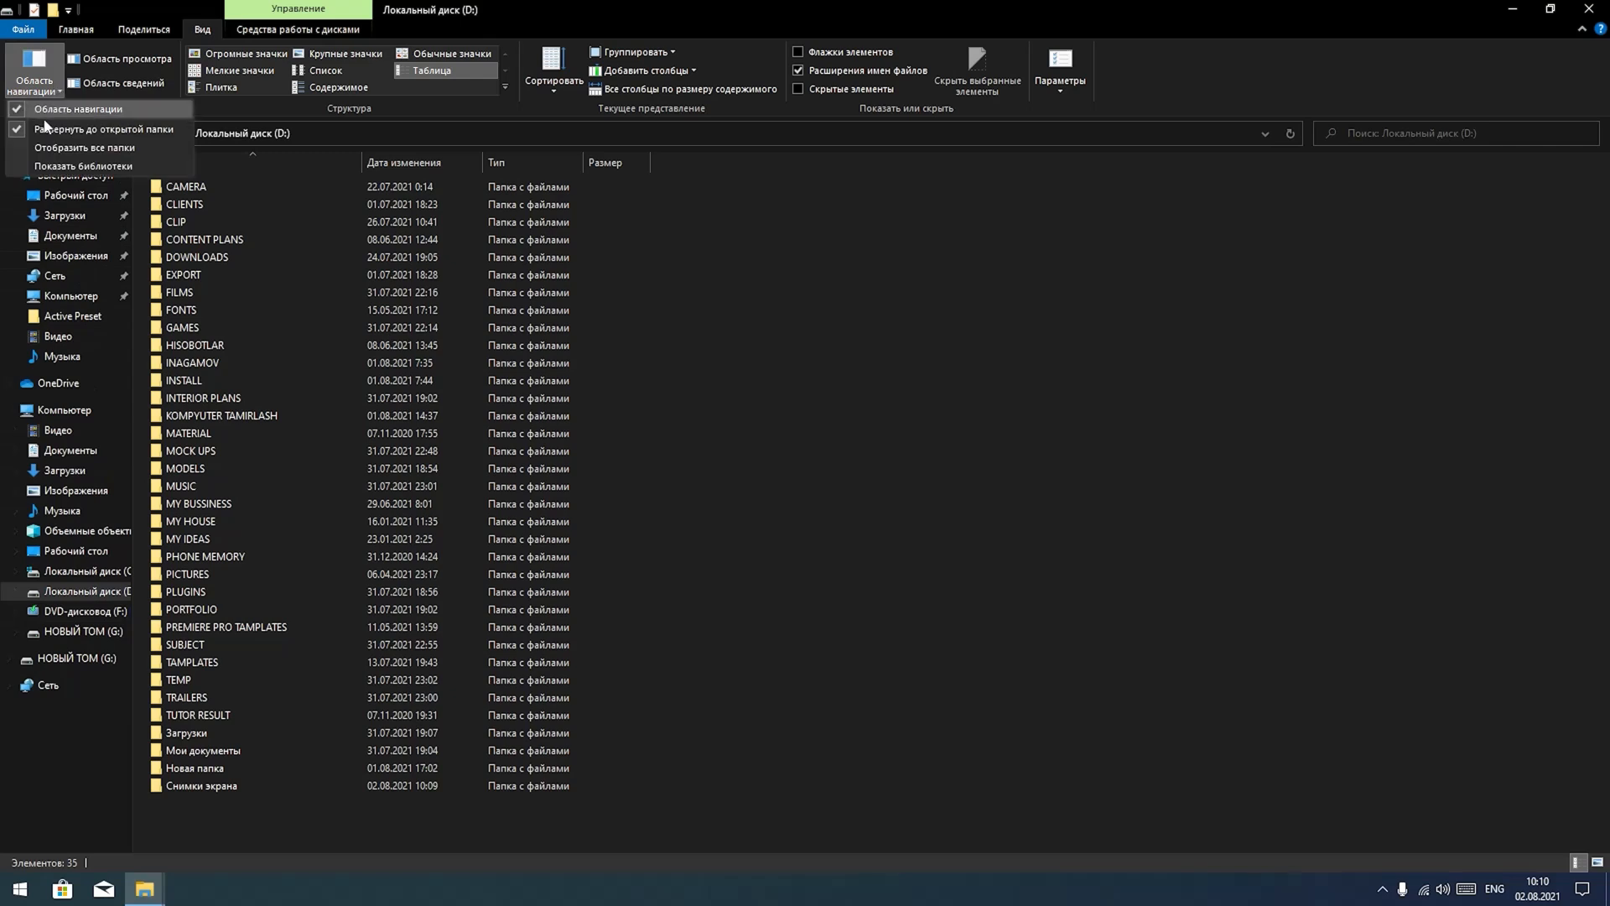
{"action": "left_click", "coordinate": [18, 134]}
{"action": "left_click", "coordinate": [62, 71]}
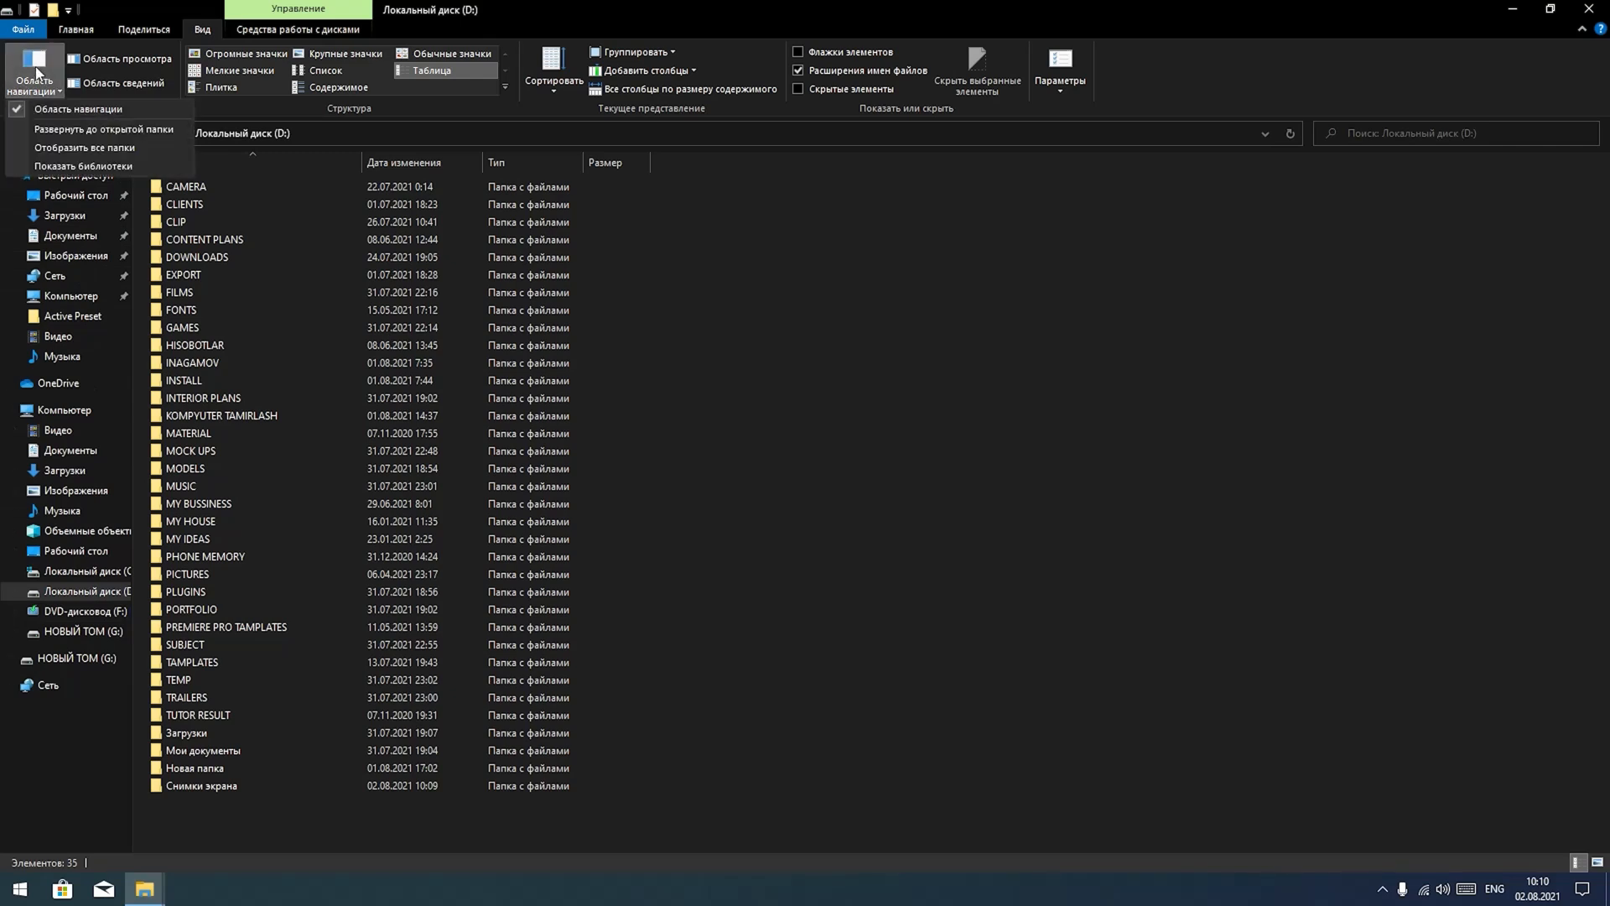
{"action": "left_click", "coordinate": [32, 148]}
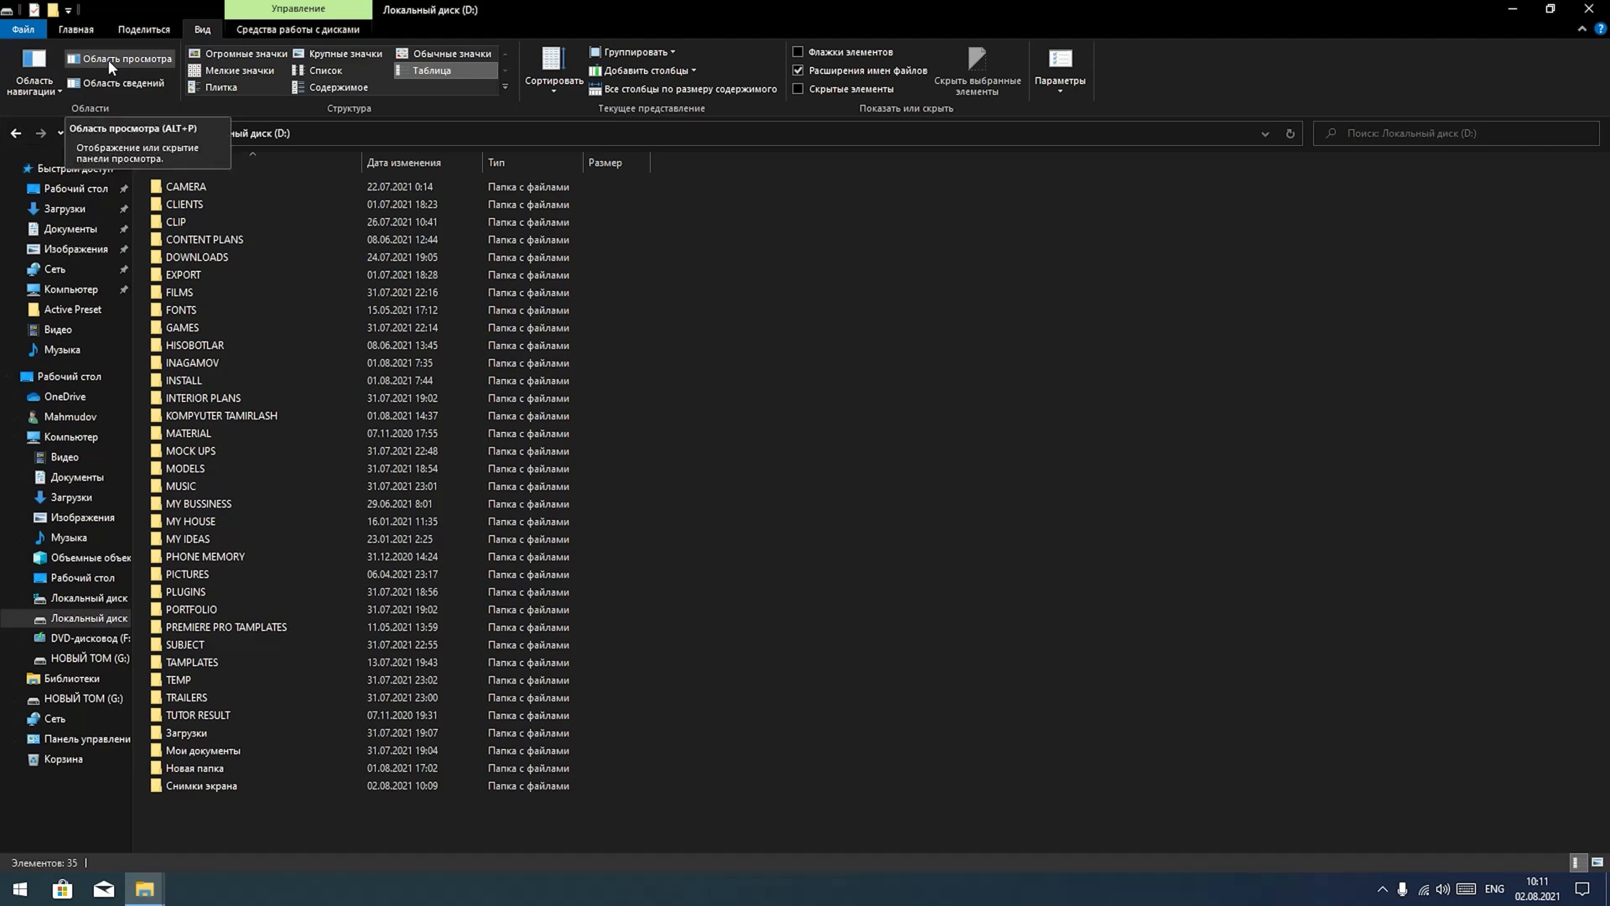
- Turn on the preview pane and open the Windows folder inside INSTALL
{"action": "left_click", "coordinate": [156, 66]}
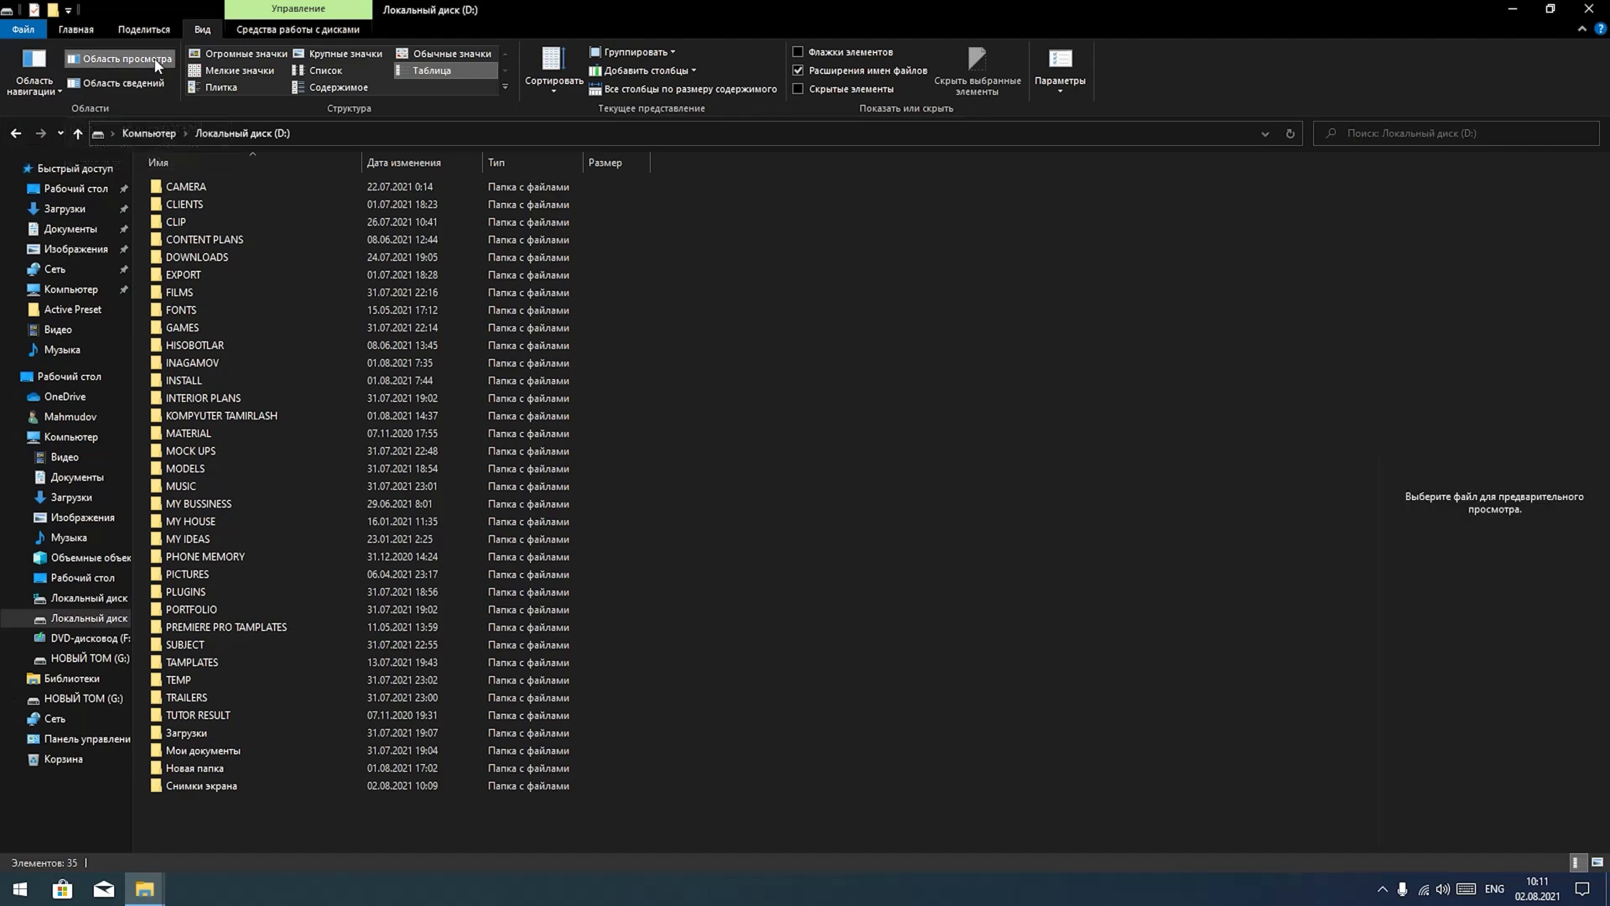
{"action": "left_click", "coordinate": [256, 381]}
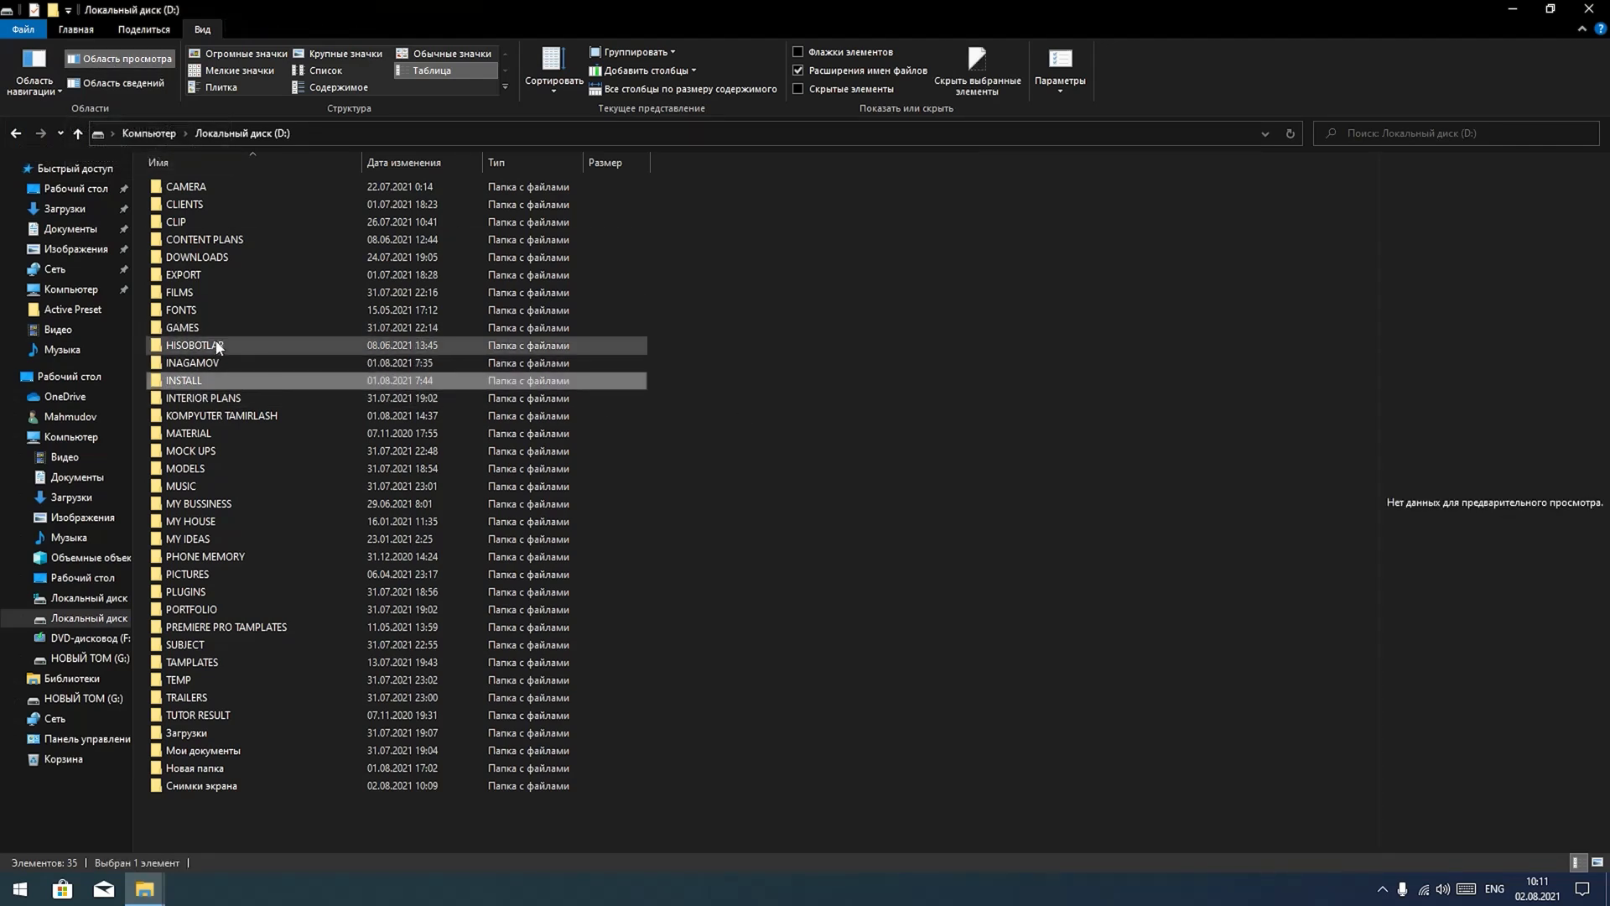
{"action": "double_click", "coordinate": [191, 381]}
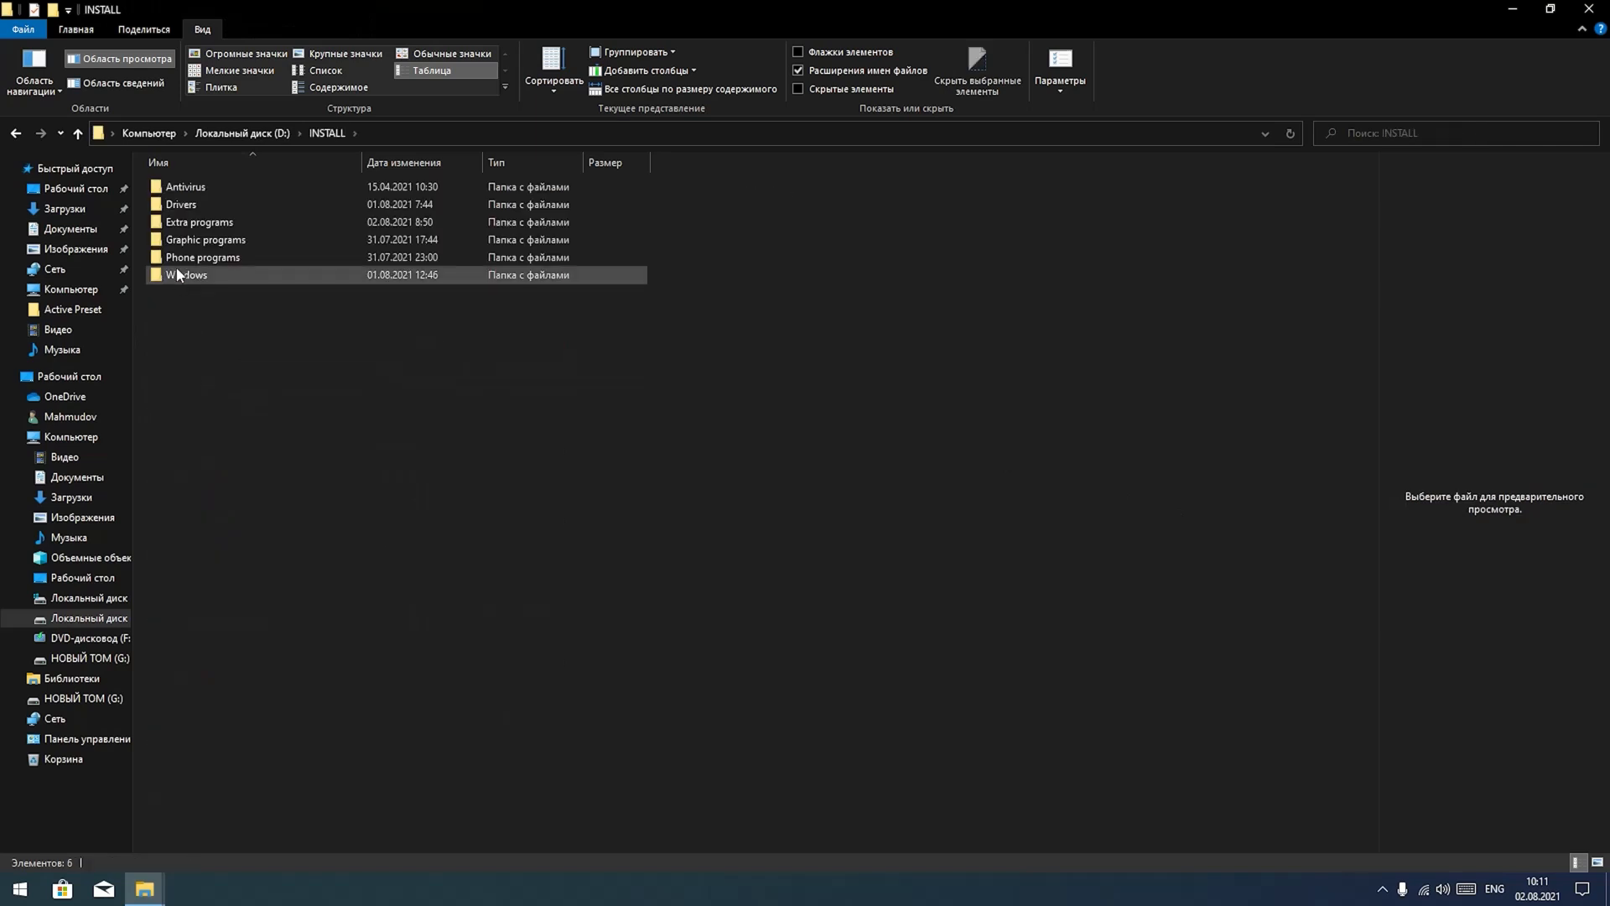
{"action": "double_click", "coordinate": [188, 275]}
- Try to open the Mac OS X and linux folders, requesting permanent access to them, and dismiss the messages
{"action": "left_click", "coordinate": [187, 224]}
{"action": "double_click", "coordinate": [188, 223]}
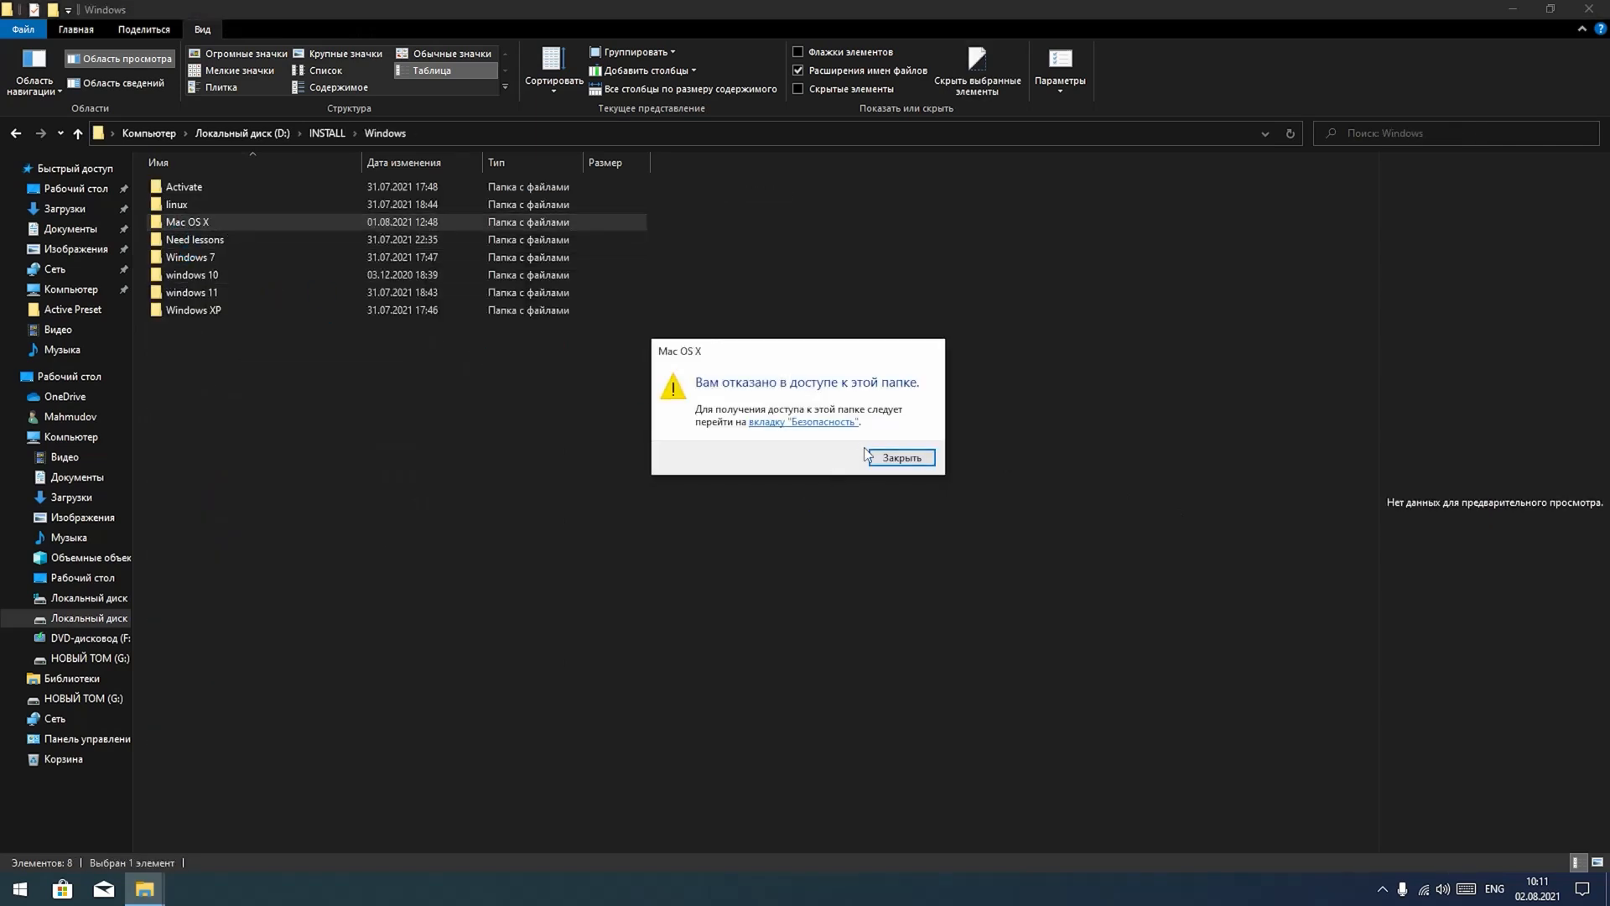
{"action": "left_click", "coordinate": [902, 458]}
{"action": "left_click", "coordinate": [249, 208]}
{"action": "double_click", "coordinate": [249, 208]}
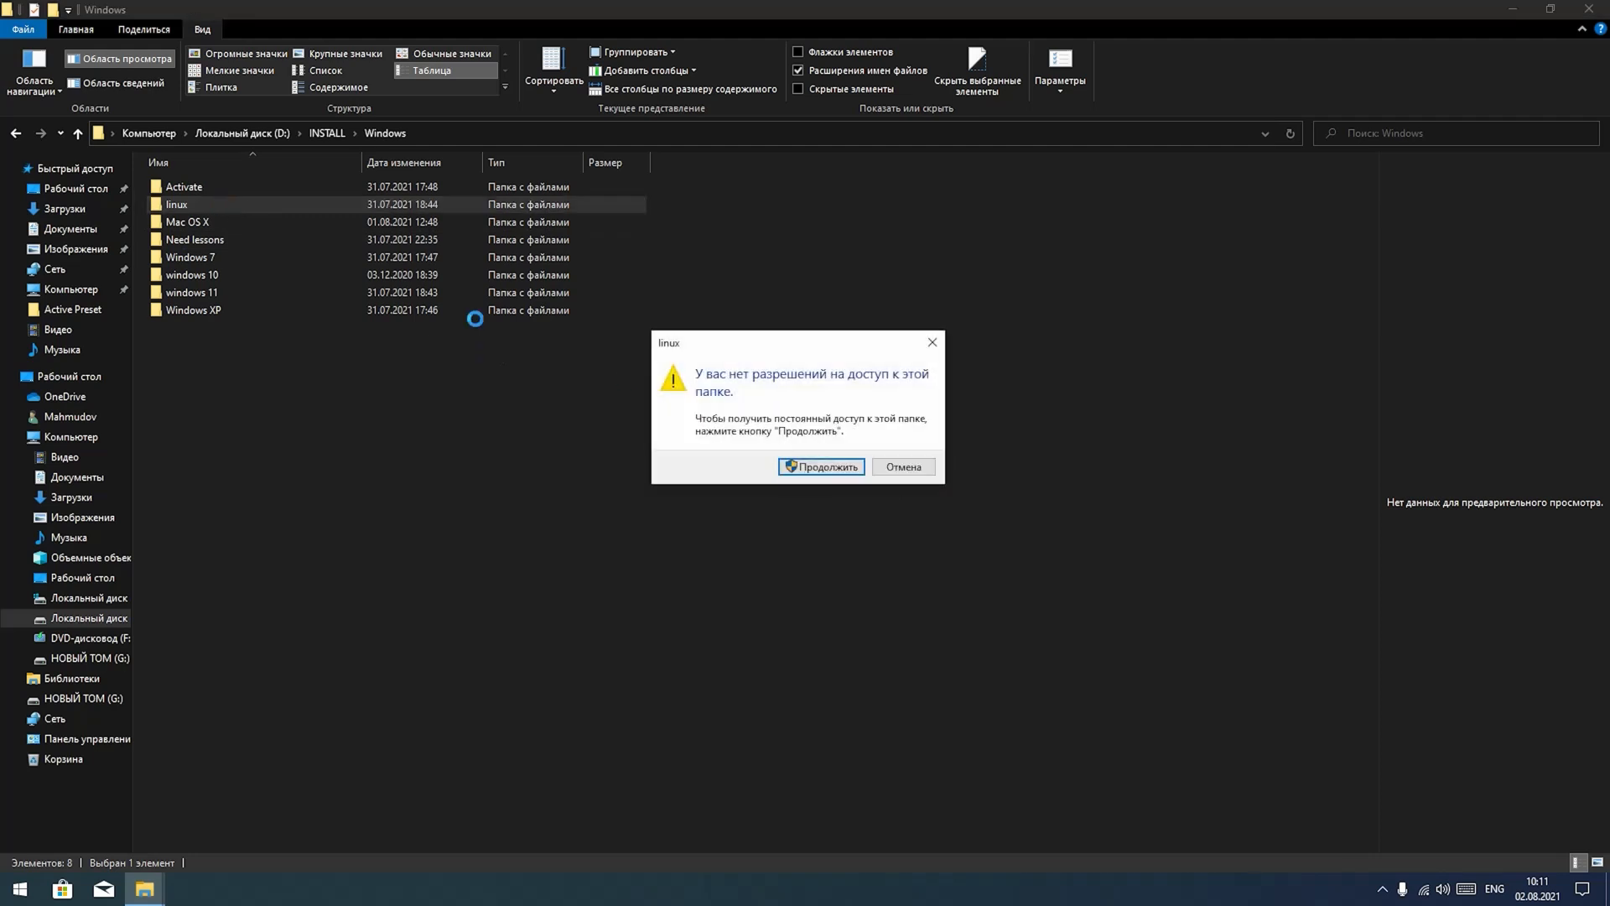
{"action": "left_click", "coordinate": [811, 467]}
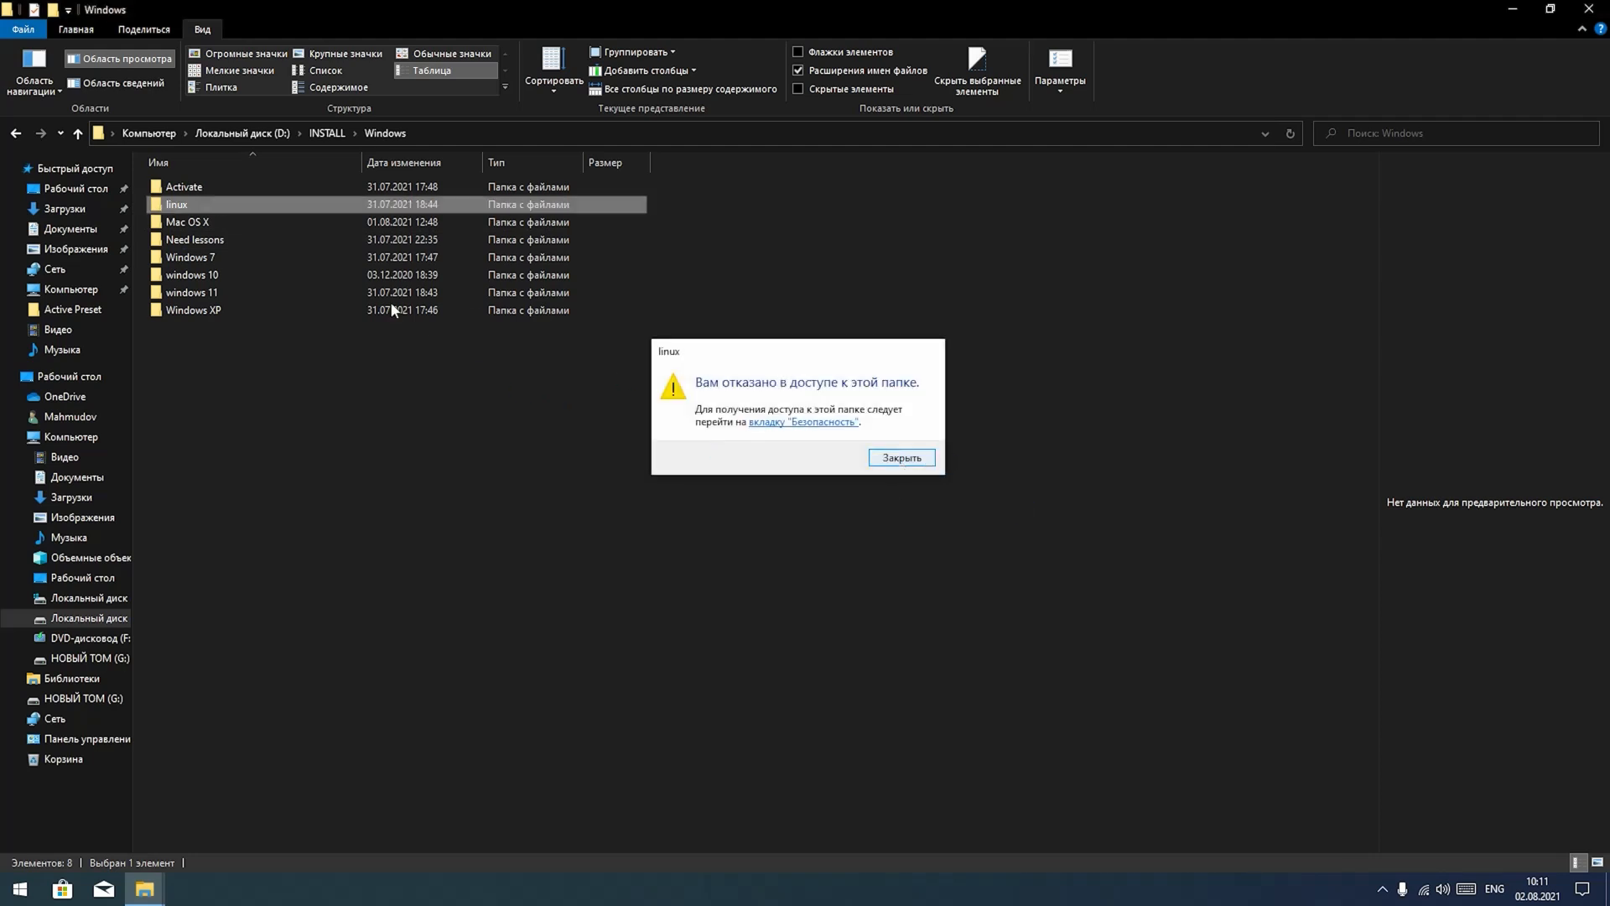
{"action": "left_click", "coordinate": [901, 458]}
- Go up to INSTALL and try to open Phone programs, then look inside Новая папка on drive D and return
{"action": "left_click", "coordinate": [78, 134]}
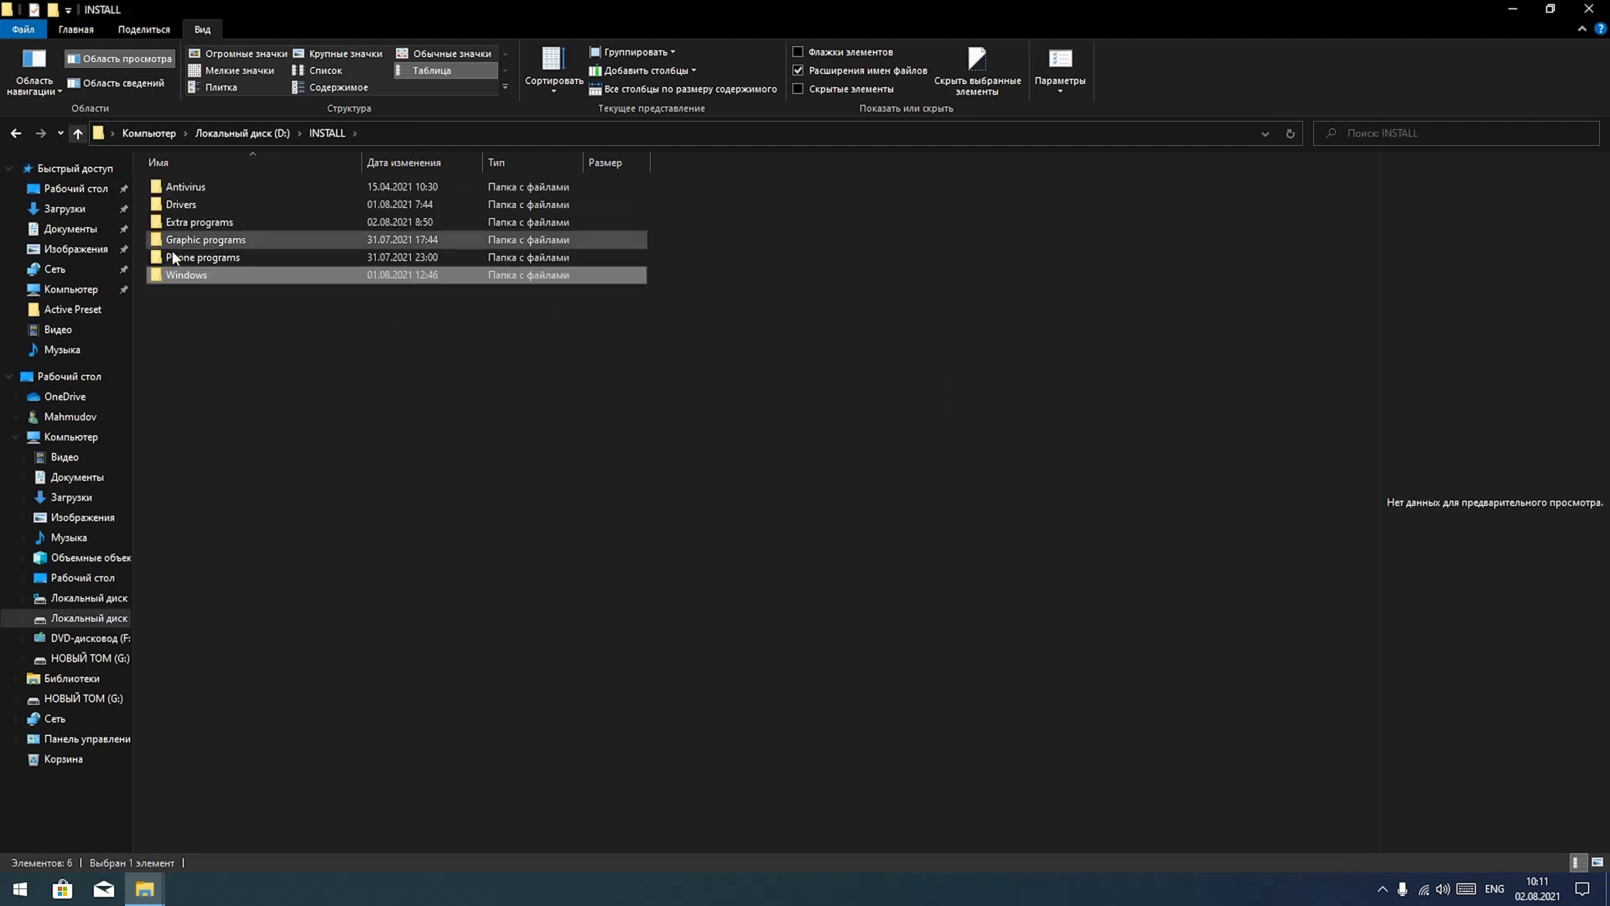
{"action": "double_click", "coordinate": [201, 258]}
{"action": "left_click", "coordinate": [822, 466]}
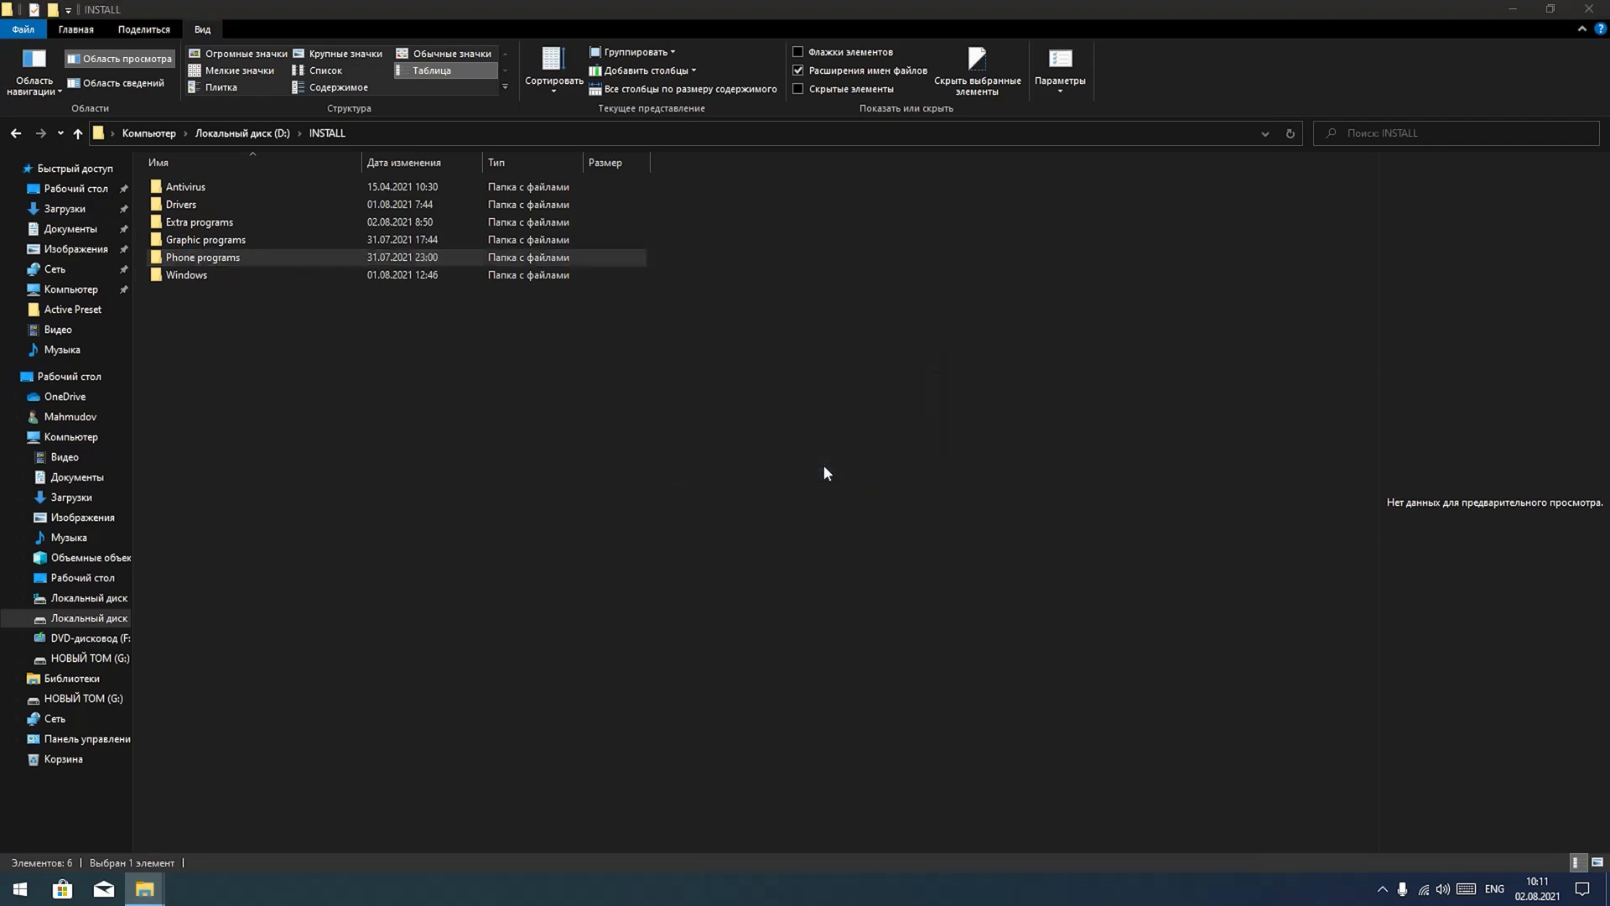
{"action": "left_click", "coordinate": [901, 460]}
{"action": "left_click", "coordinate": [78, 133]}
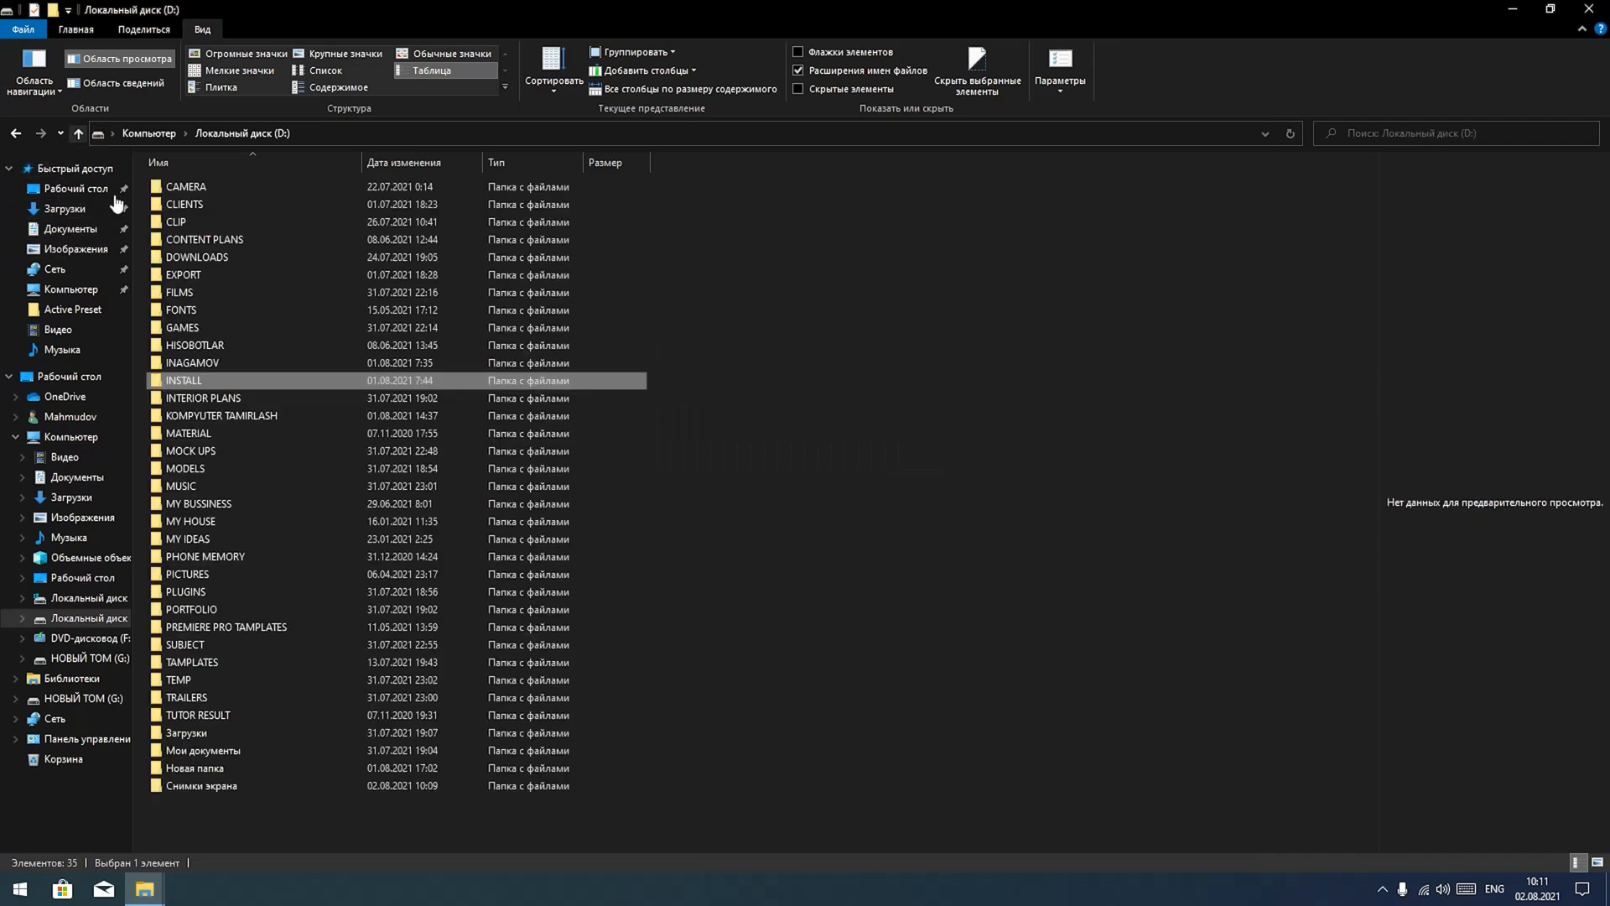
{"action": "double_click", "coordinate": [224, 776]}
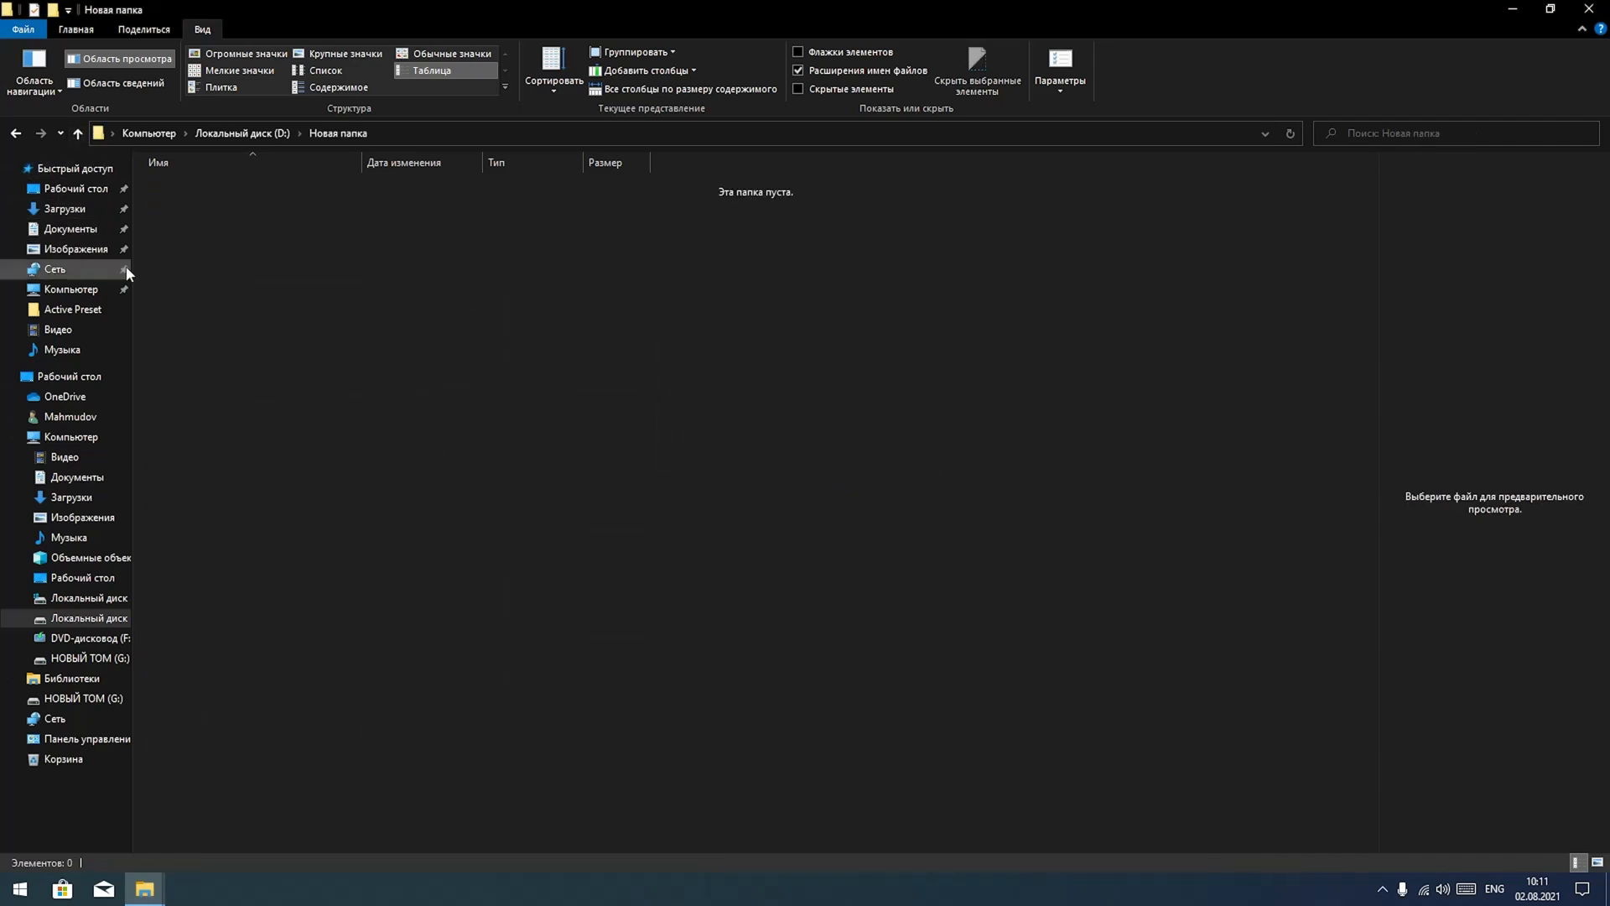
{"action": "left_click", "coordinate": [78, 133]}
- Open the Снимки экрана folder and preview both screenshots, widening the preview pane to more than half the window
{"action": "double_click", "coordinate": [201, 785]}
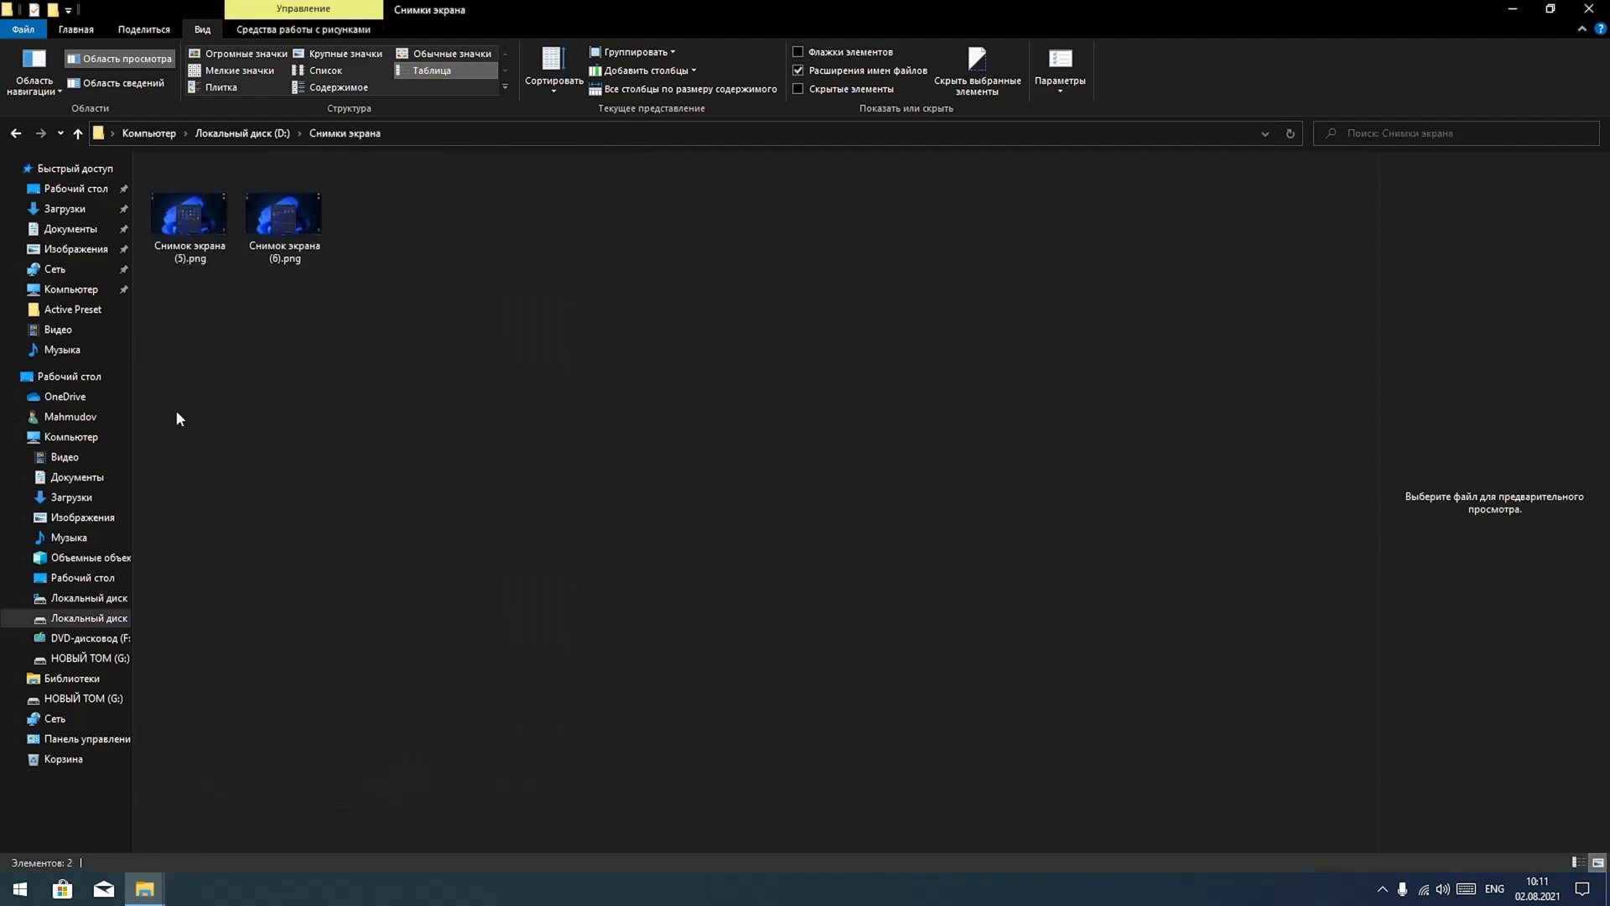
{"action": "left_click", "coordinate": [191, 220]}
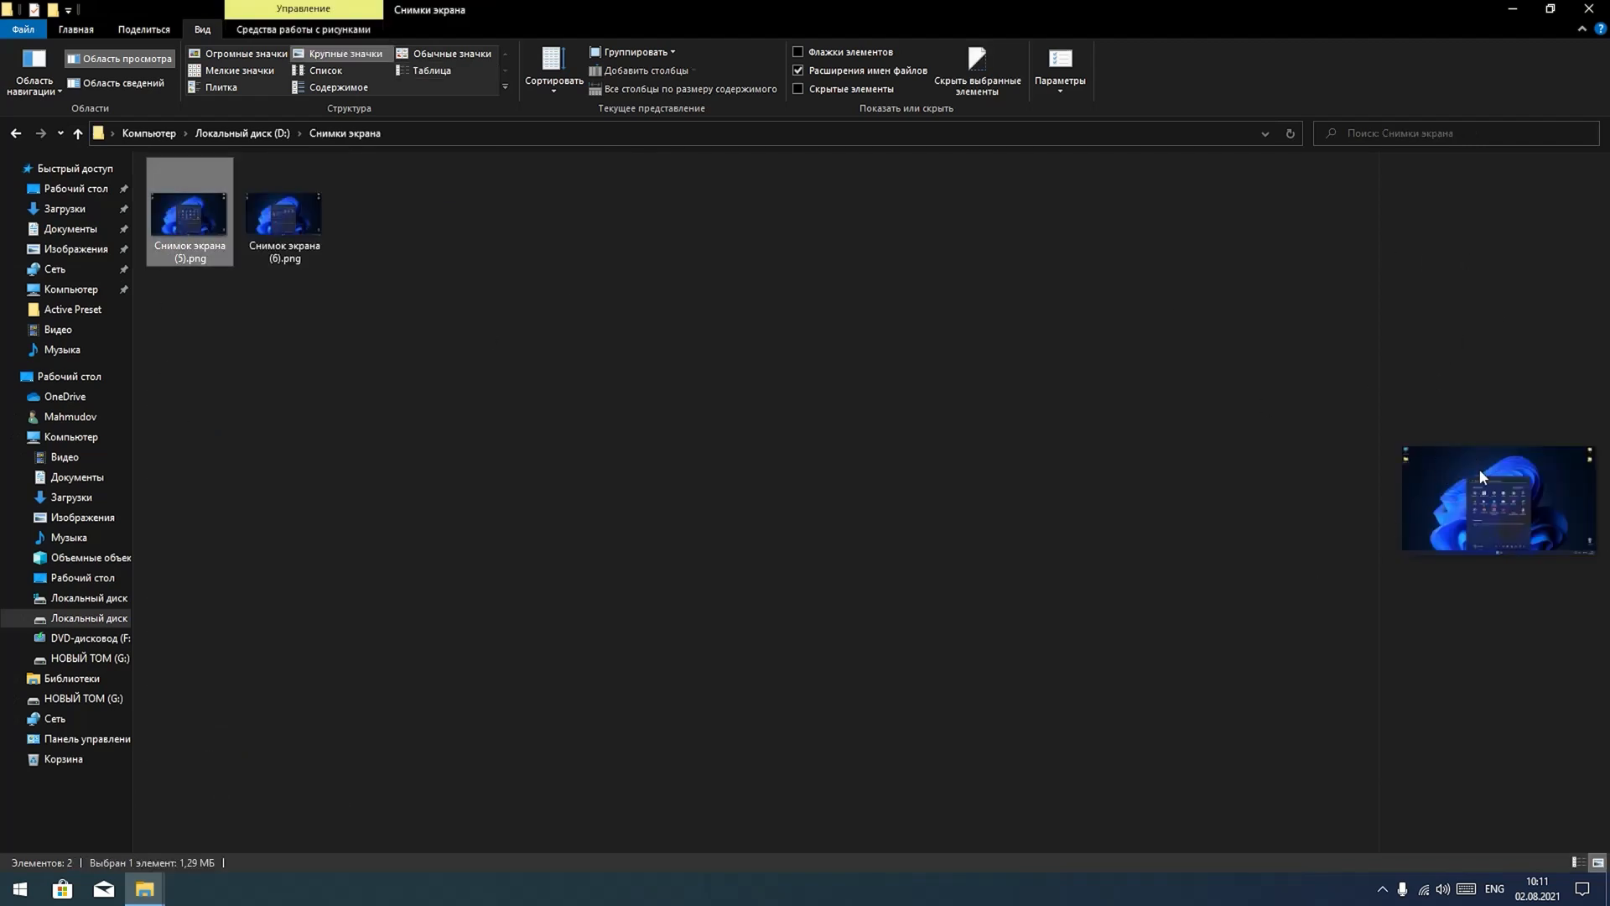
{"action": "left_click", "coordinate": [284, 218]}
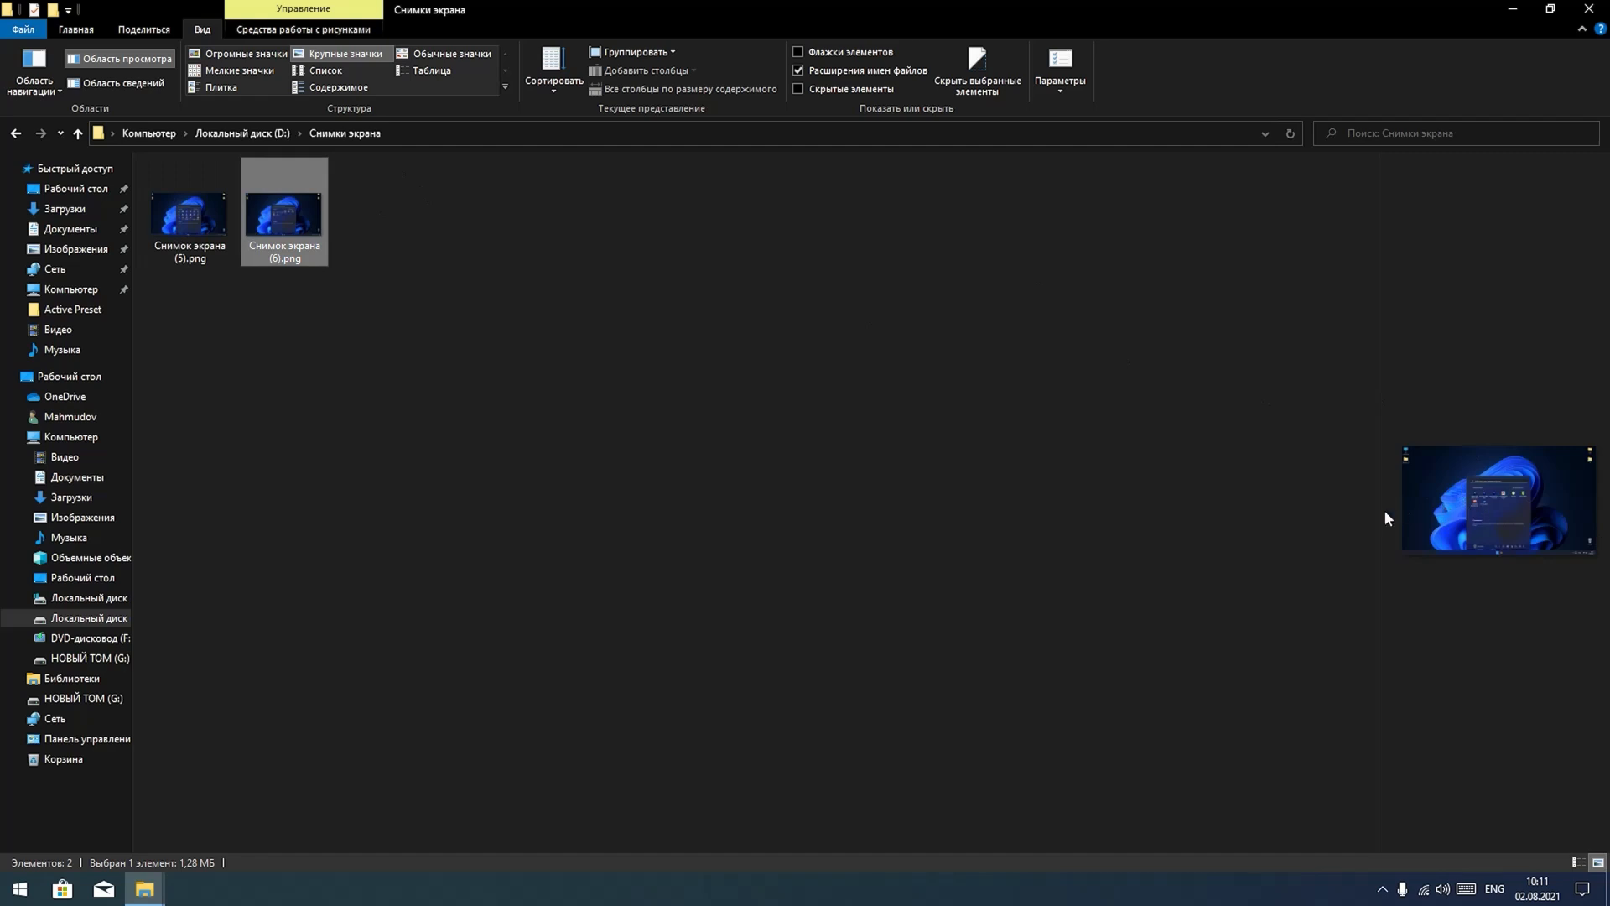
{"action": "left_click_drag", "start_coordinate": [1376, 506], "coordinate": [684, 498]}
{"action": "left_click", "coordinate": [184, 219]}
{"action": "left_click", "coordinate": [261, 201]}
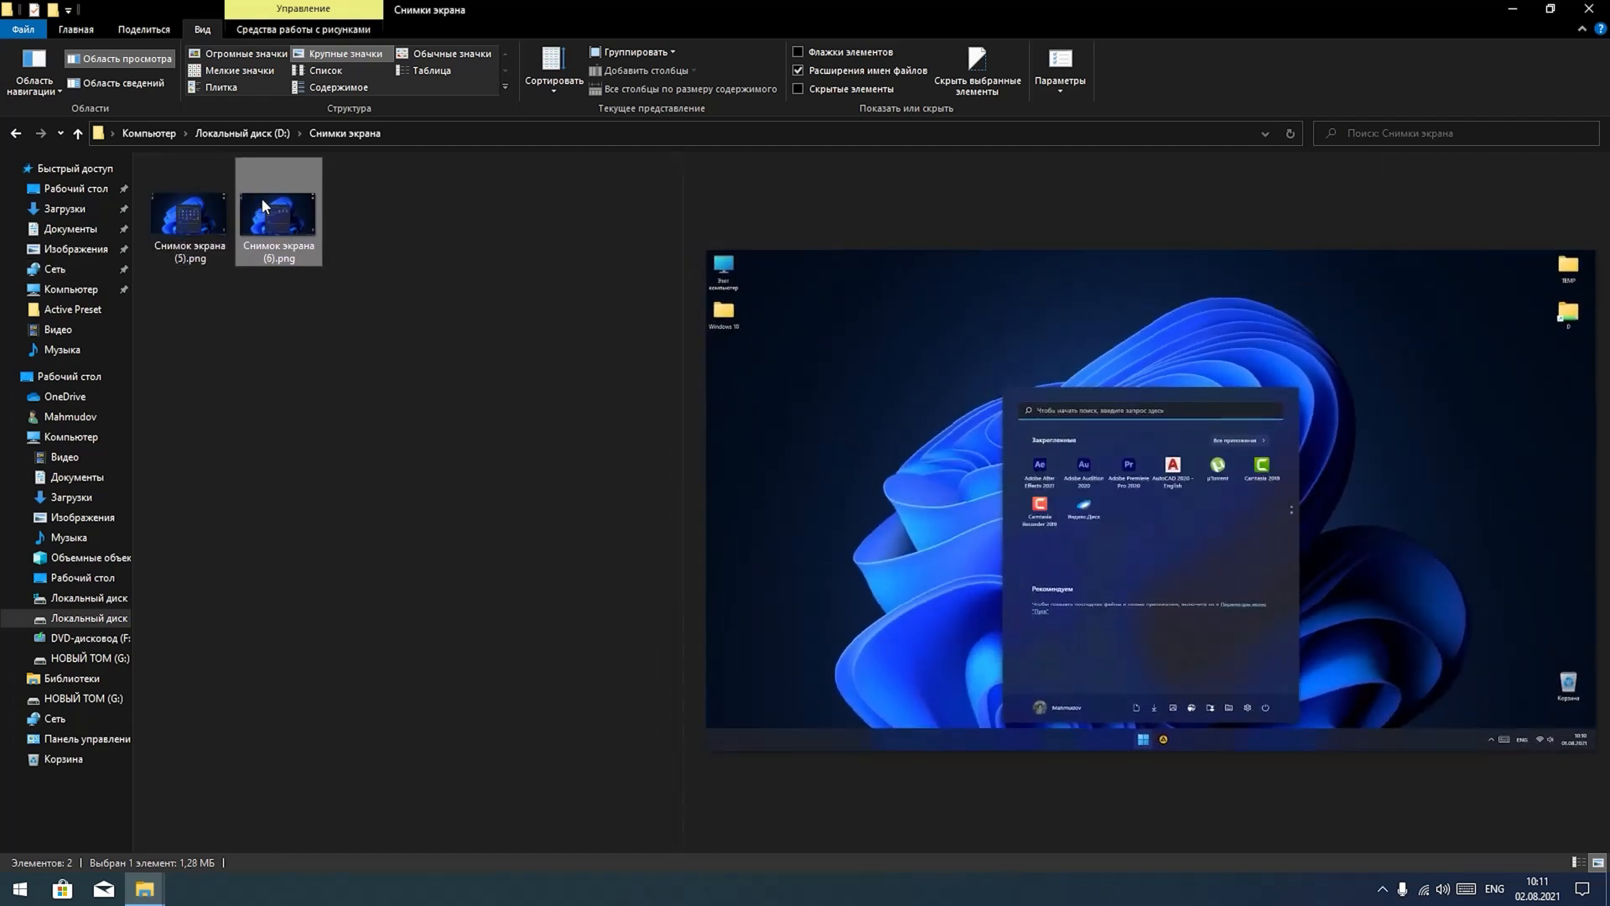
- Switch from the preview pane to the details pane, narrow it, and show the details of Снимок экрана (5).png
{"action": "left_click", "coordinate": [117, 83]}
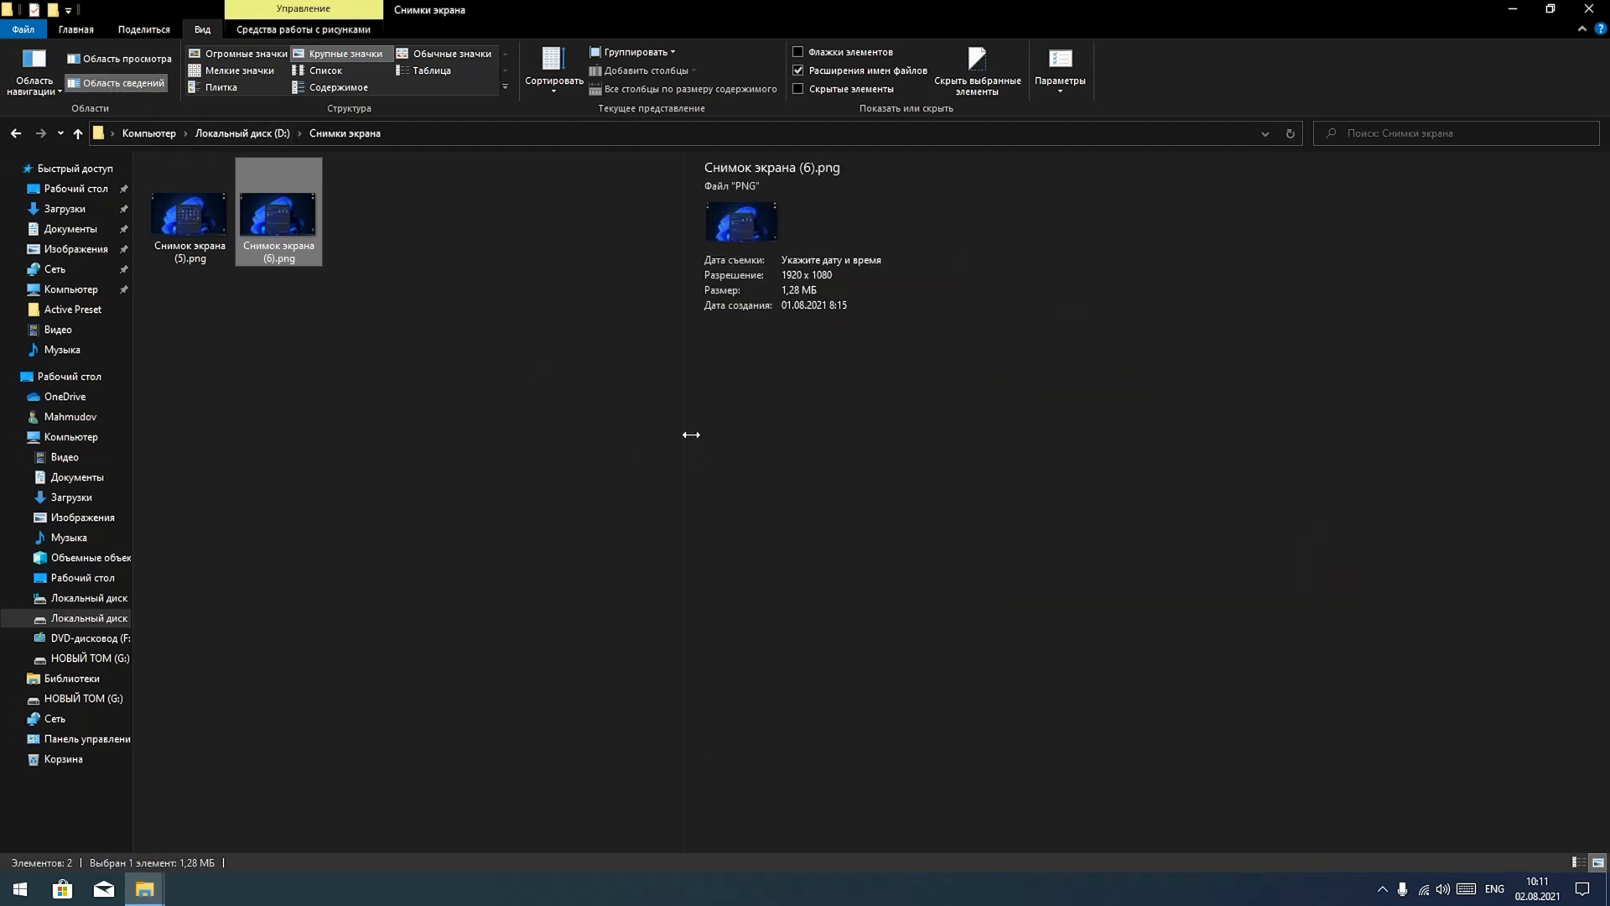
{"action": "left_click_drag", "start_coordinate": [691, 434], "coordinate": [1447, 519]}
{"action": "left_click", "coordinate": [206, 225]}
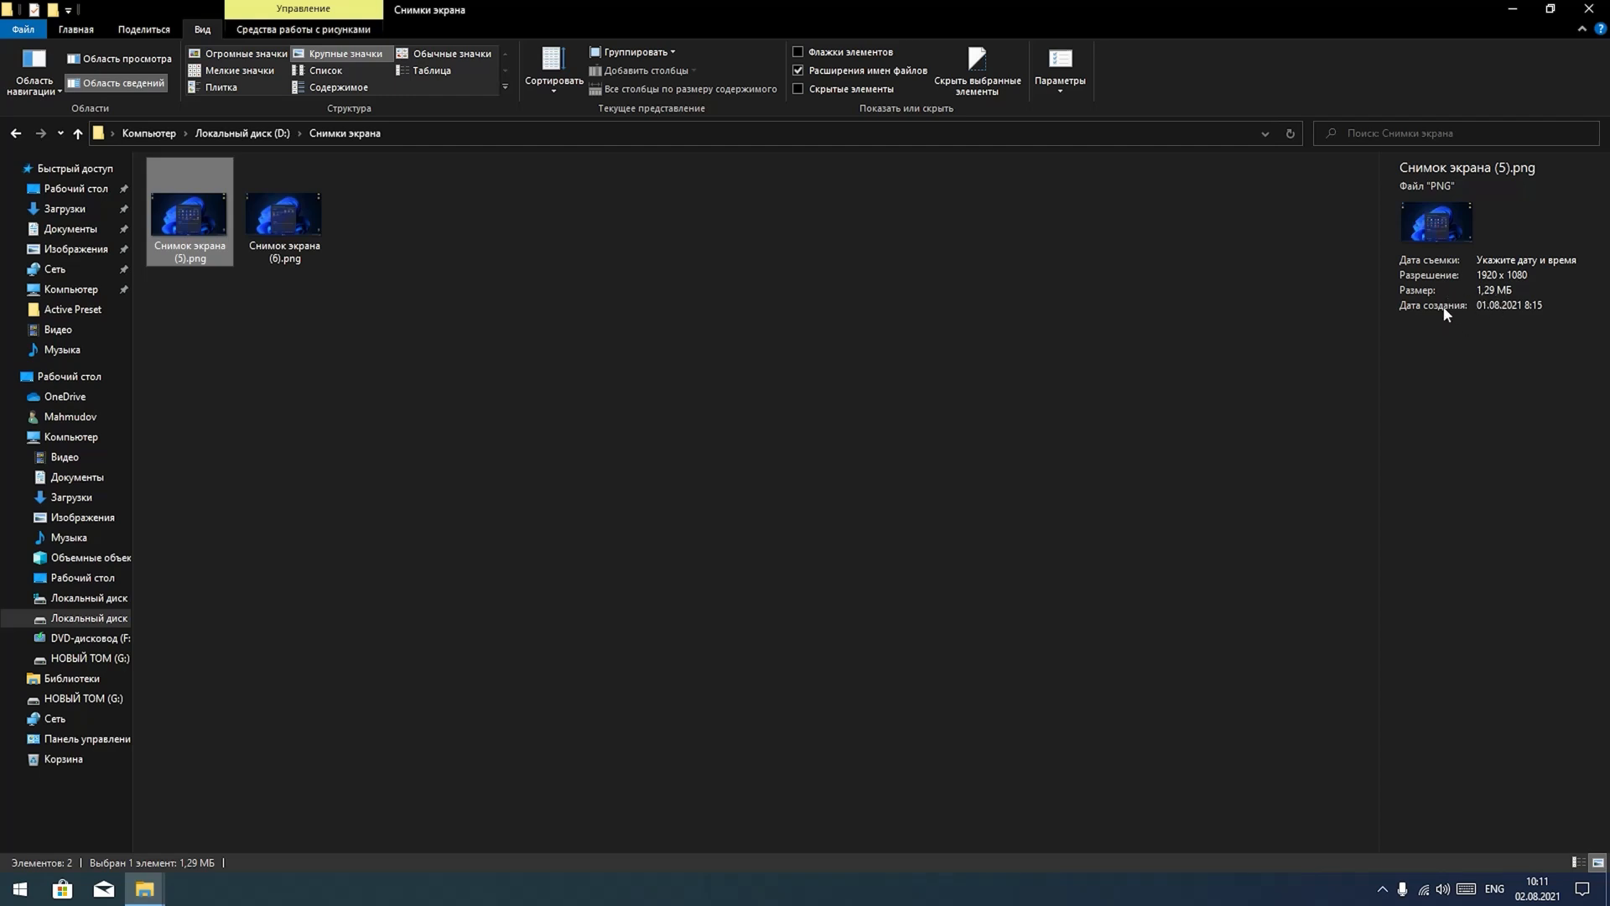
- Select both screenshots together to view their combined details, then clear the selection
{"action": "left_click", "coordinate": [460, 382]}
{"action": "left_click_drag", "start_coordinate": [387, 340], "coordinate": [149, 159]}
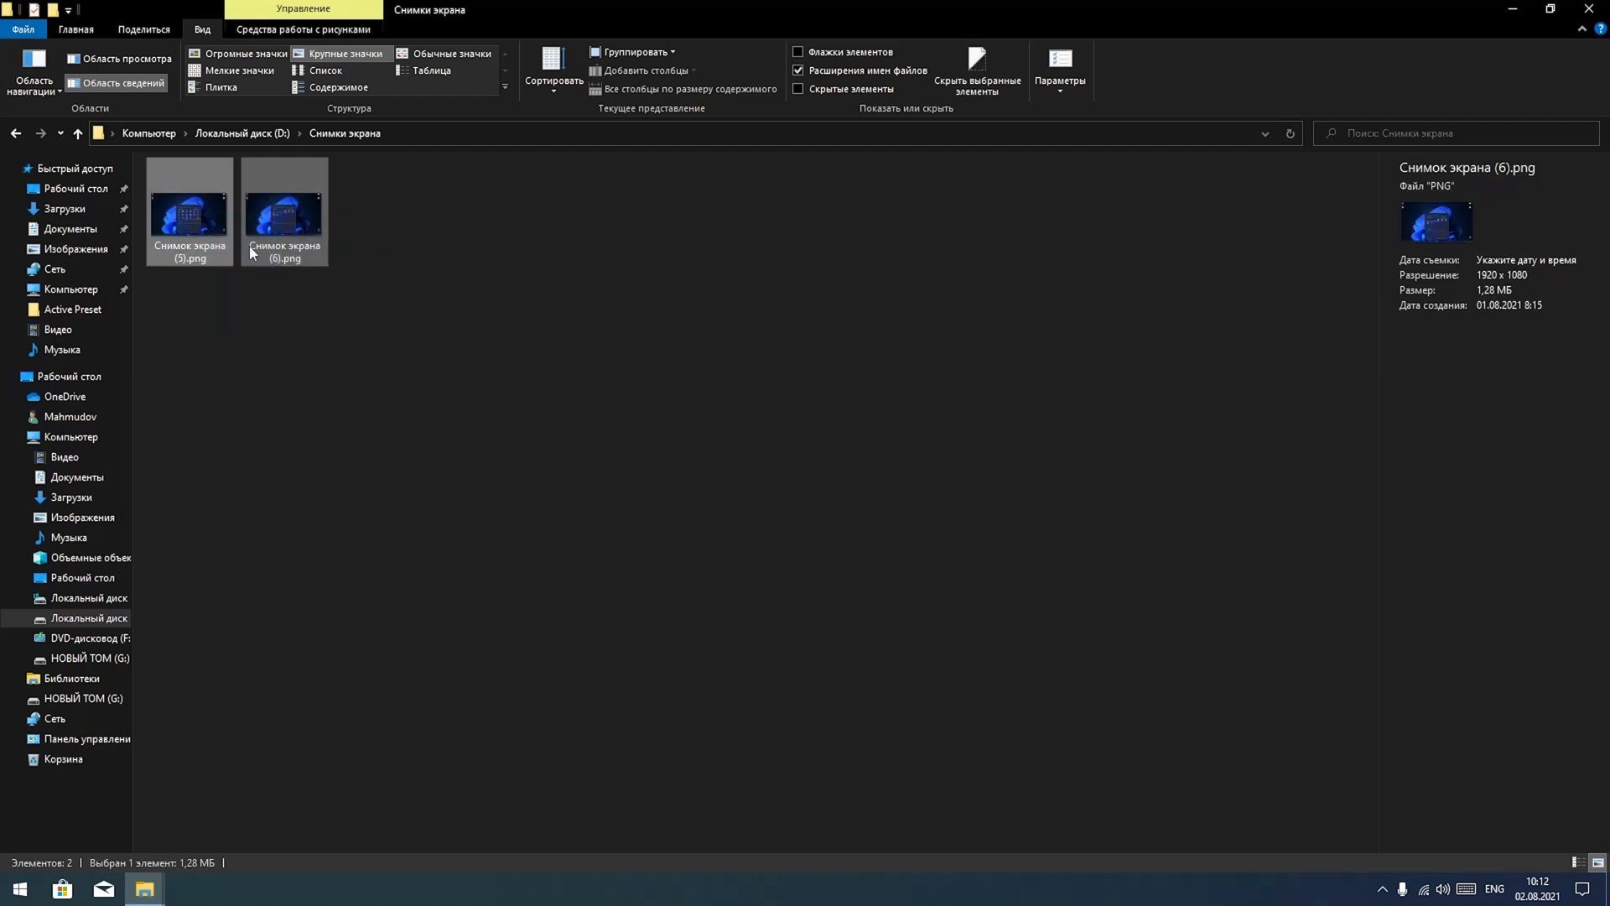
{"action": "left_click", "coordinate": [731, 404]}
{"action": "left_click_drag", "start_coordinate": [493, 369], "coordinate": [135, 183]}
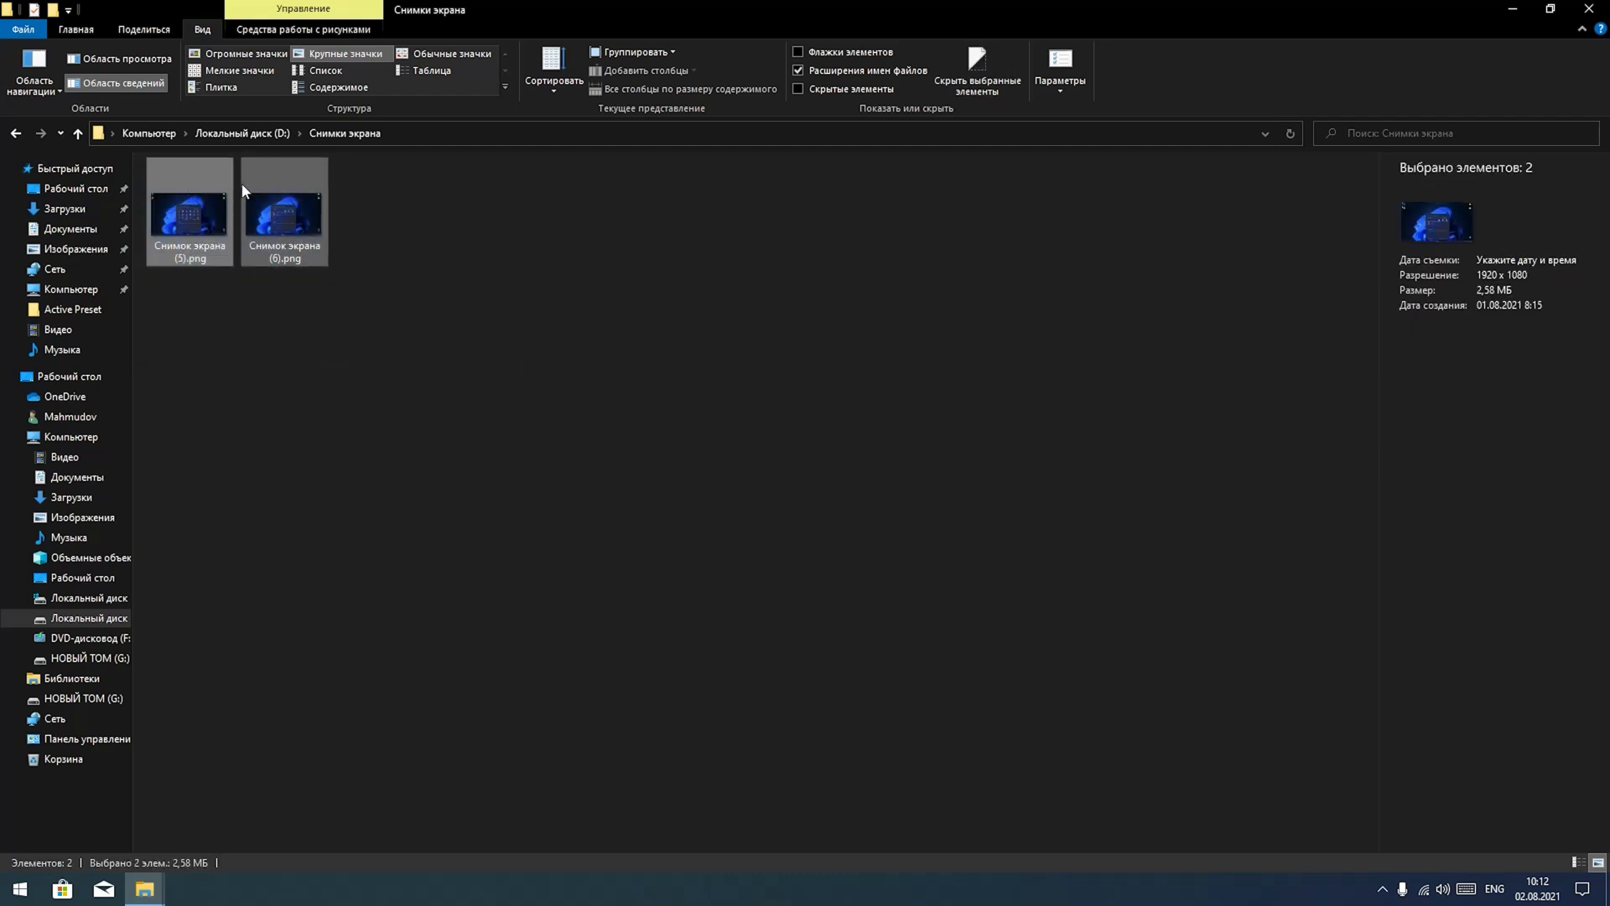
{"action": "left_click", "coordinate": [360, 330]}
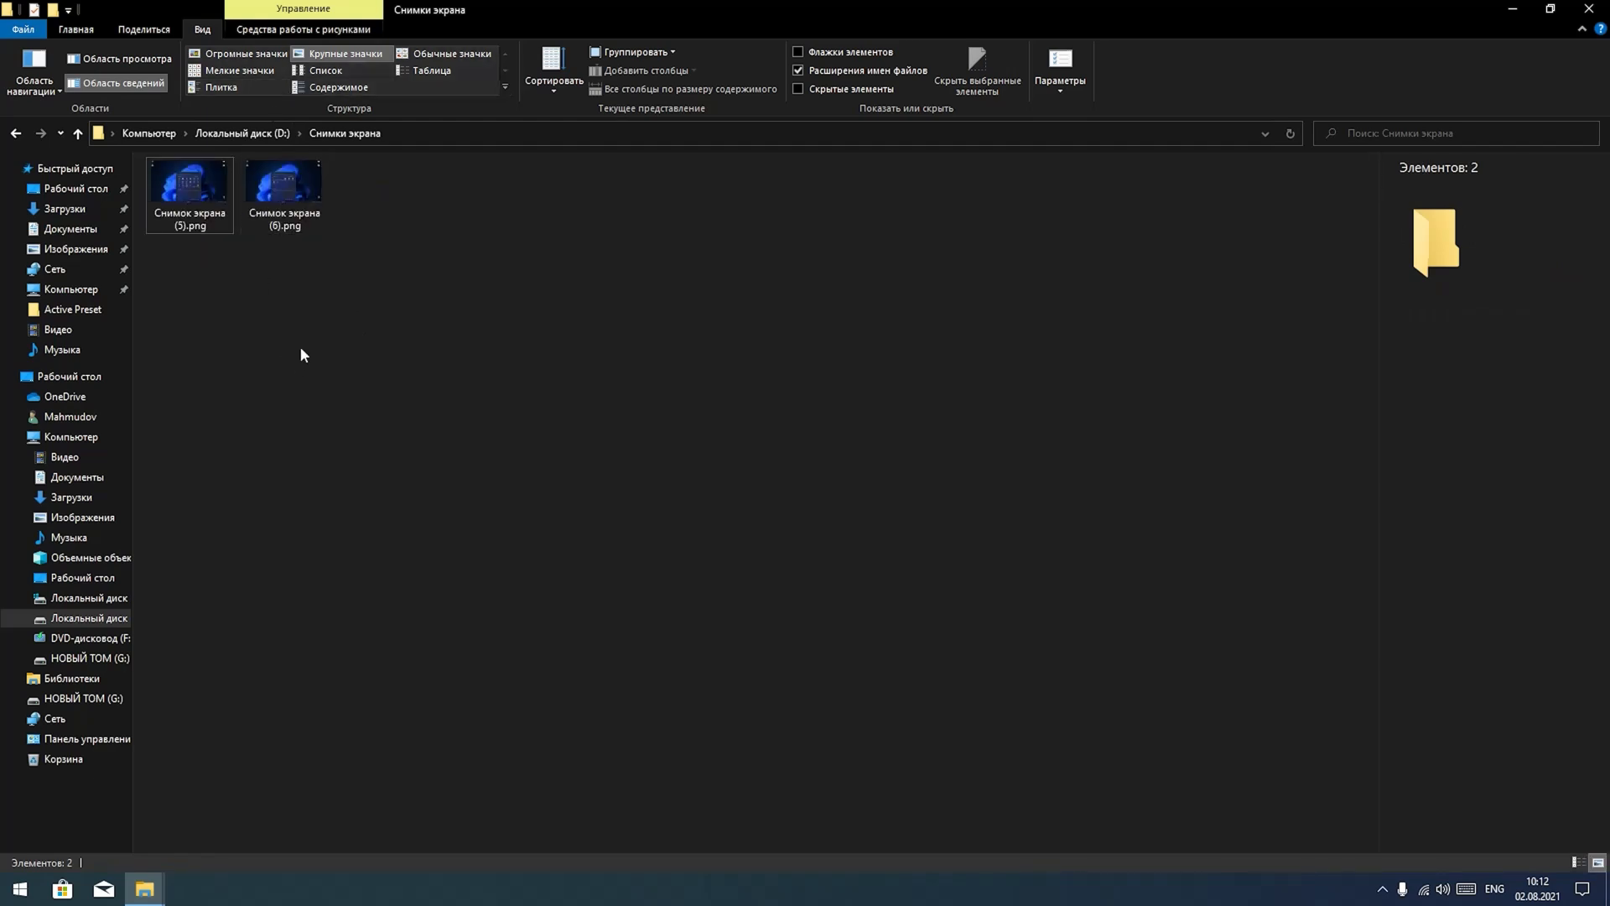
- Try several icon sizes and layouts for the Снимки экрана folder, then set its layout to Таблица
{"action": "scroll", "coordinate": [300, 346], "scroll_direction": "up", "scroll_amount": 5, "text": "ctrl"}
{"action": "scroll", "coordinate": [305, 332], "scroll_direction": "down", "scroll_amount": 5, "text": "ctrl"}
{"action": "scroll", "coordinate": [306, 332], "scroll_direction": "up", "scroll_amount": 5, "text": "ctrl"}
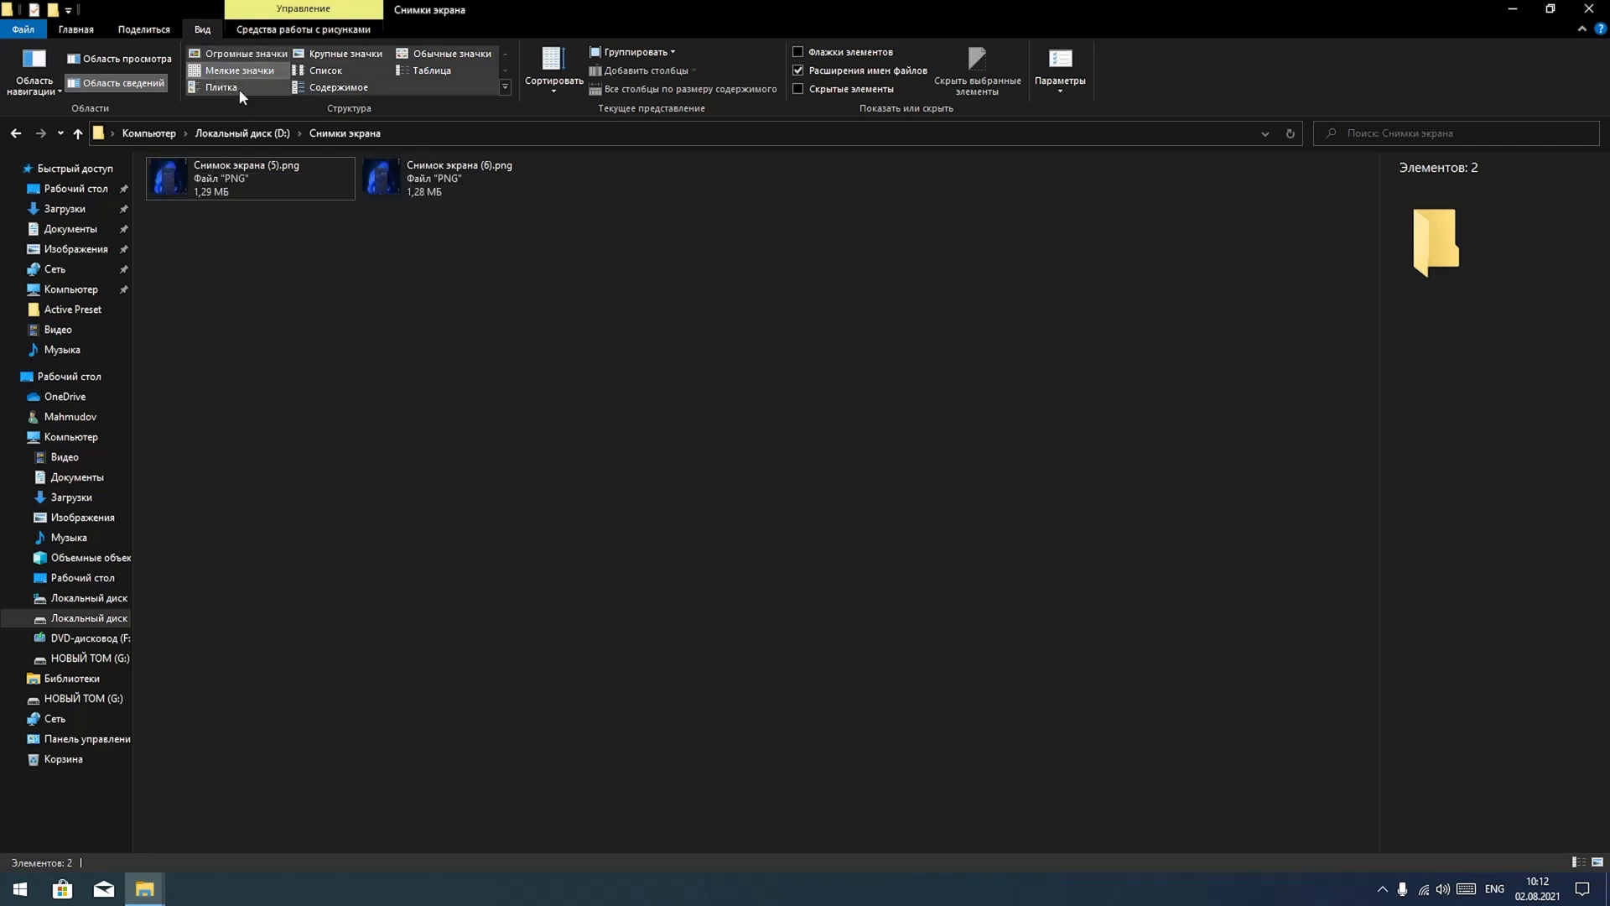
{"action": "left_click", "coordinate": [222, 88]}
{"action": "left_click", "coordinate": [303, 89]}
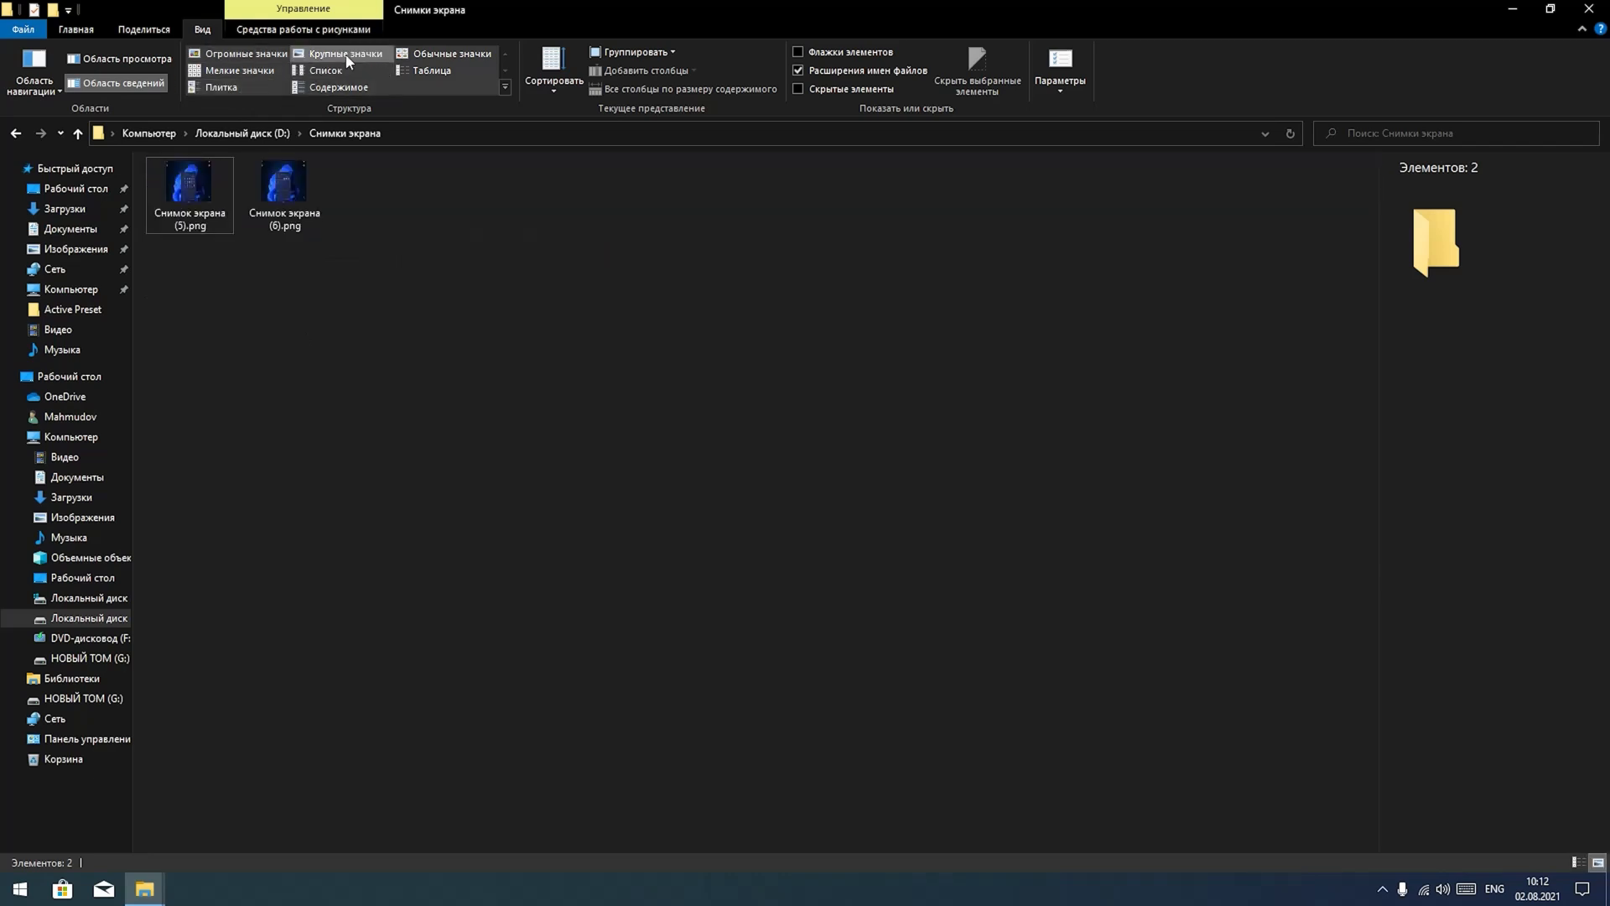
{"action": "left_click", "coordinate": [429, 72]}
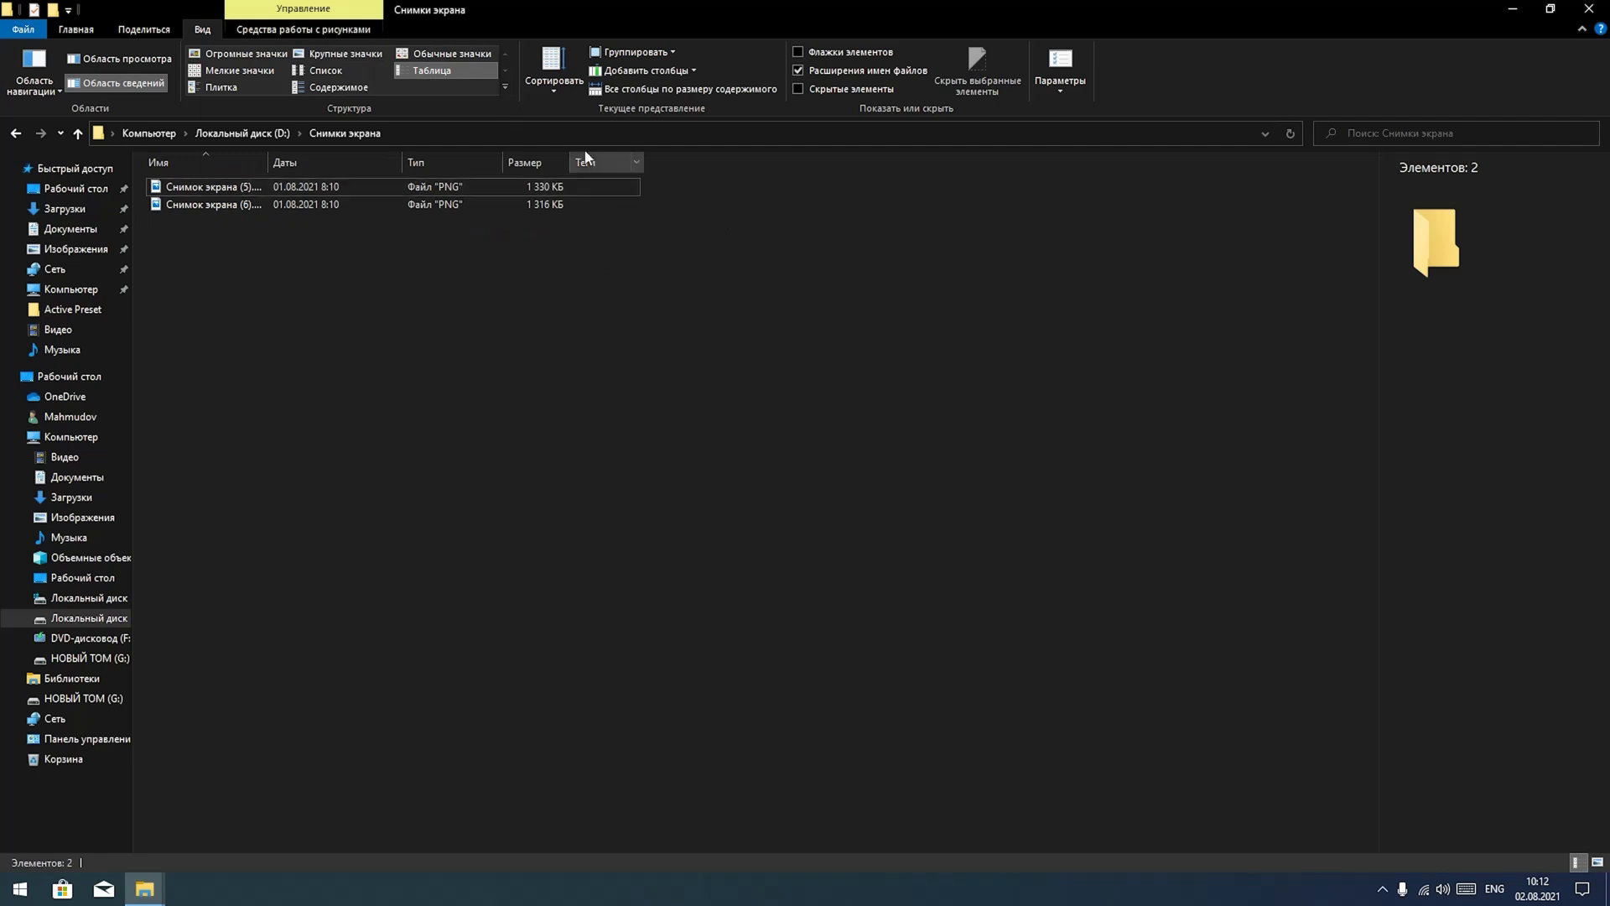
- Check the sorting and grouping options available for the Снимки экрана folder without changing them
{"action": "left_click", "coordinate": [567, 72]}
{"action": "left_click", "coordinate": [760, 448]}
{"action": "right_click", "coordinate": [577, 409]}
{"action": "mouse_move", "coordinate": [733, 440]}
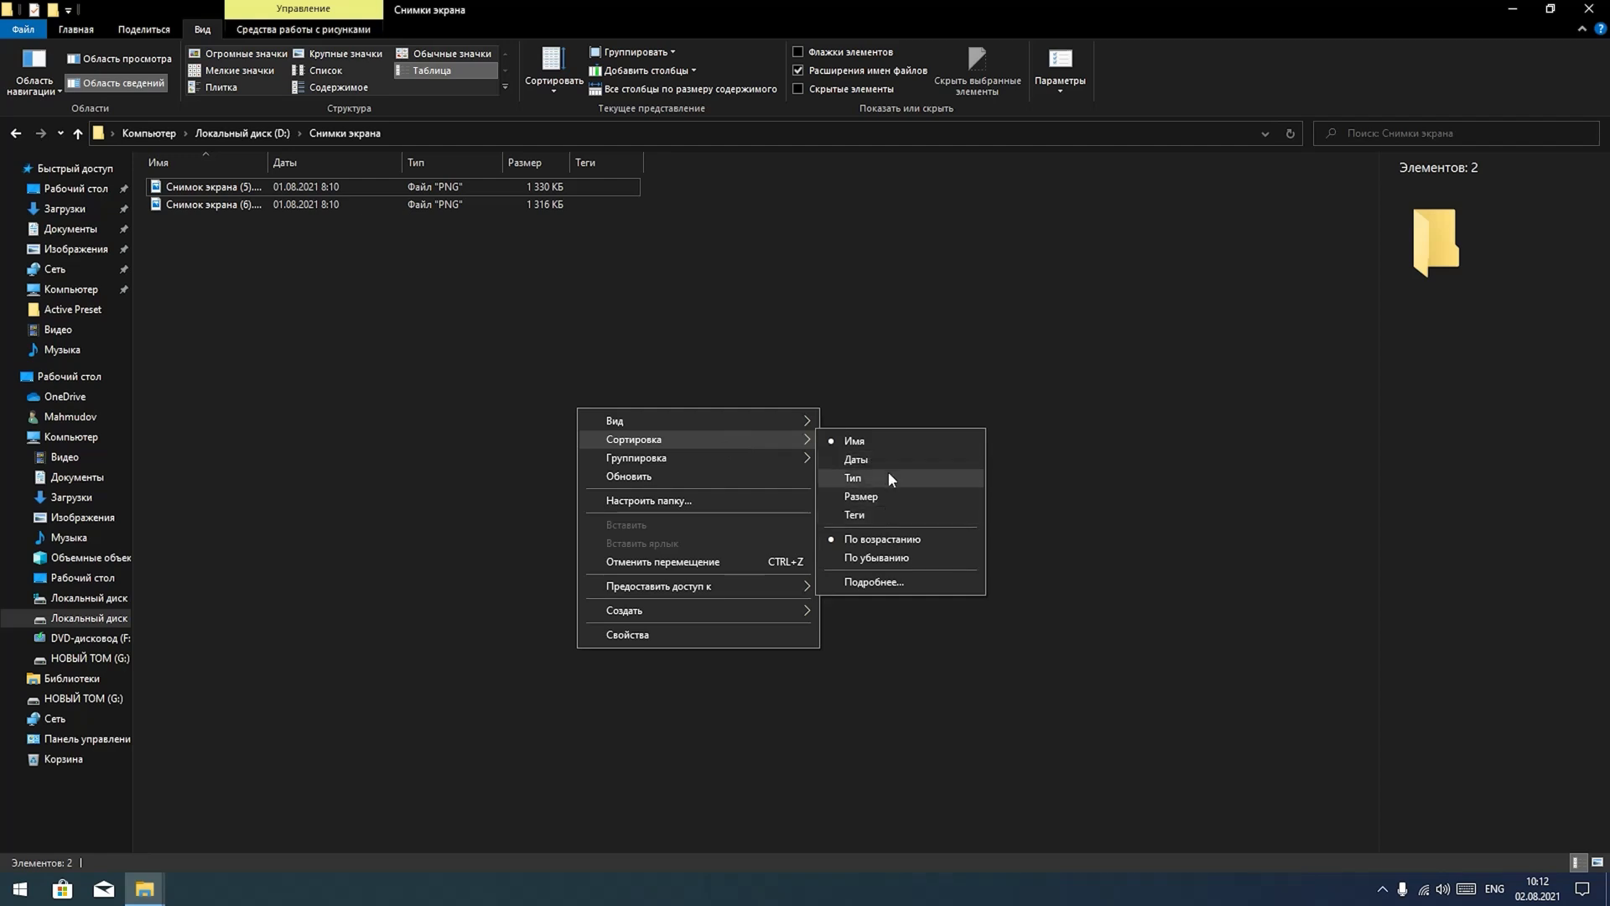
{"action": "left_click", "coordinate": [285, 322]}
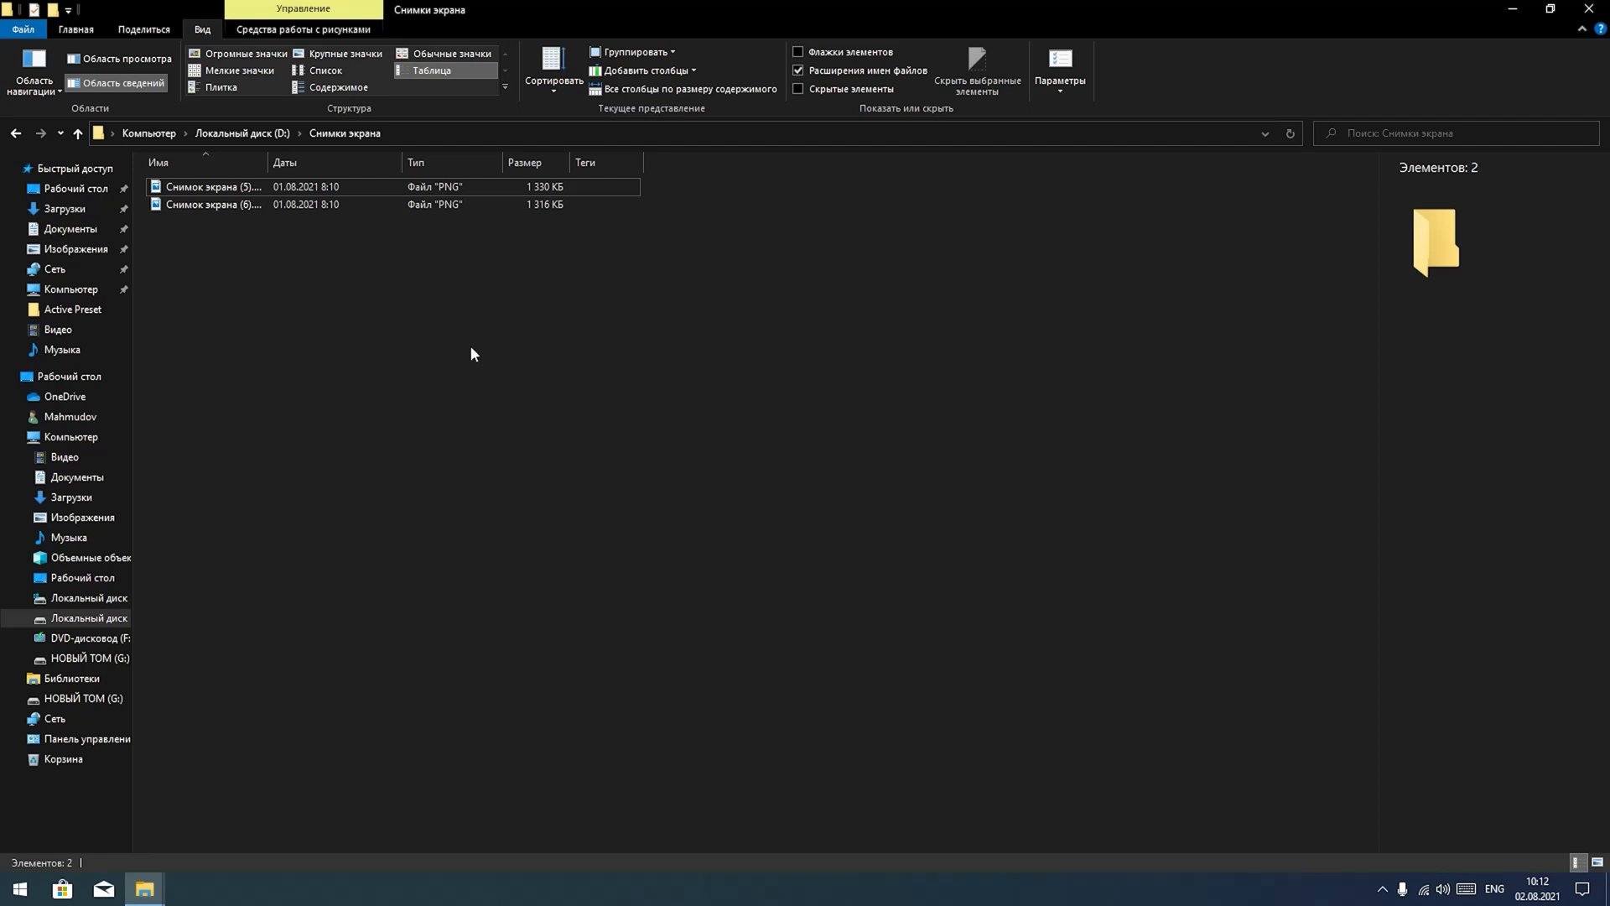
{"action": "left_click", "coordinate": [631, 55]}
{"action": "left_click", "coordinate": [878, 409]}
- Turn on item check boxes, tick Снимок экрана (5).png, and open it in the image viewer
{"action": "left_click", "coordinate": [839, 54]}
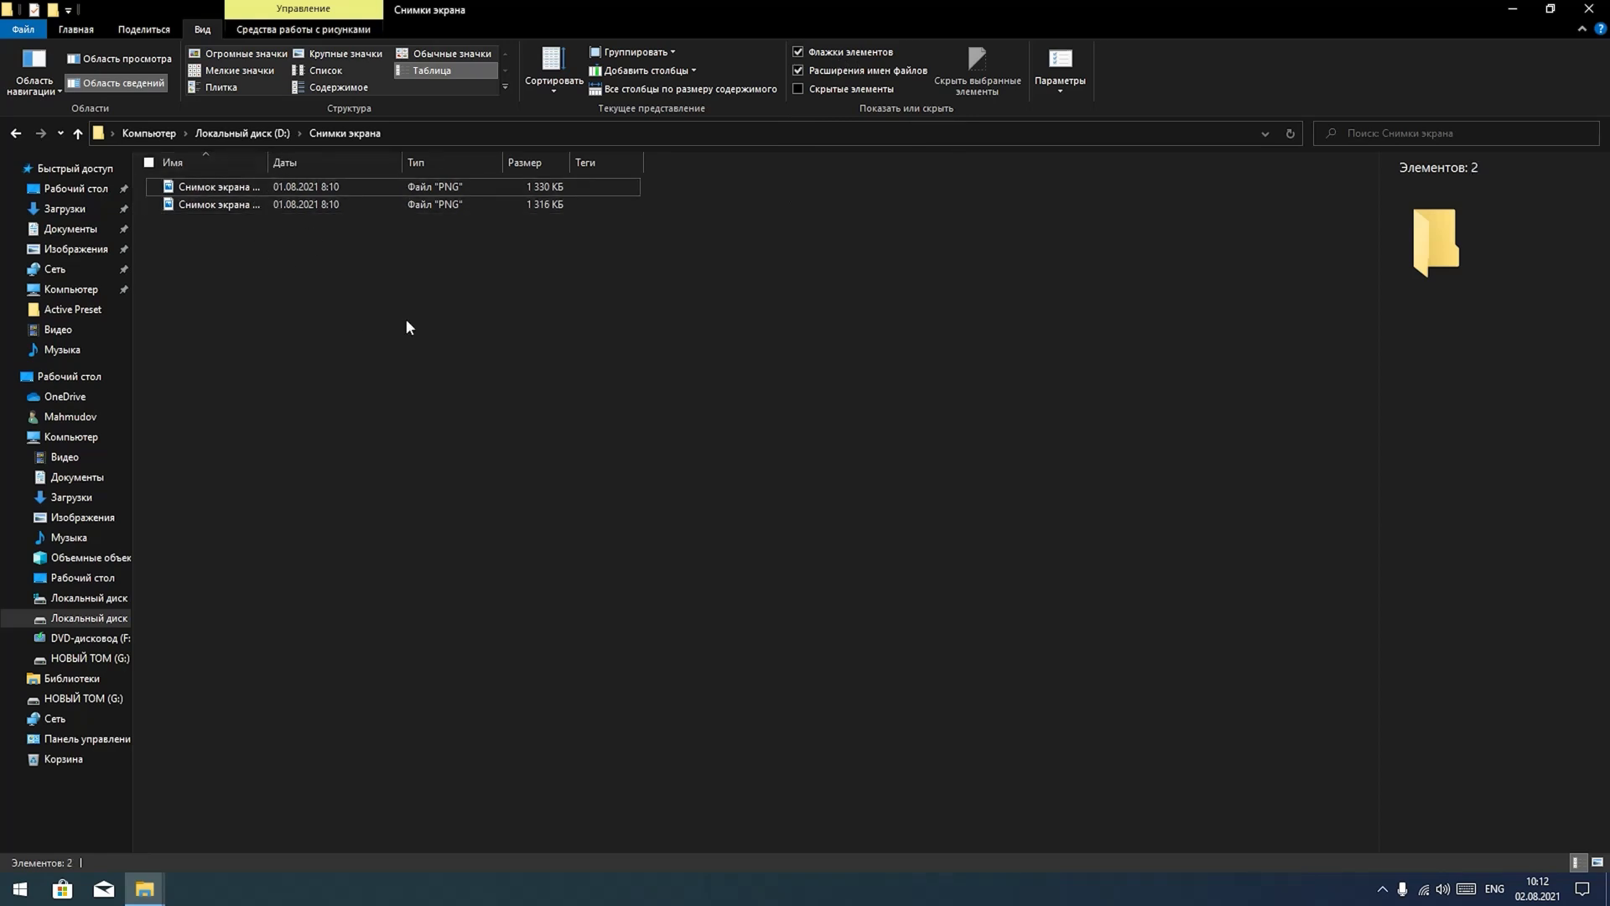
{"action": "left_click", "coordinate": [155, 187]}
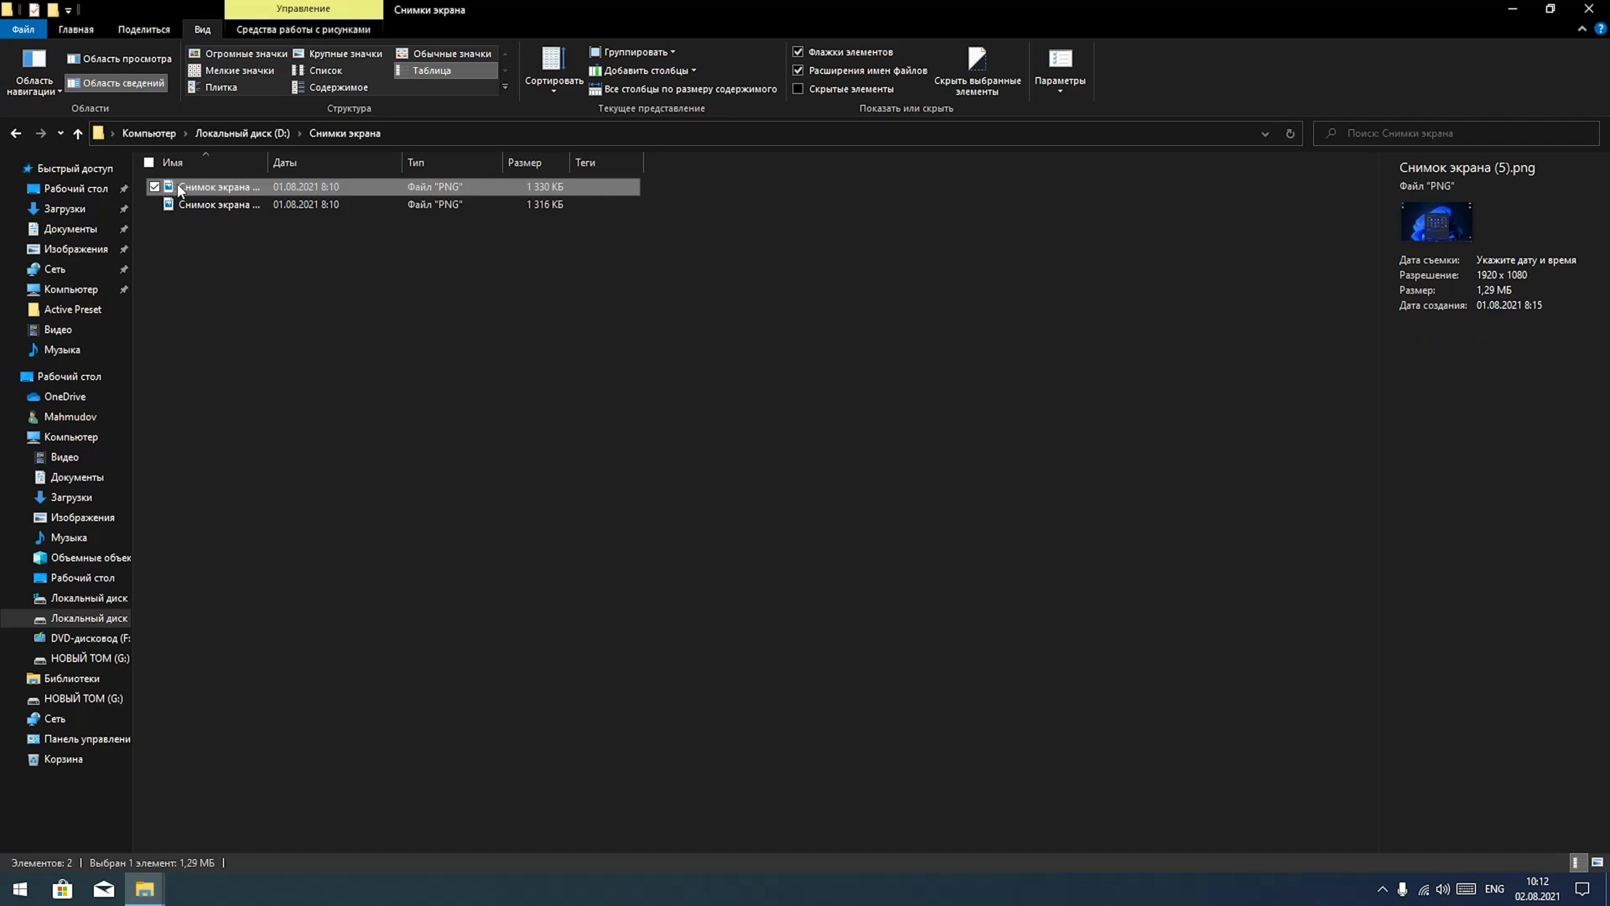
{"action": "double_click", "coordinate": [179, 191]}
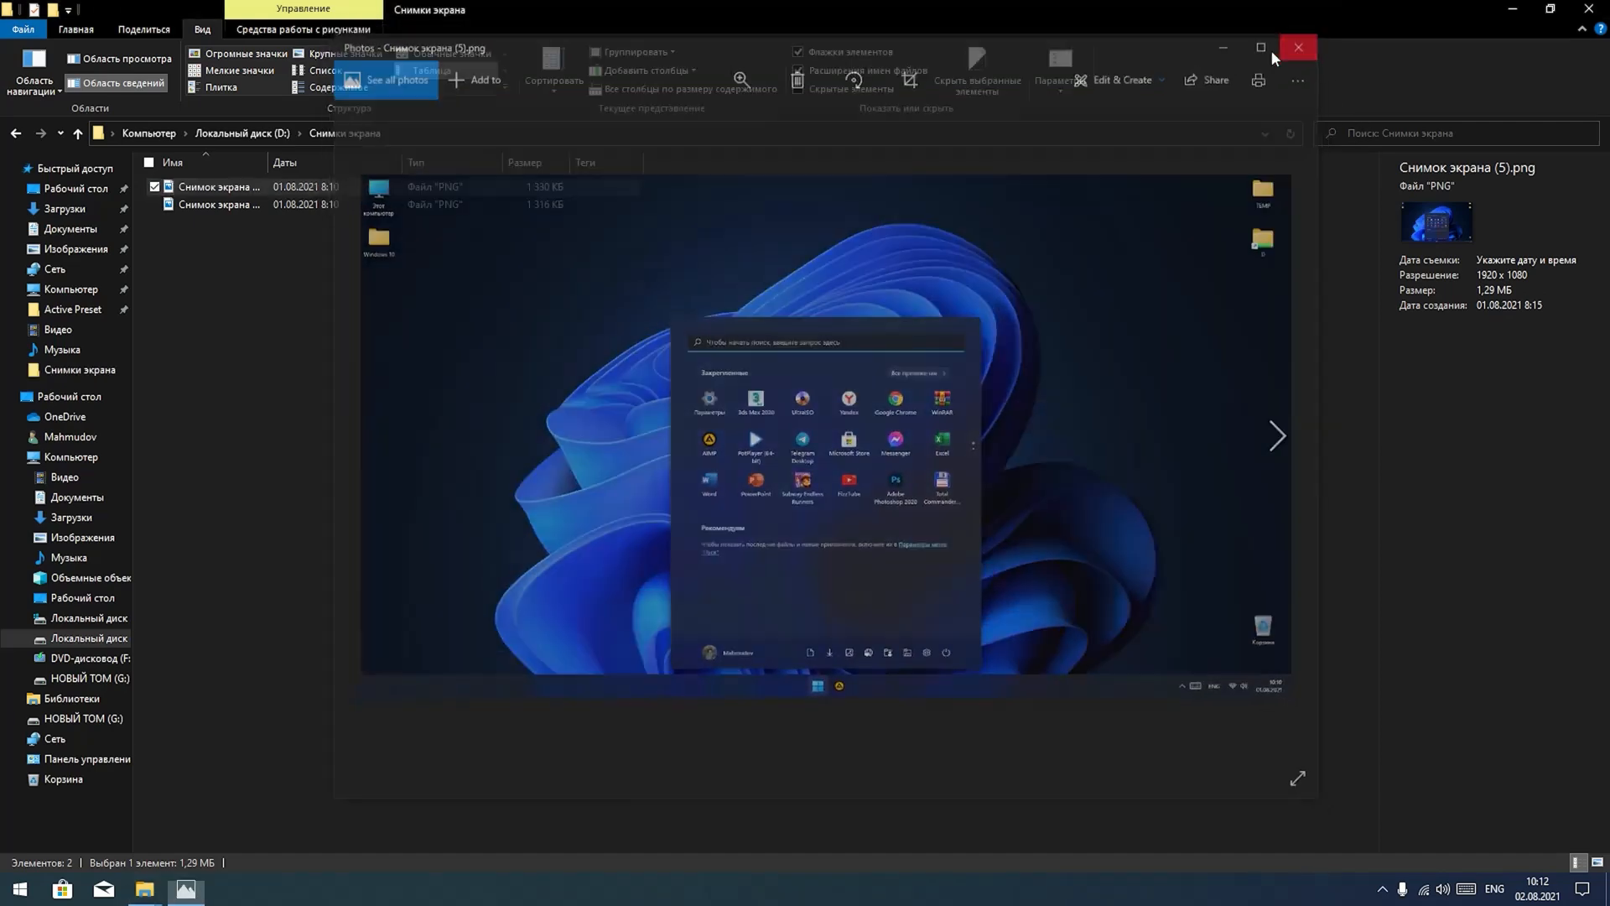
- Close the image viewer and go up to the Локальный диск (D:) folder
{"action": "left_click", "coordinate": [1272, 57]}
{"action": "left_click", "coordinate": [77, 133]}
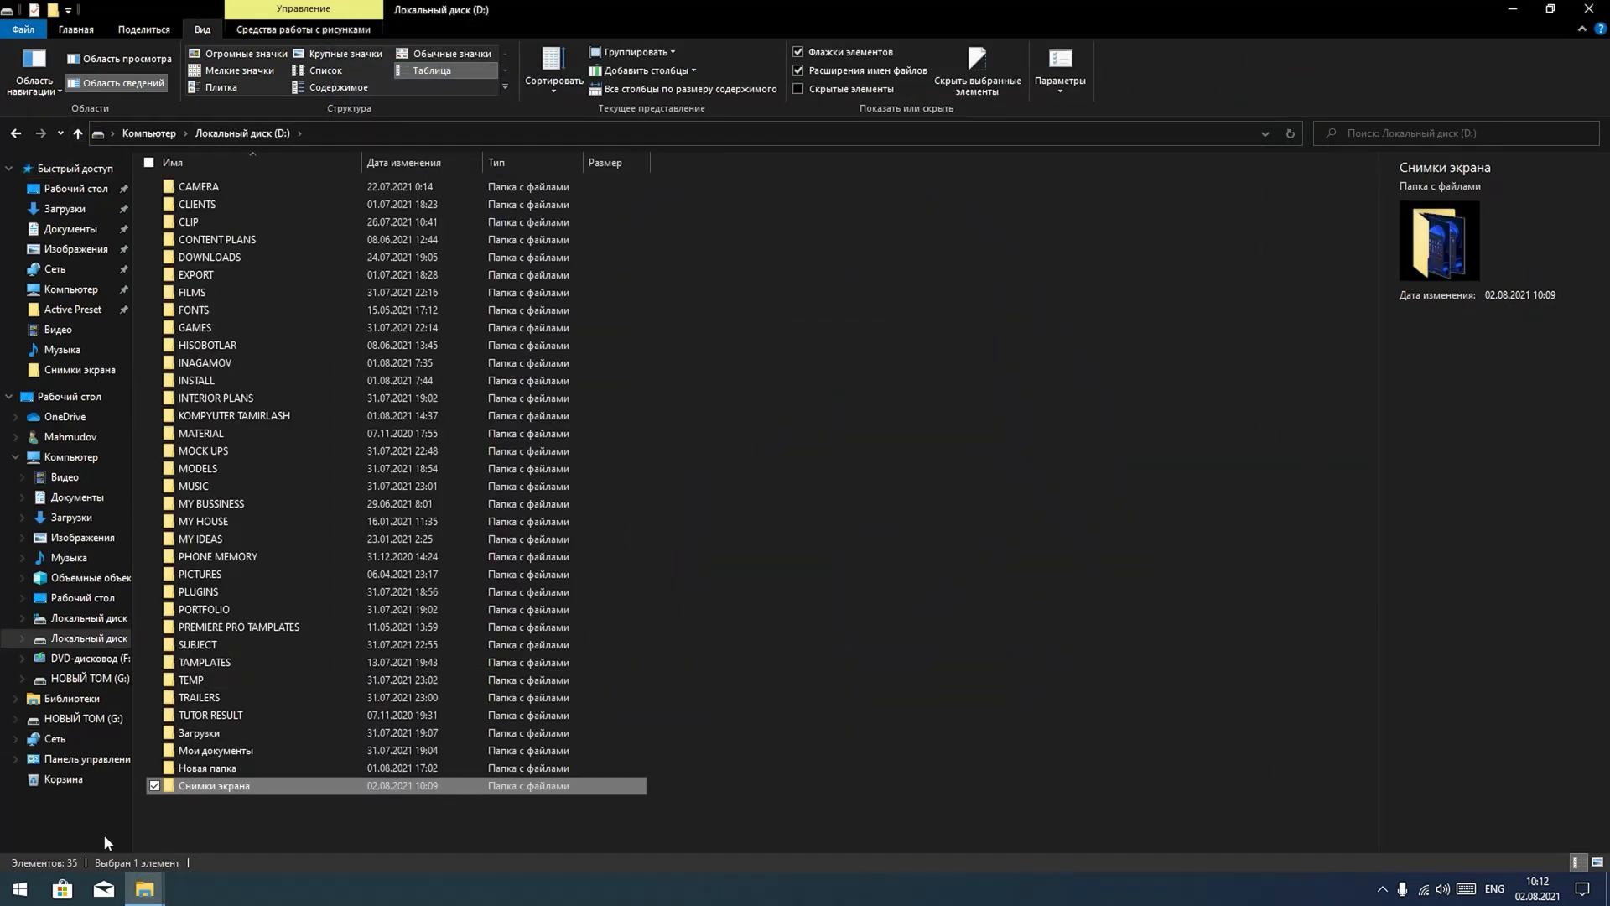
- Move the selection up the folder list to MY BUSSINESS and turn off item check boxes
{"action": "key", "text": "Up"}
{"action": "key", "text": "Up"}
{"action": "key", "text": "Up"}
{"action": "key", "text": "Up"}
{"action": "key", "text": "Up"}
{"action": "key", "text": "Up"}
{"action": "key", "text": "Up"}
{"action": "key", "text": "Up"}
{"action": "key", "text": "Up"}
{"action": "key", "text": "Up"}
{"action": "key", "text": "Up"}
{"action": "key", "text": "Up"}
{"action": "key", "text": "Up"}
{"action": "key", "text": "Up"}
{"action": "key", "text": "Up"}
{"action": "key", "text": "Up"}
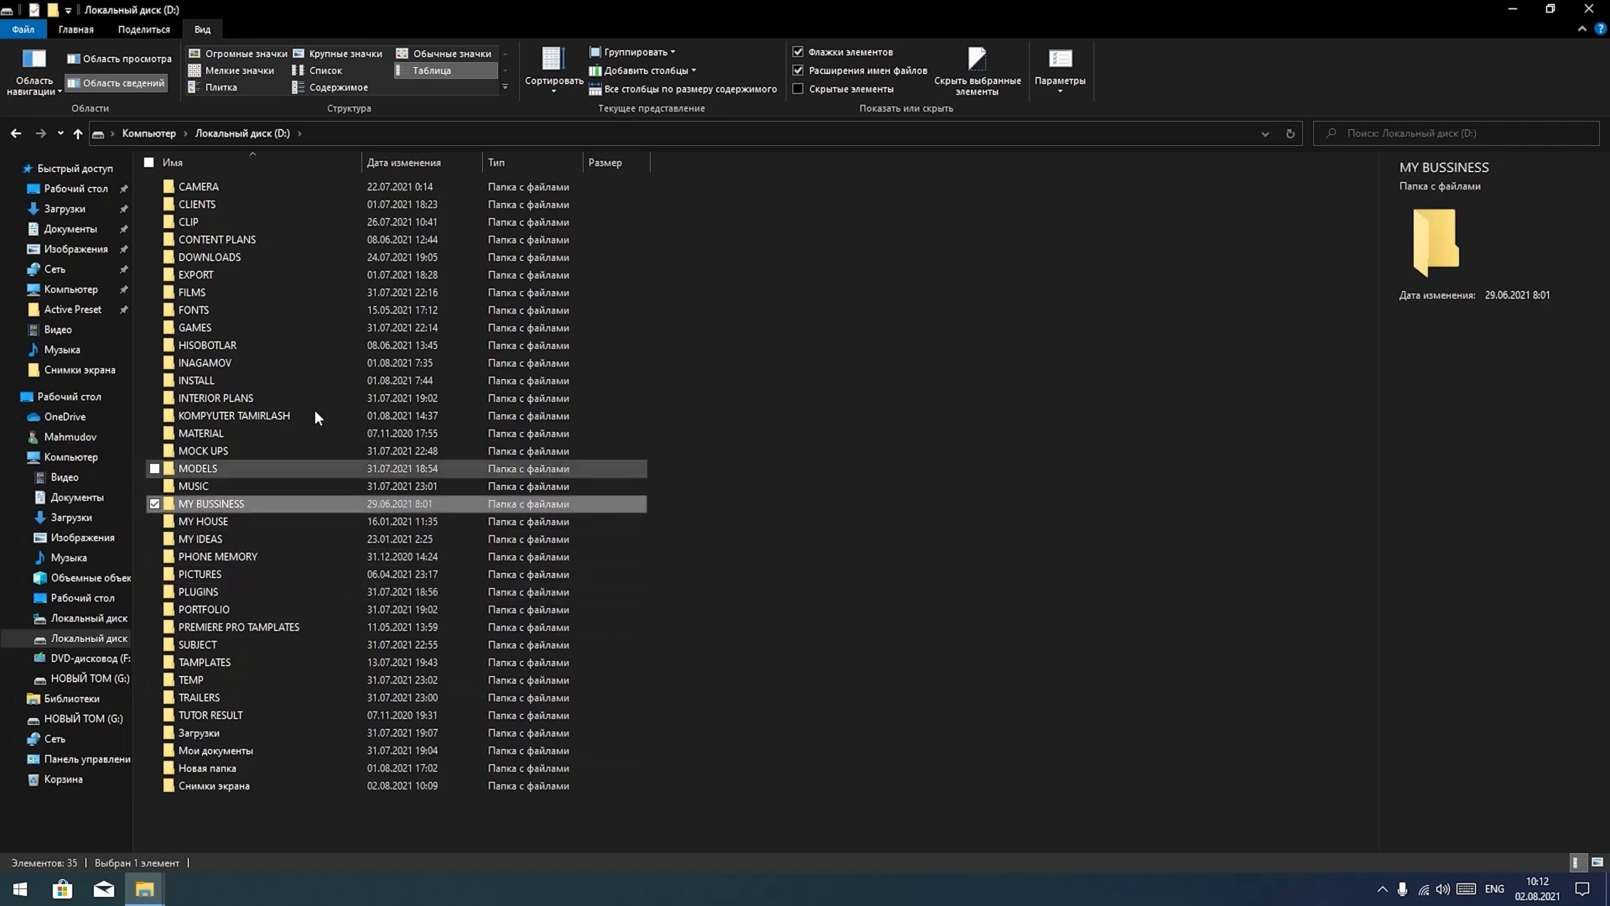
{"action": "left_click", "coordinate": [802, 54]}
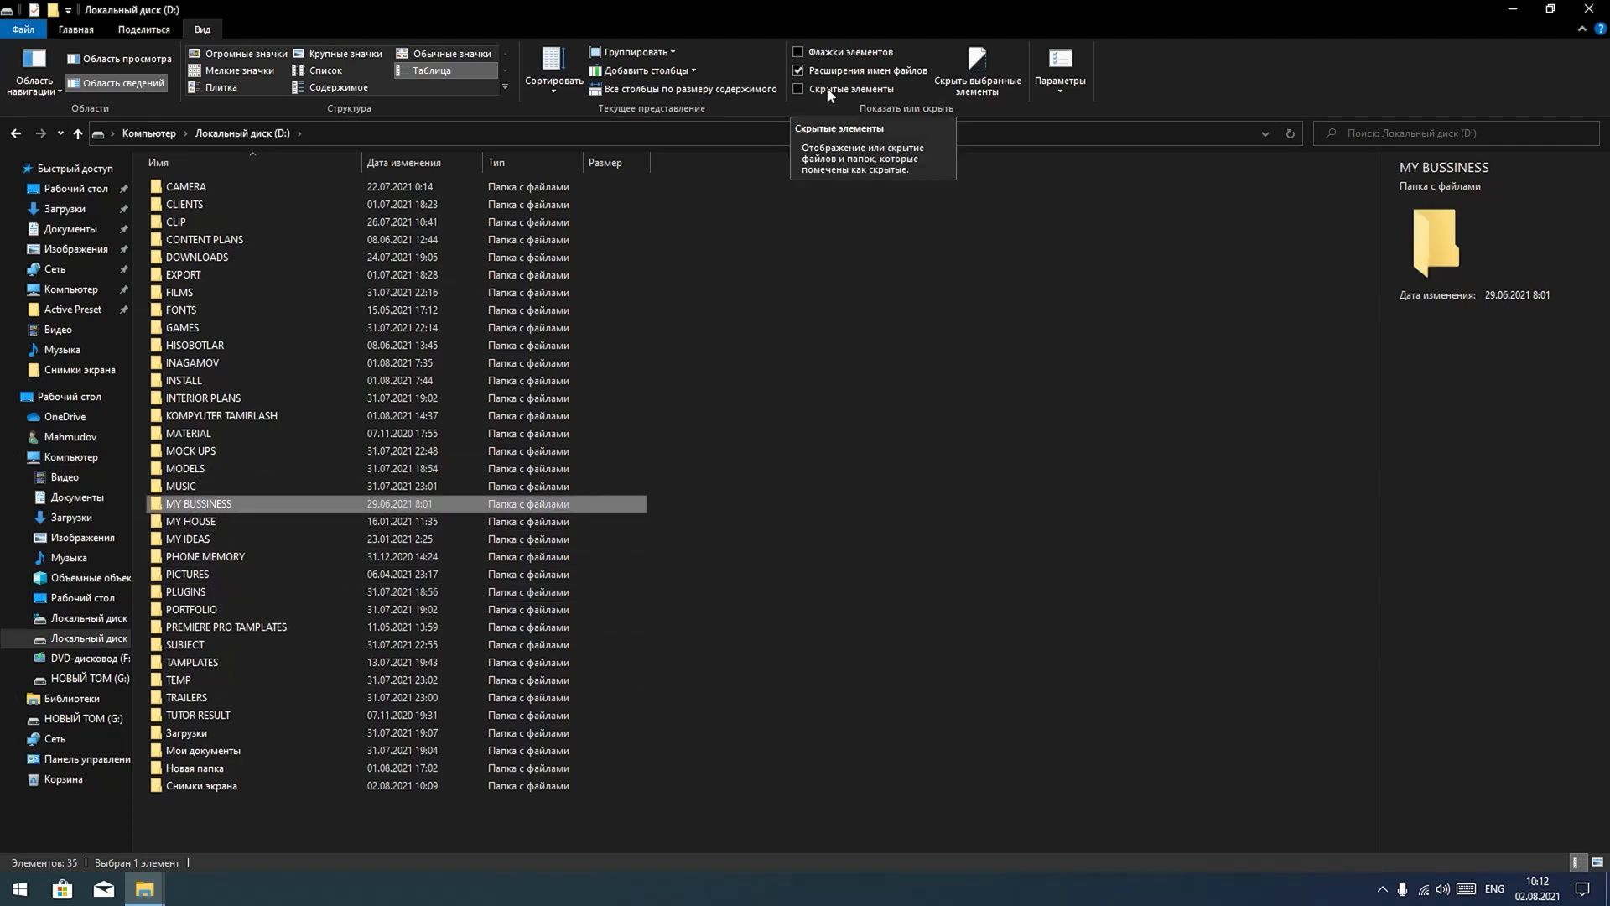
- Show hidden items on drive D: and select msdownld.tmp, found.000 and $RECYCLE.BIN one after another
{"action": "left_click", "coordinate": [827, 93]}
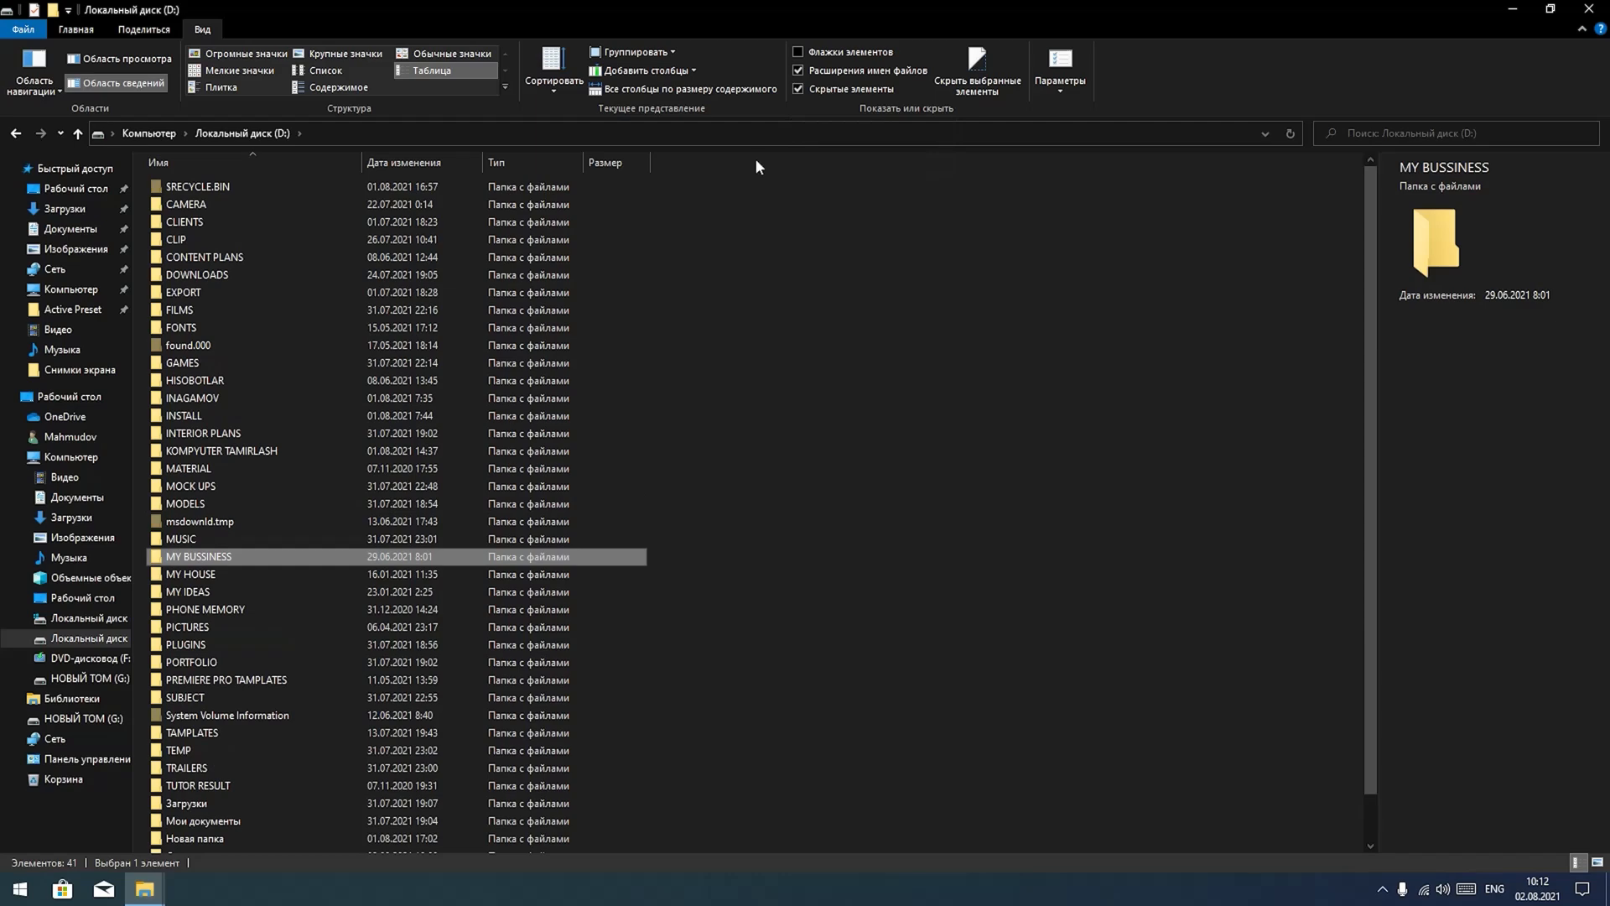
{"action": "scroll", "coordinate": [503, 419], "scroll_direction": "down", "scroll_amount": 1}
{"action": "left_click", "coordinate": [185, 476]}
{"action": "scroll", "coordinate": [181, 402], "scroll_direction": "up", "scroll_amount": 1}
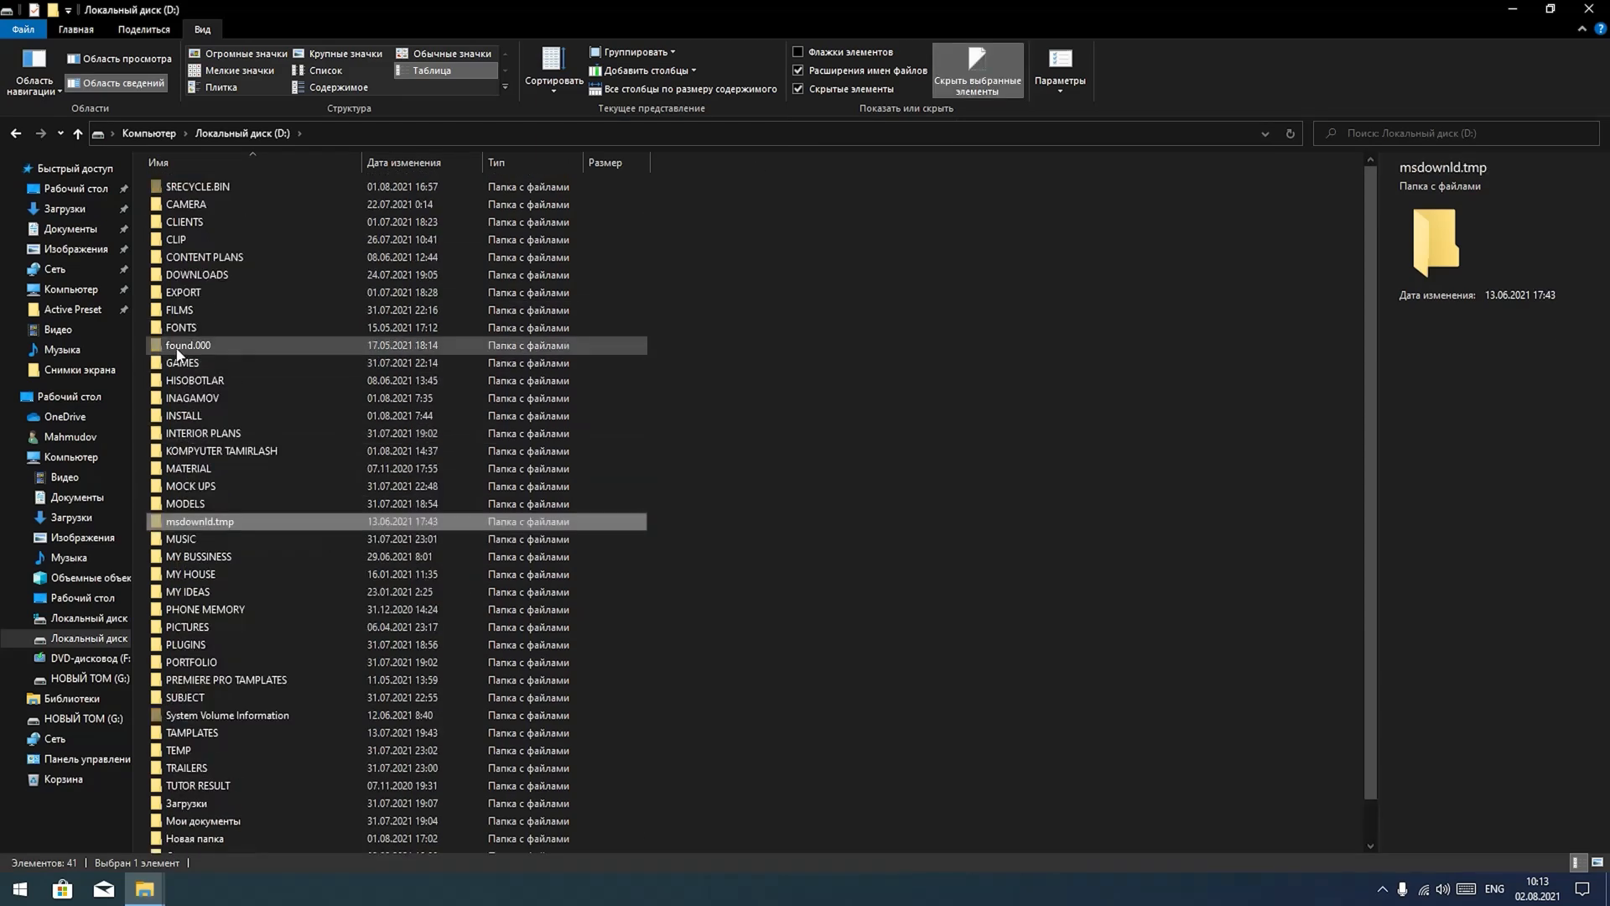
{"action": "left_click", "coordinate": [176, 351]}
{"action": "left_click", "coordinate": [186, 186]}
{"action": "scroll", "coordinate": [180, 378], "scroll_direction": "down", "scroll_amount": 1}
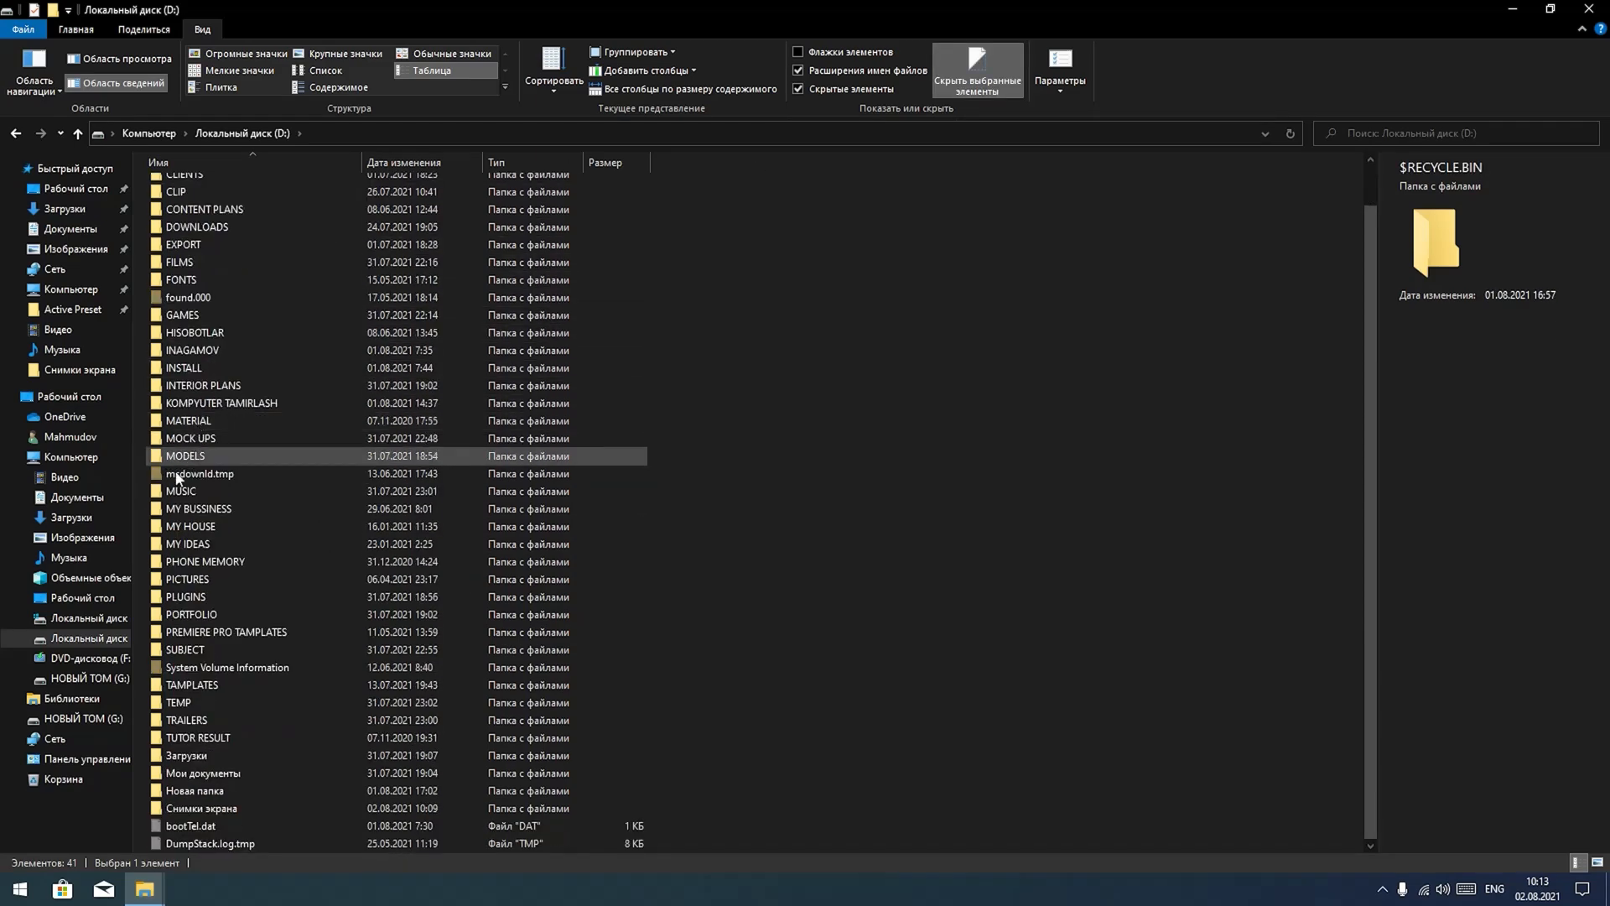
- Review the advanced view settings in the folder options without changing them, and turn off the display of hidden items
{"action": "left_click", "coordinate": [1063, 57]}
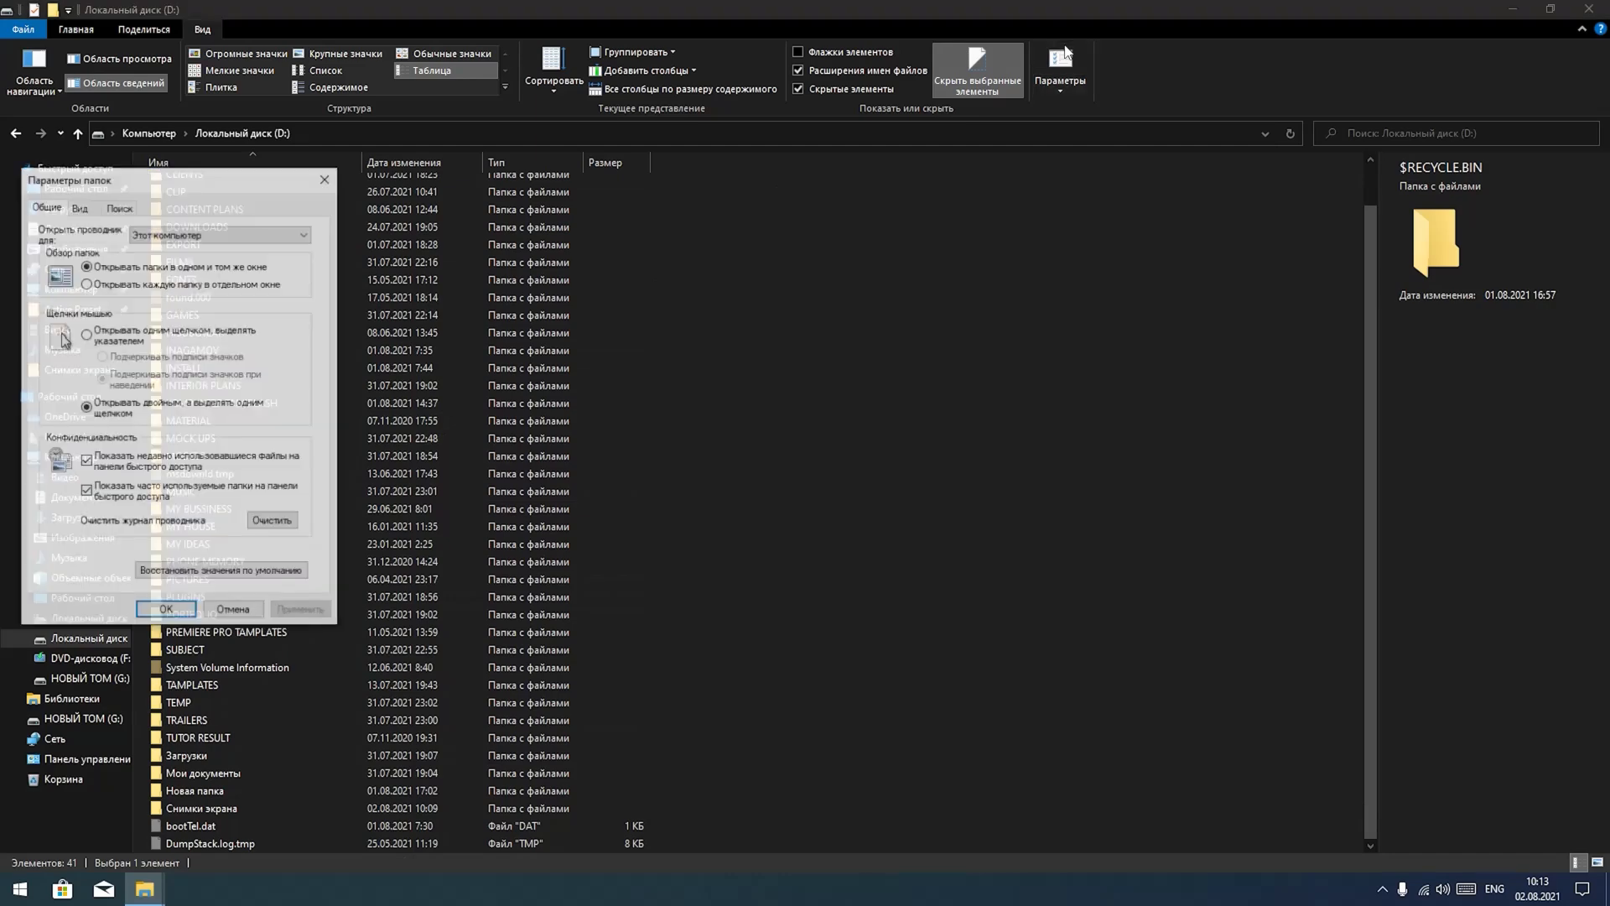
{"action": "left_click", "coordinate": [78, 207]}
{"action": "scroll", "coordinate": [318, 369], "scroll_direction": "down", "scroll_amount": 5}
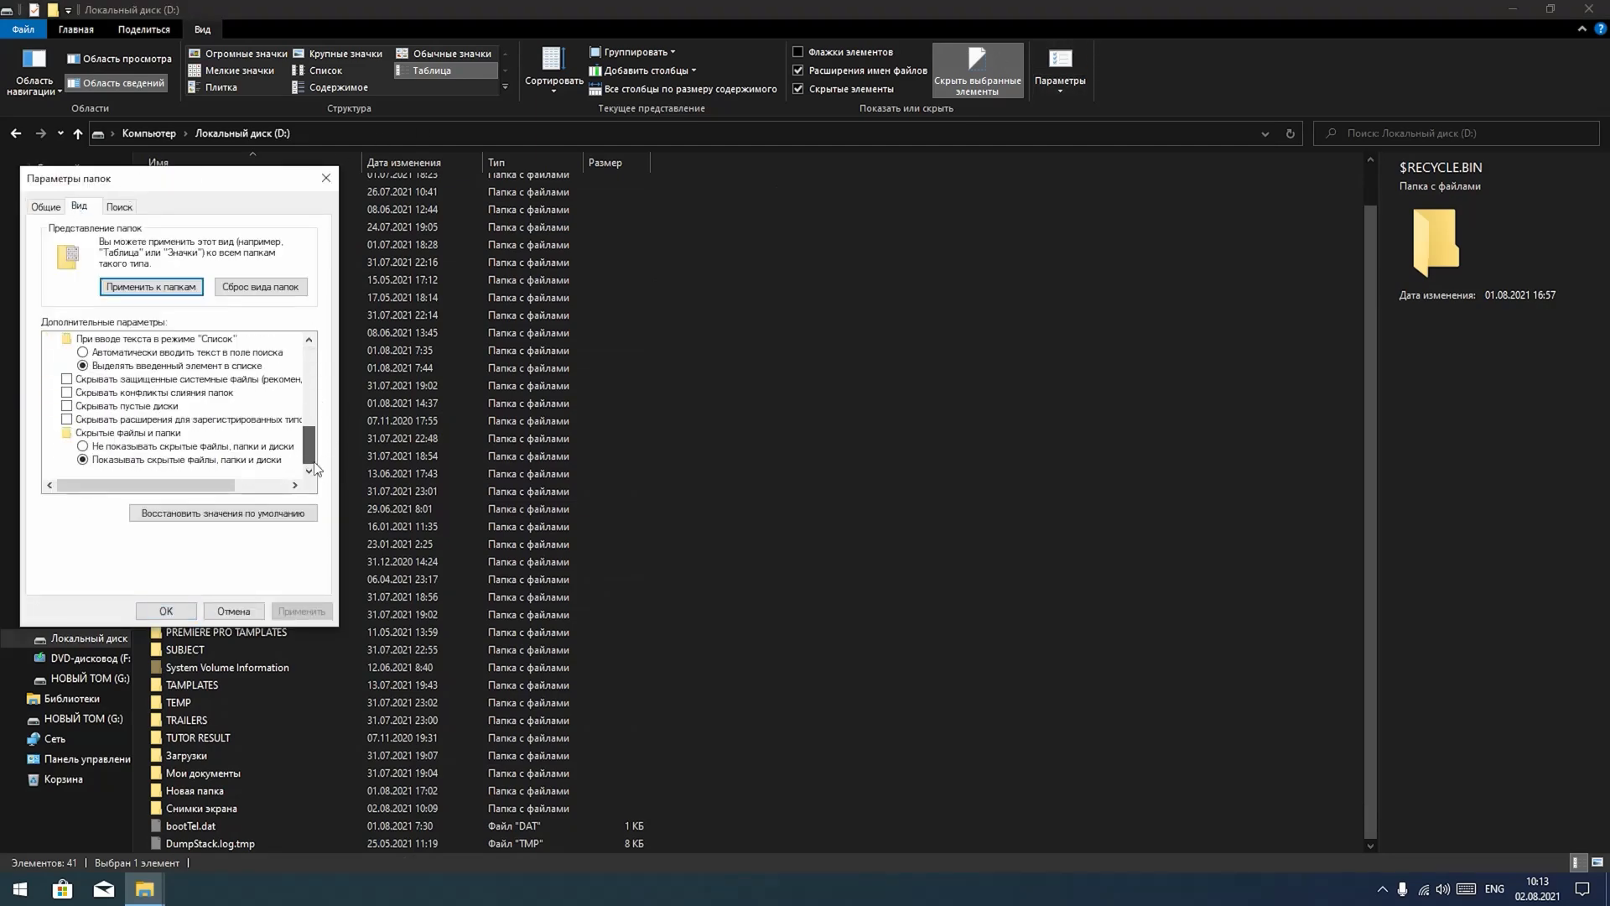
{"action": "left_click", "coordinate": [237, 612]}
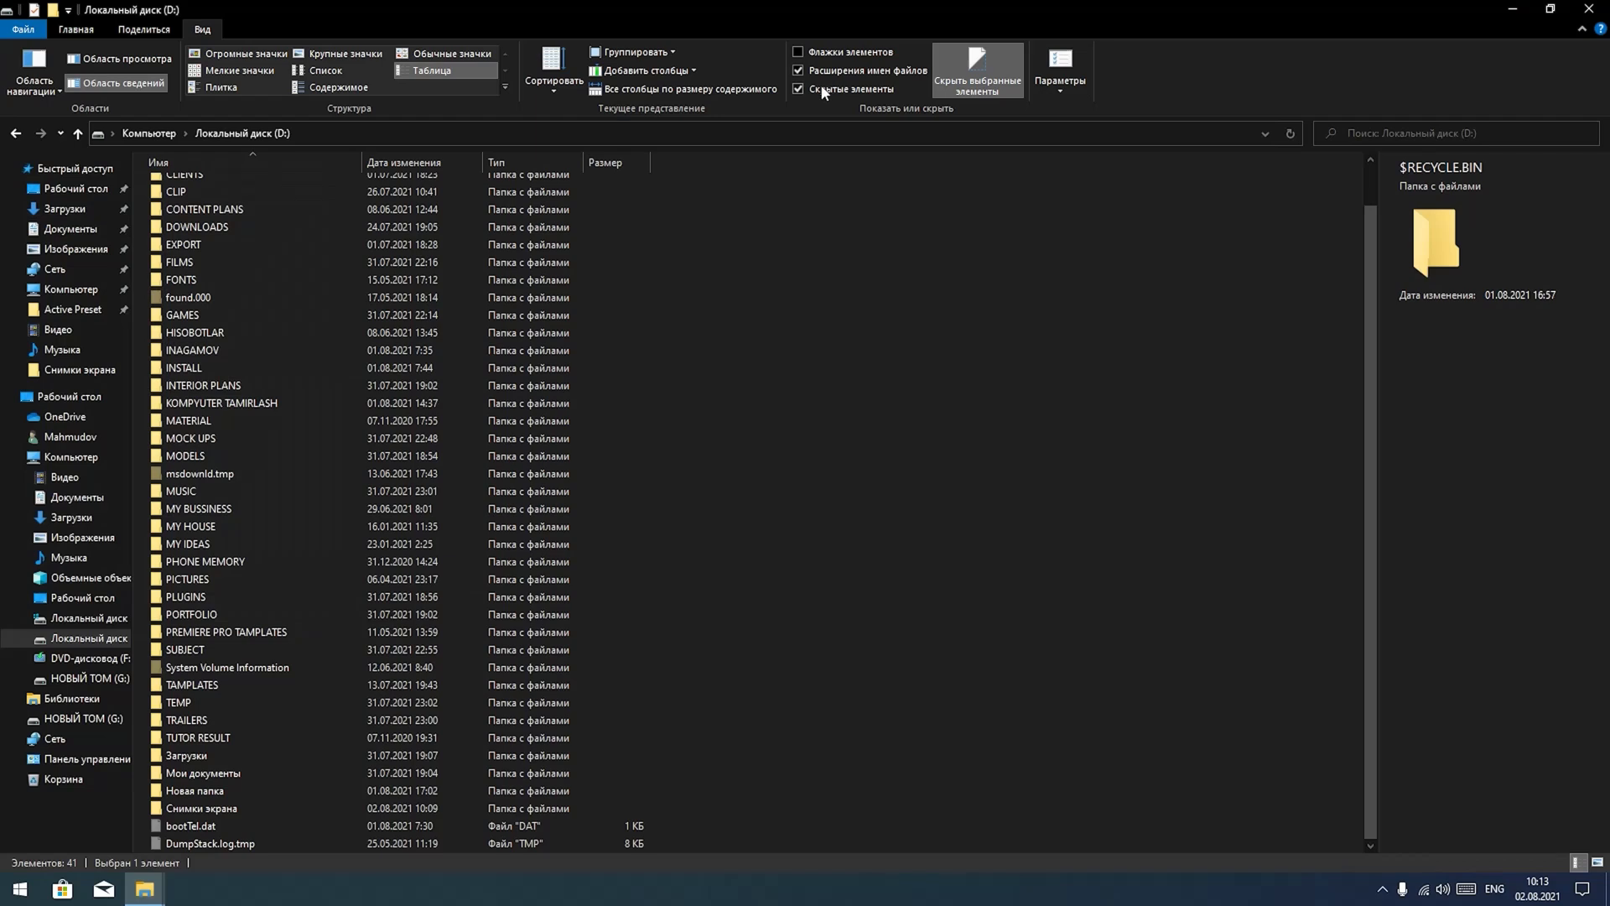
{"action": "left_click", "coordinate": [825, 91]}
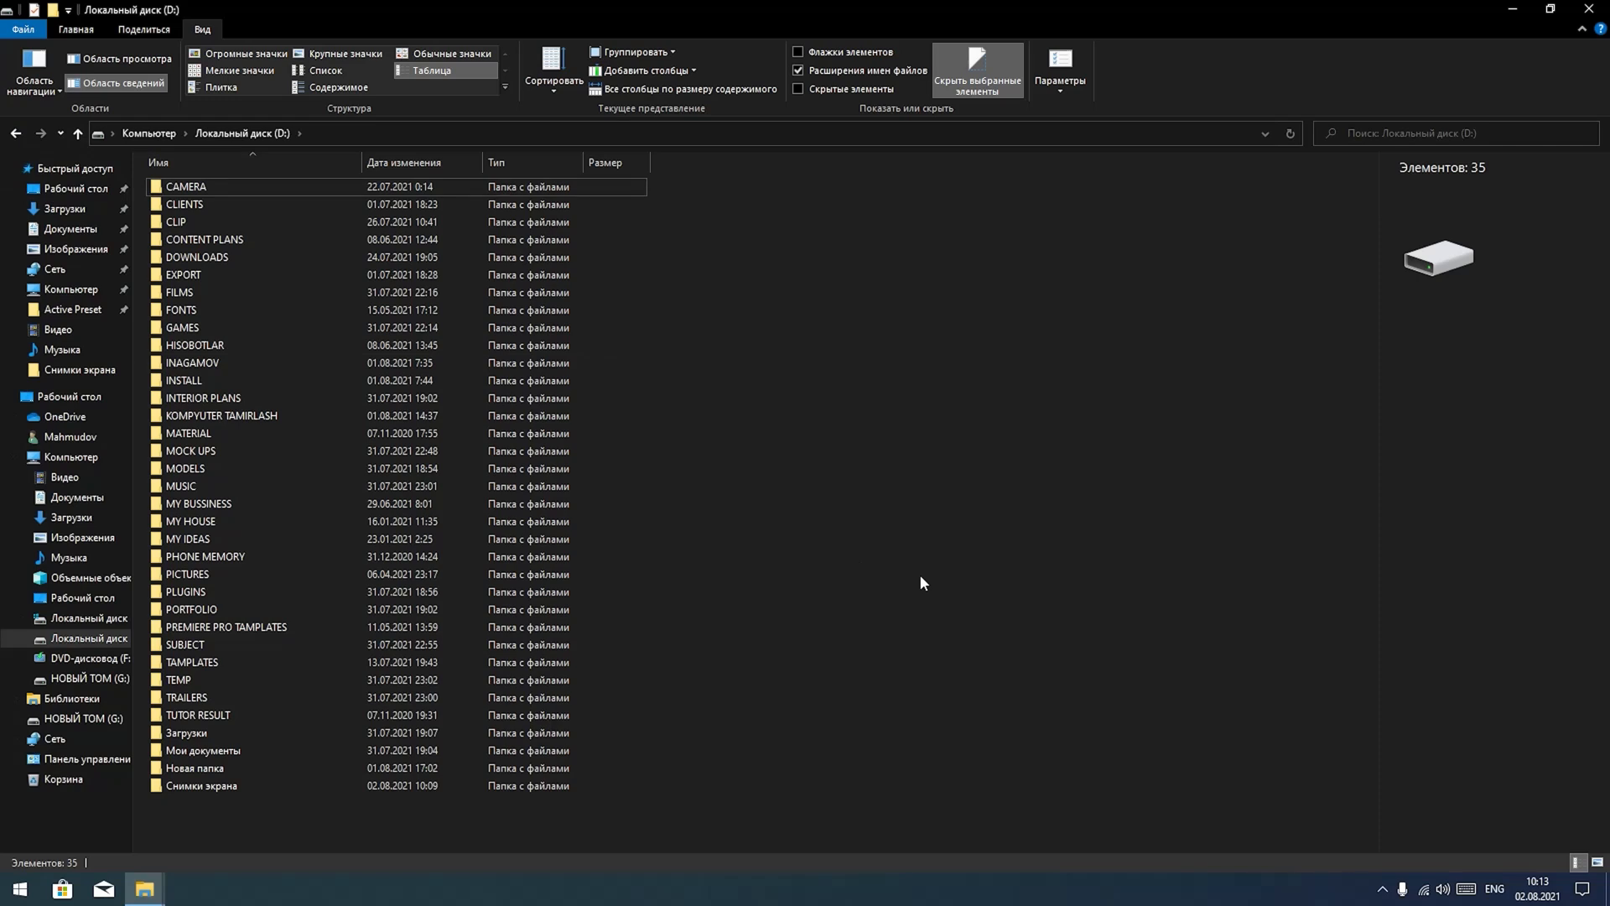
- Go back and forward through the navigation history between Снимки экрана, Локальный диск (D:) and Компьютер, finishing on drive D:
{"action": "key", "text": "alt+Left"}
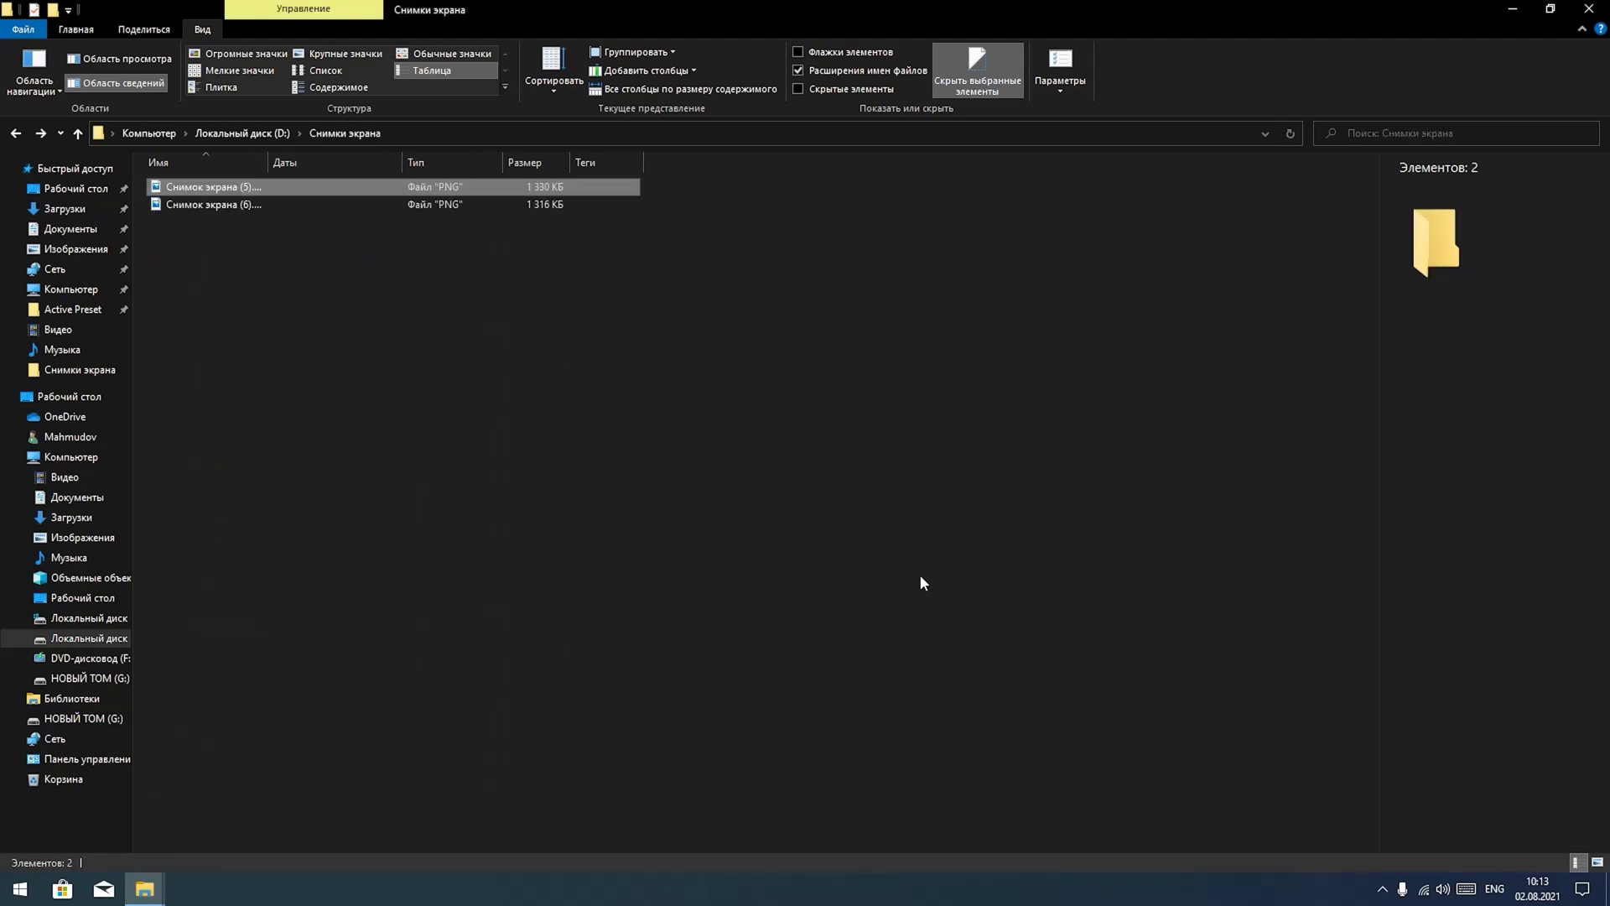
{"action": "key", "text": "alt+Right"}
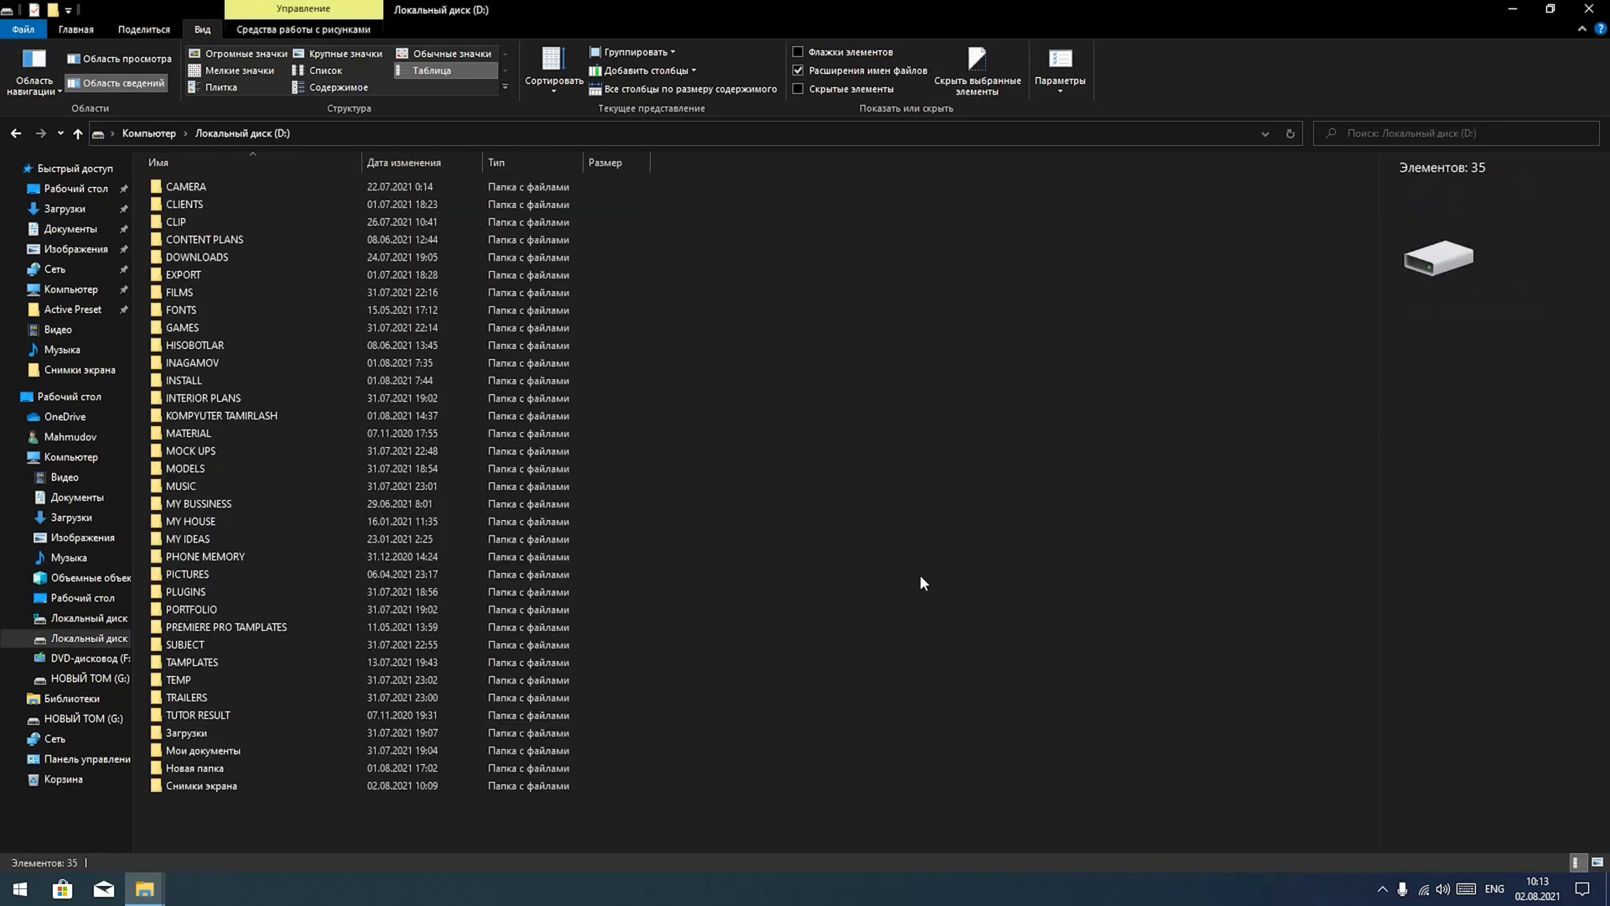
{"action": "key", "text": "alt+Left"}
{"action": "key", "text": "alt+Left"}
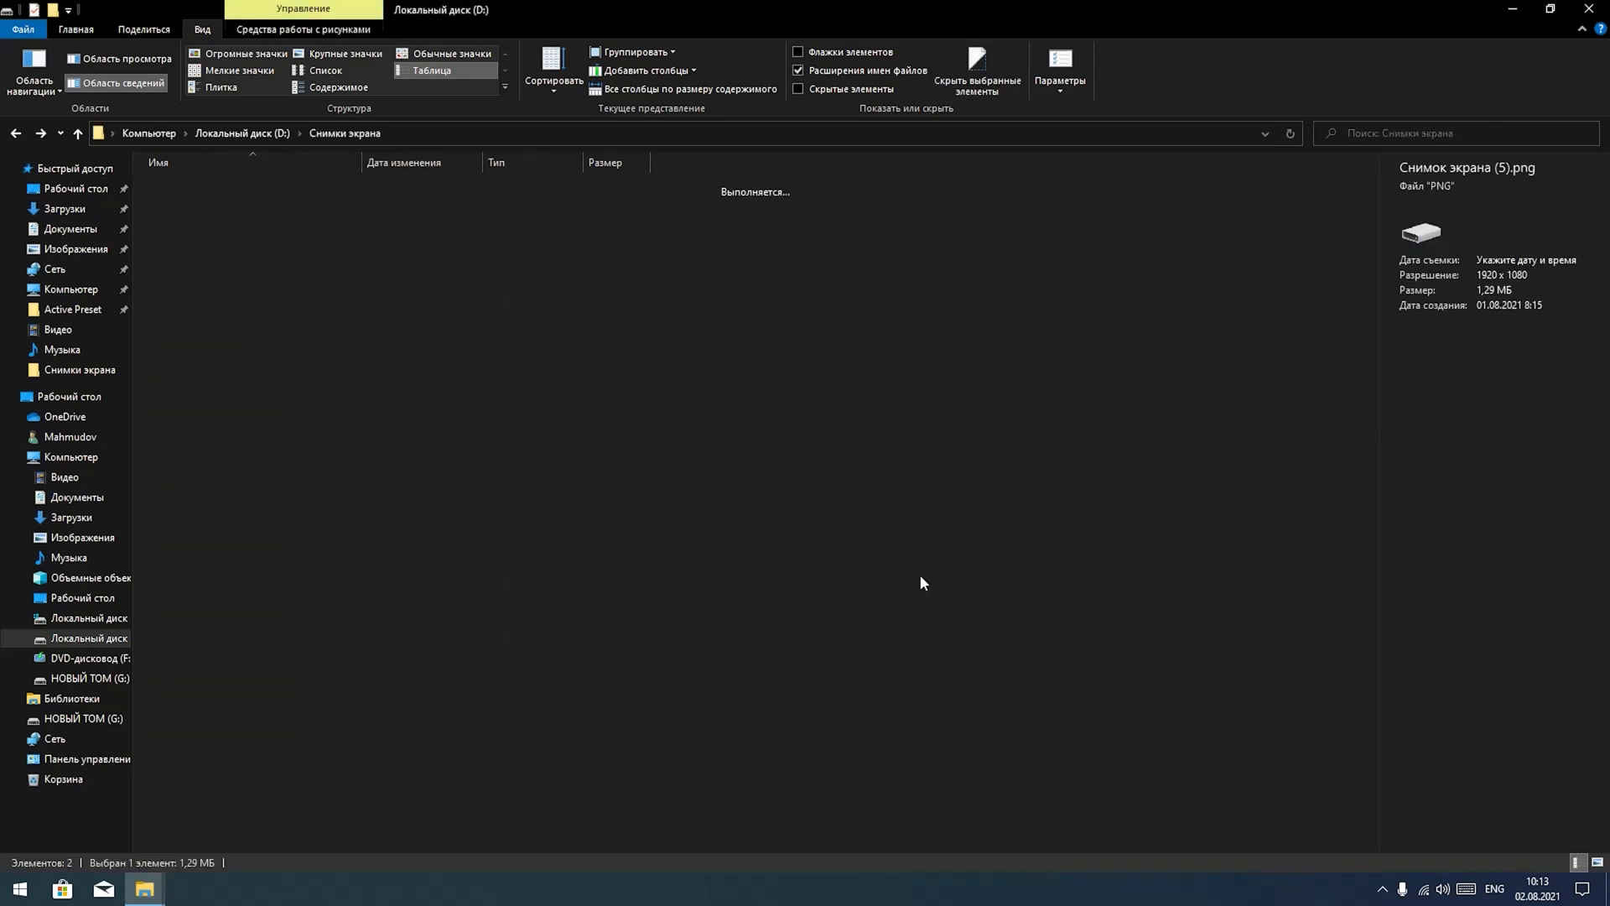
{"action": "key", "text": "alt+Right"}
{"action": "key", "text": "alt+Left"}
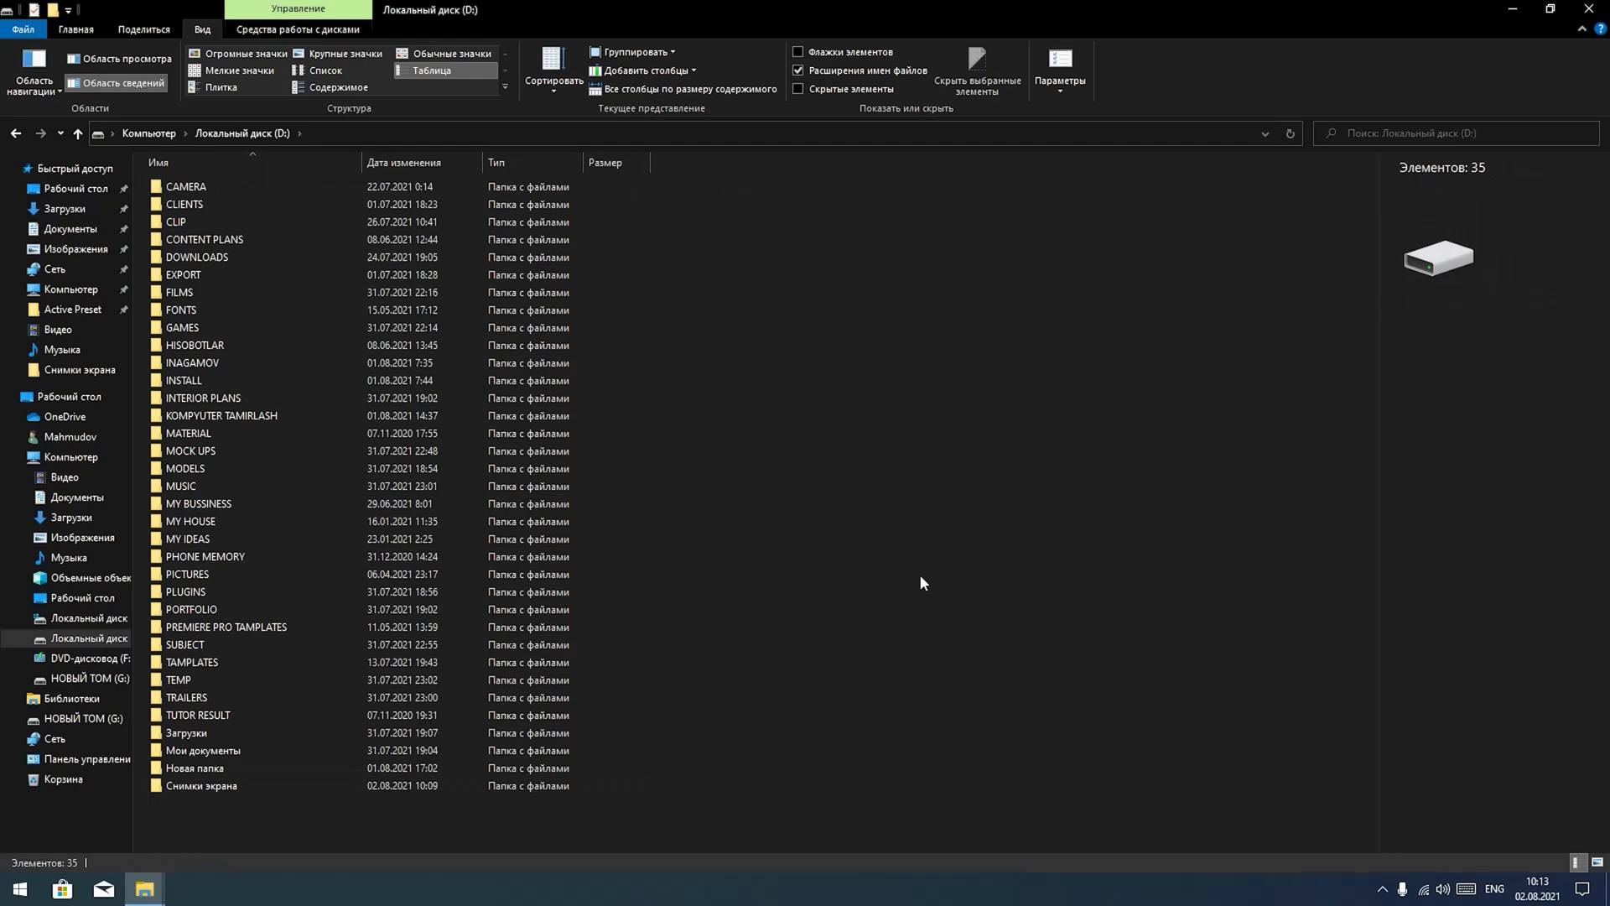
{"action": "key", "text": "alt+Left"}
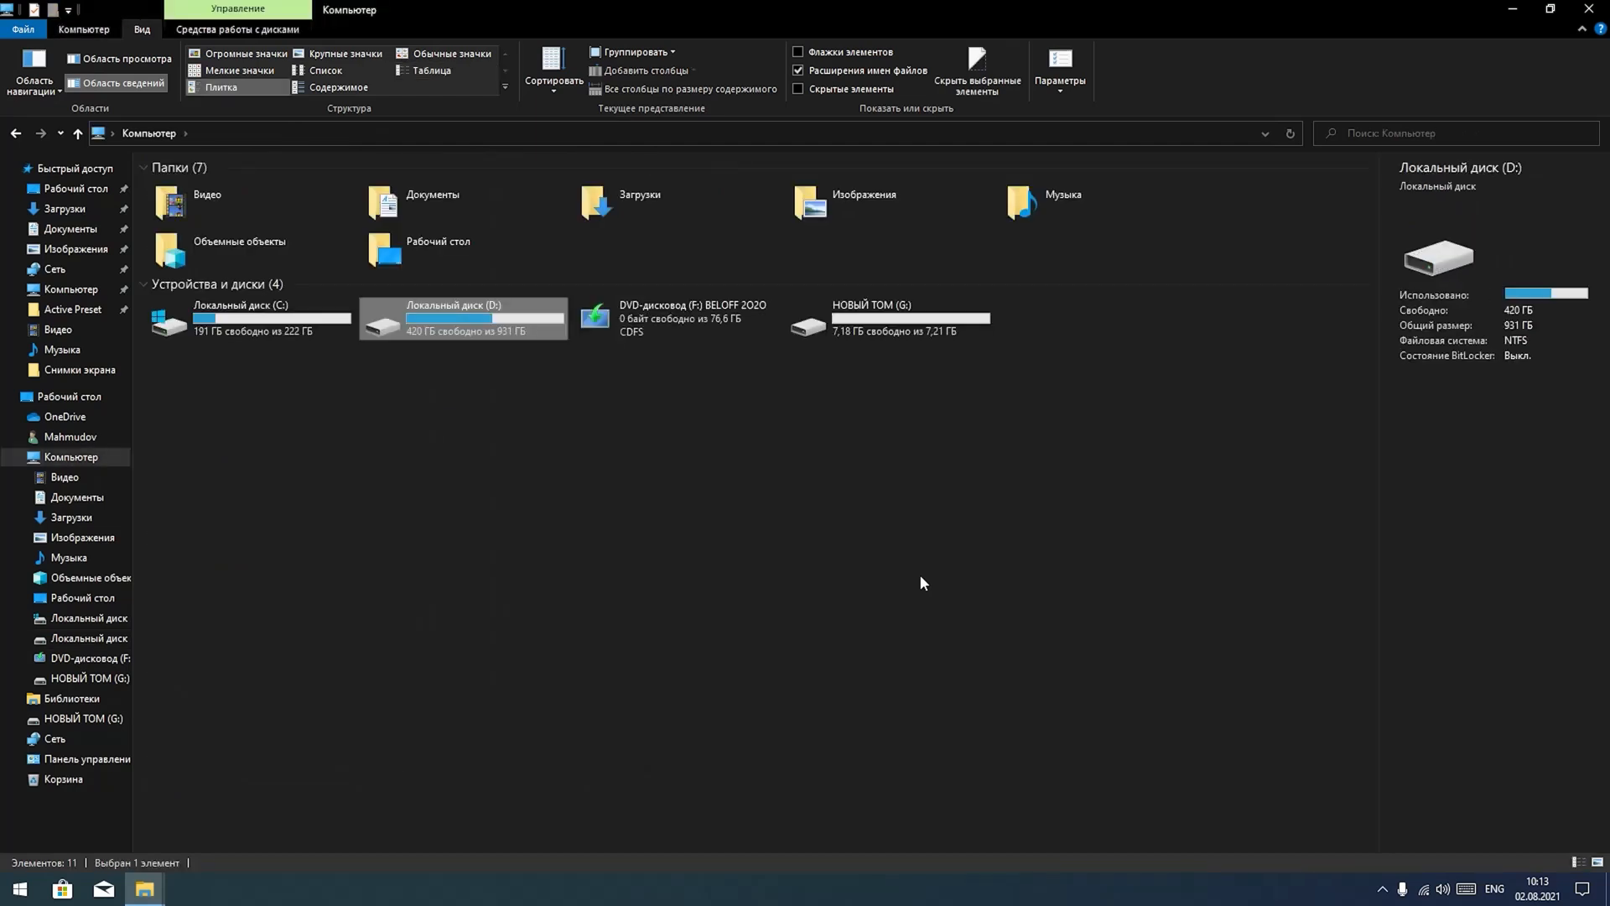
{"action": "key", "text": "alt+Right"}
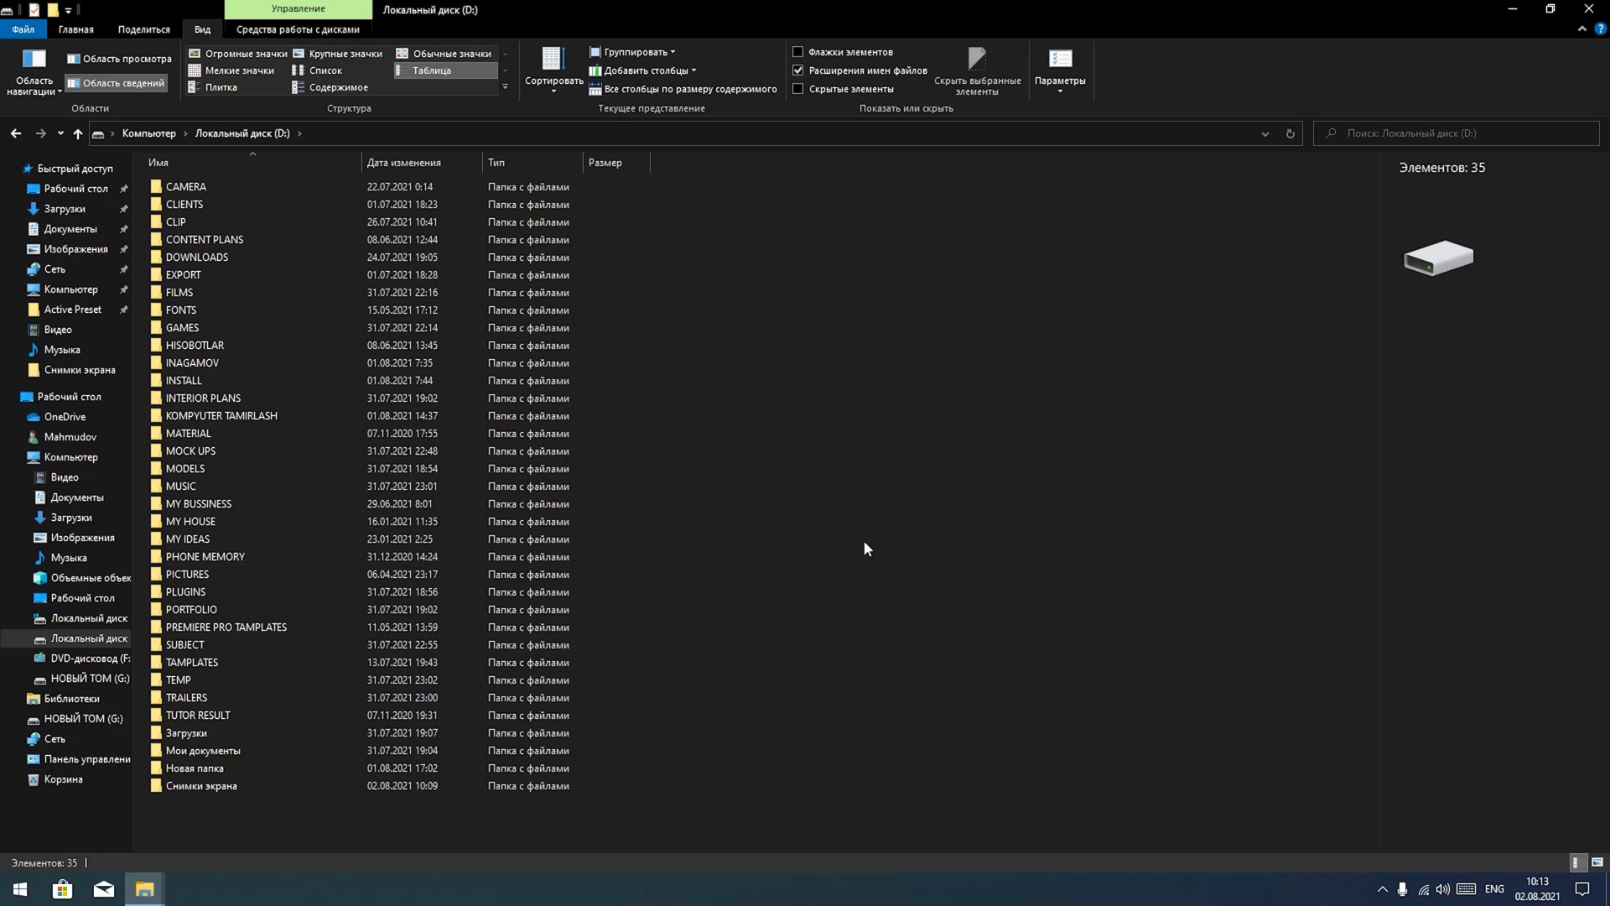
- Select everything on drive D: and everything inside its GAMES folder, clearing each selection, and return to drive D:
{"action": "key", "text": "ctrl+a"}
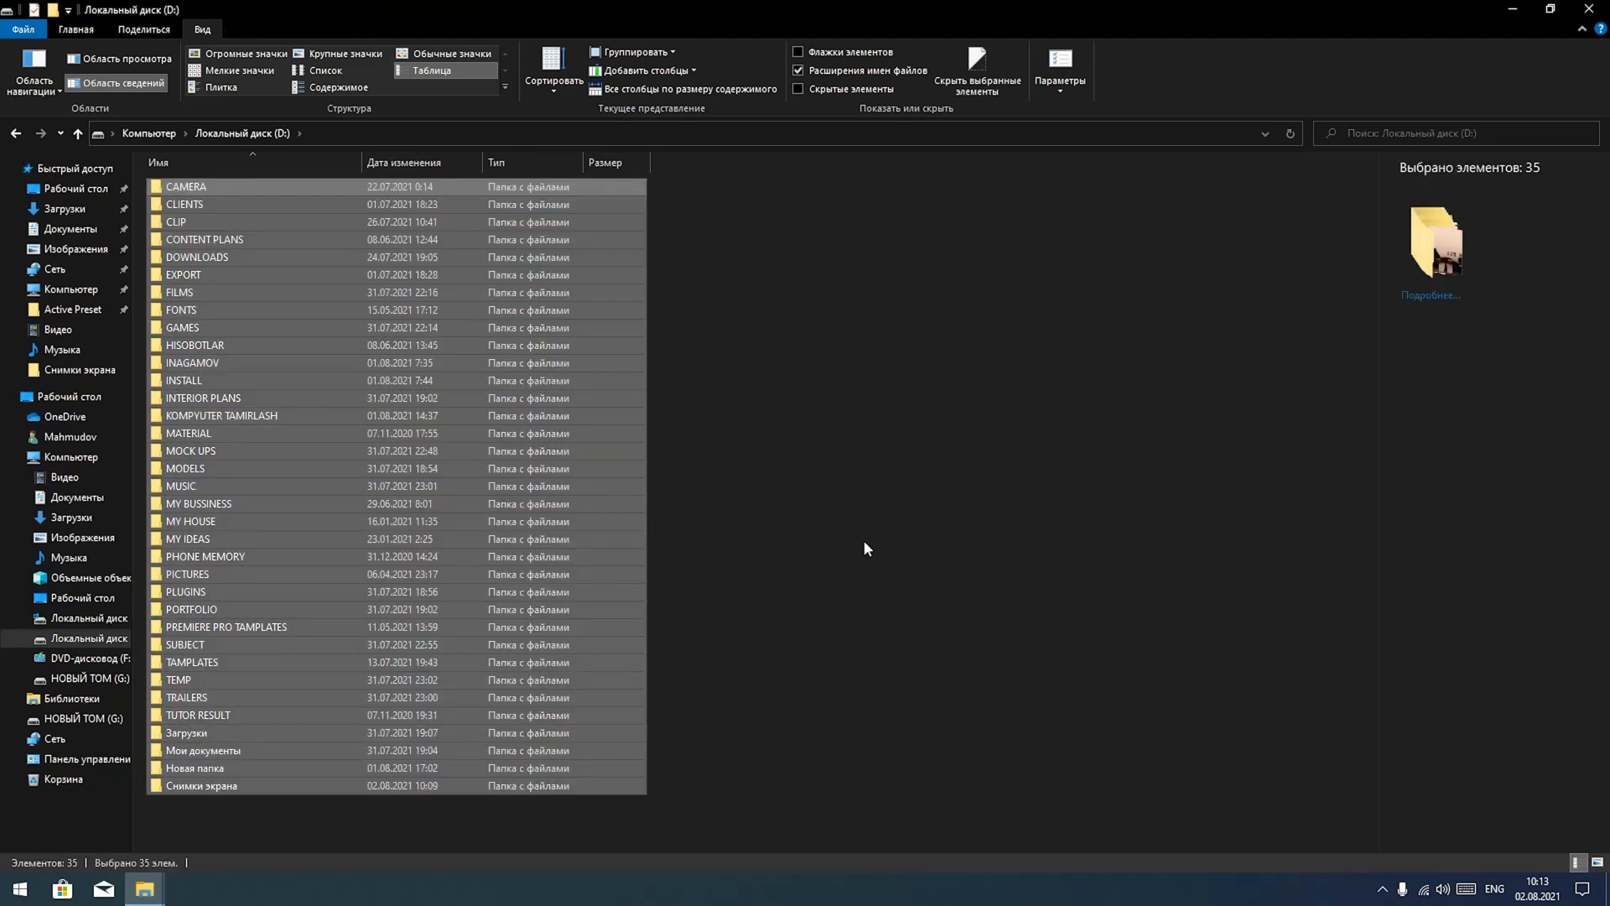
{"action": "left_click", "coordinate": [865, 544]}
{"action": "double_click", "coordinate": [274, 332]}
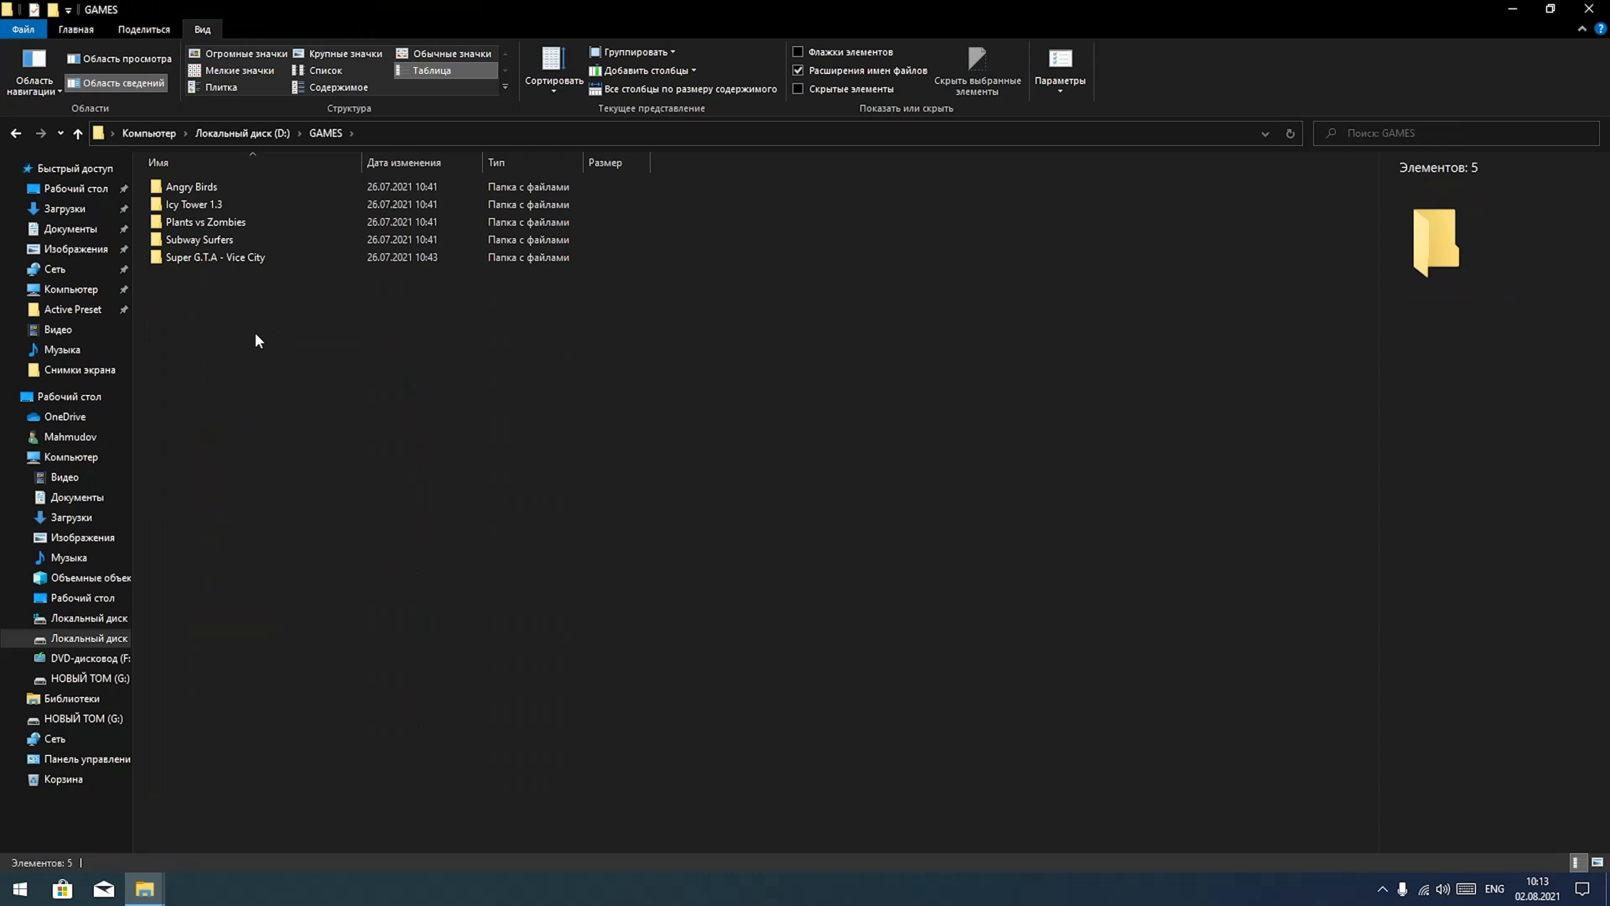
{"action": "key", "text": "ctrl+a"}
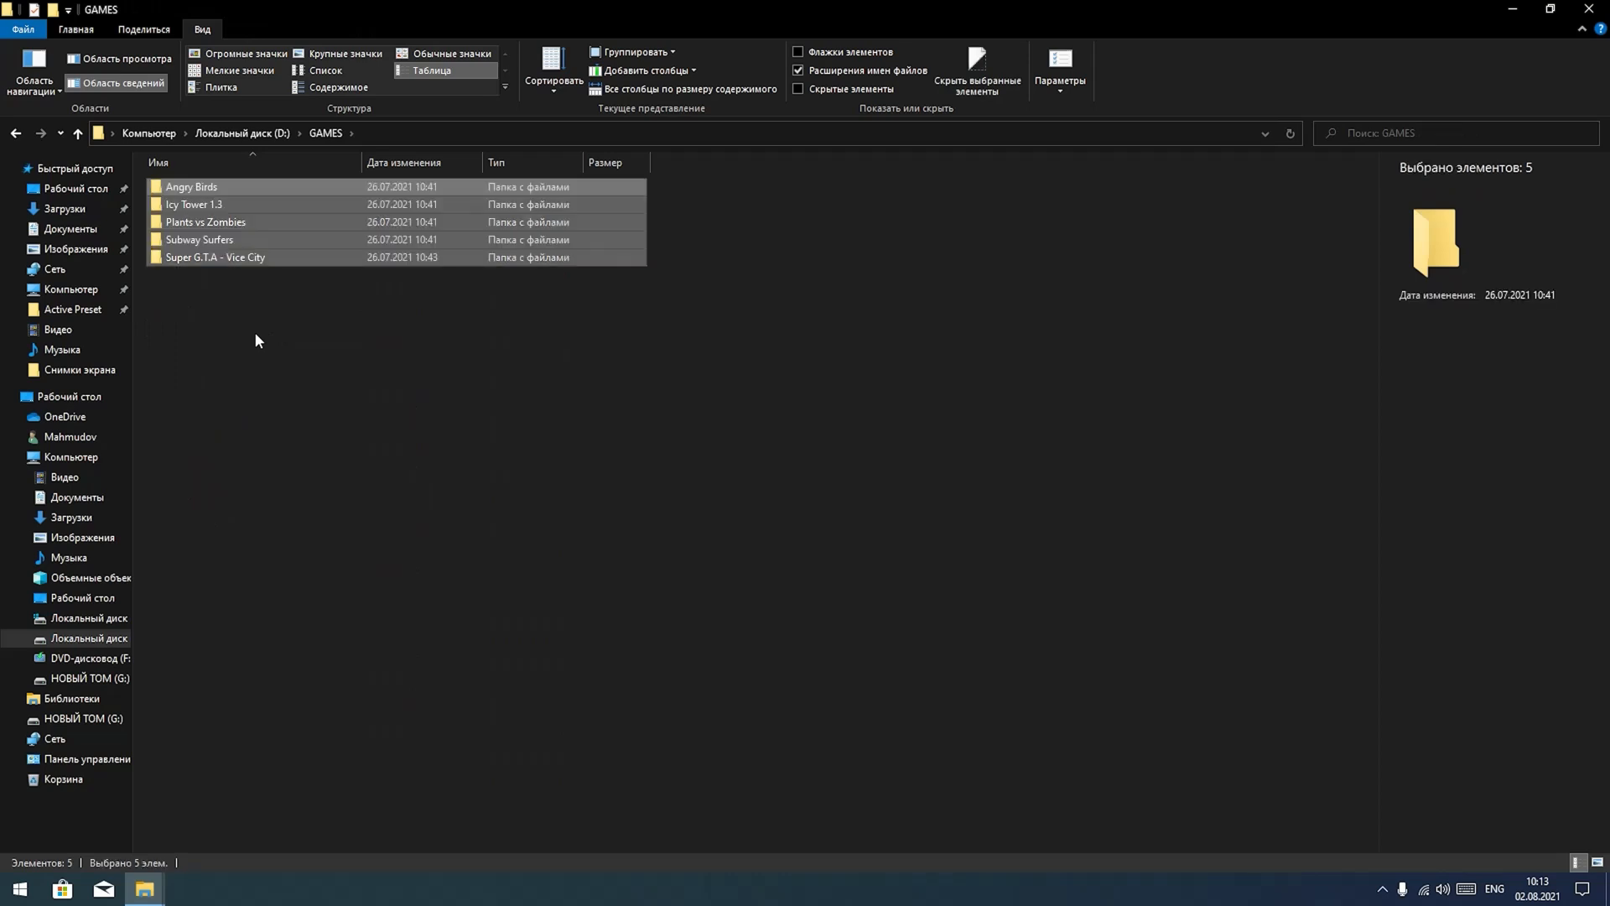
{"action": "left_click", "coordinate": [255, 333]}
{"action": "key", "text": "alt+Up"}
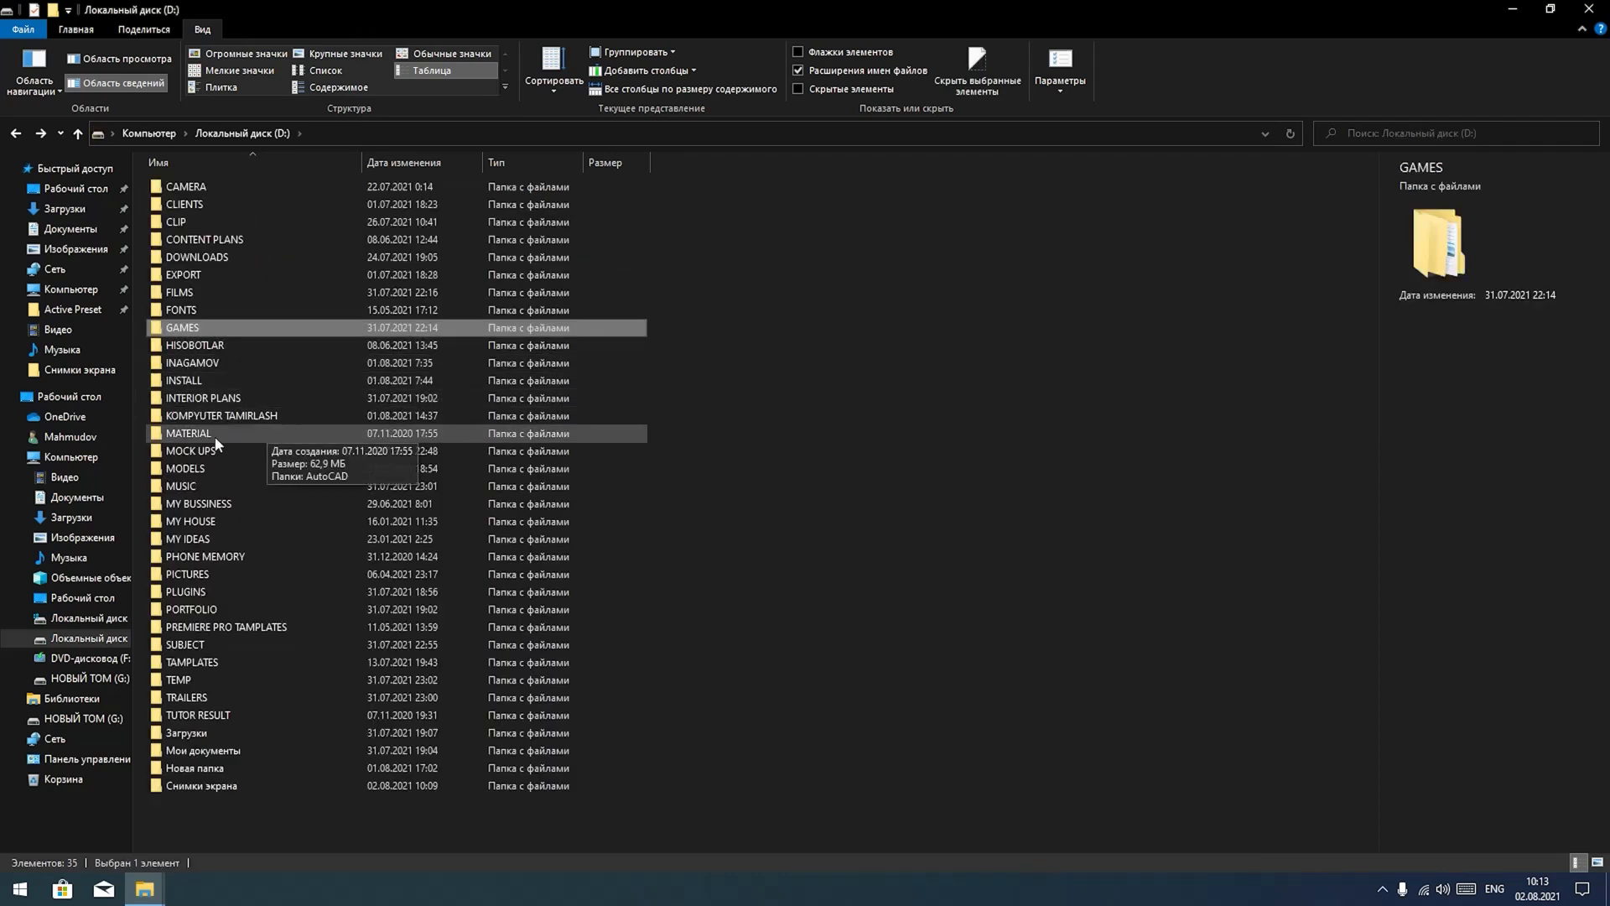
- Select the continuous range of folders from CAMERA through MUSIC
{"action": "left_click", "coordinate": [203, 191]}
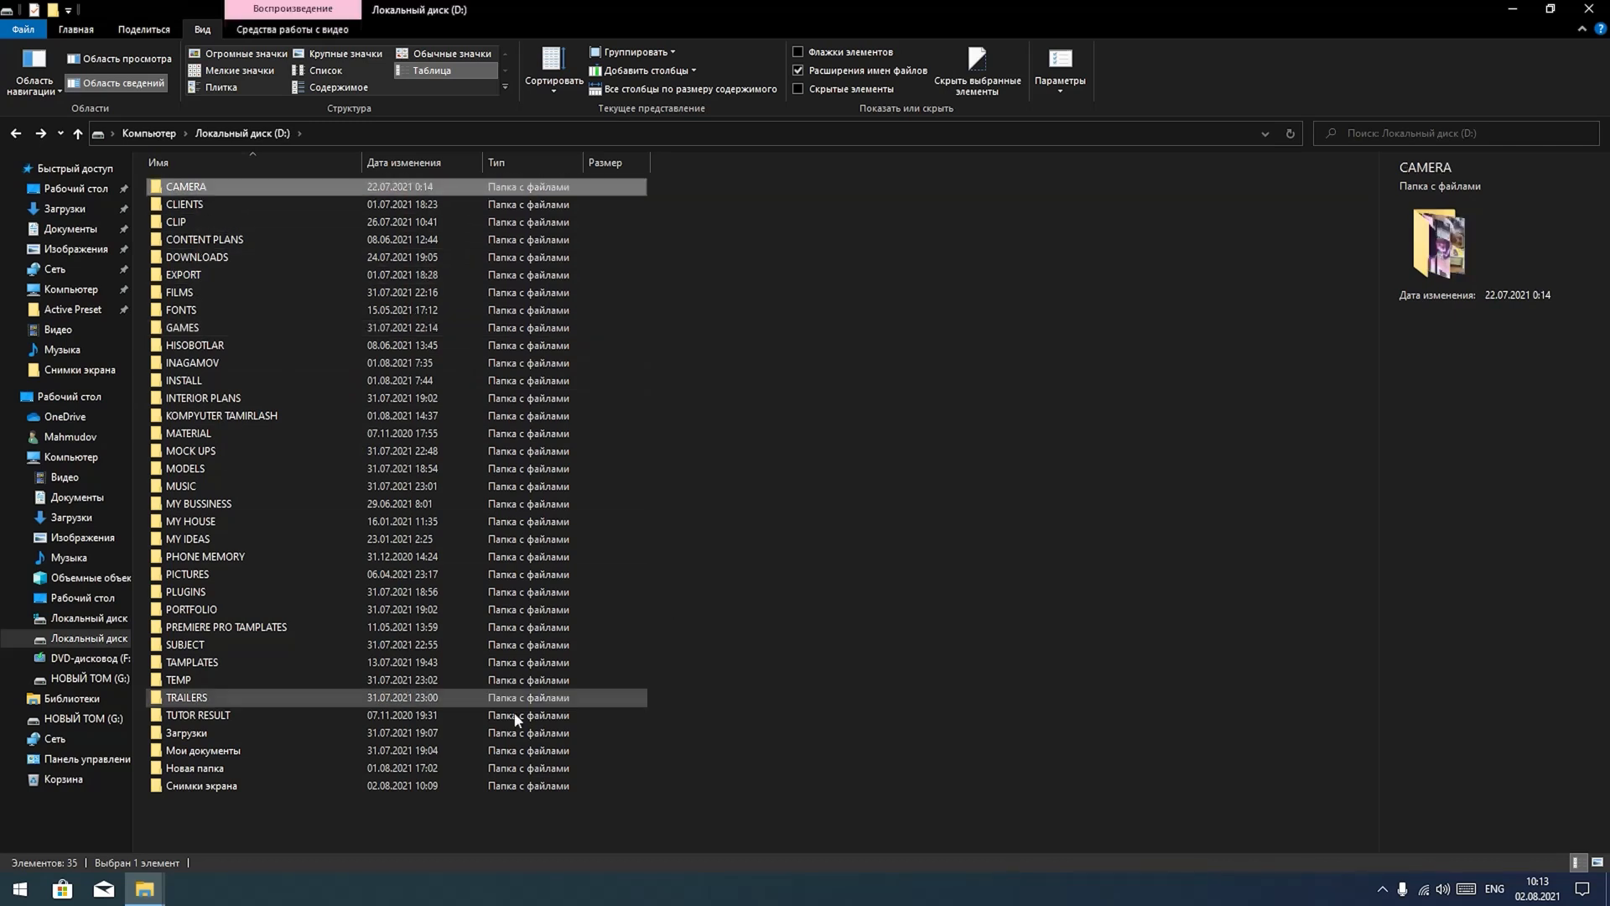
{"action": "left_click", "coordinate": [204, 489], "text": "shift"}
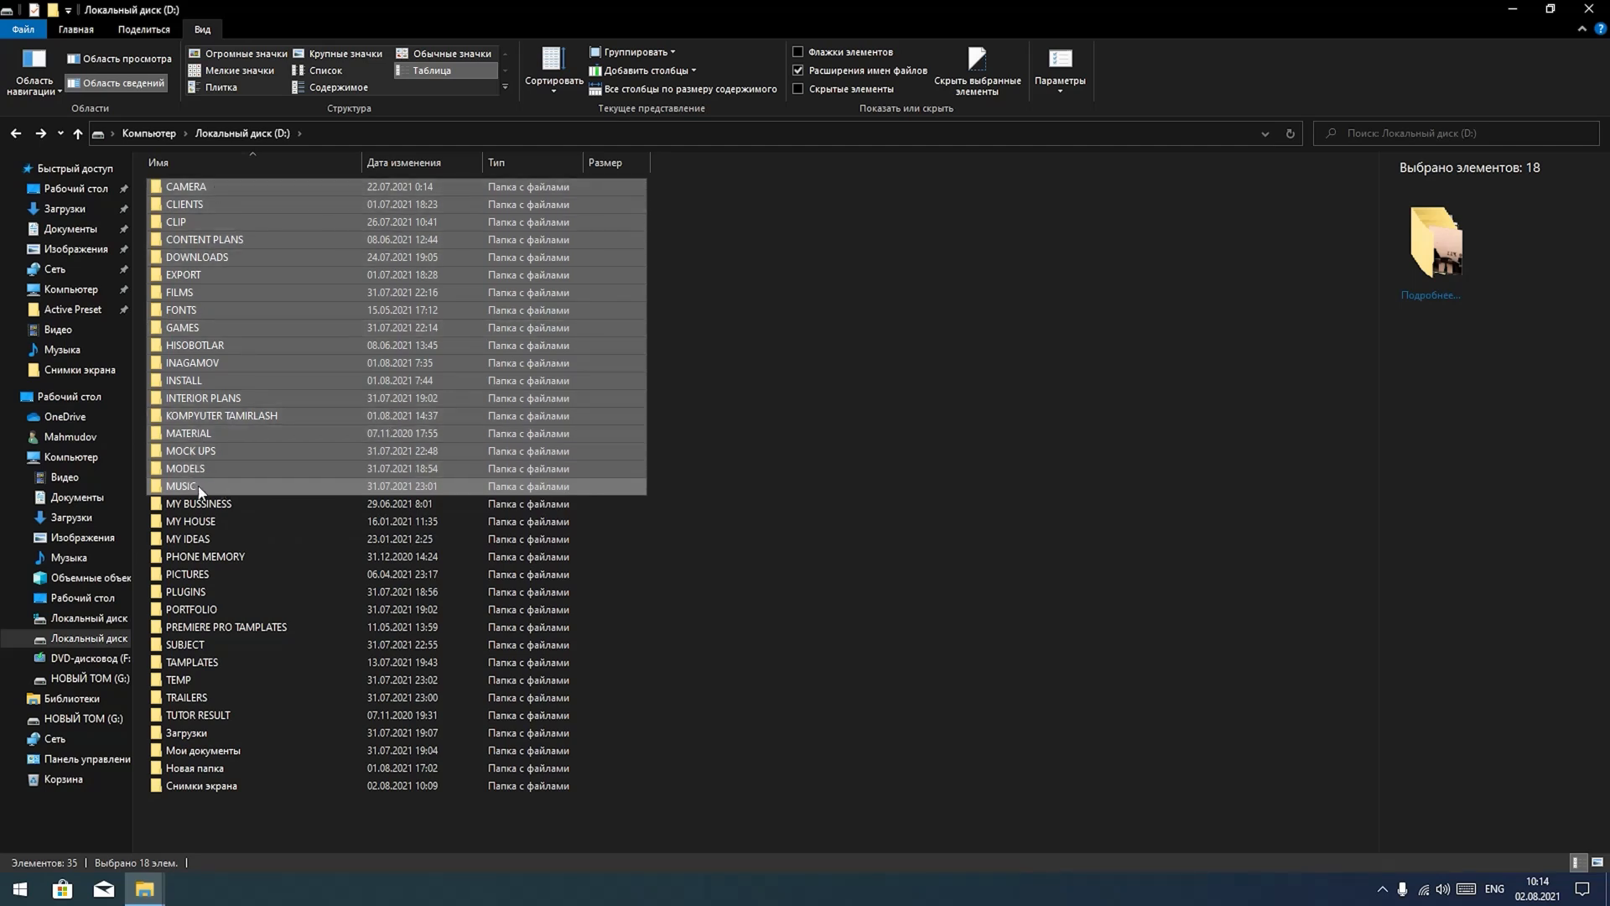
- Select all folders on drive D: from Снимки экрана up to CAMERA, and clear the selection
{"action": "left_click", "coordinate": [205, 785]}
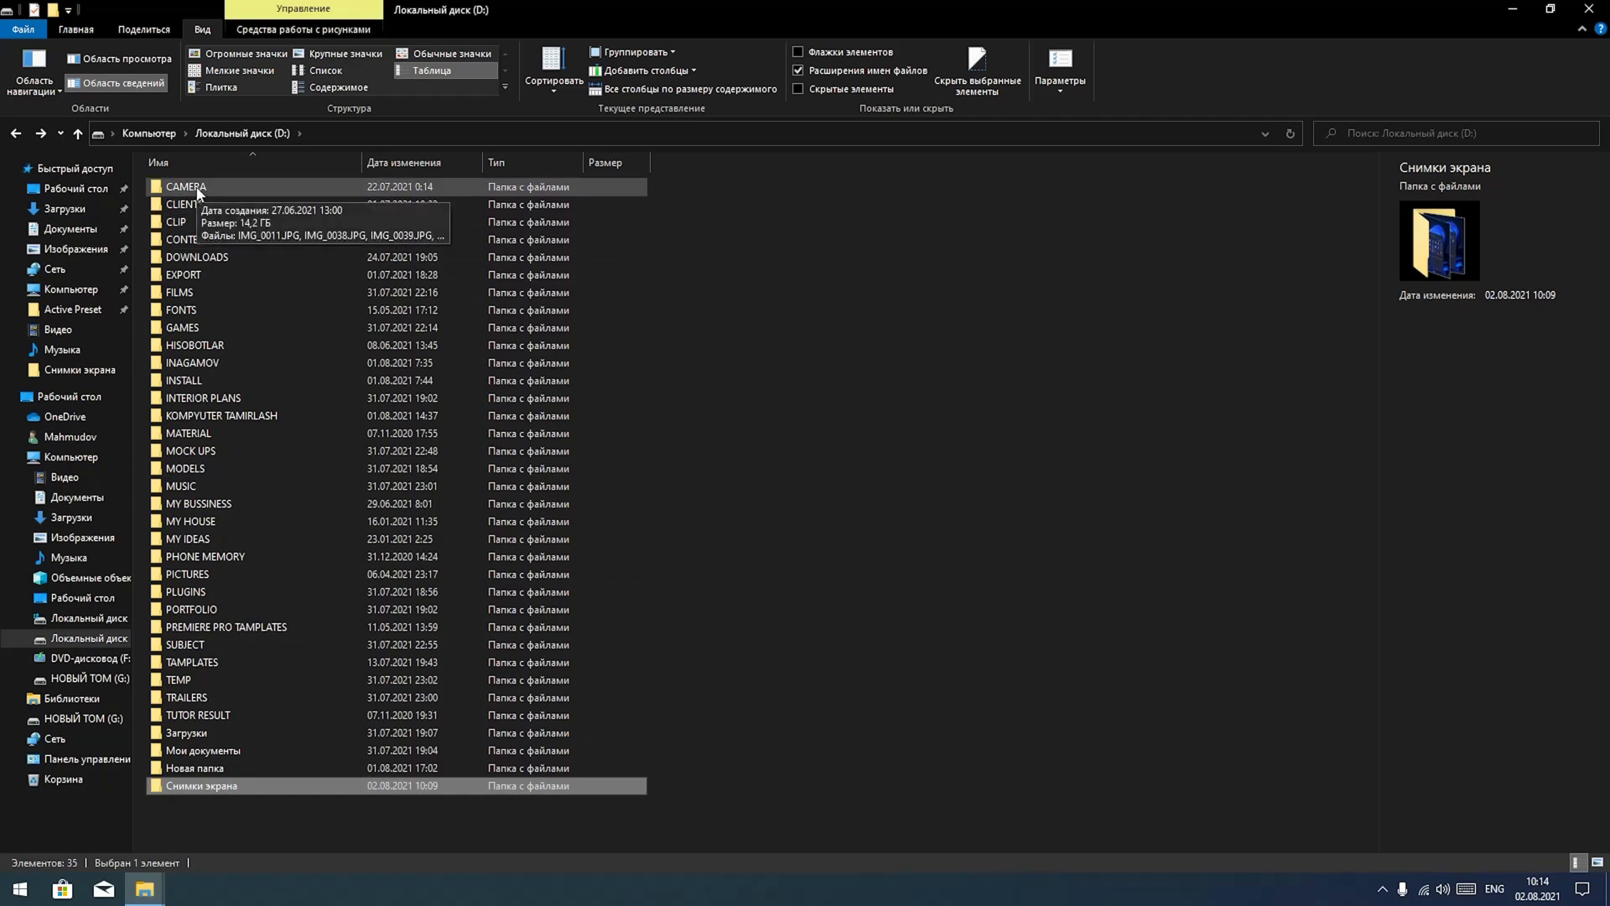
{"action": "key", "text": "ctrl+a"}
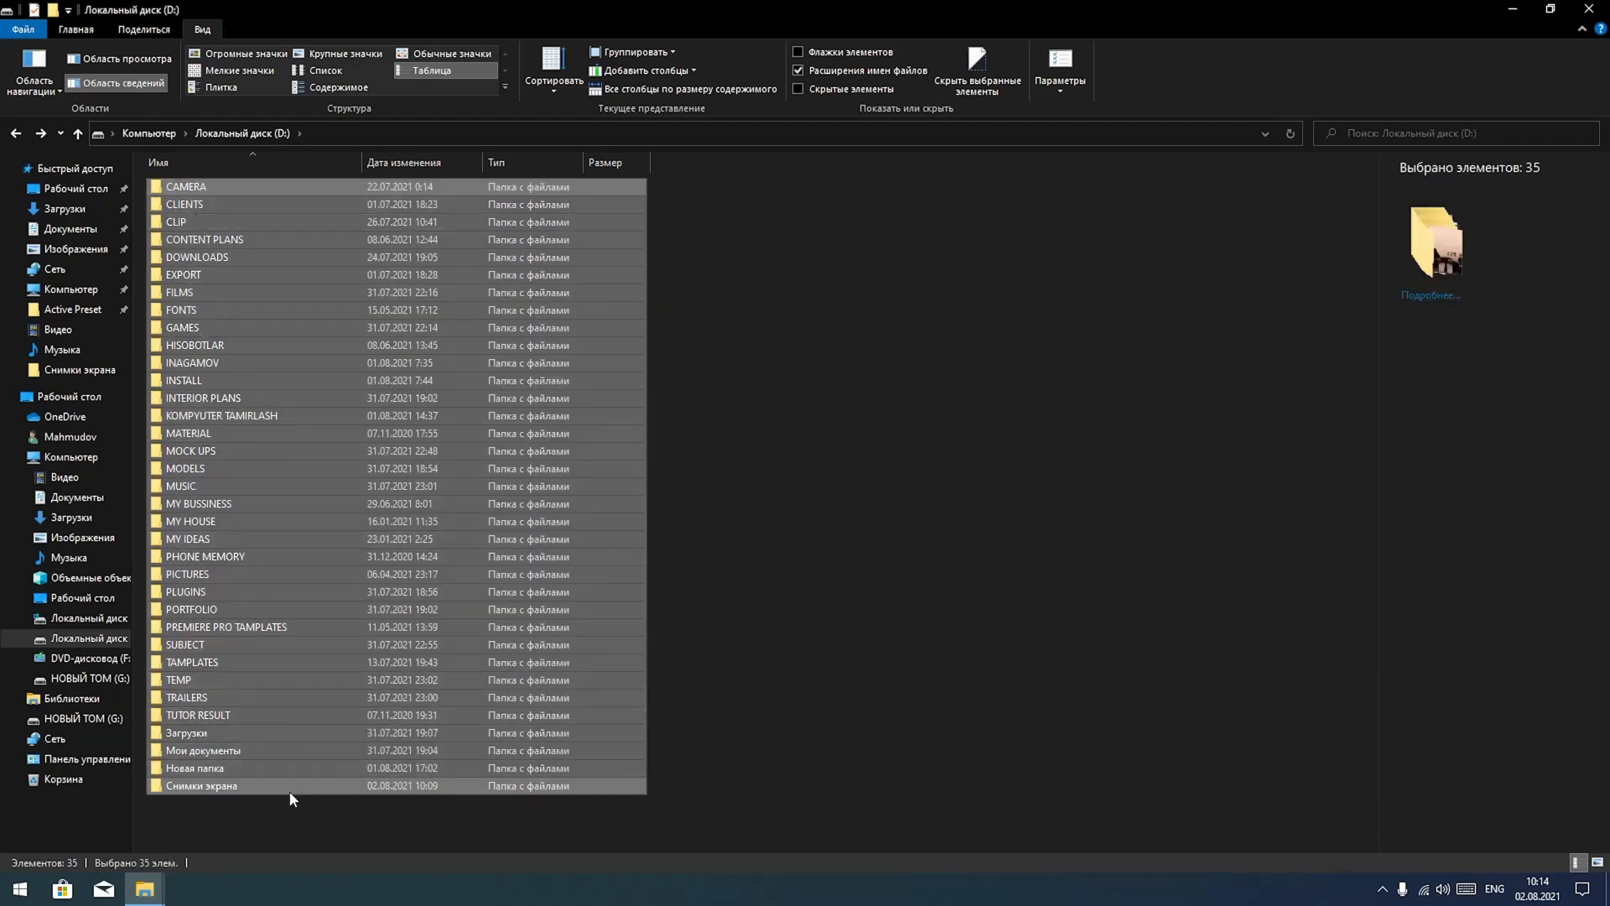
{"action": "left_click", "coordinate": [283, 815]}
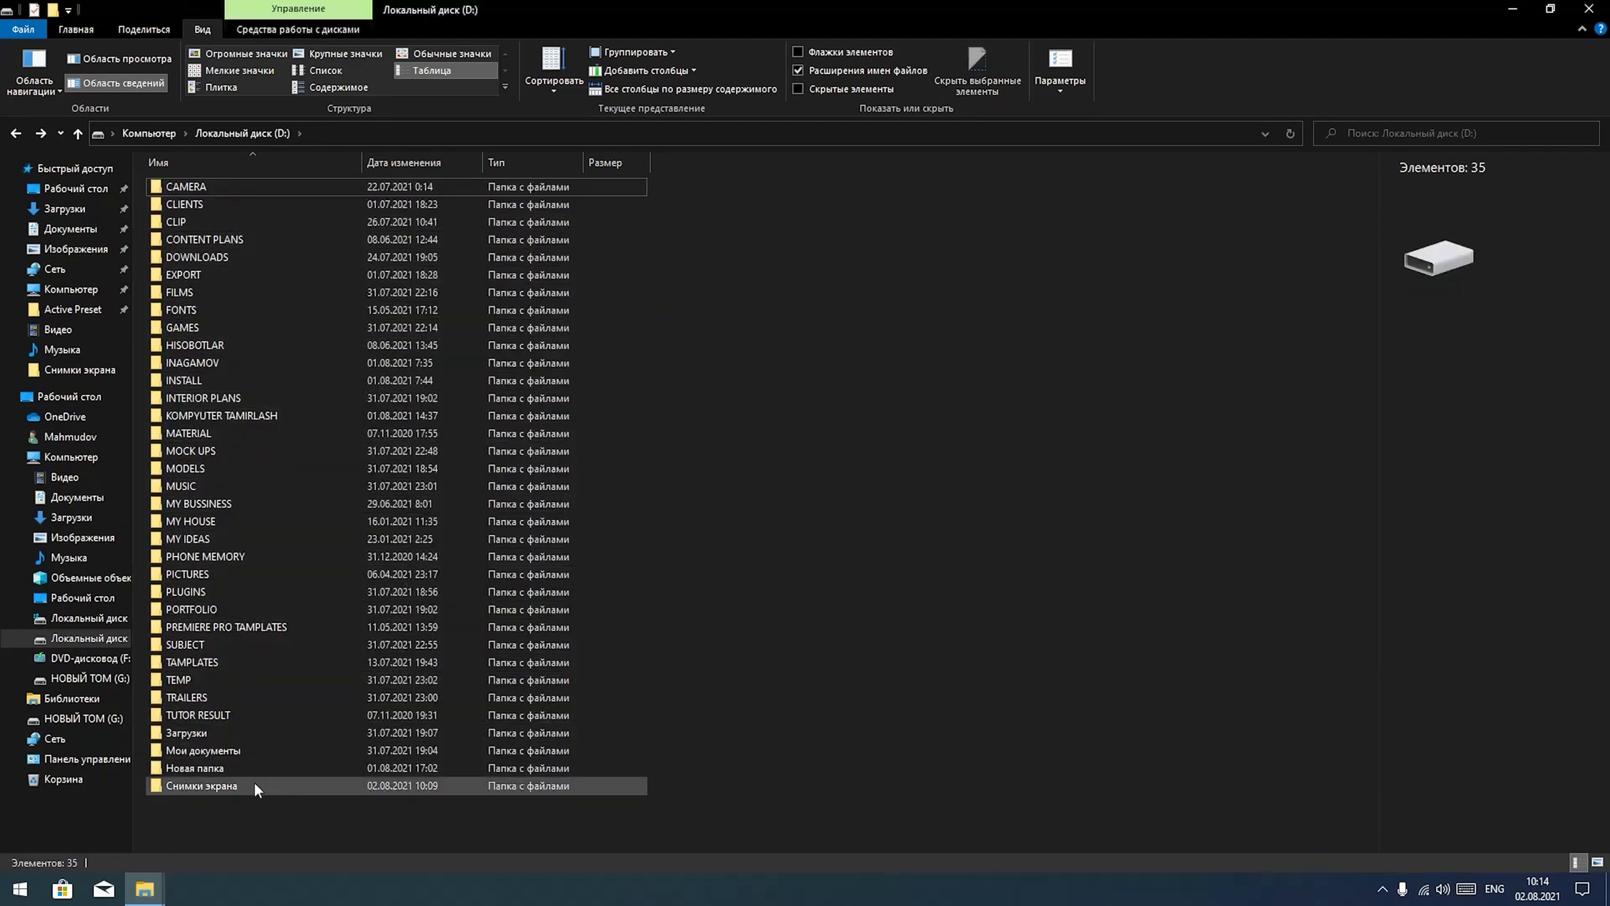
- Select the range of folders from PICTURES up to INTERIOR PLANS, and clear the selection
{"action": "left_click", "coordinate": [208, 575]}
{"action": "left_click", "coordinate": [223, 400], "text": "shift"}
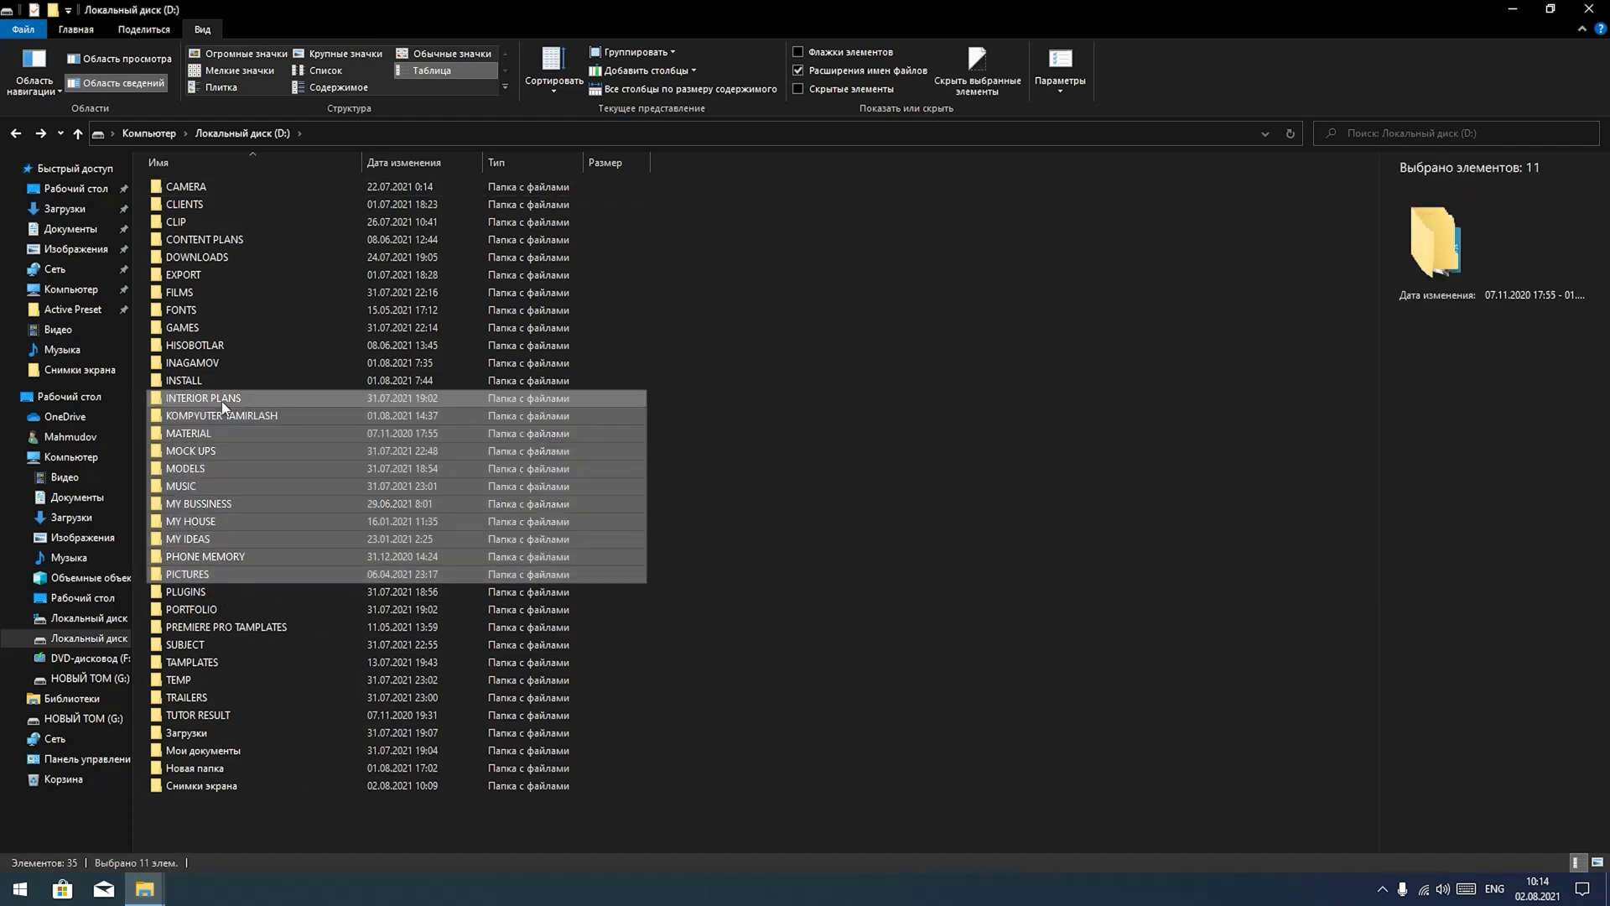
{"action": "left_click", "coordinate": [781, 600]}
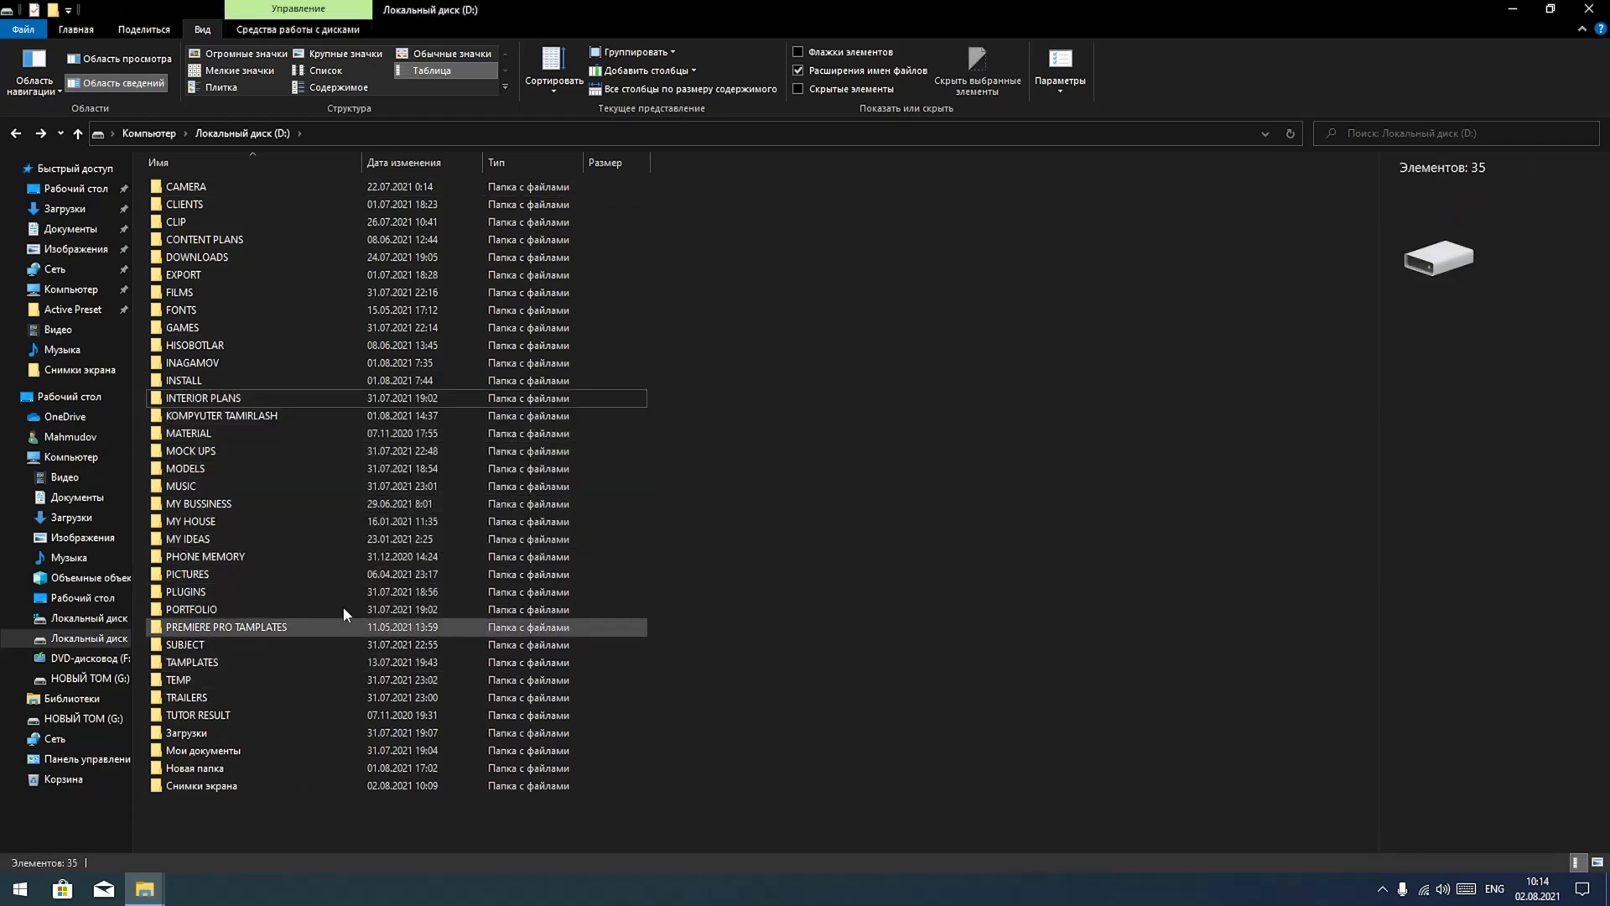
- Select CAMERA and add the non-adjacent folders directly above INSTALL and KOMPYUTER TAMIRLASH to the selection
{"action": "left_click", "coordinate": [234, 181]}
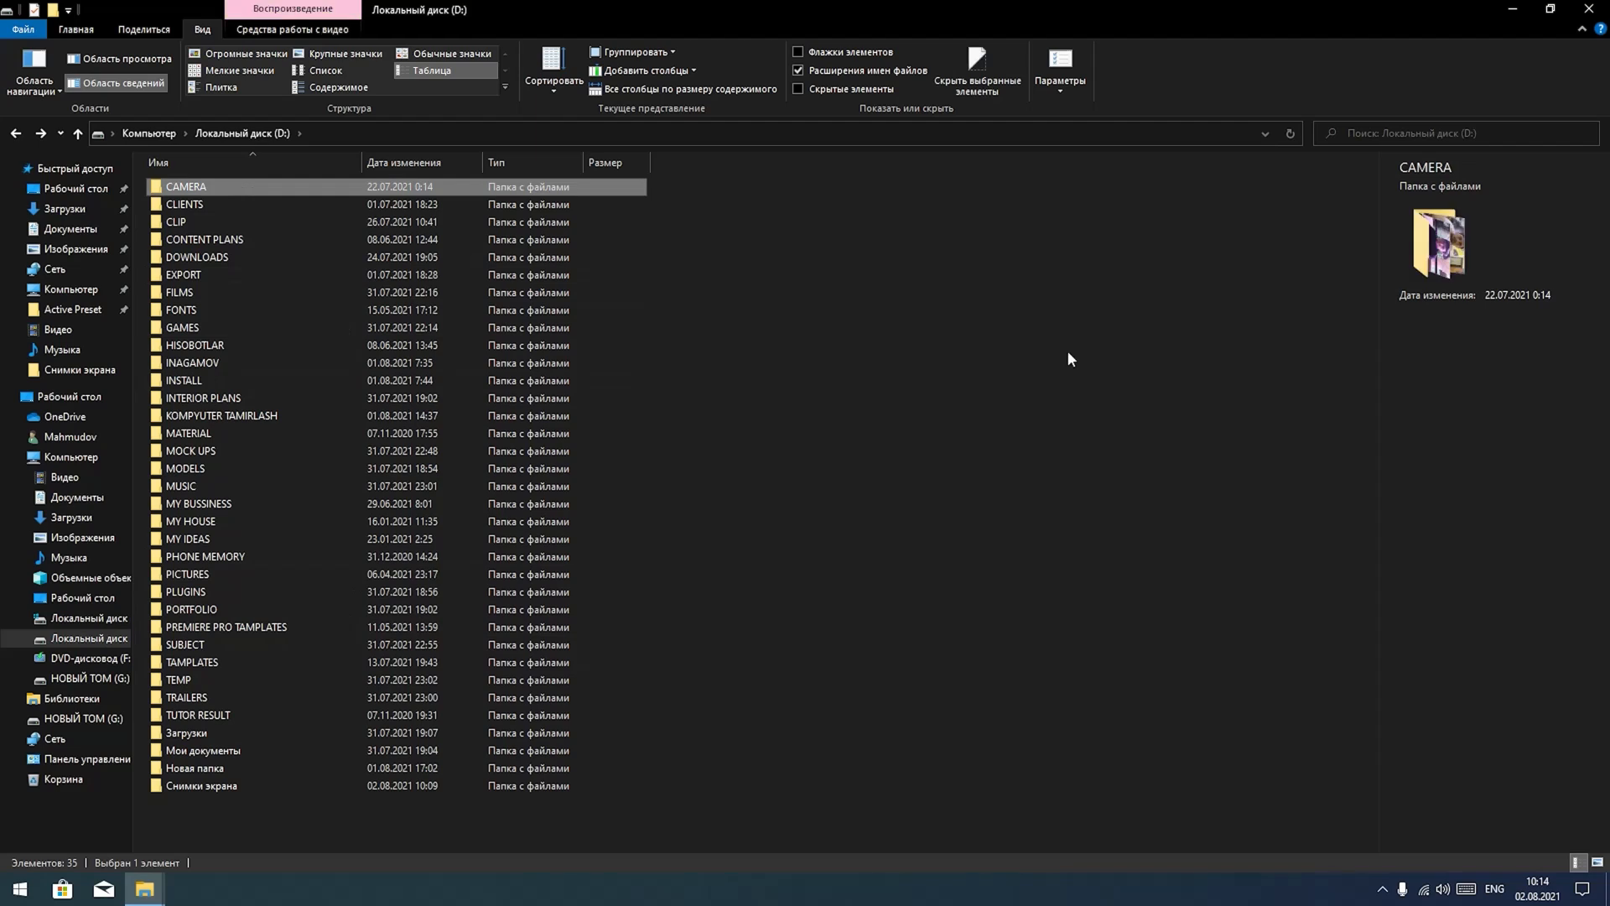
{"action": "key", "text": "ctrl+Down"}
{"action": "key", "text": "ctrl+Down"}
{"action": "key", "text": "ctrl+Down"}
{"action": "key", "text": "ctrl+Down"}
{"action": "key", "text": "ctrl+Down"}
{"action": "key", "text": "ctrl+Down"}
{"action": "key", "text": "ctrl+Down"}
{"action": "key", "text": "ctrl+Down"}
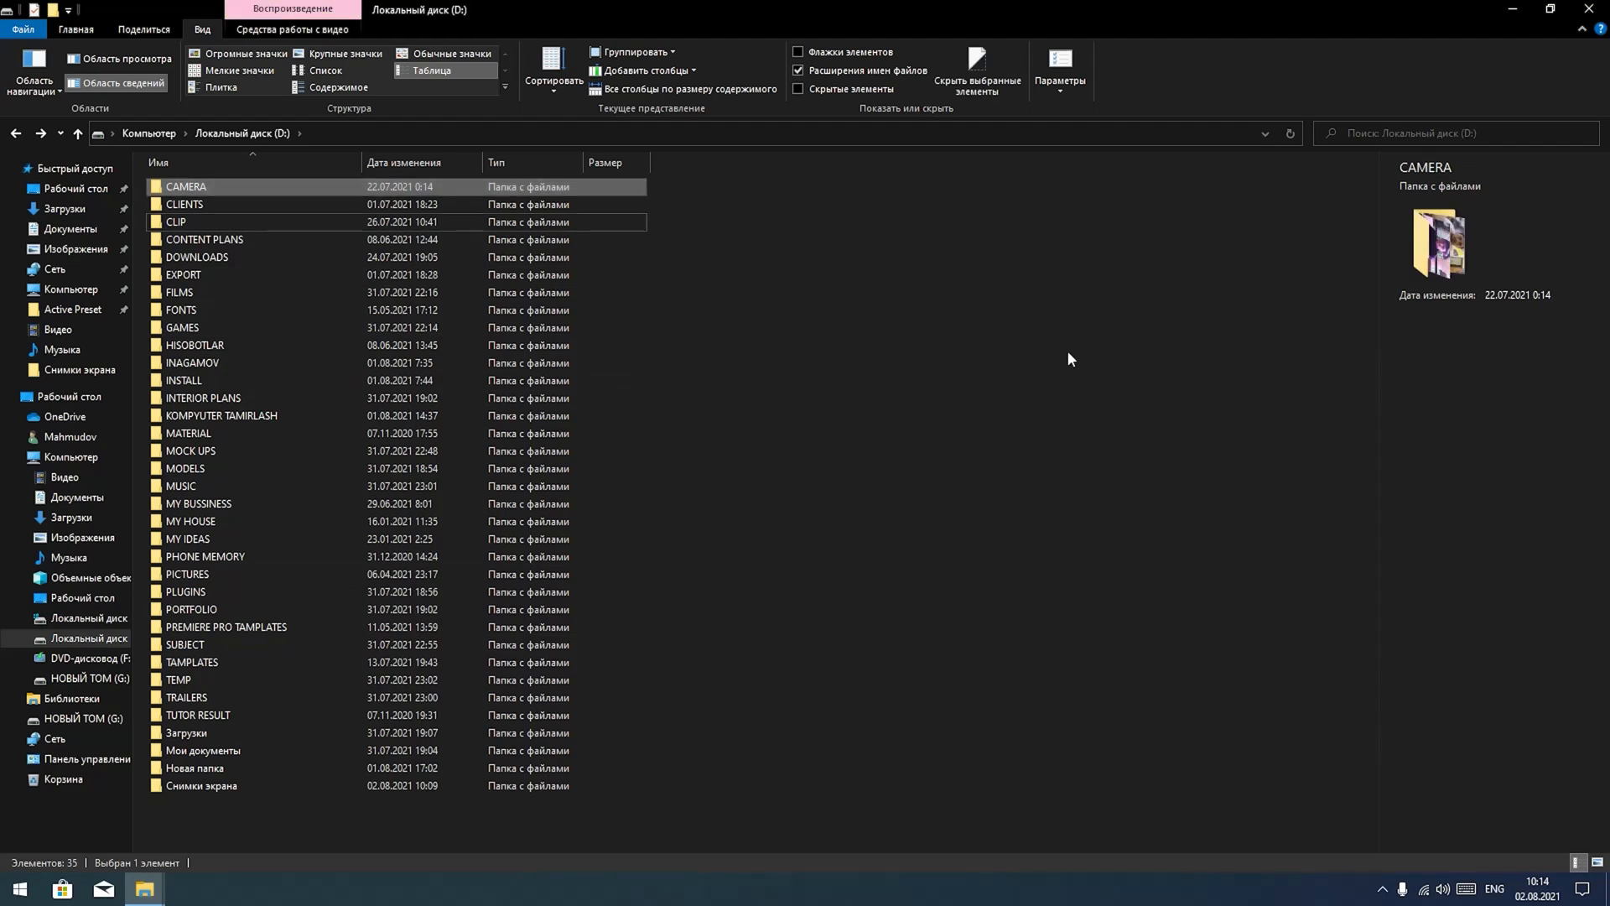
{"action": "key", "text": "ctrl+Down"}
{"action": "key", "text": "ctrl+Down"}
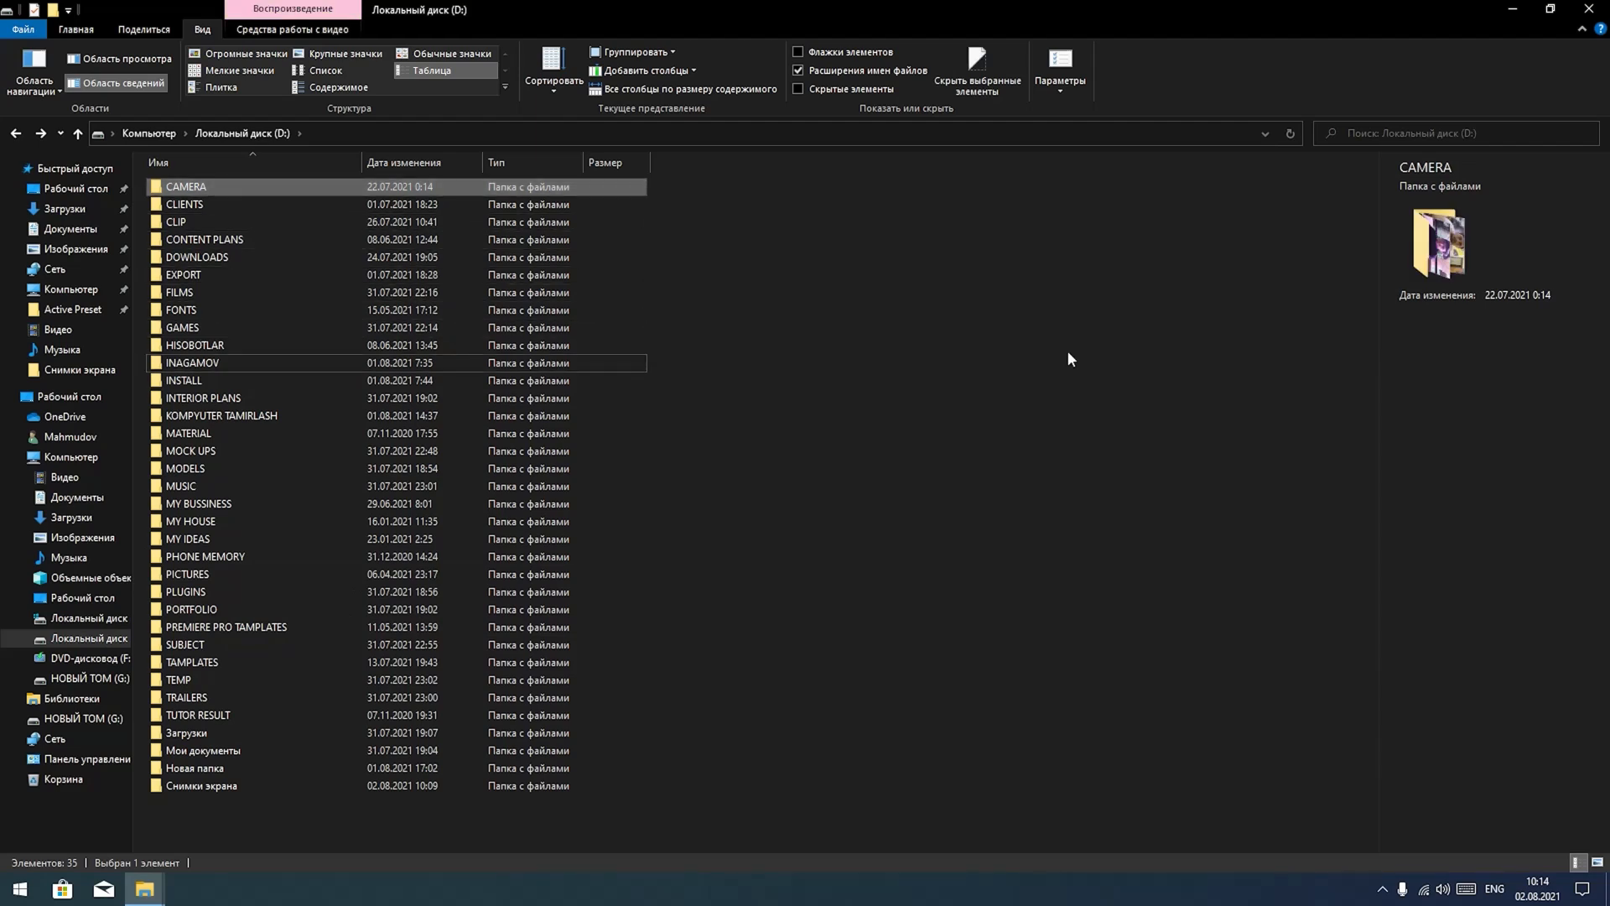
{"action": "key", "text": "ctrl+space"}
{"action": "key", "text": "ctrl+Down"}
{"action": "key", "text": "ctrl+Down"}
{"action": "key", "text": "ctrl+Down"}
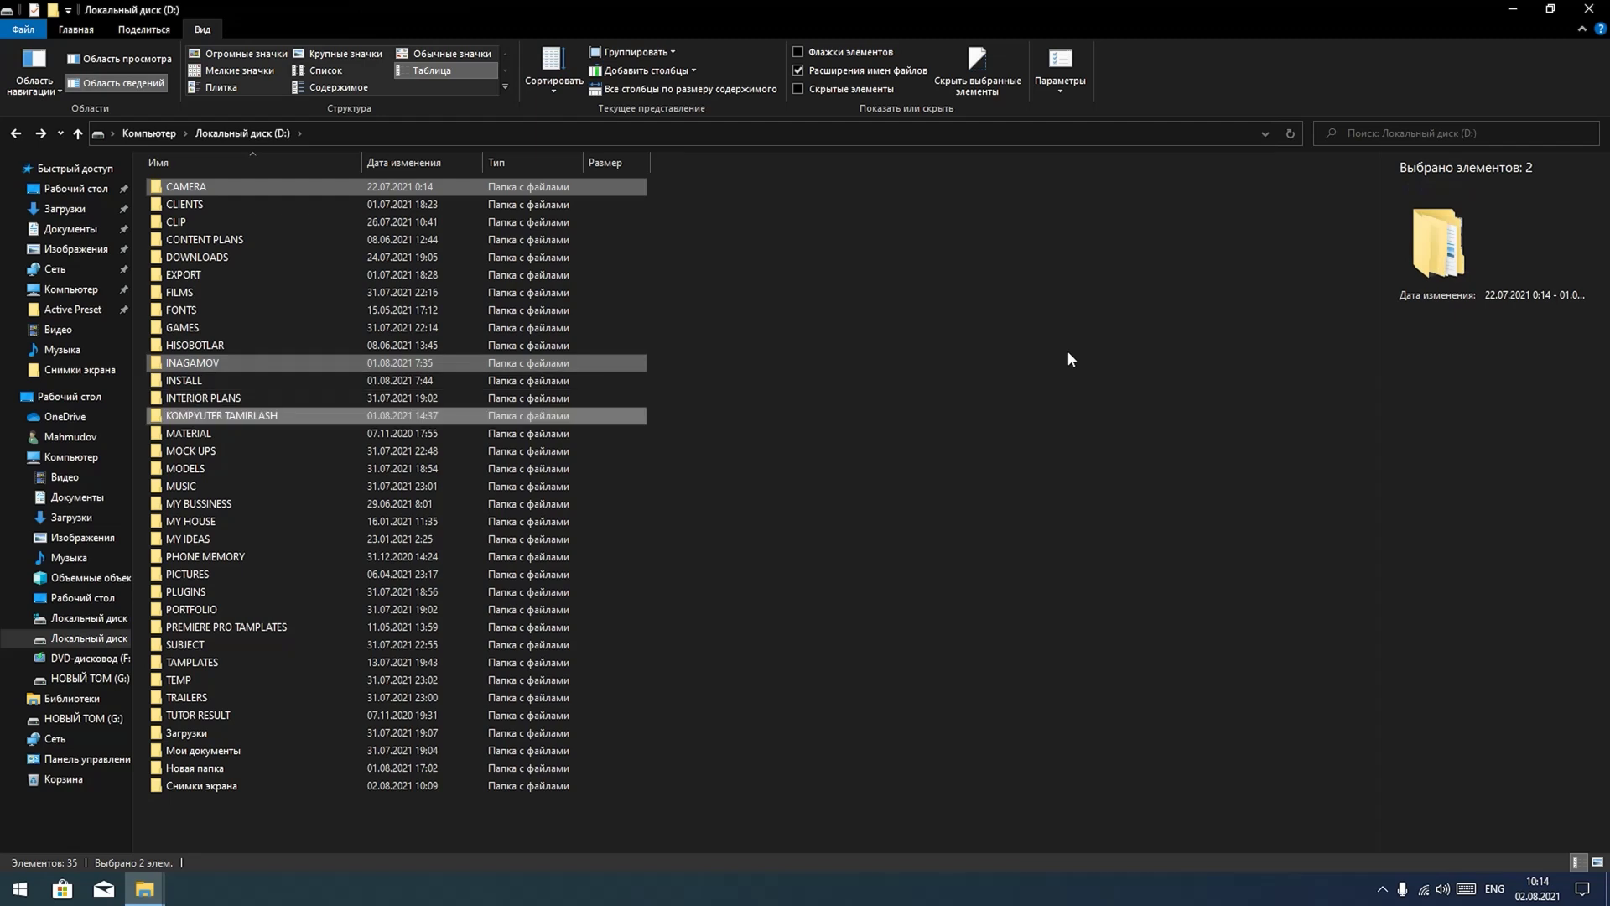
{"action": "key", "text": "ctrl+space"}
- Add the MOCK UPS, MUSIC, MY HOUSE and PHONE MEMORY folders to the current selection
{"action": "key", "text": "ctrl+Down"}
{"action": "key", "text": "ctrl+Down"}
{"action": "key", "text": "ctrl+space"}
{"action": "key", "text": "ctrl+Down"}
{"action": "key", "text": "ctrl+Down"}
{"action": "key", "text": "ctrl+space"}
{"action": "key", "text": "ctrl+Down"}
{"action": "key", "text": "ctrl+Down"}
{"action": "key", "text": "ctrl+space"}
{"action": "key", "text": "ctrl+Down"}
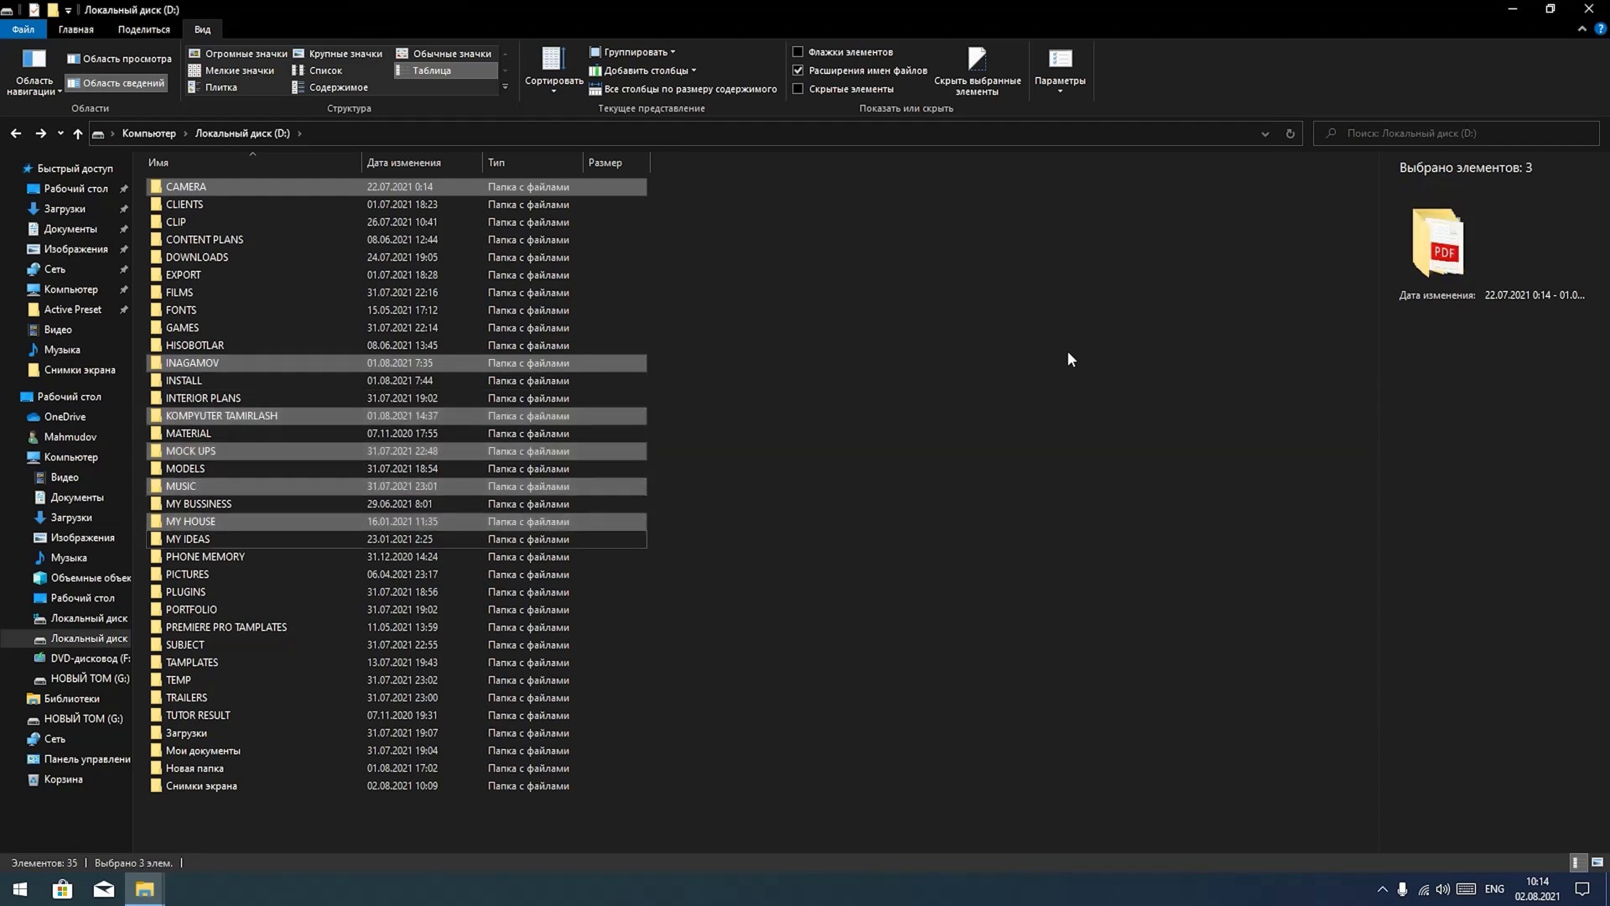
{"action": "key", "text": "ctrl+Down"}
{"action": "key", "text": "ctrl+space"}
- Extend the multiple selection with the PREMIERE PRO TAMPLATES and TEMP folders
{"action": "key", "text": "ctrl+Down"}
{"action": "key", "text": "ctrl+Down"}
{"action": "key", "text": "ctrl+Down"}
{"action": "key", "text": "ctrl+Down"}
{"action": "key", "text": "ctrl+space"}
{"action": "key", "text": "ctrl+Down"}
{"action": "key", "text": "ctrl+Down"}
{"action": "key", "text": "ctrl+Down"}
{"action": "key", "text": "ctrl+space"}
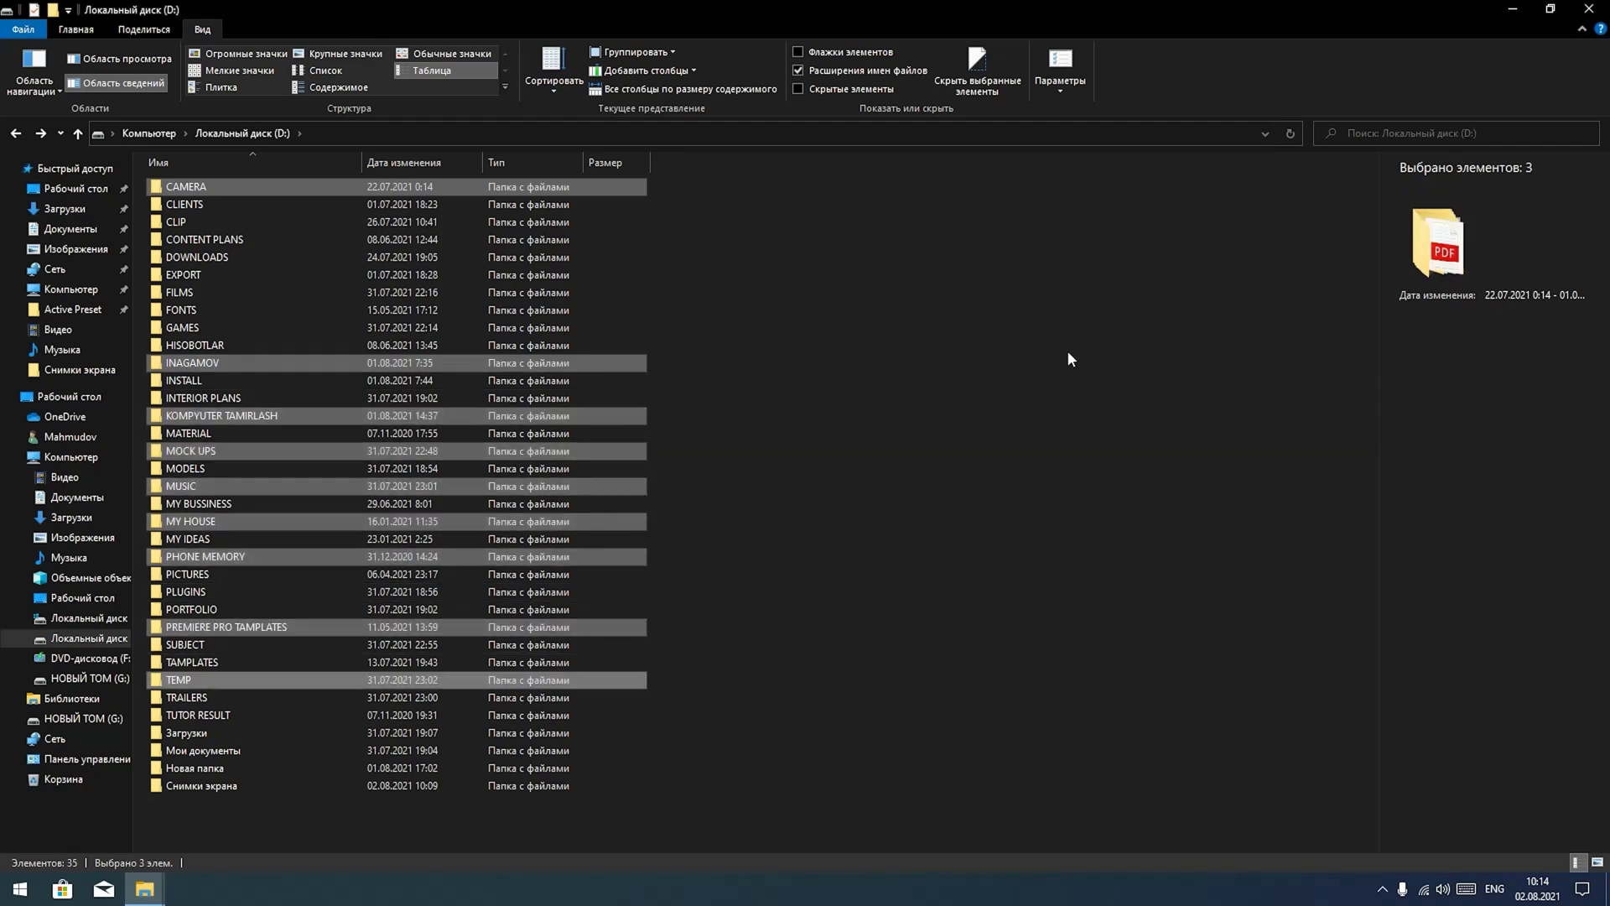
{"action": "key", "text": "ctrl+Down"}
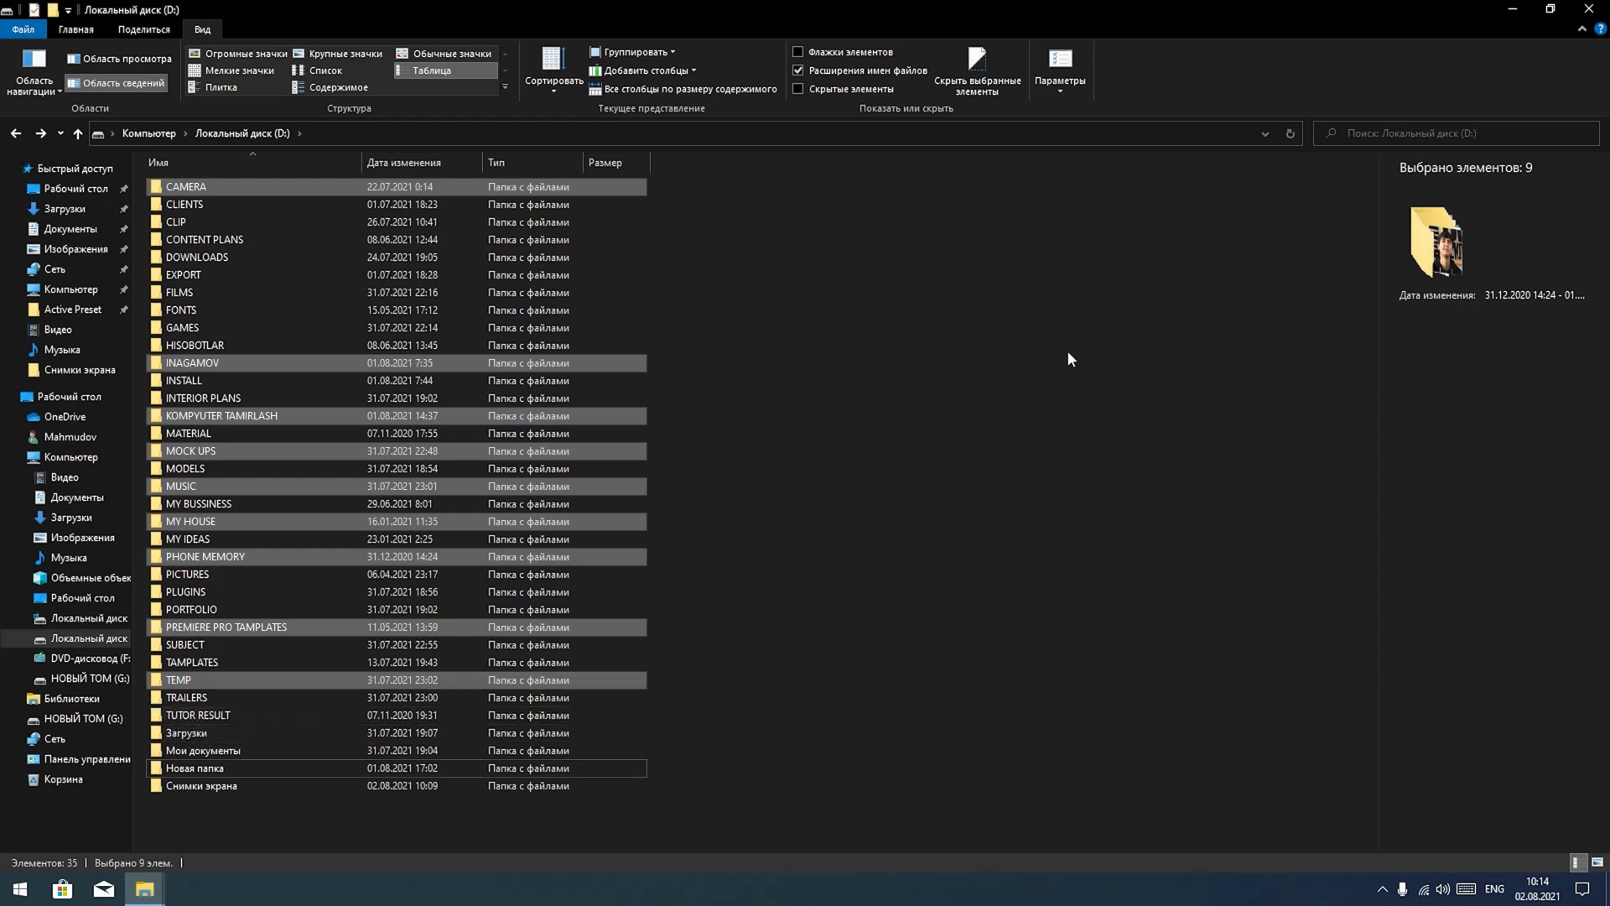
{"action": "key", "text": "ctrl+Up"}
{"action": "key", "text": "ctrl+Up"}
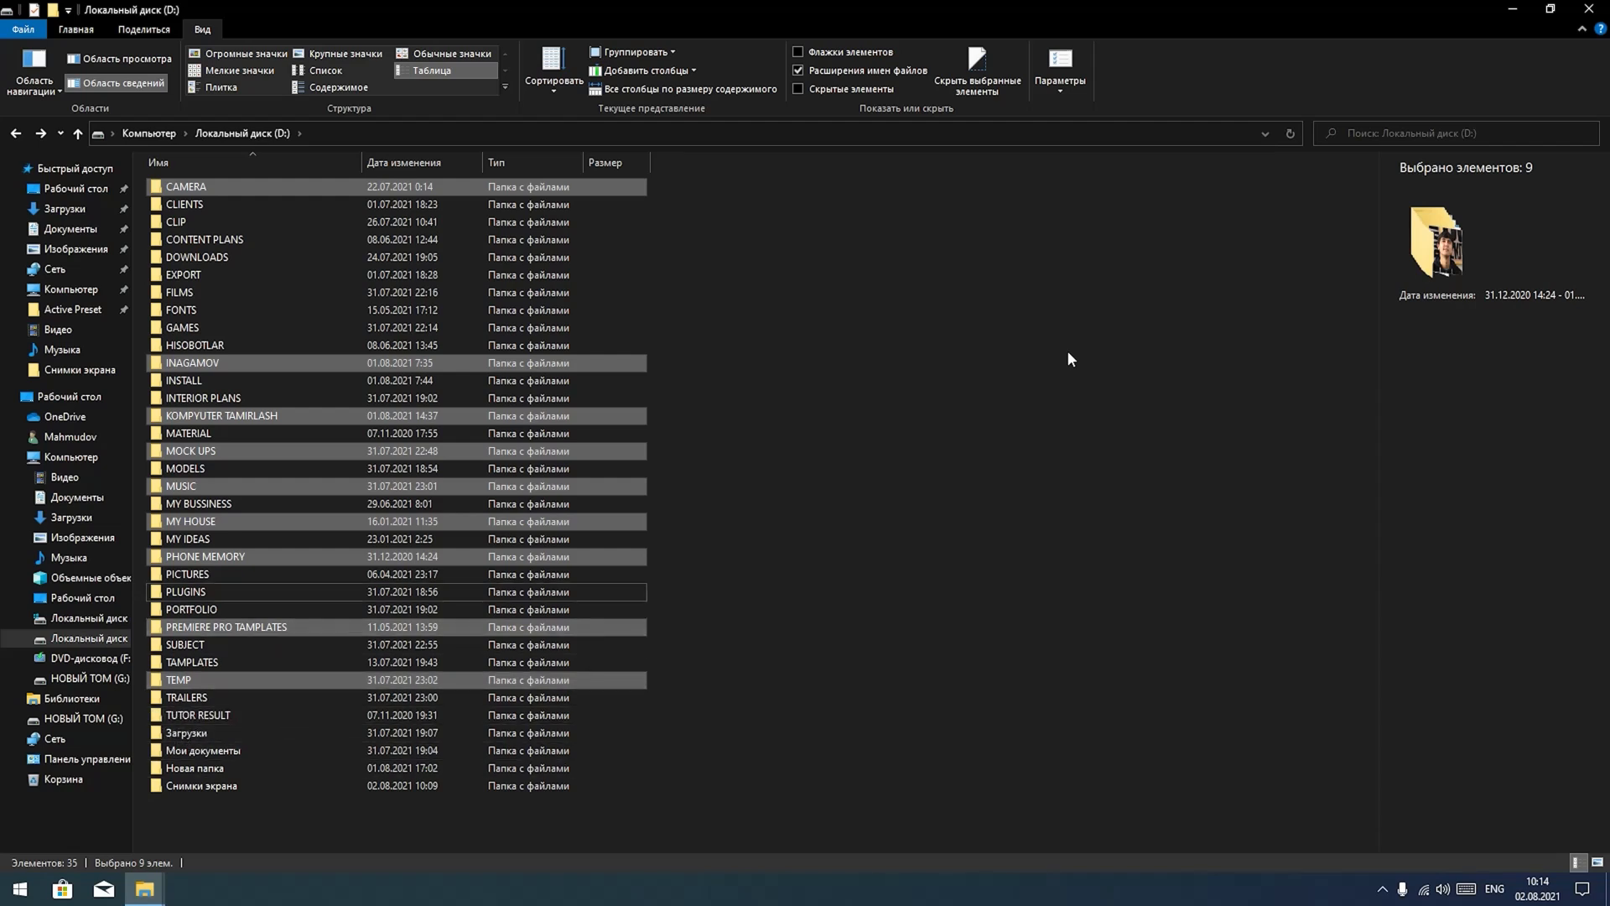
- Add the PLUGINS folder to the multiple selection and move only the focus up to HISOBOTLAR
{"action": "key", "text": "ctrl+space"}
{"action": "key", "text": "ctrl+Up"}
{"action": "key", "text": "ctrl+Up"}
{"action": "key", "text": "ctrl+Up"}
{"action": "key", "text": "ctrl+Up"}
{"action": "key", "text": "ctrl+Up"}
{"action": "key", "text": "ctrl+Up"}
{"action": "key", "text": "ctrl+Up"}
{"action": "key", "text": "ctrl+Up"}
{"action": "key", "text": "ctrl+Up"}
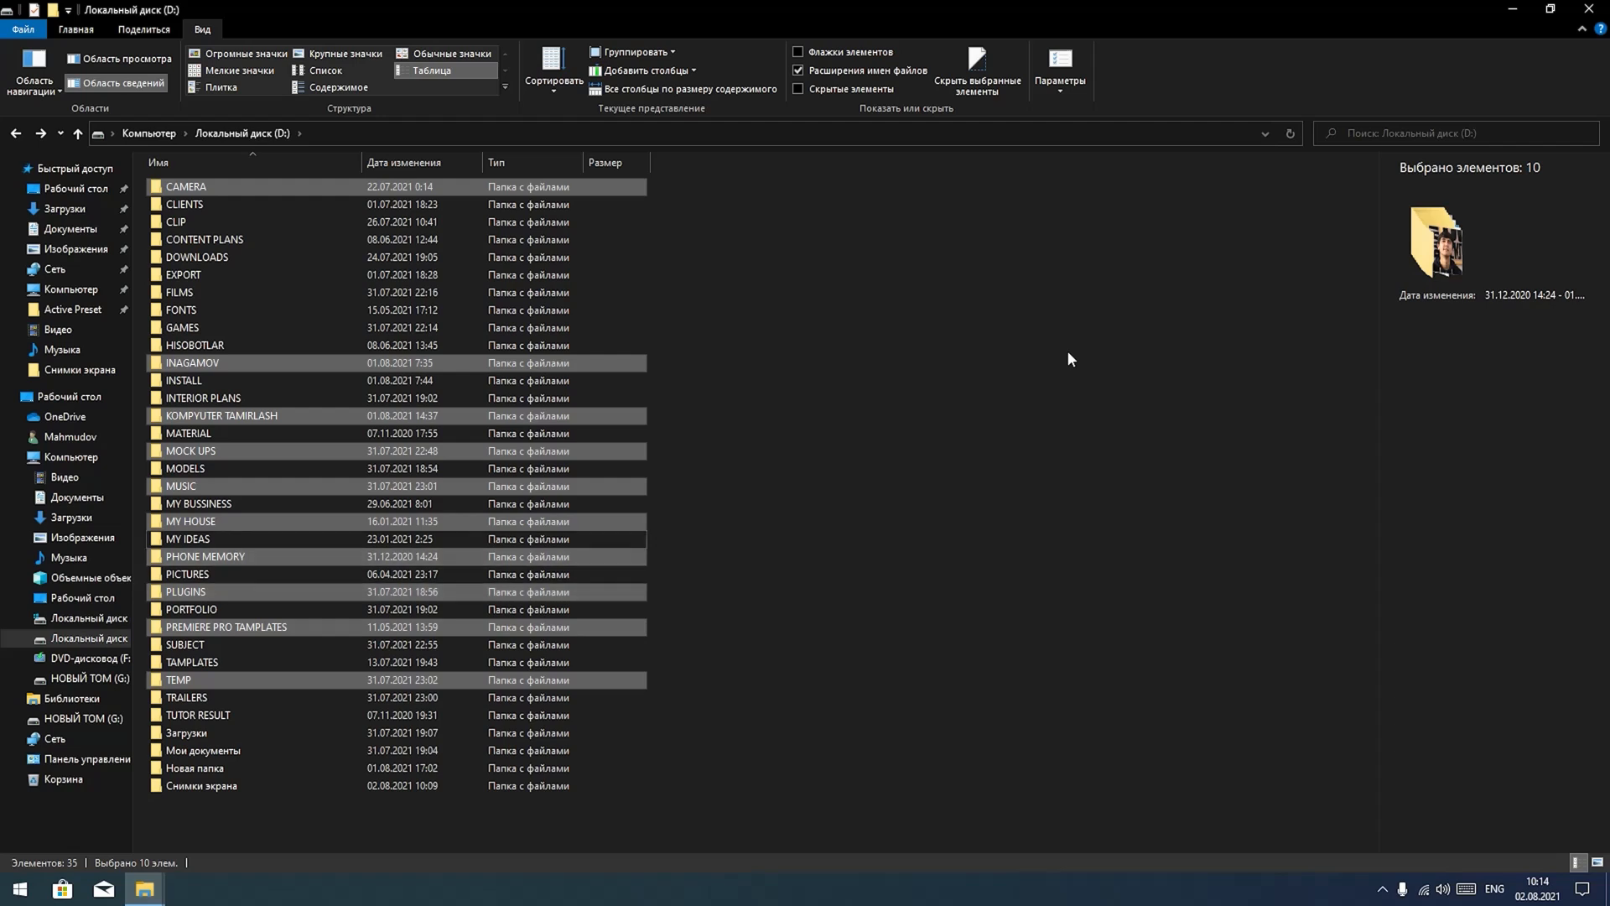
{"action": "key", "text": "ctrl+Up"}
{"action": "key", "text": "ctrl+Up"}
{"action": "key", "text": "ctrl+Up"}
{"action": "key", "text": "ctrl+Up"}
{"action": "key", "text": "ctrl+Up"}
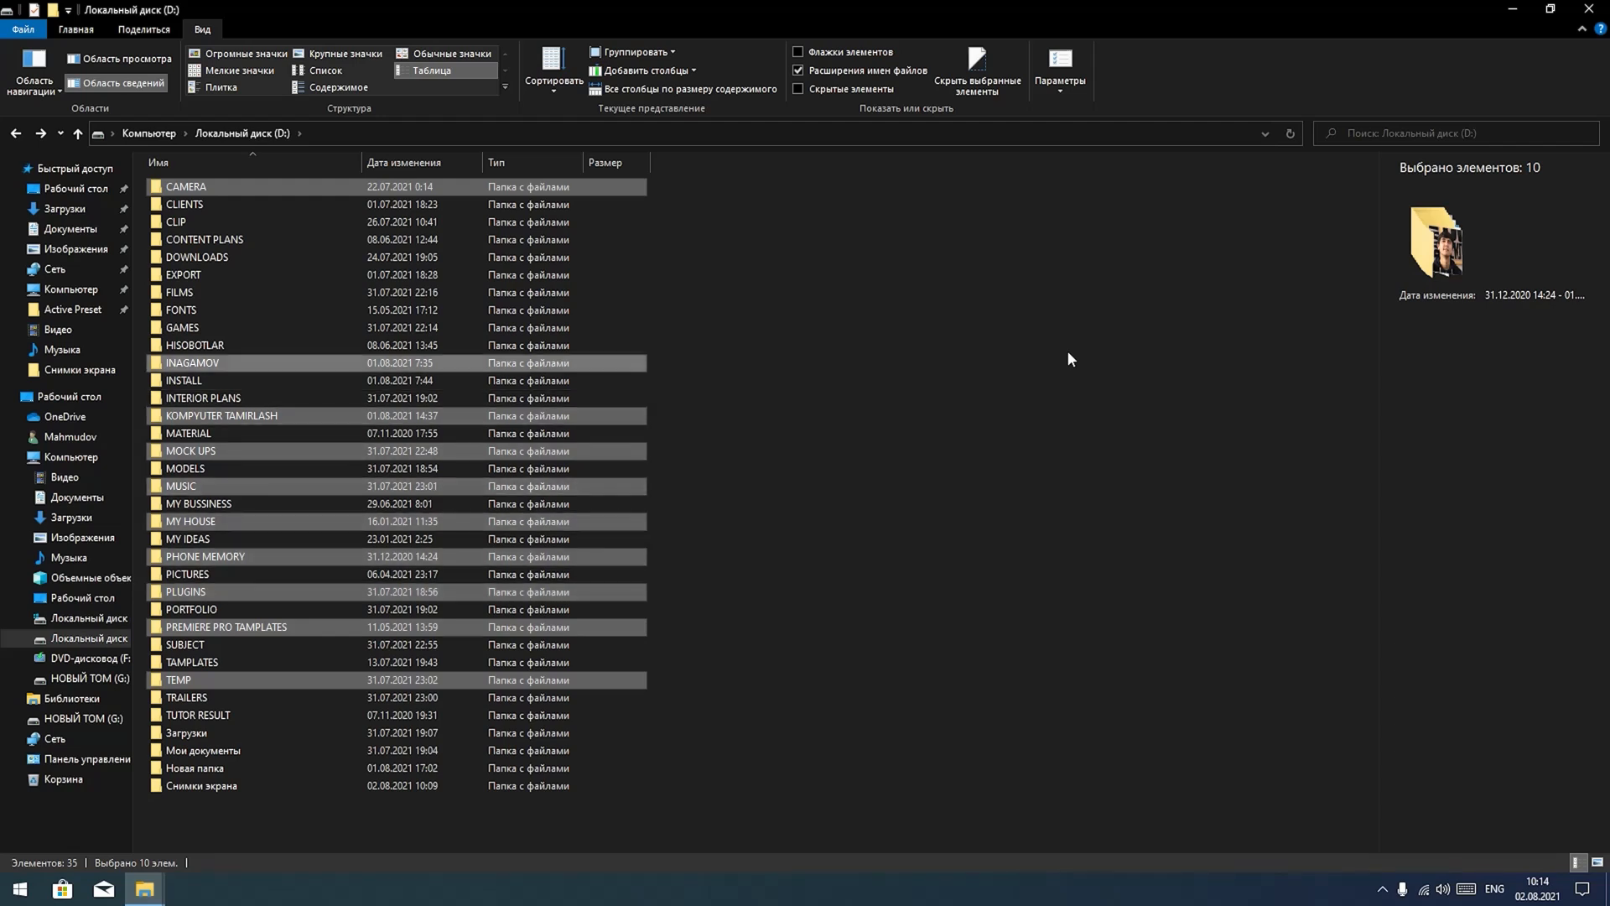
- Add each folder from HISOBOTLAR up to CONTENT PLANS to the selection one at a time, and clear the whole selection
{"action": "key", "text": "ctrl+space"}
{"action": "key", "text": "ctrl+Up"}
{"action": "key", "text": "ctrl+space"}
{"action": "key", "text": "ctrl+Up"}
{"action": "key", "text": "ctrl+space"}
{"action": "key", "text": "ctrl+Up"}
{"action": "key", "text": "ctrl+space"}
{"action": "key", "text": "ctrl+Up"}
{"action": "key", "text": "ctrl+space"}
{"action": "key", "text": "ctrl+Up"}
{"action": "key", "text": "ctrl+space"}
{"action": "key", "text": "ctrl+Up"}
{"action": "key", "text": "ctrl+space"}
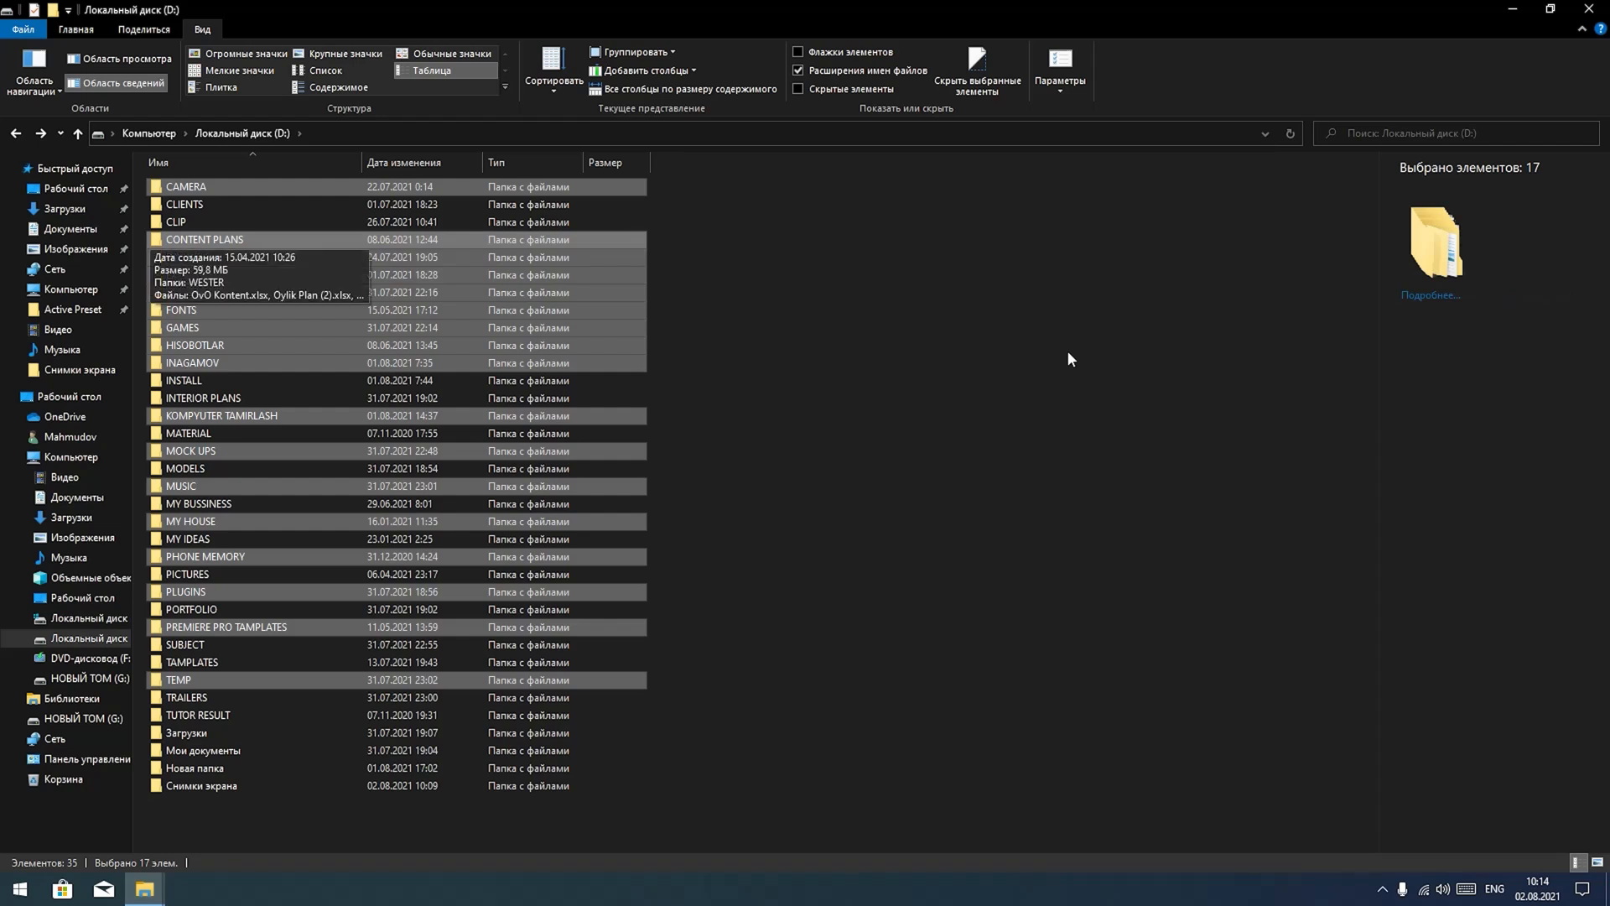
{"action": "left_click", "coordinate": [877, 354]}
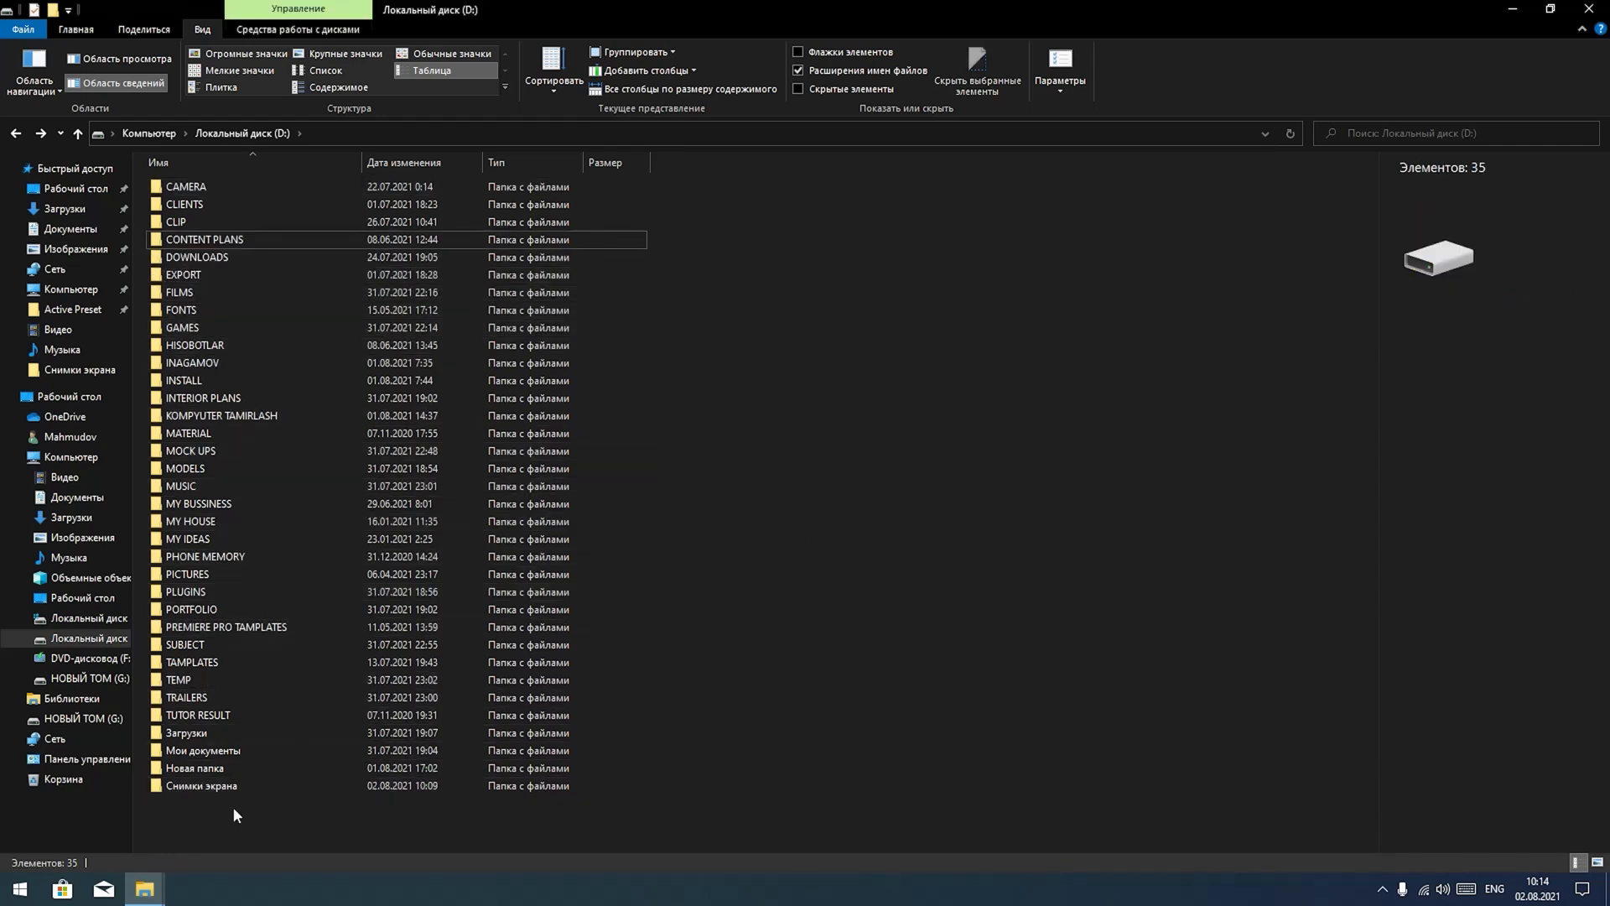
- Restore the file window to a smaller size and box-select the four icons on the exposed desktop
{"action": "double_click", "coordinate": [1350, 30]}
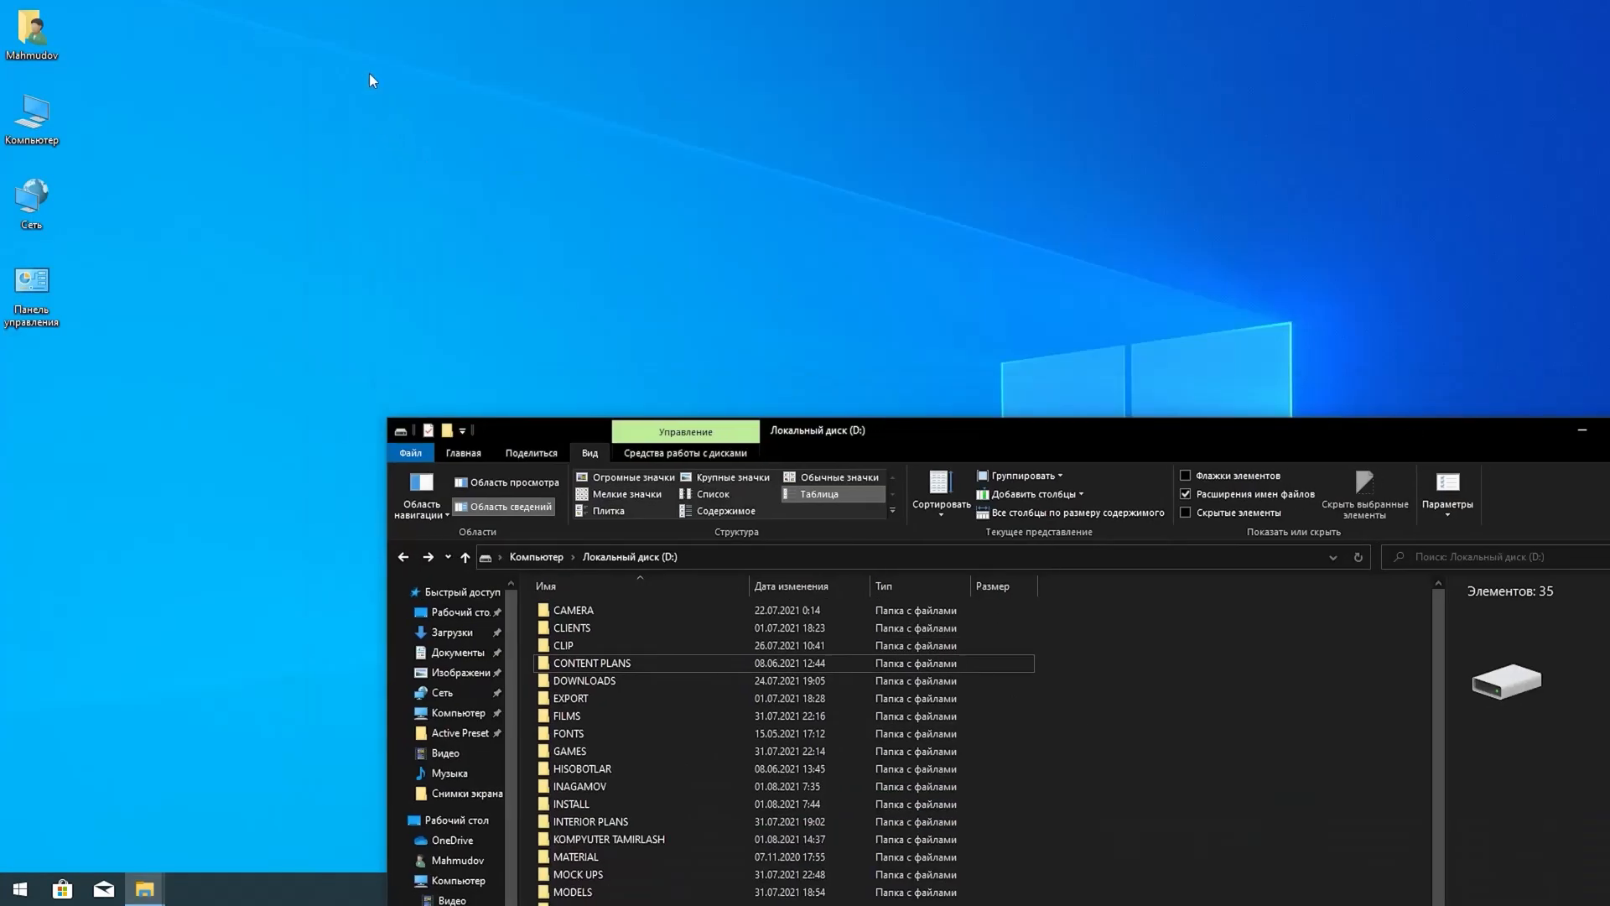
{"action": "left_click", "coordinate": [369, 75]}
{"action": "left_click_drag", "start_coordinate": [370, 80], "coordinate": [4, 346]}
- Maximize the file window again, box-select the folders on drive D up to CAMERA, and clear the selection
{"action": "double_click", "coordinate": [1528, 431]}
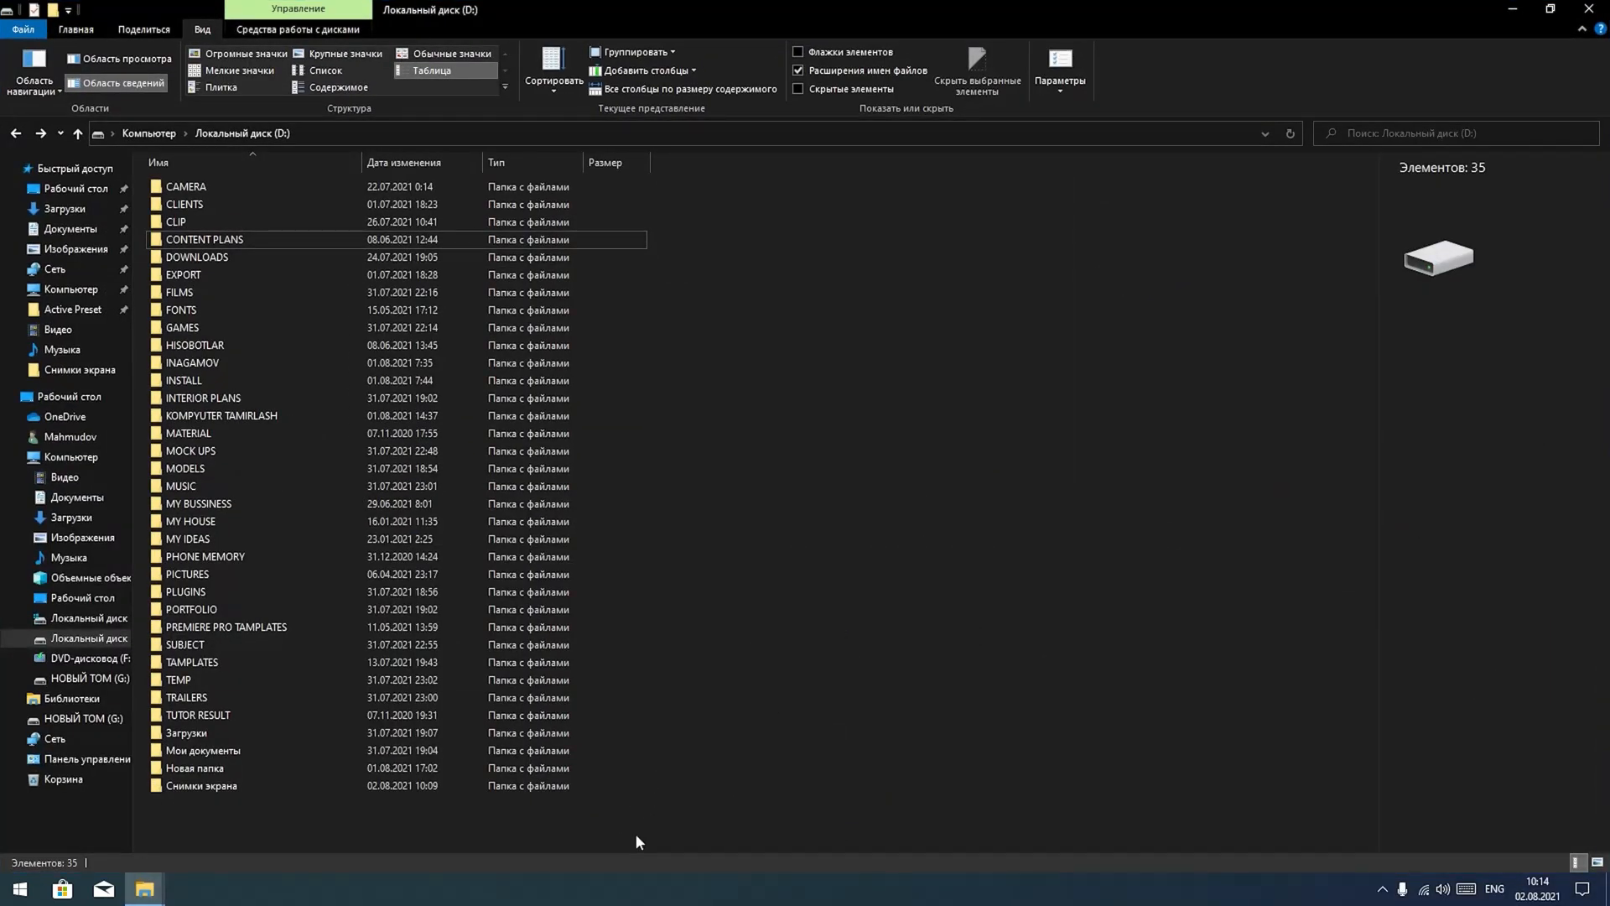
{"action": "left_click_drag", "start_coordinate": [637, 835], "coordinate": [189, 179]}
{"action": "left_click", "coordinate": [761, 496]}
- View the properties of the CONTENT PLANS folder in a dialog moved clear of the folder list, and close it
{"action": "left_click", "coordinate": [191, 242]}
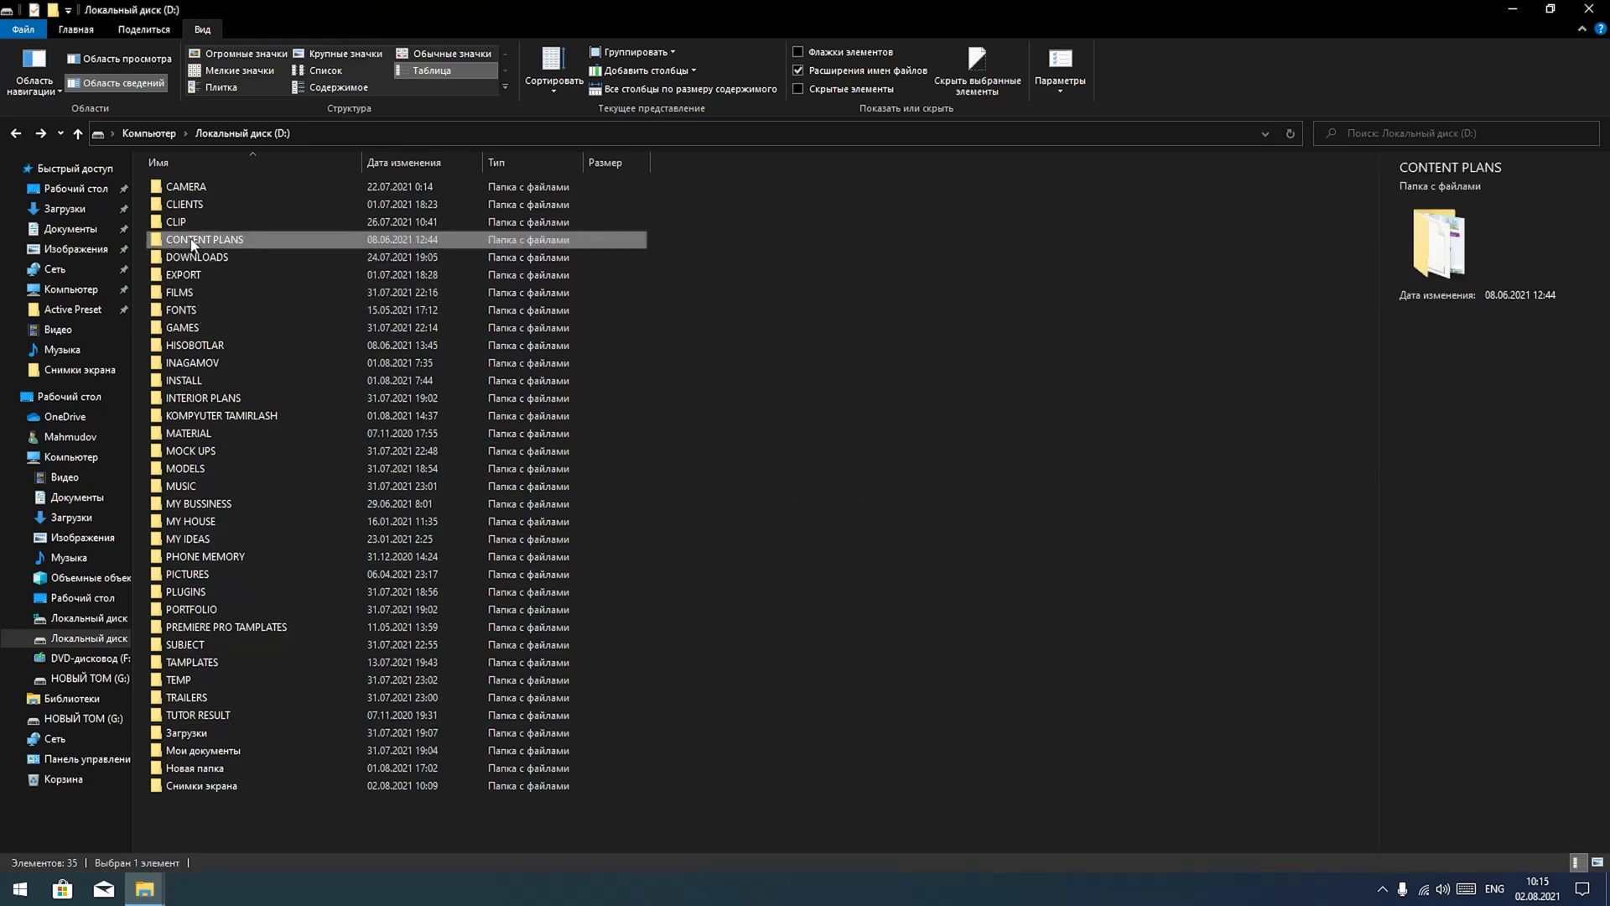
{"action": "key", "text": "alt+Return"}
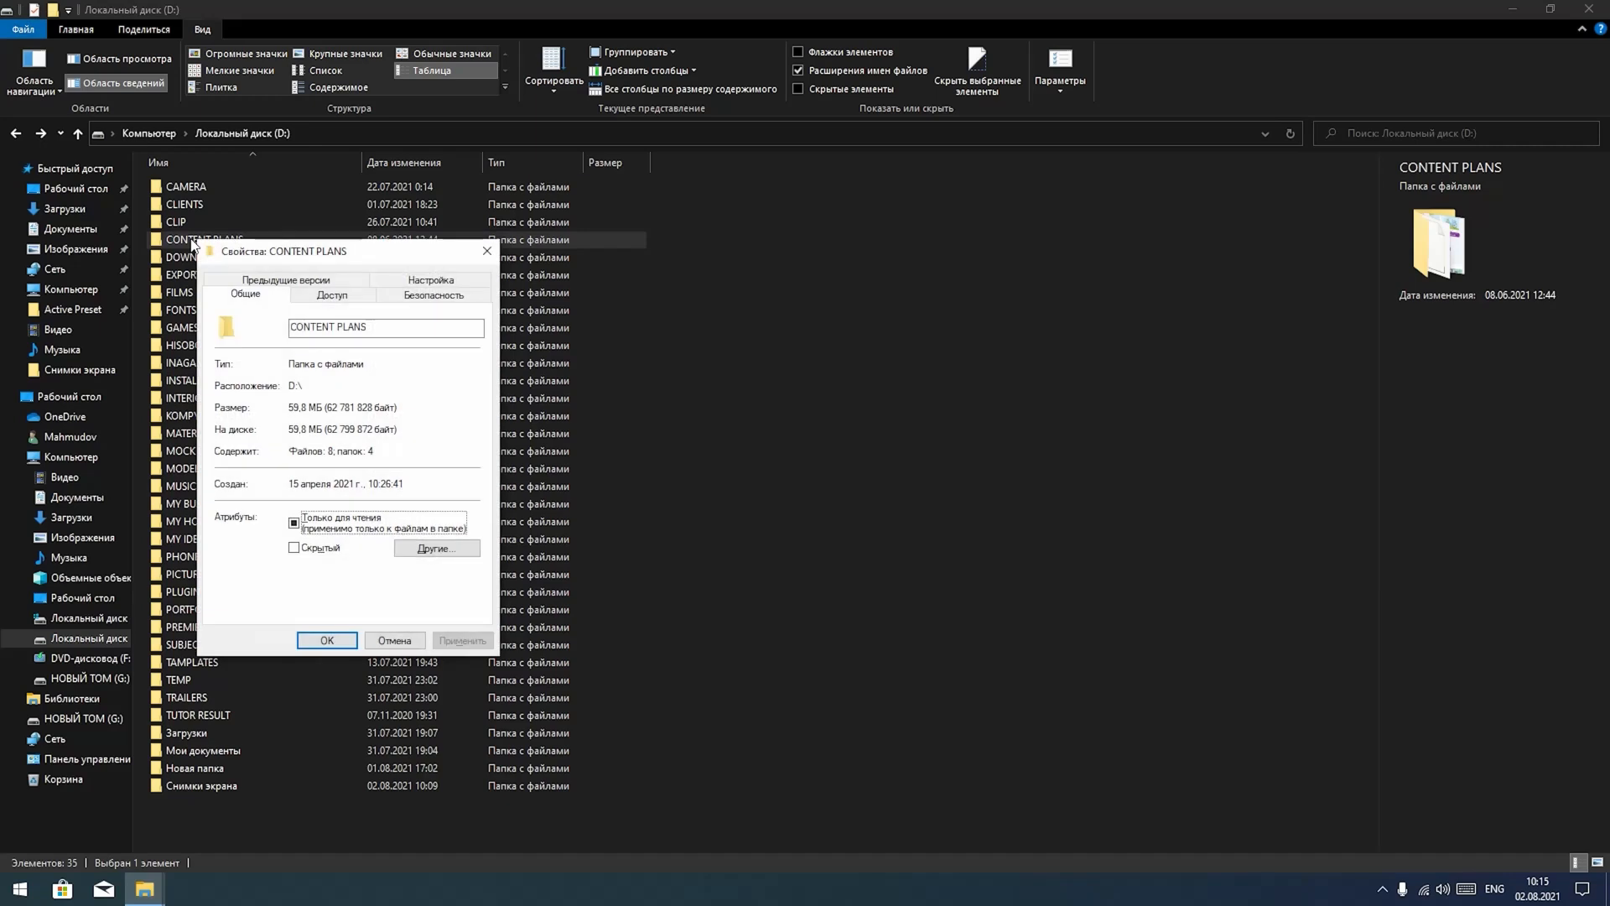
{"action": "left_click_drag", "start_coordinate": [249, 258], "coordinate": [841, 242]}
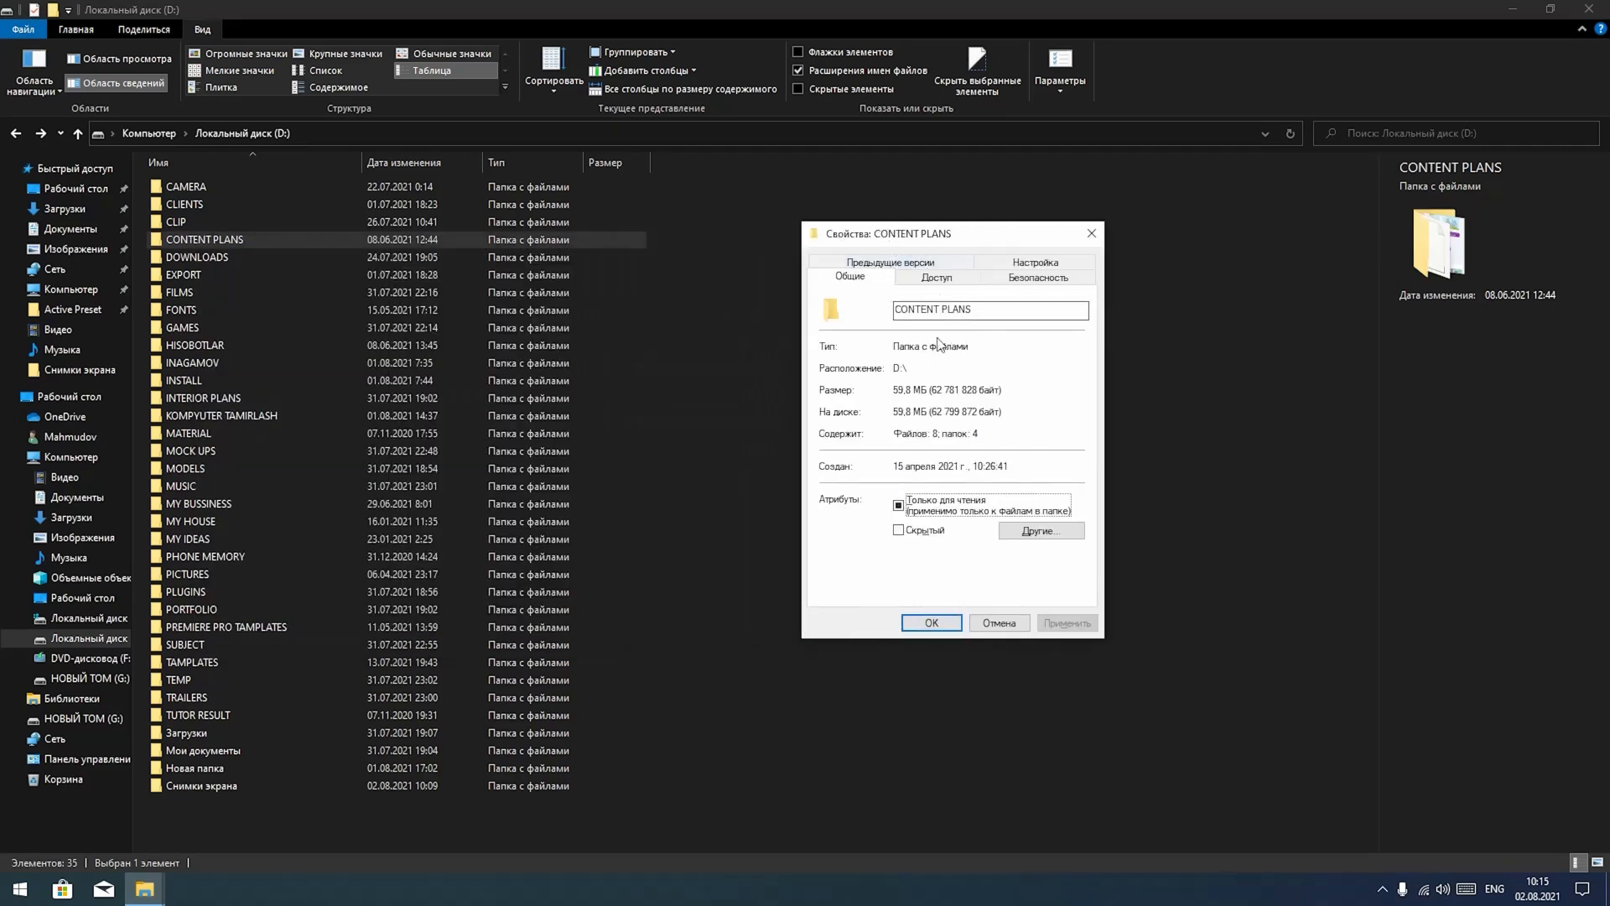
{"action": "left_click", "coordinate": [1091, 227]}
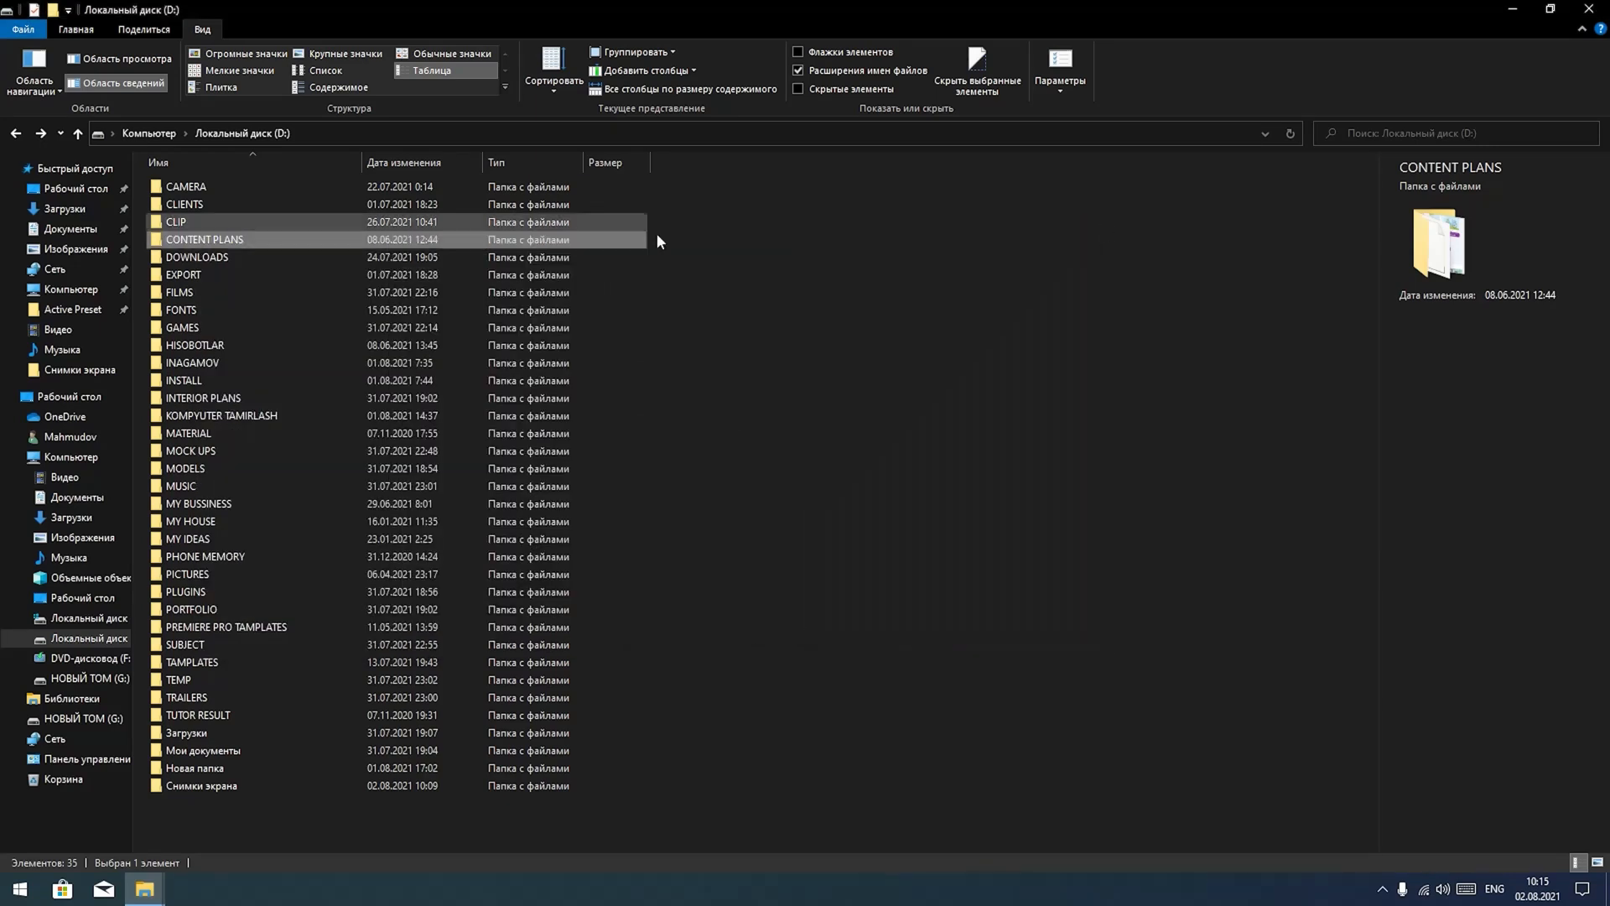
- Open the CONTENT PLANS properties a second time from the folder's own list of commands, and close them
{"action": "right_click", "coordinate": [212, 243]}
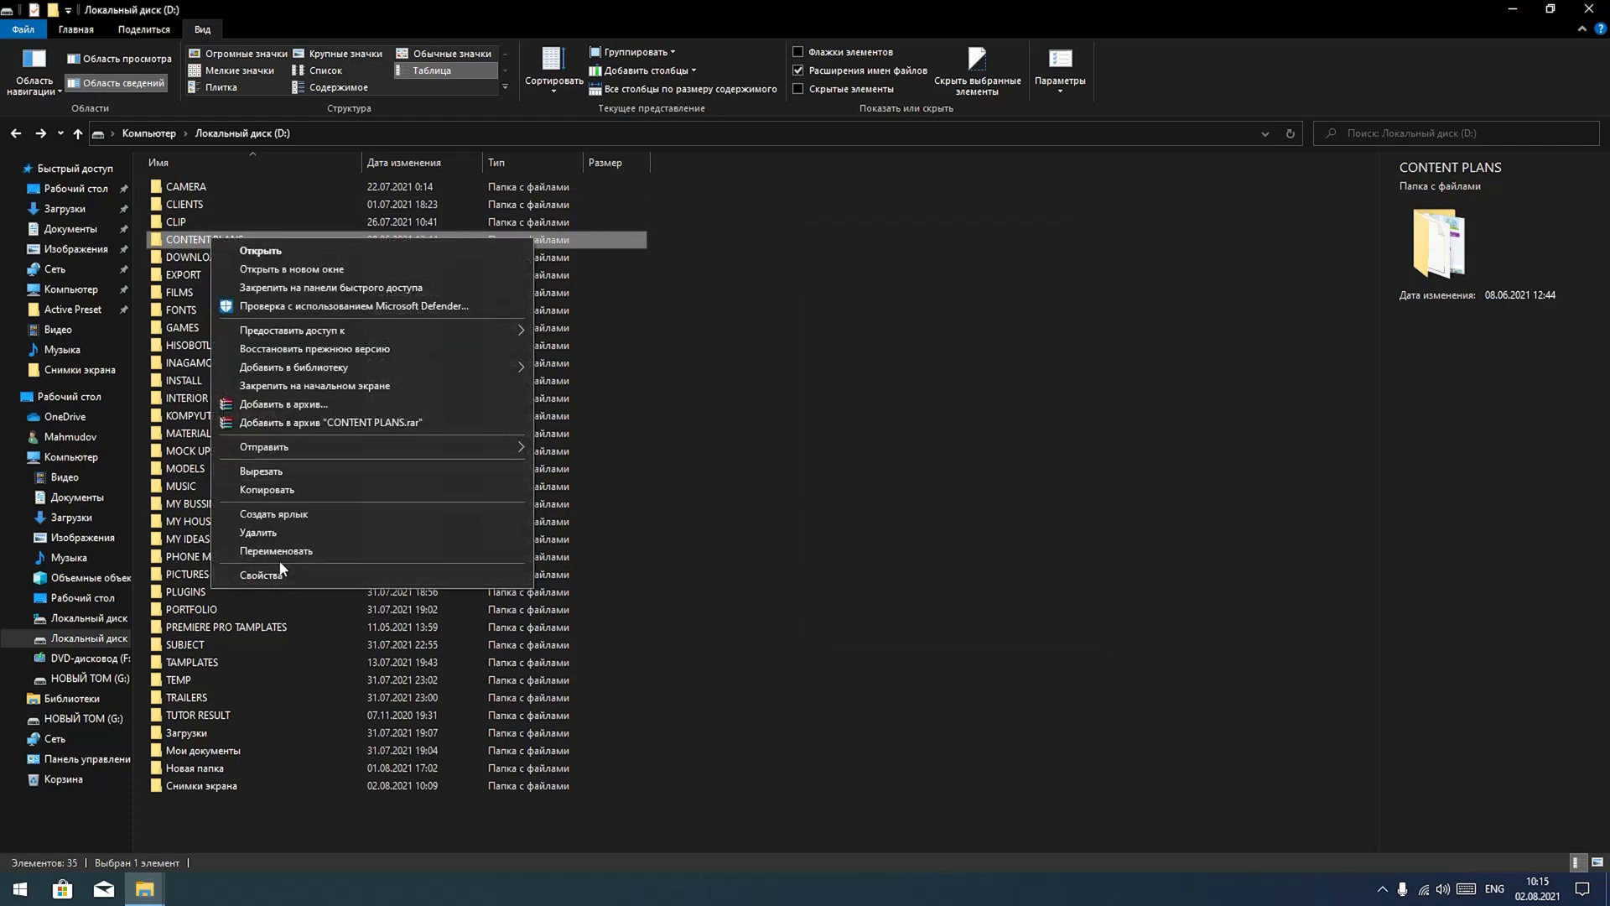
{"action": "left_click", "coordinate": [262, 575]}
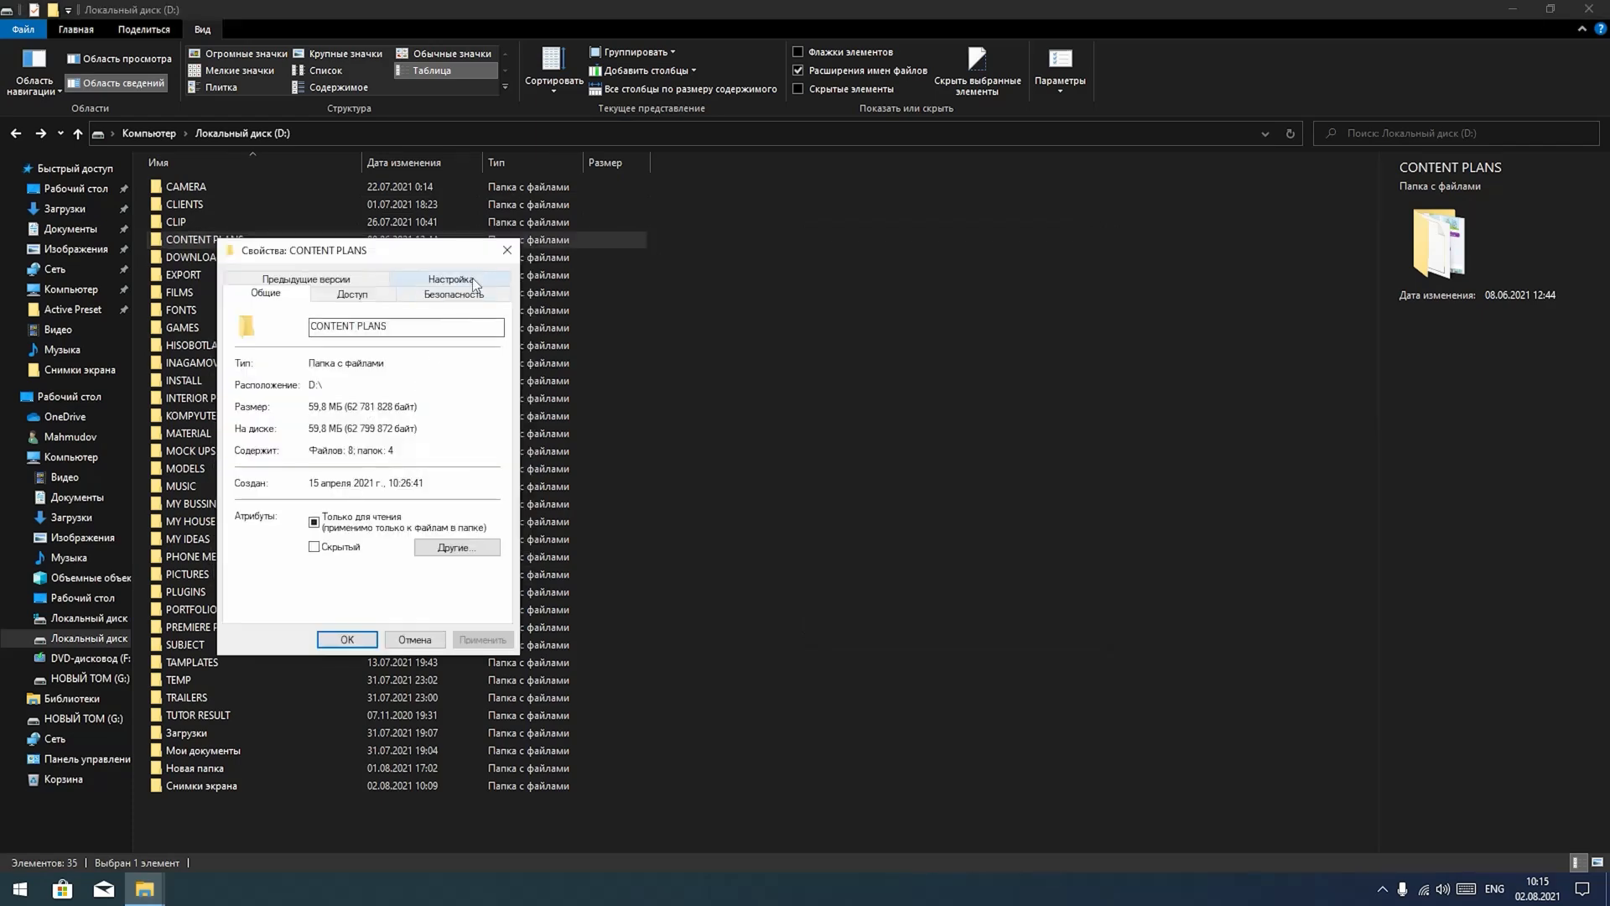
{"action": "left_click", "coordinate": [507, 252]}
- Box-select the folder list once more, clear the selection, and close the file window
{"action": "left_click_drag", "start_coordinate": [296, 810], "coordinate": [172, 158]}
{"action": "left_click", "coordinate": [796, 635]}
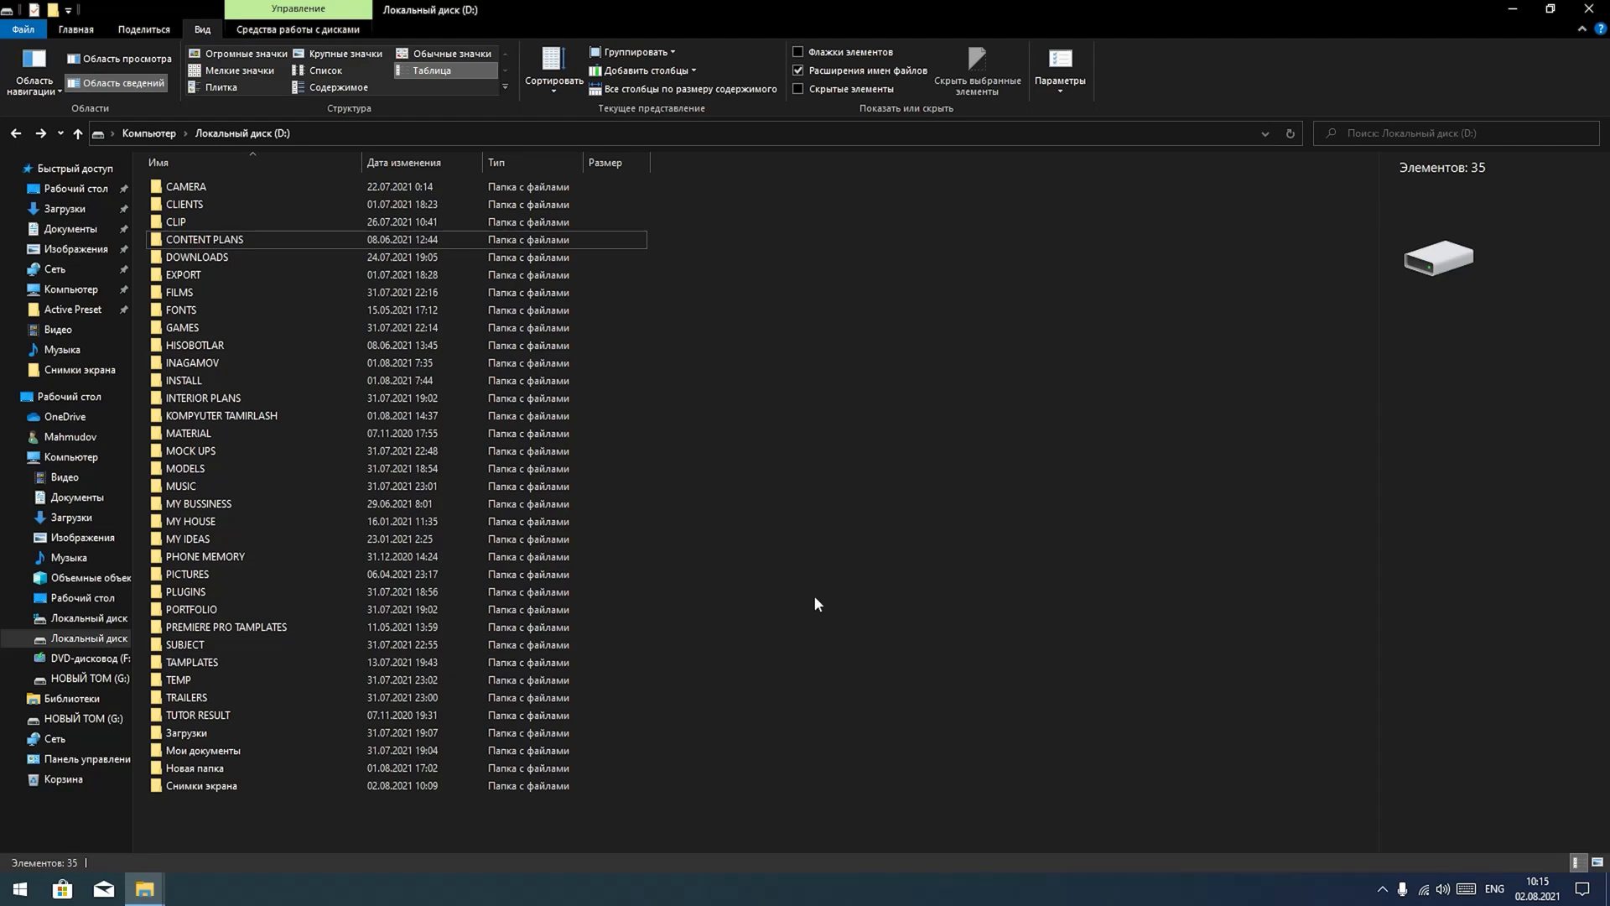
{"action": "left_click", "coordinate": [1588, 9]}
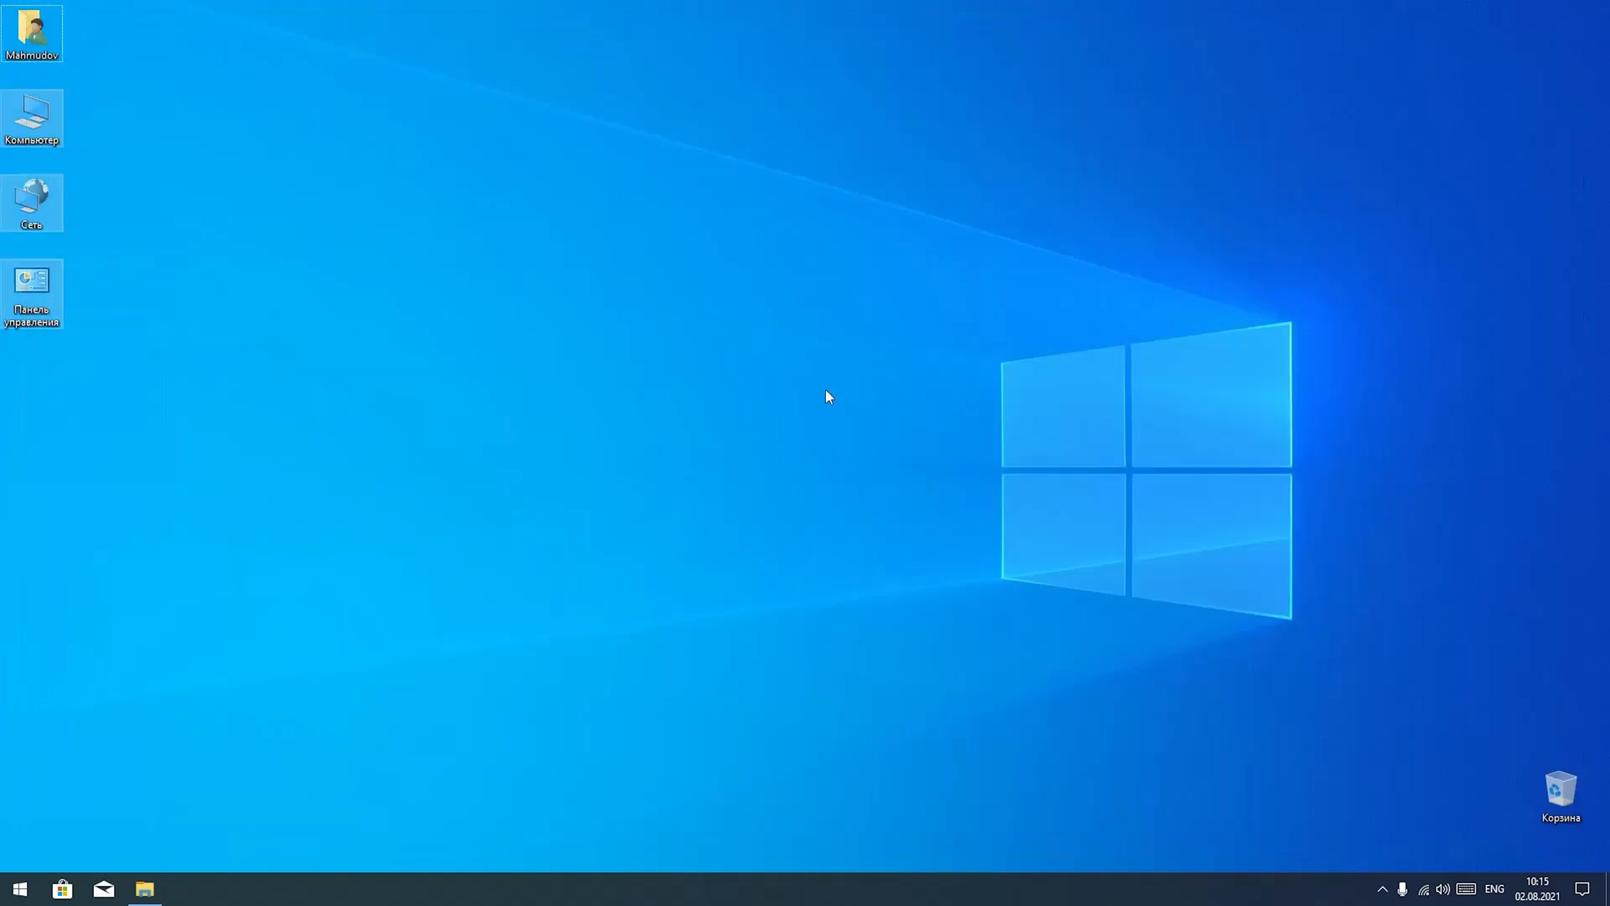